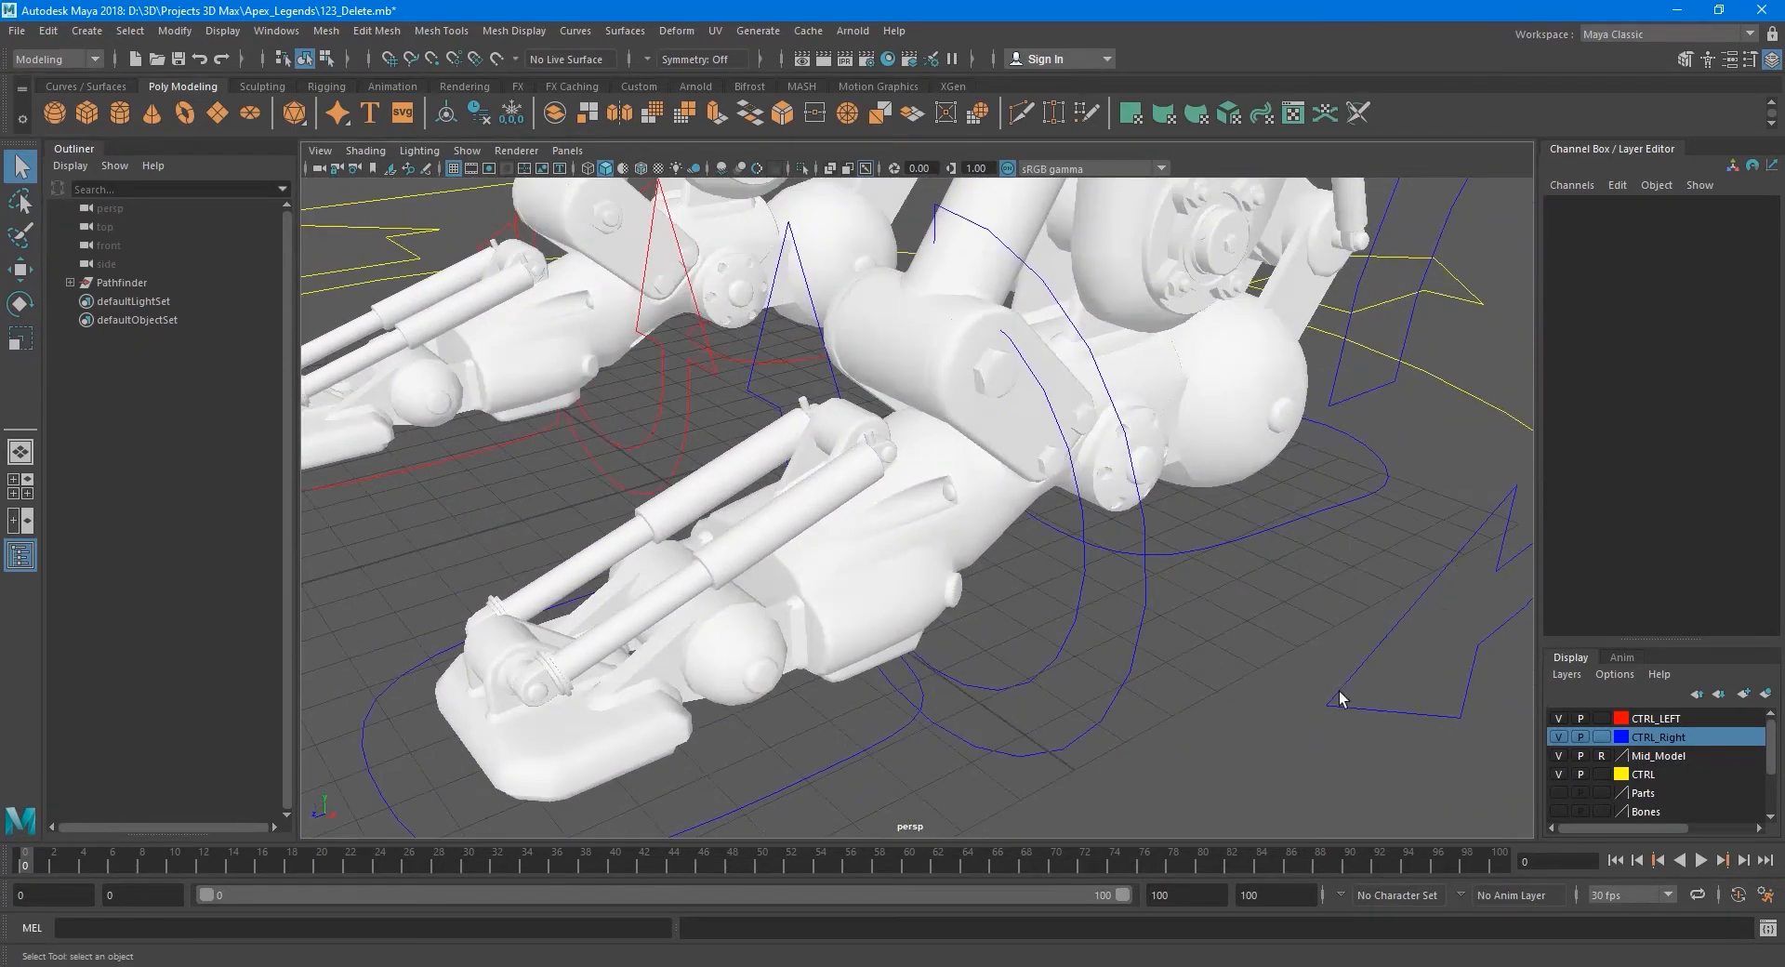
Create a new display layer and name it Bones_Tutorial.
left_click(1743, 695)
left_click(1664, 720)
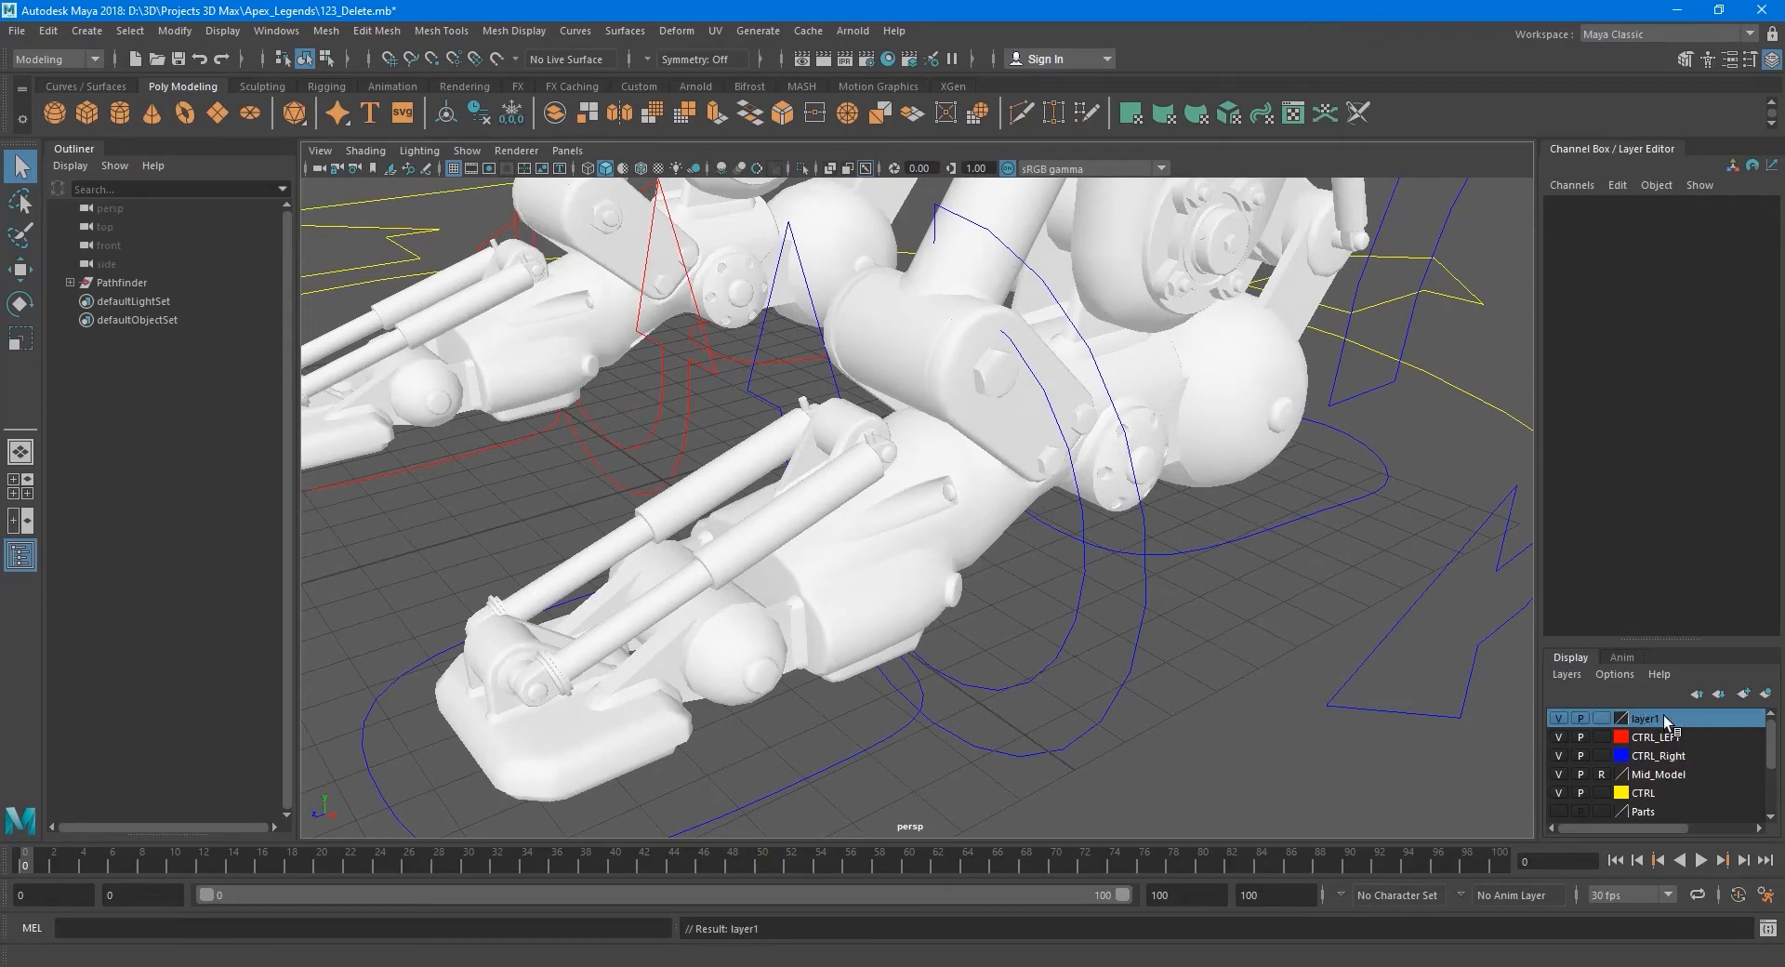
double_click(1660, 721)
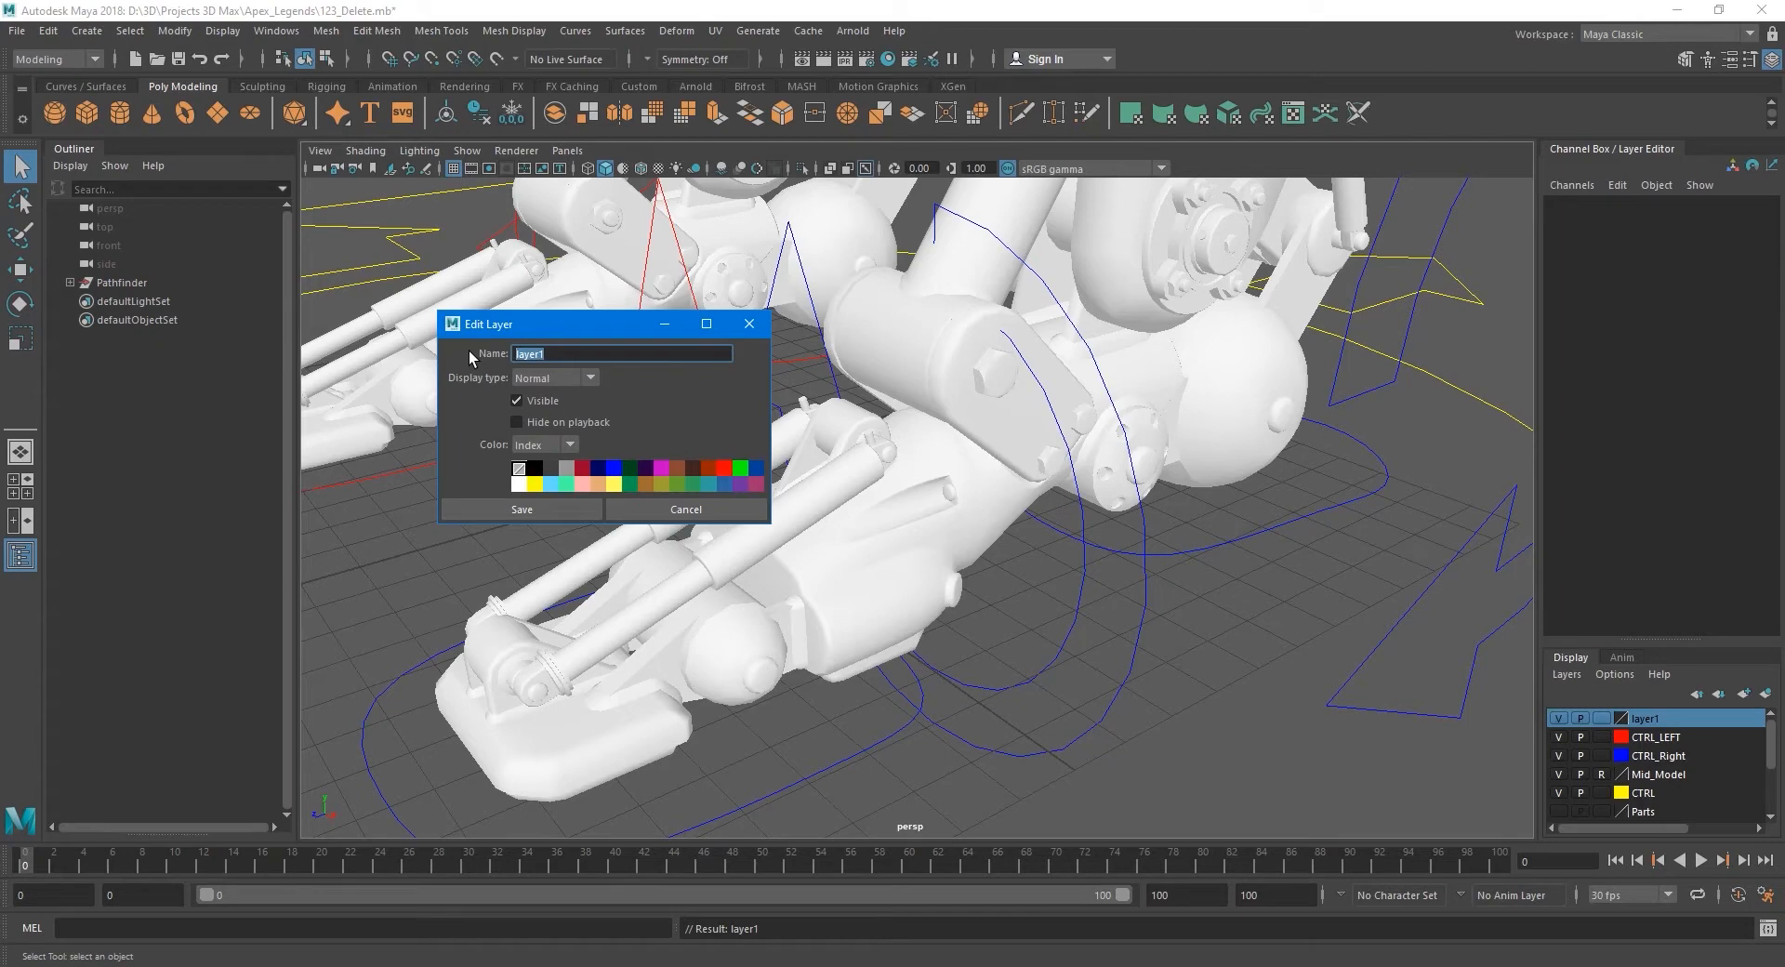
type("Bones_Tutorial")
left_click(555, 517)
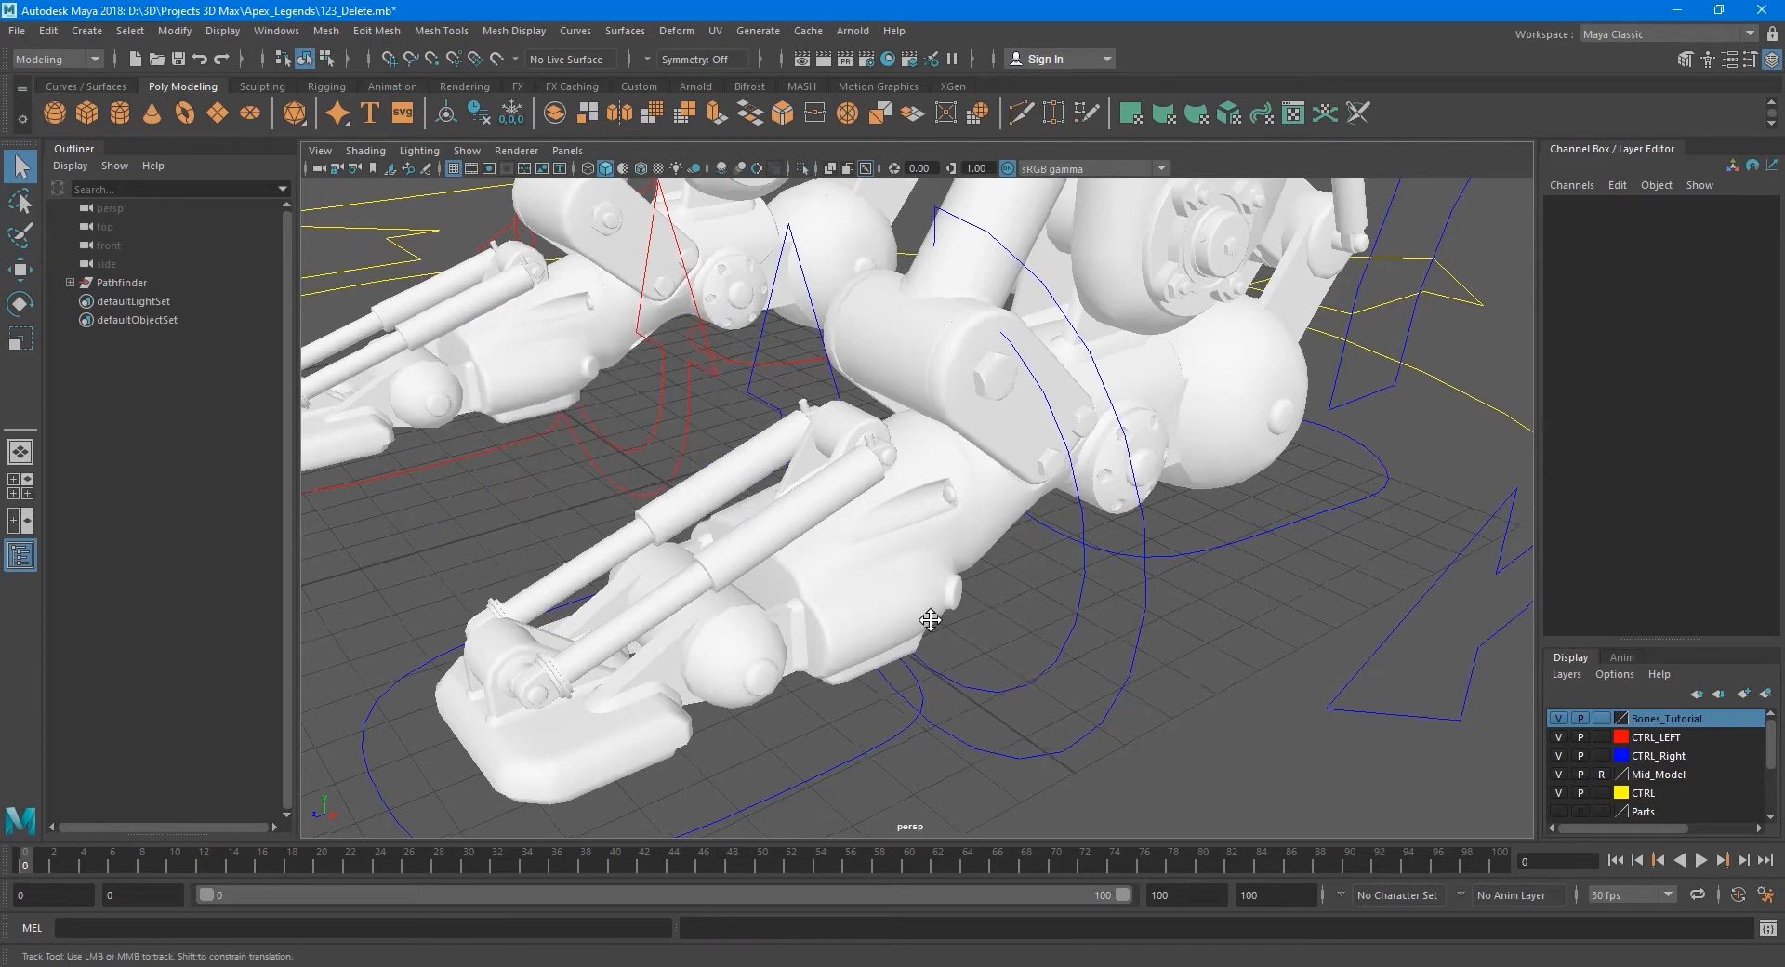
Hide the control curve layers CTRL_LEFT, CTRL_Right and CTRL so only the model is displayed.
scroll(957, 628, "up", 4)
scroll(986, 587, "down", 8)
mouse_move(929, 584)
left_mouse_down("alt")
mouse_move(996, 598)
mouse_move(949, 606)
mouse_move(912, 584)
left_mouse_up("alt")
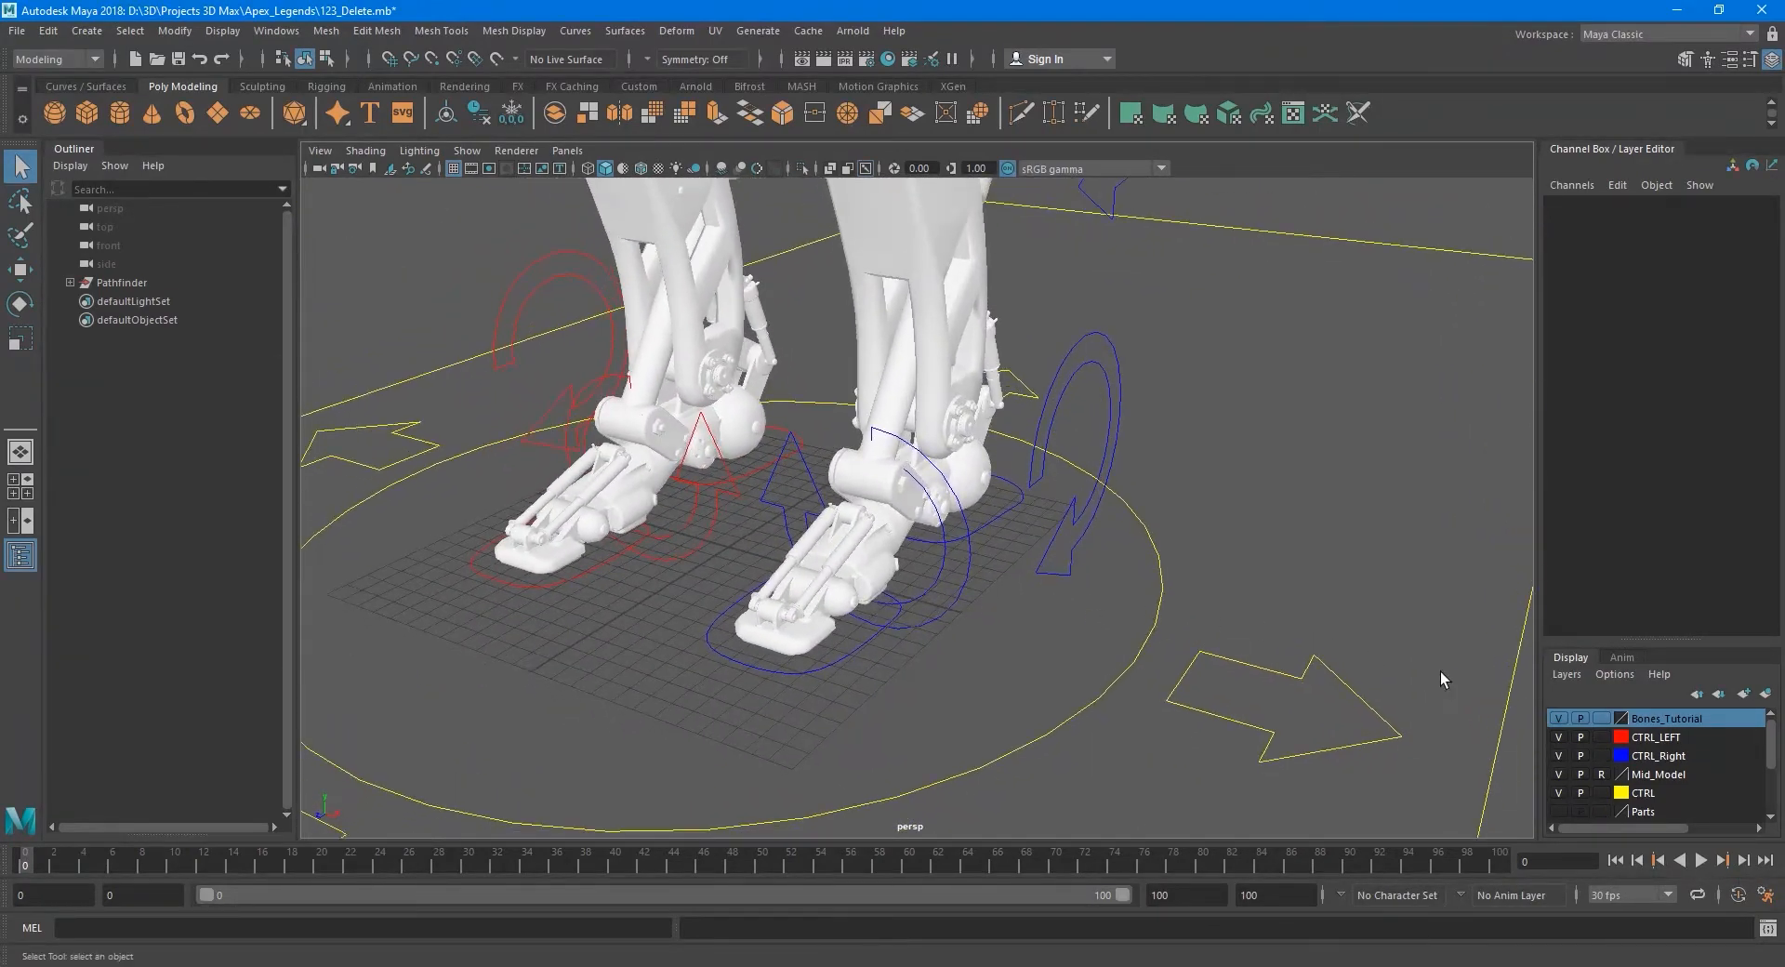
left_click(1558, 755)
left_click(1557, 792)
left_click_drag(934, 651, 881, 590, "alt")
scroll(881, 583, "up", 5)
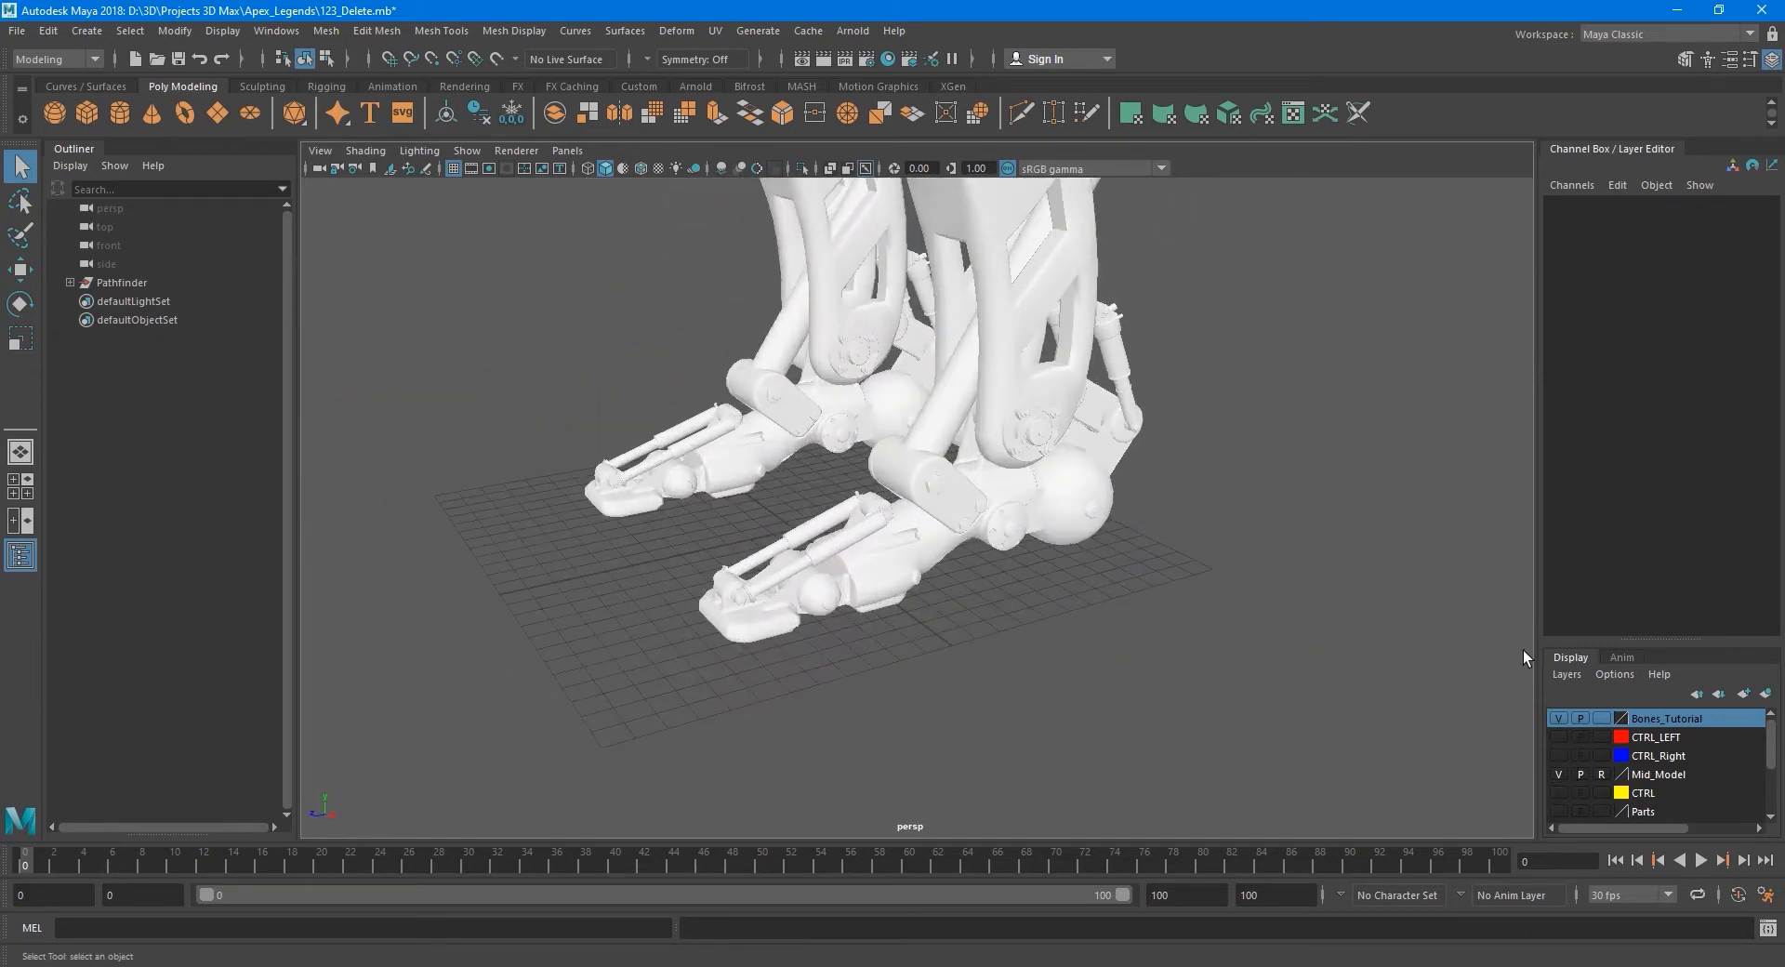
Show the Bones layer to examine the existing joints in the feet and legs, and hide the layer again.
scroll(1690, 770, "down", 3)
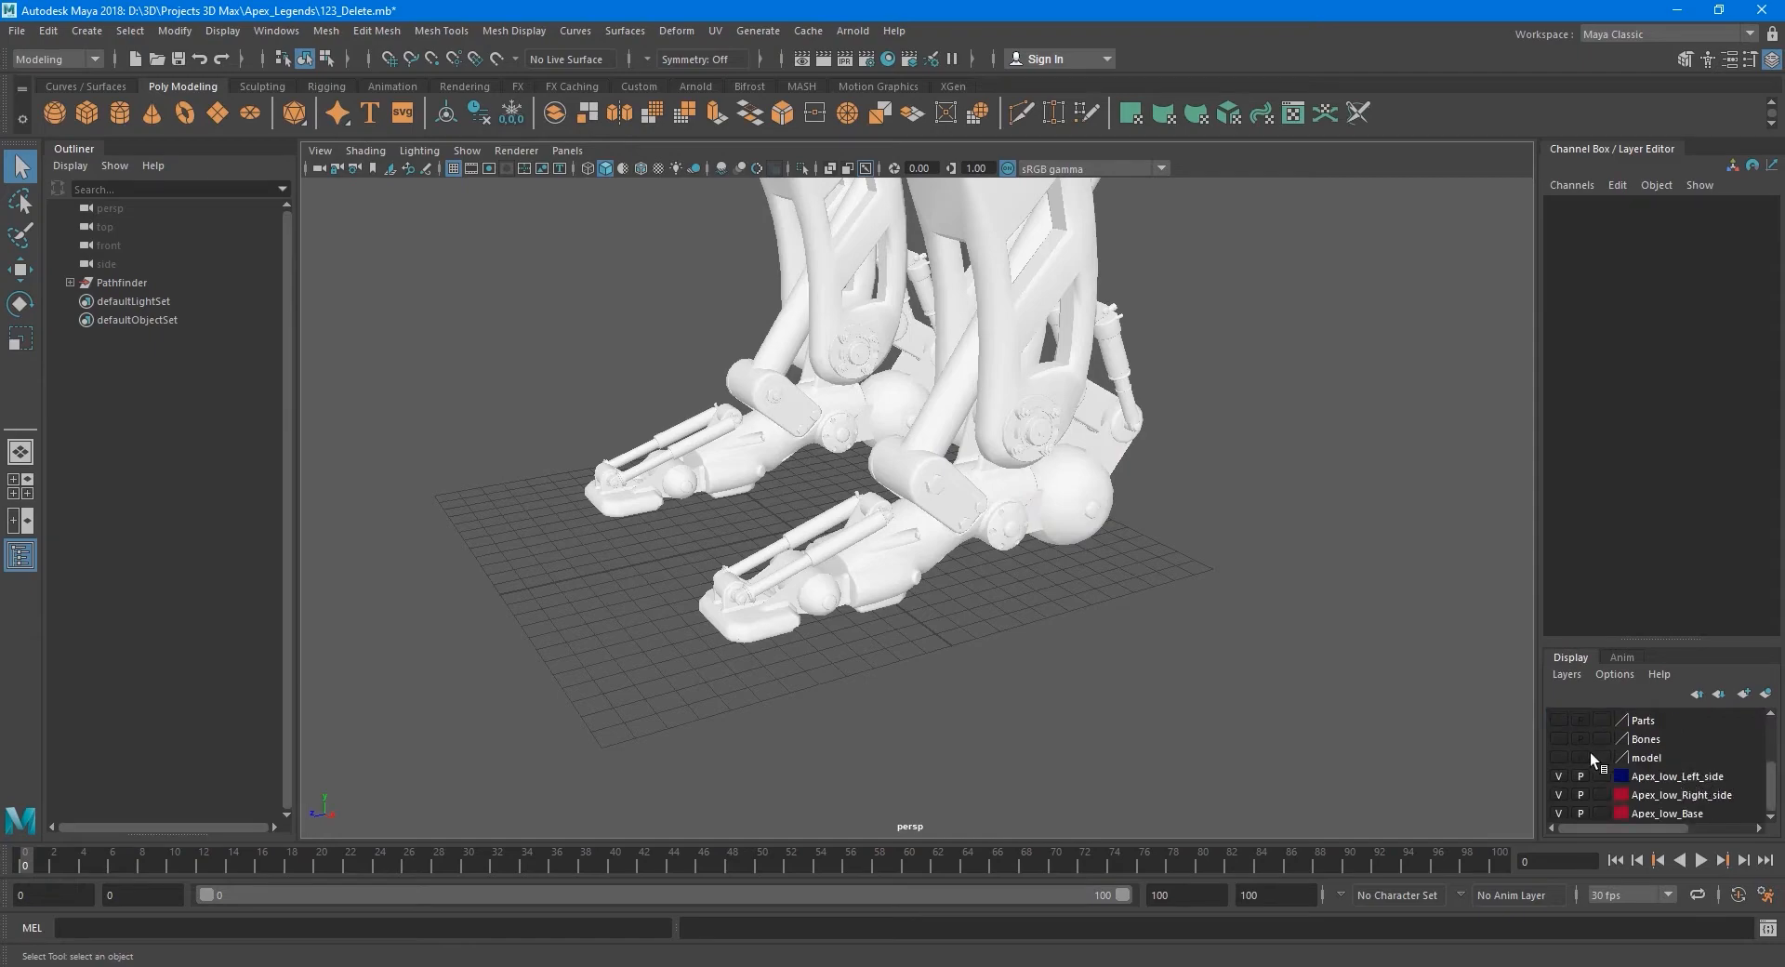
left_click_drag(1086, 606, 997, 642, "alt")
middle_click_drag(997, 643, 947, 616, "alt")
left_click_drag(947, 615, 1026, 539, "alt")
middle_click_drag(1026, 539, 1008, 610, "alt")
scroll(1009, 610, "up", 2)
scroll(1034, 612, "down", 9)
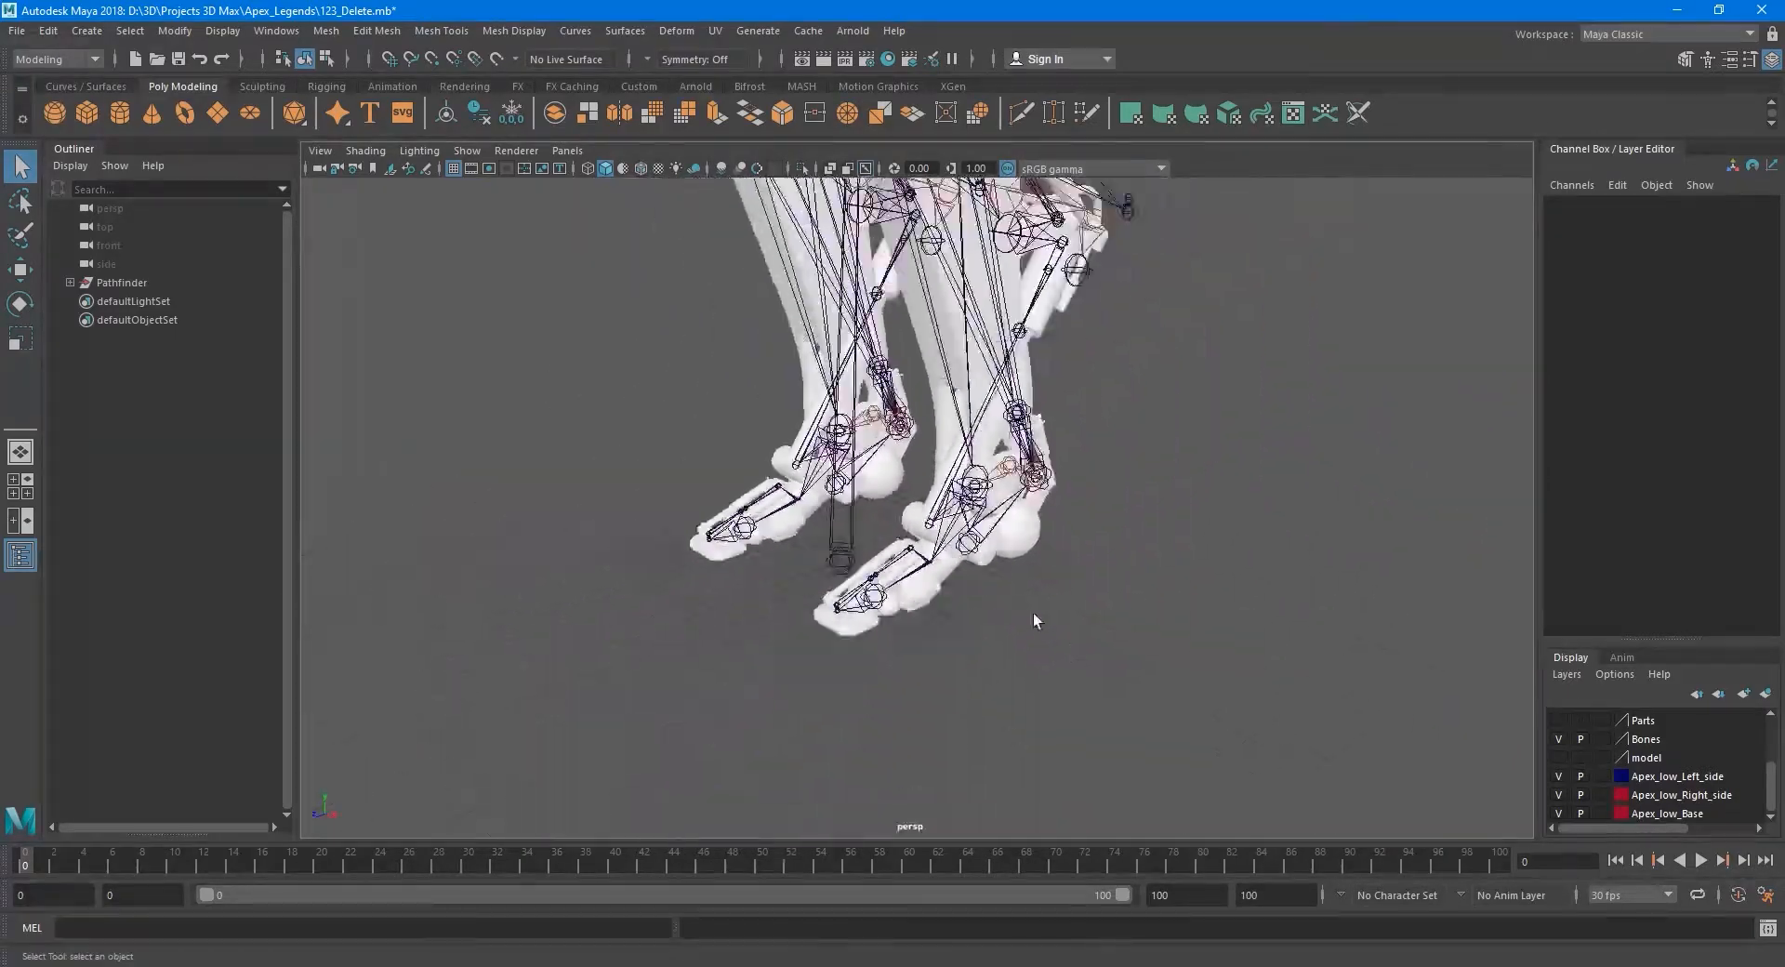
middle_click_drag(1004, 450, 1013, 676, "alt")
scroll(1013, 677, "down", 2)
middle_click_drag(999, 592, 984, 327, "alt")
scroll(1011, 476, "up", 6)
scroll(1206, 660, "up", 6)
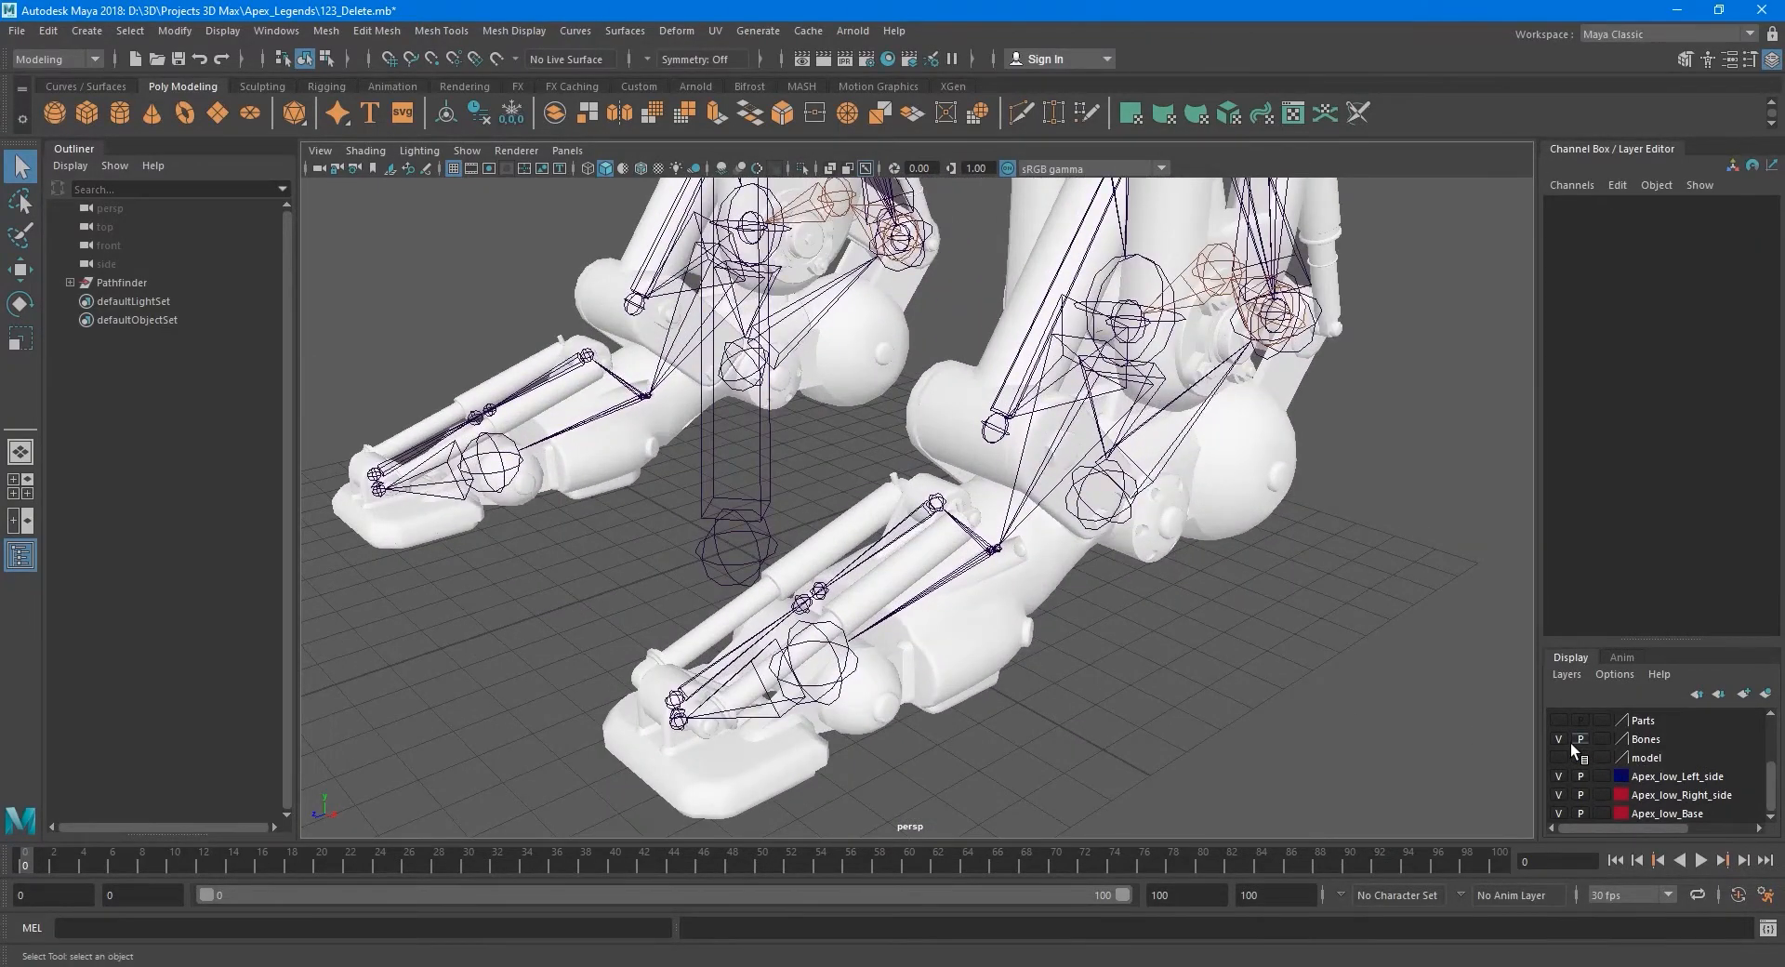
left_click_drag(1157, 679, 1359, 738, "alt")
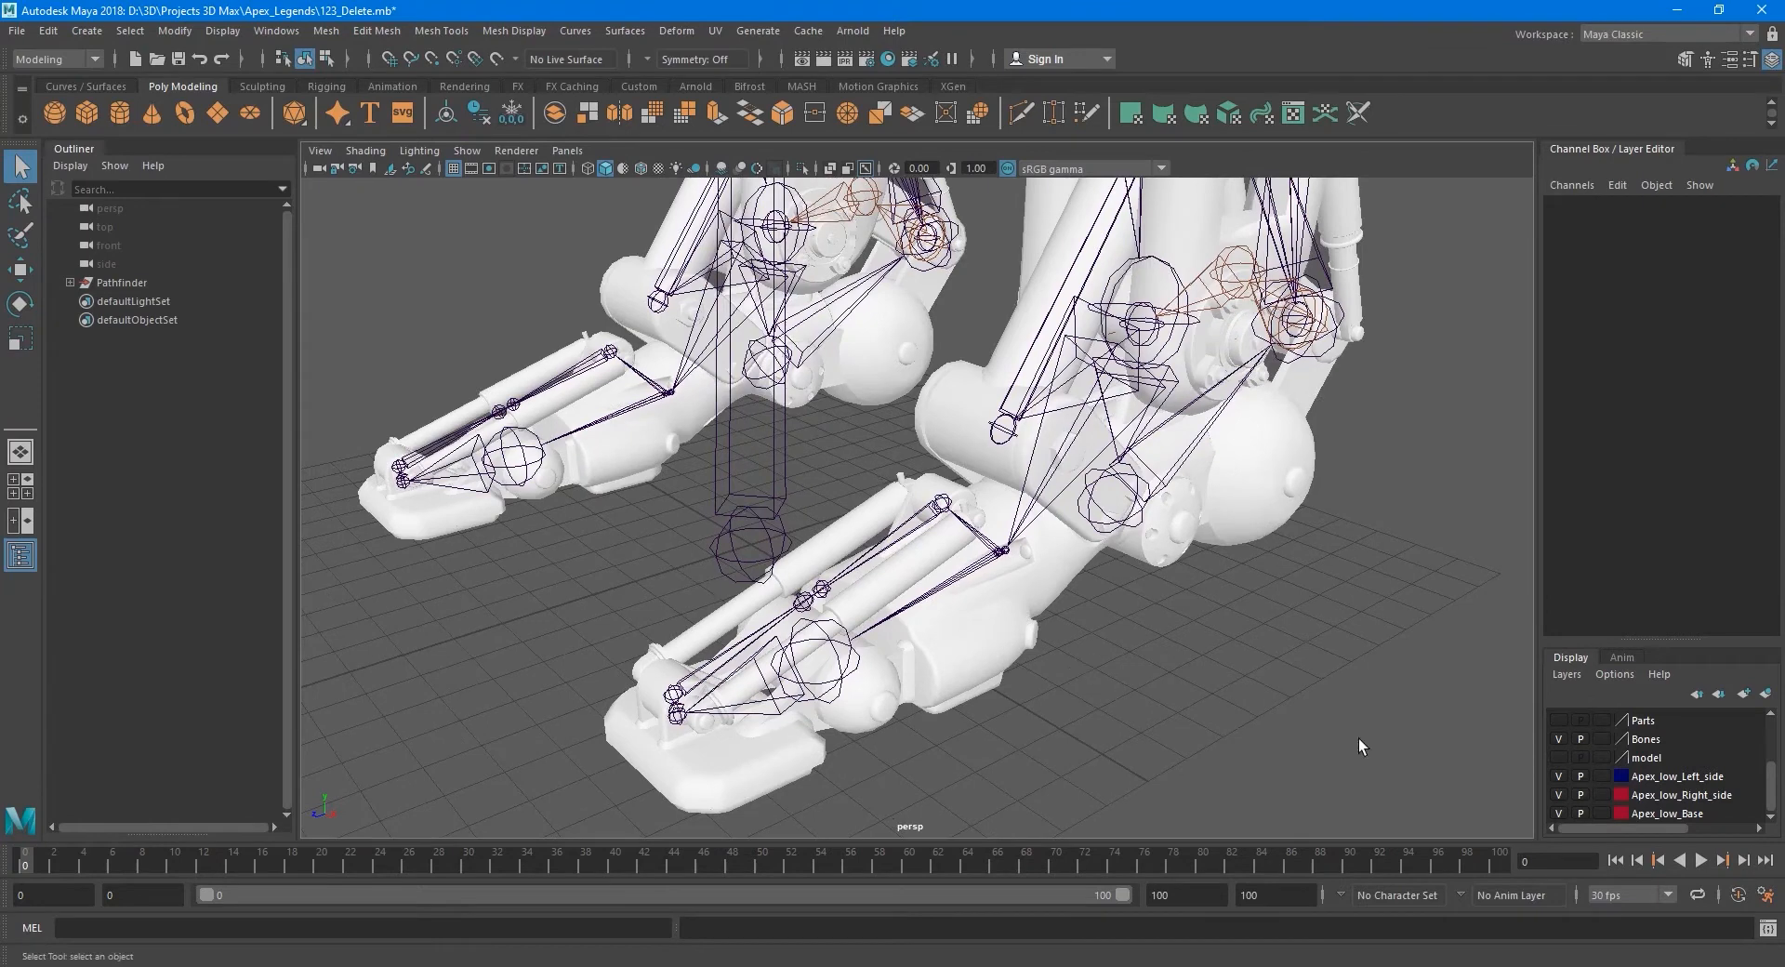
left_click(1559, 739)
Display the foot model in wireframe.
left_click_drag(1163, 660, 1046, 526, "alt")
middle_click_drag(947, 567, 967, 487, "alt")
scroll(883, 545, "up", 5)
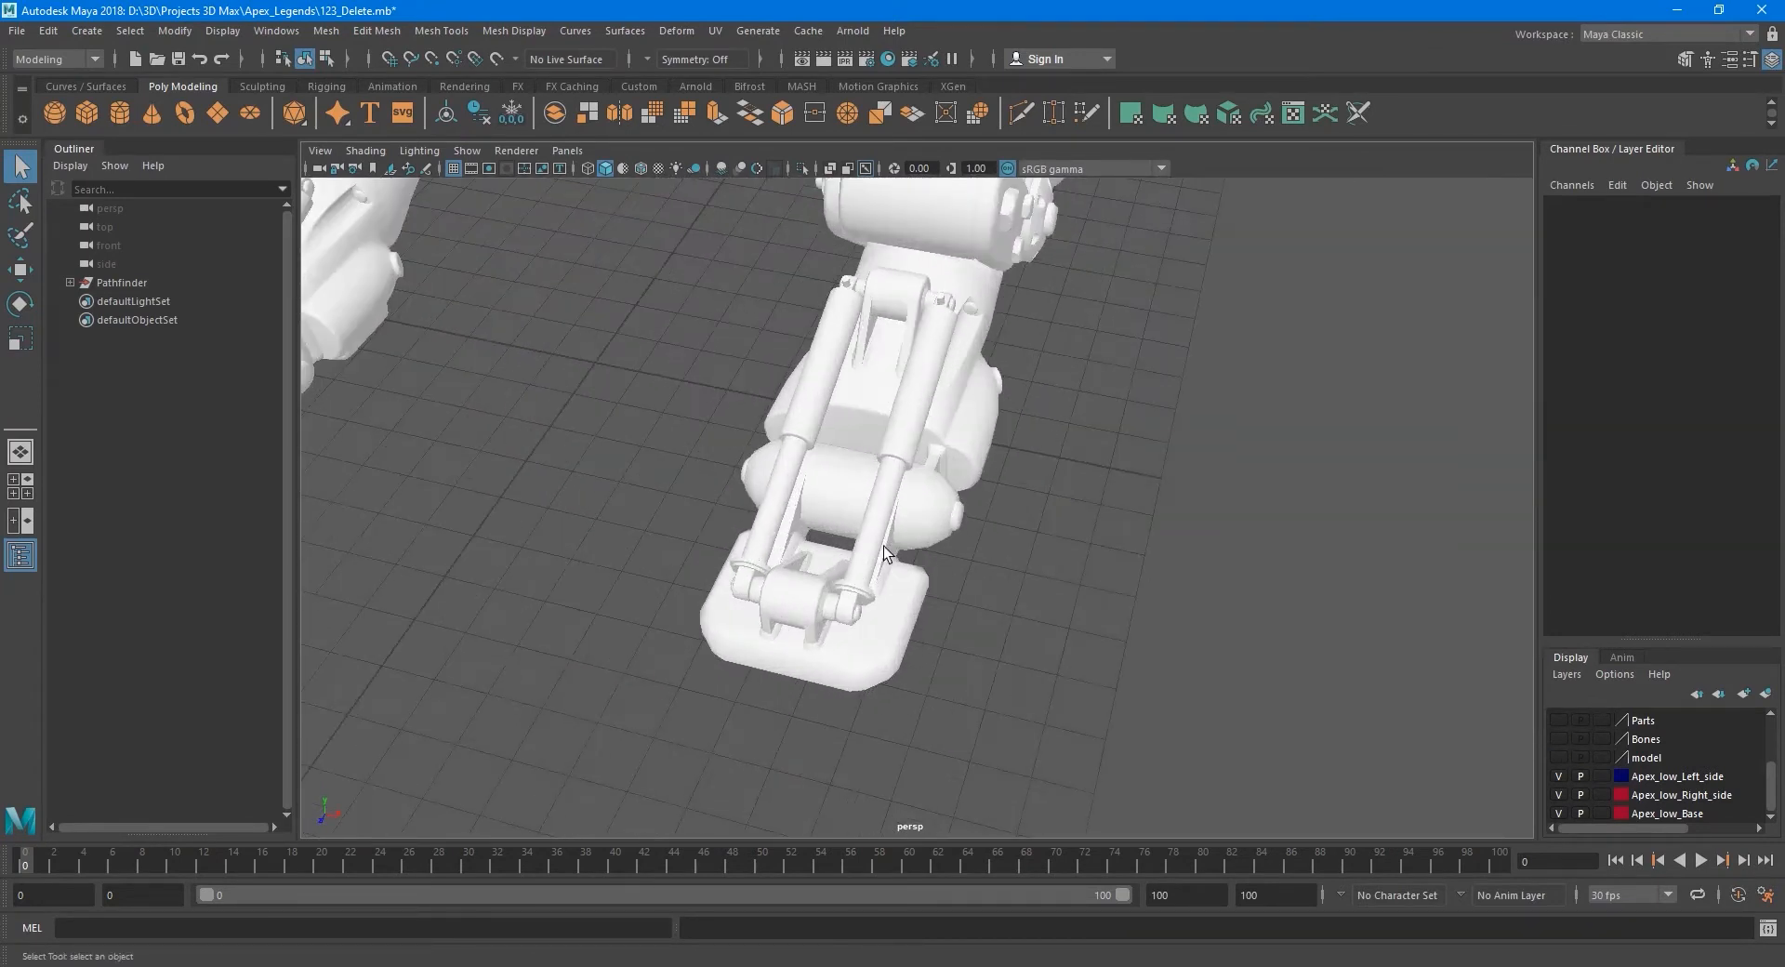
left_click_drag(884, 545, 1010, 586, "alt")
key("4")
scroll(968, 528, "up", 3)
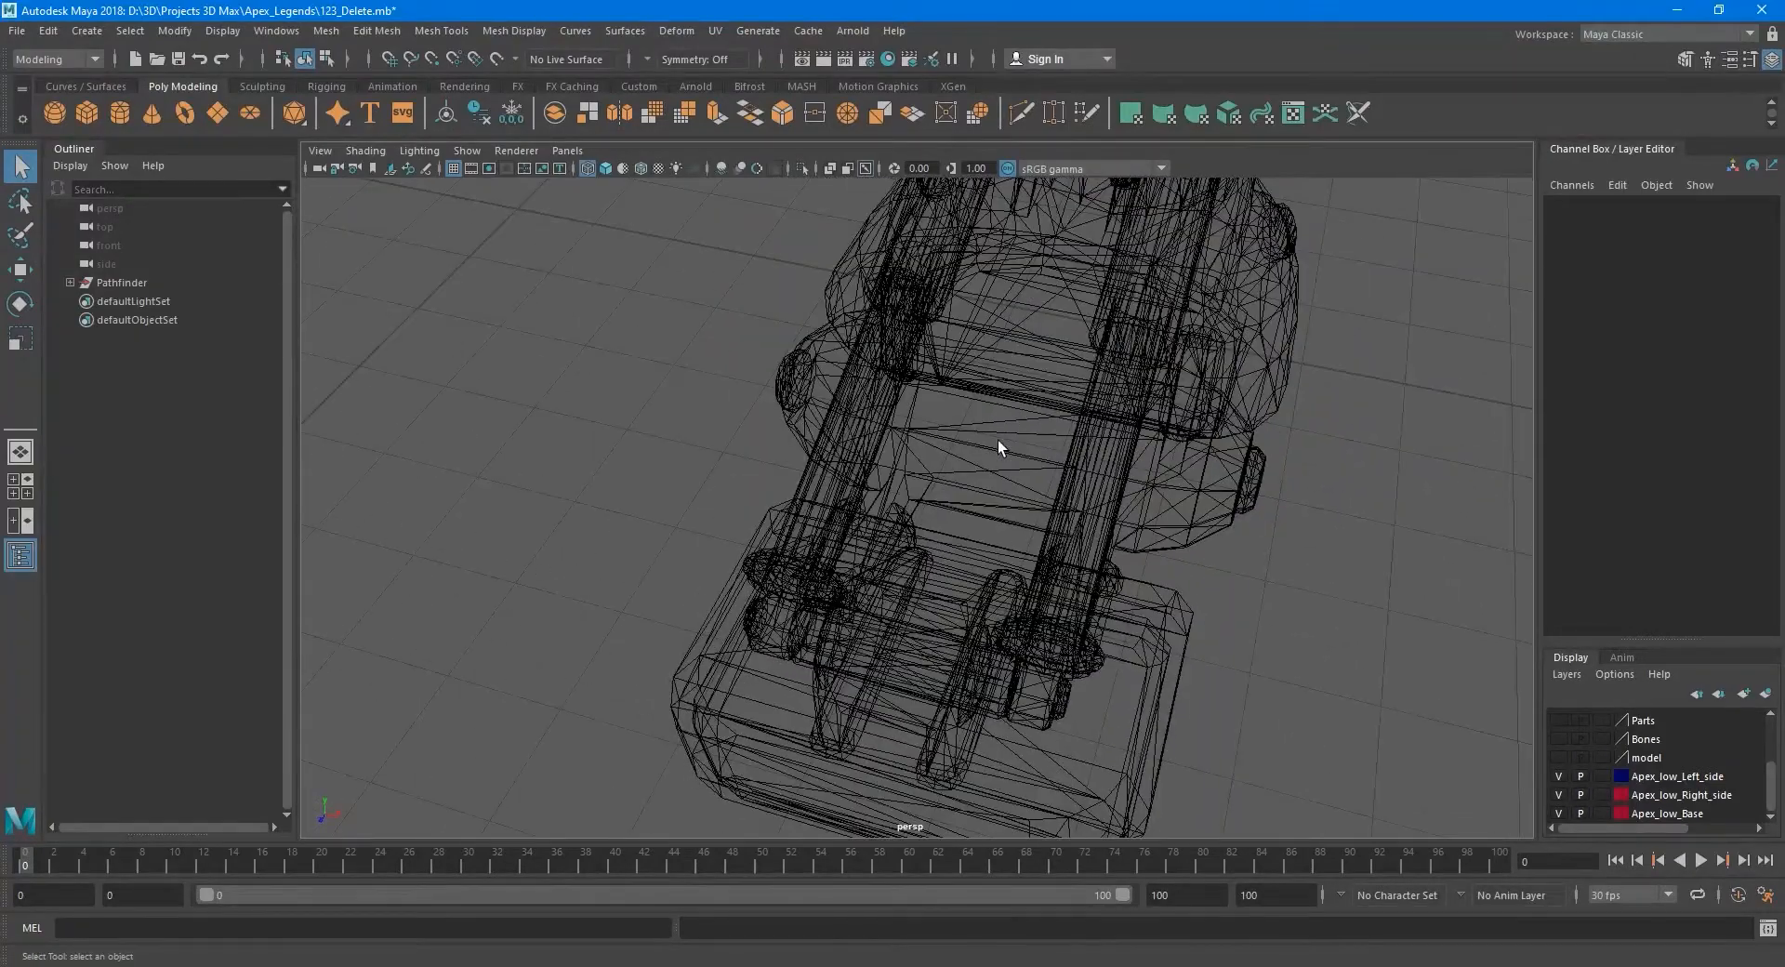
left_click_drag(1013, 446, 1041, 455, "alt")
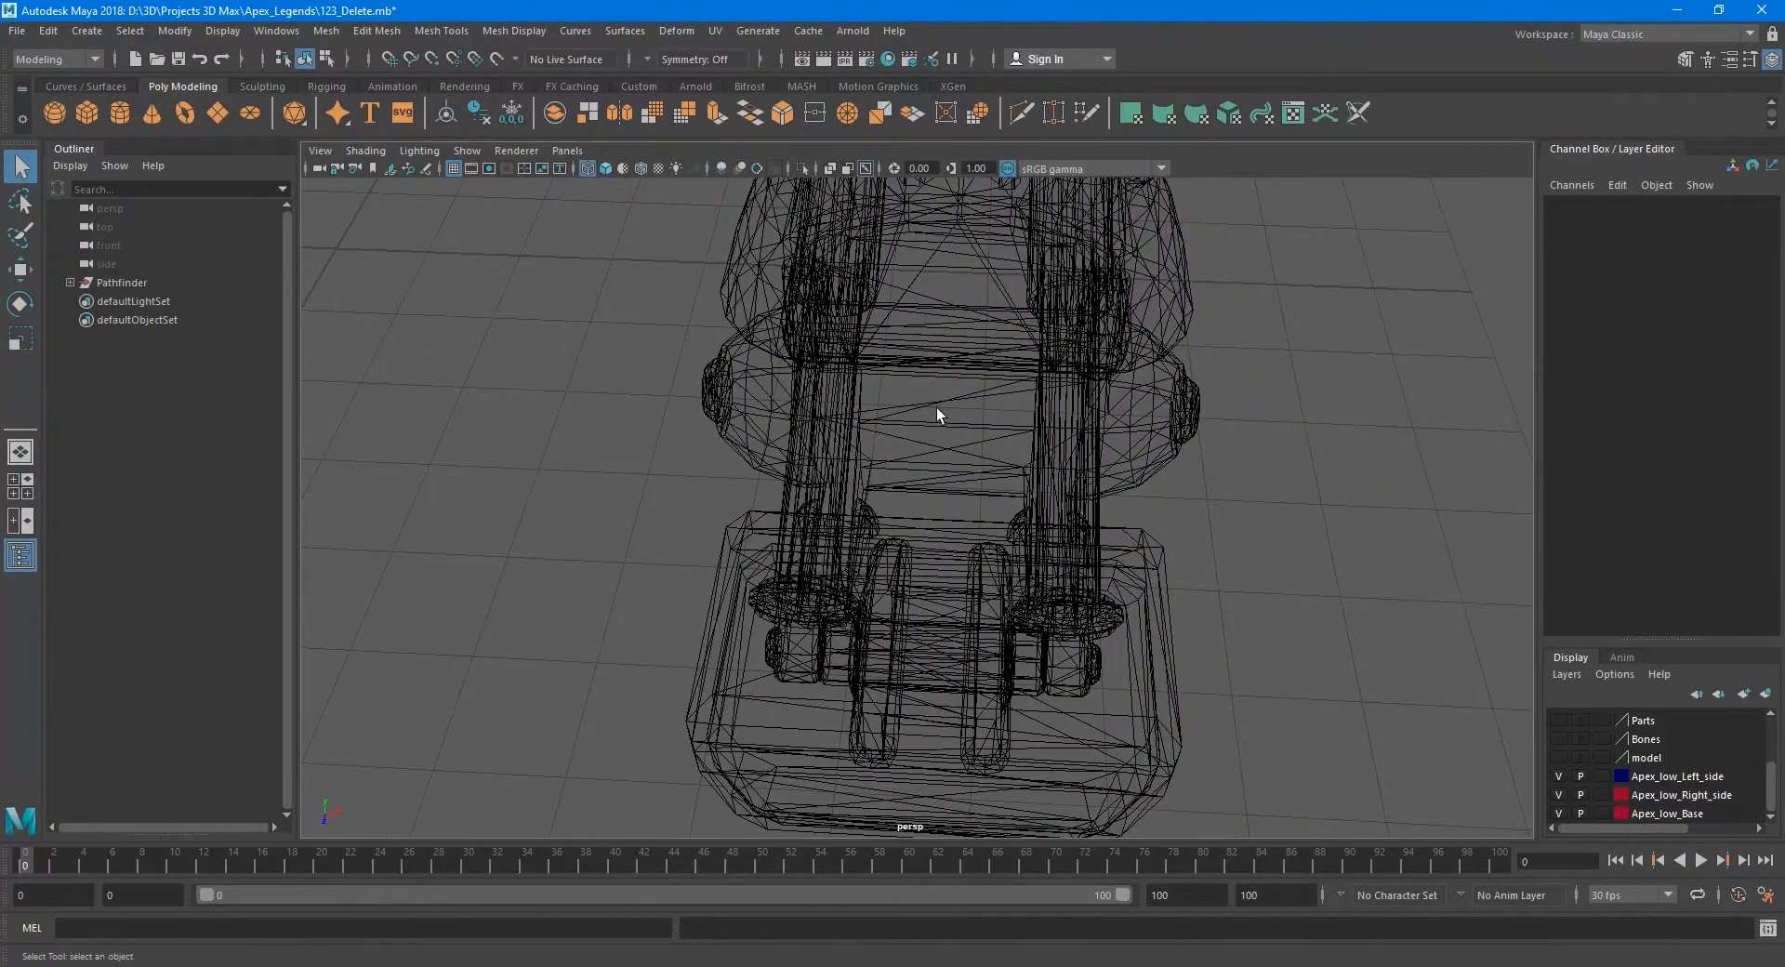
scroll(931, 432, "down", 8)
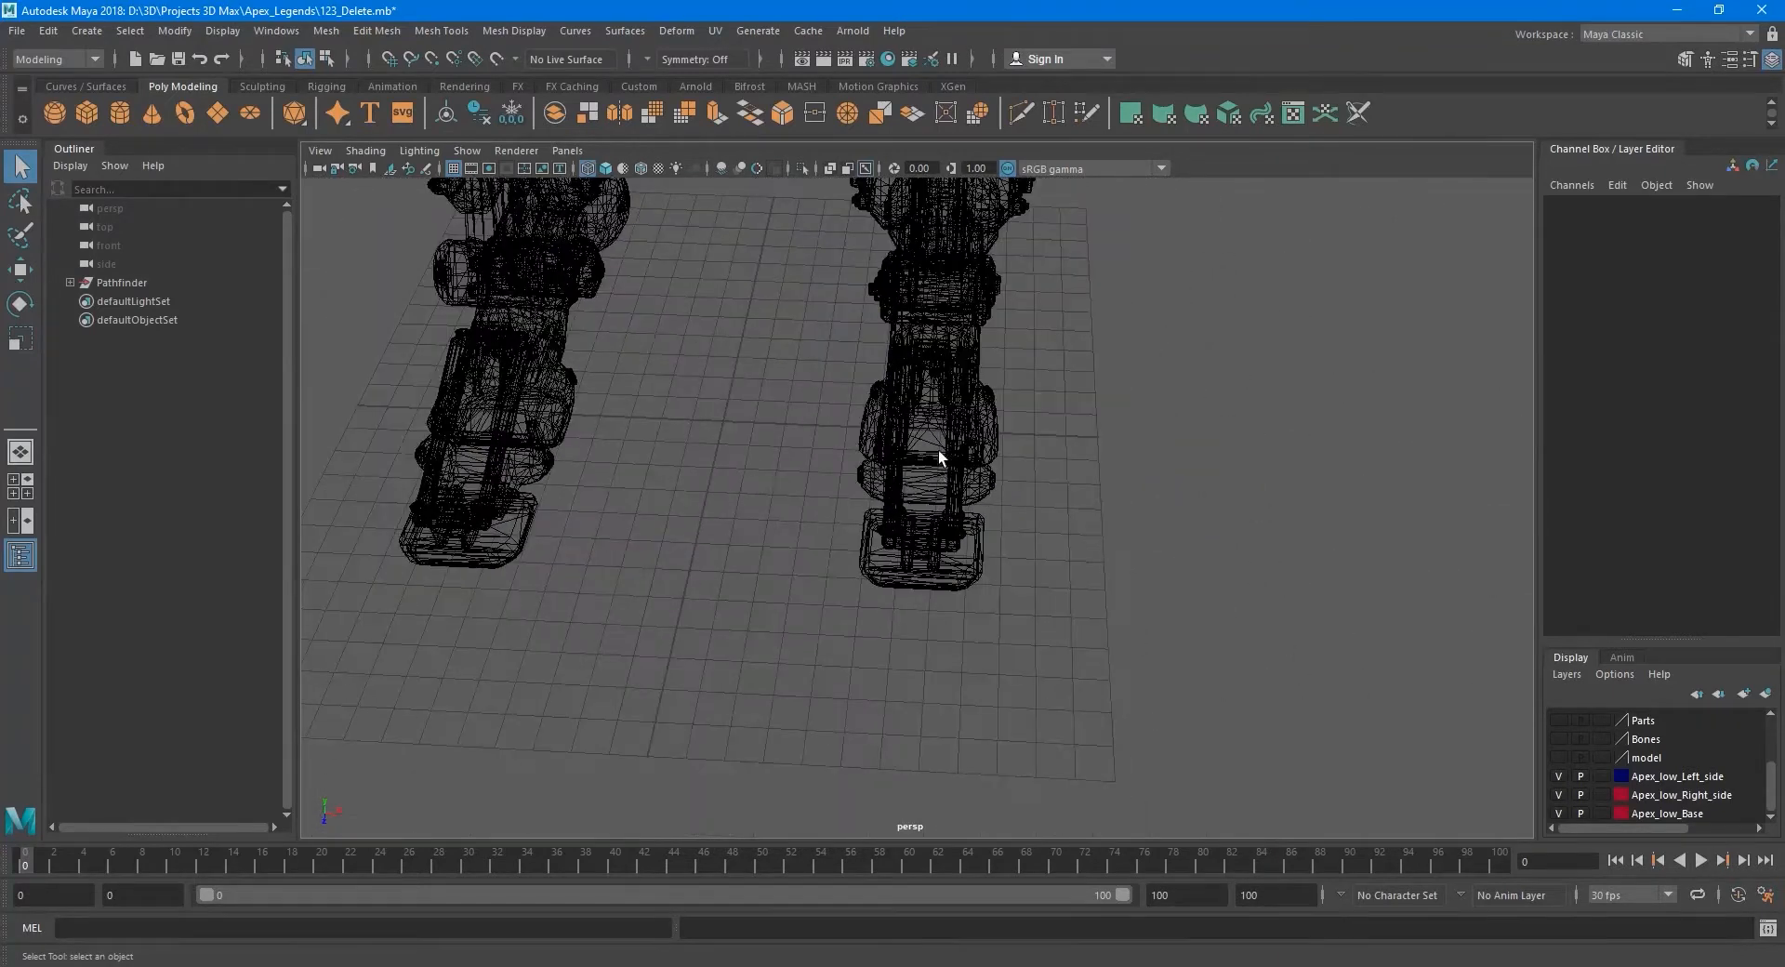
left_click_drag(939, 455, 1071, 621, "alt")
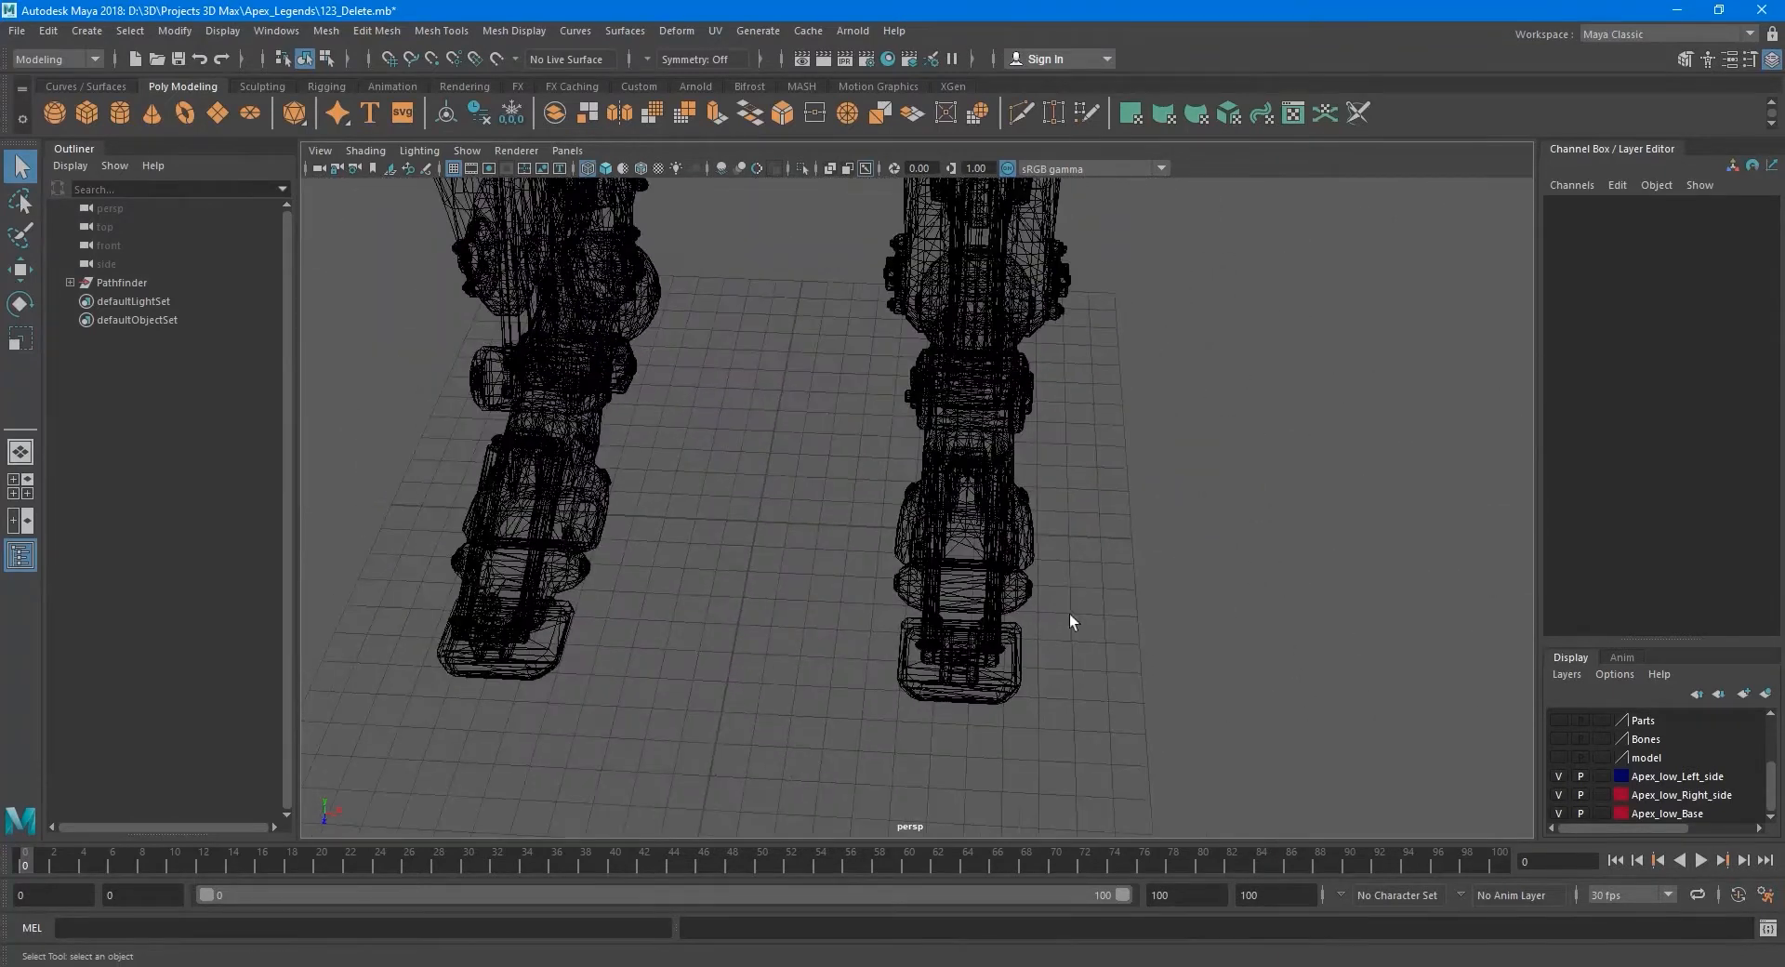
Create a polygon cone at the grid origin and get it ready for moving.
left_click(150, 114)
key("w")
scroll(882, 589, "up", 6)
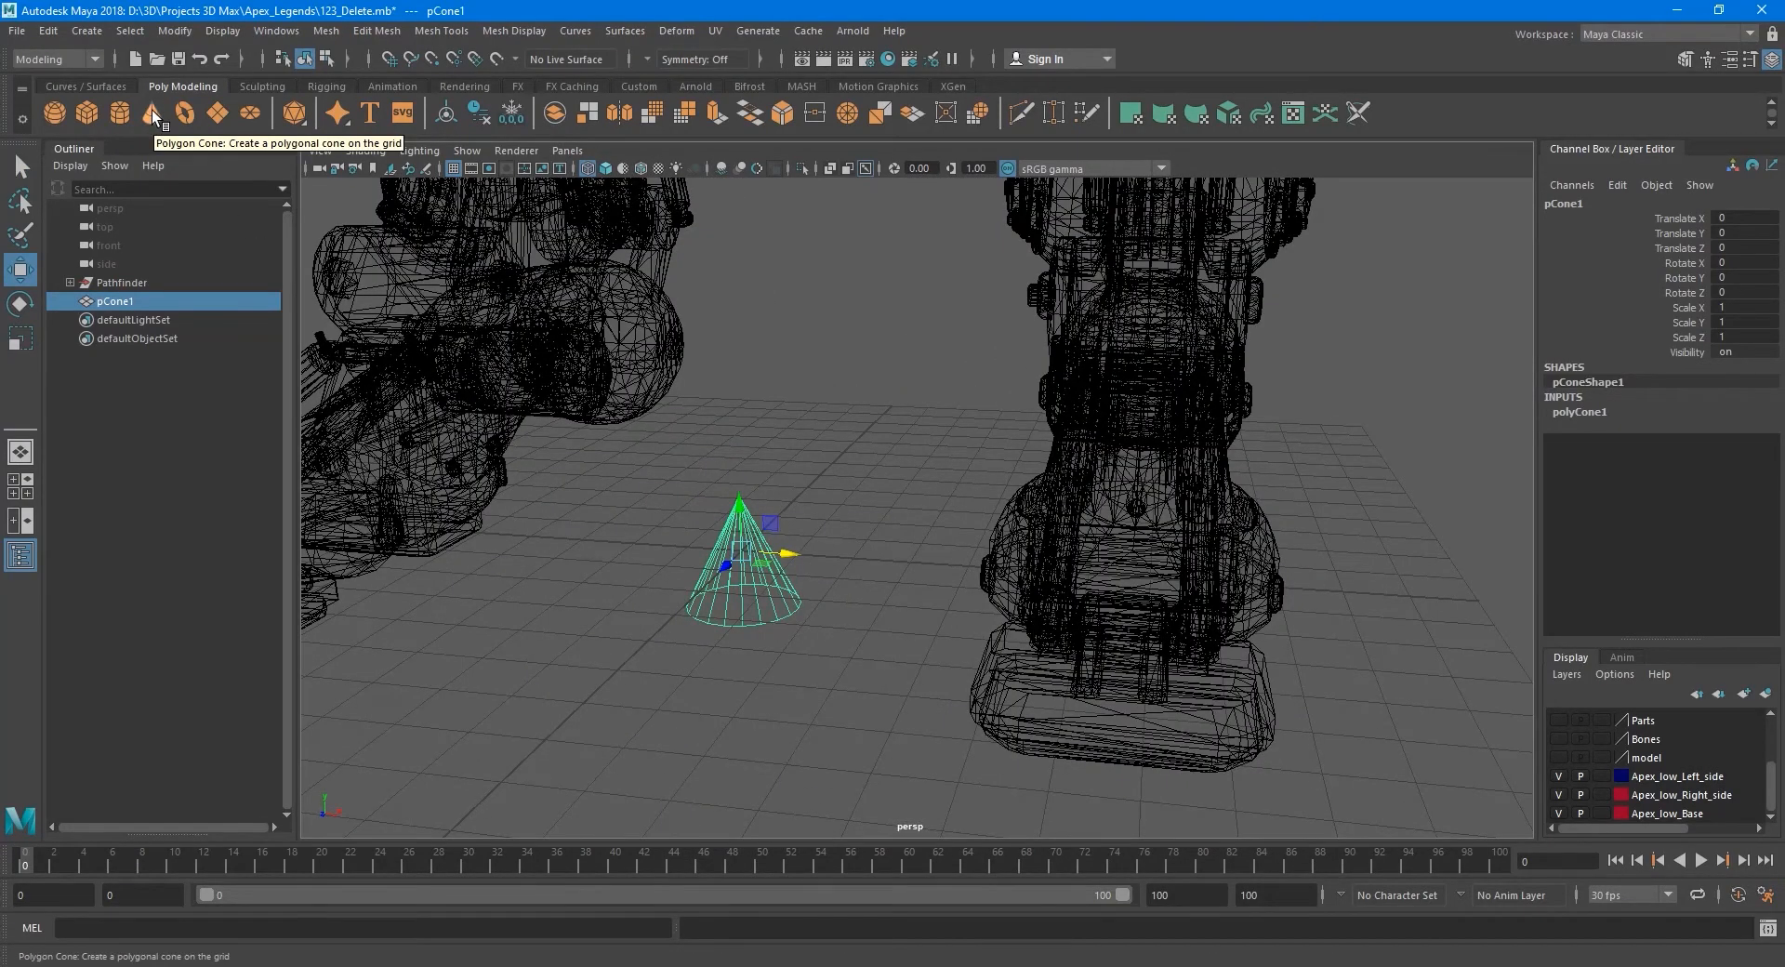
middle_click_drag(816, 540, 761, 437, "alt")
left_click_drag(760, 437, 839, 472, "alt")
middle_click_drag(840, 473, 796, 548, "alt")
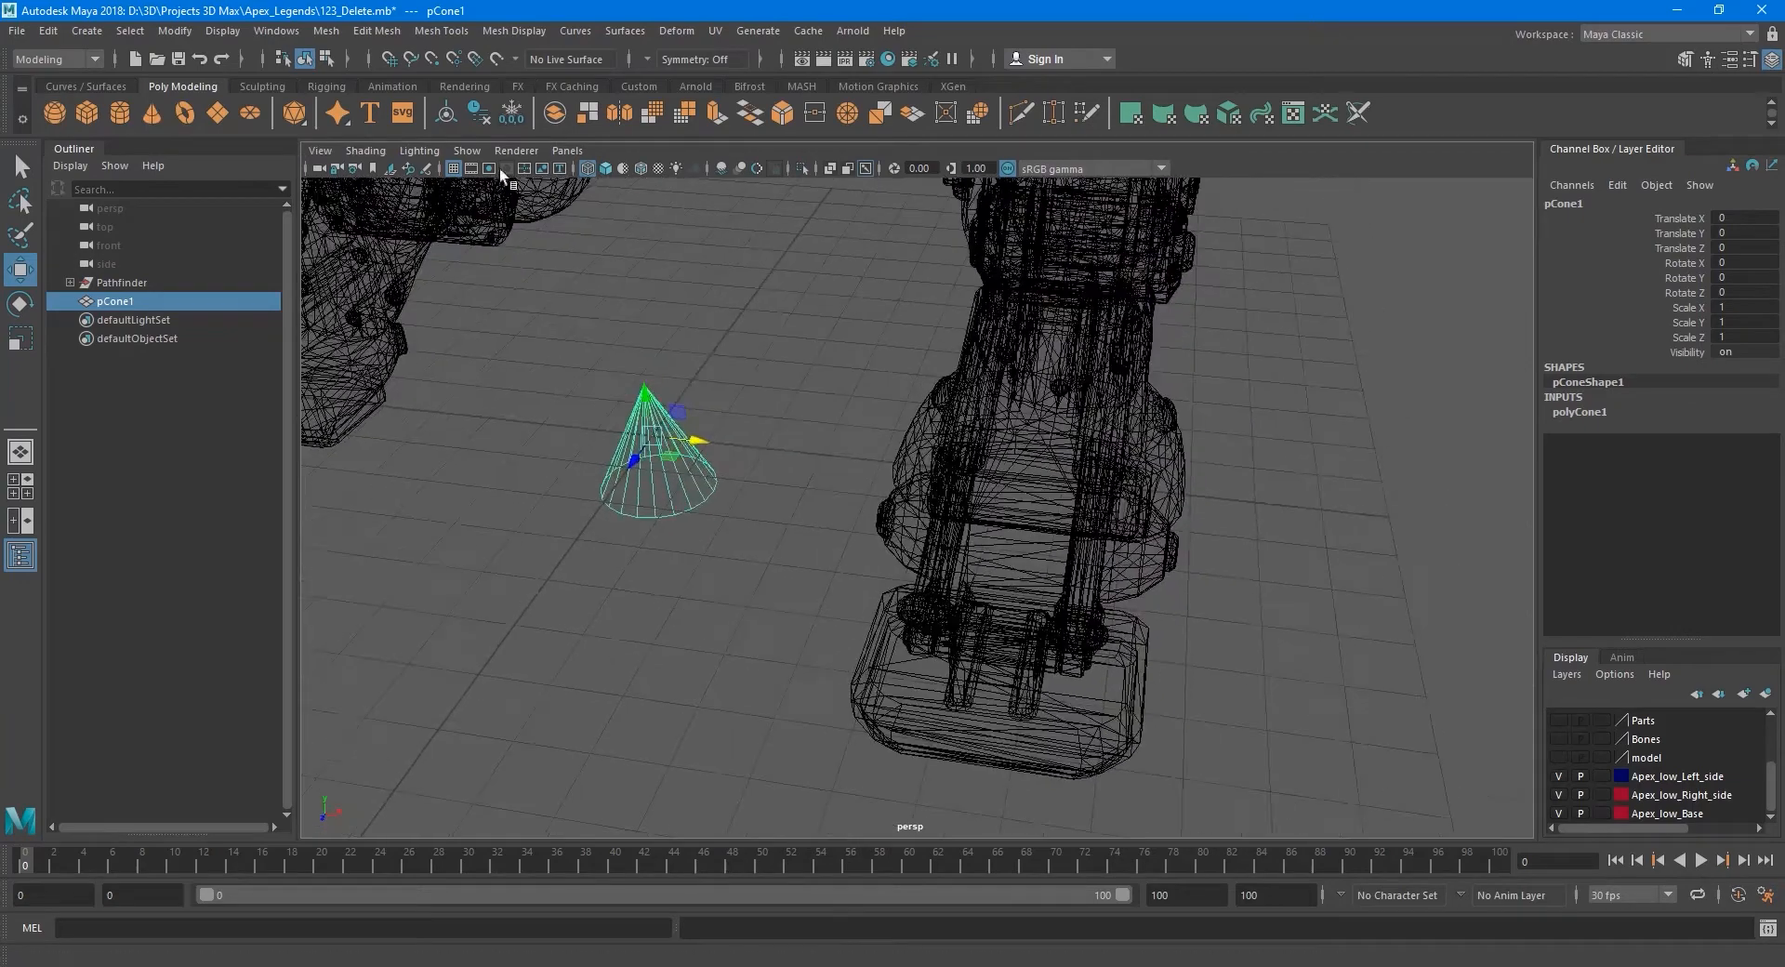
Snap the cone to the foot's centre along the X axis using point snapping, giving Translate X 6.689.
left_click(432, 60)
middle_click_drag(718, 459, 653, 424, "alt")
left_click_drag(652, 424, 673, 427, "alt")
middle_click_drag(673, 427, 705, 445, "alt")
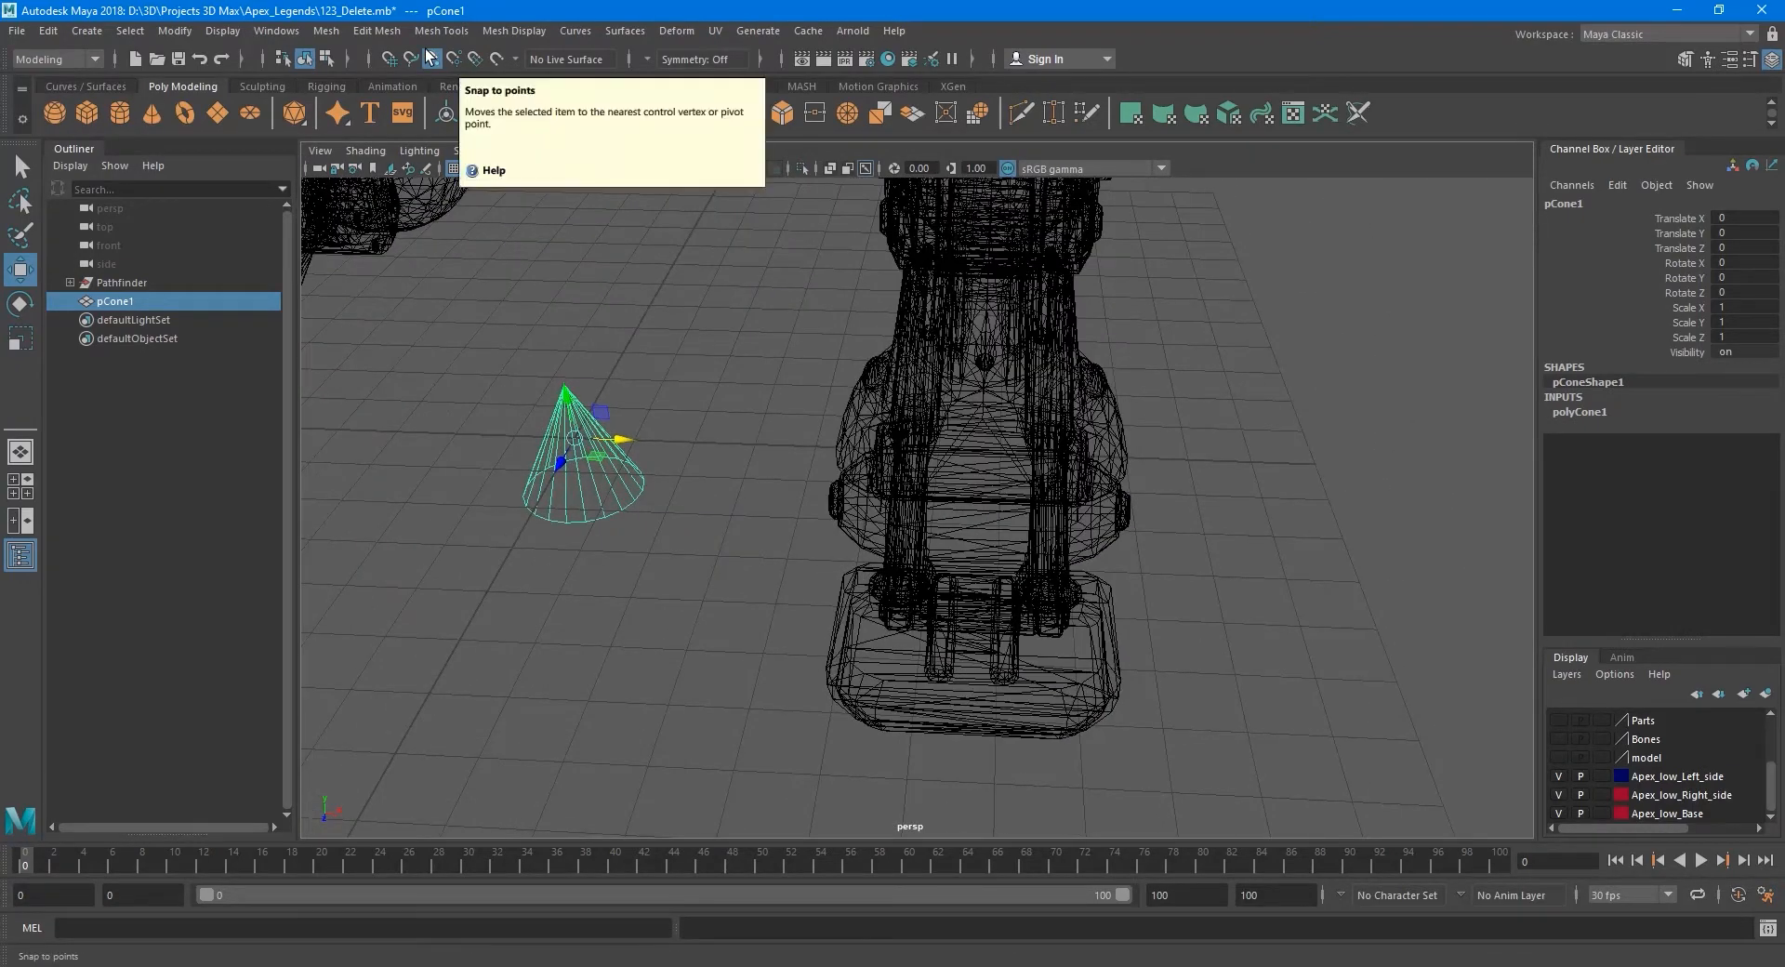
middle_click_drag(592, 441, 568, 465, "alt")
right_click_drag(568, 465, 651, 534, "alt")
middle_click_drag(712, 542, 700, 577, "alt")
left_click_drag(700, 577, 694, 596, "alt")
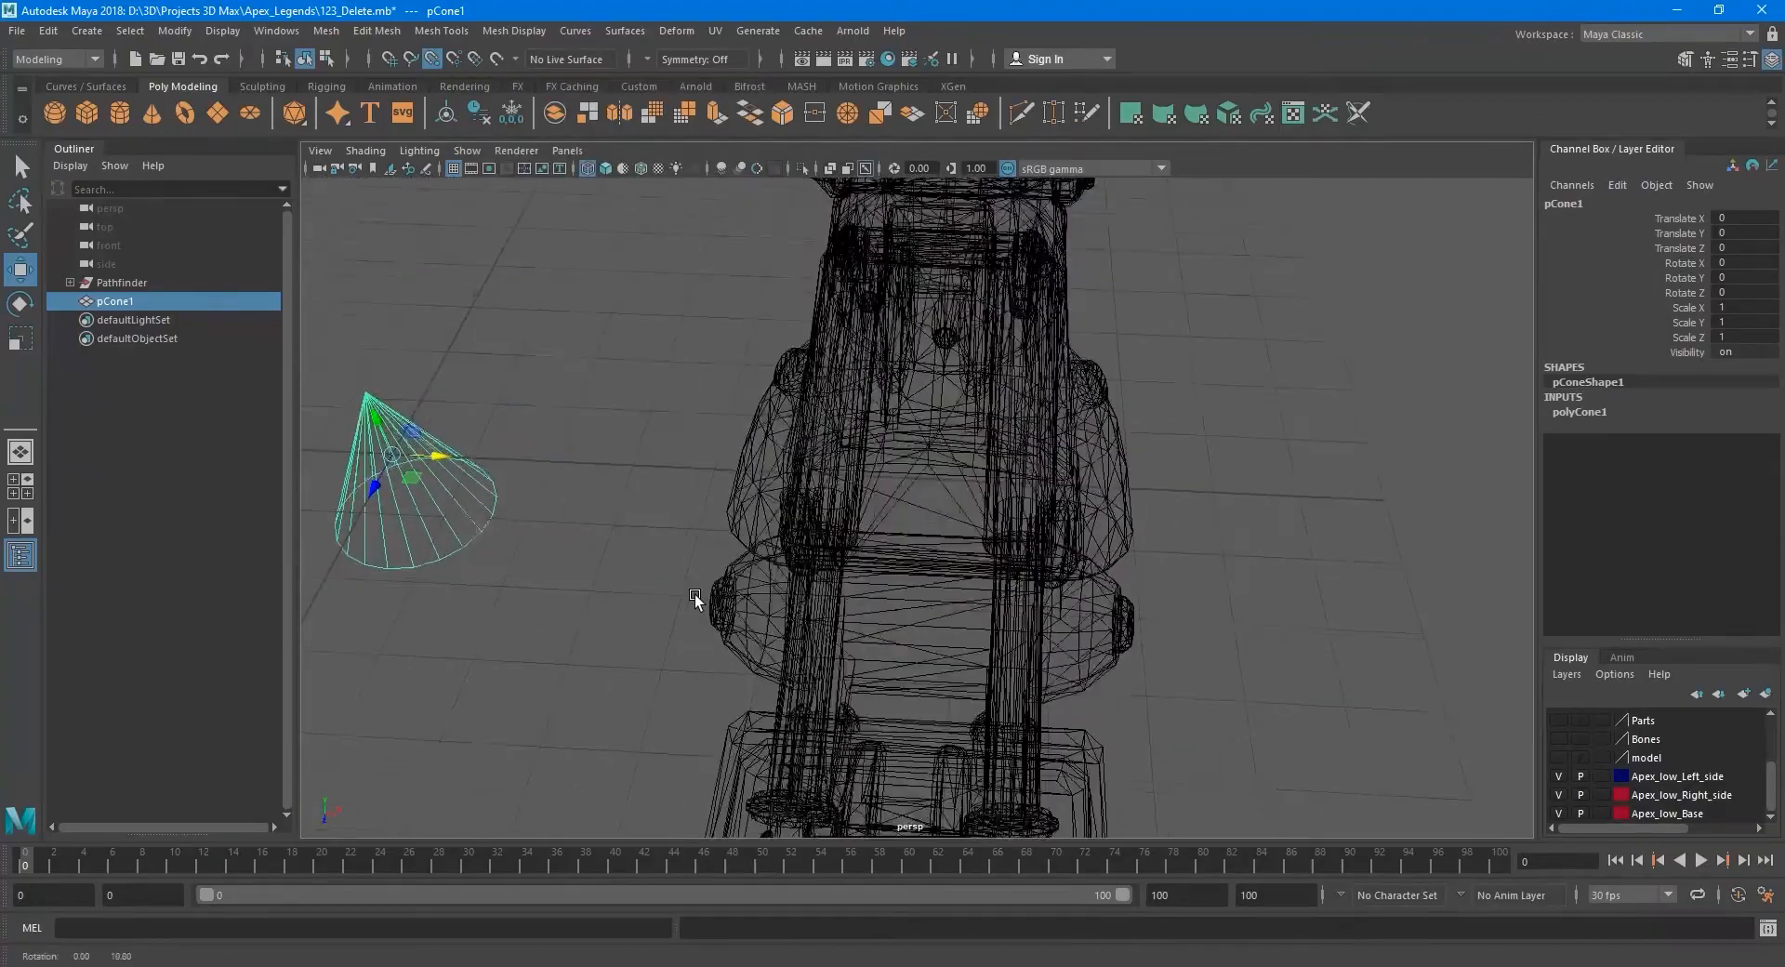
middle_click_drag(681, 540, 690, 583, "alt")
left_click_drag(690, 583, 876, 549, "alt")
middle_click_drag(1064, 584, 716, 453)
left_click_drag(716, 453, 905, 595, "alt")
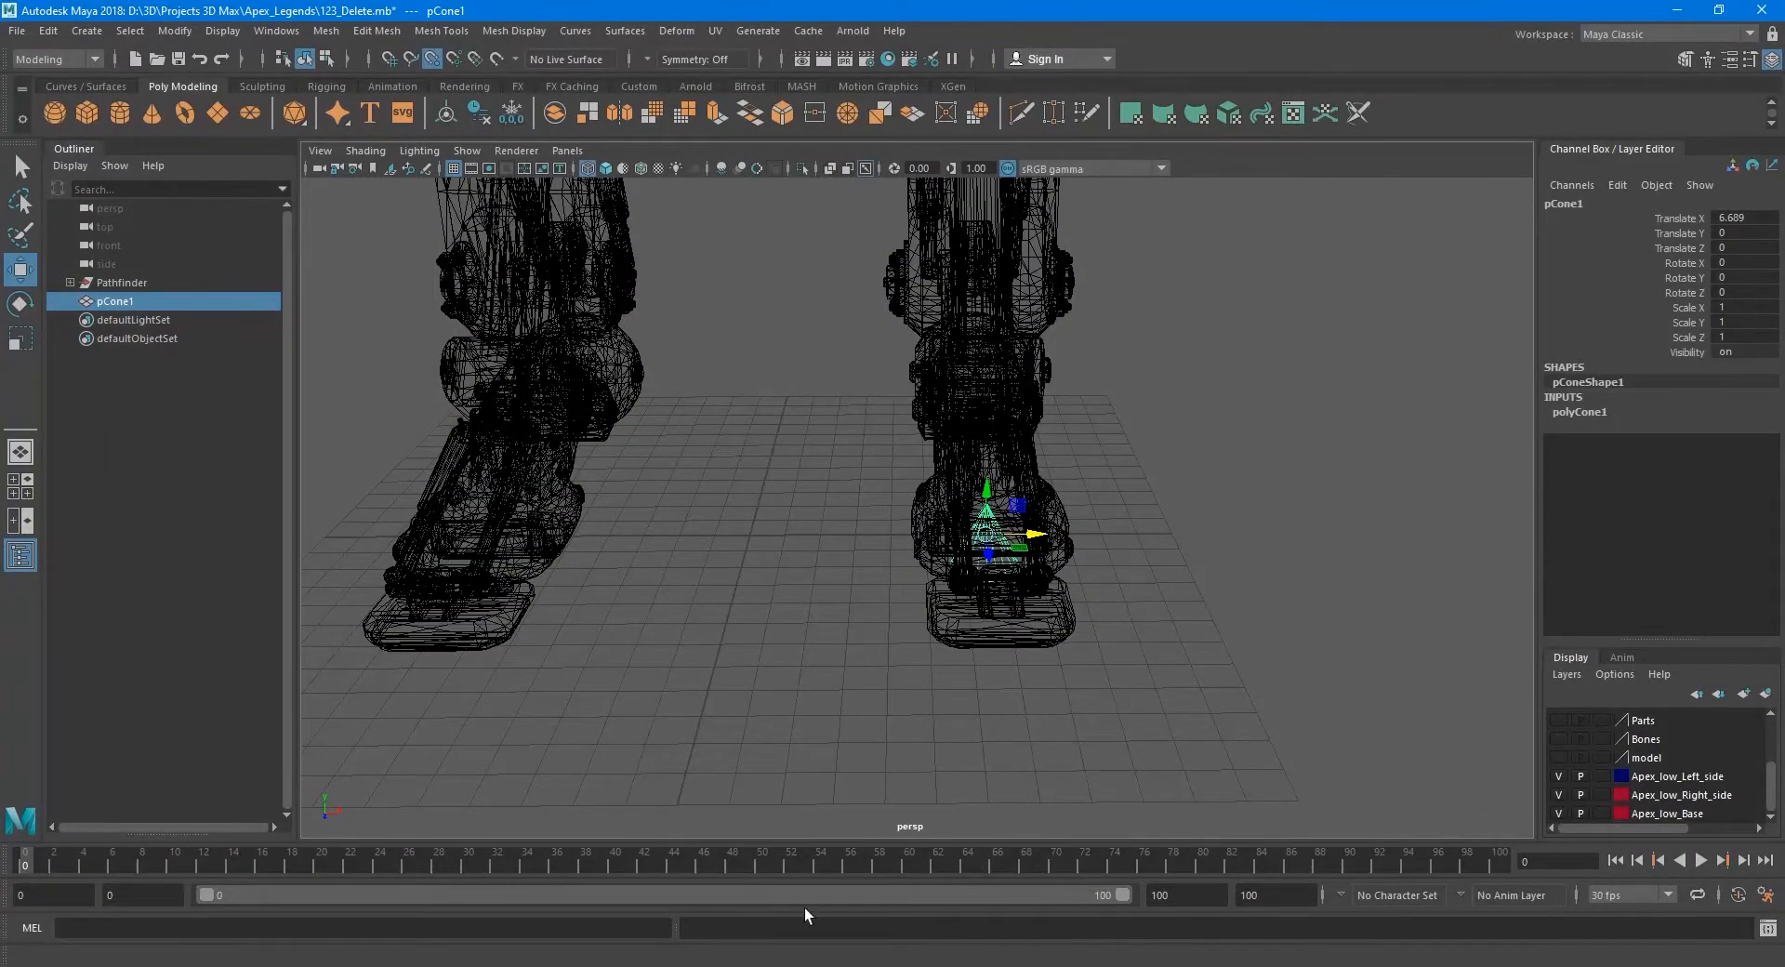
Turn off point snapping and move the cone along Z behind the feet to about -28.4.
left_click_drag(1085, 662, 1024, 669, "alt")
left_click(434, 62)
middle_click_drag(947, 502, 856, 537, "alt")
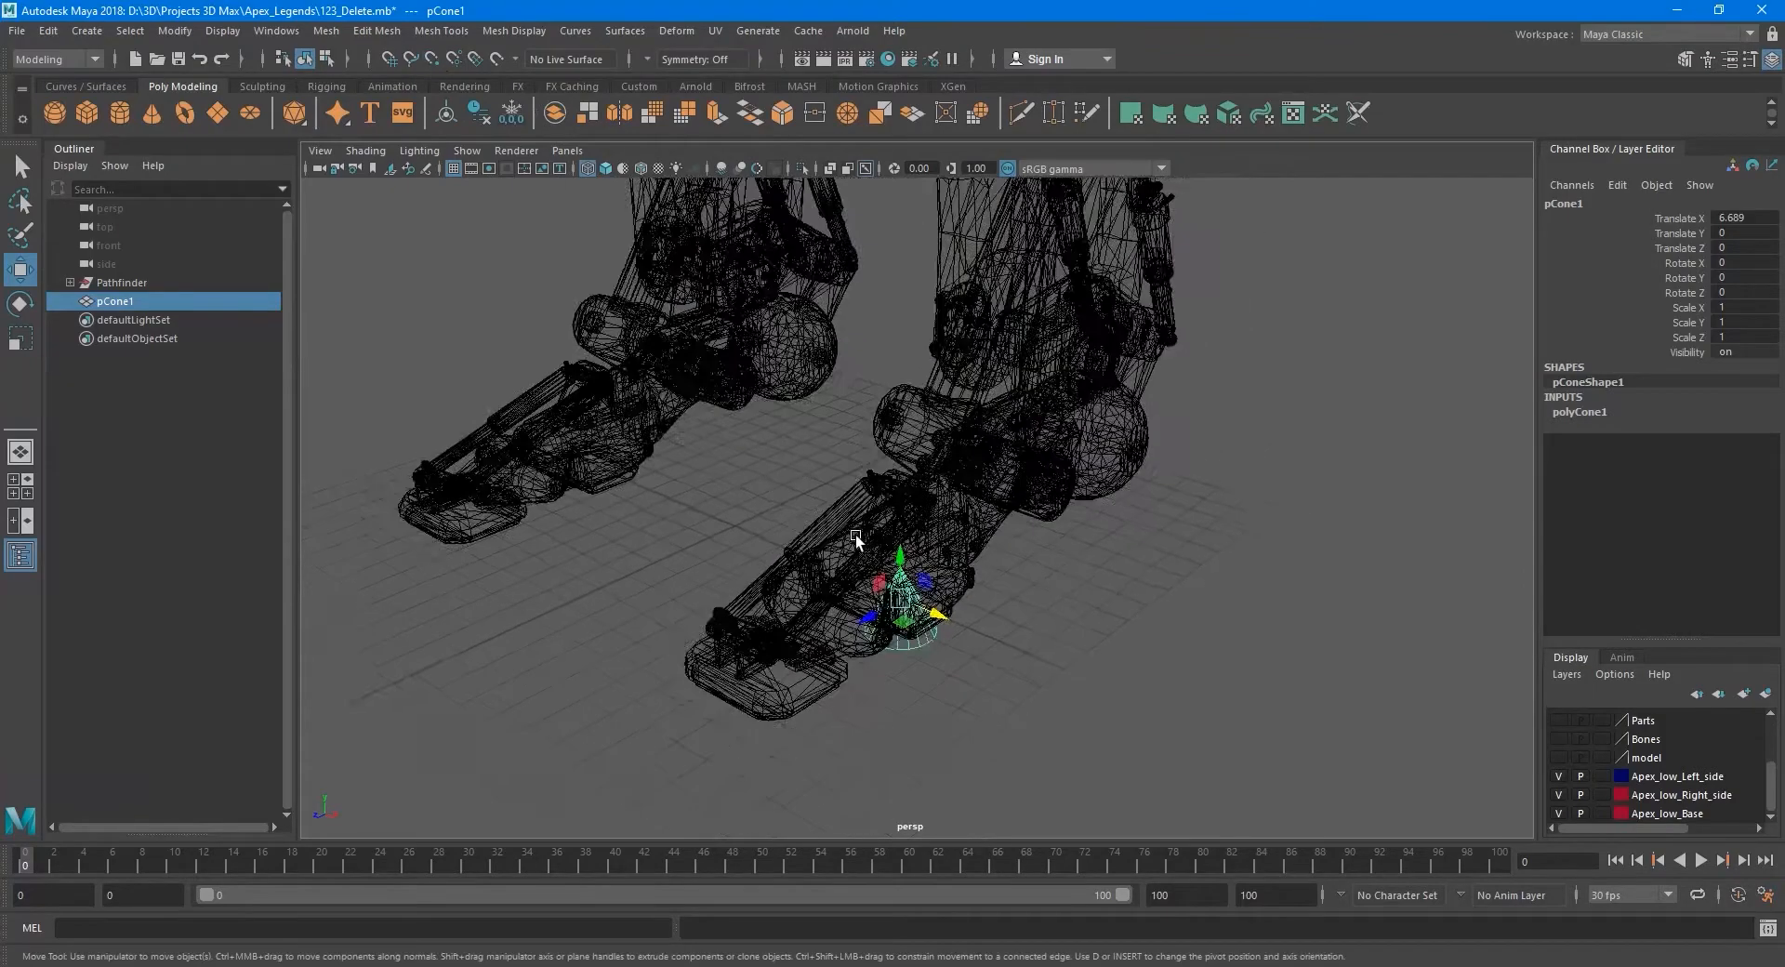
left_click_drag(975, 621, 1383, 542, "alt")
middle_click_drag(1287, 564, 979, 608, "alt")
scroll(1026, 640, "down", 3)
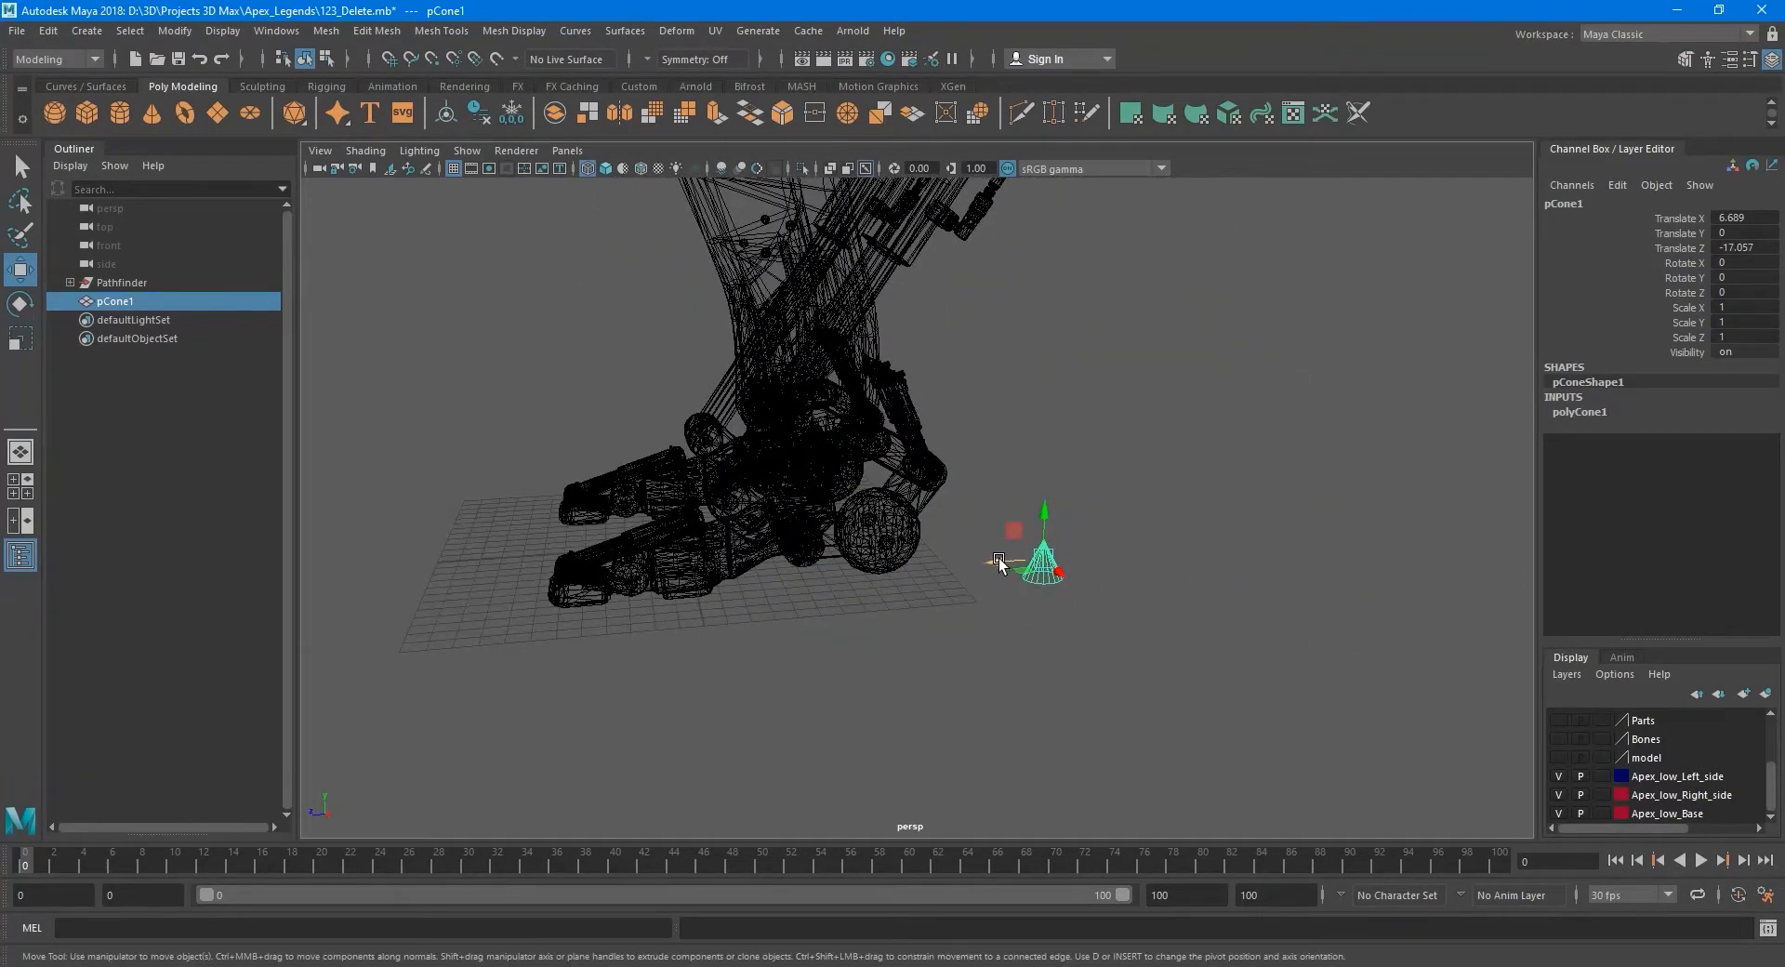
left_click_drag(999, 560, 1214, 548)
middle_click_drag(1088, 605, 904, 621, "alt")
left_click_drag(905, 621, 1022, 619, "alt")
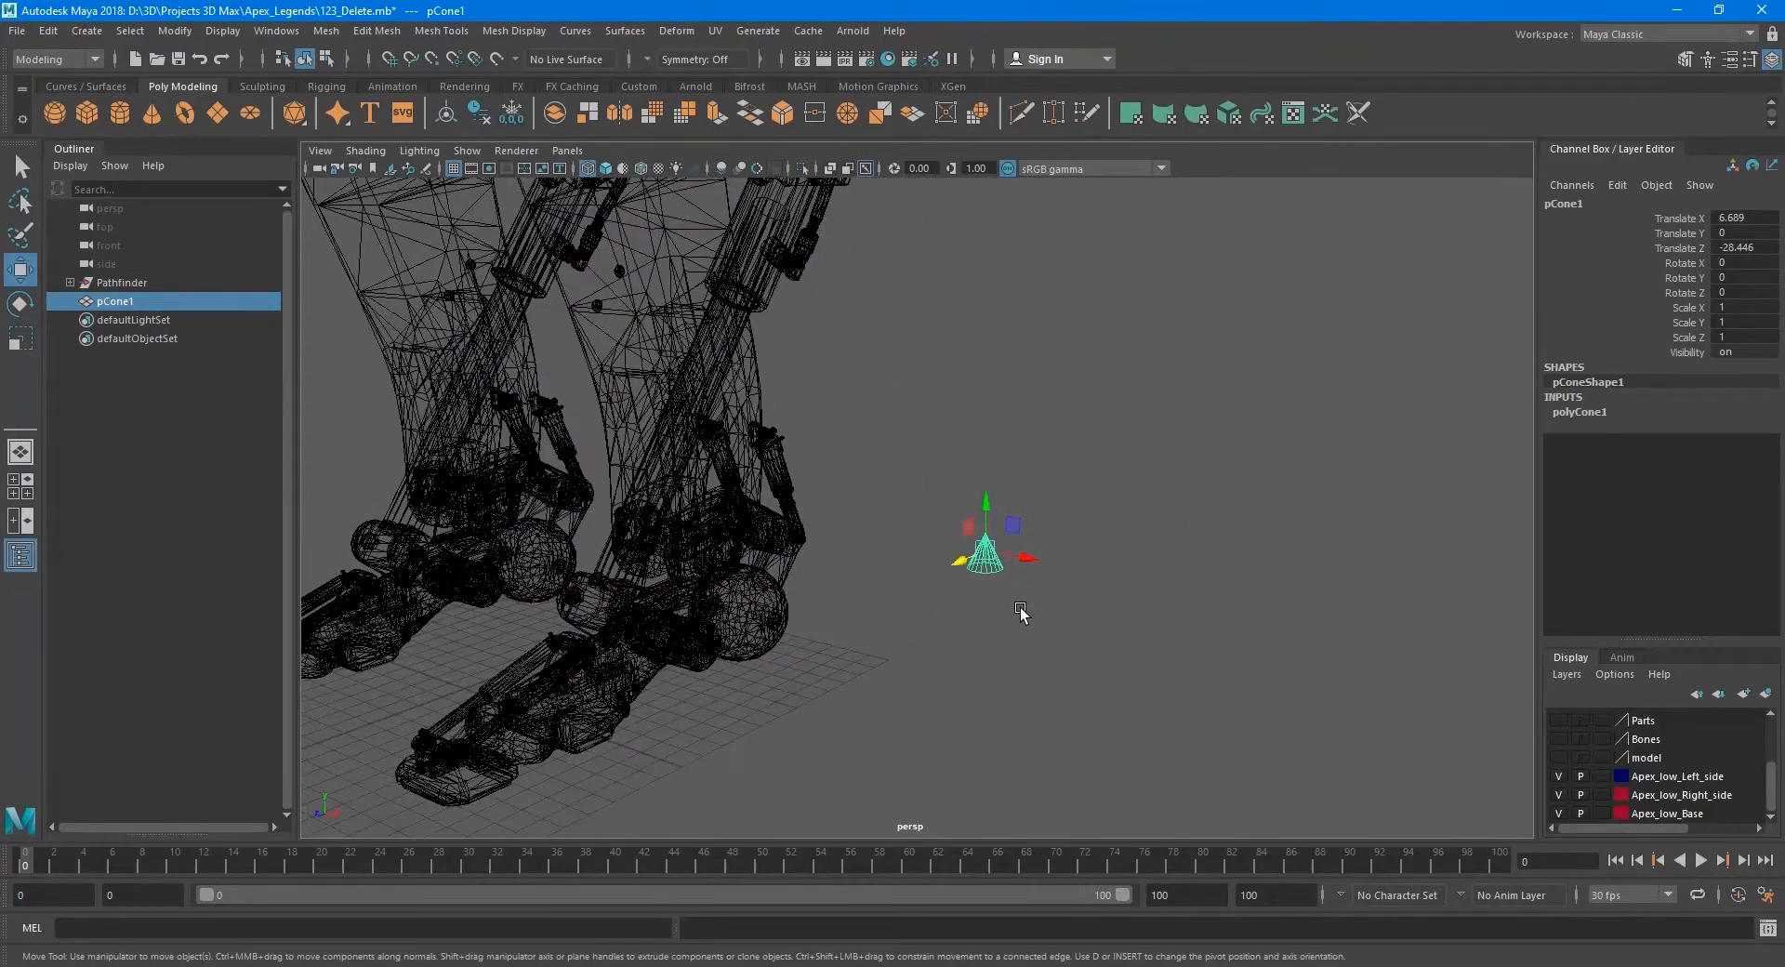
Scale the cone up uniformly, deselect it, and return the viewport to shaded display.
key("r")
left_click_drag(992, 546, 1097, 544)
key("q")
mouse_move(941, 604)
left_mouse_down("alt")
mouse_move(1149, 609)
mouse_move(971, 600)
mouse_move(1001, 462)
mouse_move(917, 546)
mouse_move(808, 548)
mouse_move(944, 616)
mouse_move(1172, 606)
mouse_move(993, 610)
mouse_move(1064, 626)
mouse_move(1055, 613)
mouse_move(1088, 608)
left_mouse_up("alt")
key("w")
key("q")
left_click(1054, 606)
key("5")
right_click_drag(1088, 614, 1013, 632, "alt")
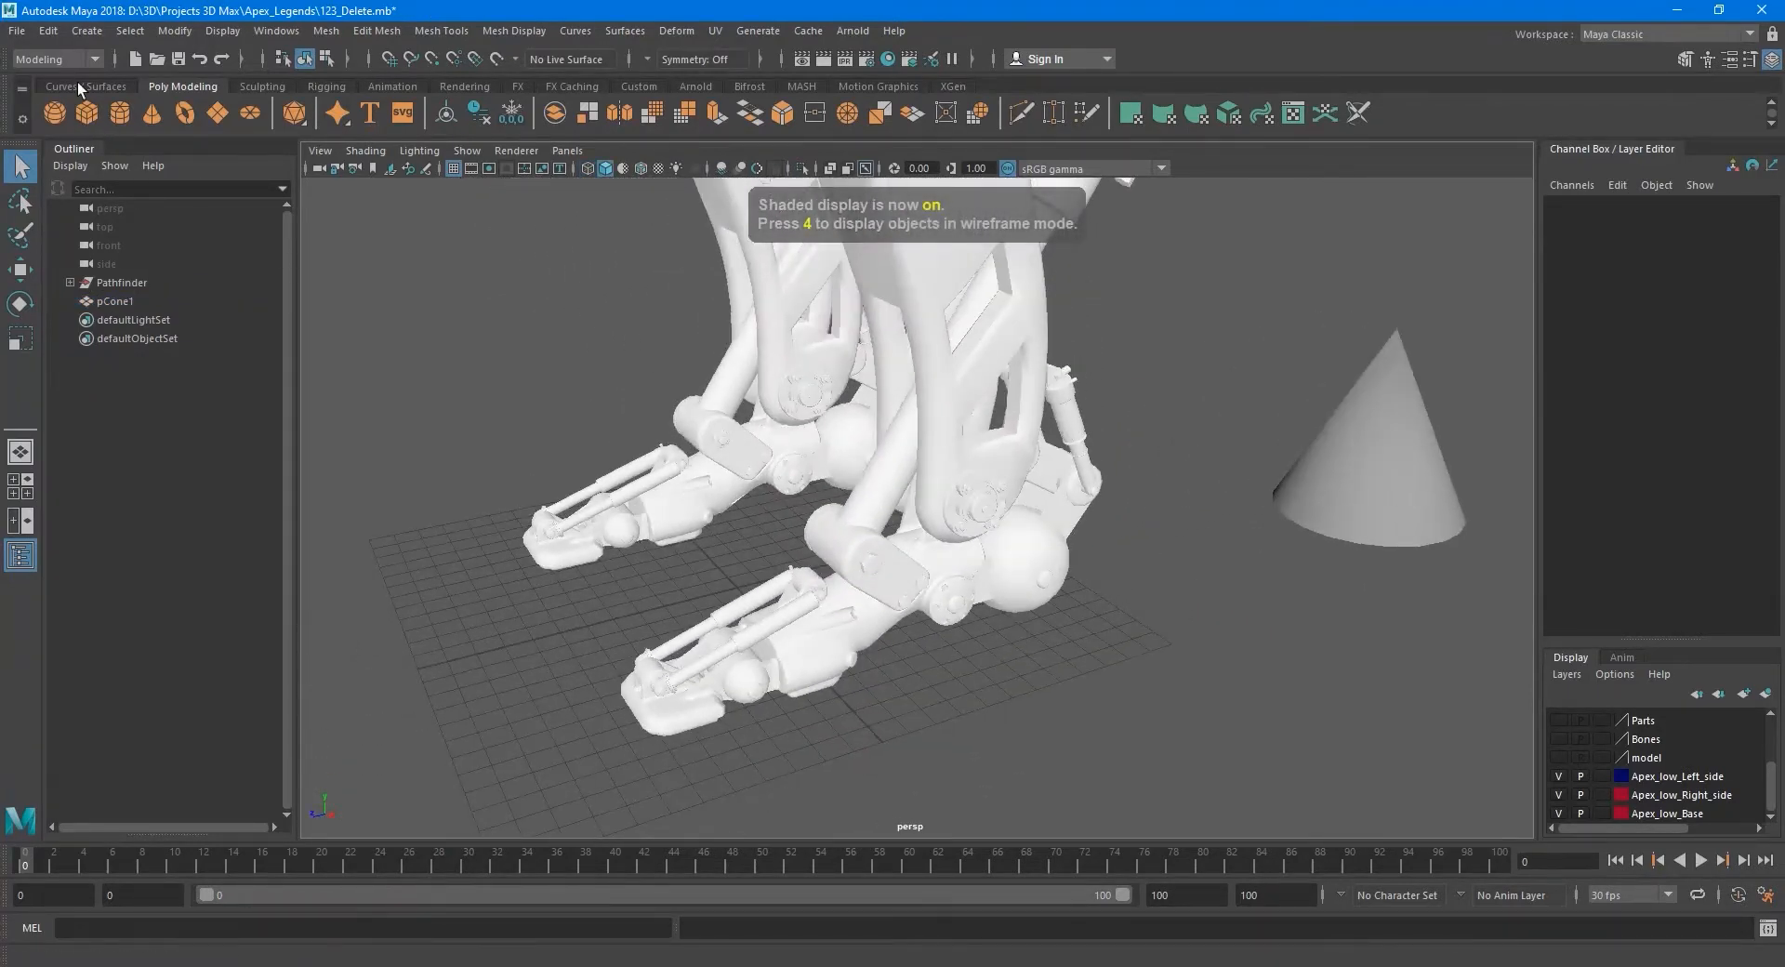
Switch the menu set from Modeling to Rigging and look over the available skinning and skeleton commands.
left_click(95, 59)
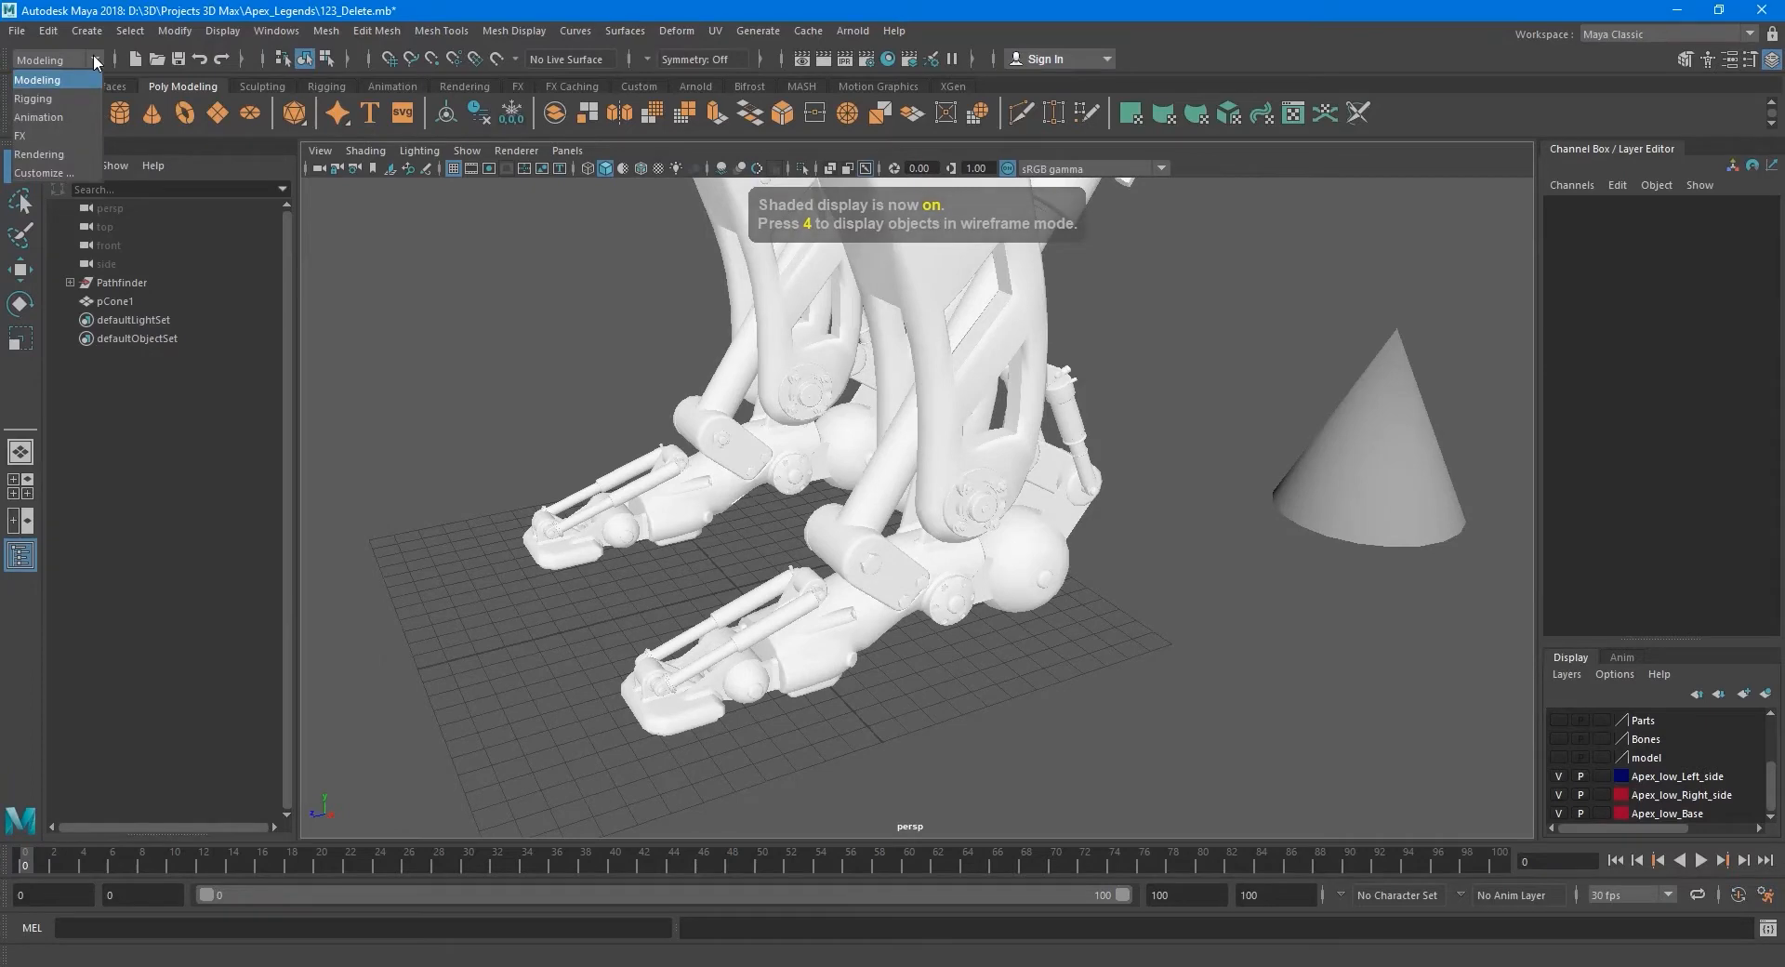
left_click(53, 97)
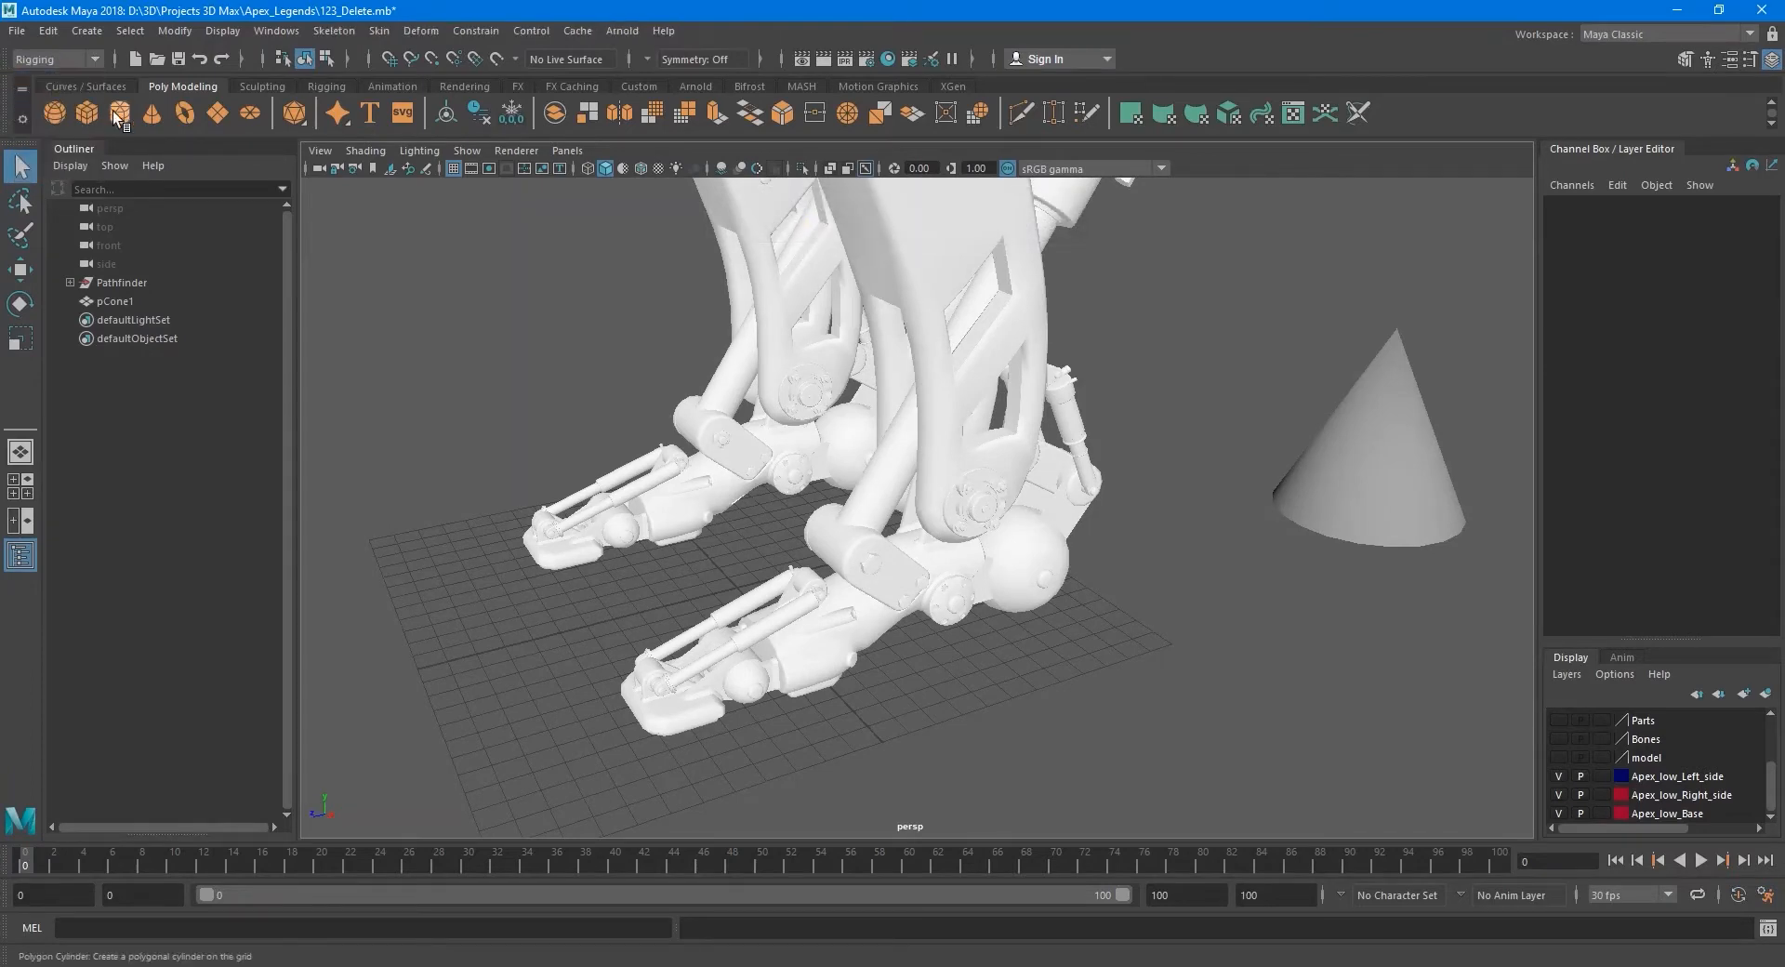
middle_click_drag(586, 418, 864, 556, "alt")
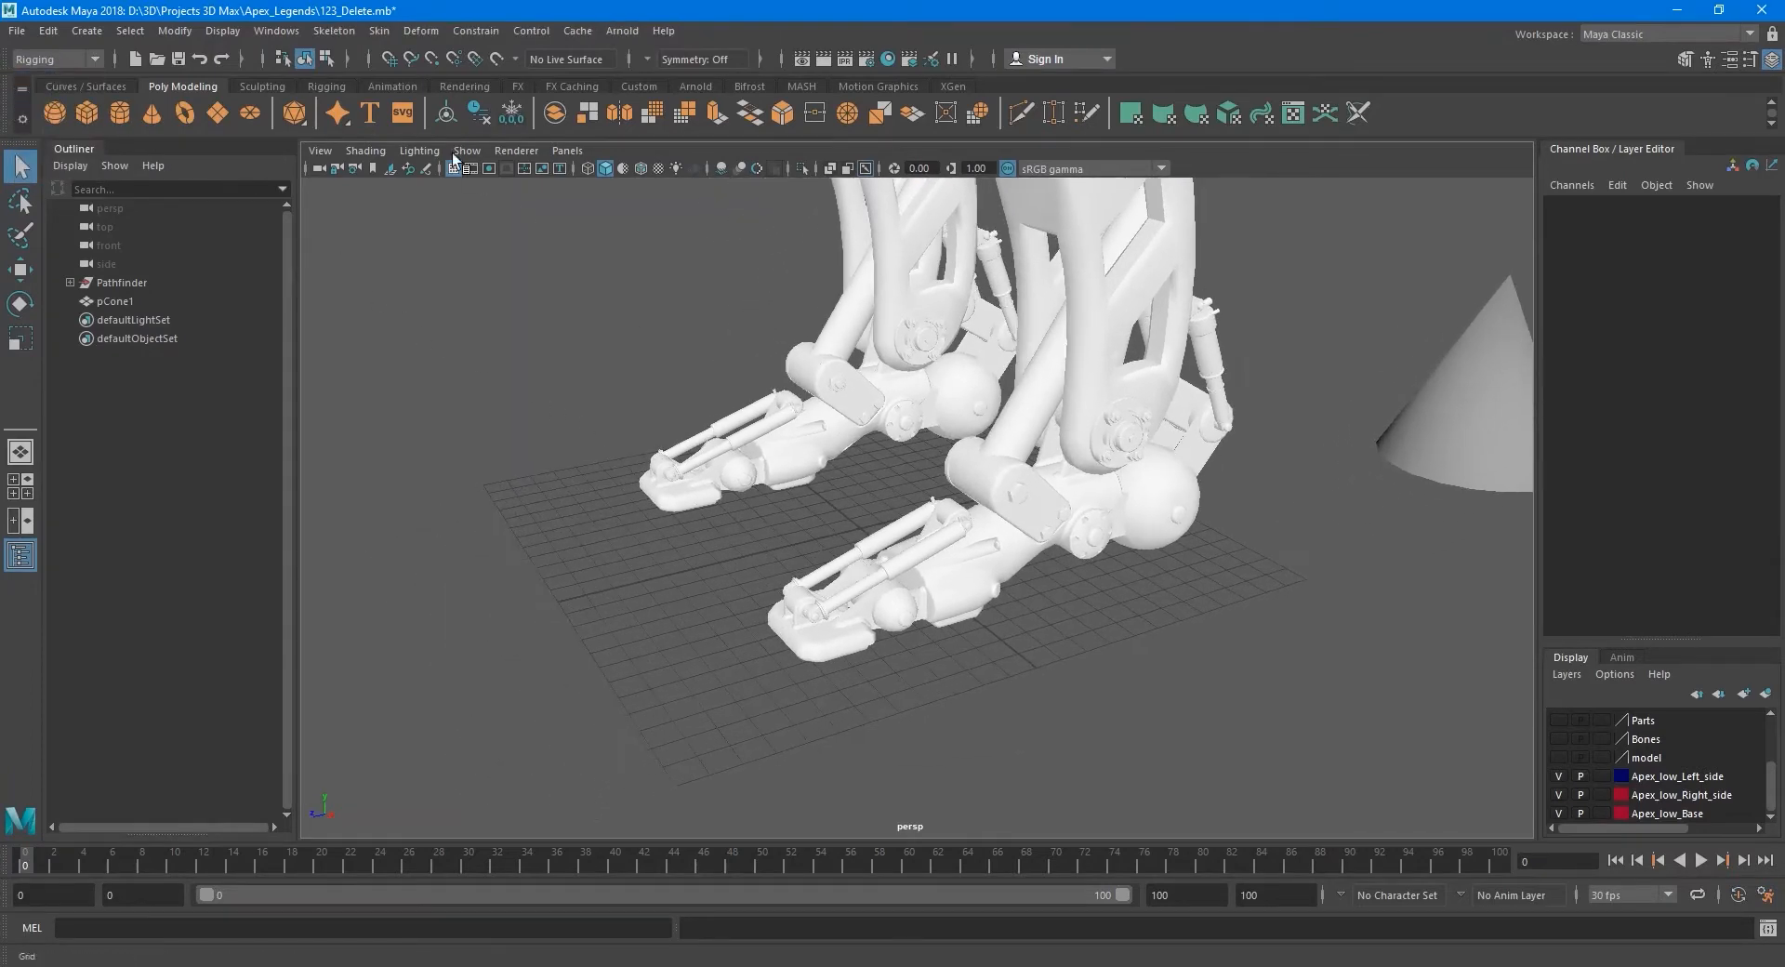
left_click(379, 31)
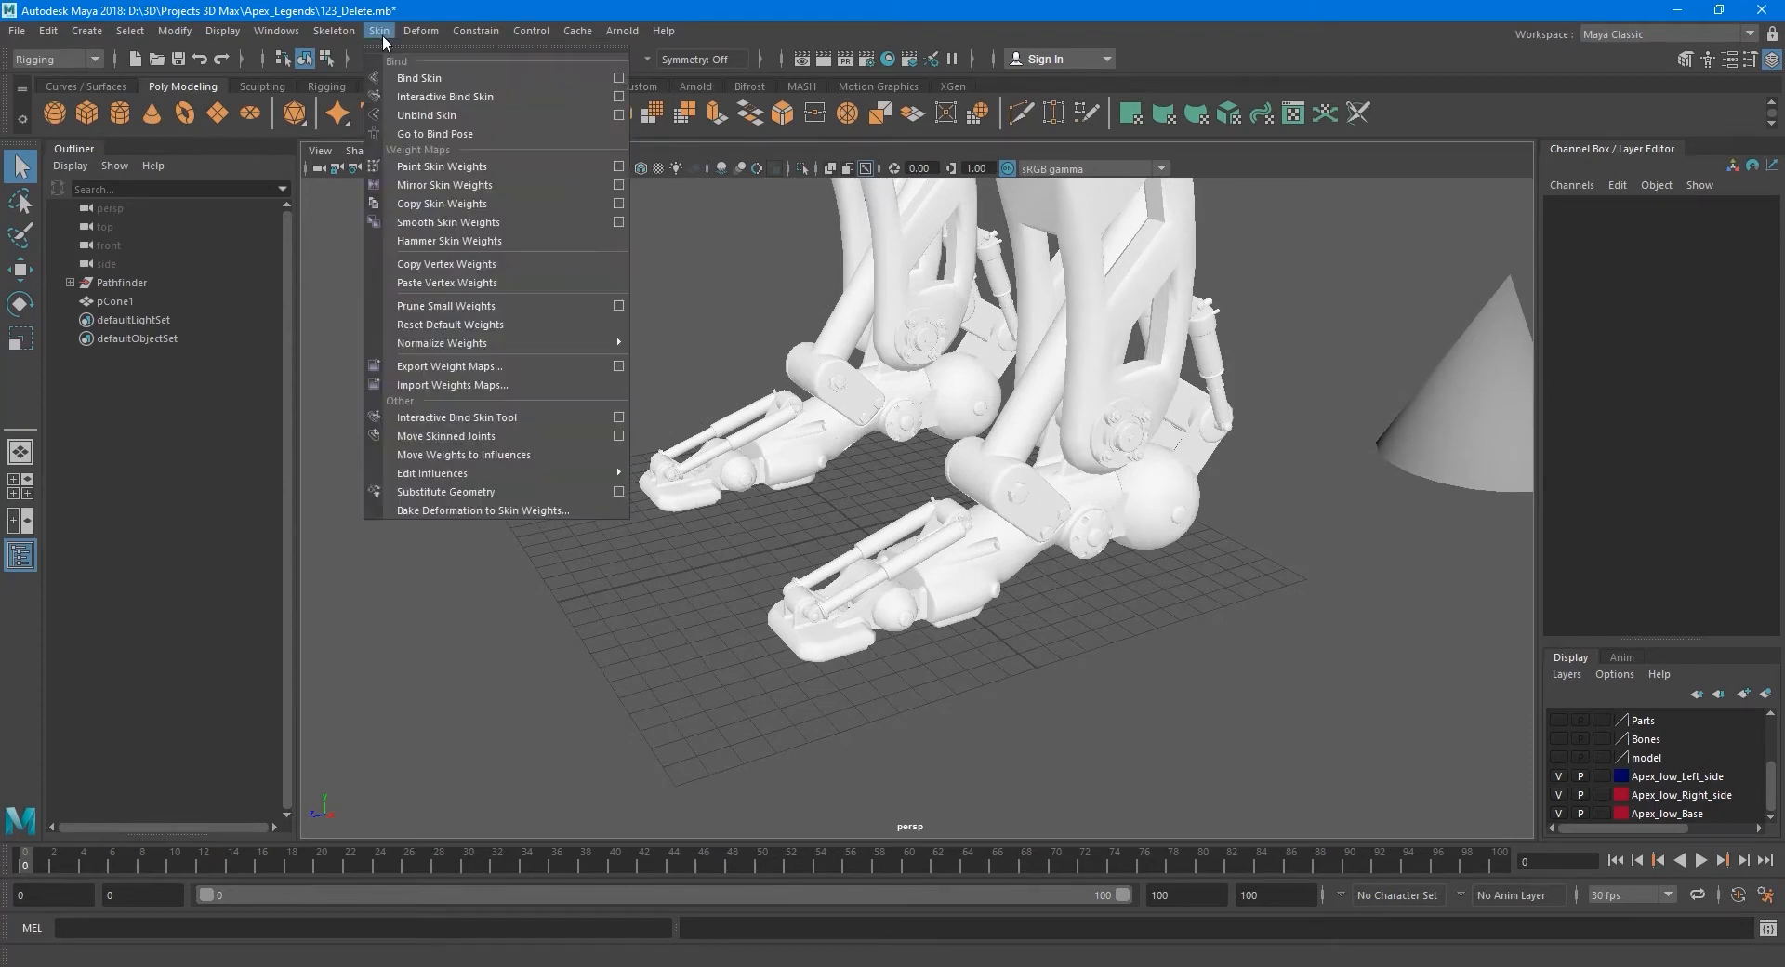
mouse_move(346, 35)
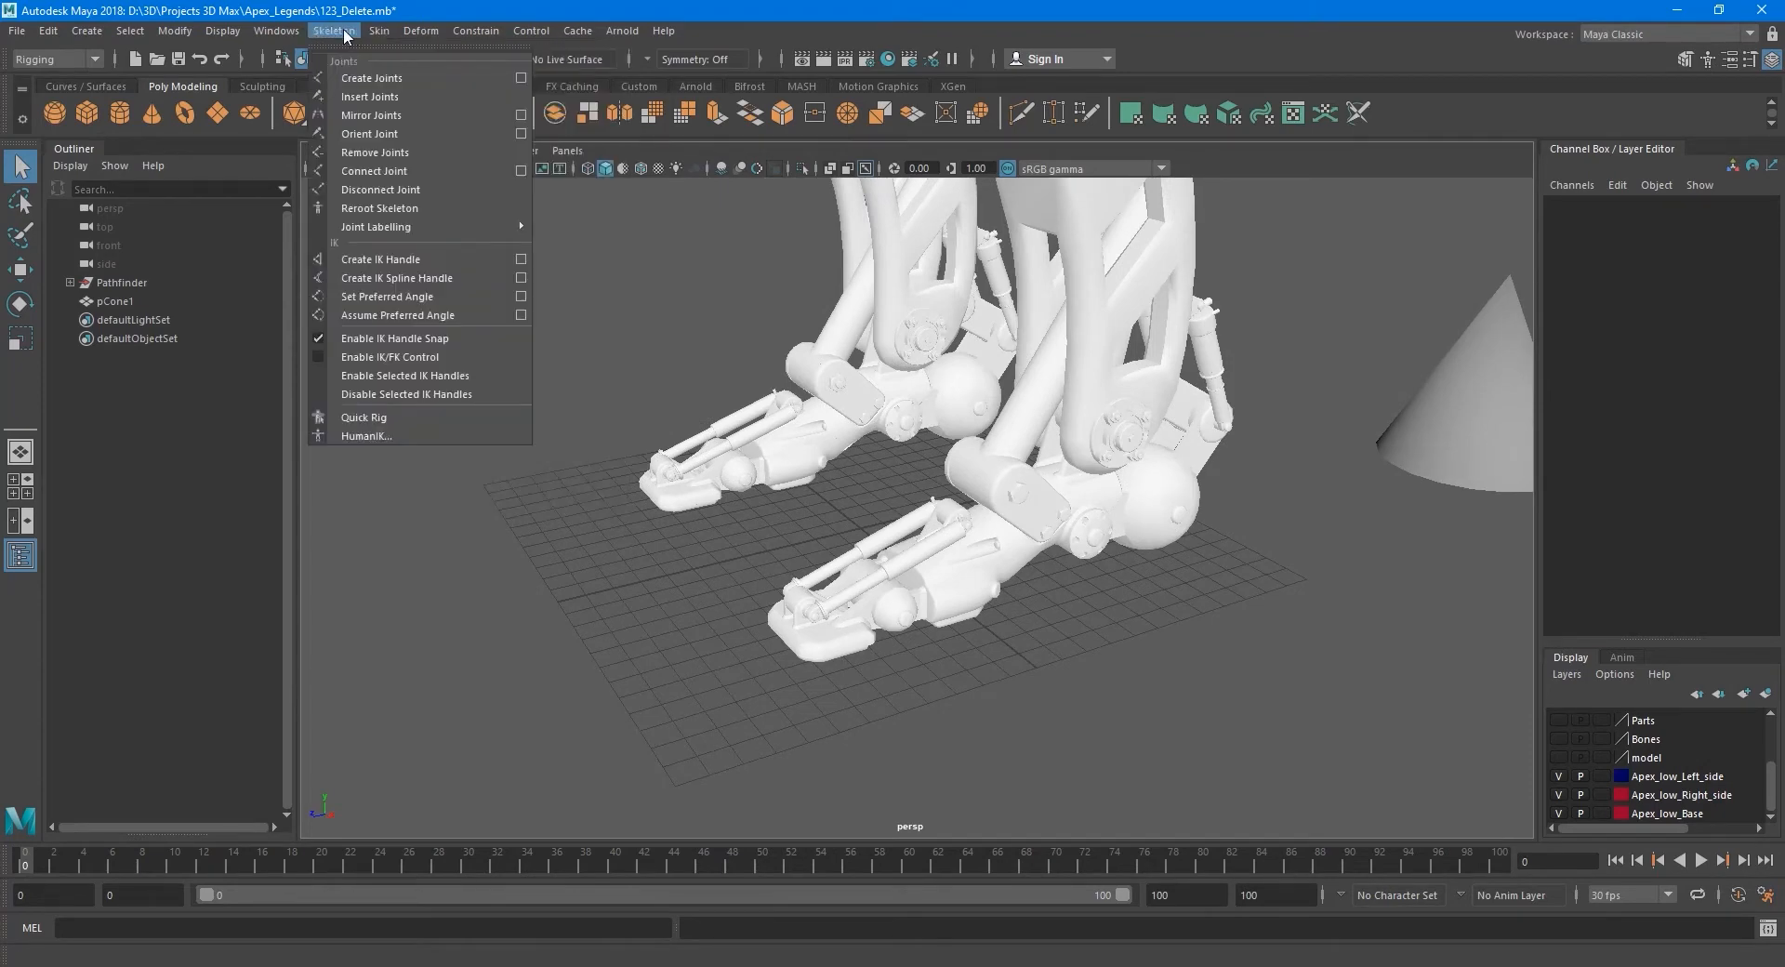
left_click(346, 30)
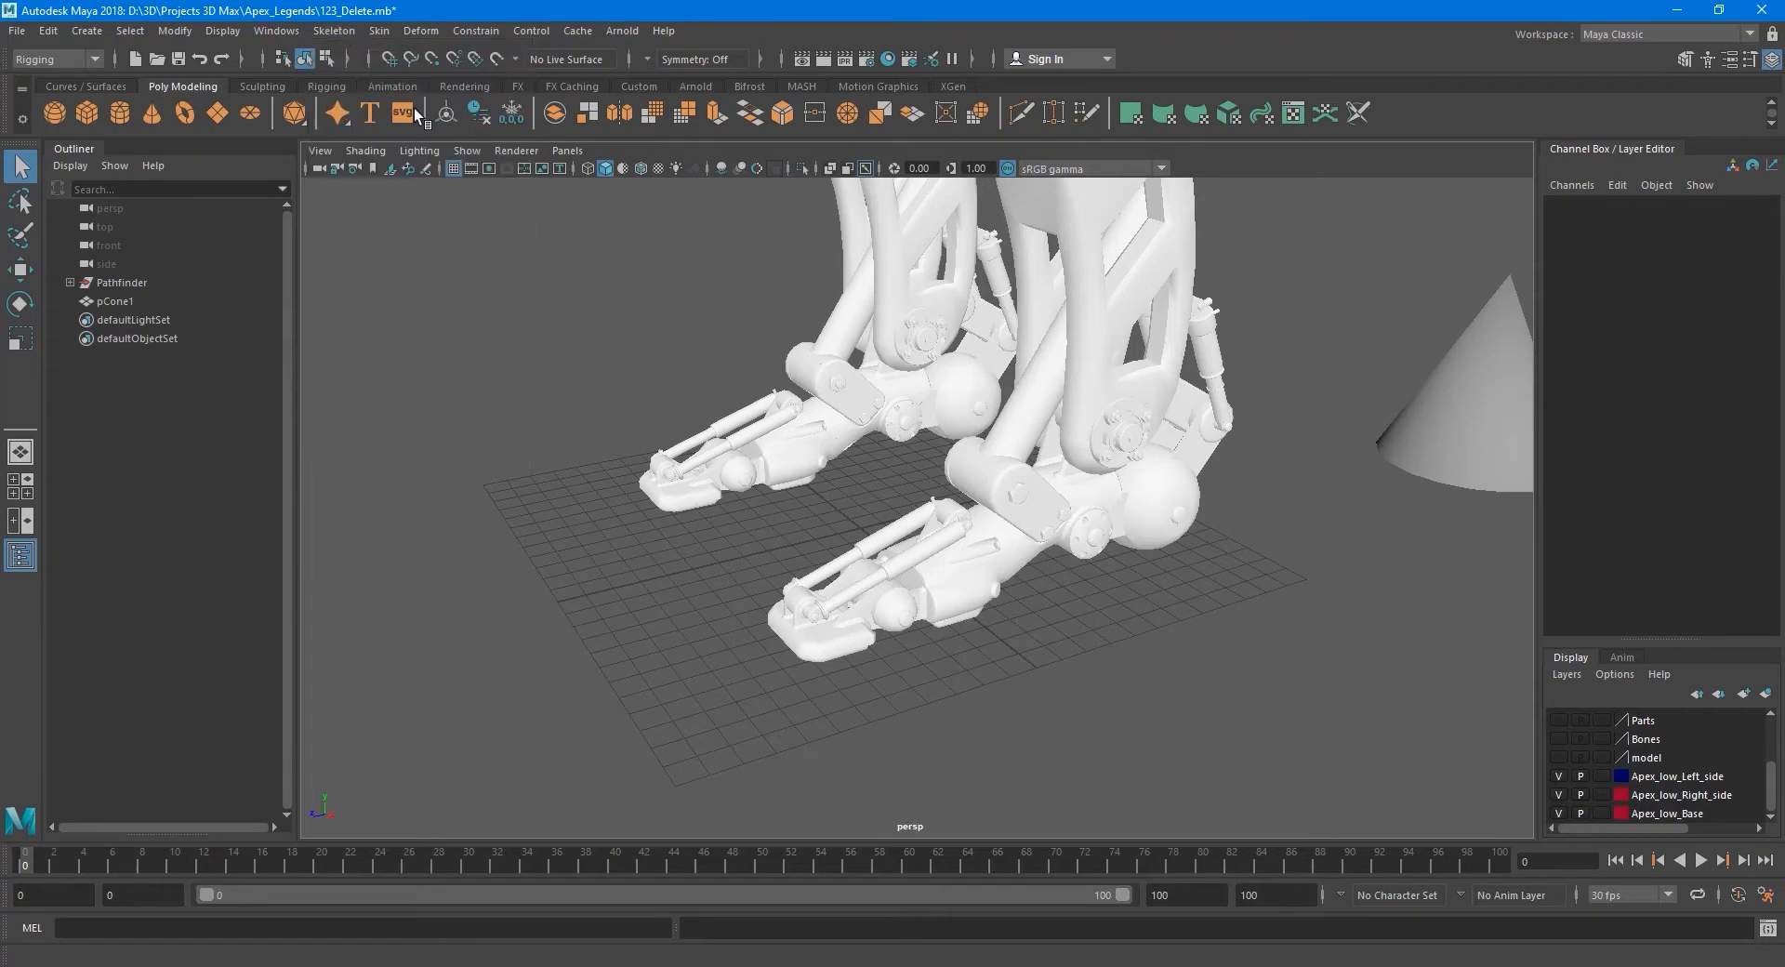
Switch to the orthographic side view and frame the front part of the foot.
scroll(740, 365, "down", 1)
key("space")
key("space")
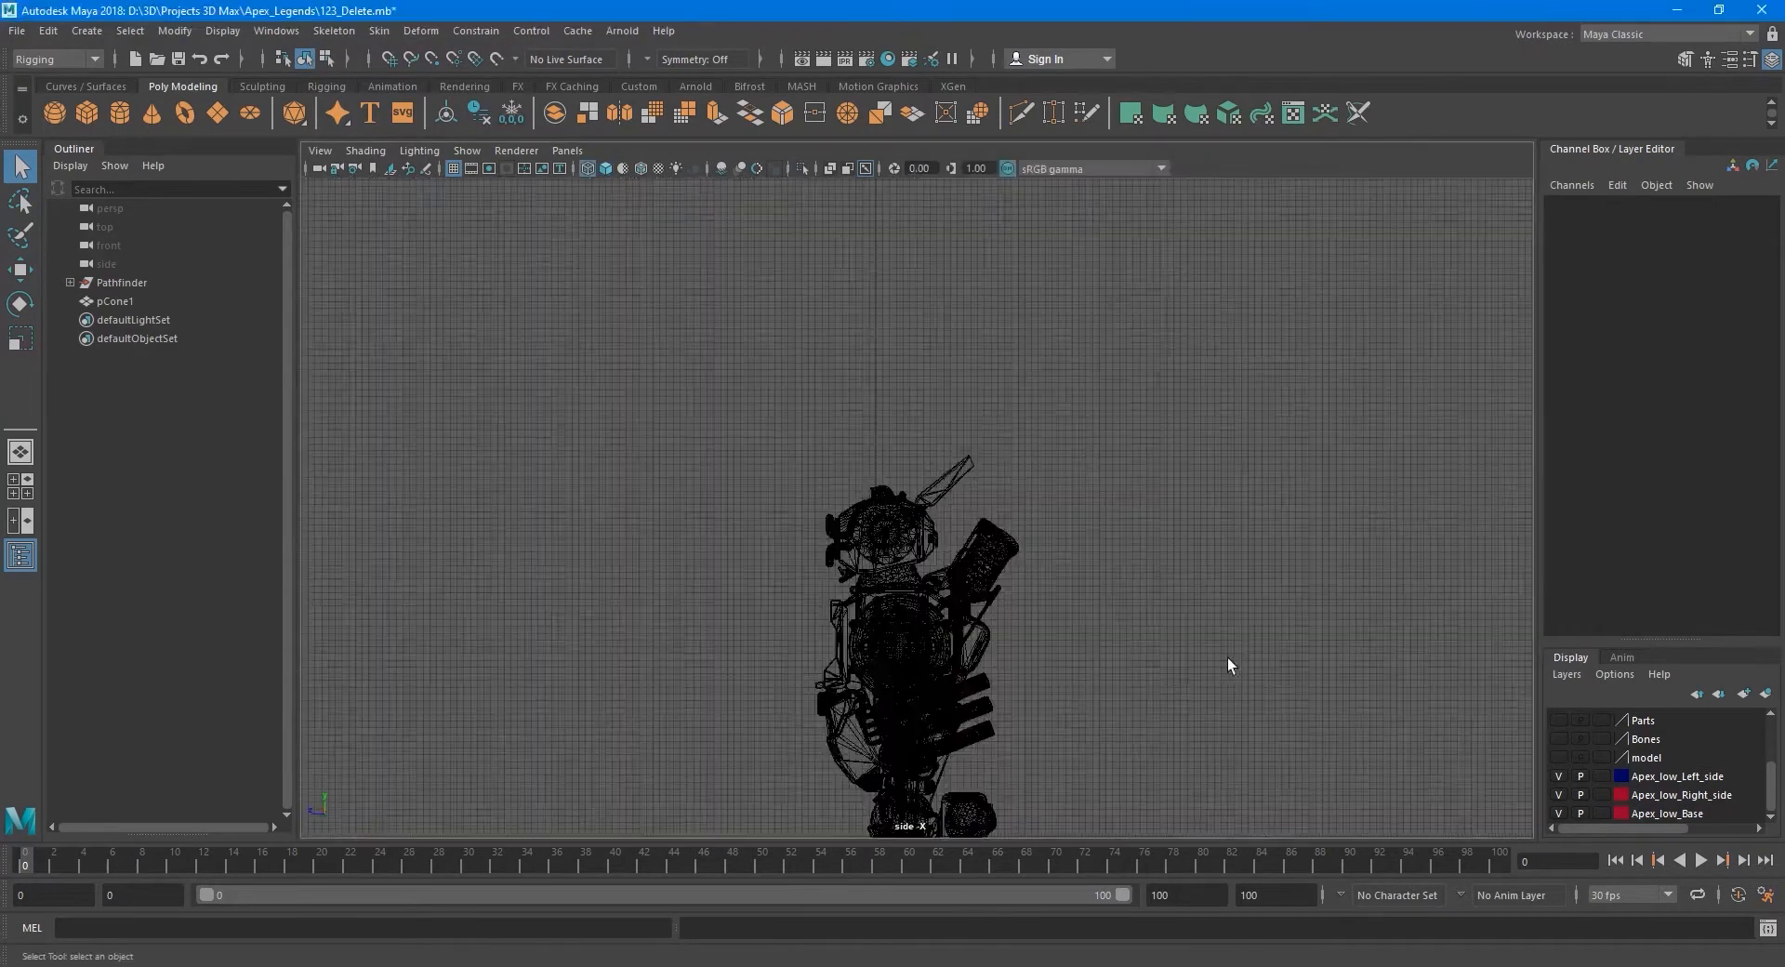
middle_click_drag(1153, 656, 1167, 186, "alt")
middle_click_drag(1078, 565, 1079, 370, "alt")
middle_click_drag(1009, 612, 1017, 584, "alt")
scroll(936, 499, "up", 10)
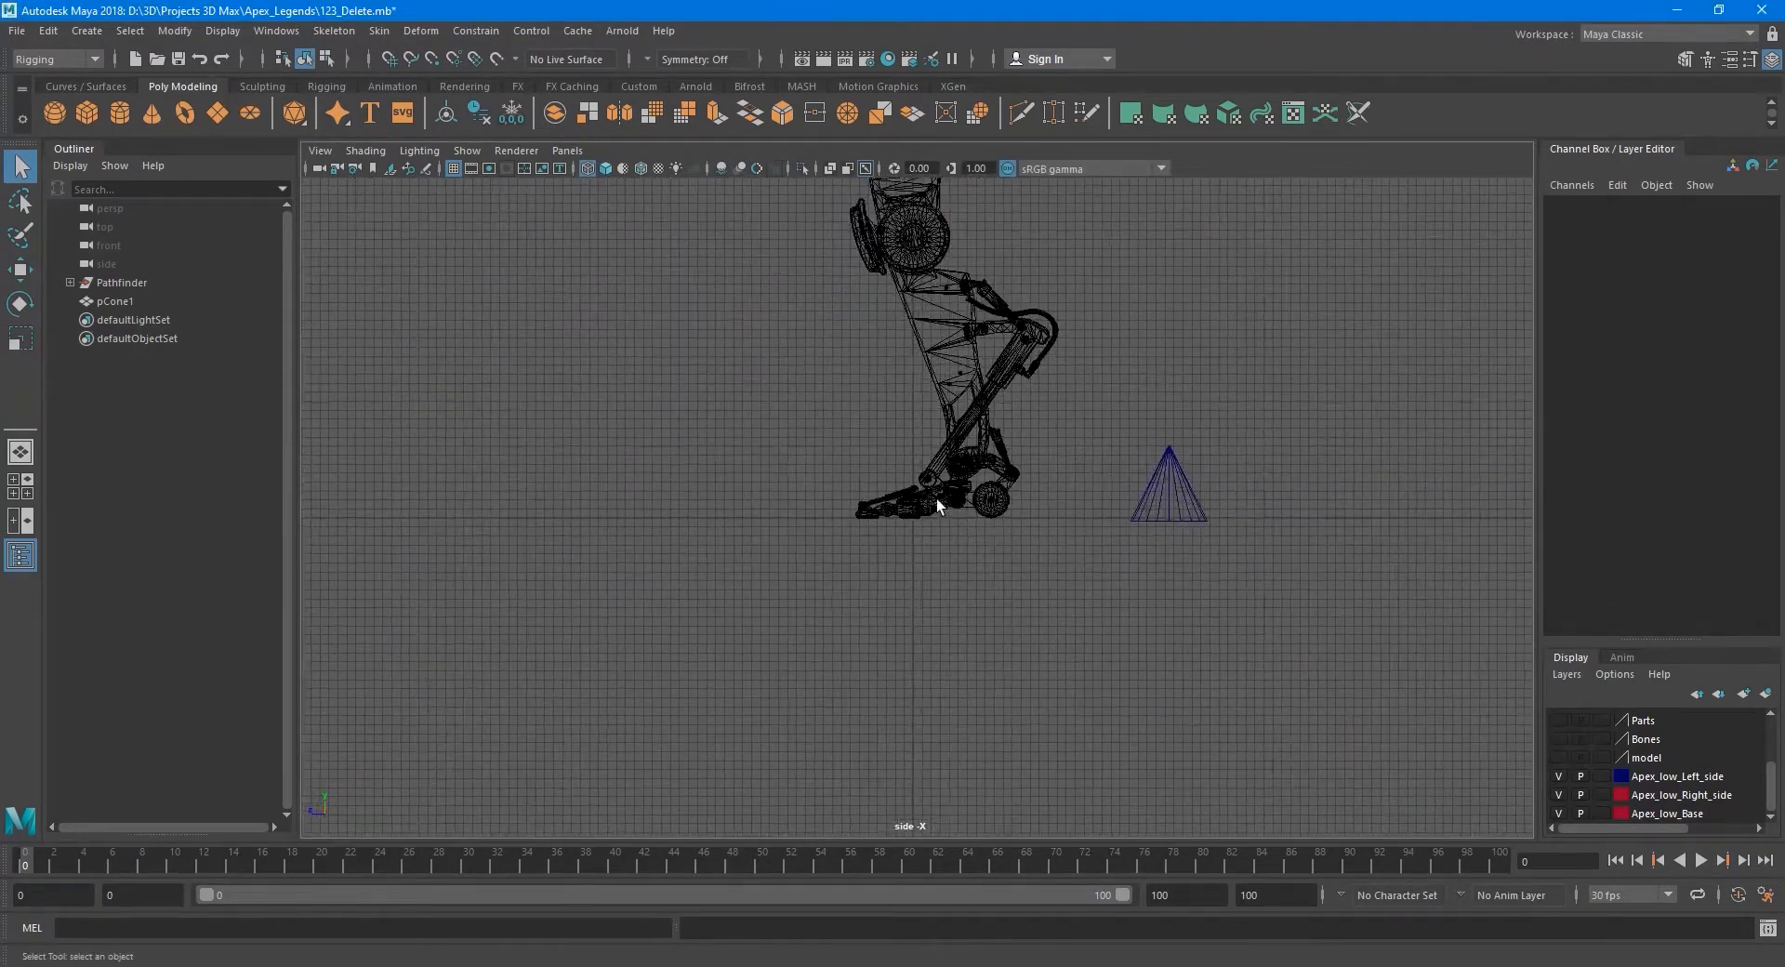
middle_click_drag(729, 534, 994, 585, "alt")
scroll(678, 518, "up", 3)
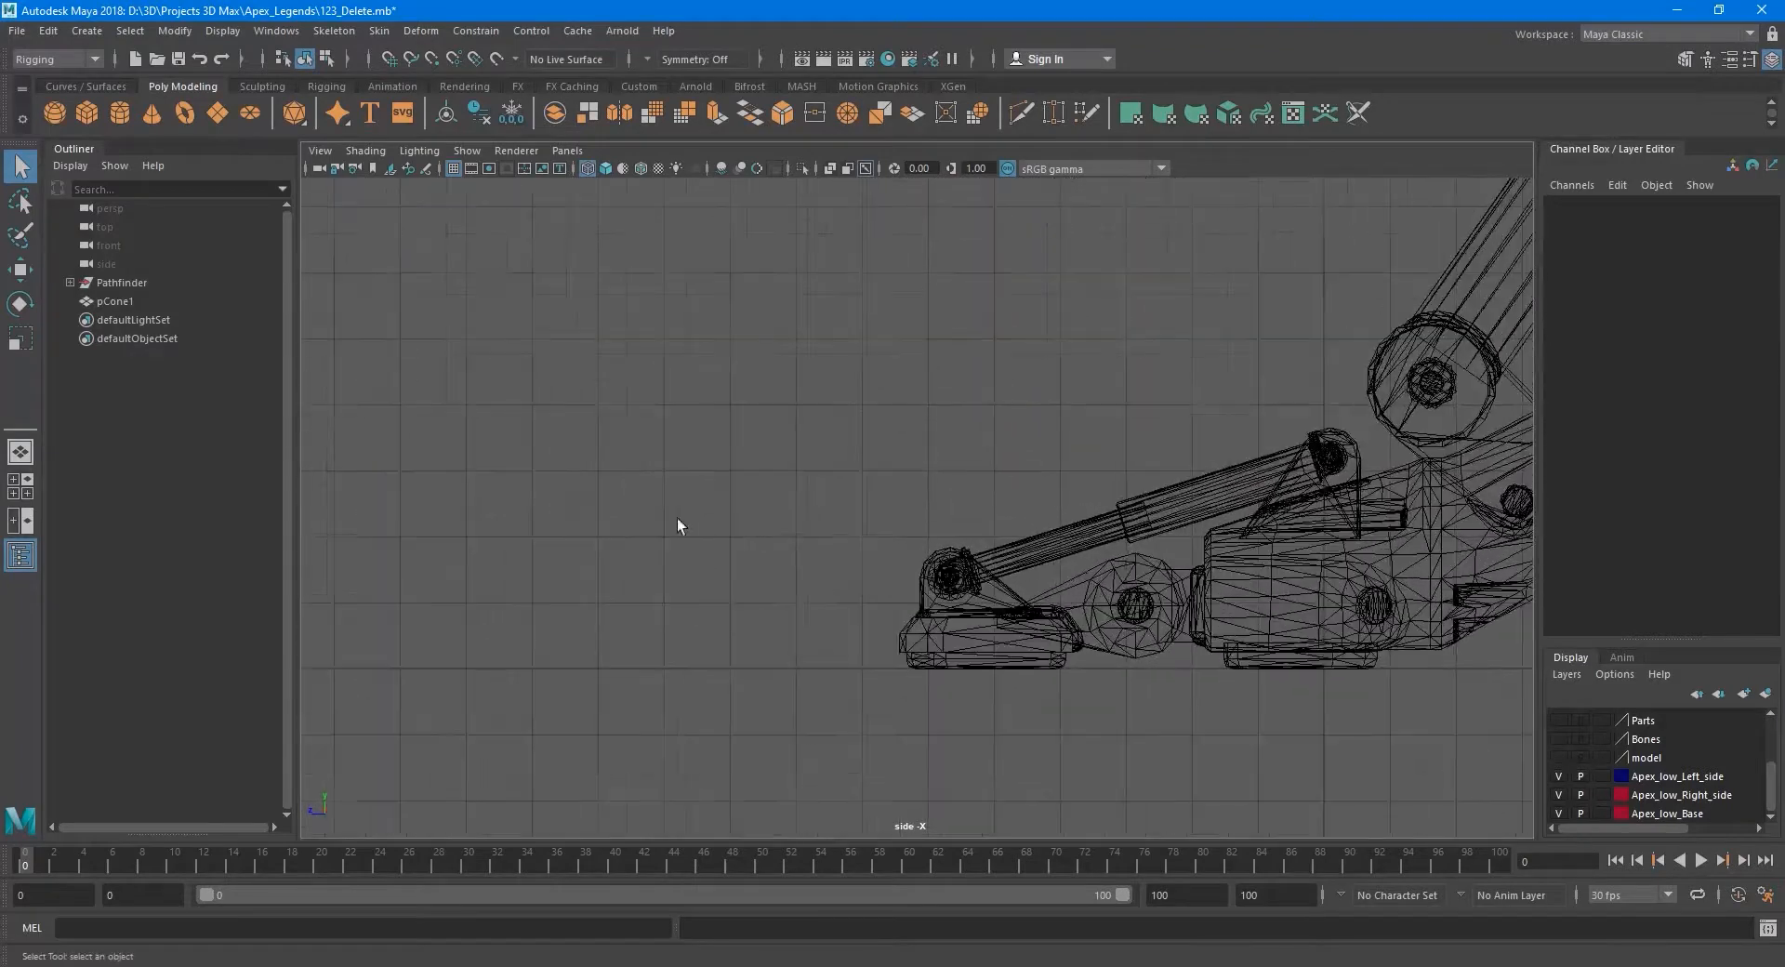
With grid snapping on, create a vertical two-joint chain on the ground line in front of the foot in the side view.
left_click(377, 30)
mouse_move(341, 33)
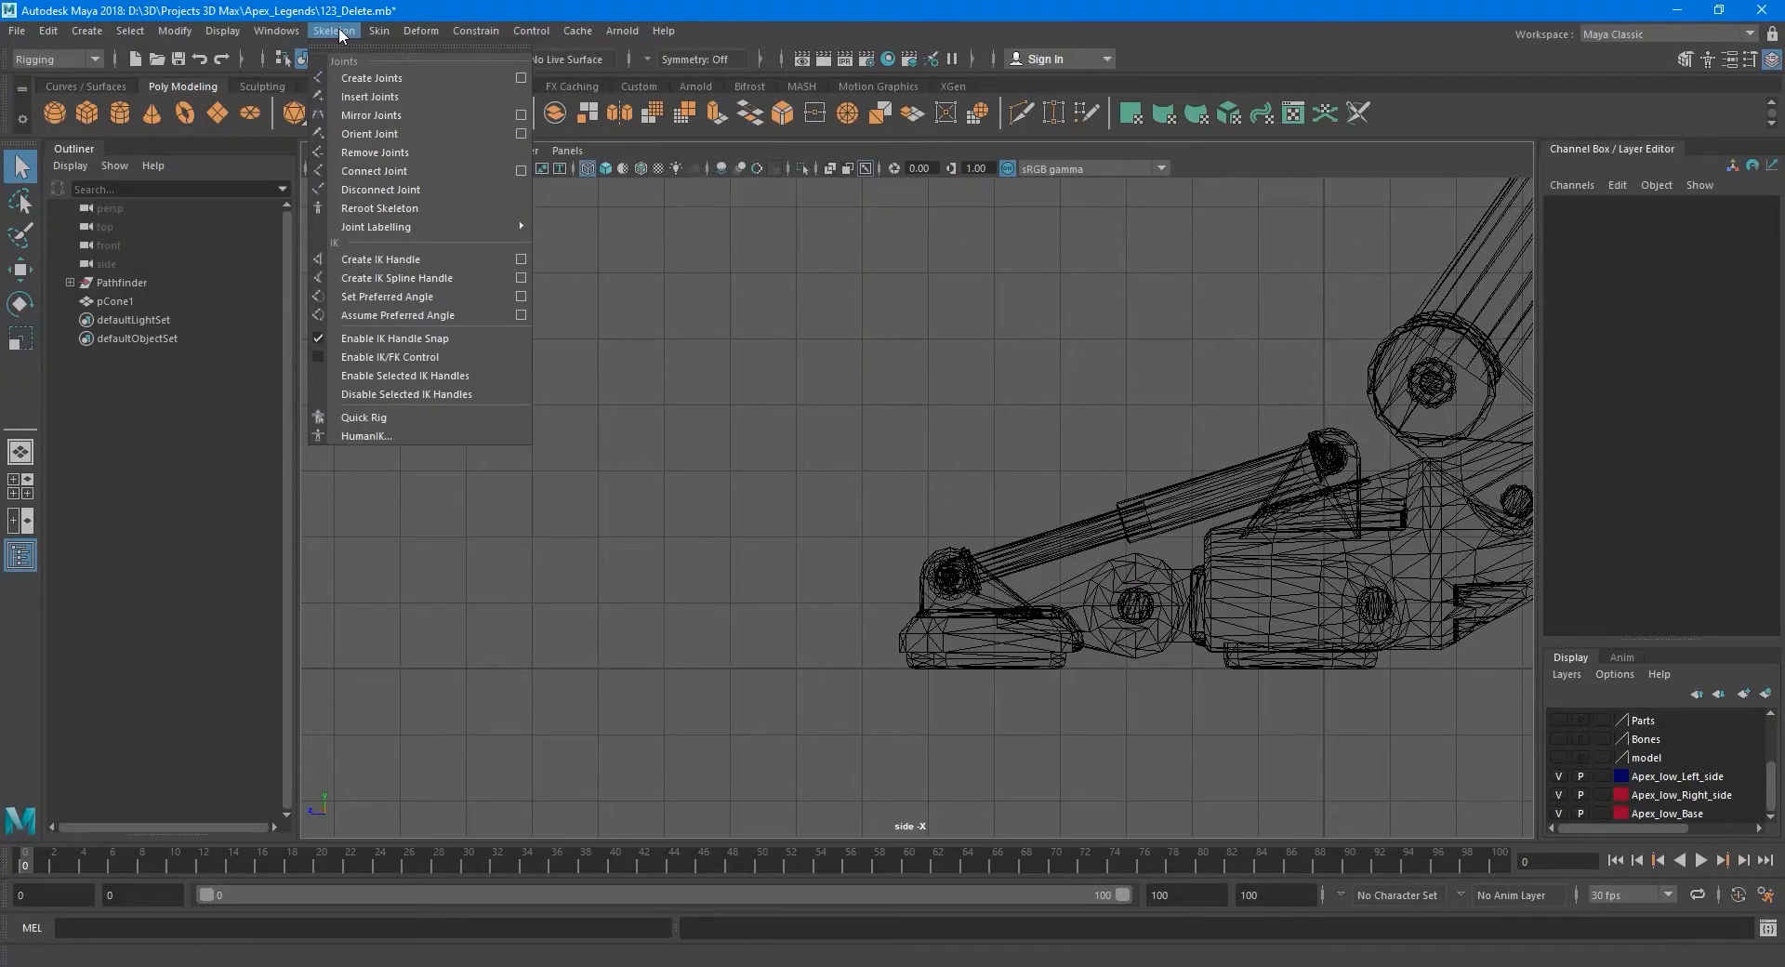
left_click(409, 78)
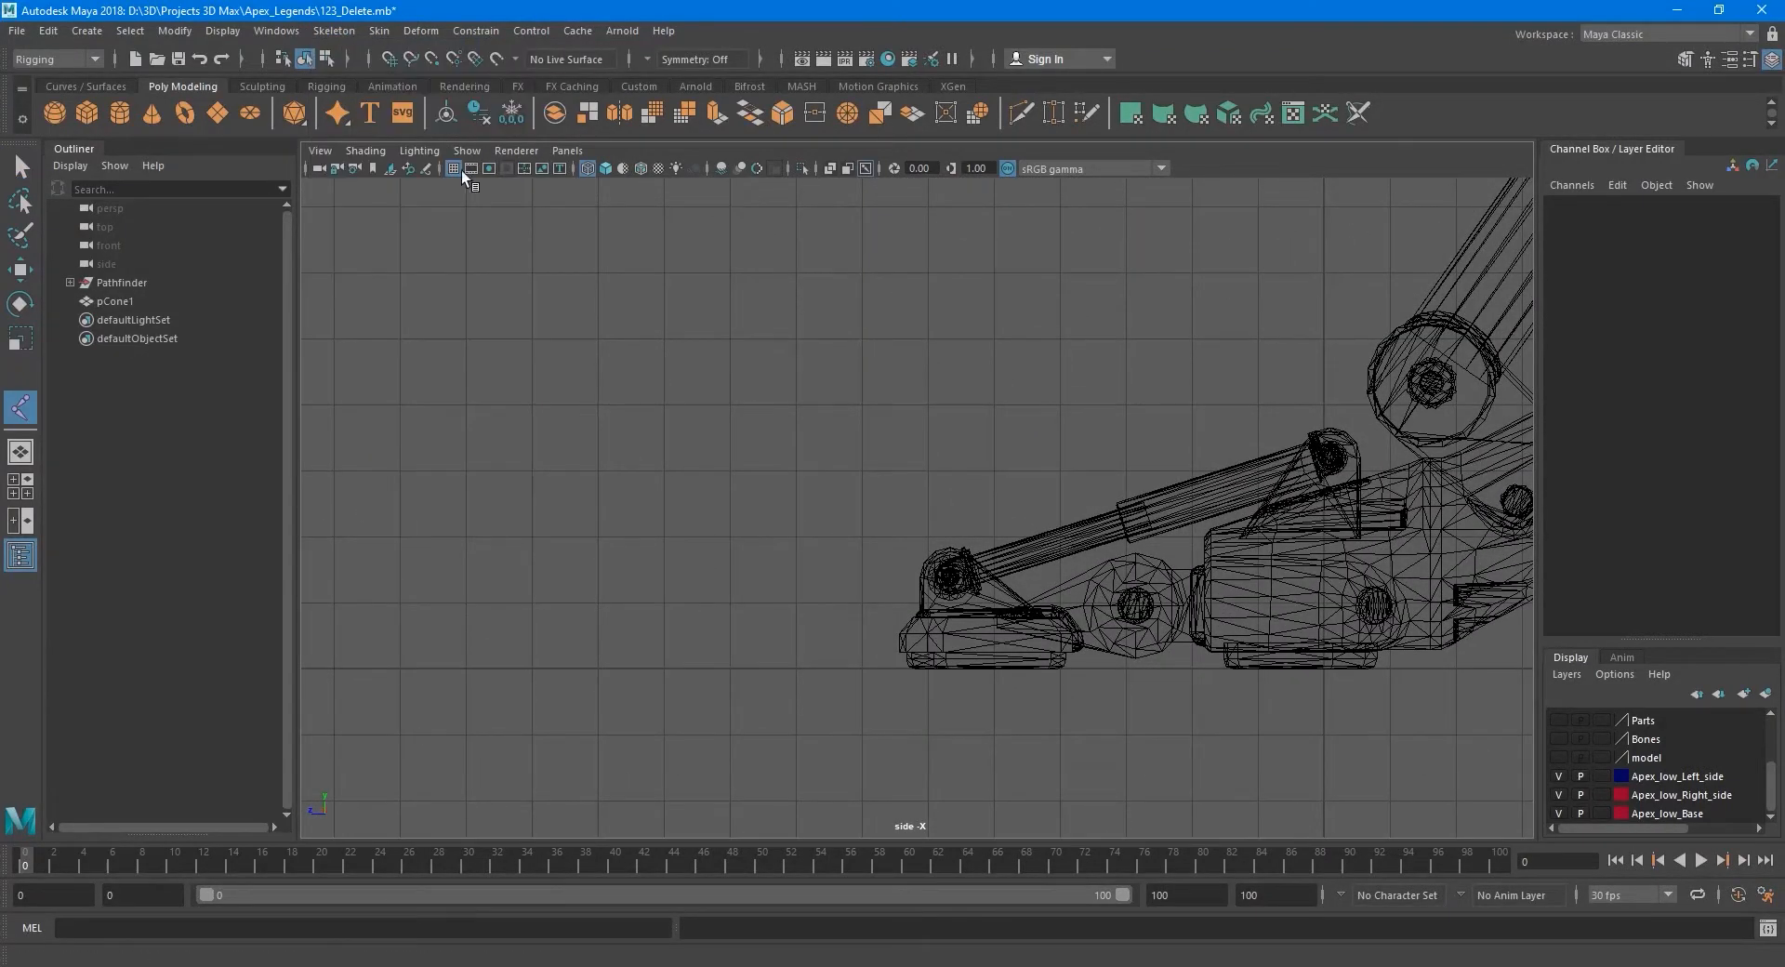
middle_click_drag(788, 523, 659, 434, "alt")
middle_click_drag(588, 481, 637, 490, "alt")
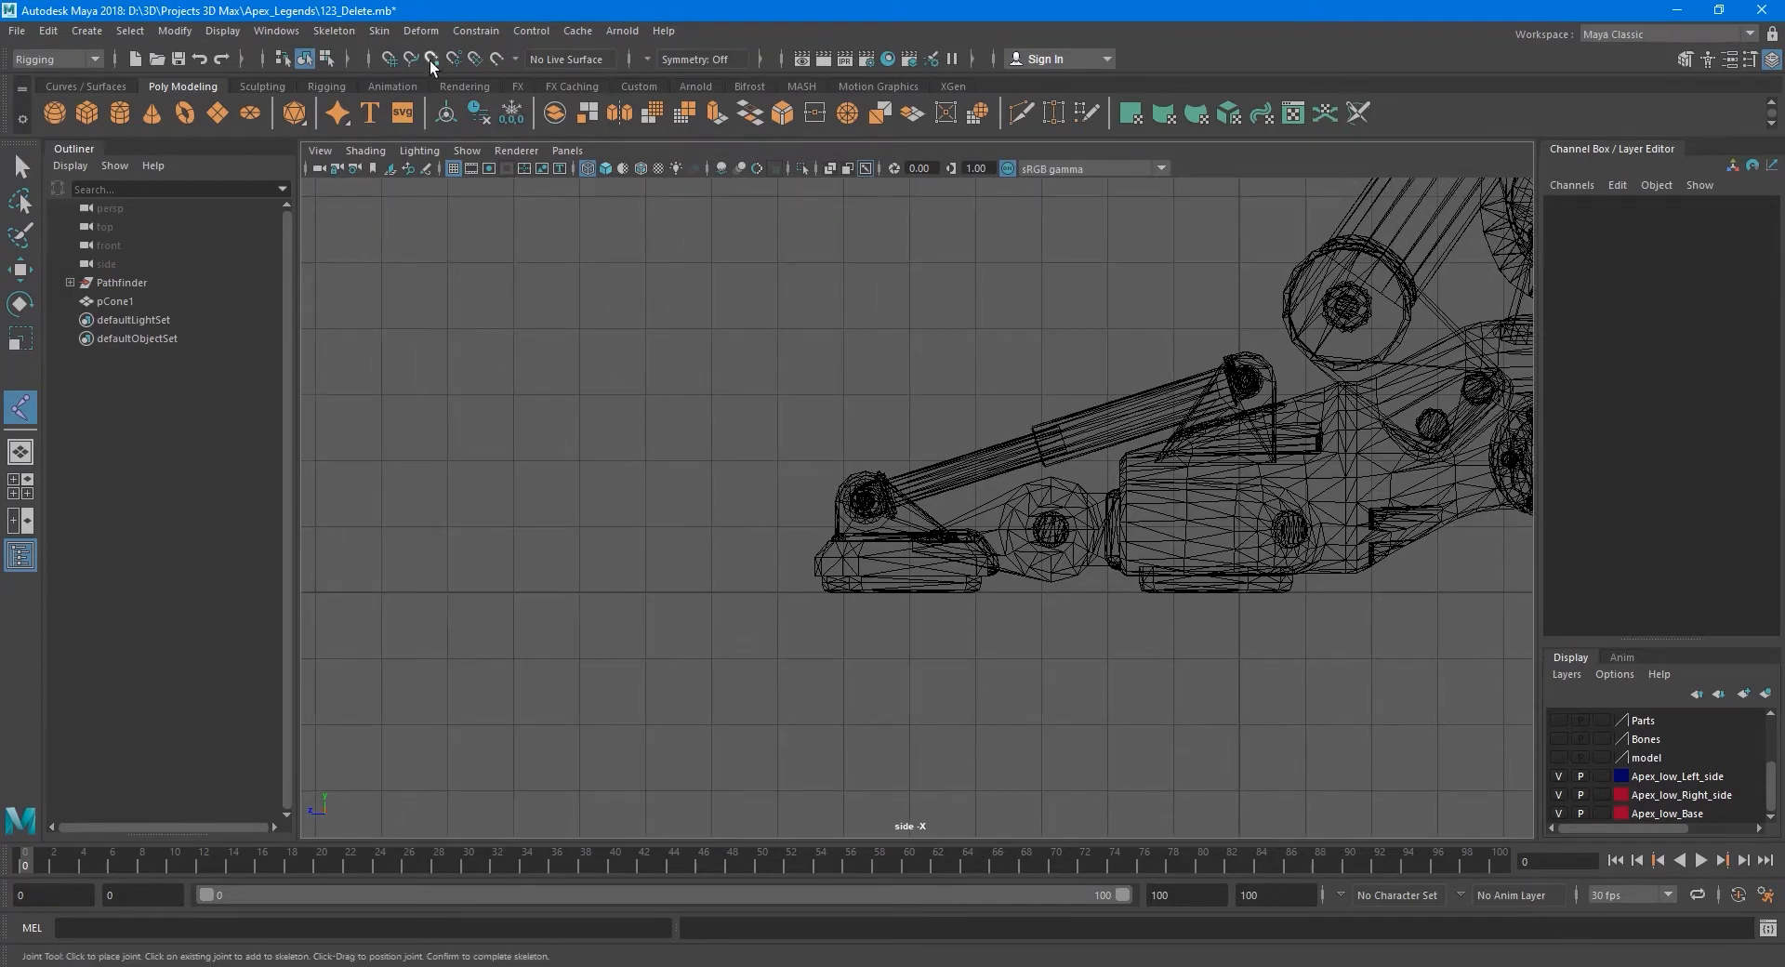
left_click(391, 58)
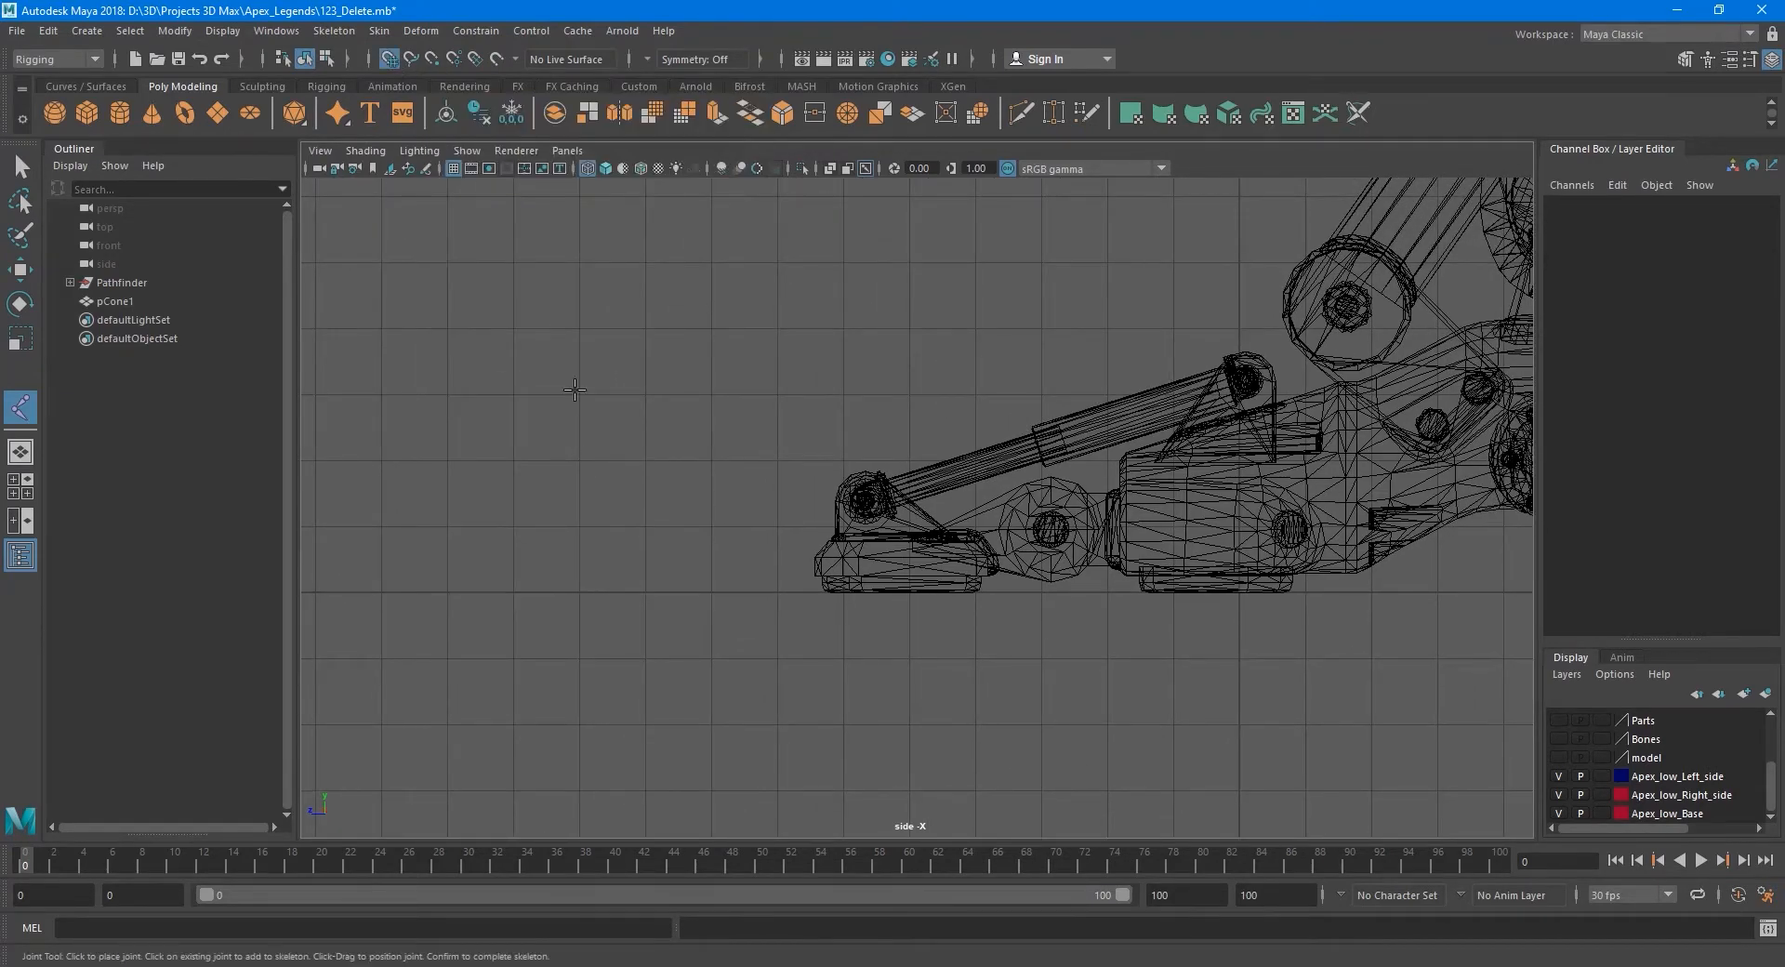
left_click(643, 592)
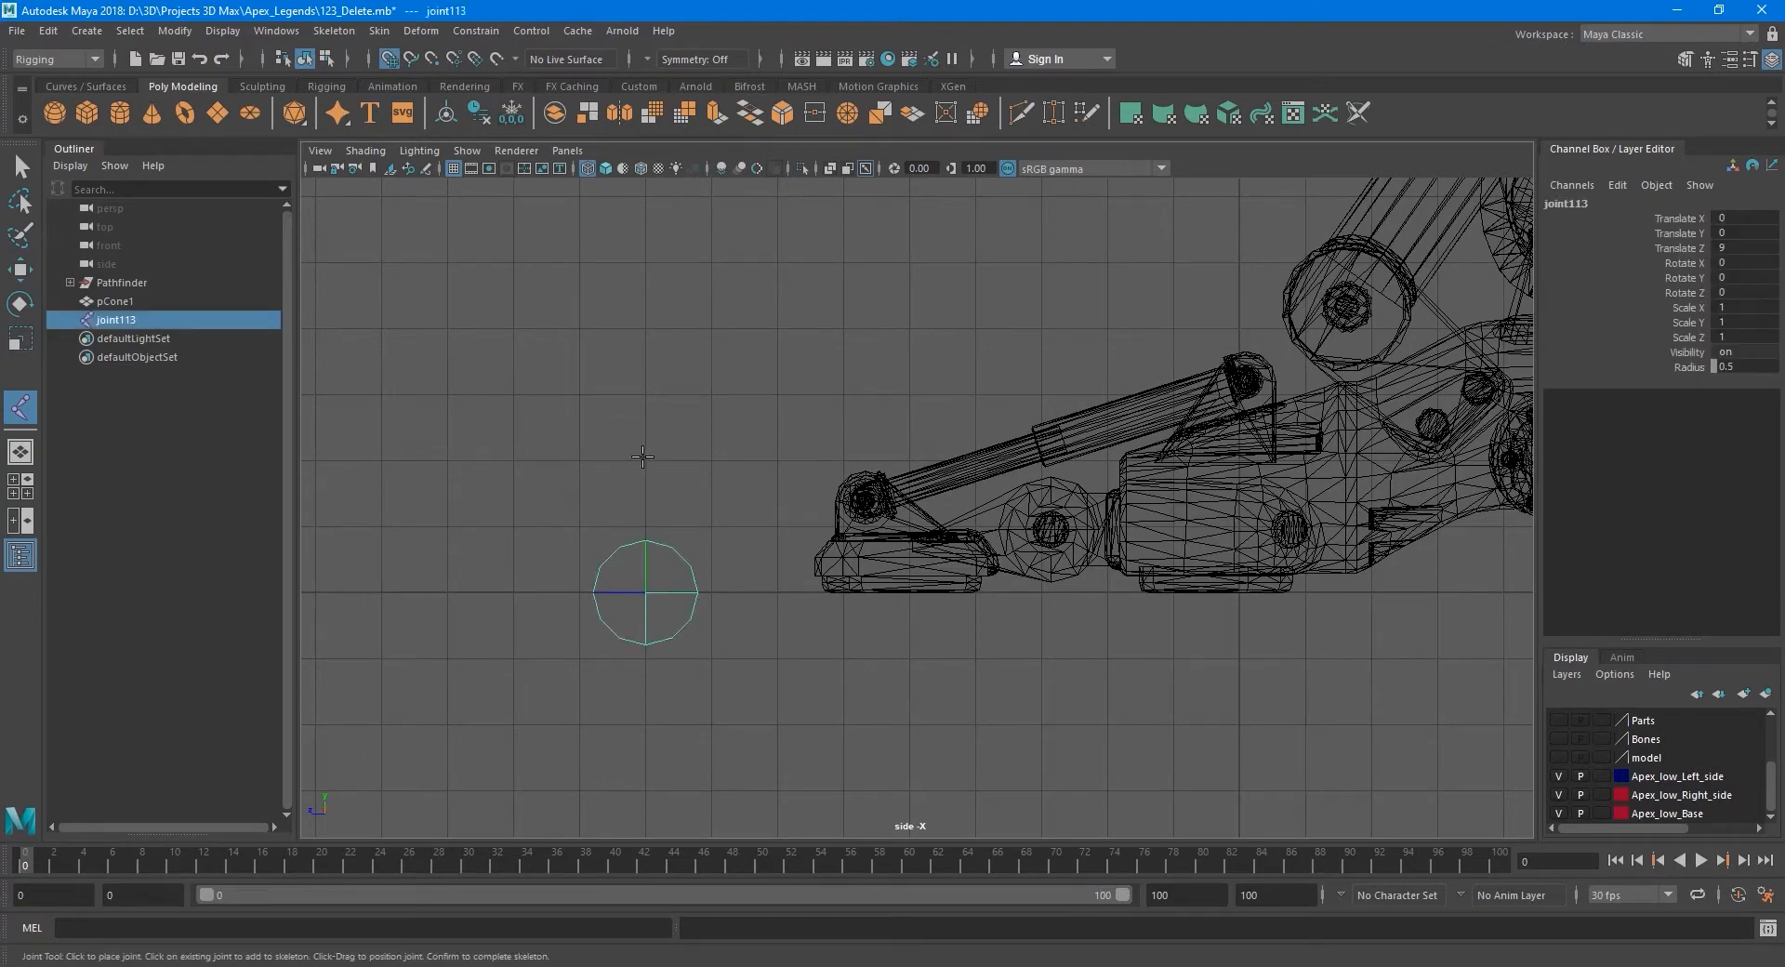
left_click(645, 457)
key("q")
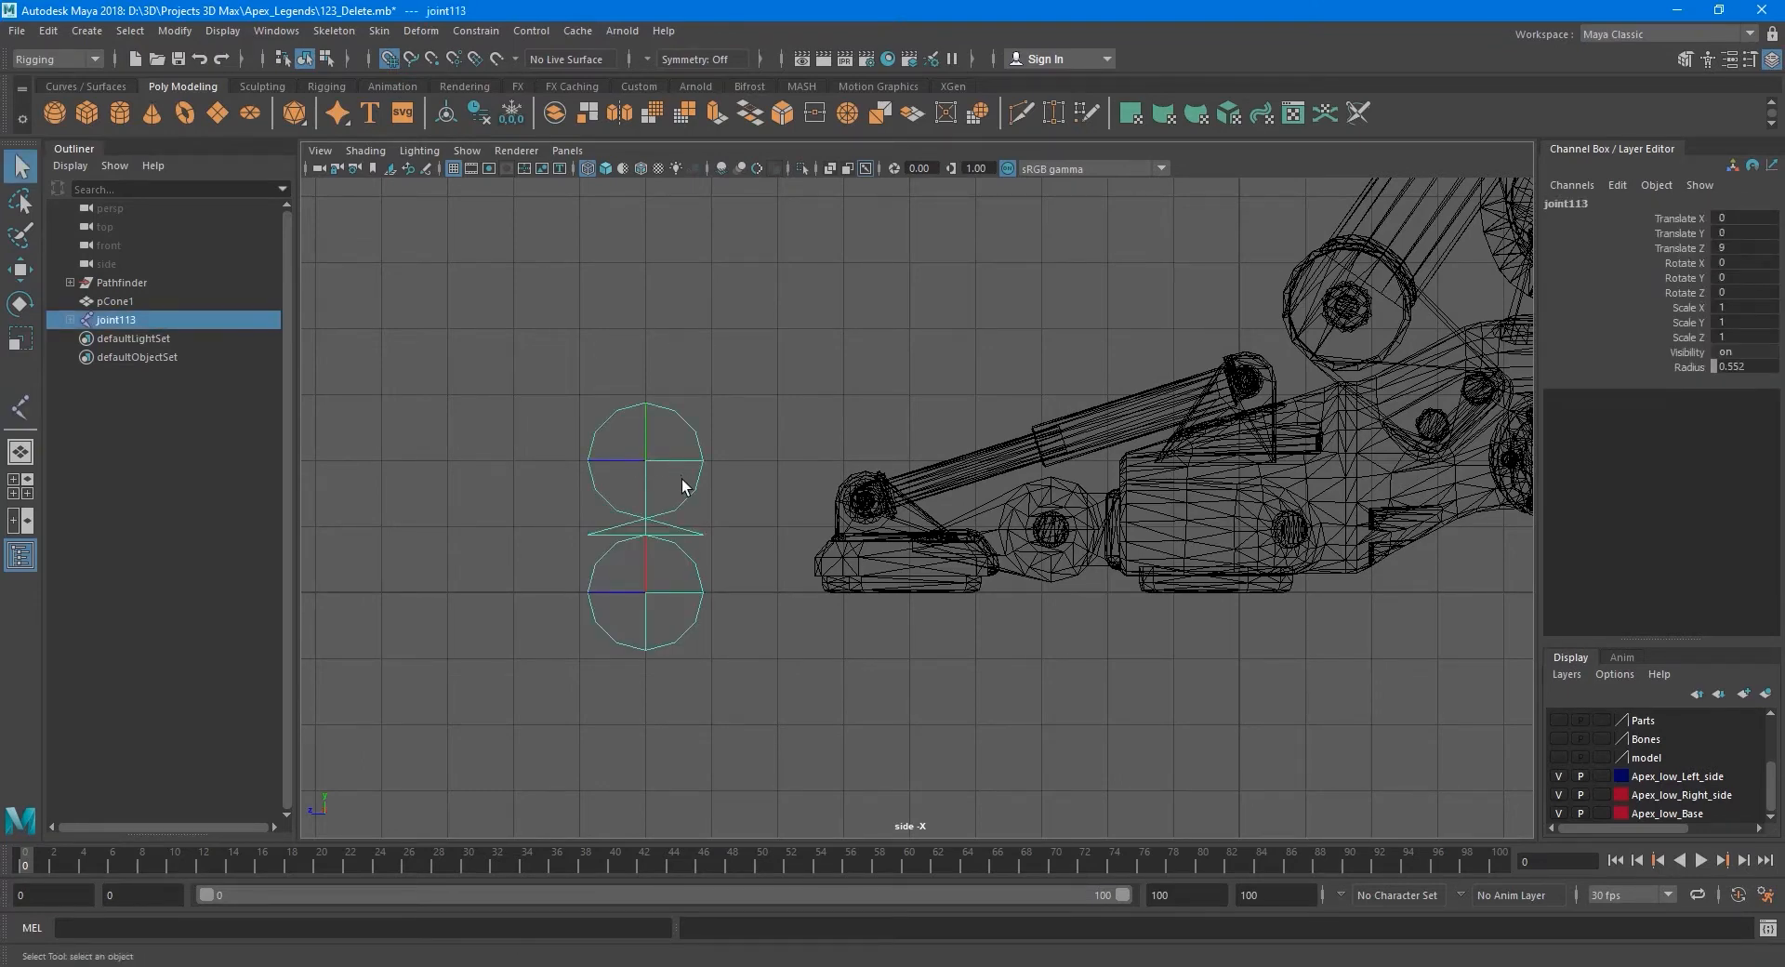
Switch to point snapping and move the root joint along X in the perspective view to about 6.689, in line with the foot.
key("w")
key("space")
key("space")
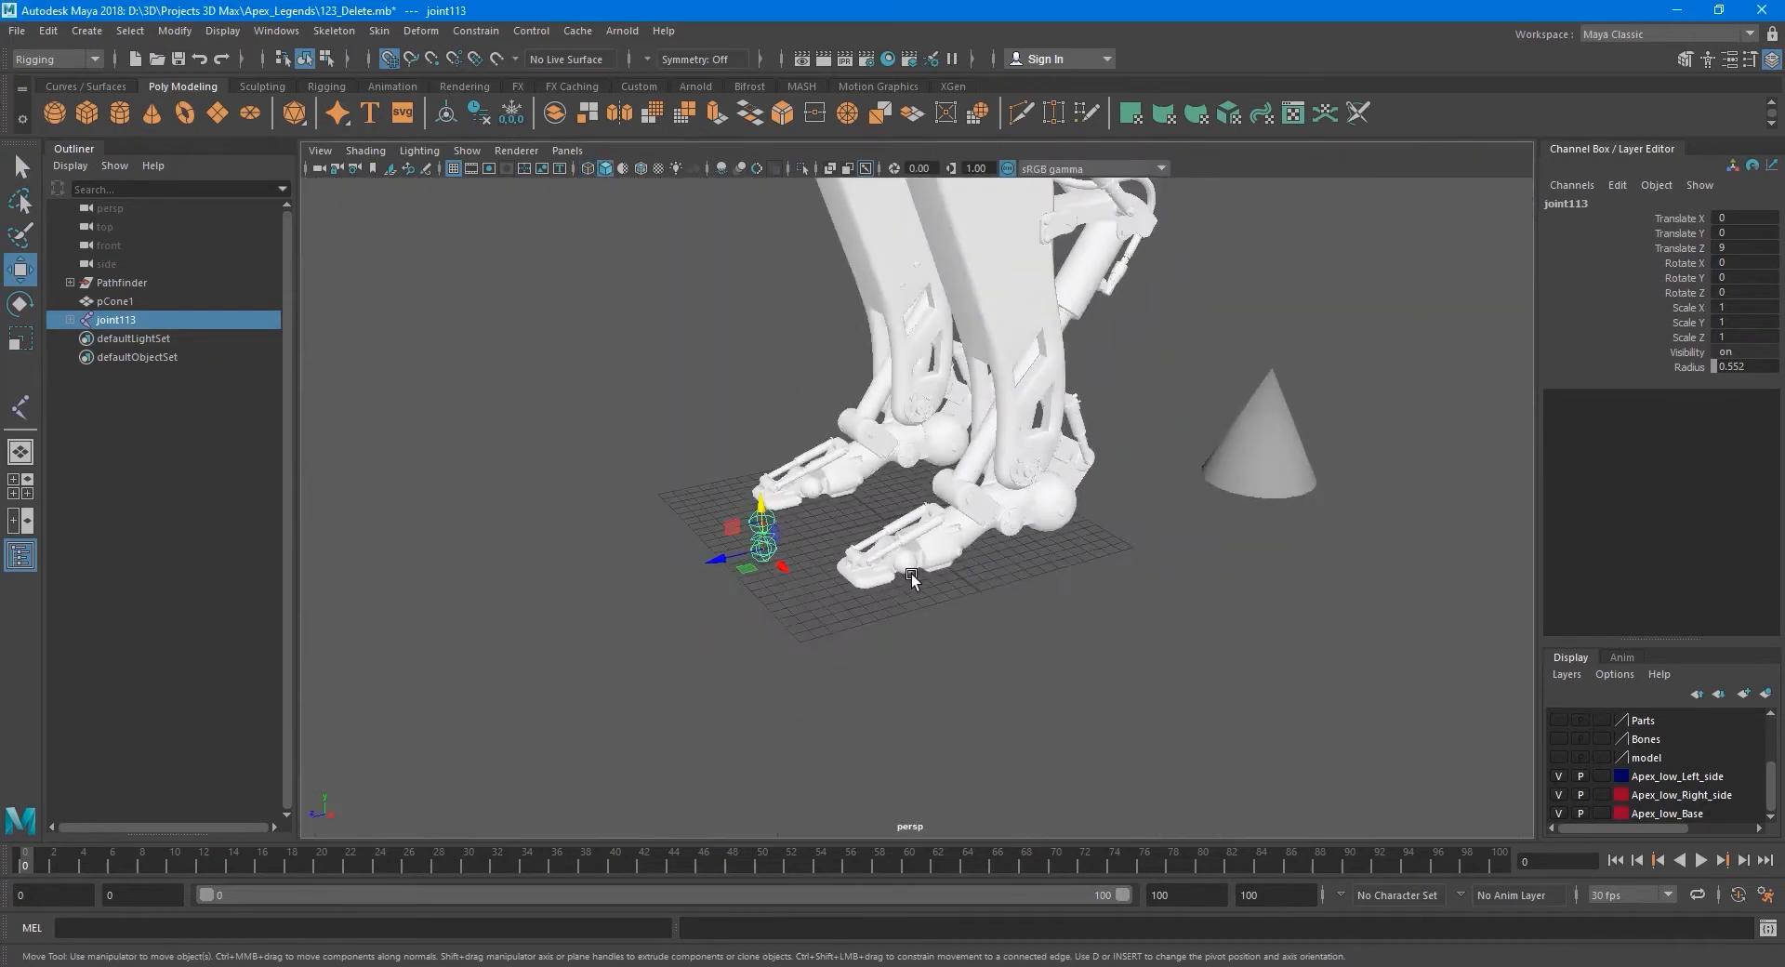
mouse_move(911, 572)
left_mouse_down("alt")
mouse_move(973, 617)
mouse_move(915, 566)
left_mouse_up("alt")
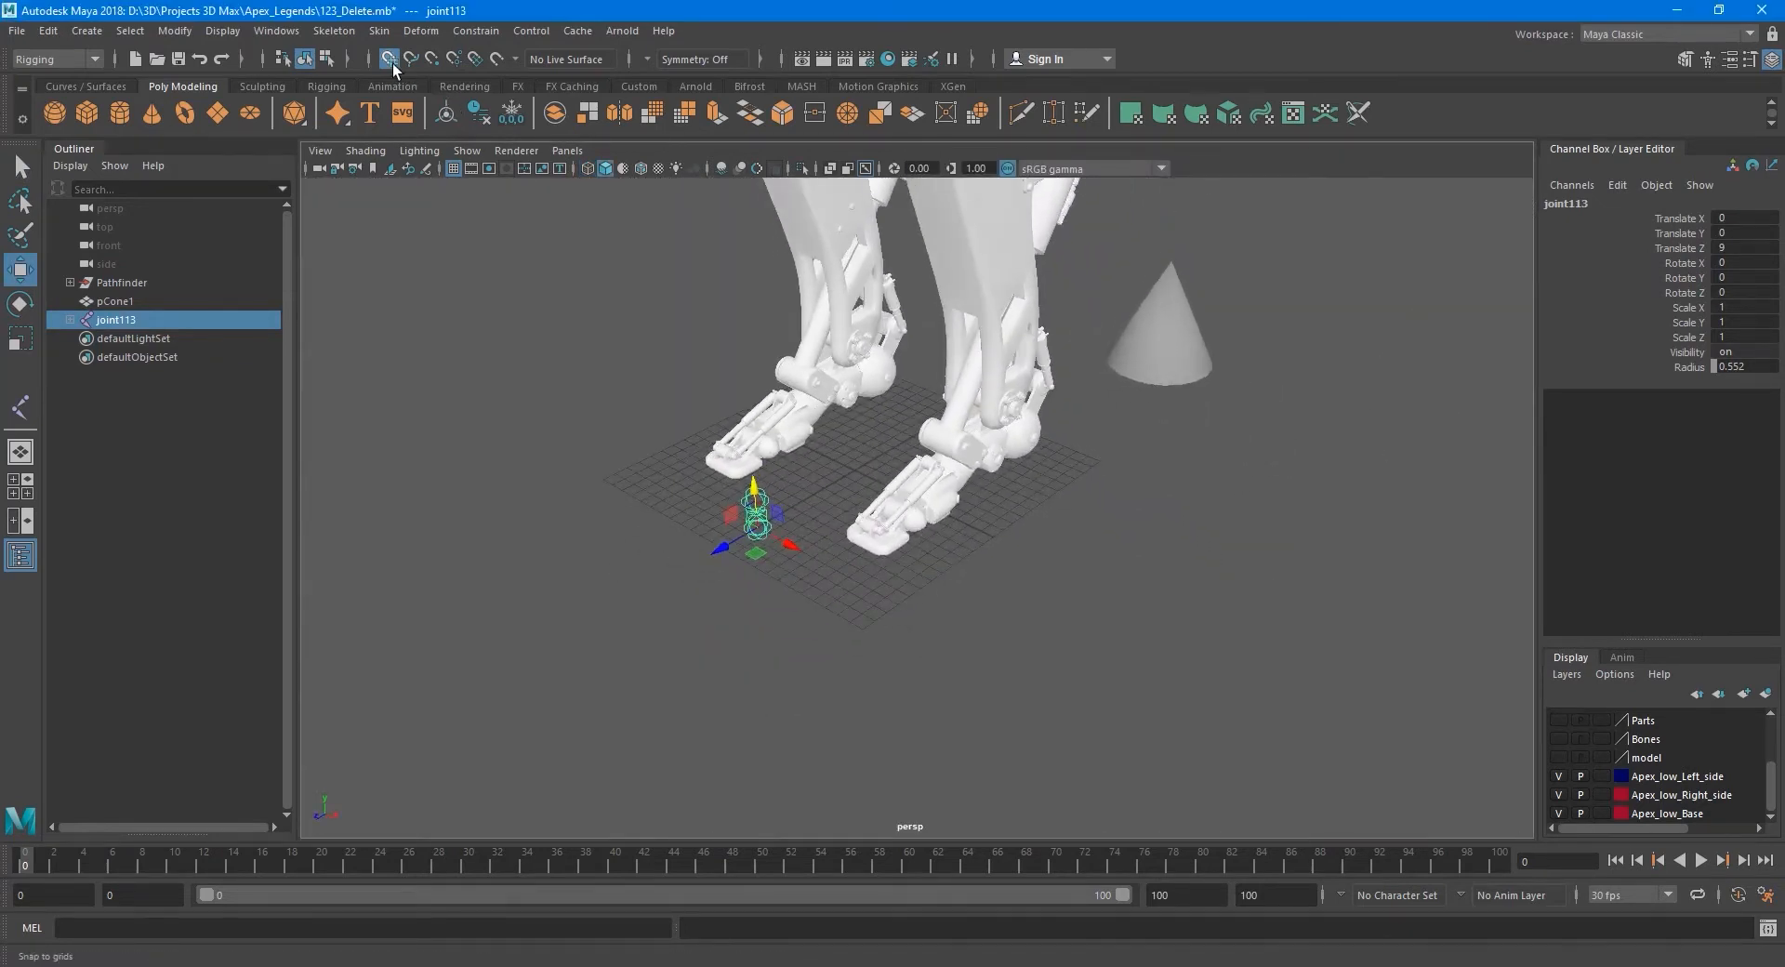
left_click(432, 58)
scroll(762, 510, "up", 3)
middle_click_drag(762, 509, 787, 625, "alt")
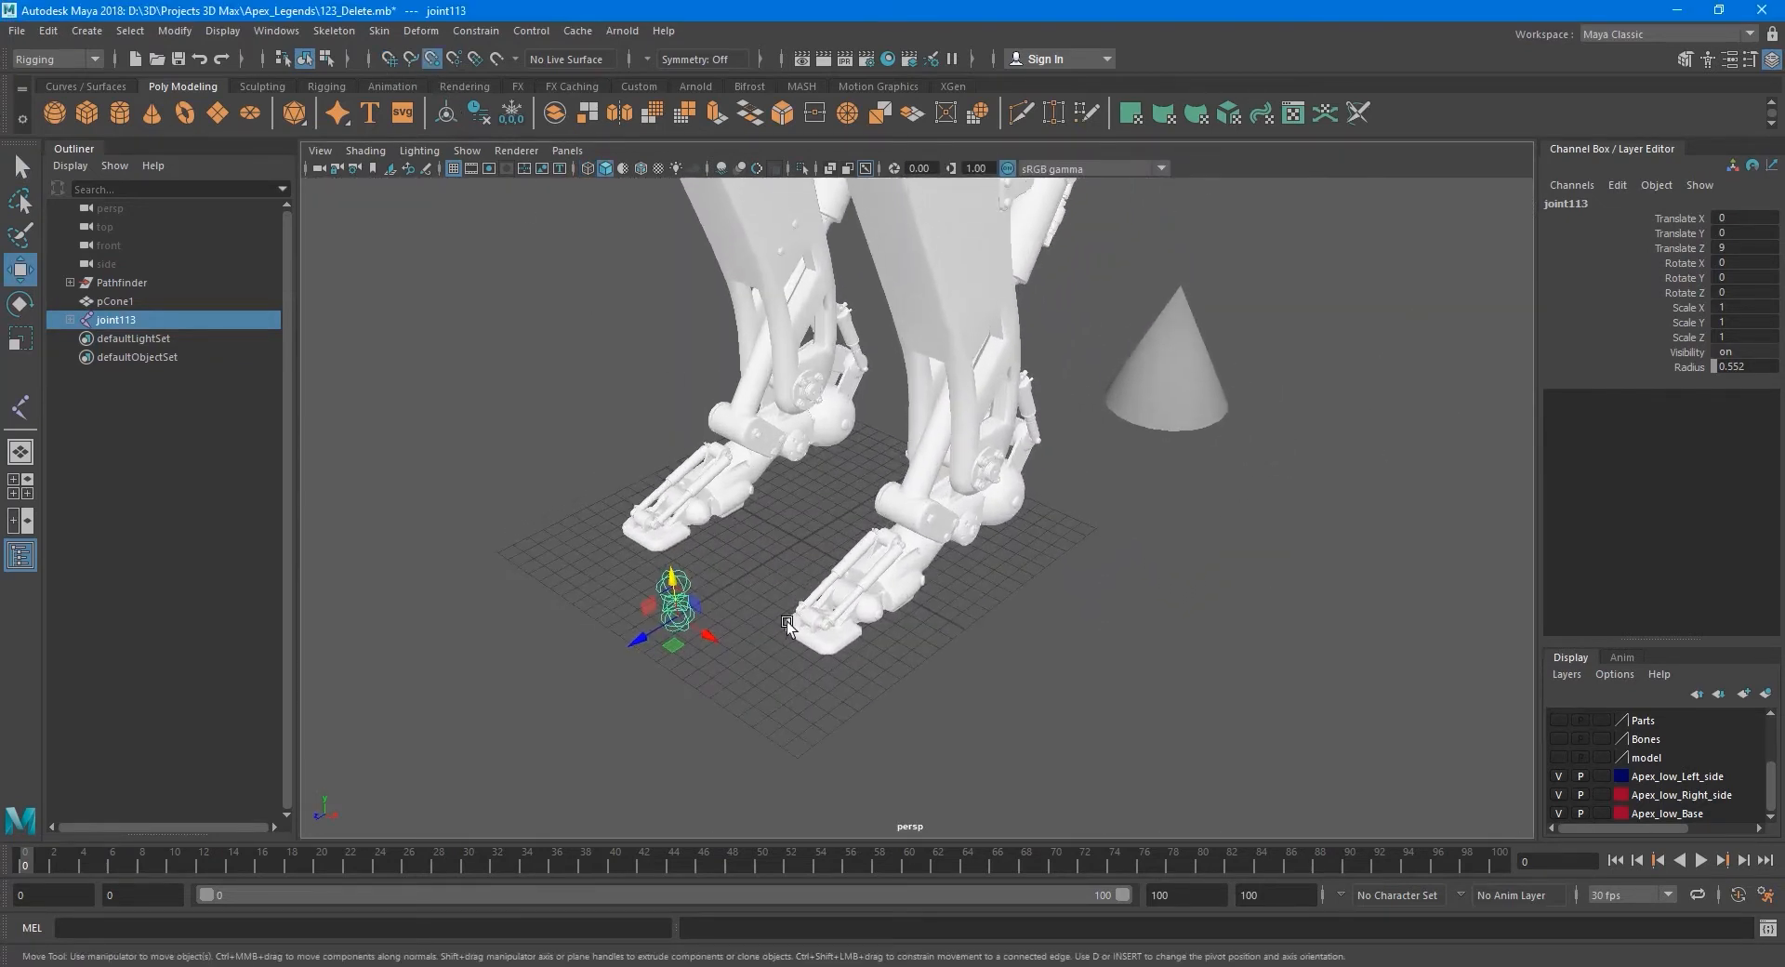
left_click_drag(718, 638, 805, 689)
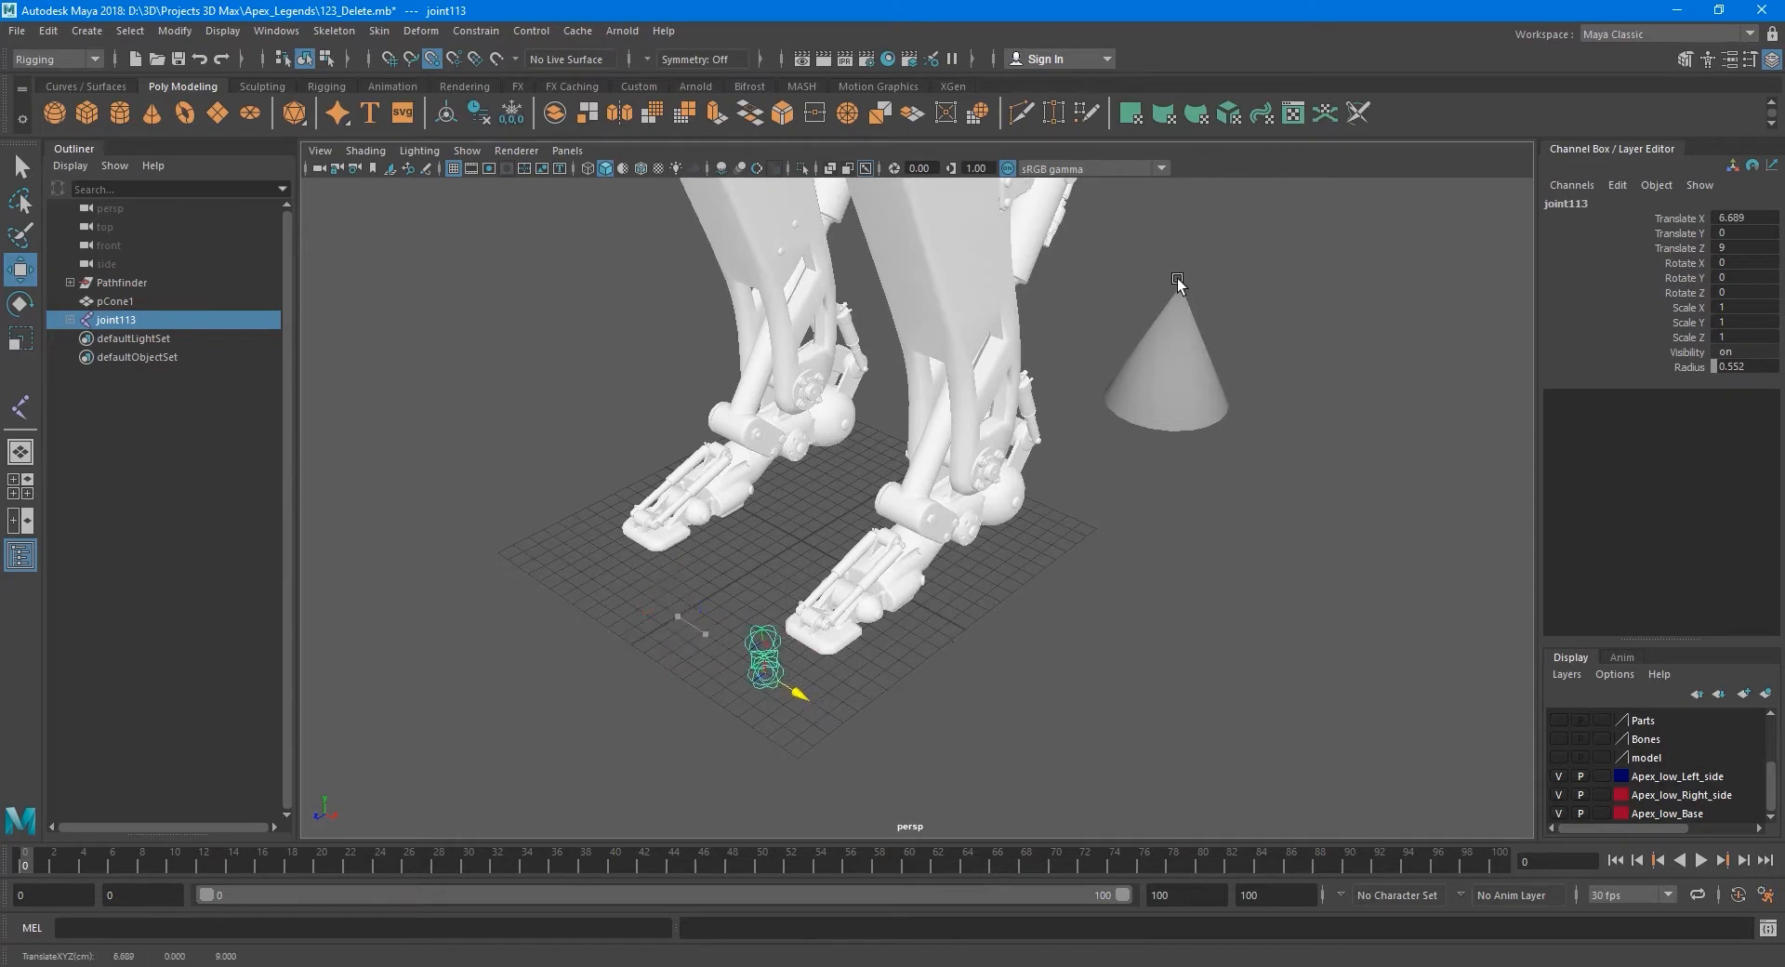
Examine the joint chain's alignment with the foot from several perspective angles and switch to wireframe display.
middle_click_drag(1174, 472, 1128, 525, "alt")
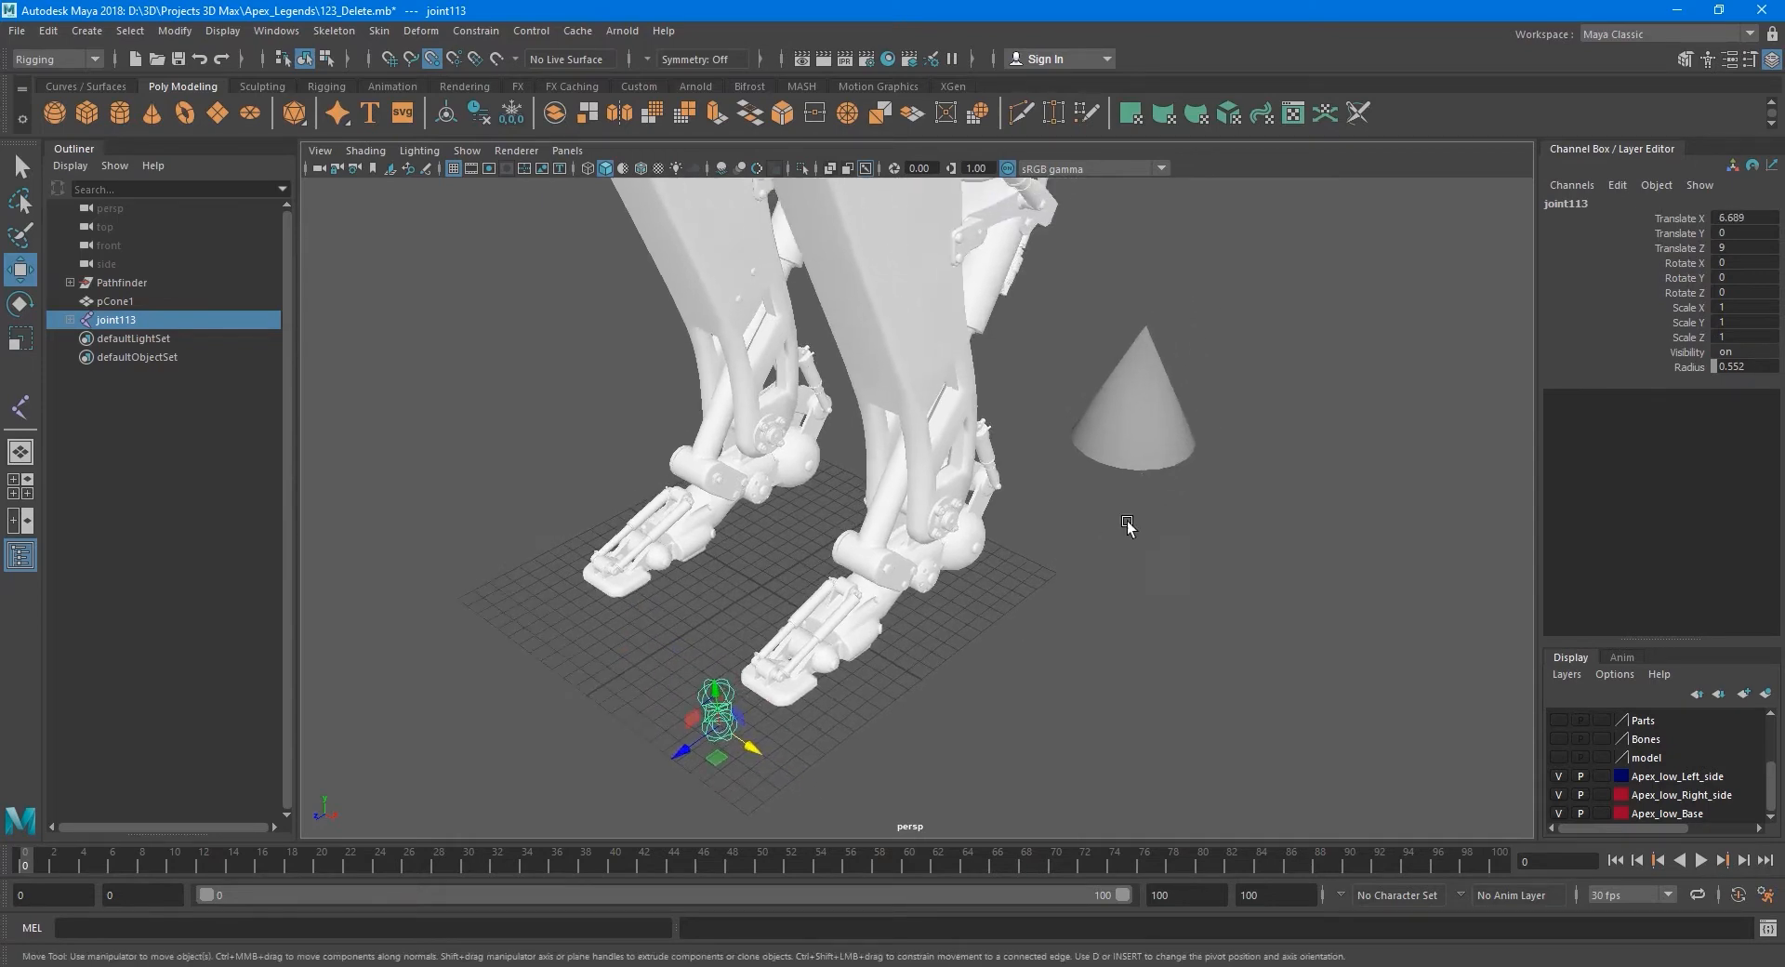
left_click_drag(1128, 525, 1134, 450, "alt")
scroll(1112, 388, "up", 3)
scroll(1112, 388, "up", 2)
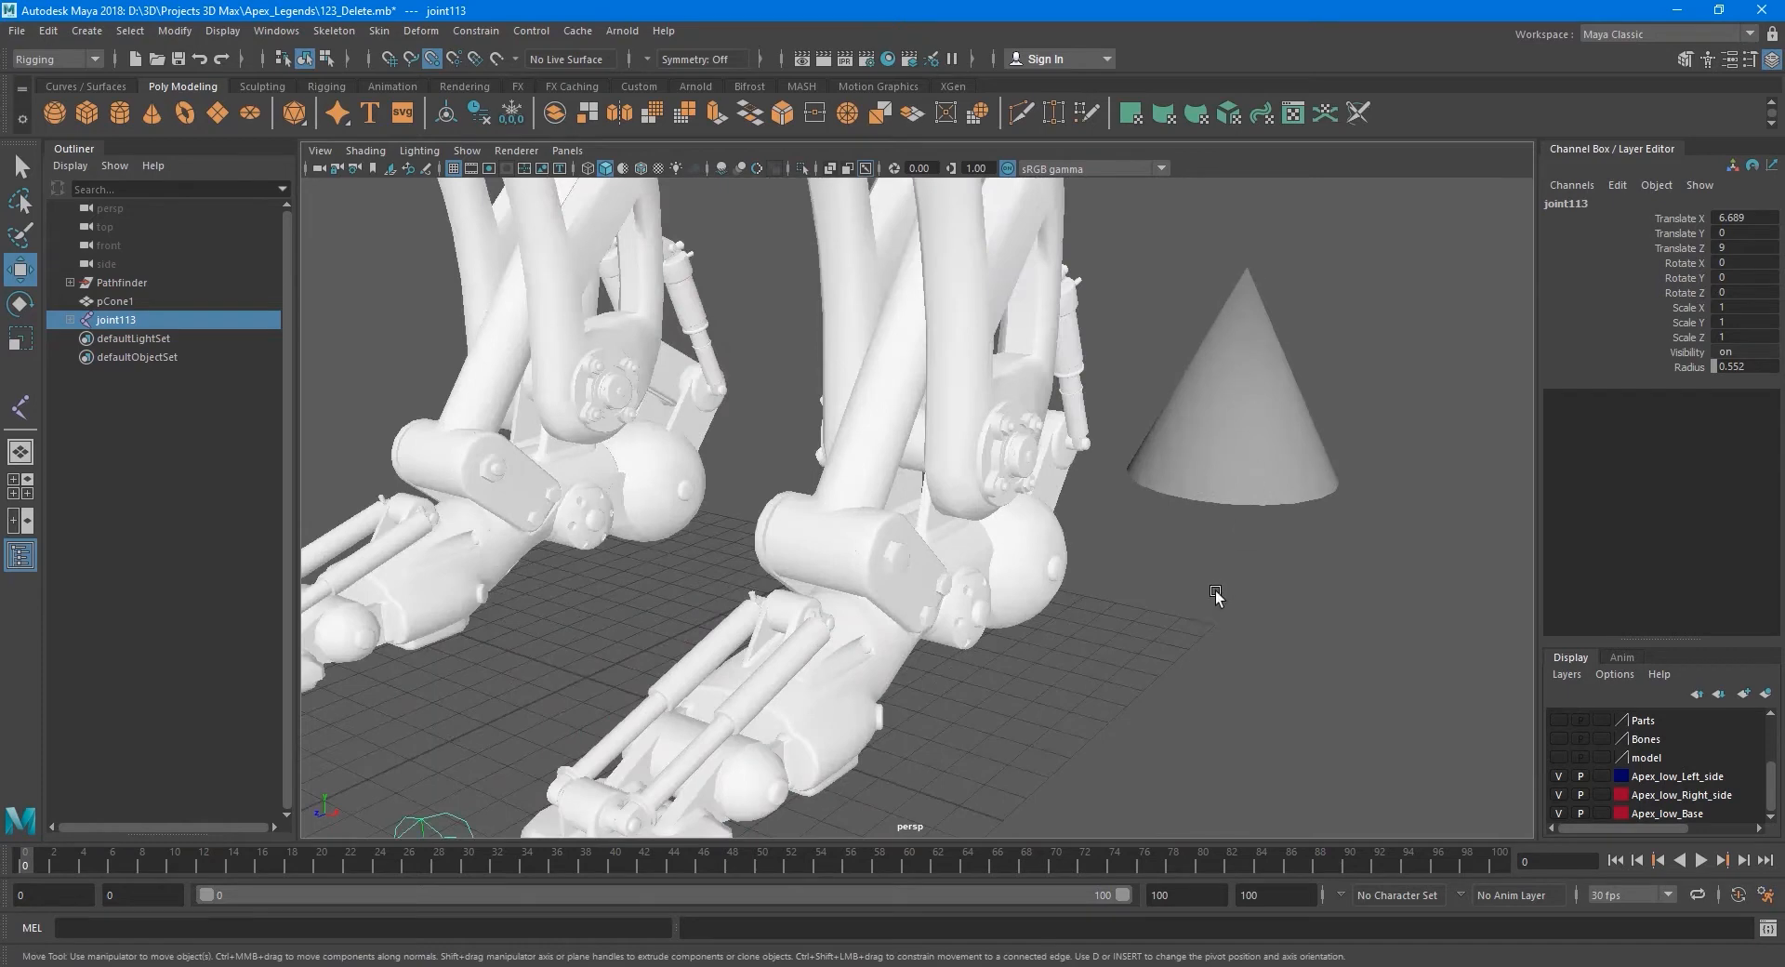
scroll(1214, 590, "down", 3)
middle_click_drag(1047, 601, 1093, 526, "alt")
left_click_drag(895, 548, 928, 631, "alt")
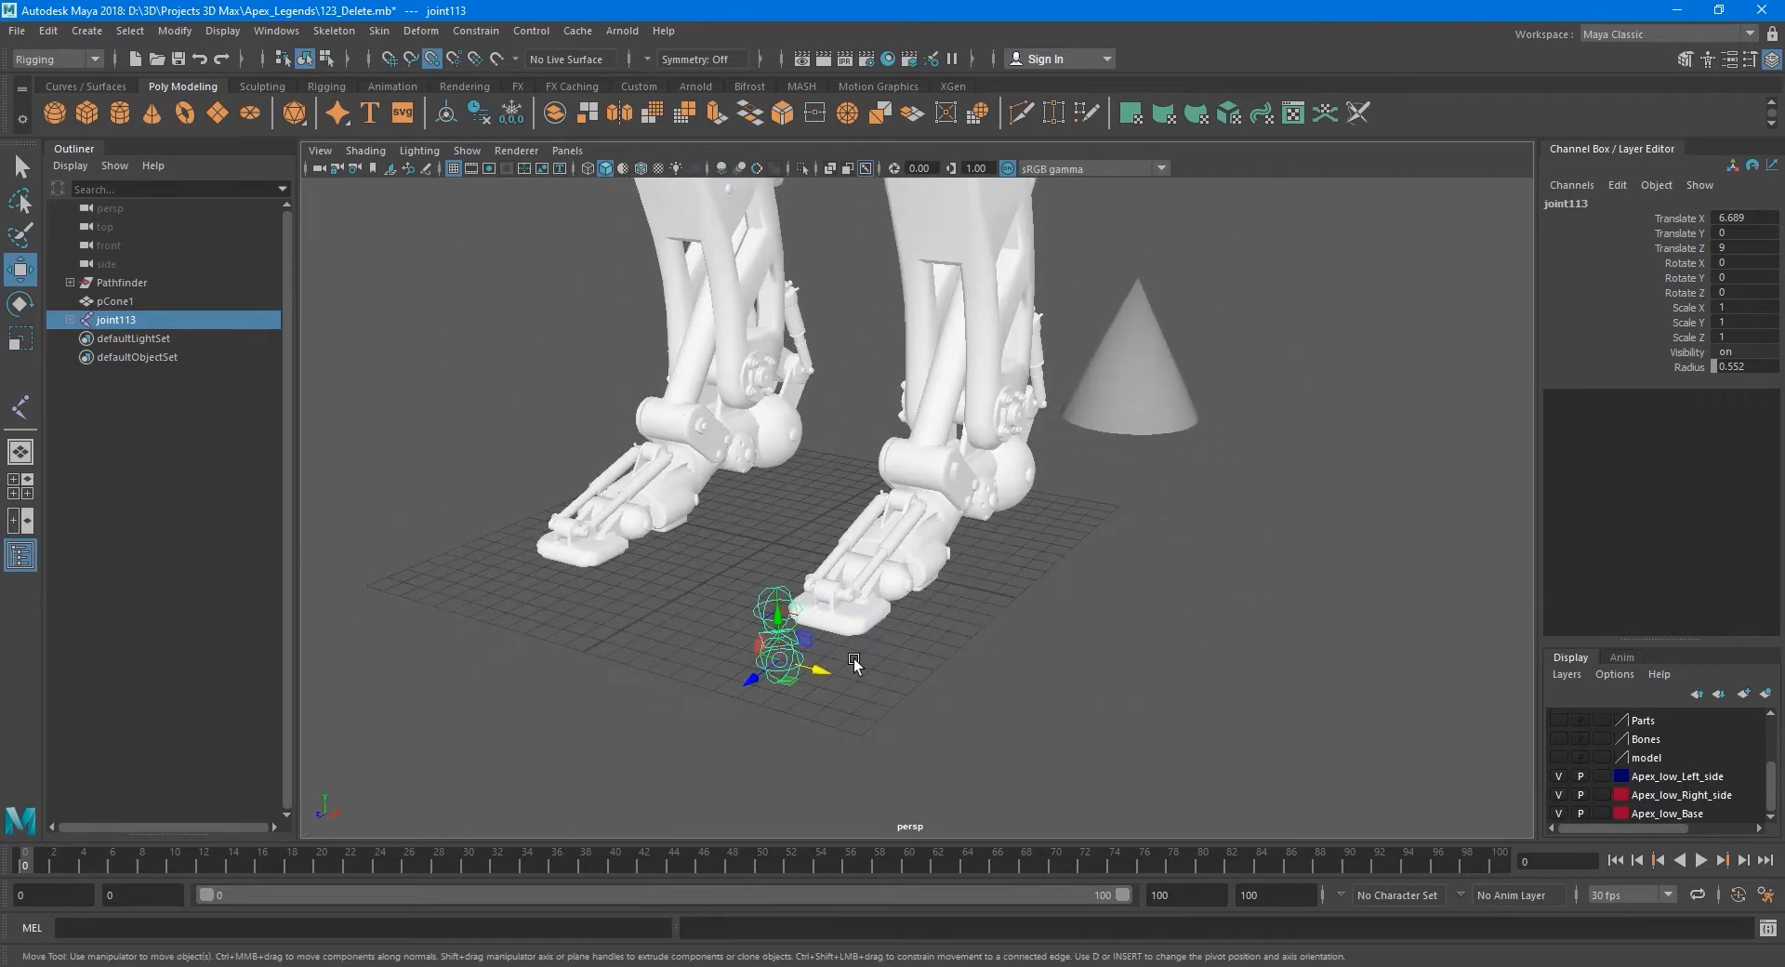
middle_click_drag(851, 658, 915, 601, "alt")
left_click_drag(915, 601, 865, 649, "alt")
scroll(864, 649, "up", 2)
scroll(865, 649, "up", 2)
middle_click_drag(883, 654, 911, 567, "alt")
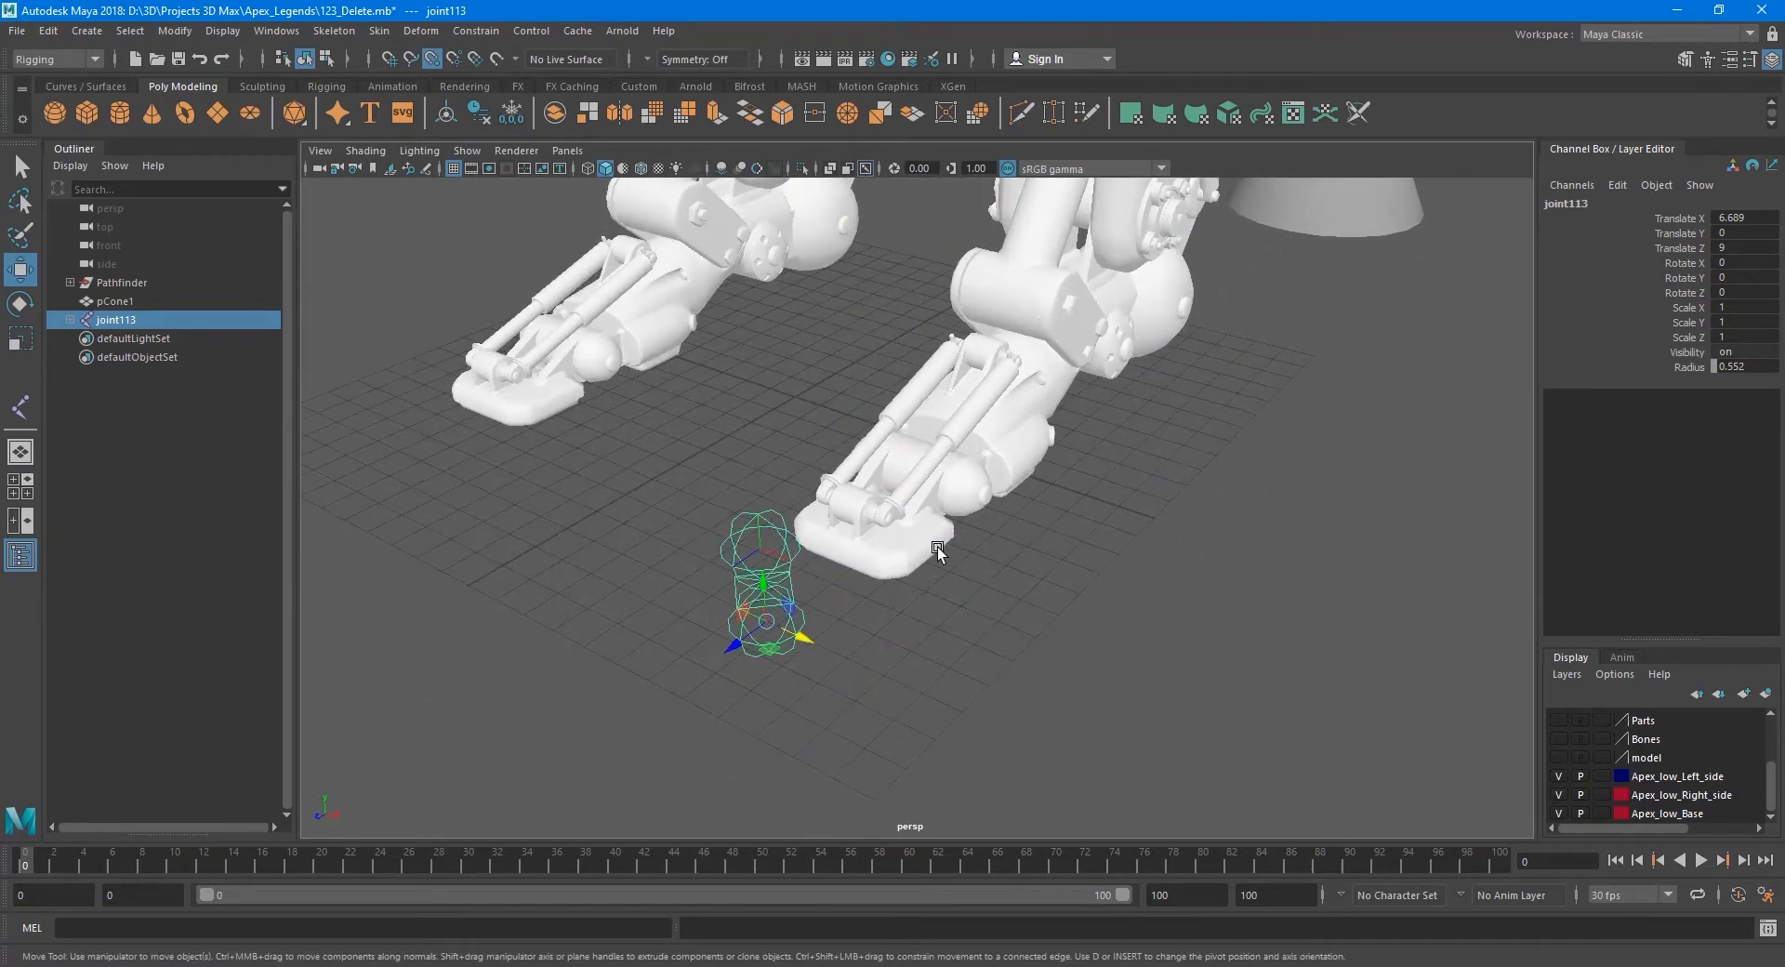
left_click_drag(919, 494, 819, 532, "alt")
key("4")
middle_click_drag(697, 444, 833, 498, "alt")
scroll(830, 497, "up", 4)
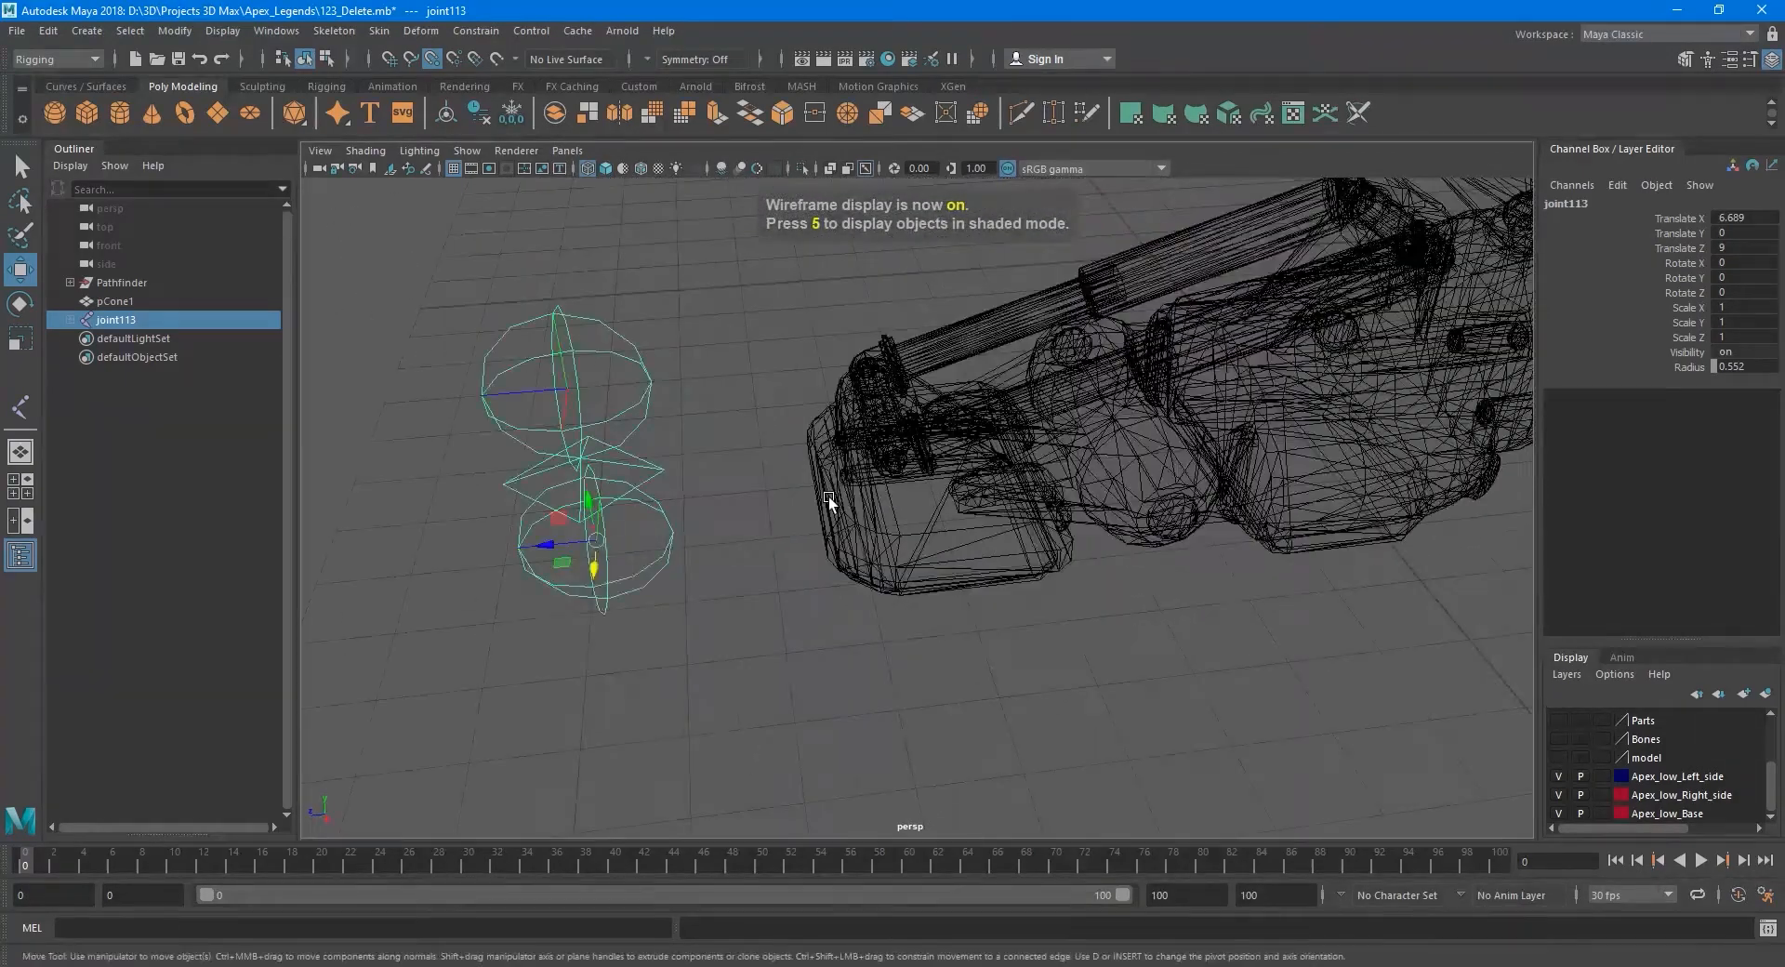
In the side view, move the root joint onto the toe's ball pivot at about Translate Y 1.02 and Translate Z 3.
key("space")
key("space")
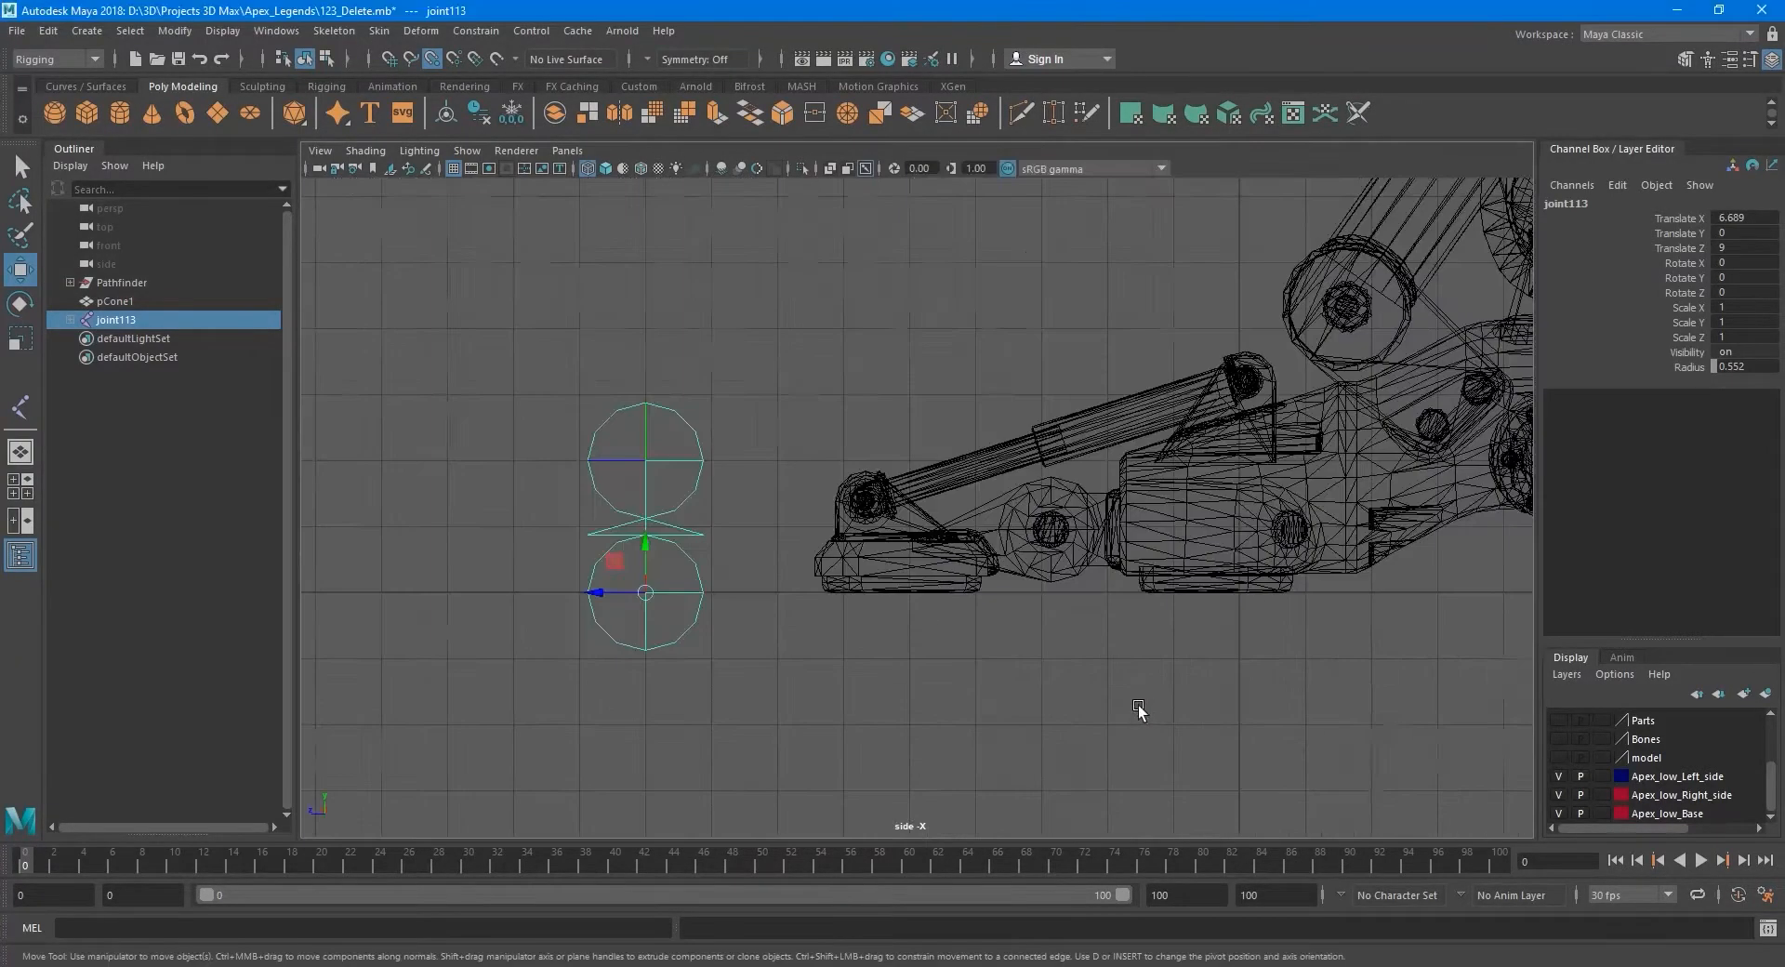
scroll(1018, 606, "up", 1)
scroll(745, 550, "up", 5)
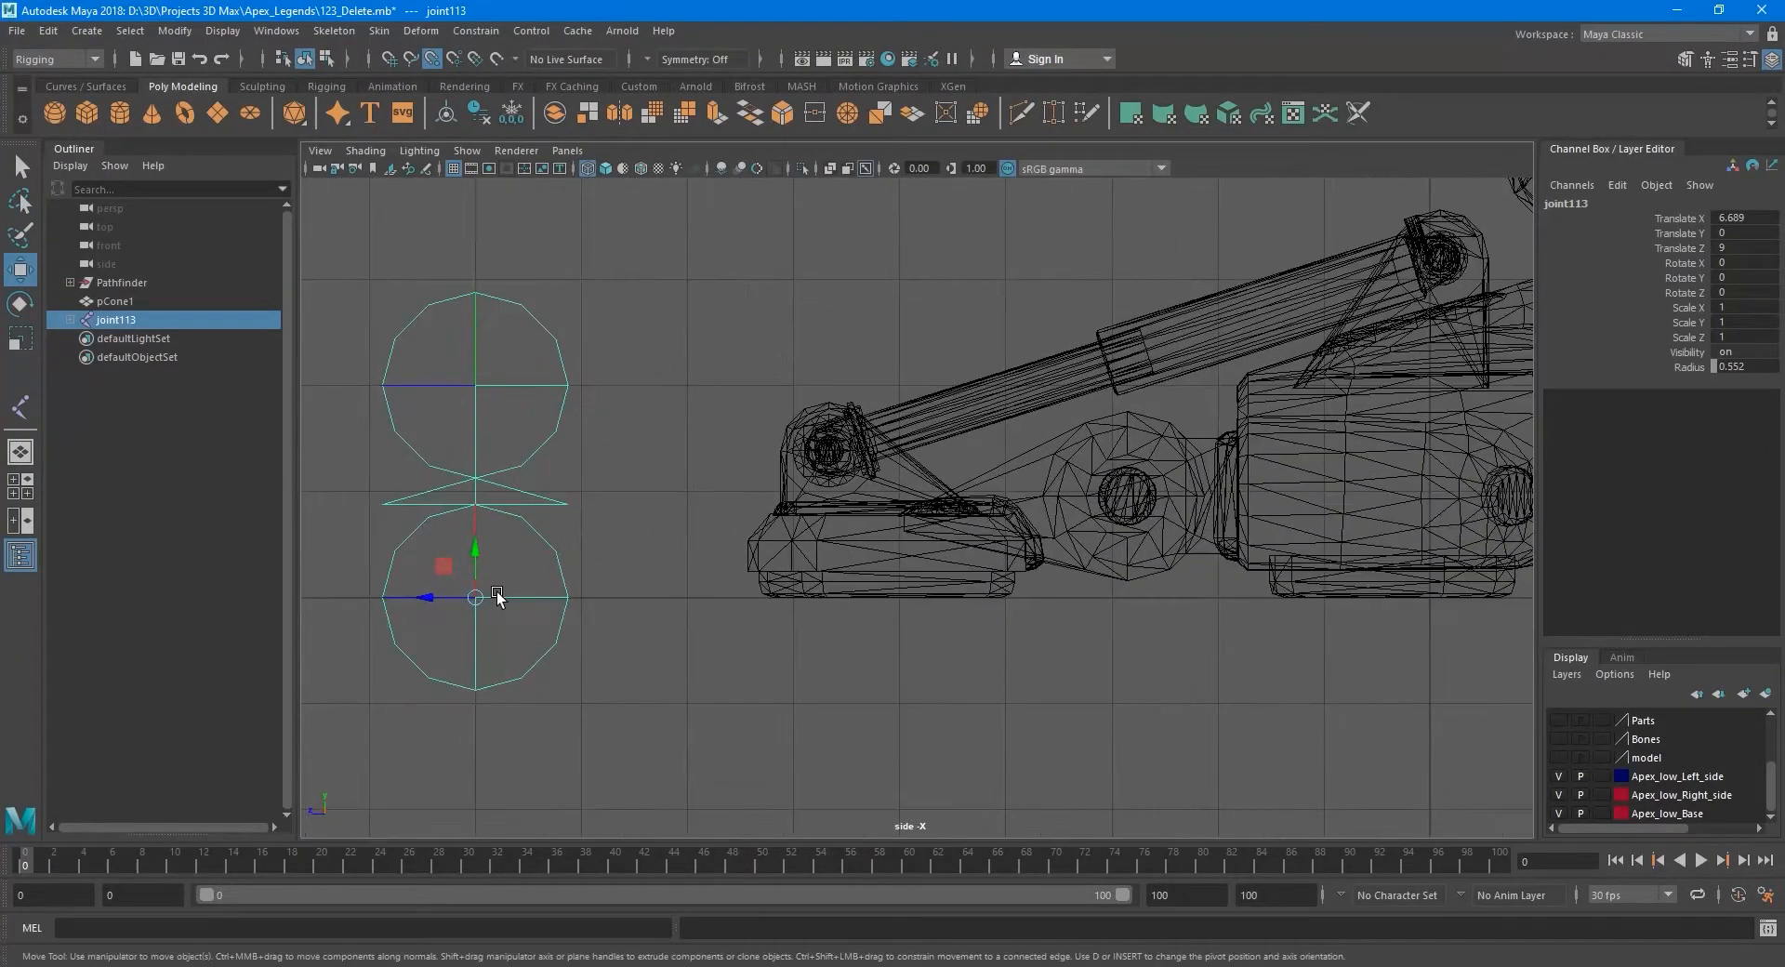
left_click_drag(471, 556, 1109, 489)
left_click_drag(428, 489, 1118, 483)
middle_click_drag(1079, 547, 902, 541, "alt")
scroll(916, 507, "up", 6)
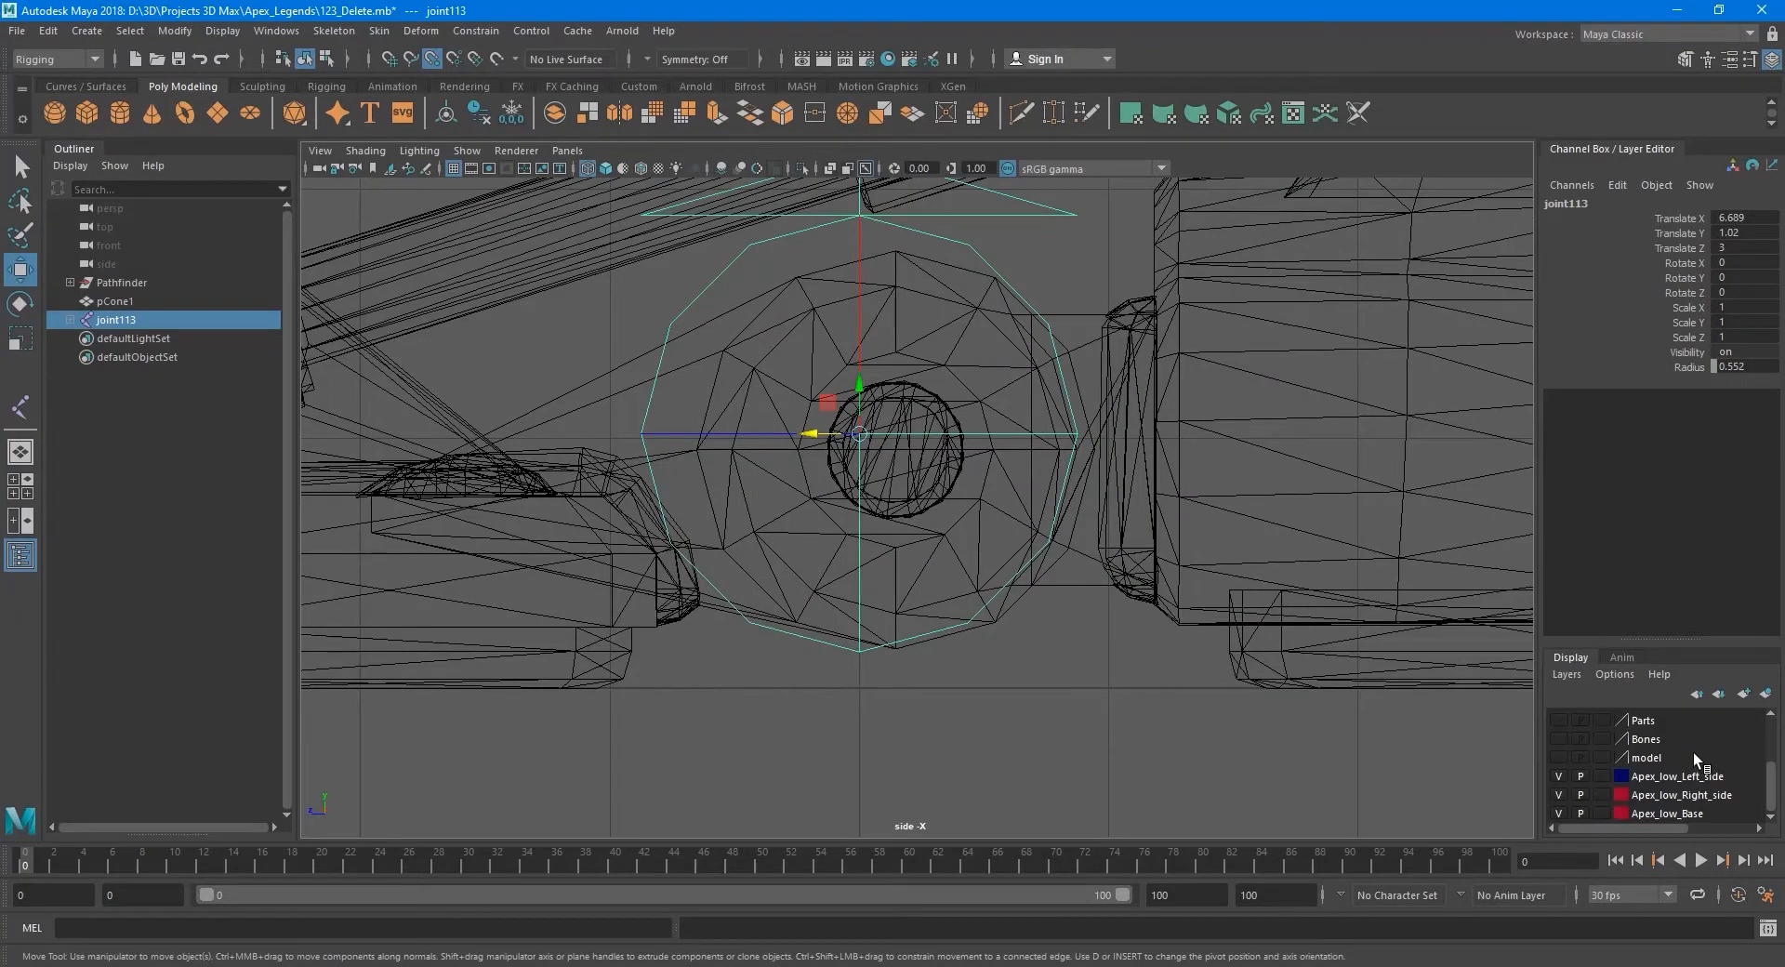
Hide the Mid_Model display layer and show the model layer in its place.
scroll(1693, 753, "up", 3)
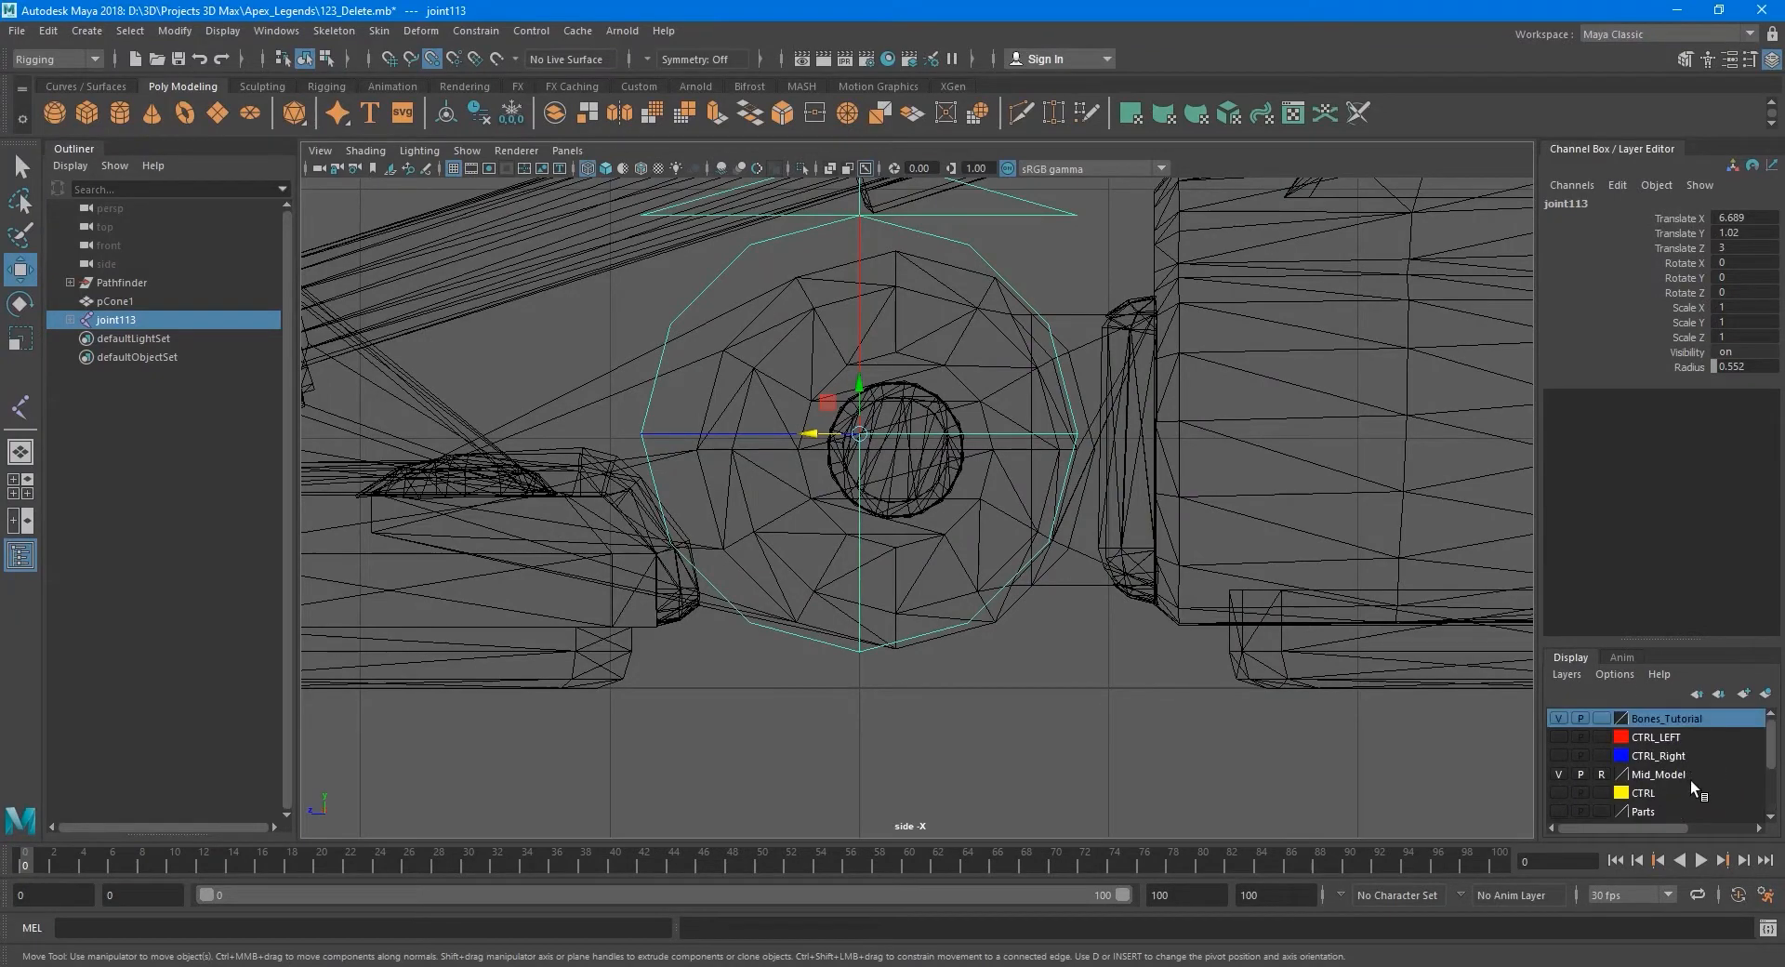
left_click(1558, 774)
scroll(1627, 744, "down", 2)
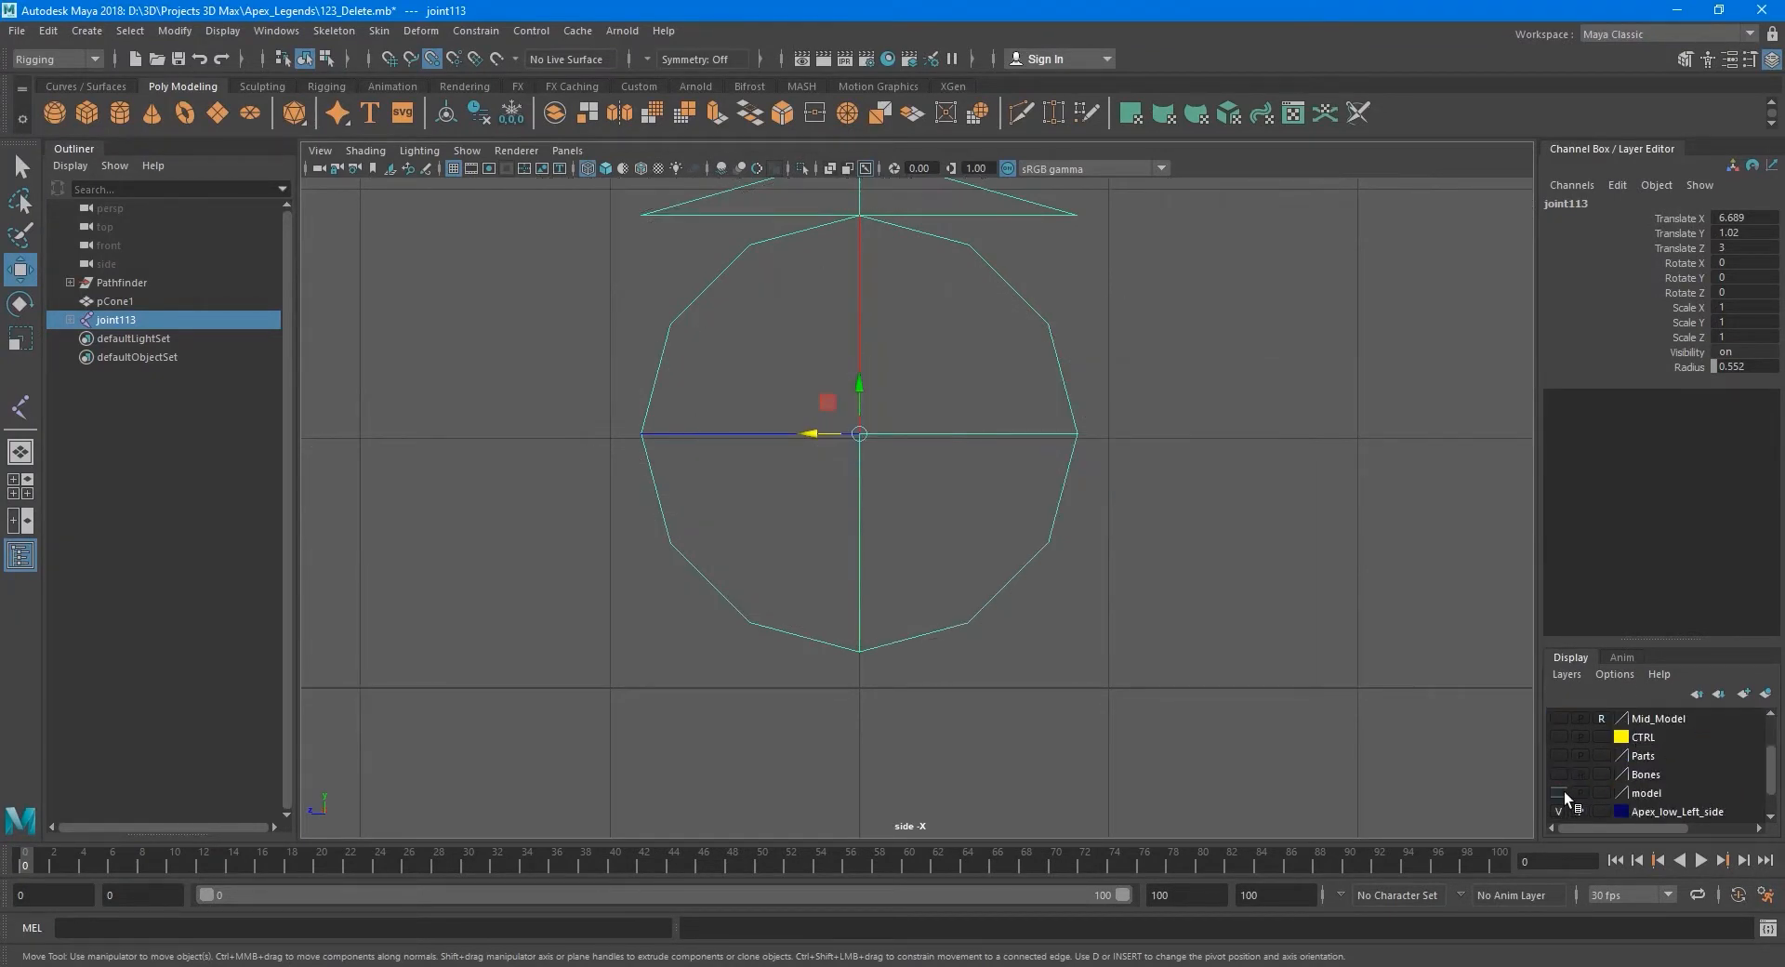
left_click(1558, 793)
Snap the root joint to the centre of the toe's ball pivot at Translate Y 0.955 and Translate Z 2.854.
middle_click_drag(965, 585, 912, 566, "alt")
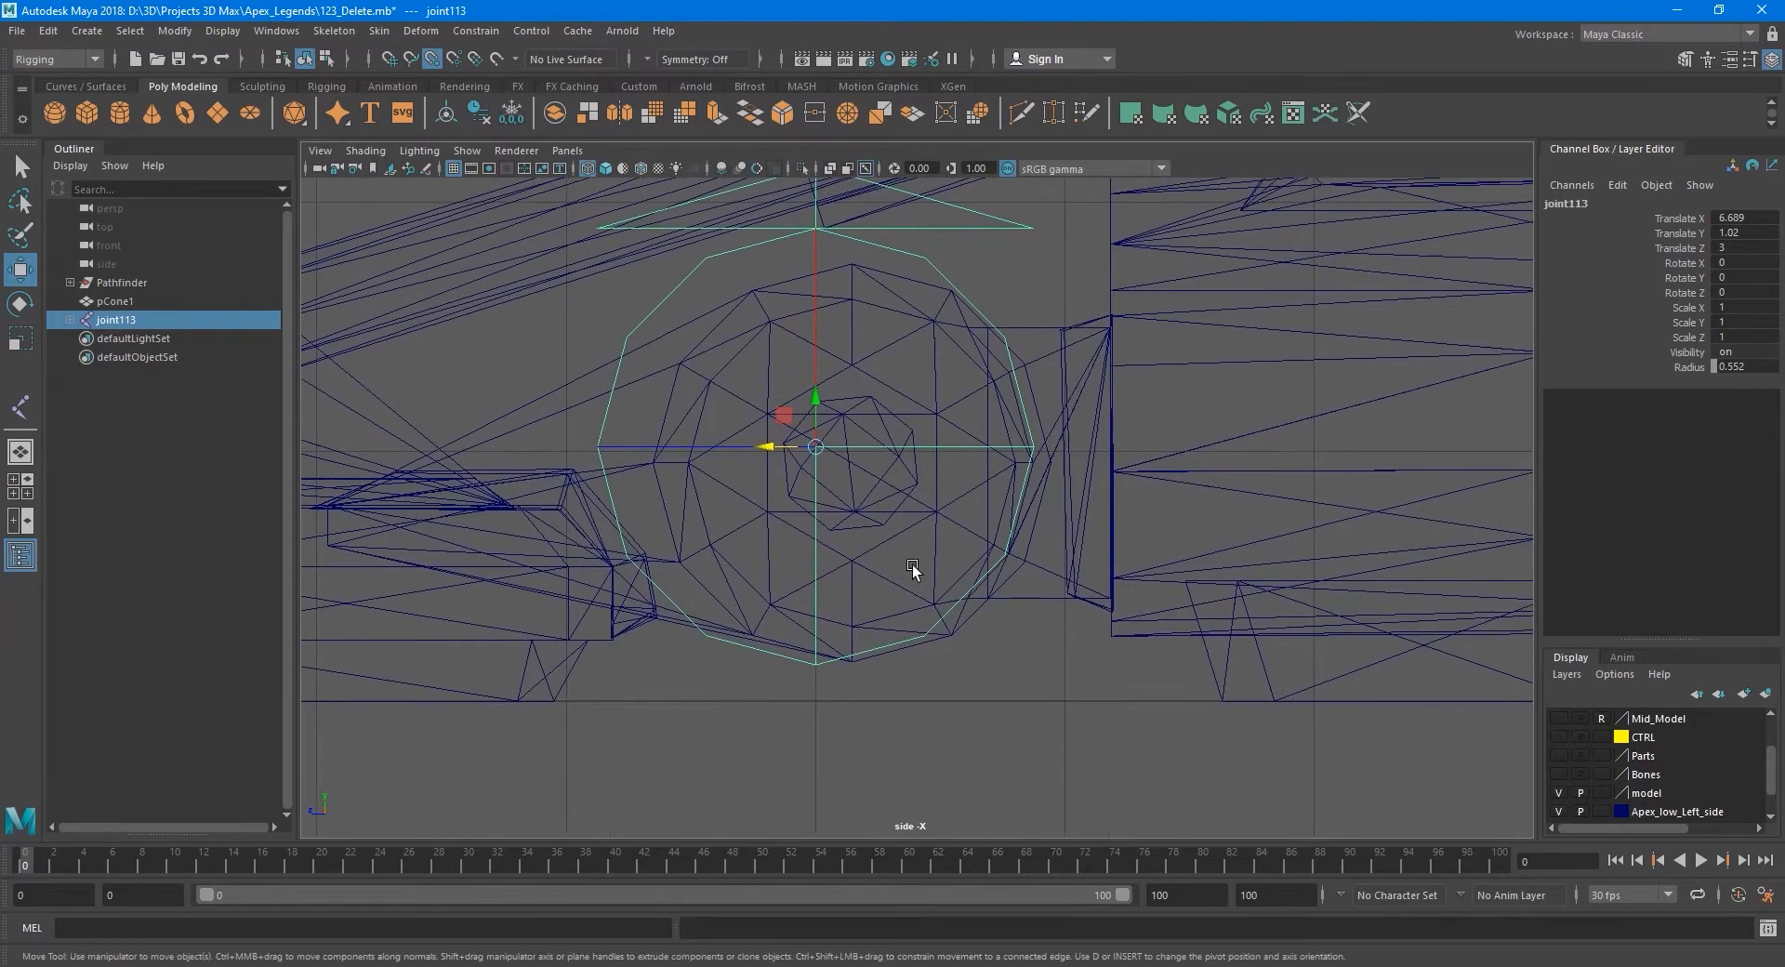
scroll(861, 447, "up", 4)
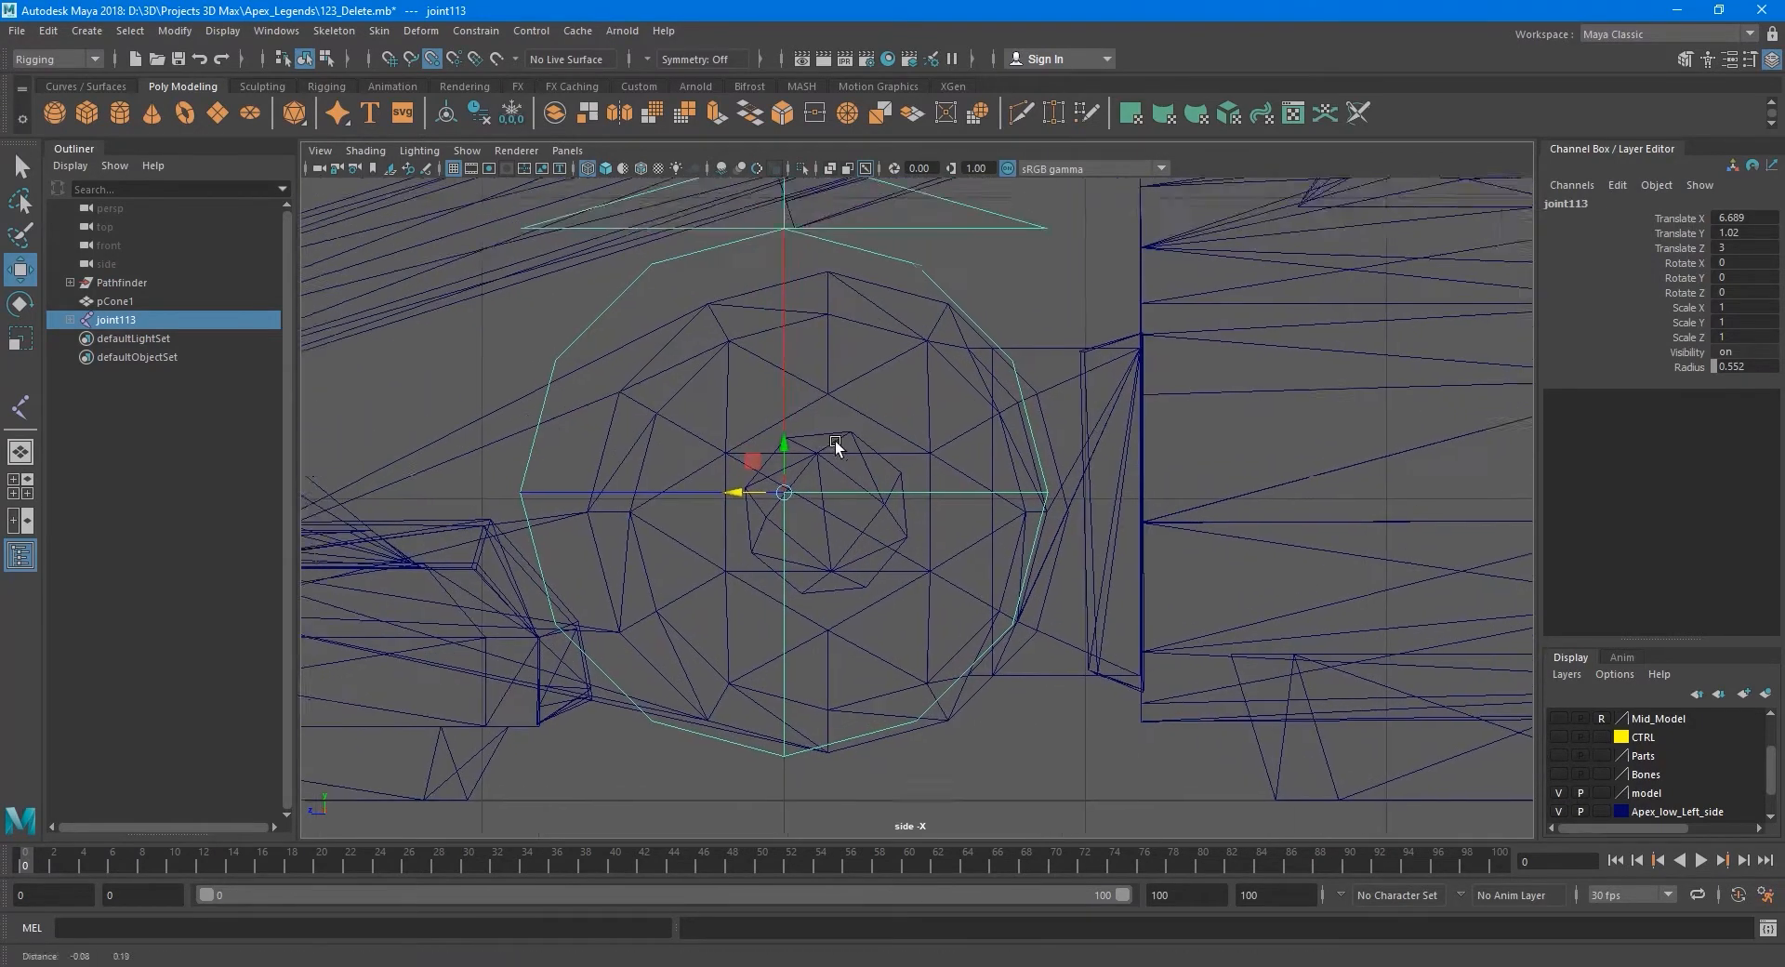
left_click_drag(806, 530, 632, 554)
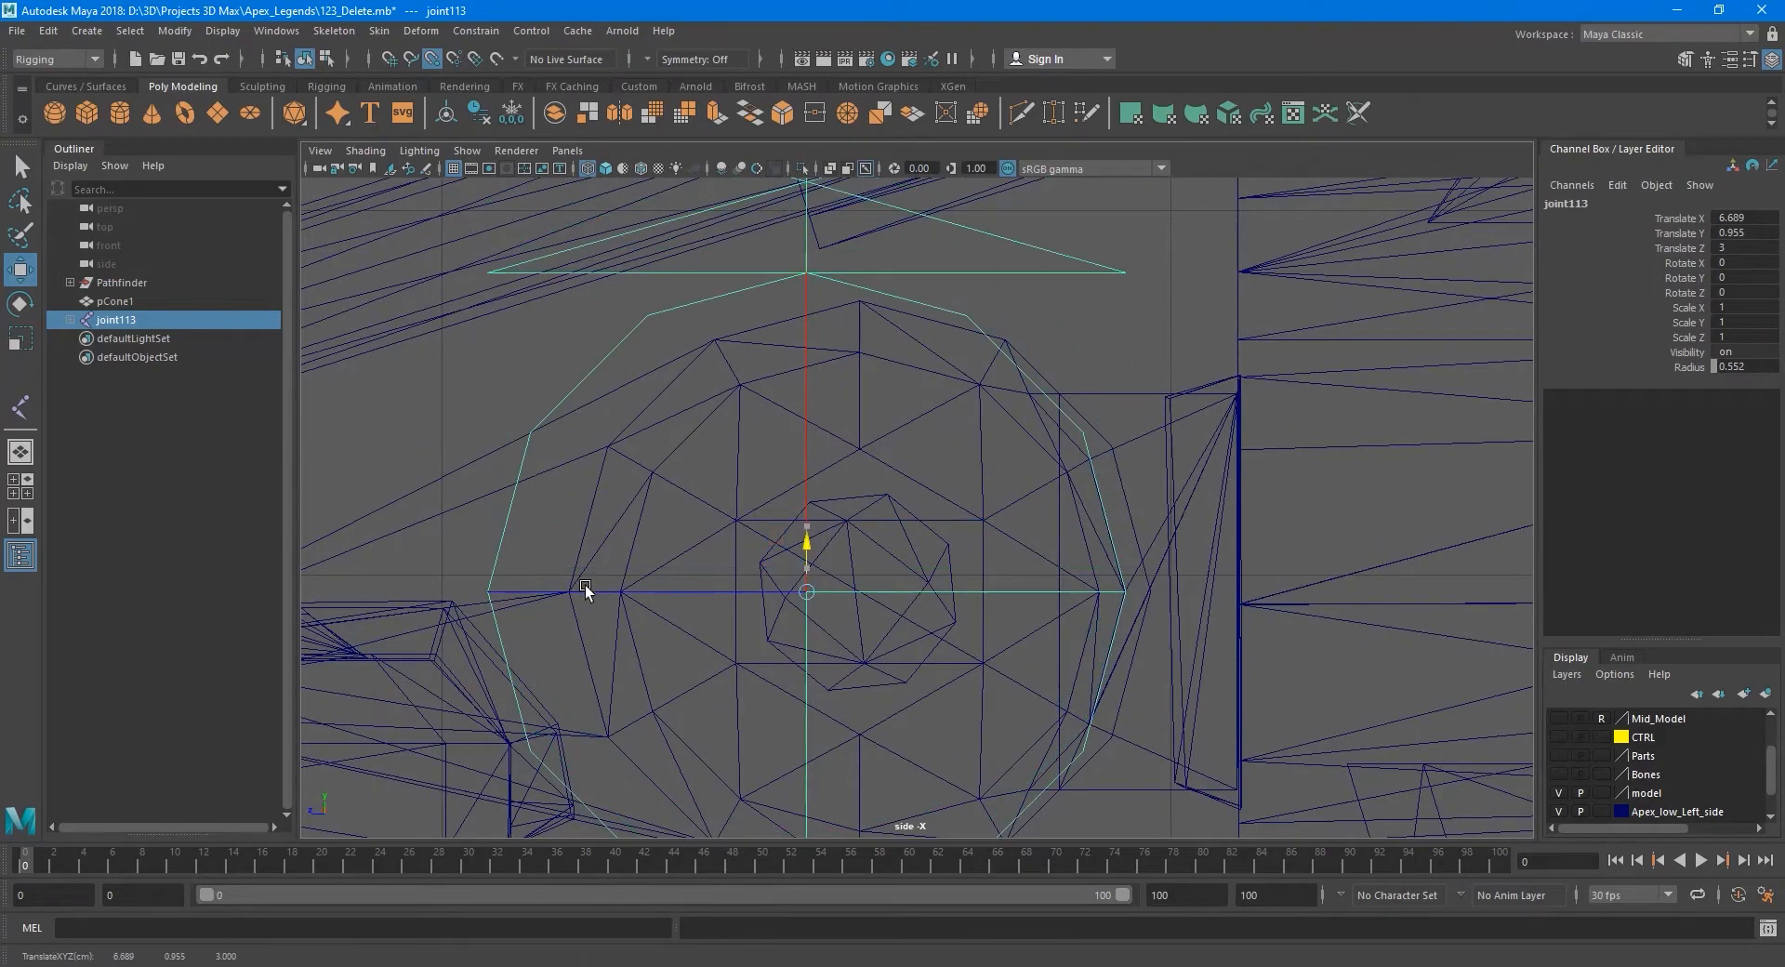
middle_click_drag(730, 625, 813, 613, "alt")
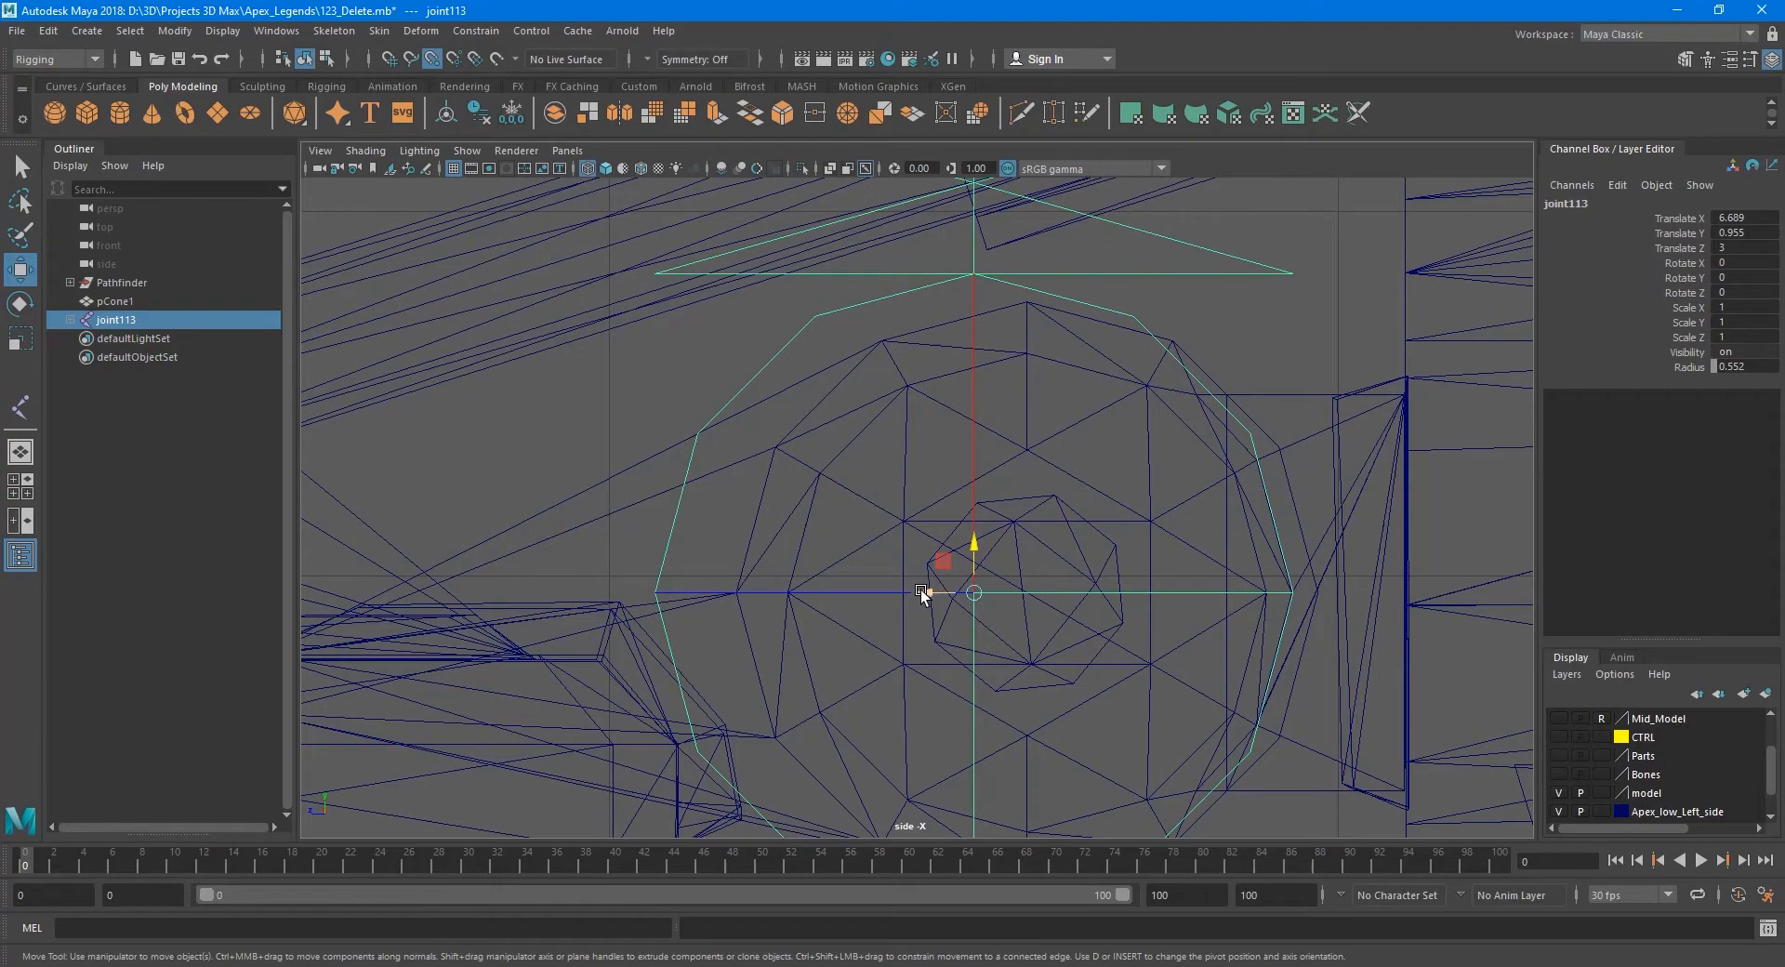
left_click_drag(920, 591, 1031, 370)
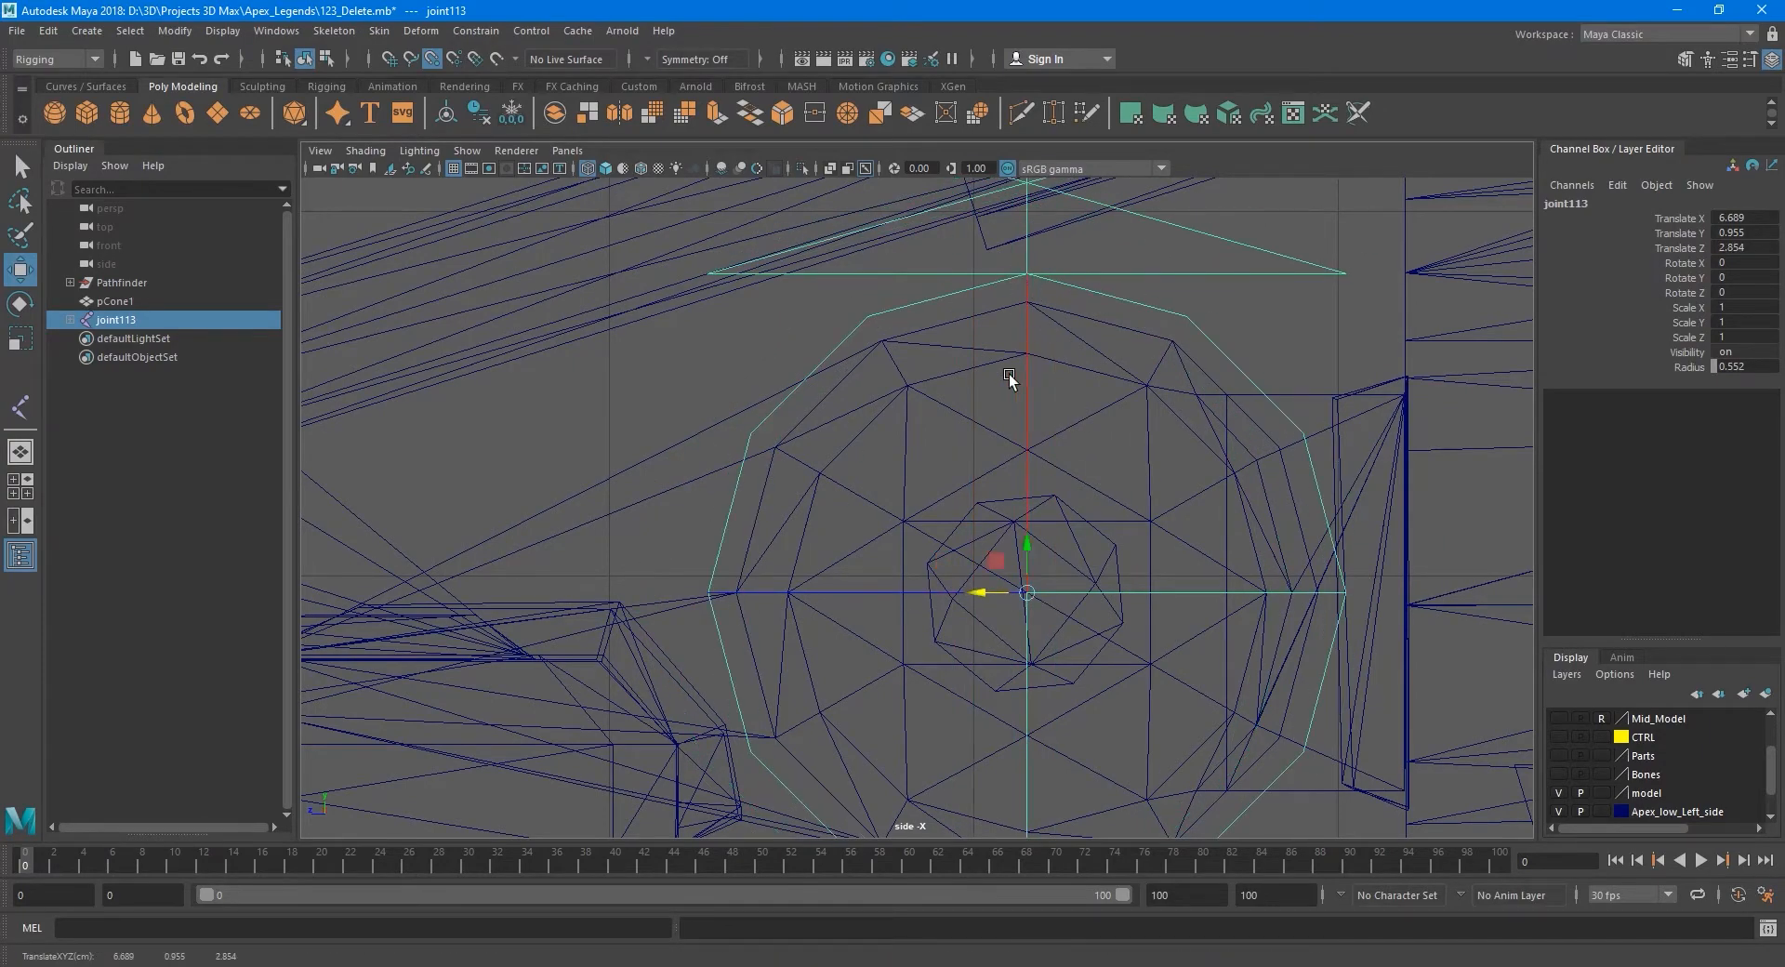
Return to the shaded perspective view and examine the root joint's position against the ball pivot from several angles.
scroll(1009, 375, "down", 10)
key("space")
key("space")
left_click_drag(1032, 498, 837, 576, "alt")
scroll(781, 451, "up", 4)
middle_click_drag(777, 446, 993, 539, "alt")
scroll(992, 539, "up", 4)
left_click_drag(1032, 558, 974, 528, "alt")
middle_click_drag(960, 470, 965, 523, "alt")
left_click_drag(1018, 507, 1102, 622, "alt")
key("5")
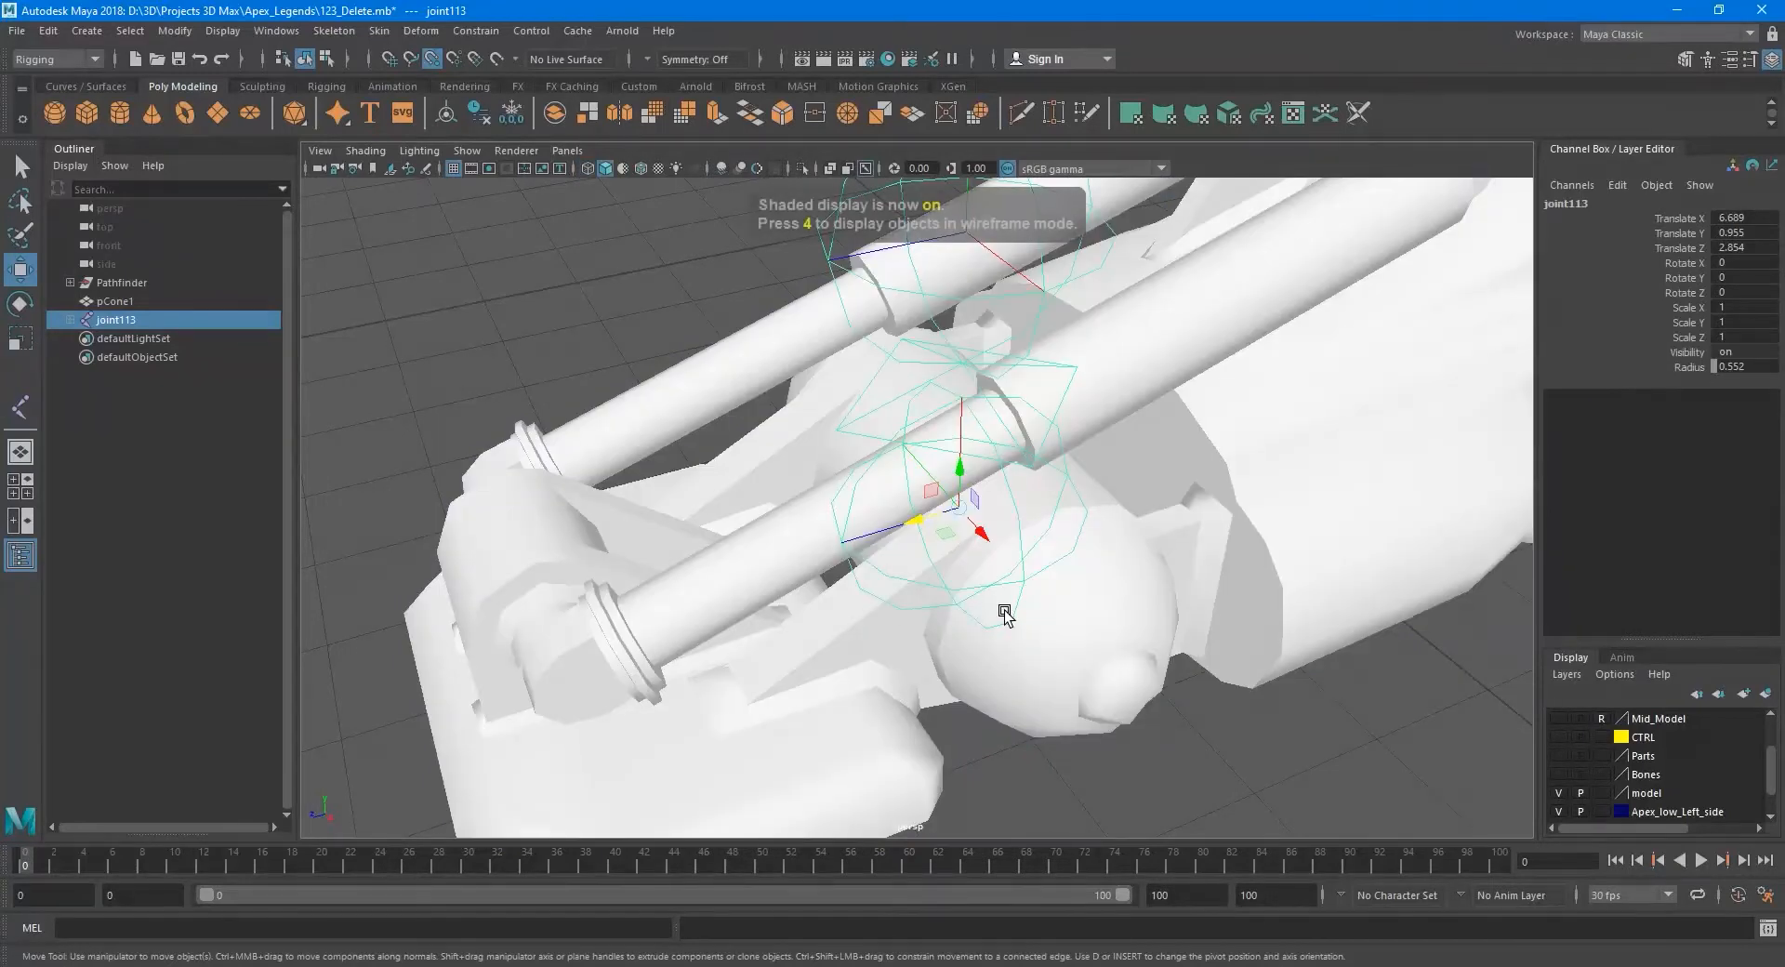
left_click_drag(983, 600, 1023, 699, "alt")
Select the end joint and move it forward along Z above the toe, to about Translate Z 2.523.
left_click(1064, 299)
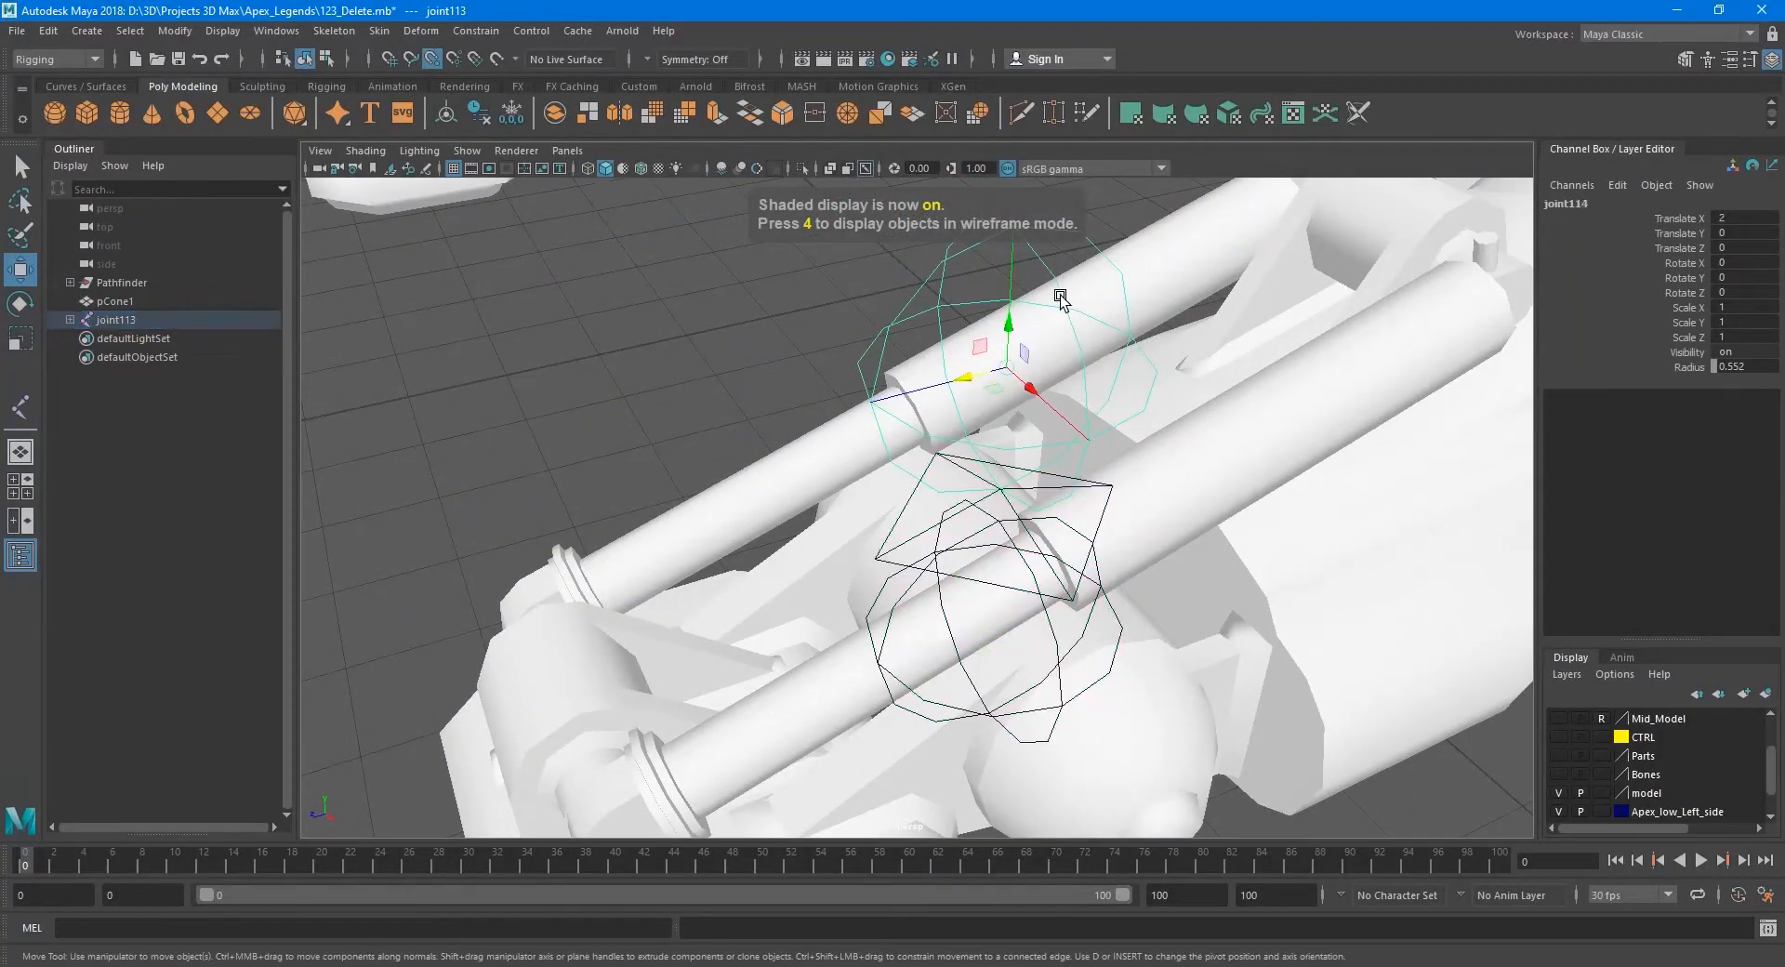
mouse_move(1098, 514)
left_mouse_down("alt")
mouse_move(1129, 530)
mouse_move(980, 526)
mouse_move(977, 508)
mouse_move(1004, 515)
mouse_move(865, 590)
mouse_move(901, 549)
mouse_move(877, 558)
mouse_move(908, 494)
mouse_move(925, 538)
mouse_move(941, 511)
left_mouse_up("alt")
left_click_drag(1011, 327, 850, 436)
In the side view, snap the end joint to Translate Z 2.812 over the front piston pivot and lower it level with the root joint.
key("space")
key("space")
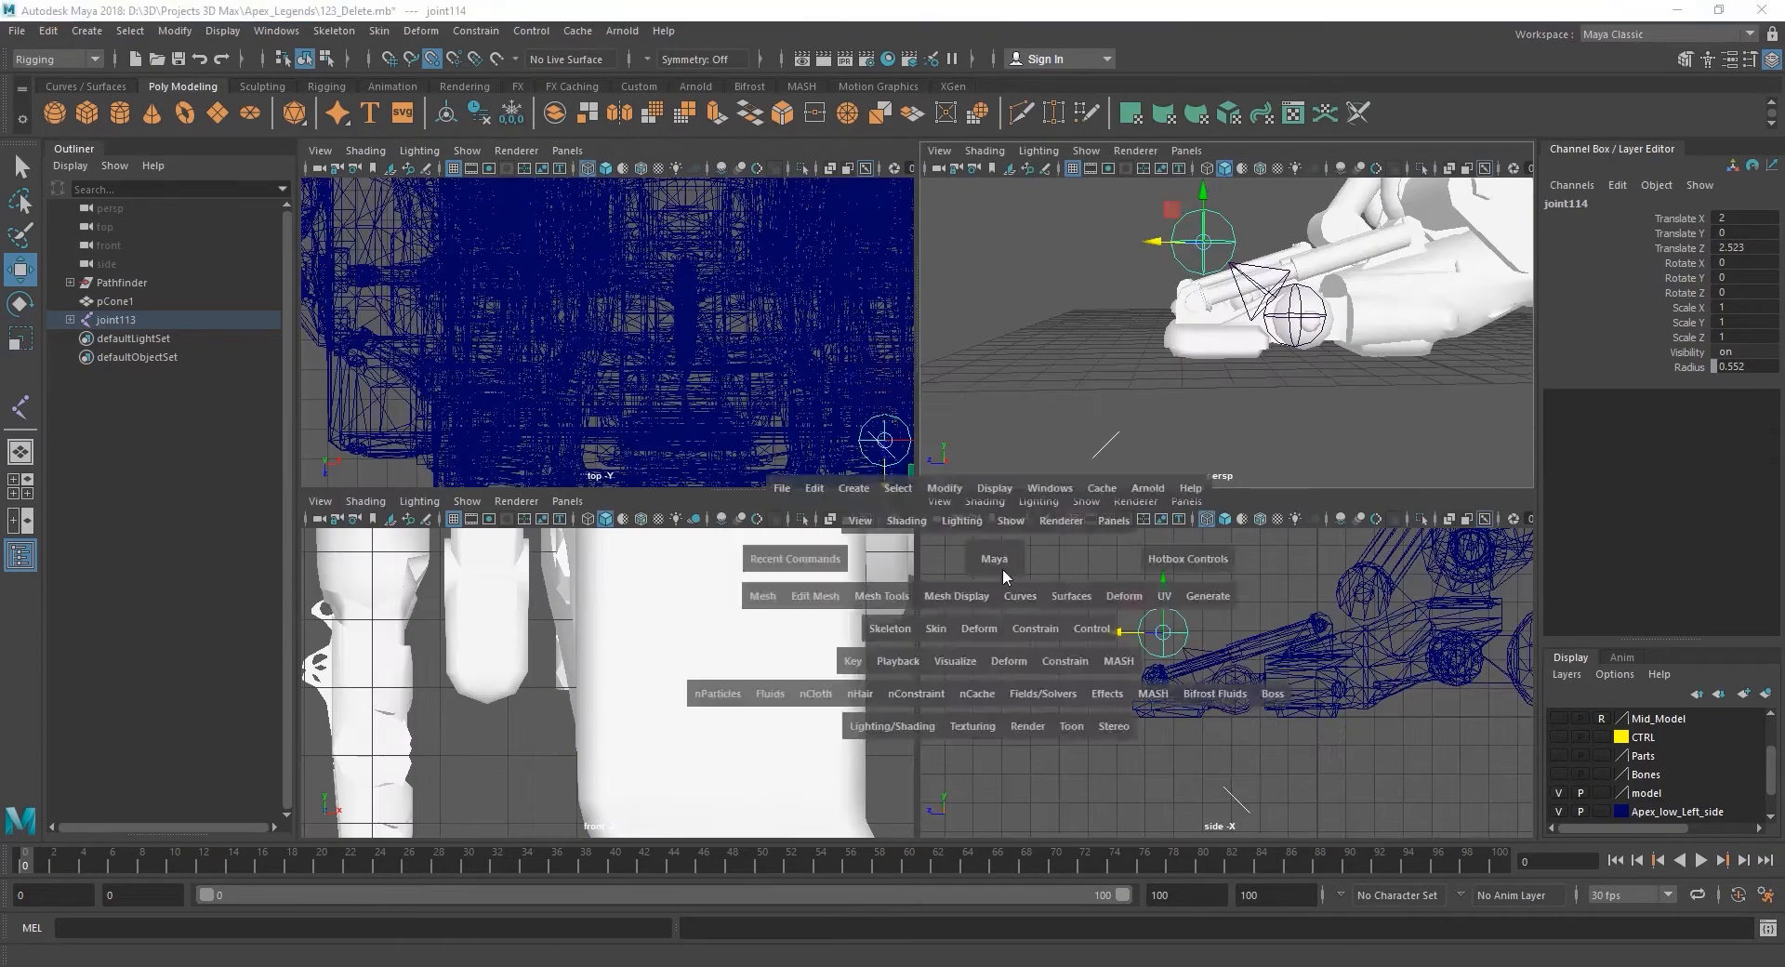
scroll(1041, 690, "up", 3)
middle_click_drag(748, 530, 1017, 564, "alt")
scroll(1016, 564, "up", 6)
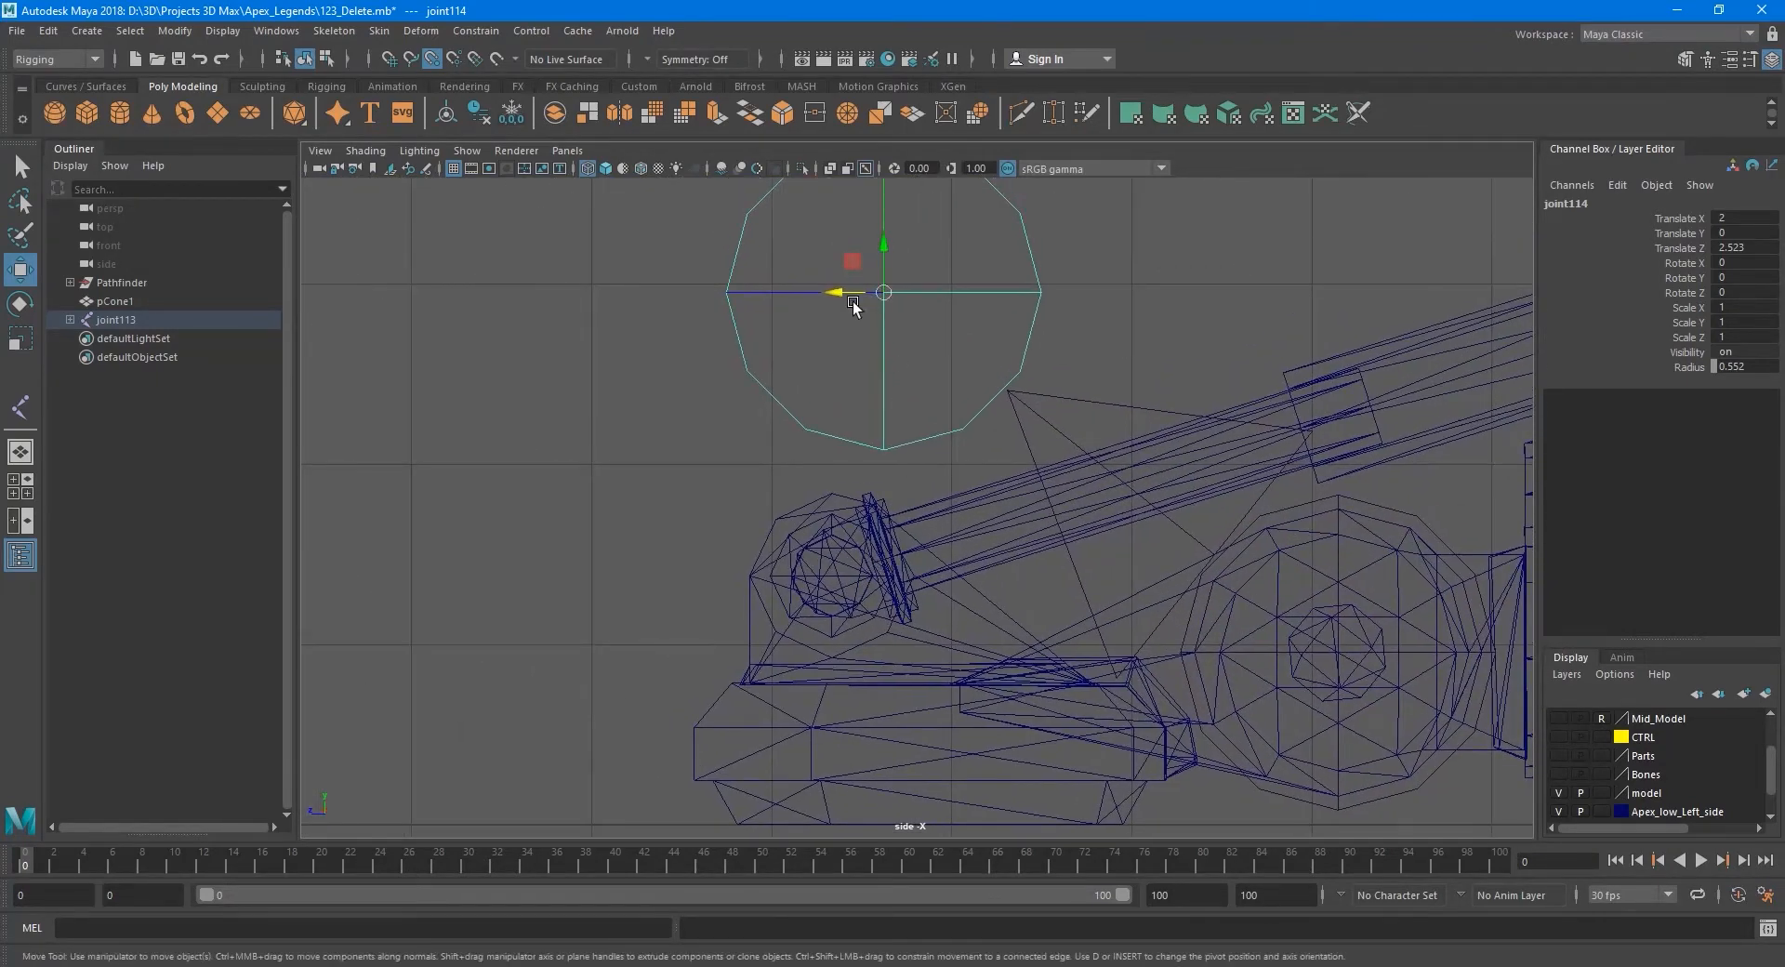
left_click_drag(849, 294, 830, 495)
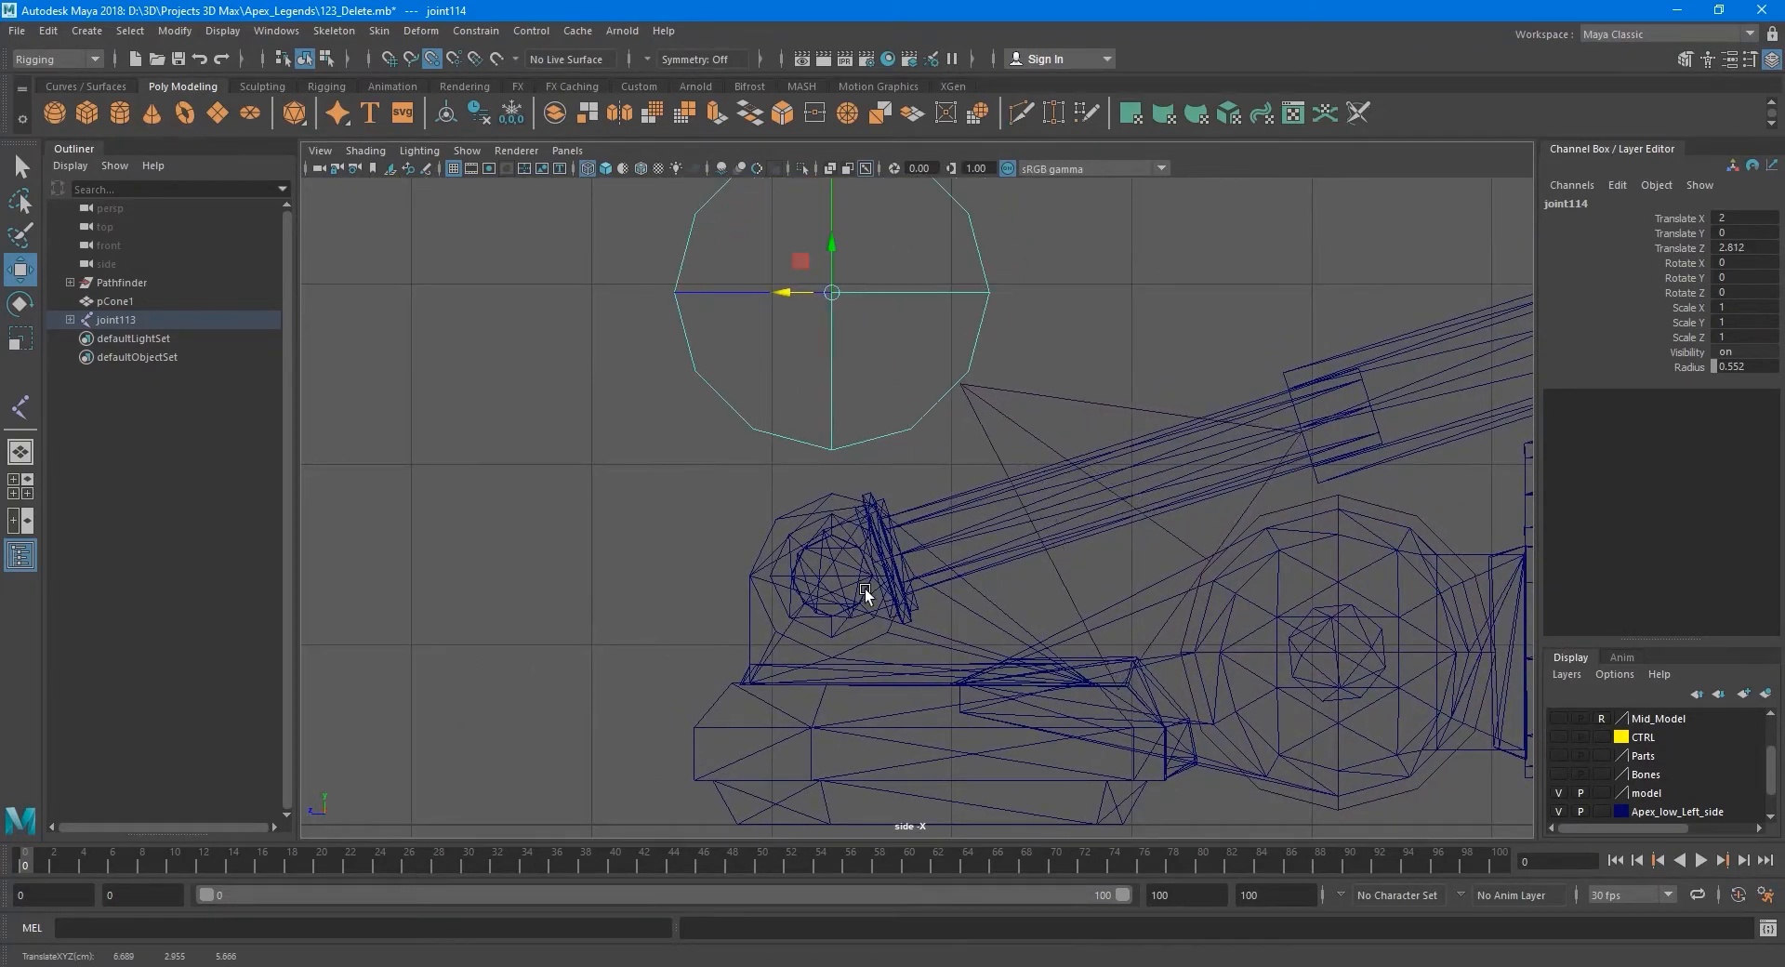
middle_click_drag(908, 526, 917, 523, "alt")
left_click_drag(842, 240, 1194, 636)
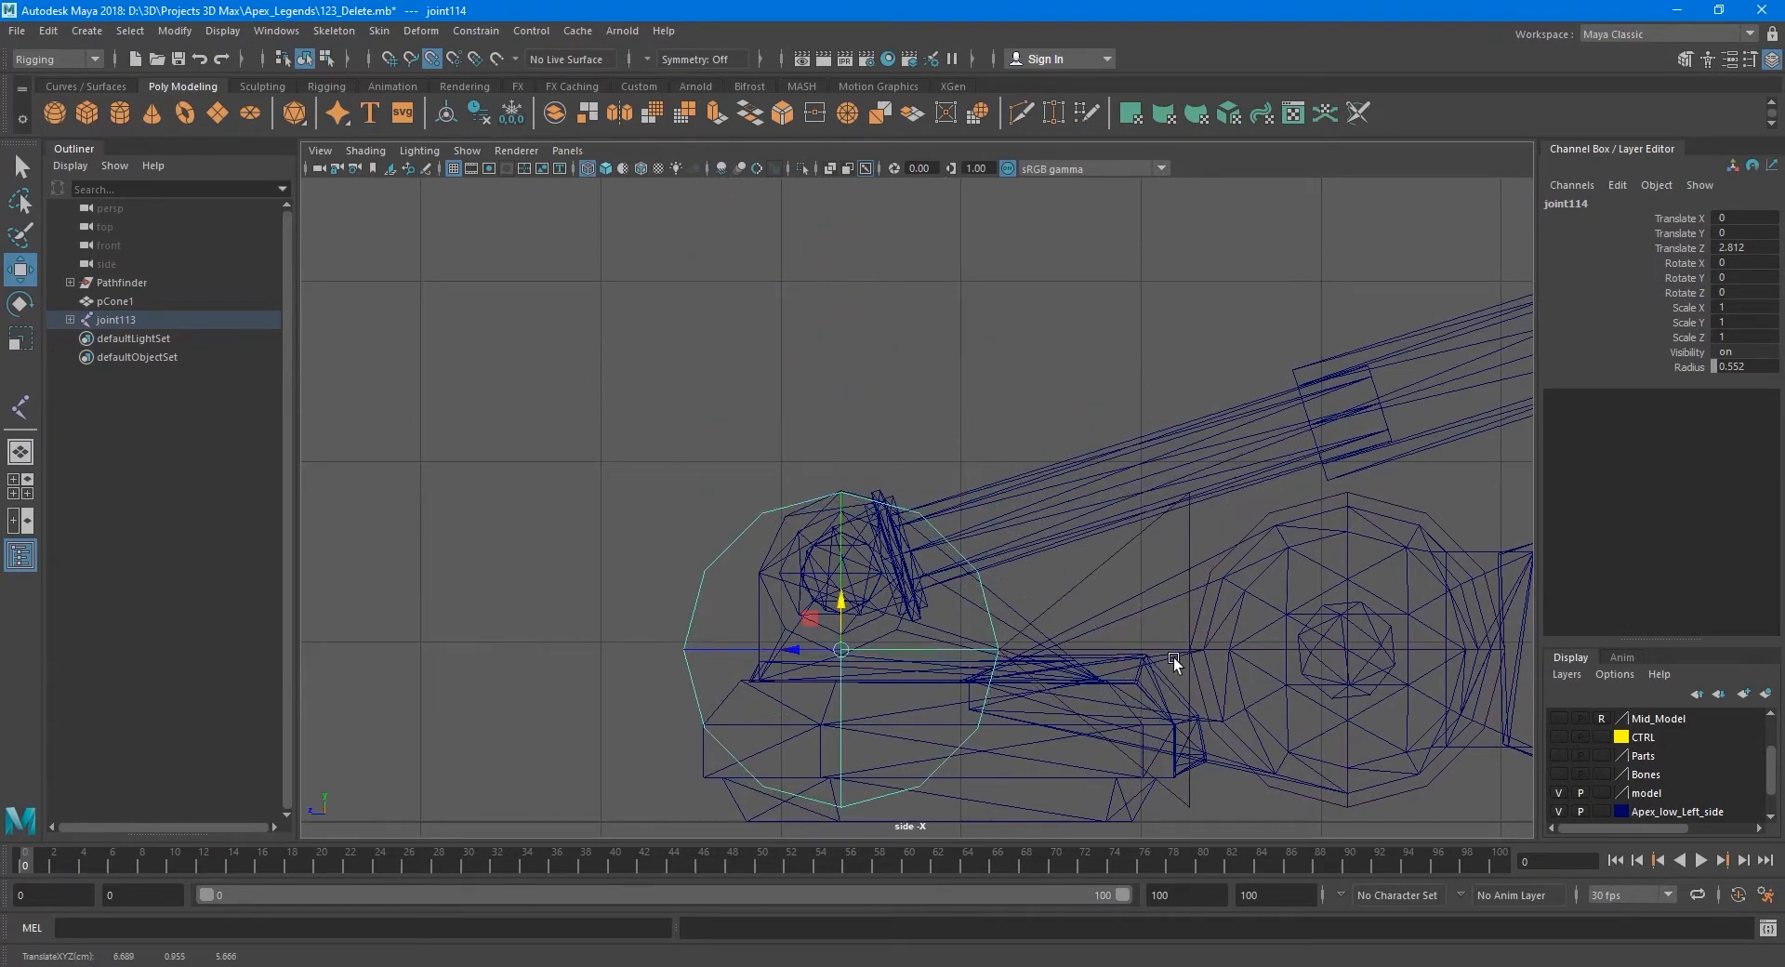
Check the placement of both joints on the toe in the perspective view.
scroll(905, 586, "down", 8)
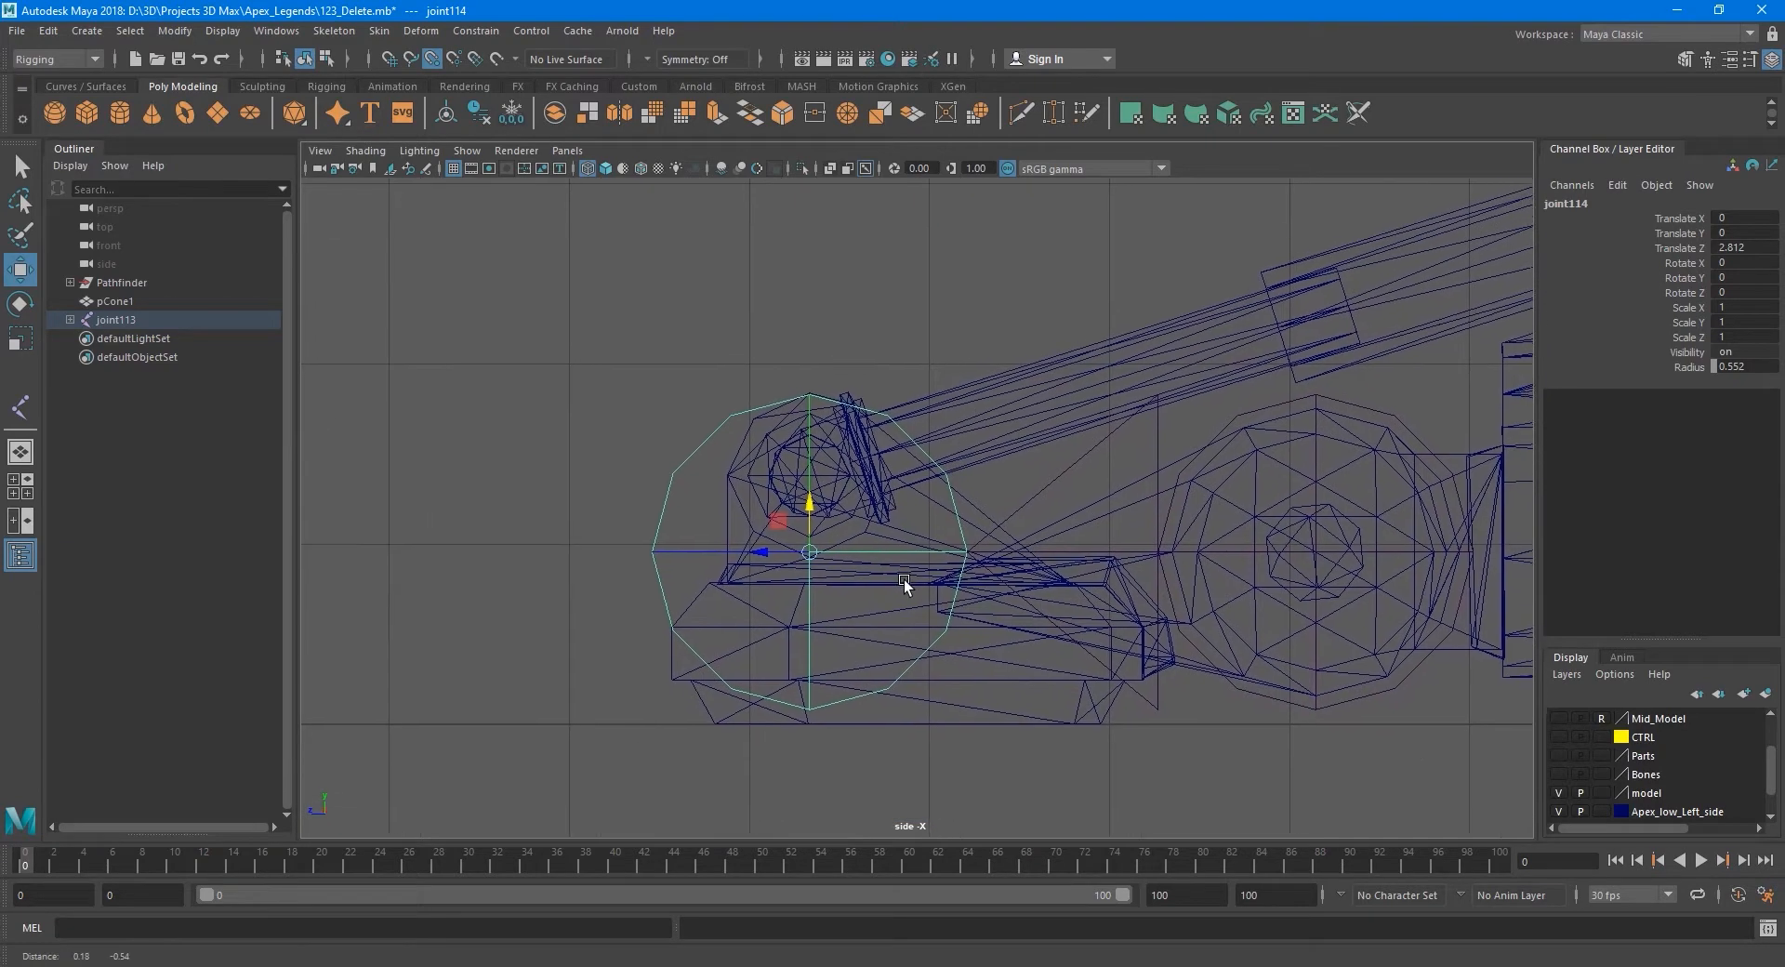
key("space")
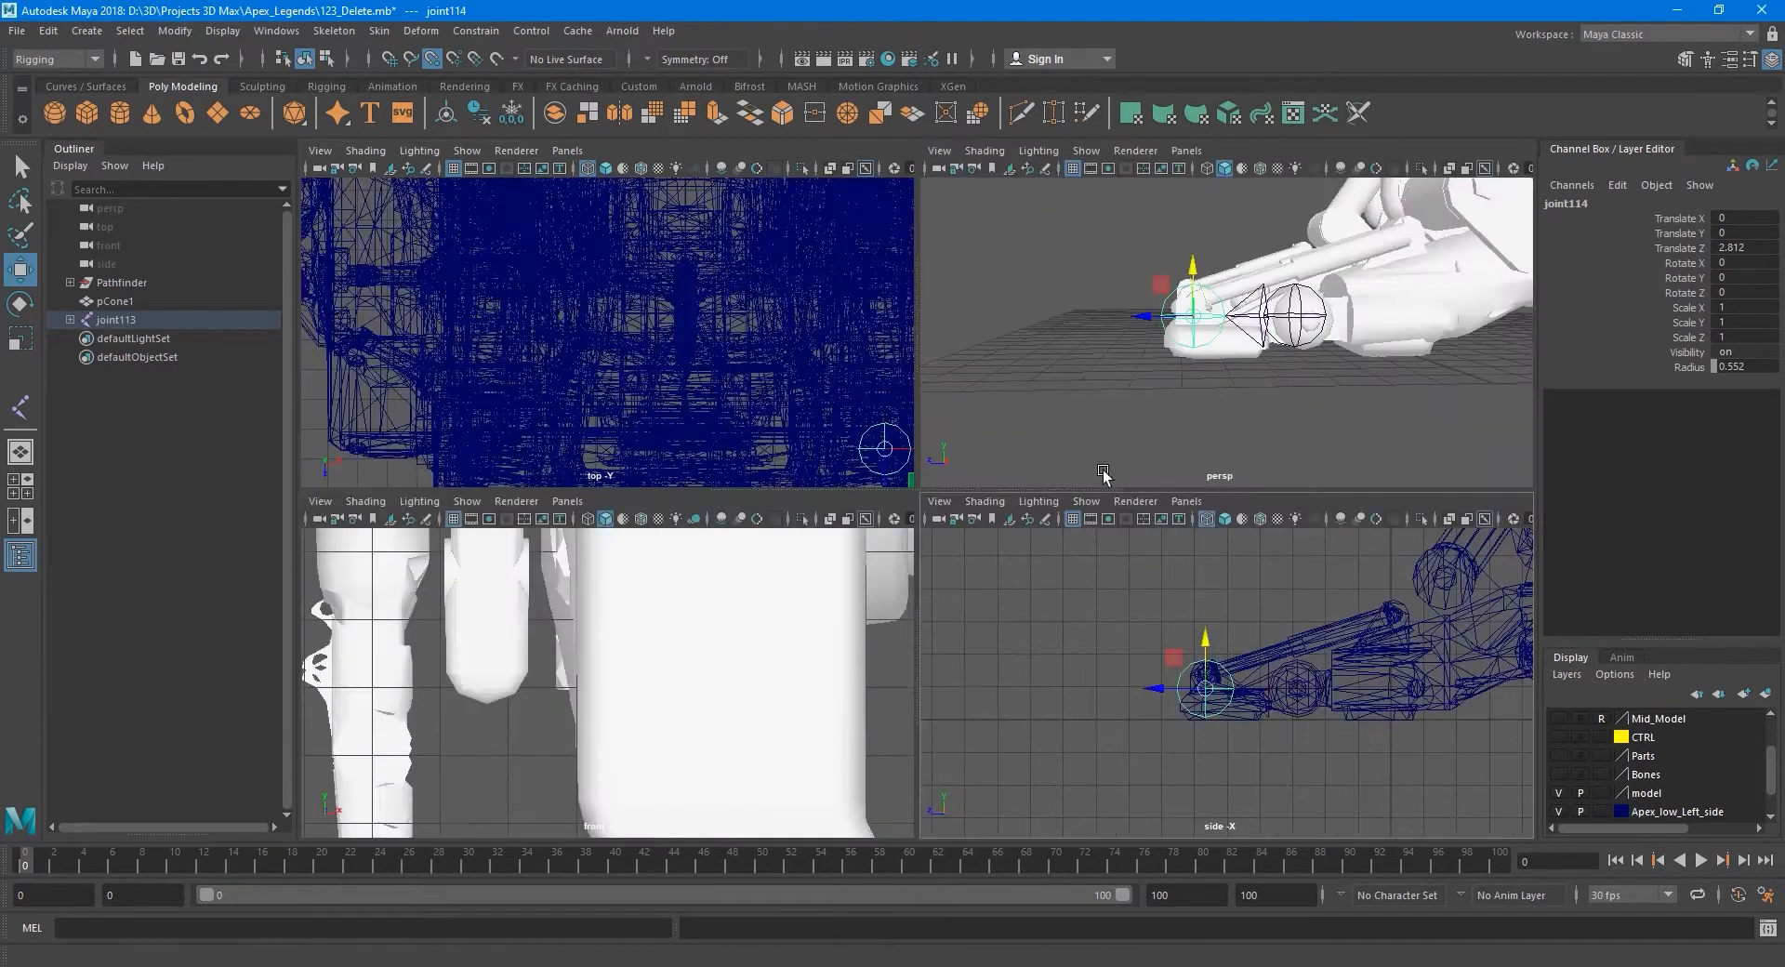
key("space")
left_click_drag(1152, 409, 1020, 617, "alt")
middle_click_drag(1020, 617, 940, 549, "alt")
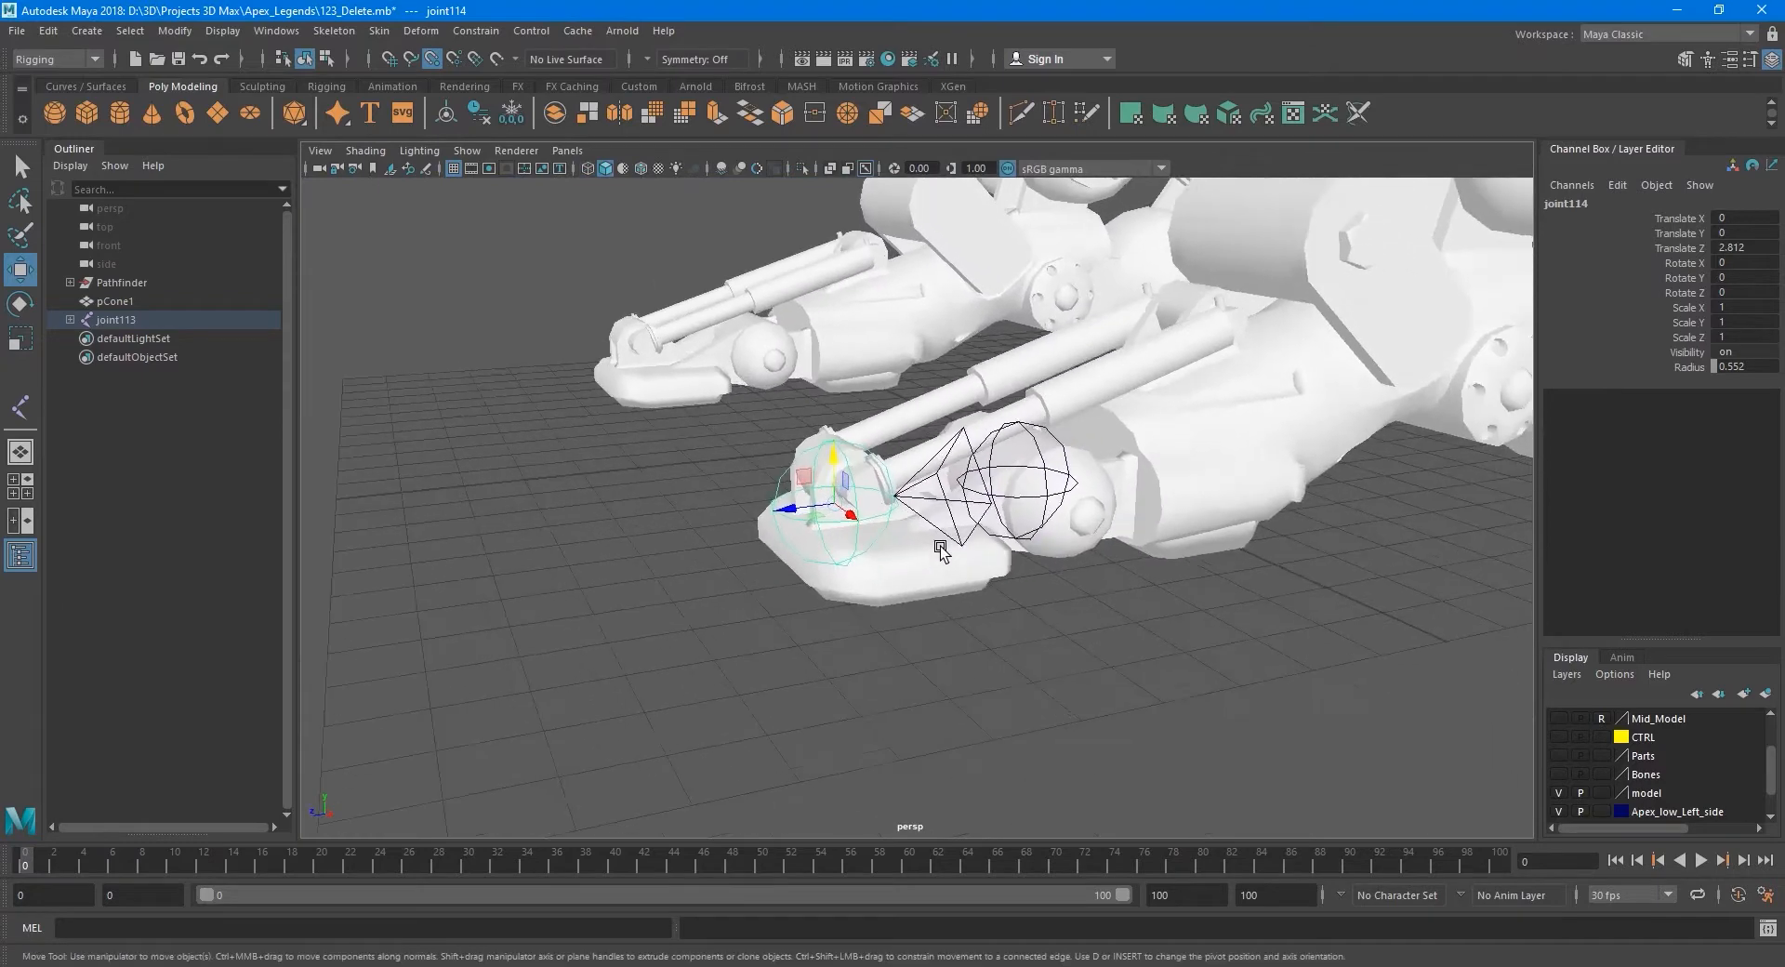
scroll(943, 553, "up", 2)
left_click_drag(952, 561, 846, 610, "alt")
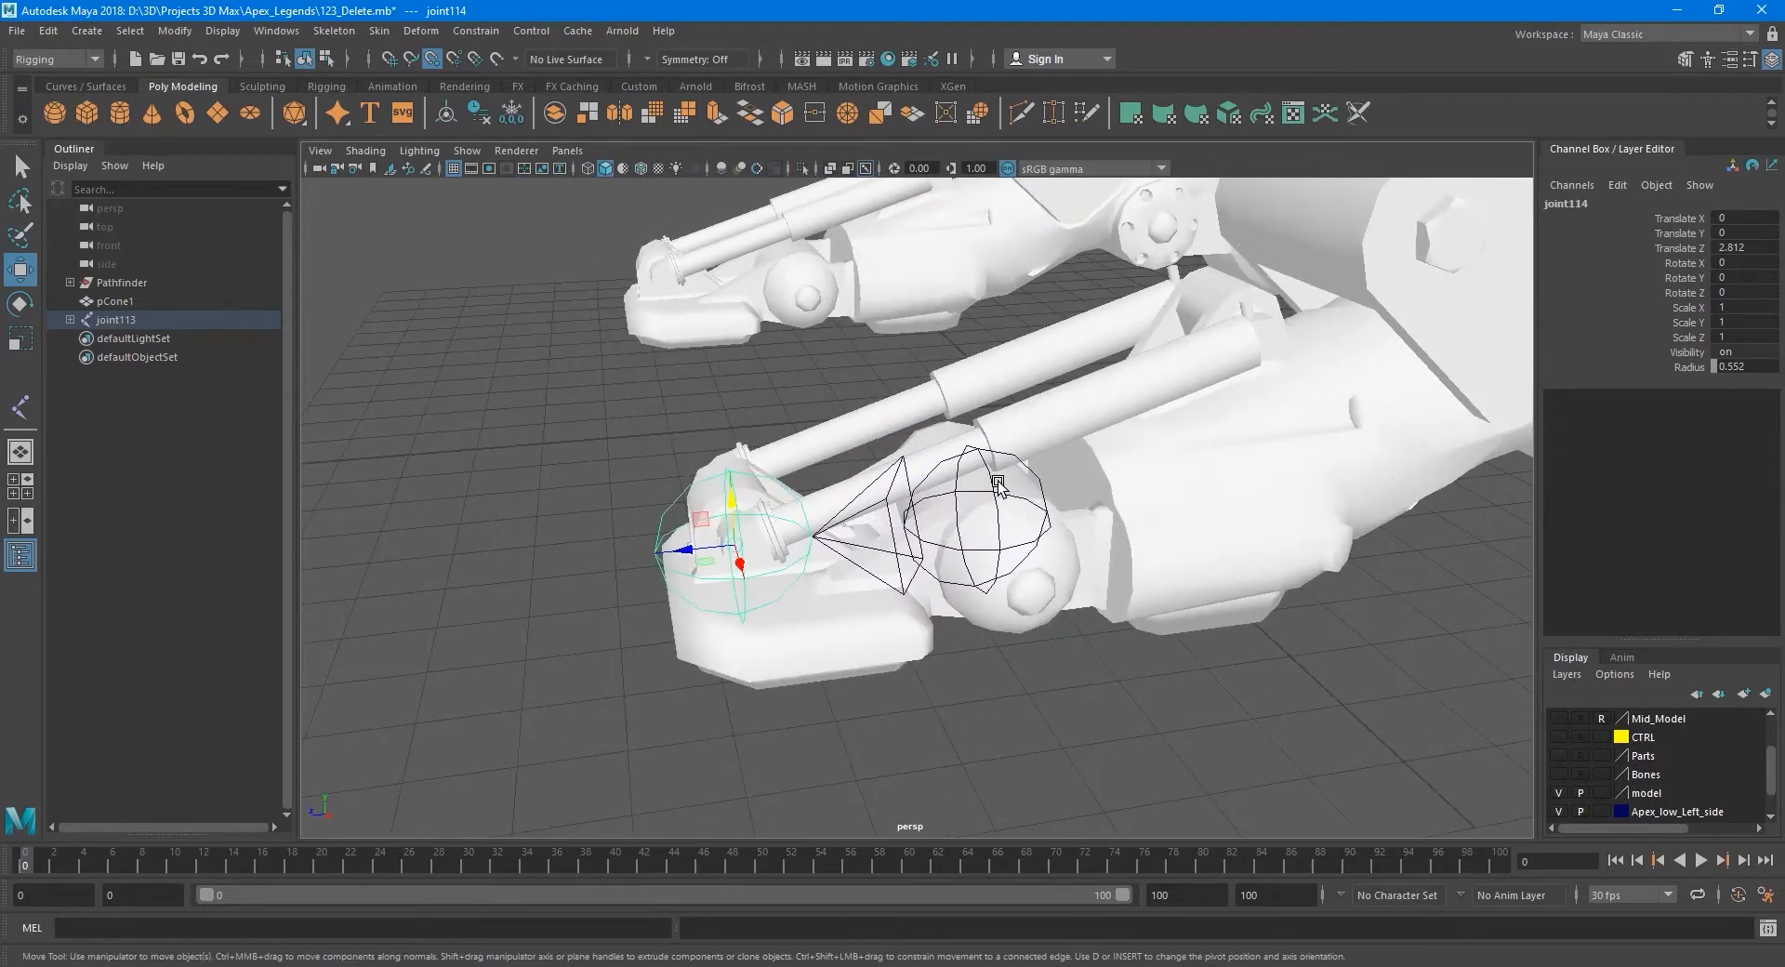
Set the toe end joint's Radius to 0.3.
left_click_drag(819, 548, 854, 535, "alt")
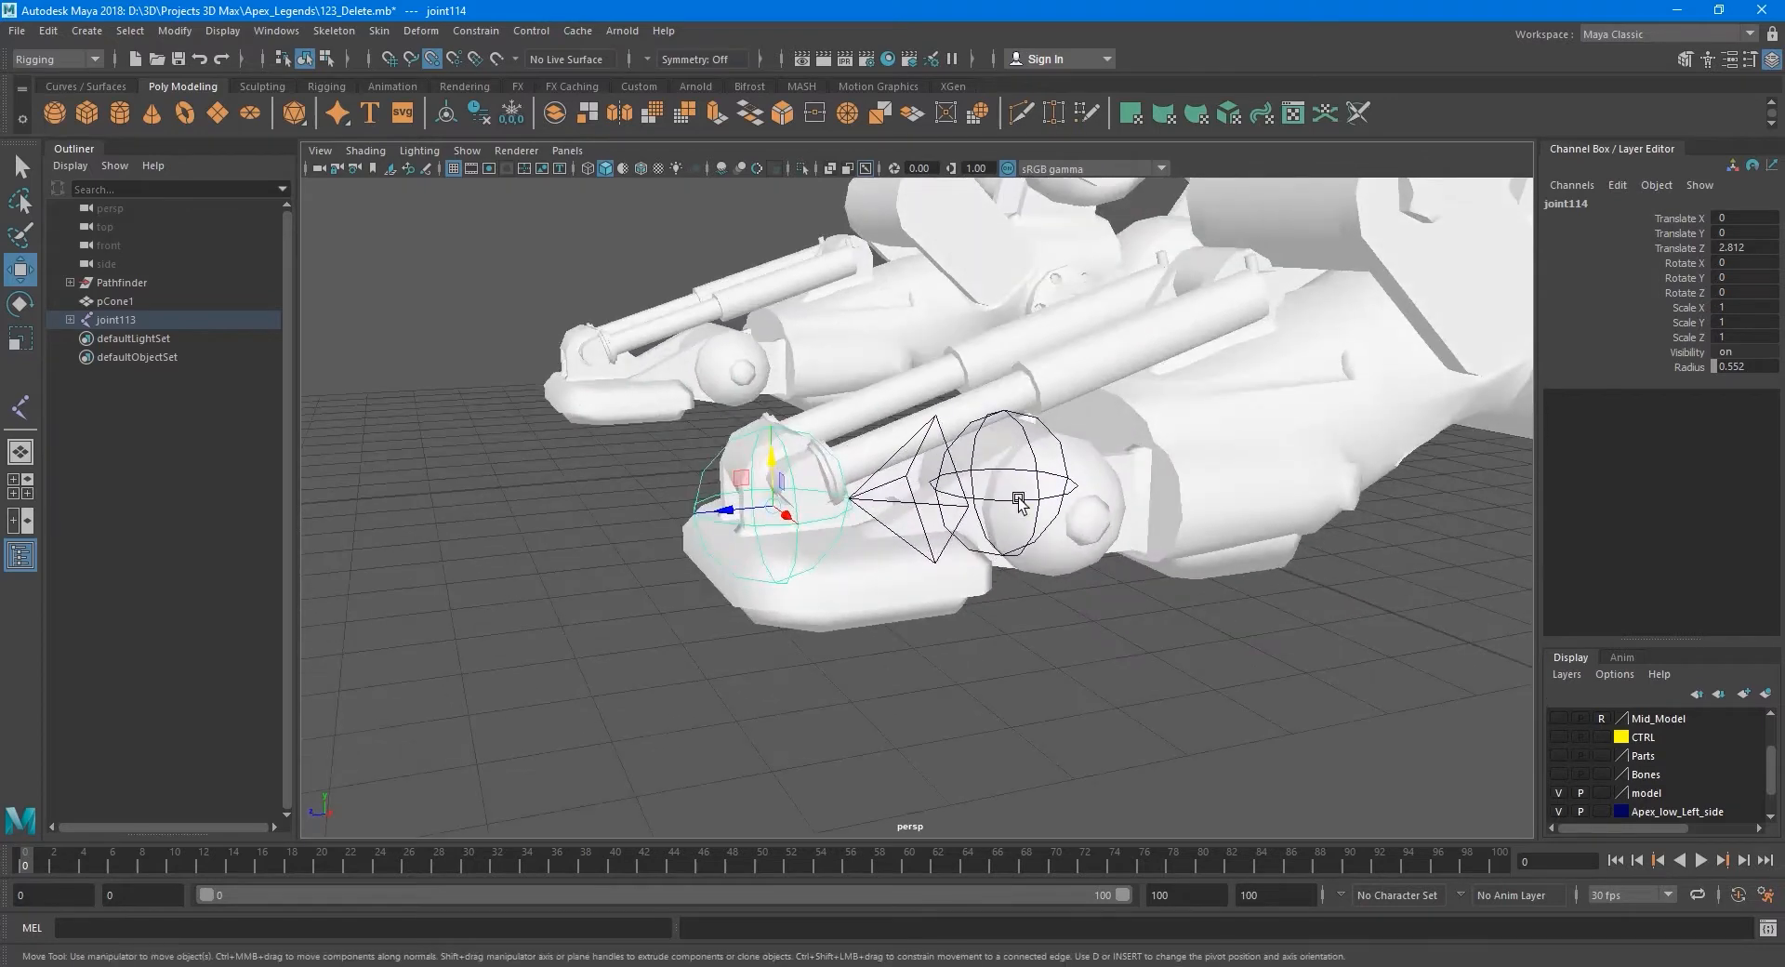
scroll(932, 538, "up", 1)
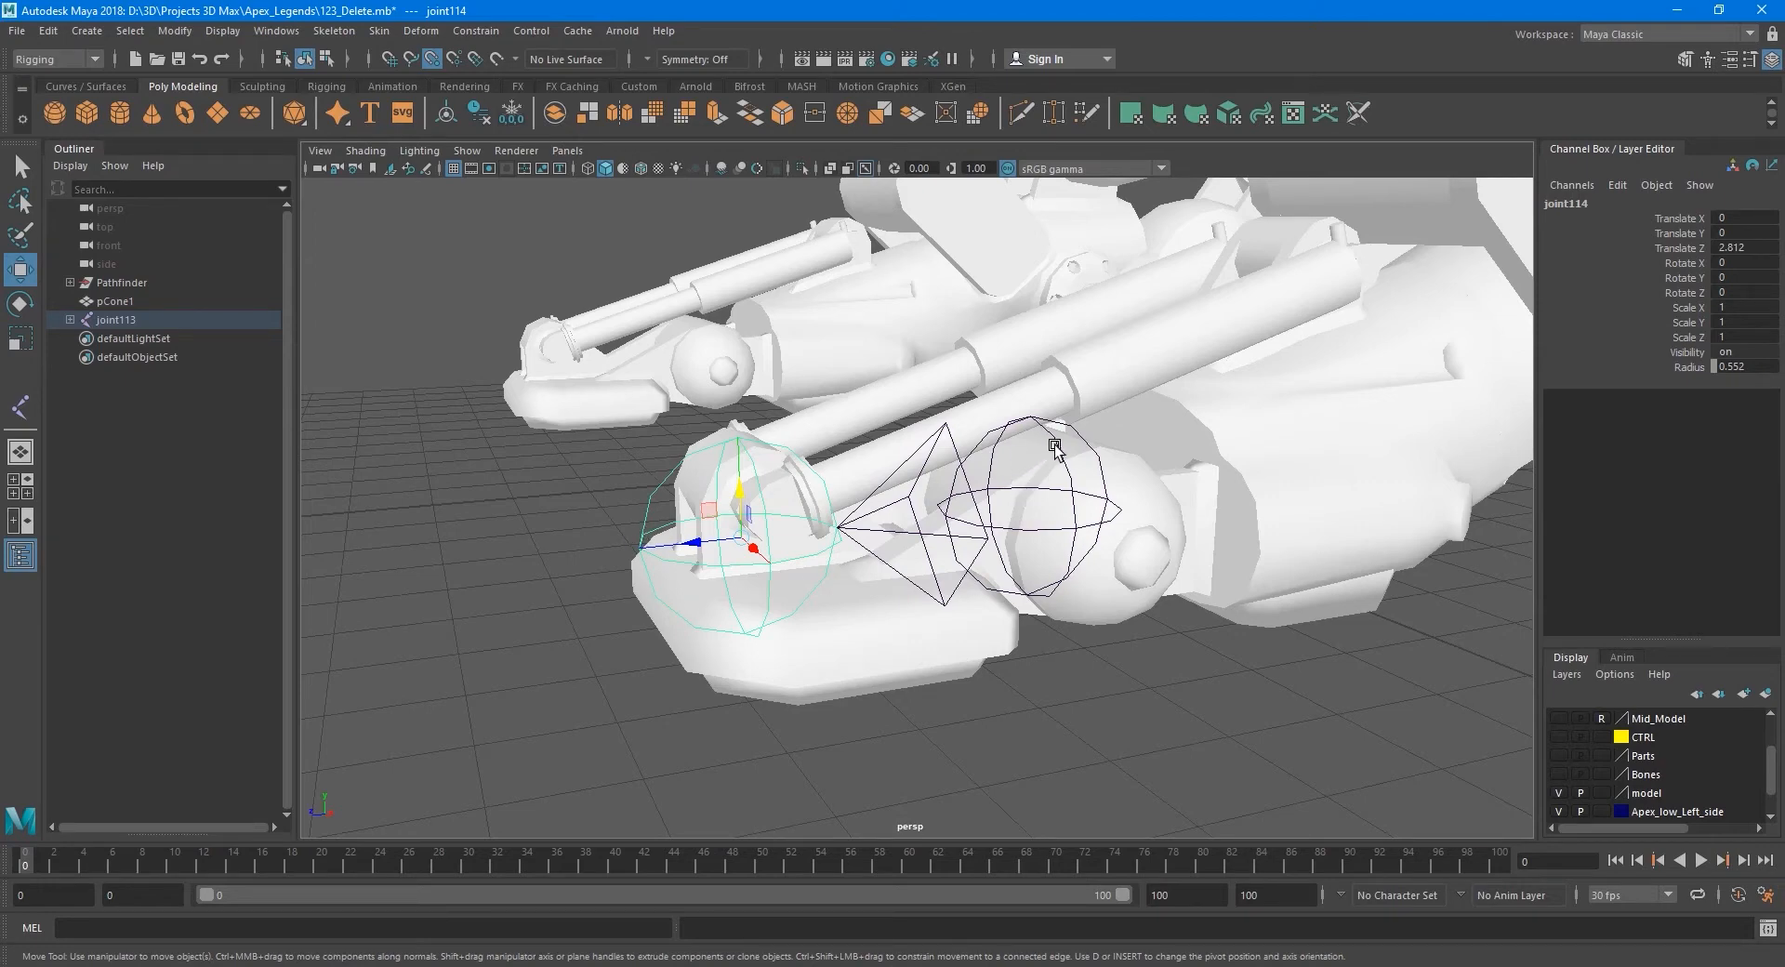
left_click(1768, 368)
key("Return")
key("q")
left_click_drag(893, 578, 781, 539, "alt")
scroll(901, 563, "up", 2)
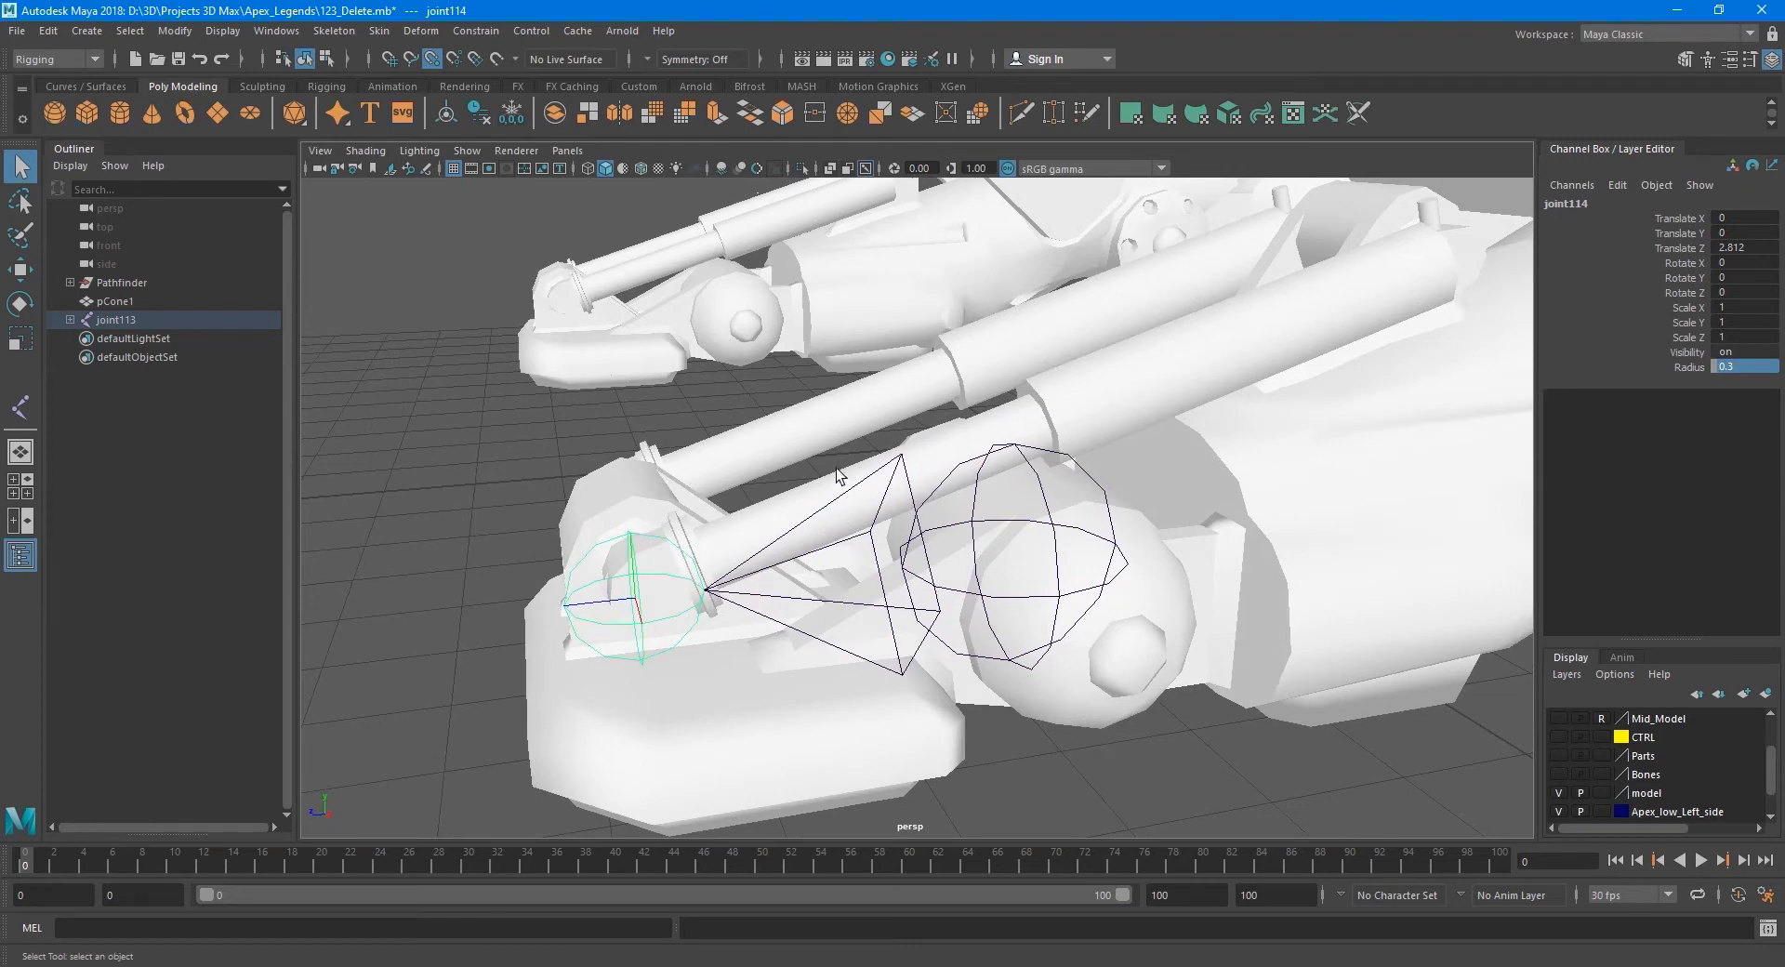
scroll(865, 481, "down", 2)
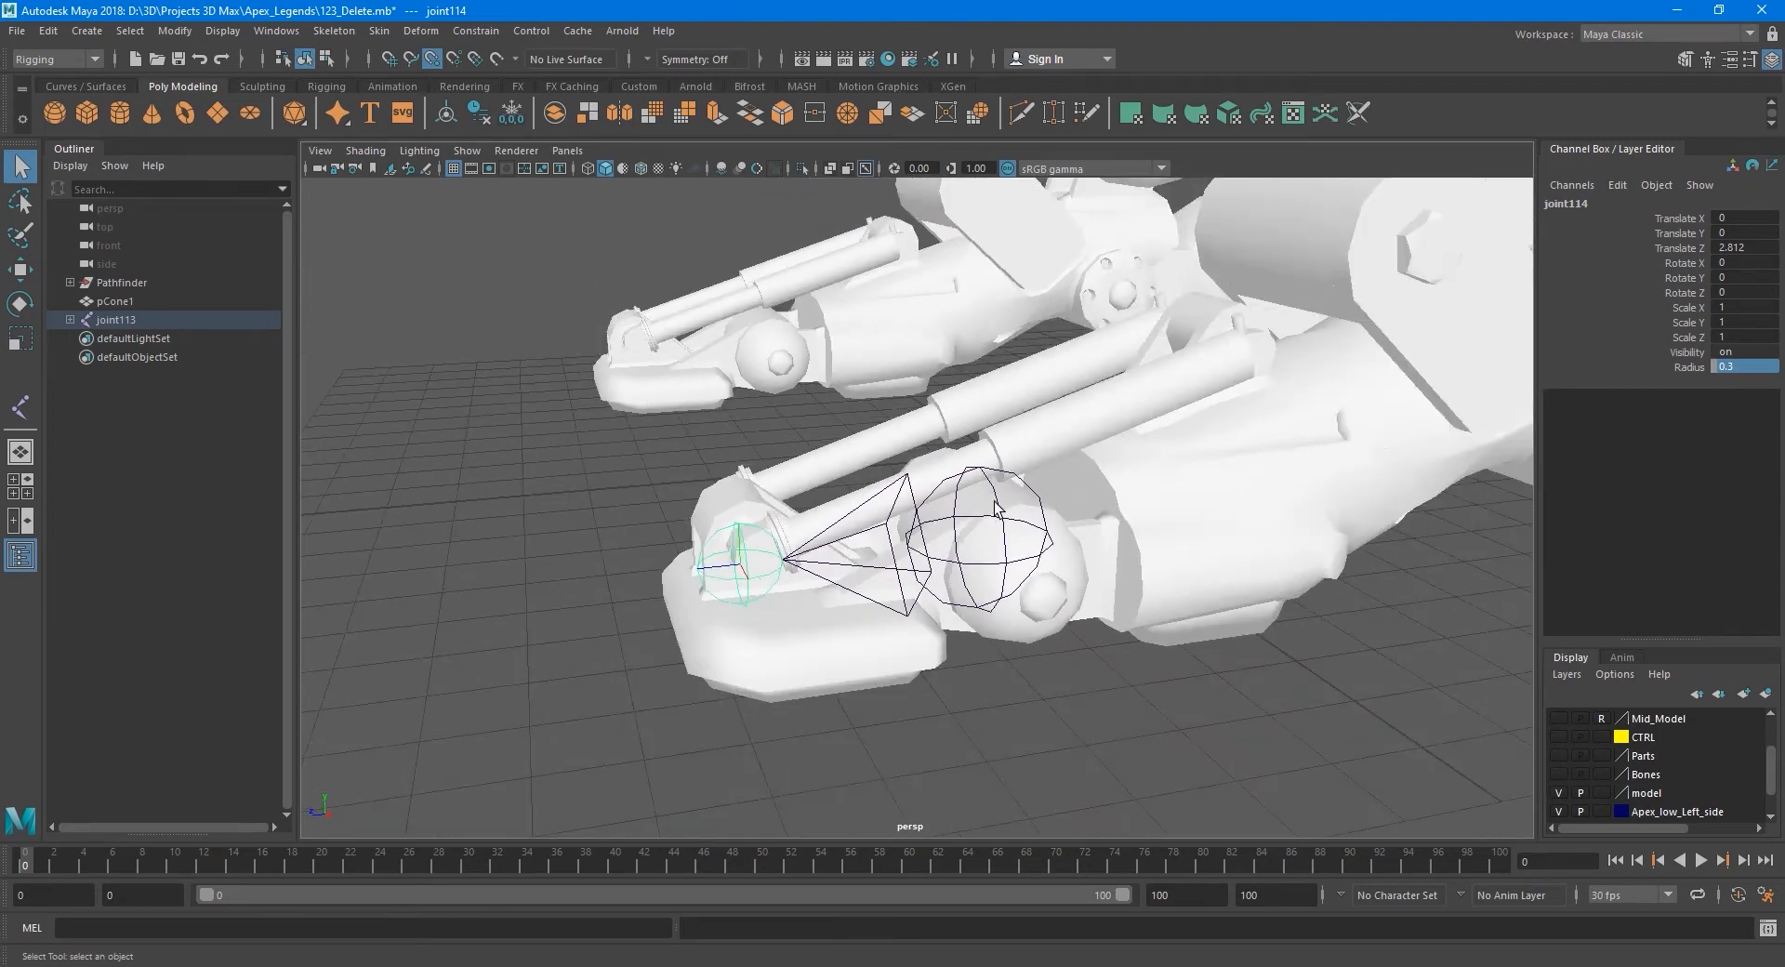
Duplicate the toe's root joint together with its end joint and ready the copy for moving.
left_click(997, 507)
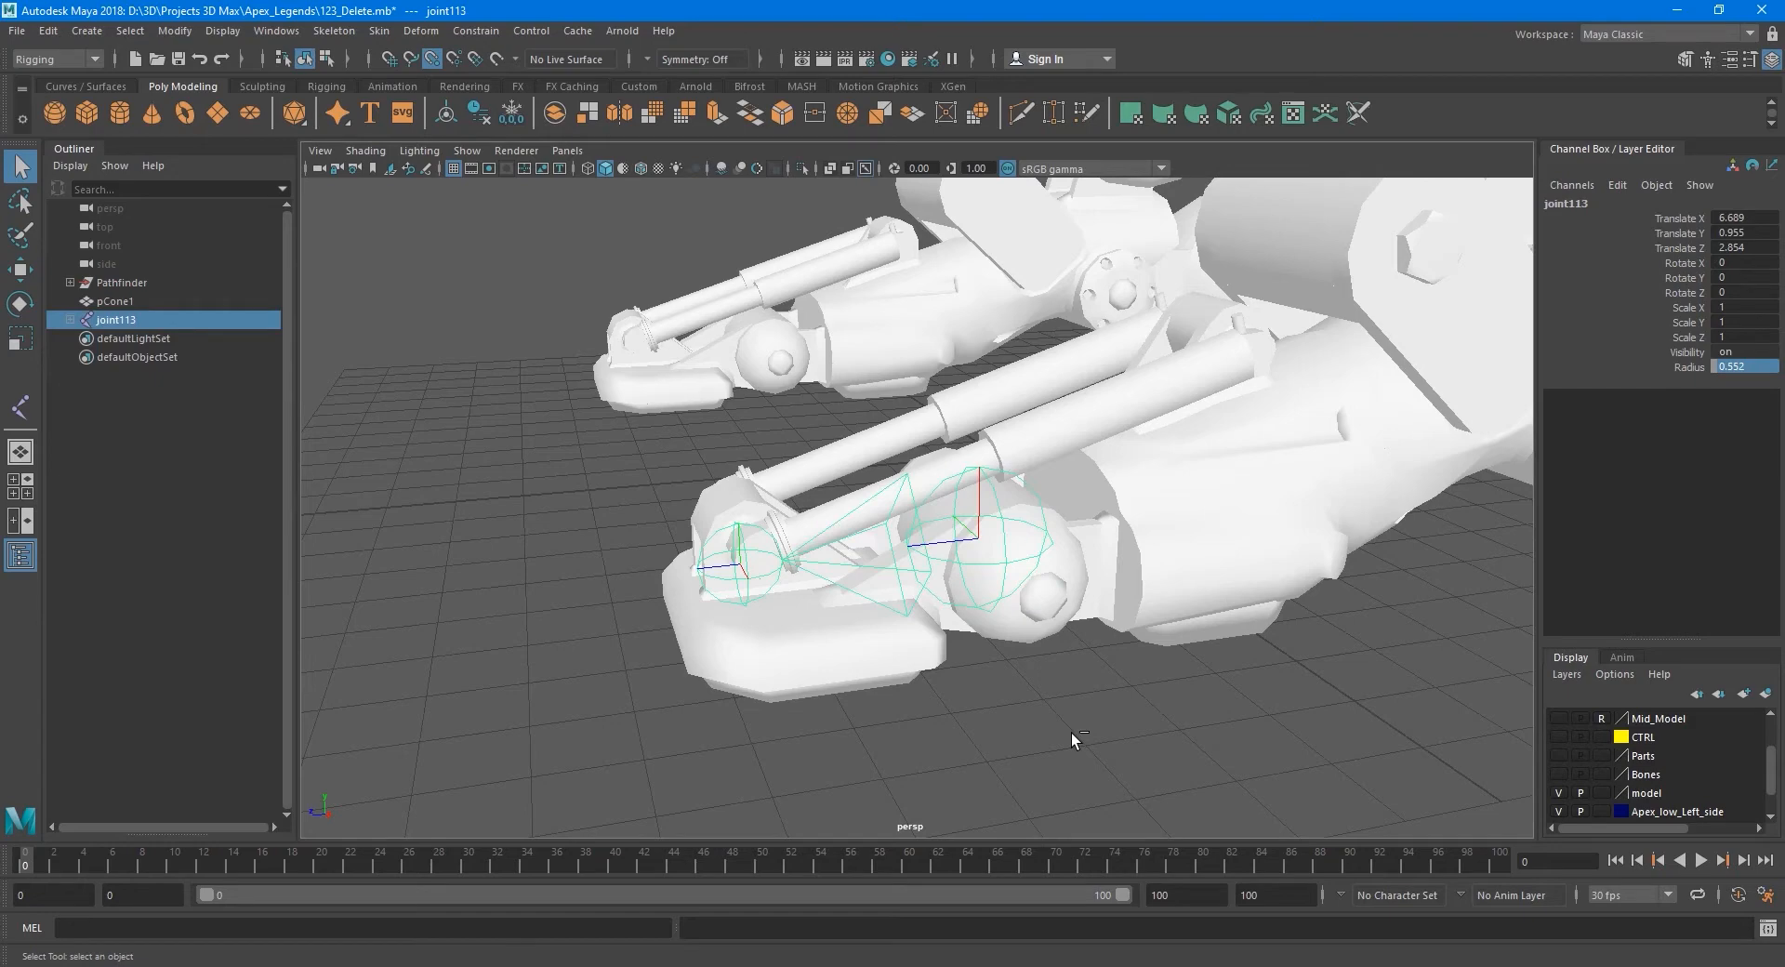
key("ctrl+d")
key("w")
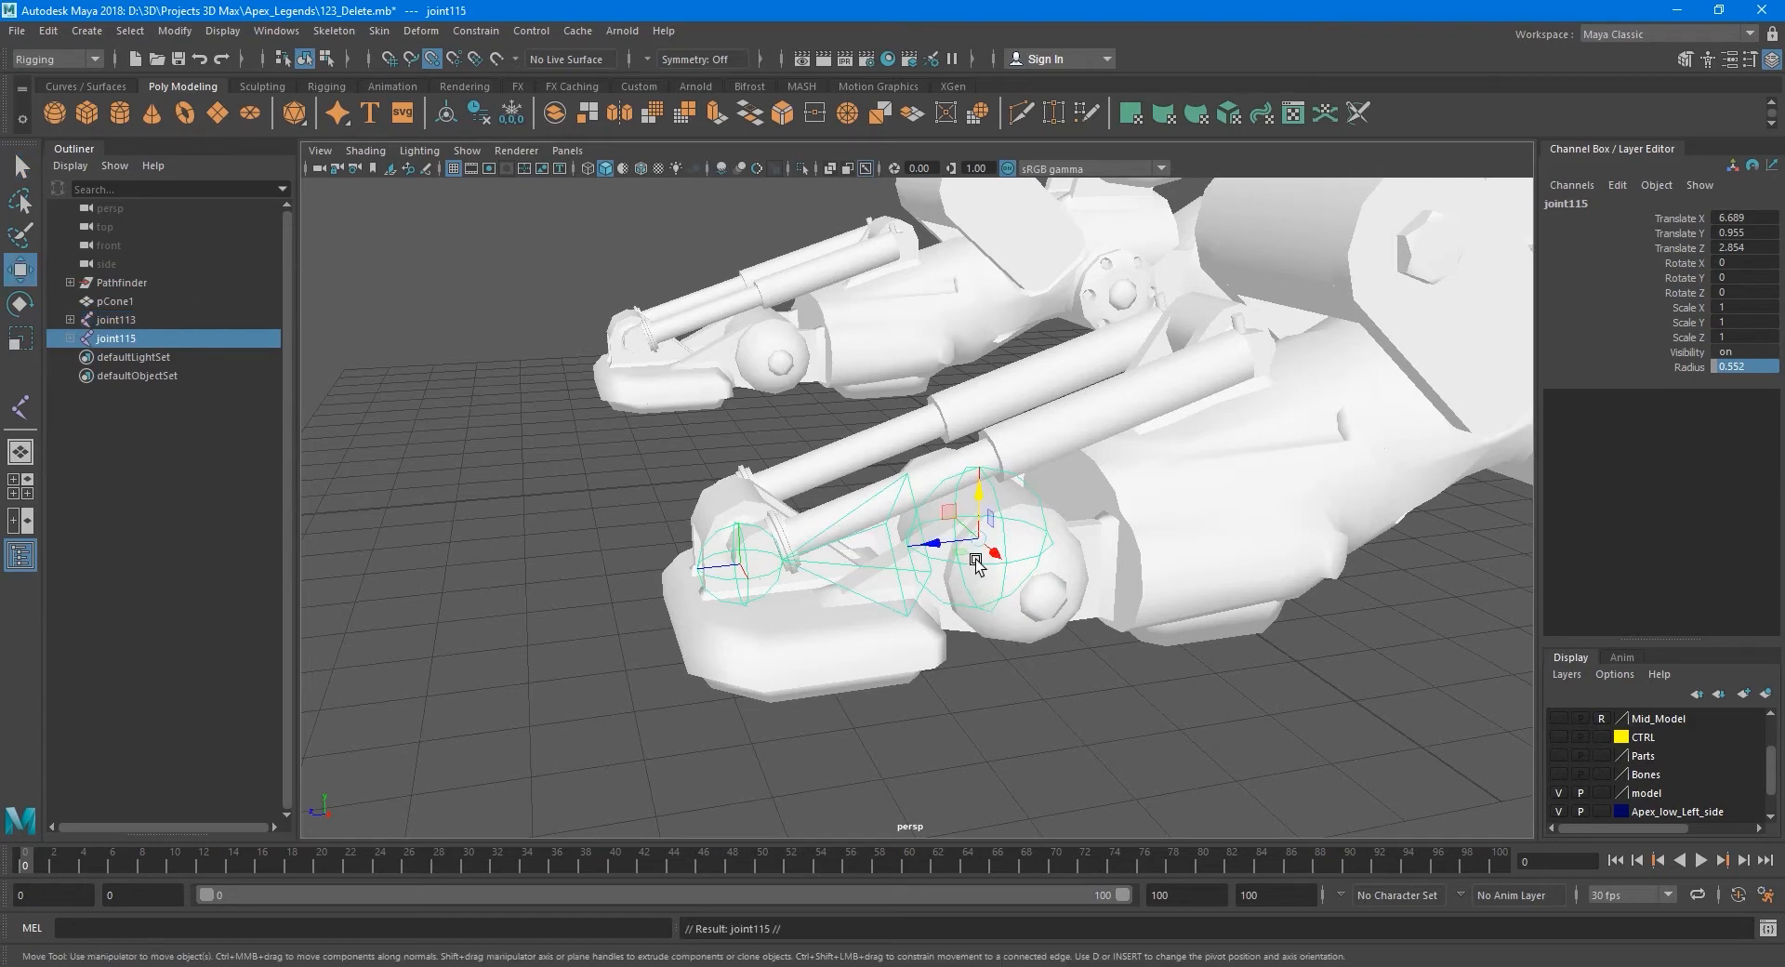
left_click_drag(962, 556, 810, 637, "alt")
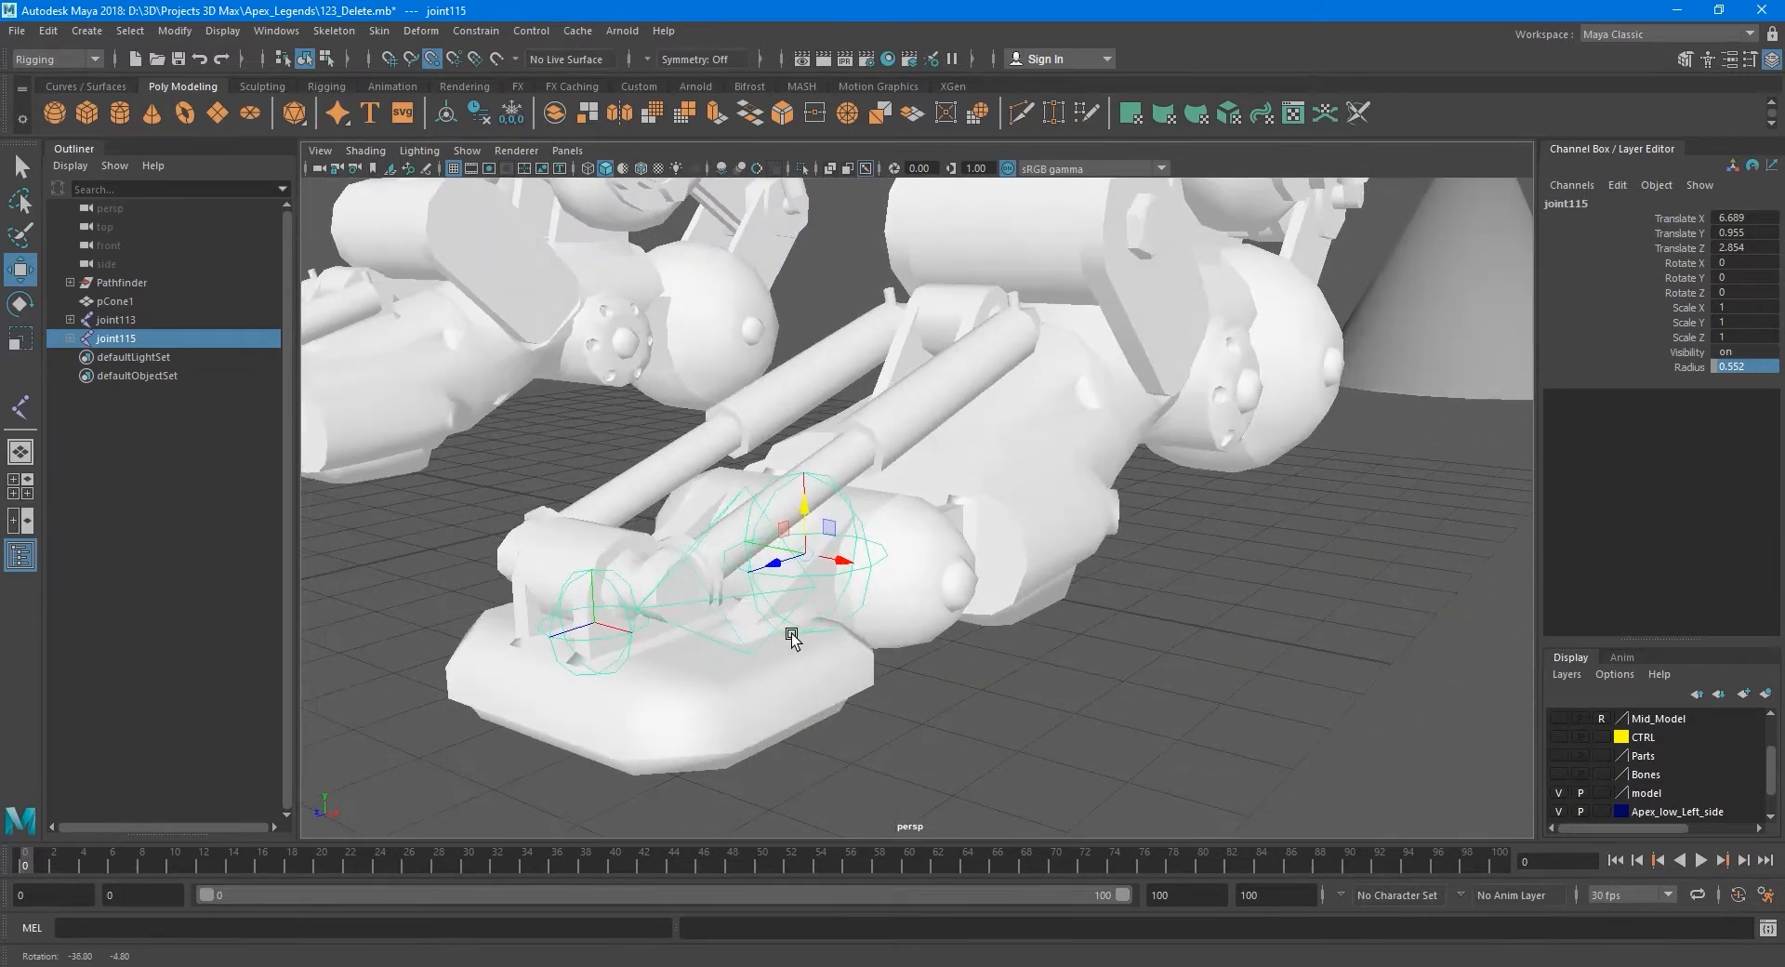
scroll(876, 620, "down", 4)
mouse_move(946, 584)
left_mouse_down("alt")
mouse_move(832, 595)
mouse_move(917, 586)
left_mouse_up("alt")
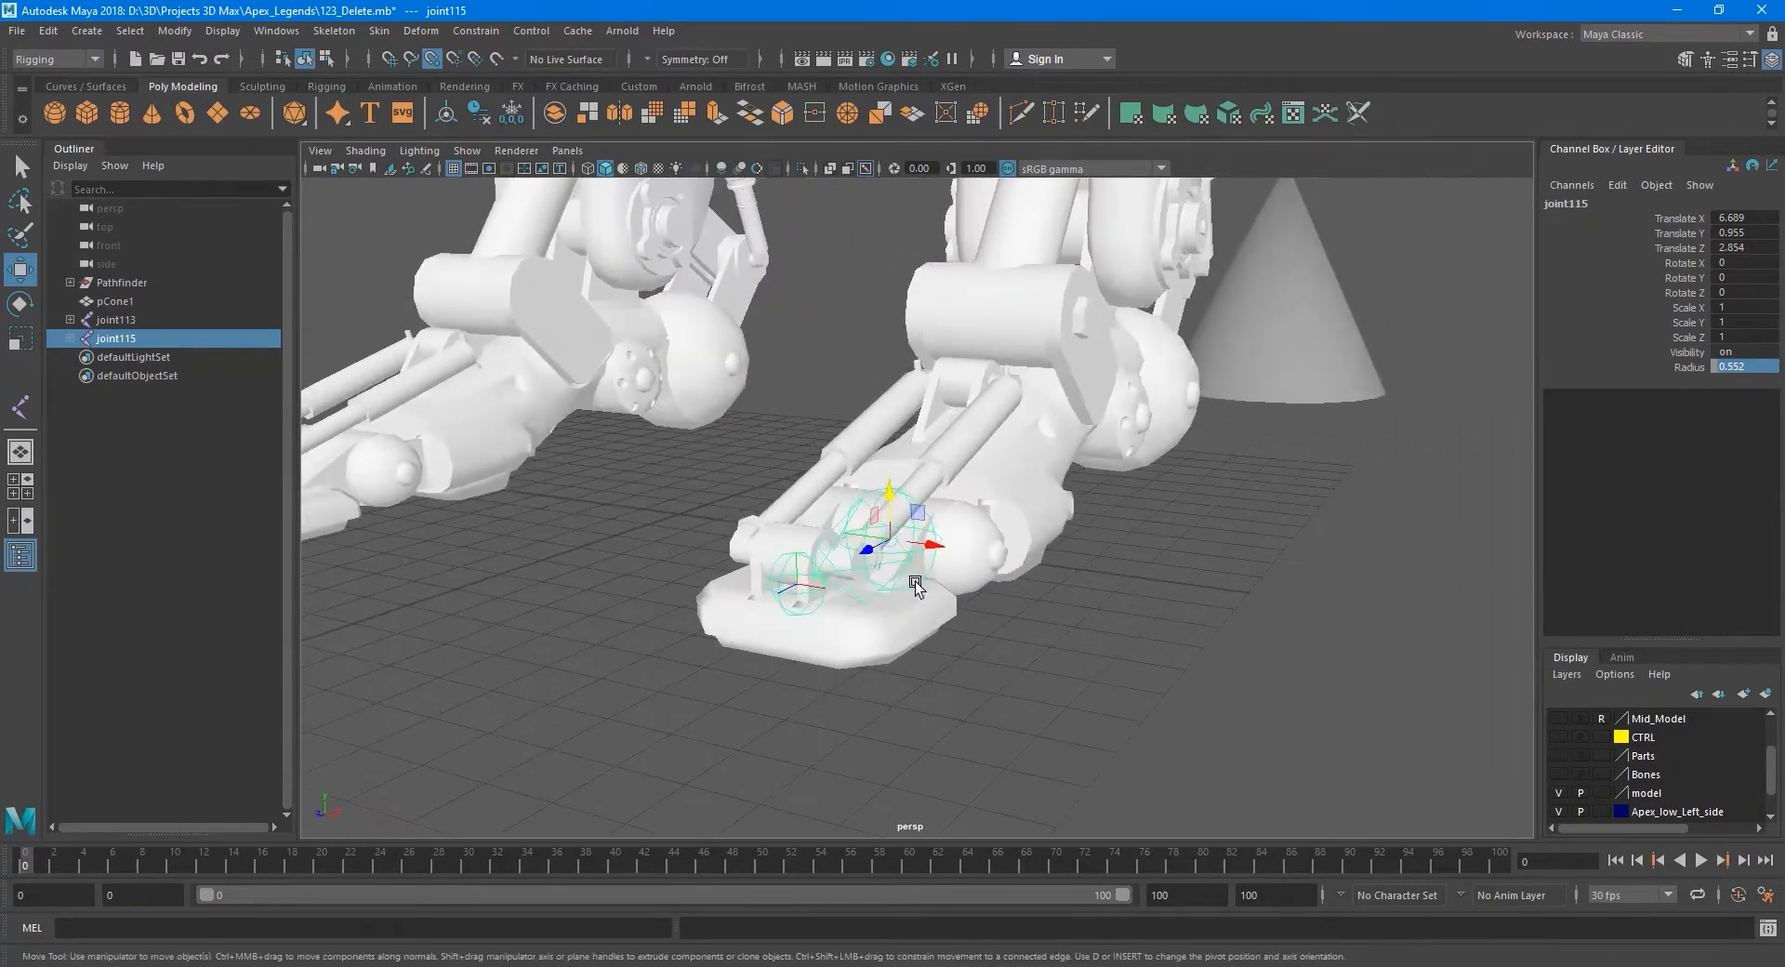
middle_click_drag(974, 549, 995, 607, "alt")
left_click_drag(982, 609, 907, 623, "alt")
middle_click_drag(818, 626, 888, 585, "alt")
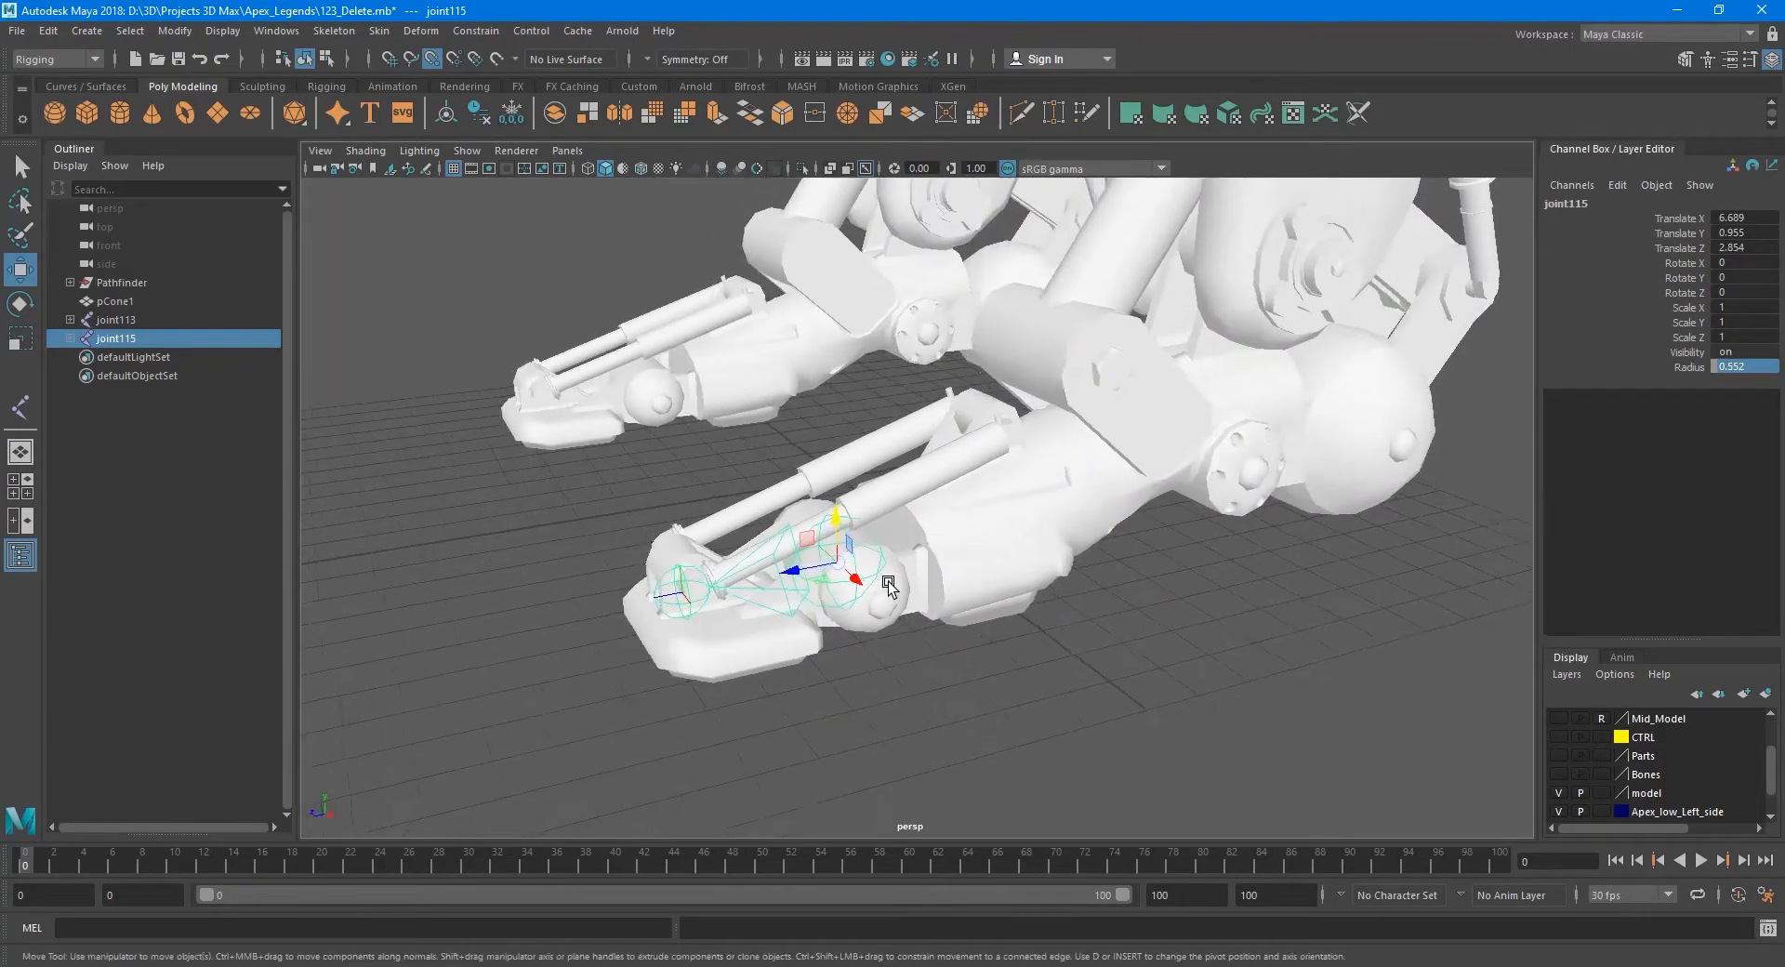
scroll(796, 565, "up", 4)
In the side view, snap the duplicated root joint onto the front piston pivot at Translate Y 1.382 and Translate Z 5.666.
key("space")
key("space")
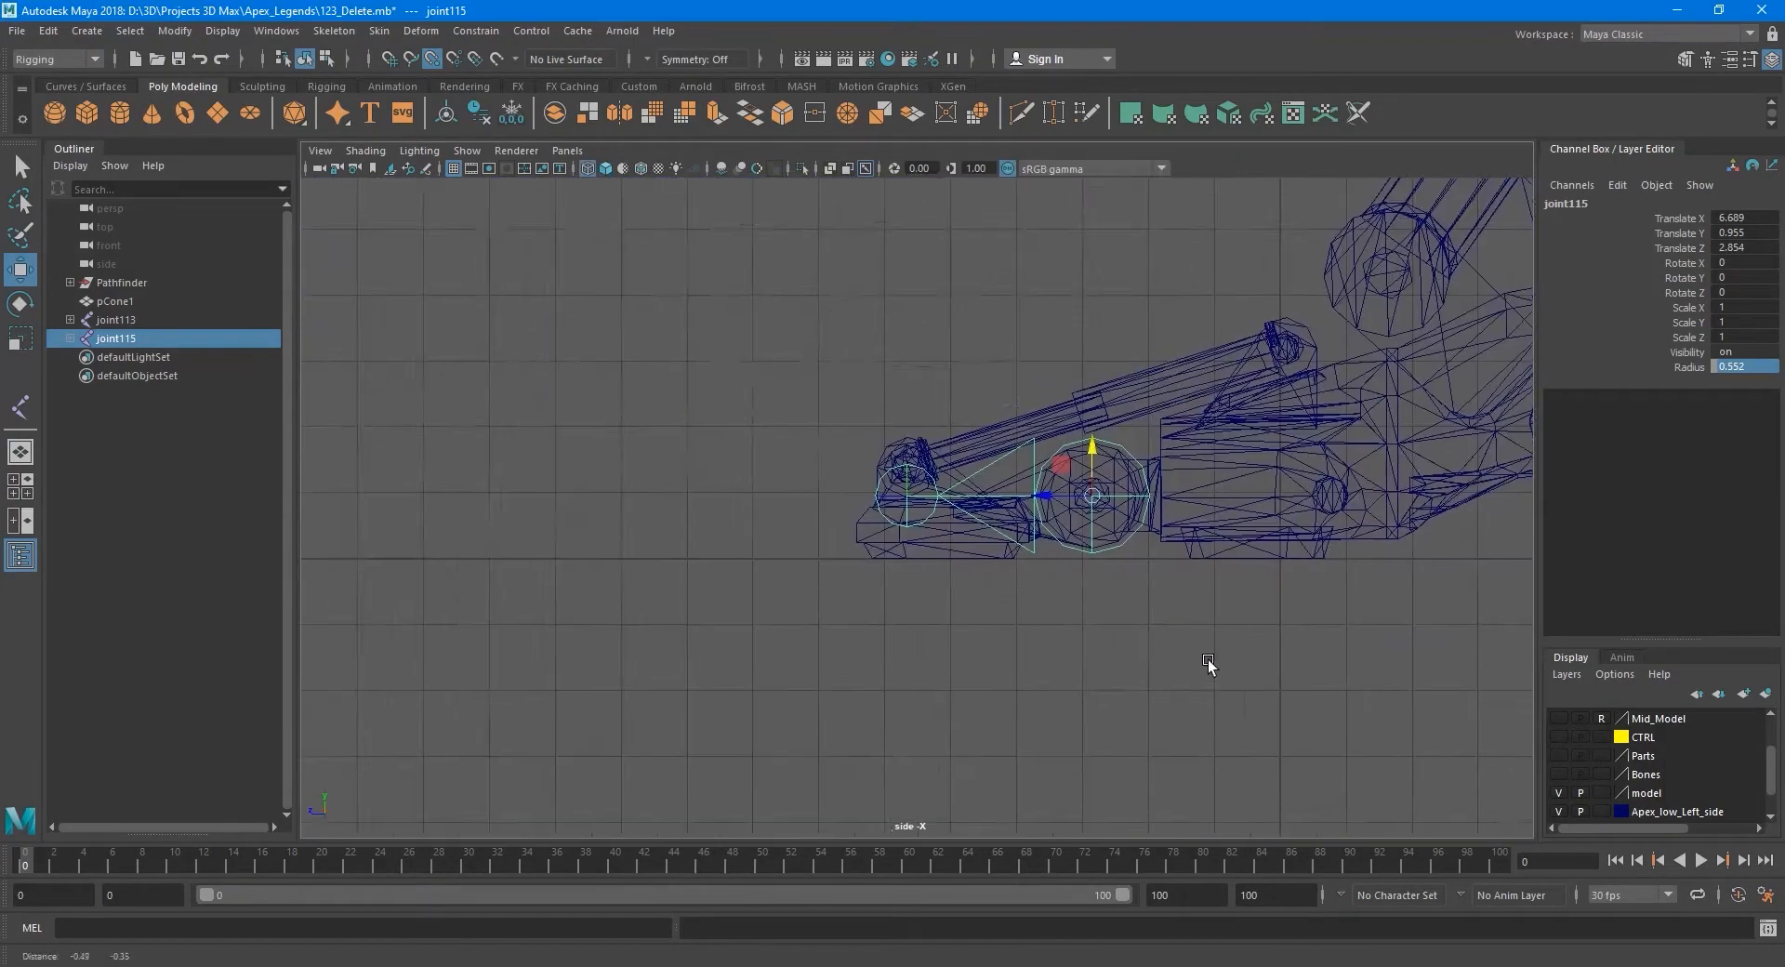
scroll(1077, 503, "up", 5)
middle_click_drag(1077, 503, 926, 547, "alt")
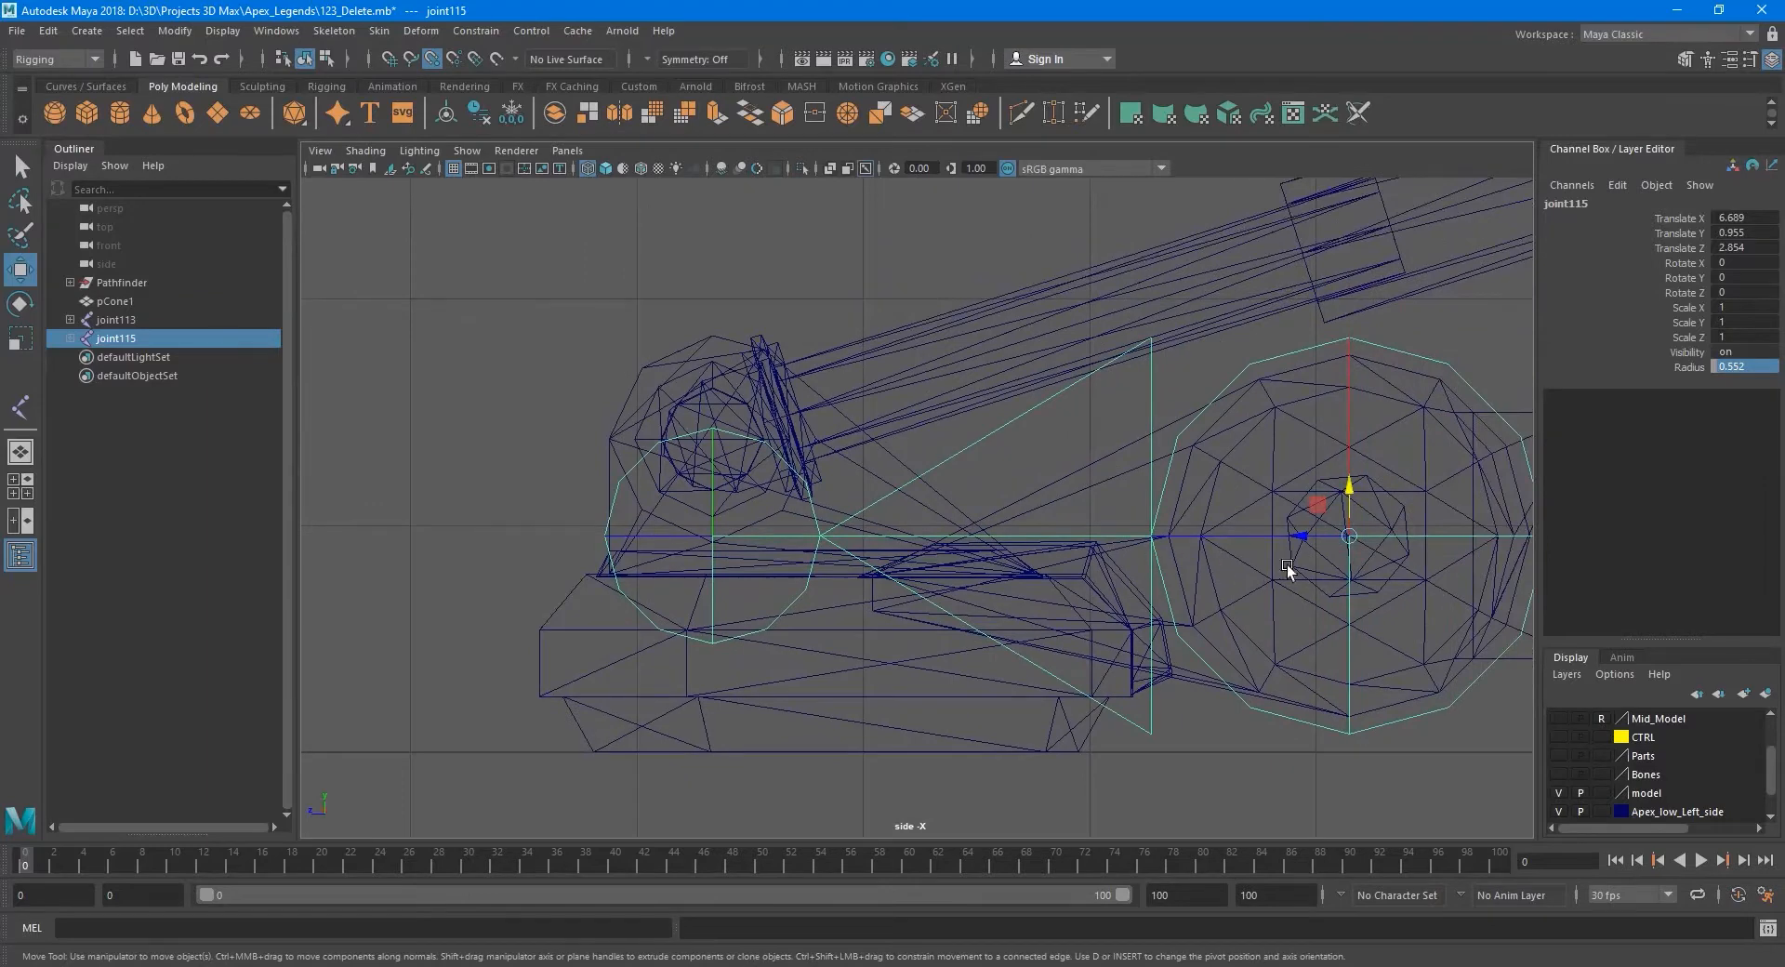
left_click_drag(1308, 528, 721, 361)
scroll(682, 544, "up", 7)
middle_click_drag(625, 492, 951, 551, "alt")
left_click_drag(963, 578, 817, 439)
middle_click_drag(954, 443, 837, 533, "alt")
scroll(947, 513, "down", 15)
scroll(767, 541, "up", 1)
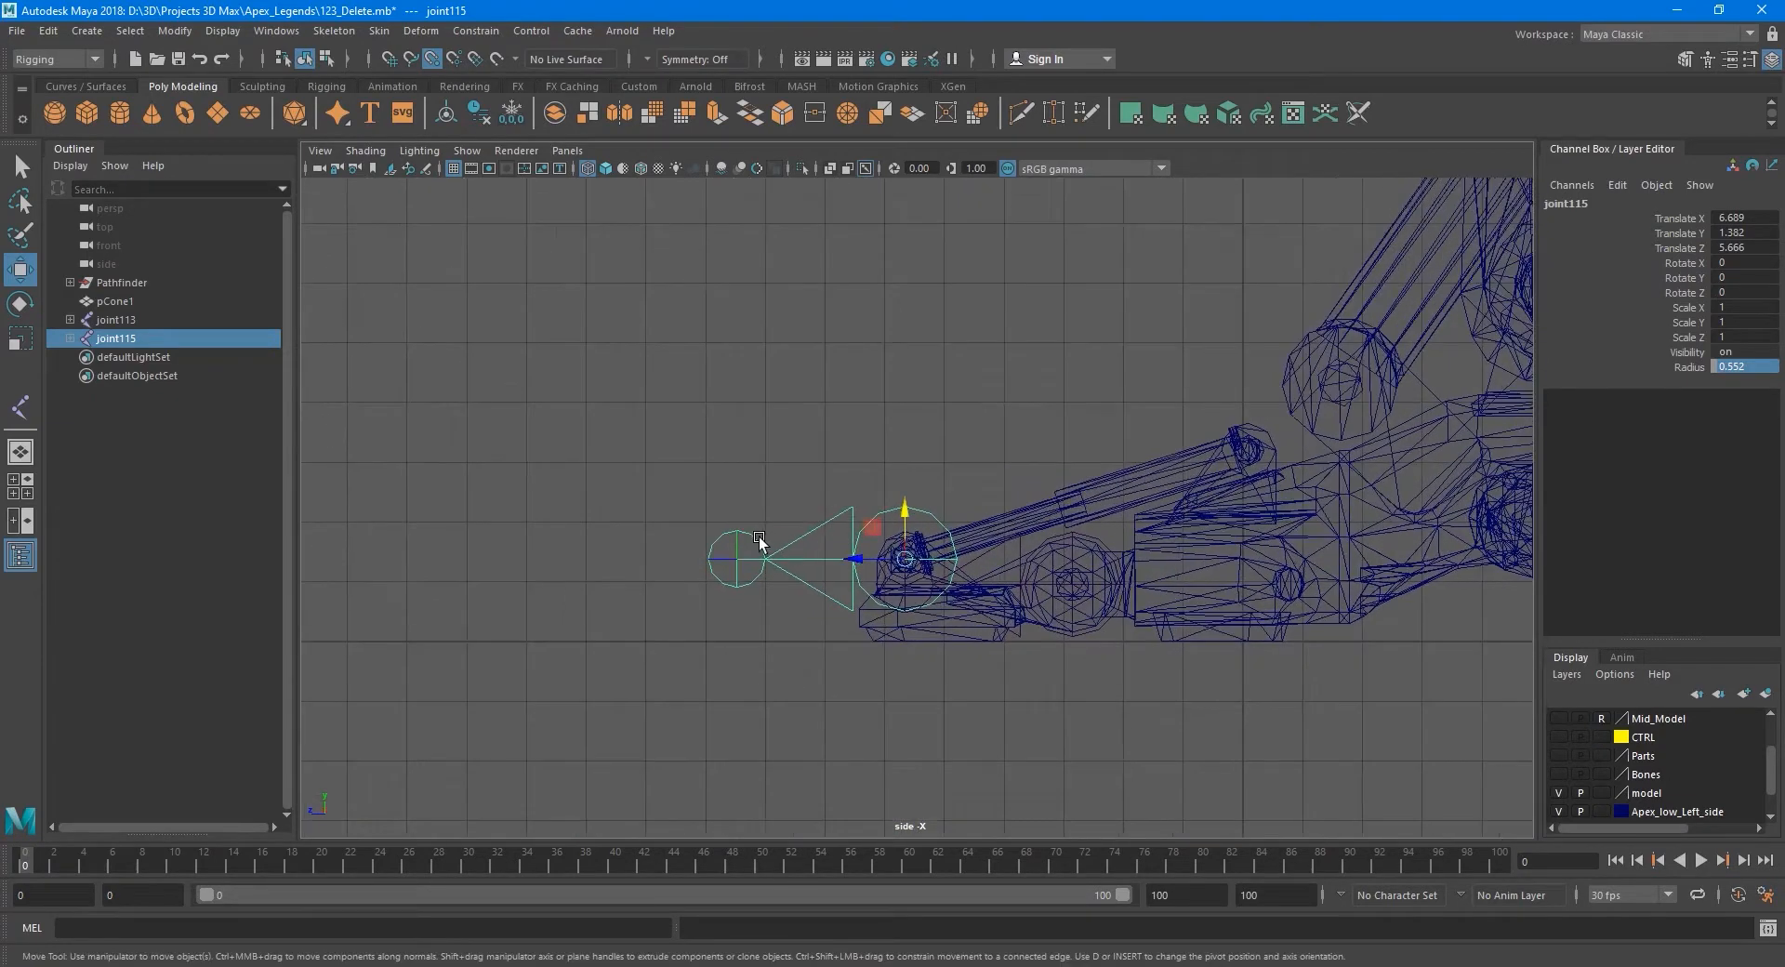
Move the duplicated chain's end joint back along Z to Translate Z -2.992, in line with the piston cylinder's front edge.
left_click(759, 537)
scroll(759, 537, "up", 8)
middle_click_drag(772, 512, 840, 465, "alt")
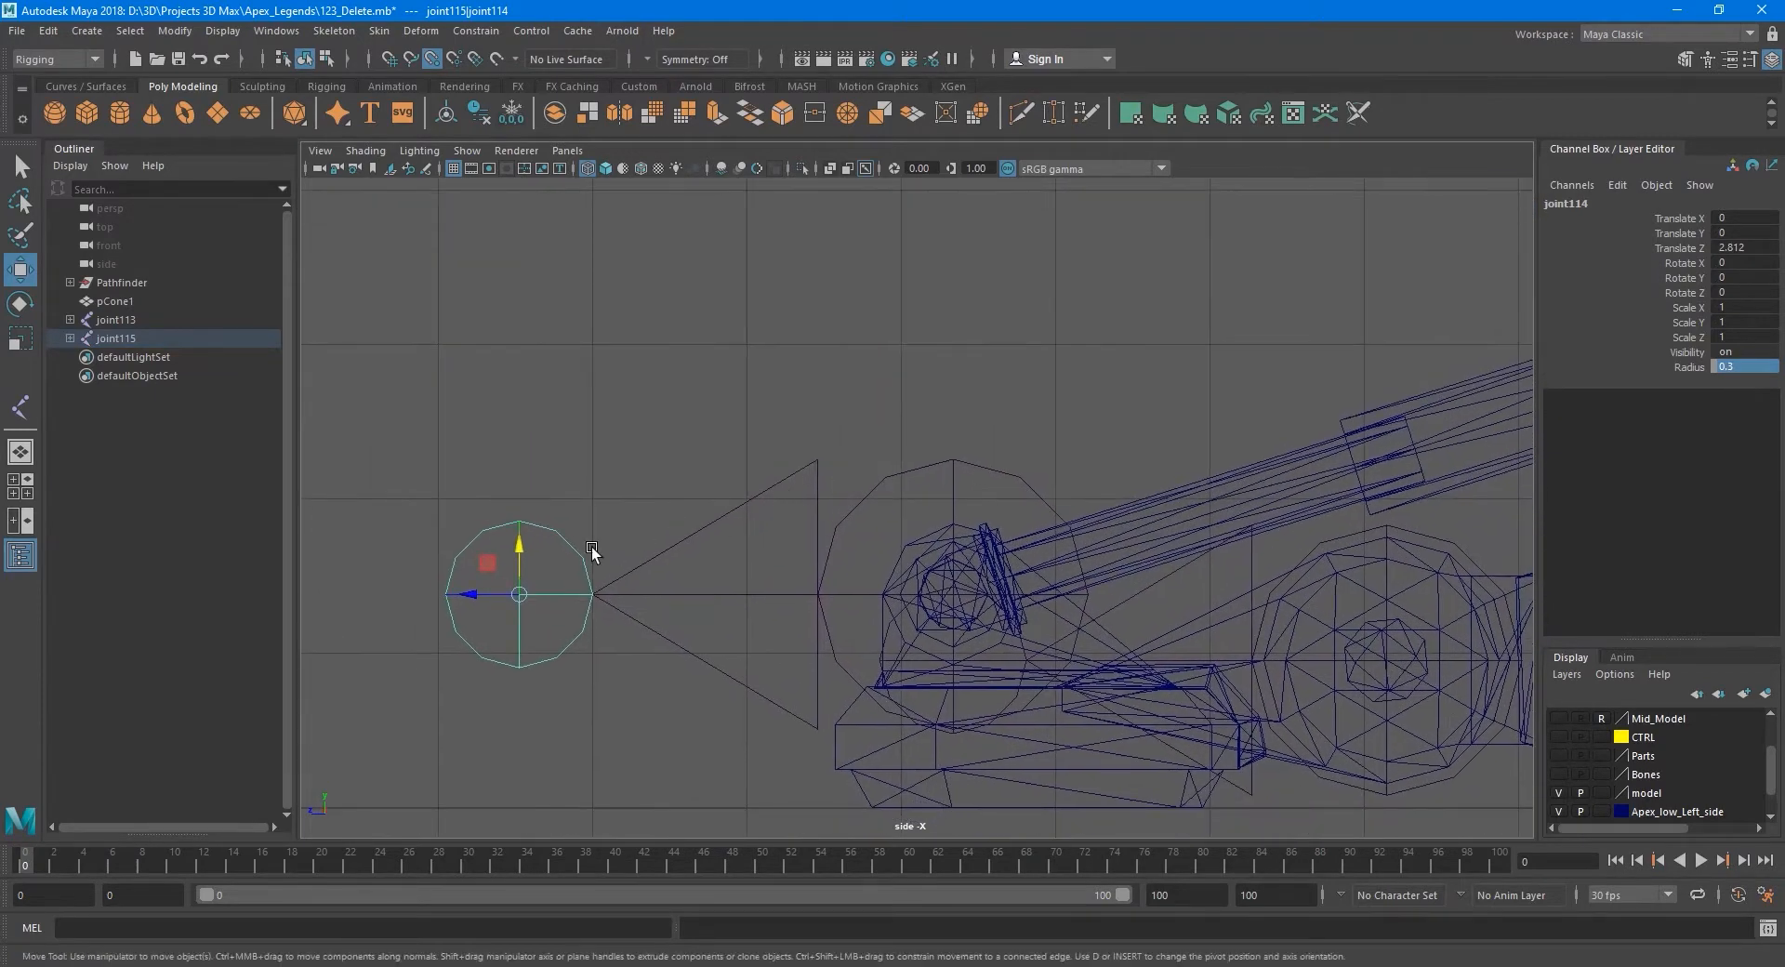
left_click_drag(490, 566, 1411, 456)
key("ctrl+z")
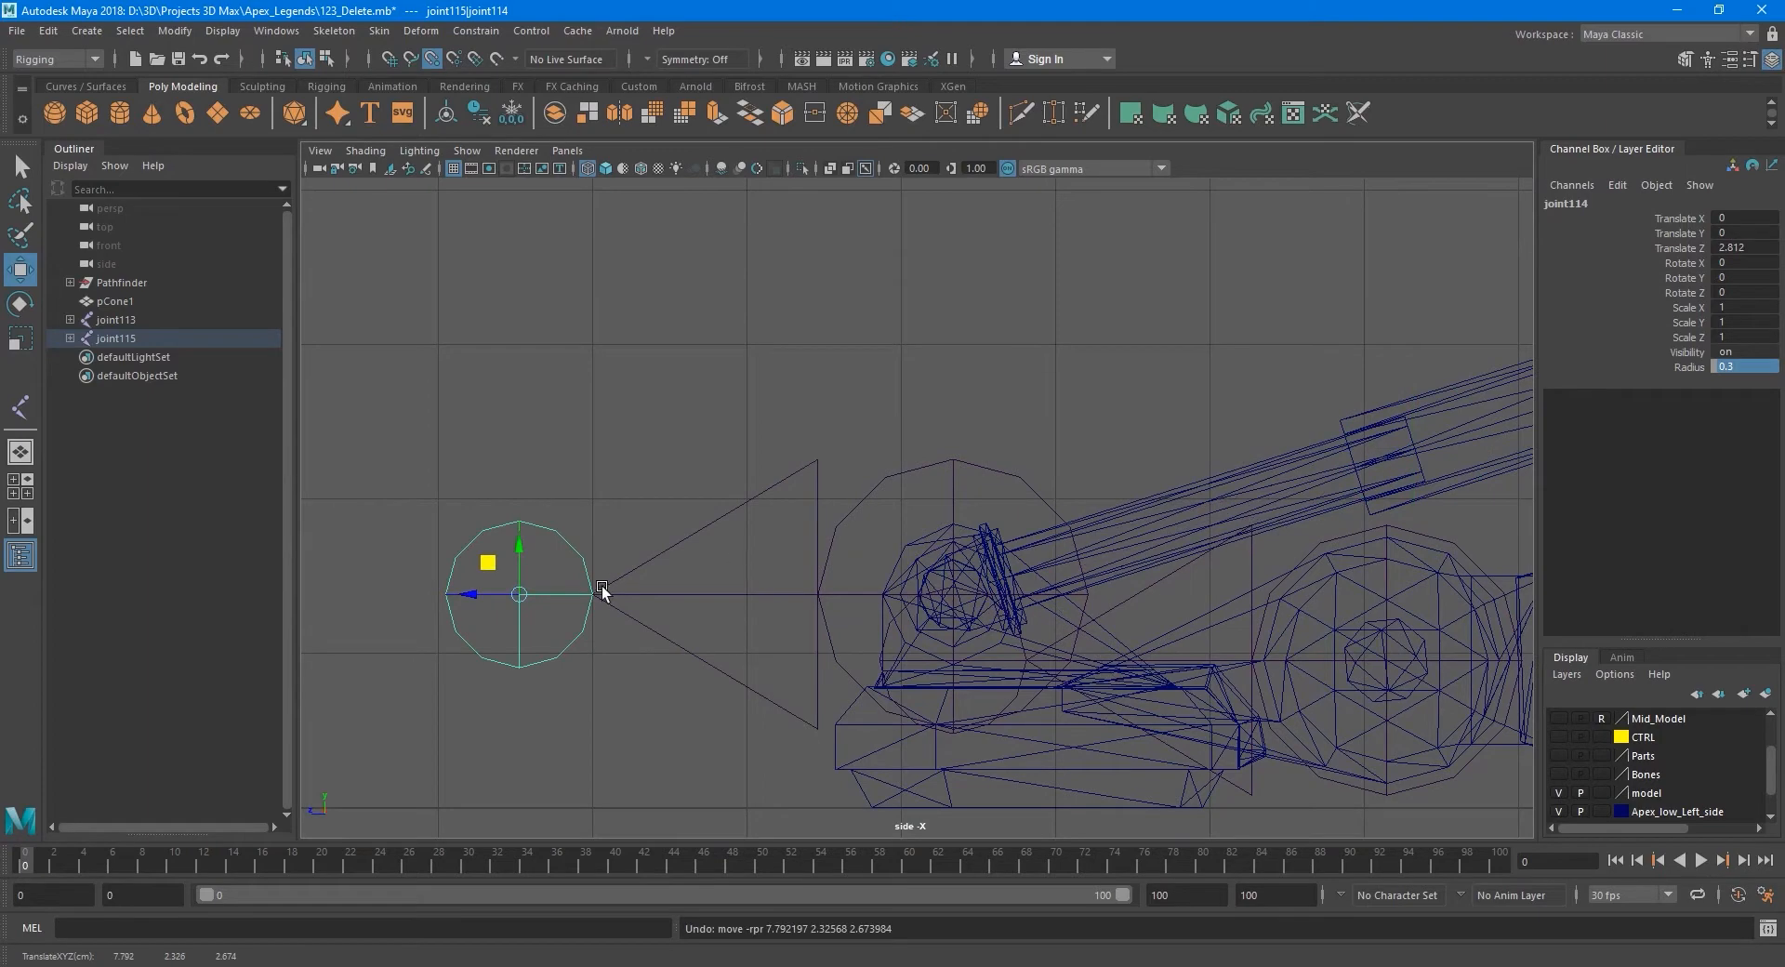
left_click_drag(476, 593, 1415, 594)
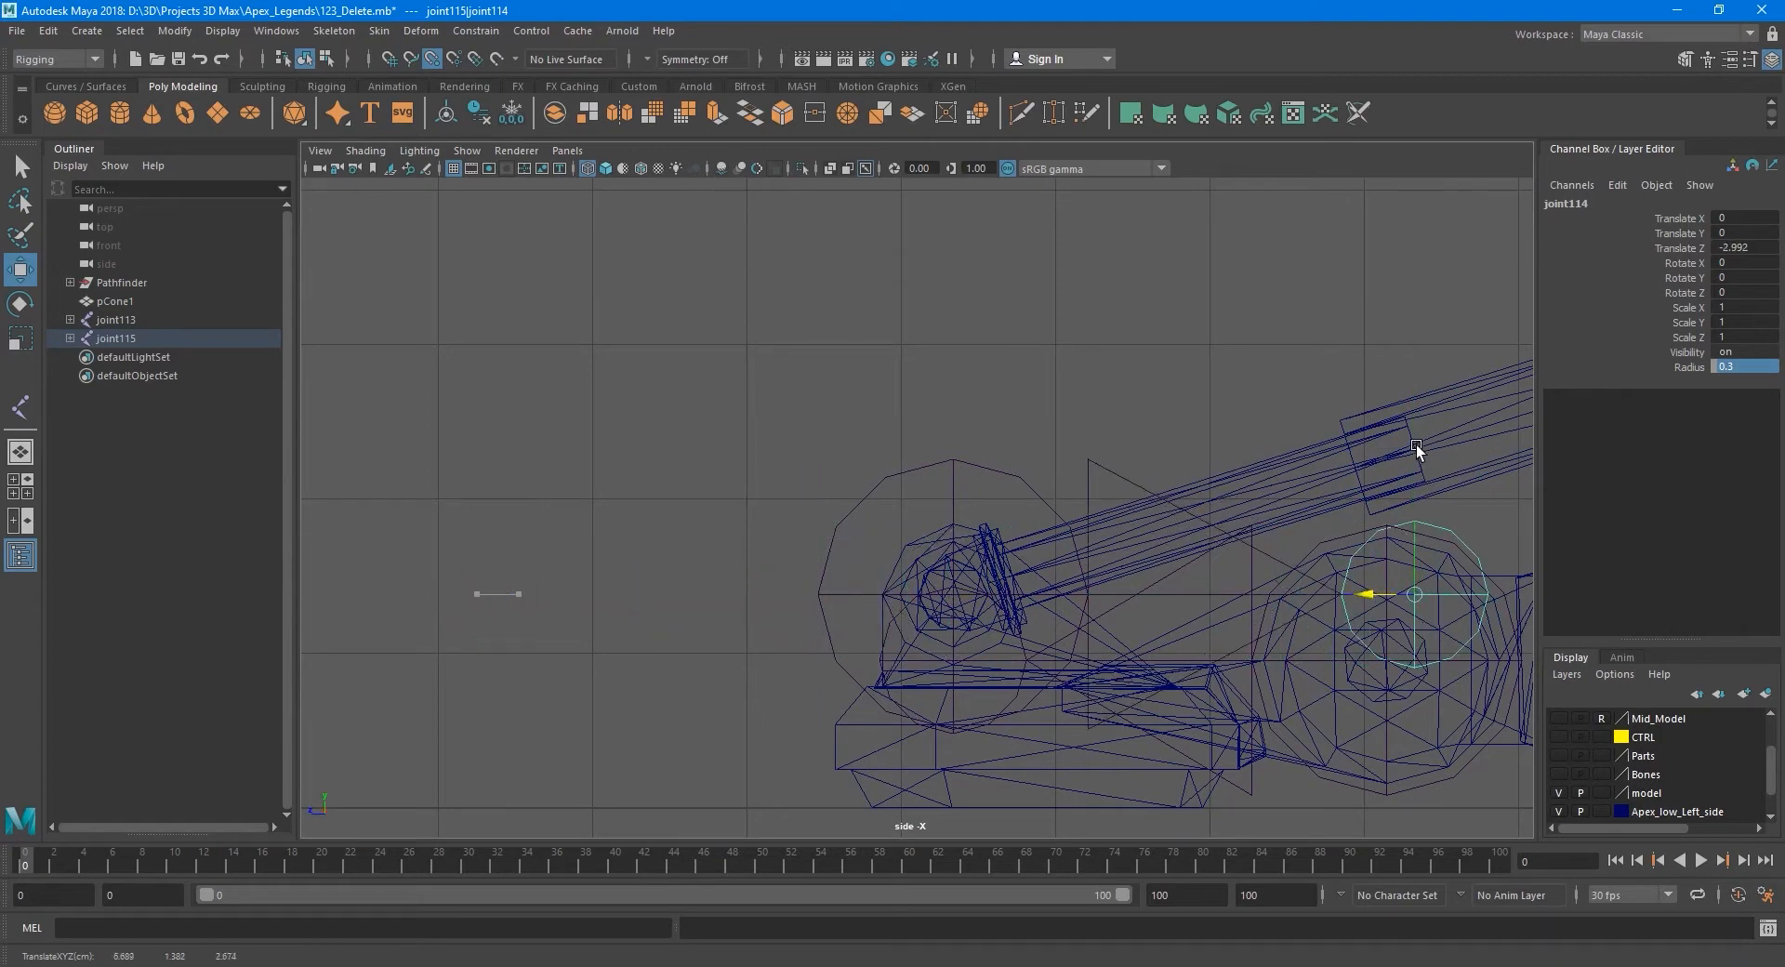
middle_click_drag(1416, 594, 1033, 558, "alt")
scroll(1088, 475, "up", 3)
middle_click_drag(1088, 455, 906, 482, "alt")
scroll(935, 498, "up", 1)
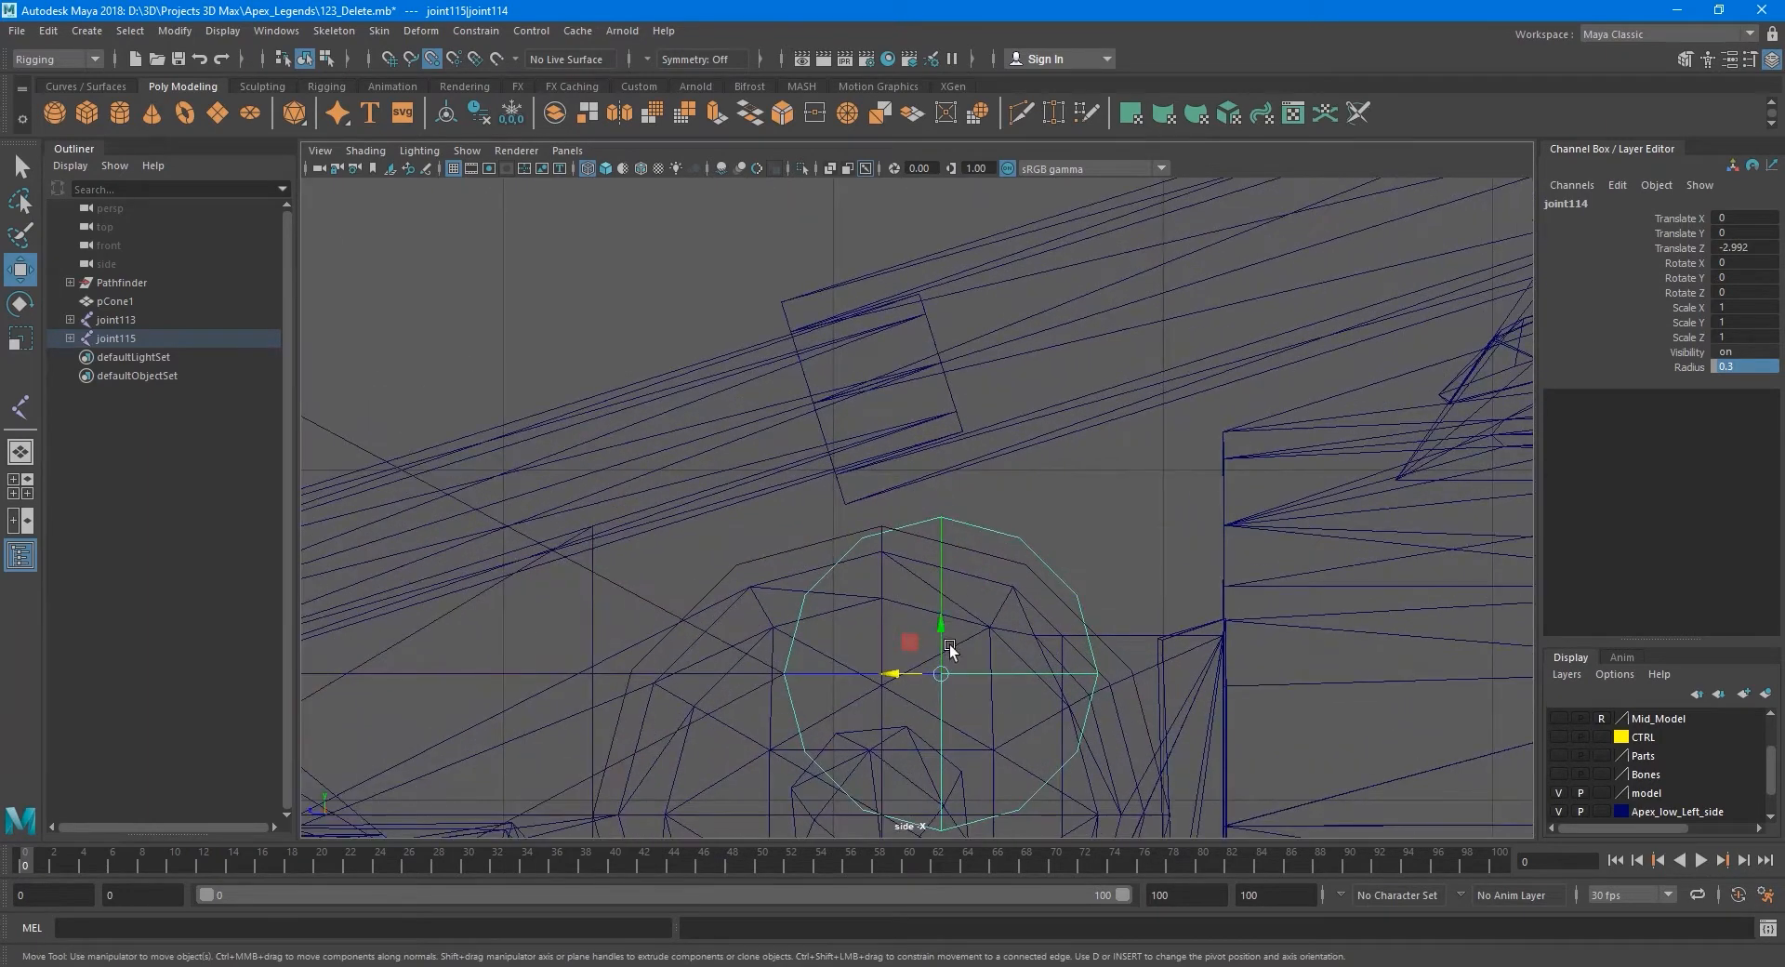
Raise the duplicated chain's end joint to Translate X 0.943, snapping it to the centre of the piston cylinder's opening.
left_click_drag(950, 632, 939, 370)
middle_click_drag(943, 447, 923, 508, "alt")
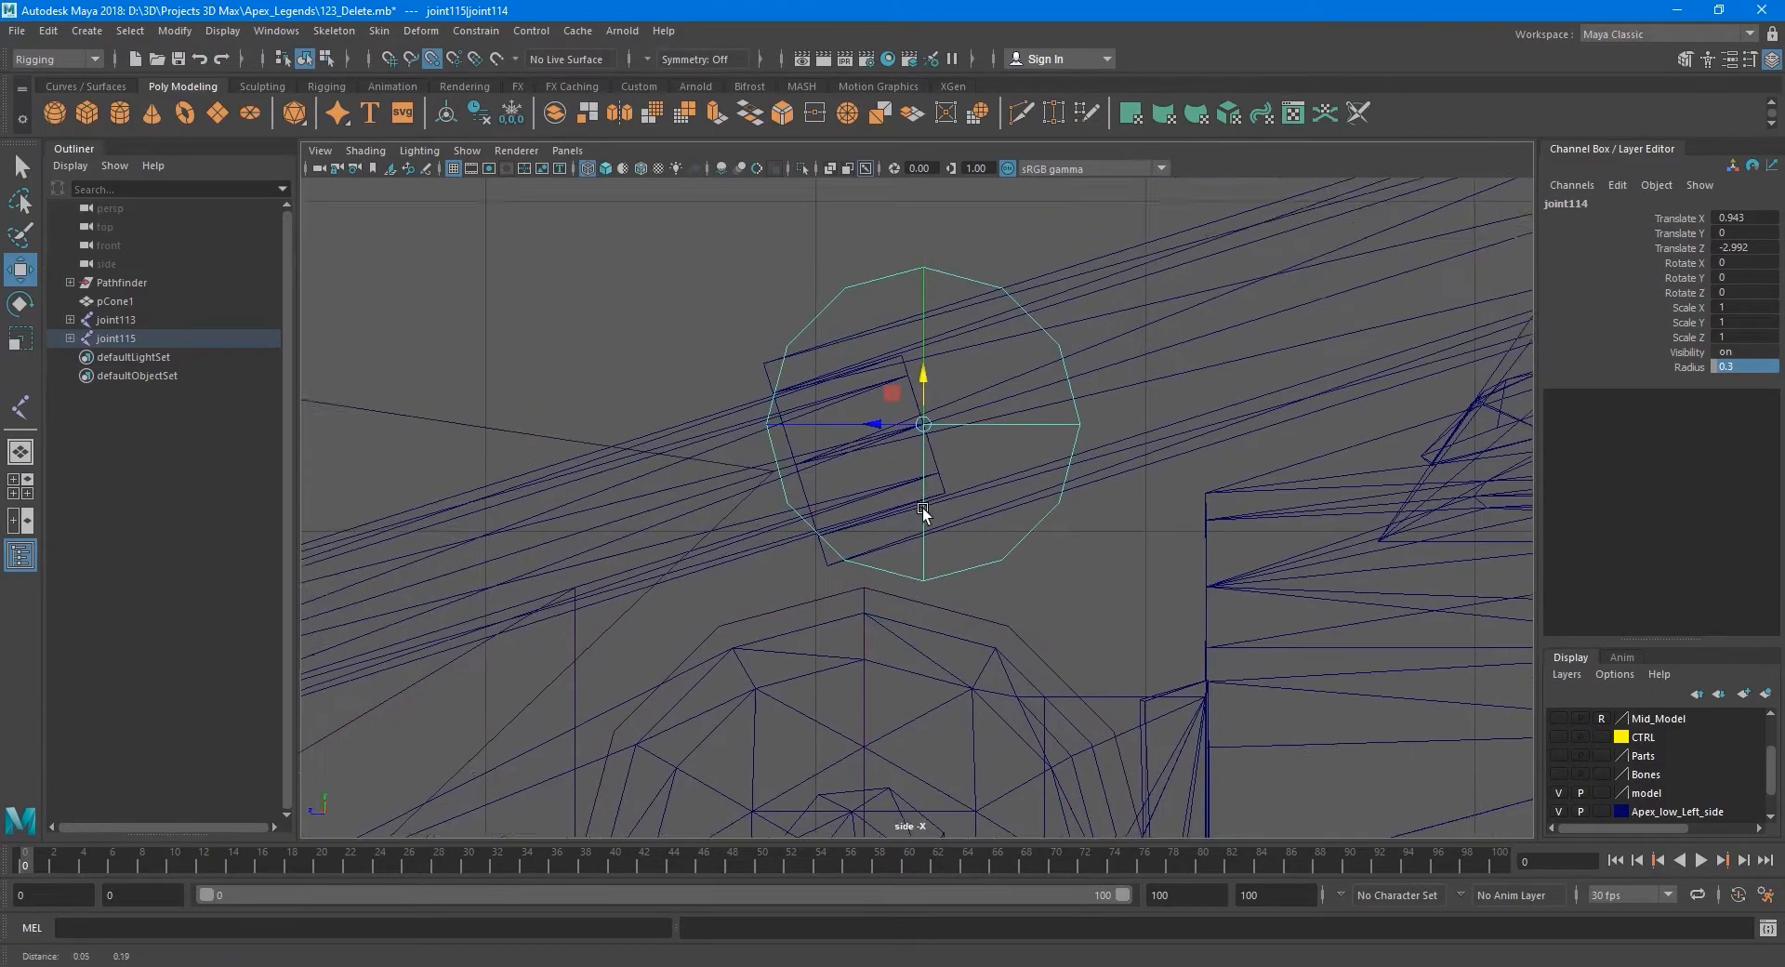
scroll(923, 508, "up", 4)
middle_click_drag(939, 397, 932, 482, "alt")
scroll(932, 481, "up", 3)
middle_click_drag(938, 419, 924, 548, "alt")
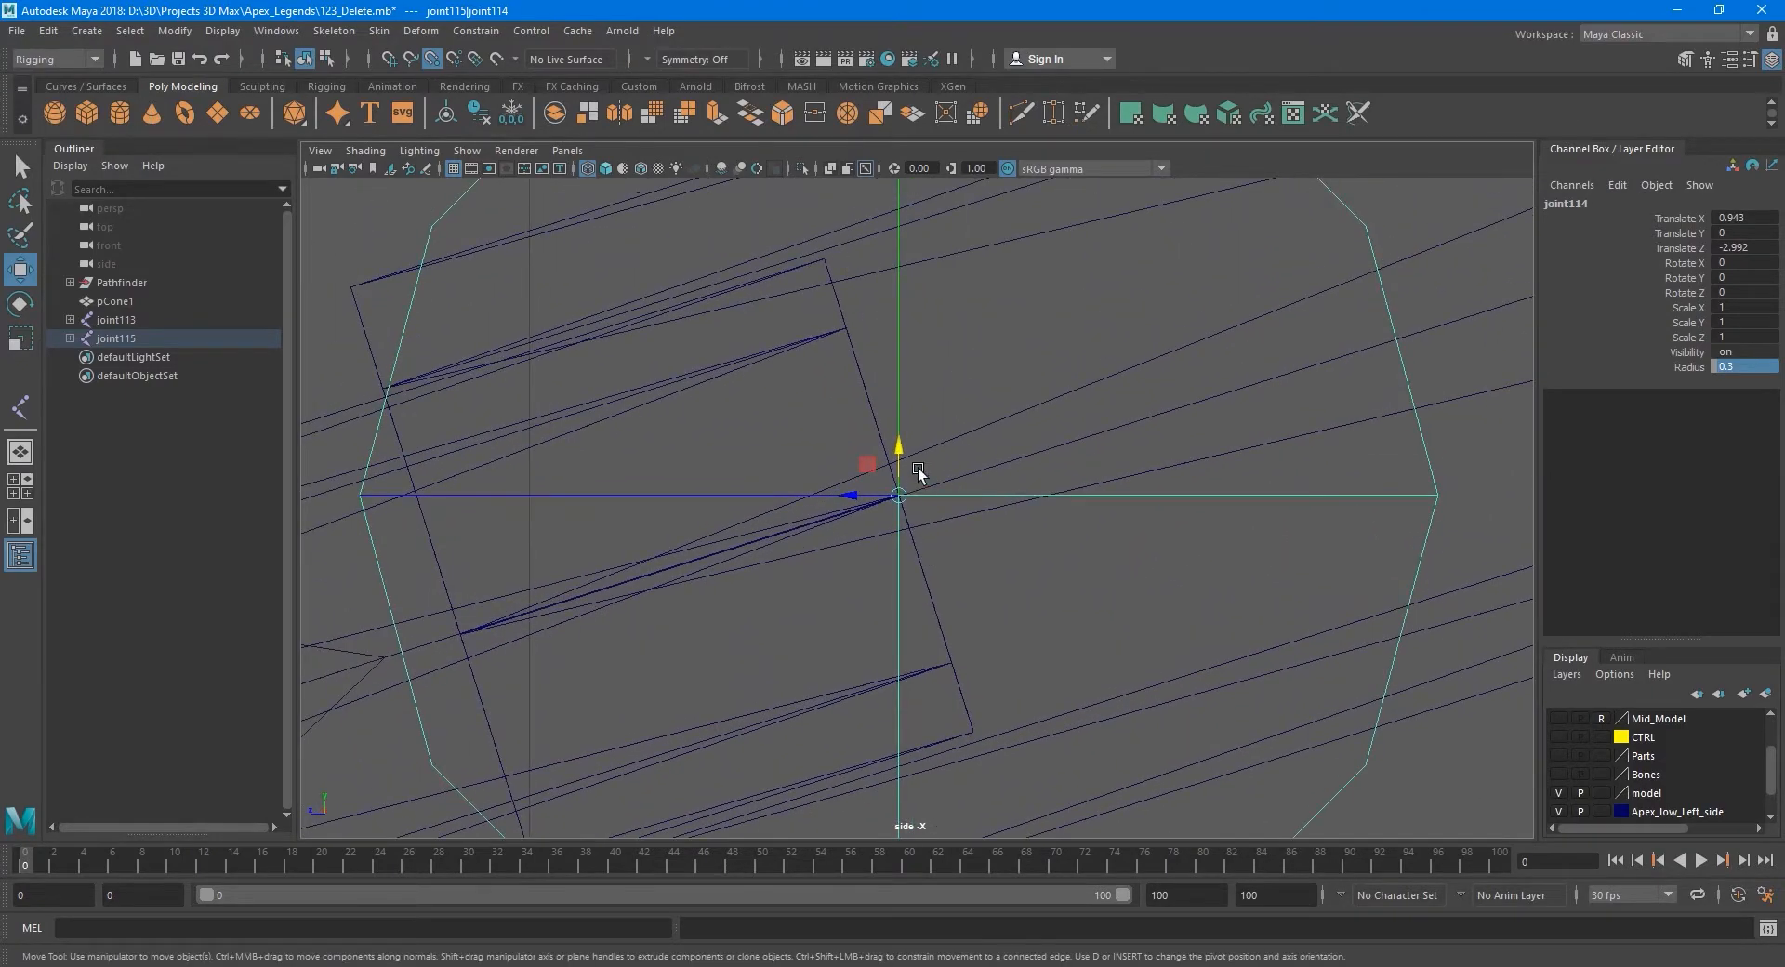
Examine the piston end joint's position against the cylinders in perspective, in wireframe and shaded display.
scroll(918, 467, "down", 6)
key("space")
key("space")
mouse_move(994, 500)
left_mouse_down("alt")
mouse_move(1042, 509)
mouse_move(1140, 583)
left_mouse_up("alt")
middle_click_drag(1051, 618, 996, 518, "alt")
scroll(996, 517, "up", 4)
left_click_drag(995, 518, 1000, 477, "alt")
key("4")
scroll(900, 473, "down", 5)
scroll(913, 457, "up", 7)
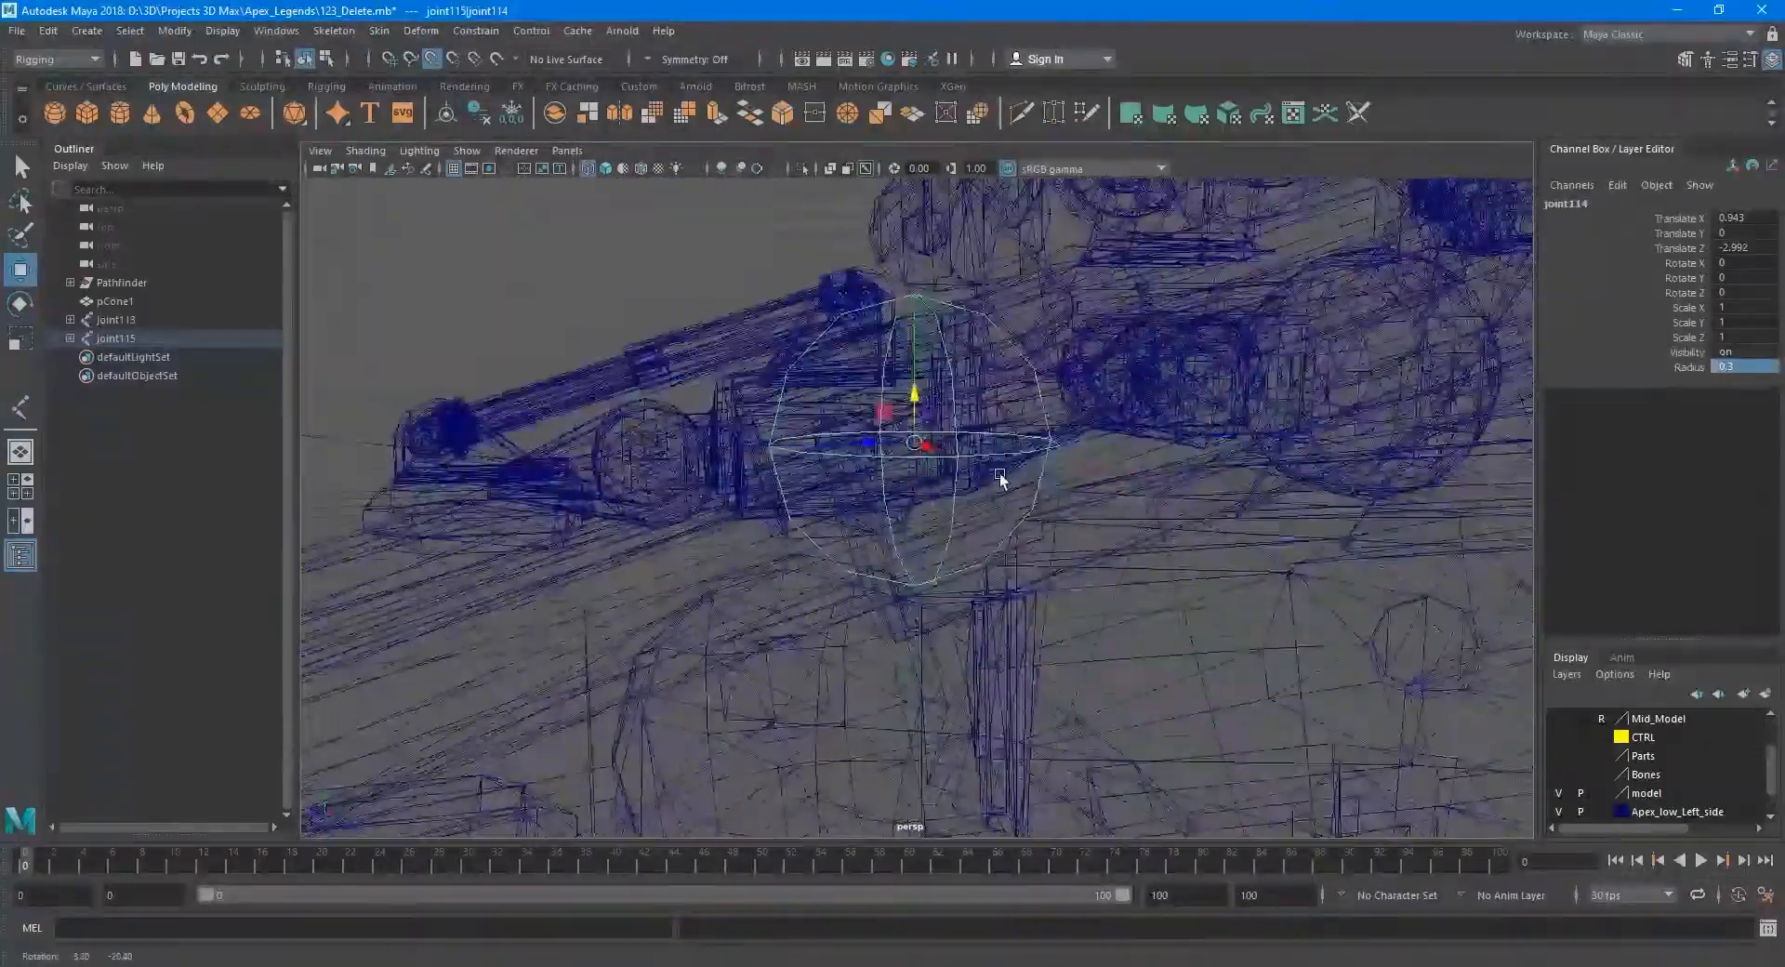
scroll(1000, 477, "down", 5)
key("q")
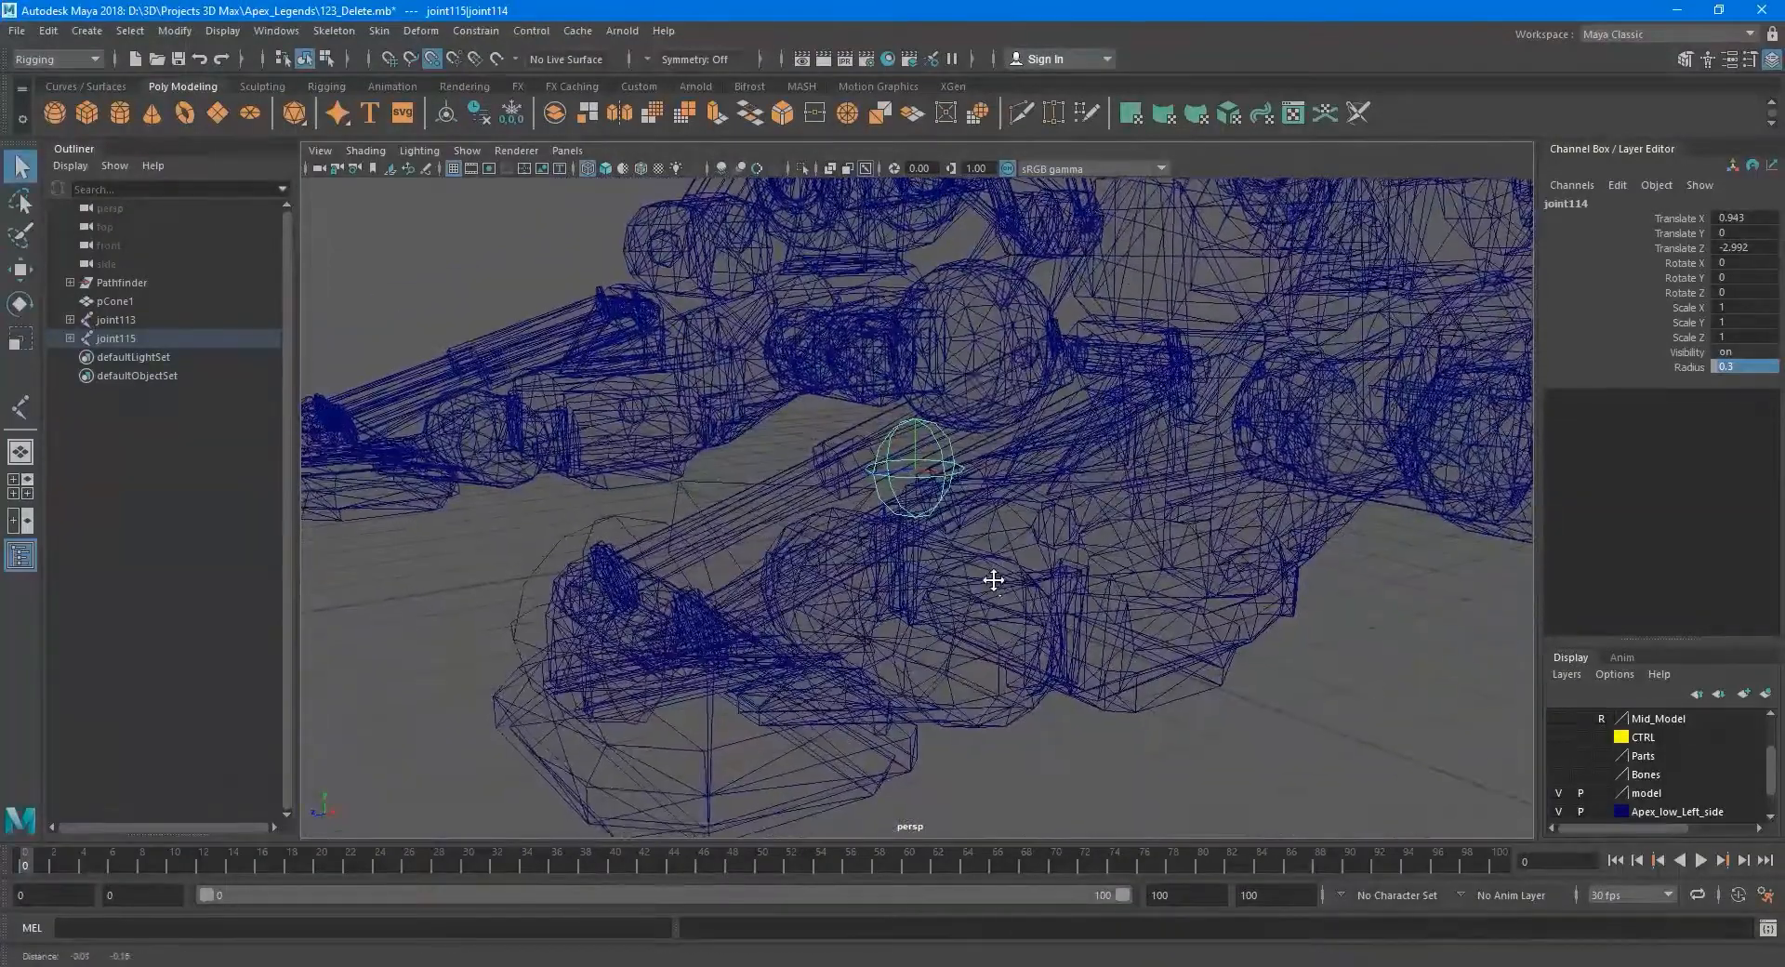
key("space")
key("space")
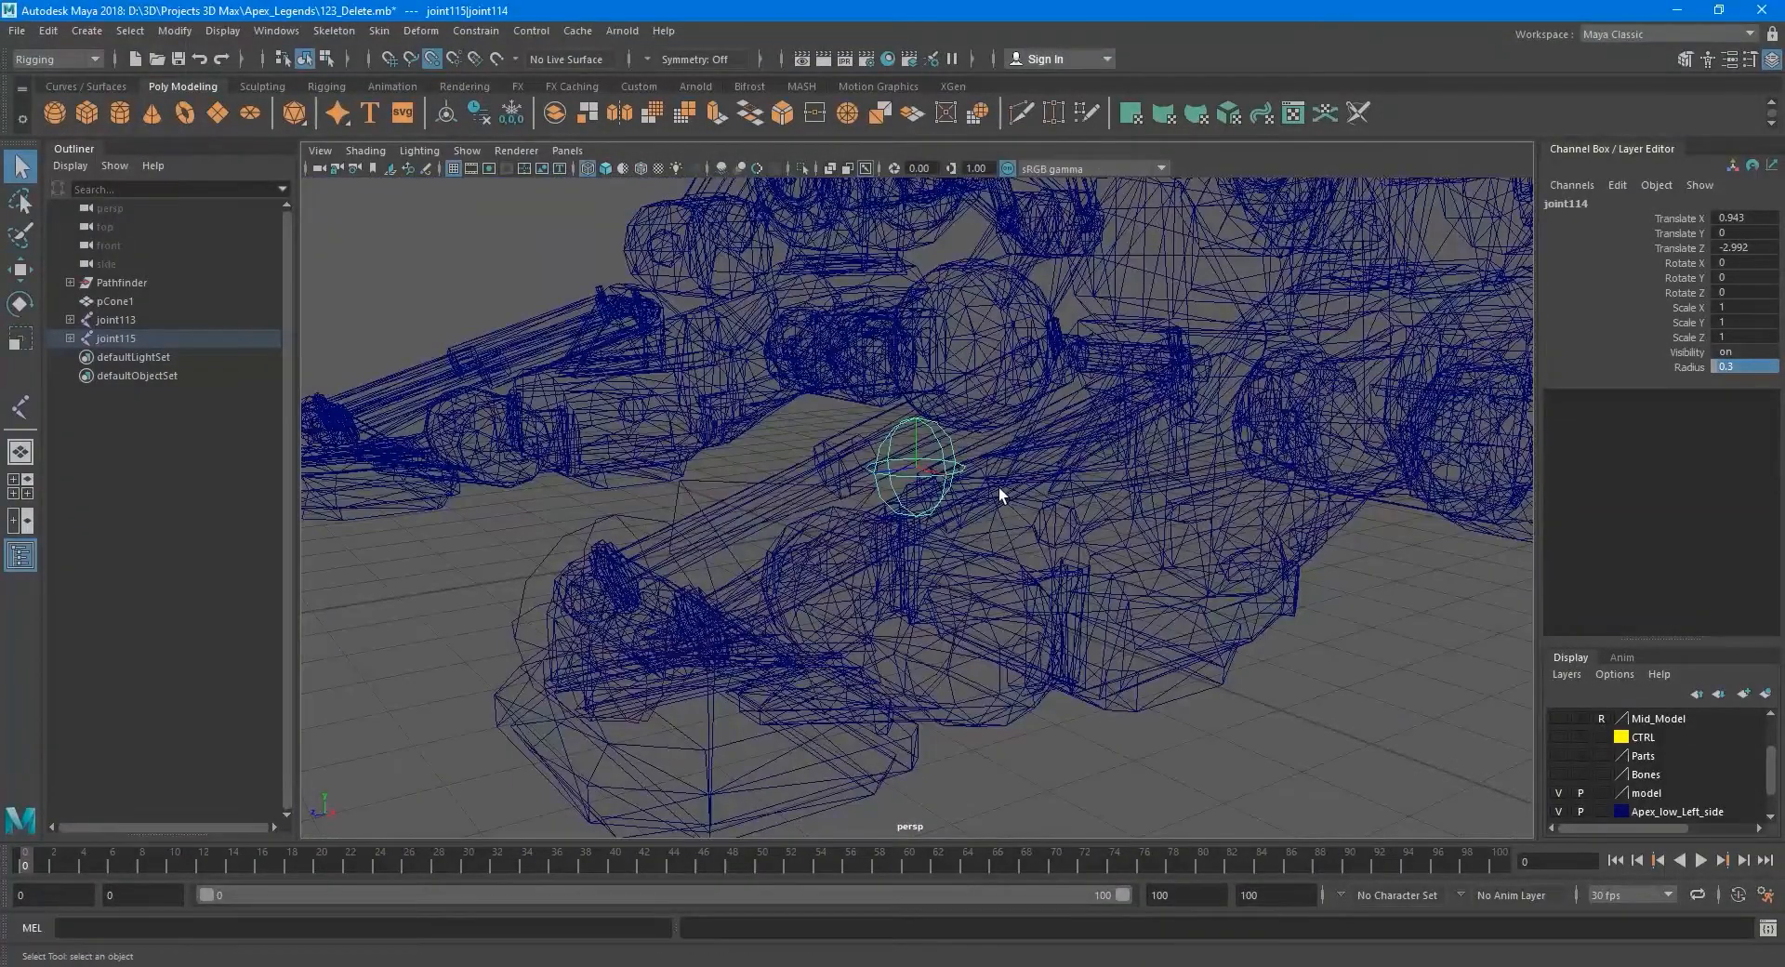
key("5")
left_click_drag(932, 594, 791, 544, "alt")
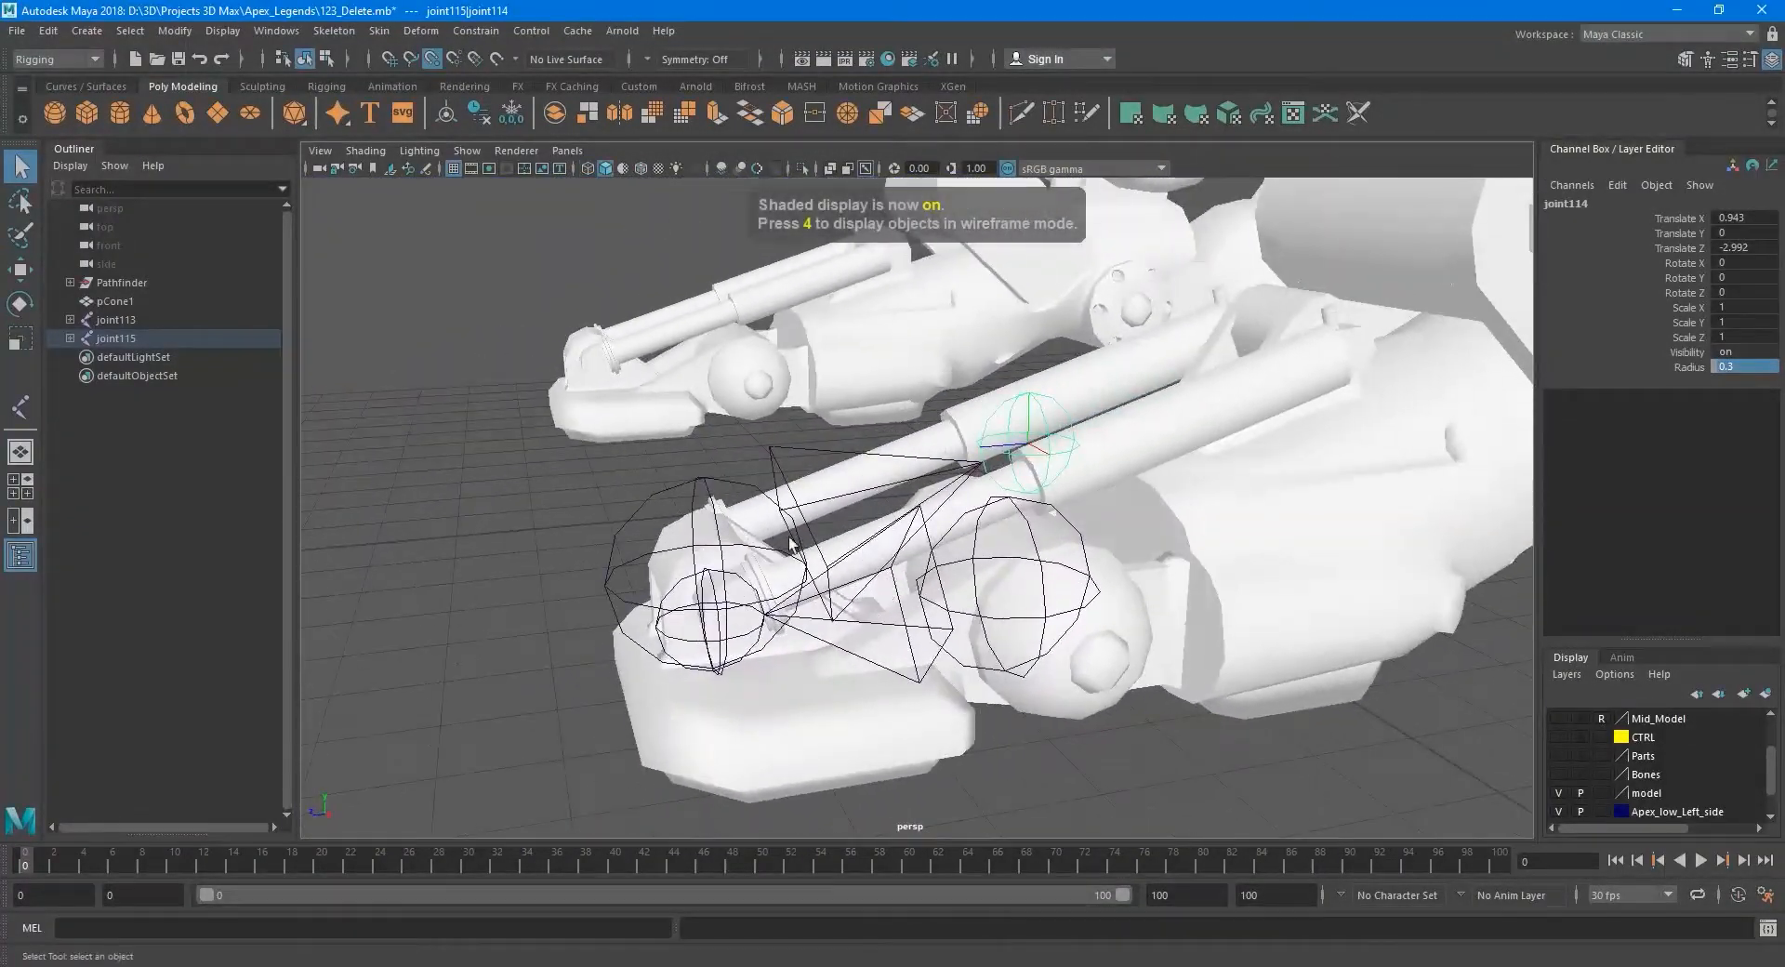
Select the piston chain's root joint at the front pivot and set its Radius to 0.2.
left_click(746, 488)
middle_click_drag(748, 493, 885, 488, "alt")
right_click_drag(885, 488, 880, 554, "alt")
middle_click_drag(881, 554, 872, 496, "alt")
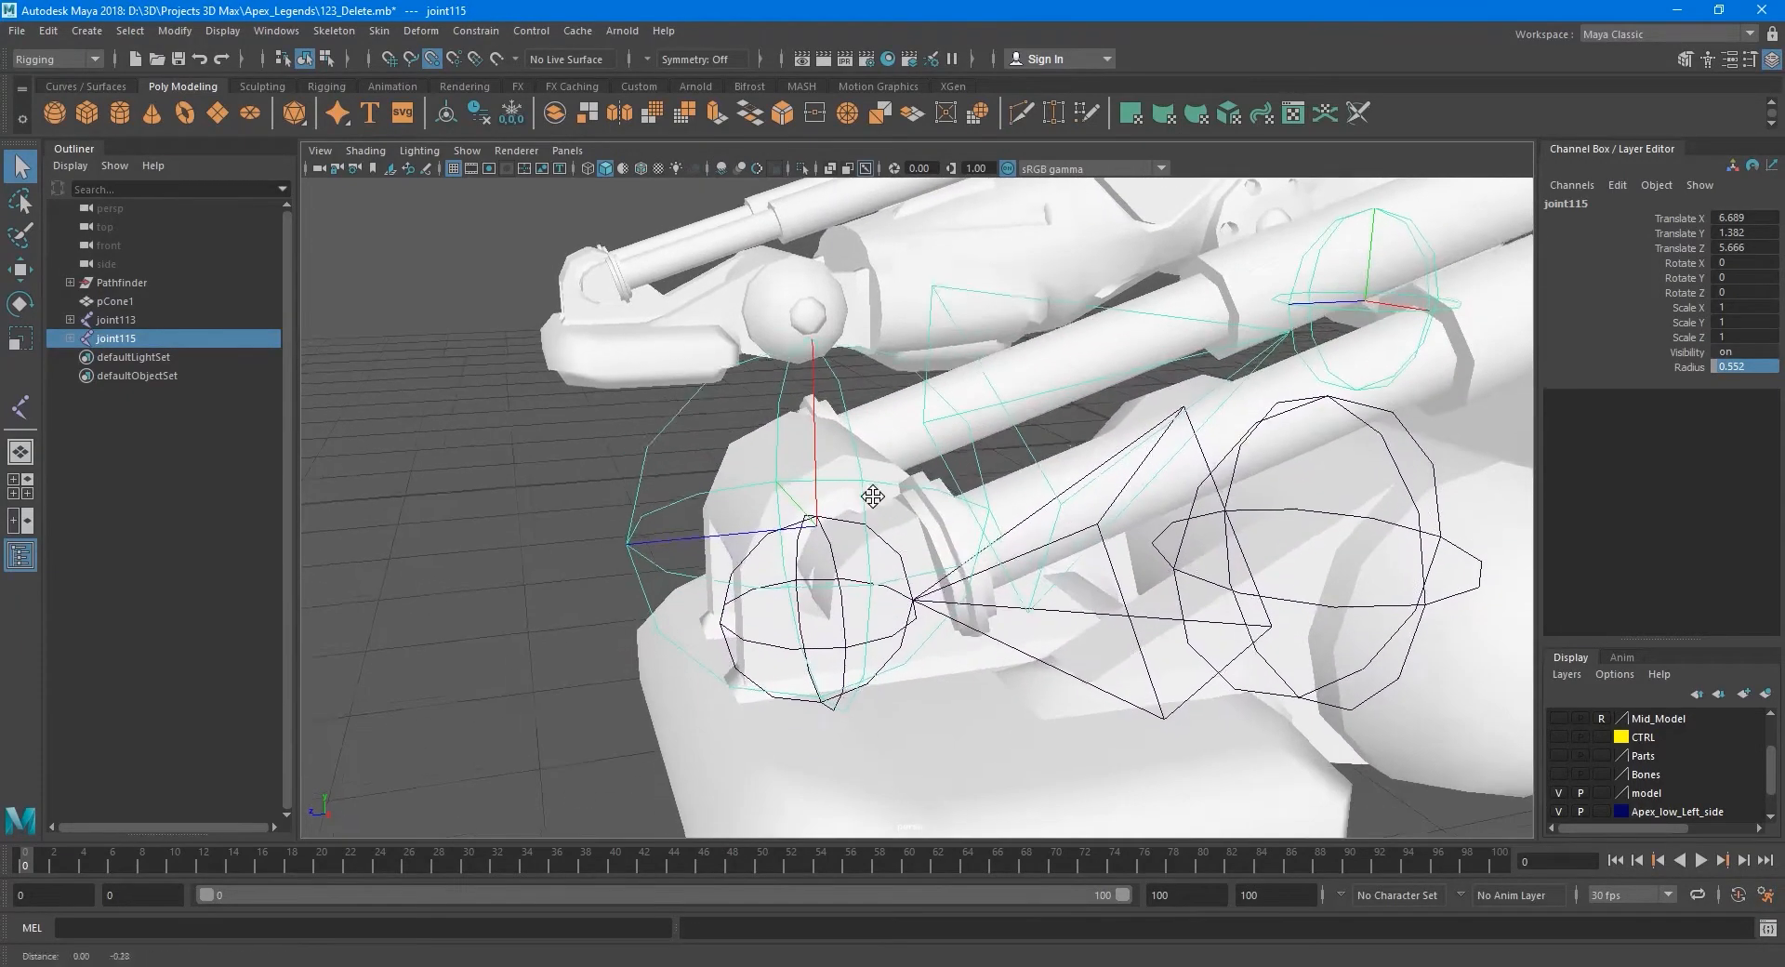
left_click_drag(872, 497, 847, 537, "alt")
middle_click_drag(850, 539, 849, 566, "alt")
scroll(835, 561, "down", 1)
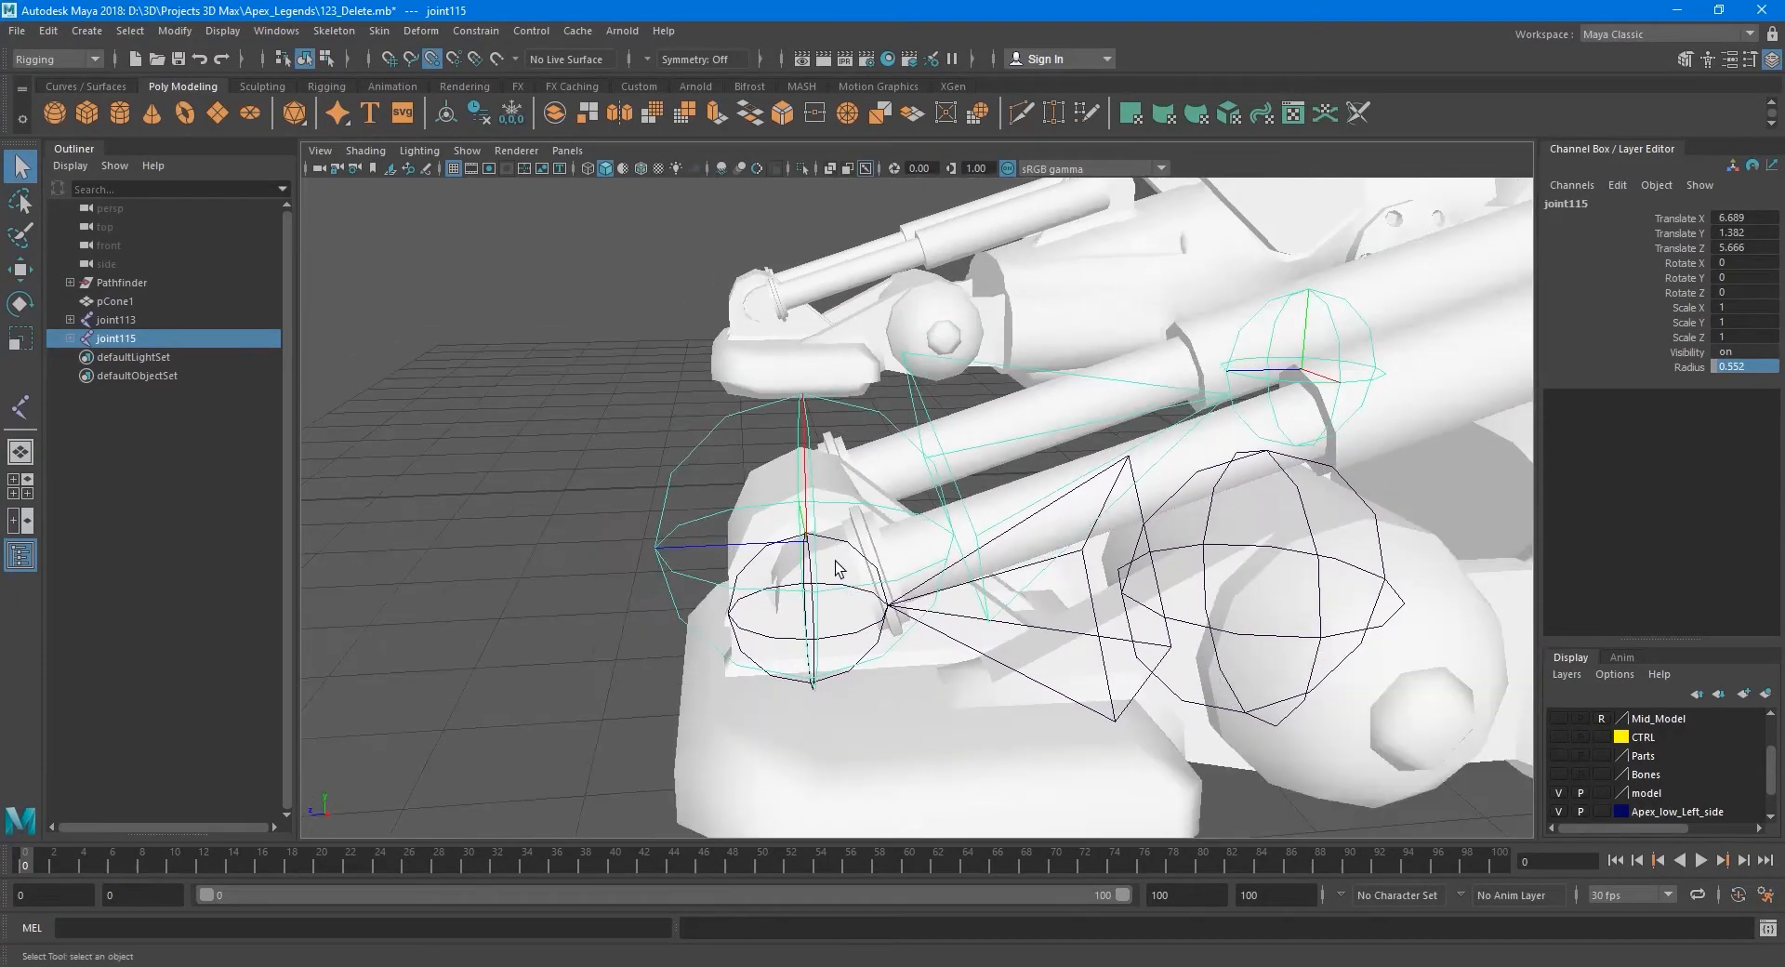
left_click_drag(835, 569, 1183, 509, "alt")
double_click(1764, 368)
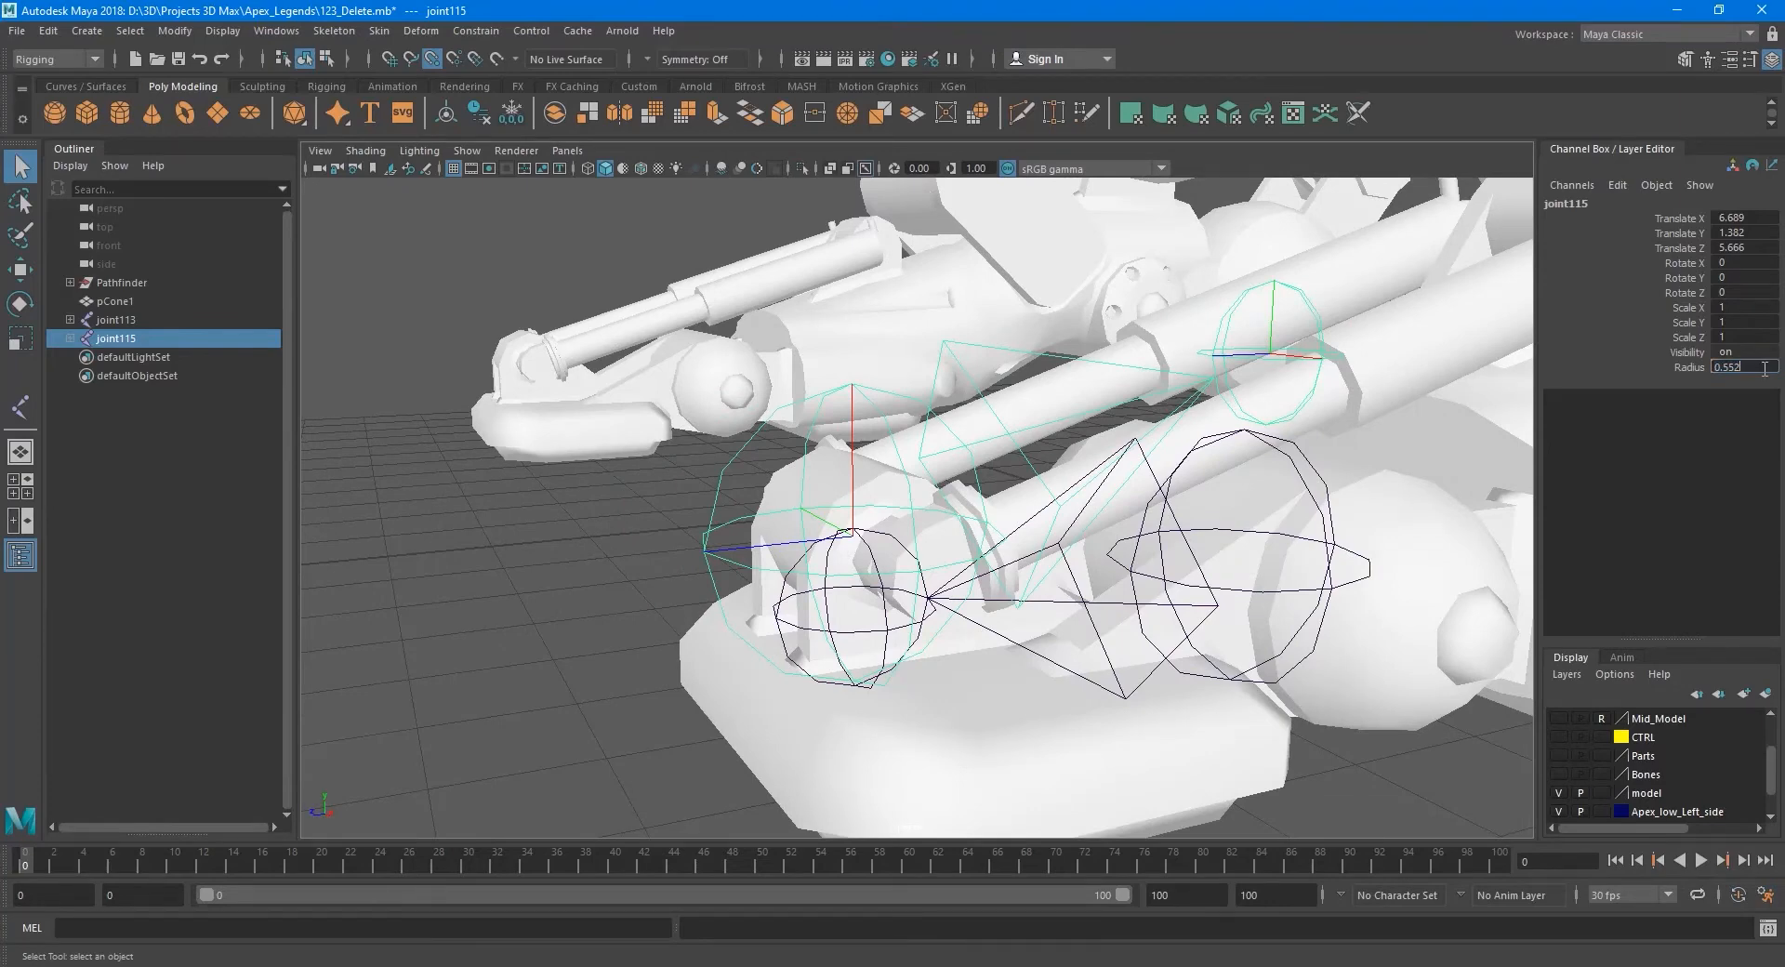
key("Return")
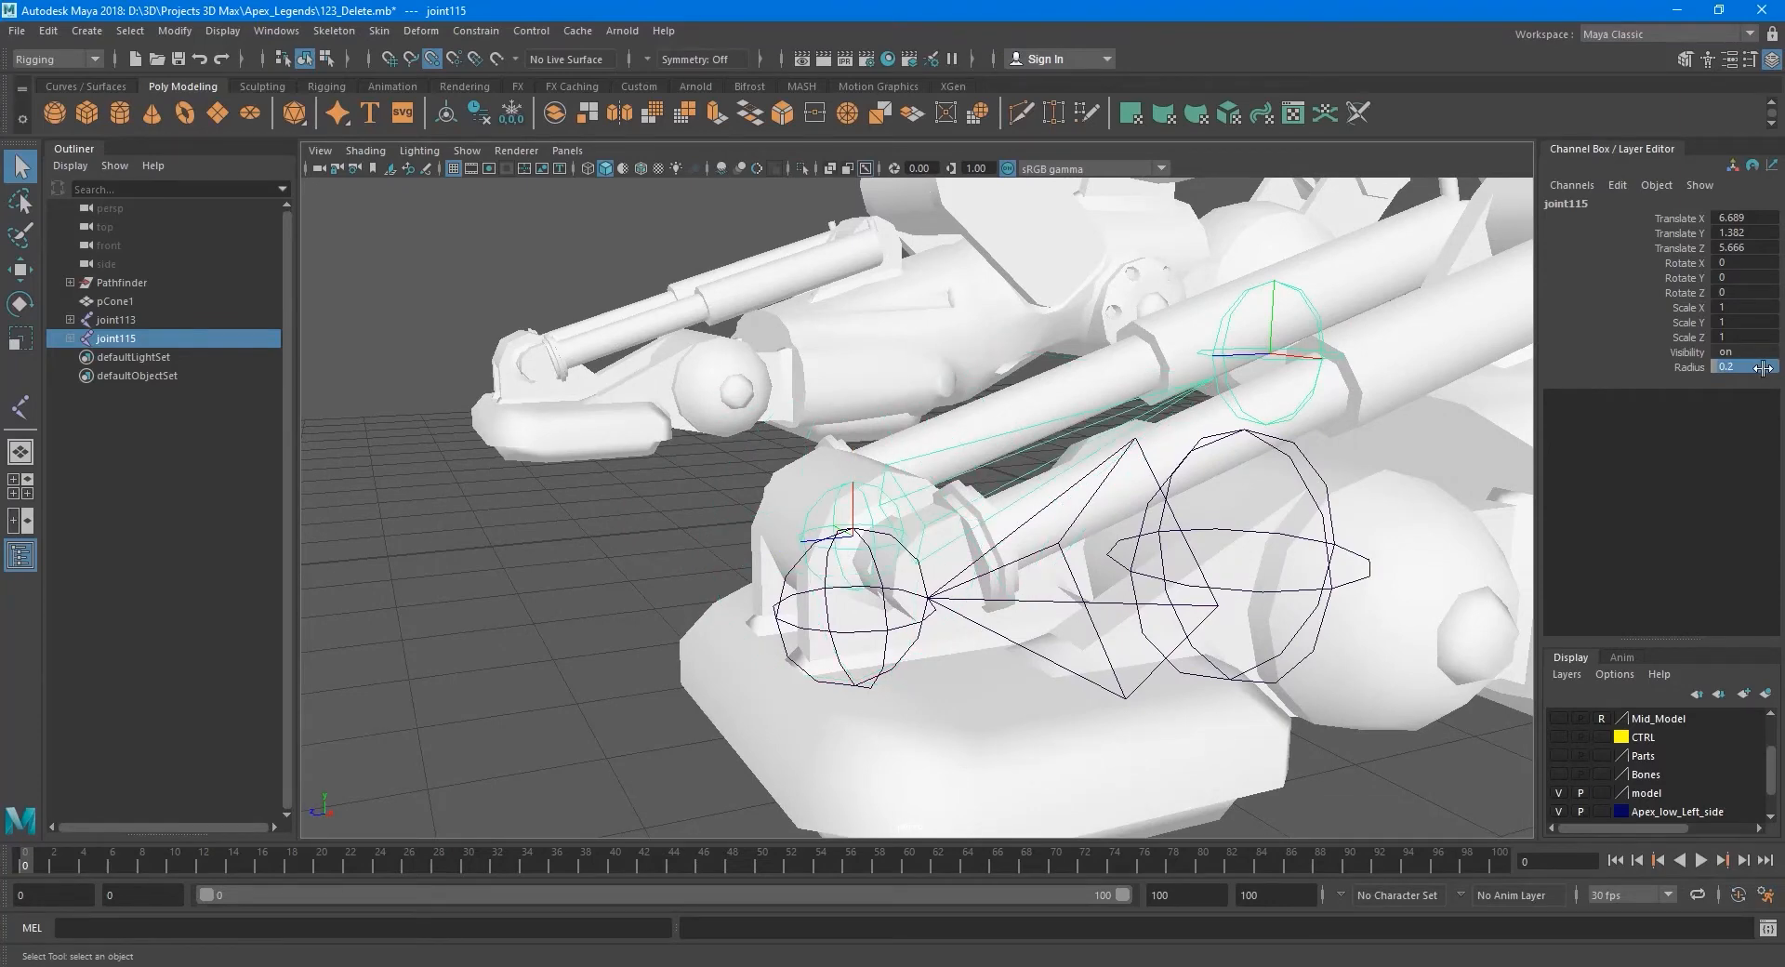
Set the Radius of the original toe end joint below the front pivot to 0.2.
left_click_drag(1214, 503, 963, 580, "alt")
left_click(909, 592)
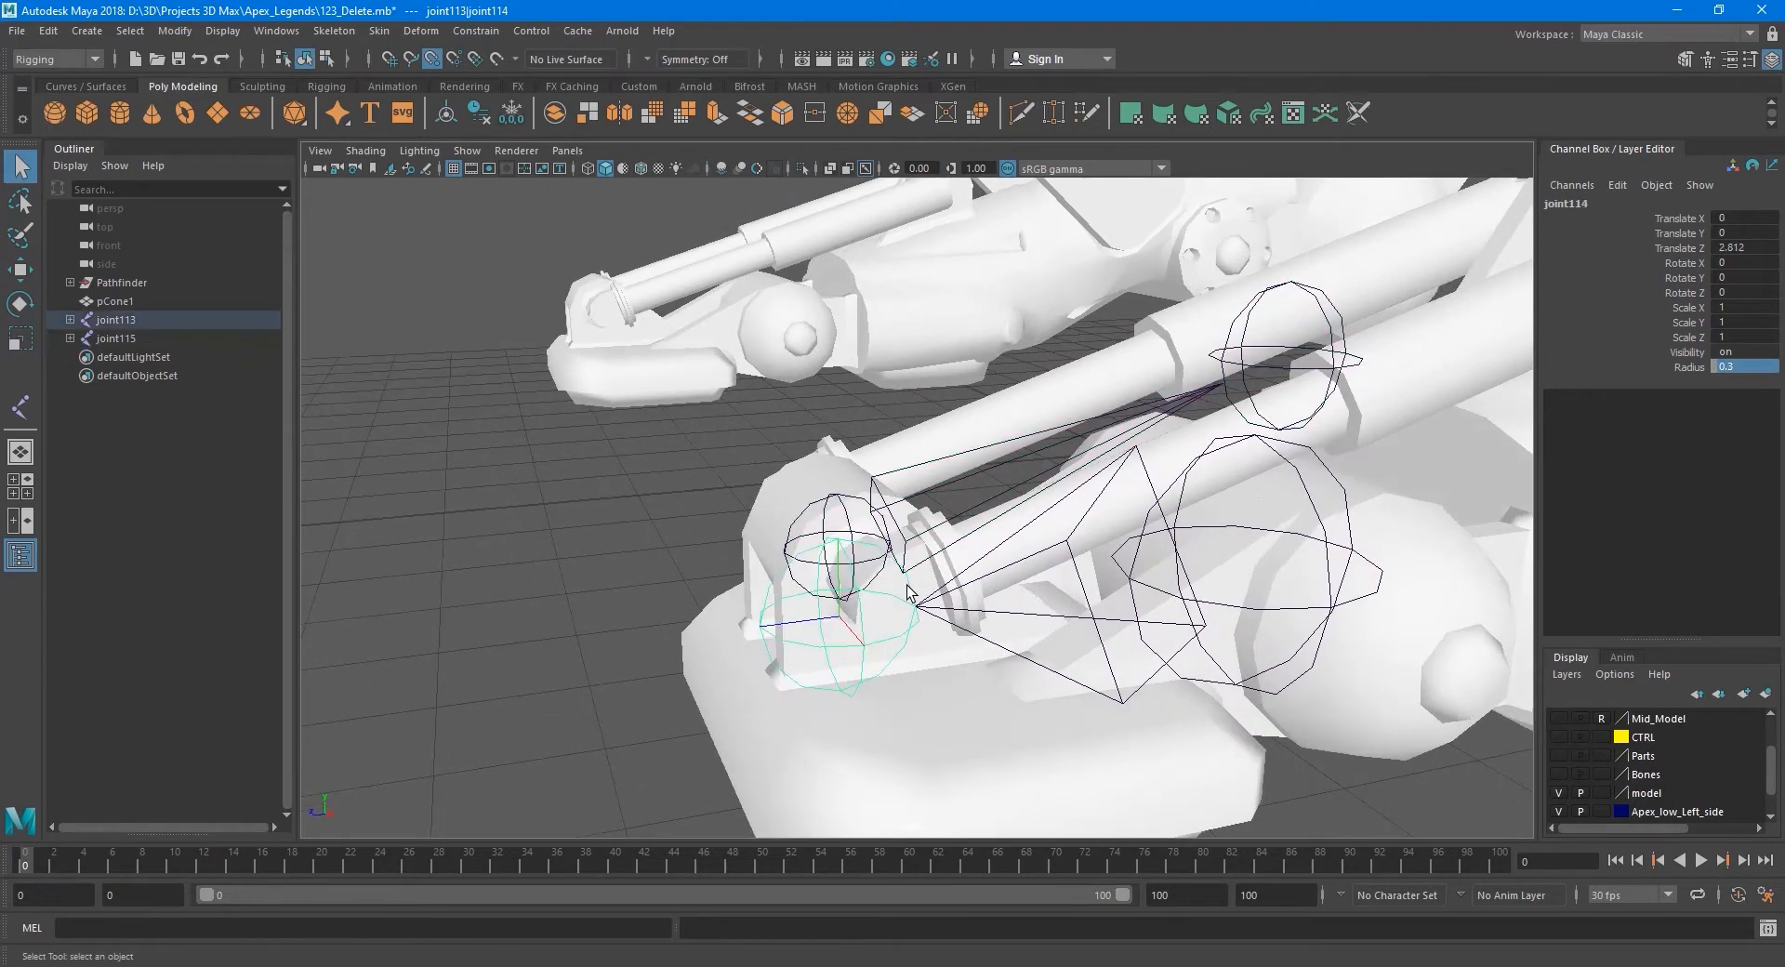
double_click(1760, 369)
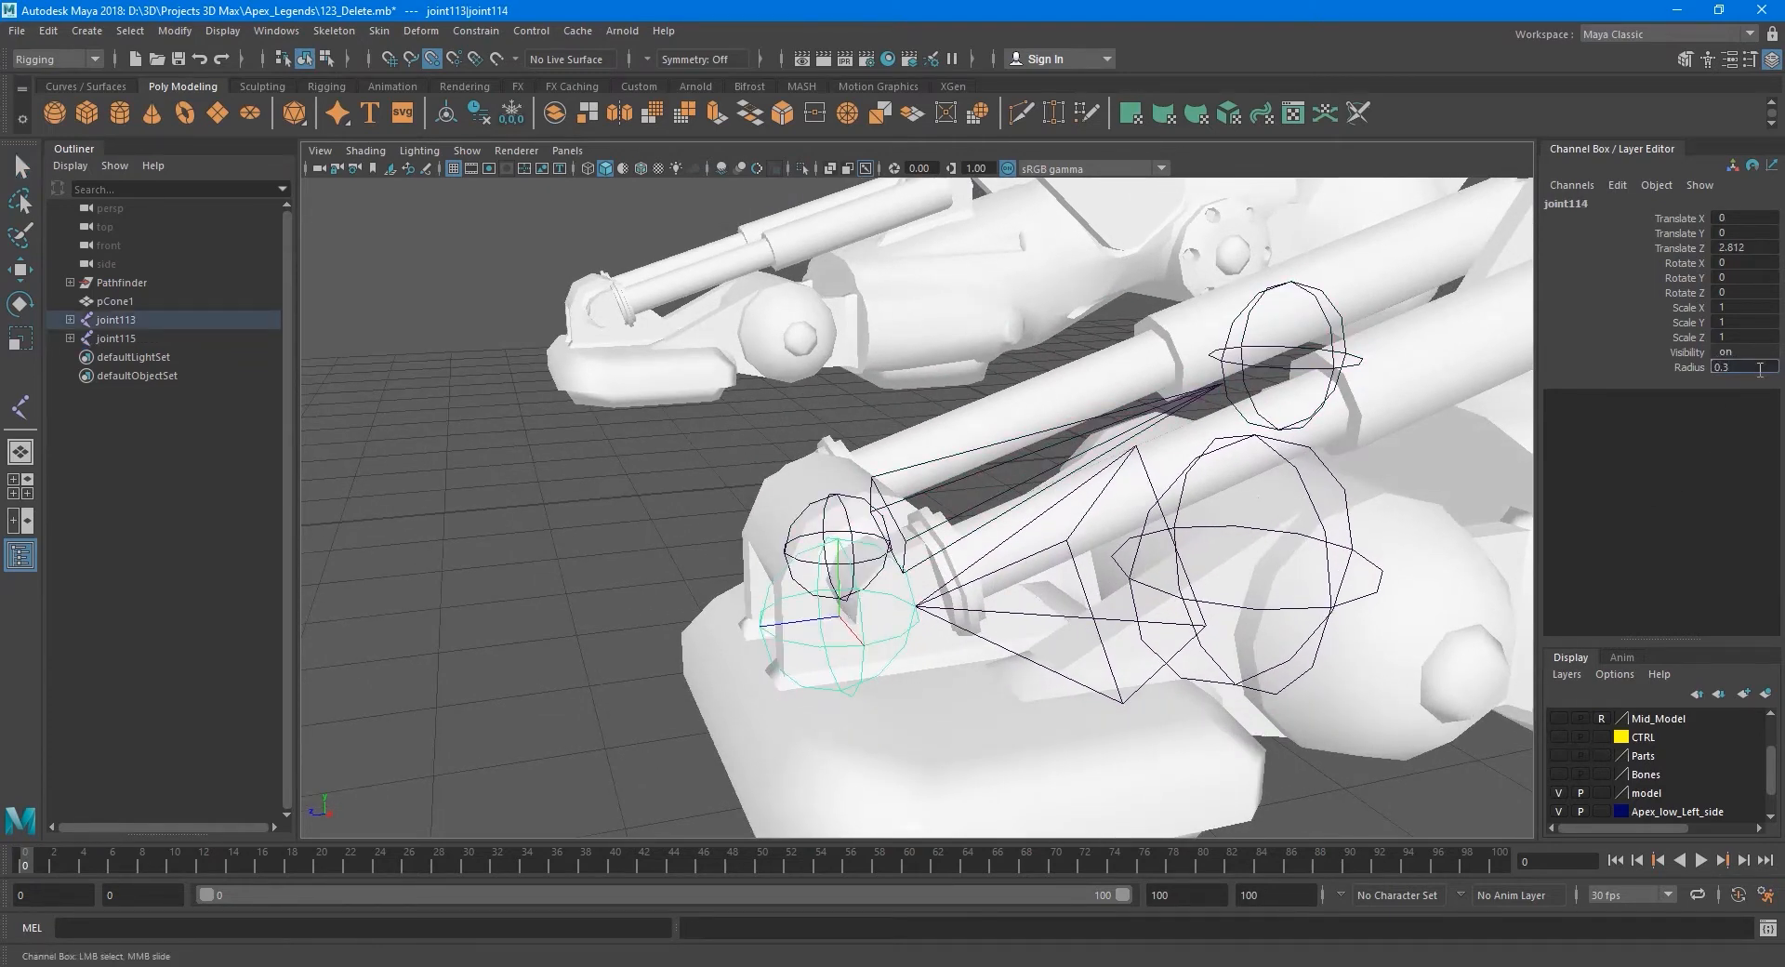
key("Return")
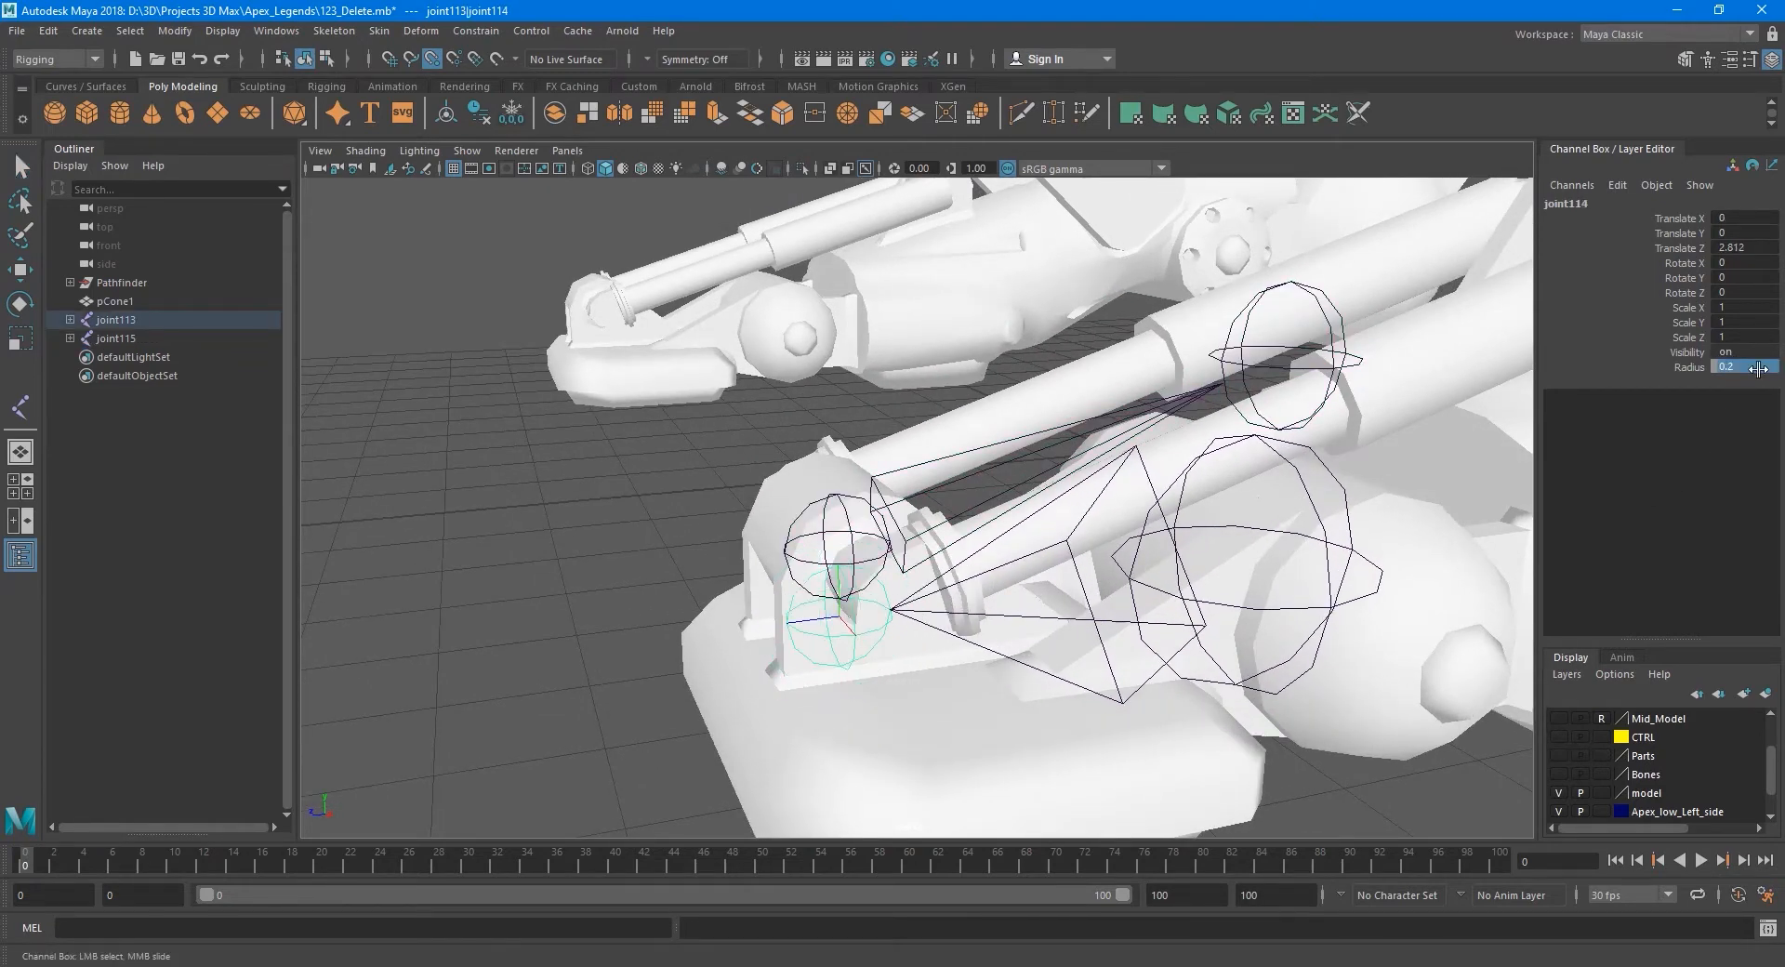
Reduce the piston chain root joint's Radius to 0.15.
left_click_drag(1045, 644, 1023, 612, "alt")
left_click(842, 535)
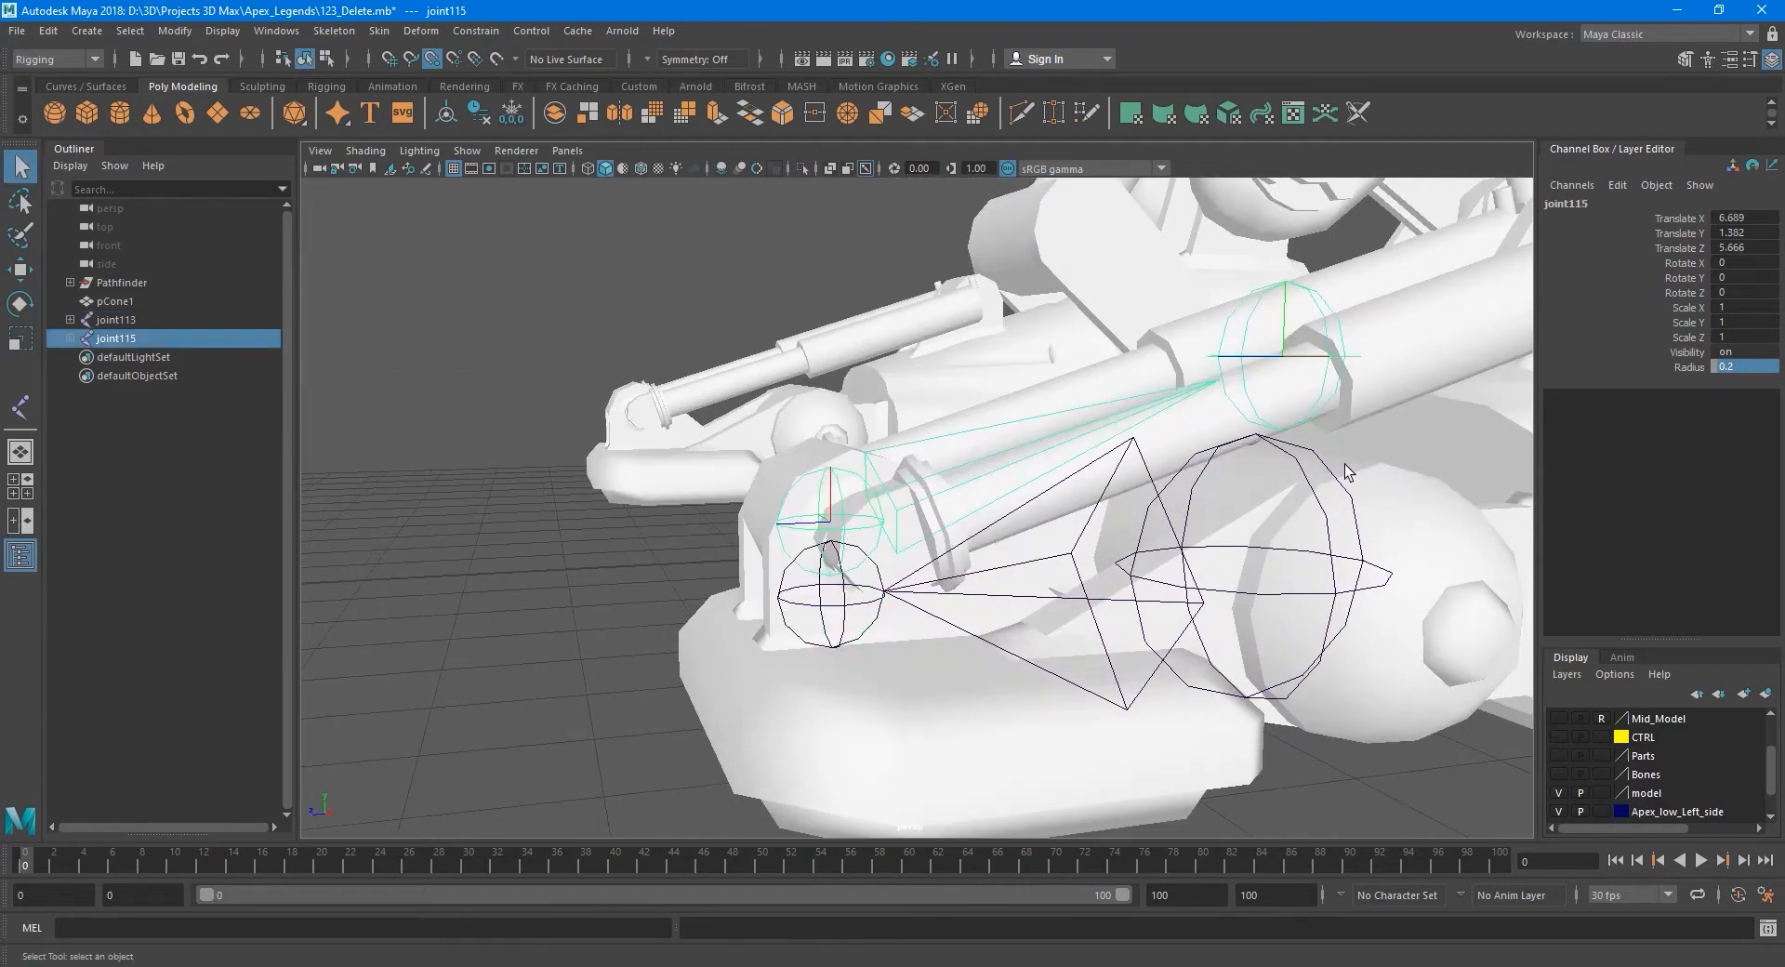
double_click(1750, 368)
type("0.15")
key("Return")
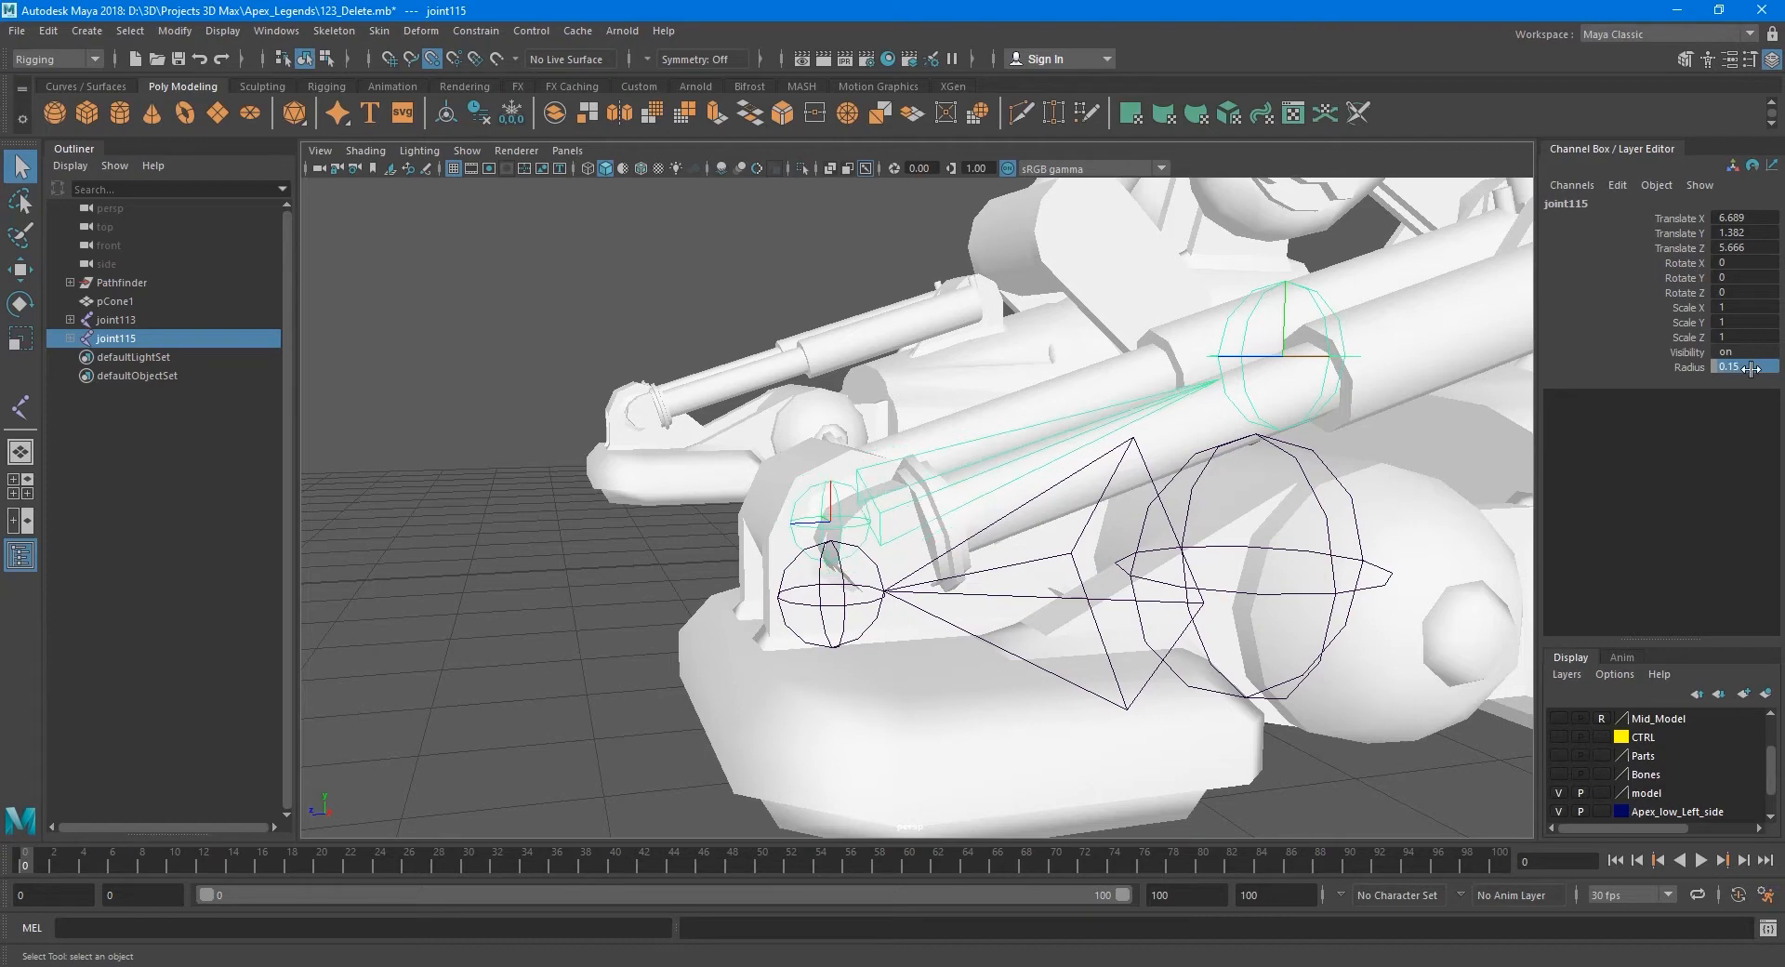
Try parenting the toe end joint under the piston chain's root joint, and undo the parenting.
mouse_move(899, 612)
left_mouse_down("alt")
mouse_move(843, 610)
mouse_move(920, 589)
left_mouse_up("alt")
middle_click_drag(895, 548, 859, 556, "alt")
scroll(829, 566, "up", 3)
left_click(815, 558)
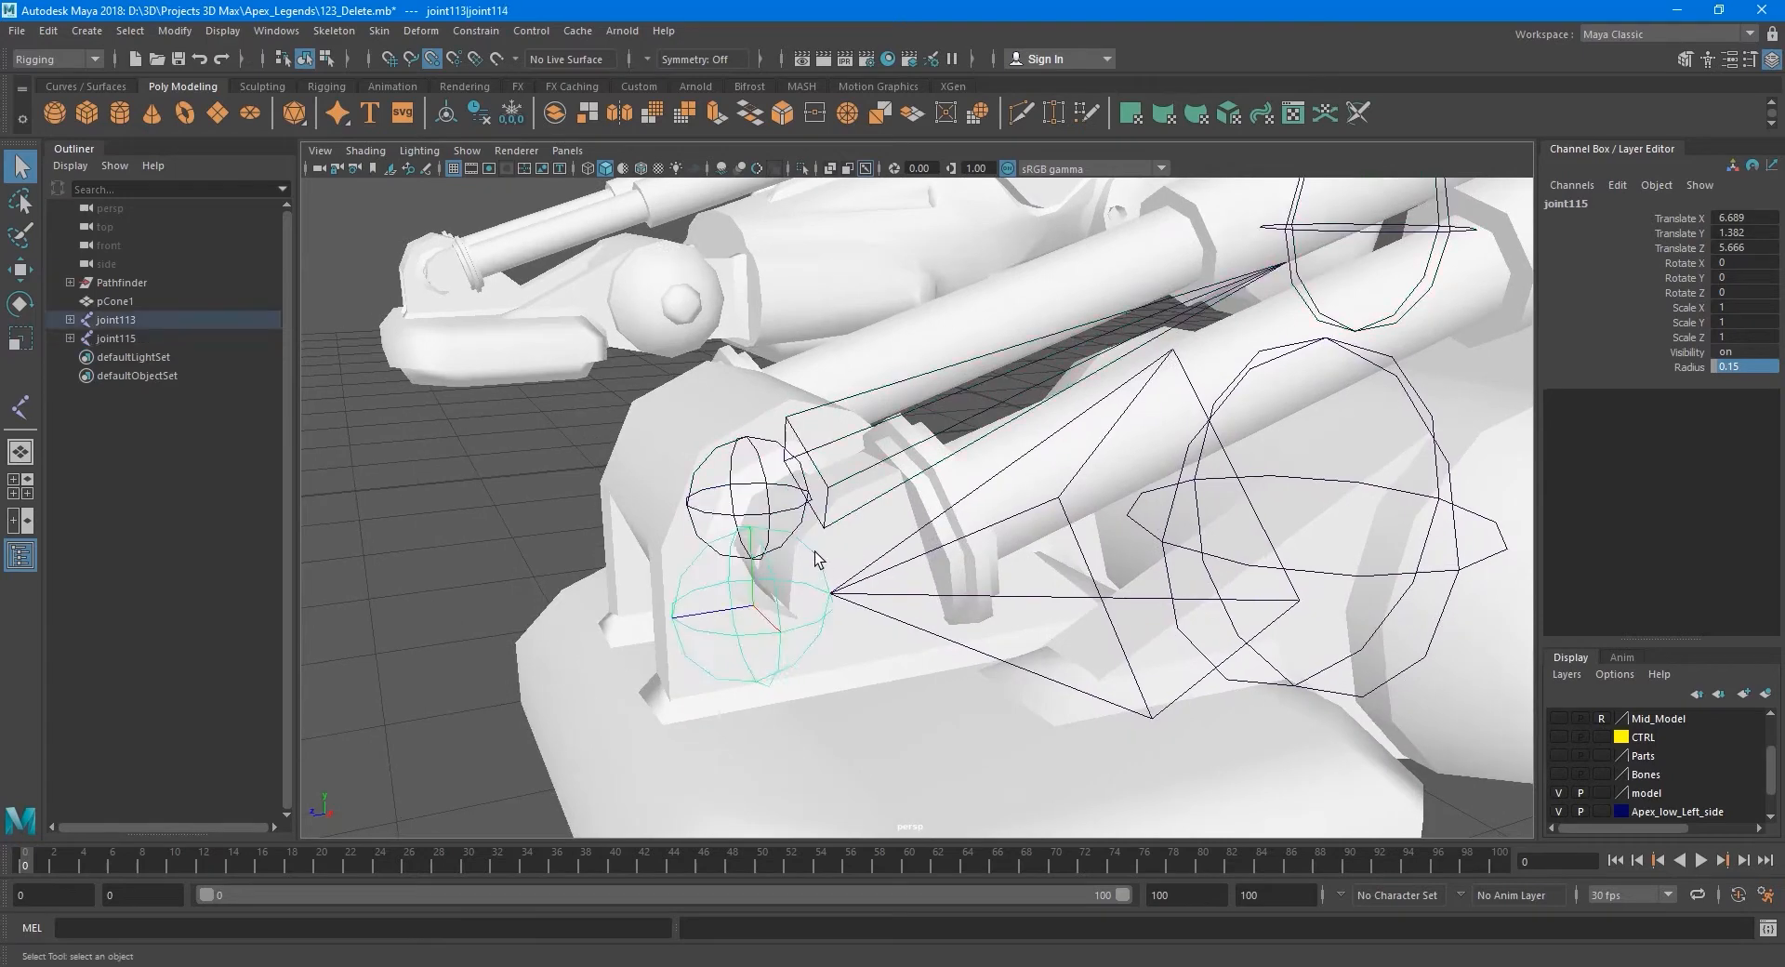
left_click(793, 517, "shift")
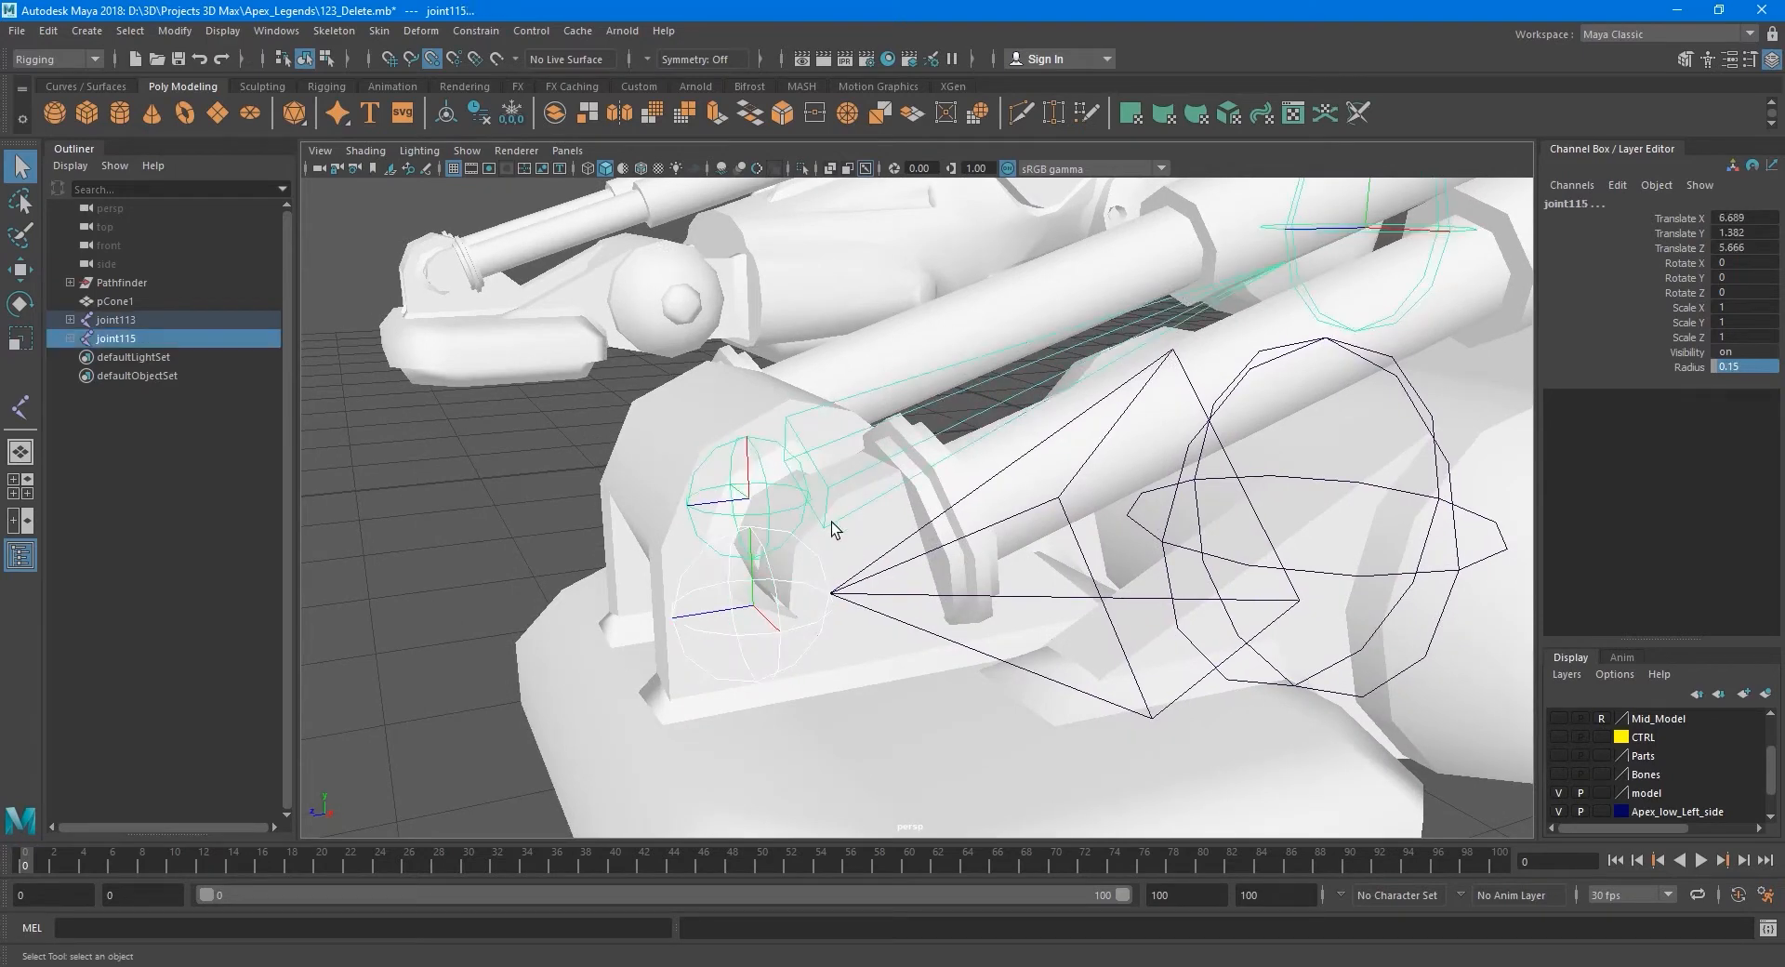
middle_click_drag(832, 522, 907, 488, "alt")
scroll(837, 489, "up", 1)
scroll(827, 478, "down", 1)
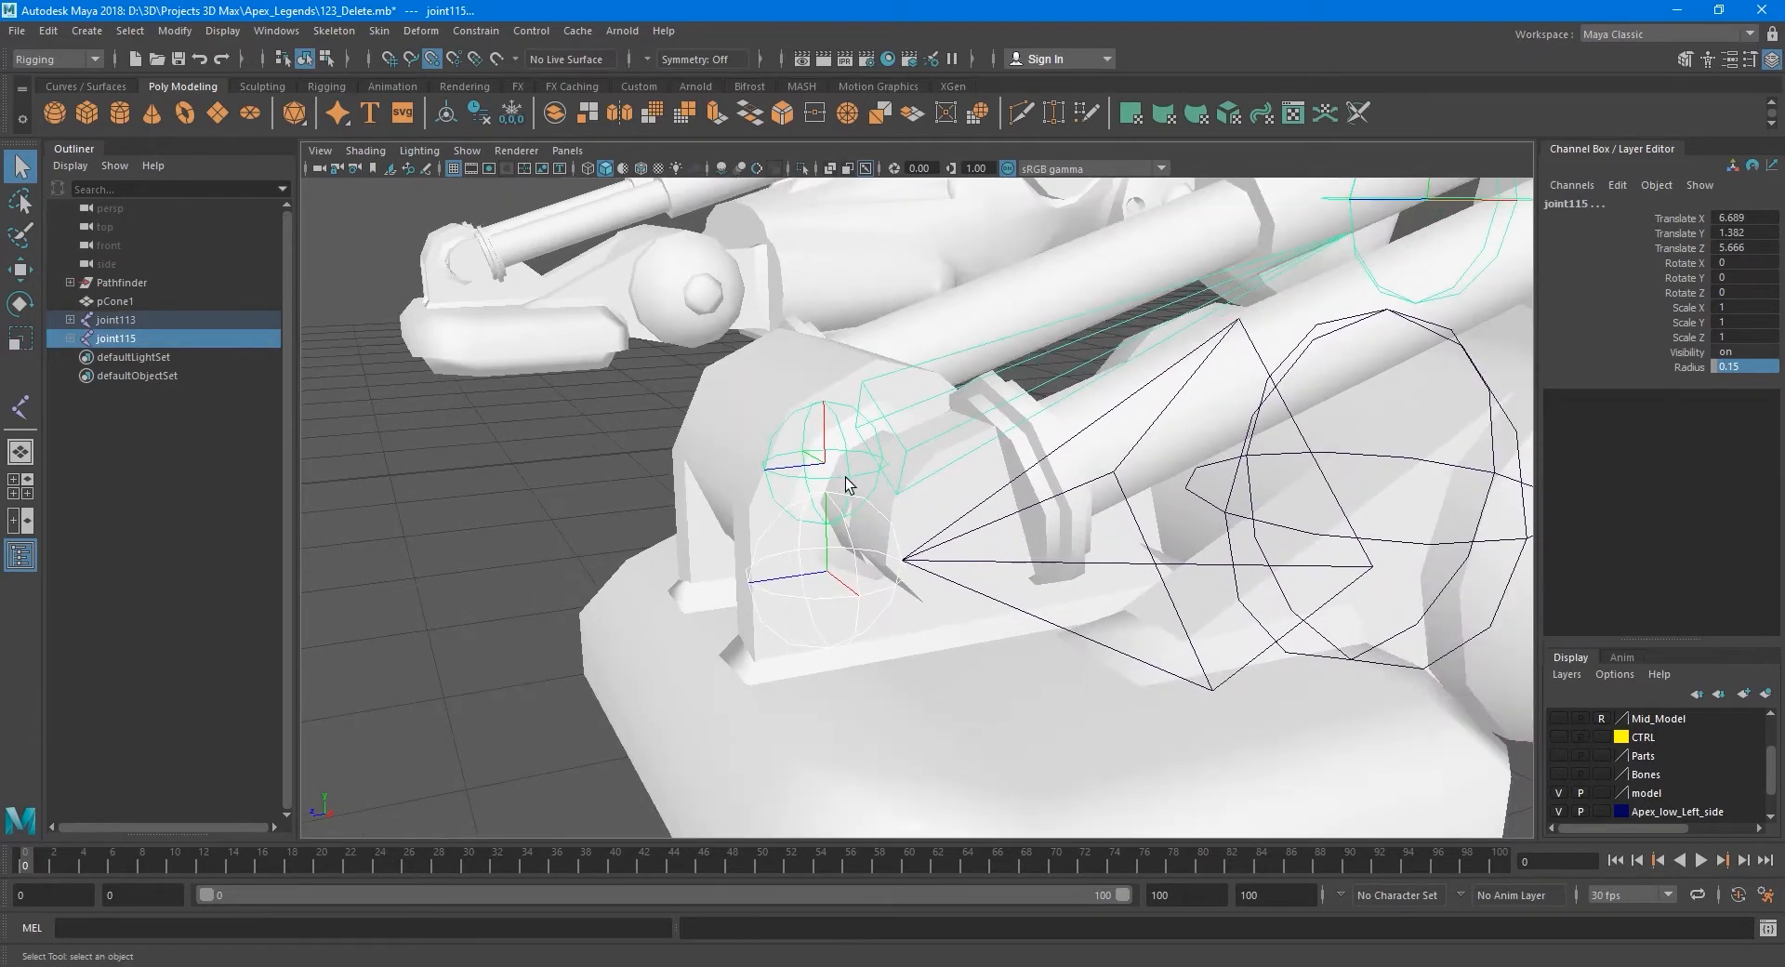
left_click_drag(846, 477, 850, 522, "alt")
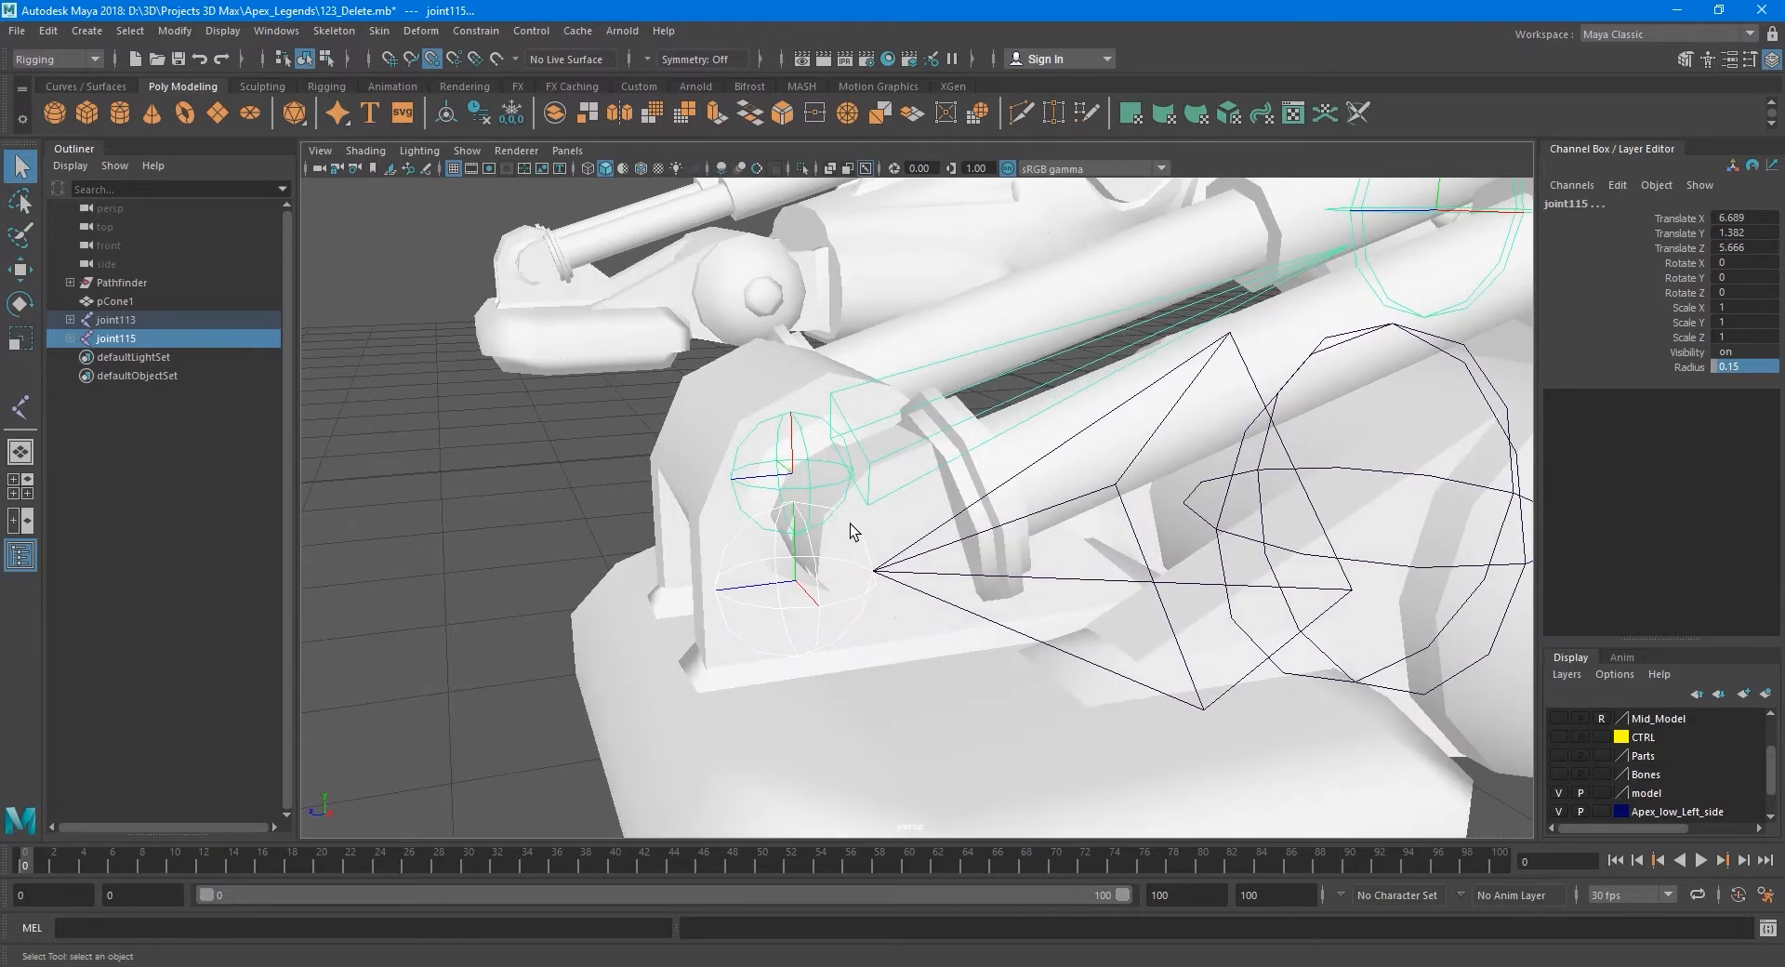
key("p")
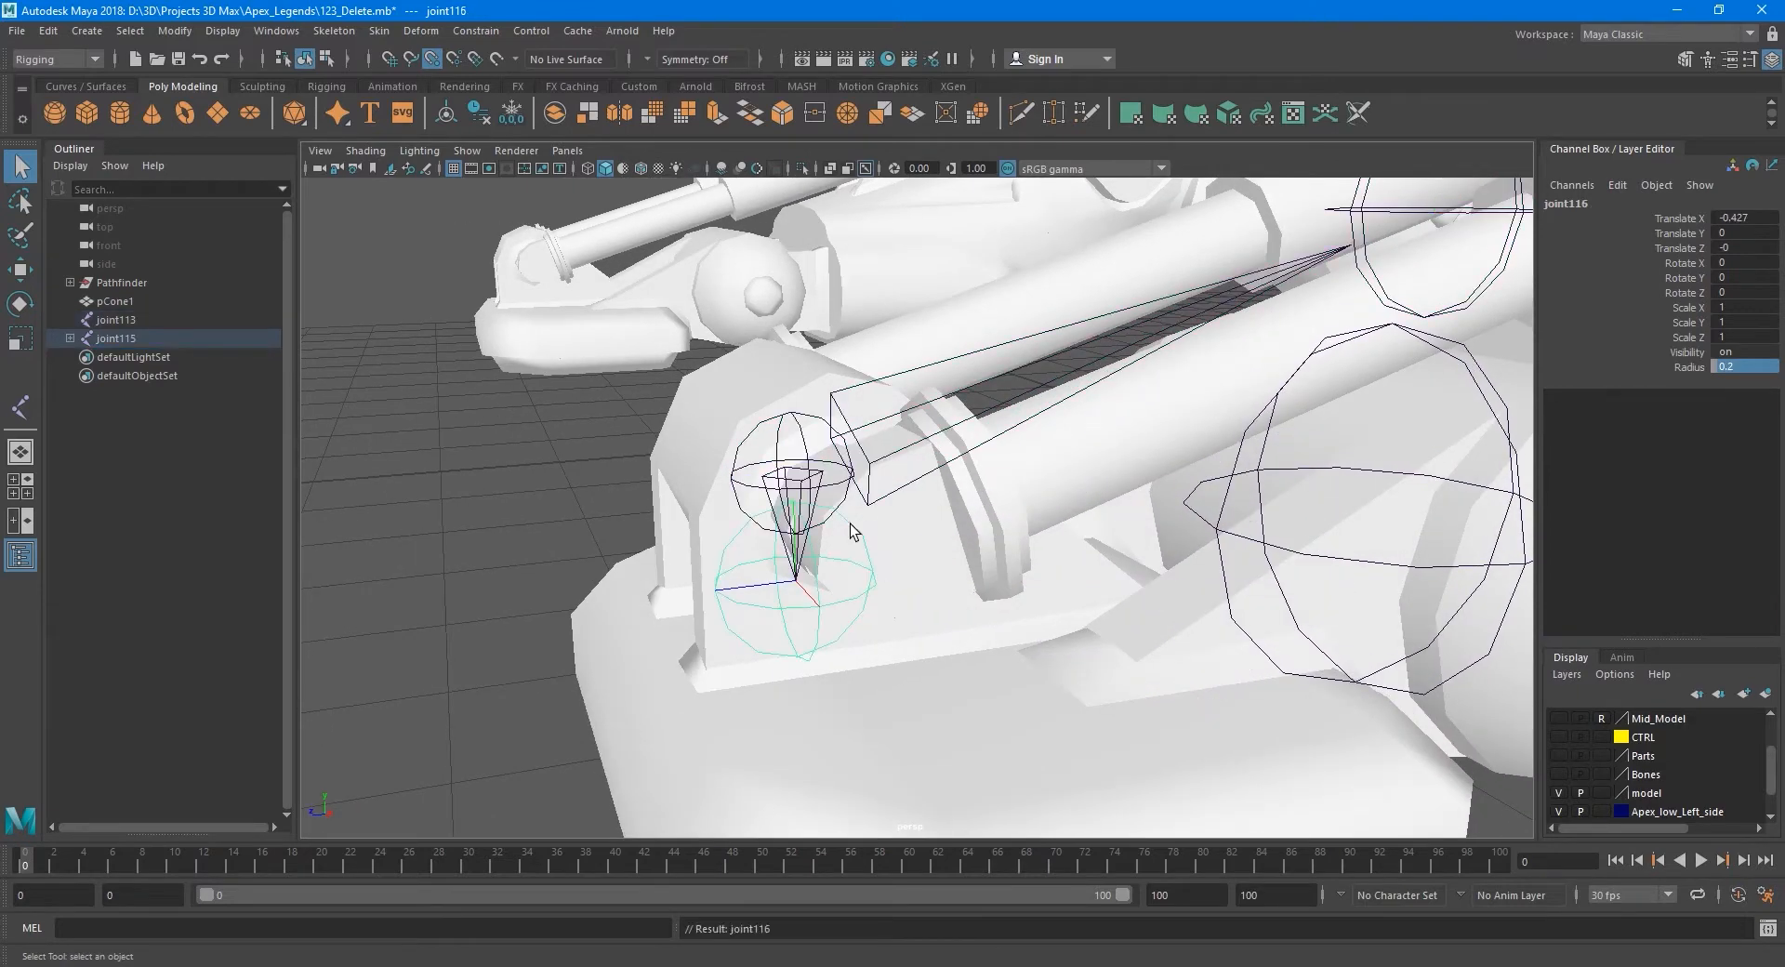
key("ctrl+z")
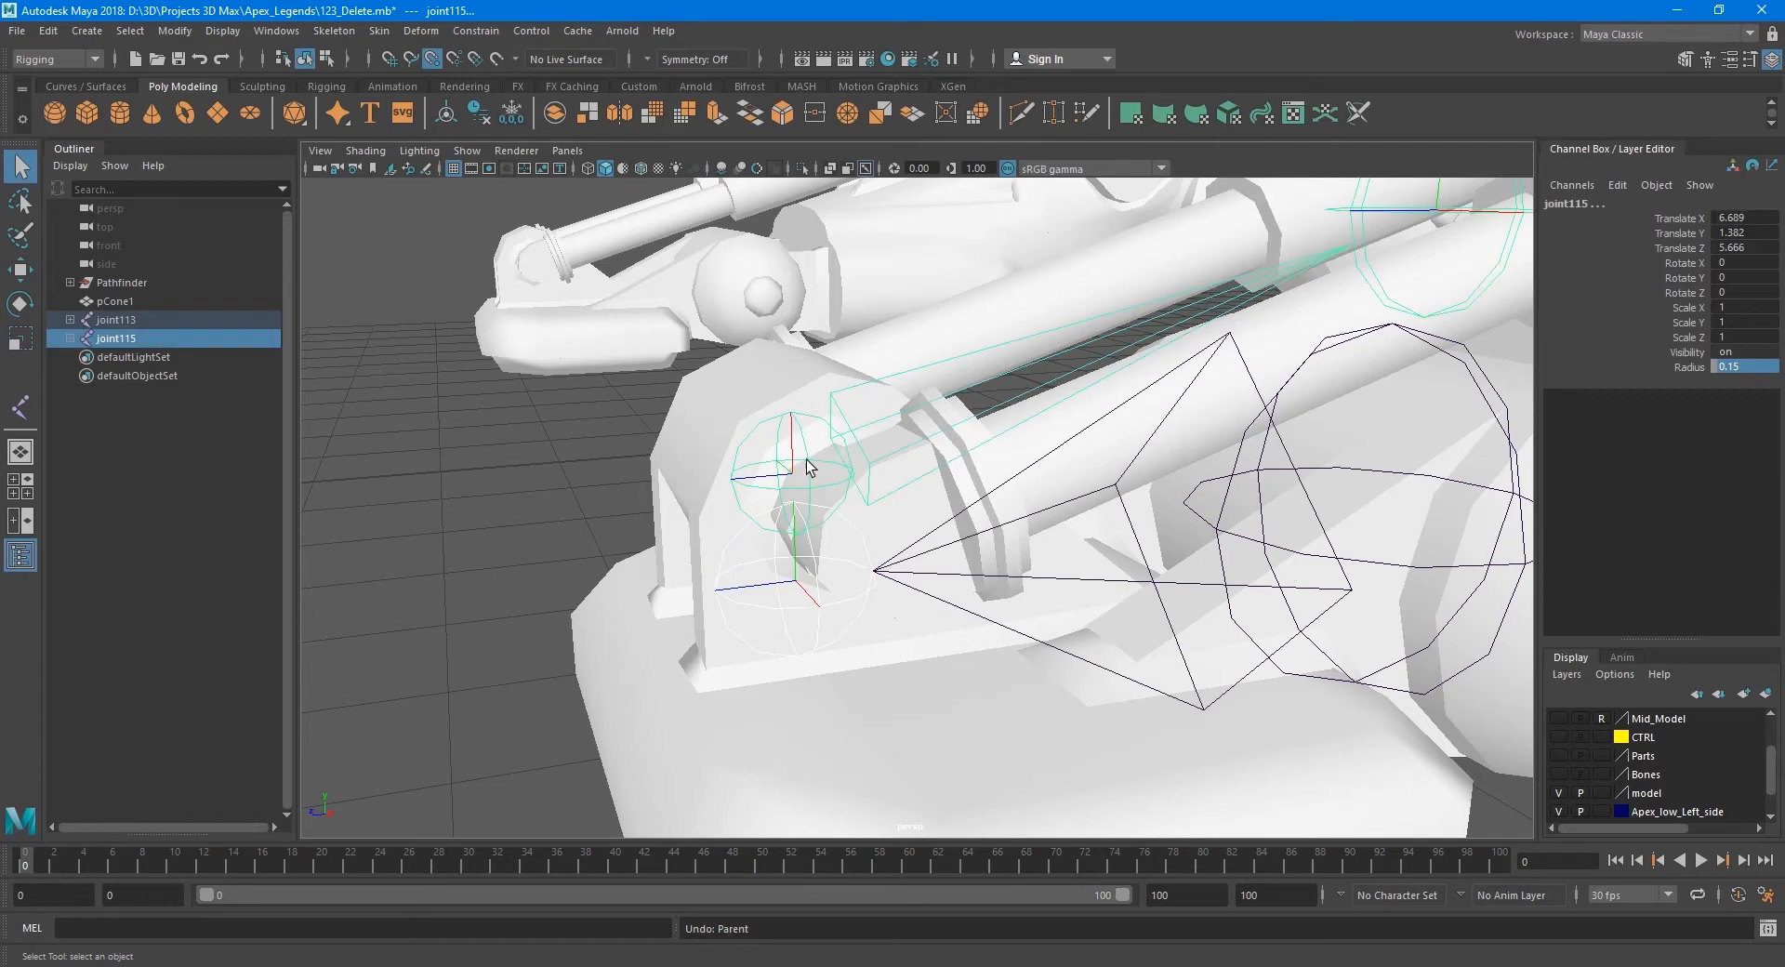
Parent the piston chain's root joint under the toe end joint below the front pivot.
left_click(807, 463)
left_click(863, 549, "shift")
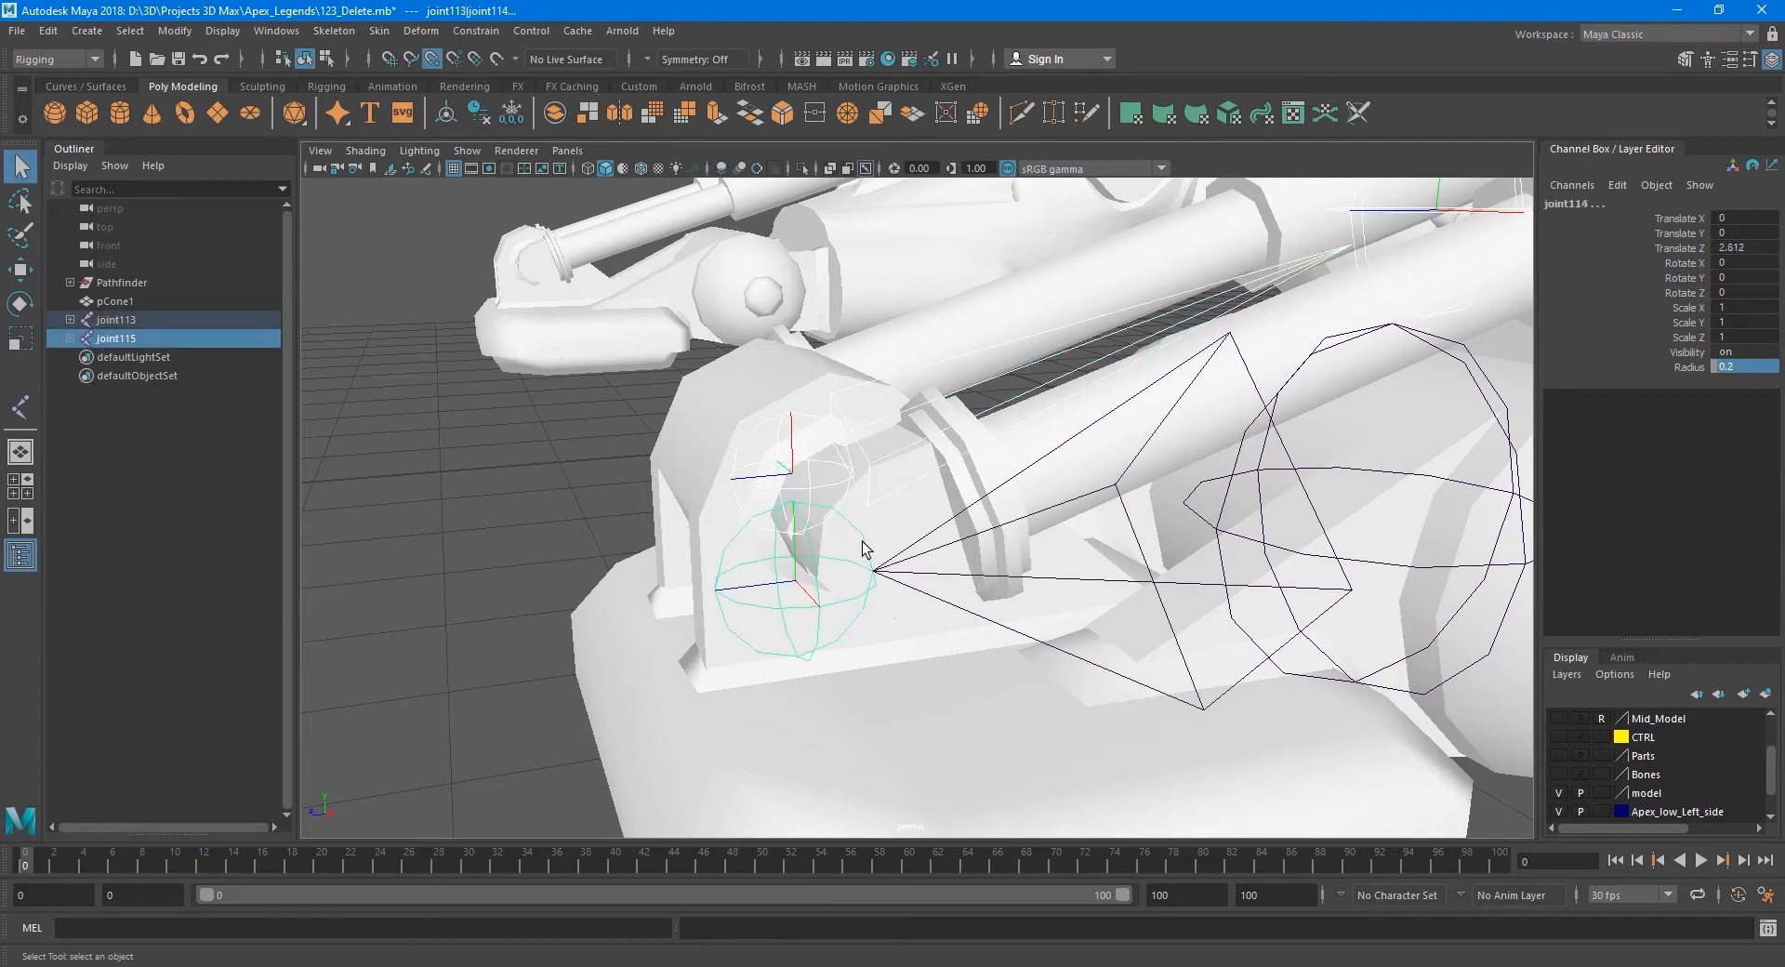
key("p")
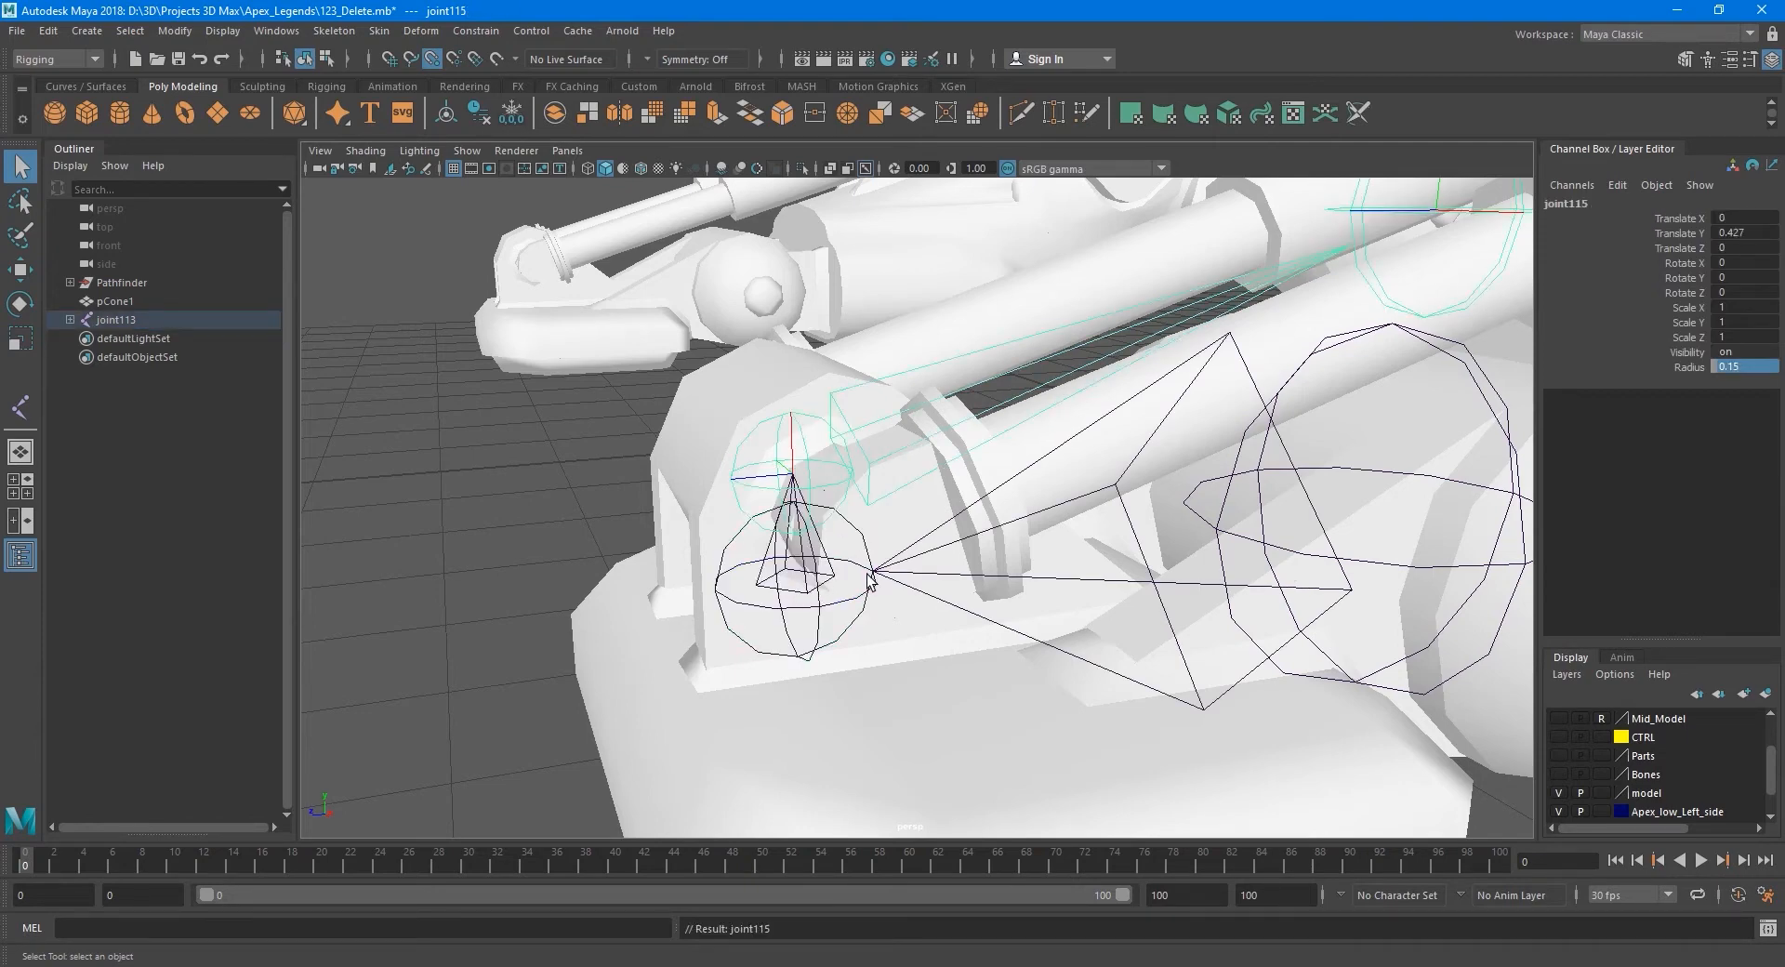
Test the toe root joint's rotation with the parented piston chain, undo it, and inspect the hierarchy from several angles.
right_click_drag(868, 575, 792, 601, "alt")
left_click_drag(997, 605, 963, 462, "alt")
left_click(1107, 505)
key("e")
key("ctrl+z")
left_click_drag(934, 518, 605, 539, "alt")
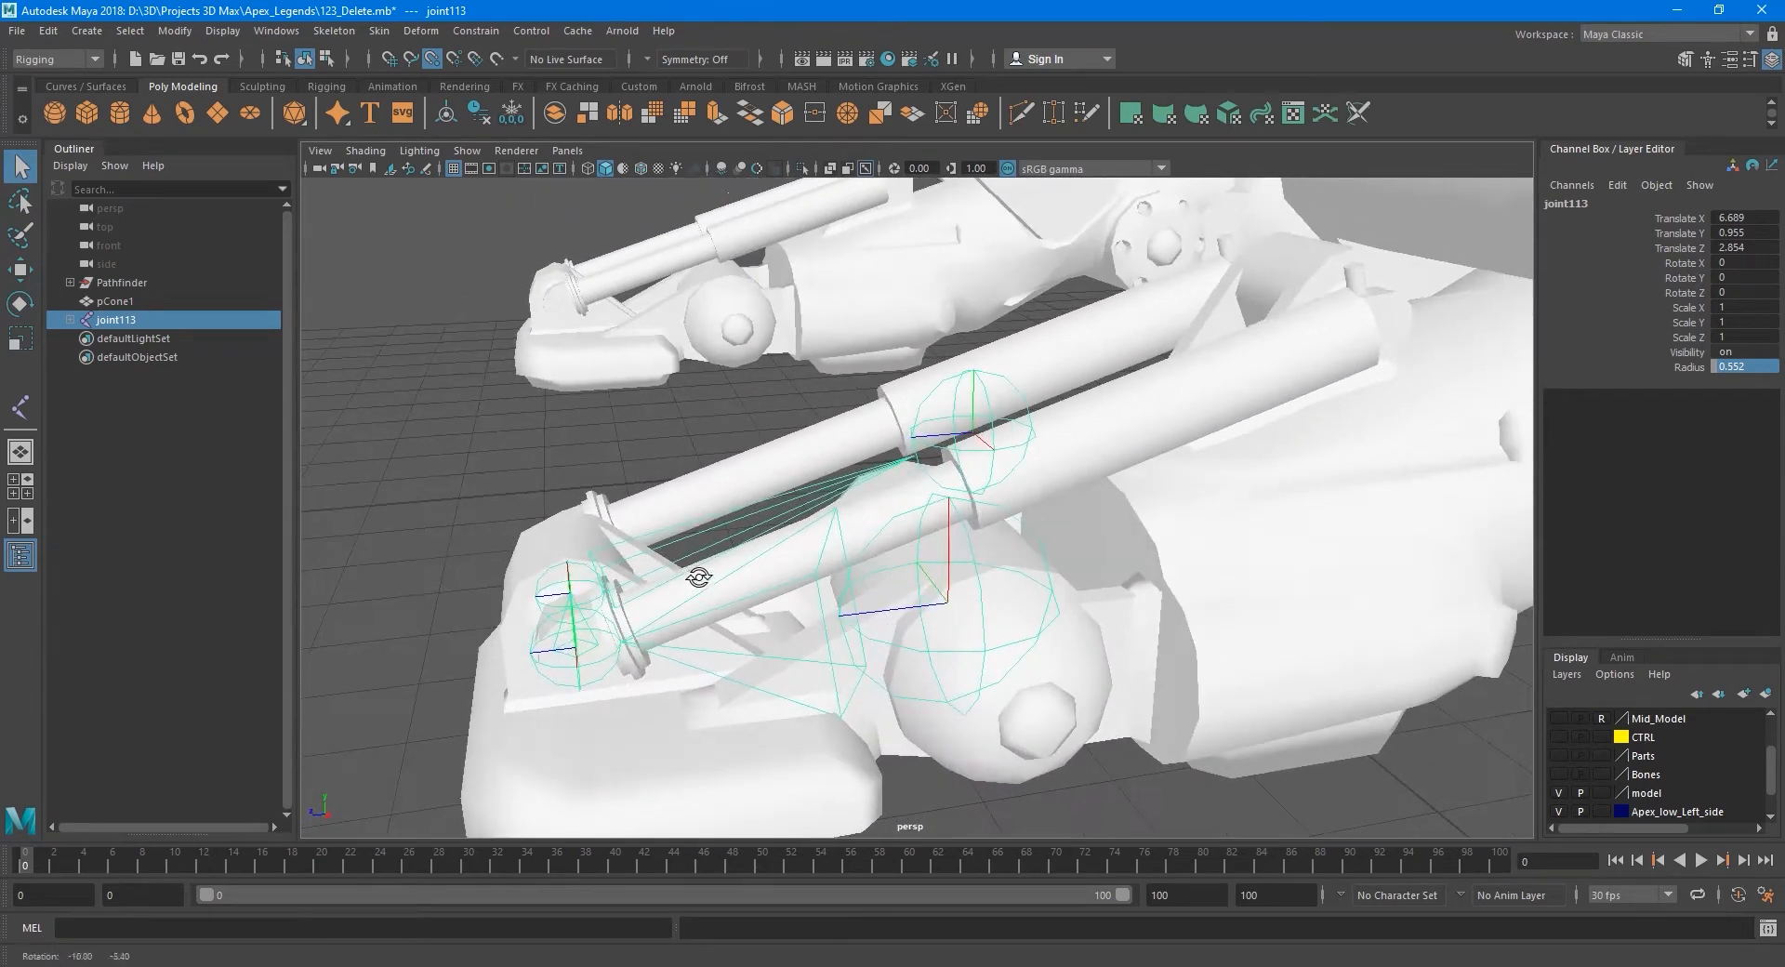
left_click_drag(824, 438, 1257, 361, "alt")
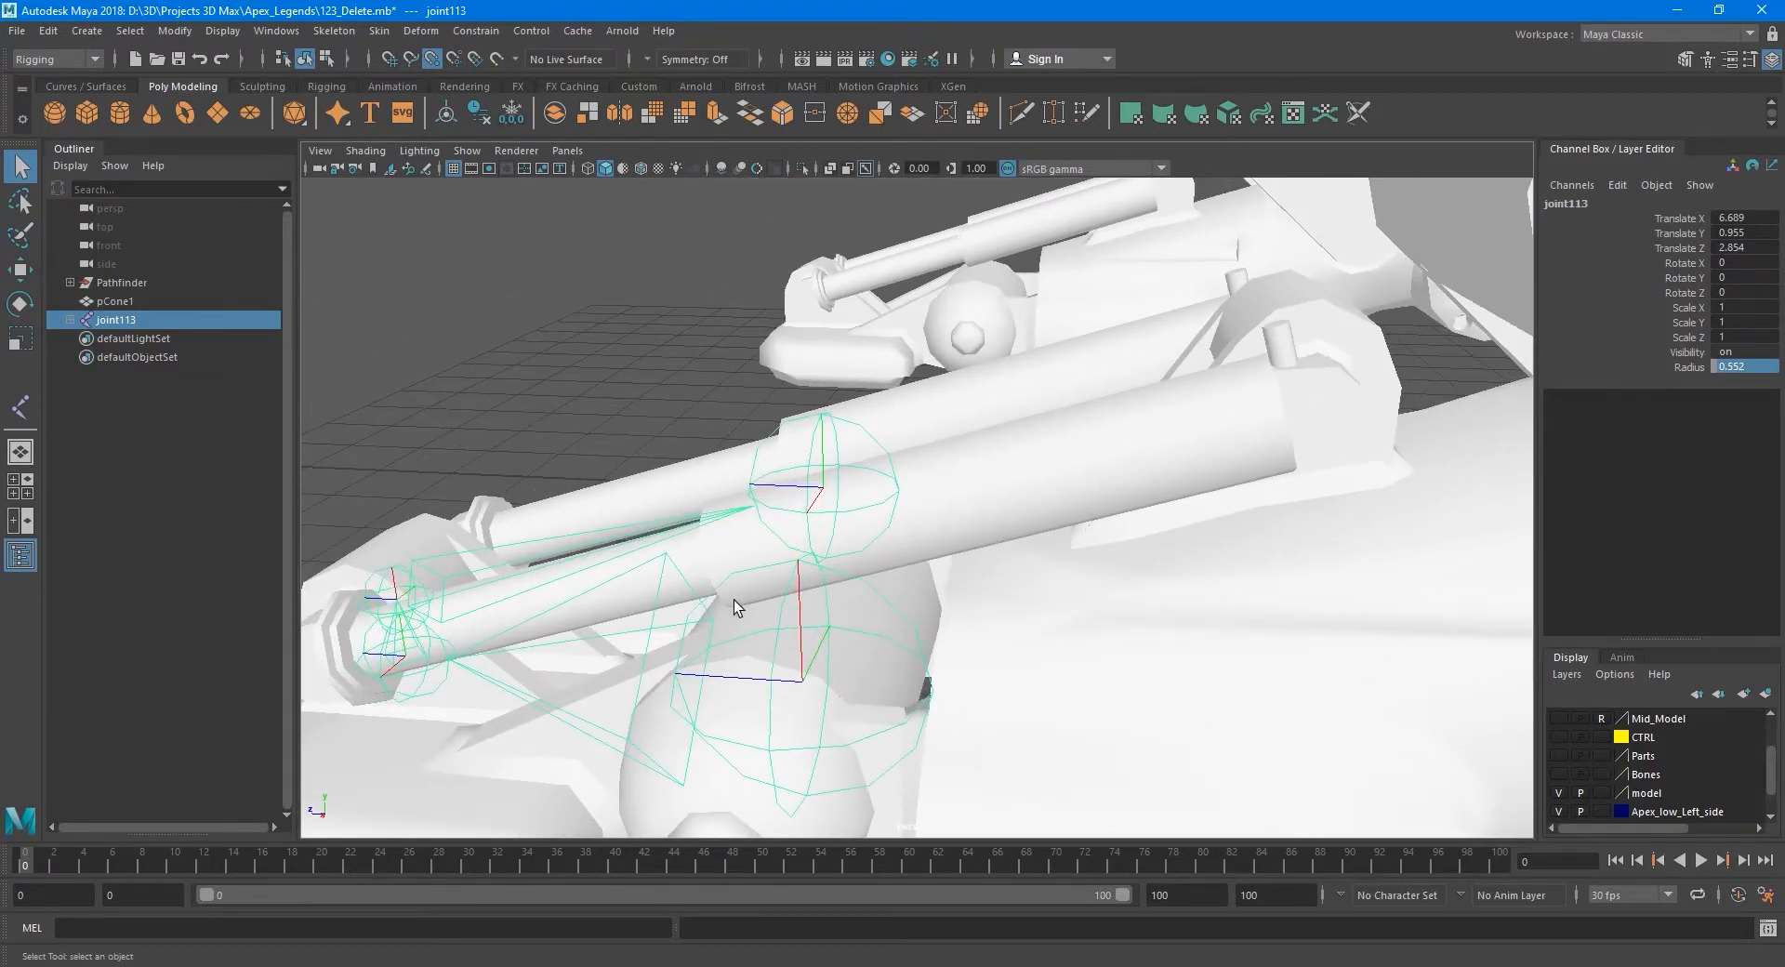
left_click_drag(1101, 498, 803, 571, "alt")
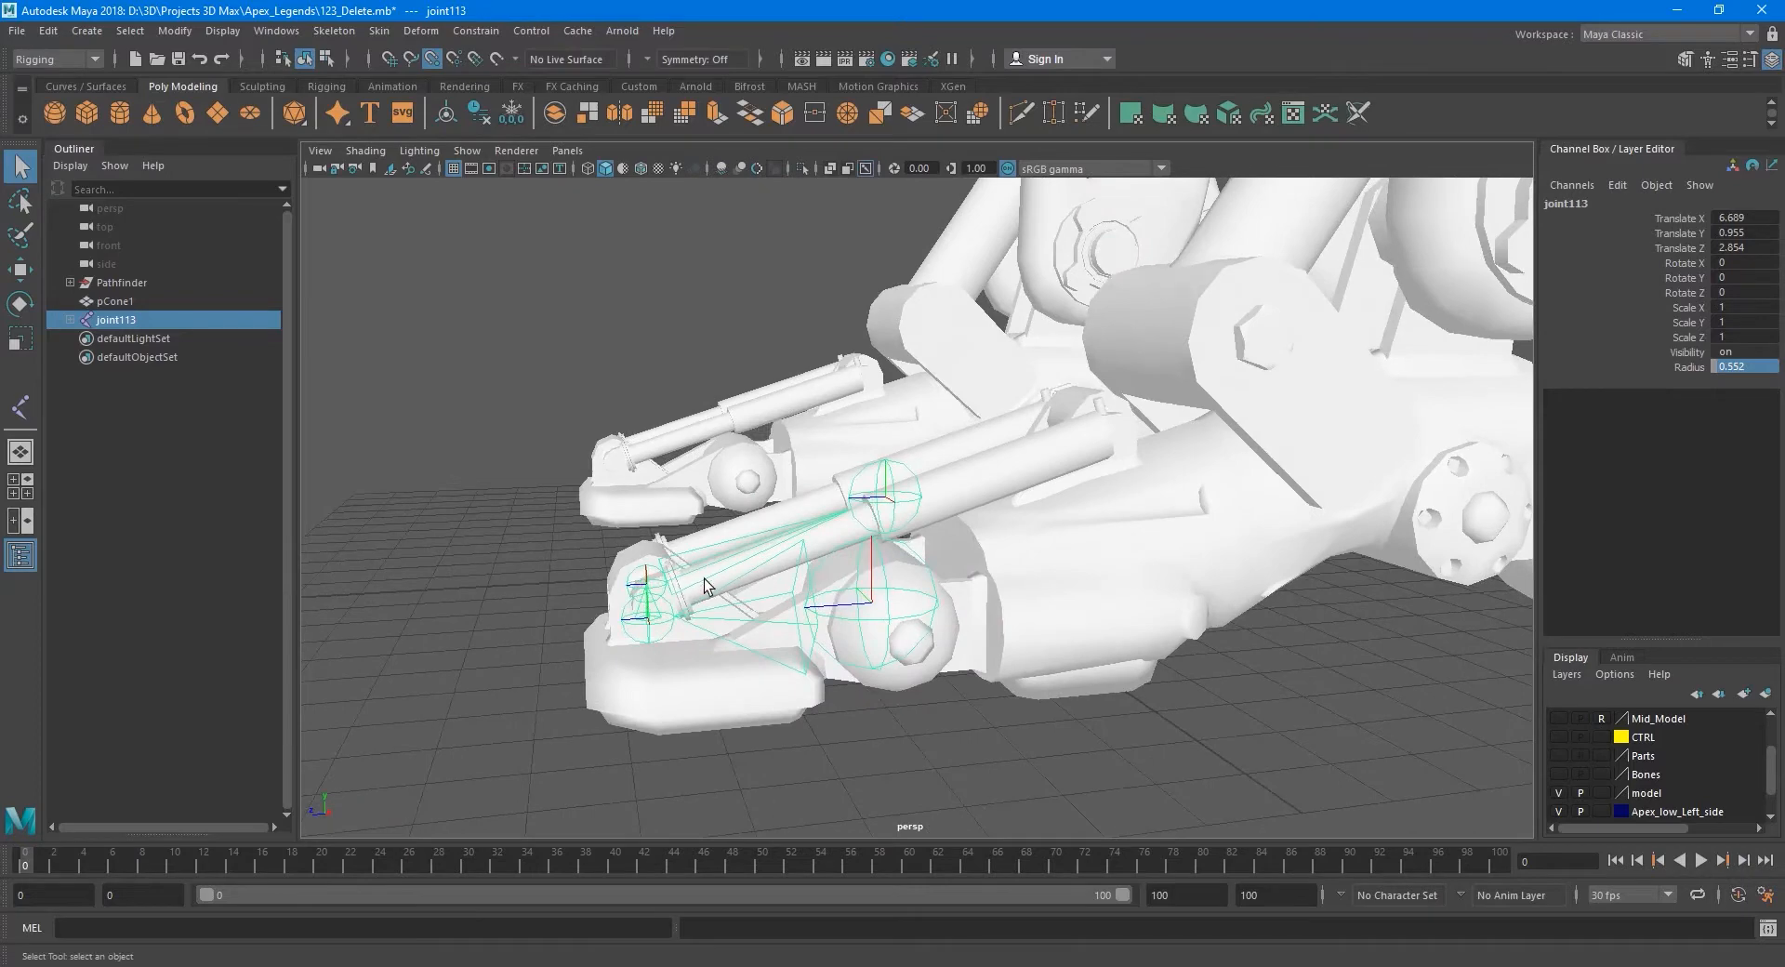
Duplicate the piston joint chain and move the copy up and away from the original, with point snapping off.
left_click(672, 579)
middle_click_drag(656, 578, 708, 575, "alt")
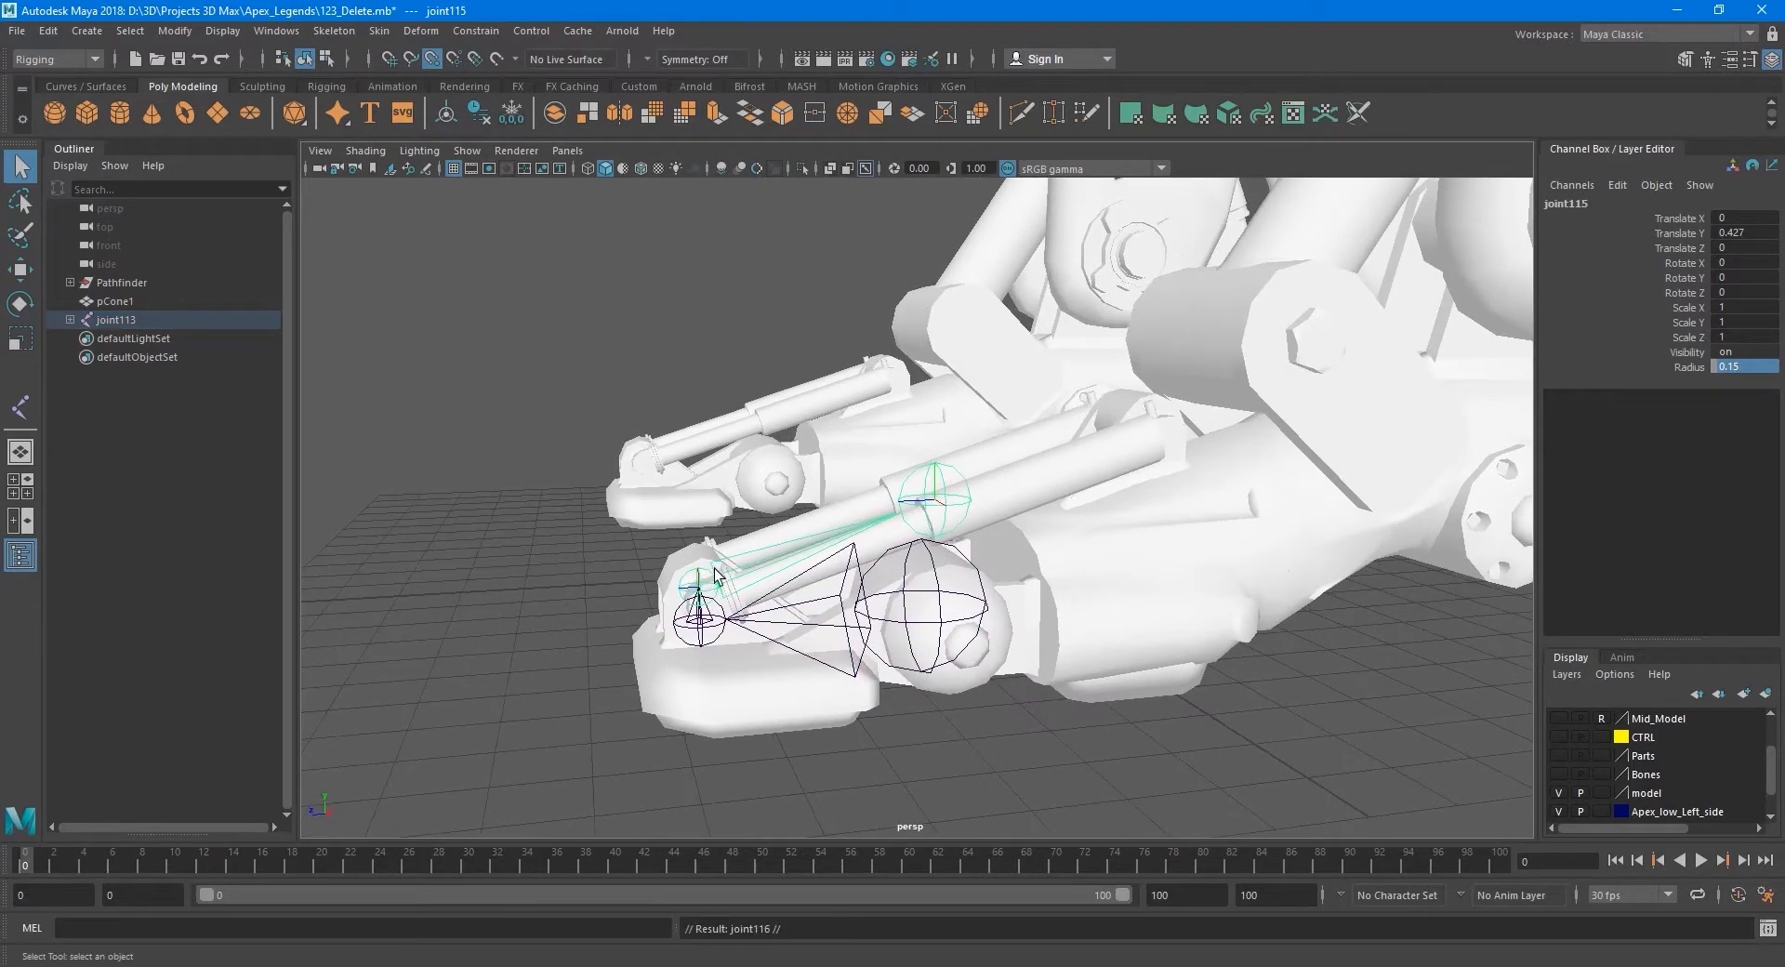
left_click(705, 586)
key("w")
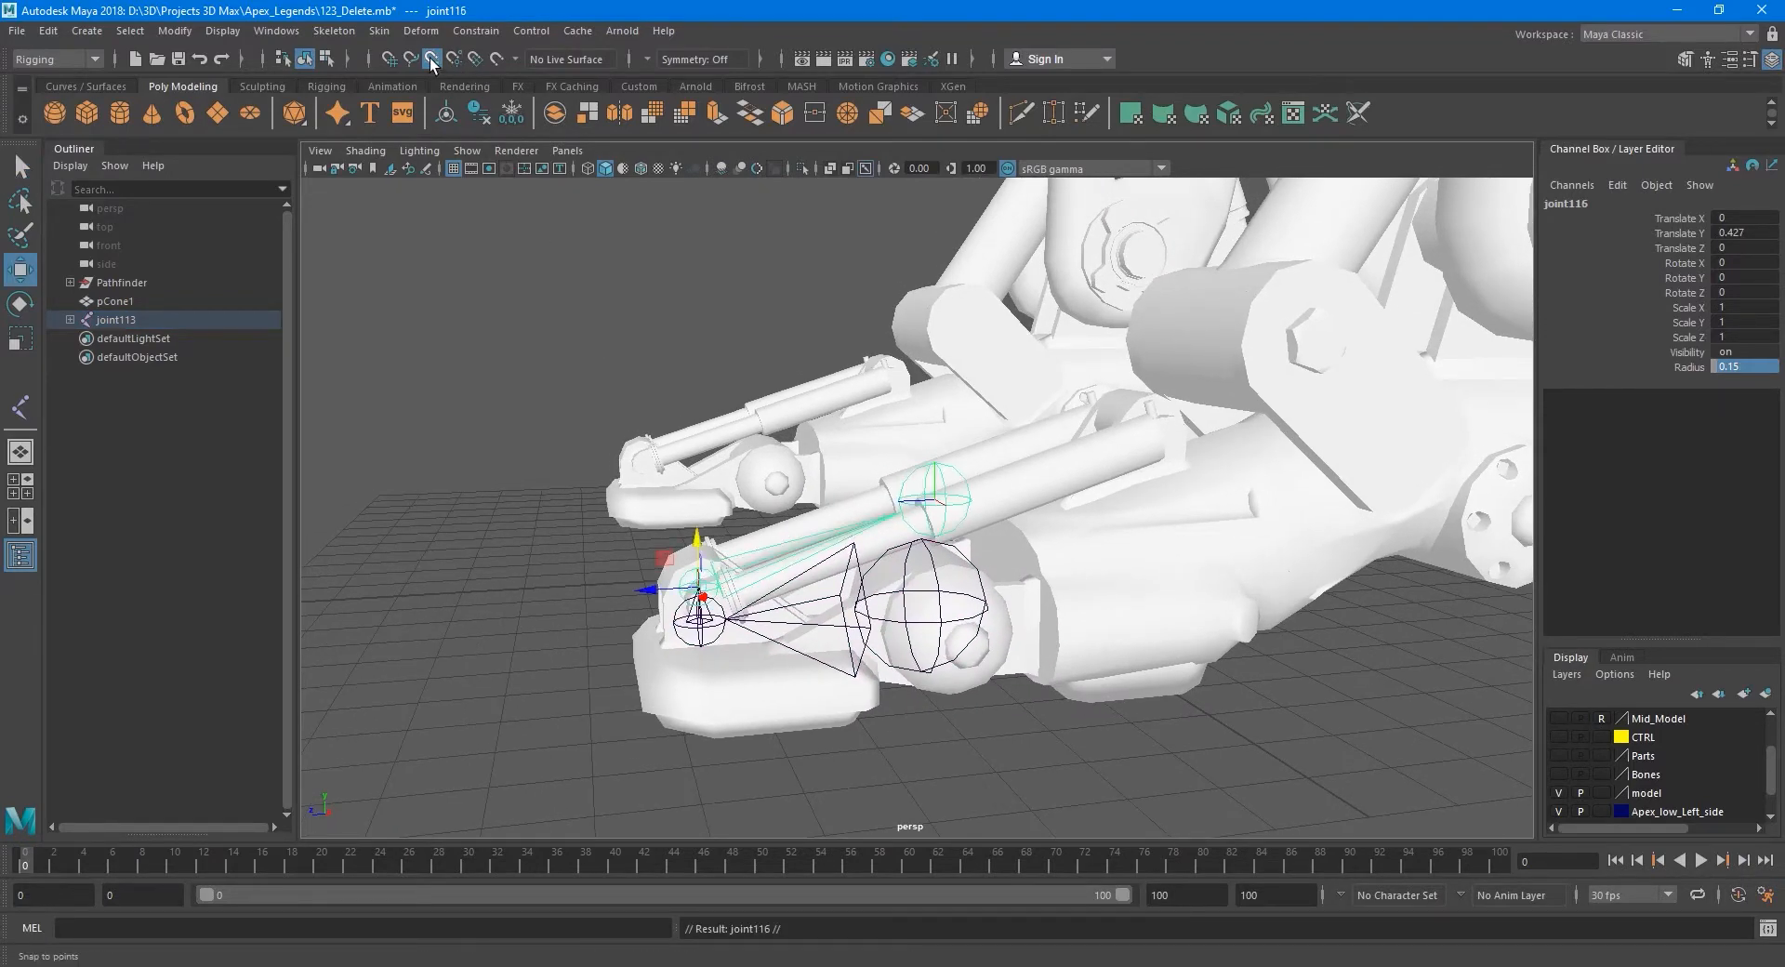
left_click_drag(702, 595, 641, 435)
key("q")
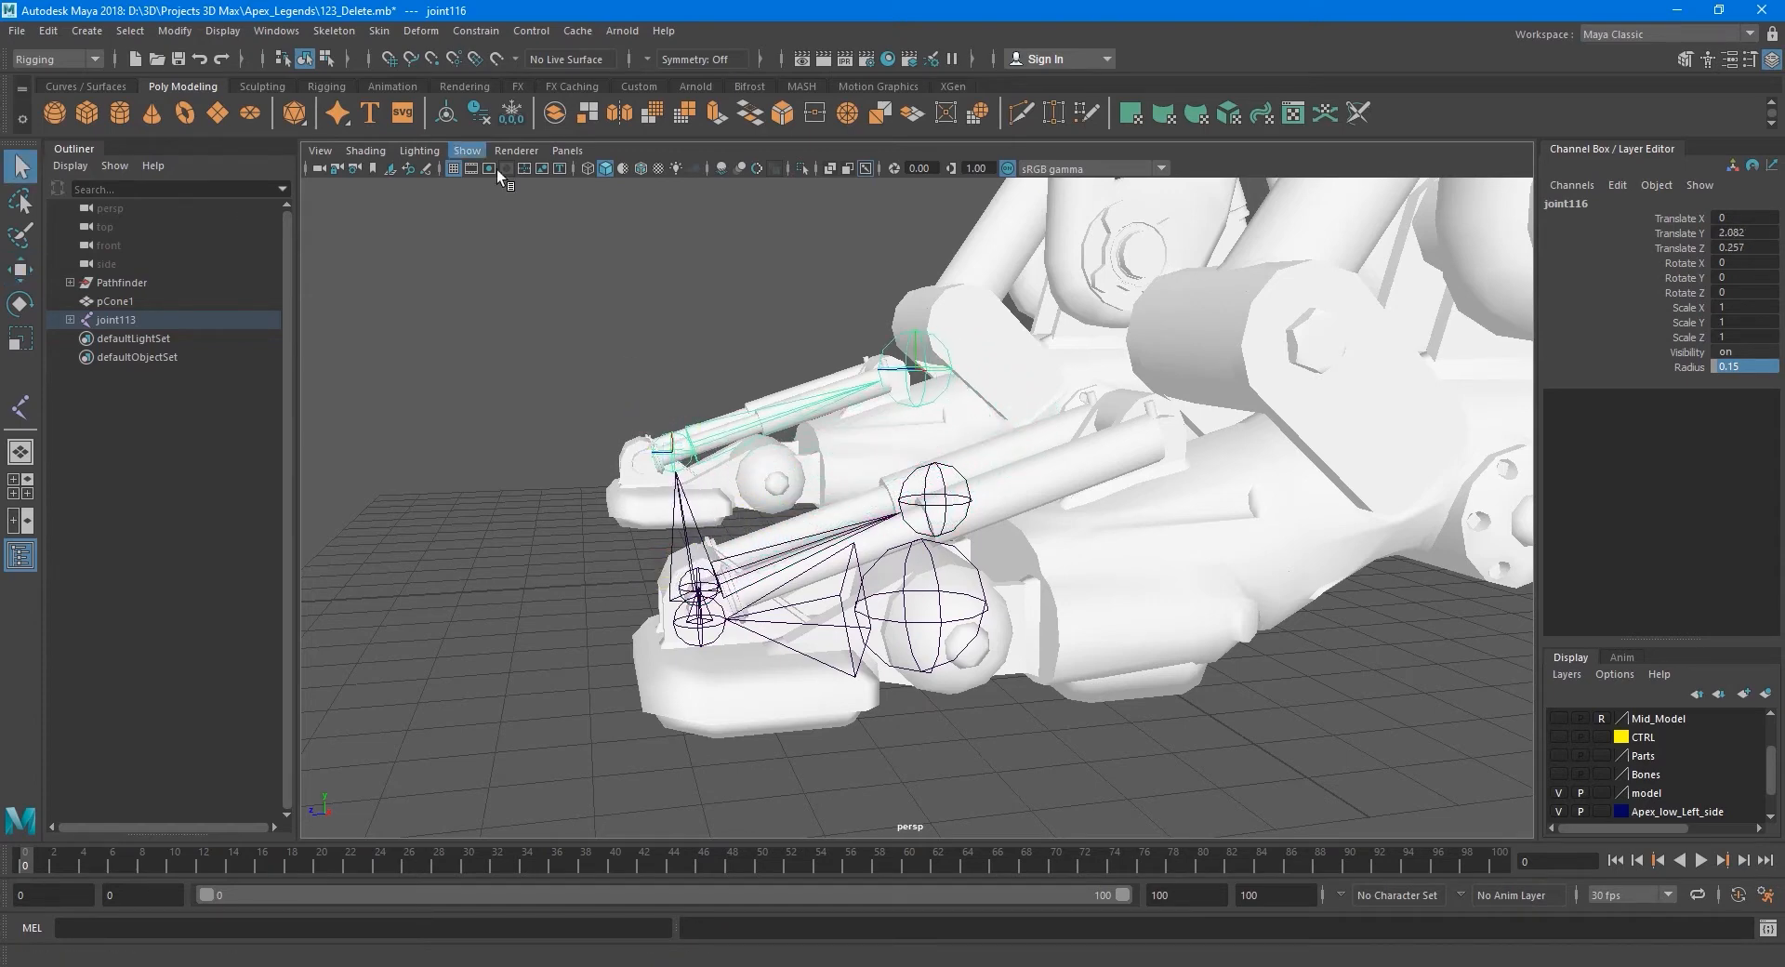
Disconnect the duplicated piston chain from the toe hierarchy and delete the oversized leftover joint.
left_click(378, 35)
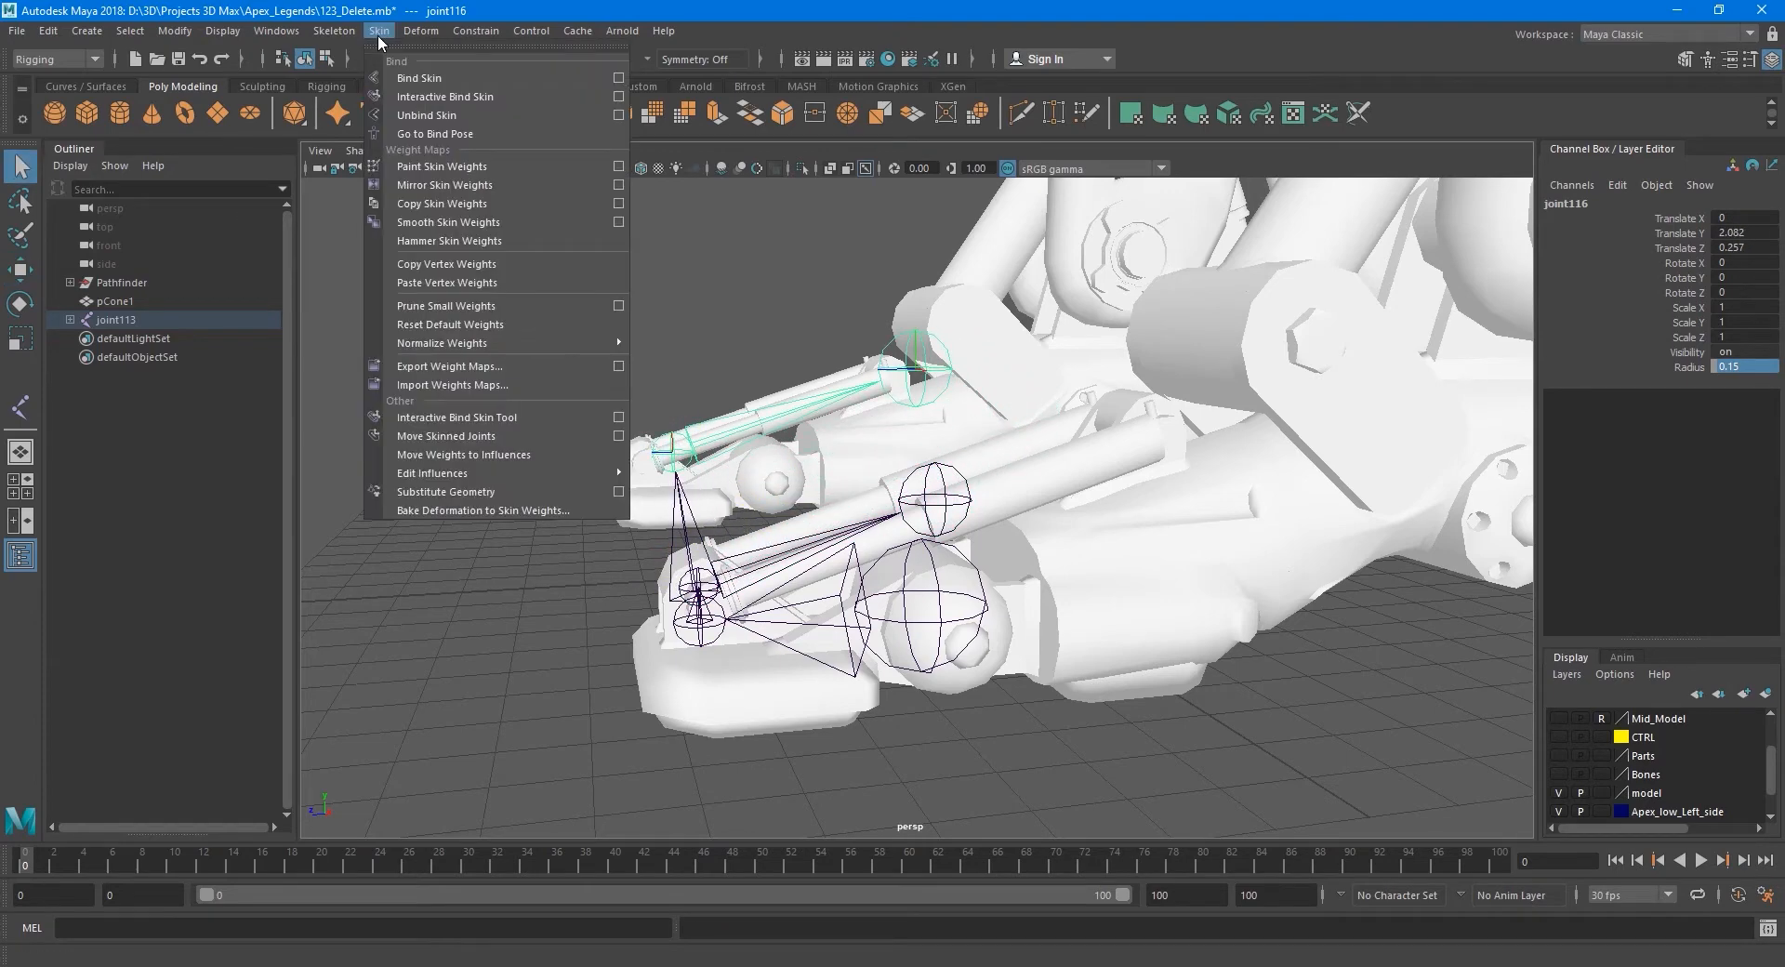
left_click(426, 116)
middle_click_drag(727, 444, 816, 422, "alt")
left_click_drag(752, 456, 770, 472, "alt")
scroll(770, 473, "up", 3)
left_click(333, 33)
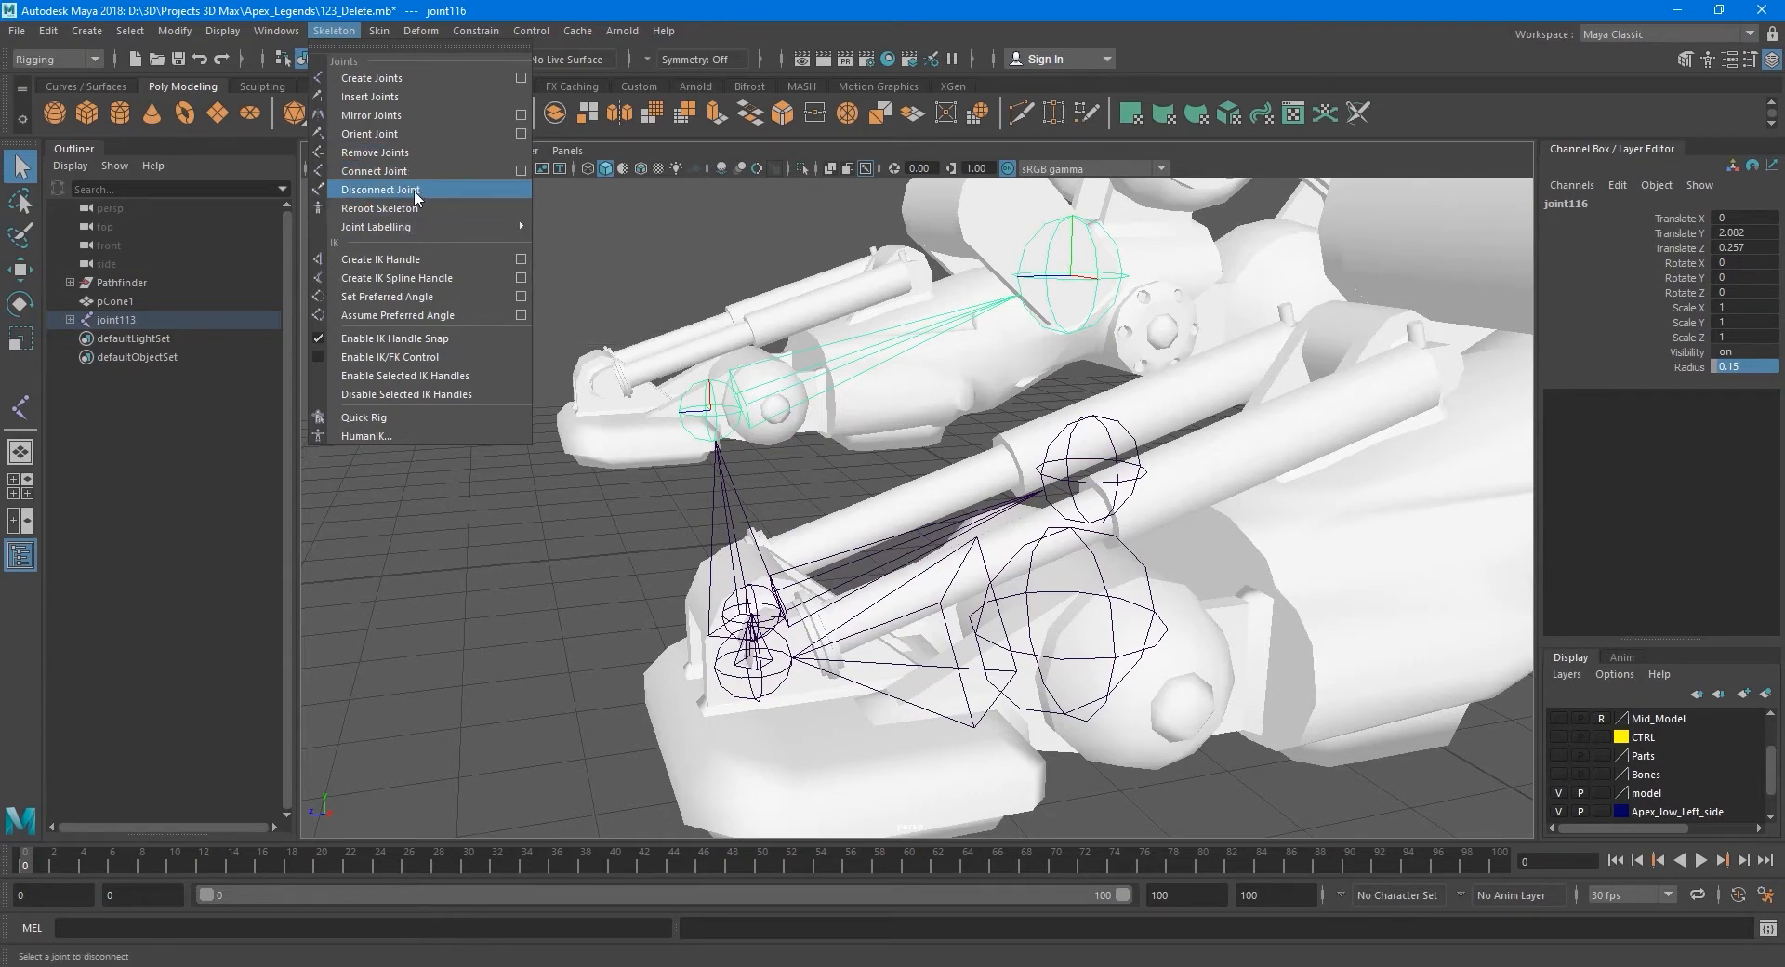
left_click(400, 190)
left_click(732, 293)
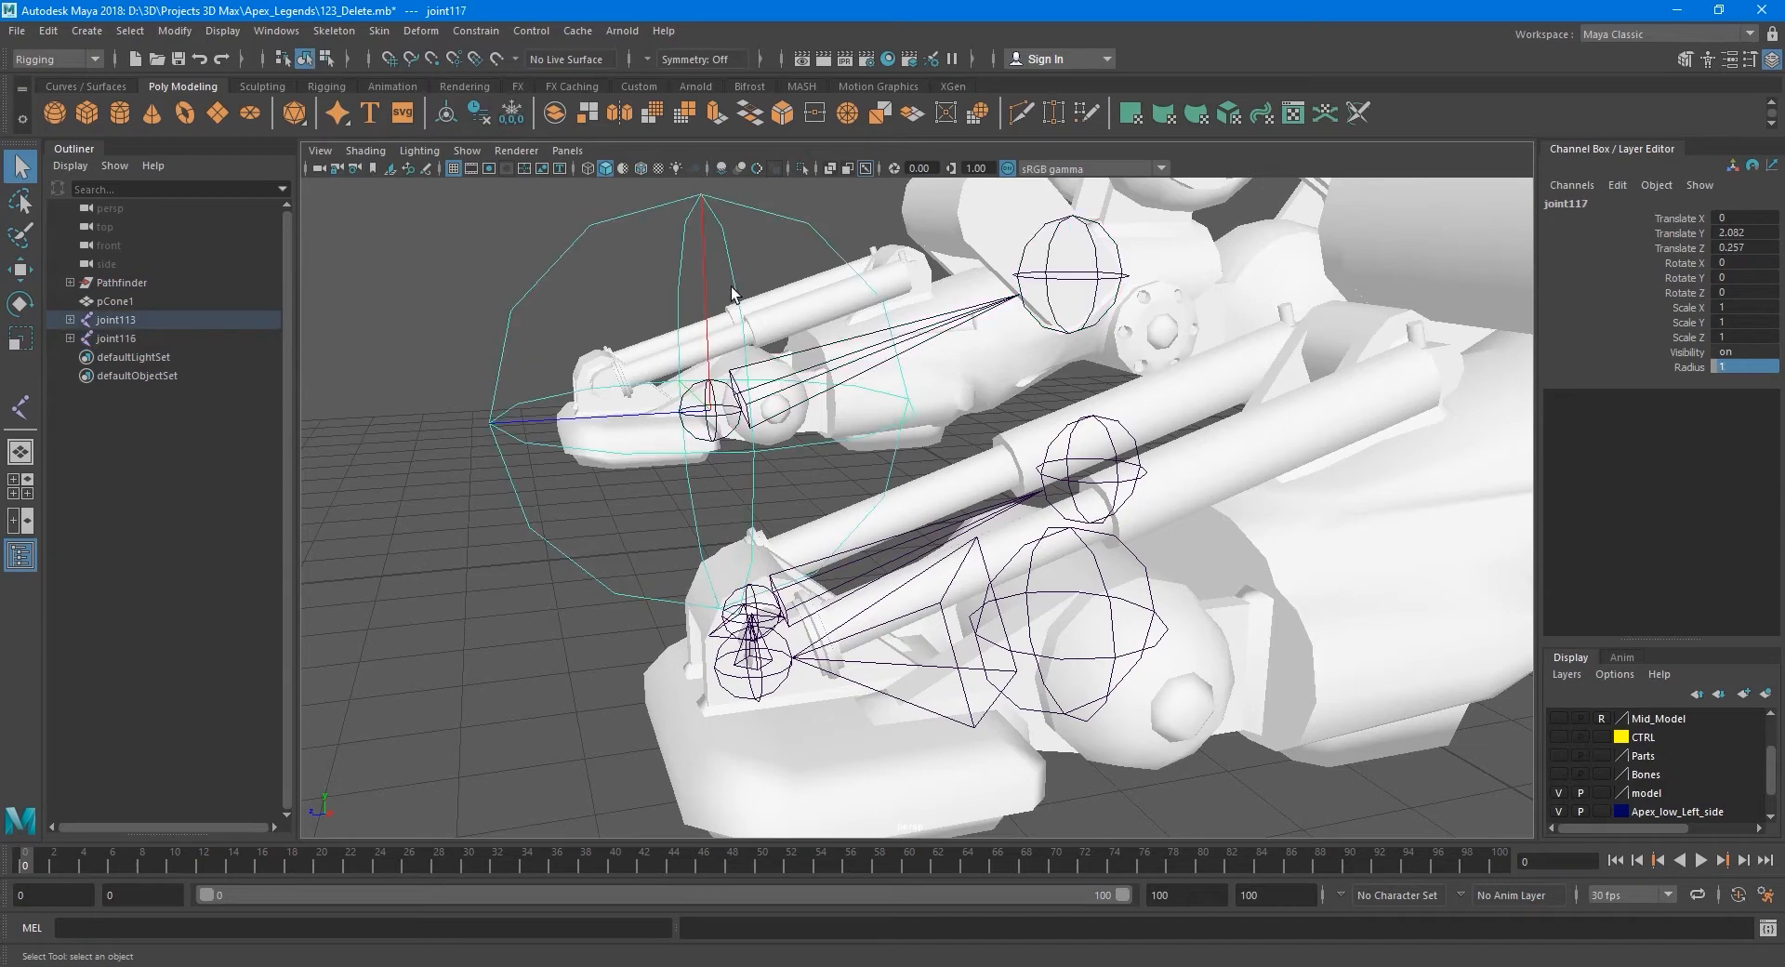
key("Delete")
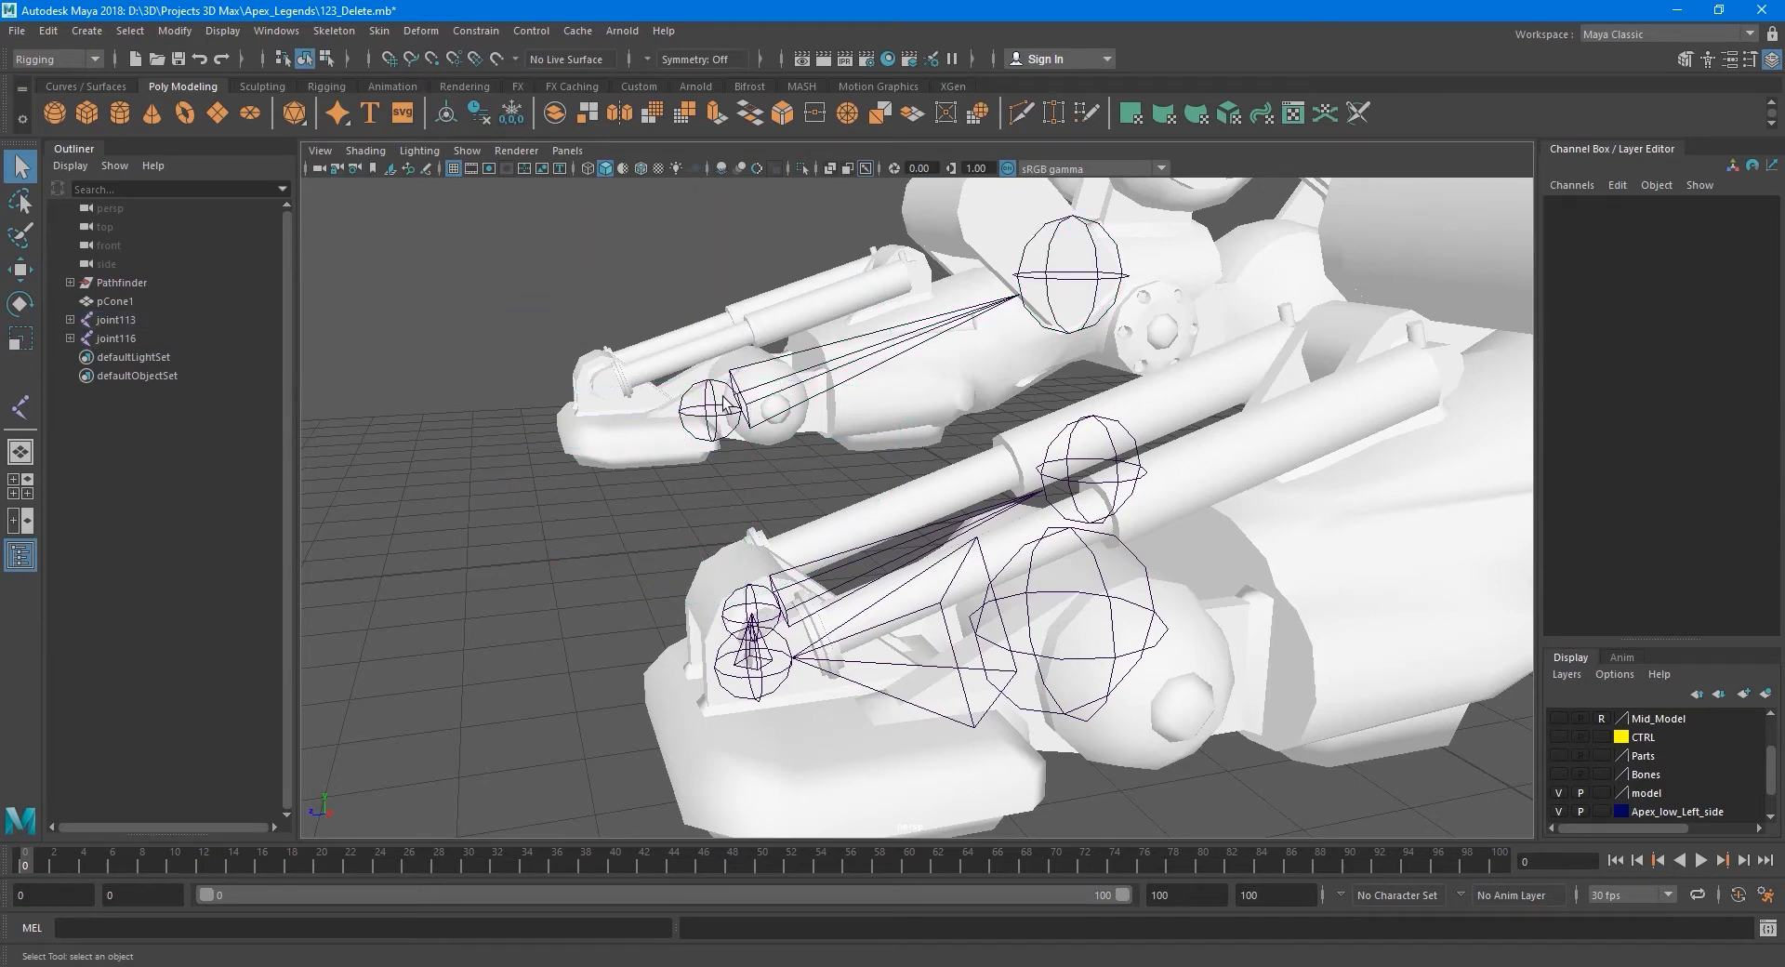
Set the model layer's display type to Reference and clear the selection.
left_click(805, 455)
left_click(730, 423)
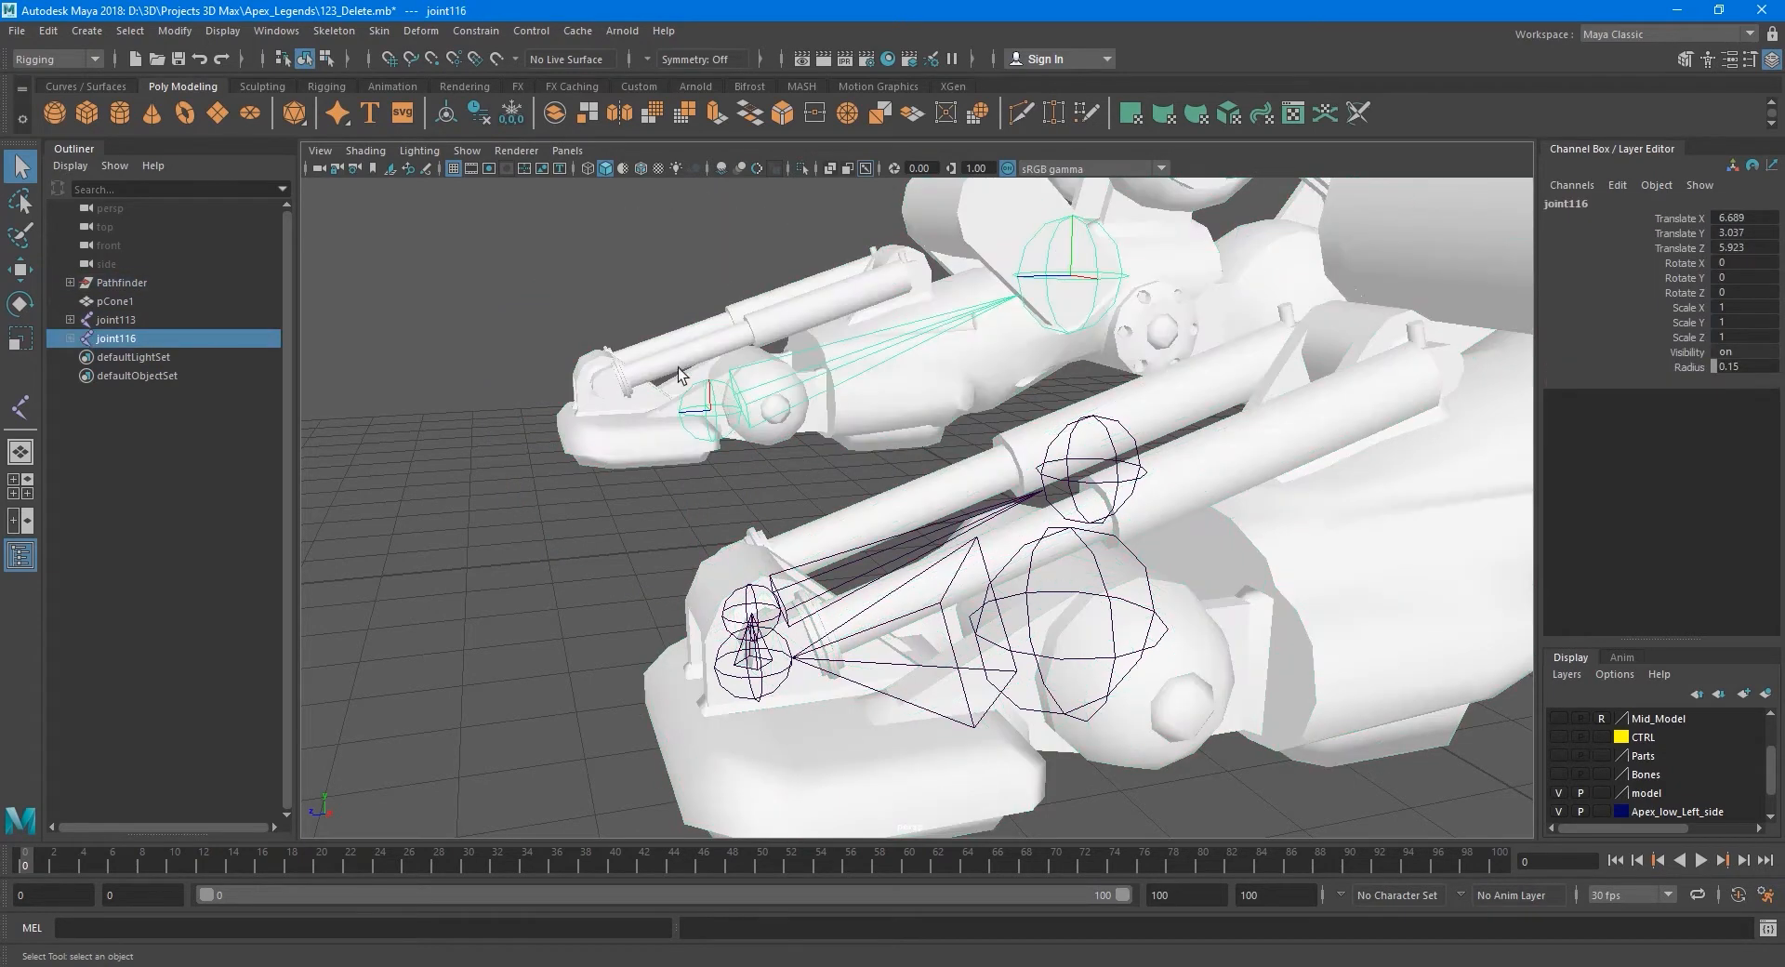
left_click(651, 372)
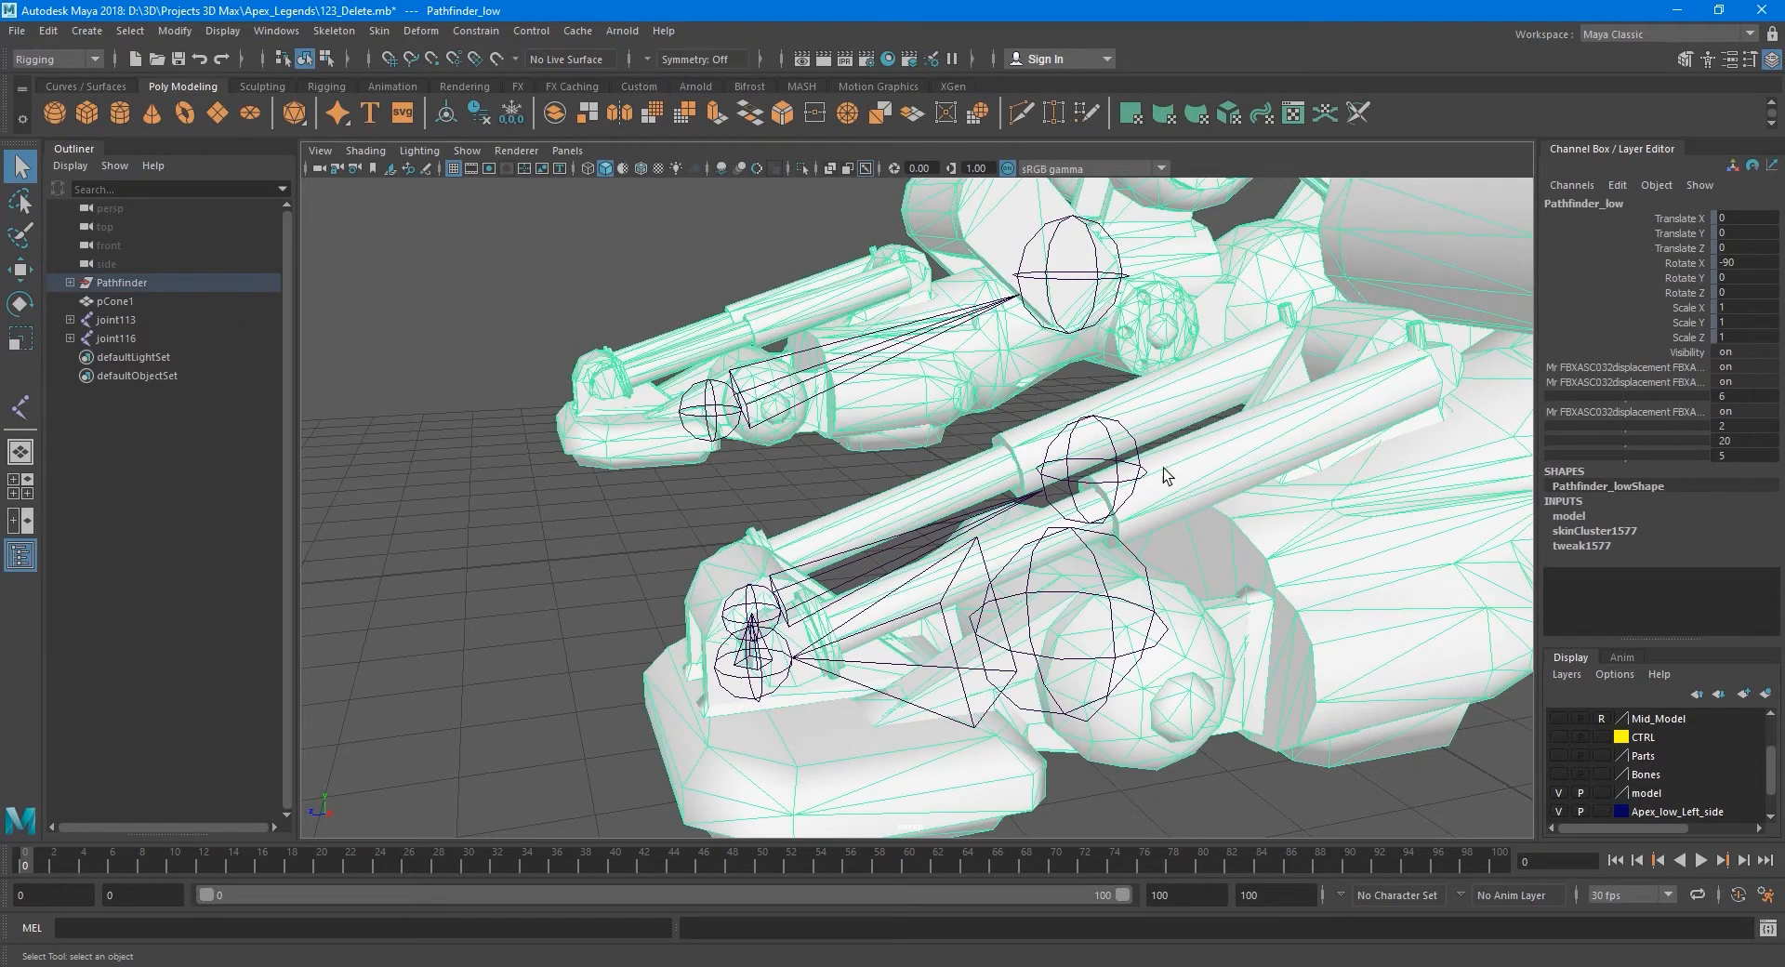
left_click(1603, 793)
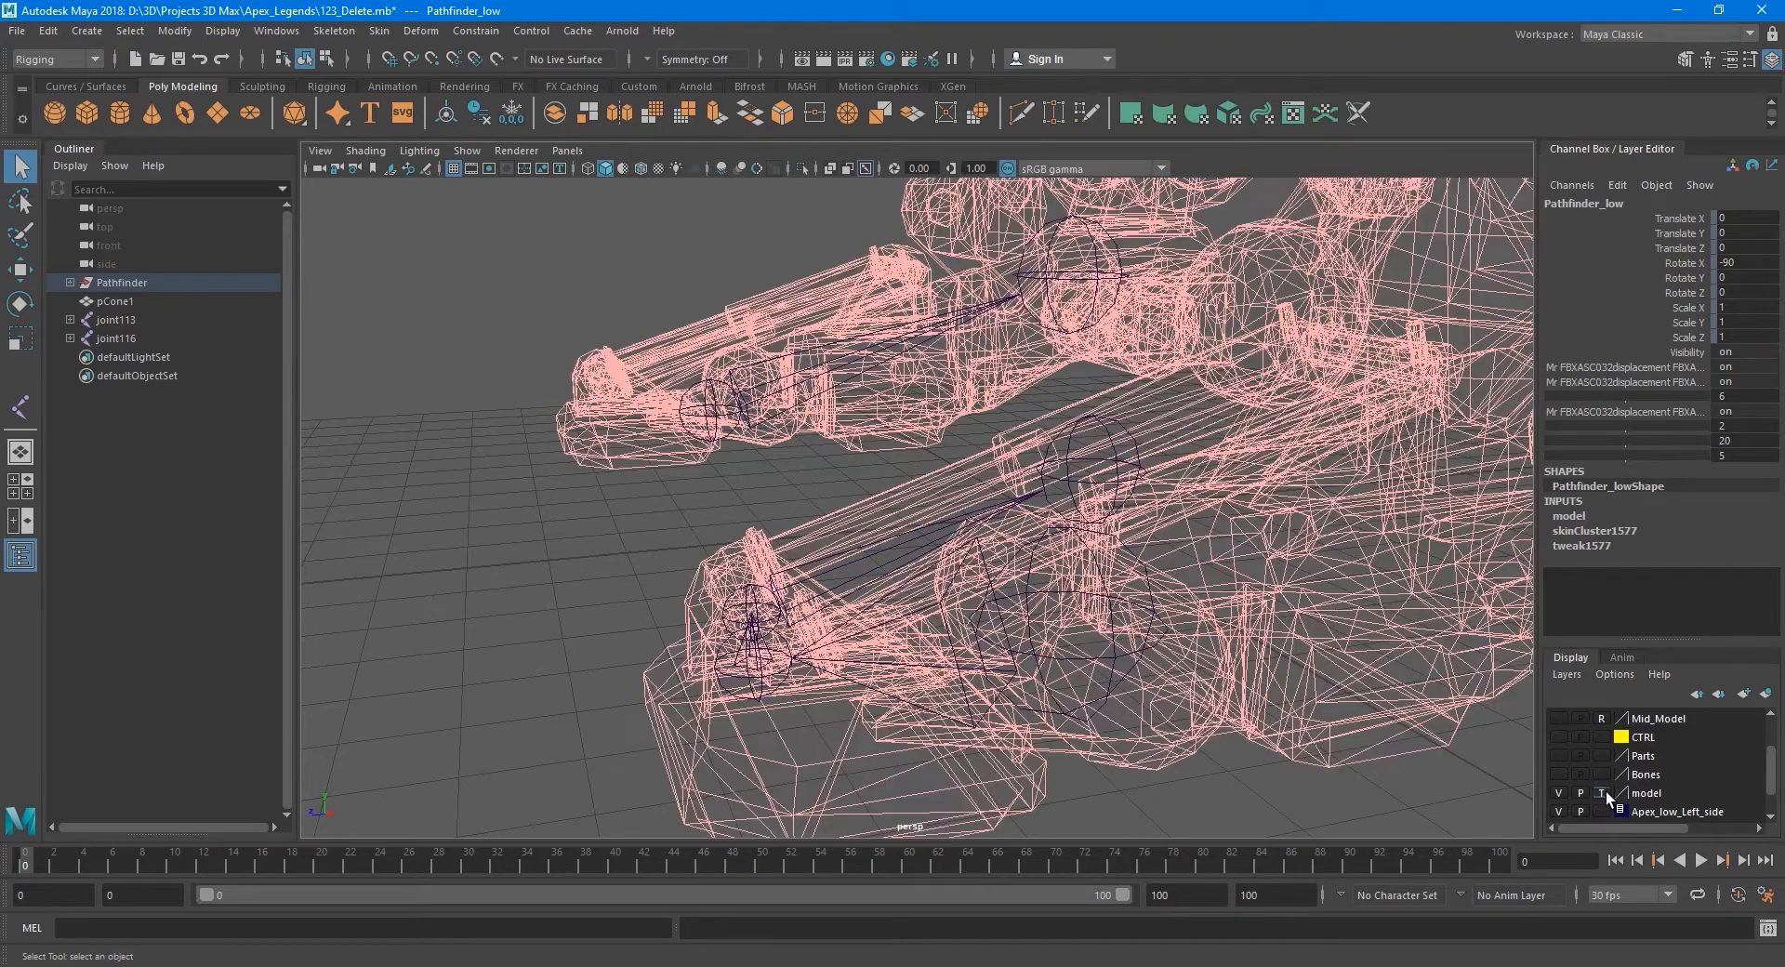
left_click(1603, 793)
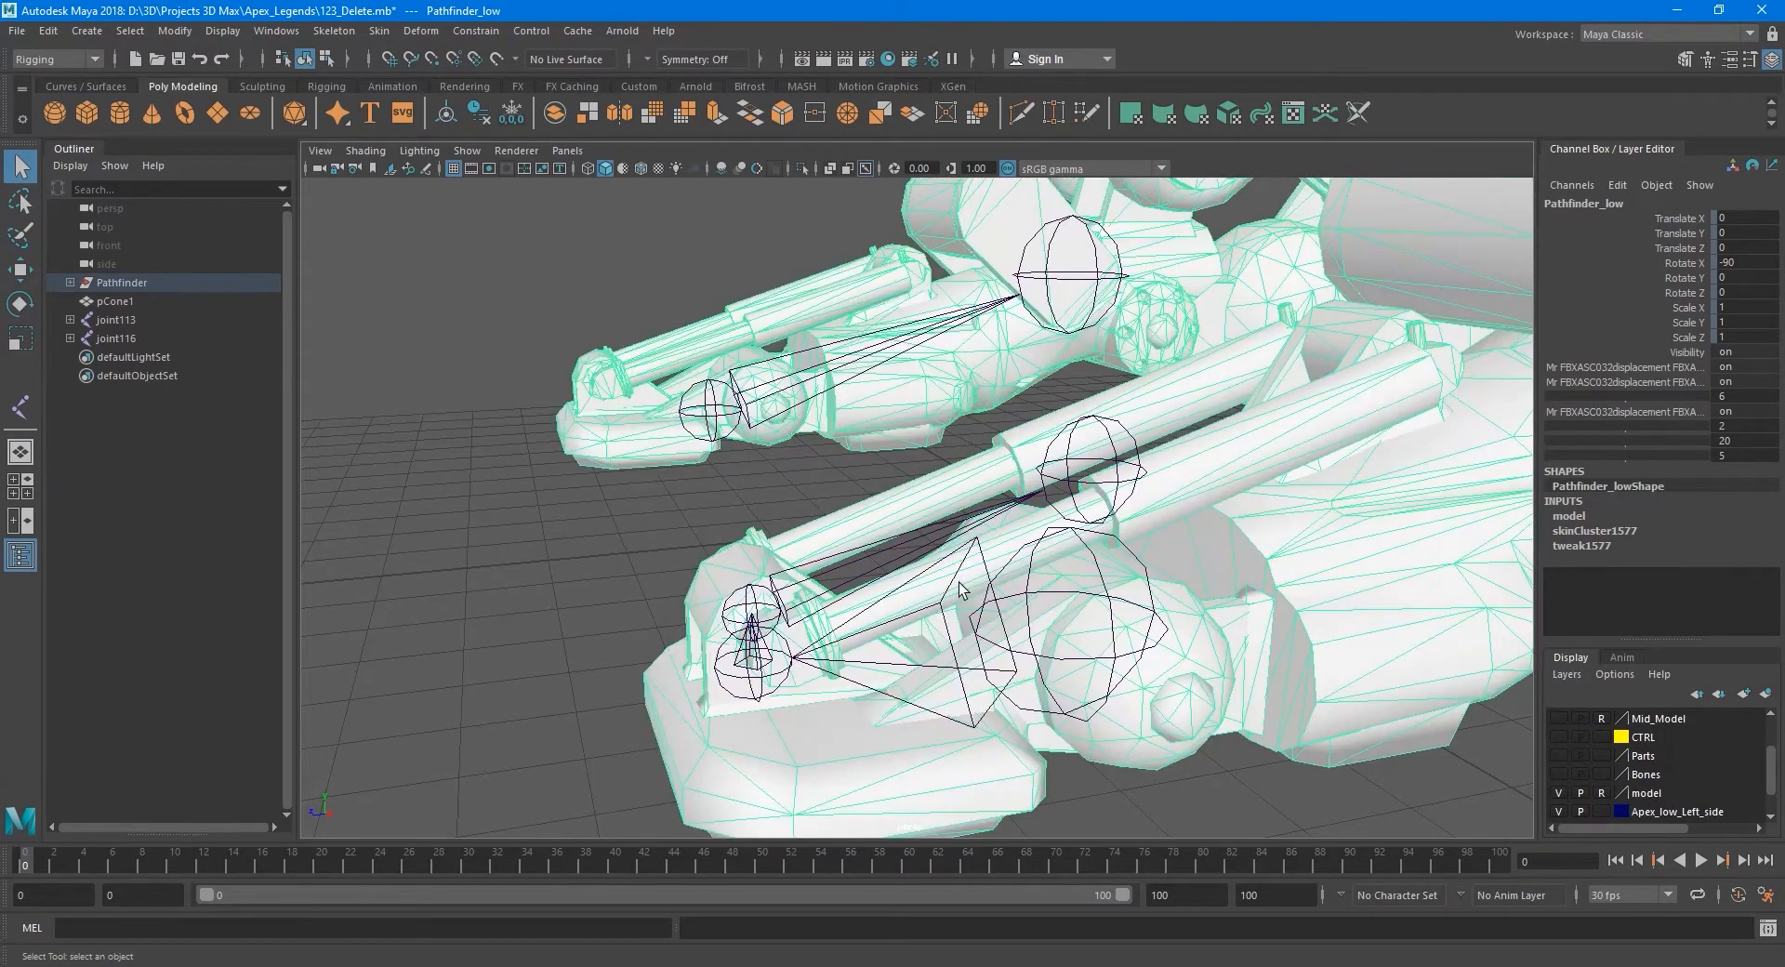
middle_click_drag(963, 591, 957, 602, "alt")
left_click(765, 500)
scroll(764, 501, "down", 5)
key("alt")
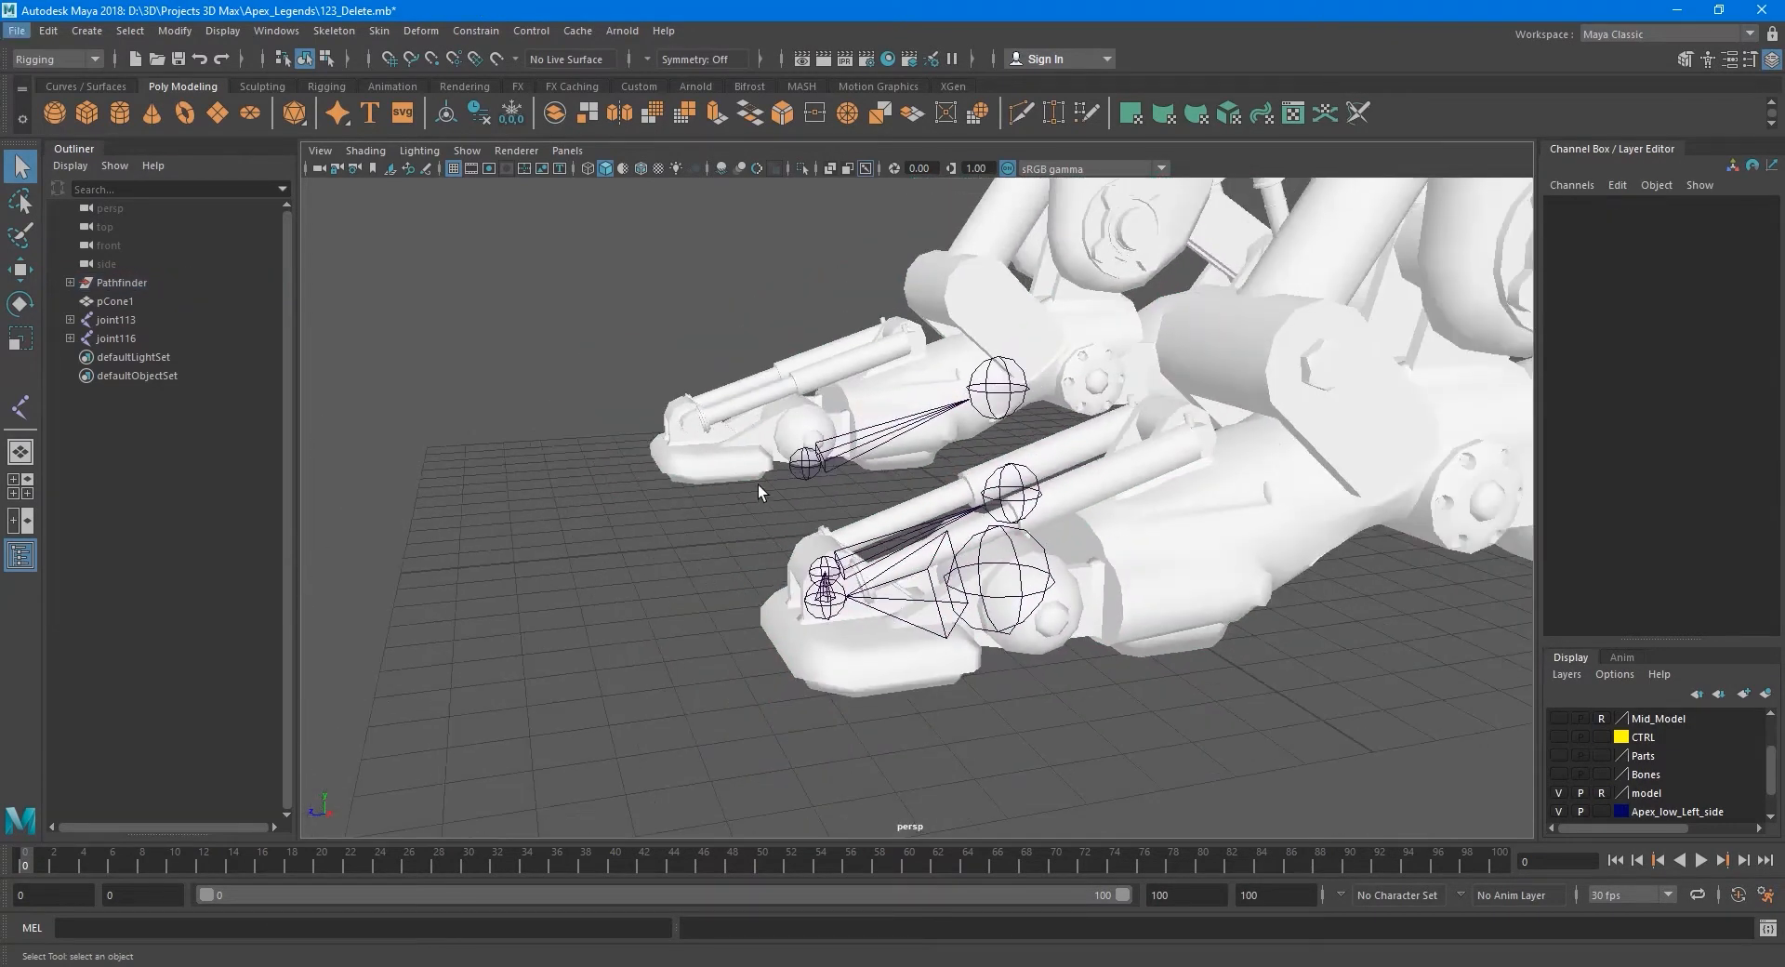
key("alt")
middle_click_drag(986, 525, 948, 548, "alt")
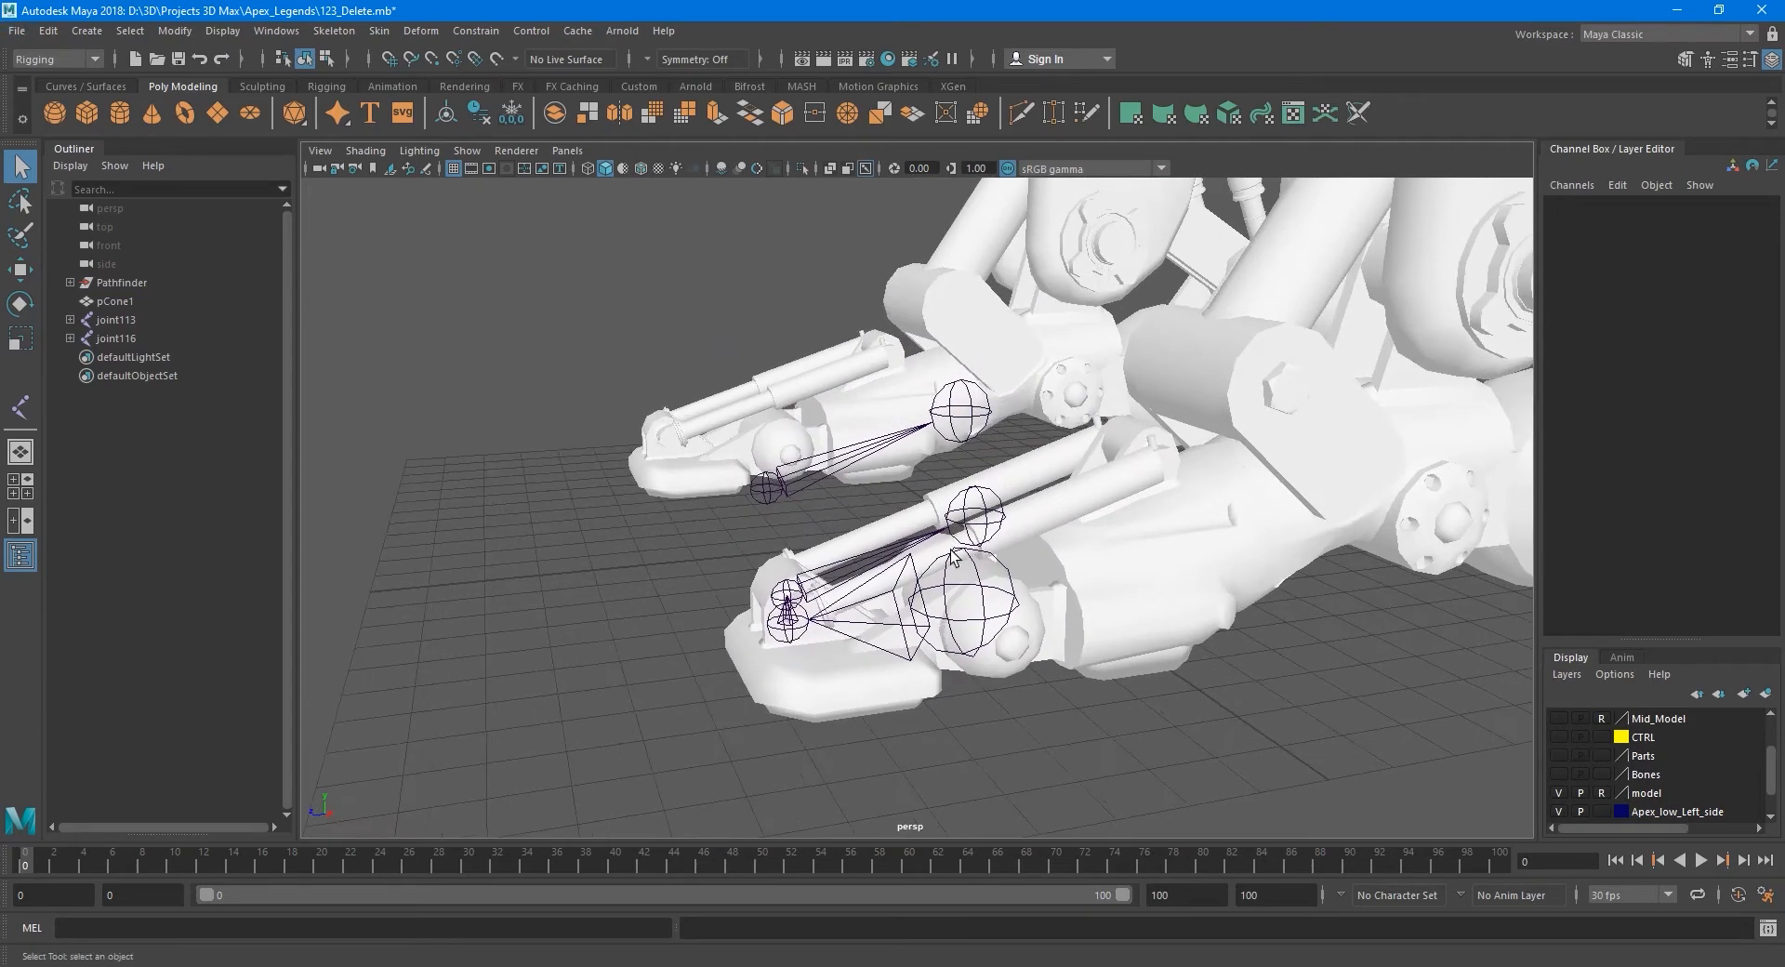
With point snapping on, align the duplicated chain's root joint lengthwise with the piston's rear pivot in the side view.
left_click(787, 498)
left_click_drag(811, 499, 804, 498, "alt")
key("w")
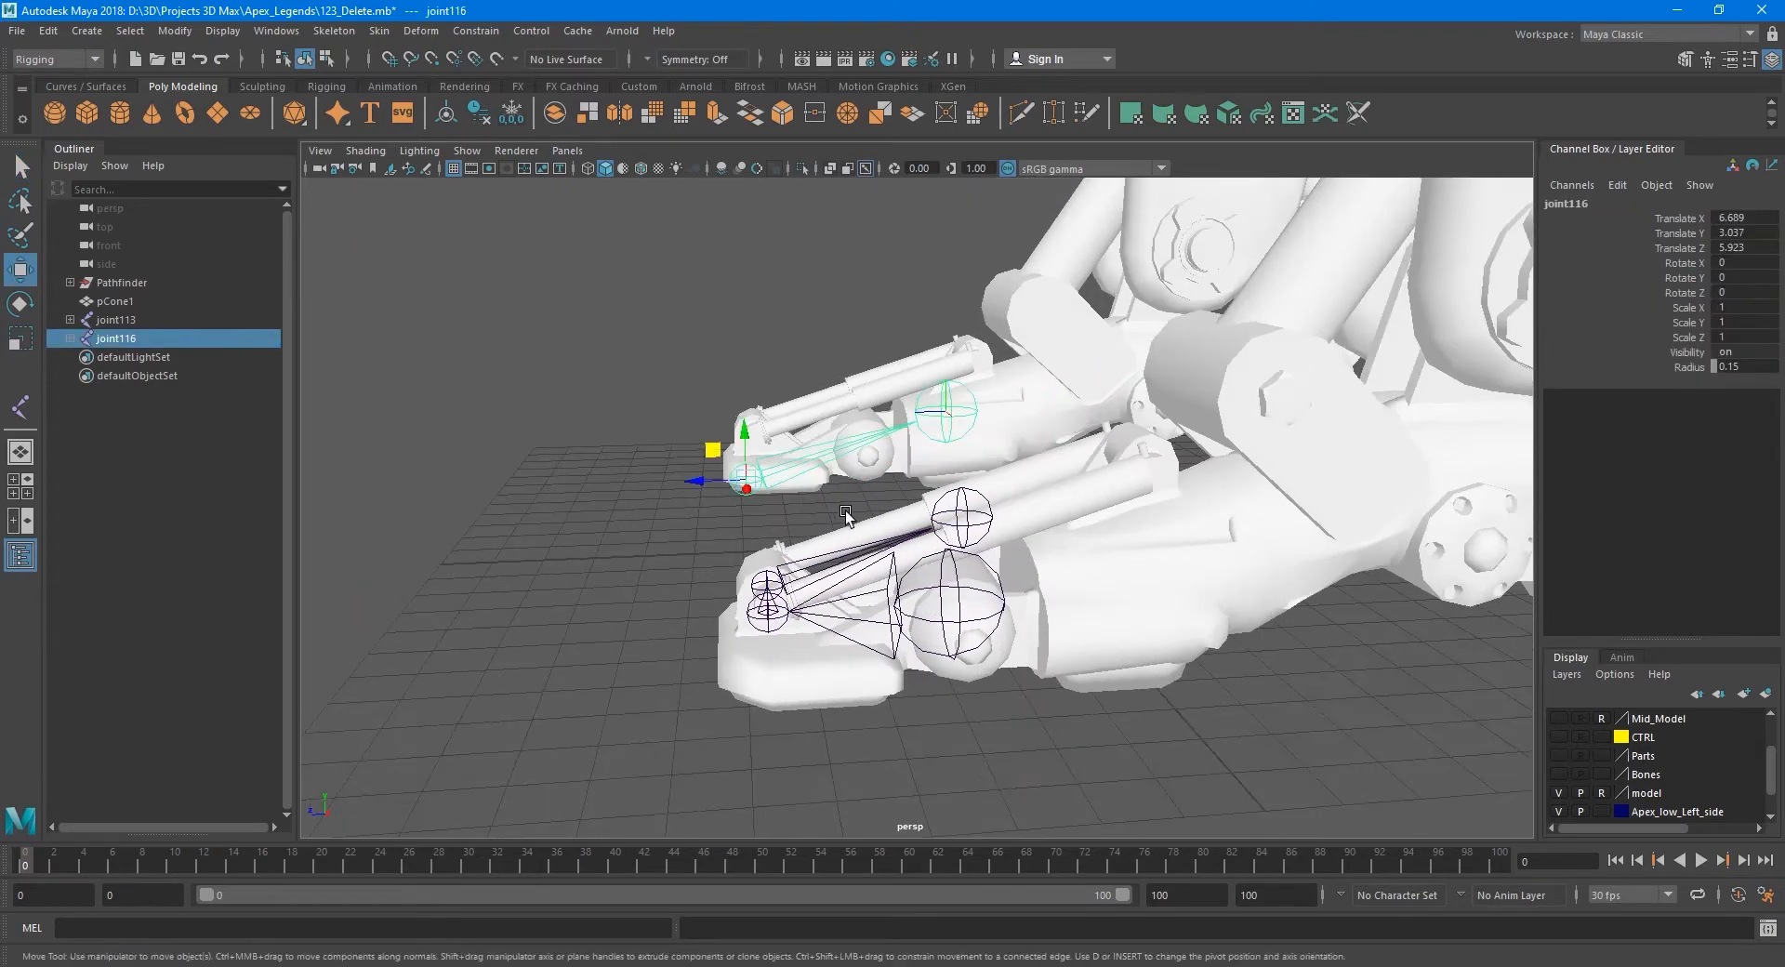
middle_click_drag(845, 510, 666, 551, "alt")
scroll(630, 582, "up", 6)
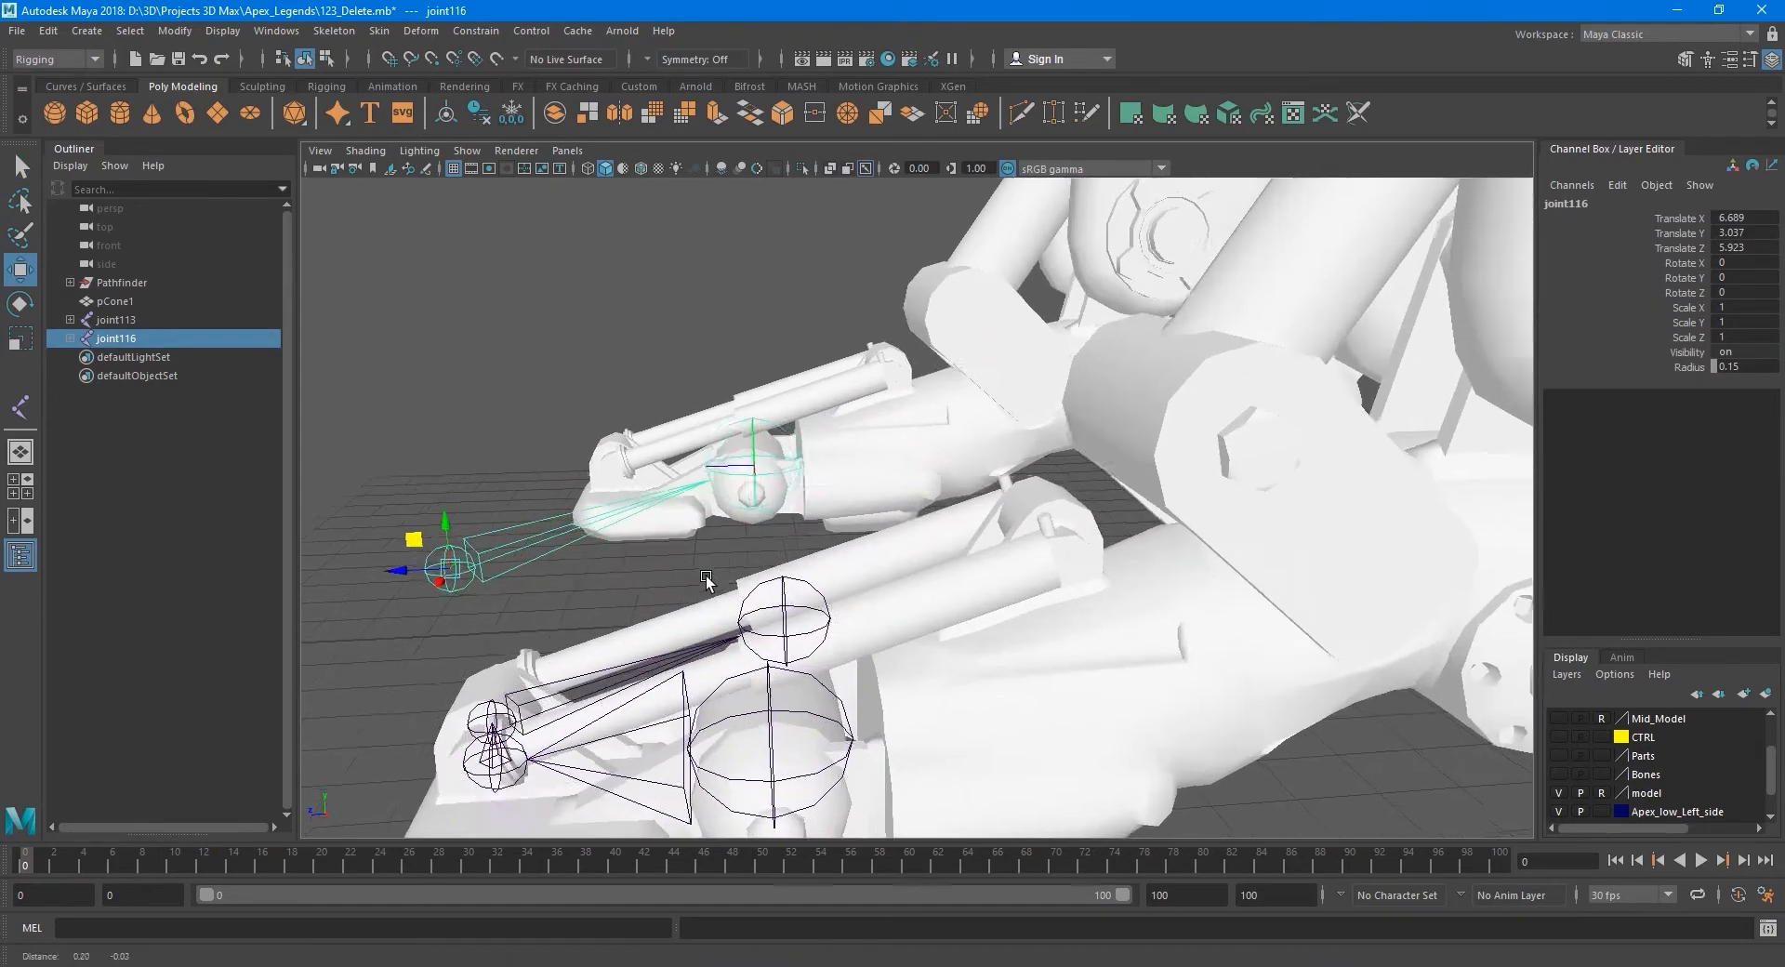
key("space")
key("space")
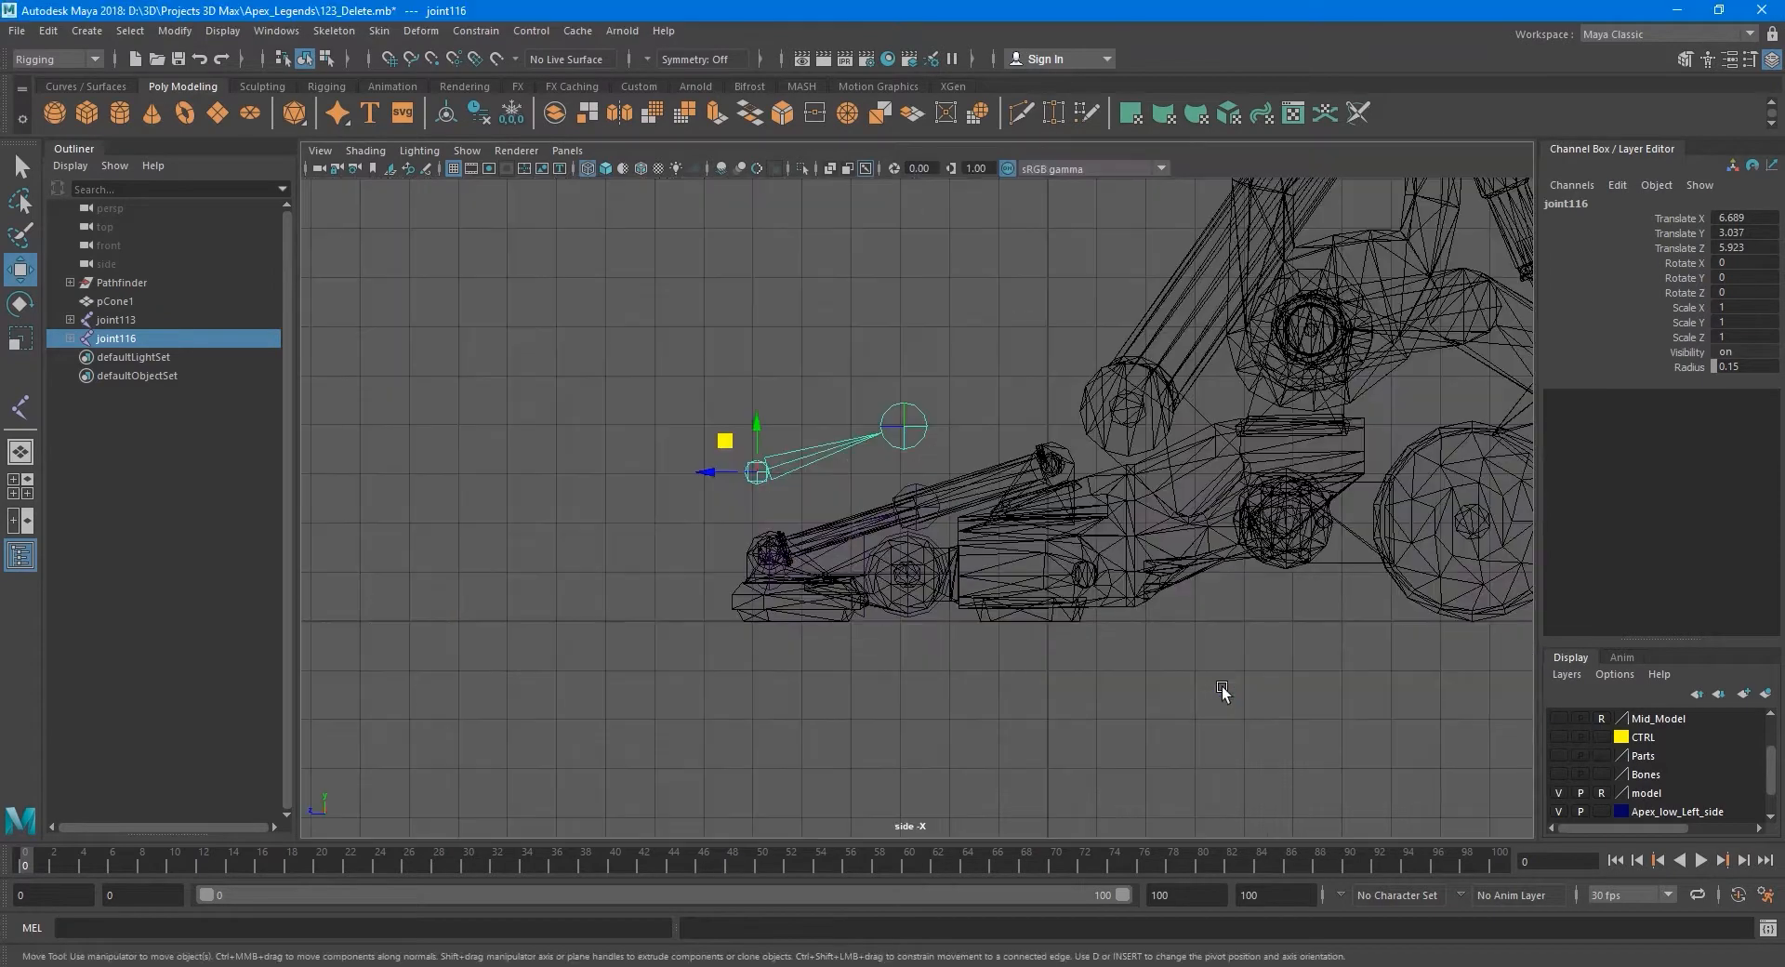
scroll(940, 506, "up", 5)
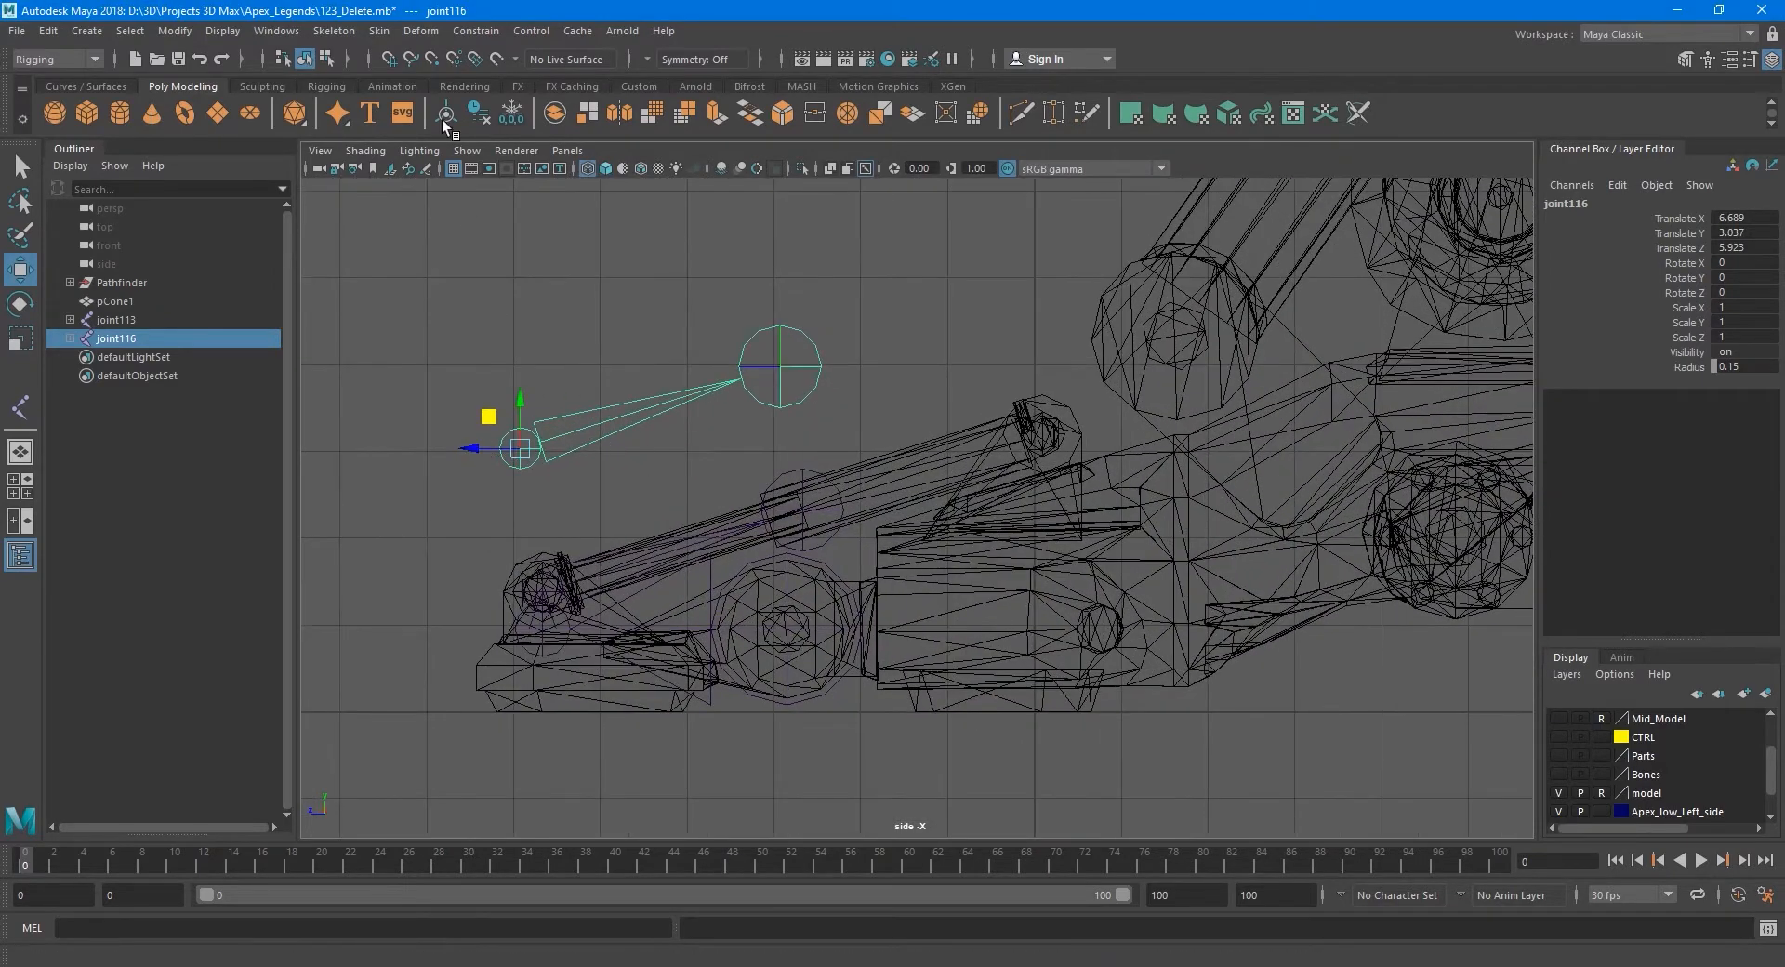
left_click(432, 59)
left_click_drag(491, 455, 1033, 436)
Snap the duplicated chain's root joint vertically to the rear pivot's centre, at Translate Y about 3.2.
middle_click_drag(1081, 442, 1062, 451, "alt")
scroll(1063, 451, "up", 8)
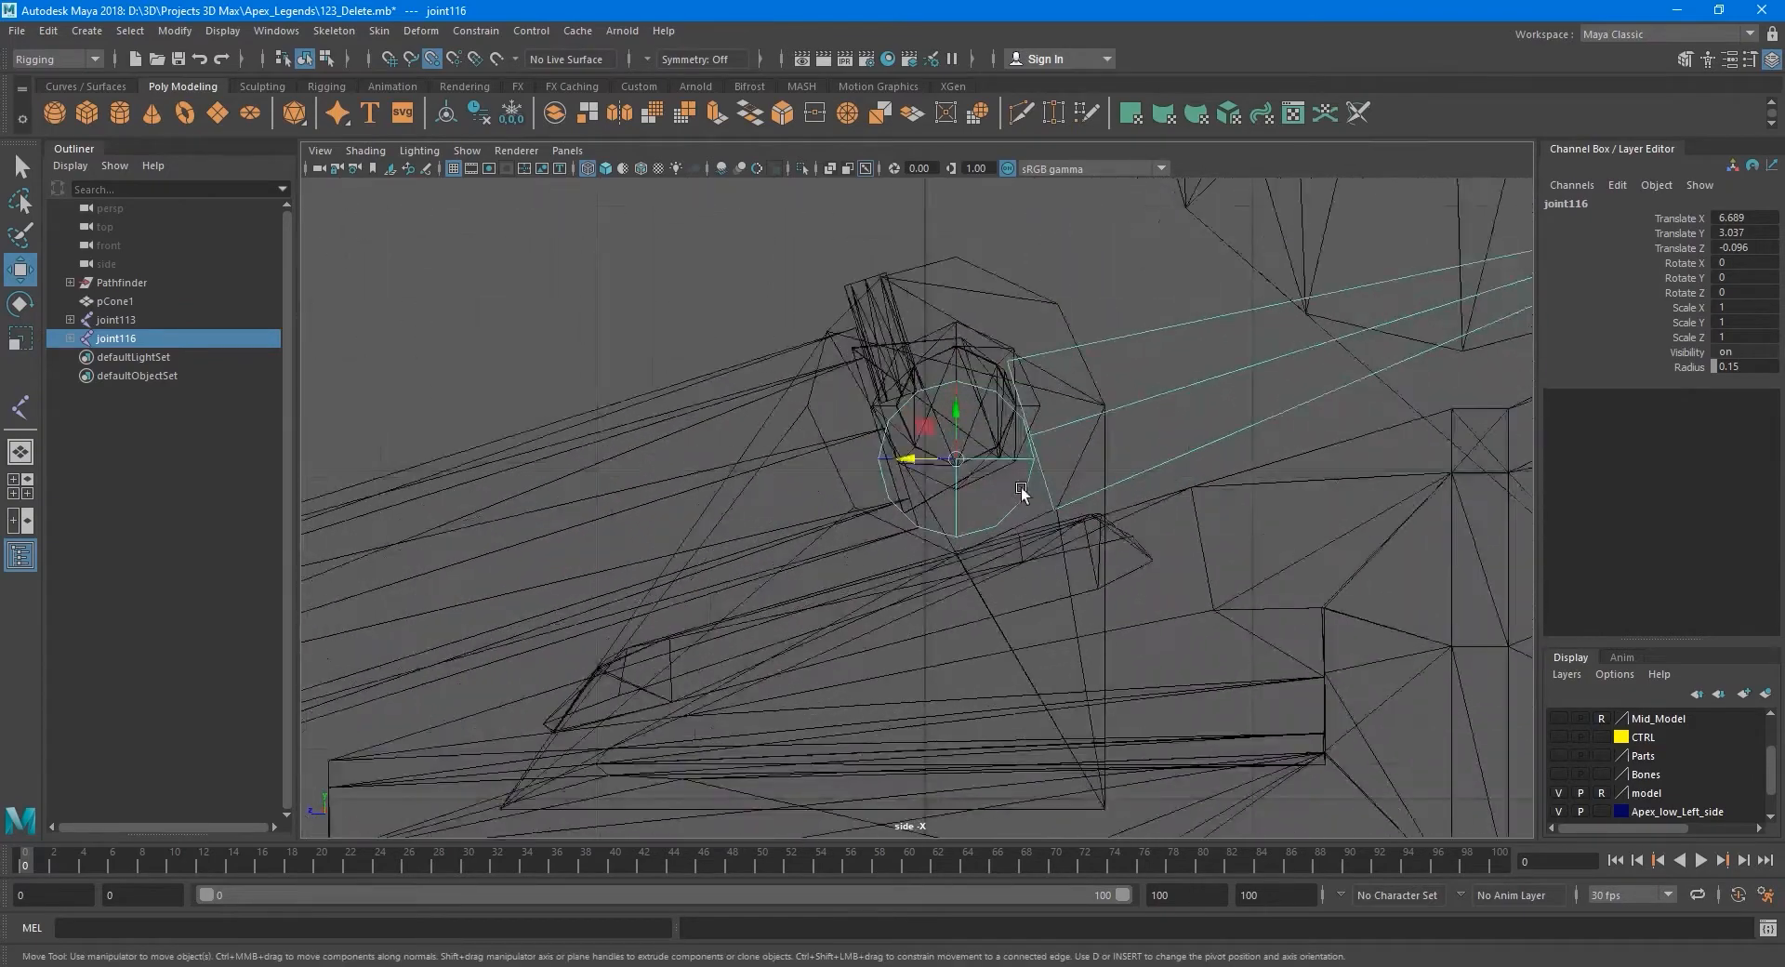
left_click_drag(929, 549, 1006, 499)
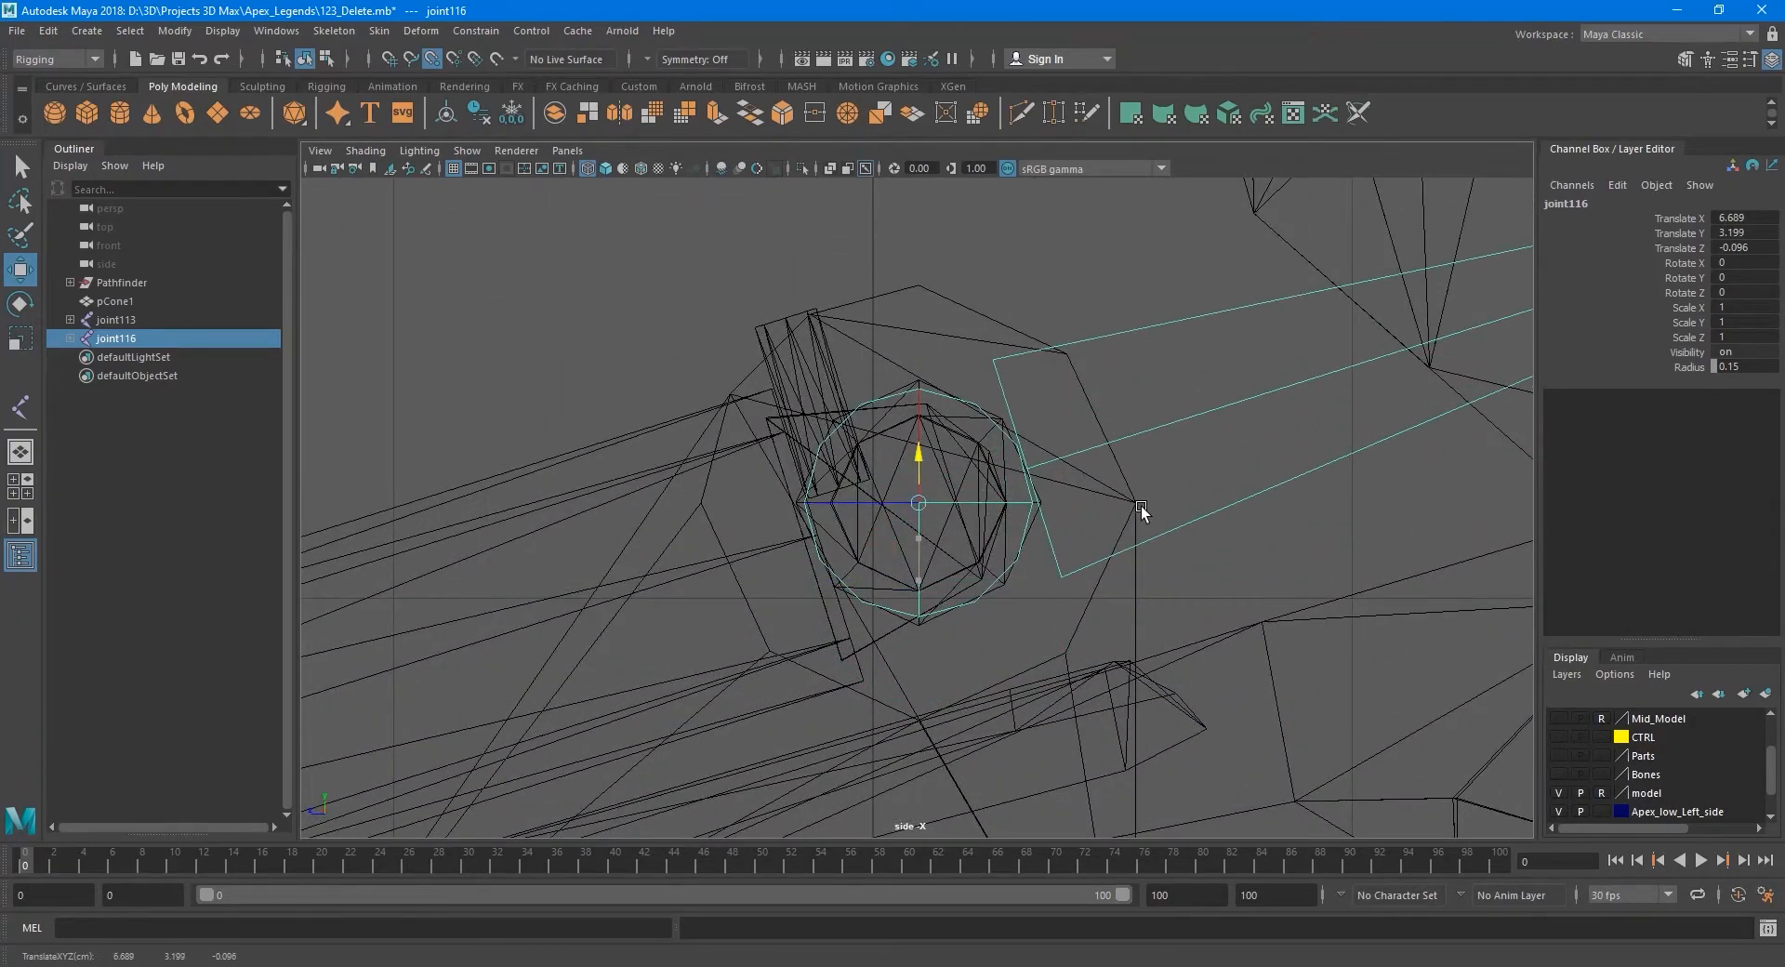
scroll(884, 500, "down", 5)
scroll(991, 489, "up", 4)
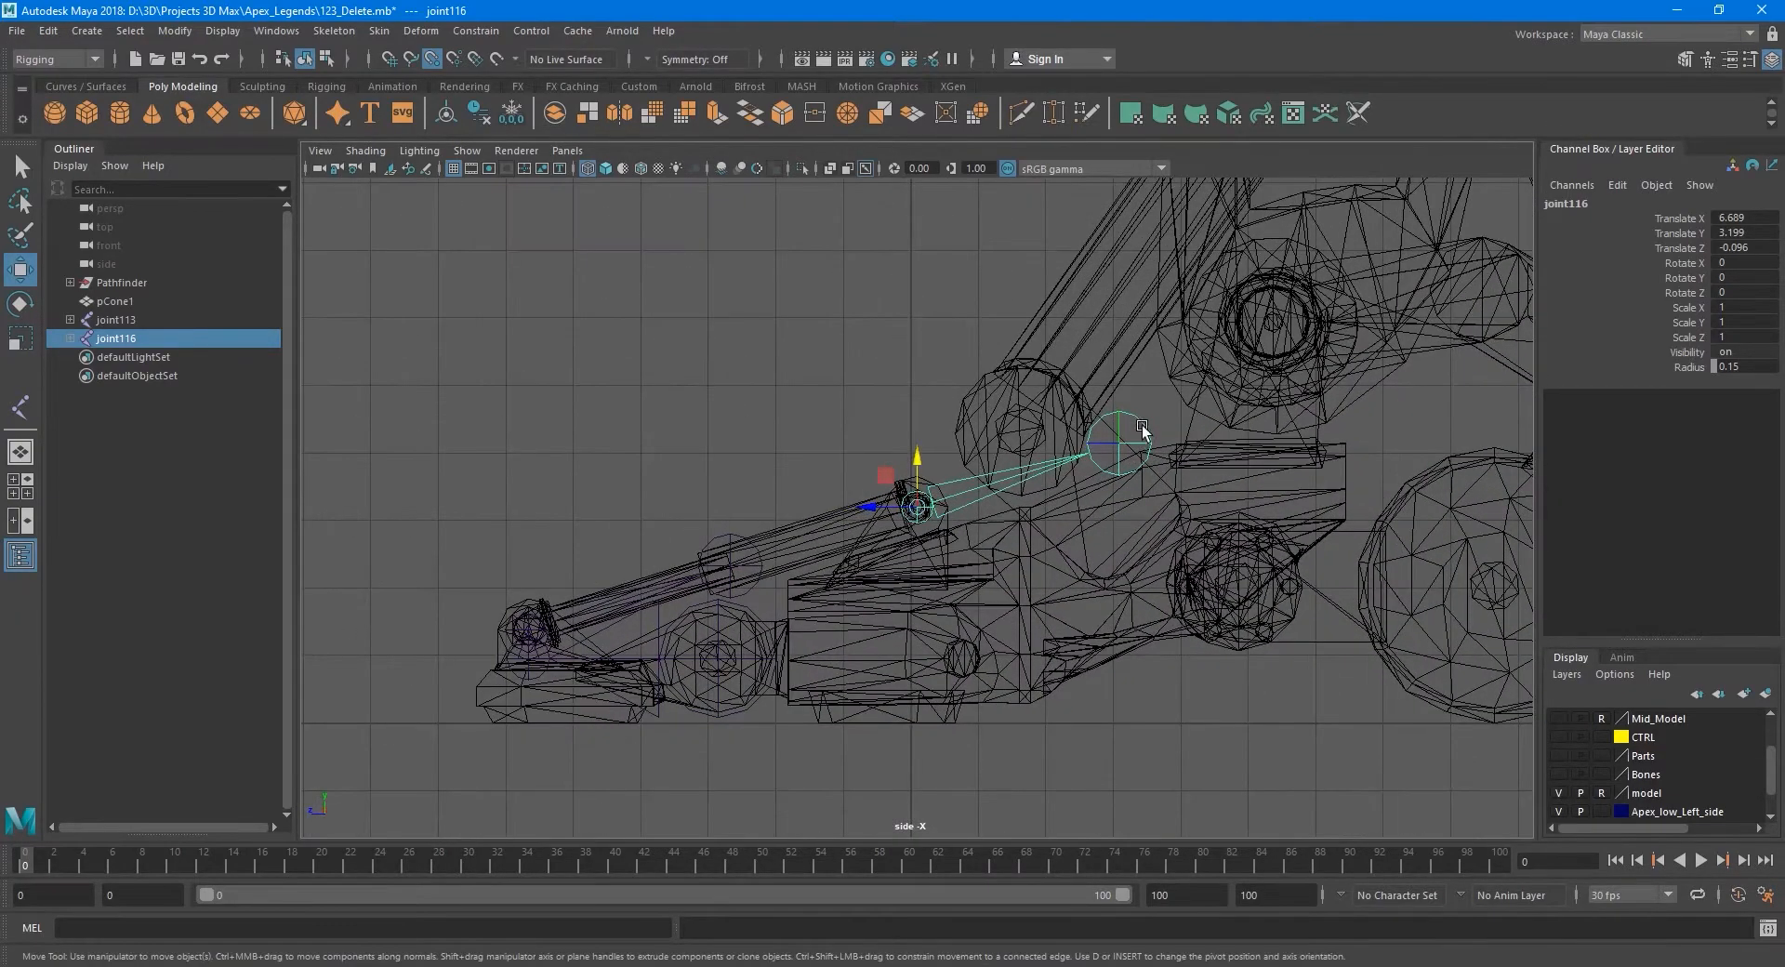
Move the end joint of the duplicated piston chain lengthwise toward the piston's middle, to Translate Z about 3.157.
left_click(1107, 436)
scroll(1076, 510, "up", 3)
left_click_drag(1218, 470, 777, 489)
scroll(874, 543, "up", 2)
scroll(874, 543, "up", 6)
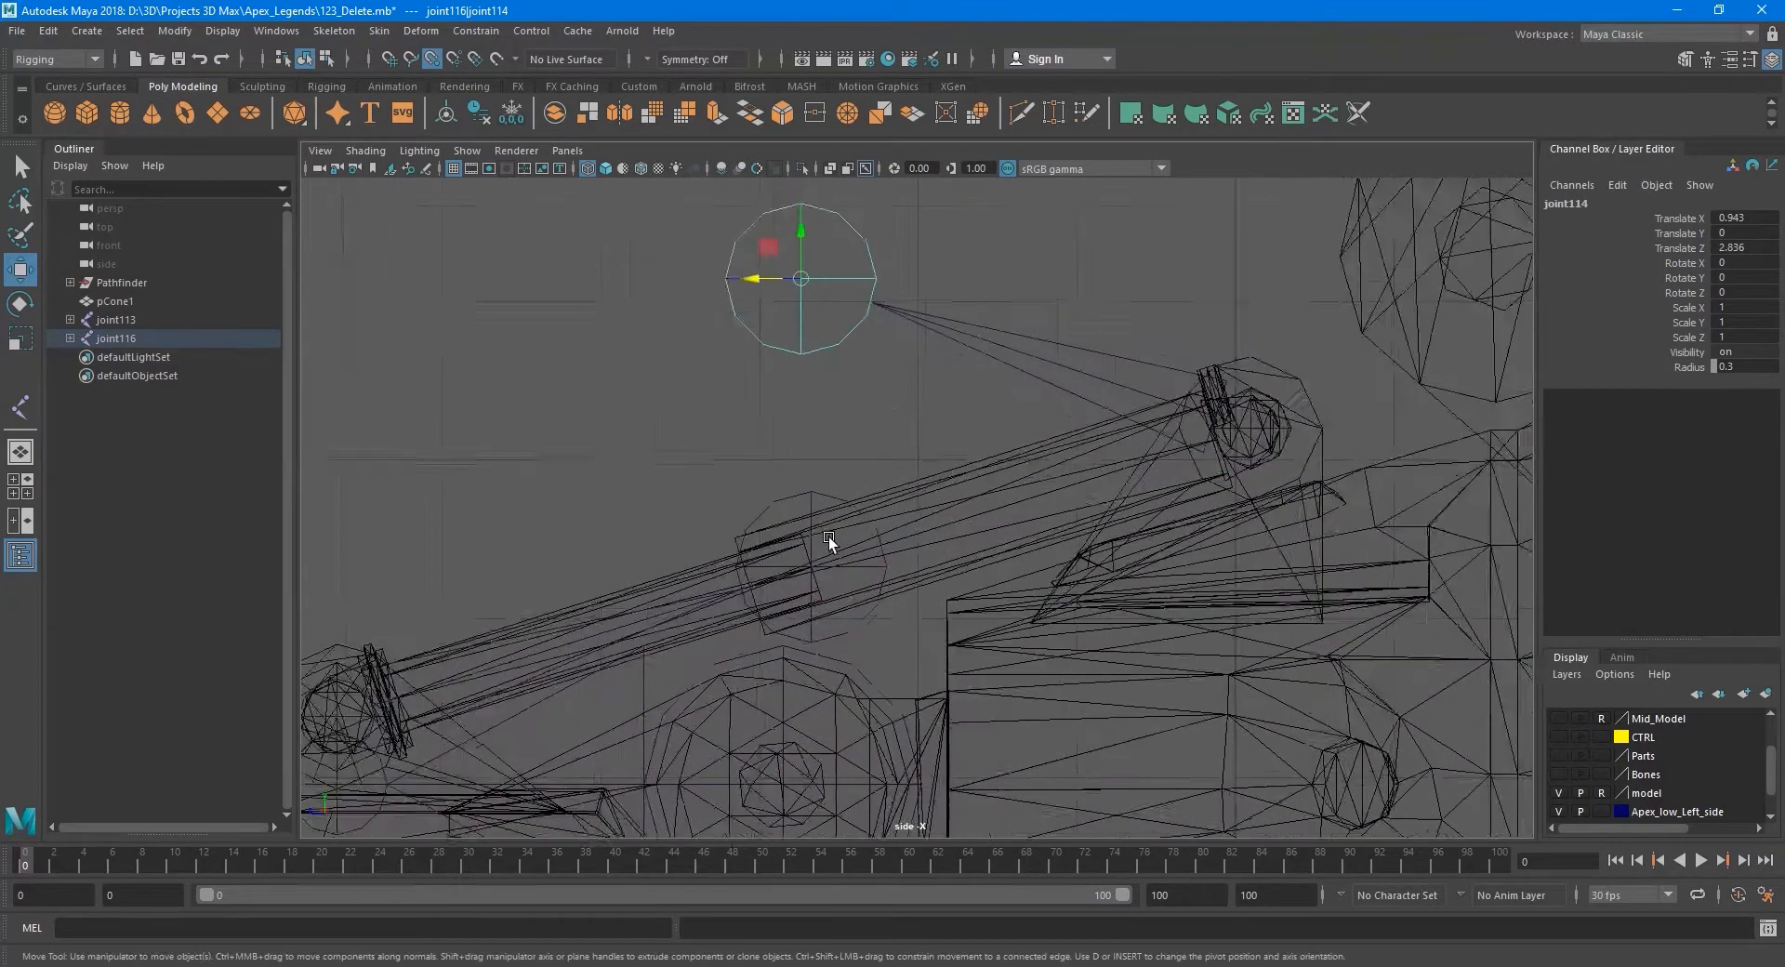
left_click_drag(861, 200, 881, 627)
scroll(851, 642, "down", 6)
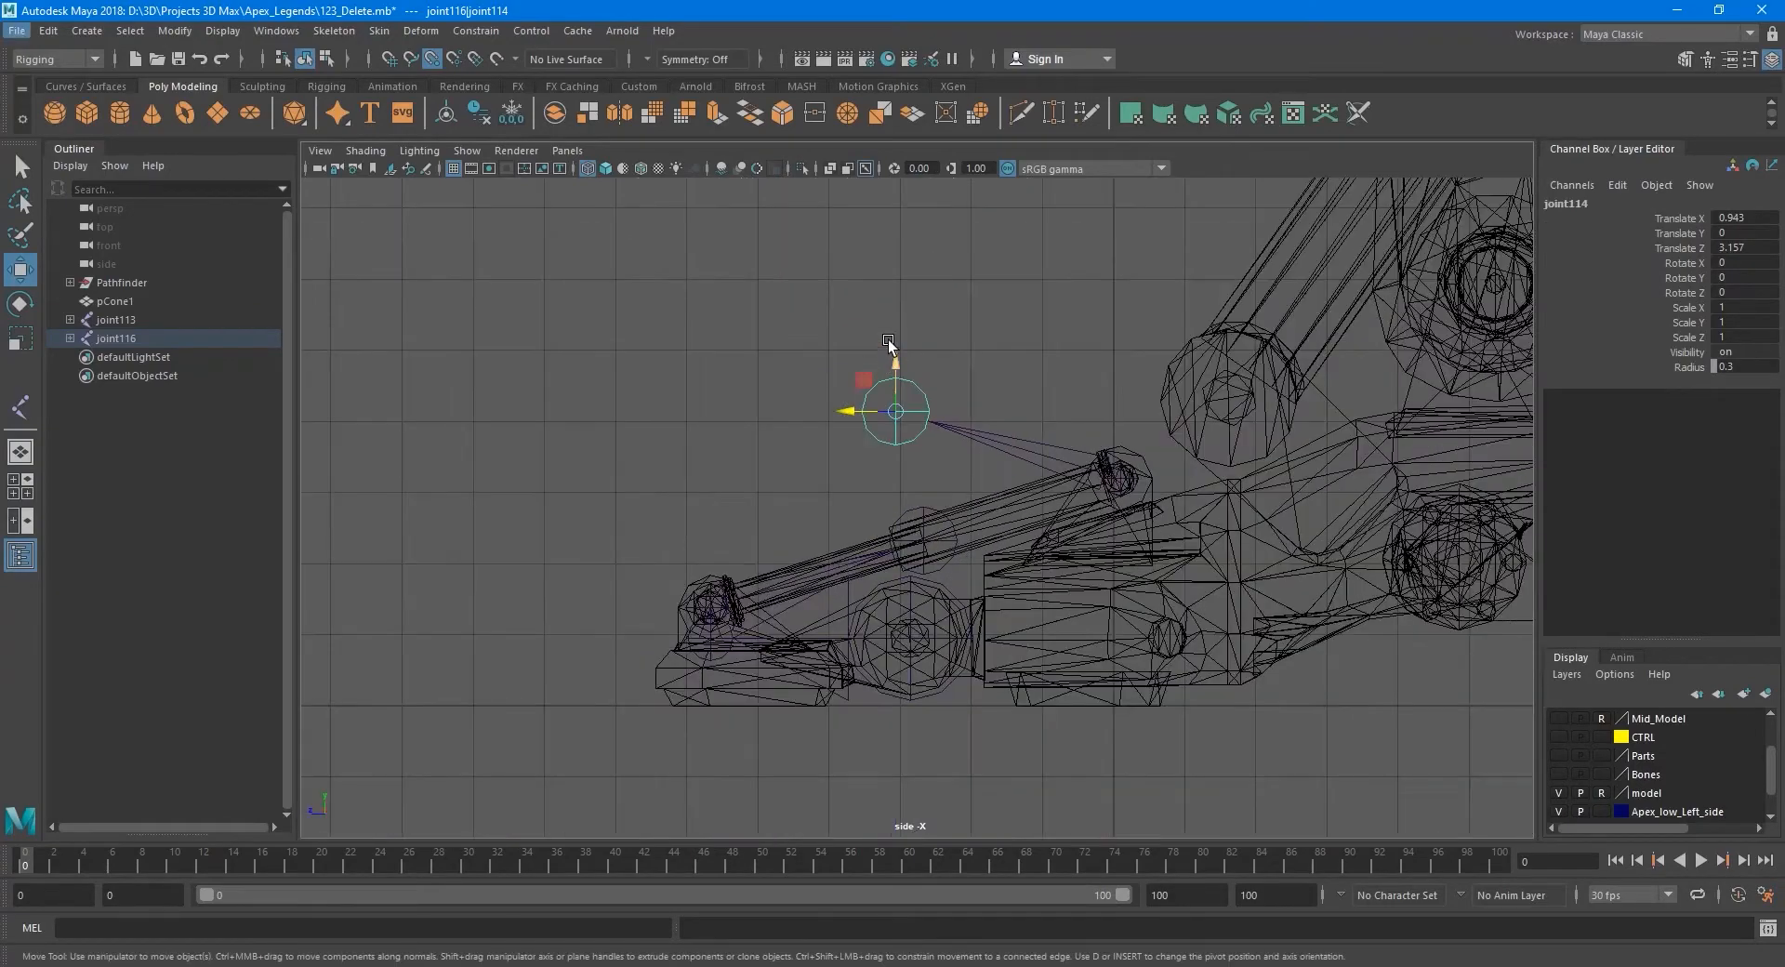
Lower the duplicated chain's end joint onto the middle of the piston, to Translate X about -0.996, and return to the perspective view.
left_click_drag(893, 370, 900, 497)
scroll(925, 595, "up", 5)
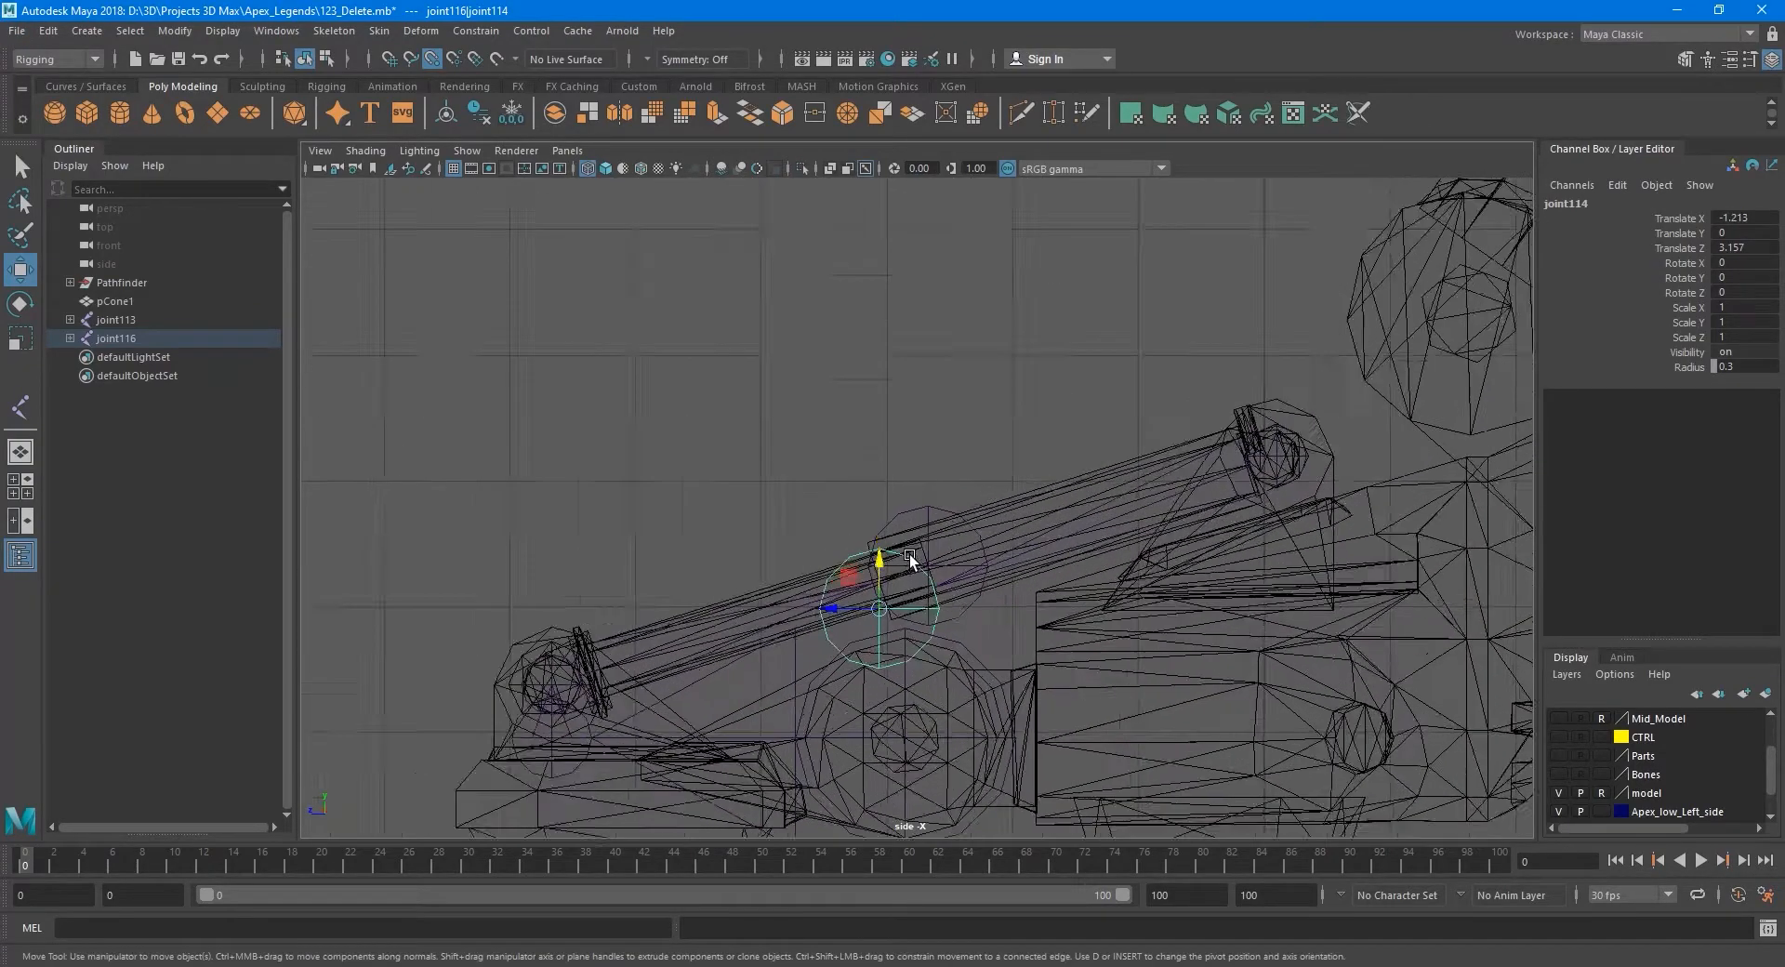
scroll(935, 642, "up", 5)
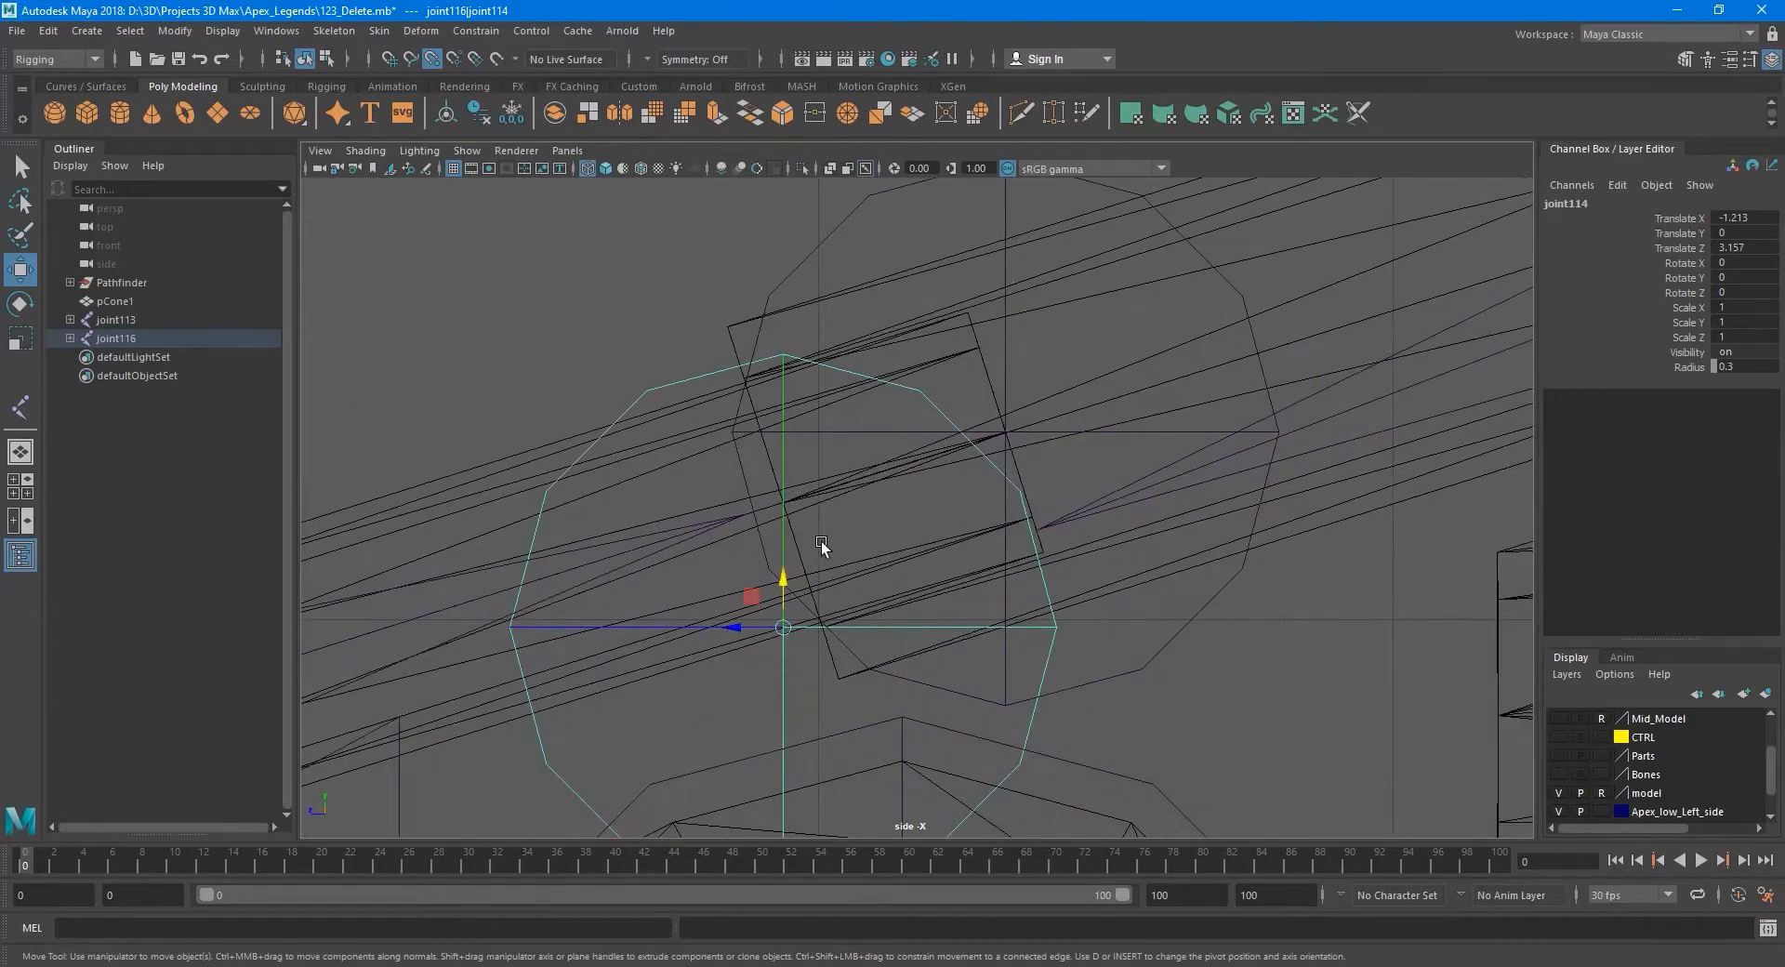
left_click_drag(783, 628, 960, 620)
key("space")
key("space")
scroll(1060, 400, "down", 3)
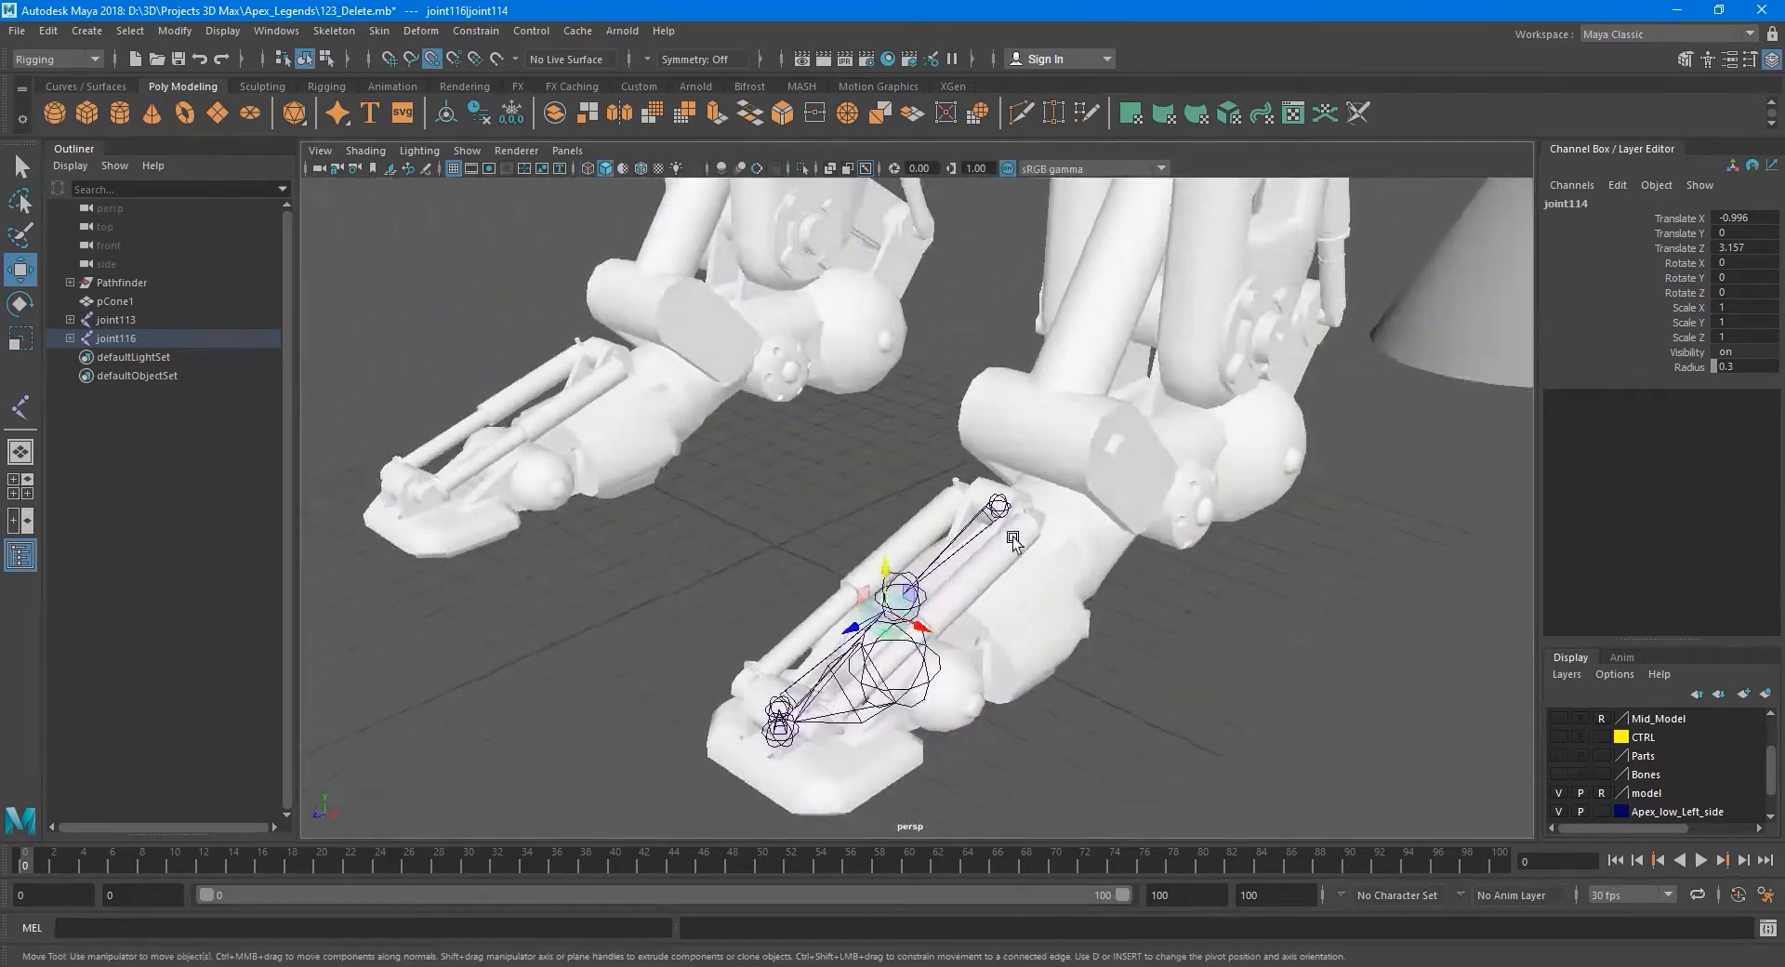
Try rotating the toe chain's root joint to test its motion and undo the rotation.
scroll(960, 620, "up", 4)
middle_click_drag(999, 599, 1014, 522, "alt")
left_click_drag(1013, 522, 968, 521, "alt")
key("q")
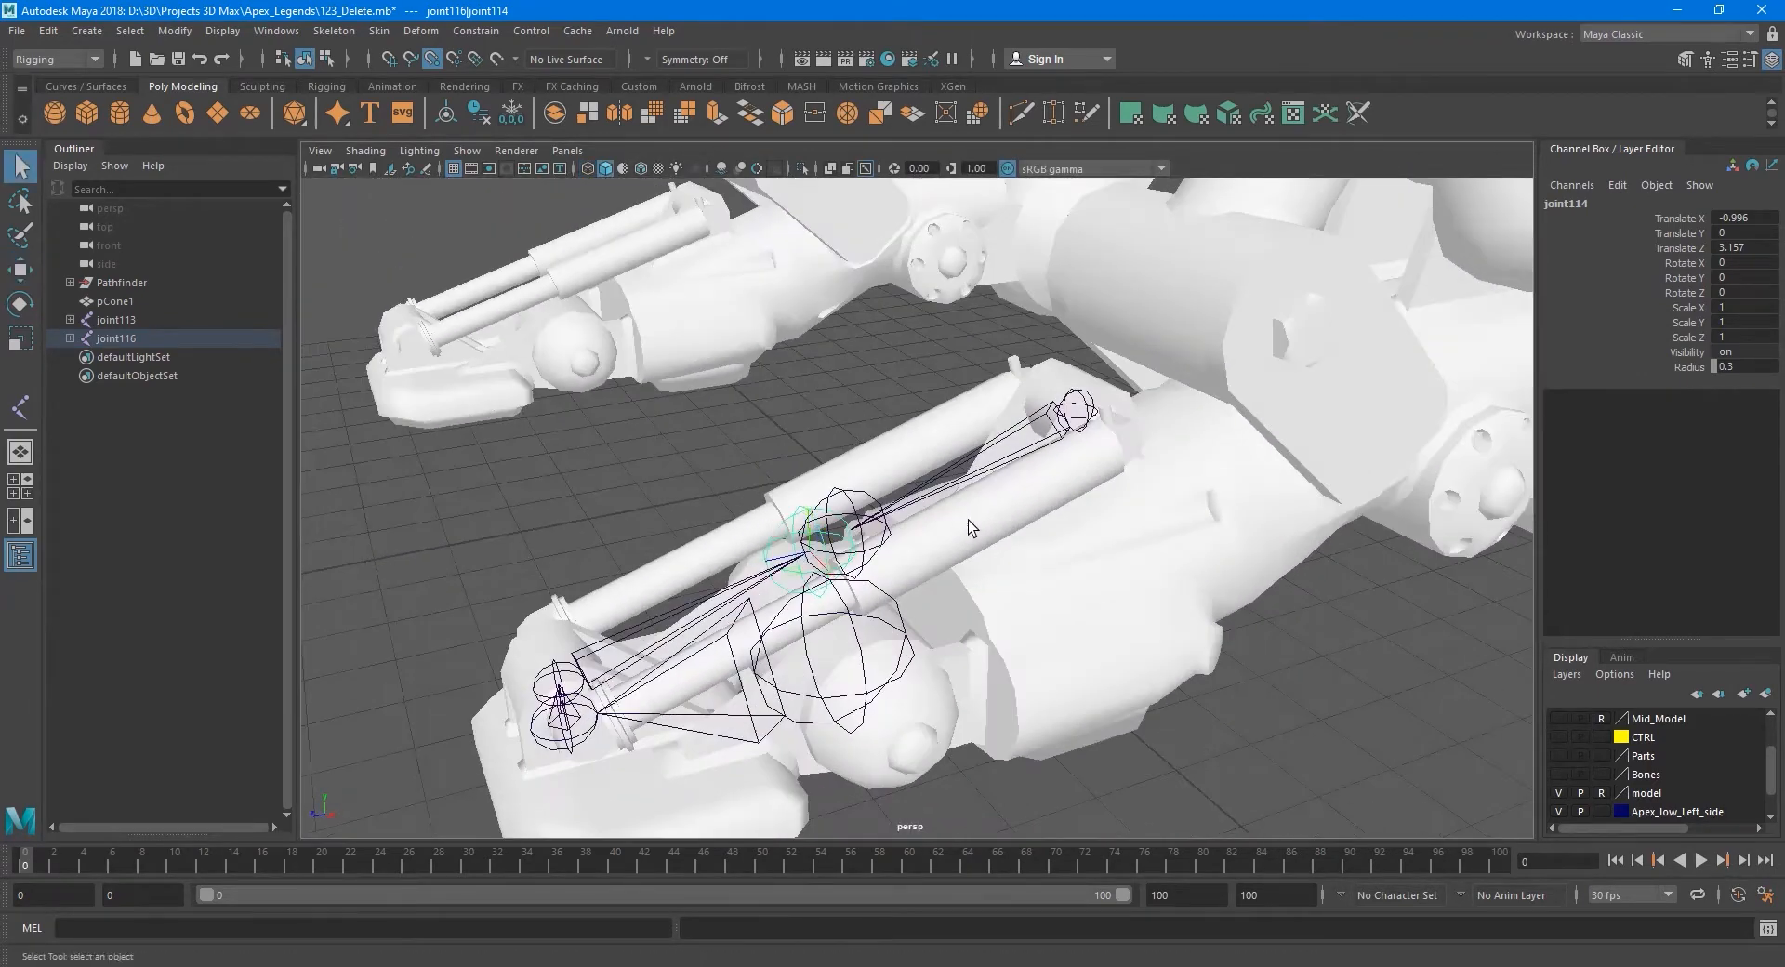
middle_click_drag(968, 520, 987, 495, "alt")
scroll(926, 562, "up", 3)
left_click(937, 528)
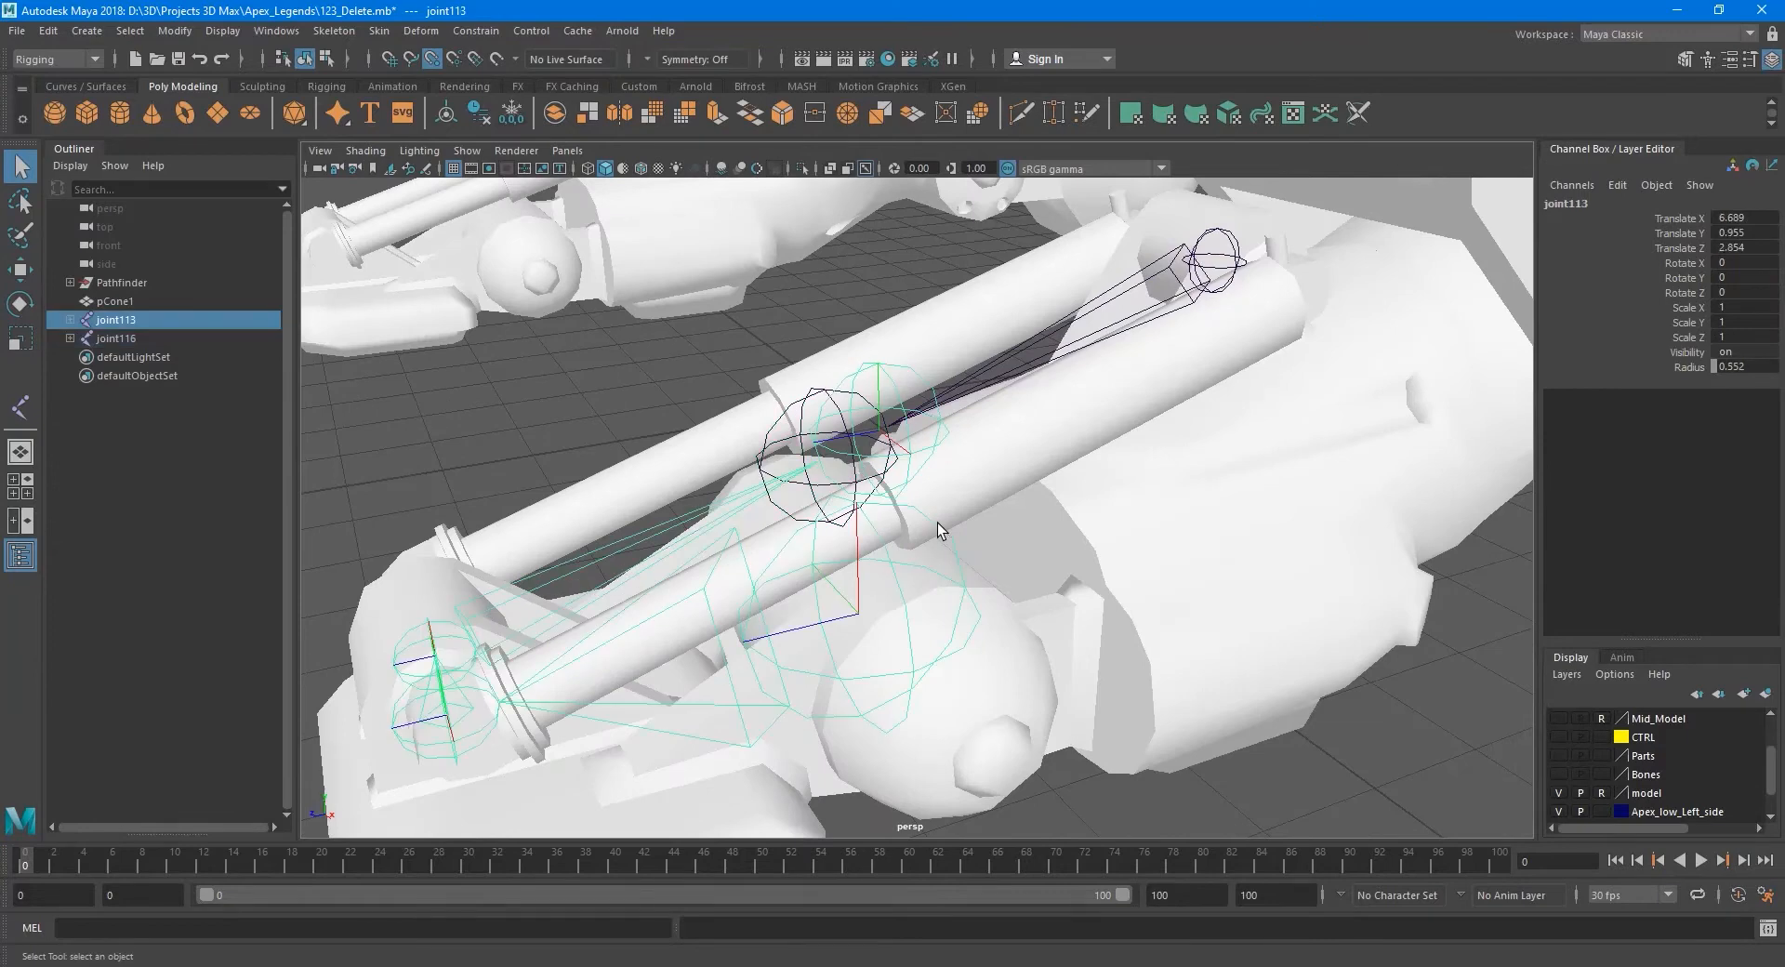
key("e")
left_click_drag(828, 596, 1056, 584)
key("ctrl+z")
key("q")
scroll(861, 569, "down", 2)
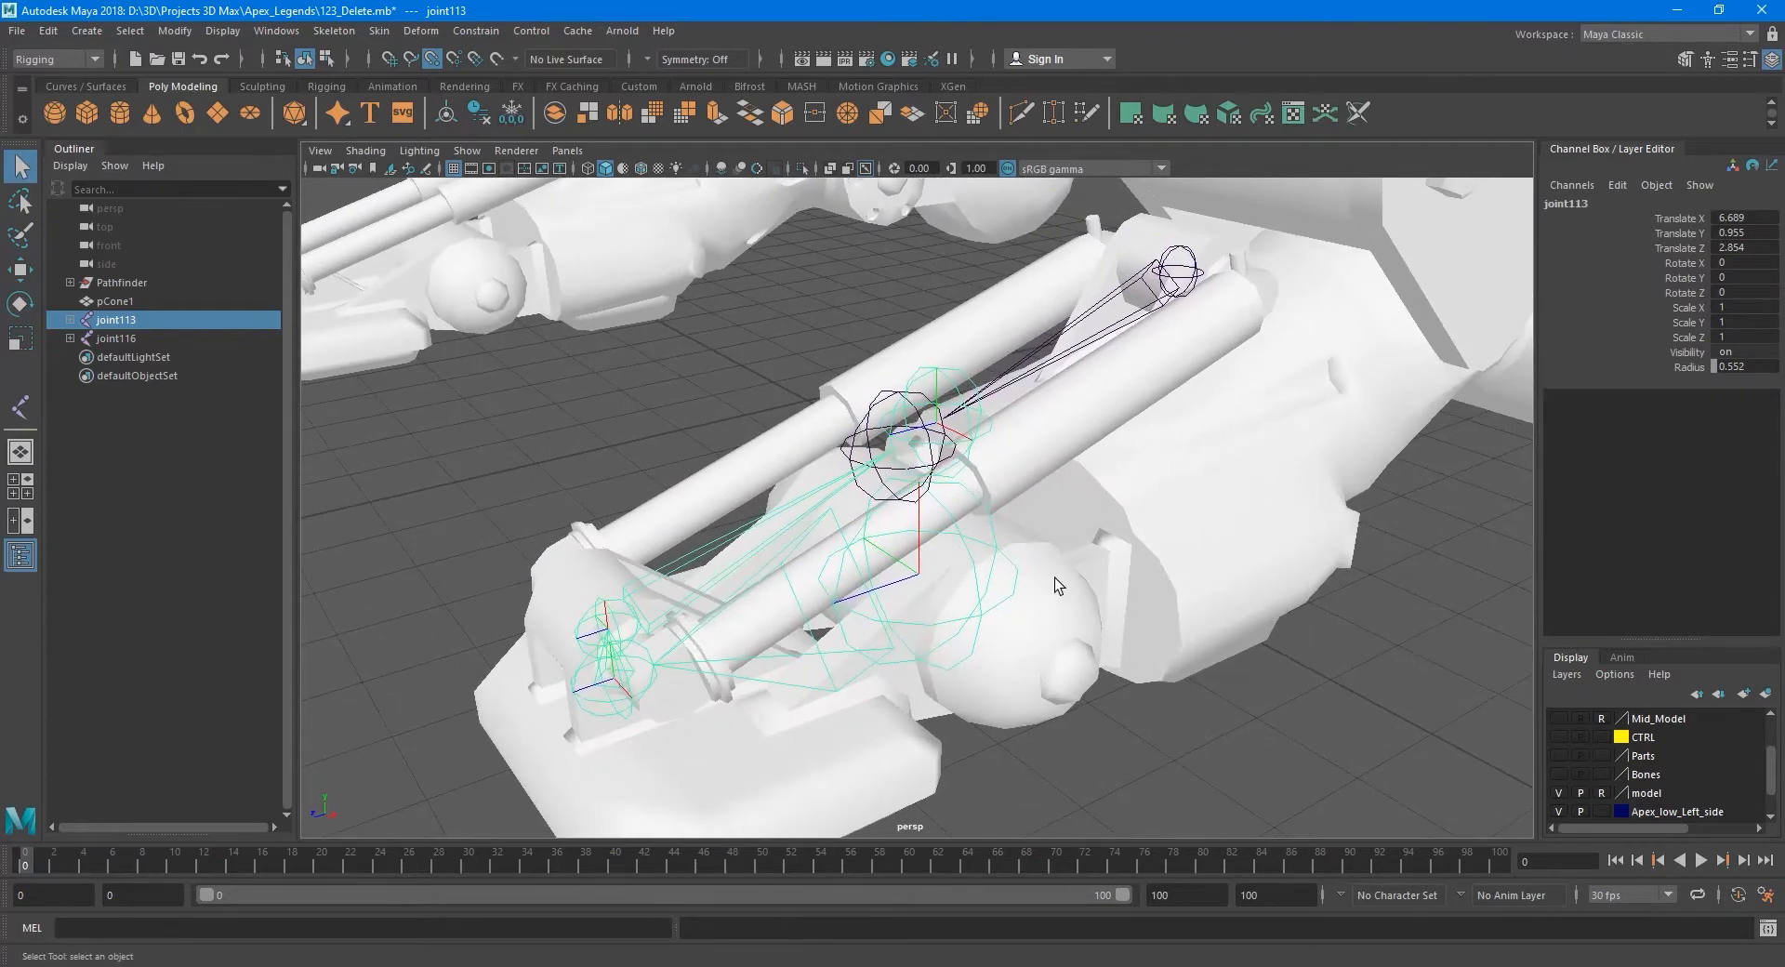
Compare the new joints with the finished rig by temporarily showing the Bones layer and hiding the model layer.
left_click(1557, 792)
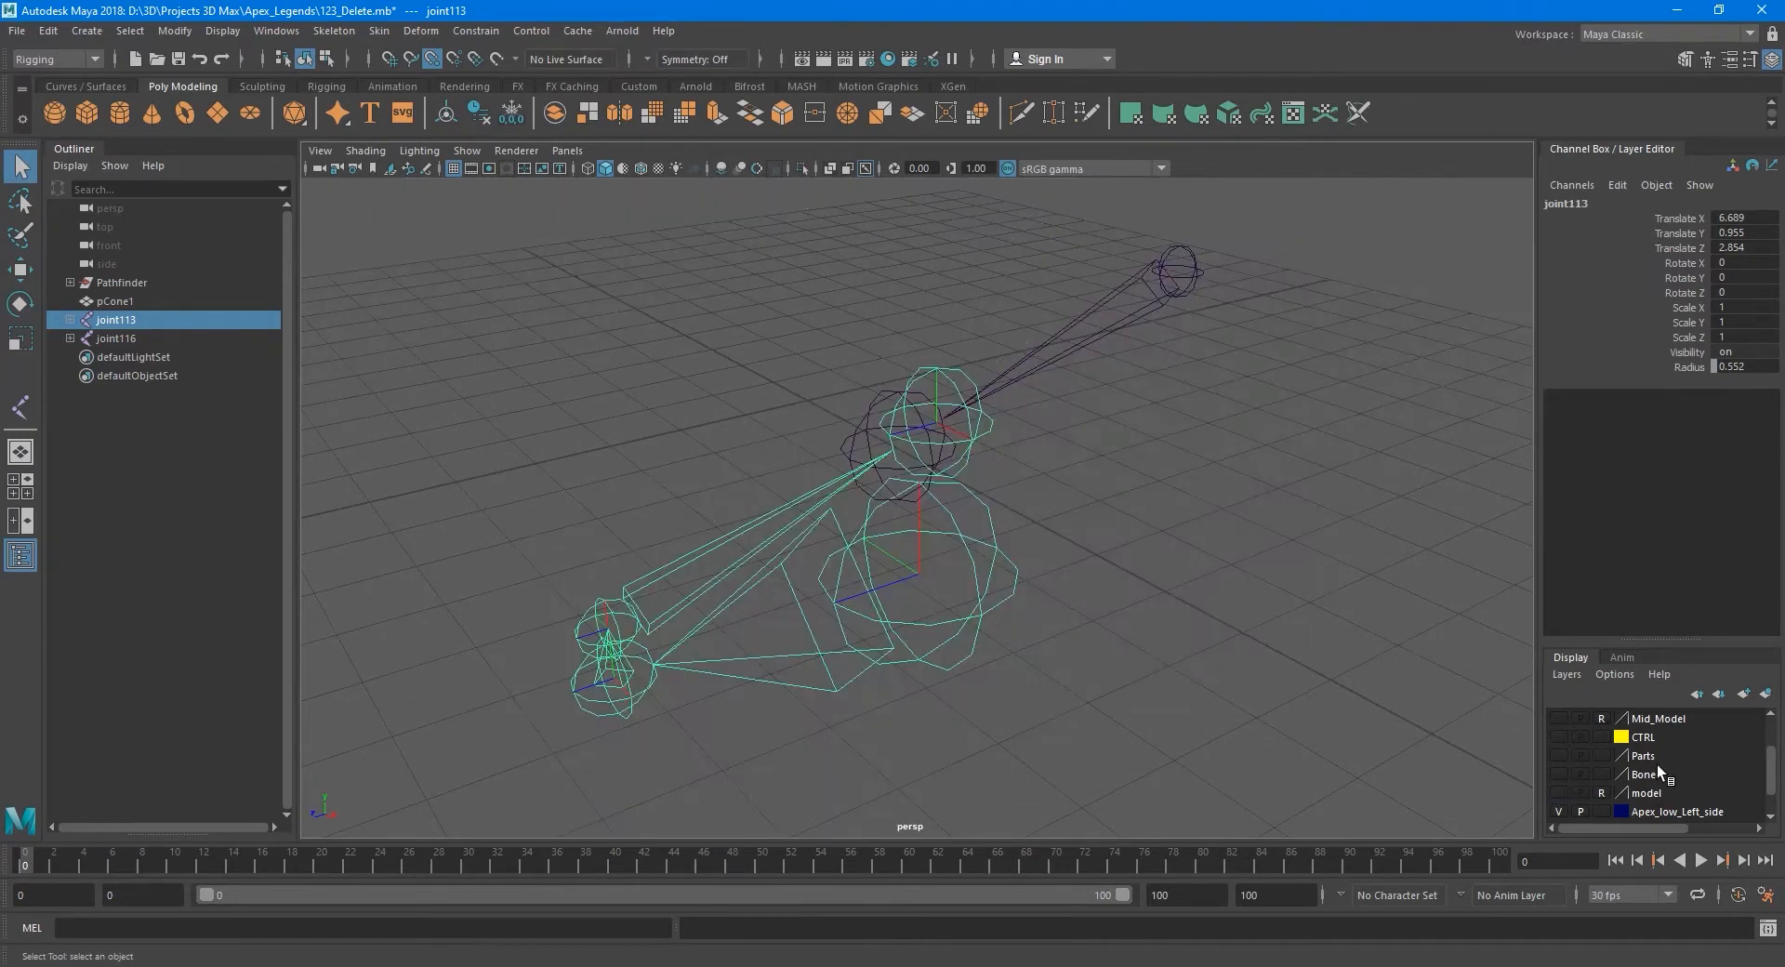
left_click(1555, 792)
scroll(1672, 772, "up", 2)
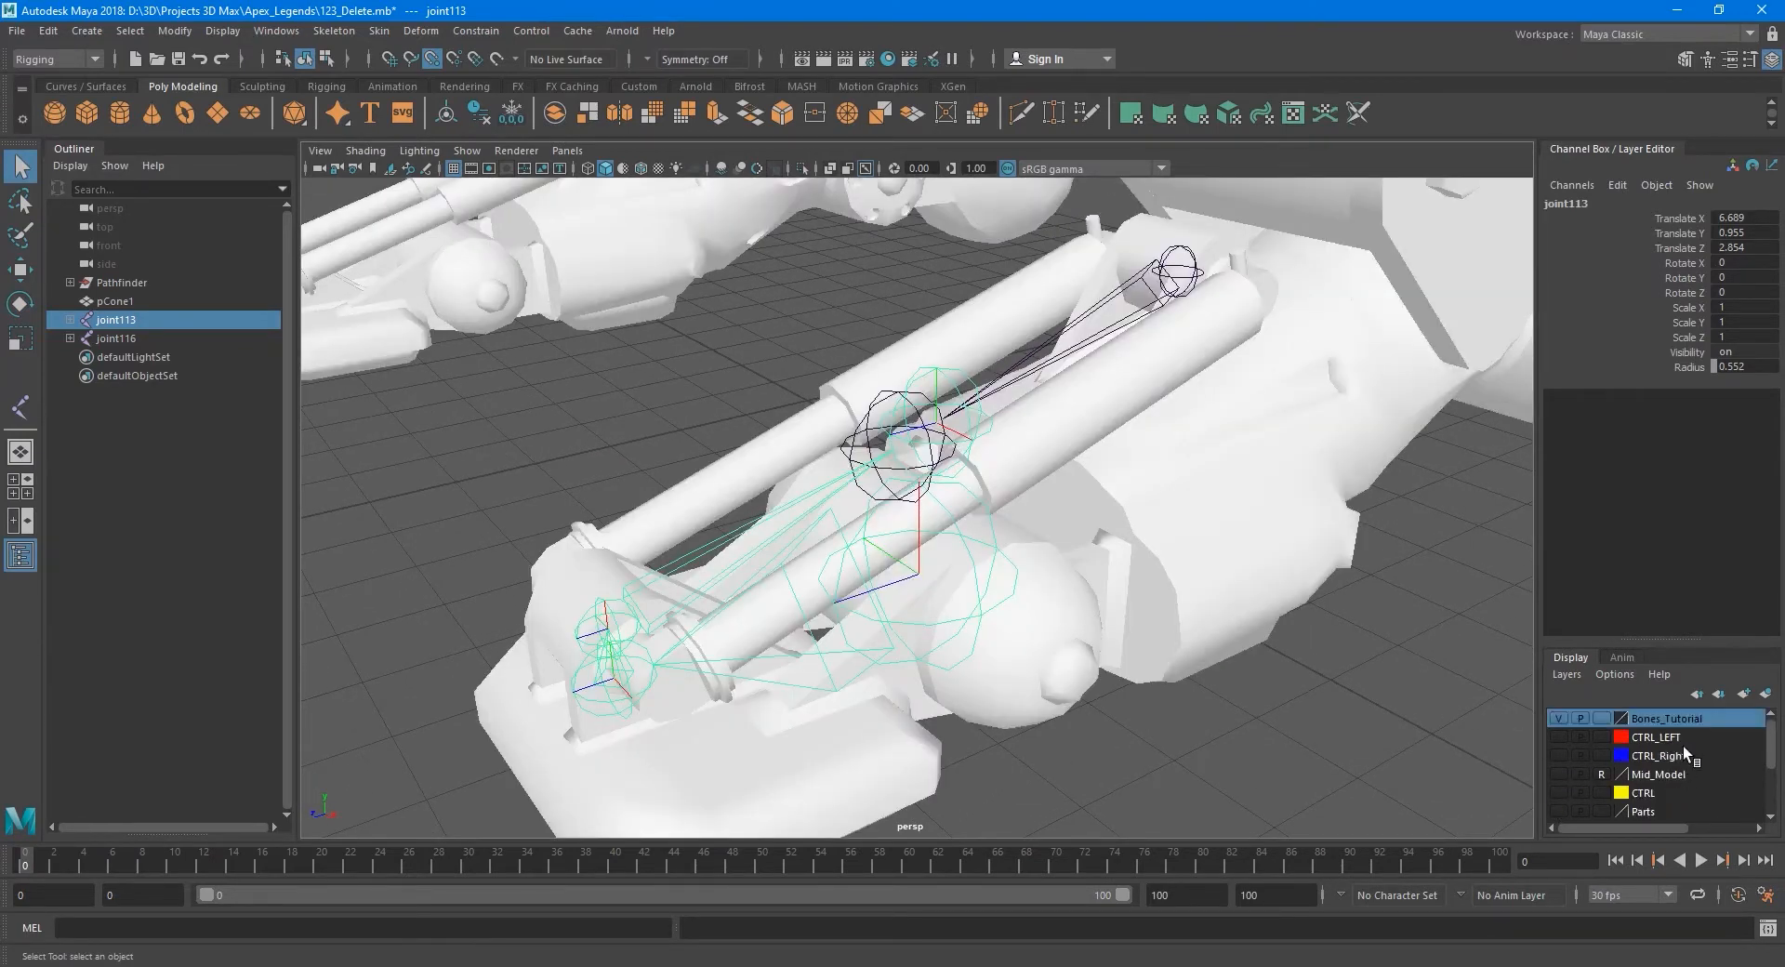
scroll(1666, 713, "down", 3)
scroll(1651, 760, "up", 2)
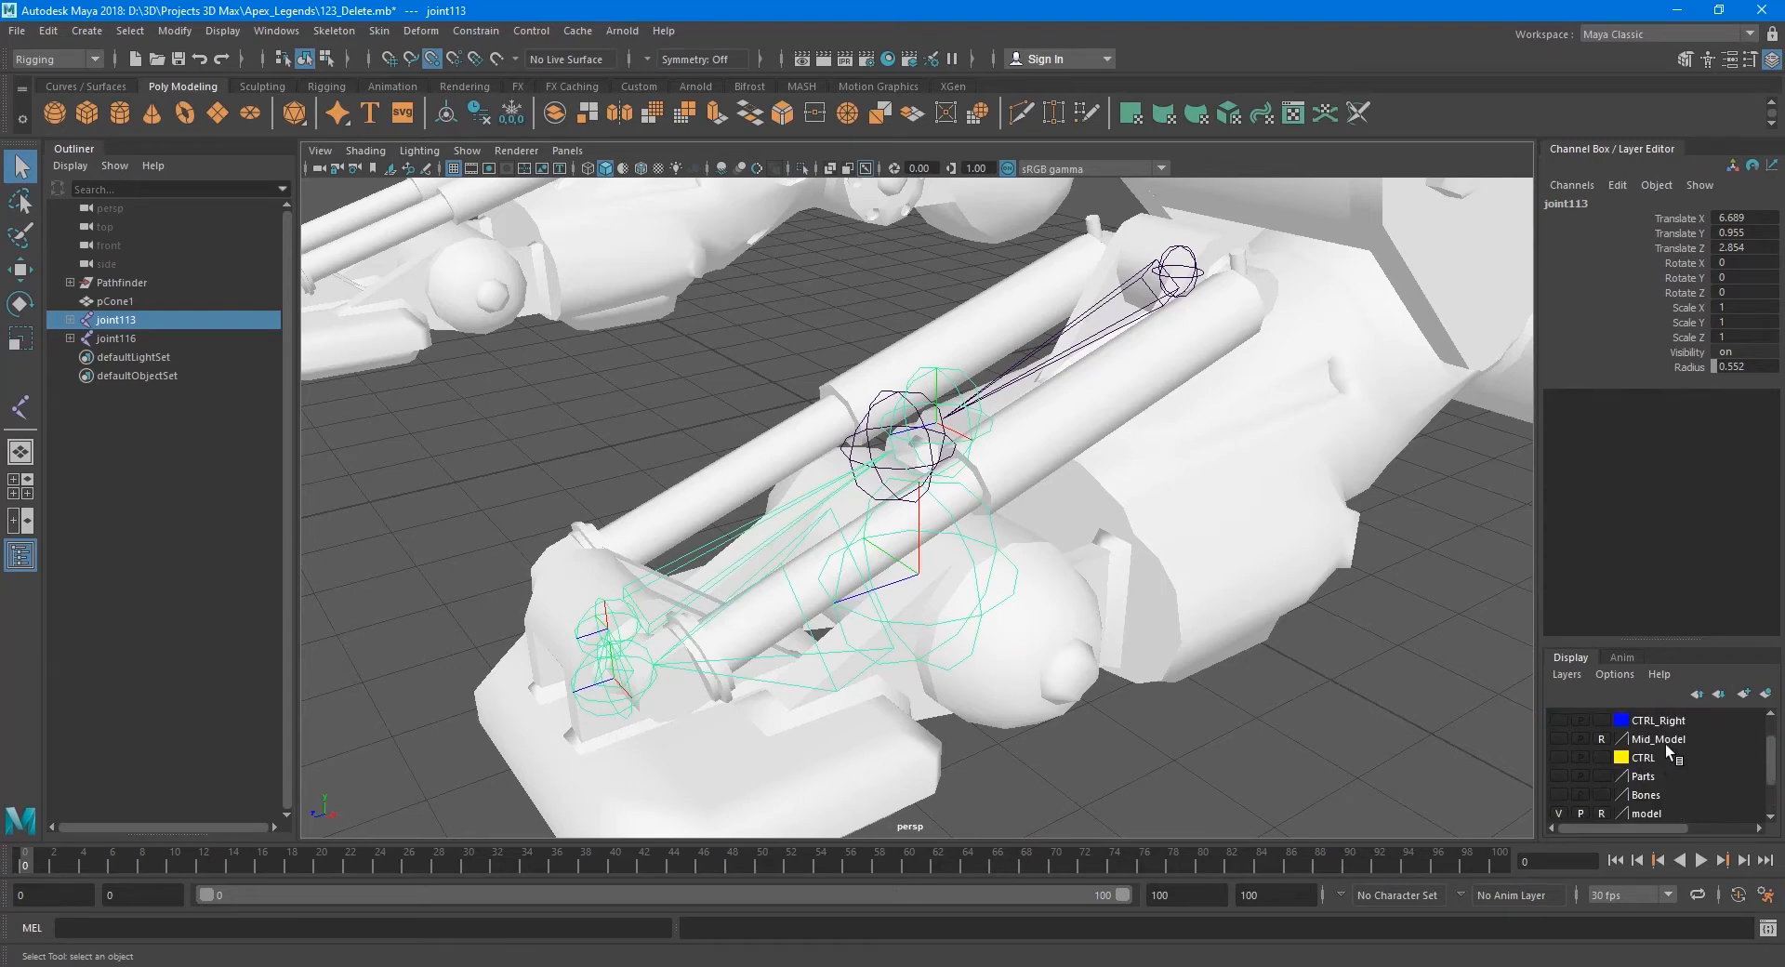
left_click(1554, 794)
scroll(1644, 792, "down", 1)
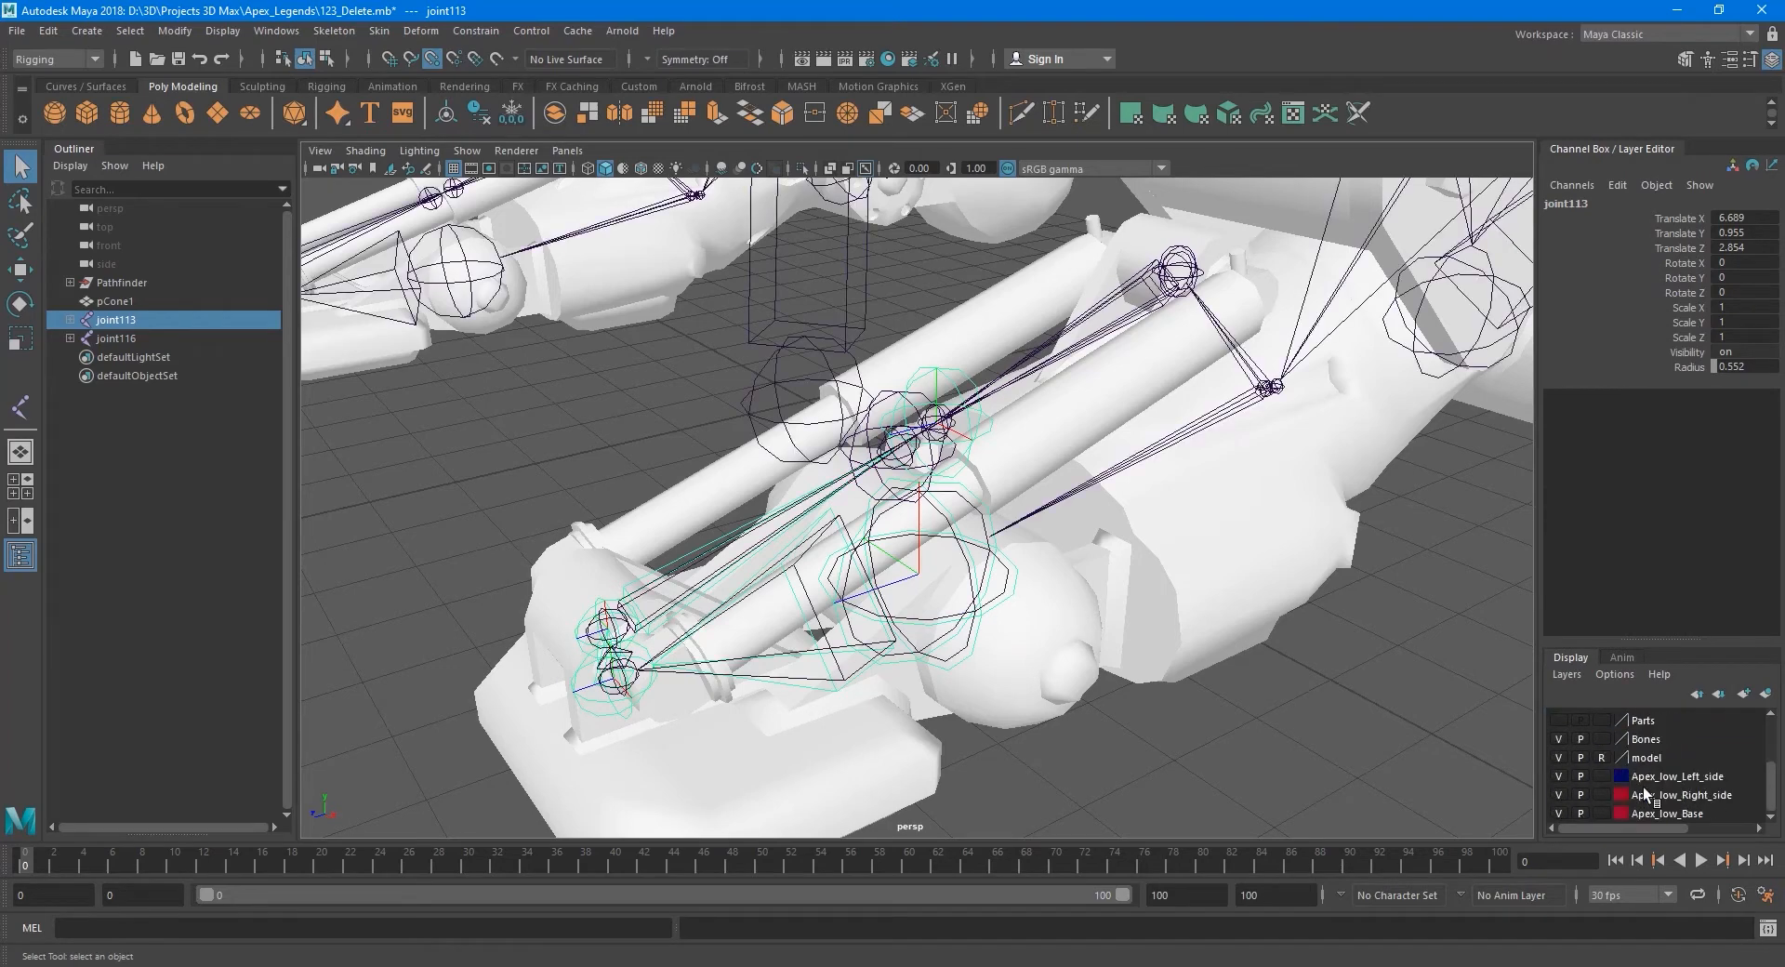
left_click(1558, 758)
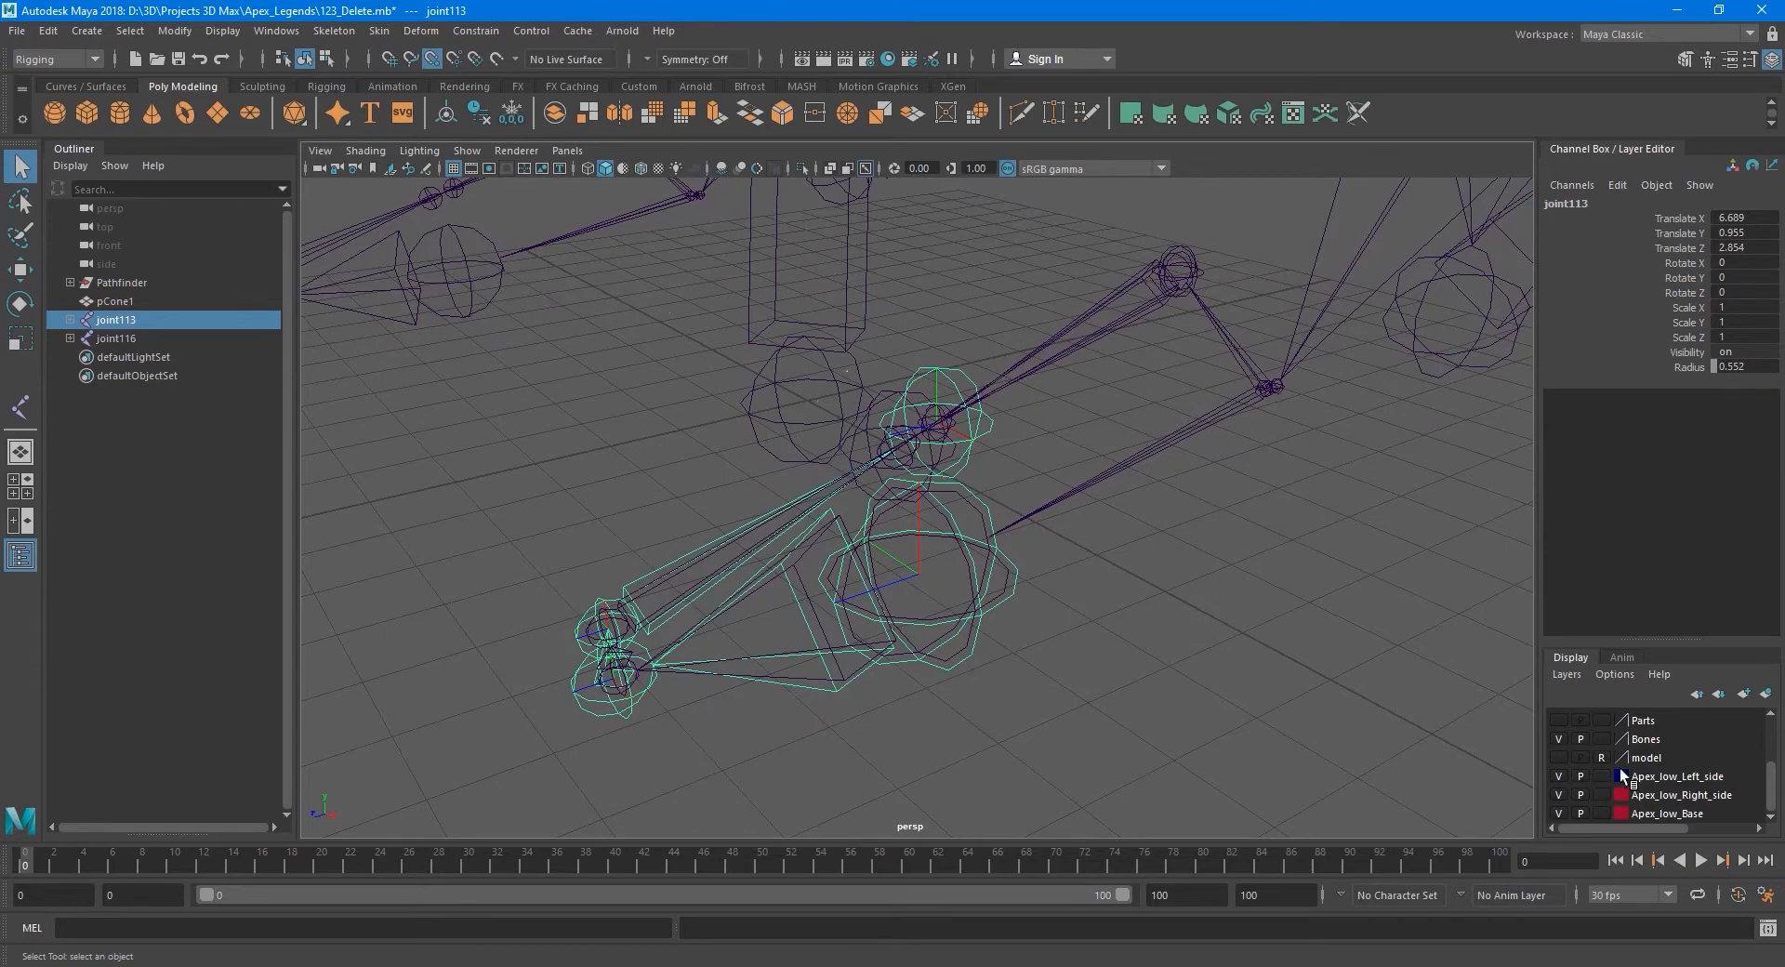
scroll(1613, 764, "up", 2)
scroll(1599, 772, "down", 1)
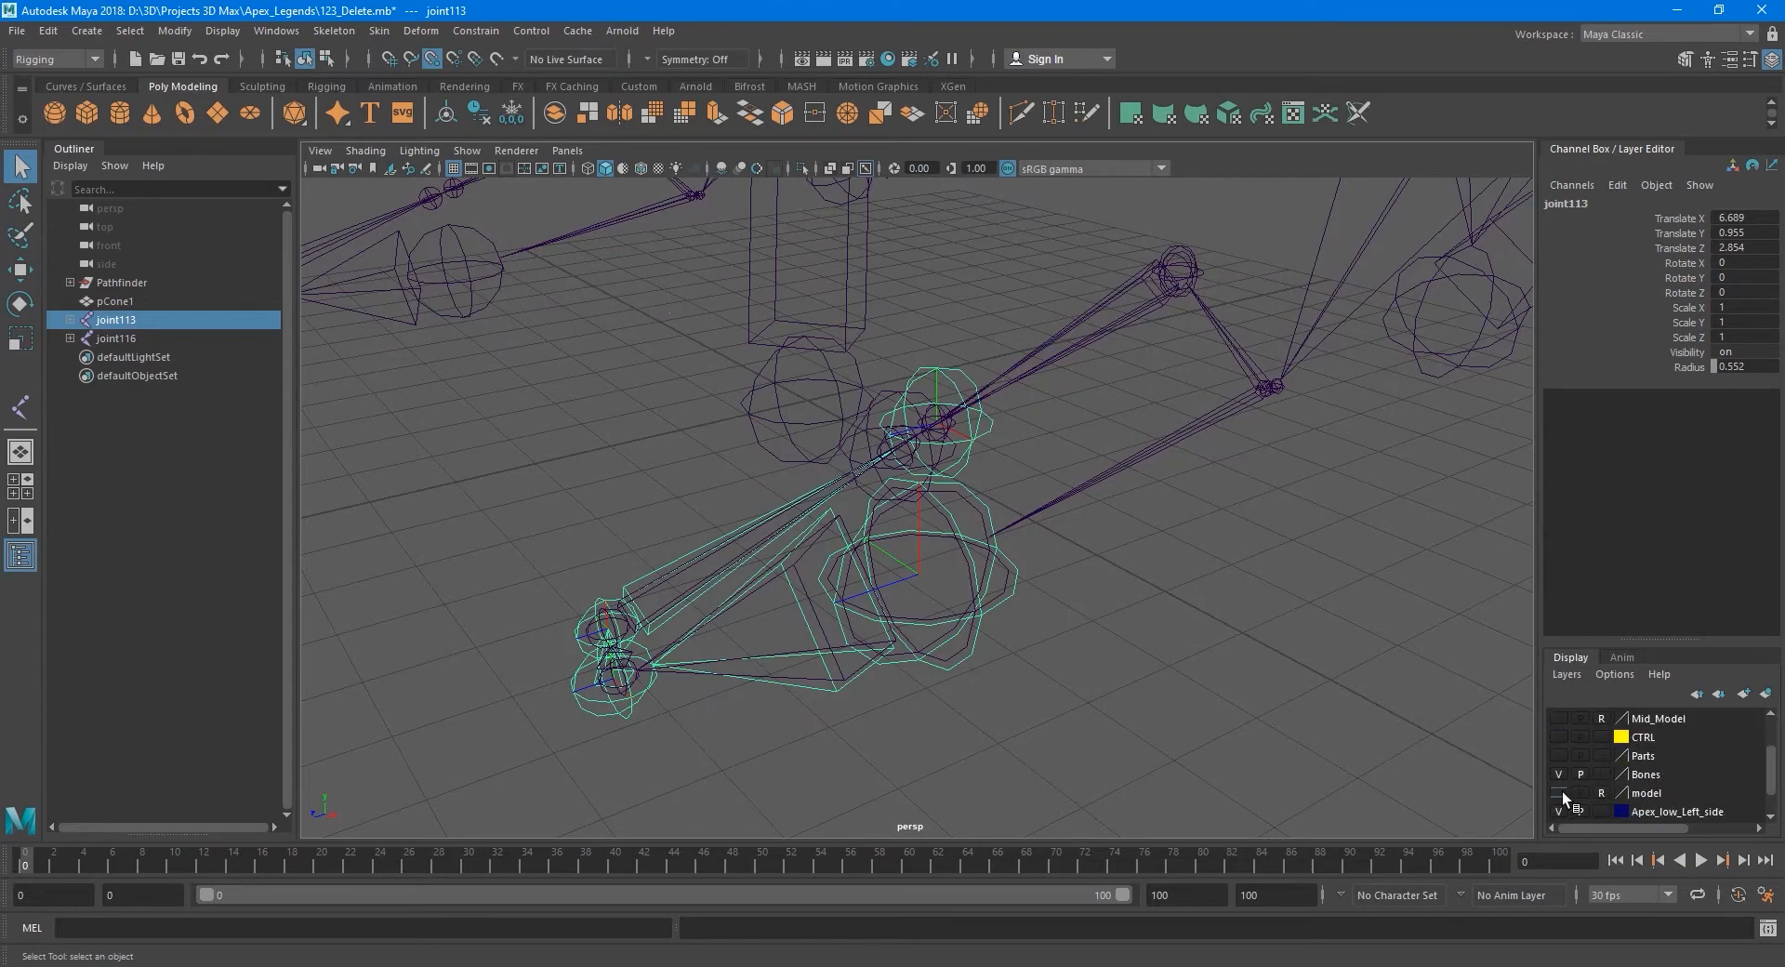
left_click(1560, 792)
left_click(1560, 776)
scroll(1071, 635, "down", 3)
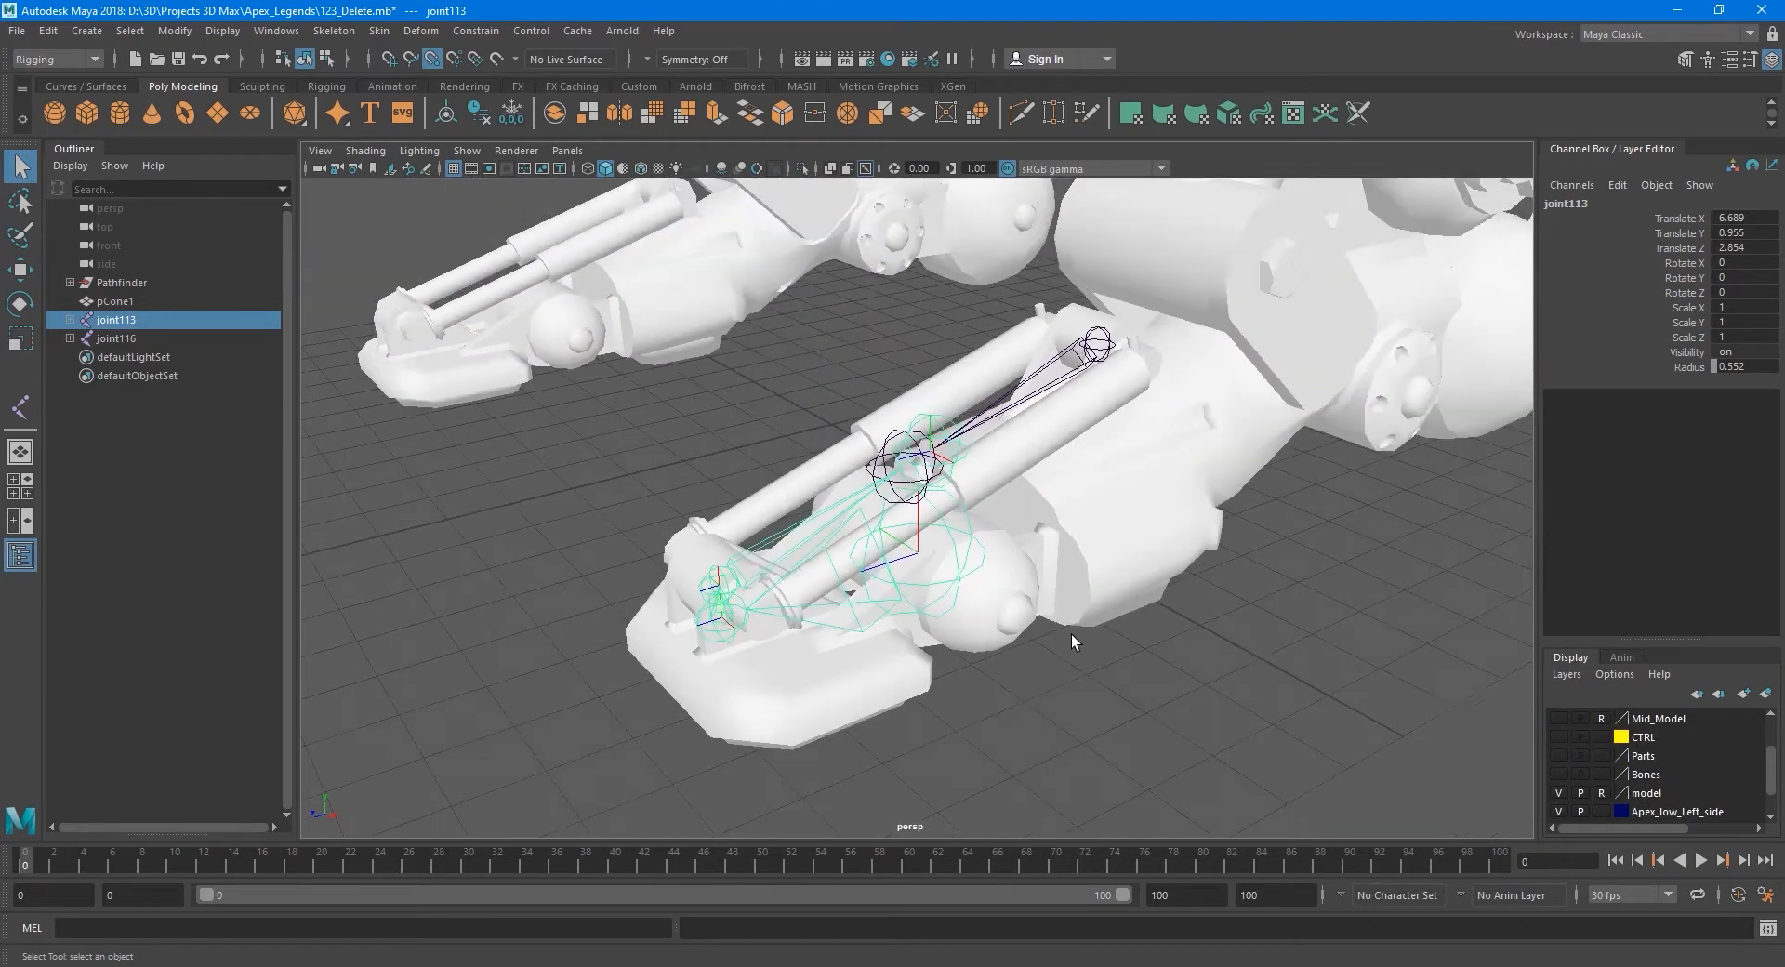
Add the toe chain and the rear piston chain to the Bones_Tutorial layer and check them by toggling its visibility.
left_click_drag(1071, 634, 949, 557, "alt")
left_click(1107, 352, "shift")
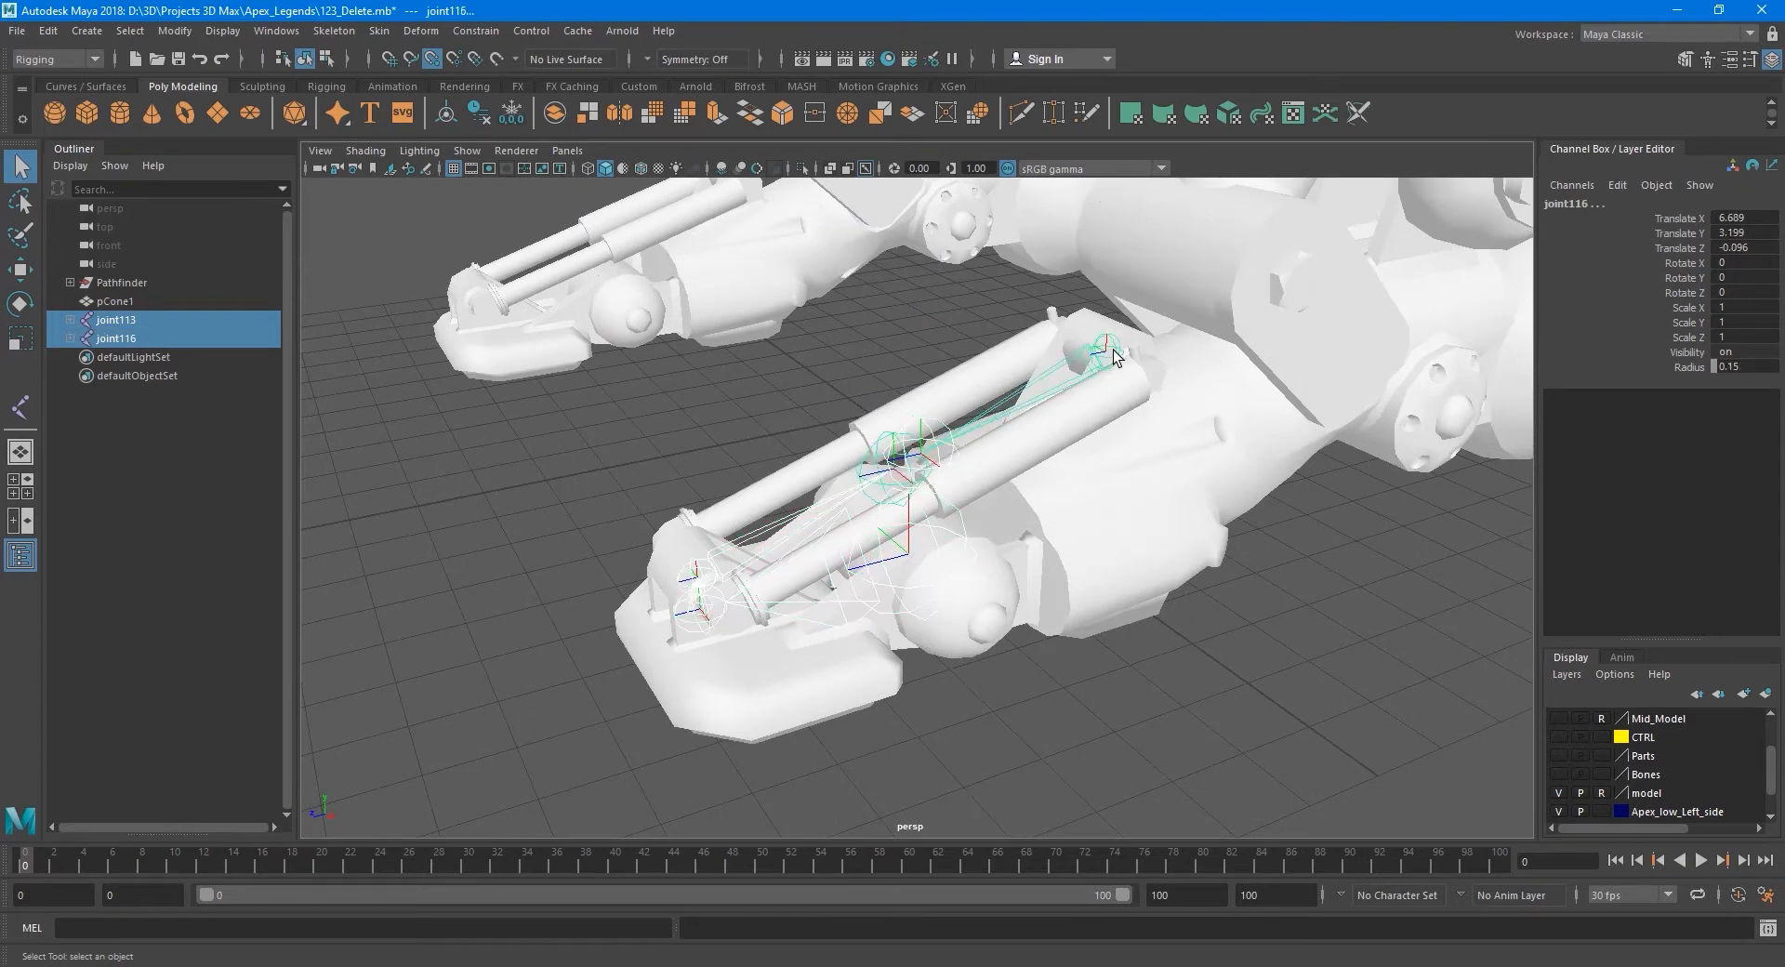
scroll(1679, 758, "up", 1)
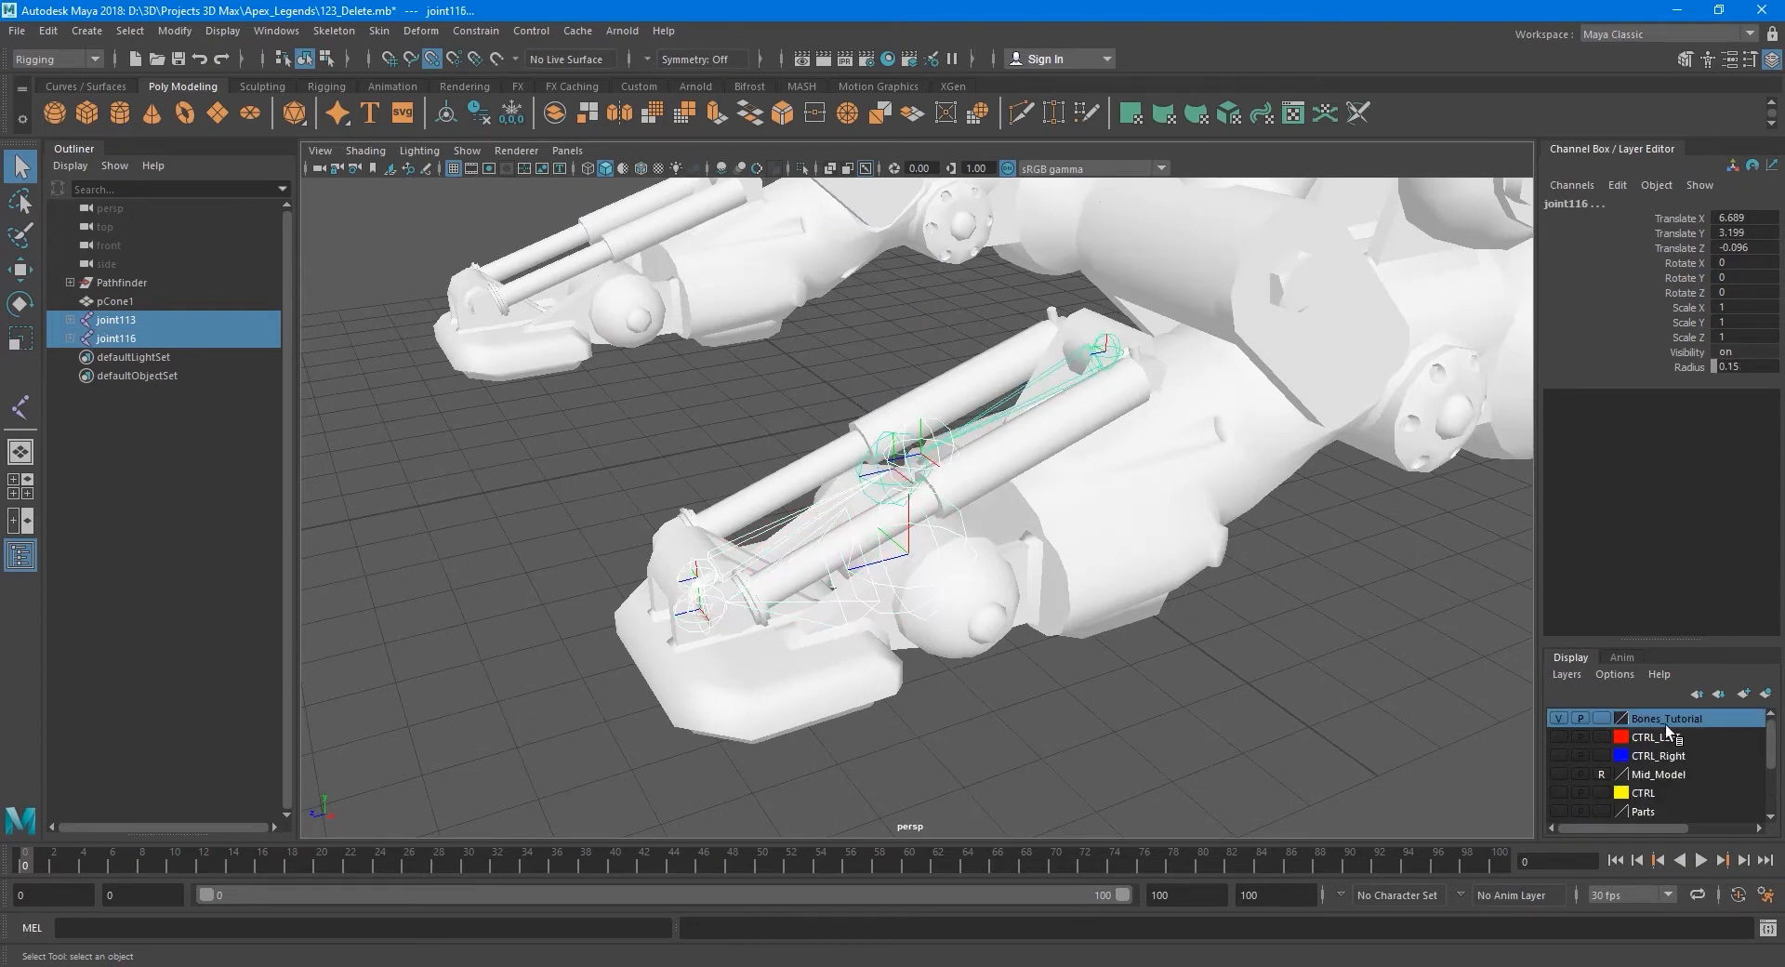
right_click(1663, 717)
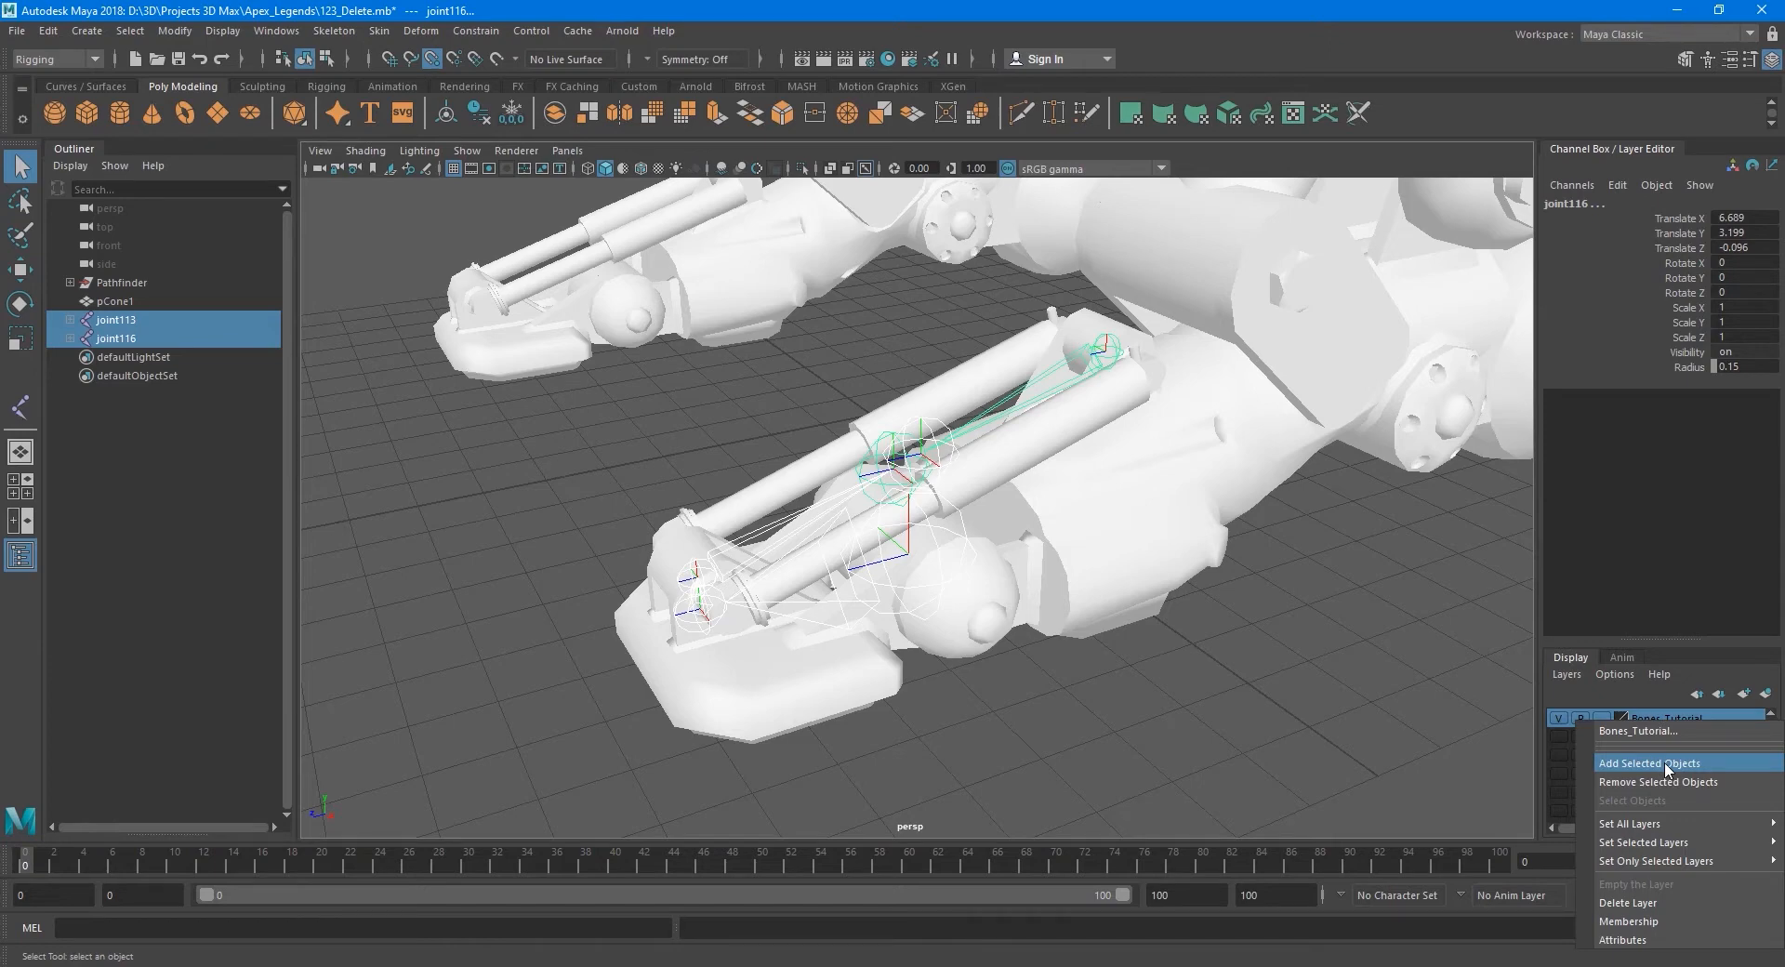
left_click(1667, 765)
left_click(1558, 718)
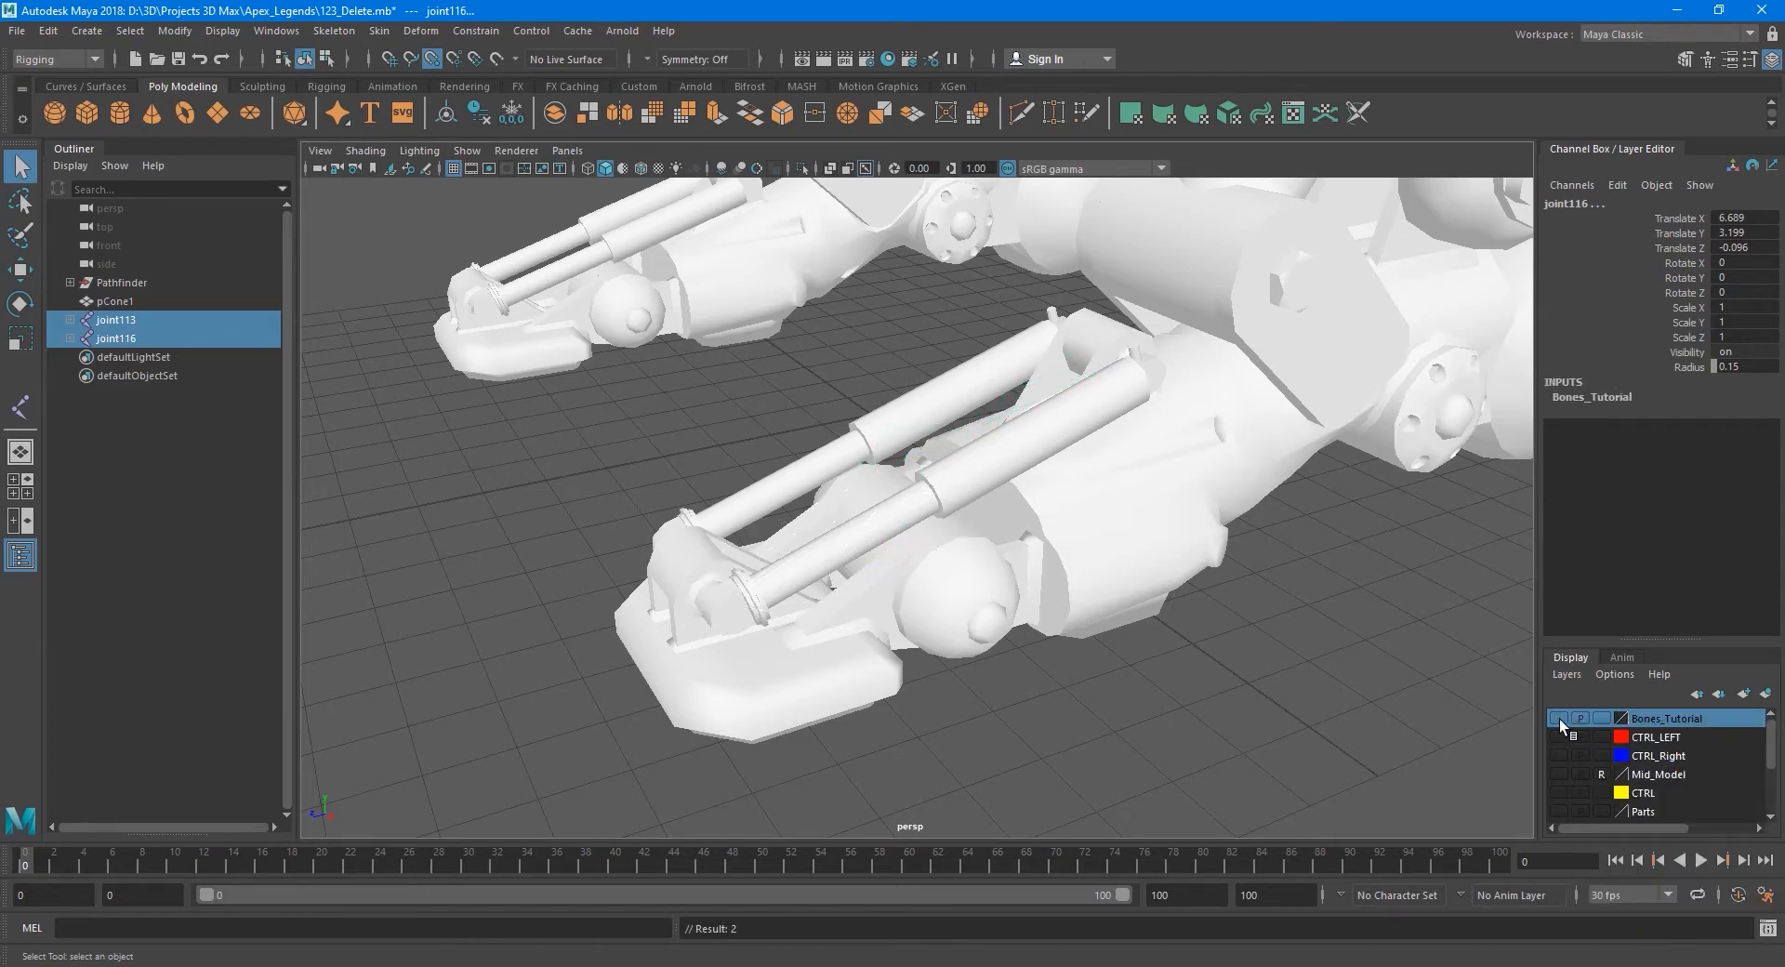
left_click(1558, 717)
Show the Bones layer instead of Bones_Tutorial, test-rotate the finished L_Foot05_J joint to Rotate Z -40, and undo the rotation.
right_click_drag(915, 552, 937, 598, "alt")
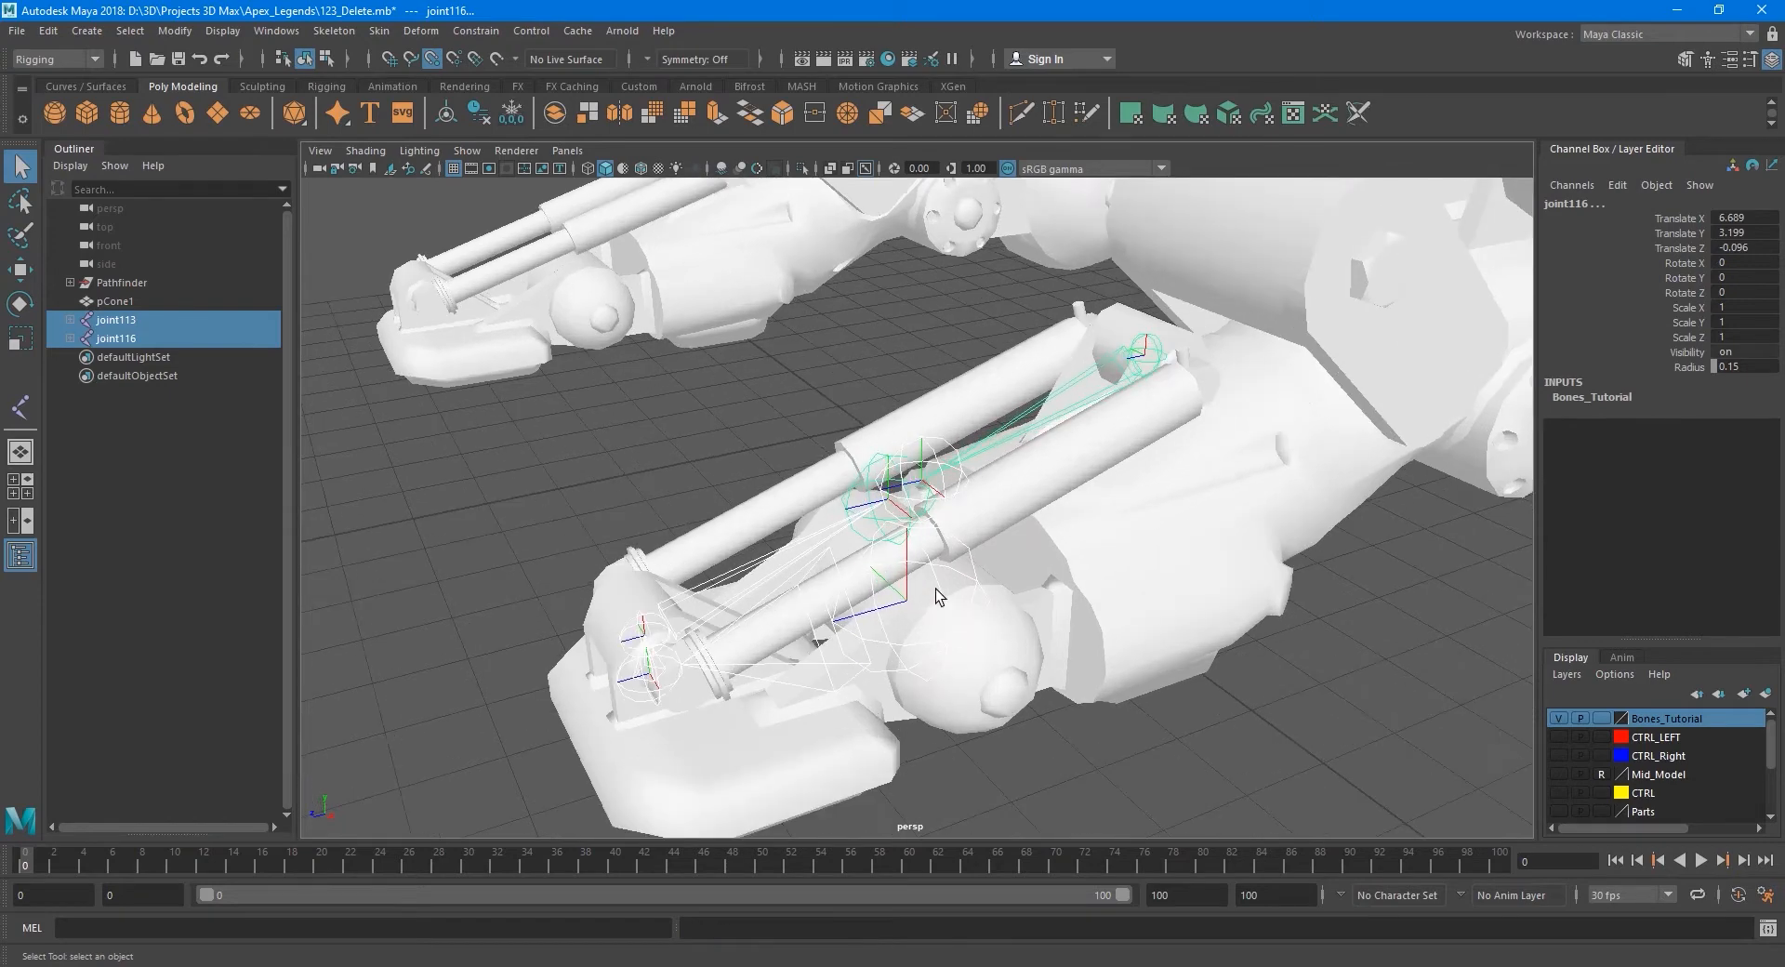
middle_click_drag(1002, 597, 1010, 535, "alt")
left_click(1558, 718)
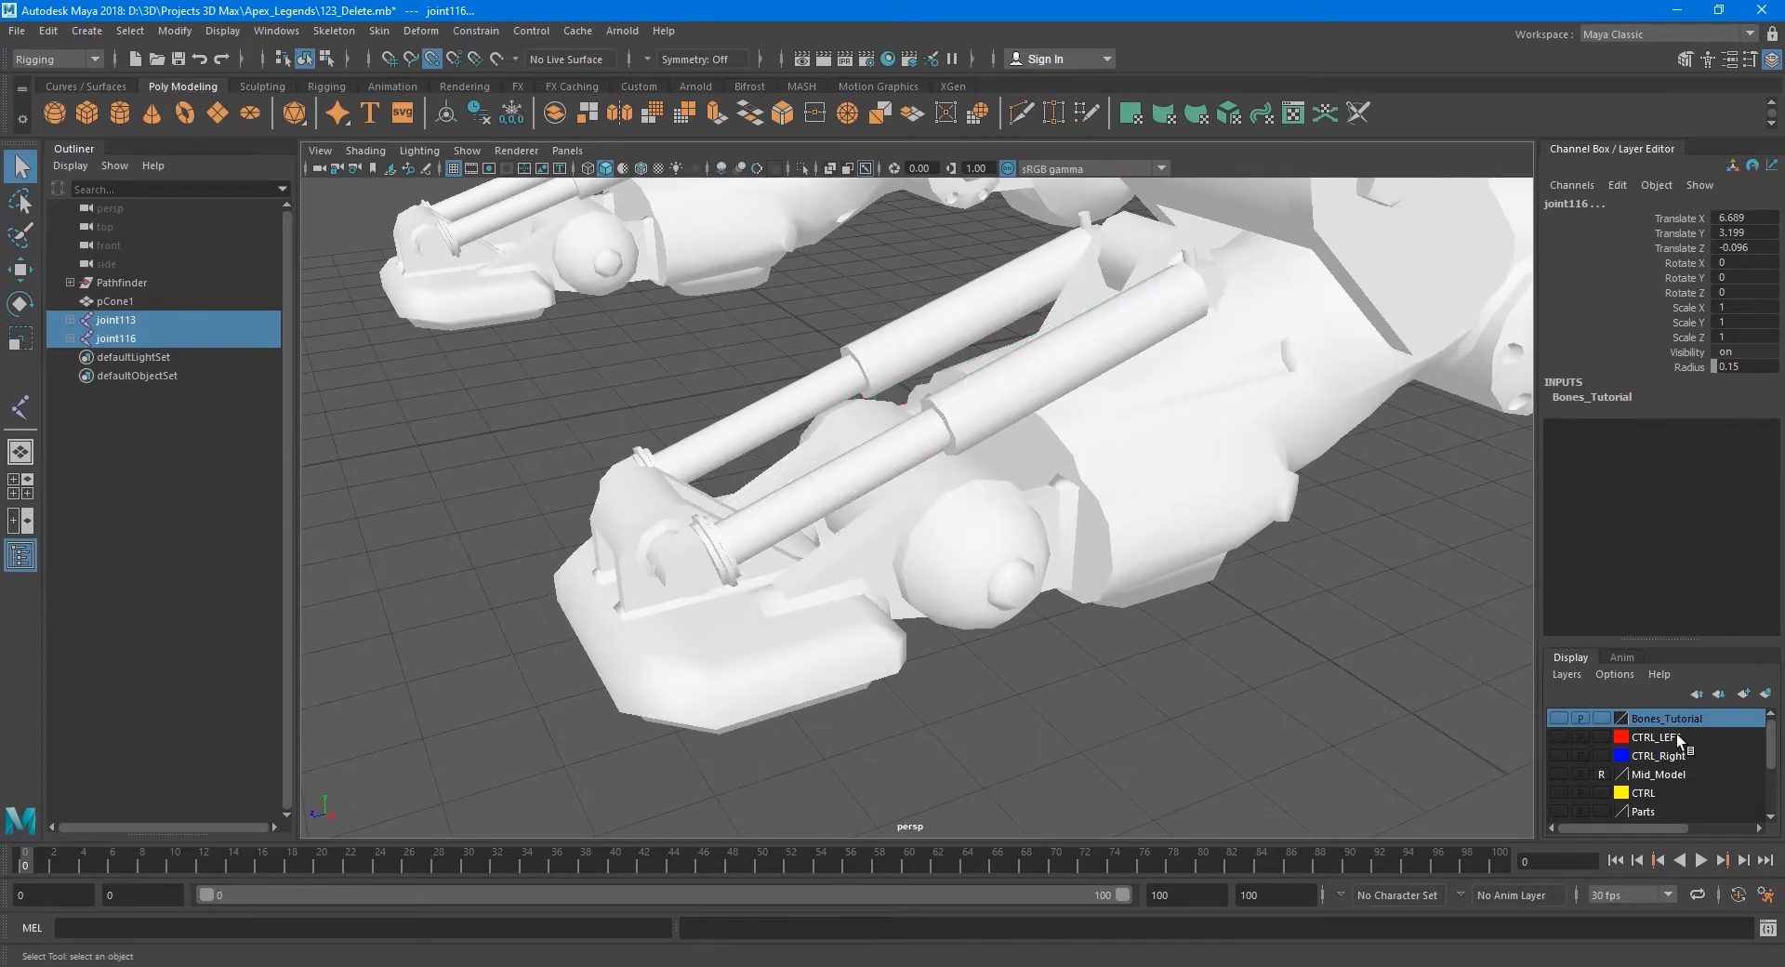
scroll(1656, 797, "down", 1)
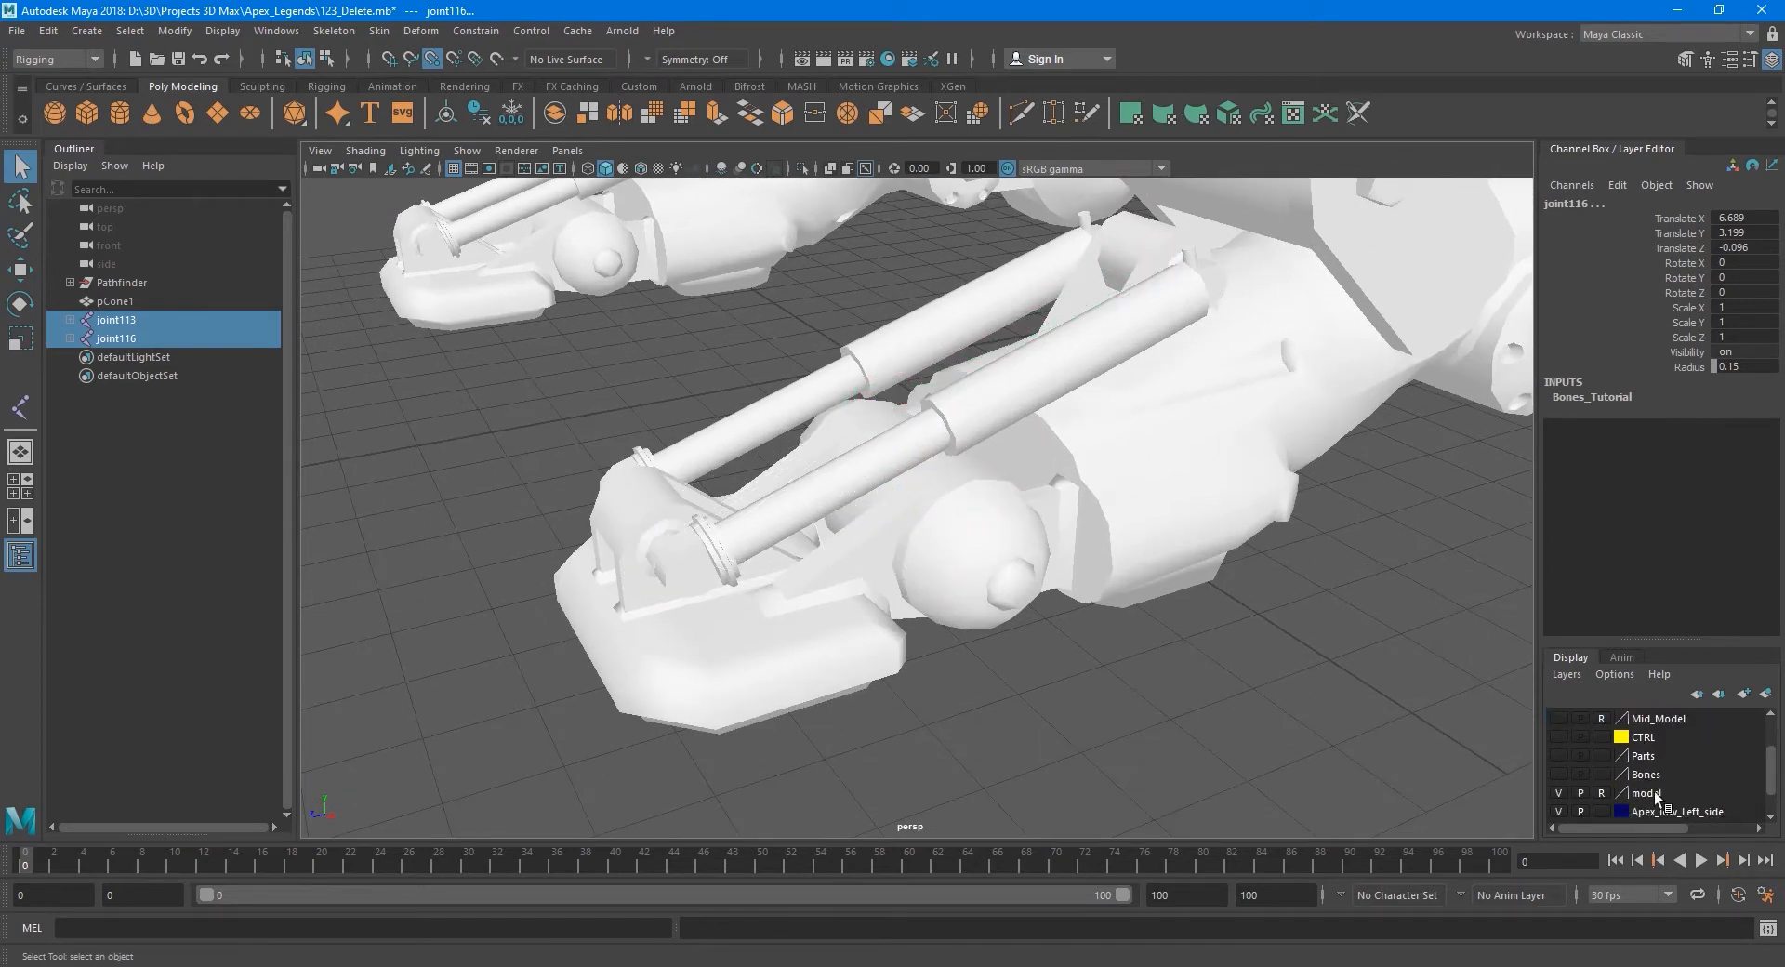
left_click(1560, 773)
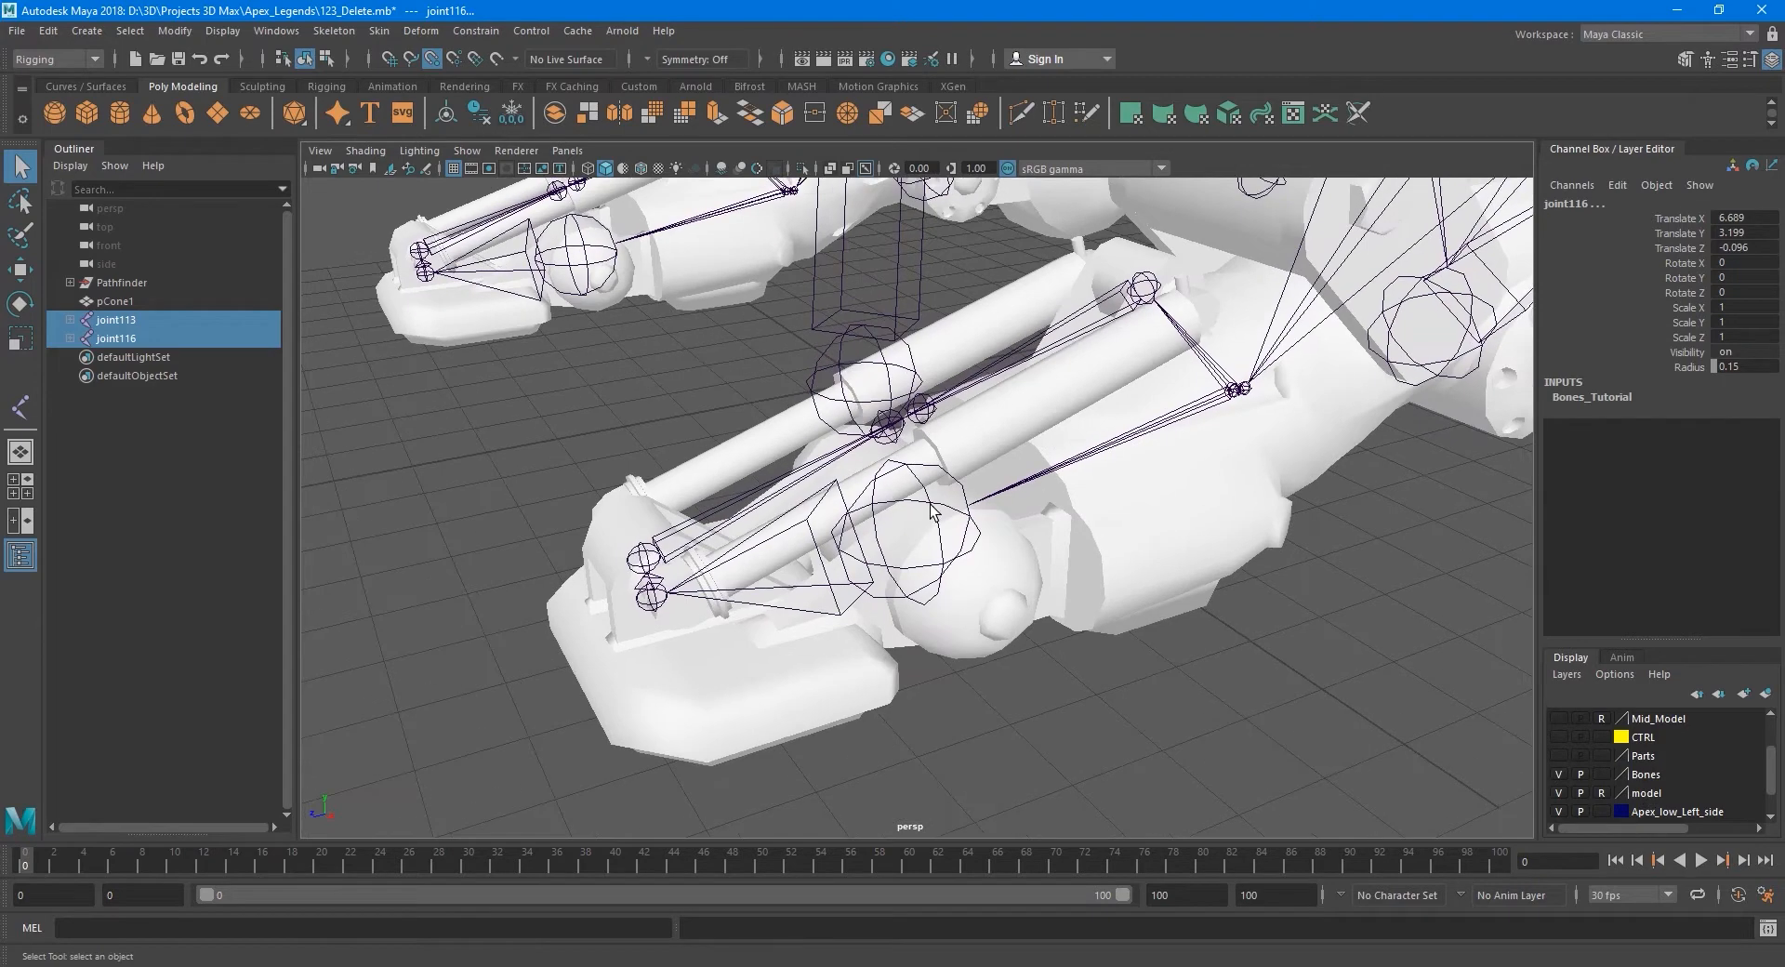
left_click(932, 510)
key("e")
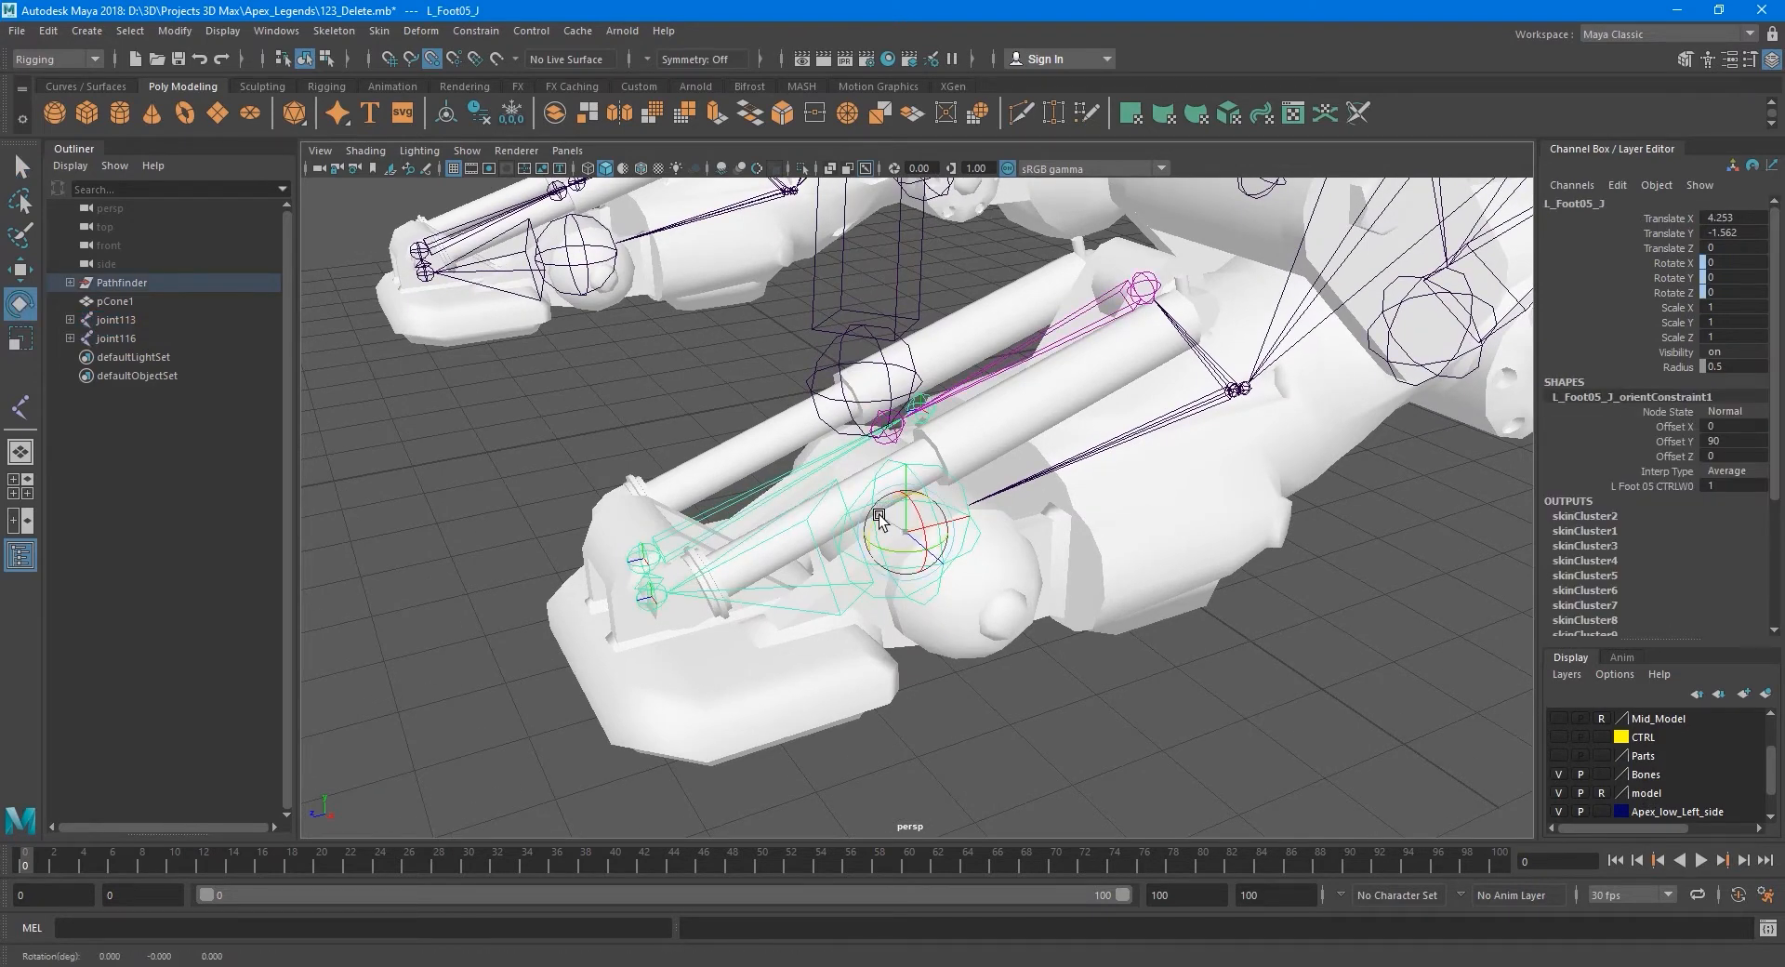
left_click_drag(880, 518, 907, 488)
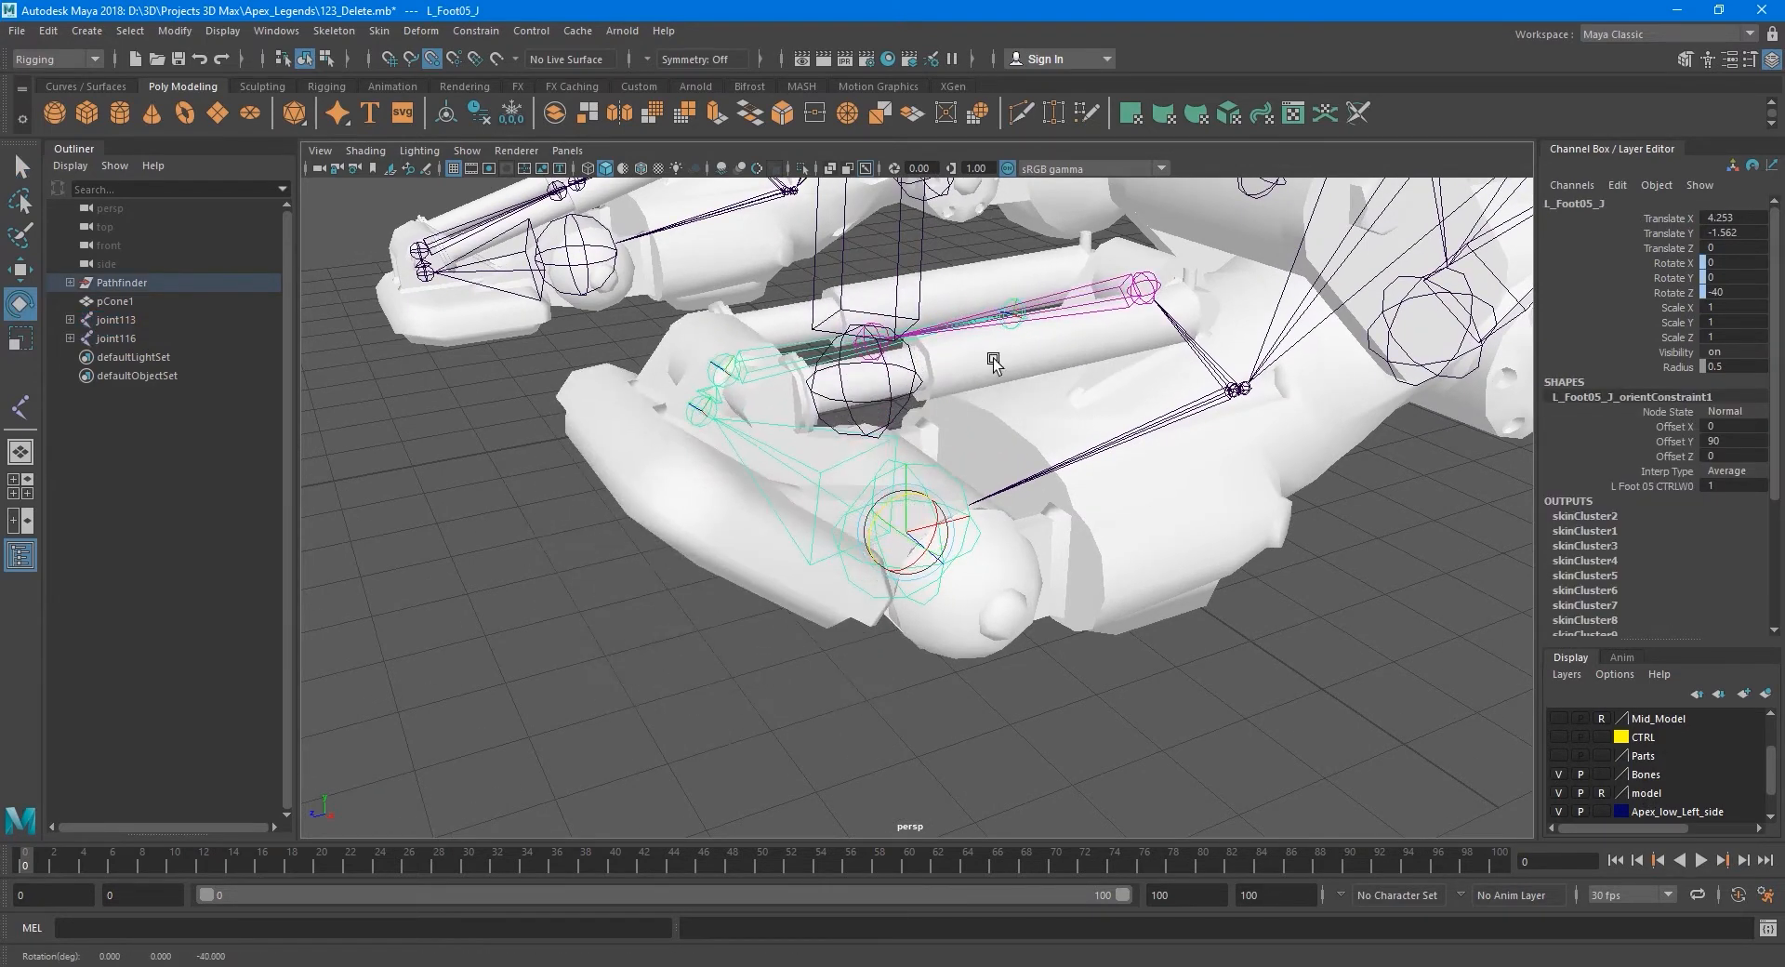
key("ctrl+z")
left_click_drag(957, 366, 1018, 439, "alt")
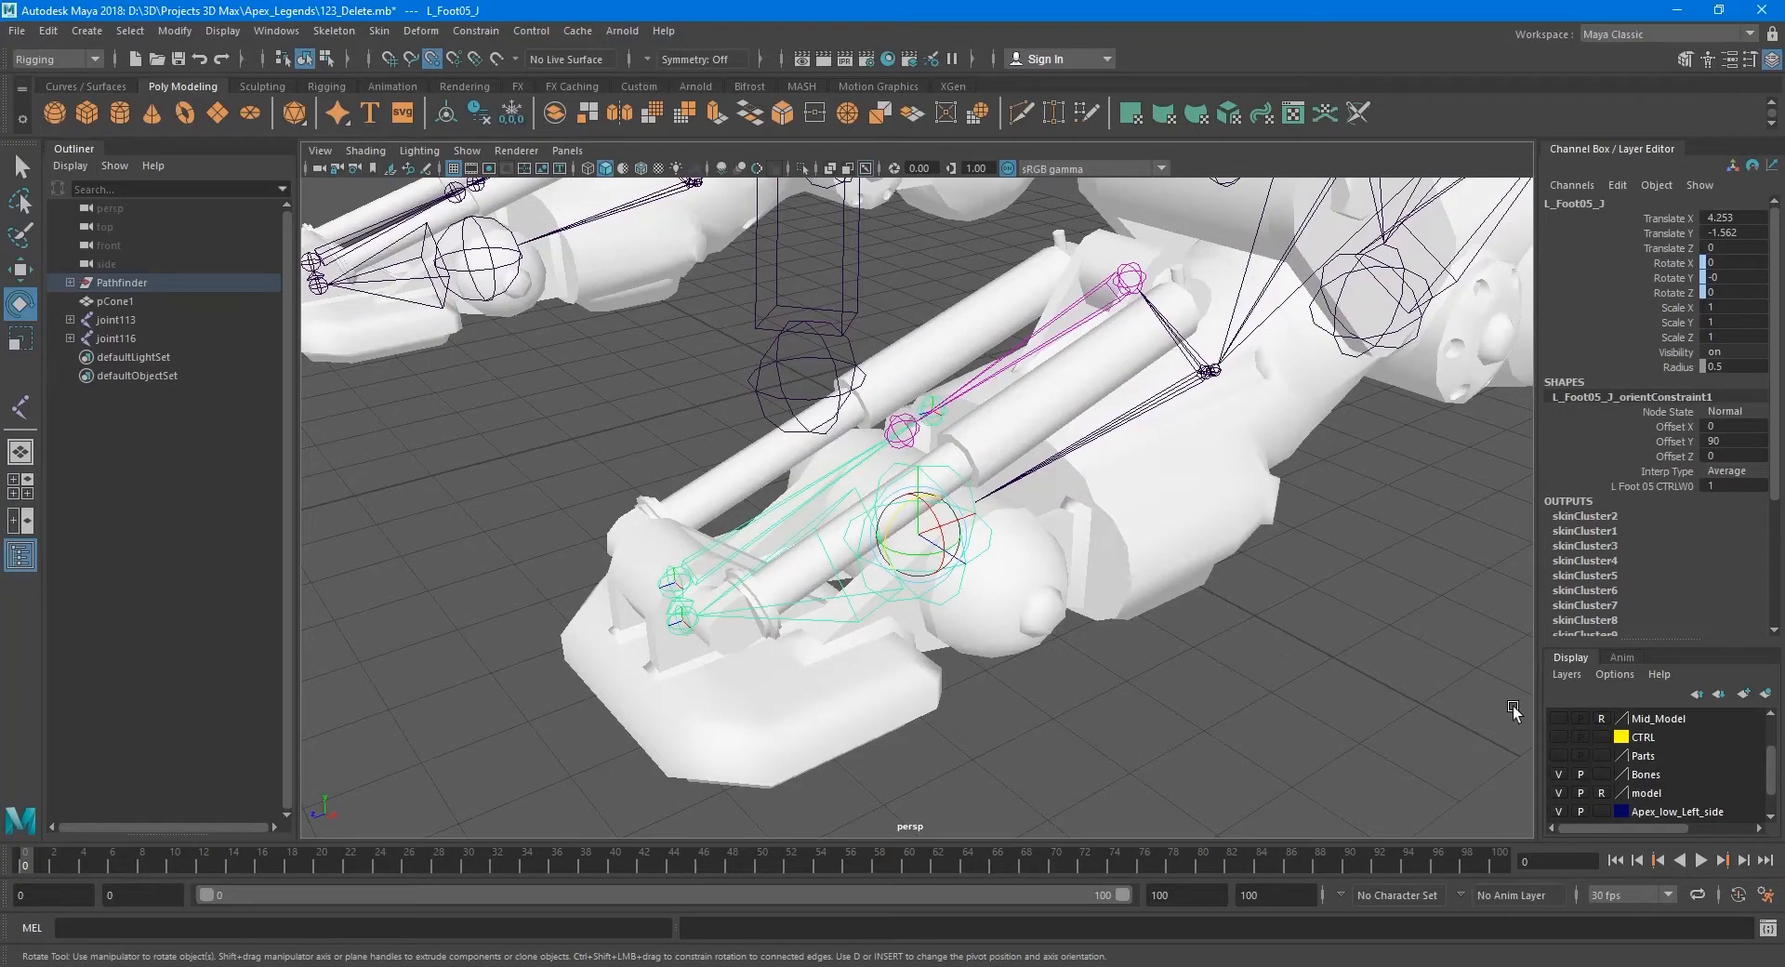
Hide the Bones layer and show the Bones_Tutorial layer again.
left_click(1562, 773)
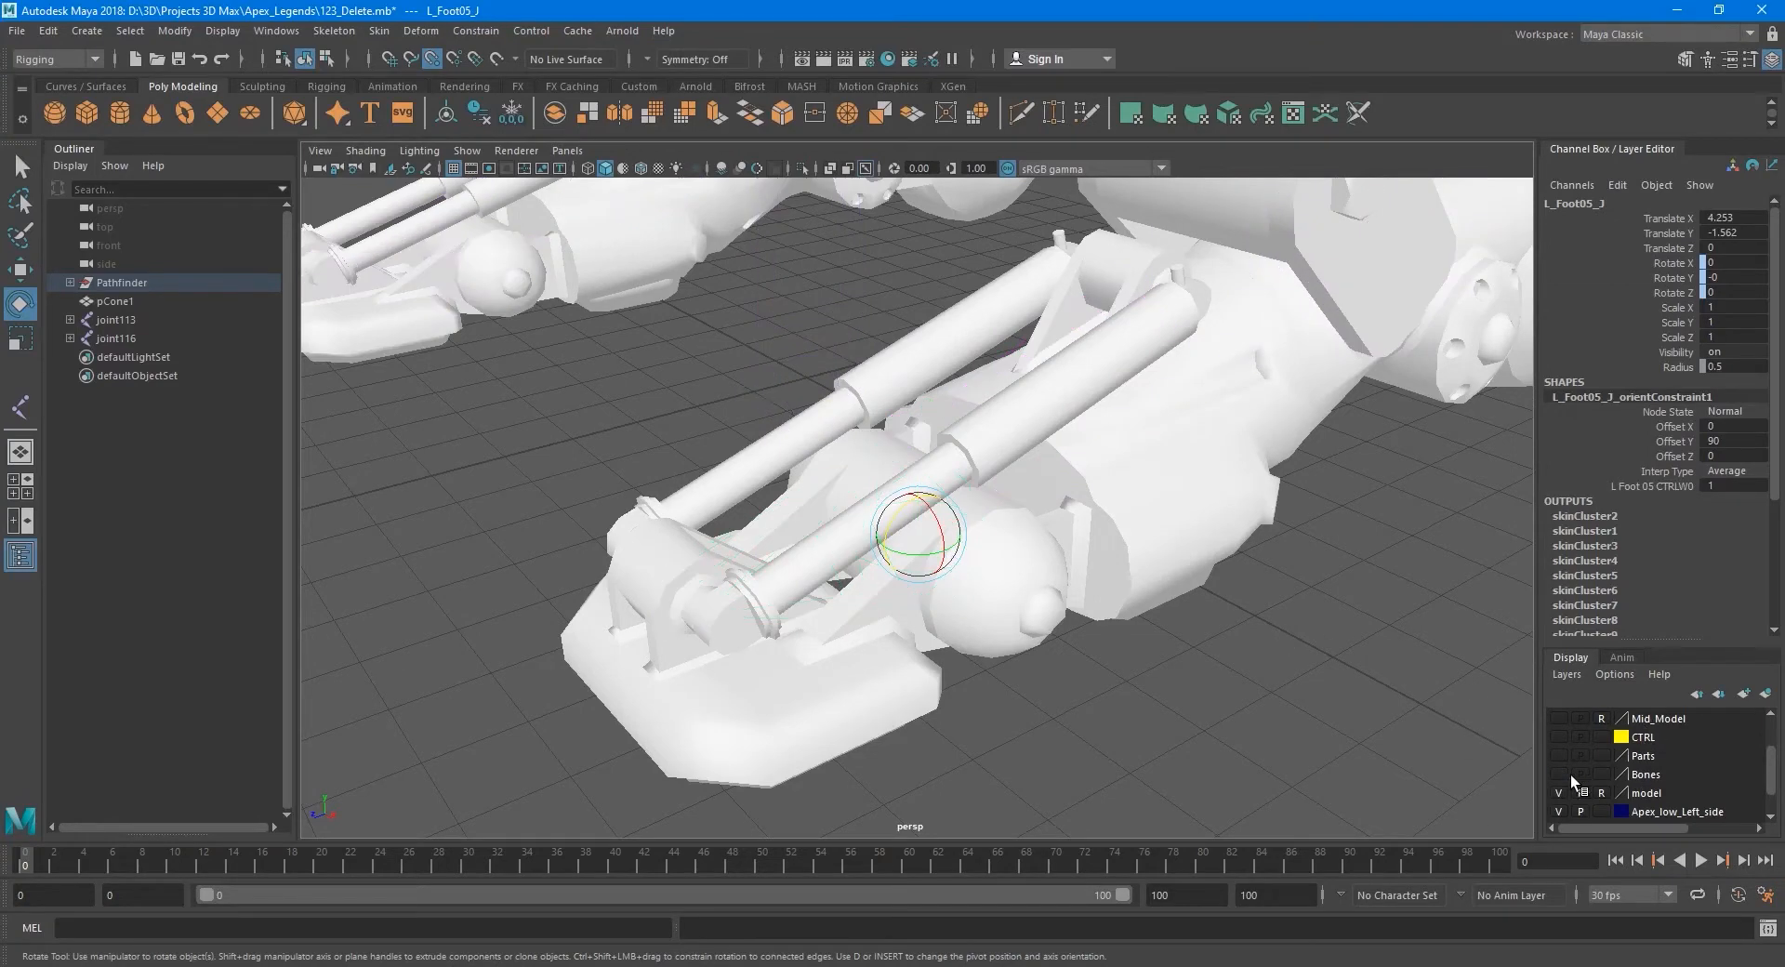
scroll(1638, 792, "up", 1)
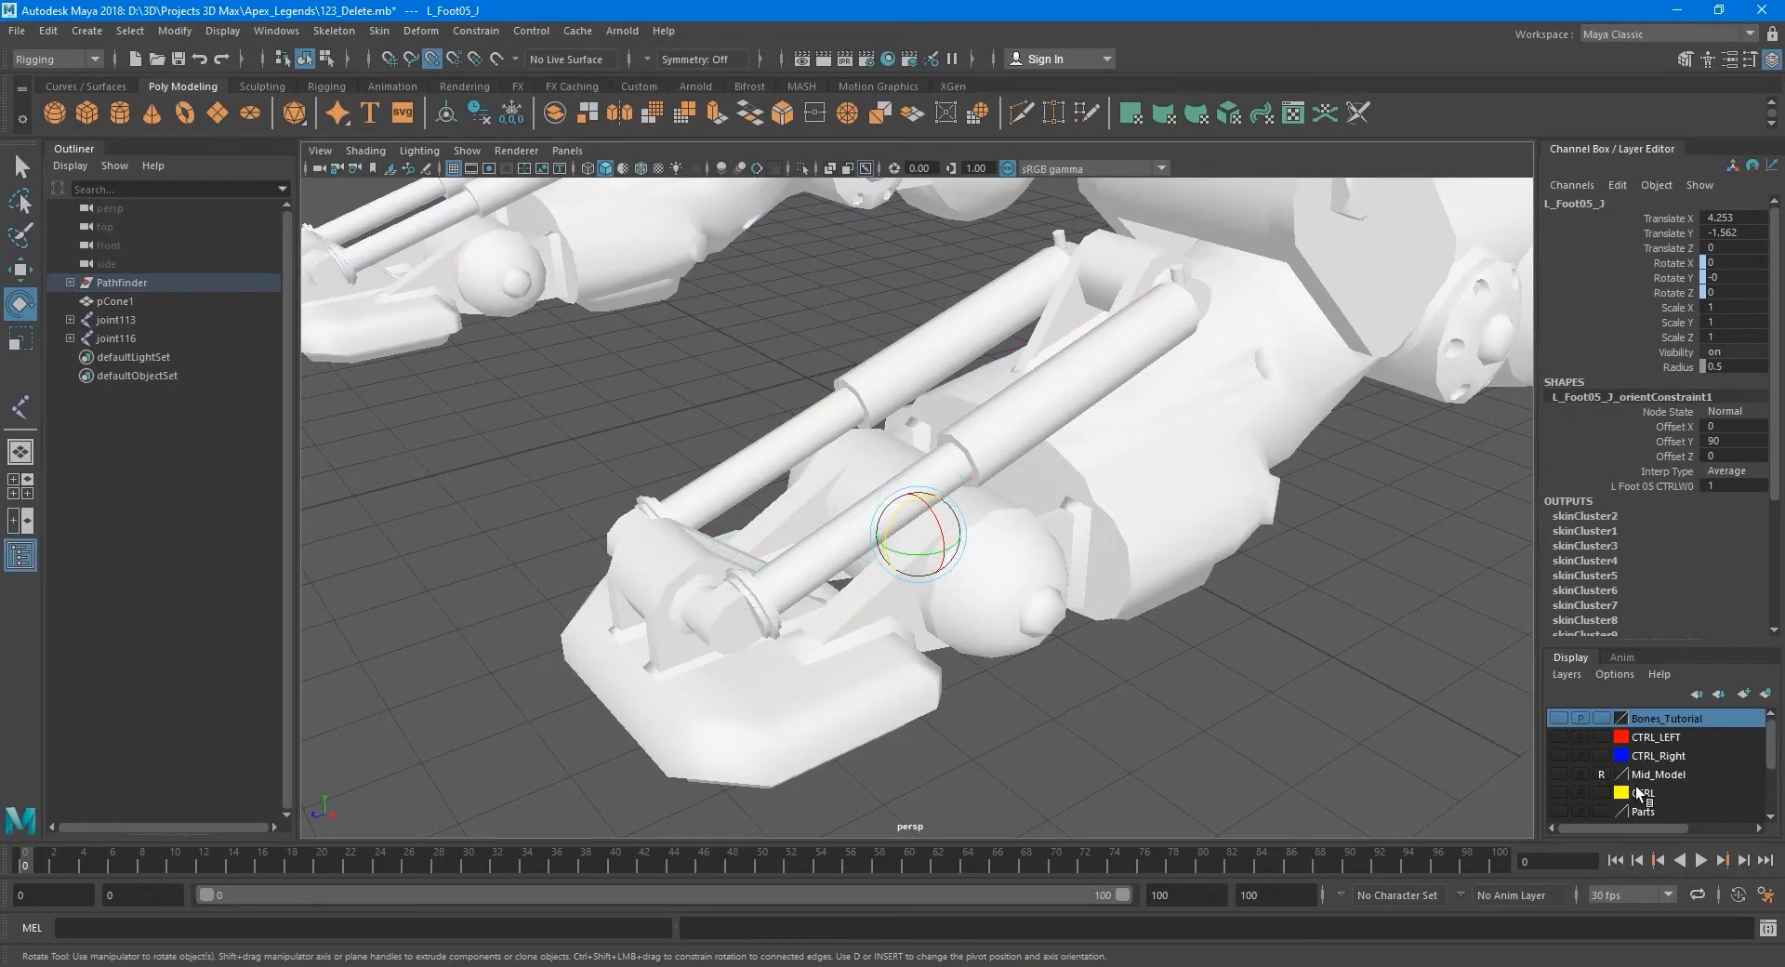
left_click(1562, 718)
left_click_drag(1155, 622, 953, 577, "alt")
key("q")
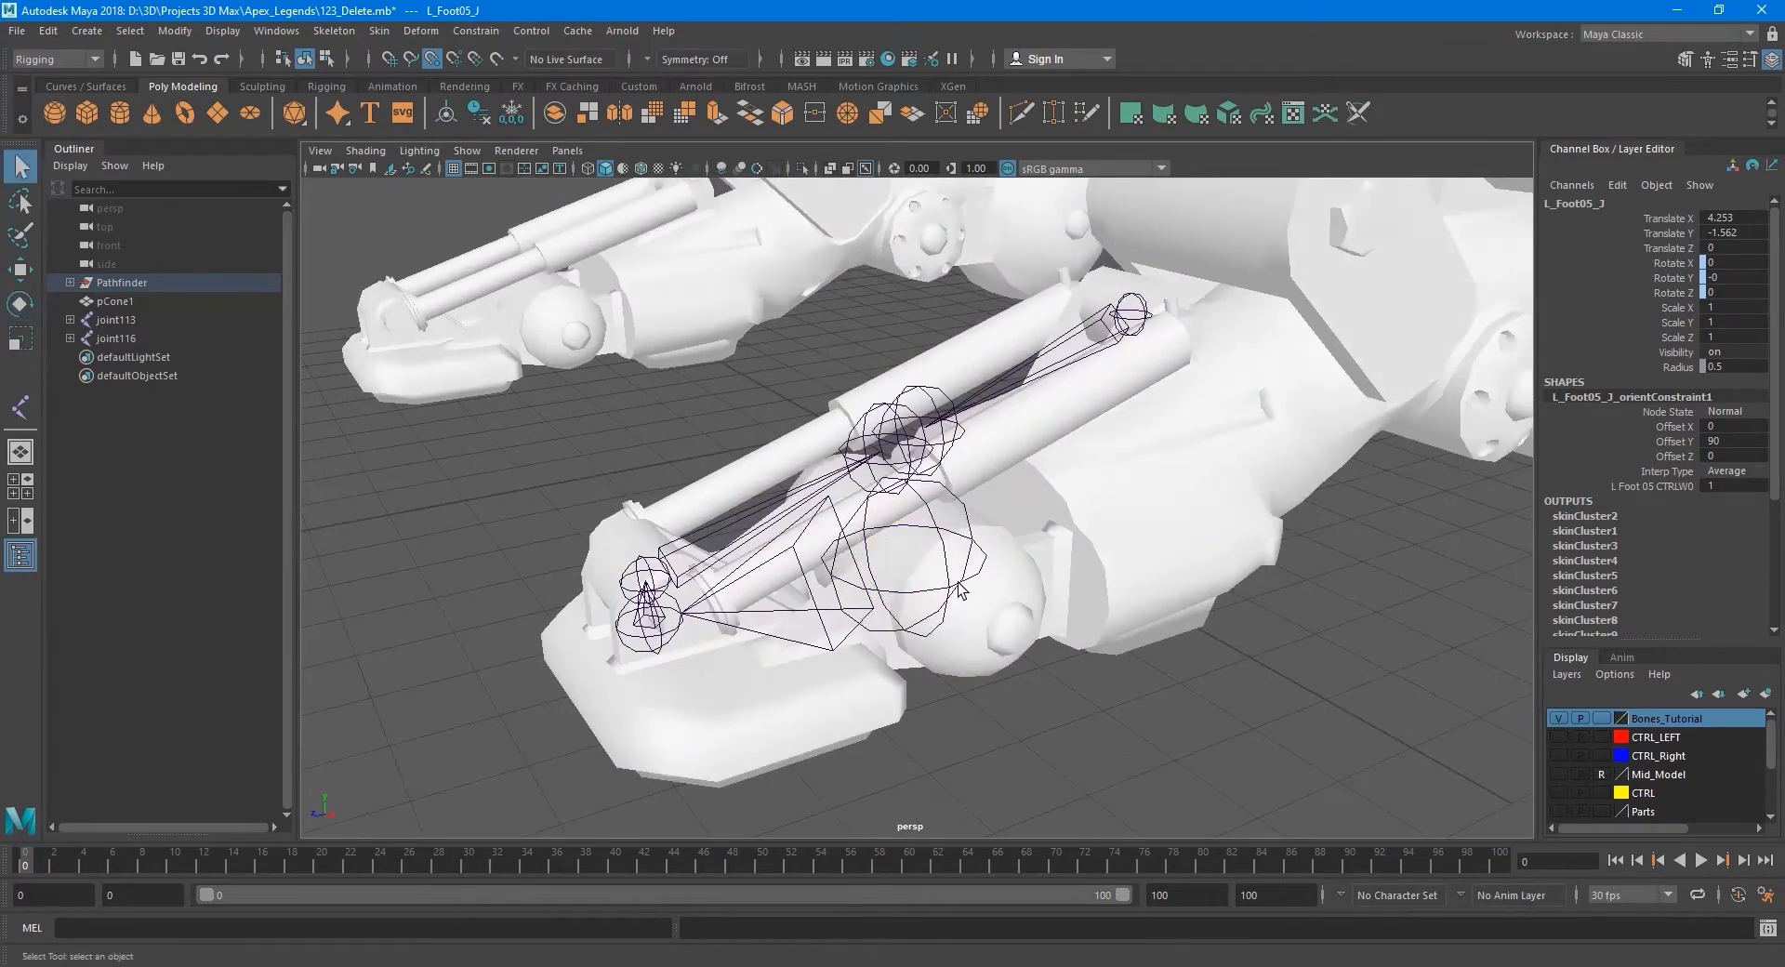
Aim-constrain the rear piston joint (joint116) to the front piston joint (joint115) with Maintain offset on and all axes constrained.
left_click(679, 579)
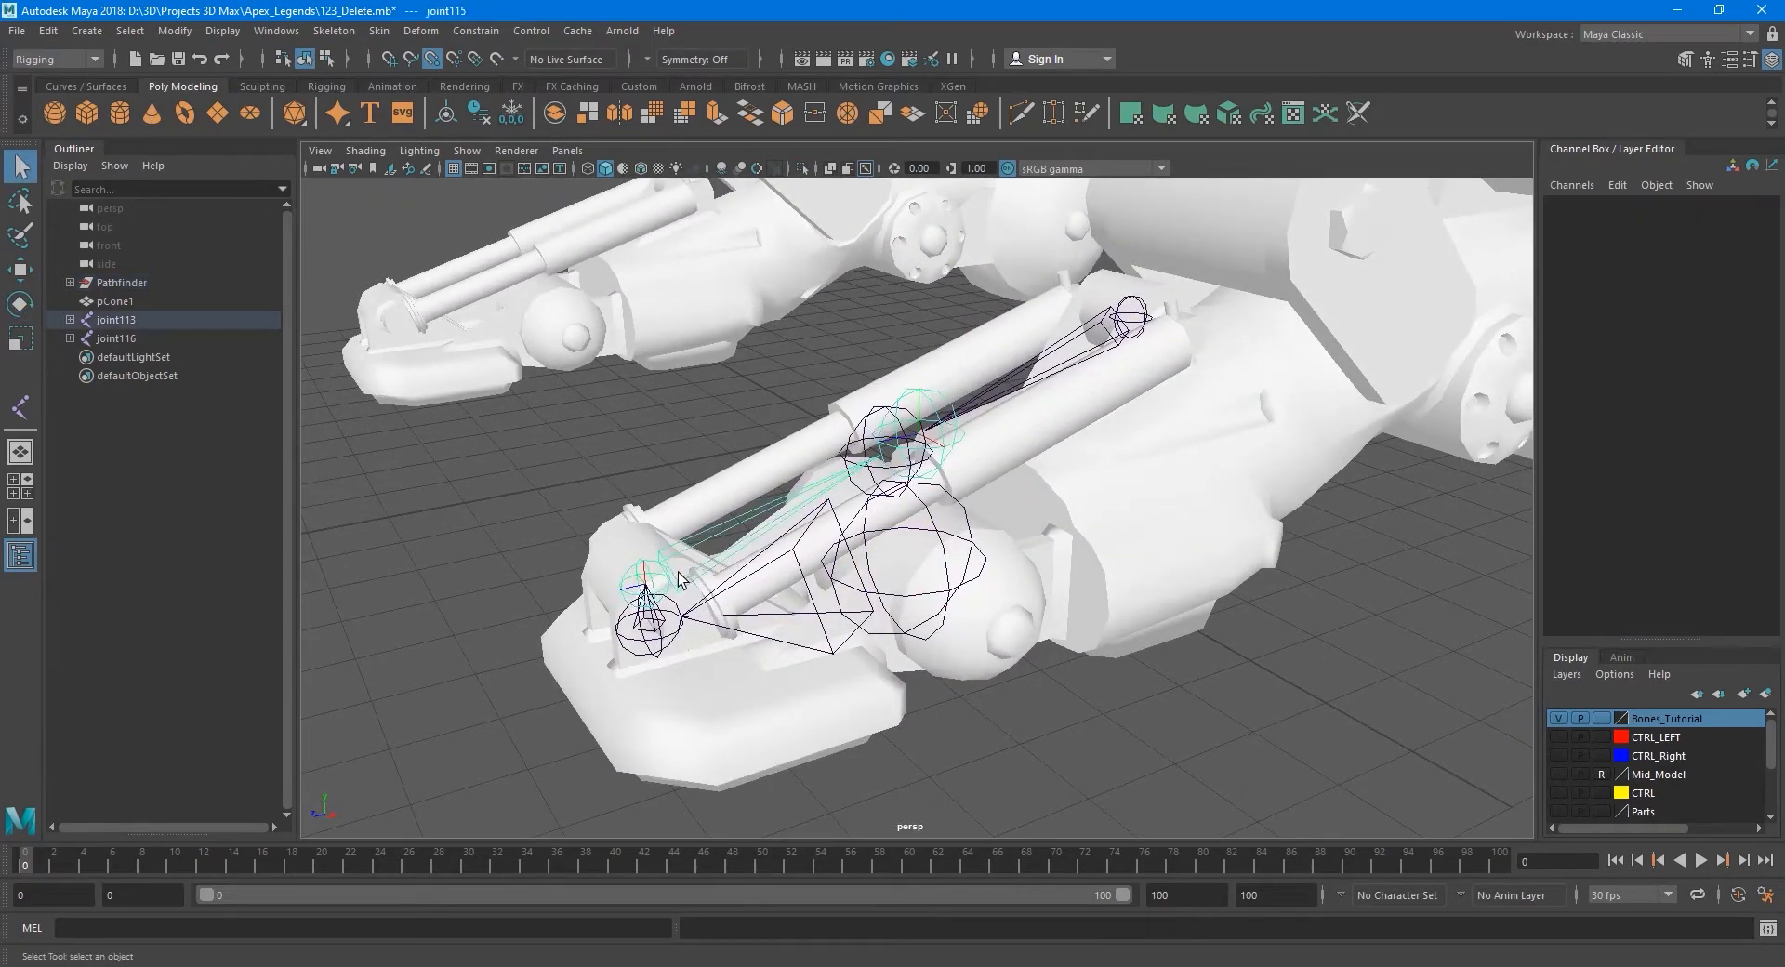
middle_click_drag(1001, 481, 1043, 528, "alt")
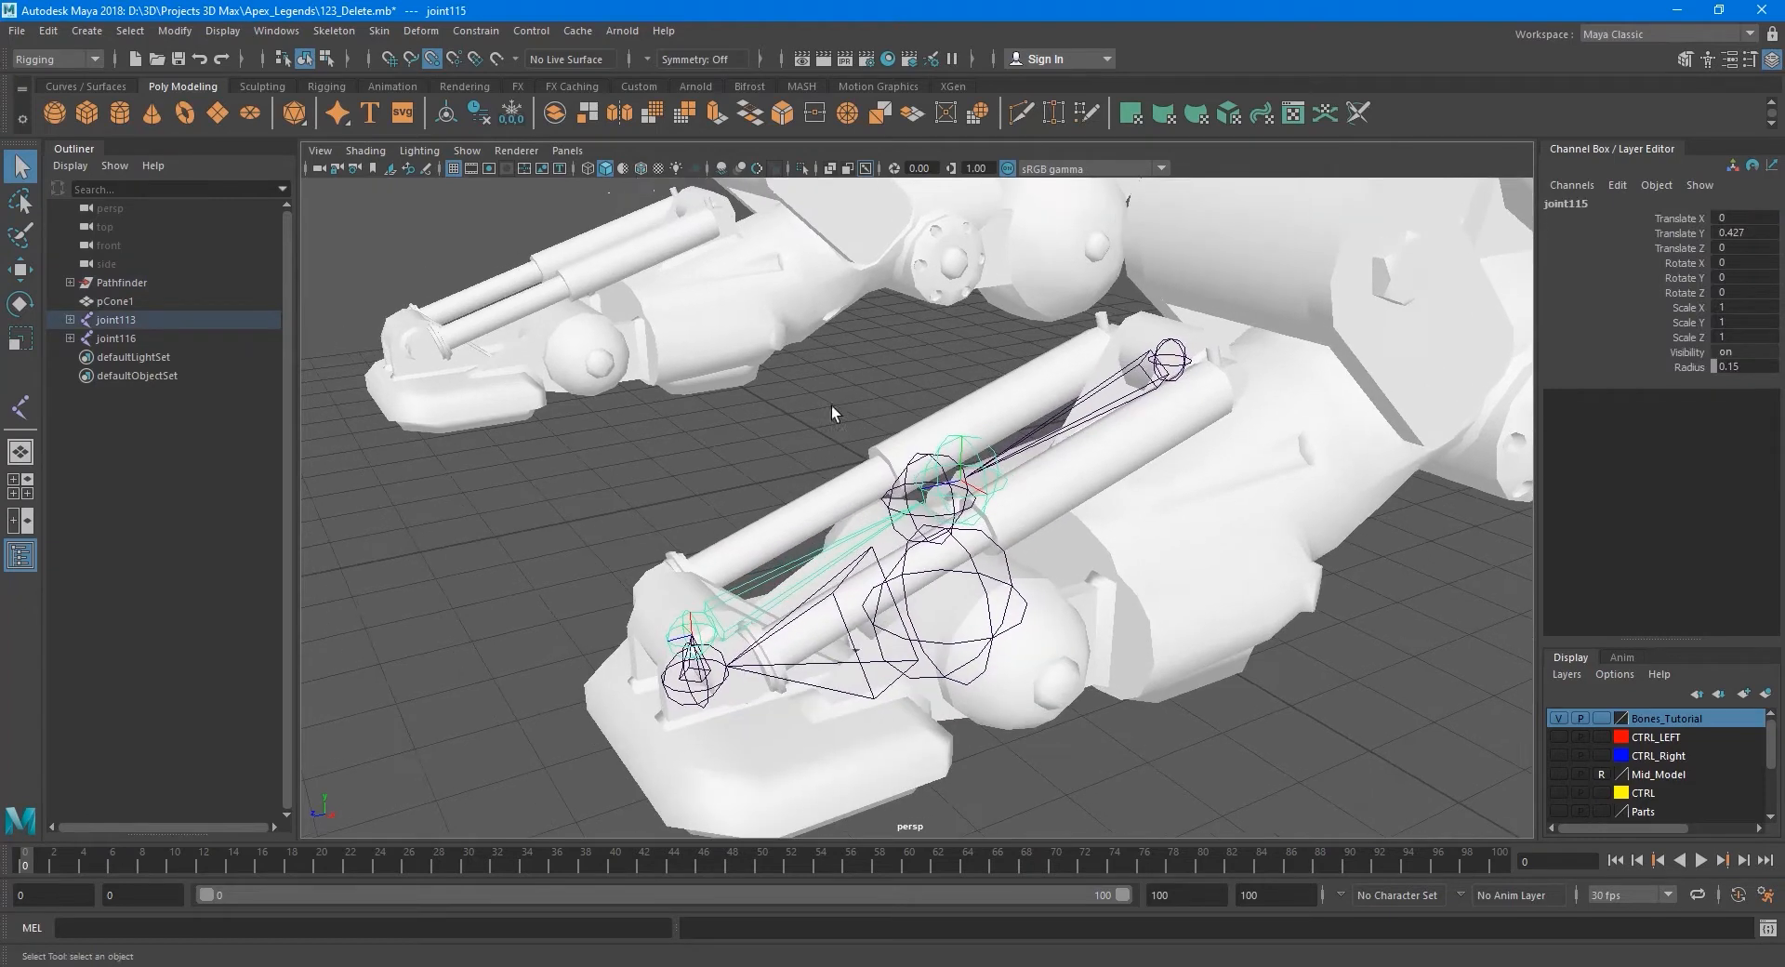
left_click(476, 31)
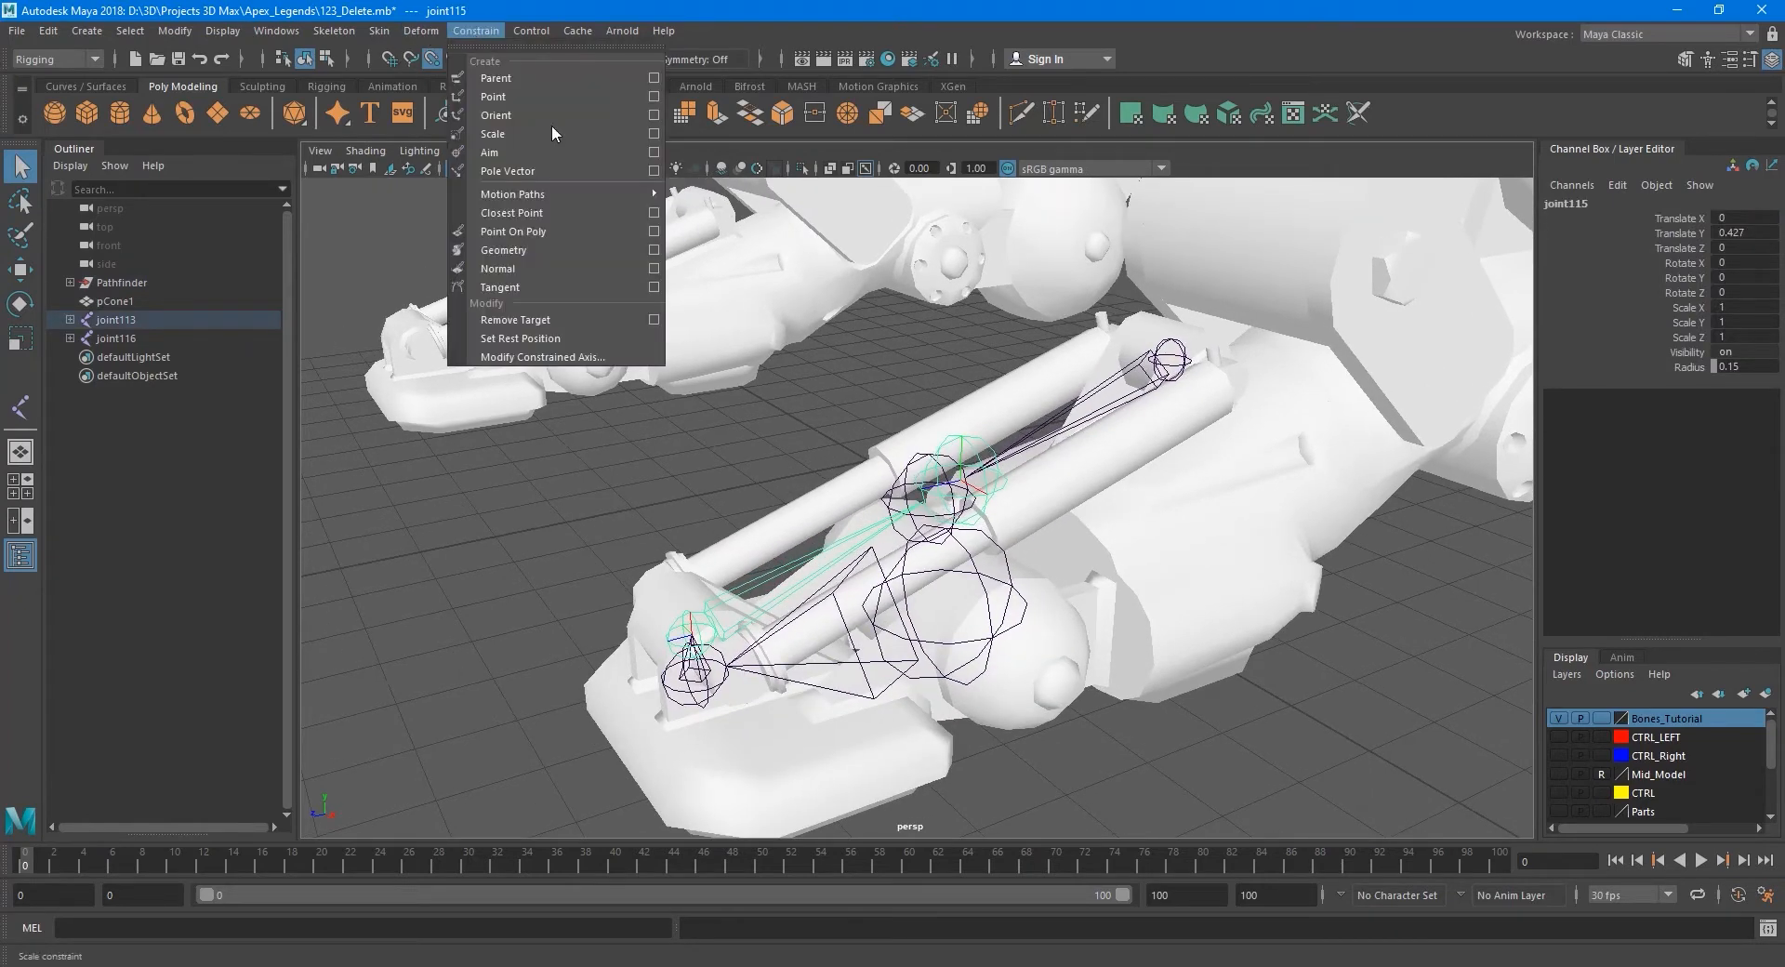
left_click(1155, 381)
left_click(1153, 381)
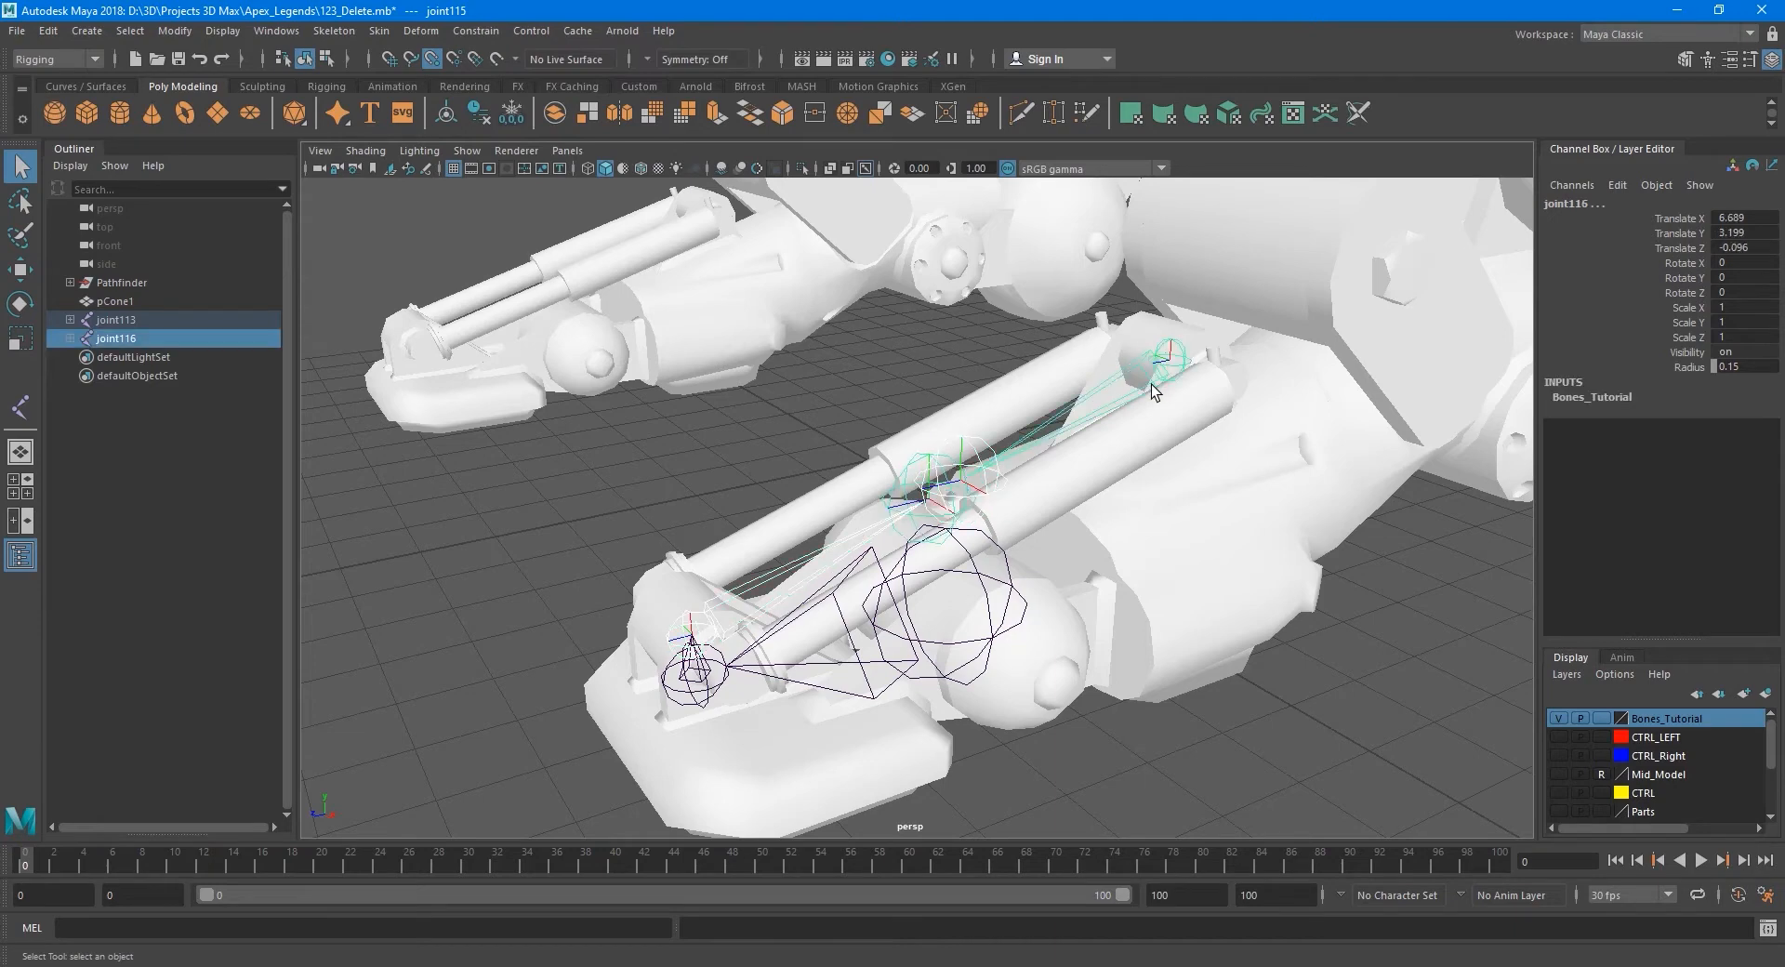
middle_click_drag(1057, 528, 1017, 502, "alt")
scroll(1017, 502, "down", 2)
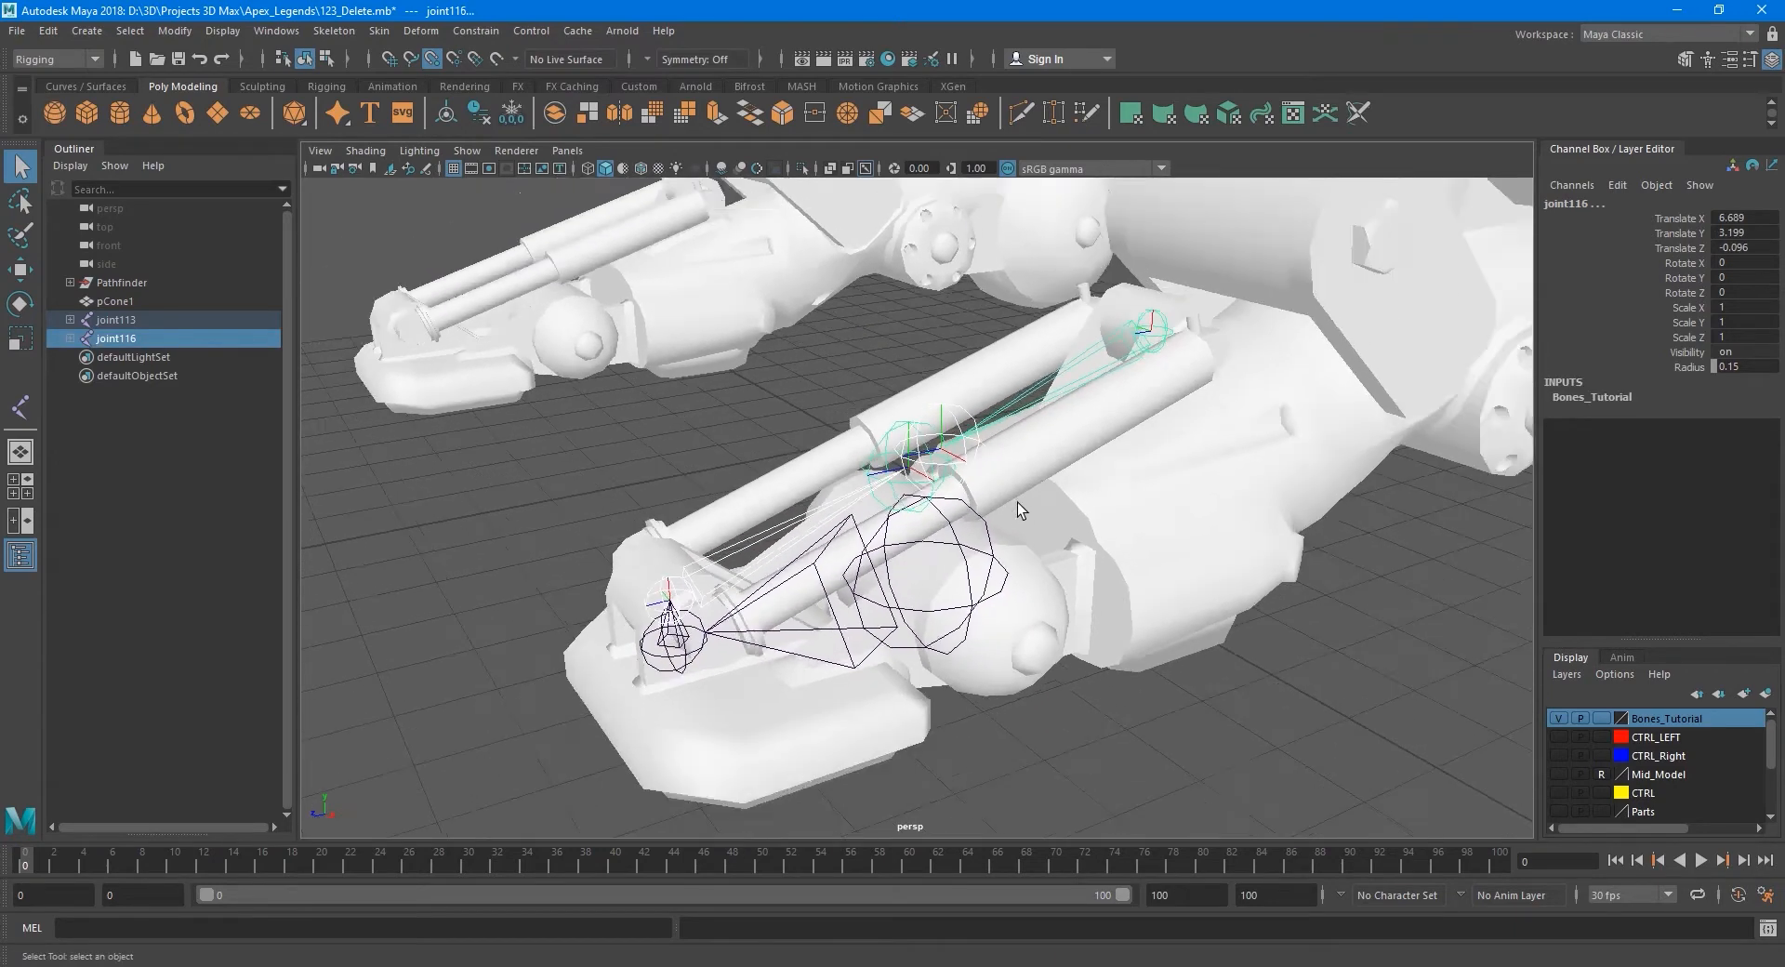
mouse_move(1017, 502)
left_mouse_down("alt")
mouse_move(1069, 506)
mouse_move(1013, 498)
left_mouse_up("alt")
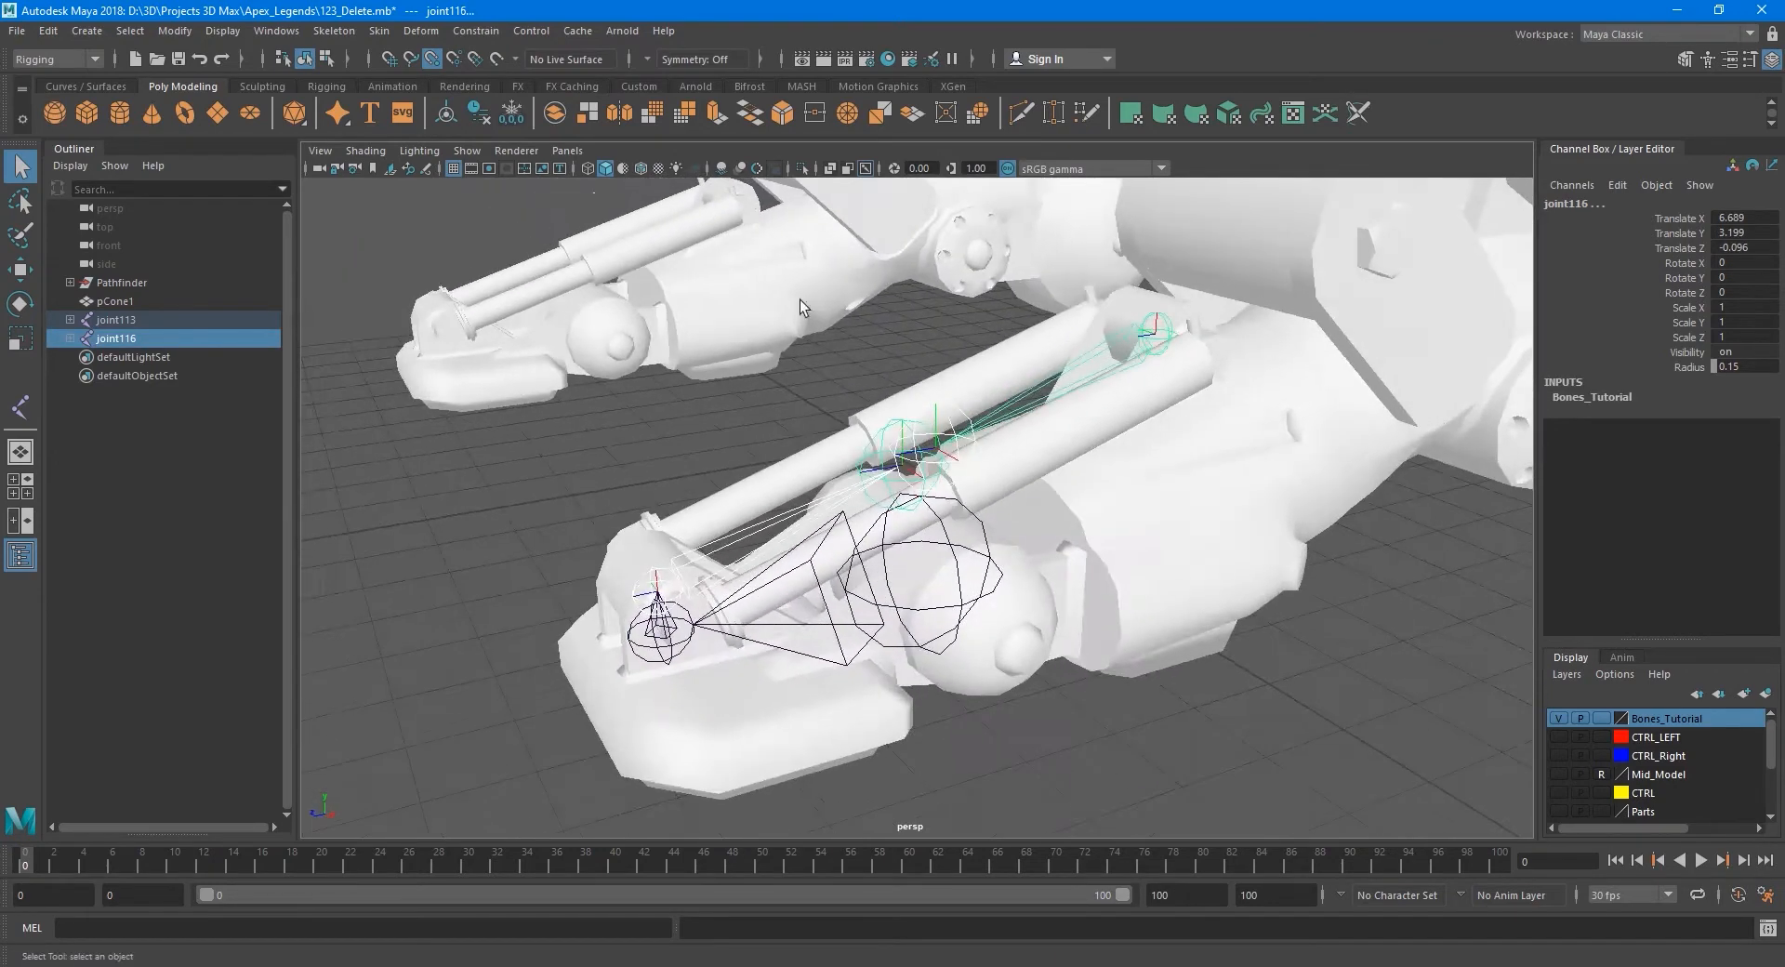
left_click(457, 30)
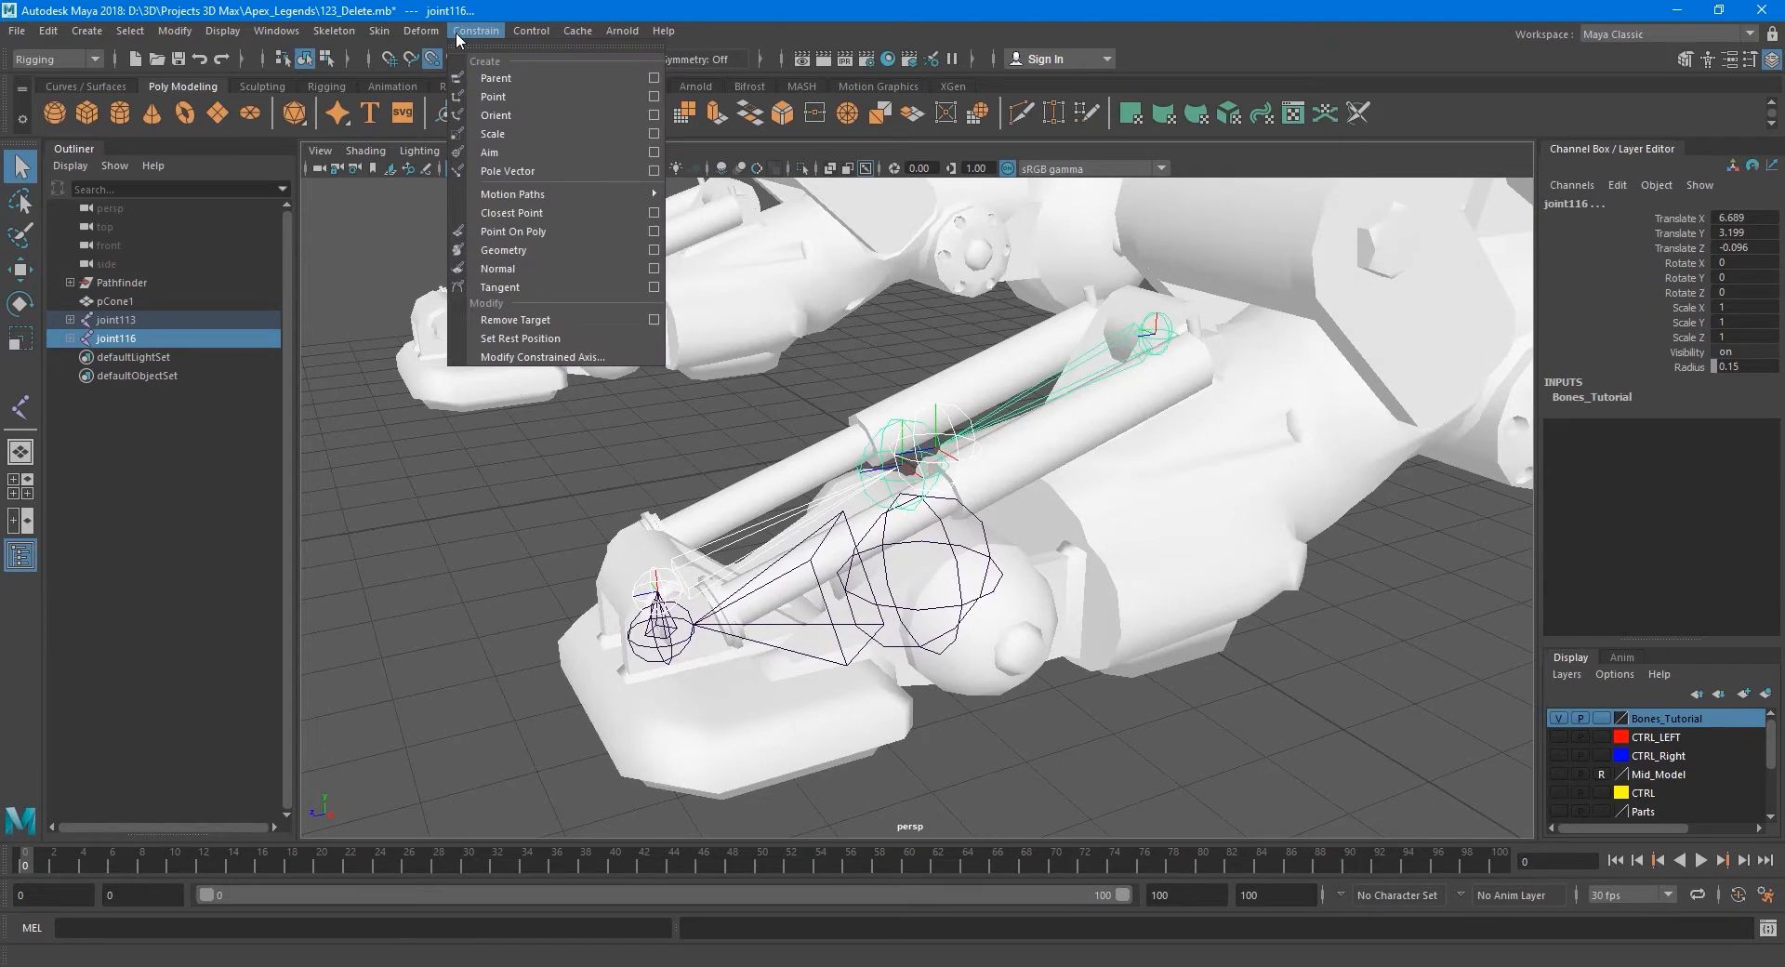
left_click(652, 153)
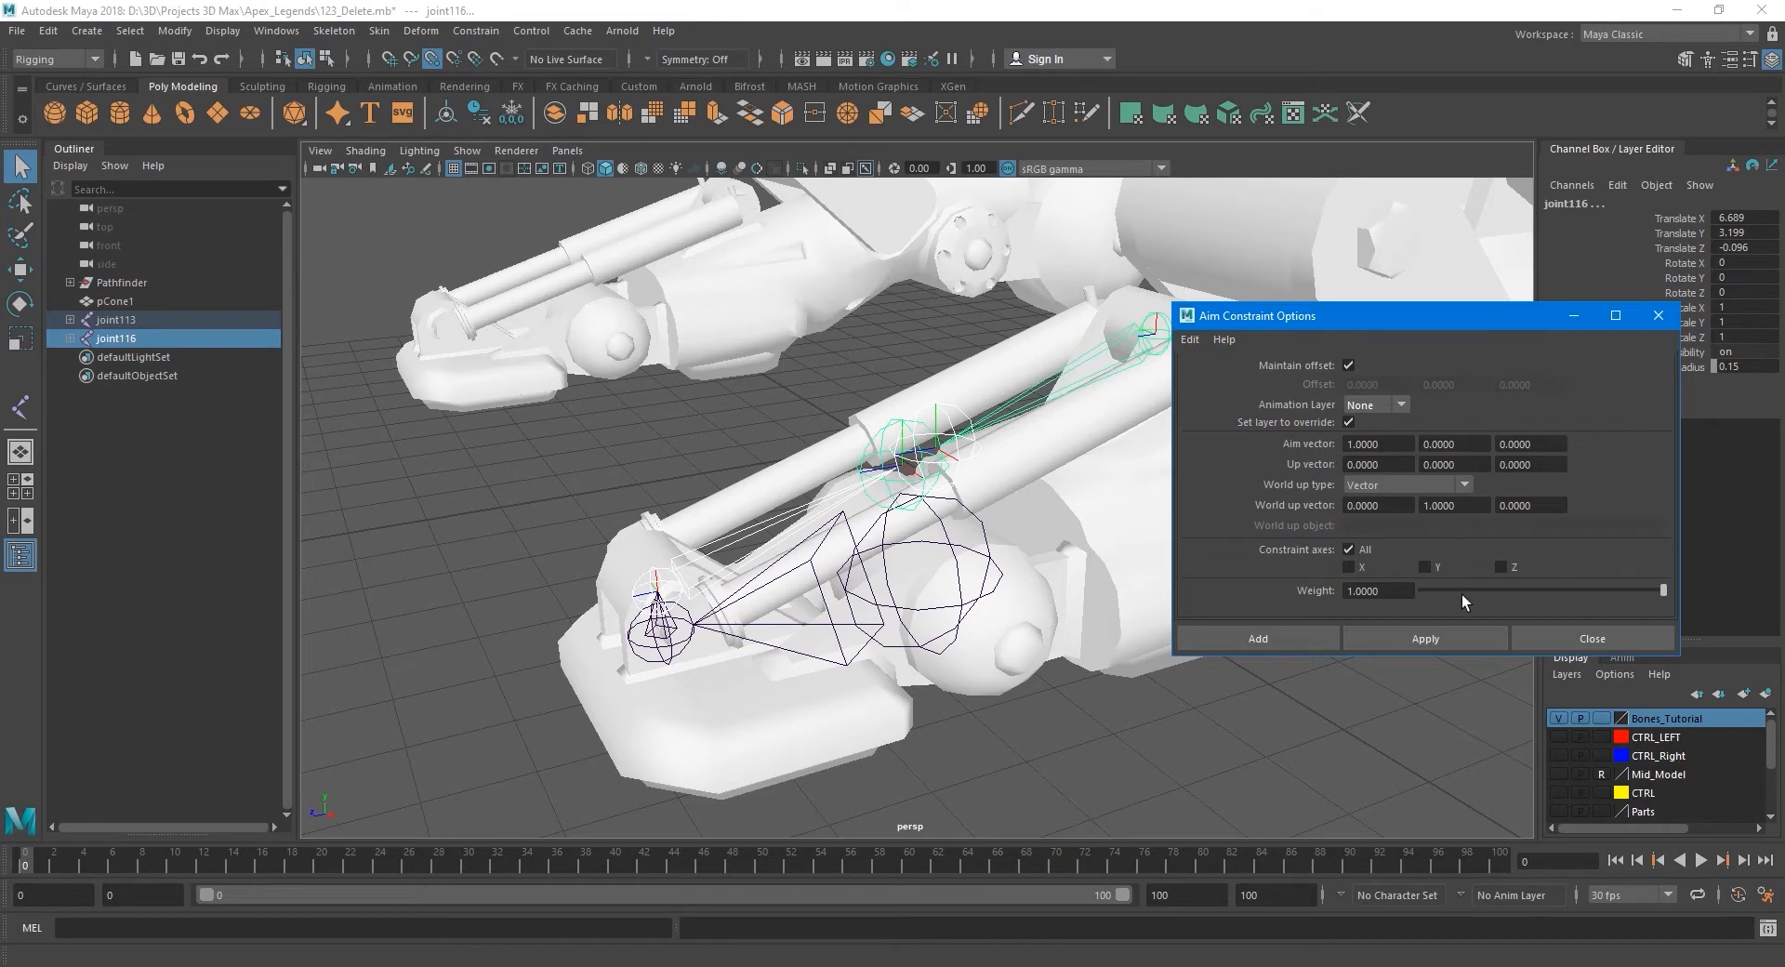
left_click(1435, 638)
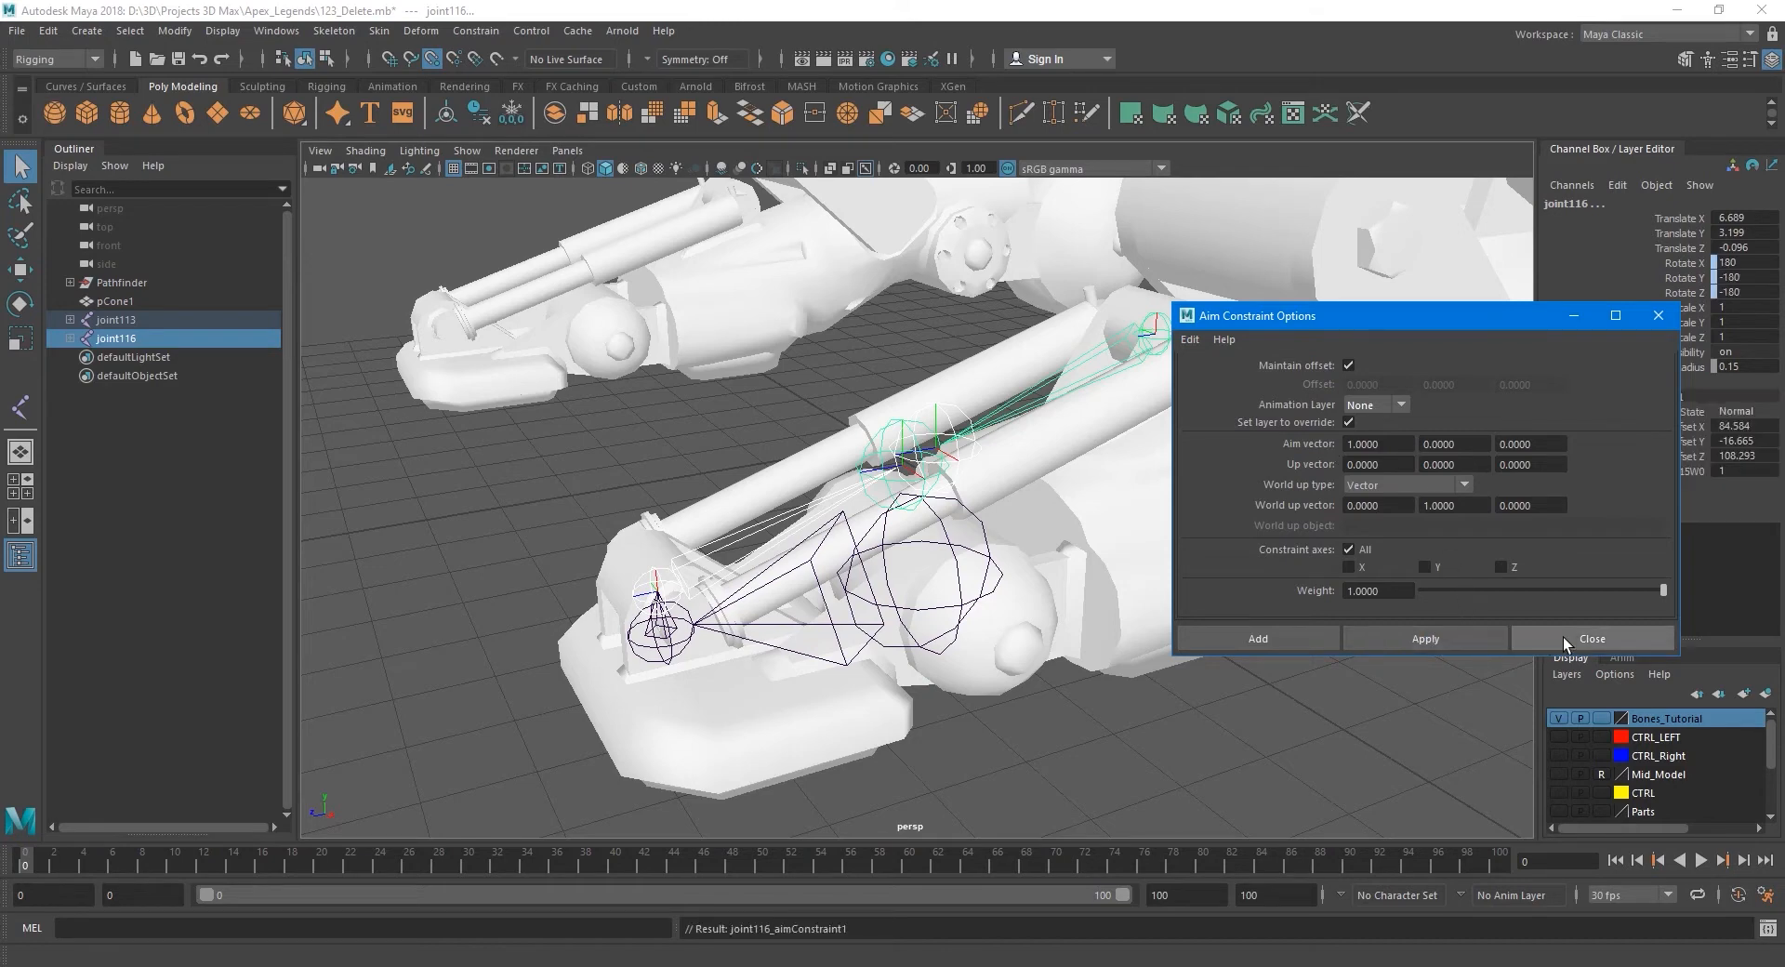
left_click(1581, 638)
Test-rotate the toe's root joint (joint113) about Y and undo the rotation.
left_click_drag(1024, 573, 851, 534, "alt")
left_click(977, 530)
key("e")
key("ctrl+z")
key("q")
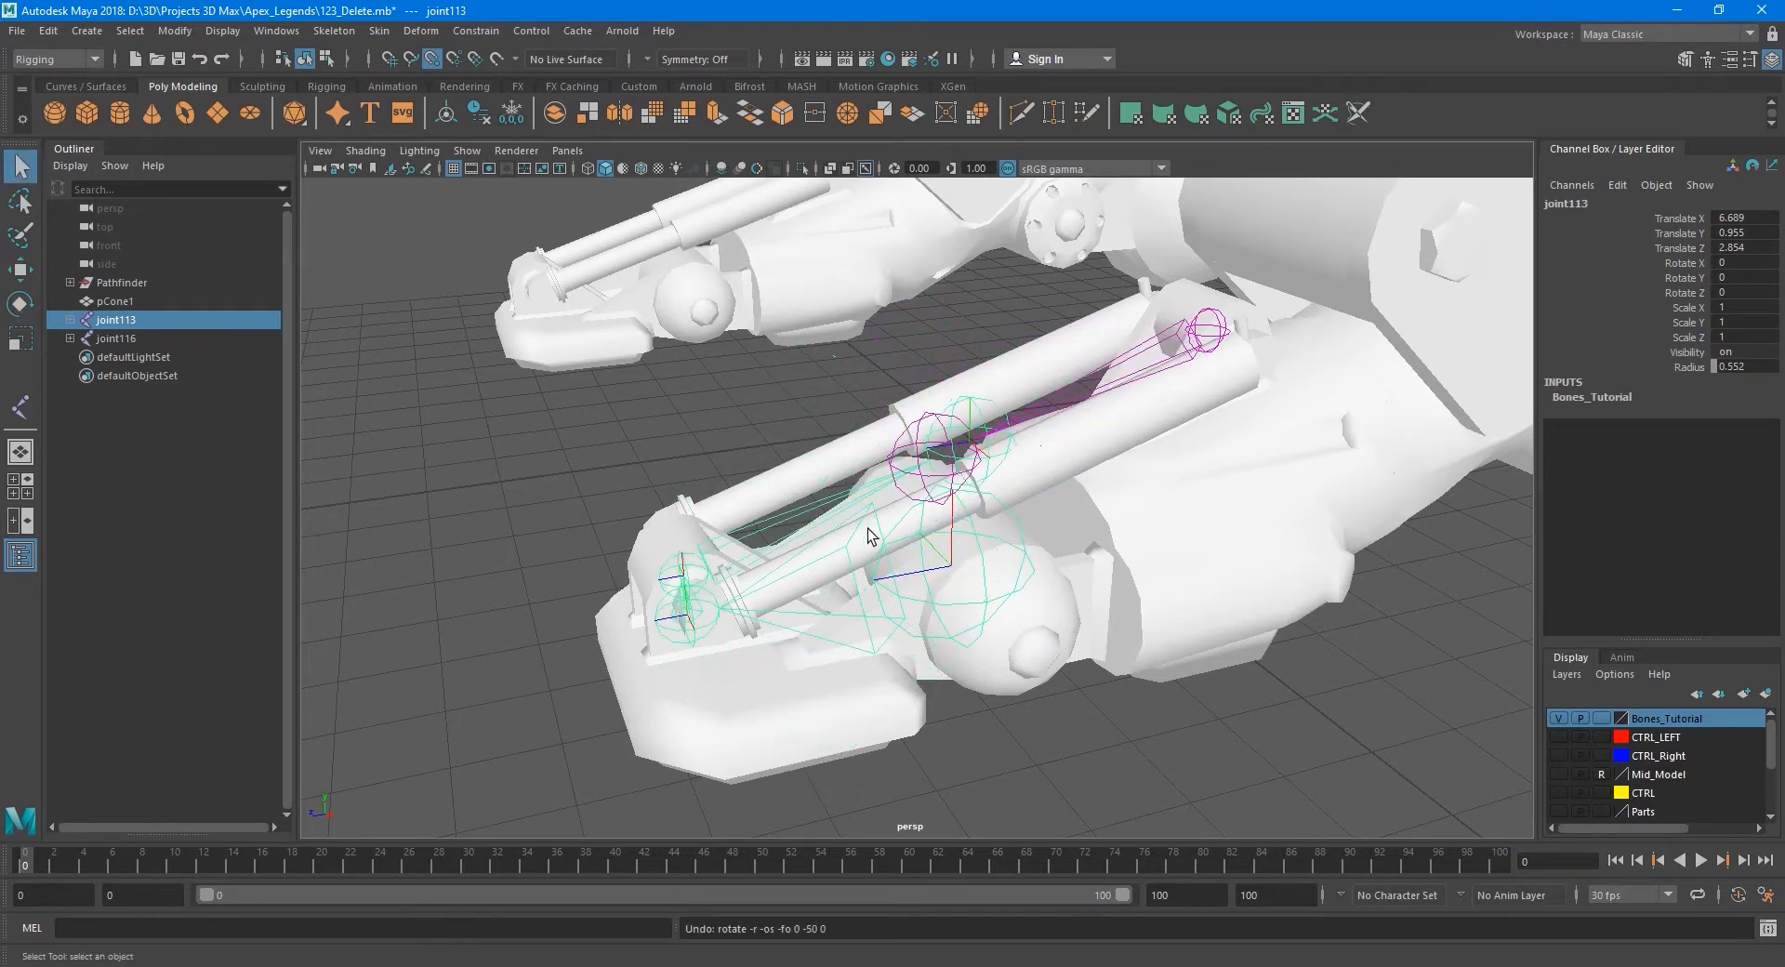
left_click_drag(985, 522, 1038, 518, "alt")
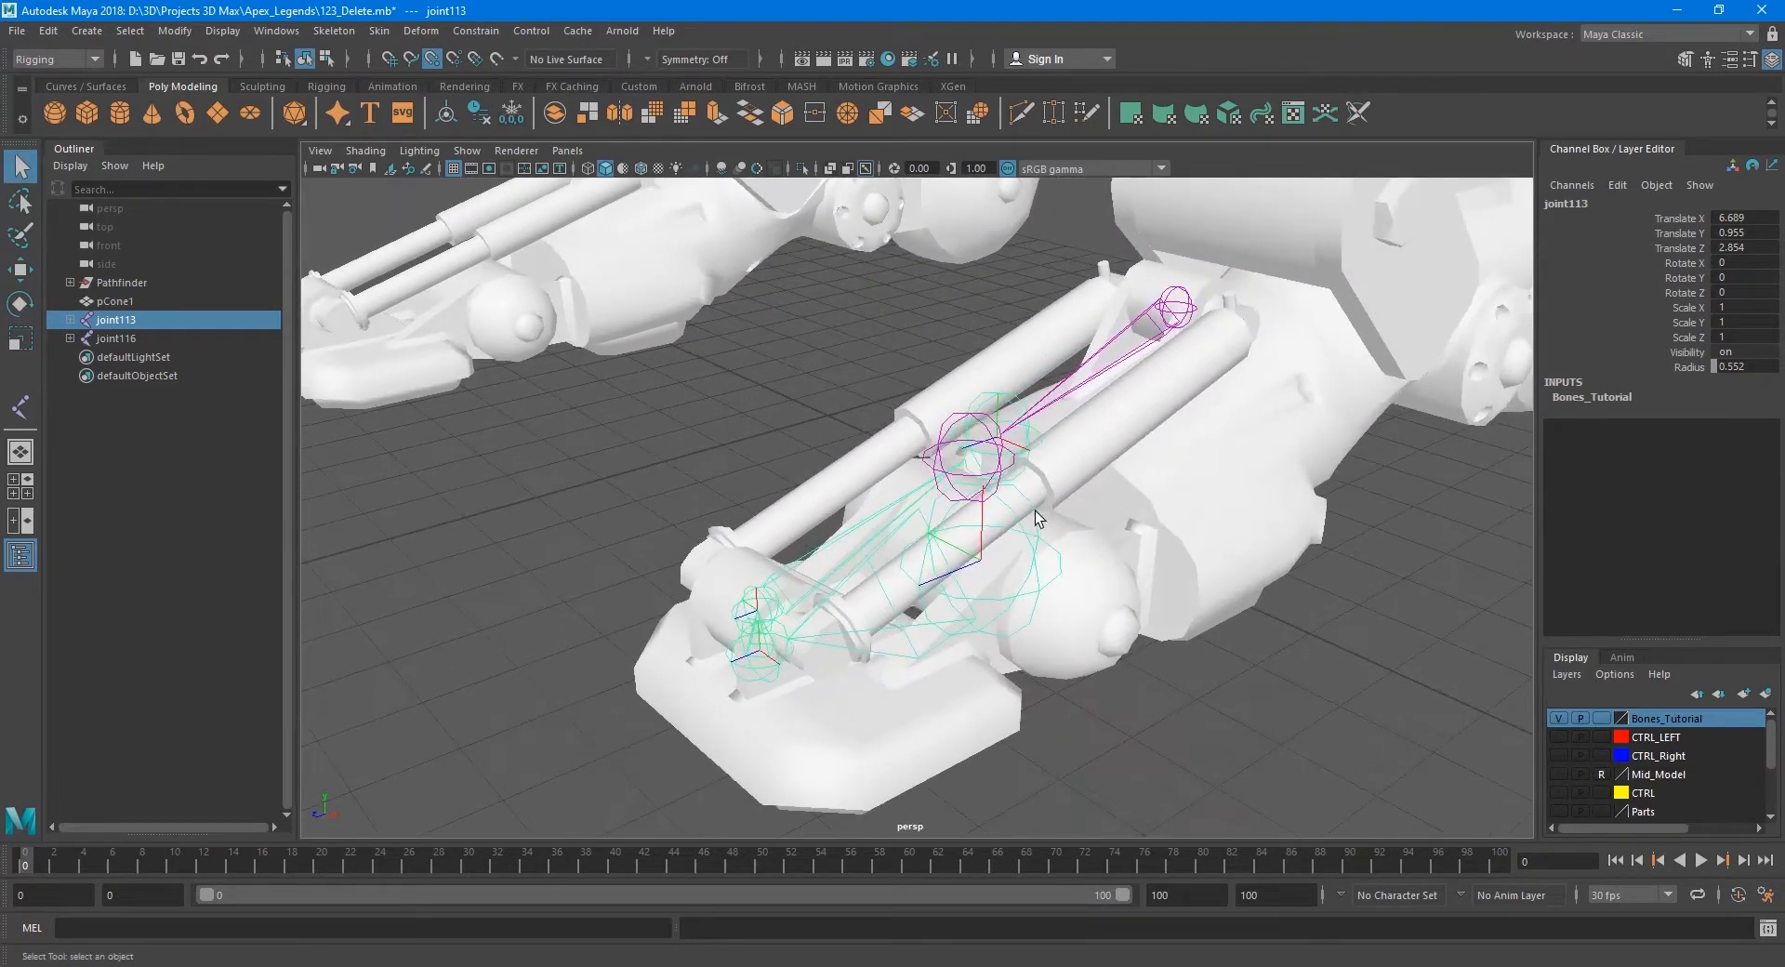
Aim-constrain the front piston joint (joint115) to the rear piston joint (joint116) with Maintain offset on and all axes constrained.
left_click(1141, 332)
left_click(1104, 353)
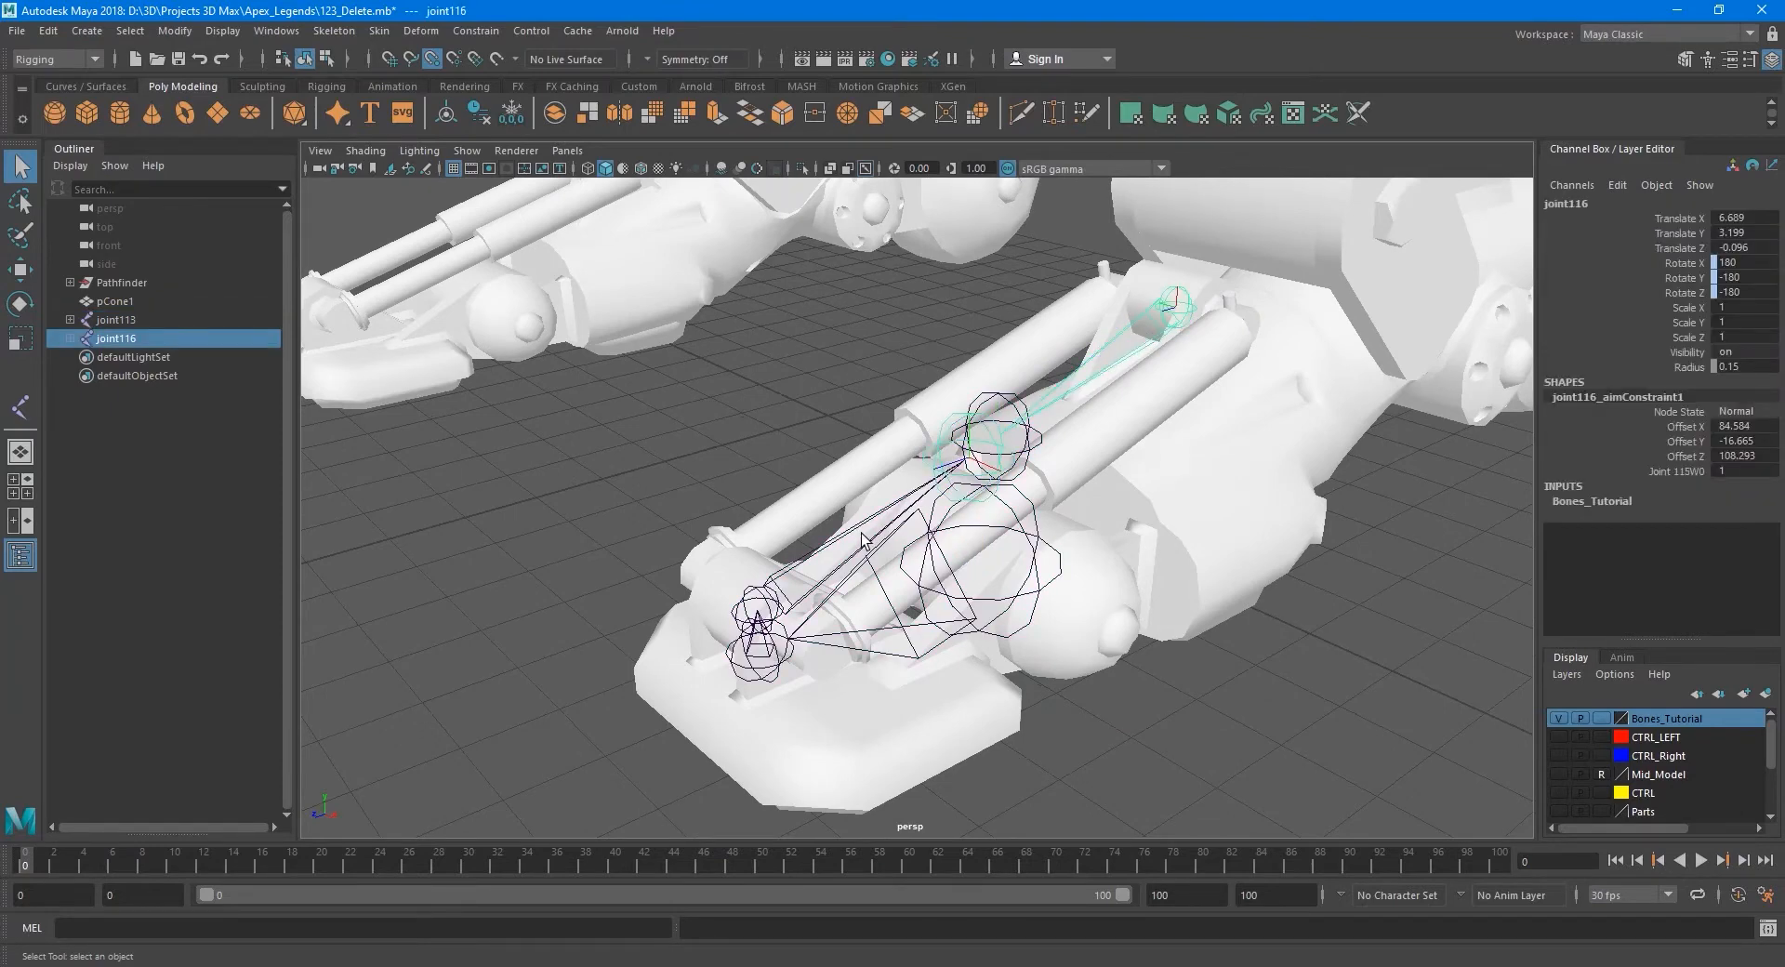
left_click(829, 537)
left_click_drag(839, 523, 821, 550, "alt")
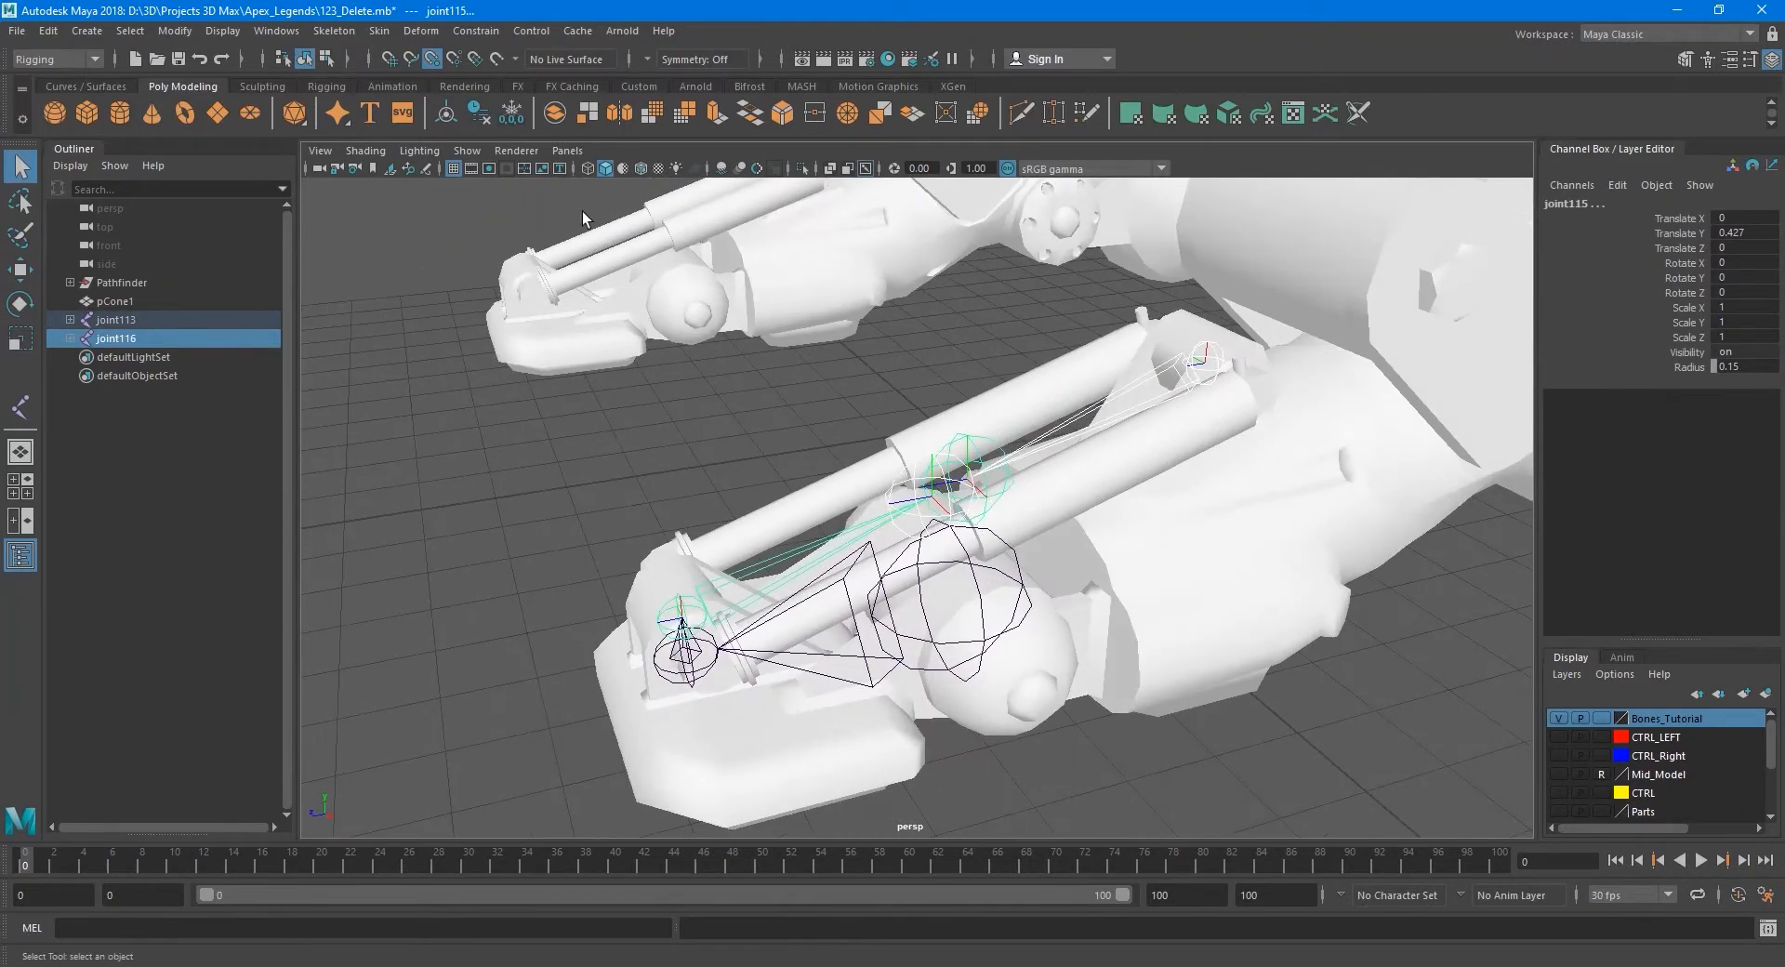
left_click(476, 31)
left_click(644, 156)
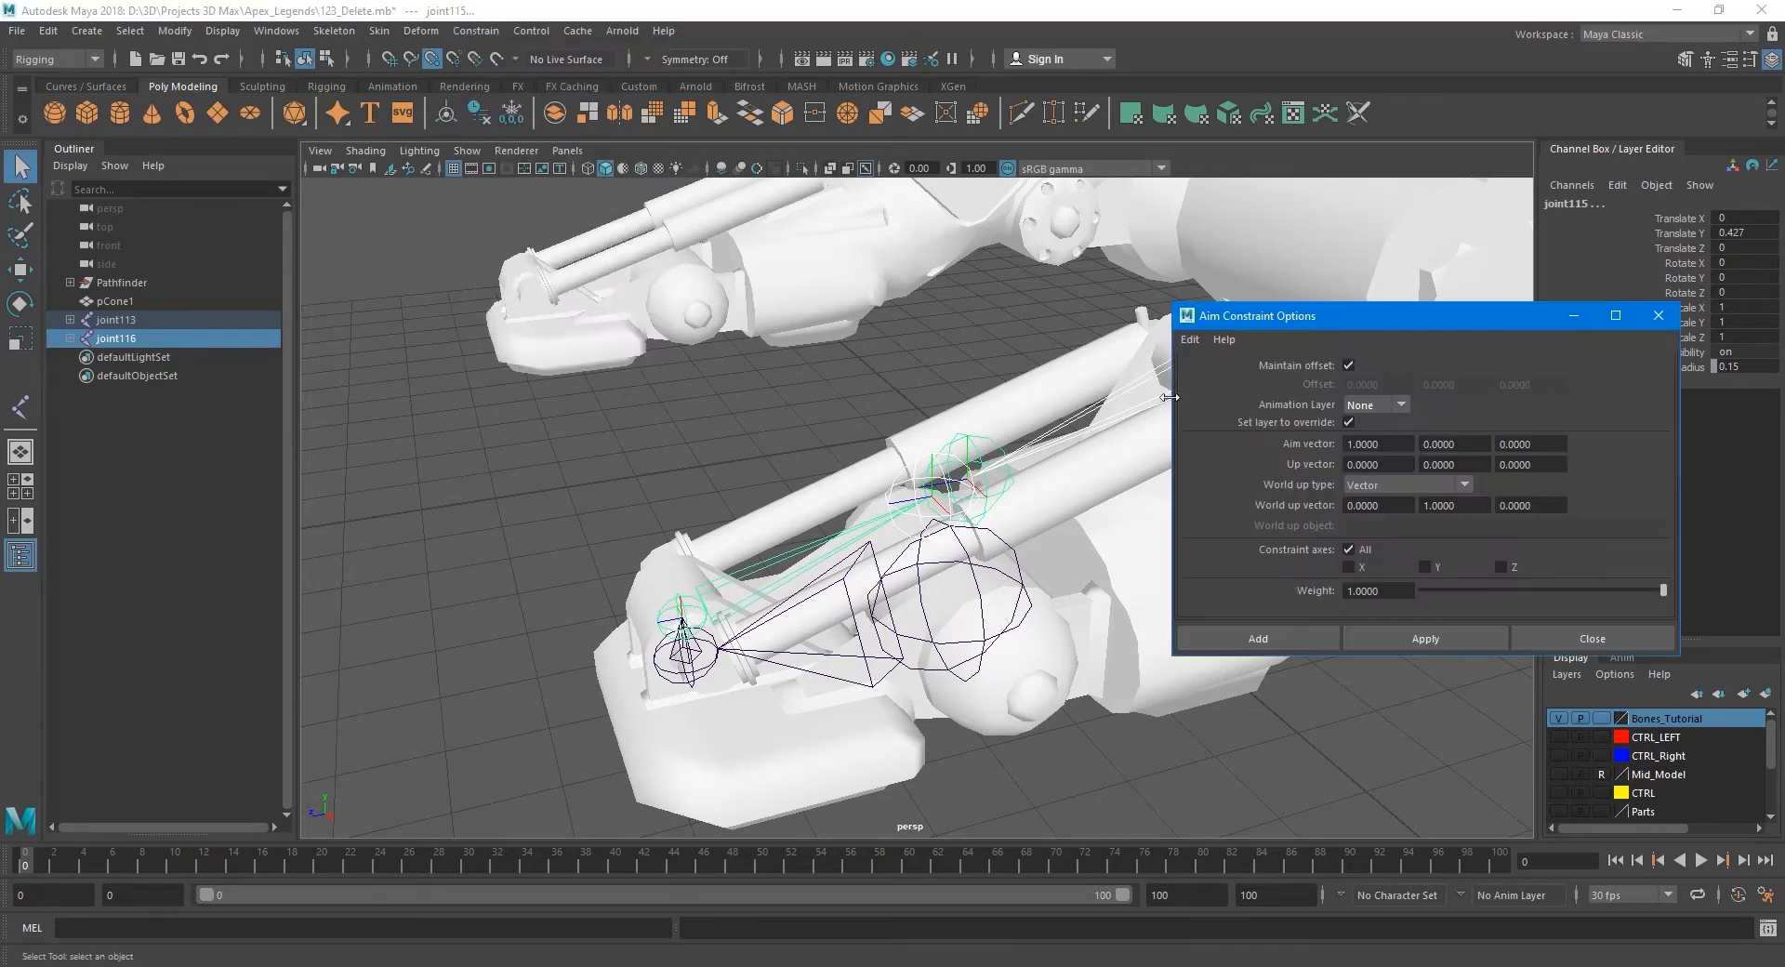
left_click(1455, 640)
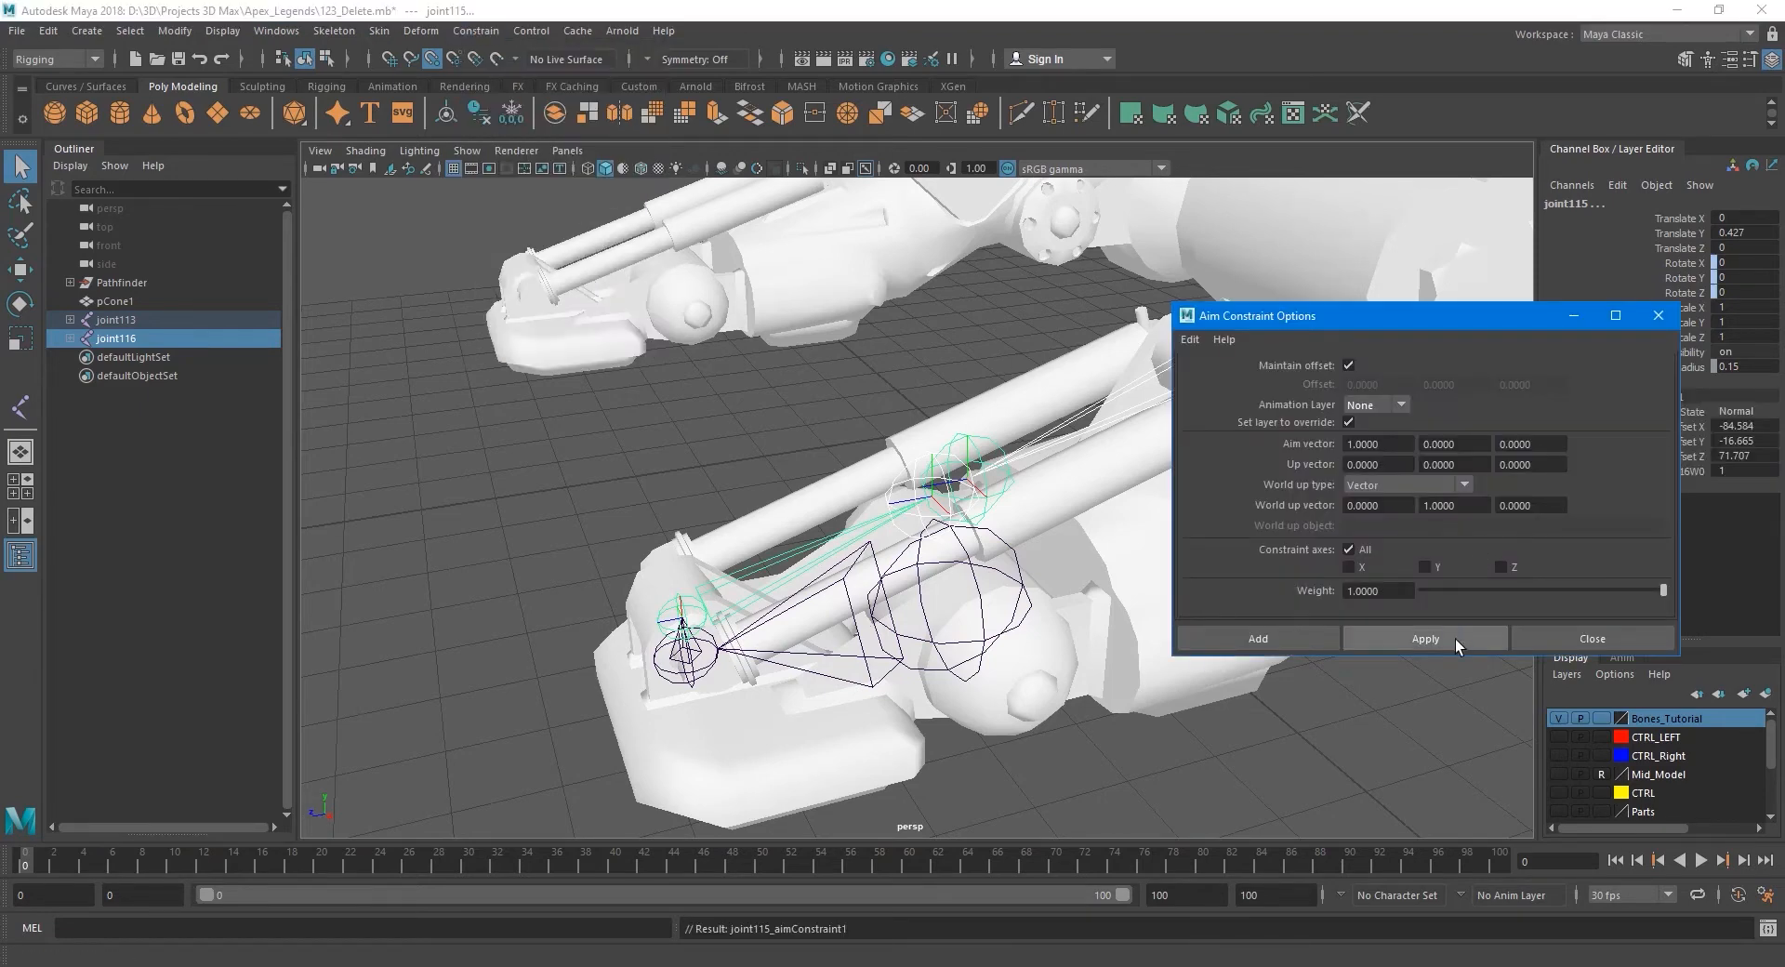
left_click(1593, 639)
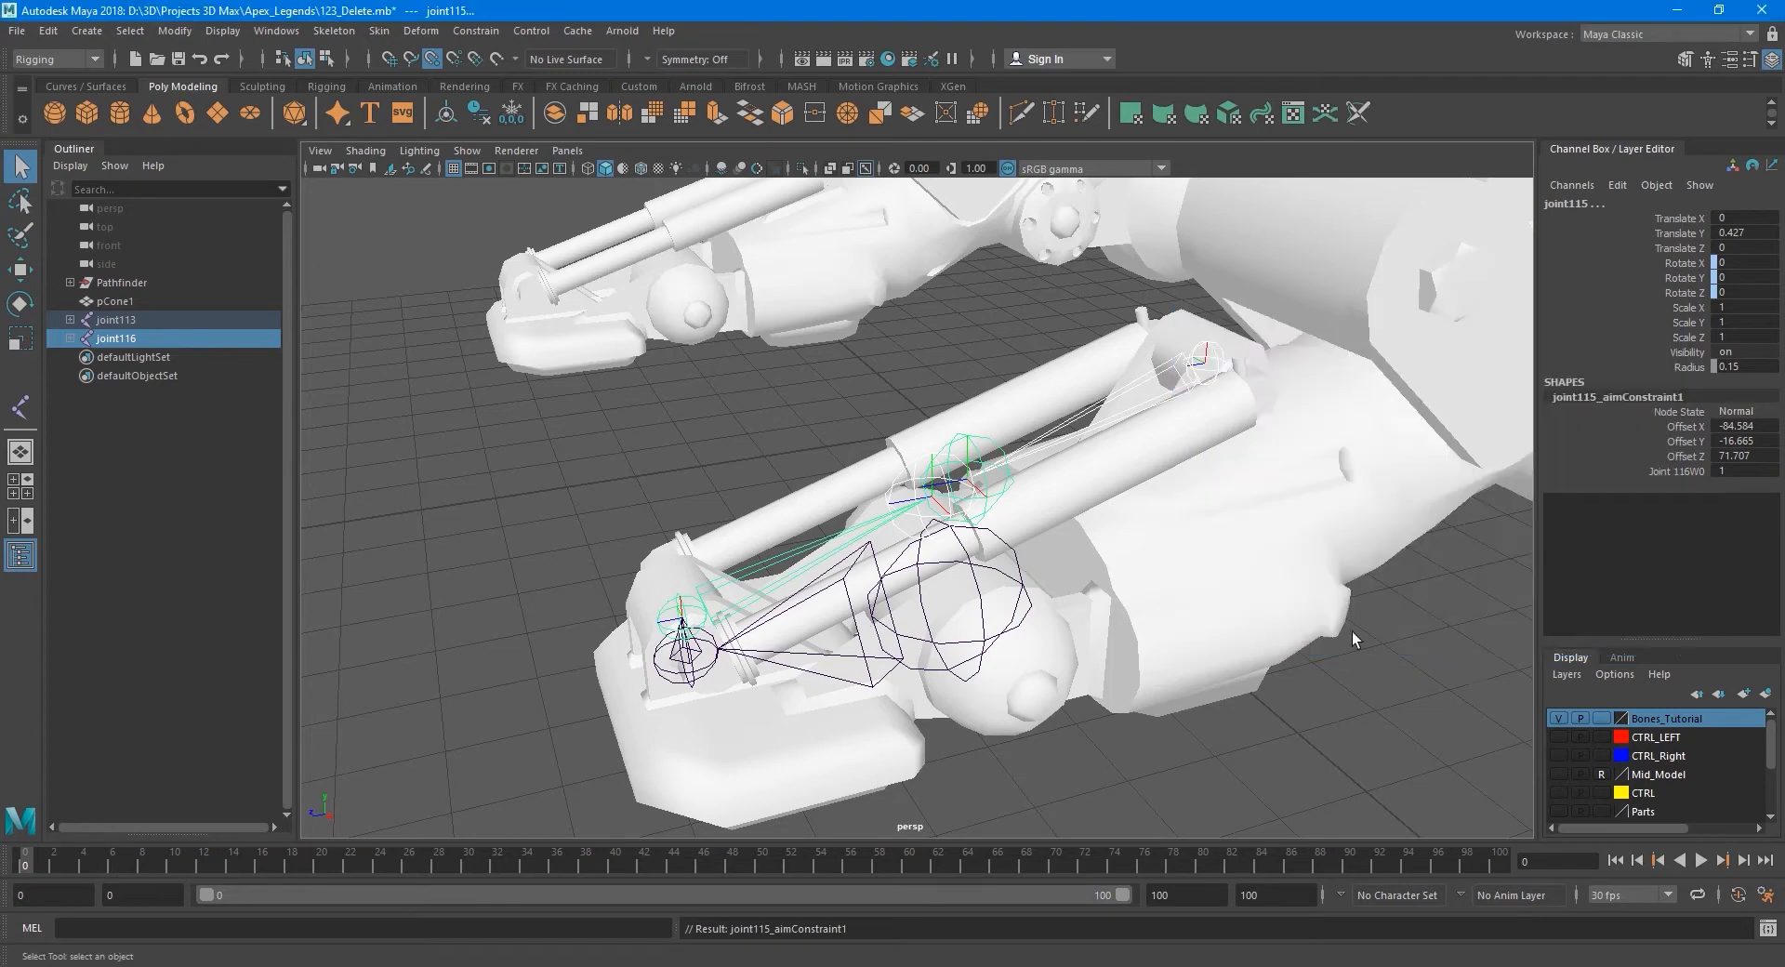
Test-rotate the toe's root joint (joint113) to Rotate Y 40, check both piston ends from several angles, and undo the rotation.
key("e")
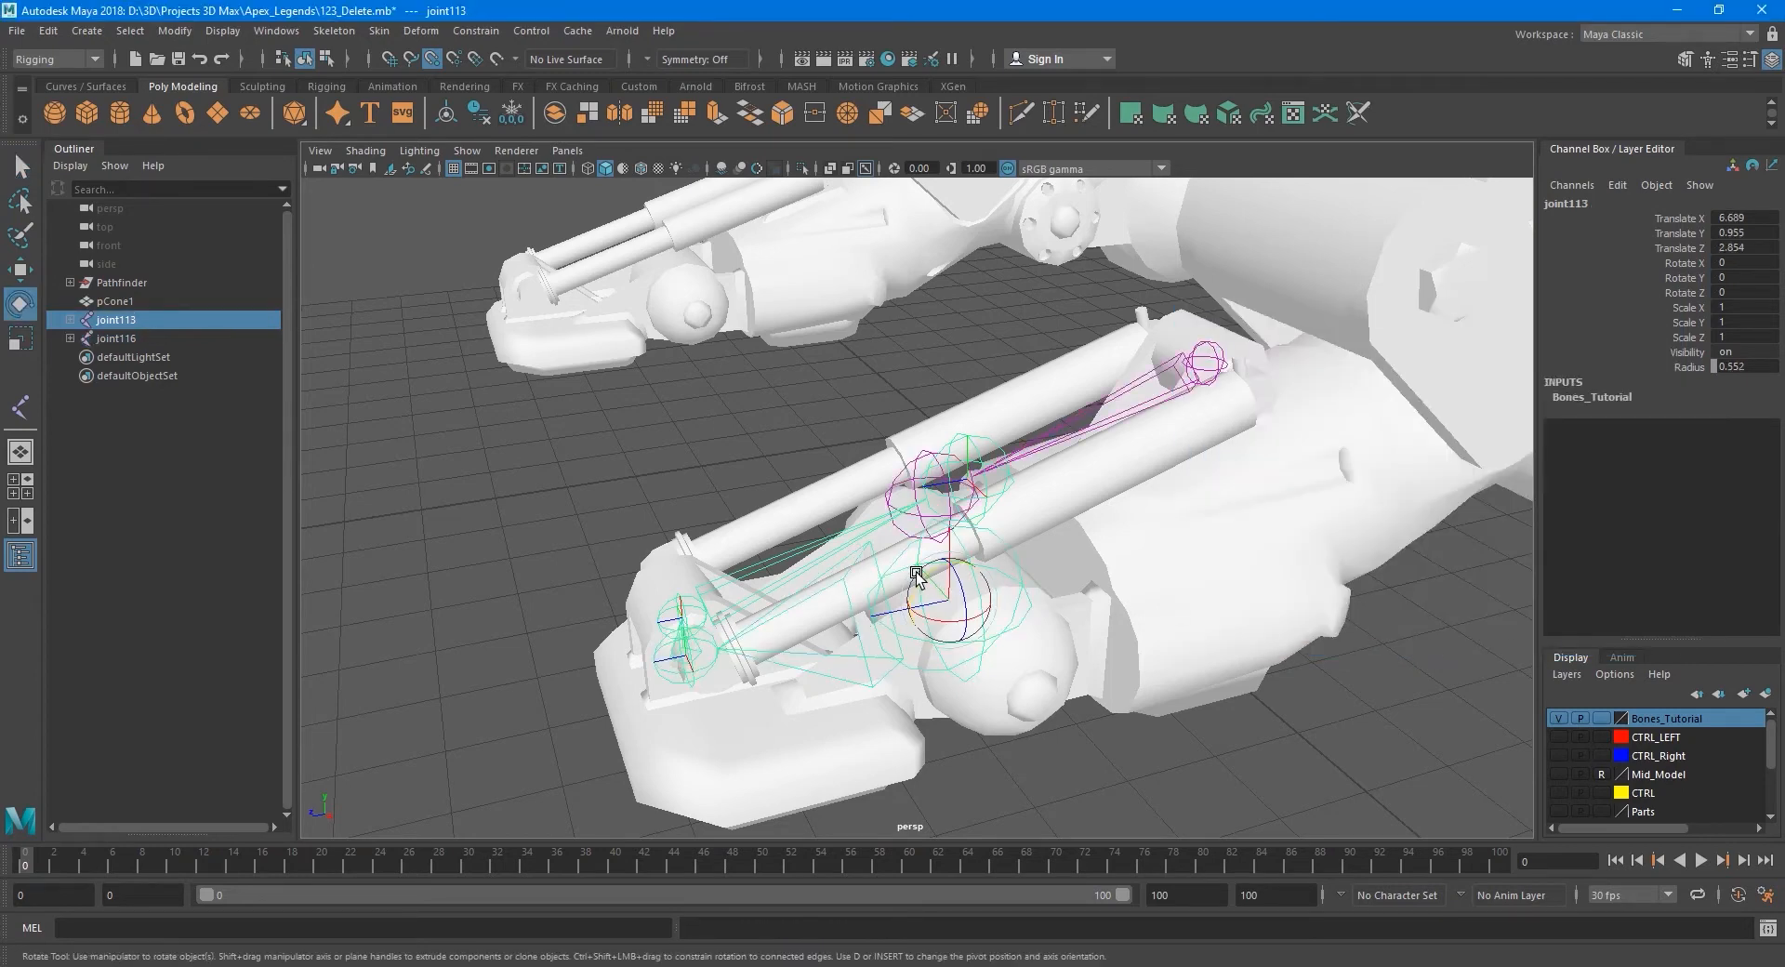
left_click_drag(915, 572, 979, 541)
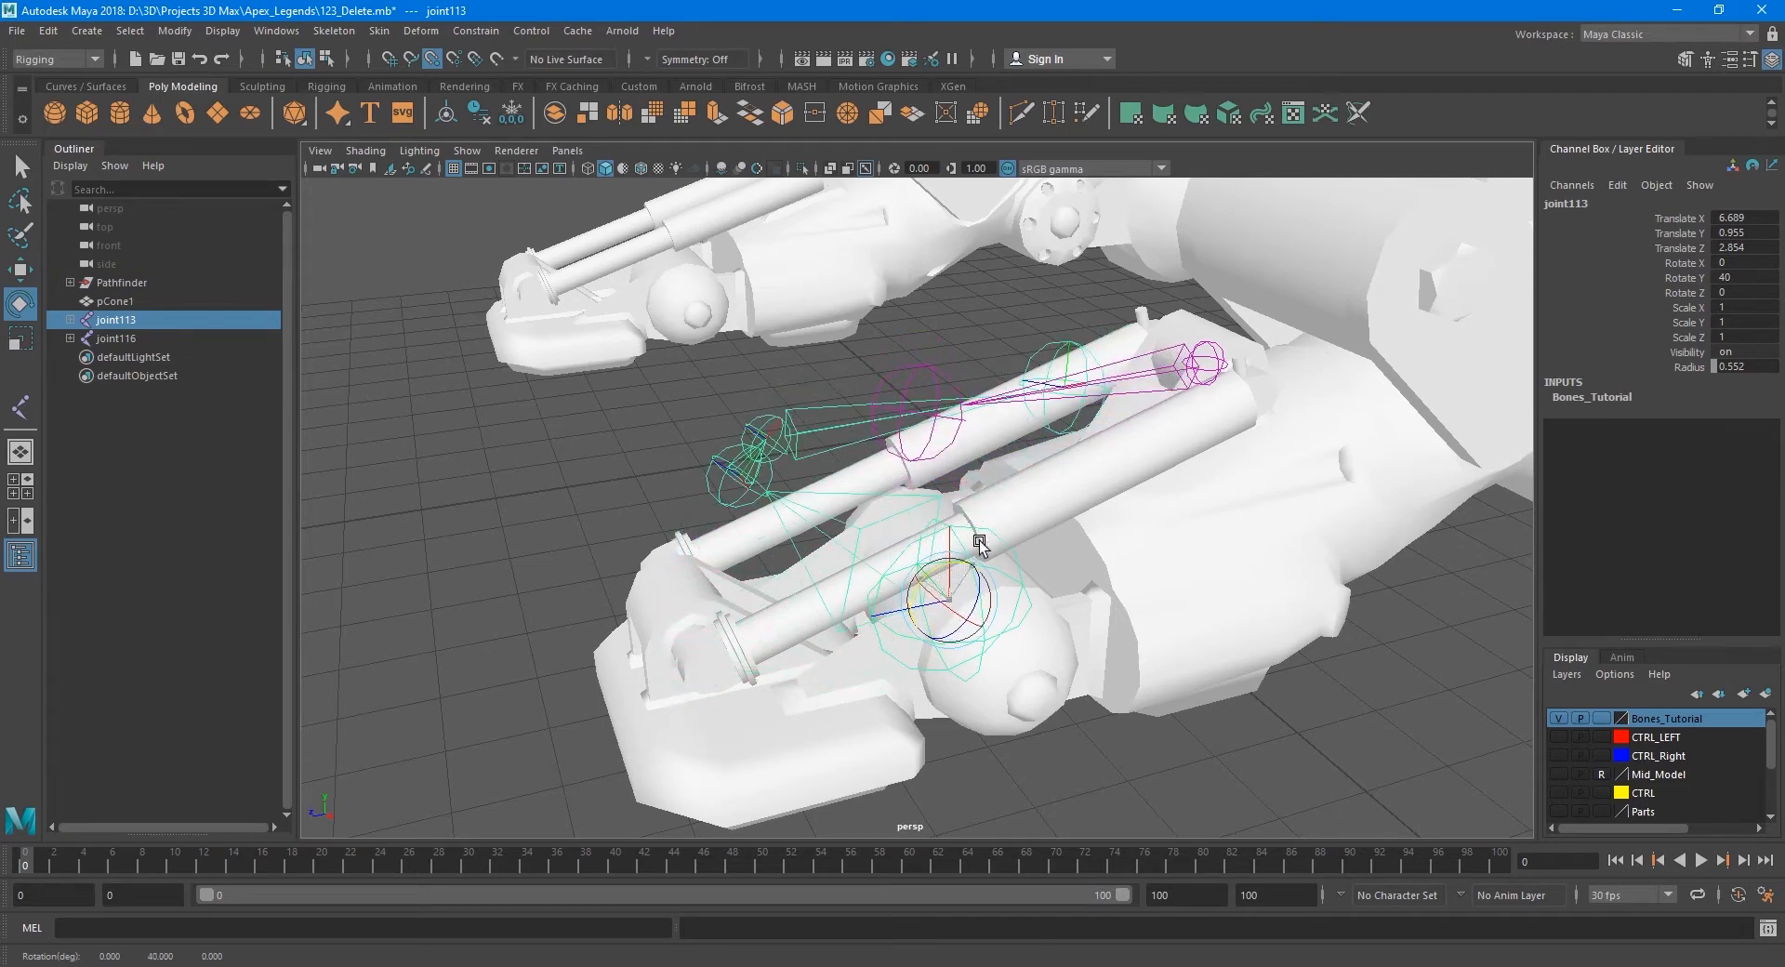
left_click_drag(1005, 434, 967, 409, "alt")
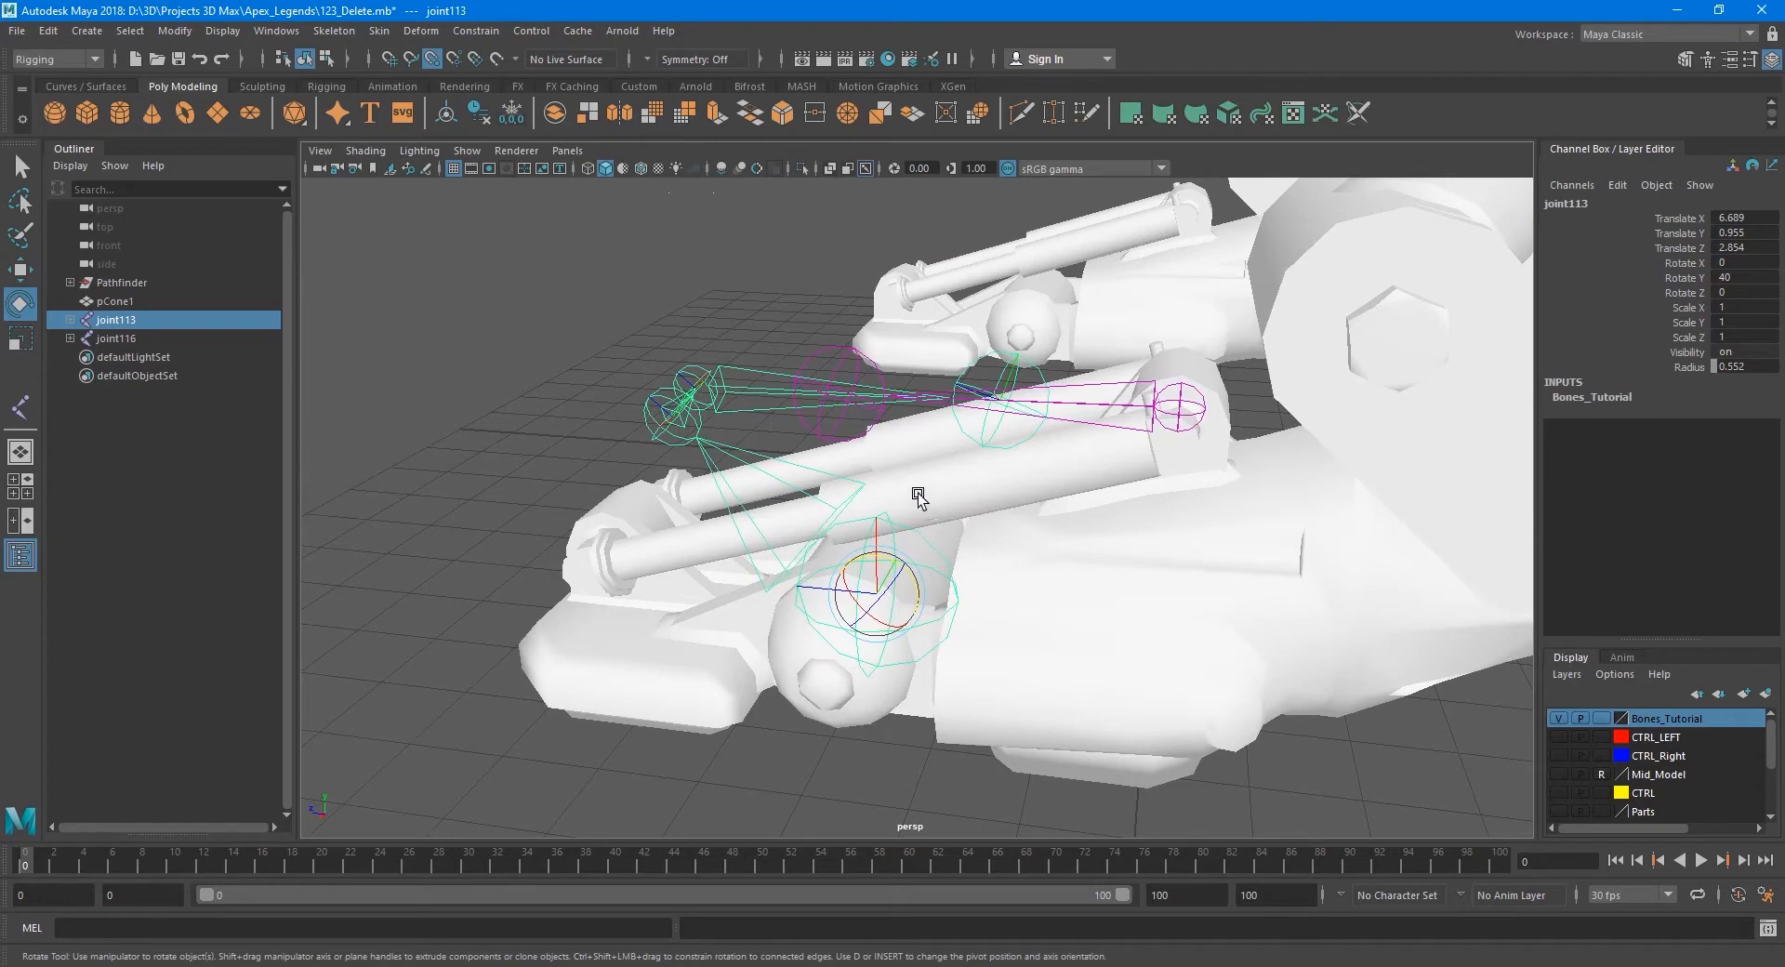
left_click_drag(919, 498, 1220, 634, "alt")
key("ctrl+z")
key("ctrl+z")
key("q")
Examine the foot mechanism behind the pistons in wireframe display and return to shaded display.
left_click(1110, 629)
left_click_drag(1110, 625, 1168, 583, "alt")
key("4")
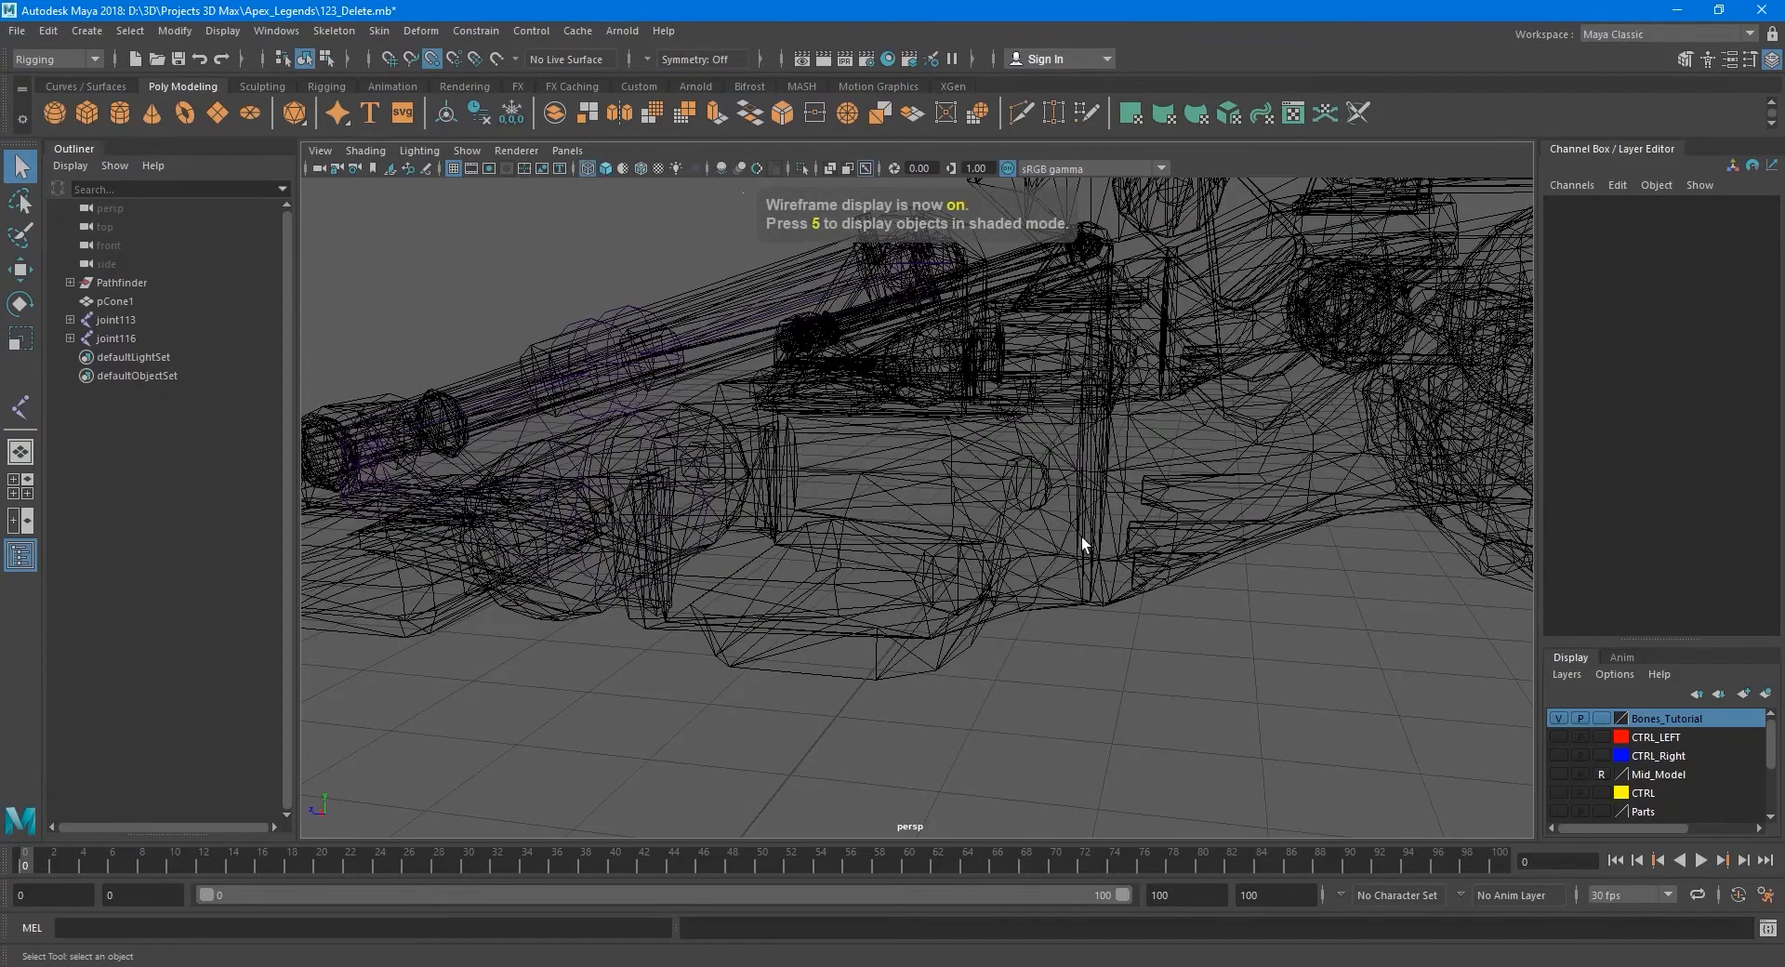
left_click_drag(1083, 545, 1041, 542, "alt")
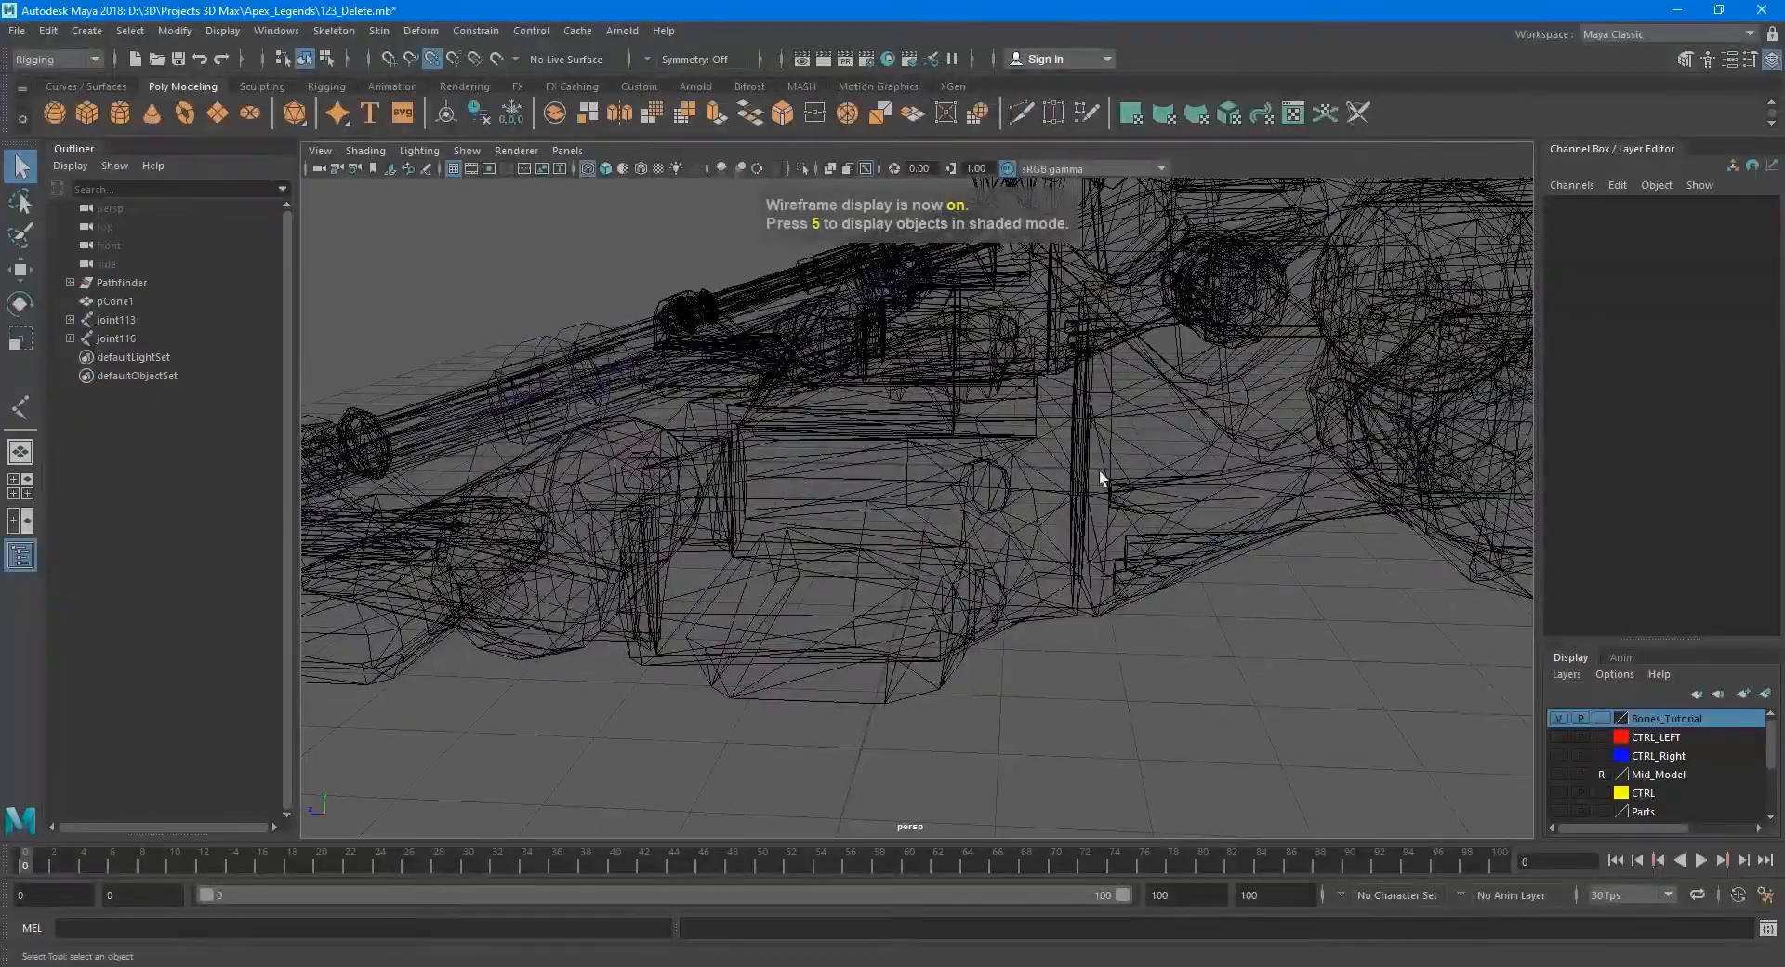
mouse_move(1100, 459)
left_mouse_down("alt")
mouse_move(1035, 553)
mouse_move(1141, 599)
mouse_move(974, 592)
left_mouse_up("alt")
key("5")
Duplicate the rear piston joint chain (joint116) and move the copy back to Translate Z -0.813.
left_click(887, 458)
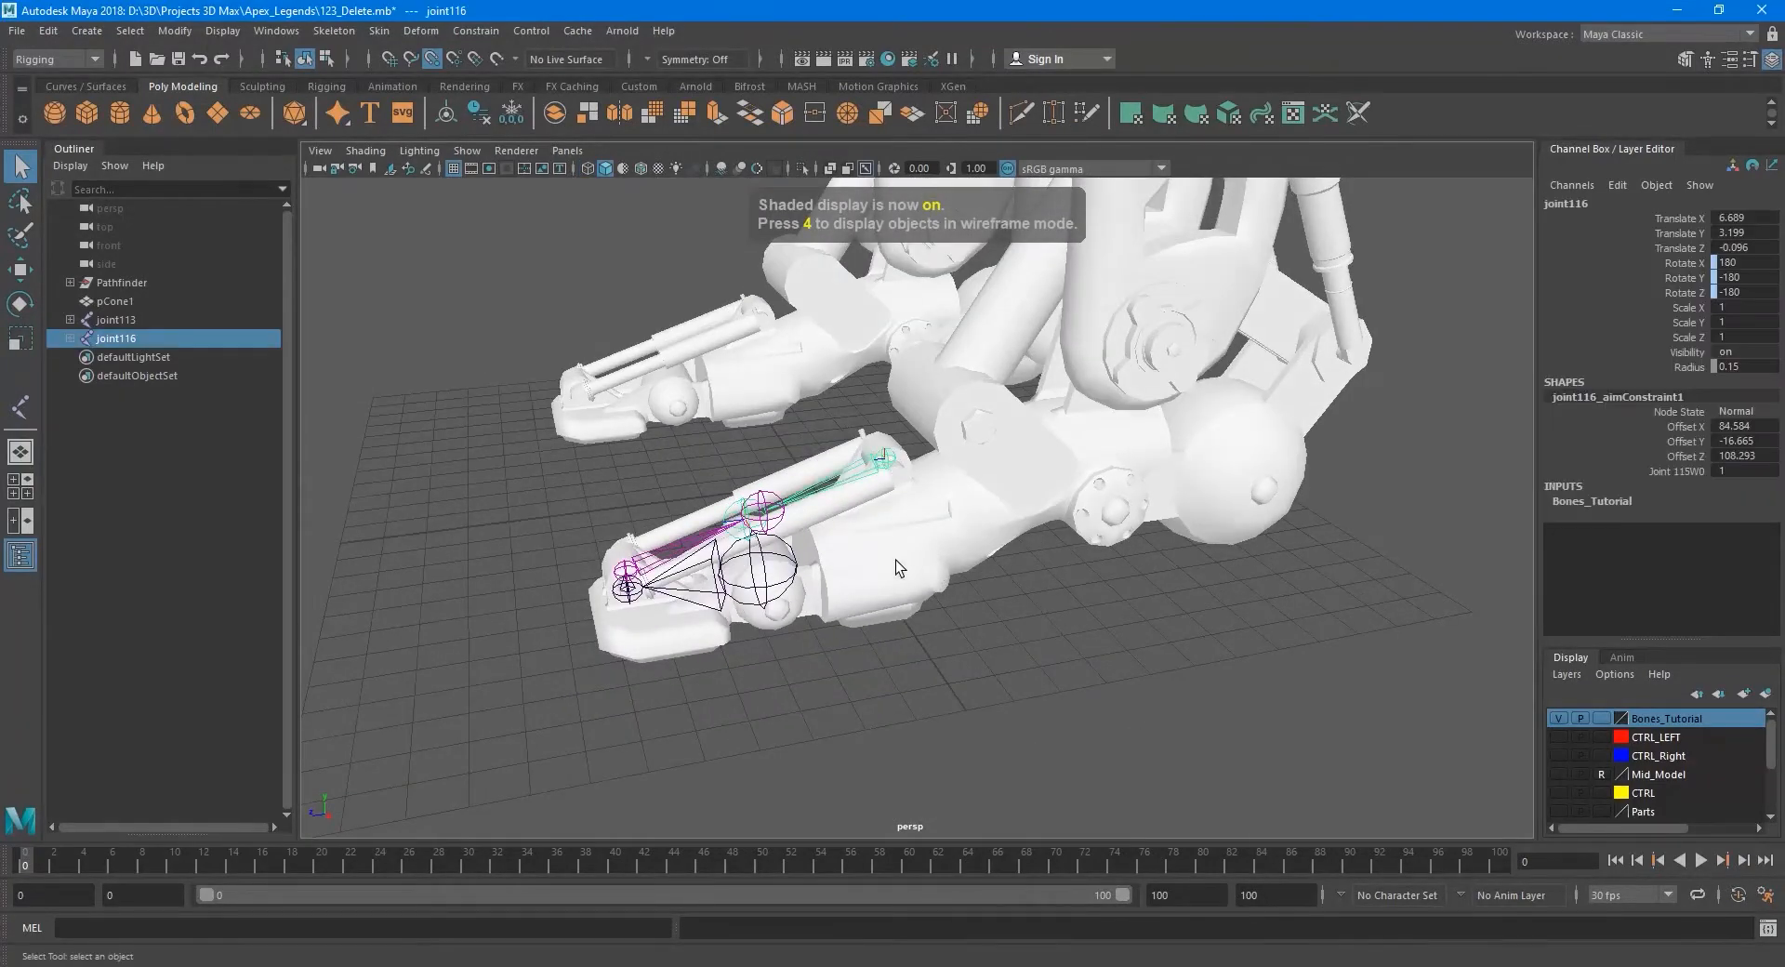
key("ctrl+d")
key("w")
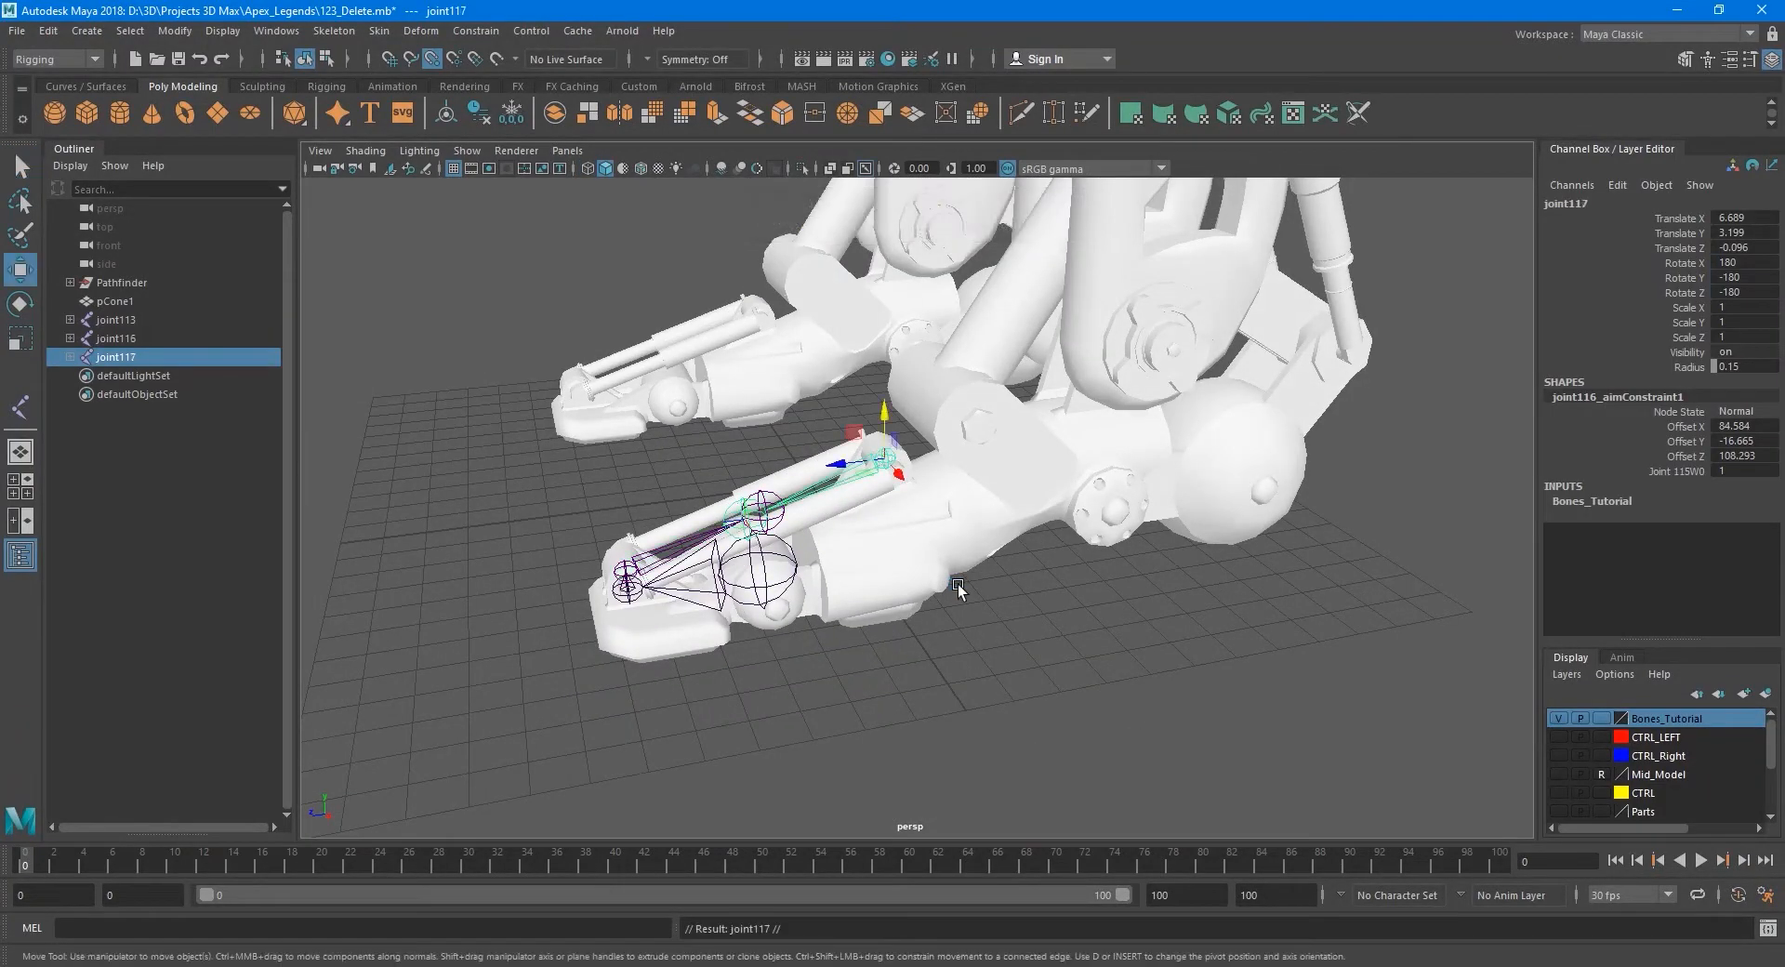
right_click_drag(958, 584, 1006, 586, "alt")
scroll(1008, 590, "up", 5)
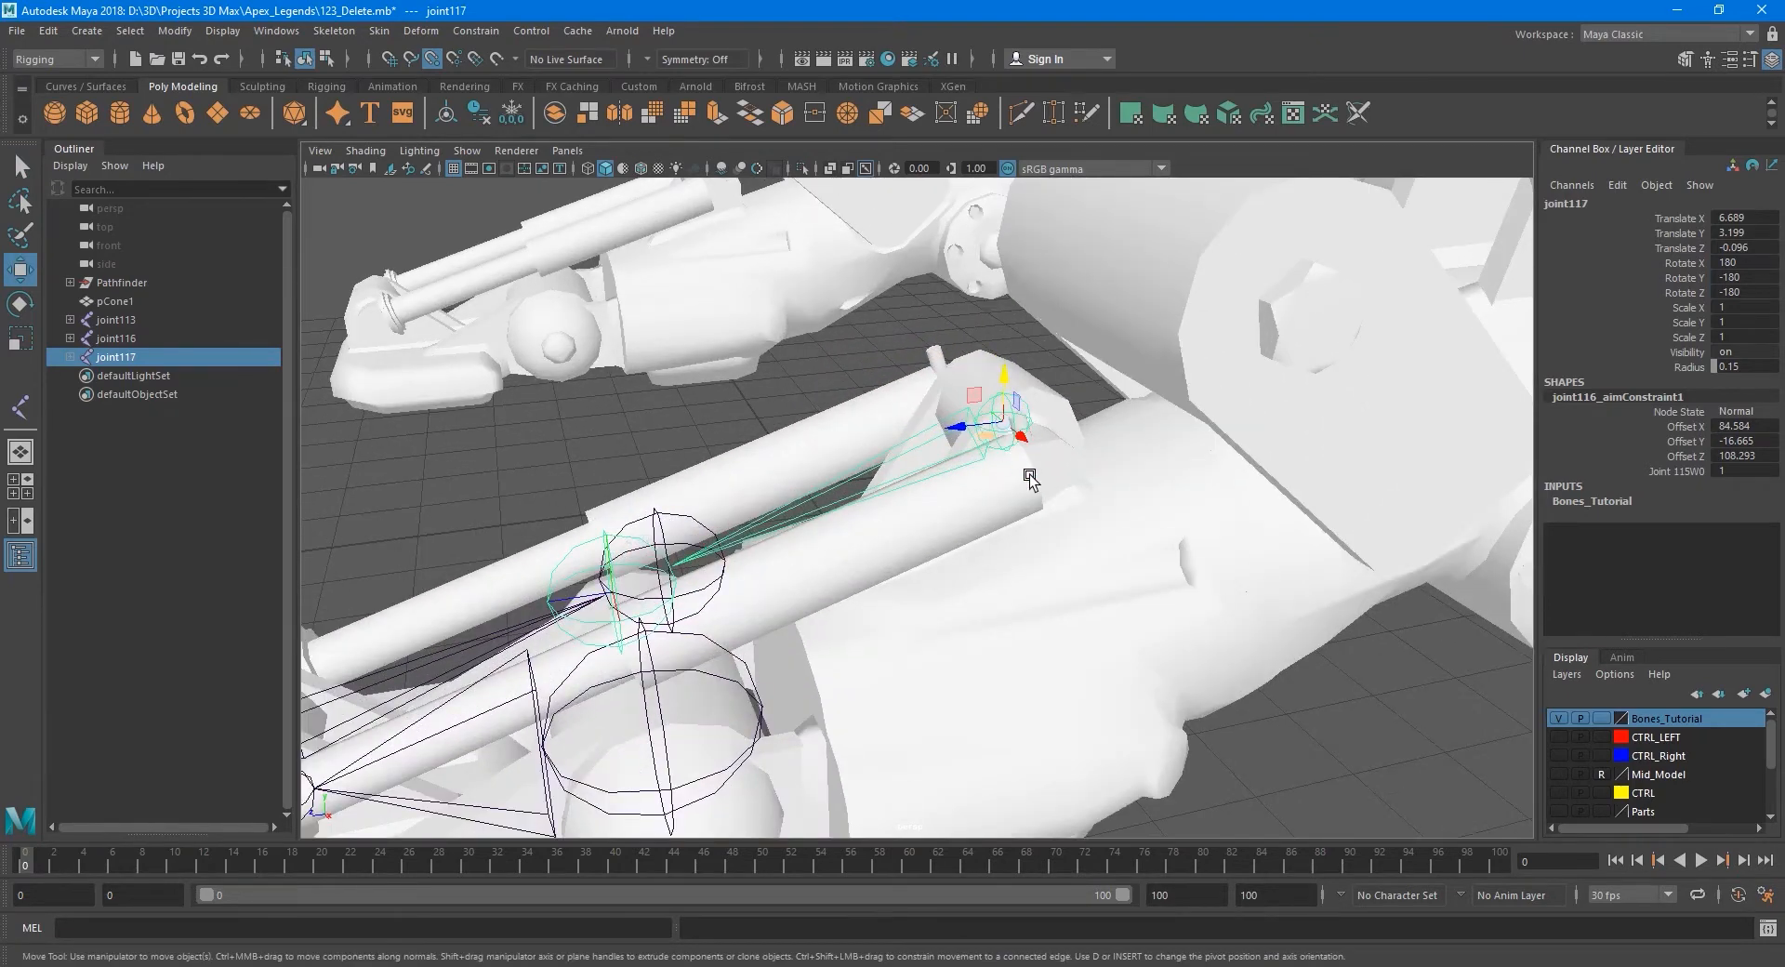
left_click_drag(1030, 474, 1167, 446, "alt")
key("space")
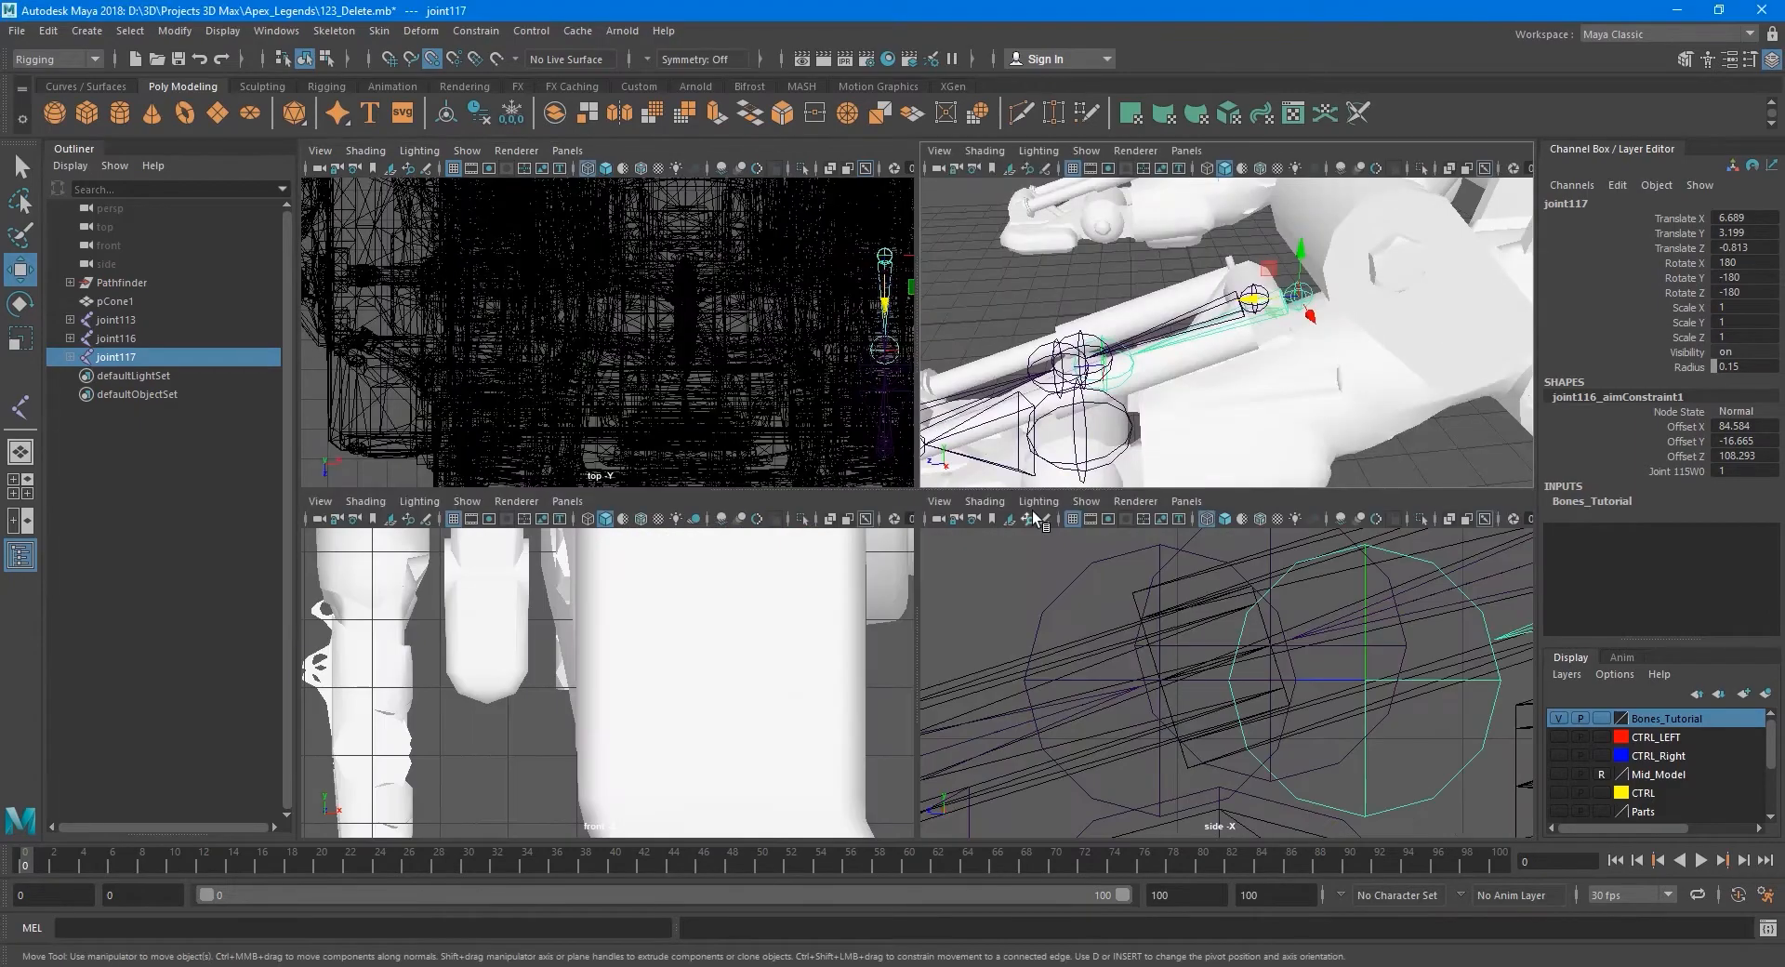
In the side view, move the duplicated root joint (joint117) onto the foot's vertical seam at Translate Y 1.742 and Z -1.78.
key("space")
right_click_drag(1199, 660, 949, 521, "alt")
middle_click_drag(1016, 509, 856, 493, "alt")
right_click_drag(558, 382, 749, 418, "alt")
middle_click_drag(675, 362, 852, 415, "alt")
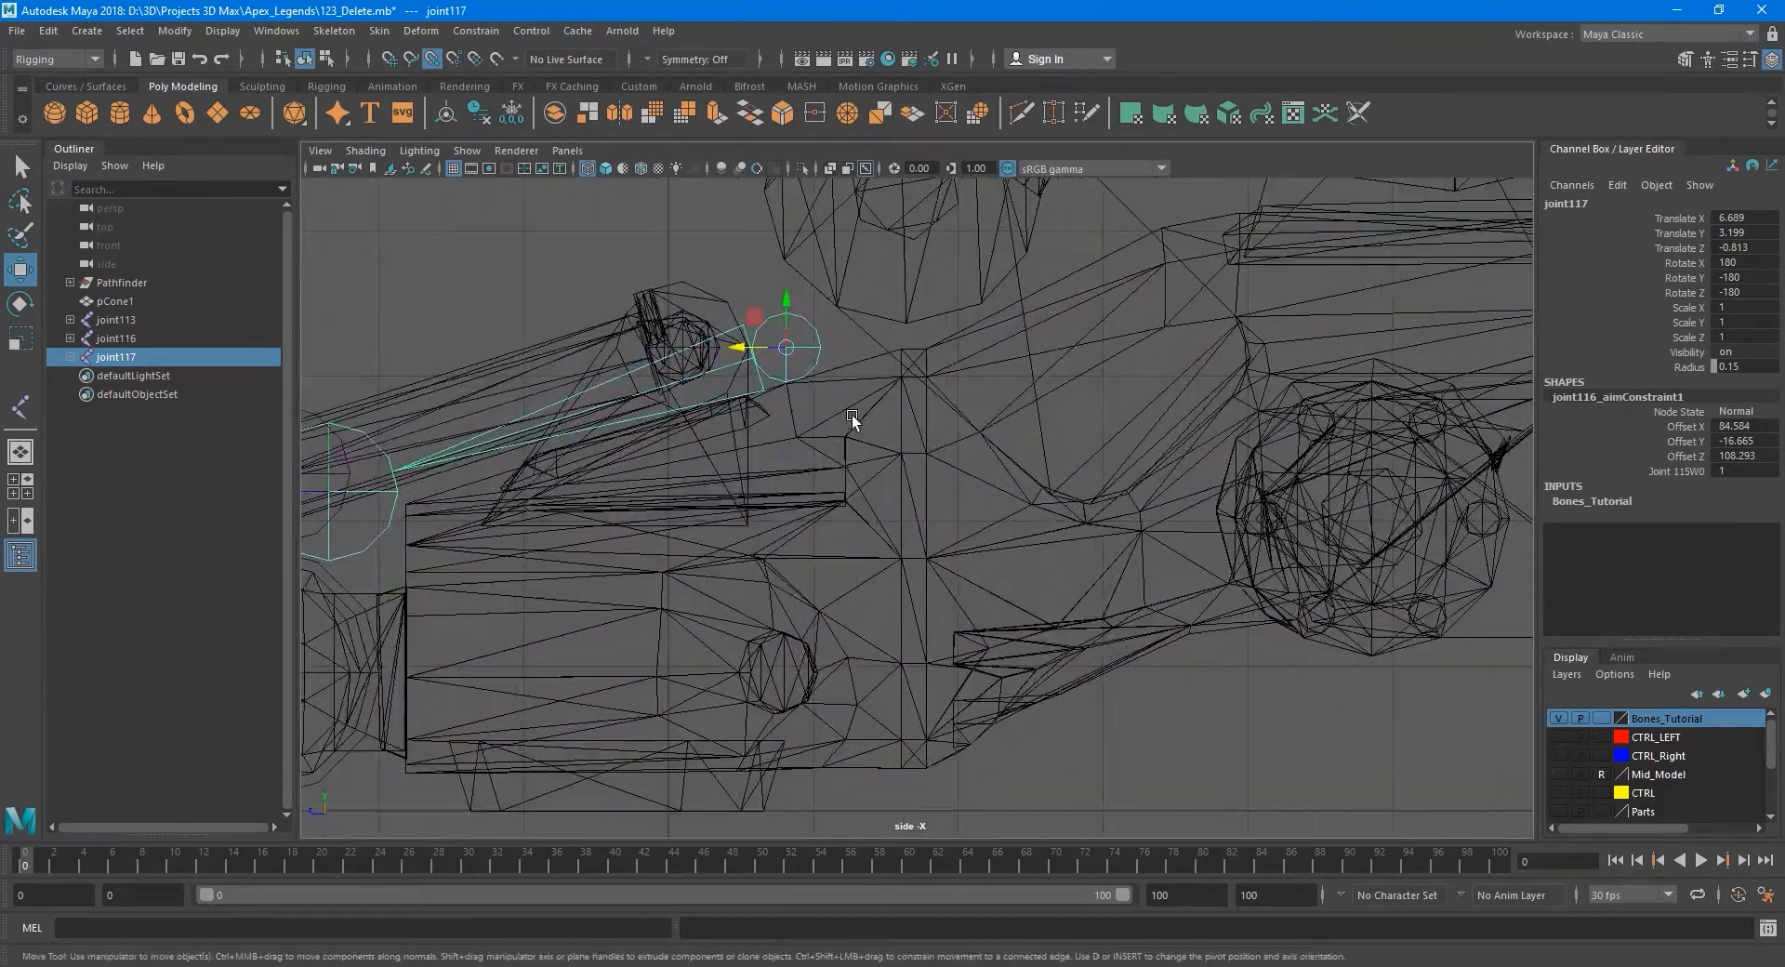
left_click_drag(788, 304, 931, 530)
scroll(932, 554, "up", 4)
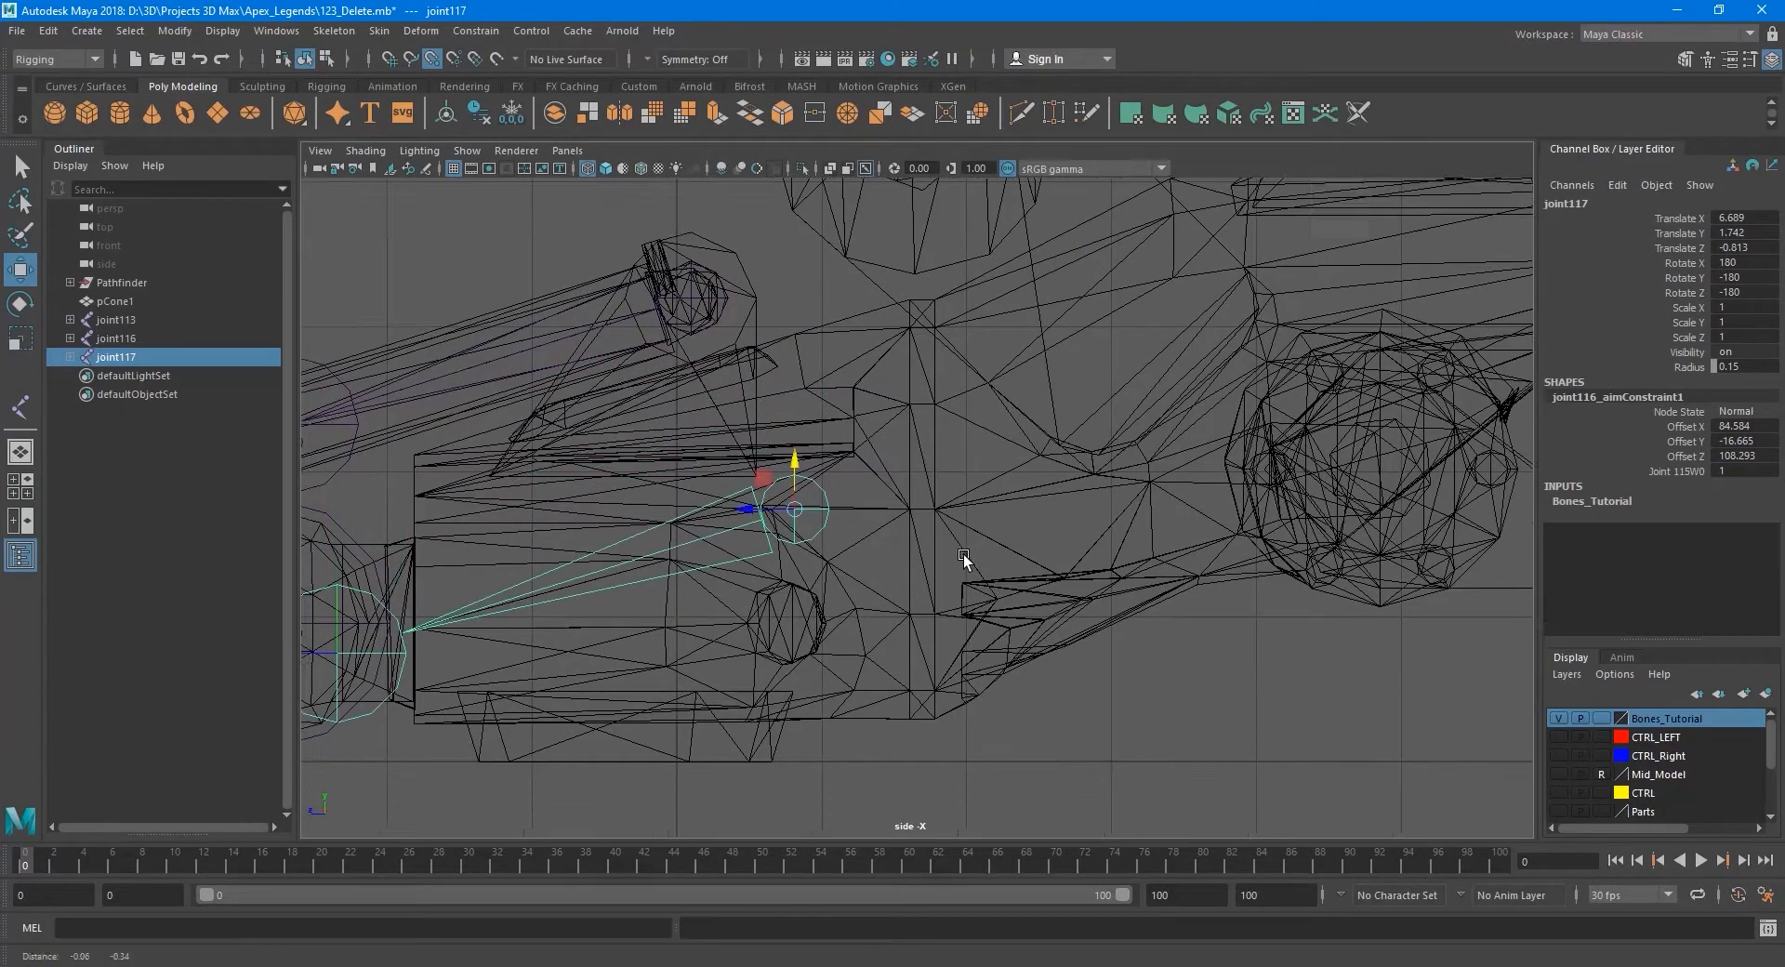
left_click_drag(696, 502, 939, 500)
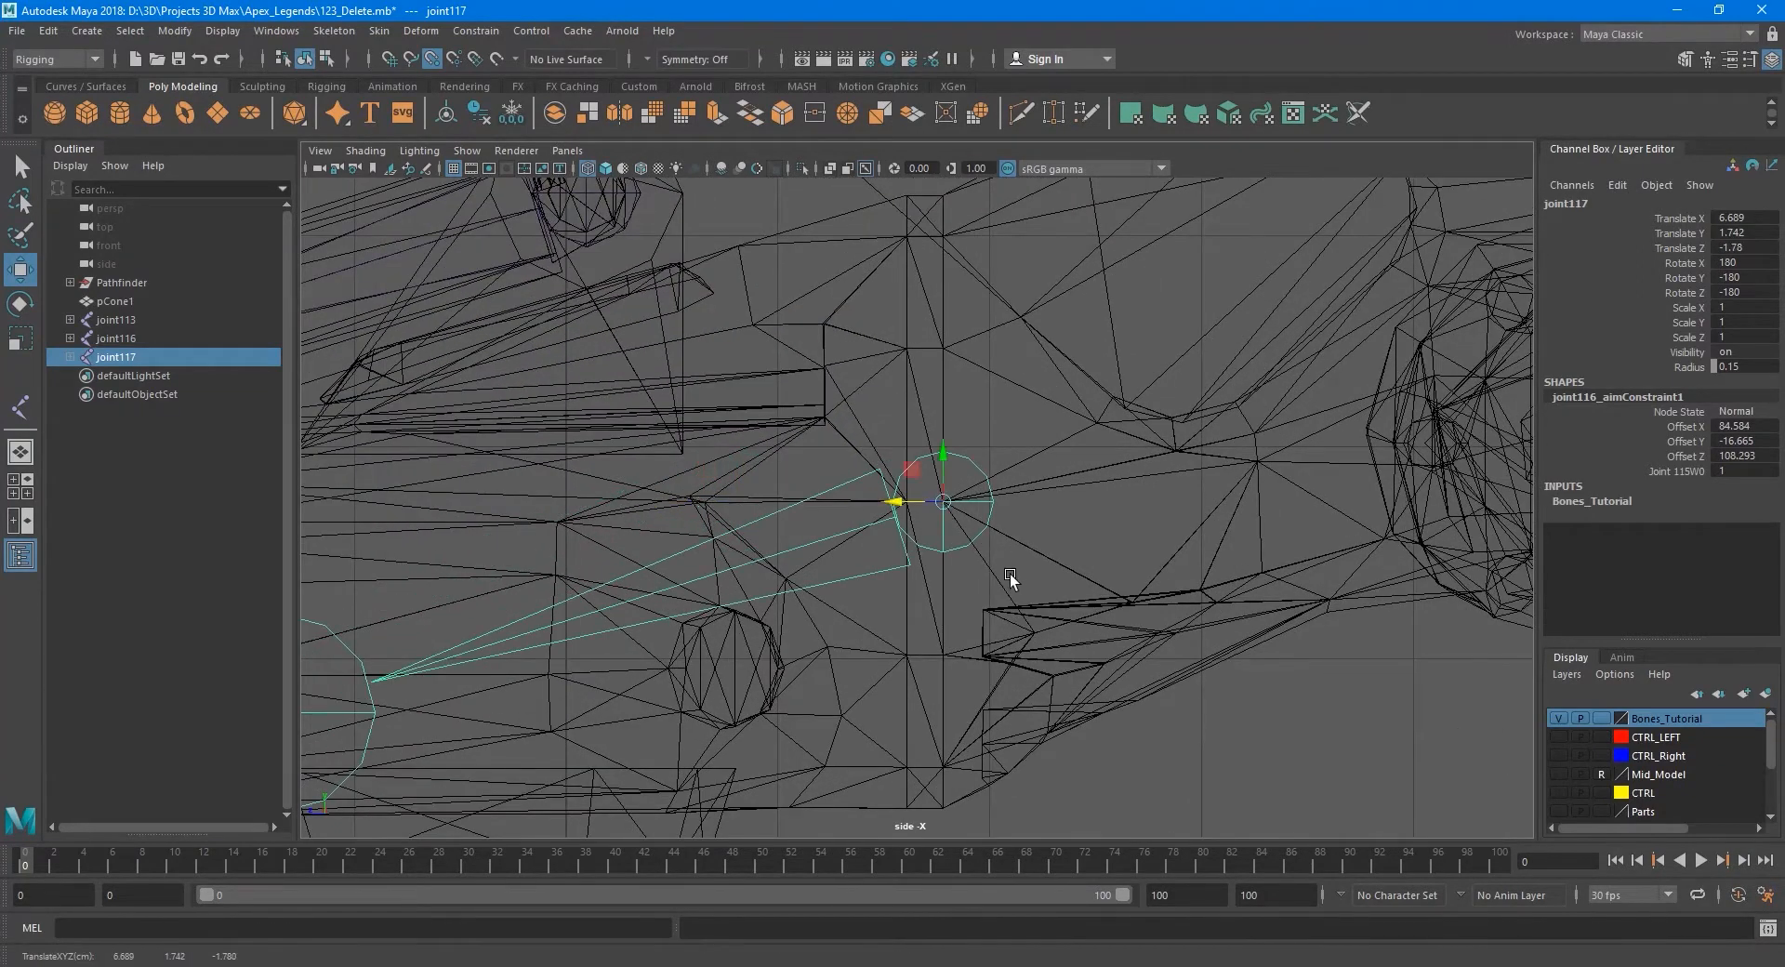
middle_click_drag(896, 595, 995, 591, "alt")
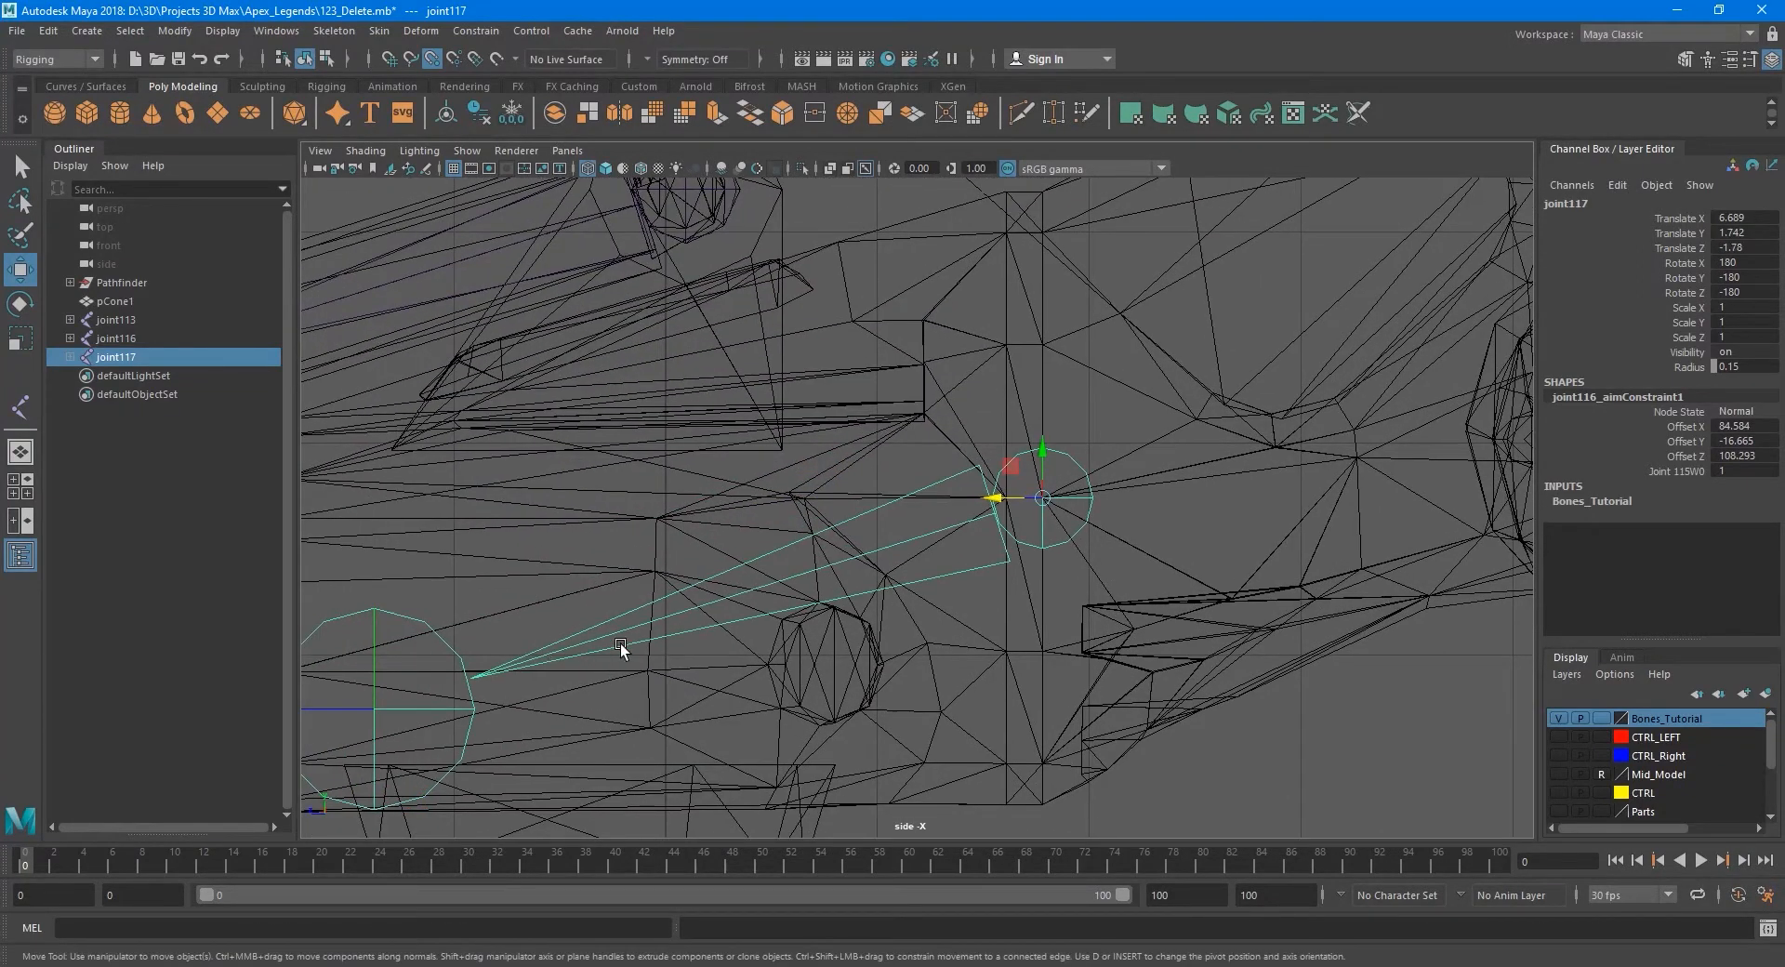
Move the duplicated chain's child joint next to its root joint at Translate X 0 and Z 0.172.
mouse_move(922, 655)
middle_mouse_down("alt")
mouse_move(887, 671)
mouse_move(962, 629)
mouse_move(911, 623)
middle_mouse_up("alt")
left_click(500, 576)
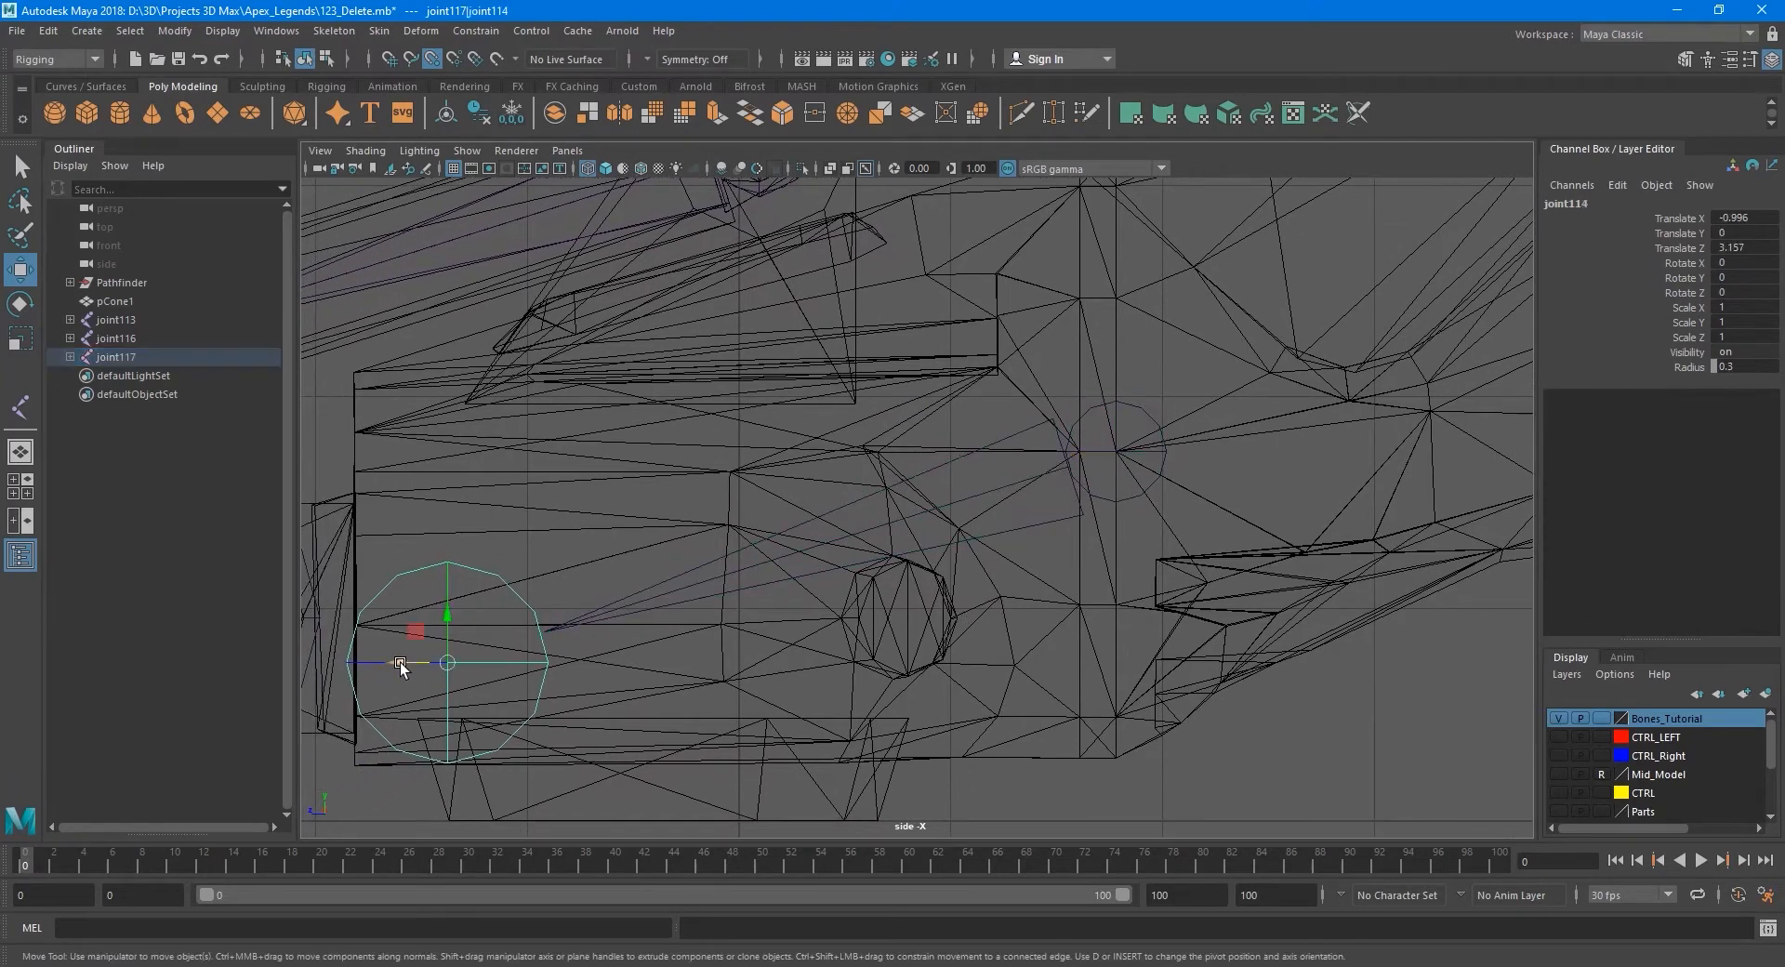
left_click_drag(405, 662, 1055, 555)
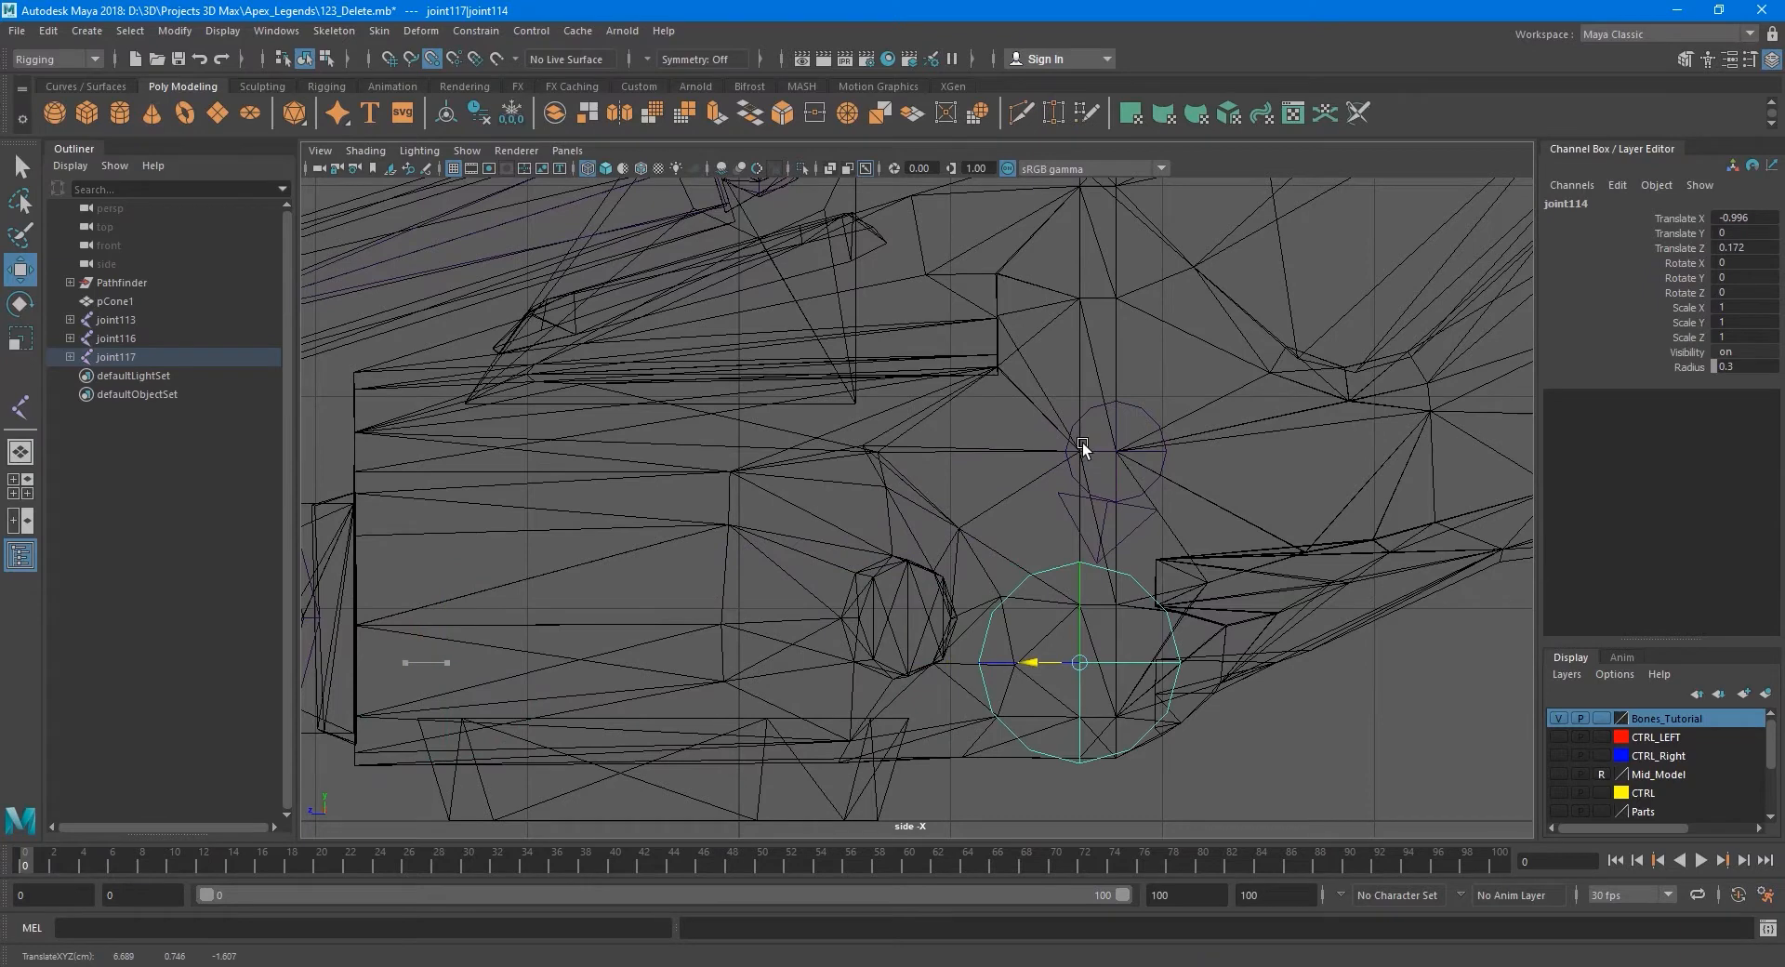
middle_click_drag(1097, 478, 1030, 668, "alt")
left_click_drag(1040, 741, 1038, 555)
middle_click_drag(1082, 607, 929, 564, "alt")
right_click_drag(929, 564, 1552, 482, "alt")
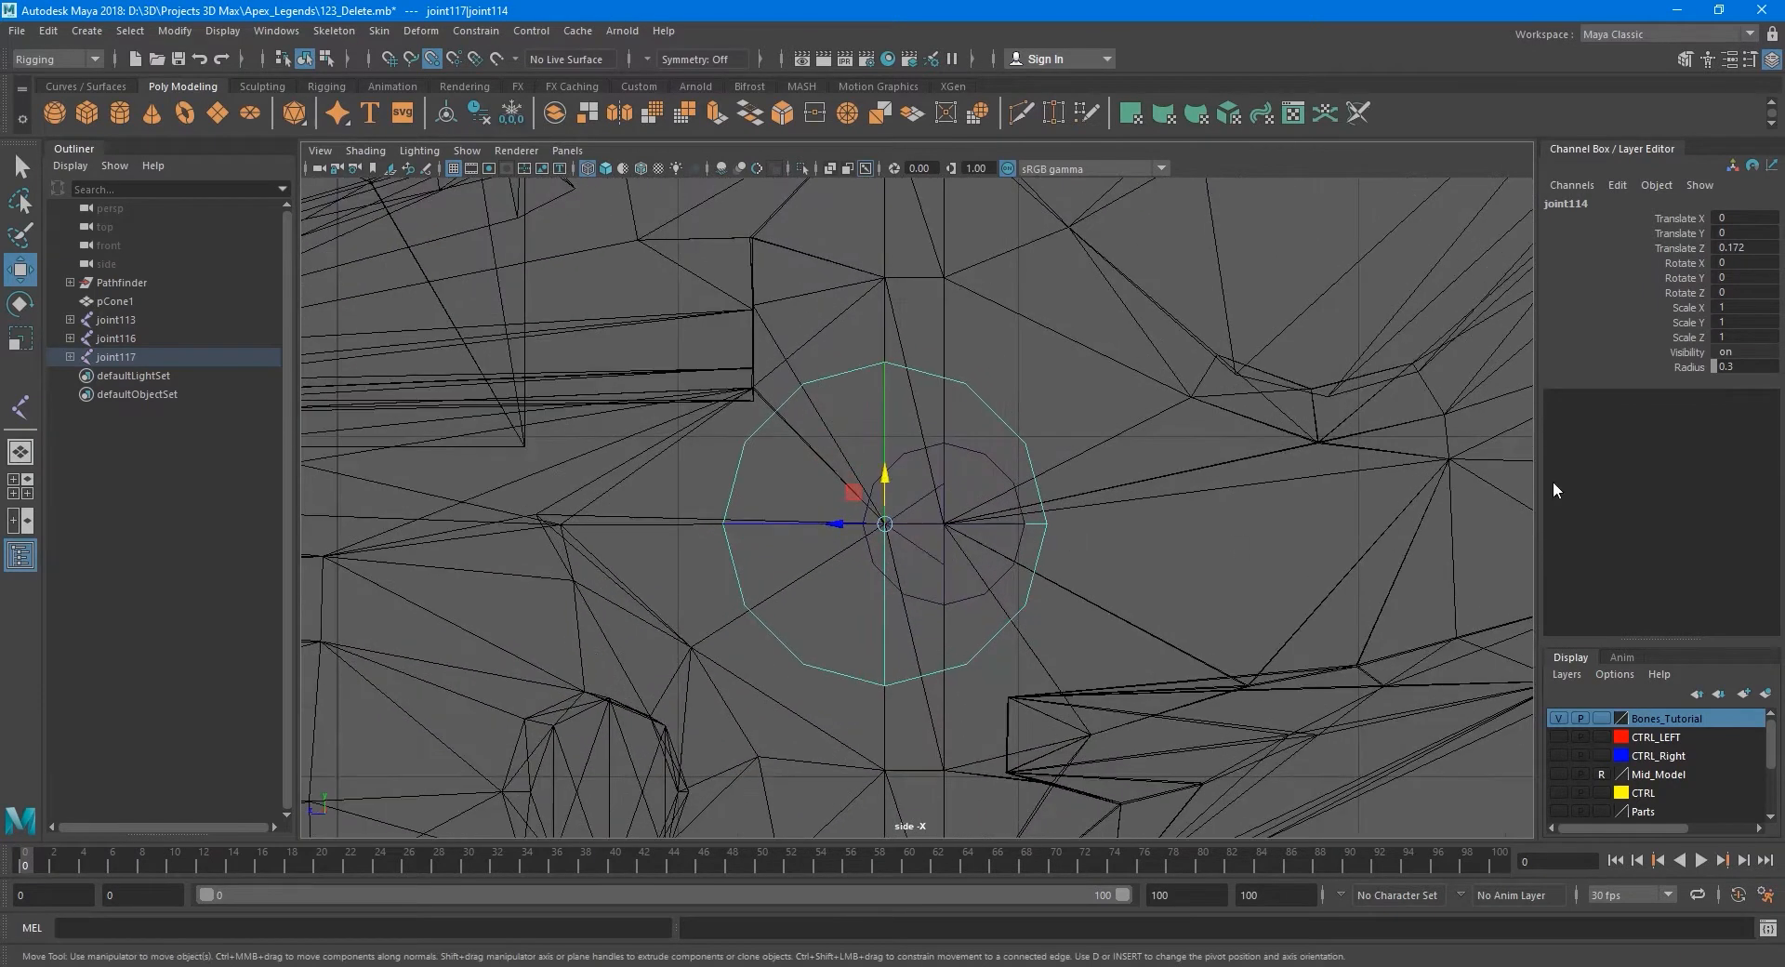
Set the joint radius of both the duplicated child joint and its root joint to 0.1.
double_click(1749, 366)
type("0.1")
key("Return")
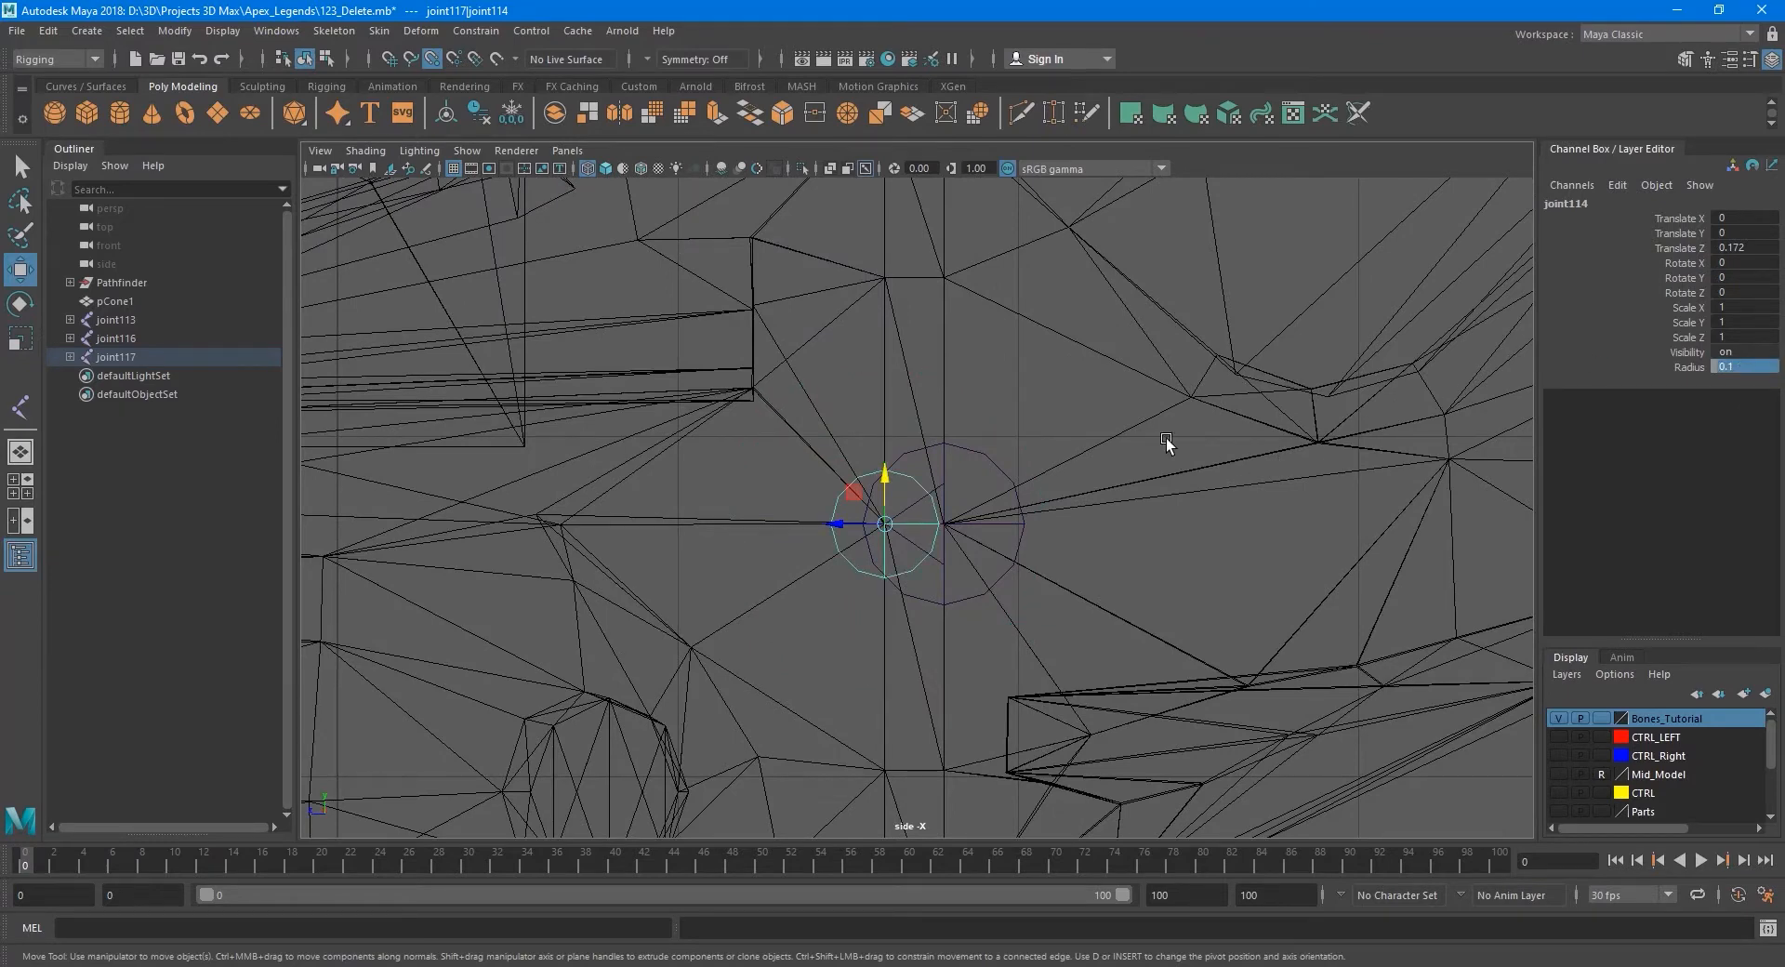
left_click(985, 460)
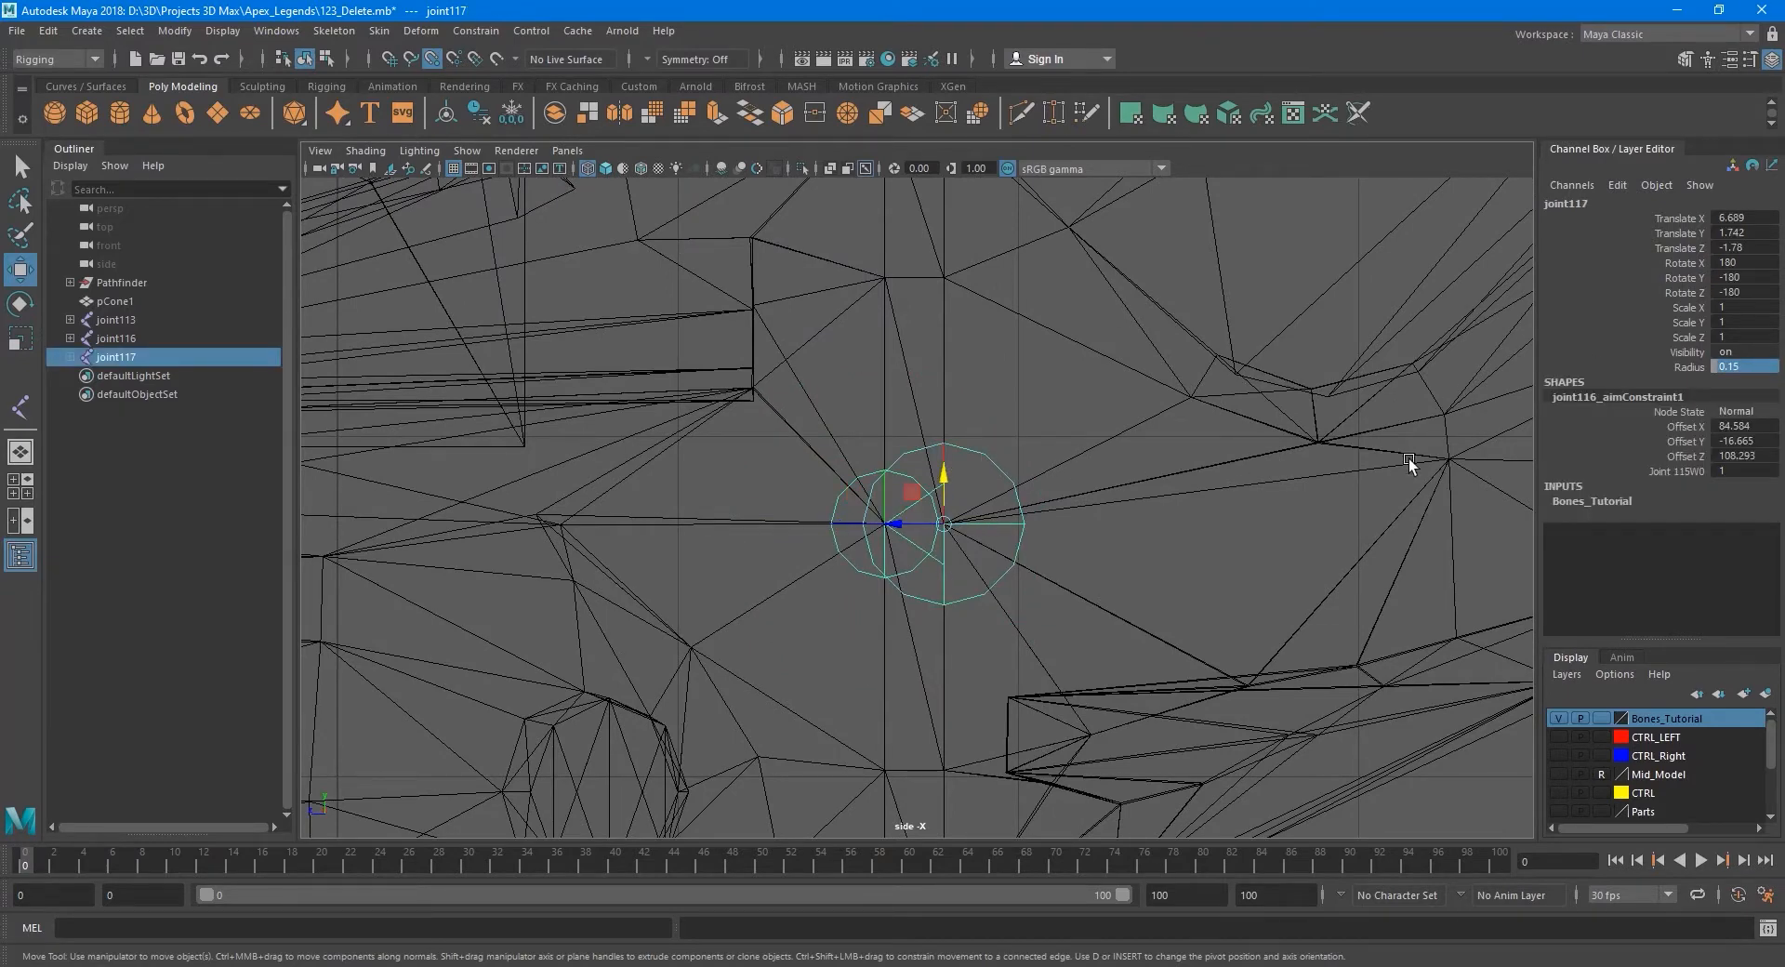
left_click(1761, 362)
key("Return")
scroll(967, 516, "down", 5)
scroll(948, 528, "up", 6)
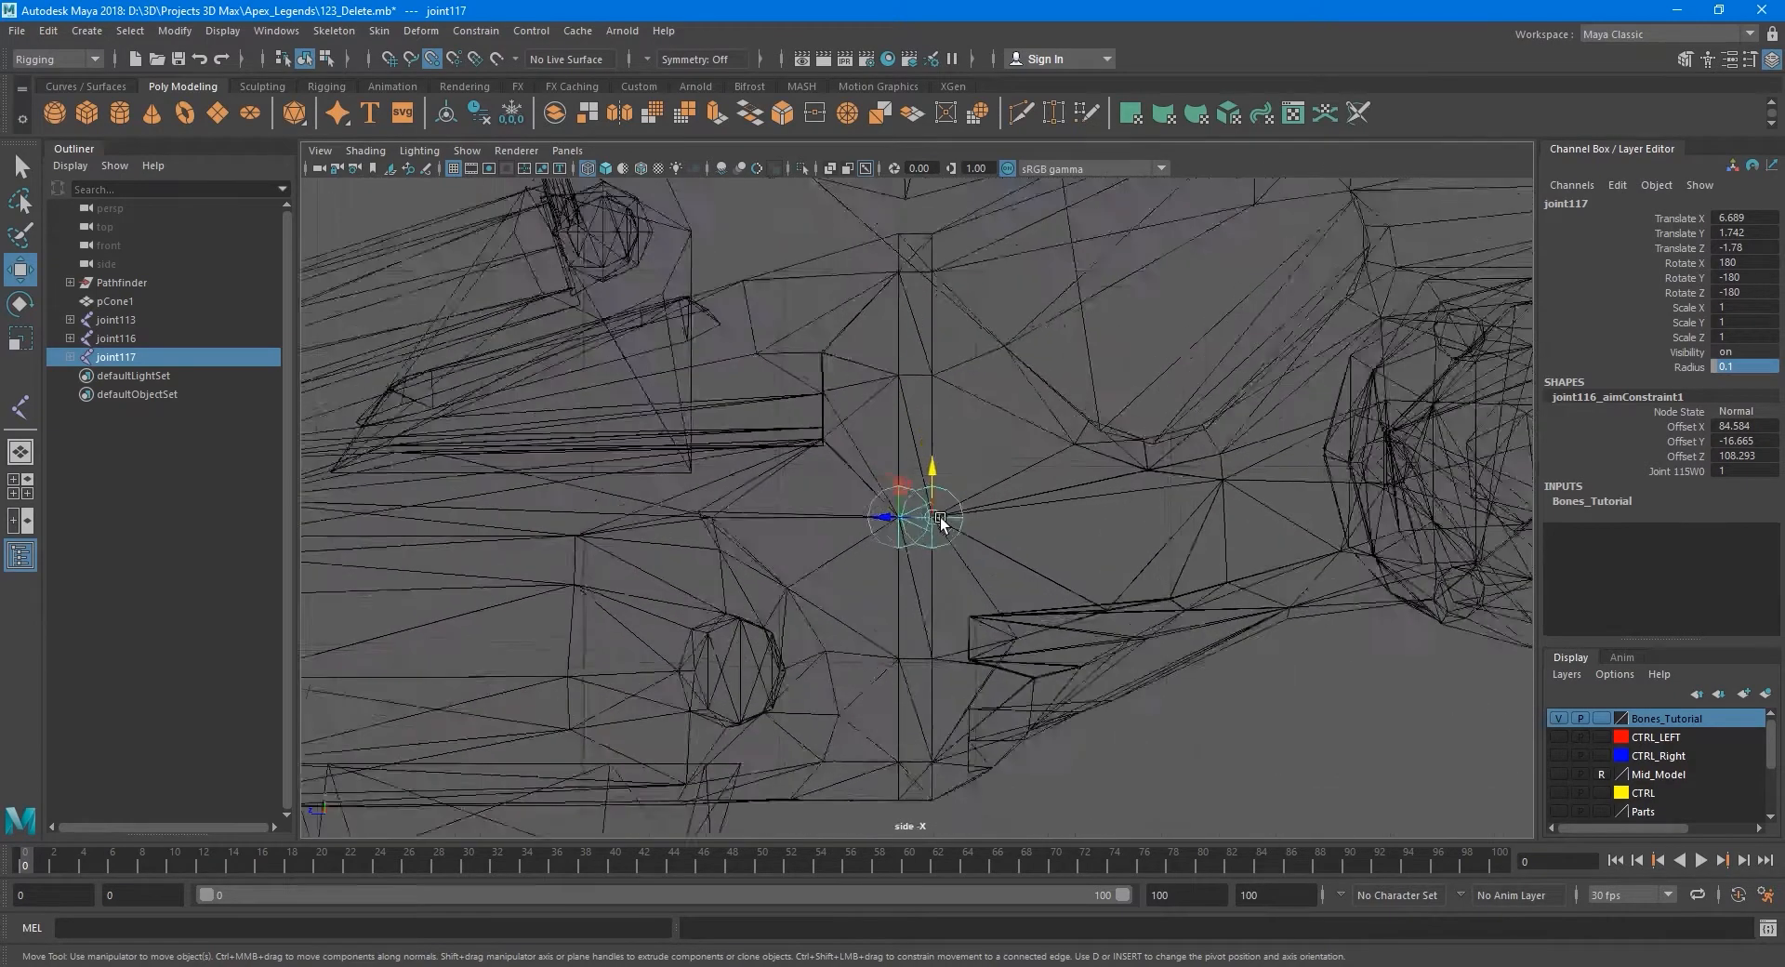
Set the joint radius to 0.05 on the seam's root joint (joint117) and 0.04 on its child joint.
scroll(929, 445, "up", 4)
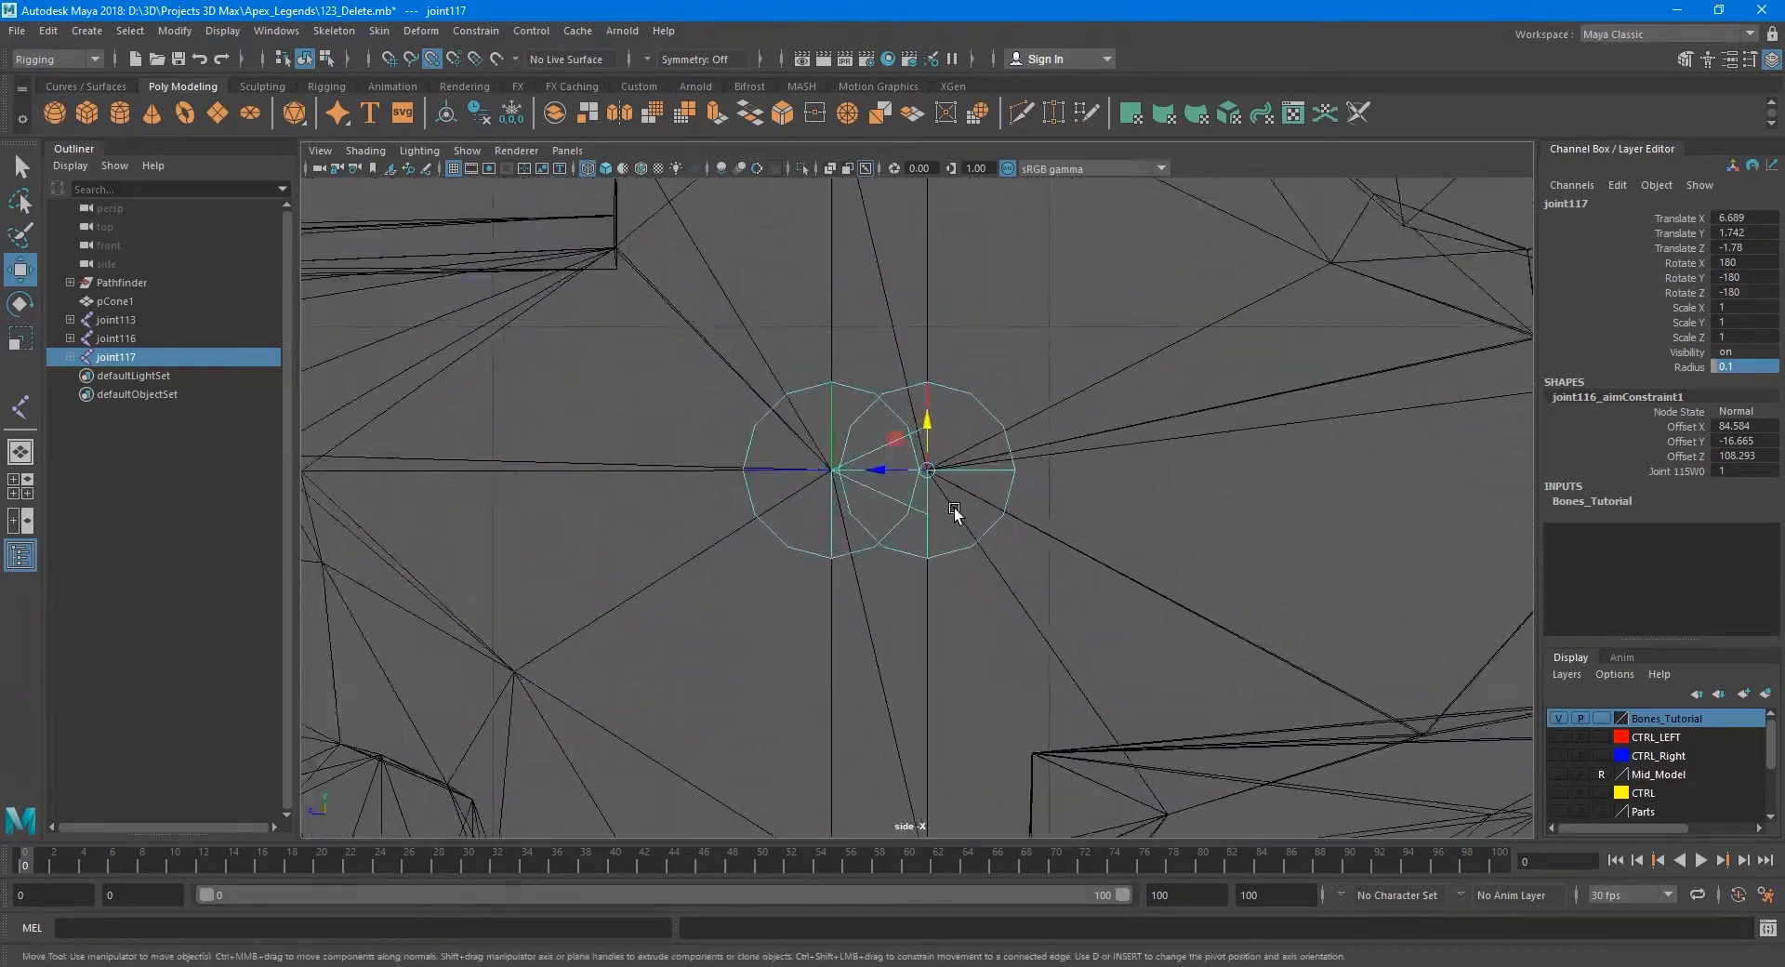
double_click(1754, 367)
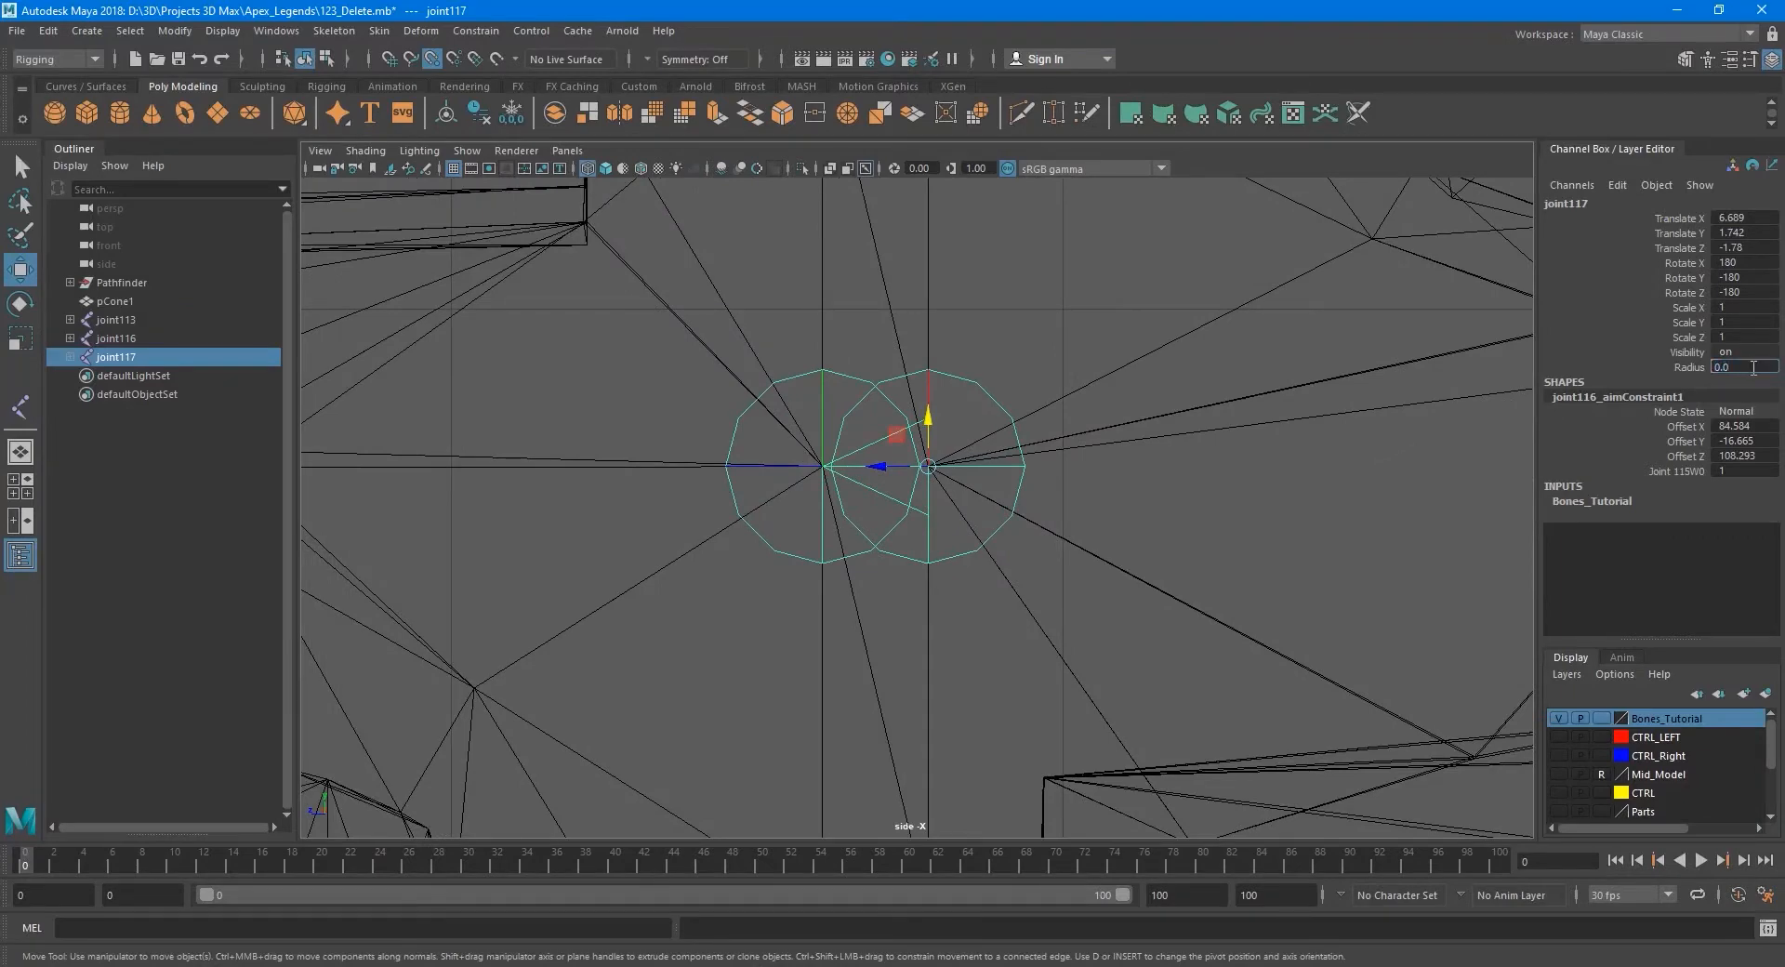
type("05")
key("Return")
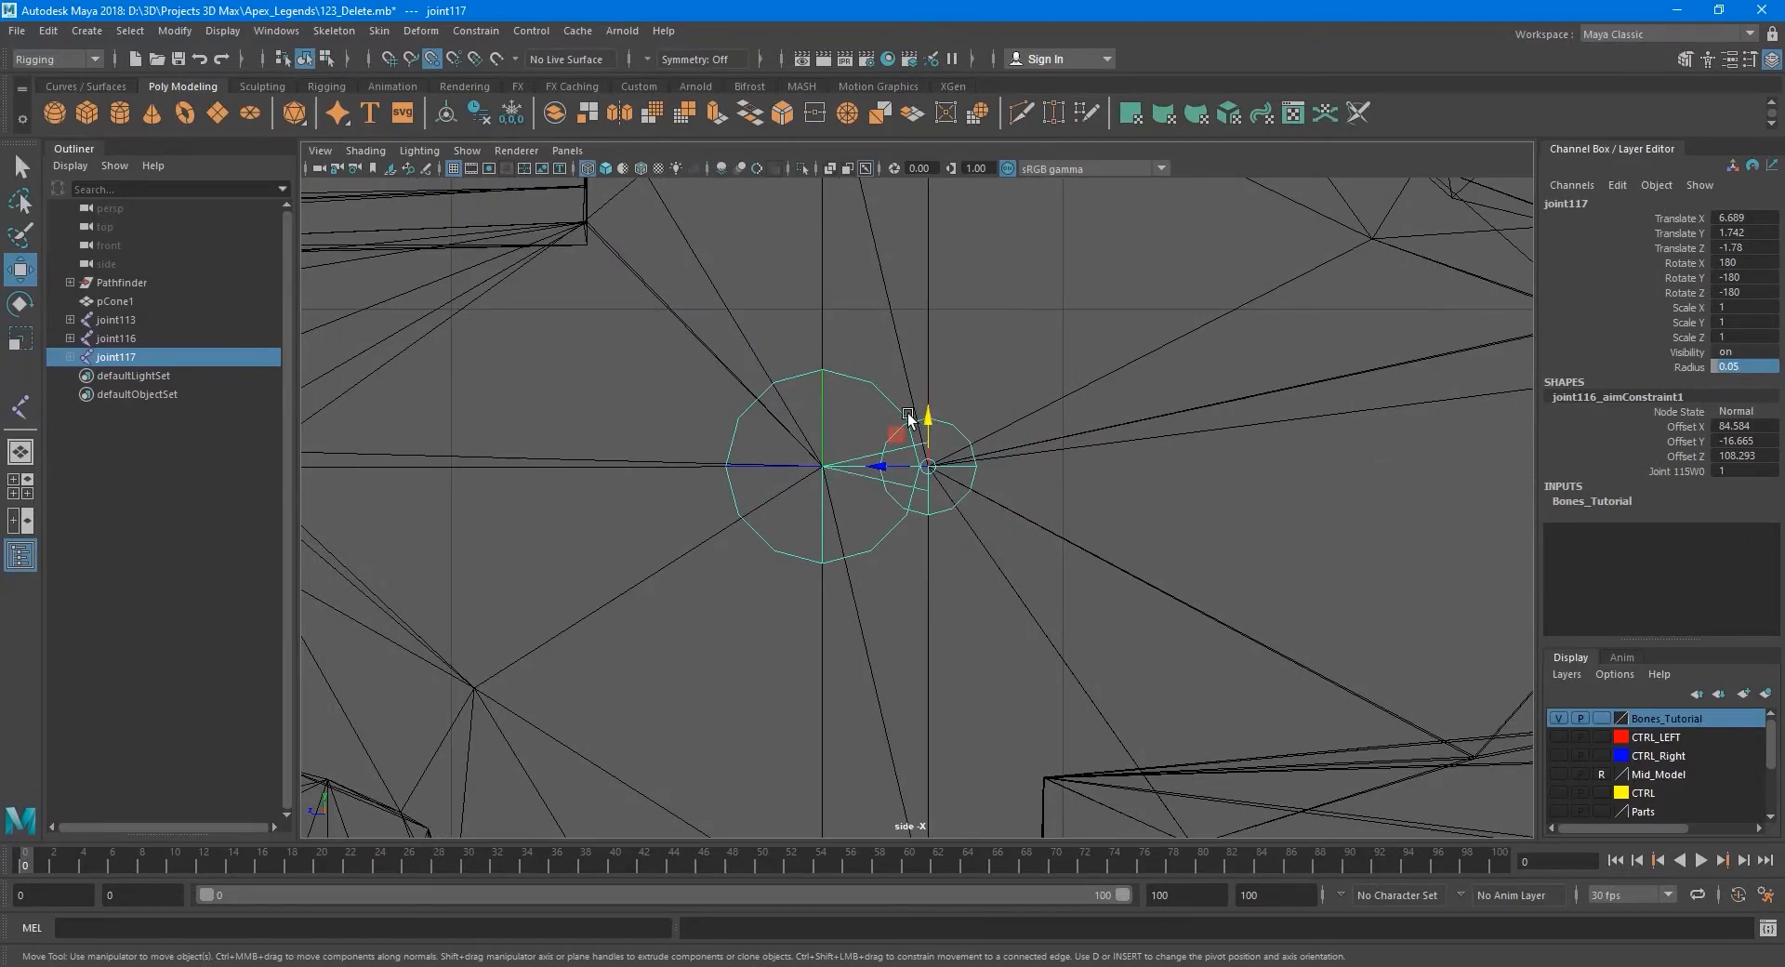
left_click(870, 385)
double_click(1753, 367)
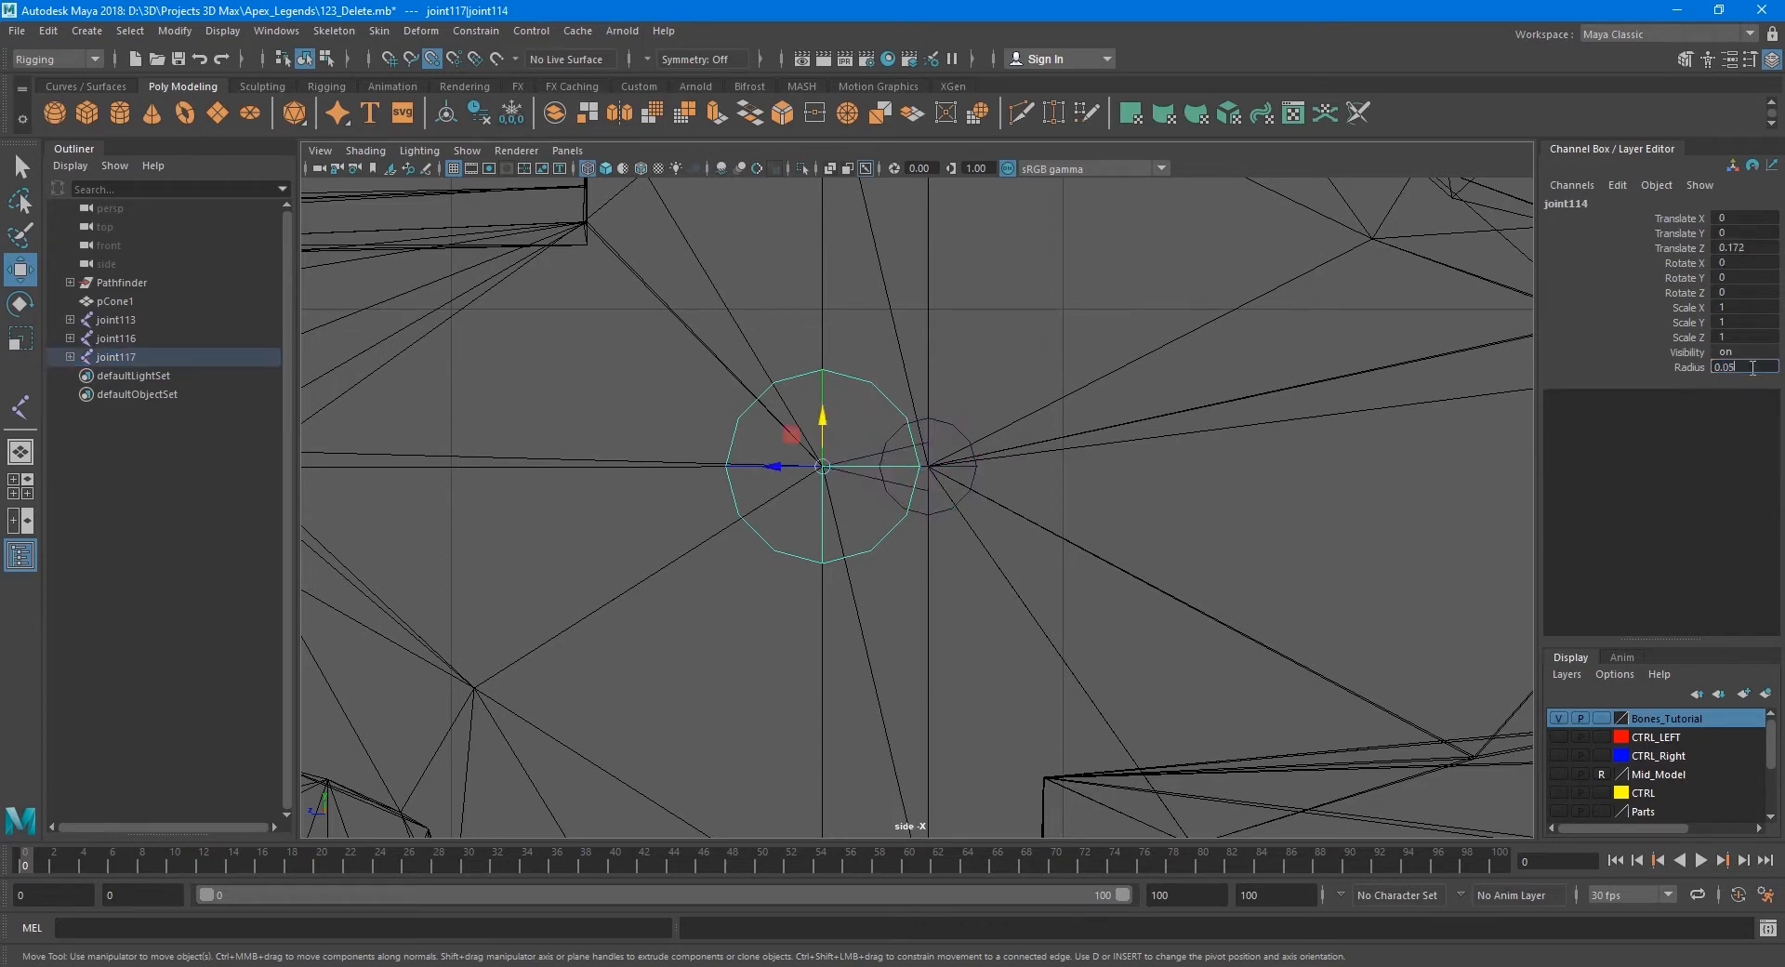
key("Return")
left_click(1752, 368)
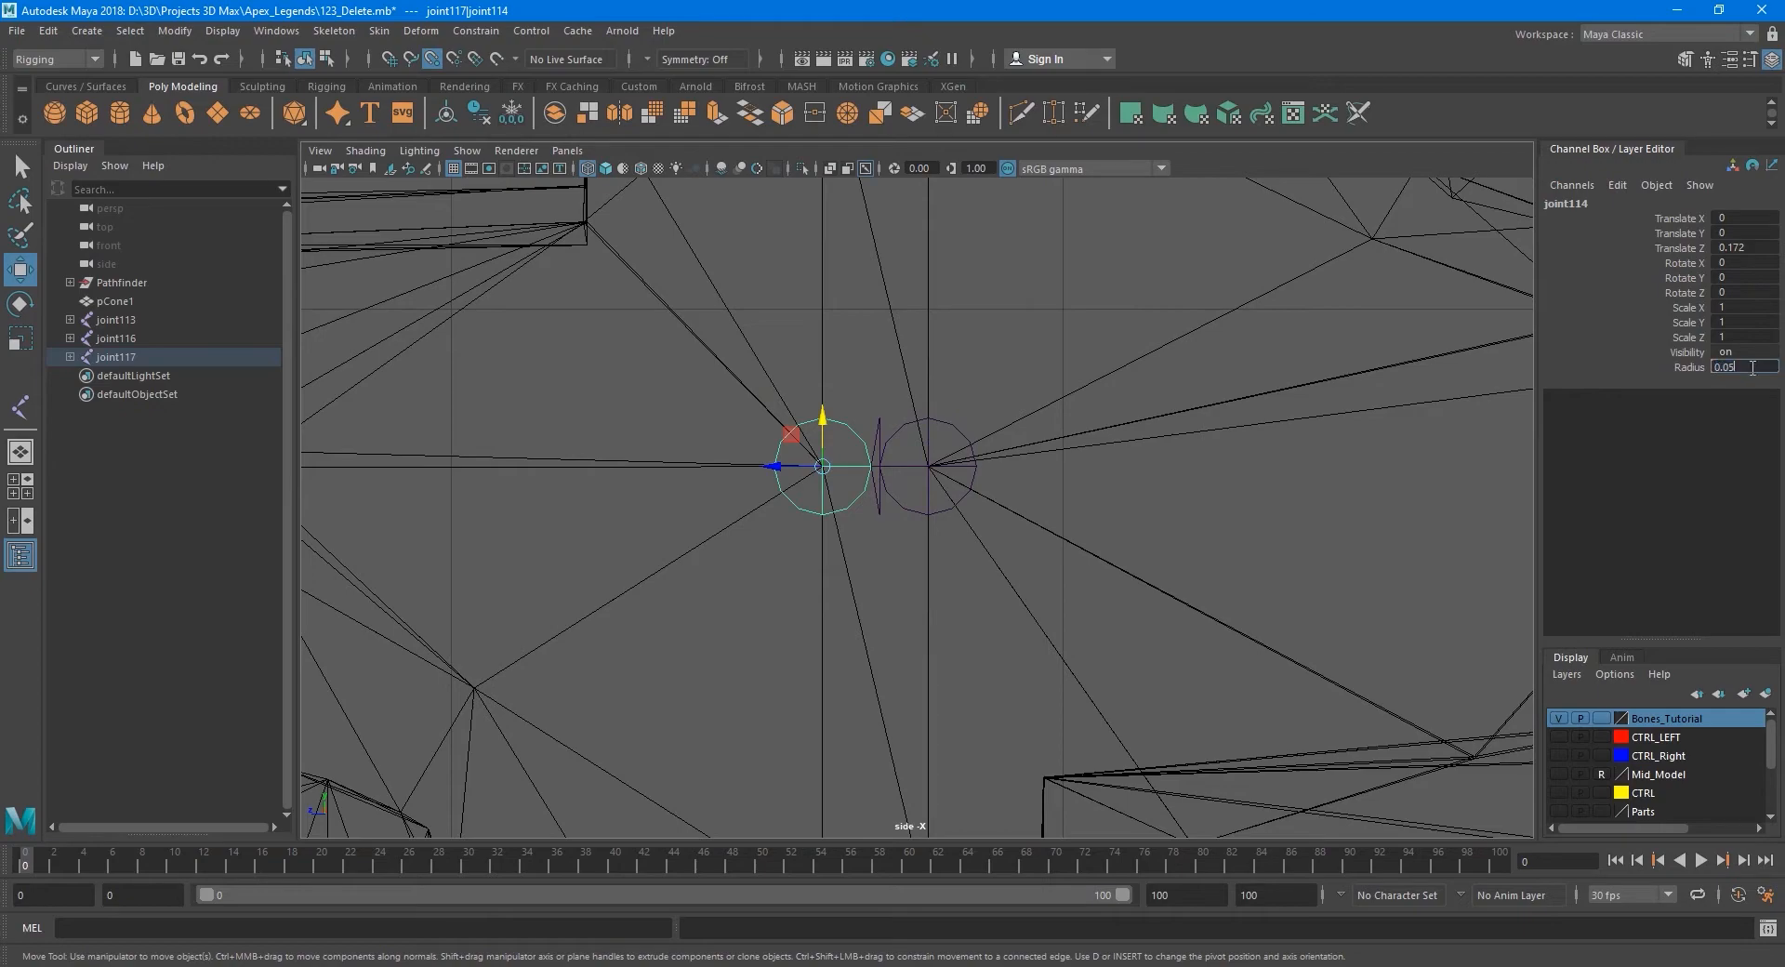
key("Return")
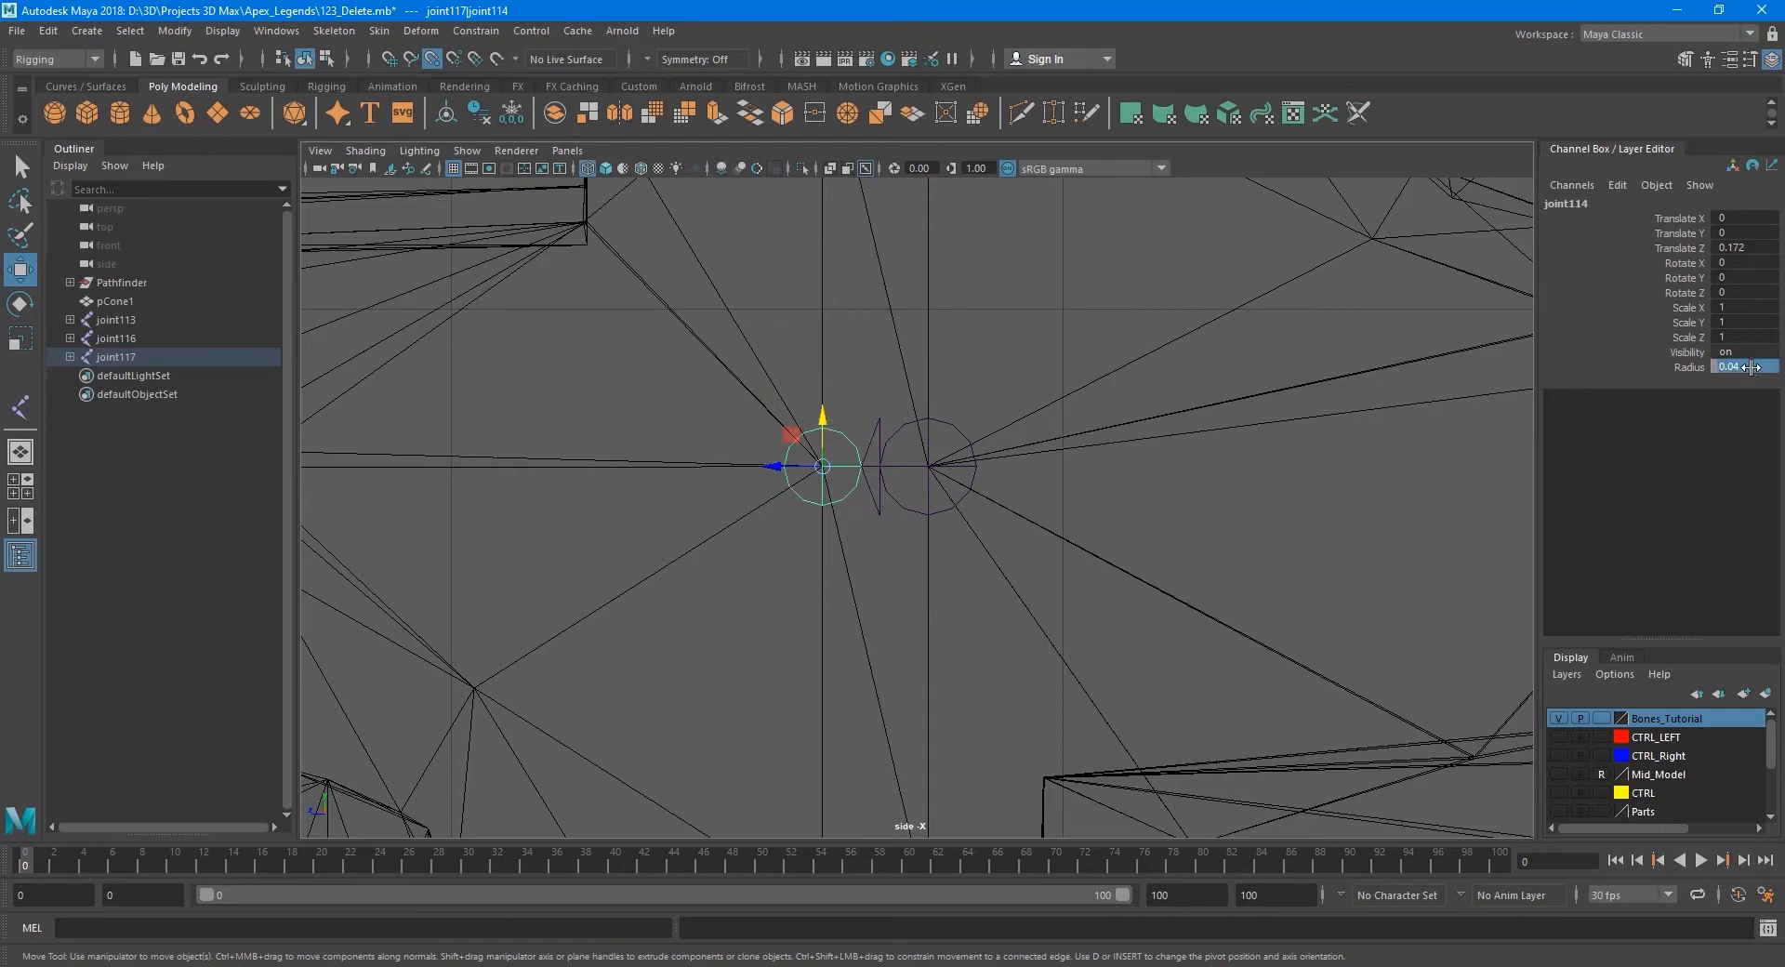
Examine the placement of the small joint pair on the foot's seam in the perspective view.
scroll(1213, 513, "down", 10)
key("q")
scroll(939, 513, "up", 4)
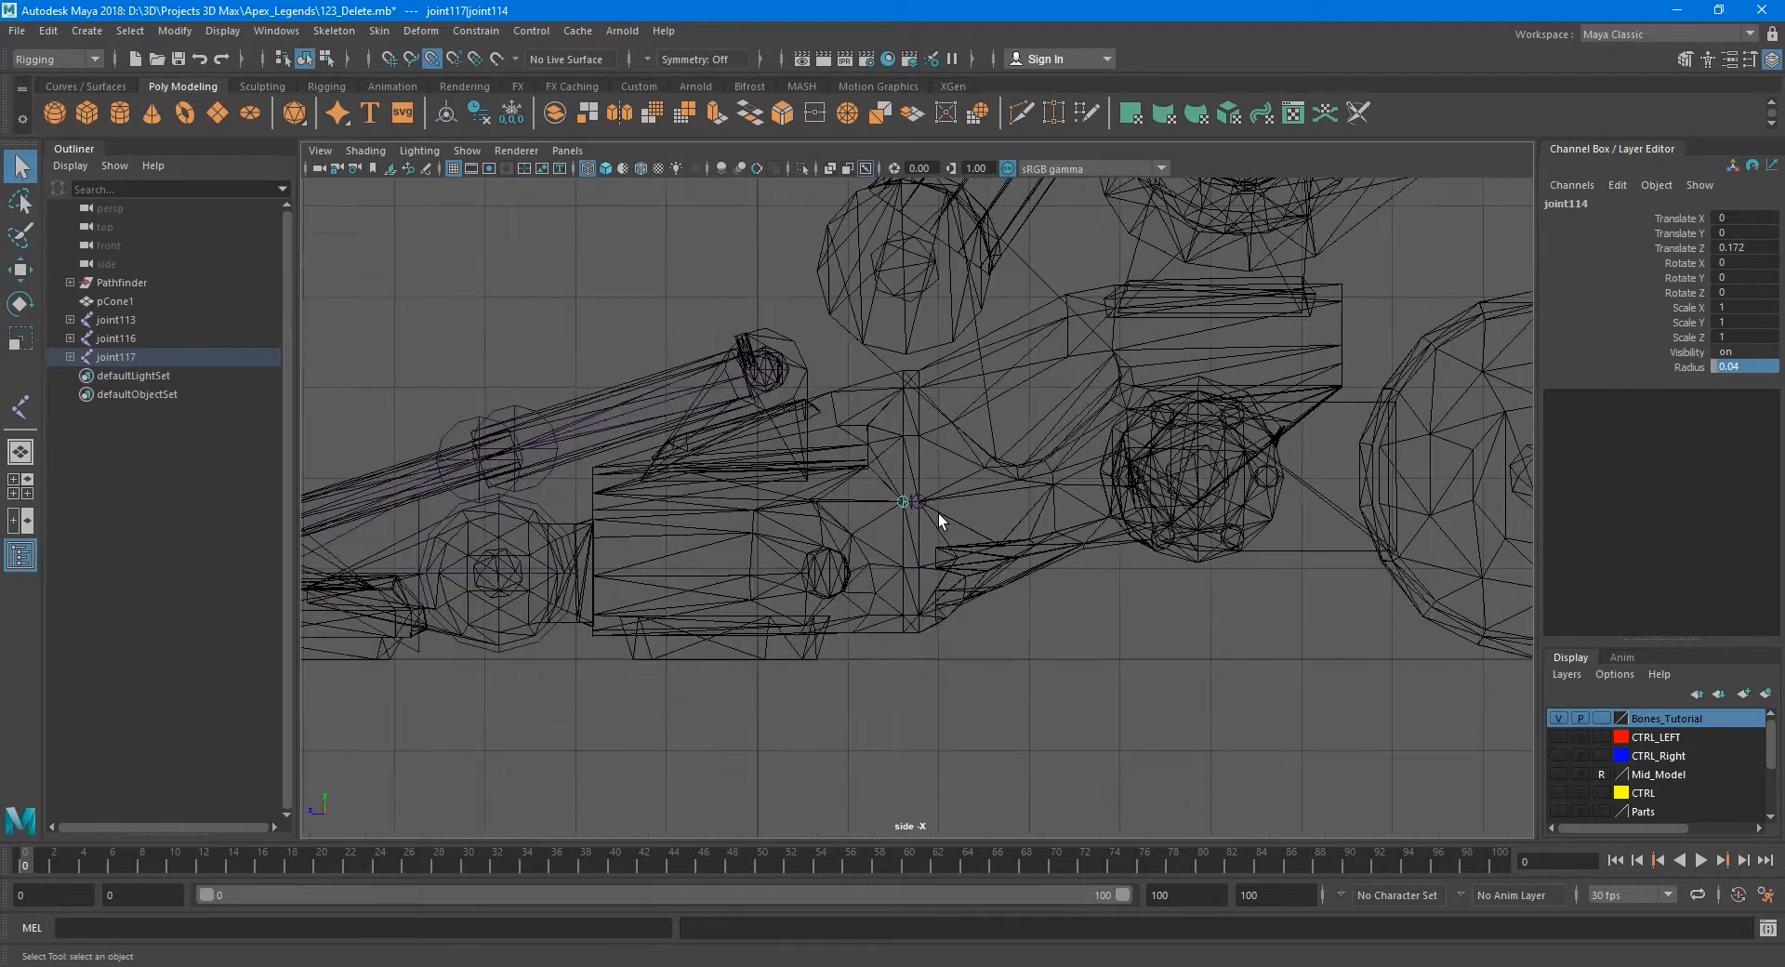
key("space")
key("space")
left_click_drag(1075, 530, 1168, 564, "alt")
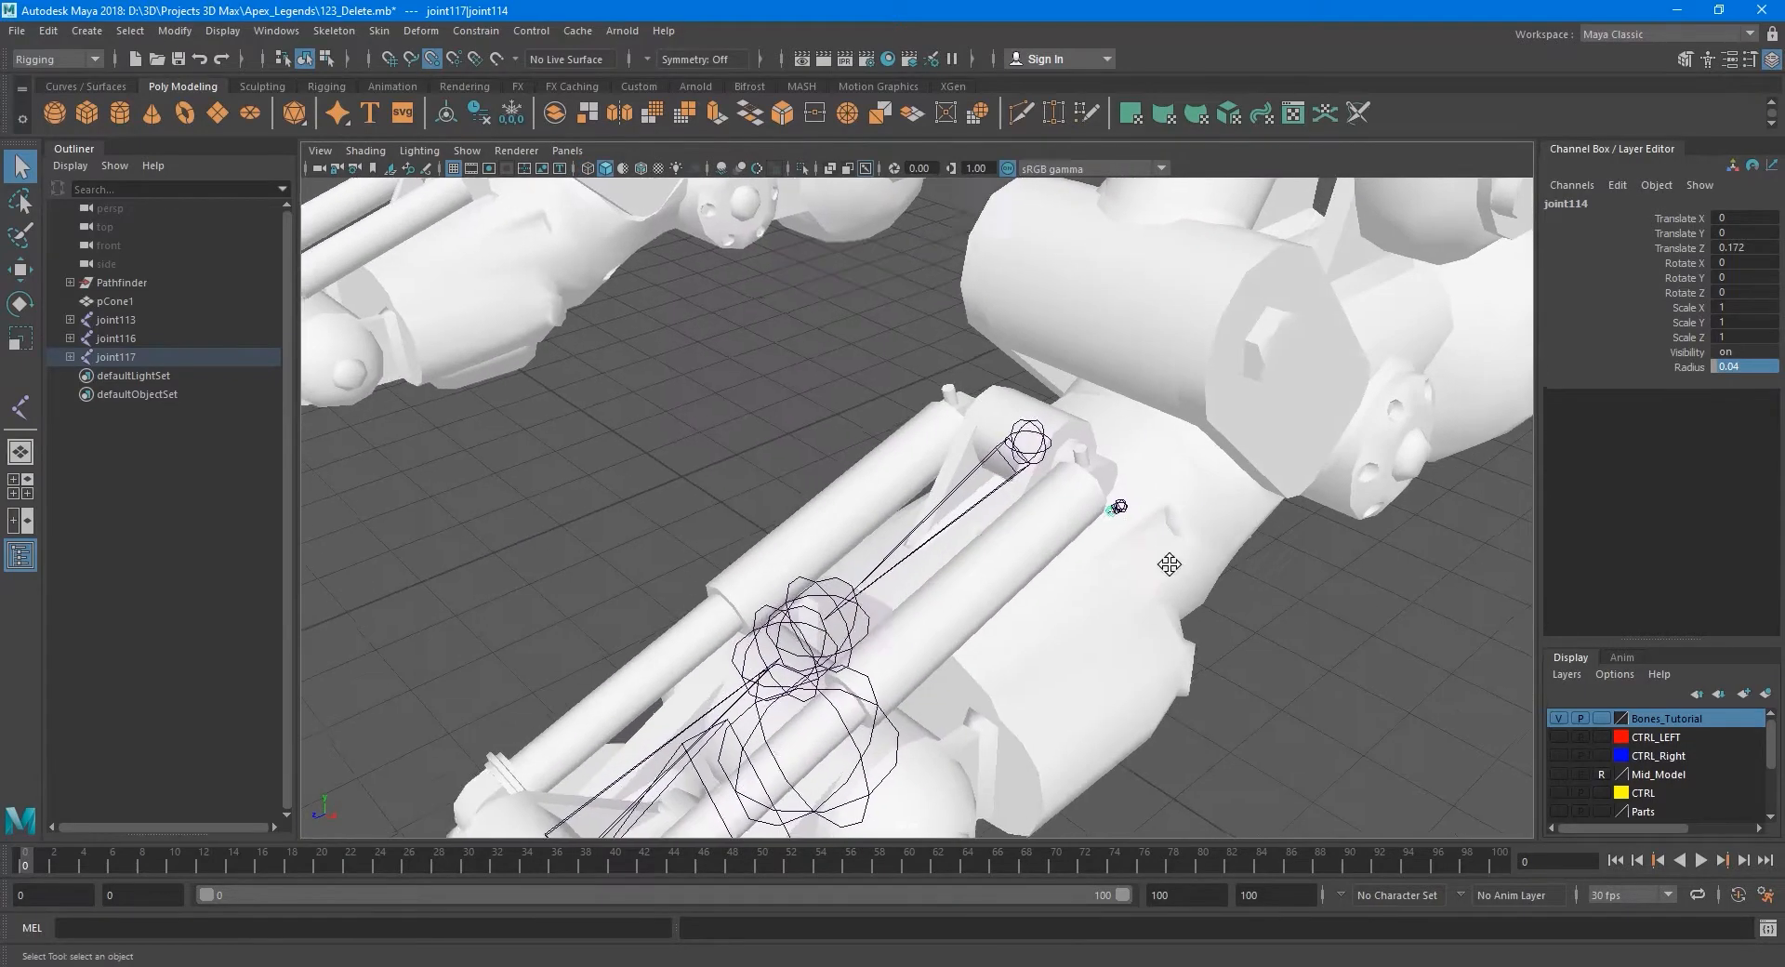
middle_click_drag(1168, 563, 1093, 473, "alt")
left_click_drag(1093, 473, 1073, 477, "alt")
scroll(1073, 477, "up", 5)
scroll(1070, 443, "down", 5)
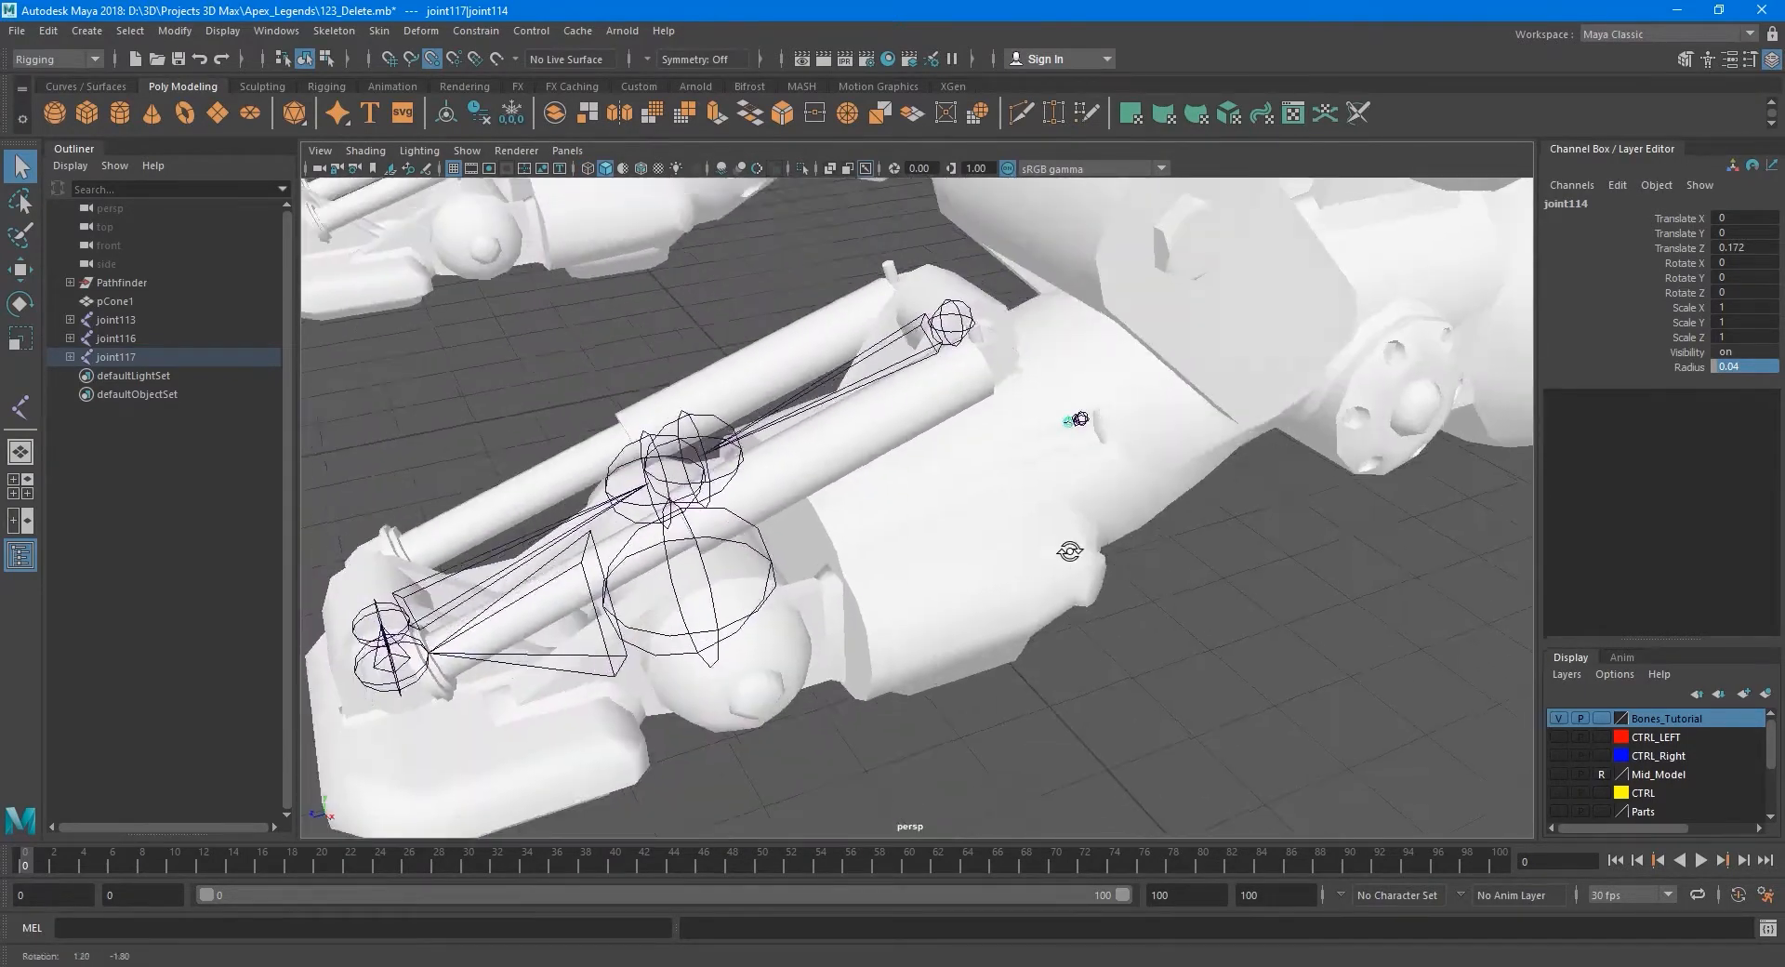
left_click_drag(1068, 549, 1016, 534, "alt")
middle_click_drag(1016, 533, 1003, 524, "alt")
scroll(952, 506, "up", 5)
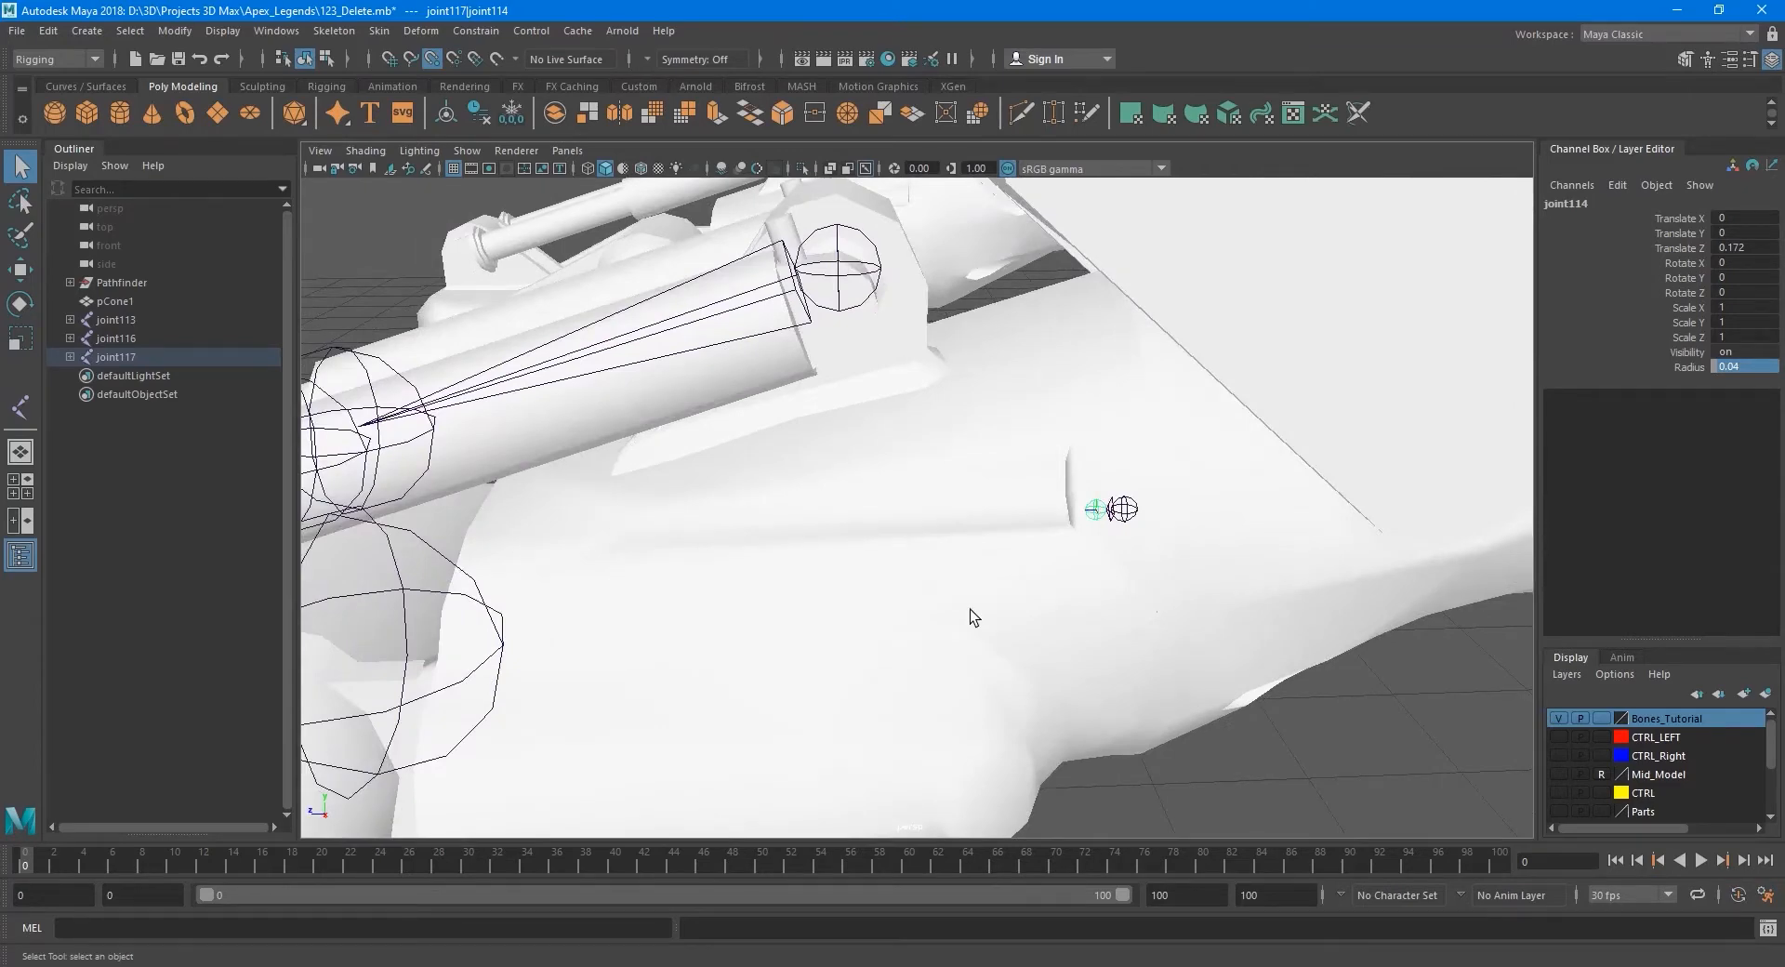
scroll(936, 587, "up", 1)
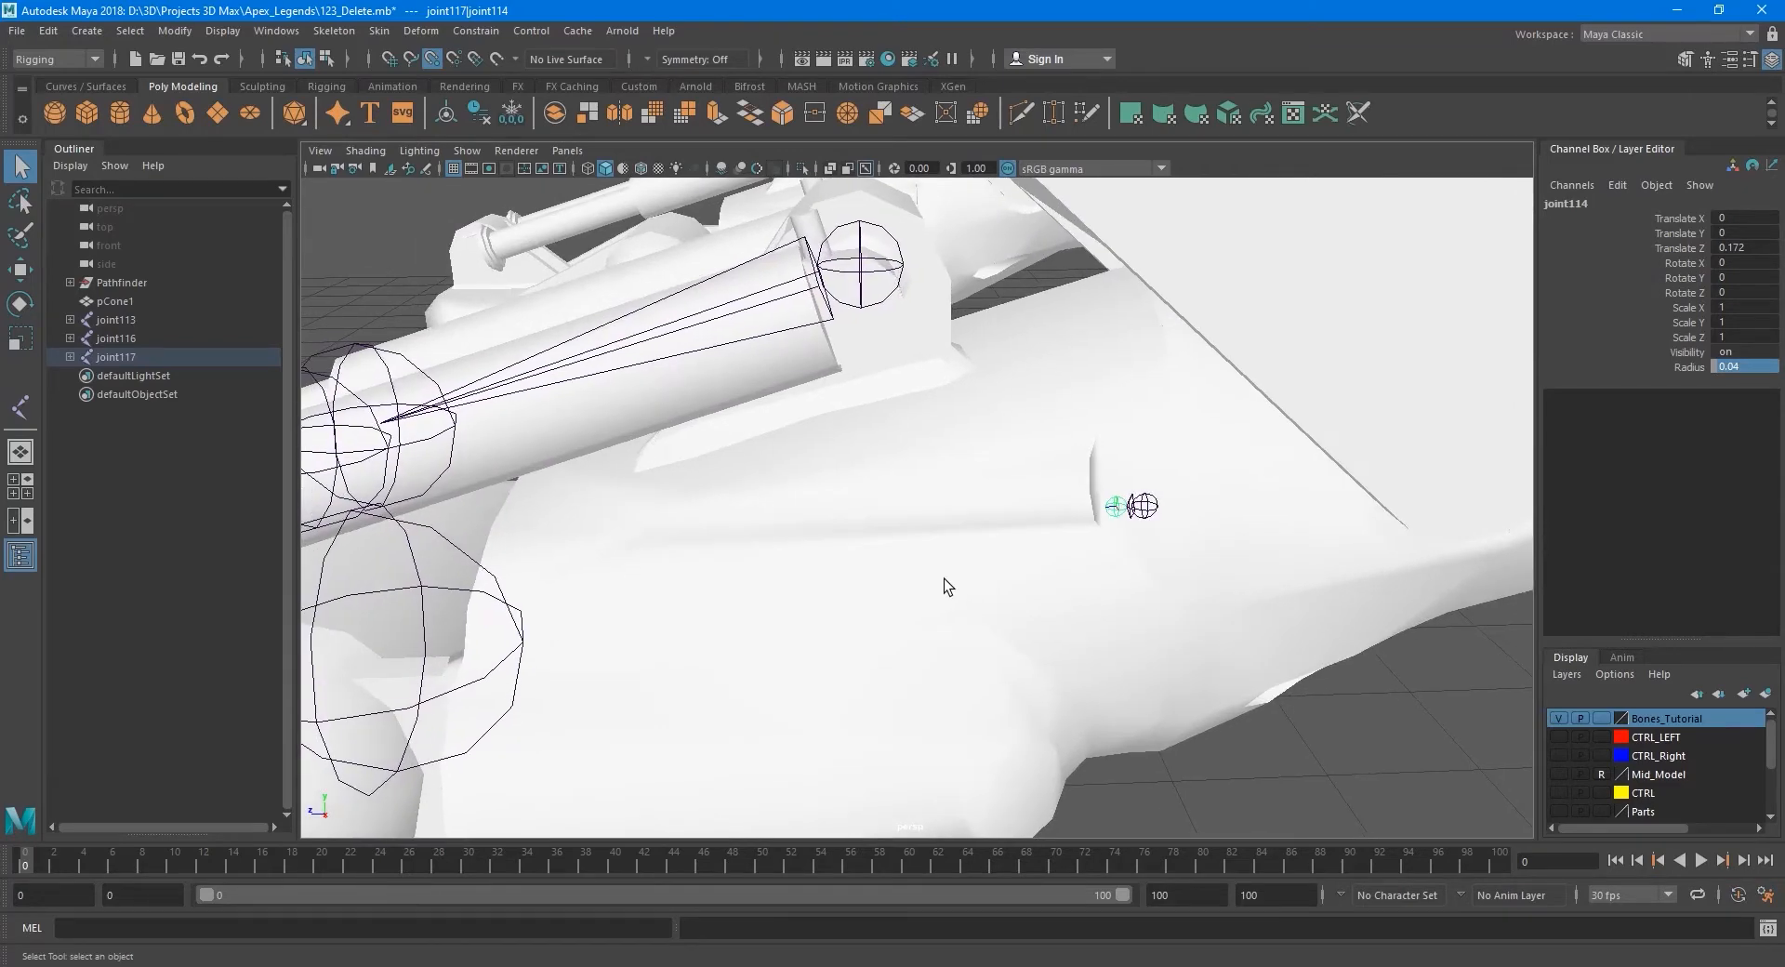
scroll(945, 578, "down", 3)
left_click_drag(957, 577, 978, 484, "alt")
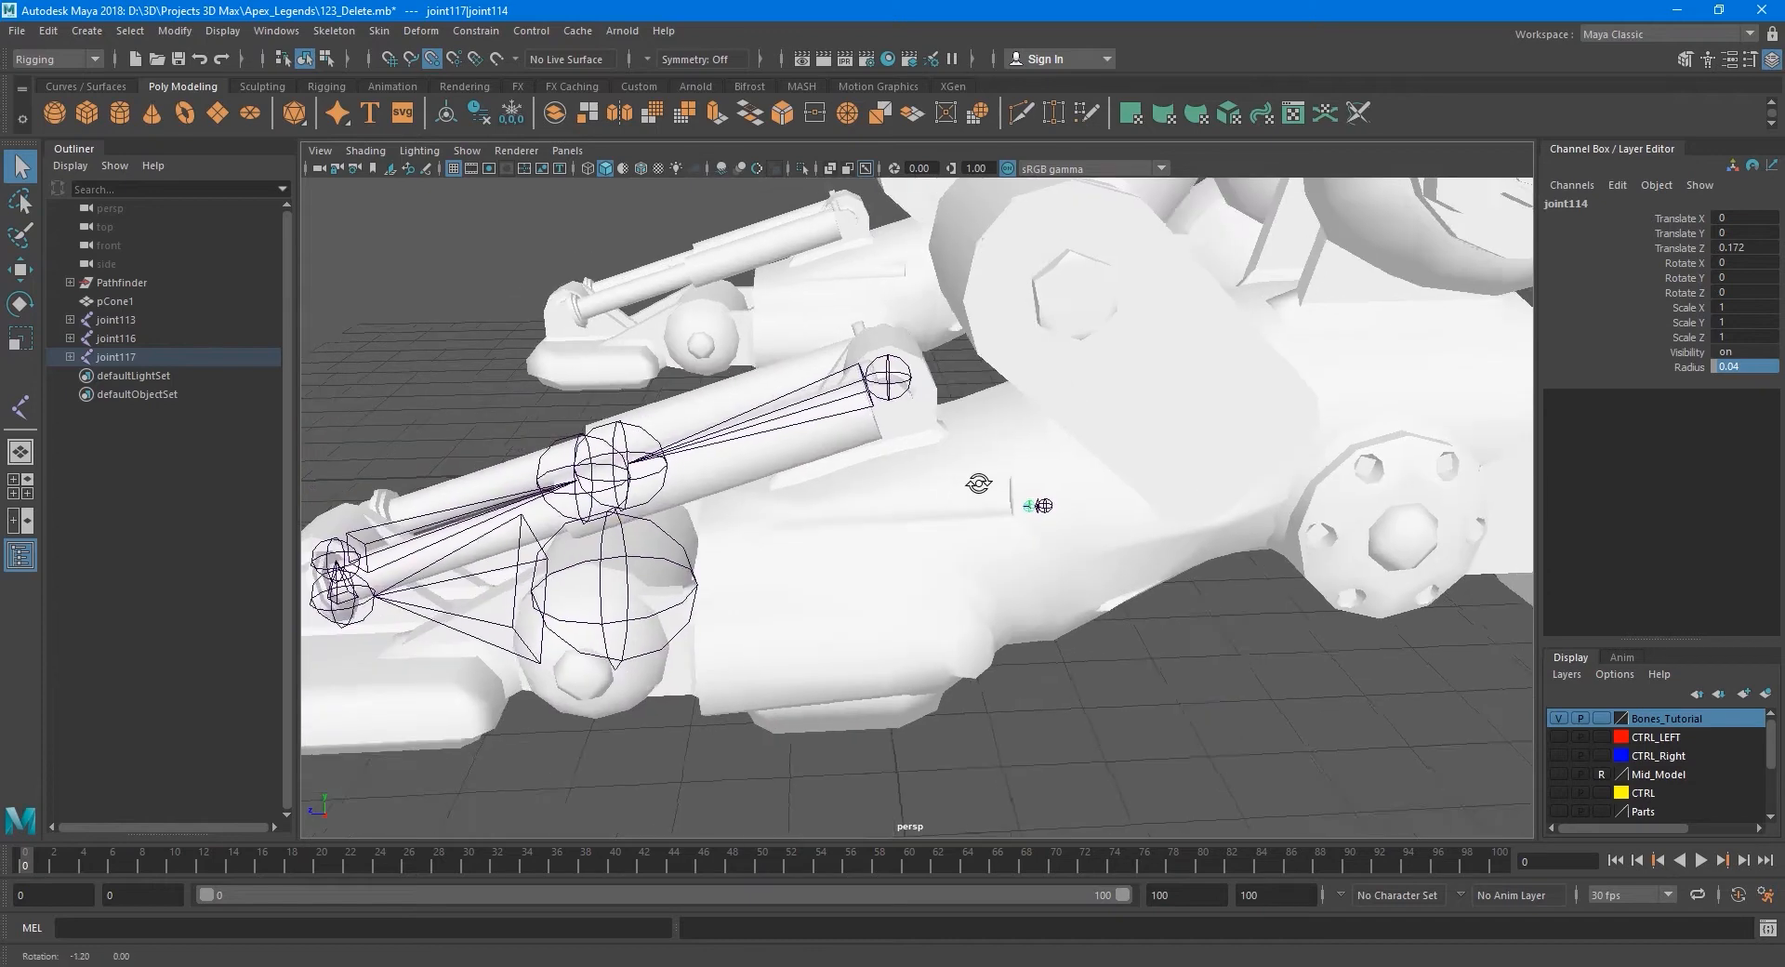
Parent the rear piston joint (joint116) to the small child joint on the foot's seam.
scroll(961, 480, "up", 5)
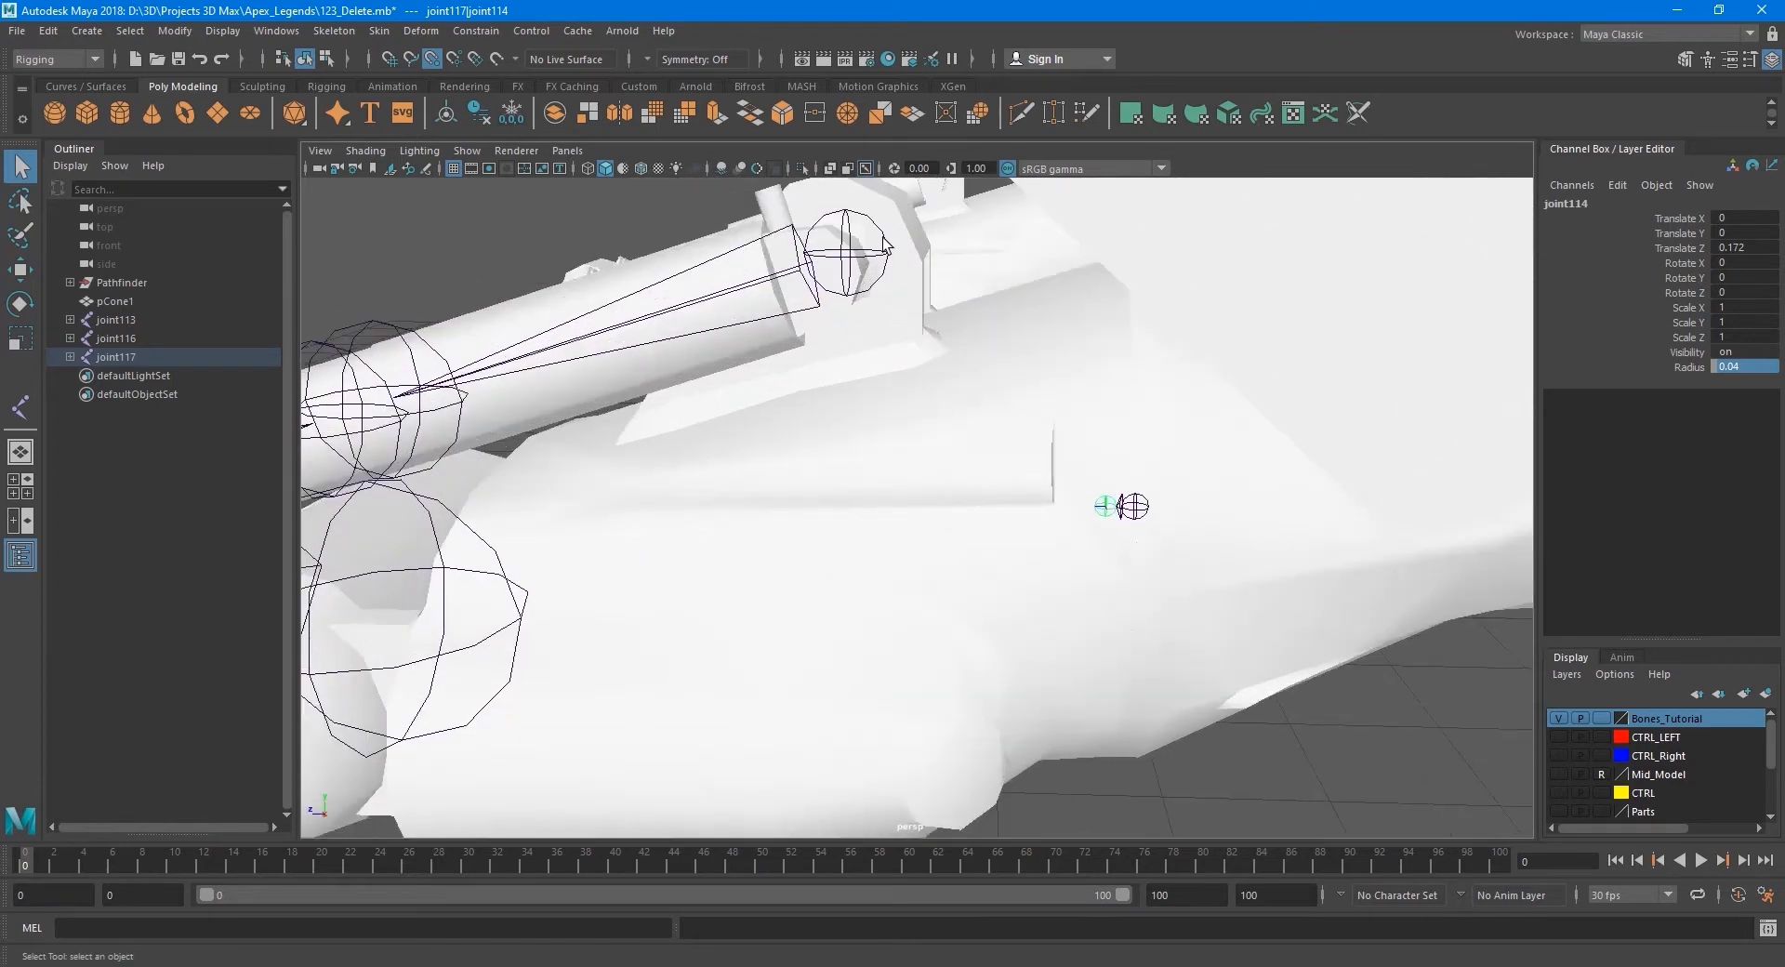
left_click(883, 245)
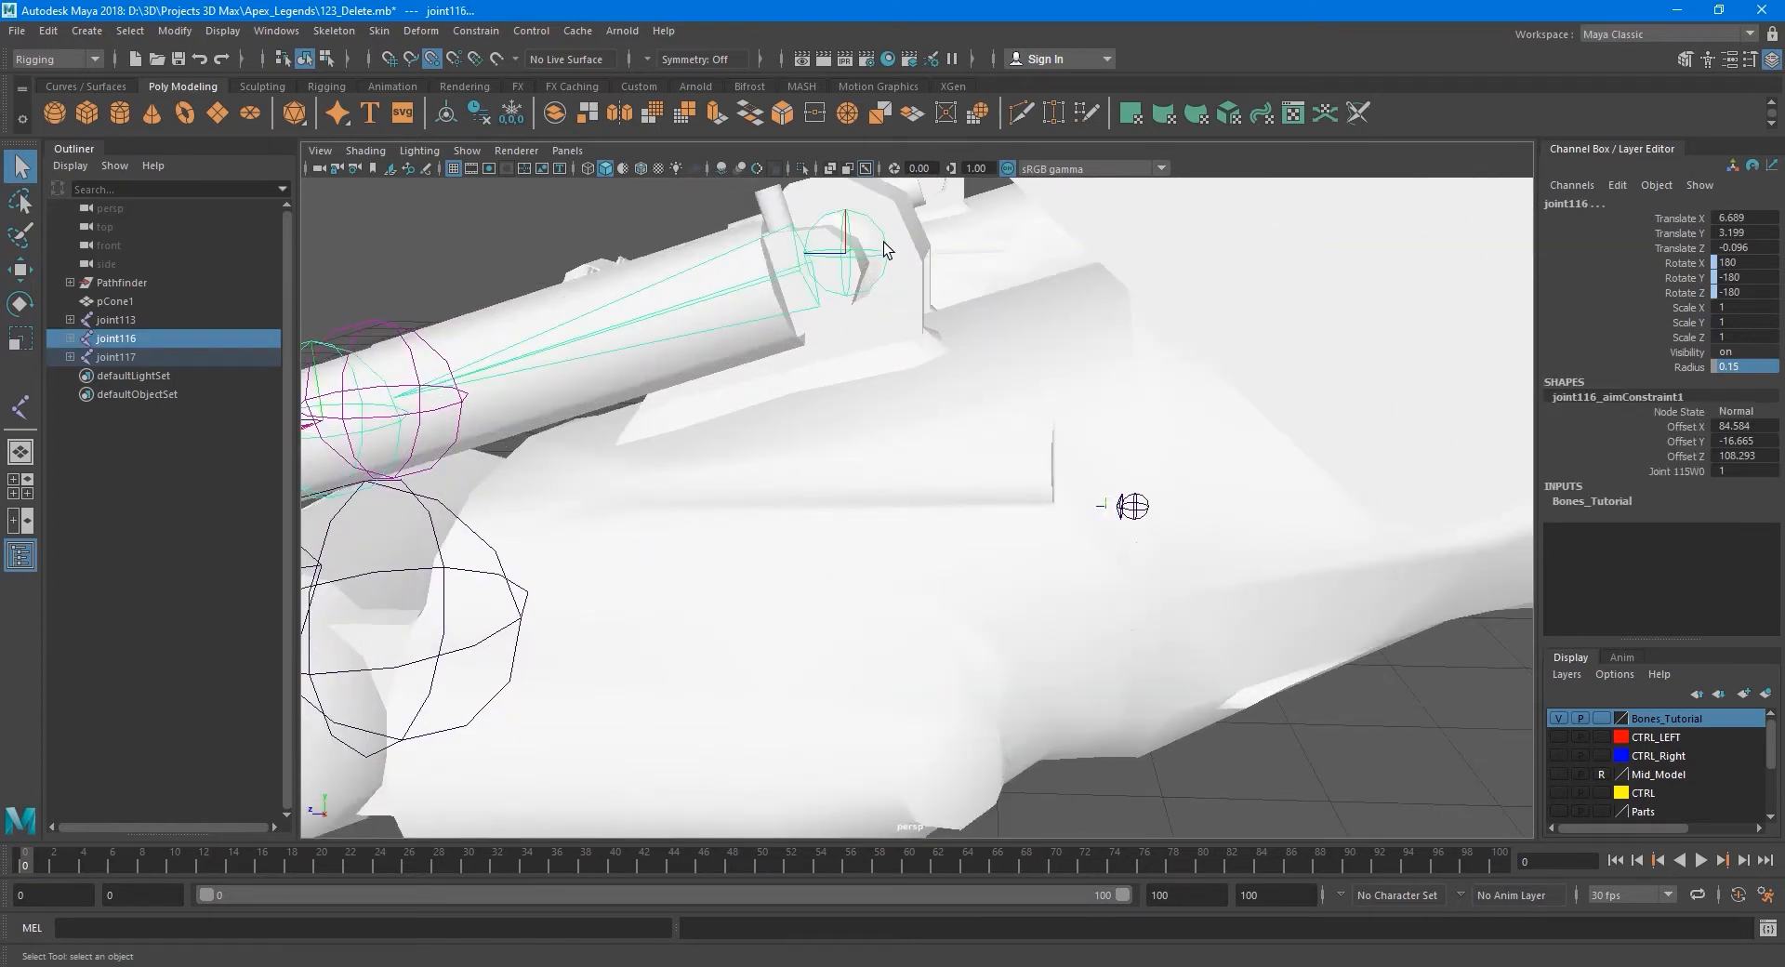
mouse_move(1045, 305)
left_mouse_down("alt")
mouse_move(1021, 437)
mouse_move(1041, 465)
mouse_move(1060, 455)
mouse_move(971, 481)
mouse_move(954, 421)
left_mouse_up("alt")
key("p")
key("ctrl+z")
right_click_drag(954, 421, 1103, 530, "alt")
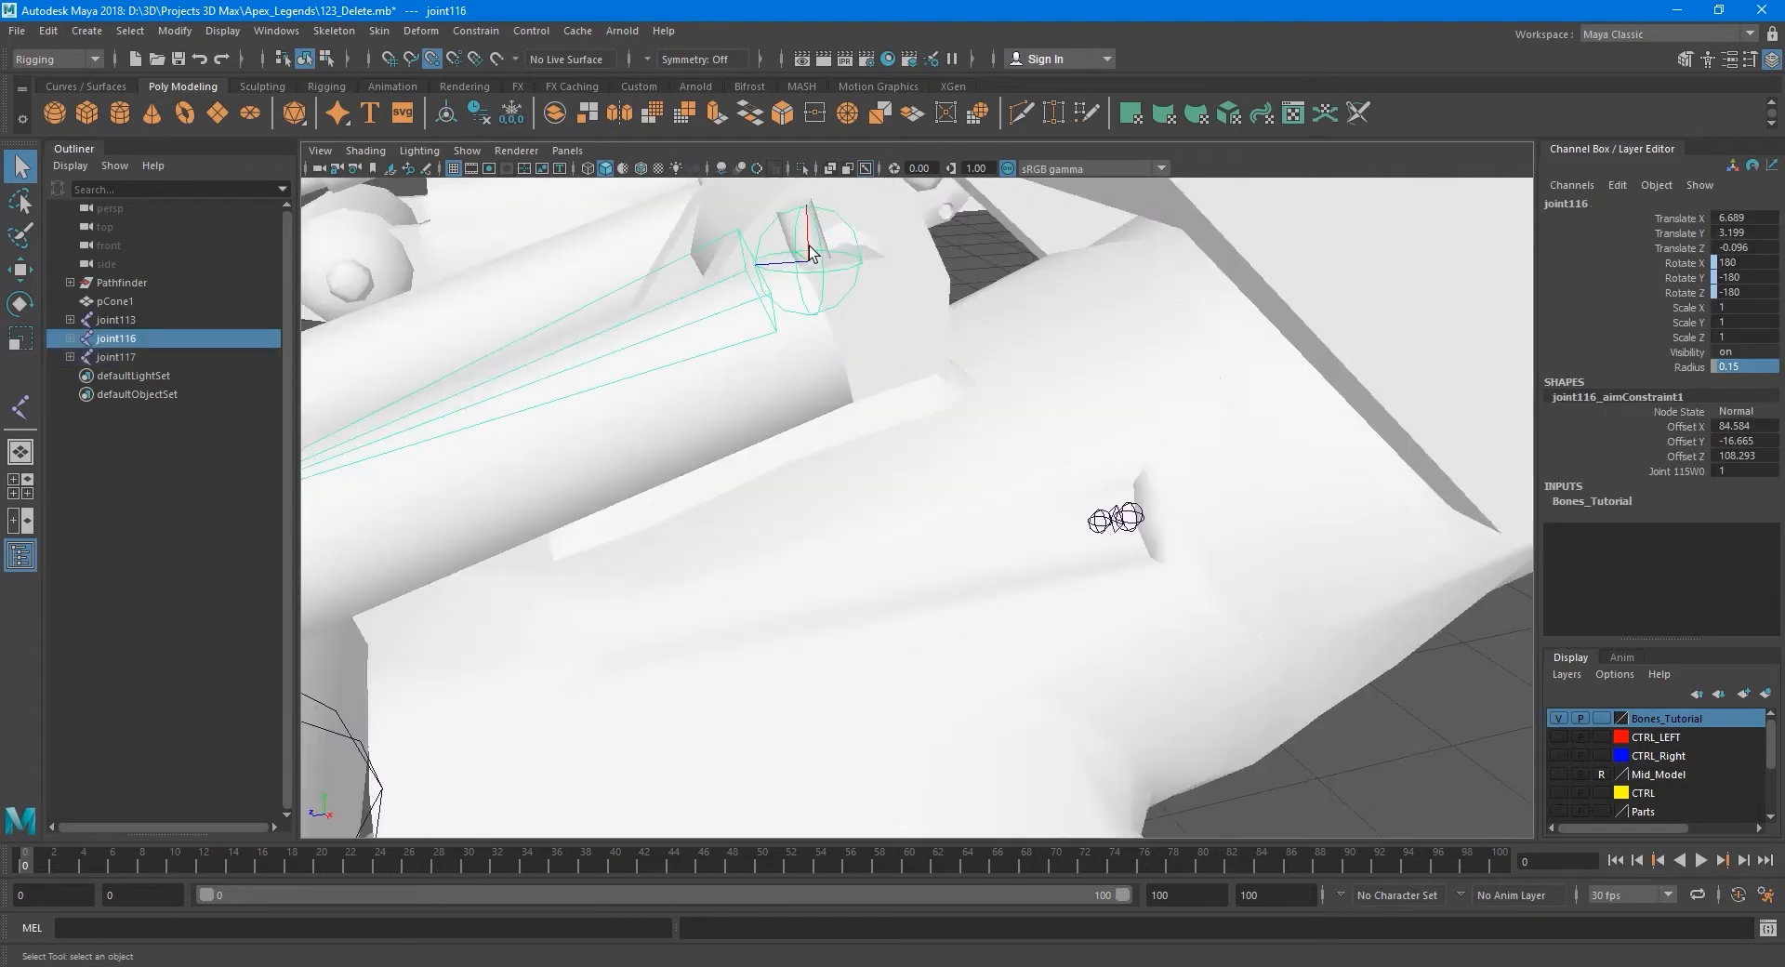
left_click(1099, 521, "shift")
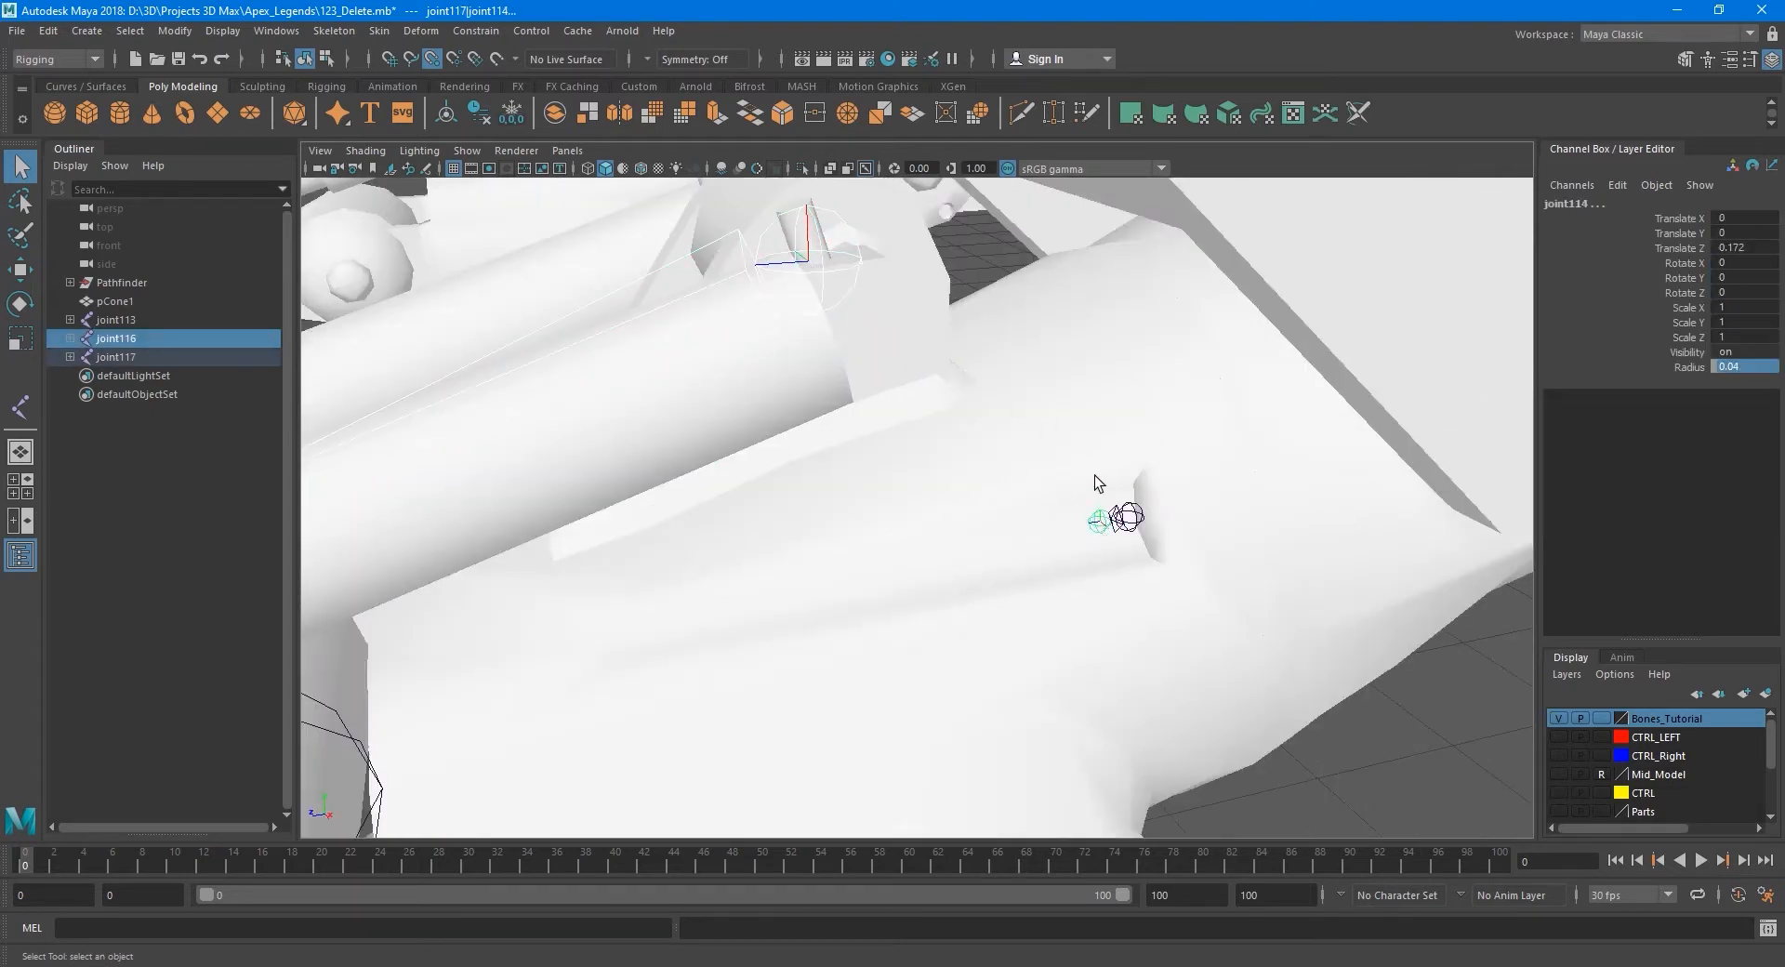
key("p")
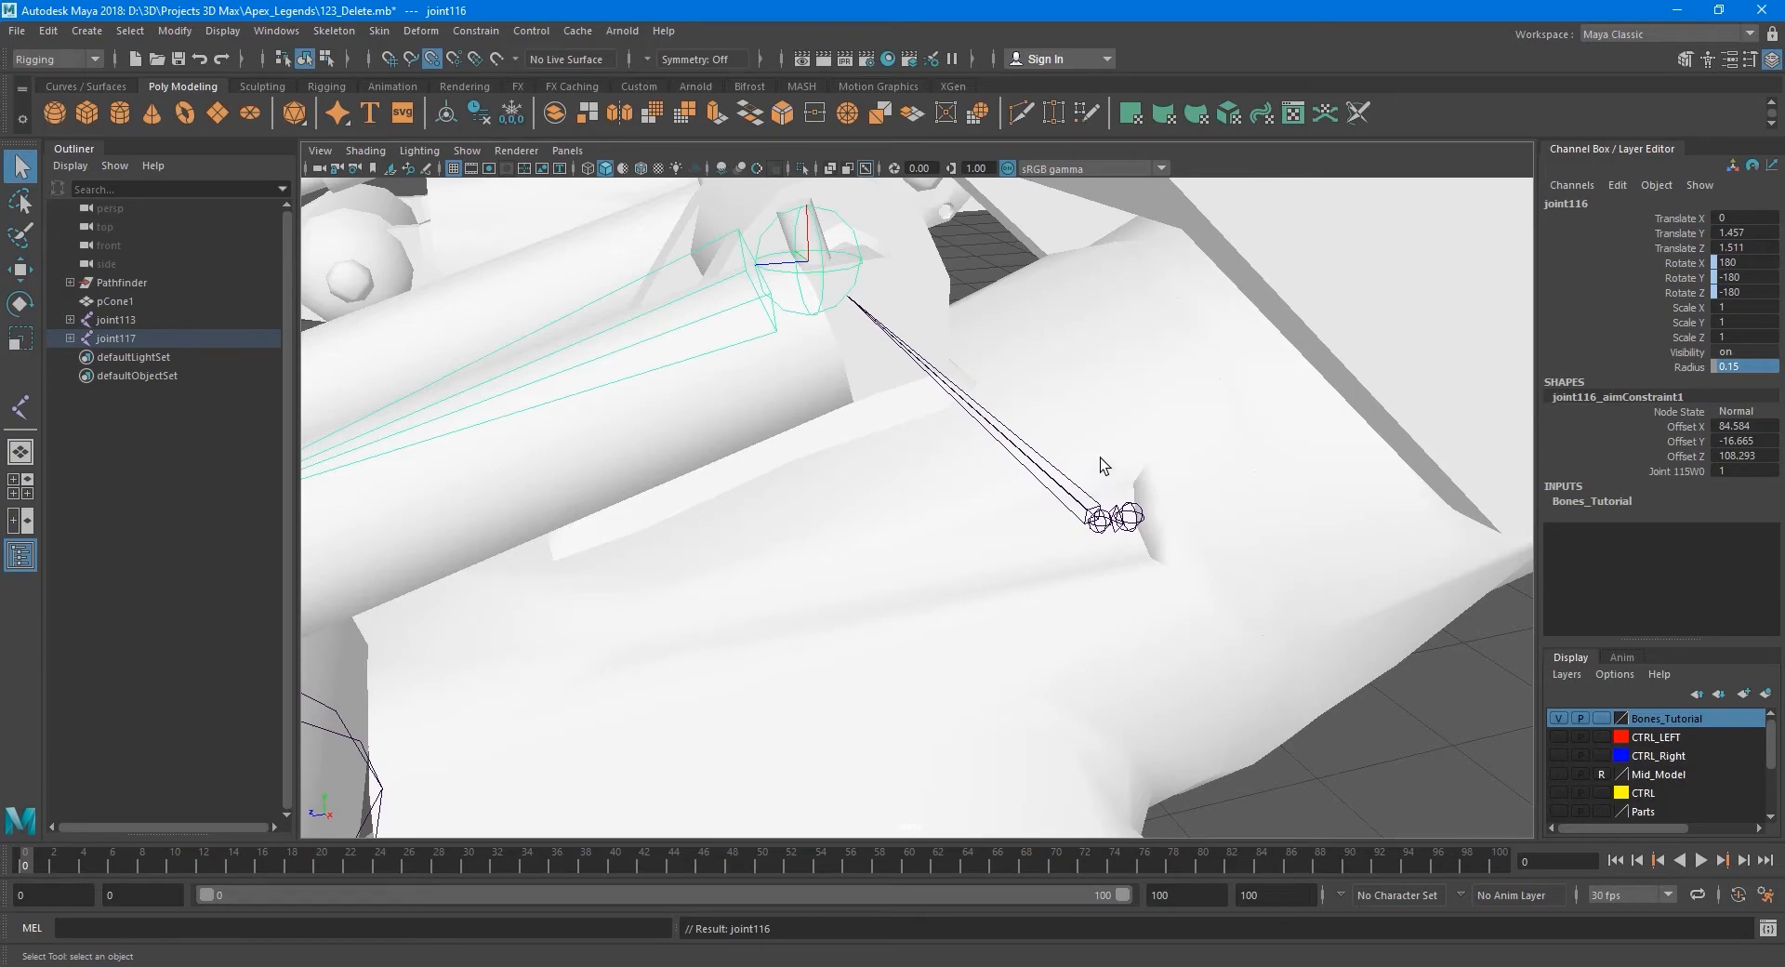
Parent the large toe joint (joint113) to the same small child joint on the foot's seam.
scroll(1107, 448, "down", 5)
left_click_drag(1108, 448, 1046, 482, "alt")
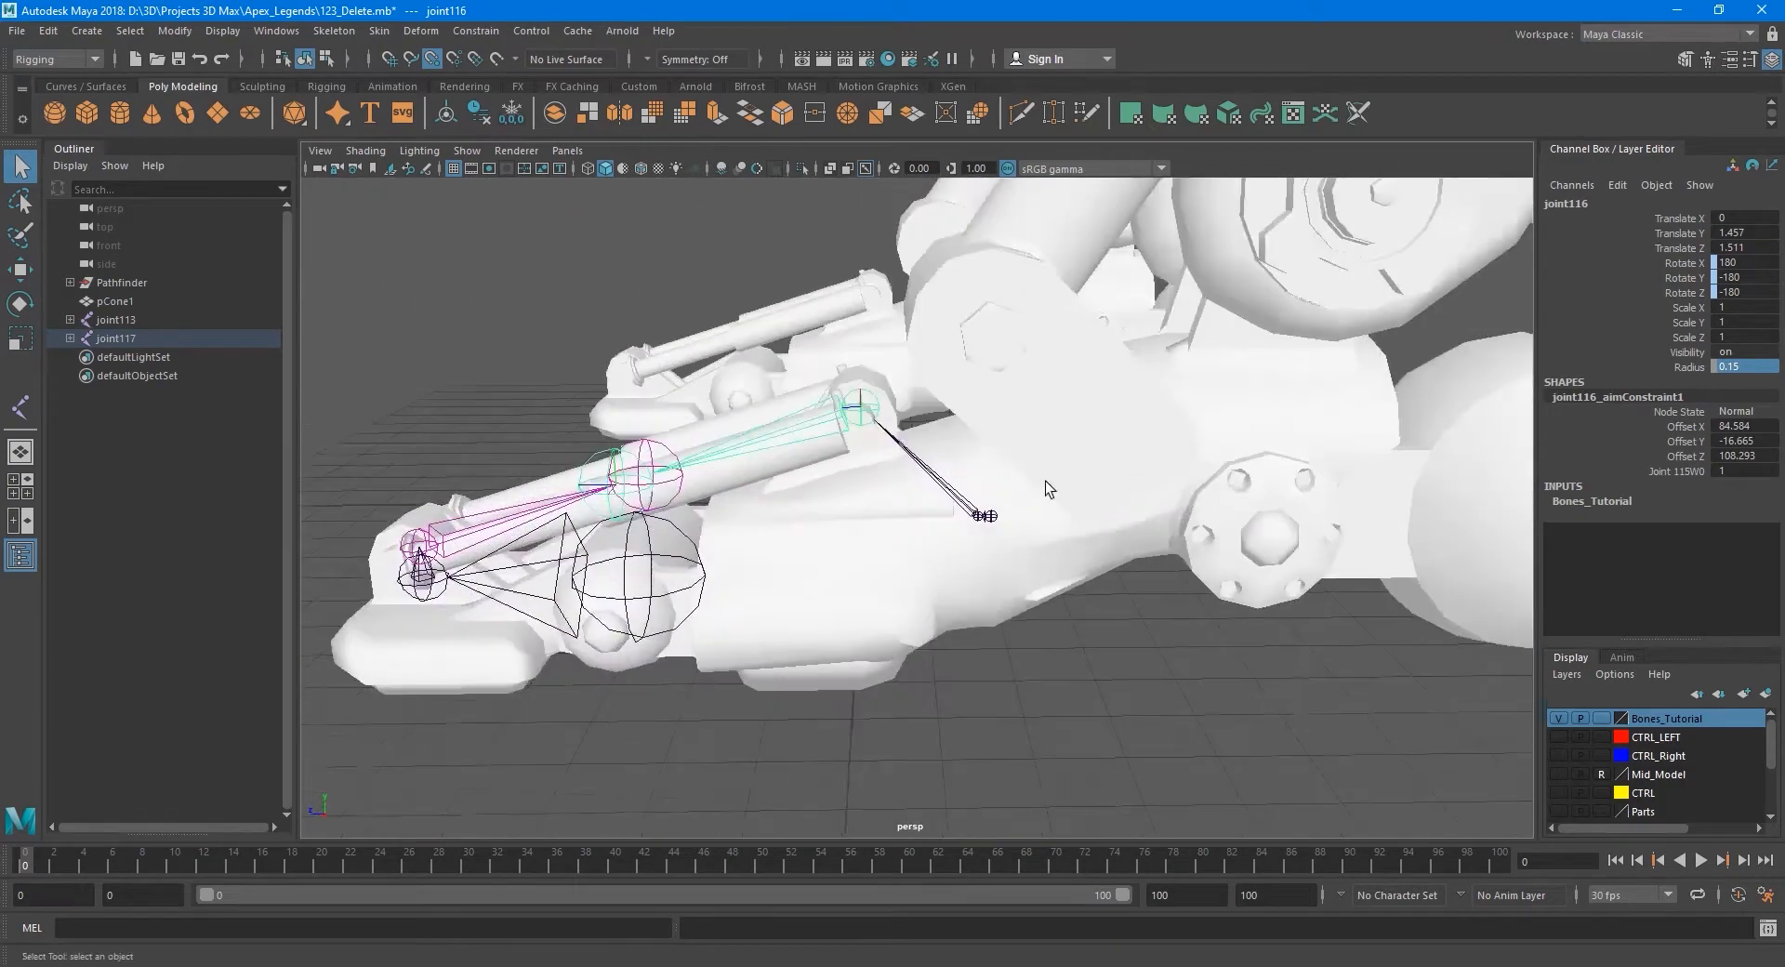
scroll(1045, 482, "up", 4)
middle_click_drag(941, 534, 1029, 502, "alt")
left_click_drag(1028, 503, 1073, 487, "alt")
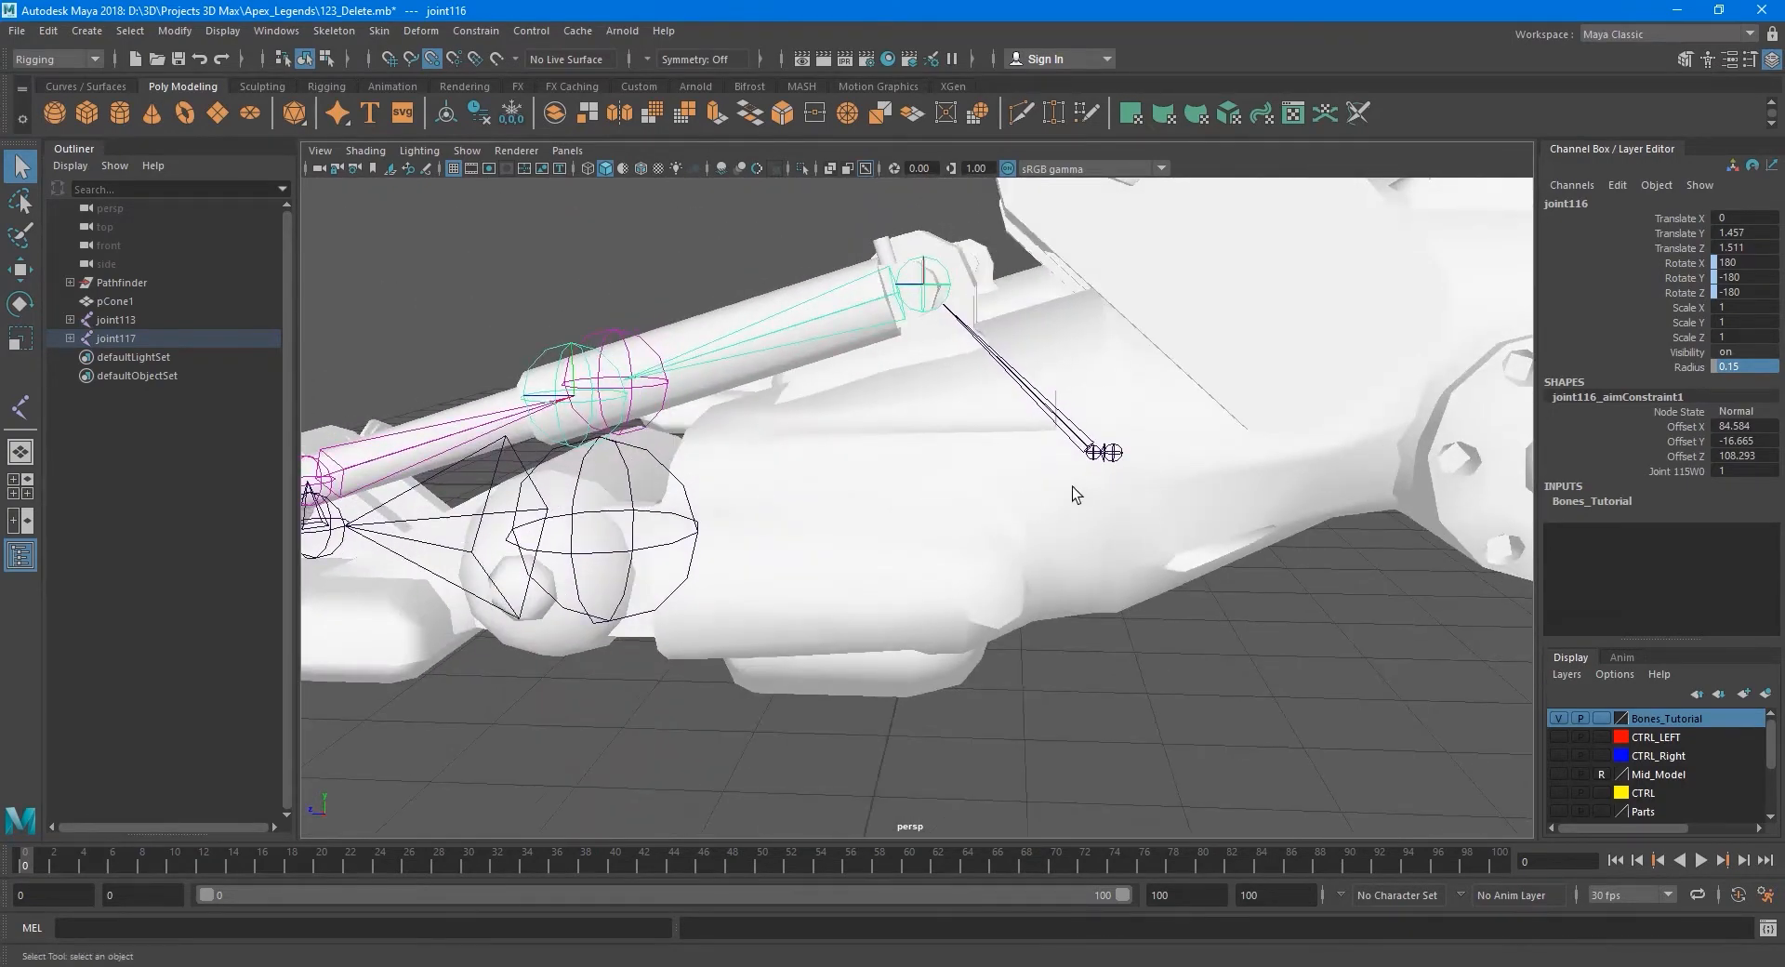
left_click(696, 529)
left_click(696, 526)
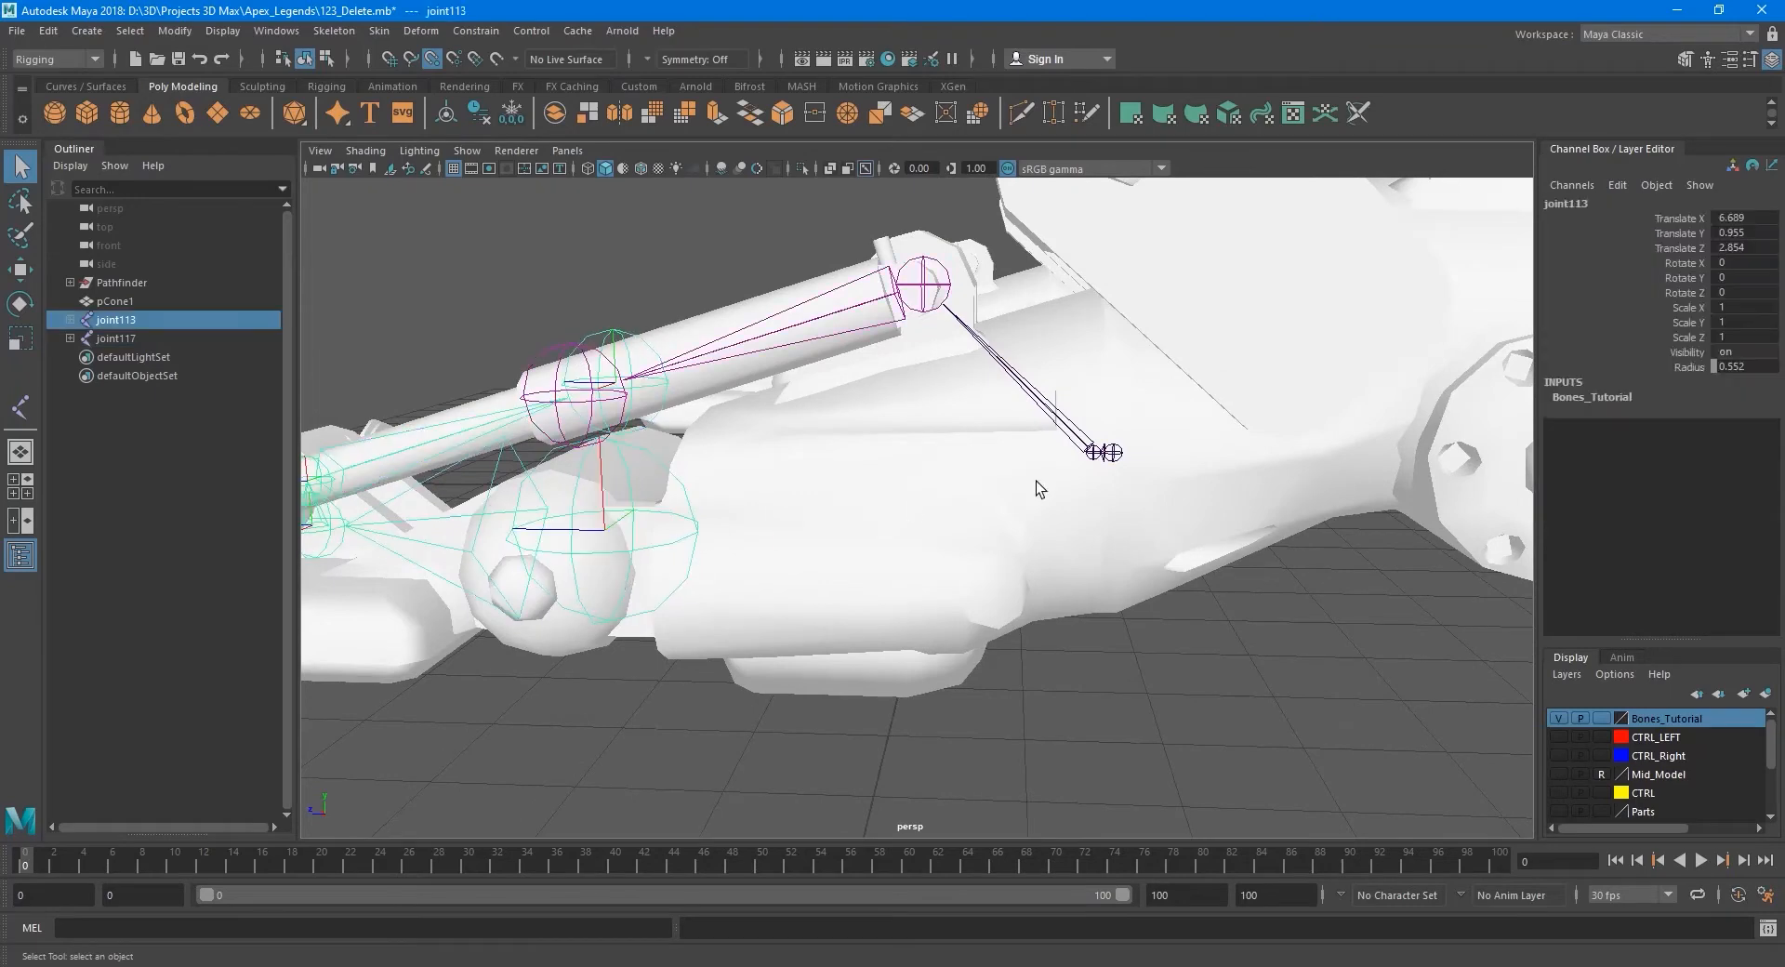
left_click(1090, 463, "shift")
key("p")
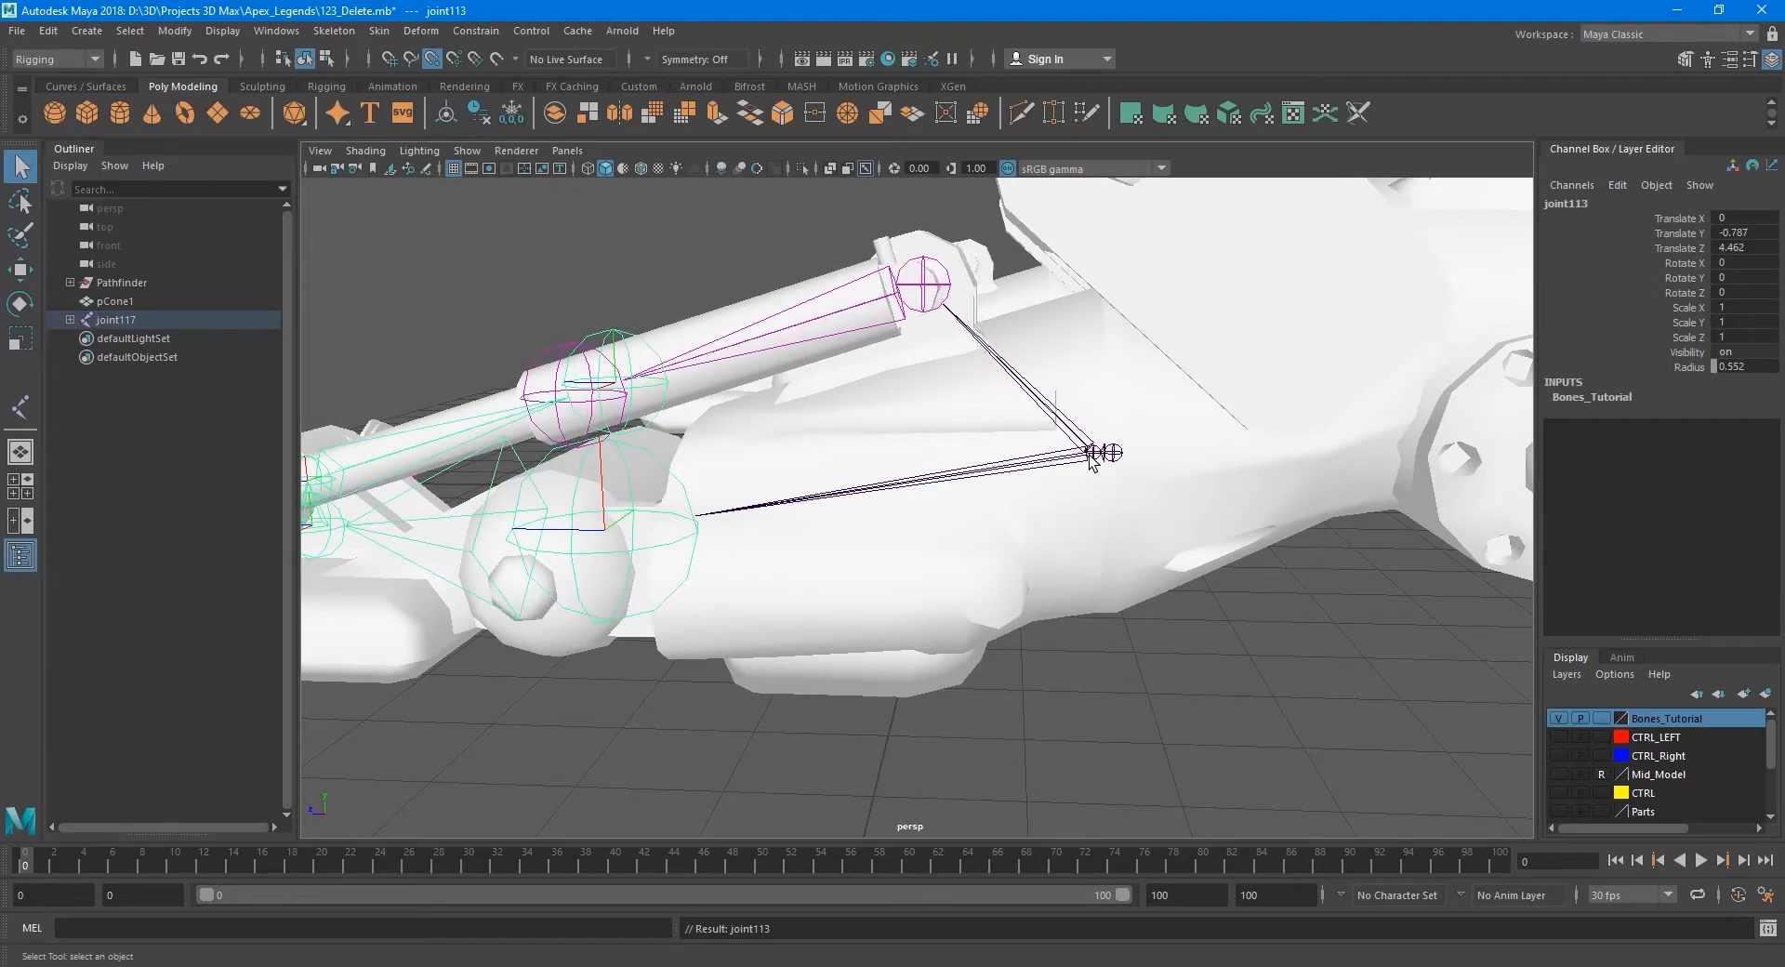
Test-rotate the root joint (joint117) to check the parented foot hierarchy, and undo the rotation.
scroll(1091, 457, "down", 10)
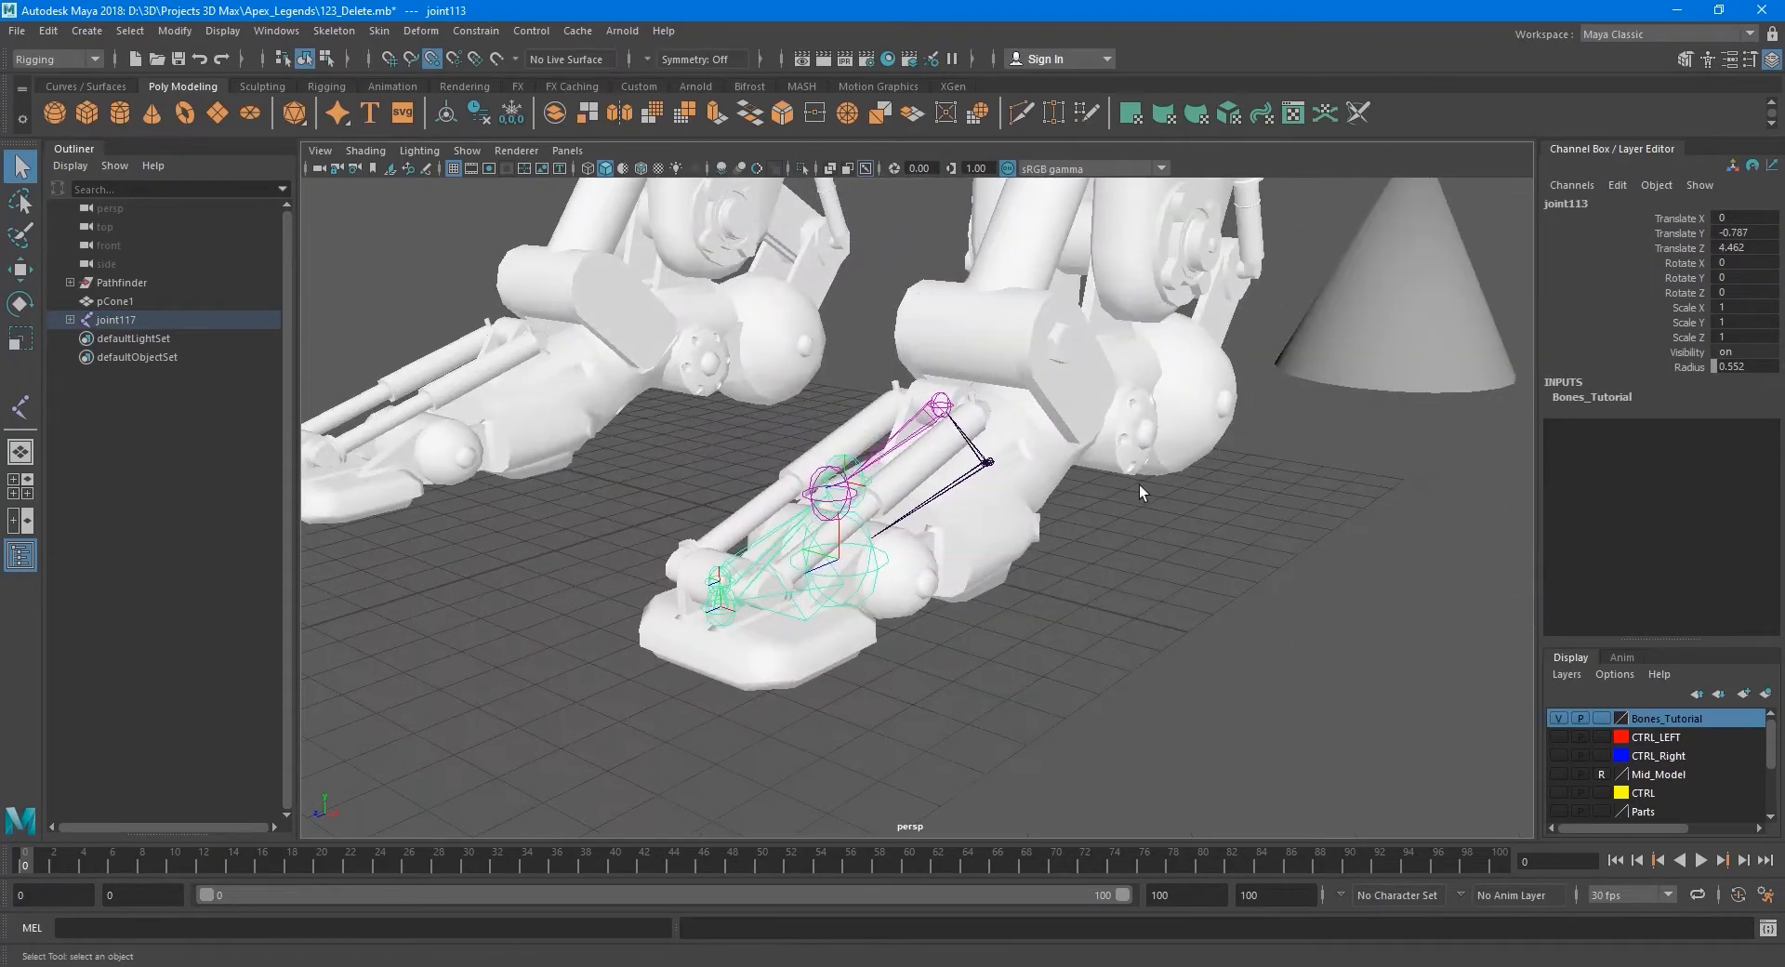
scroll(1004, 467, "up", 3)
left_click(1033, 395)
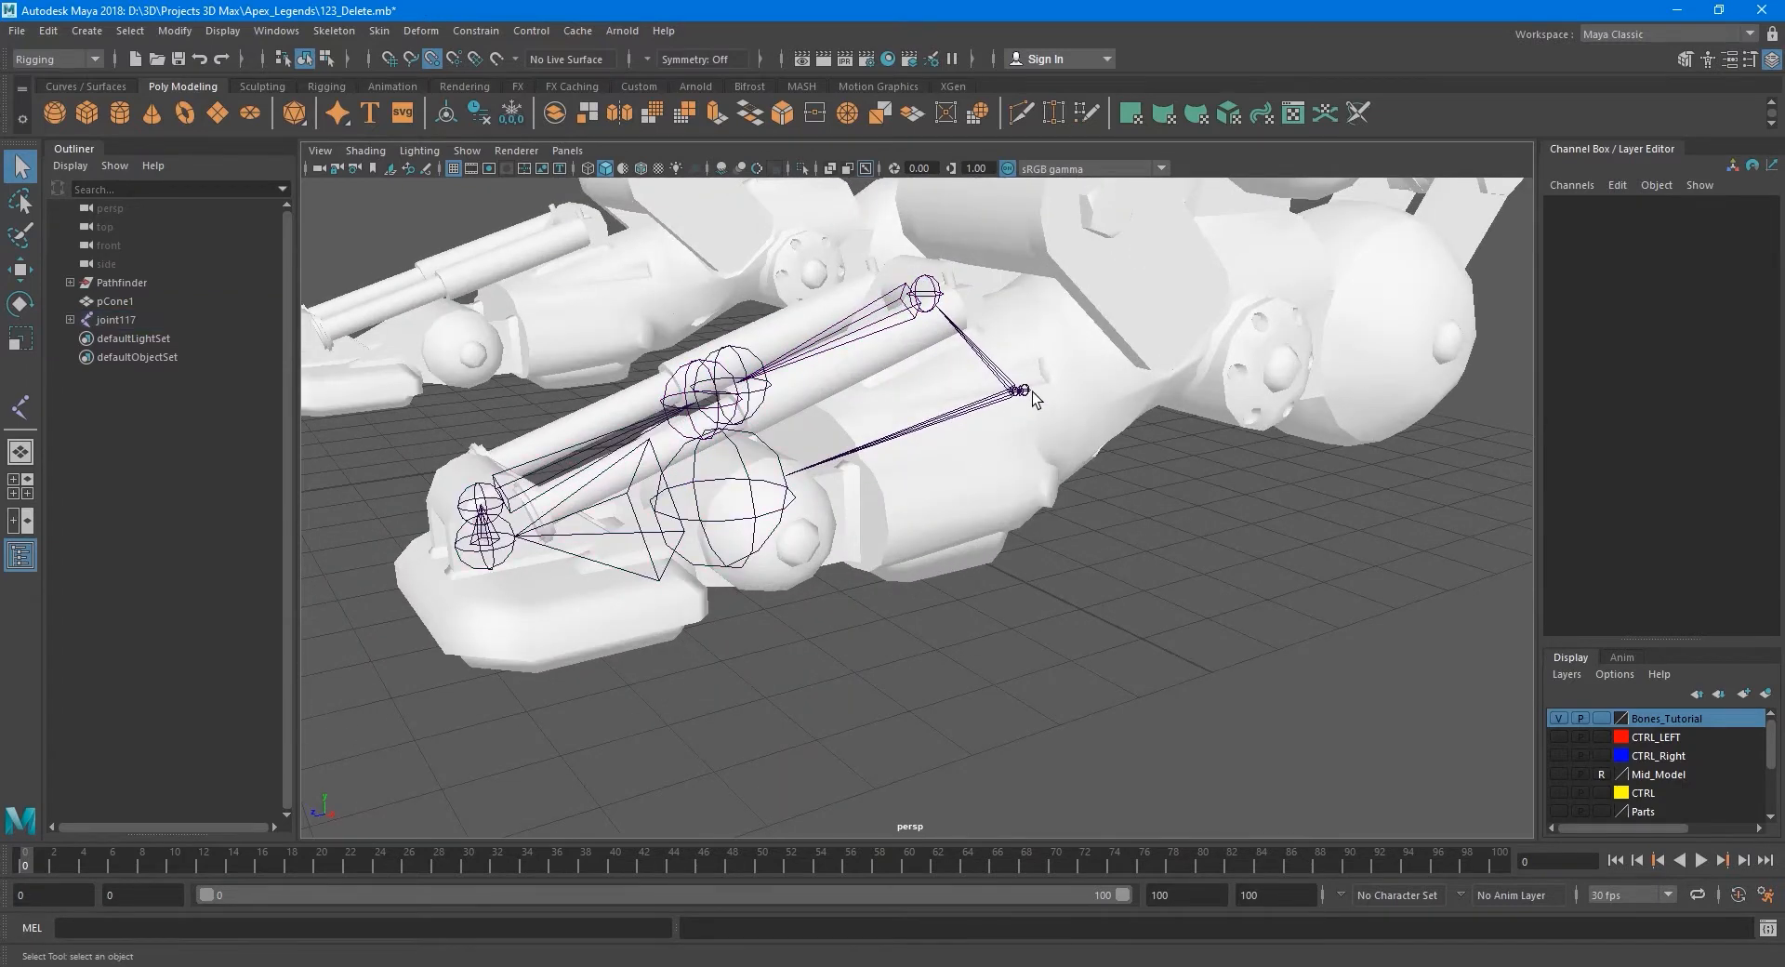
left_click(1025, 391)
left_click_drag(1027, 394, 1060, 472, "alt")
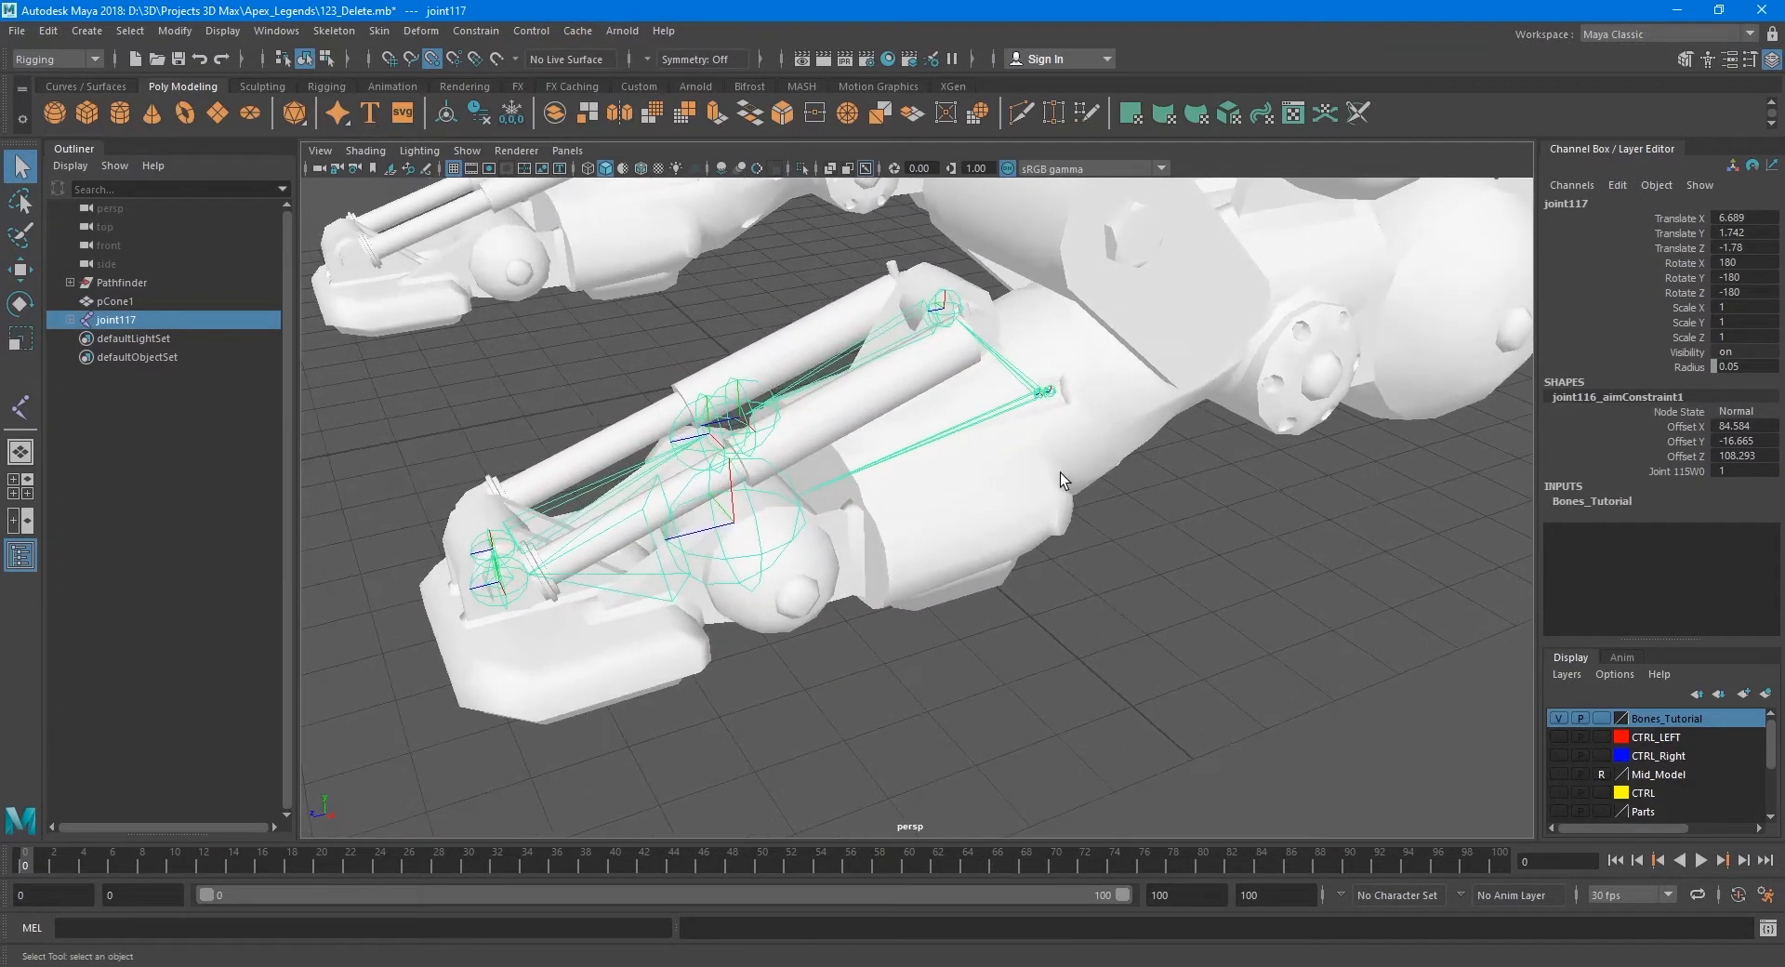
key("e")
left_click_drag(1074, 382, 1165, 758)
key("ctrl+z")
key("ctrl+z")
key("ctrl+z")
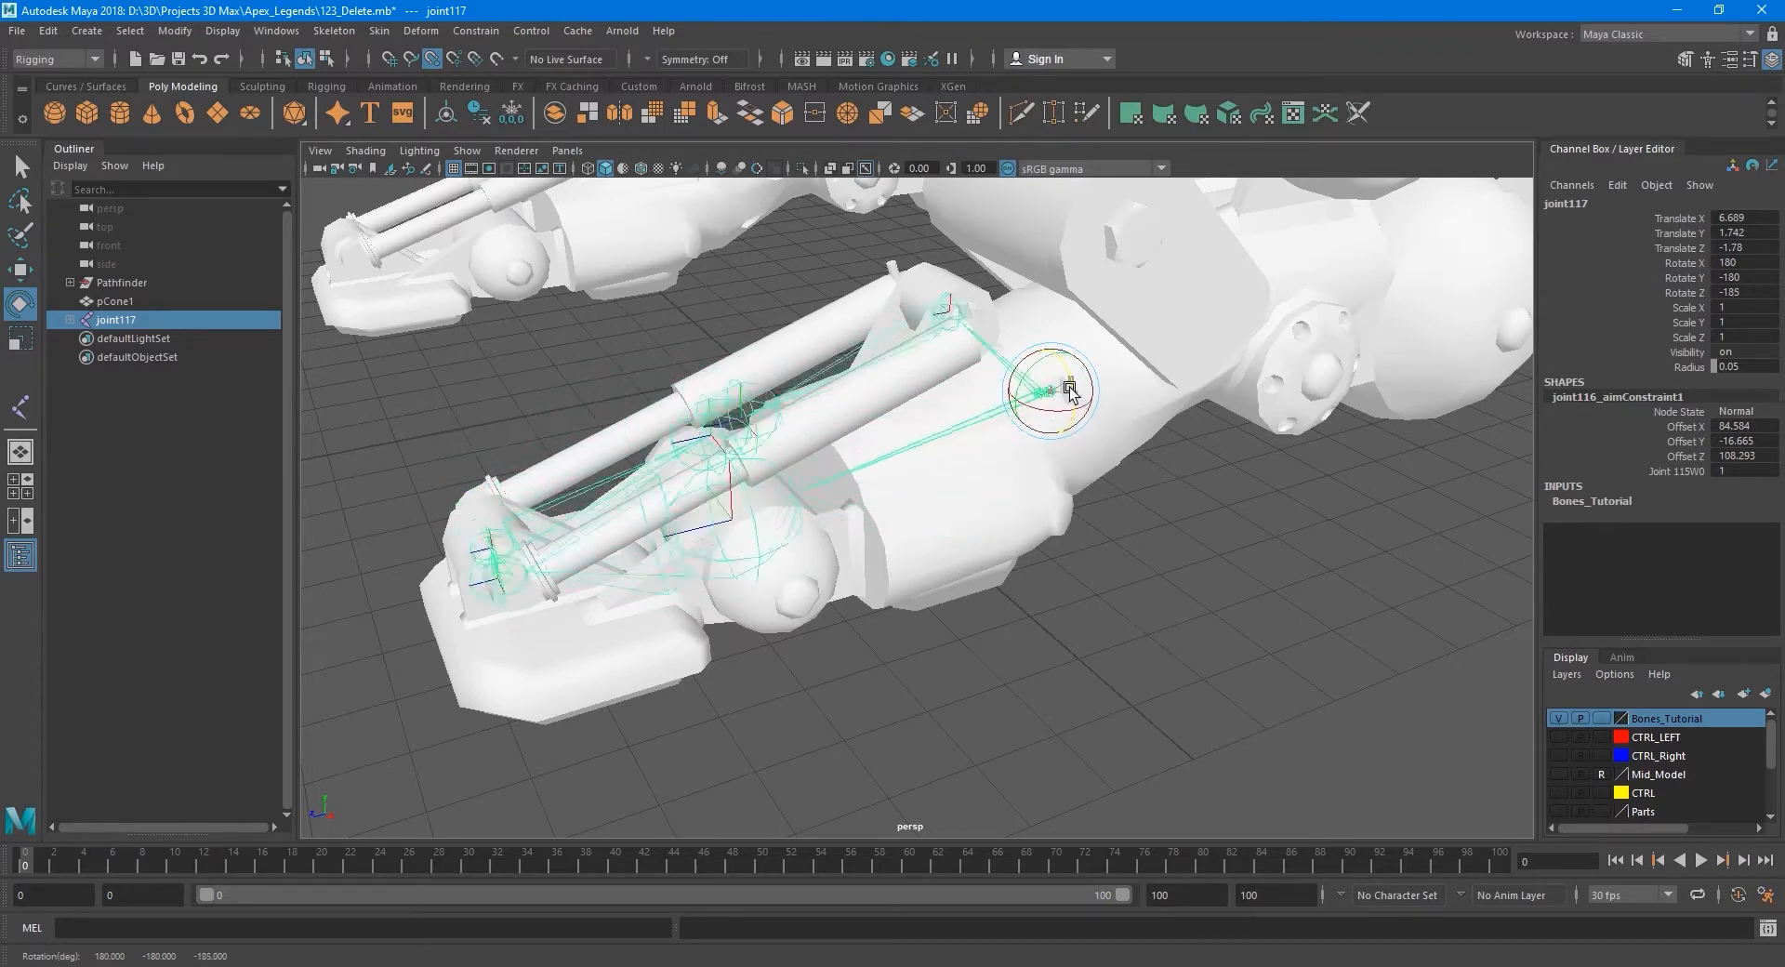
Review the up vector in the Aim Constraint options with the rear piston joint (joint116) selected.
key("q")
left_click_drag(1007, 450, 972, 532, "alt")
middle_click_drag(960, 470, 1081, 583, "alt")
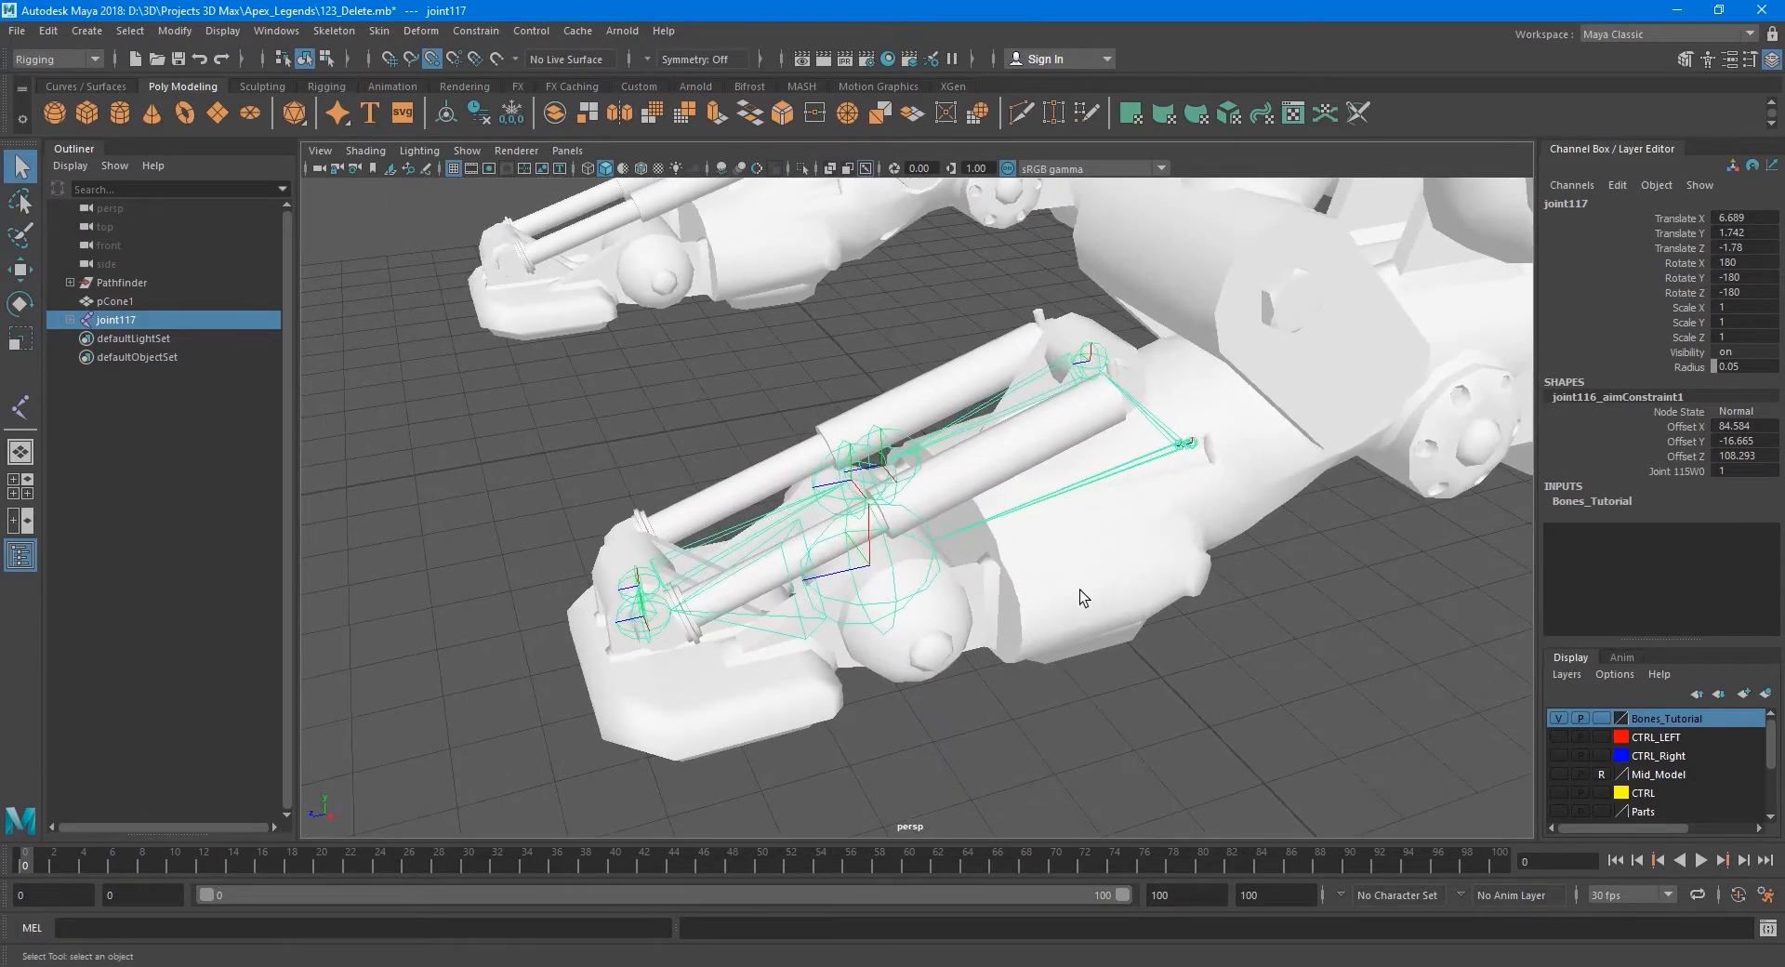
left_click(1079, 589)
left_click_drag(1030, 560, 1008, 552, "alt")
left_click(991, 400)
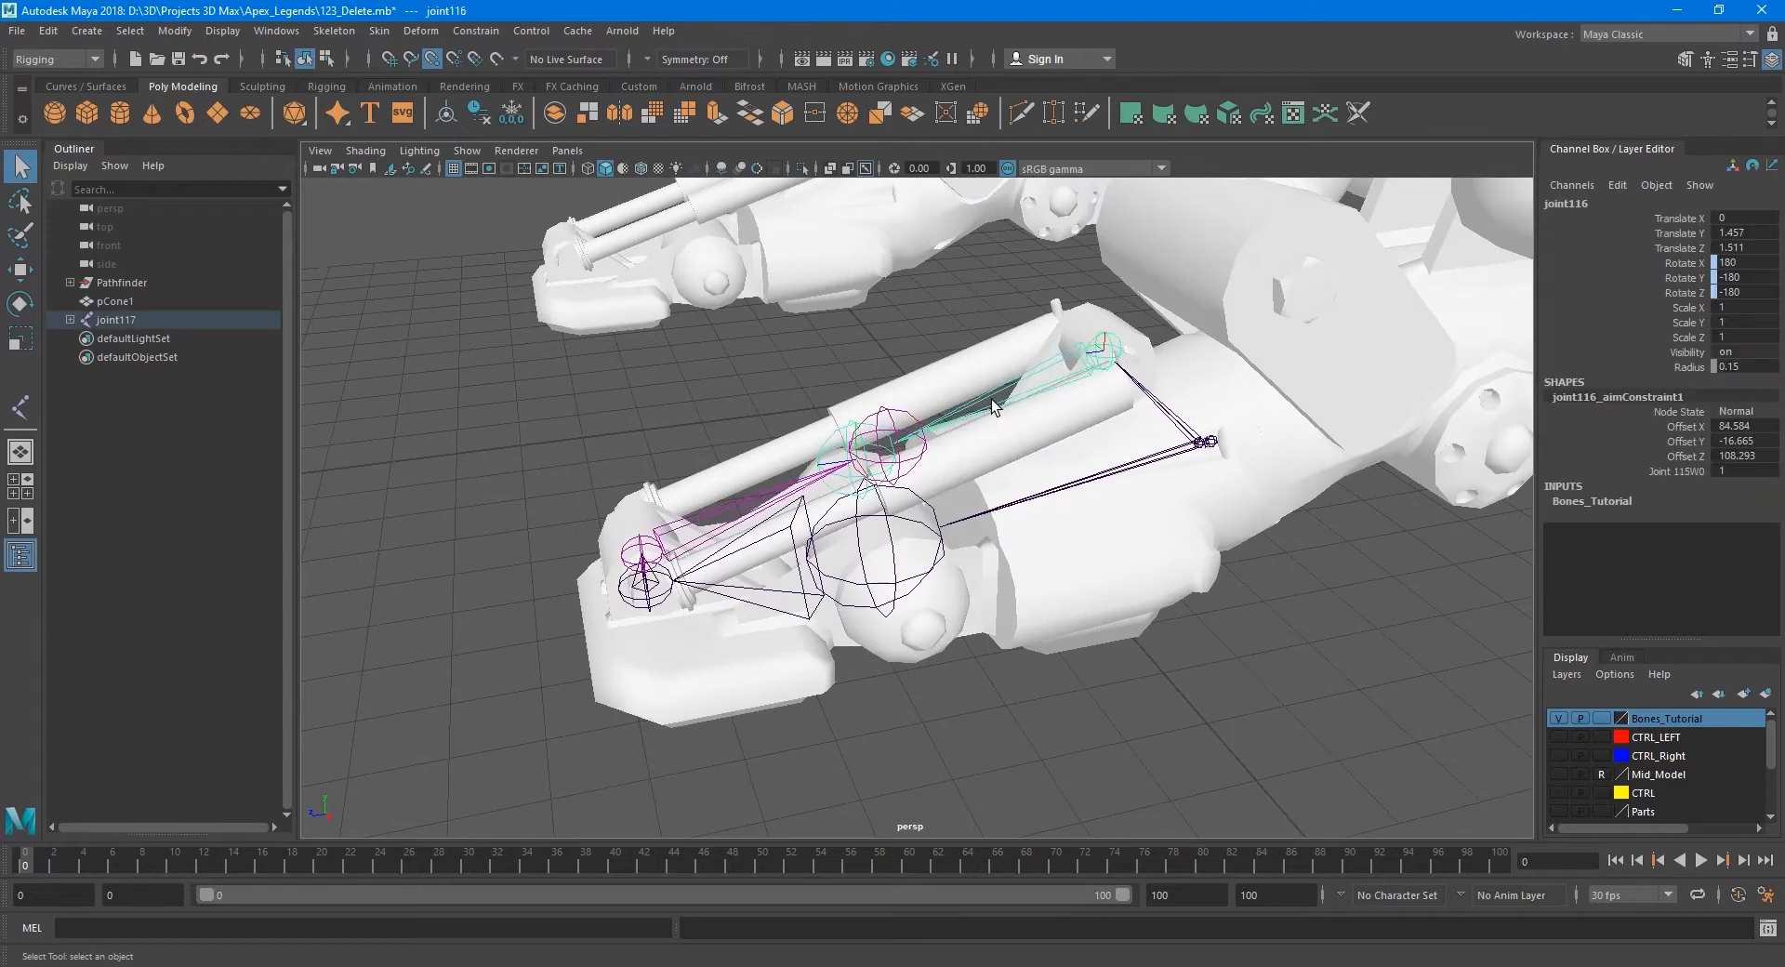
left_click_drag(1016, 468, 995, 460, "alt")
scroll(995, 461, "up", 4)
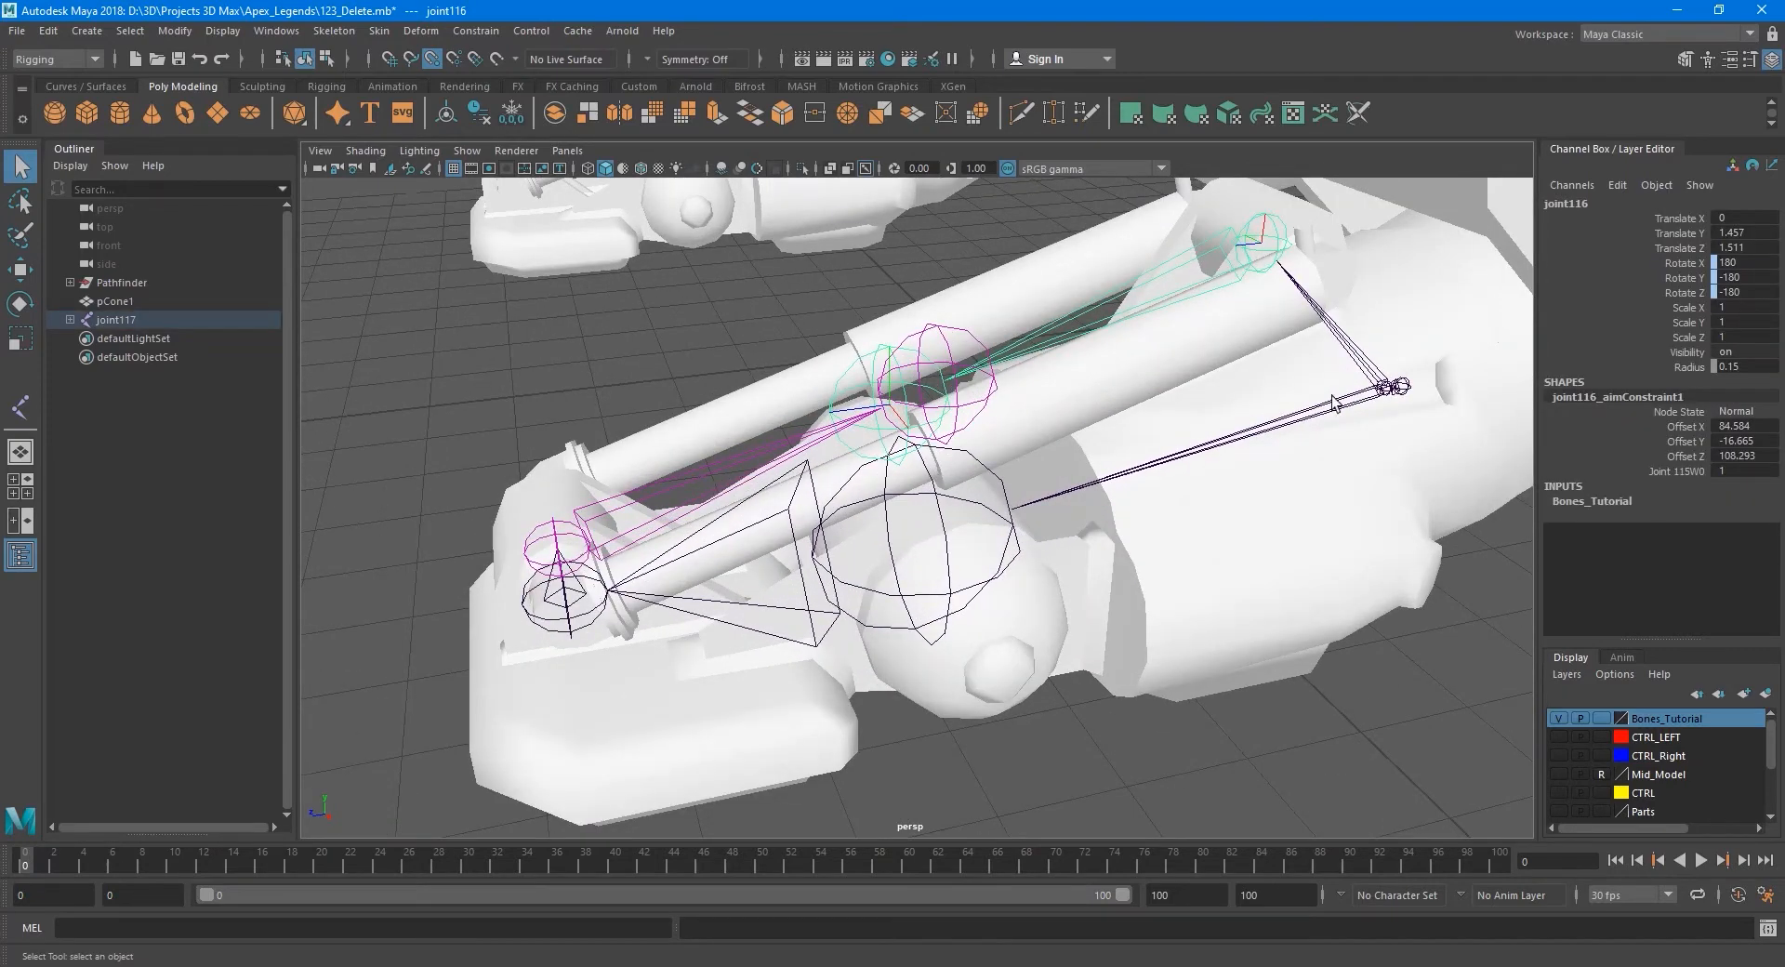
left_click(485, 32)
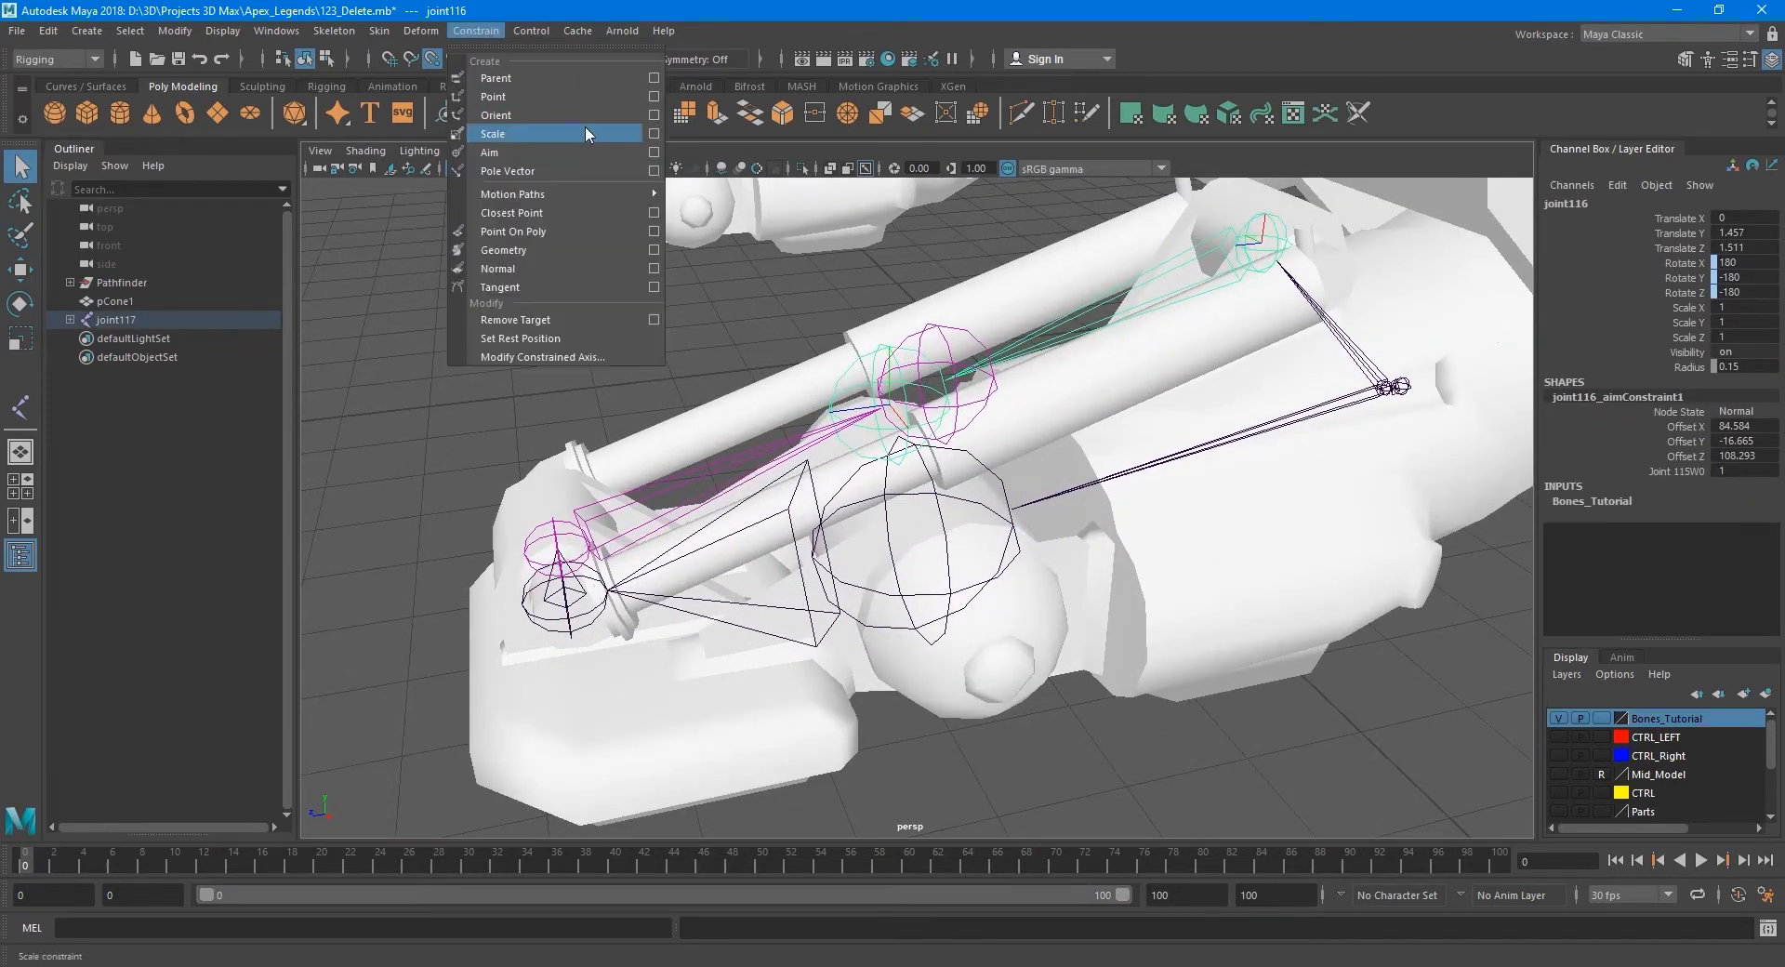
left_click(652, 153)
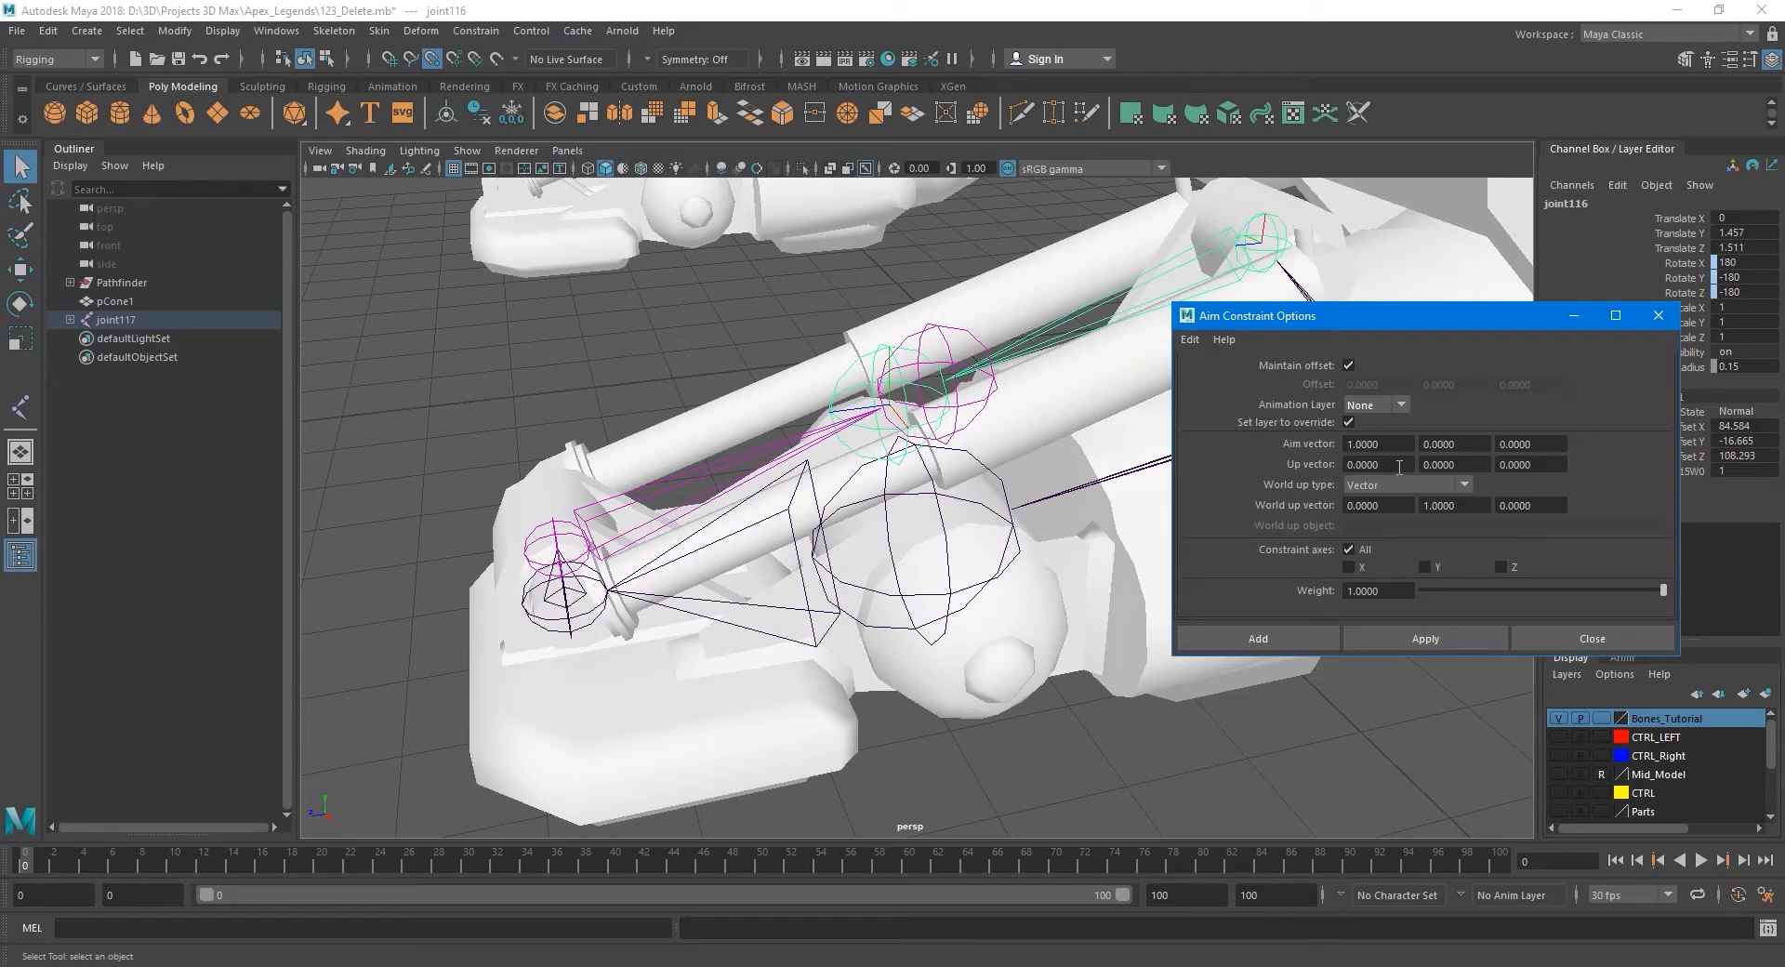
left_click(1460, 465)
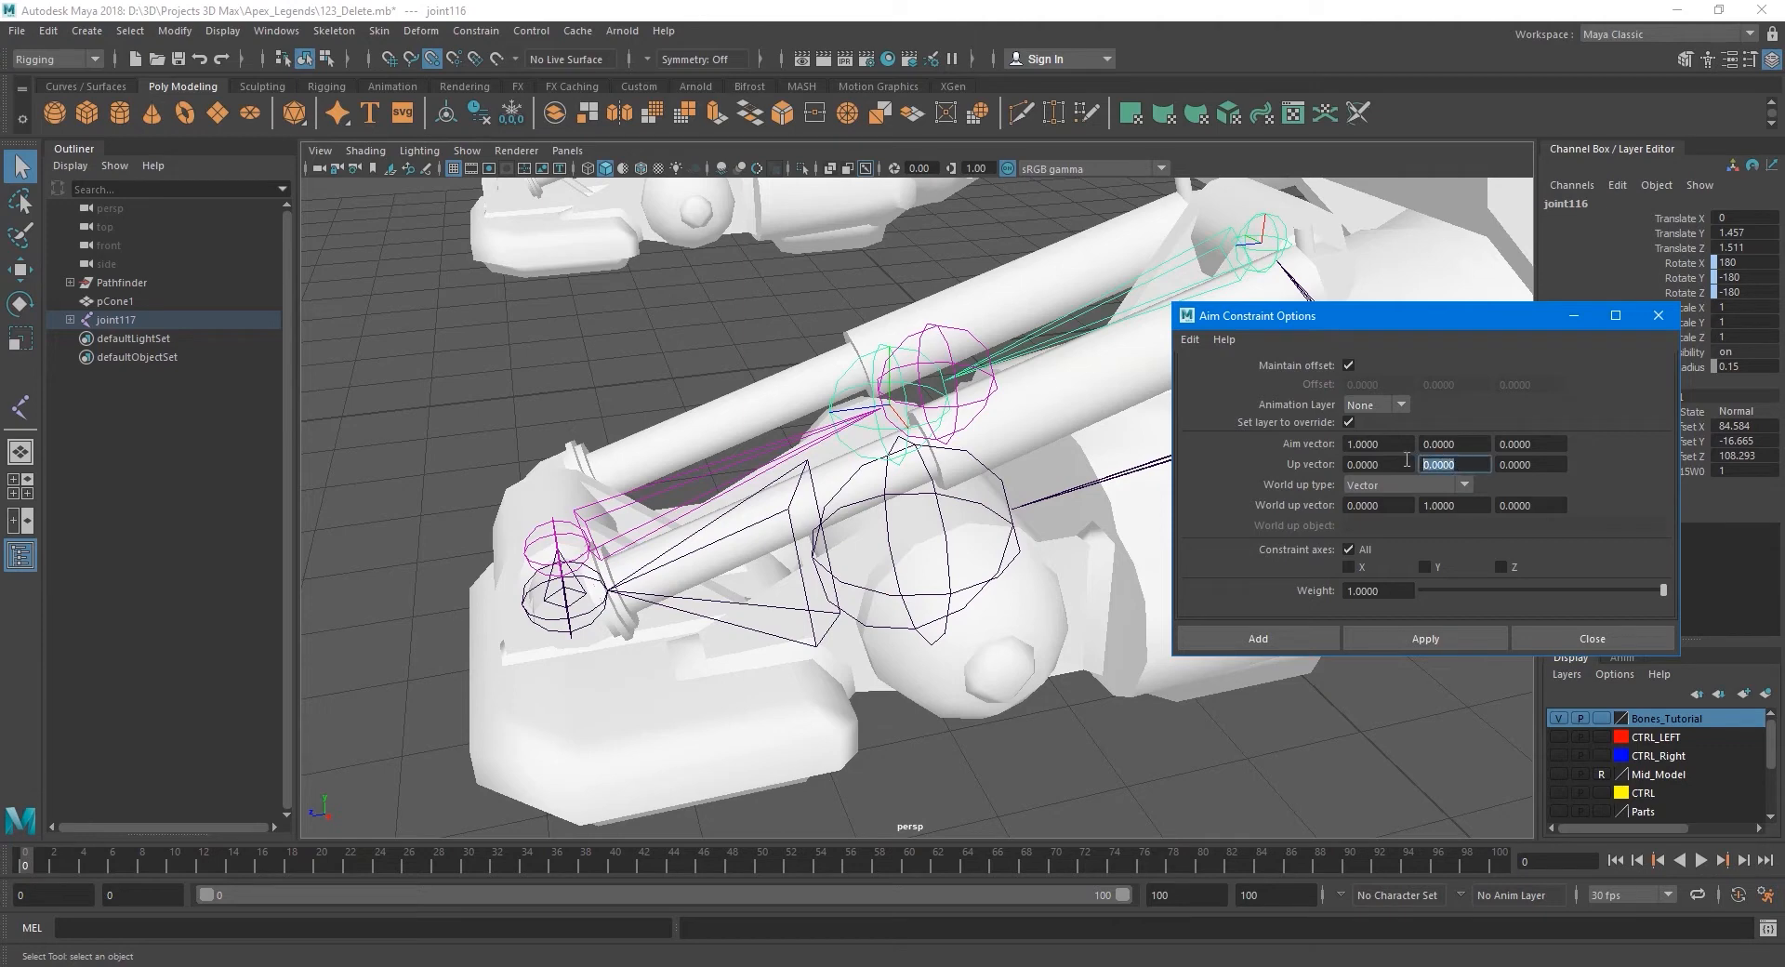
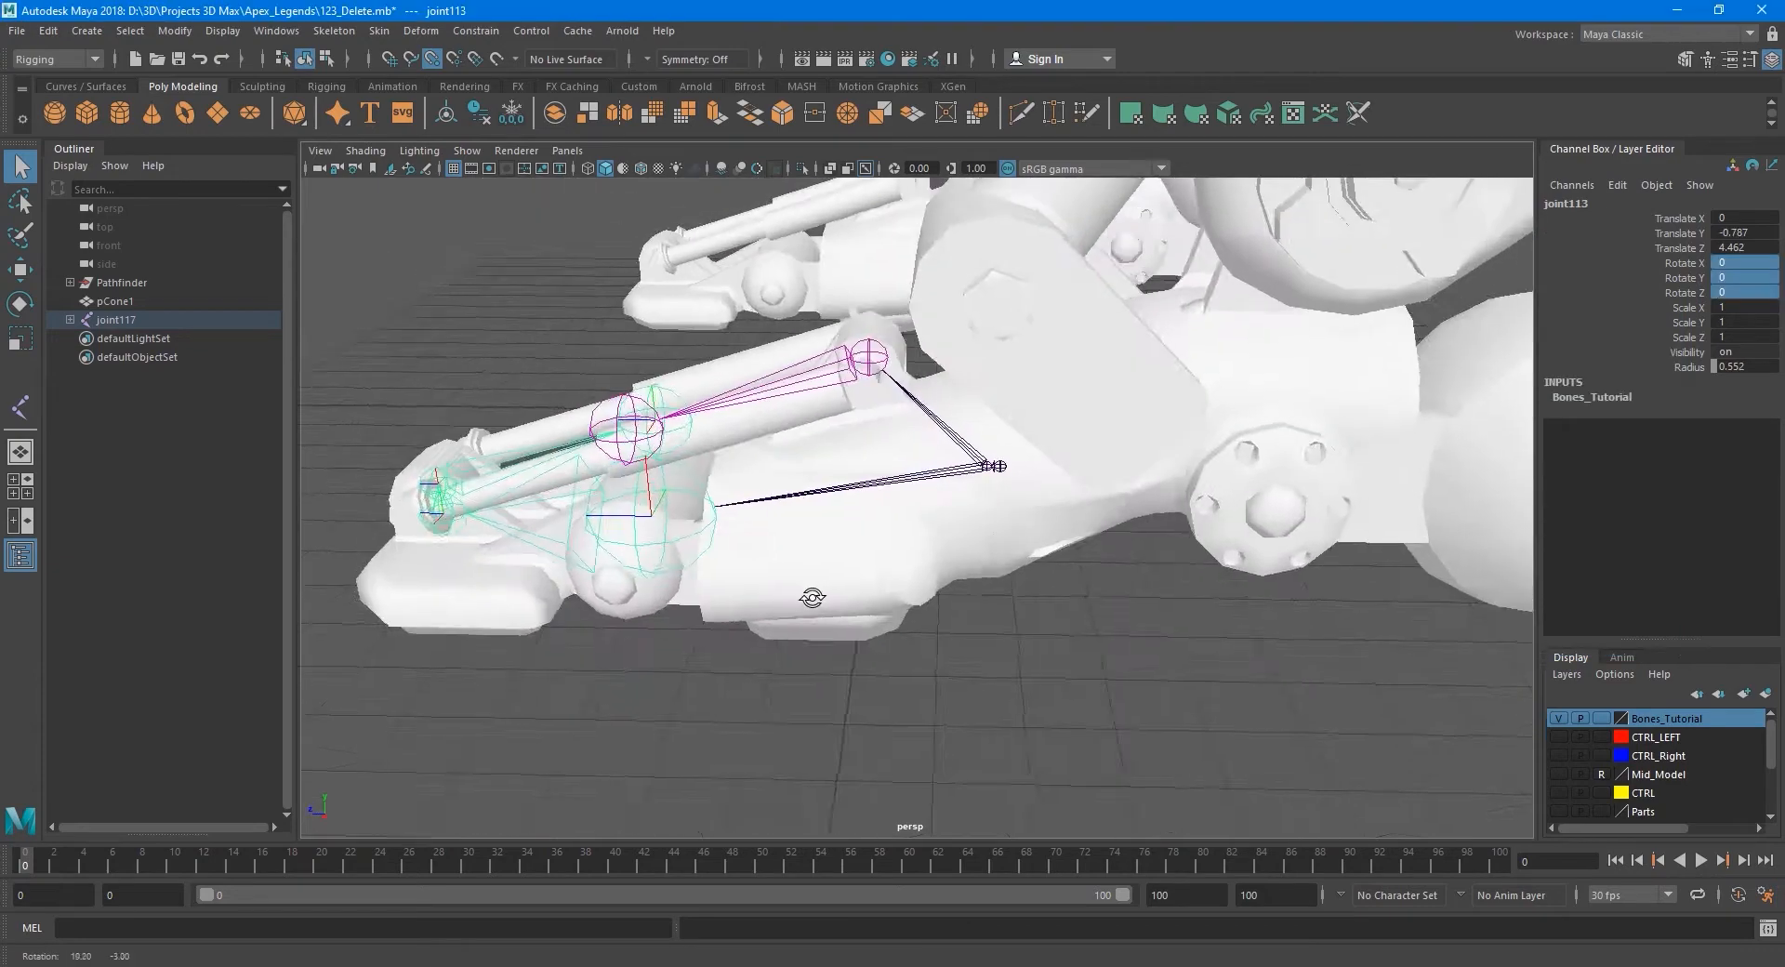
Save the scene with the parented foot skeleton.
left_click_drag(837, 577, 951, 610, "alt")
scroll(856, 595, "up", 3)
scroll(855, 592, "down", 2)
middle_click_drag(951, 611, 989, 580, "alt")
key("ctrl+s")
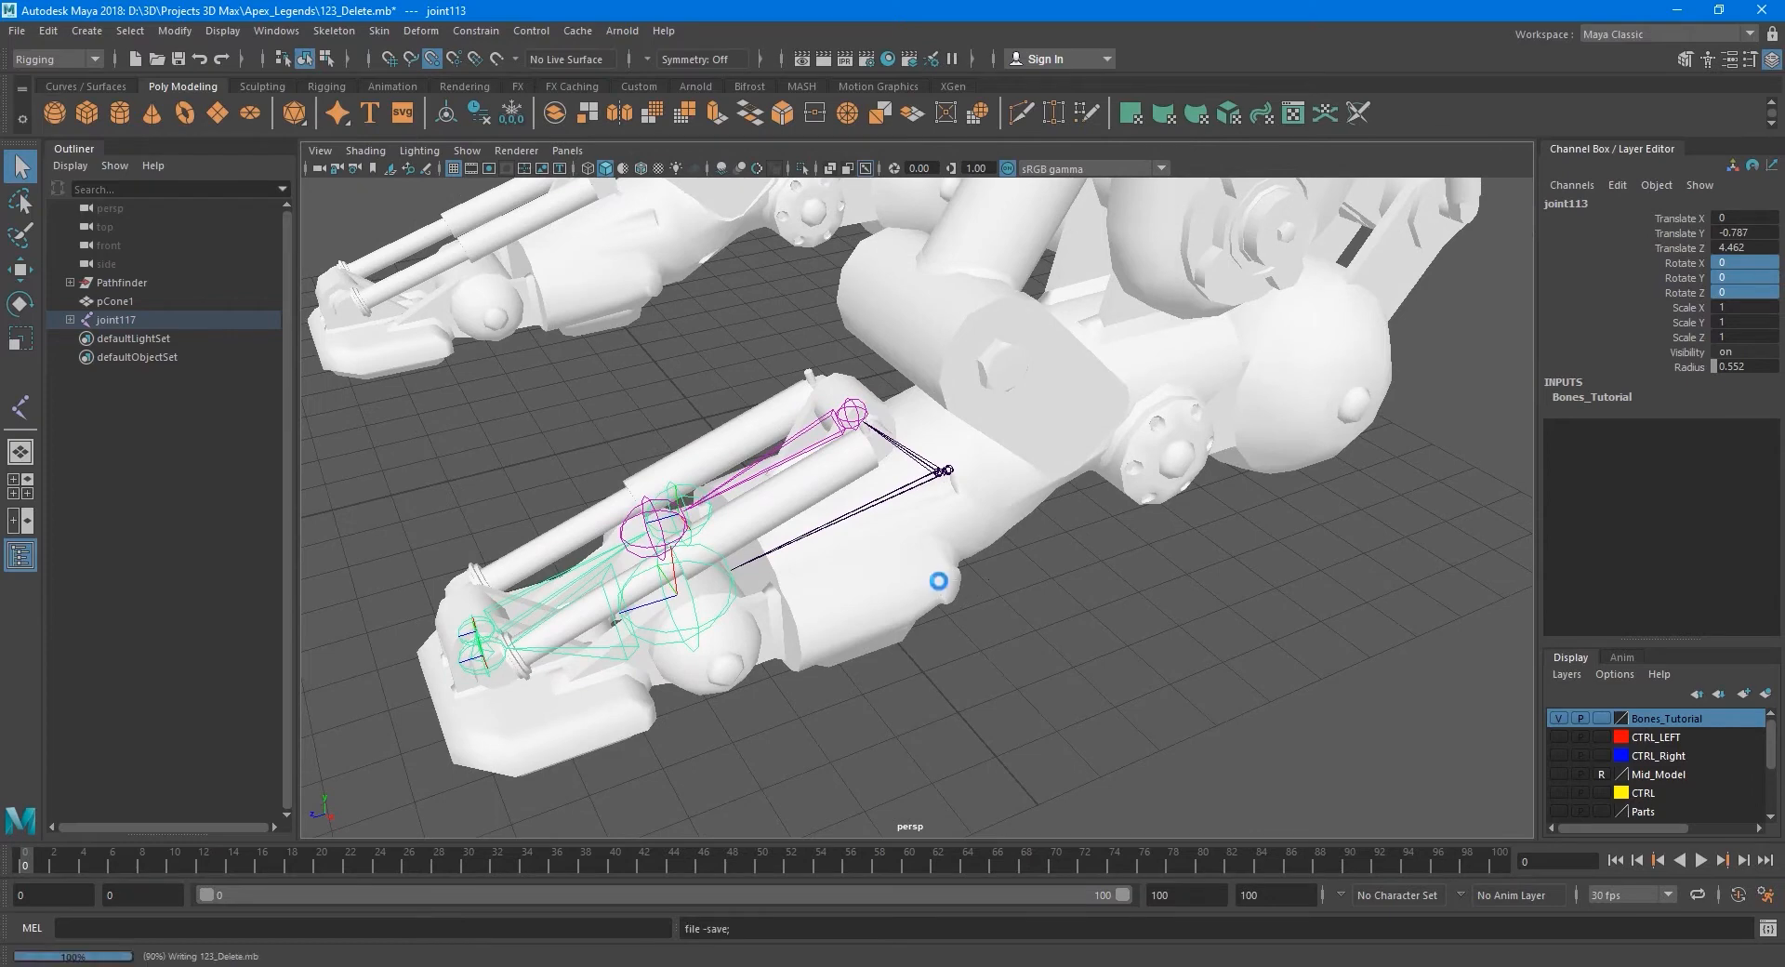
middle_click_drag(1004, 500, 928, 518, "alt")
scroll(928, 518, "up", 3)
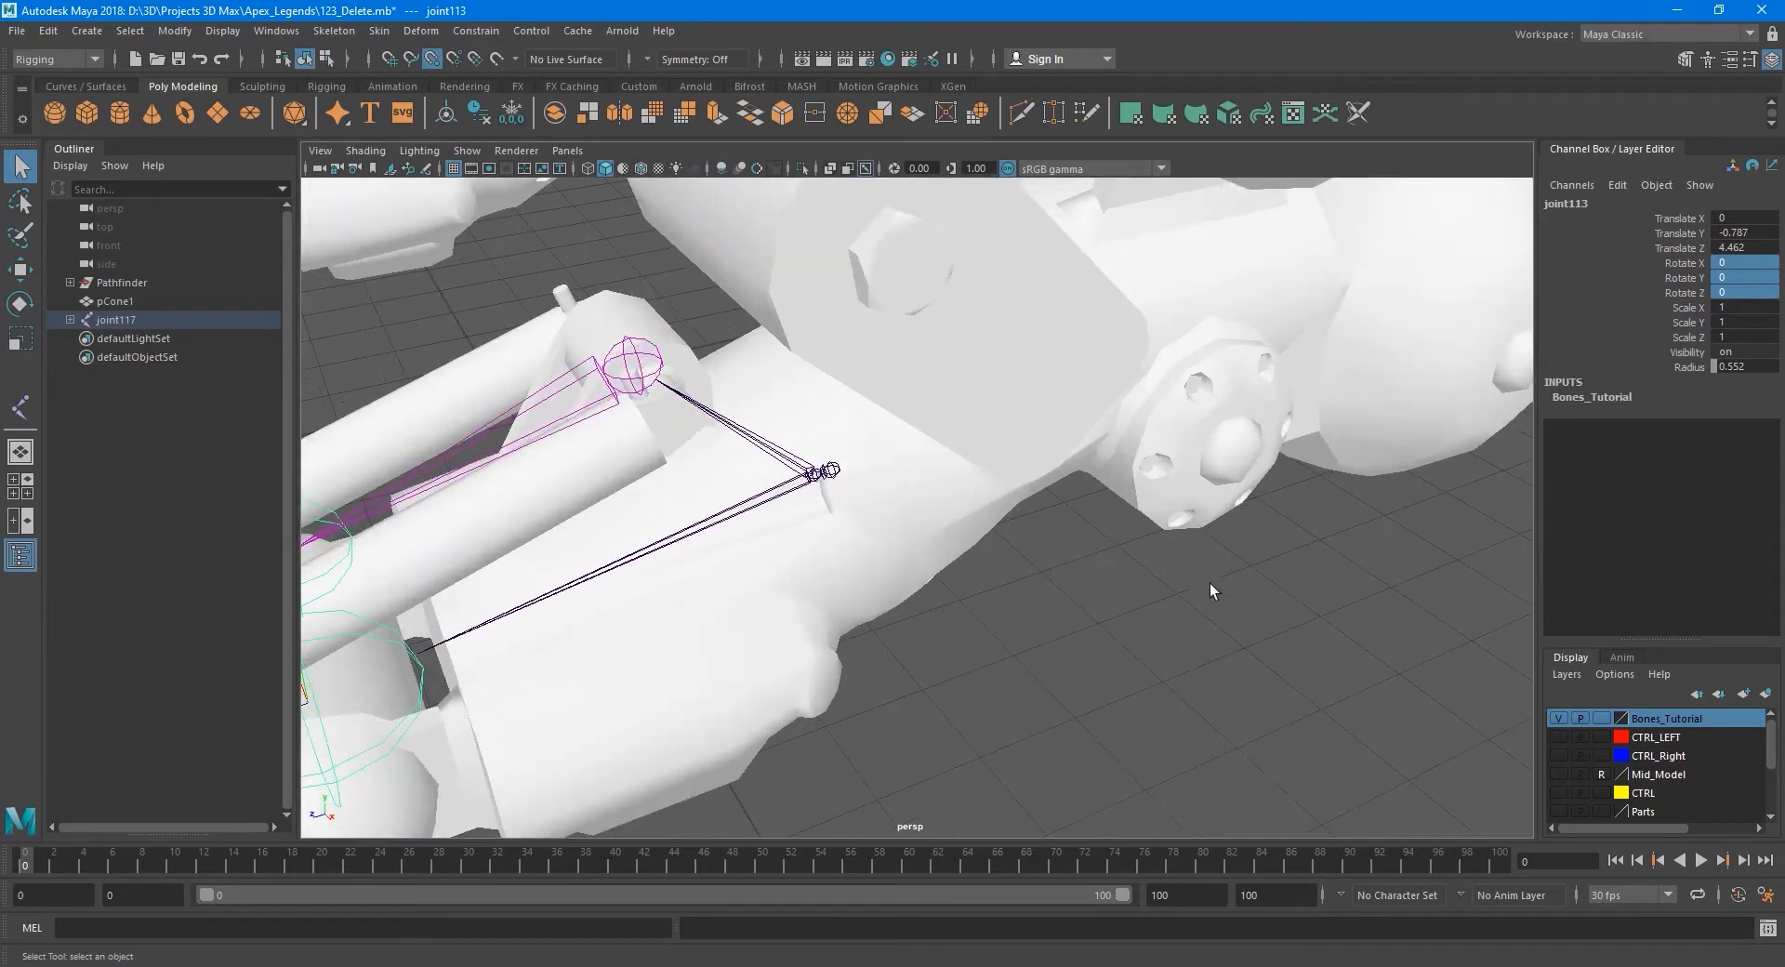
scroll(1058, 541, "down", 1)
scroll(1058, 542, "down", 3)
left_click_drag(1058, 542, 972, 492, "alt")
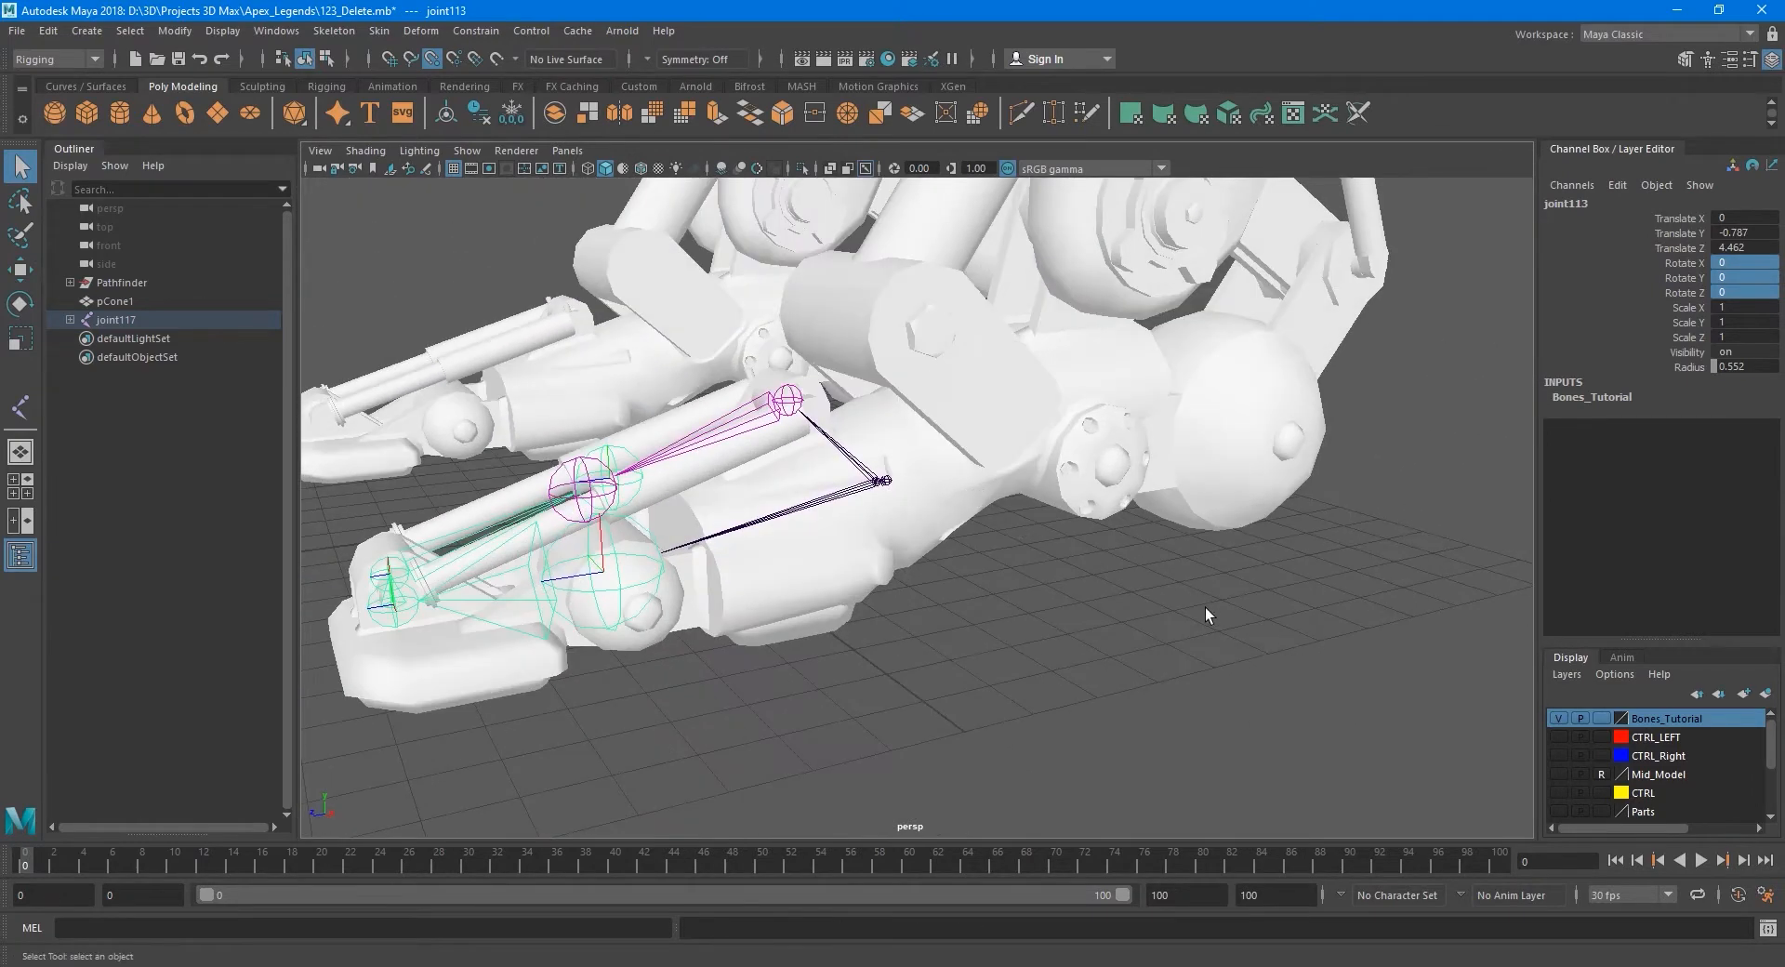
Duplicate the rear piston joint (joint116) on the front of the foot.
left_click_drag(1027, 544, 1075, 566, "alt")
left_click_drag(1060, 637, 1004, 600, "alt")
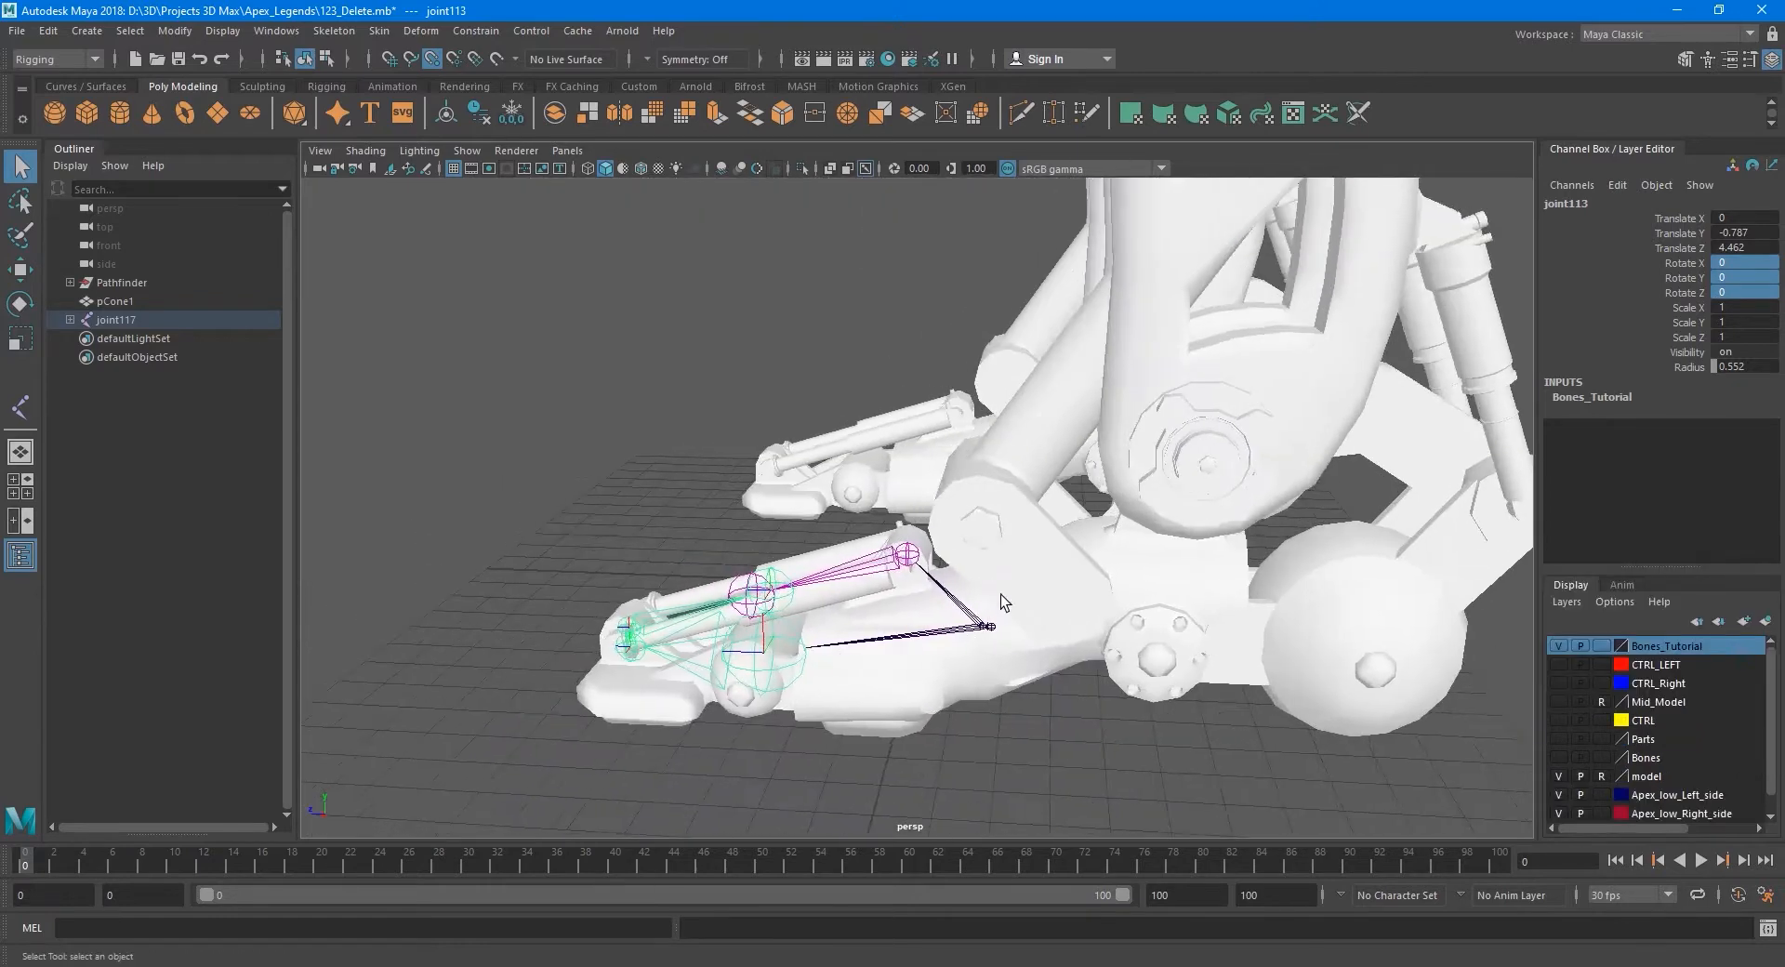
scroll(1023, 633, "up", 3)
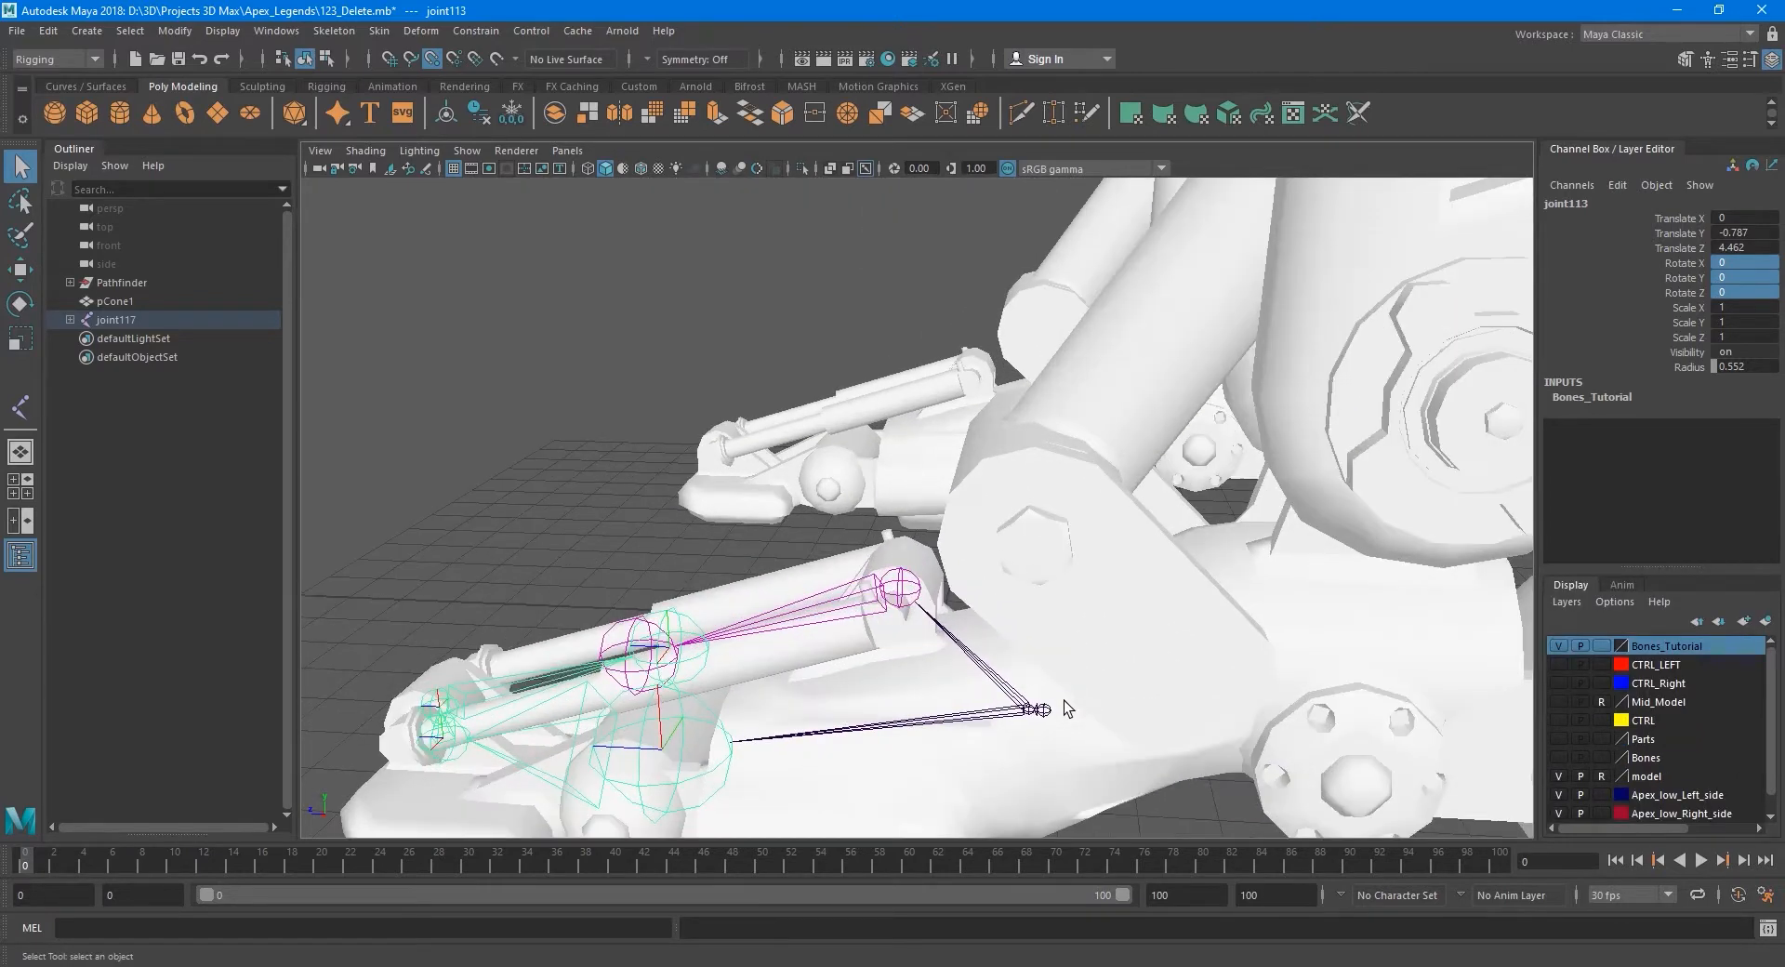
middle_click_drag(1064, 700, 1000, 611, "alt")
scroll(1003, 612, "up", 4)
left_click(1064, 680)
middle_click_drag(1131, 696, 1250, 641, "alt")
left_click(884, 369)
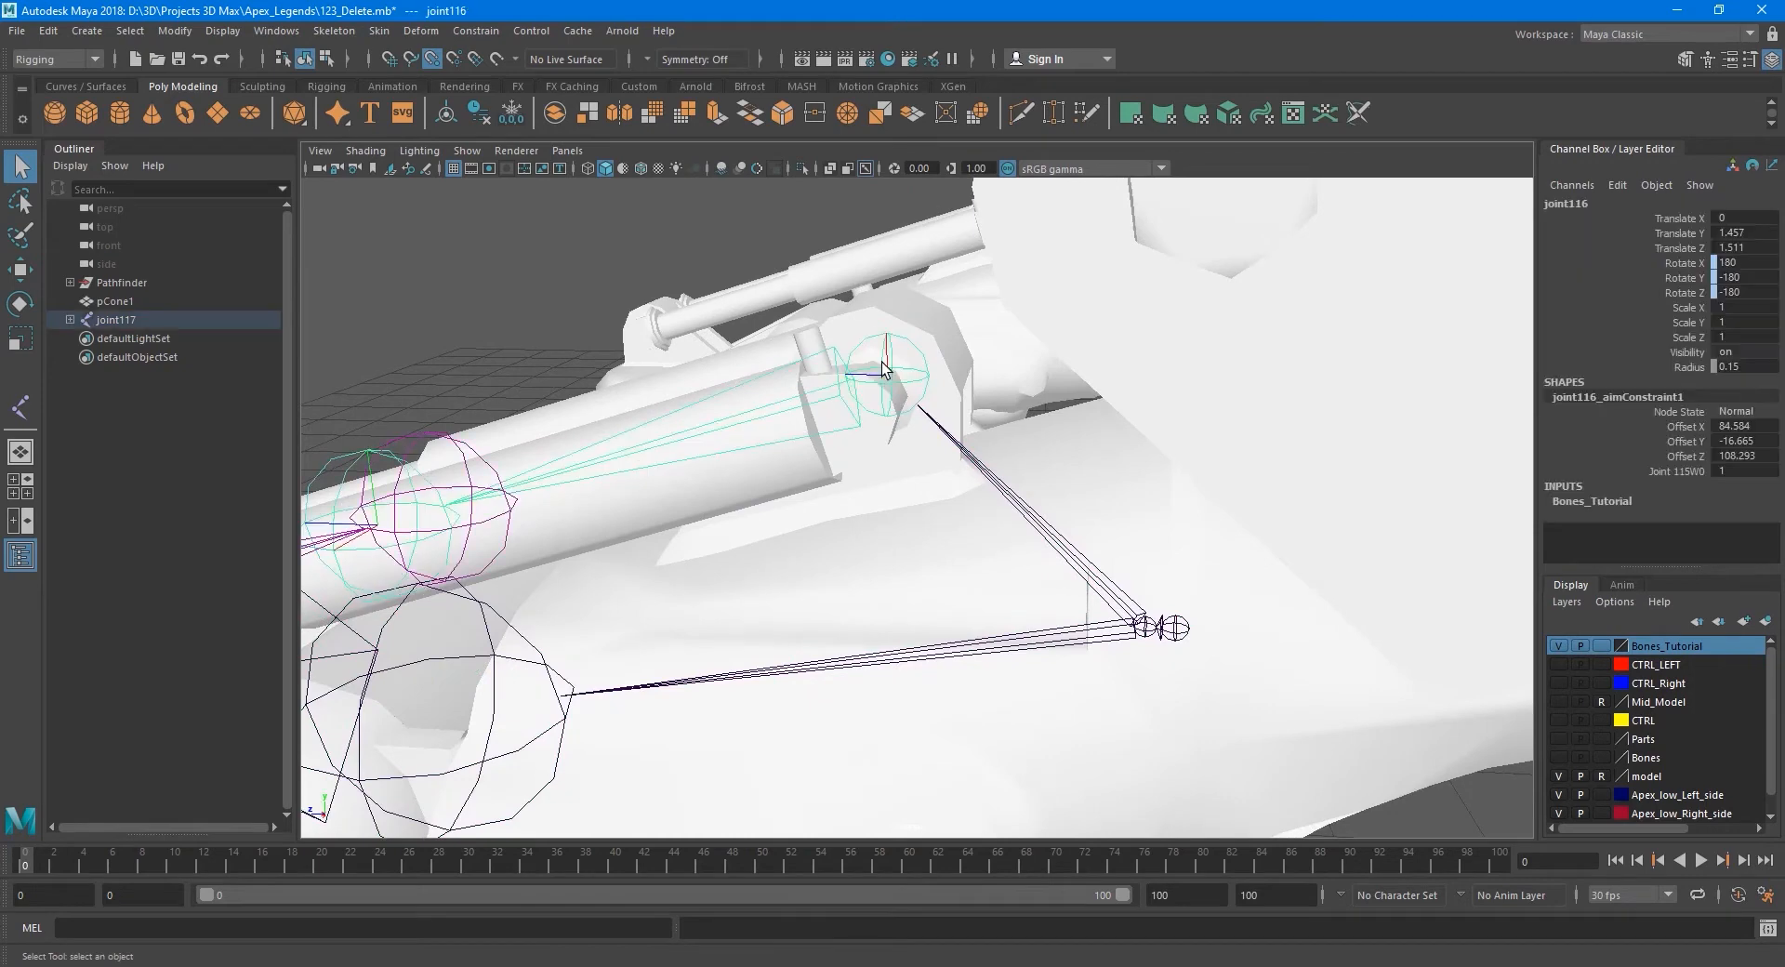
key("ctrl+d")
key("w")
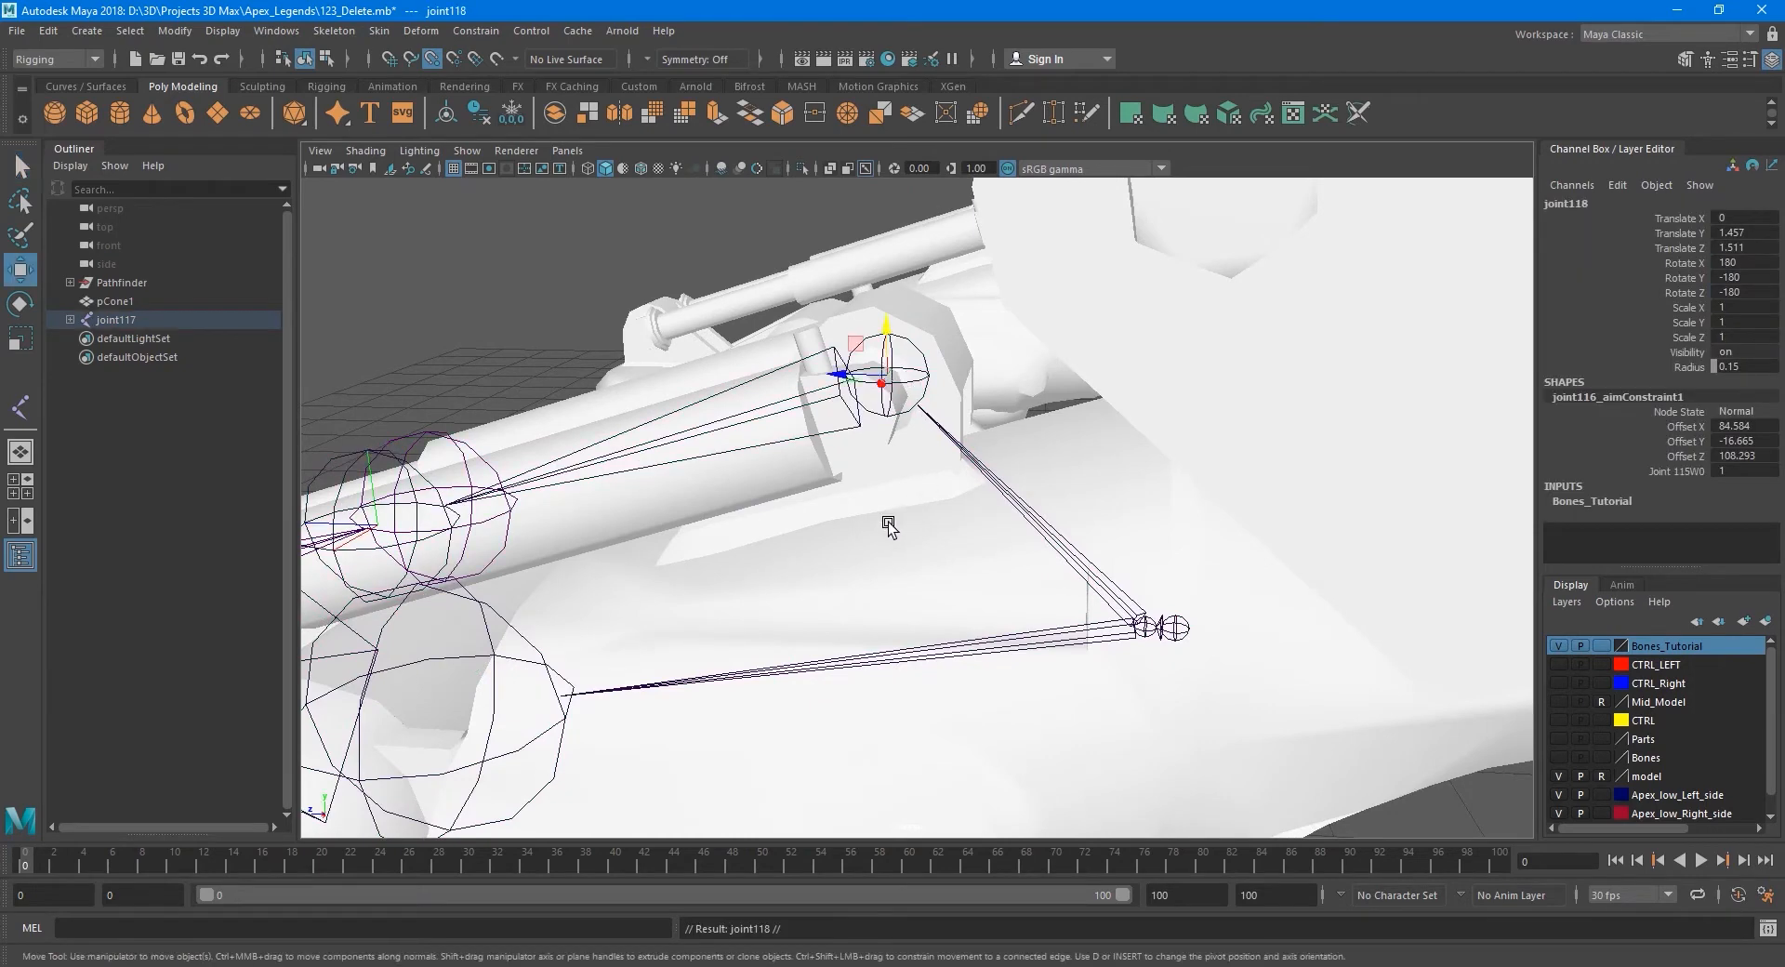
Move the duplicated joint up and back toward the ankle, to about Translate Y 4.195 and Translate Z -1.567.
middle_click_drag(888, 525, 819, 606, "alt")
scroll(803, 604, "down", 4)
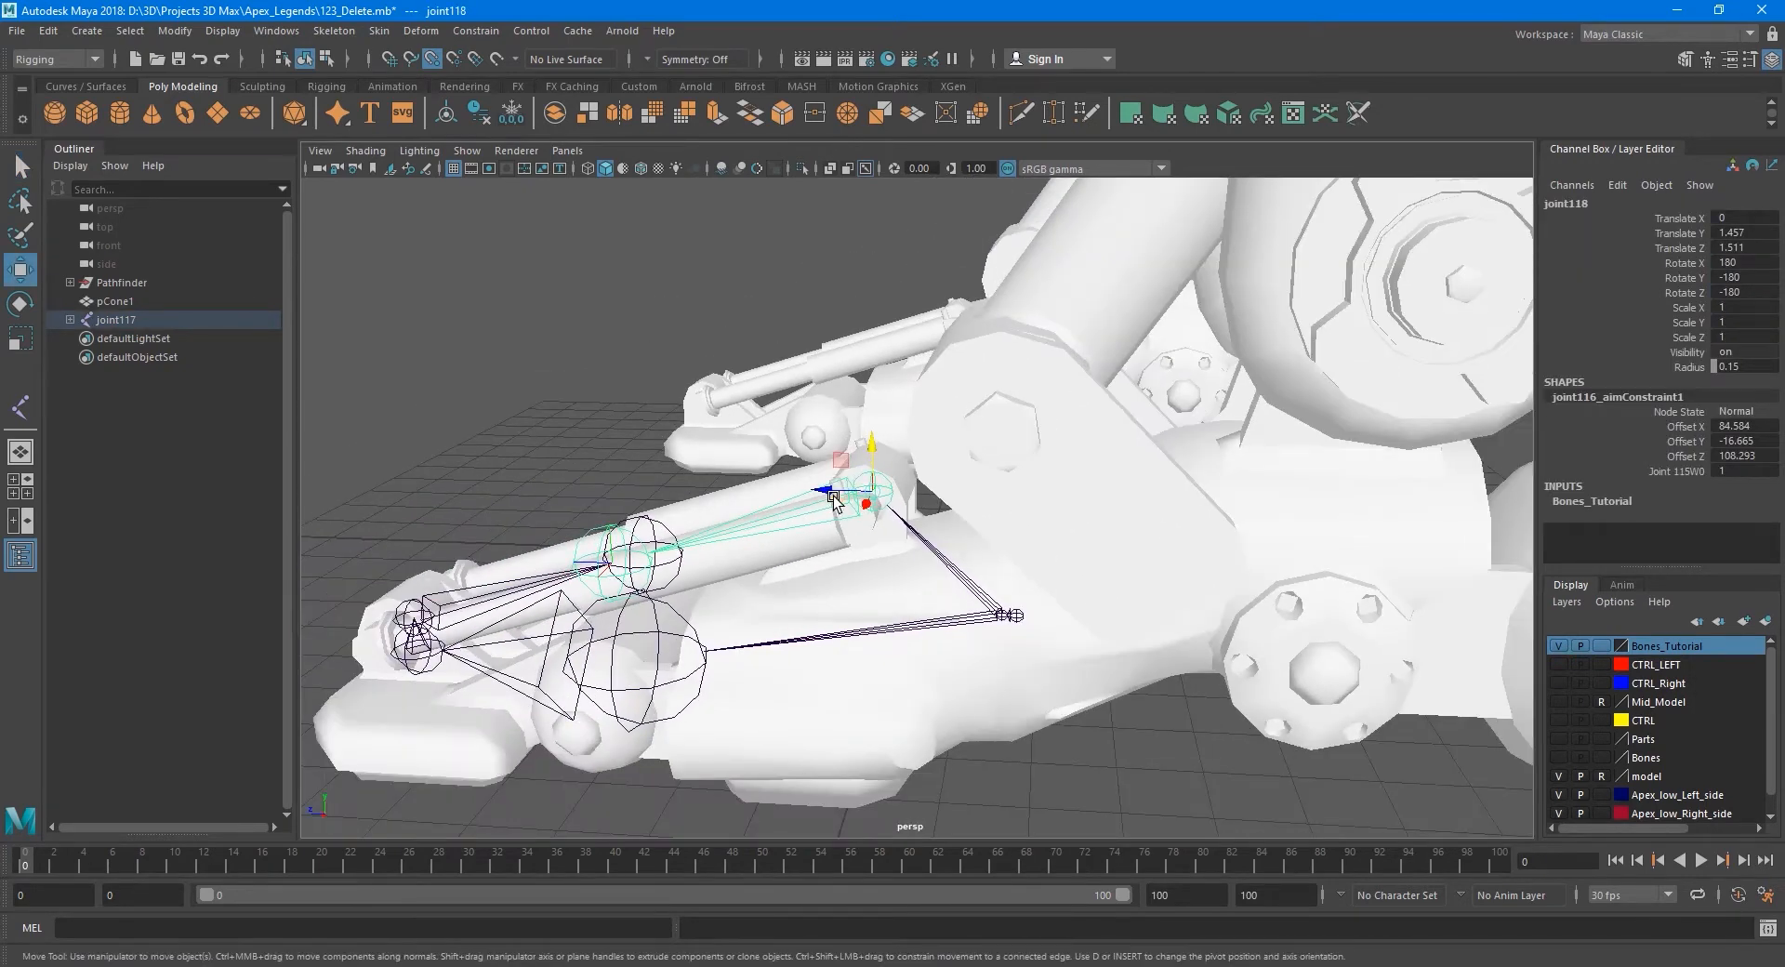
left_click_drag(834, 499, 1400, 285)
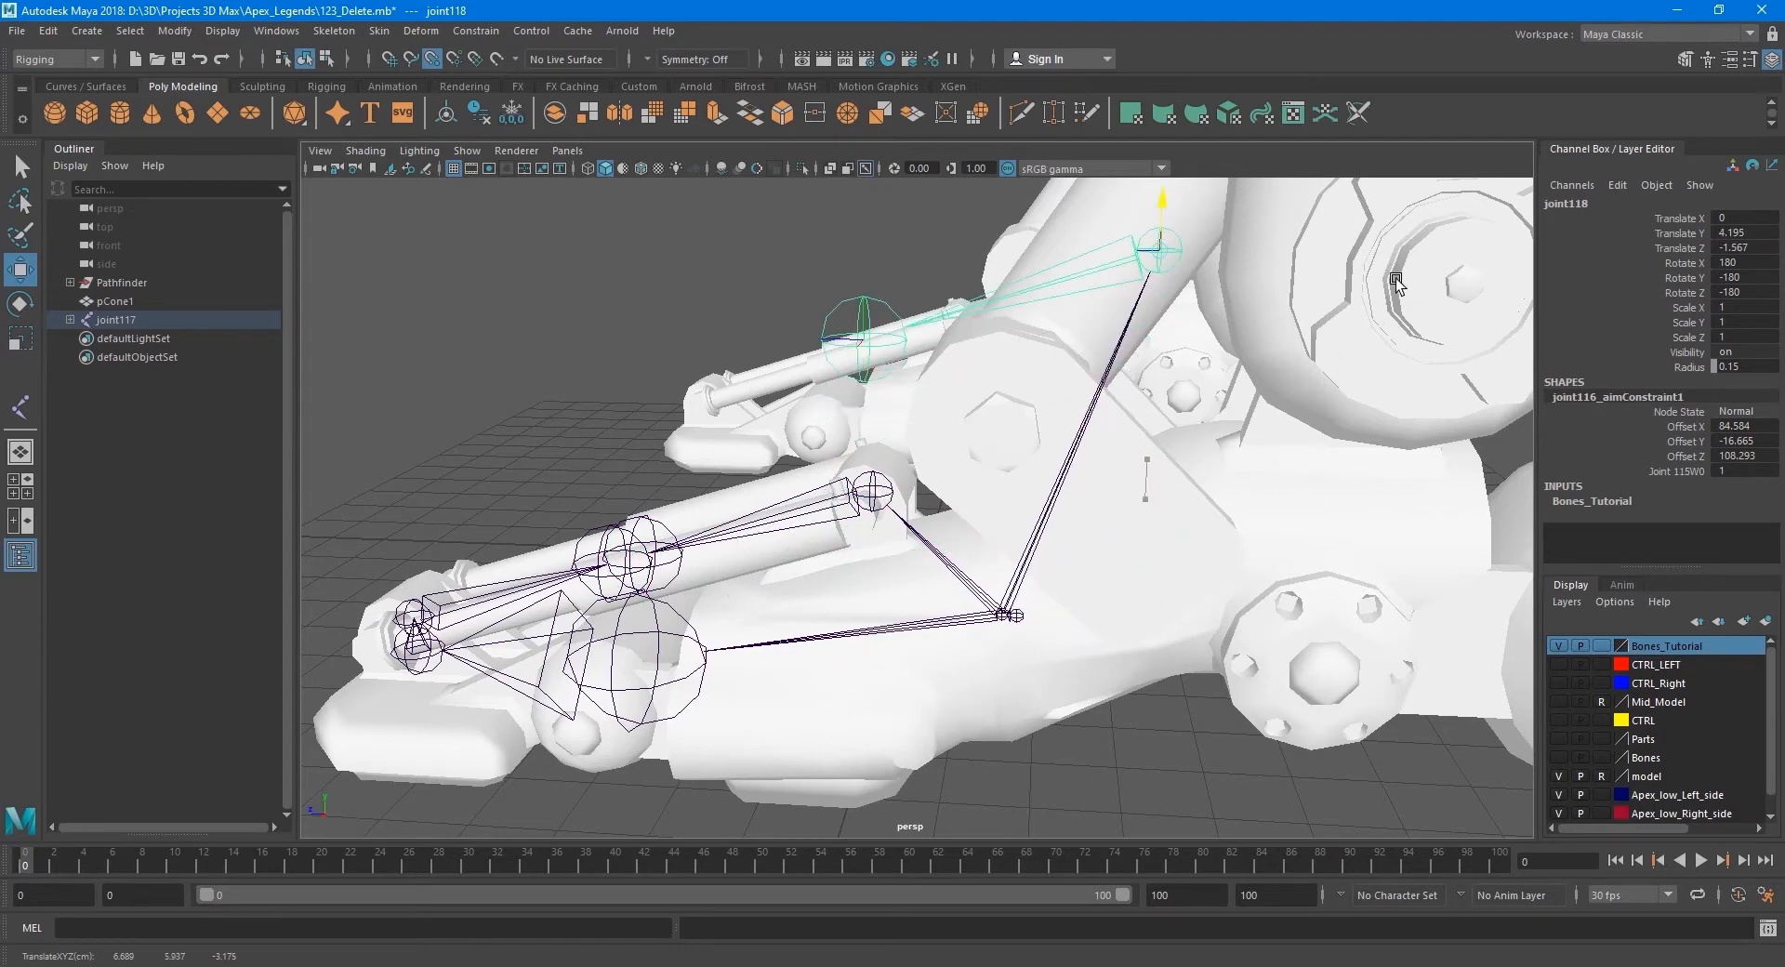
key("q")
Disconnect the duplicated joint (joint118) from the foot hierarchy so it becomes a separate root.
left_click_drag(1181, 456, 1046, 502, "alt")
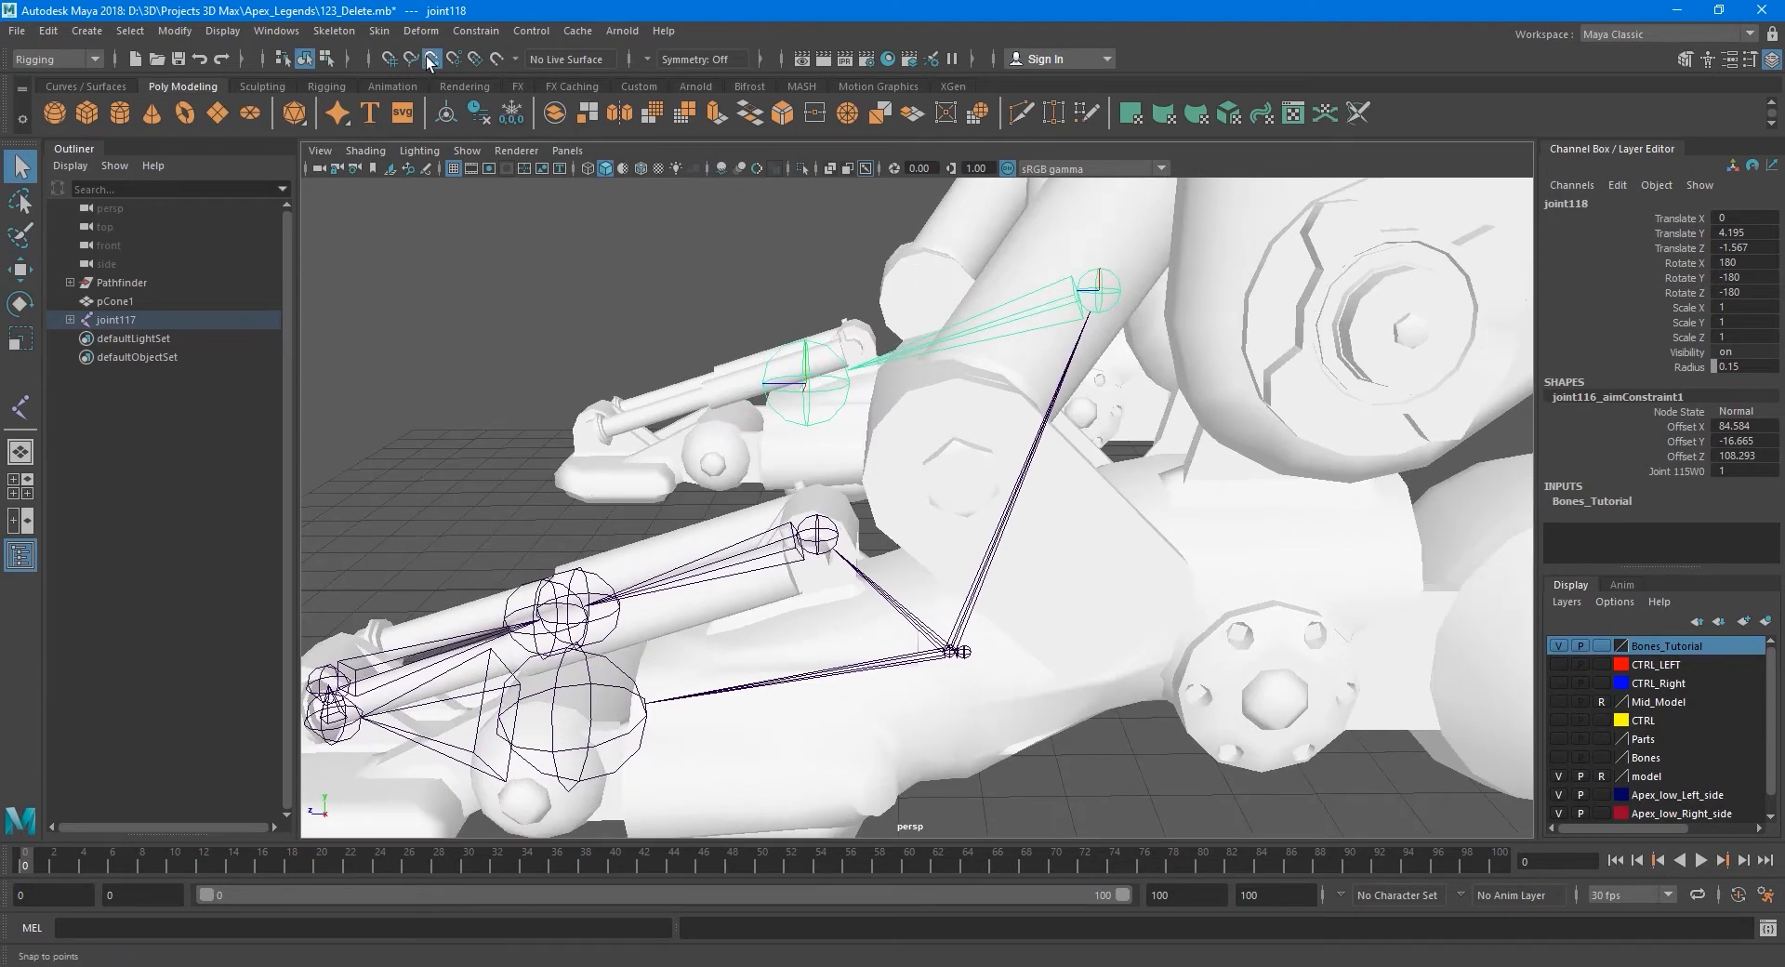
left_click(374, 34)
mouse_move(337, 33)
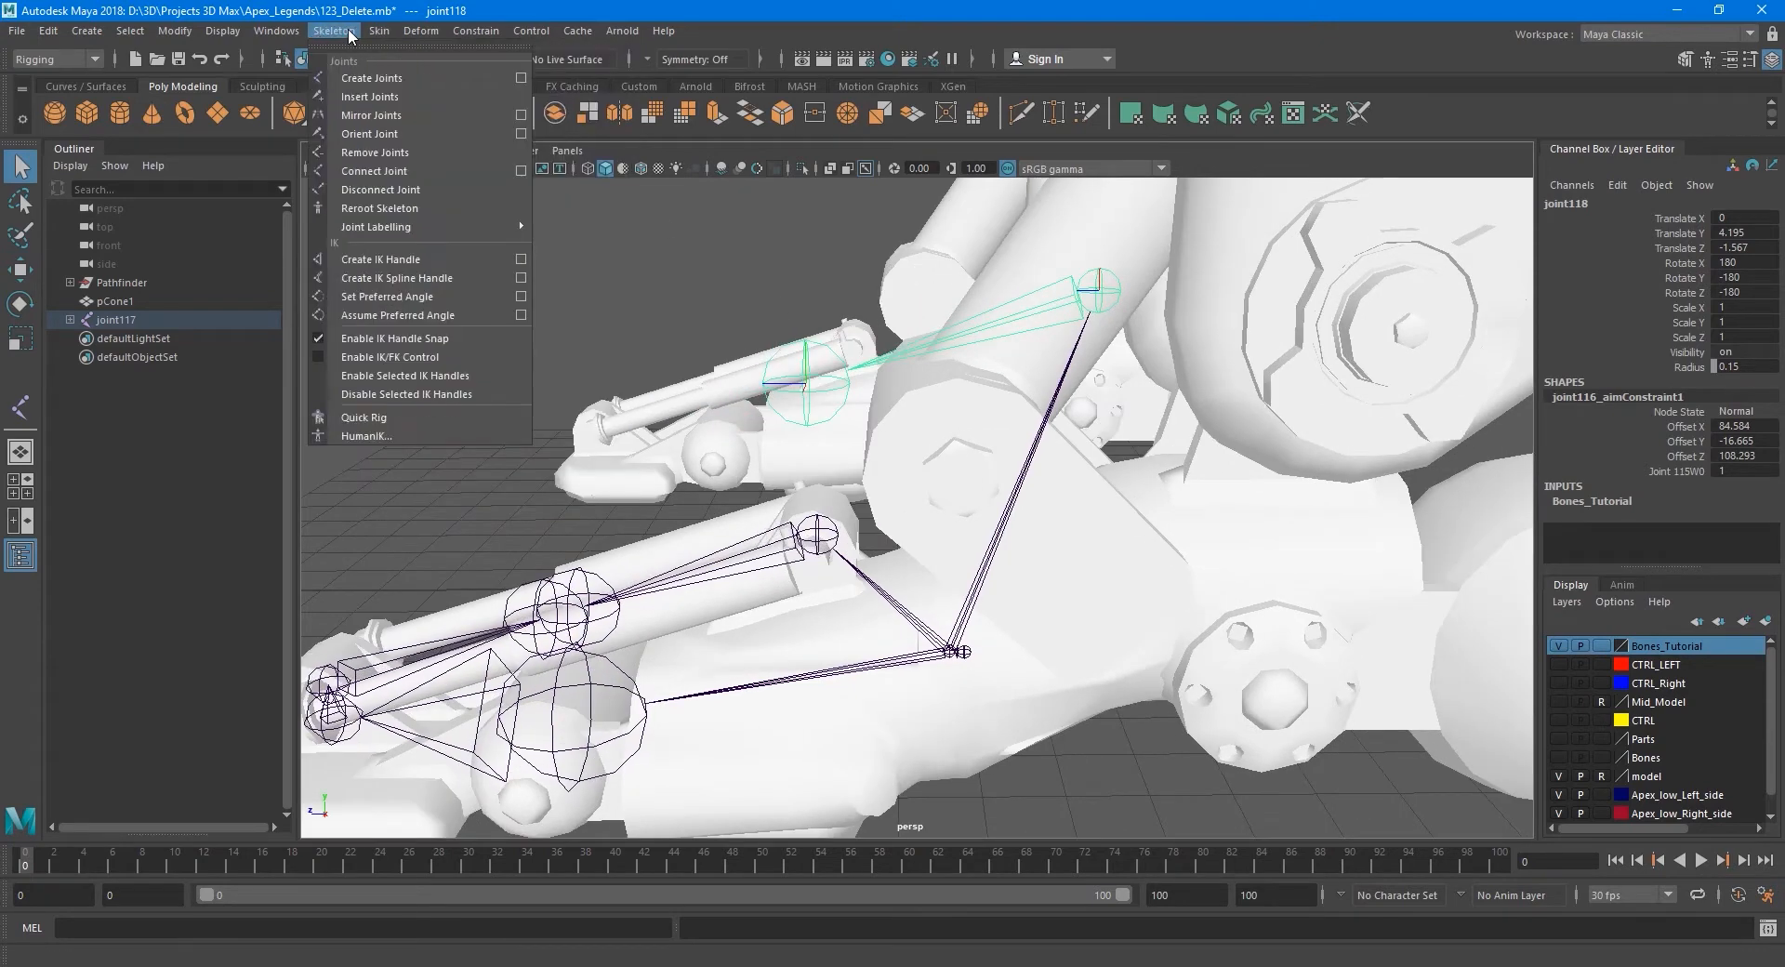
left_click(403, 189)
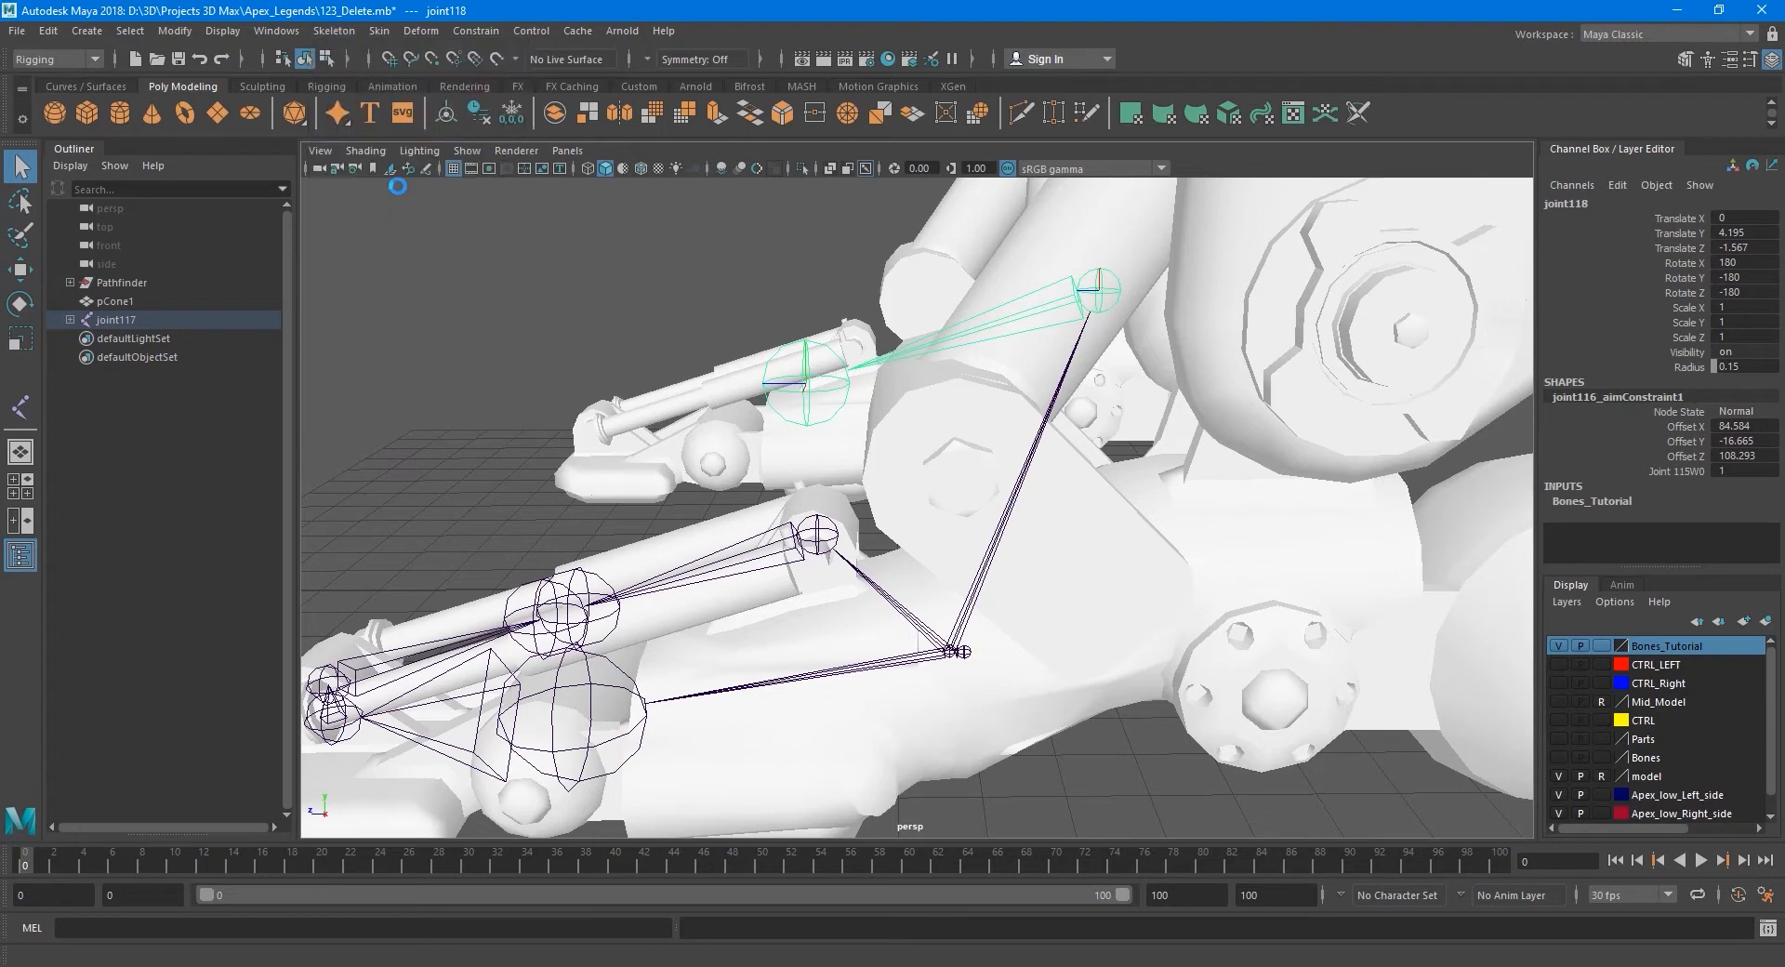
left_click(1188, 309)
left_click(1102, 295)
left_click_drag(1166, 379, 1097, 391, "alt")
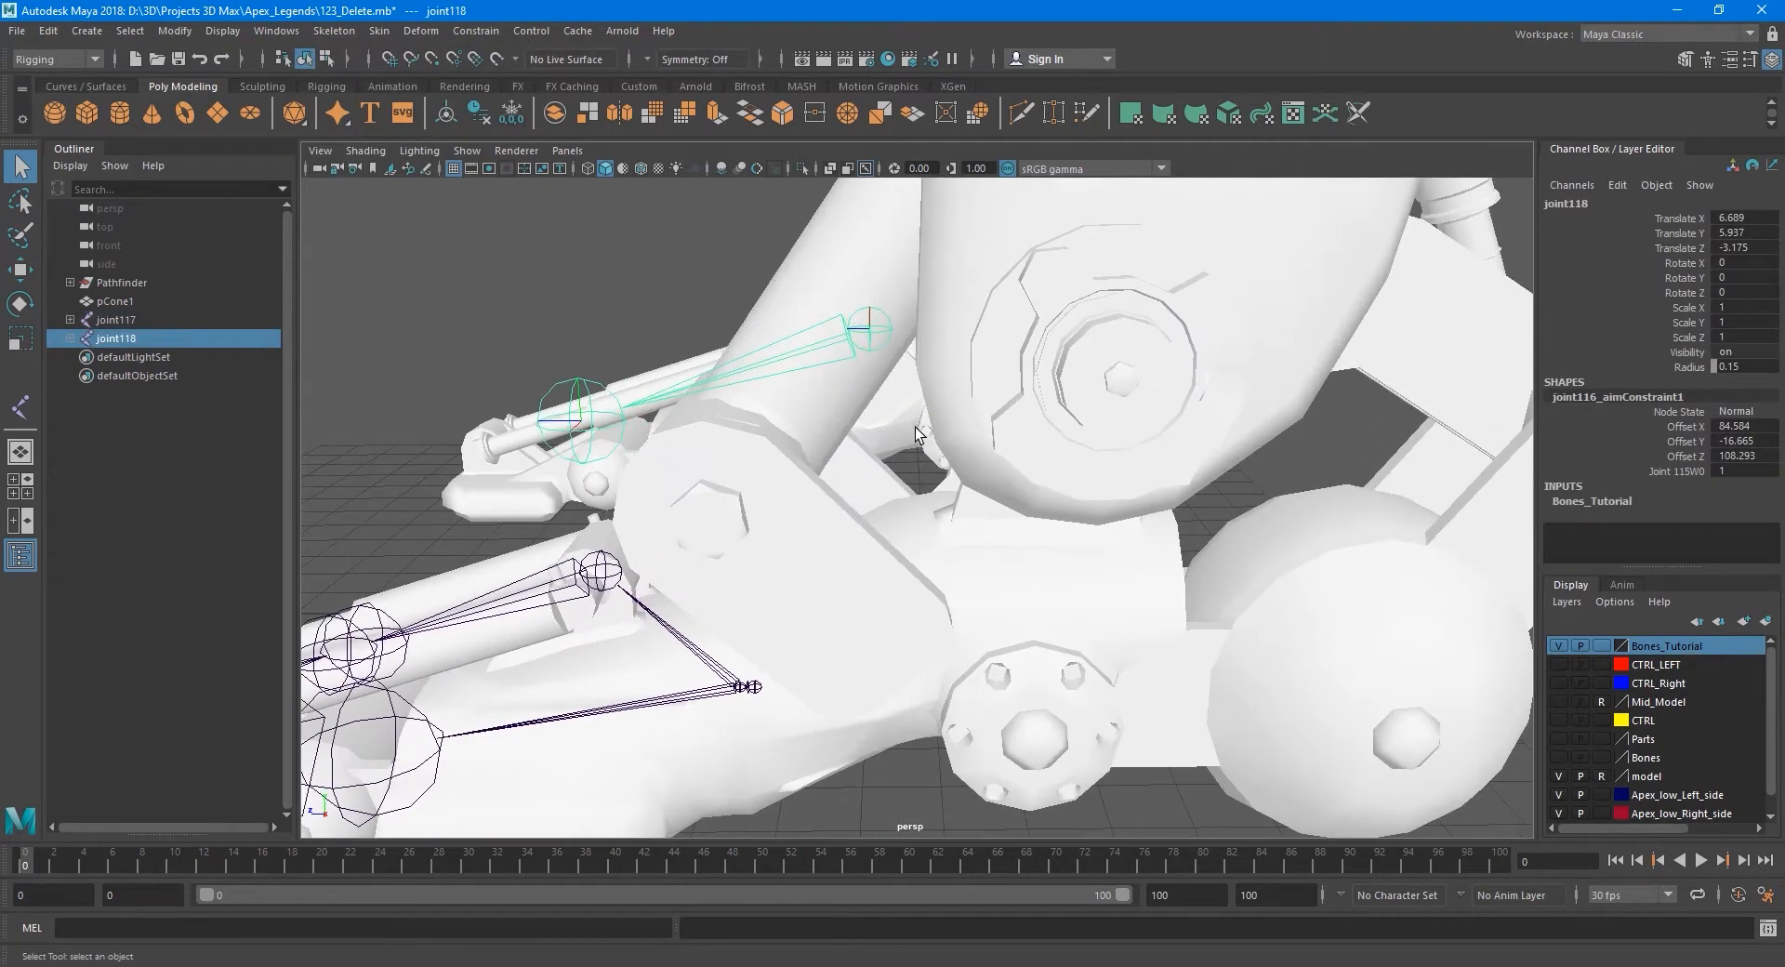
In the side view, point-snap joint118 to the centre of the round ankle disc, at Translate Z -5.366.
key("space")
key("space")
scroll(1025, 588, "down", 3)
scroll(1023, 466, "up", 6)
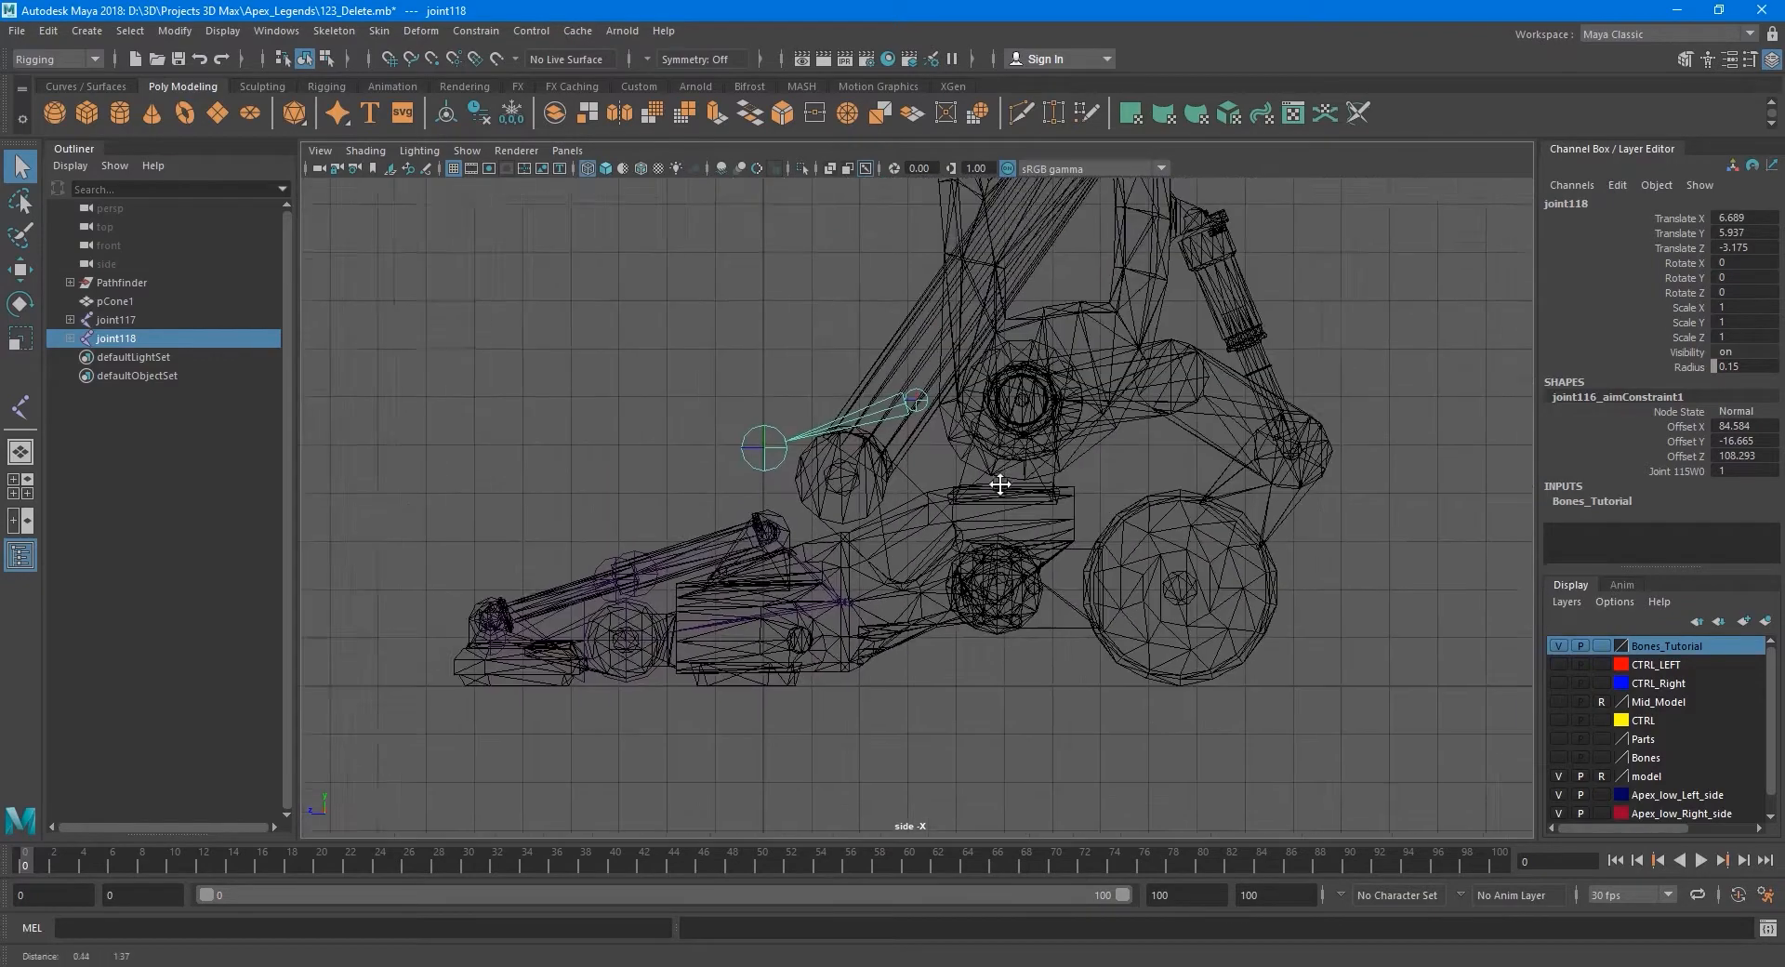
key("w")
scroll(896, 542, "up", 5)
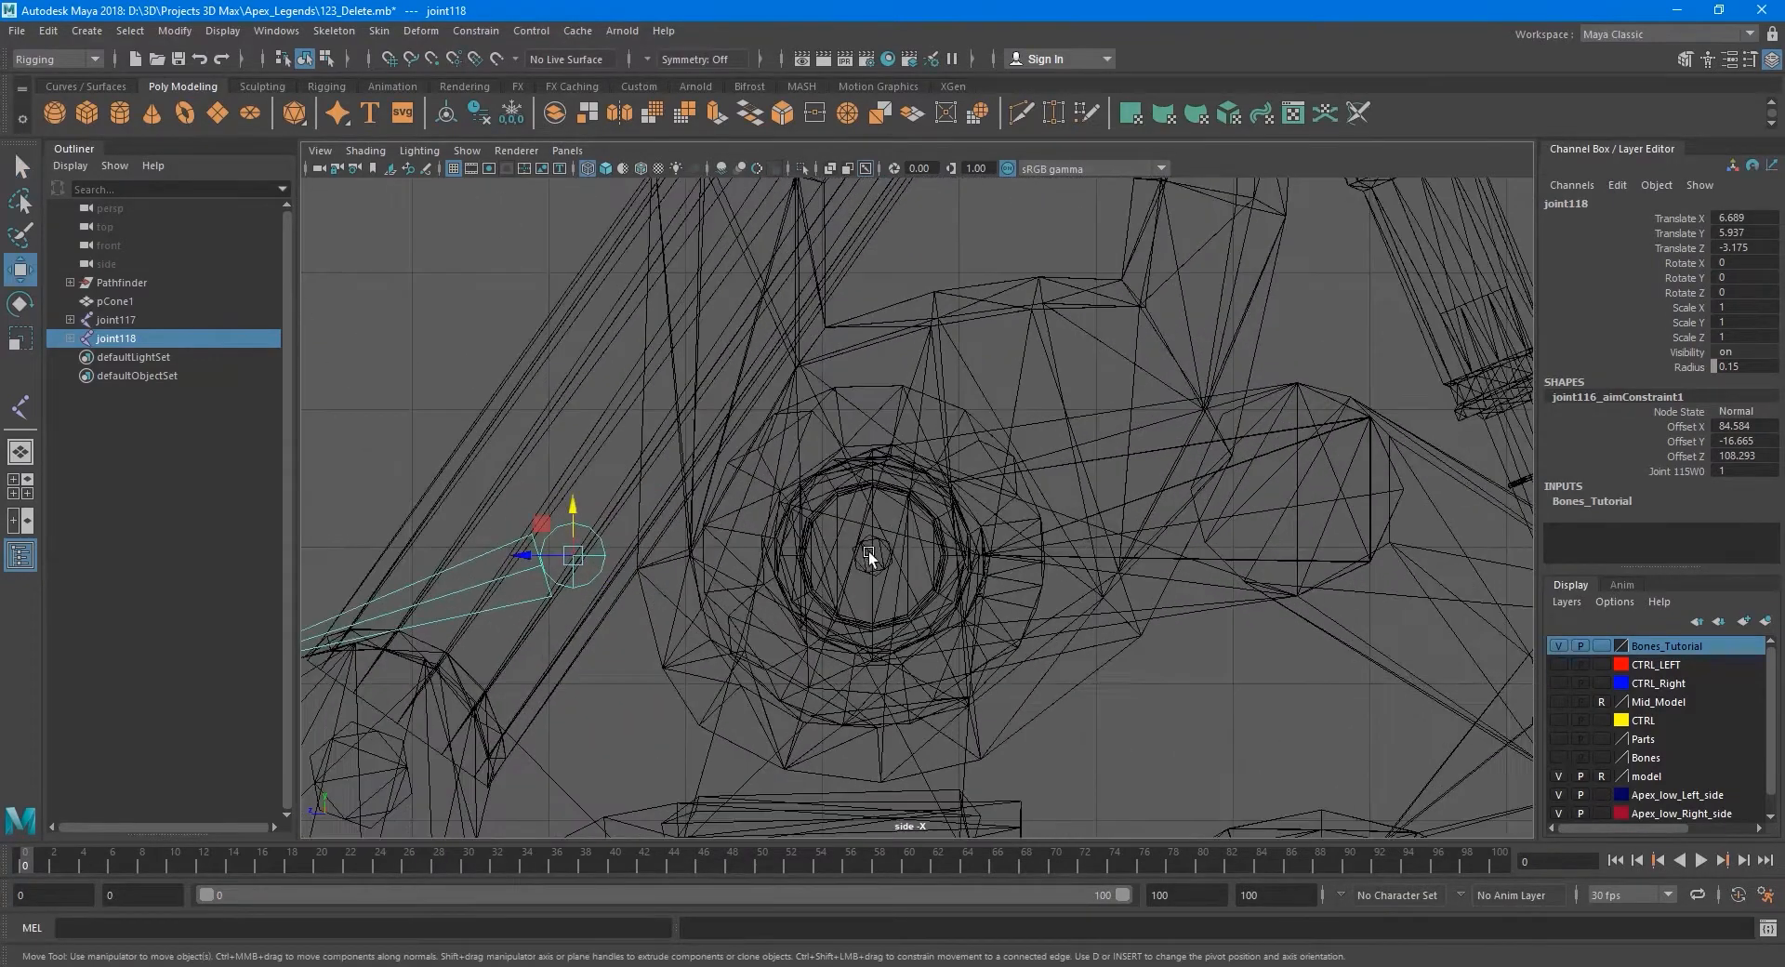
middle_click_drag(1008, 454, 940, 526, "alt")
scroll(935, 526, "up", 2)
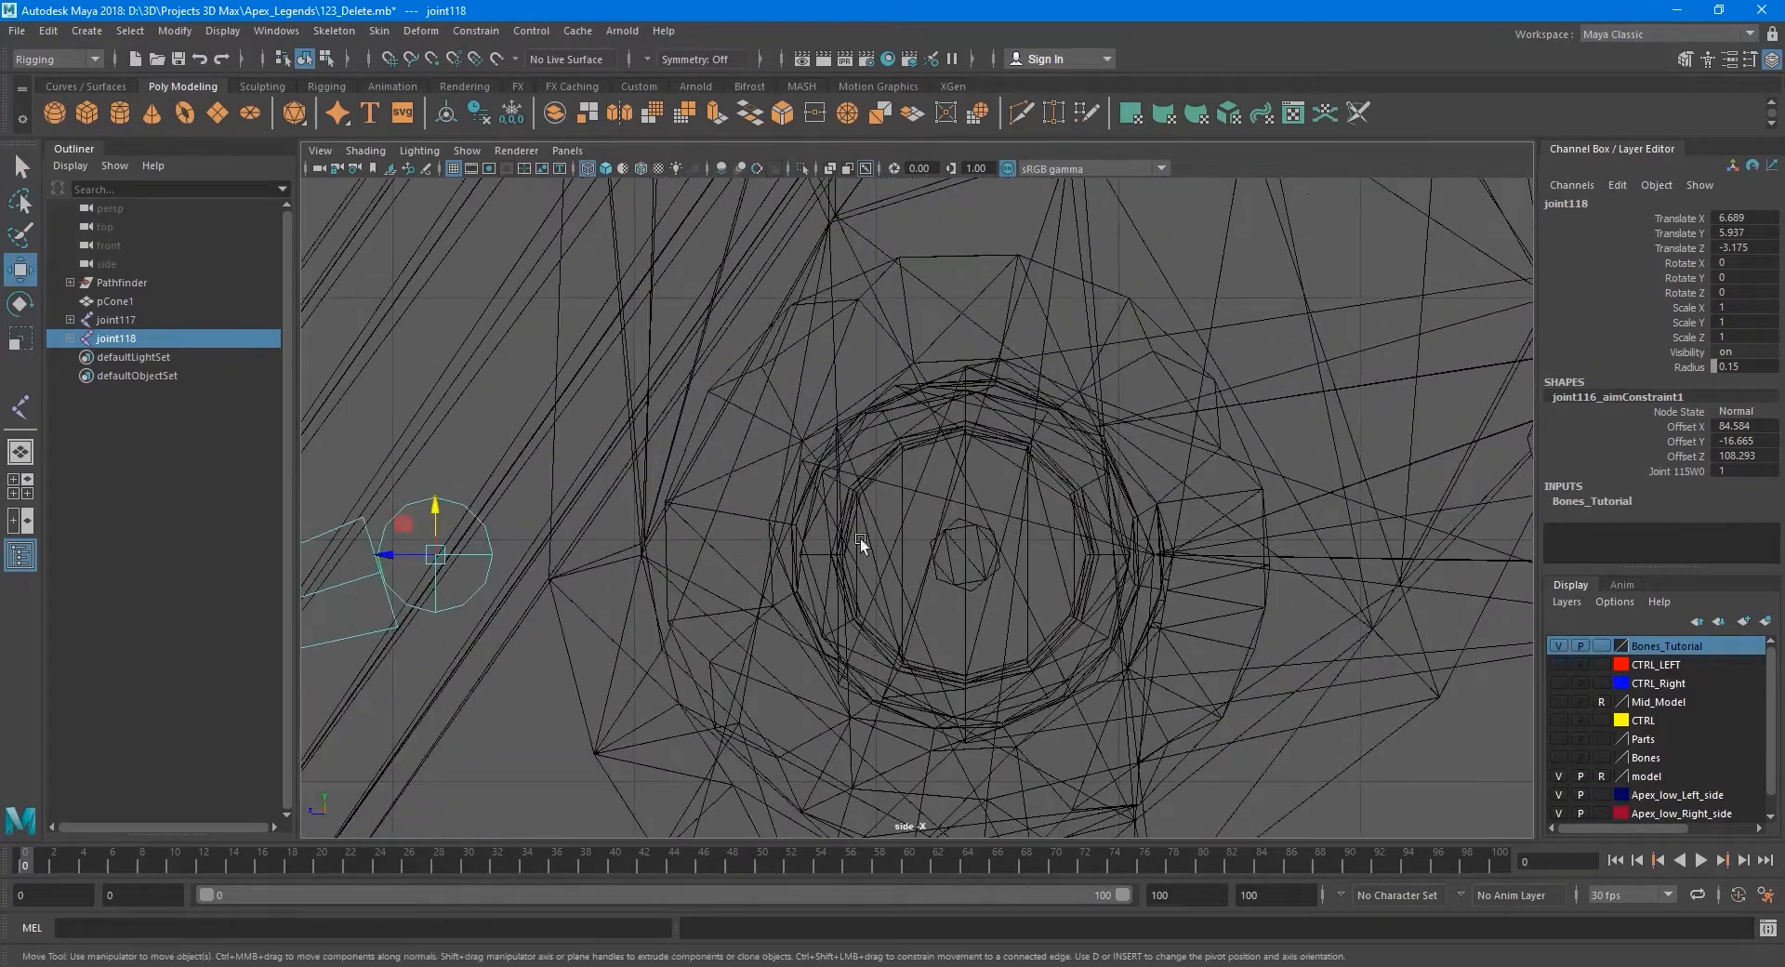
middle_click_drag(677, 565, 736, 560, "alt")
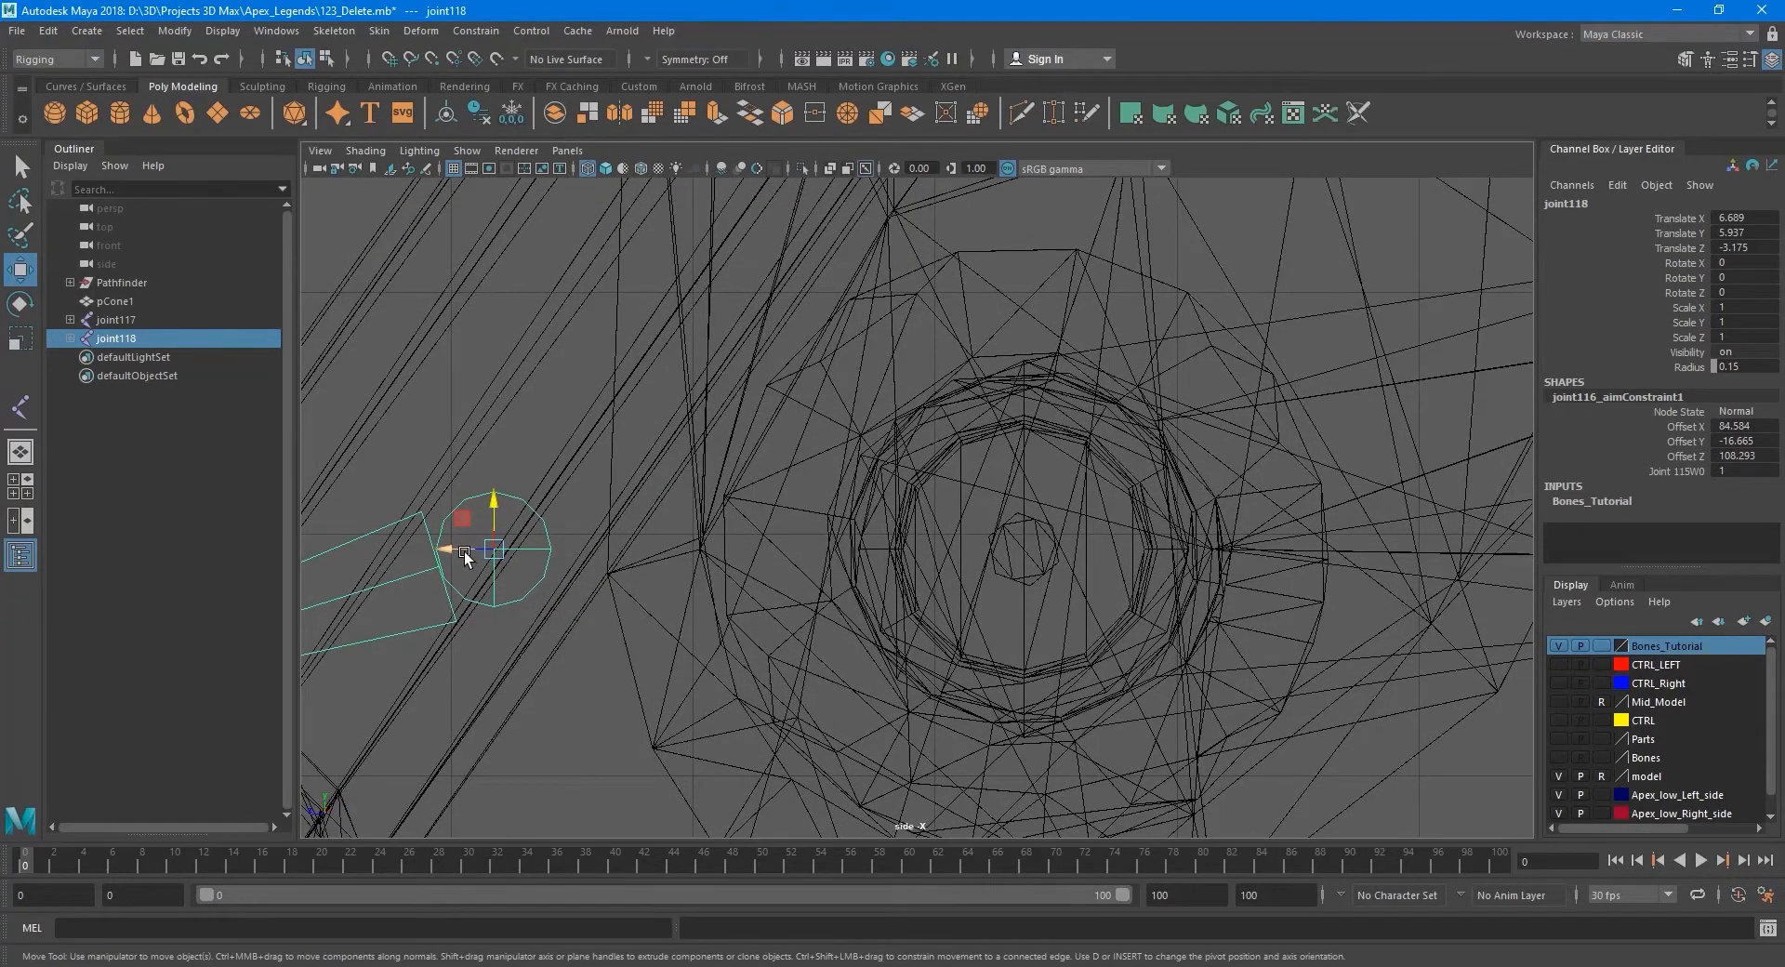
left_click(432, 60)
left_click_drag(472, 546, 1028, 429)
middle_click_drag(1039, 565, 952, 474, "alt")
scroll(950, 446, "up", 3)
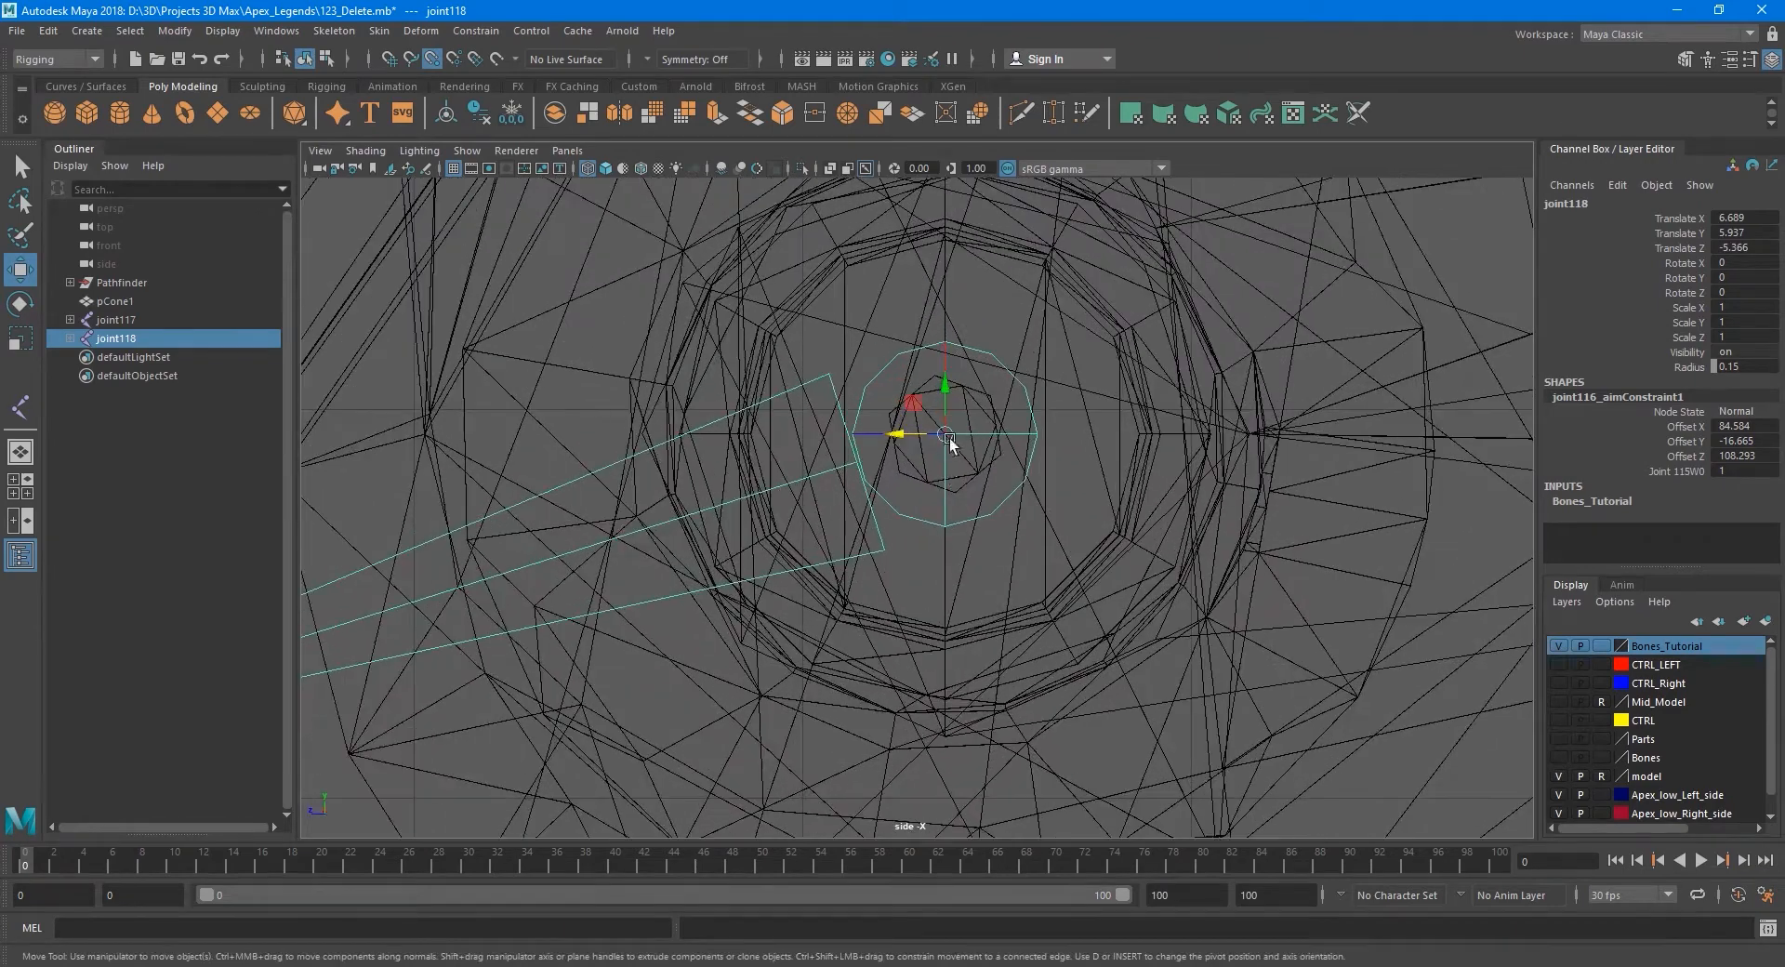
left_click_drag(945, 396, 913, 497)
scroll(913, 497, "down", 12)
middle_click_drag(1004, 499, 1045, 355, "alt")
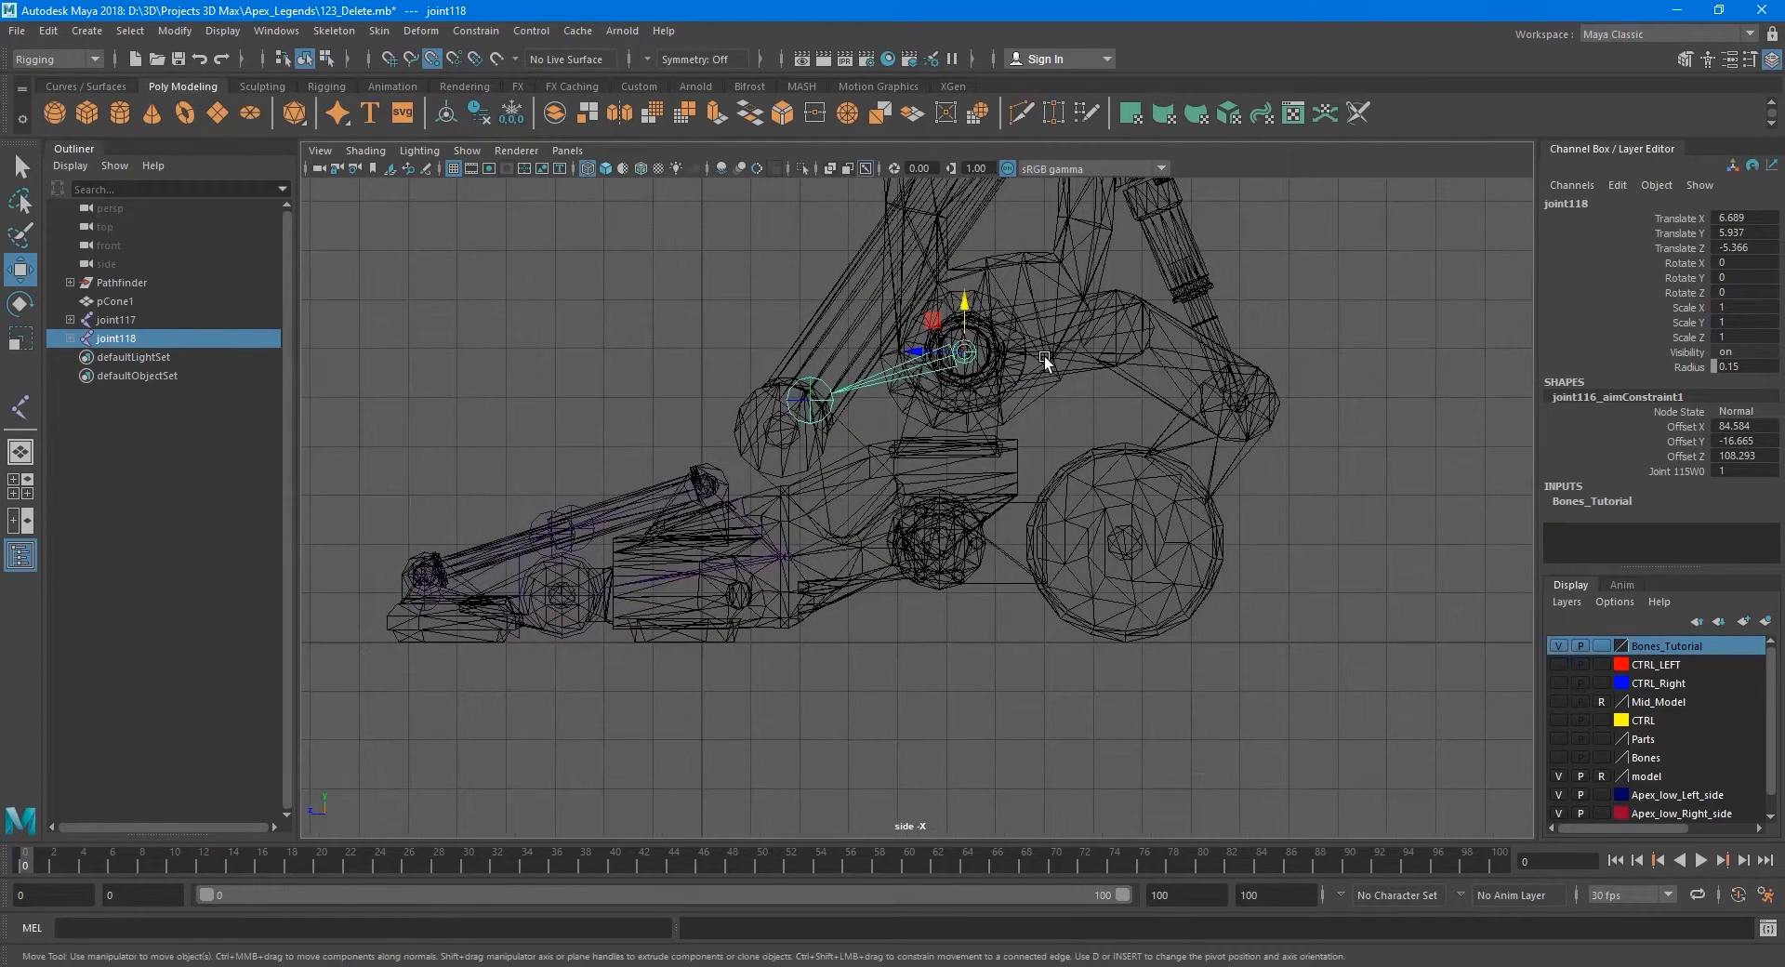
scroll(948, 417, "up", 3)
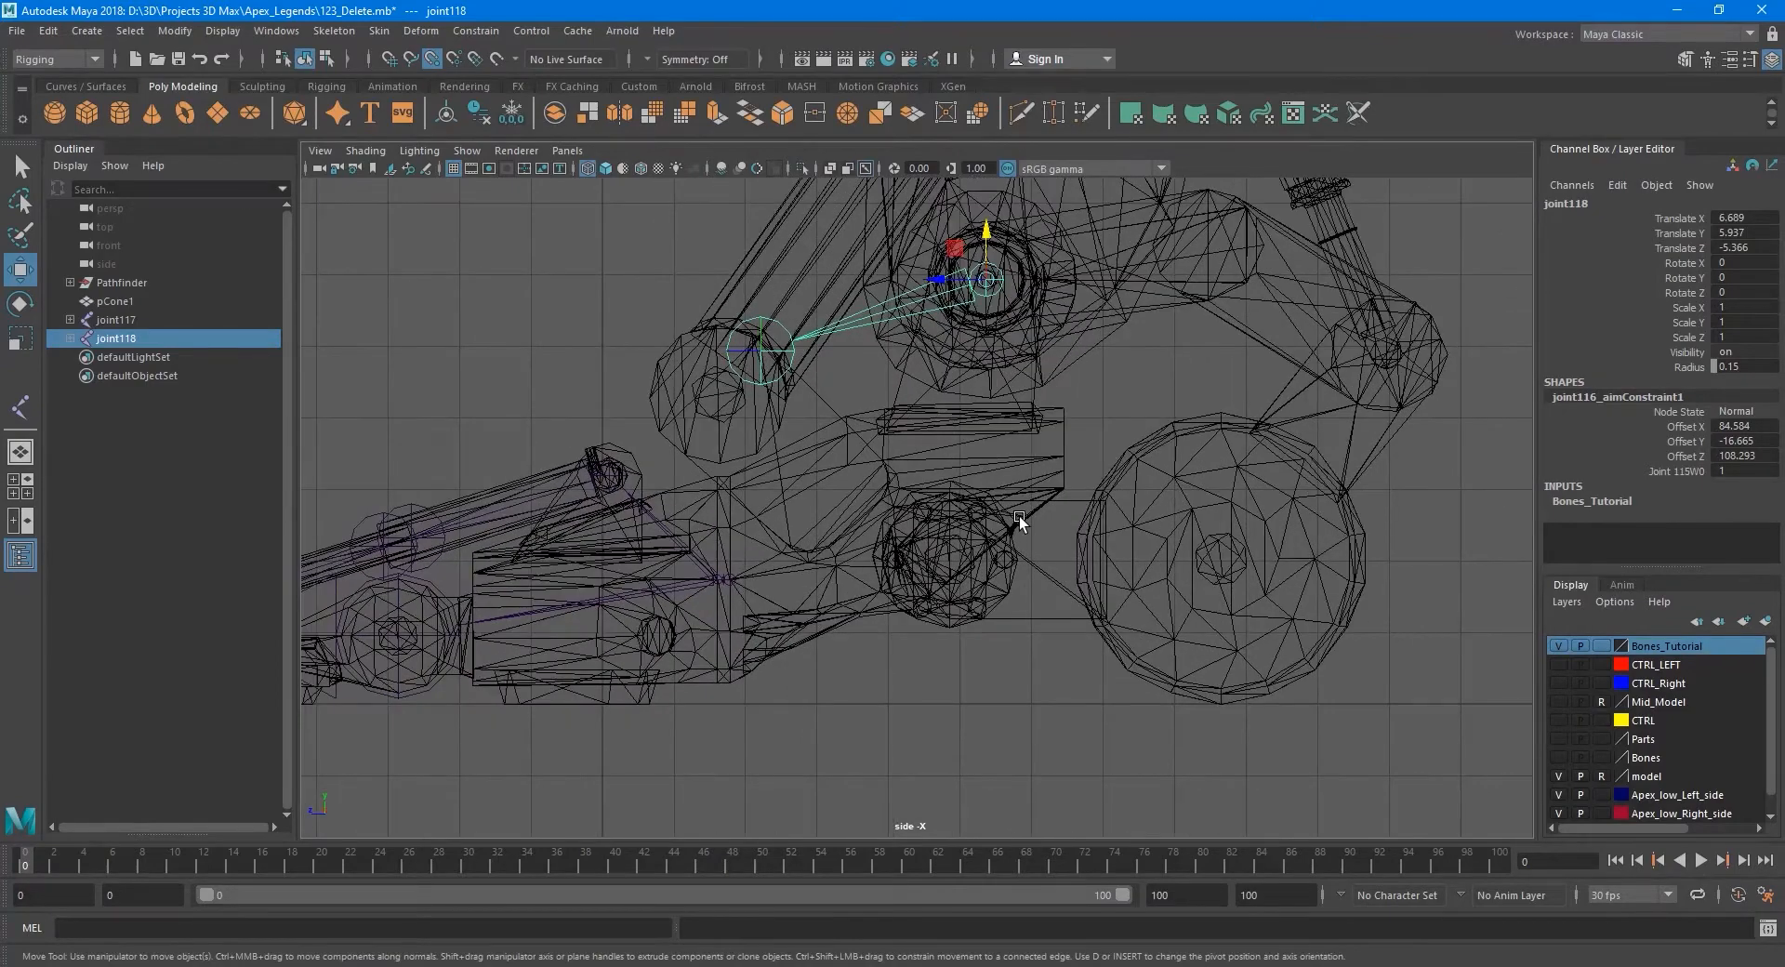
key("space")
key("space")
Set the radius of the ankle joint (joint118) to 0.5.
mouse_move(1117, 511)
left_mouse_down("alt")
mouse_move(1020, 537)
mouse_move(1064, 538)
left_mouse_up("alt")
left_click(629, 556)
scroll(945, 550, "down", 3)
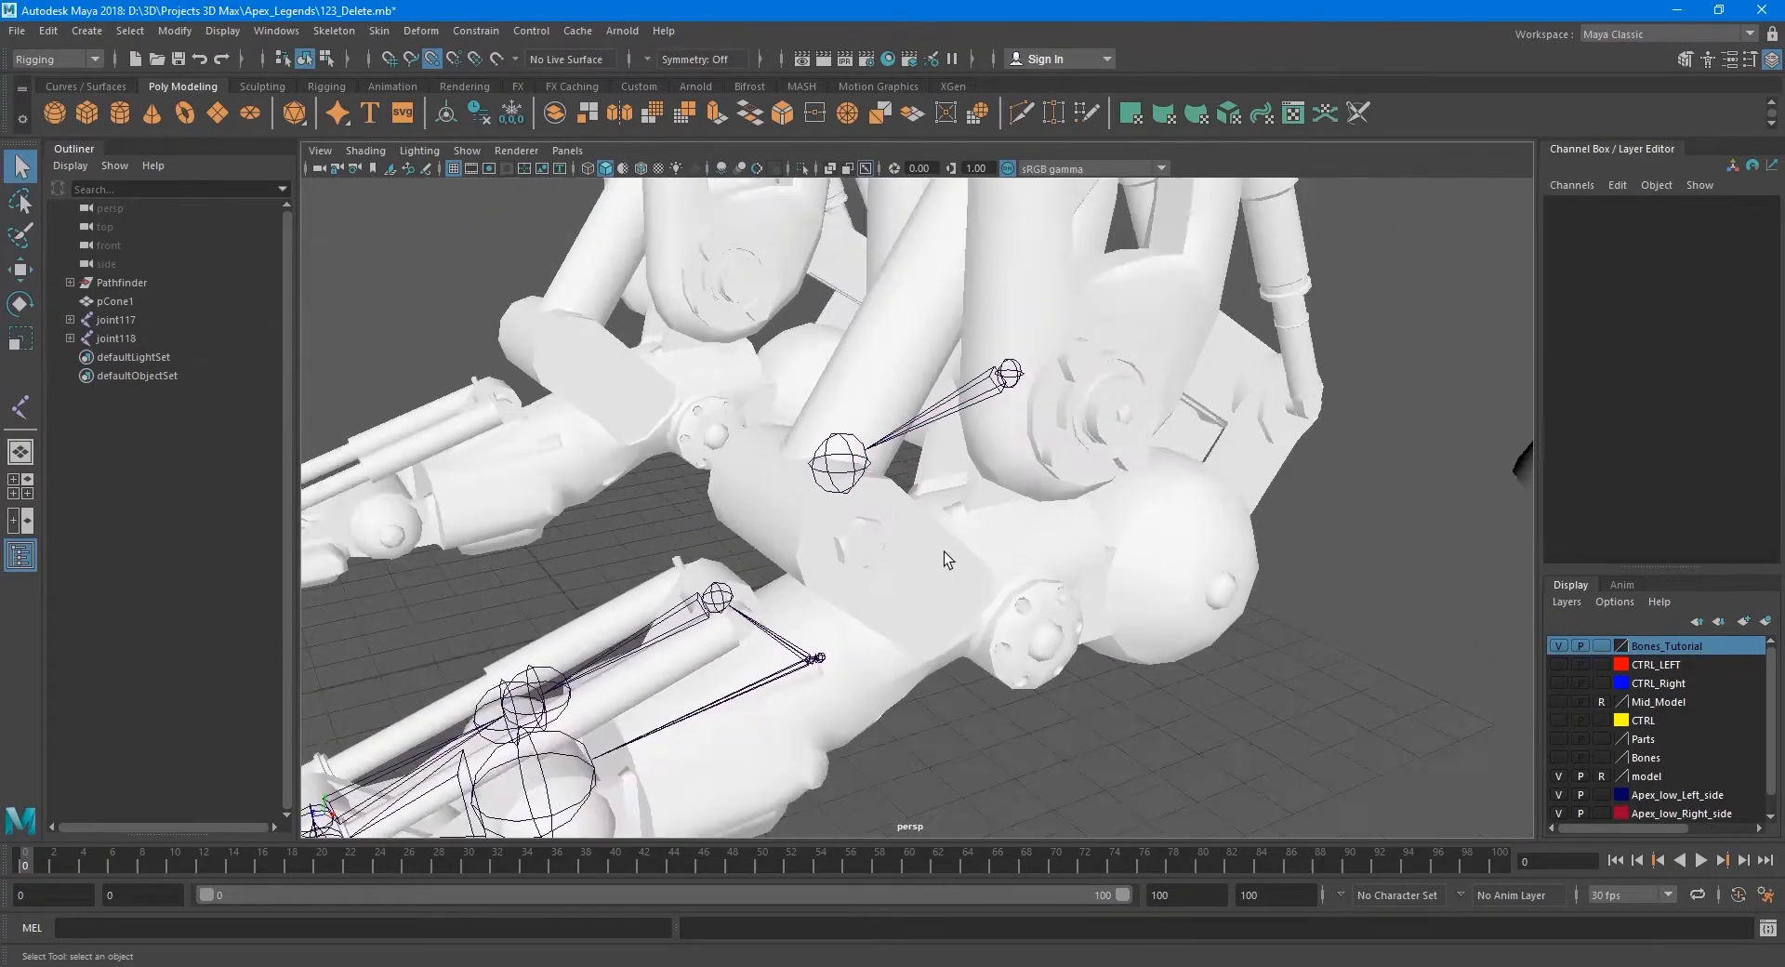
left_click_drag(945, 551, 1041, 533, "alt")
left_click(1024, 381)
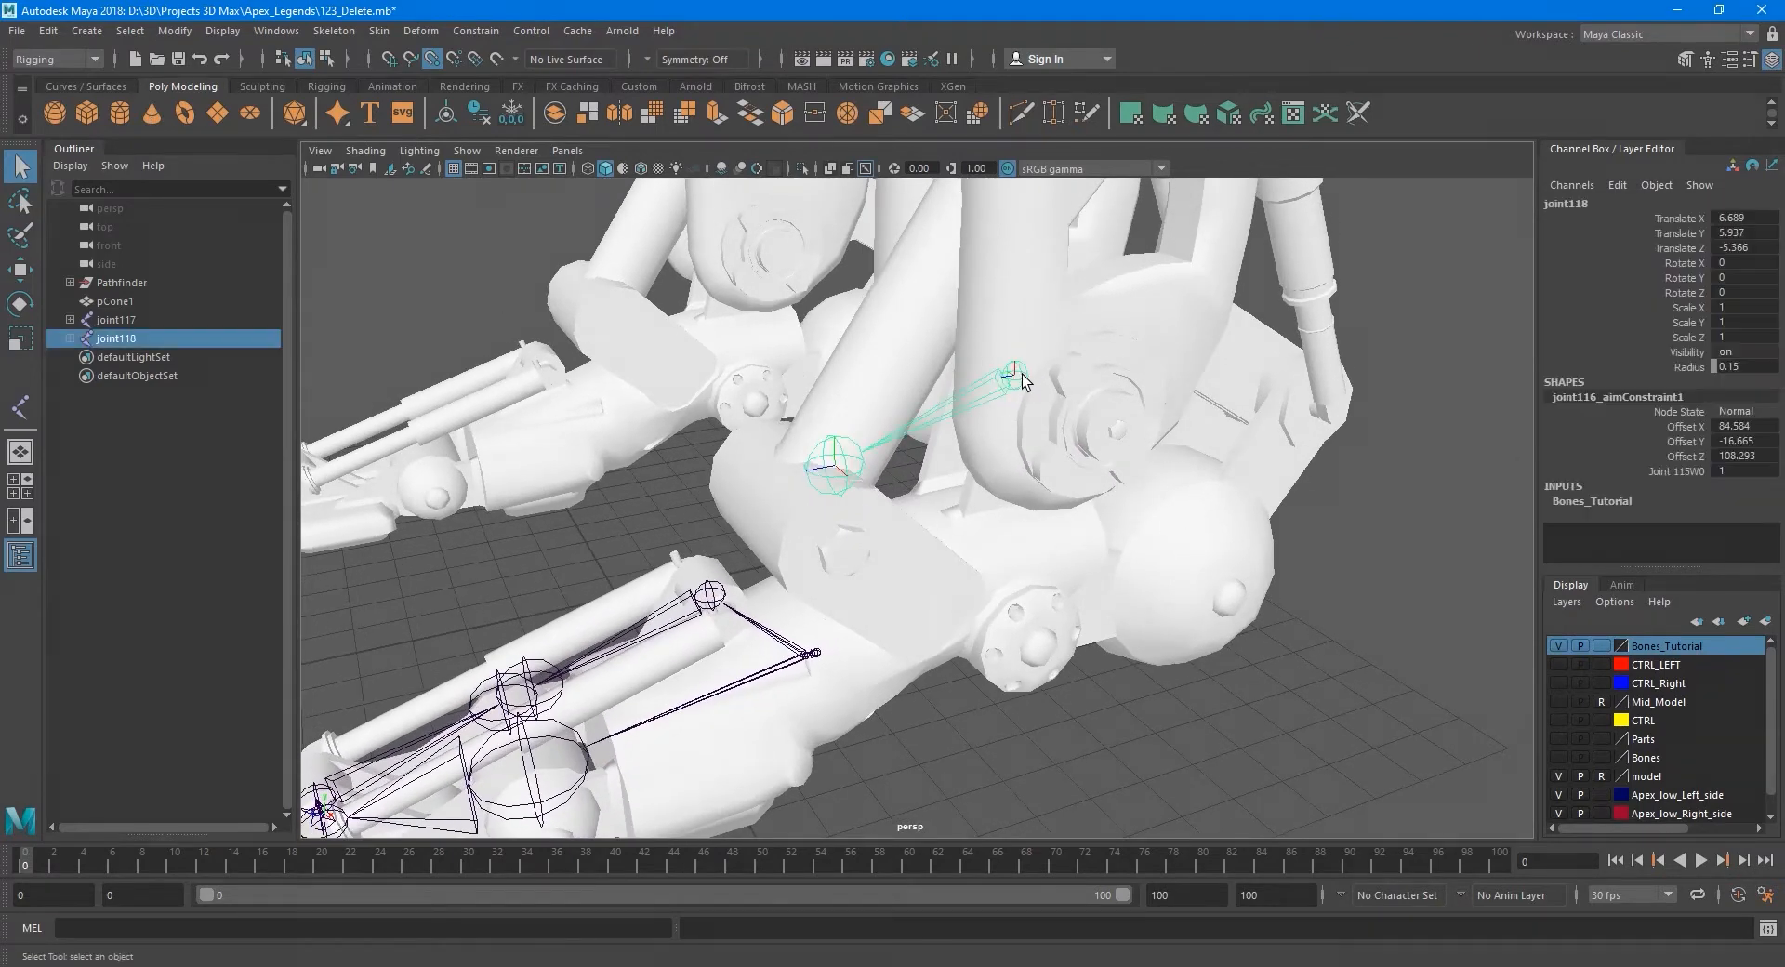
middle_click_drag(1142, 429, 1013, 476, "alt")
scroll(1011, 473, "up", 5)
left_click_drag(1016, 472, 950, 420, "alt")
scroll(945, 443, "down", 3)
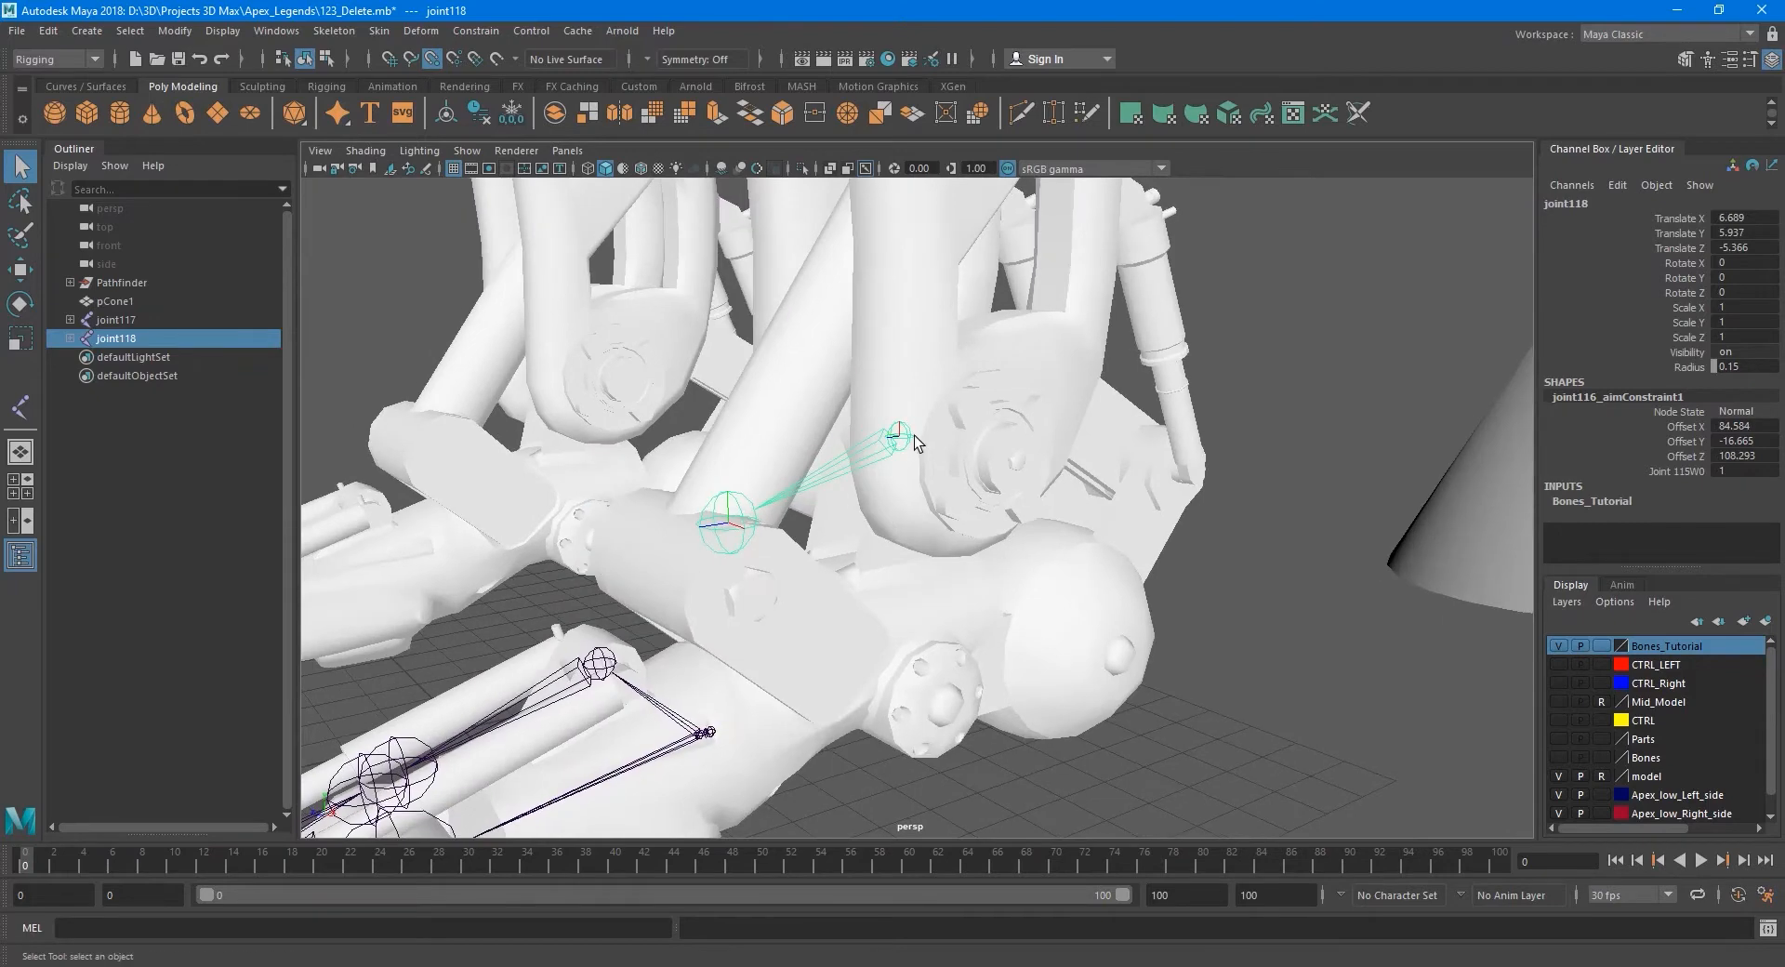
scroll(913, 431, "up", 3)
double_click(1757, 365)
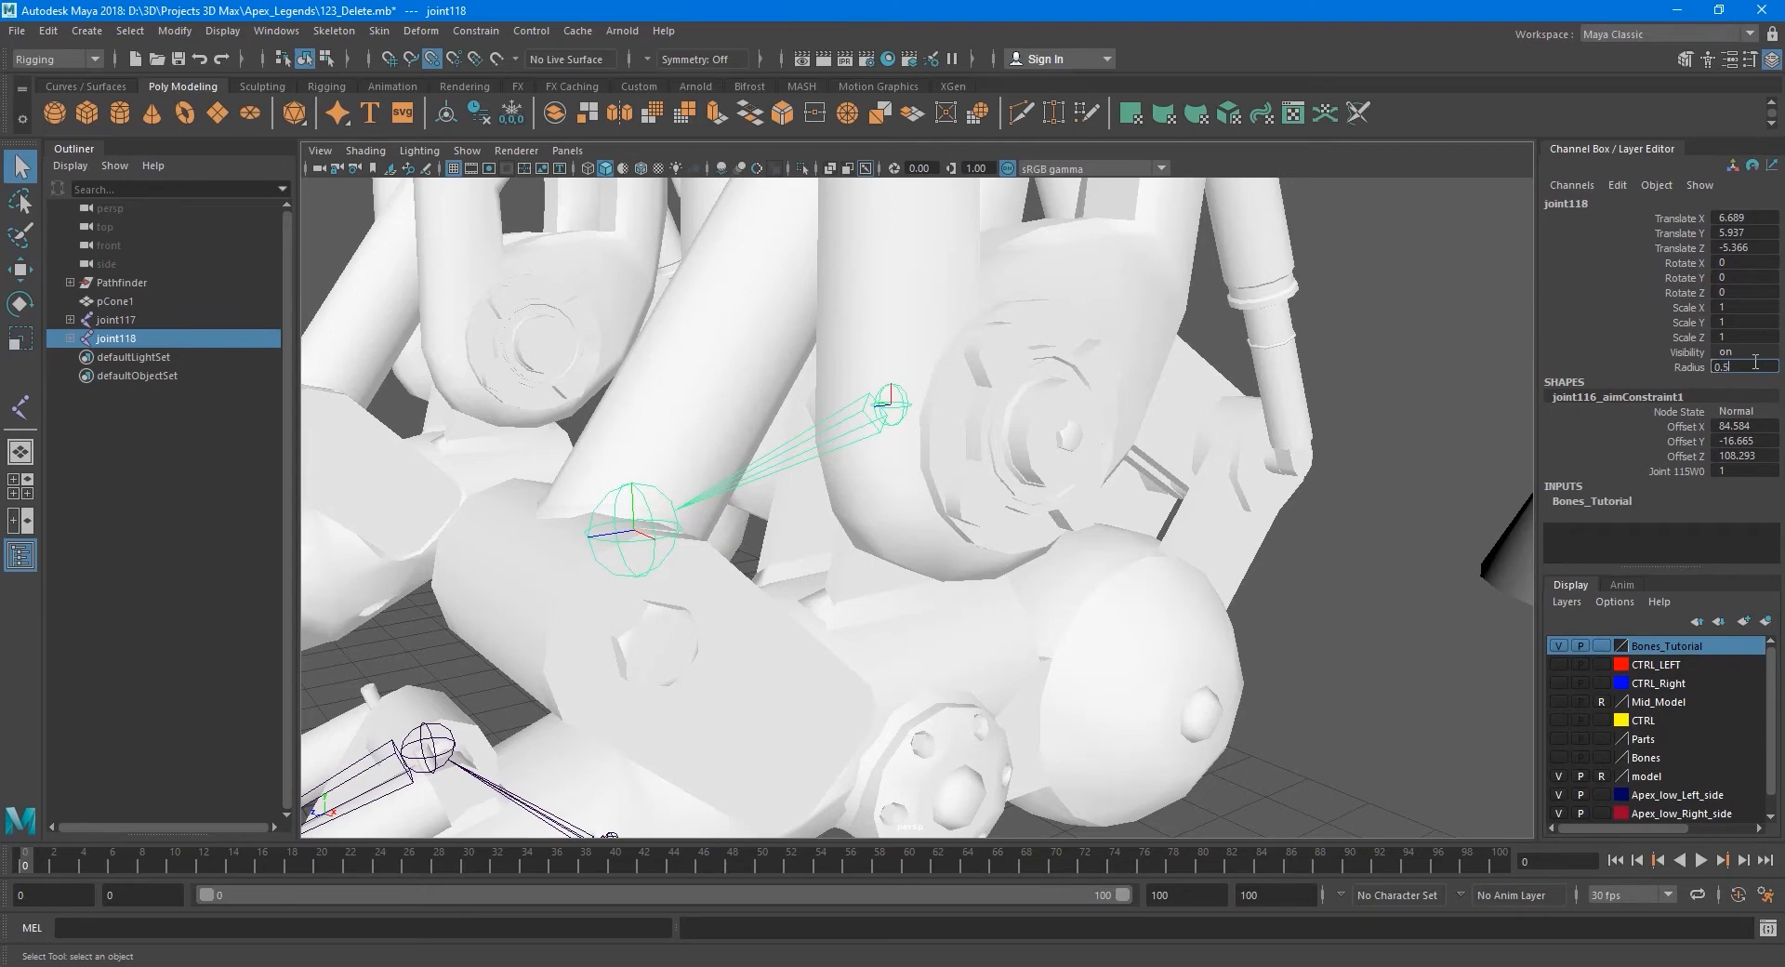
key("Return")
Enlarge the ankle joint (joint118) to a radius of 0.7.
middle_click_drag(1105, 463, 1085, 491, "alt")
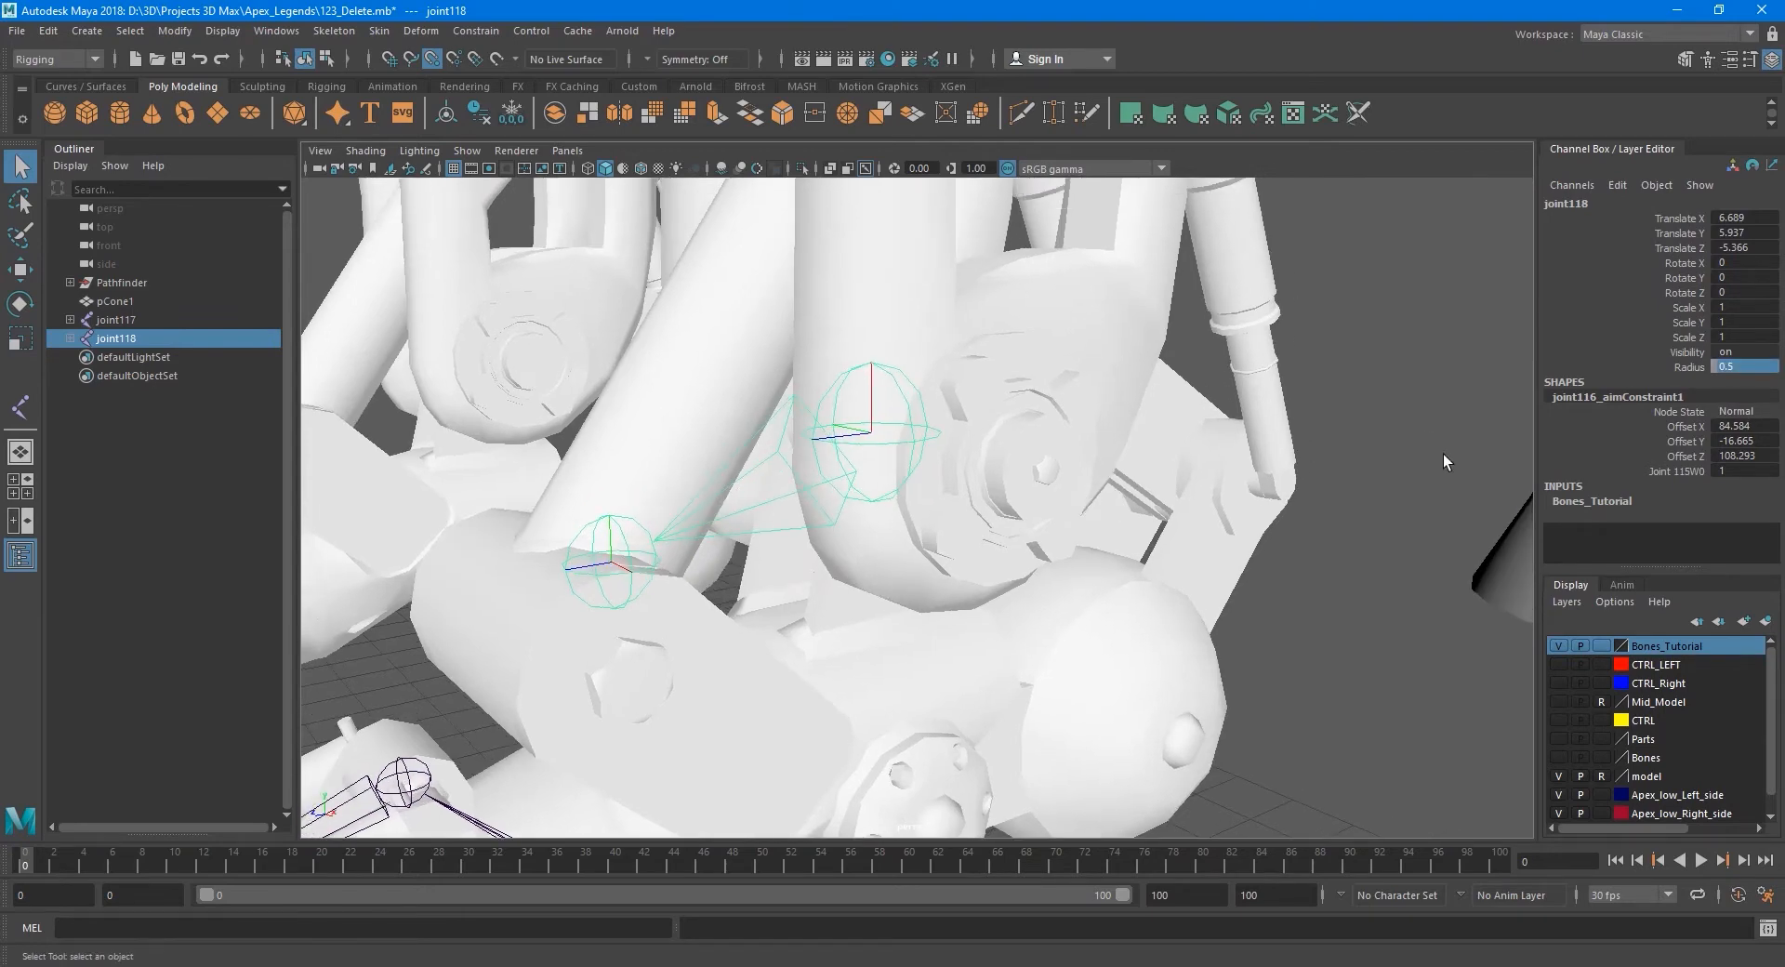
left_click_drag(1046, 470, 995, 504, "alt")
scroll(1012, 481, "down", 4)
scroll(995, 505, "up", 2)
left_click(1758, 368)
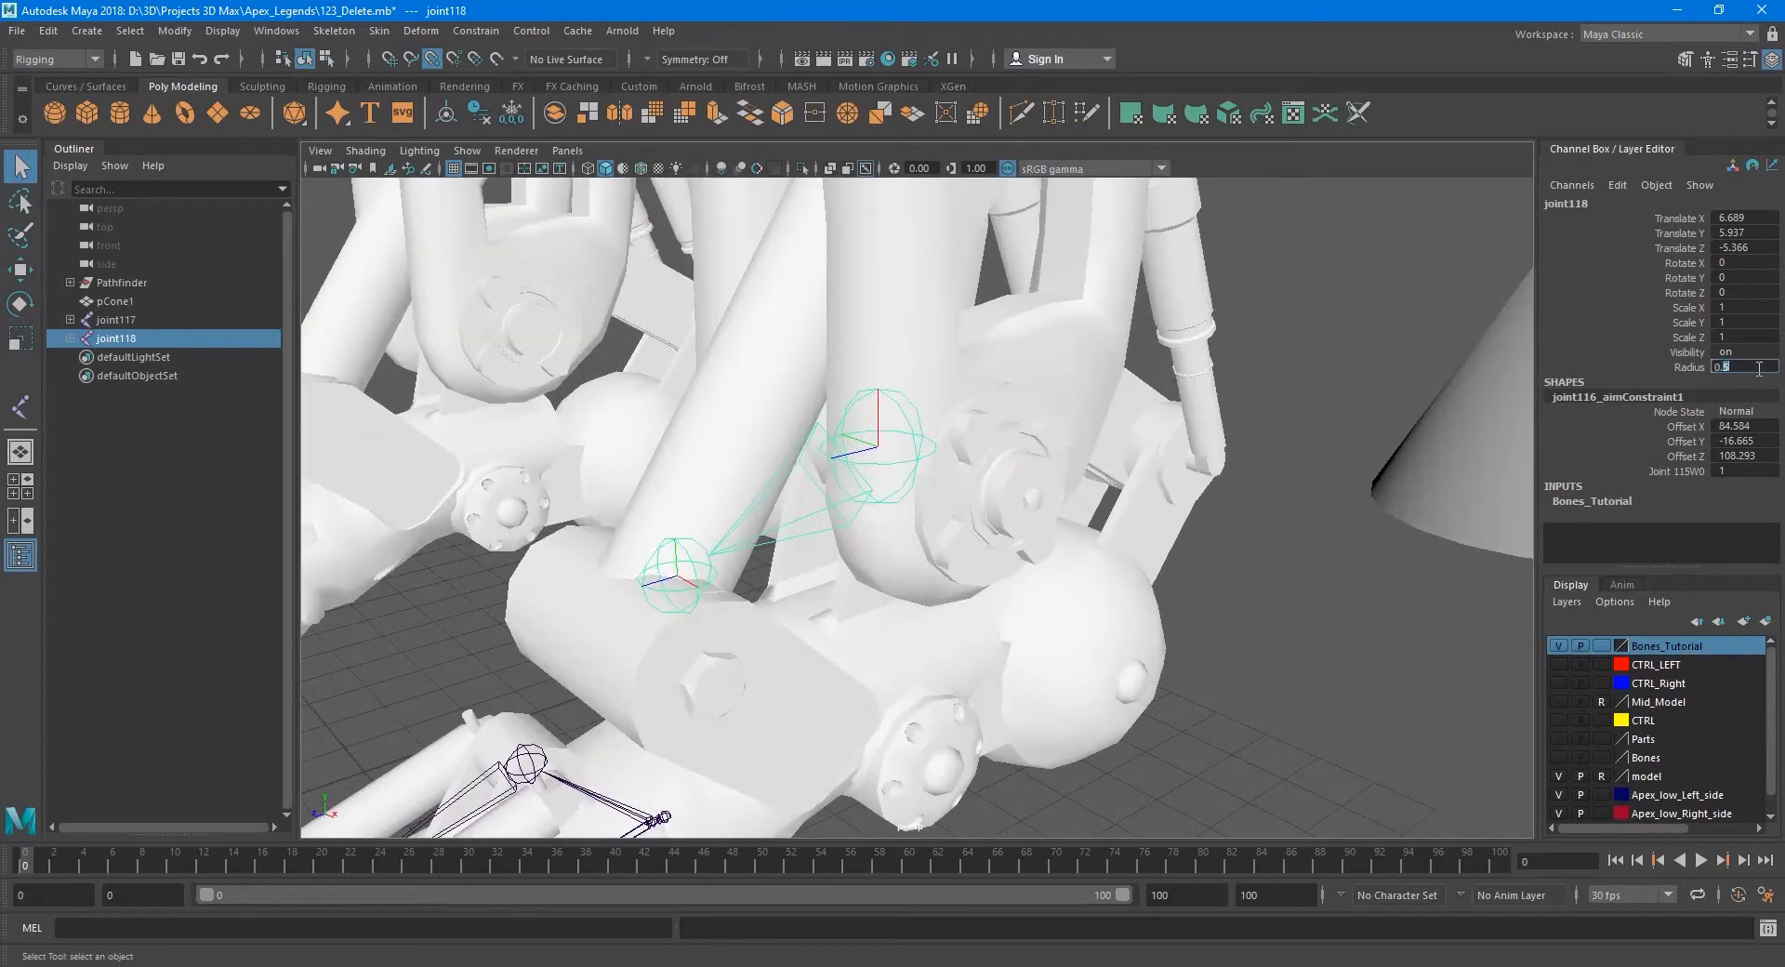
key("Return")
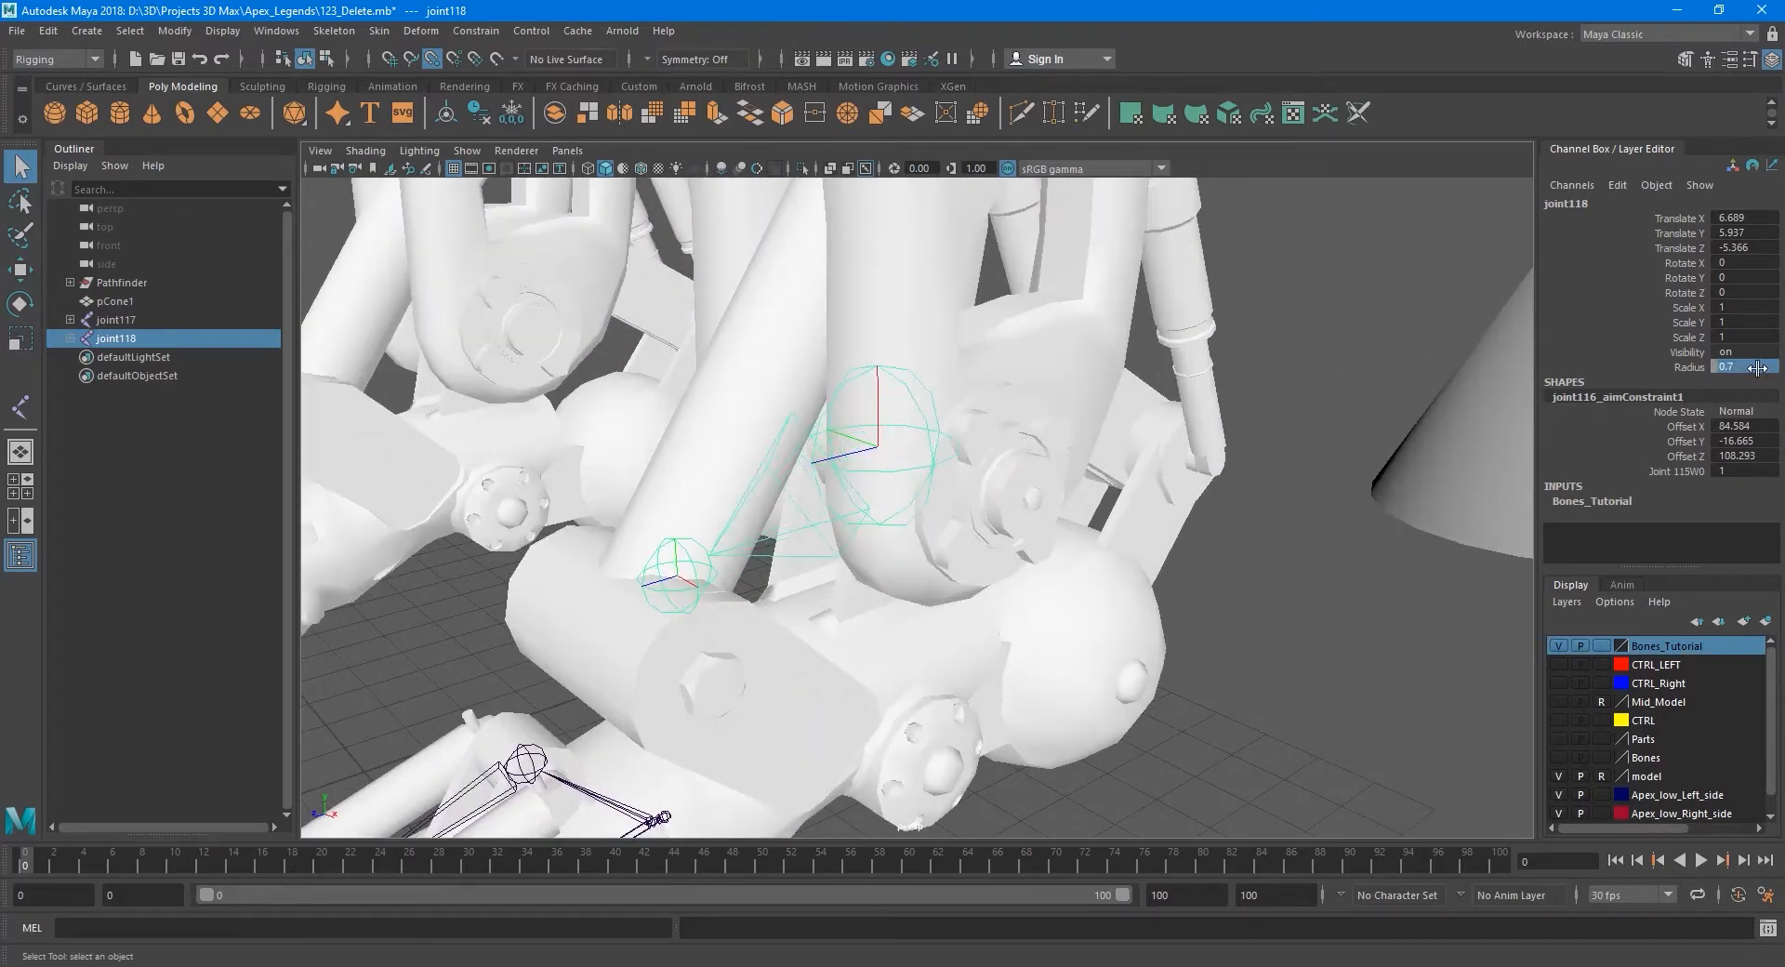
left_click(1241, 536)
Show the Bones layer in place of Bones_Tutorial, examine the reference foot joint (L_Foot_J), and switch the layers back.
left_click_drag(1241, 537, 1041, 608, "alt")
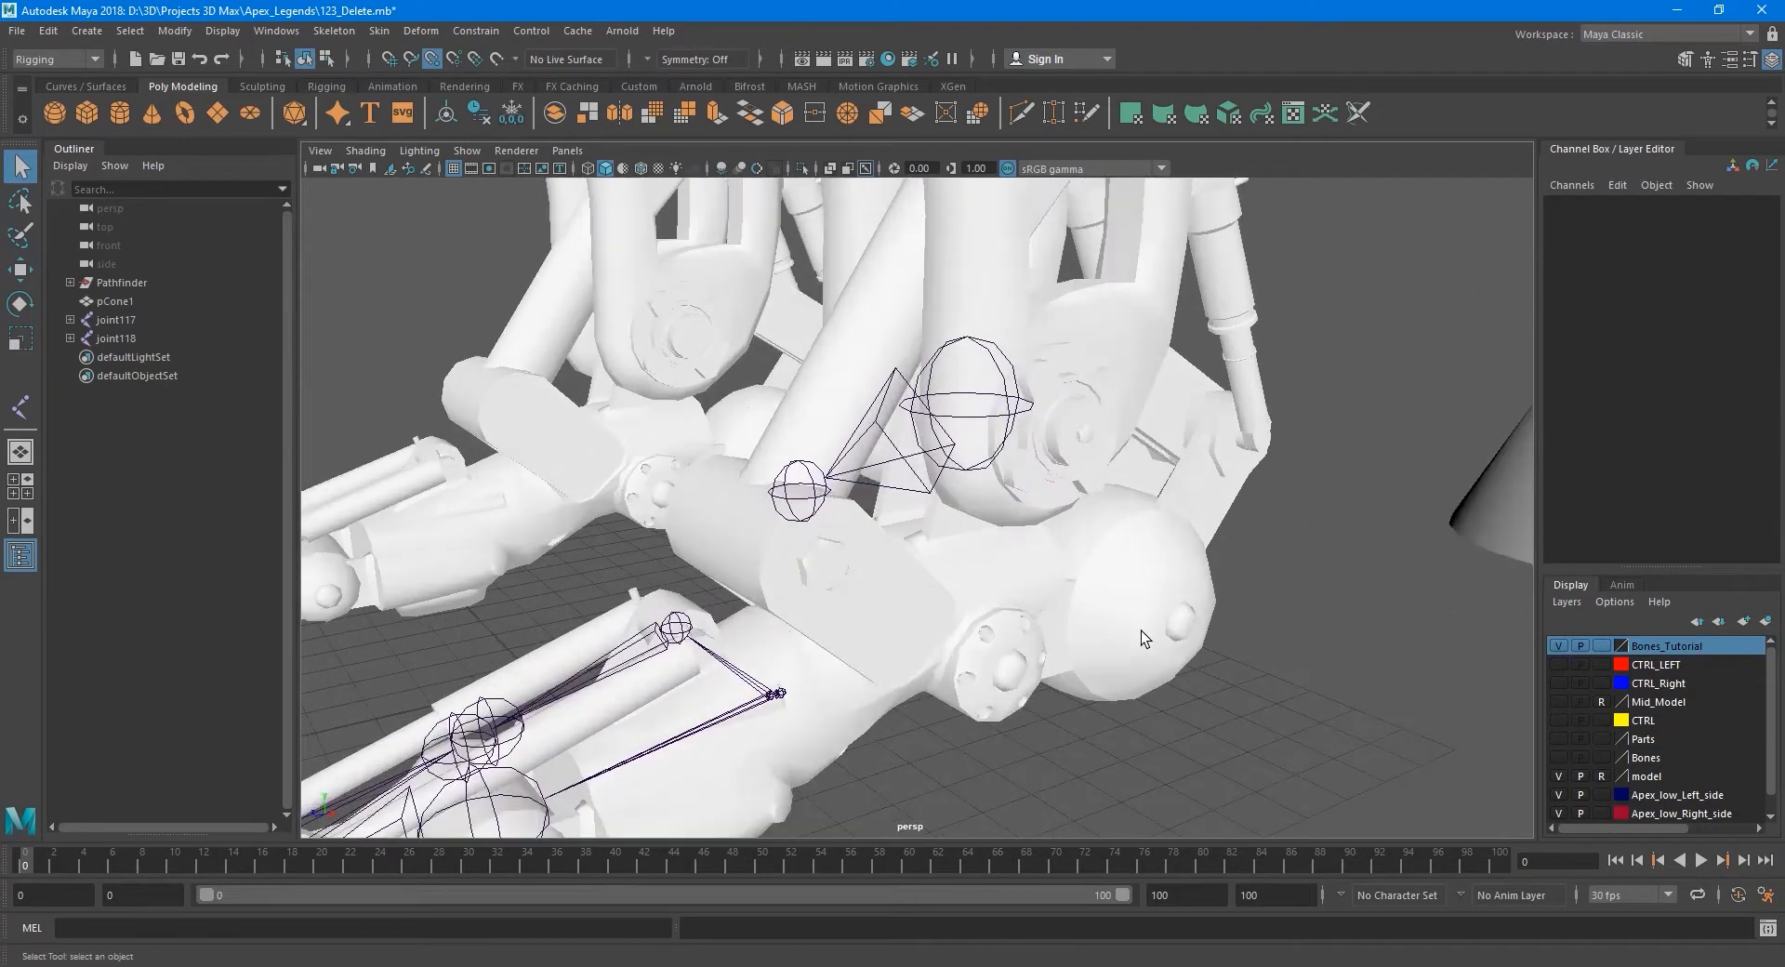
right_click_drag(1141, 630, 1430, 773, "alt")
left_click(1557, 646)
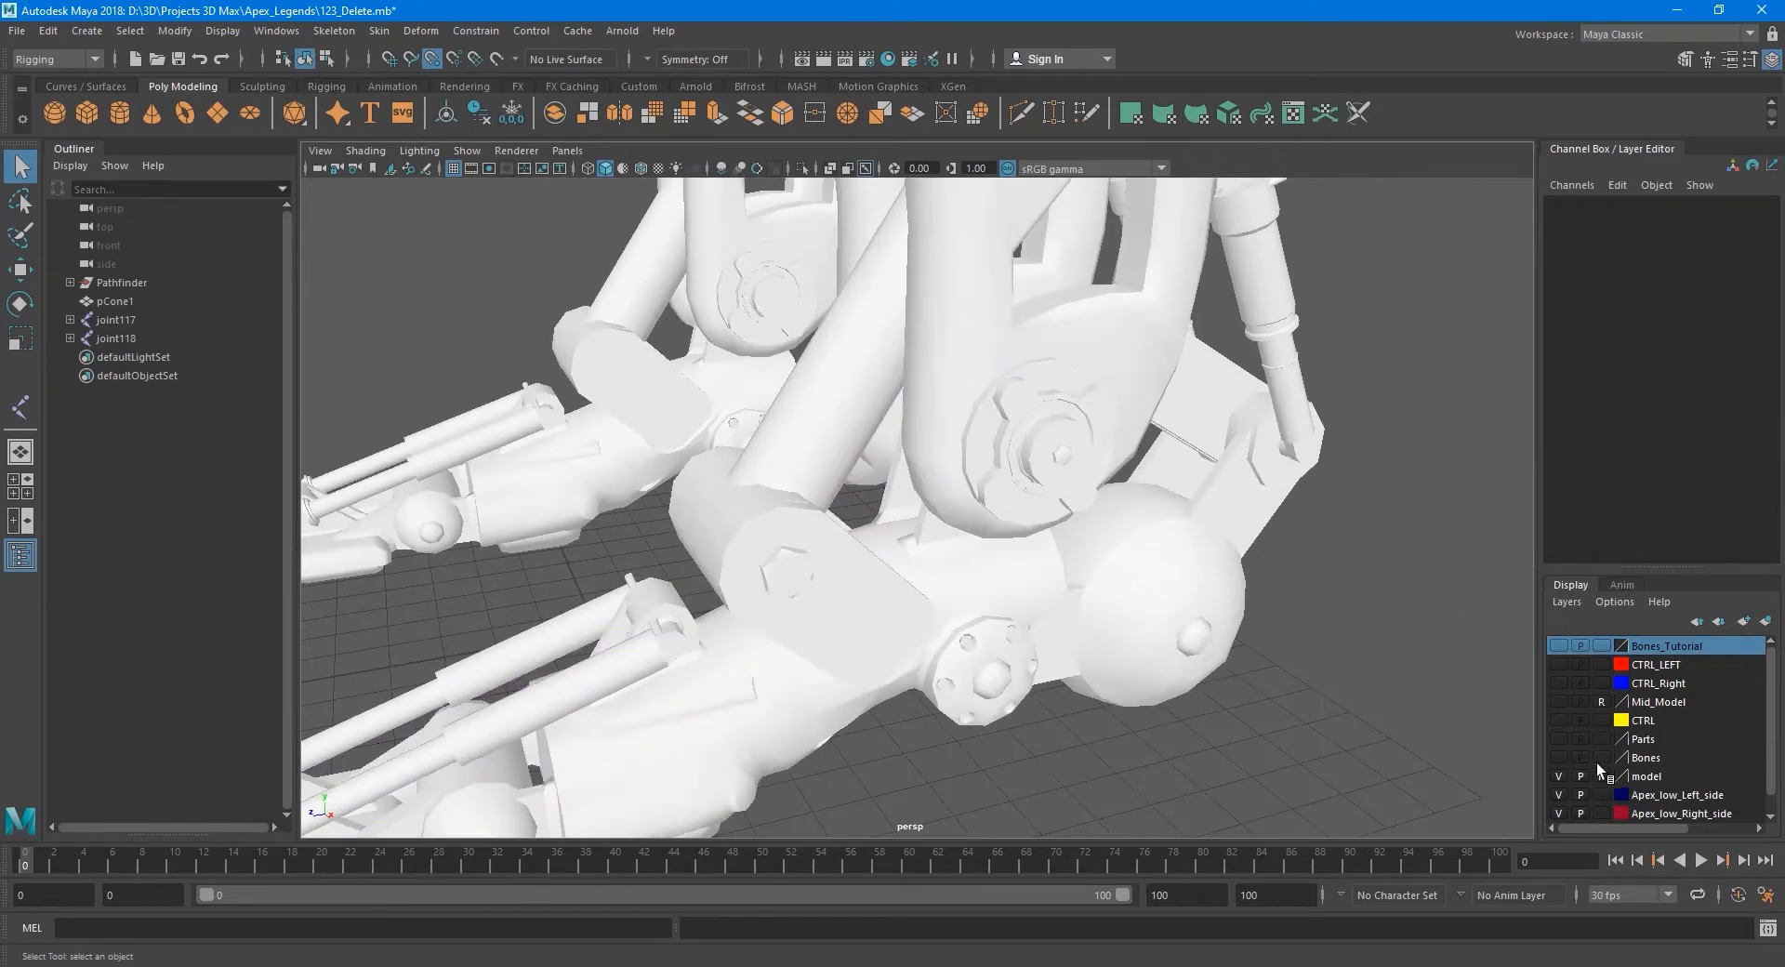
left_click(1560, 757)
mouse_move(1032, 612)
left_mouse_down("alt")
mouse_move(1197, 679)
mouse_move(984, 685)
mouse_move(1047, 628)
left_mouse_up("alt")
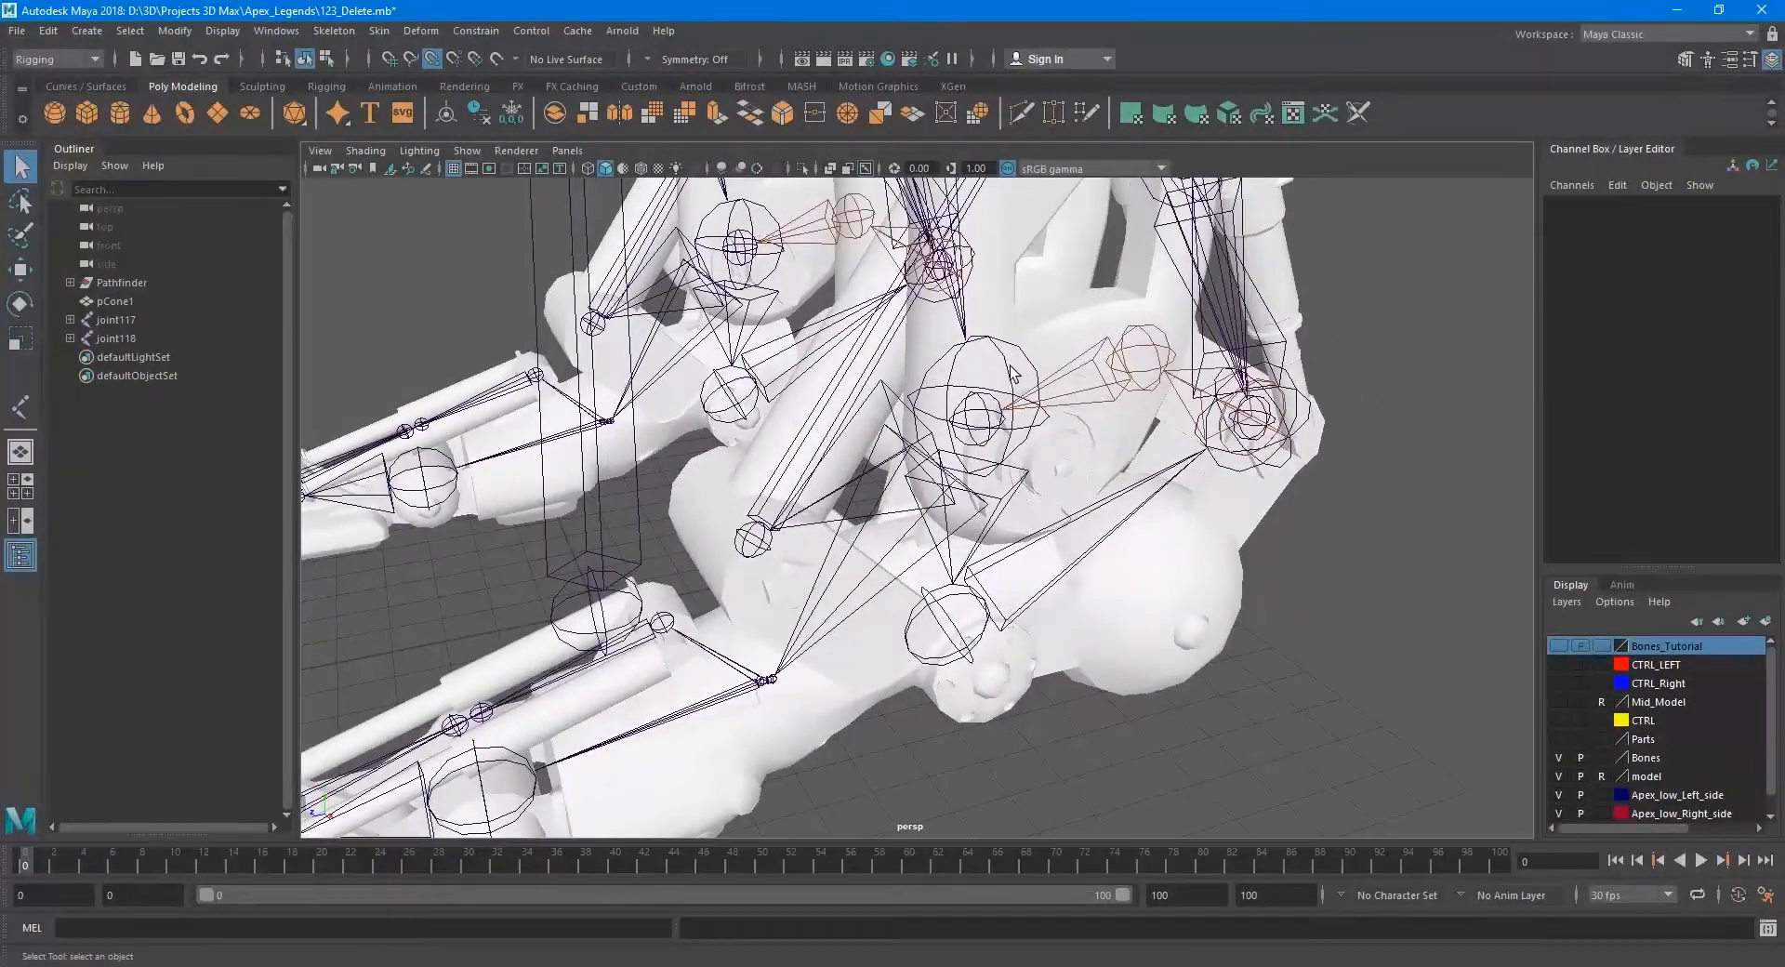
left_click(1008, 377)
left_click_drag(1008, 377, 983, 472, "alt")
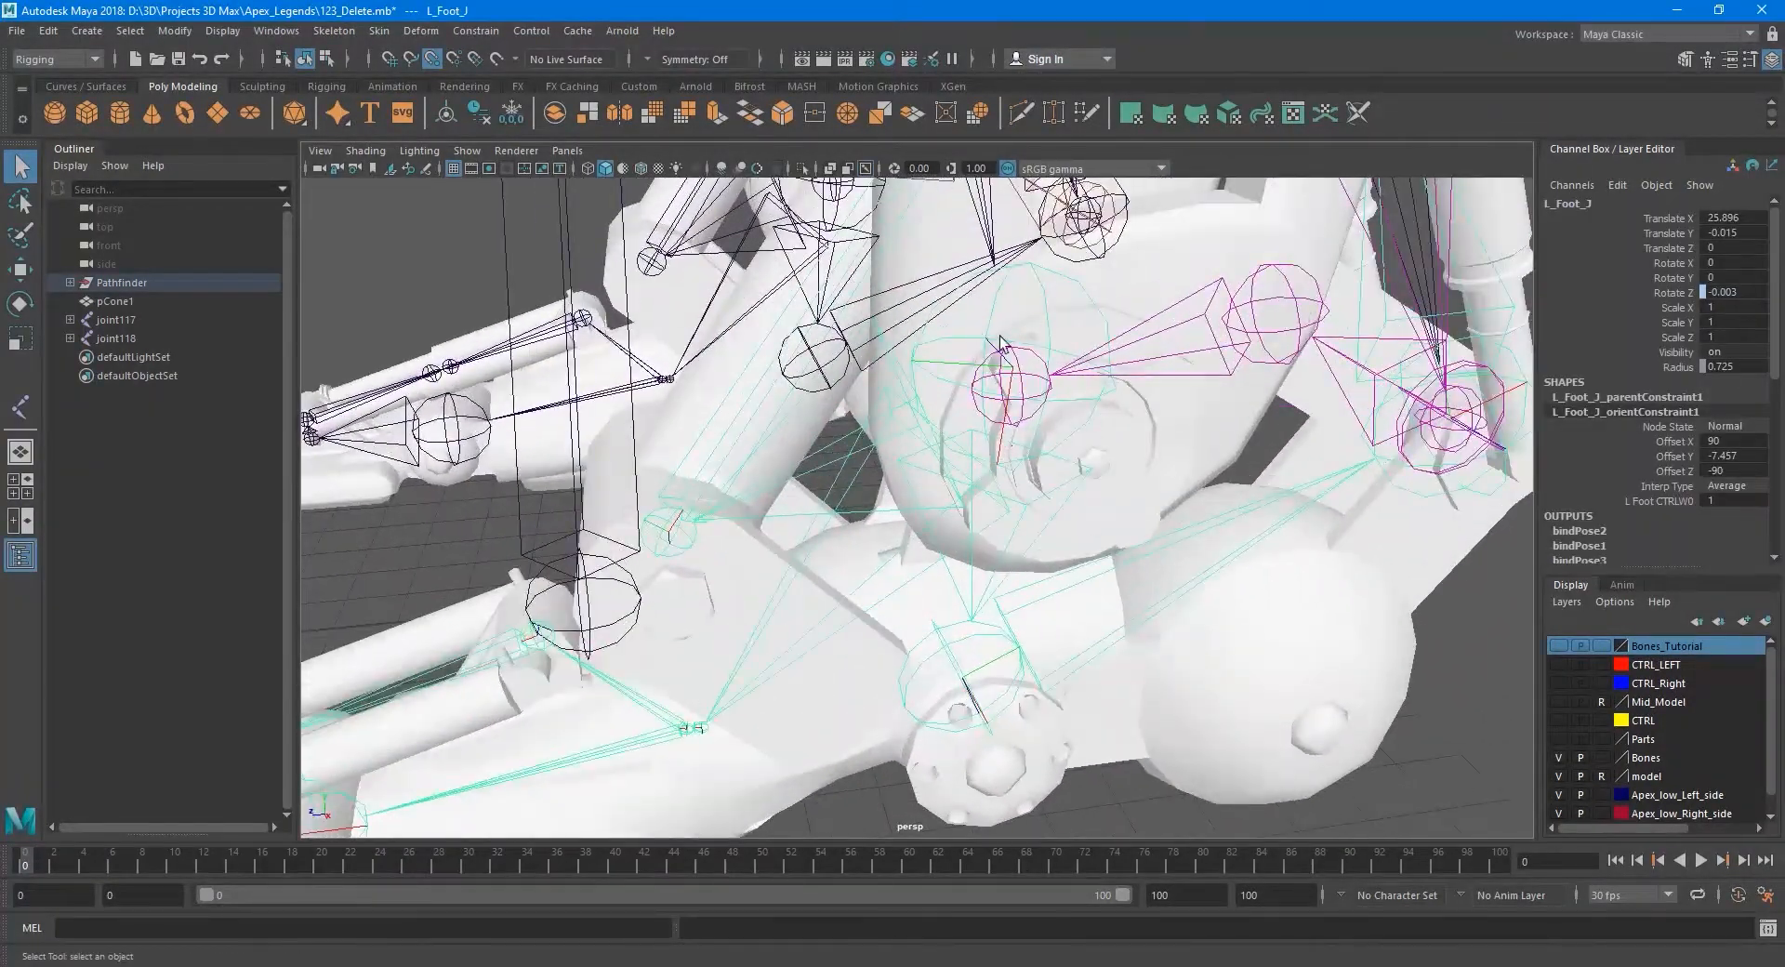
scroll(717, 740, "up", 3)
middle_click_drag(716, 740, 944, 556, "alt")
scroll(772, 686, "up", 2)
scroll(761, 697, "down", 3)
left_click_drag(763, 690, 884, 635, "alt")
left_click(1559, 758)
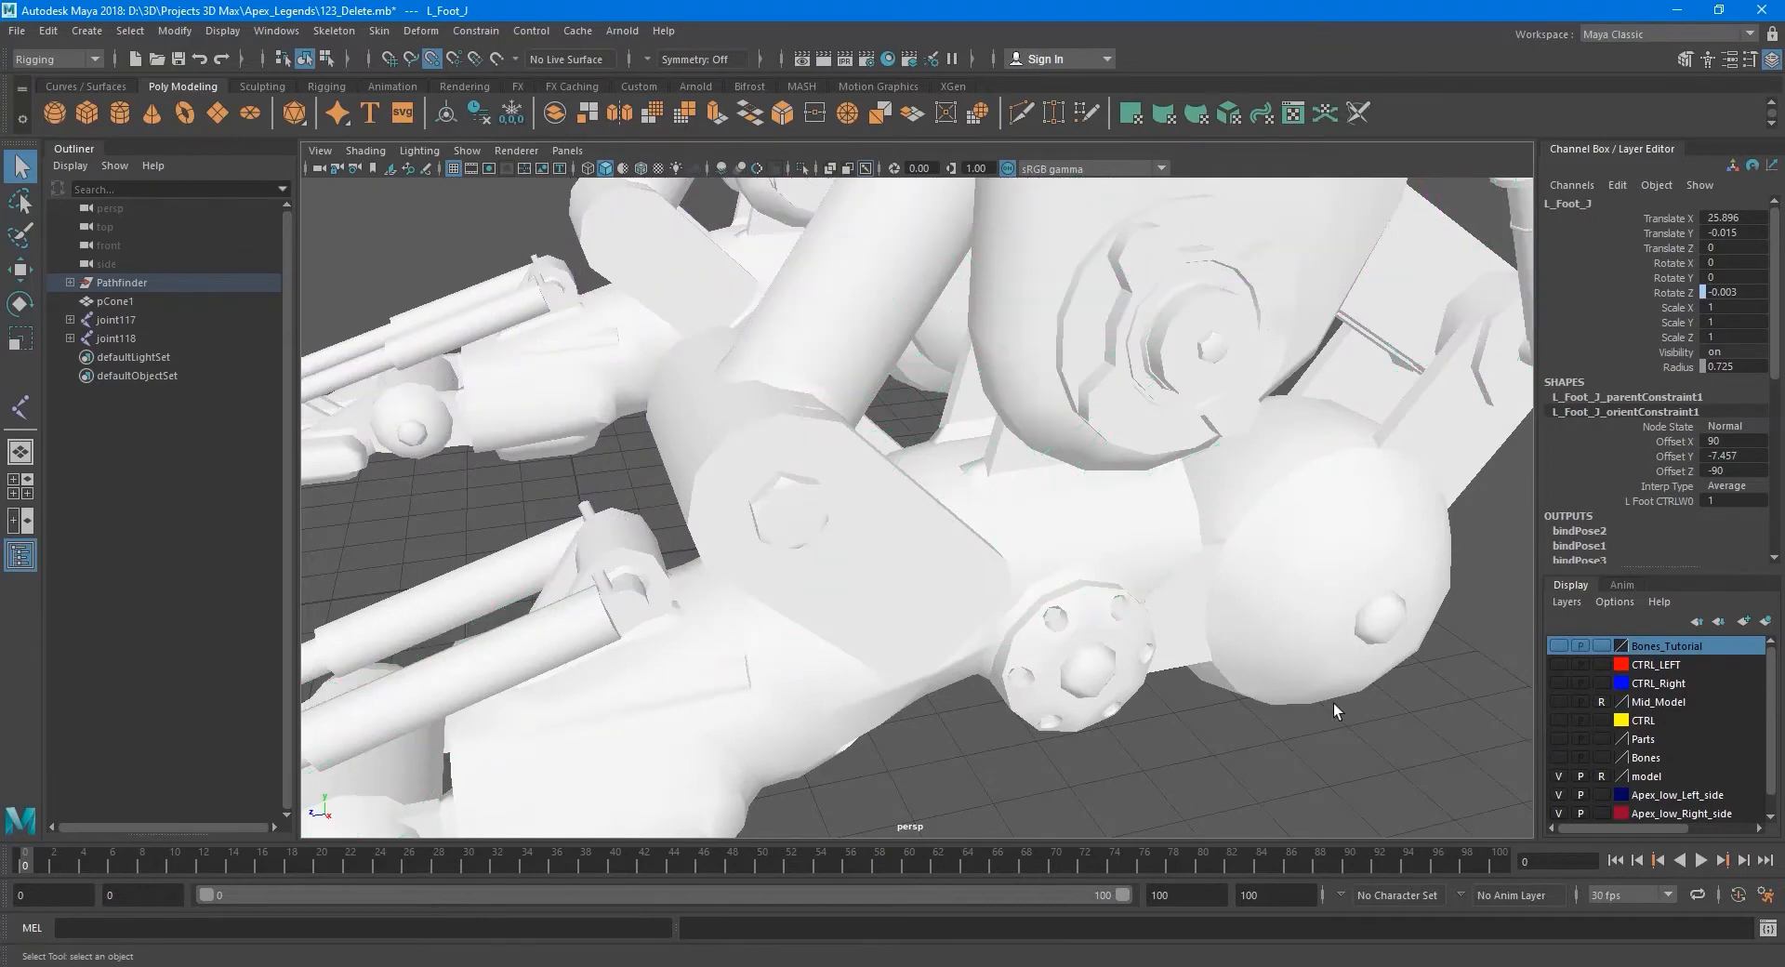
left_click(1559, 645)
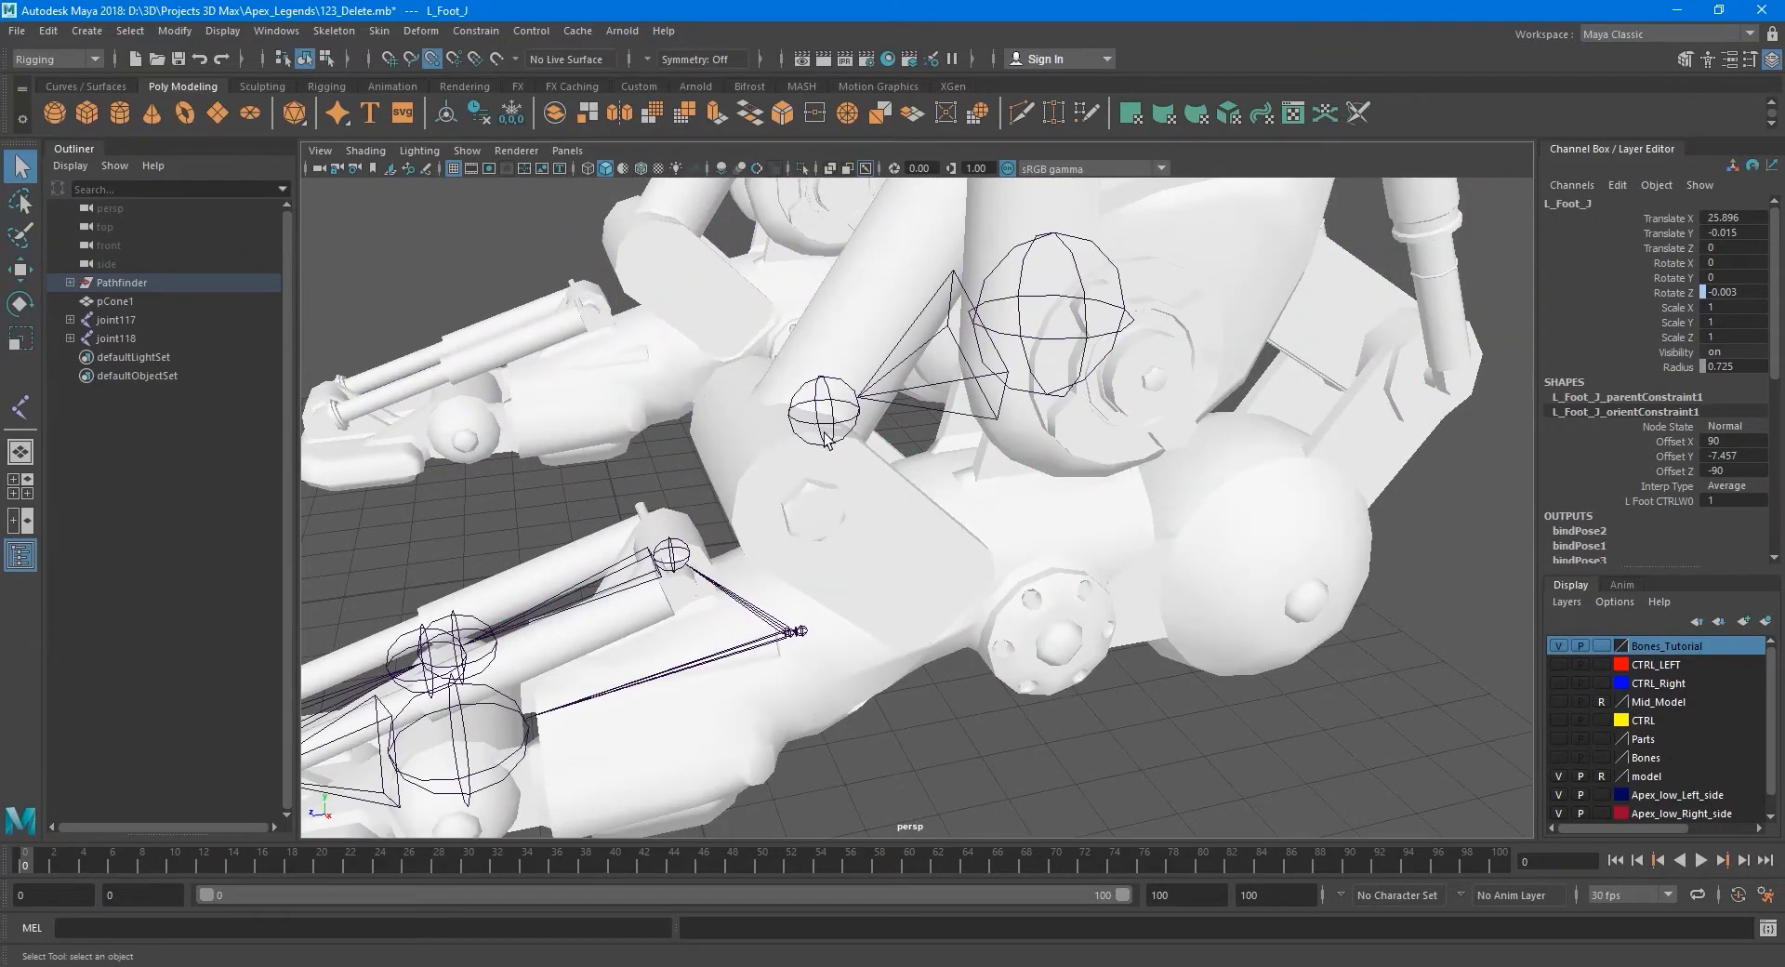
Delete the leftover child joint (joint114) copied along with the ankle joint.
left_click(827, 420)
middle_click_drag(861, 479, 855, 521, "alt")
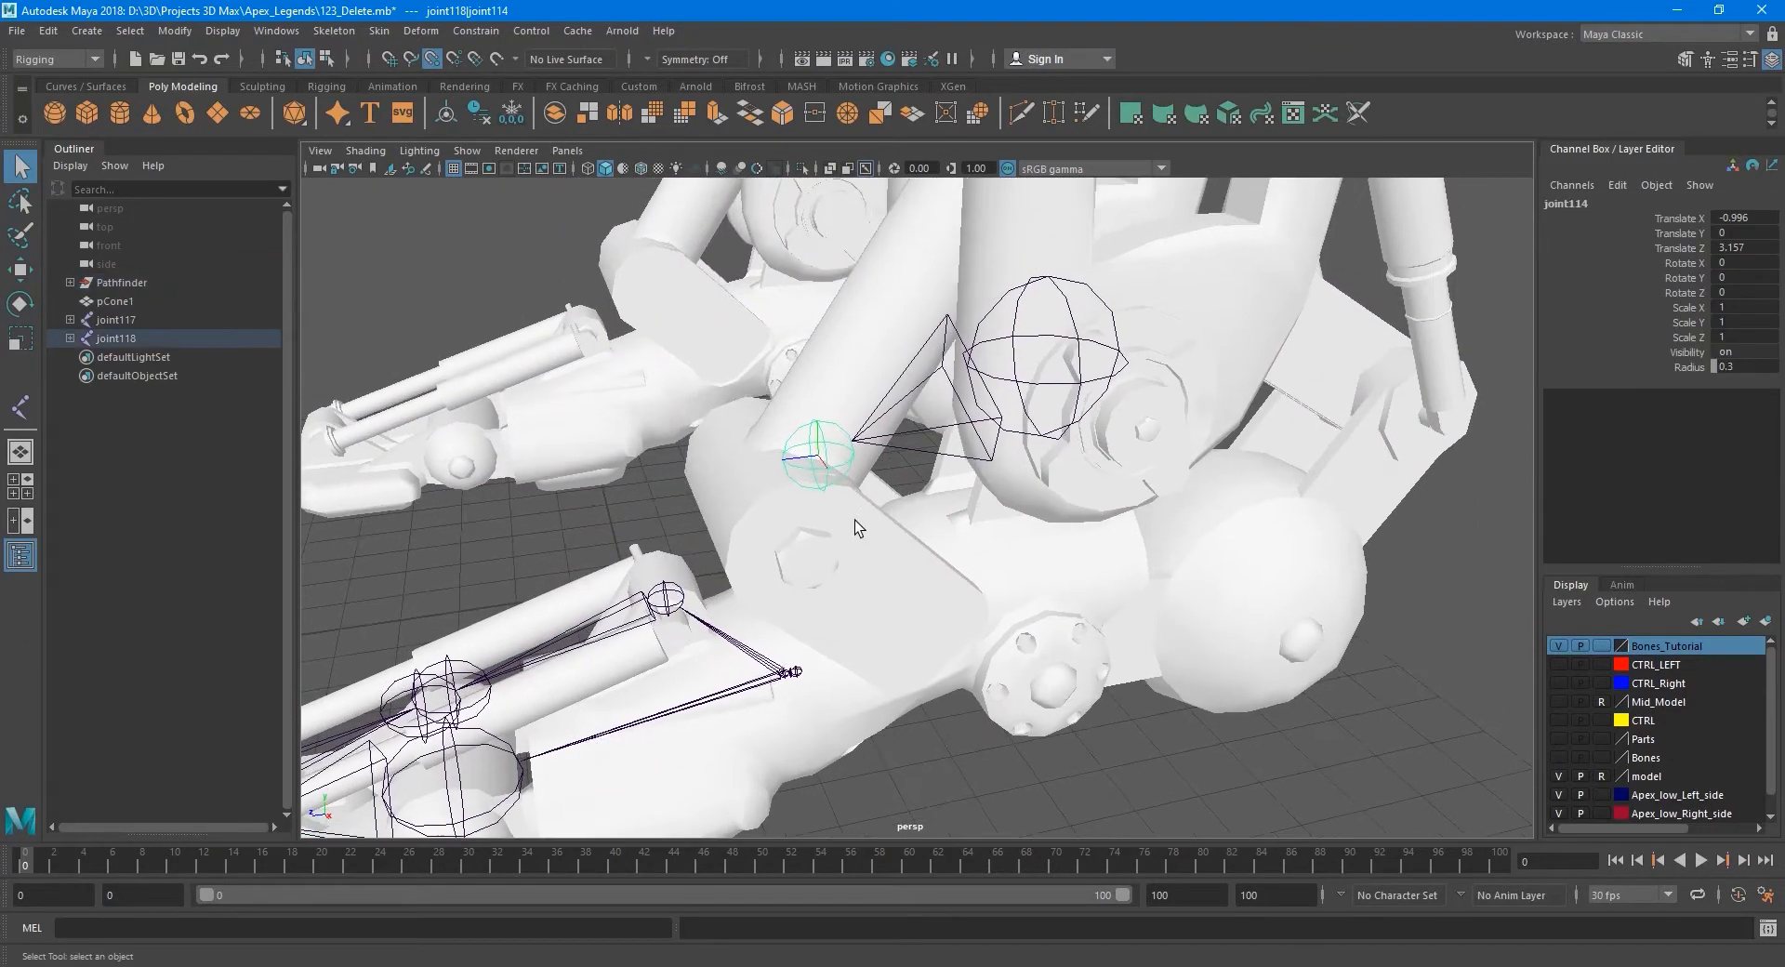
left_click(802, 435)
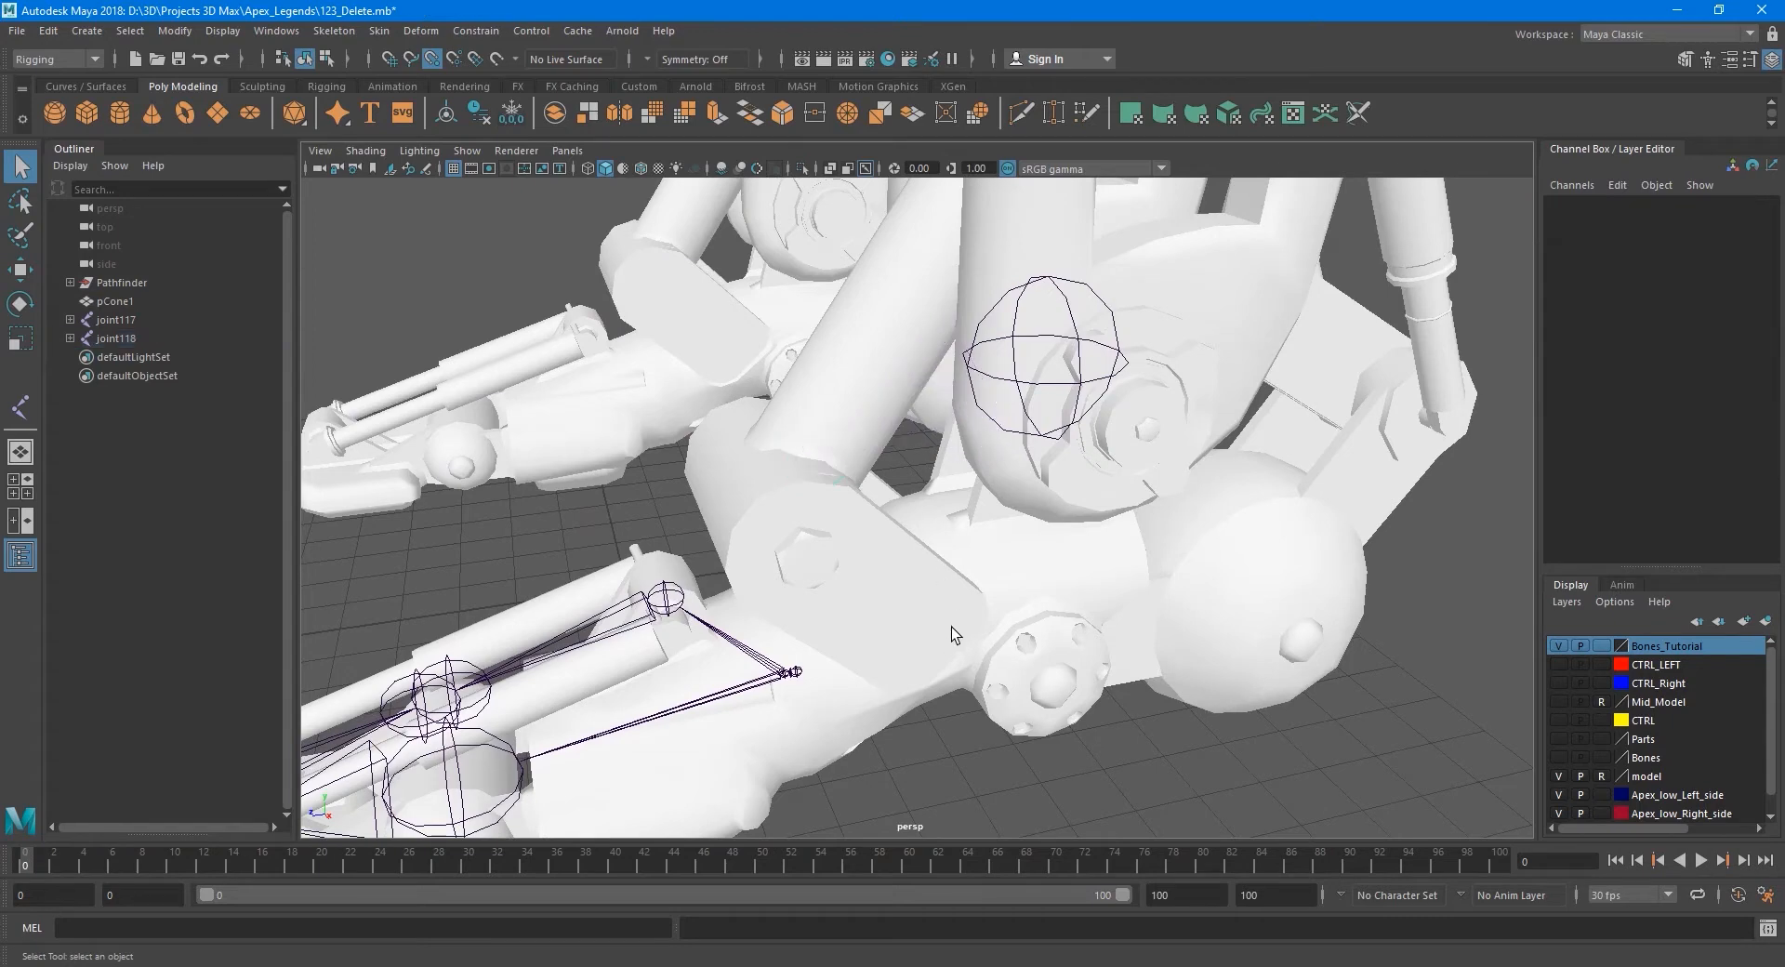
Parent the foot root joint (joint117) under the ankle joint (joint118).
middle_click_drag(796, 672, 820, 625, "alt")
left_click(820, 625)
left_click(1103, 331, "shift")
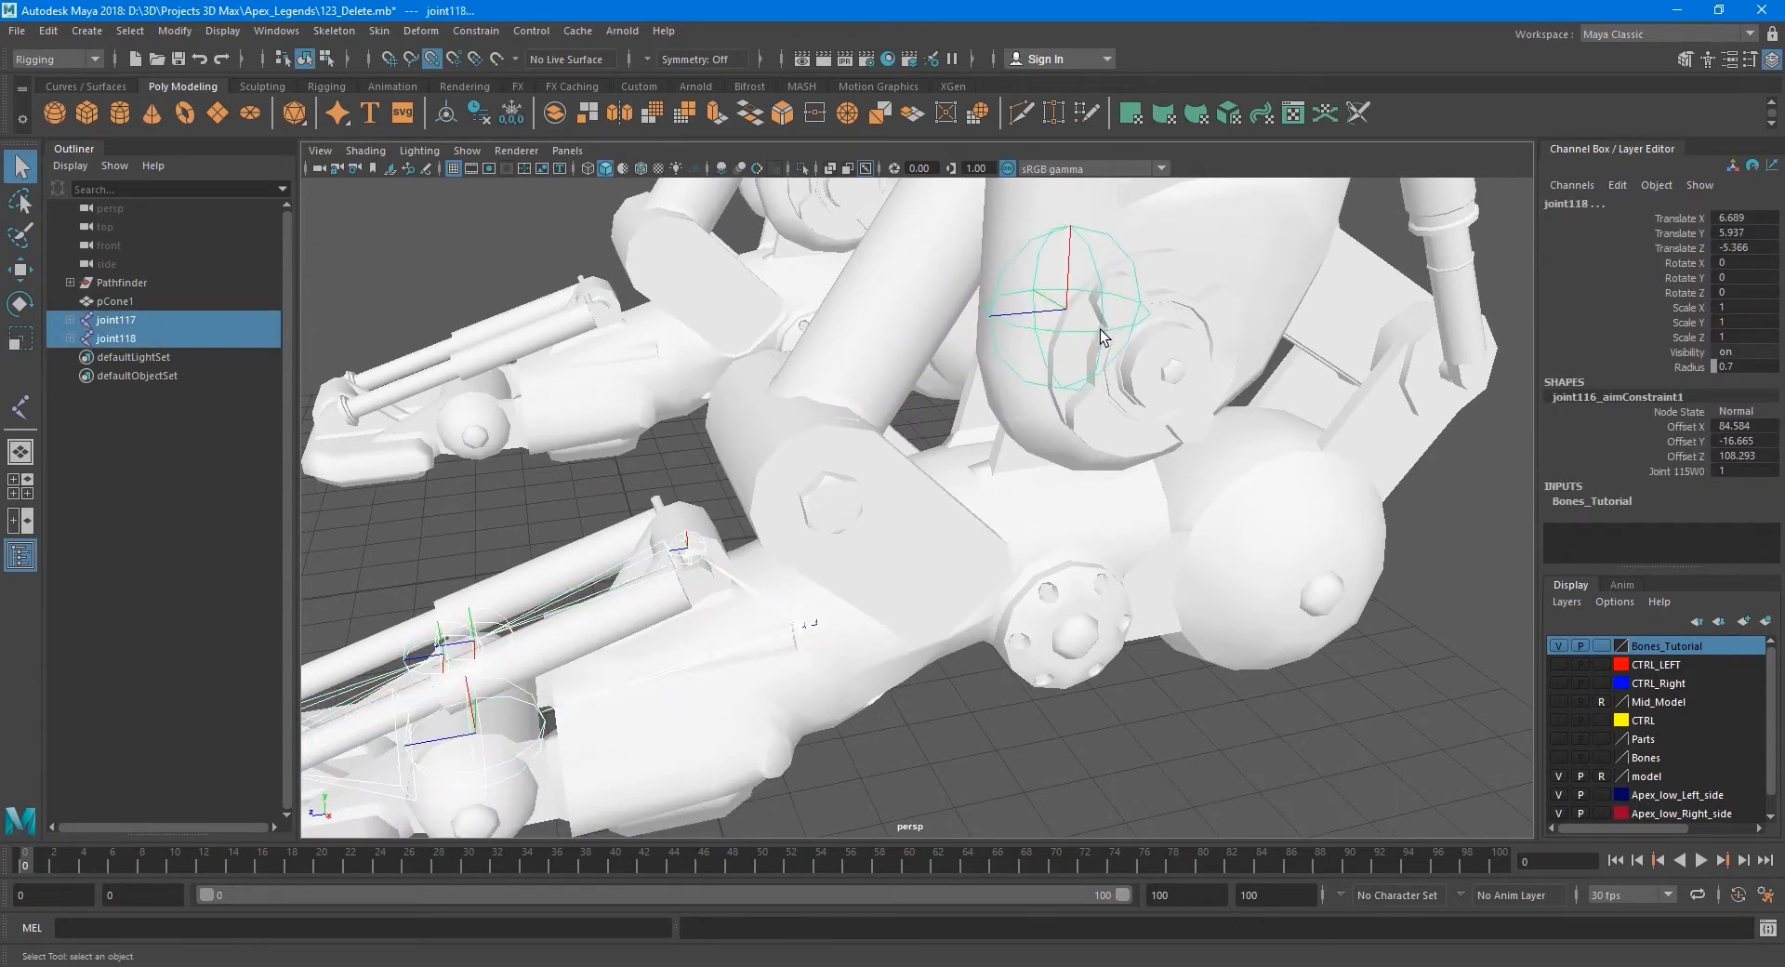
key("p")
Duplicate the small upper piston joint (joint116) with its child and raise the copy above the foot.
left_click_drag(1042, 476, 993, 534, "alt")
scroll(995, 567, "down", 4)
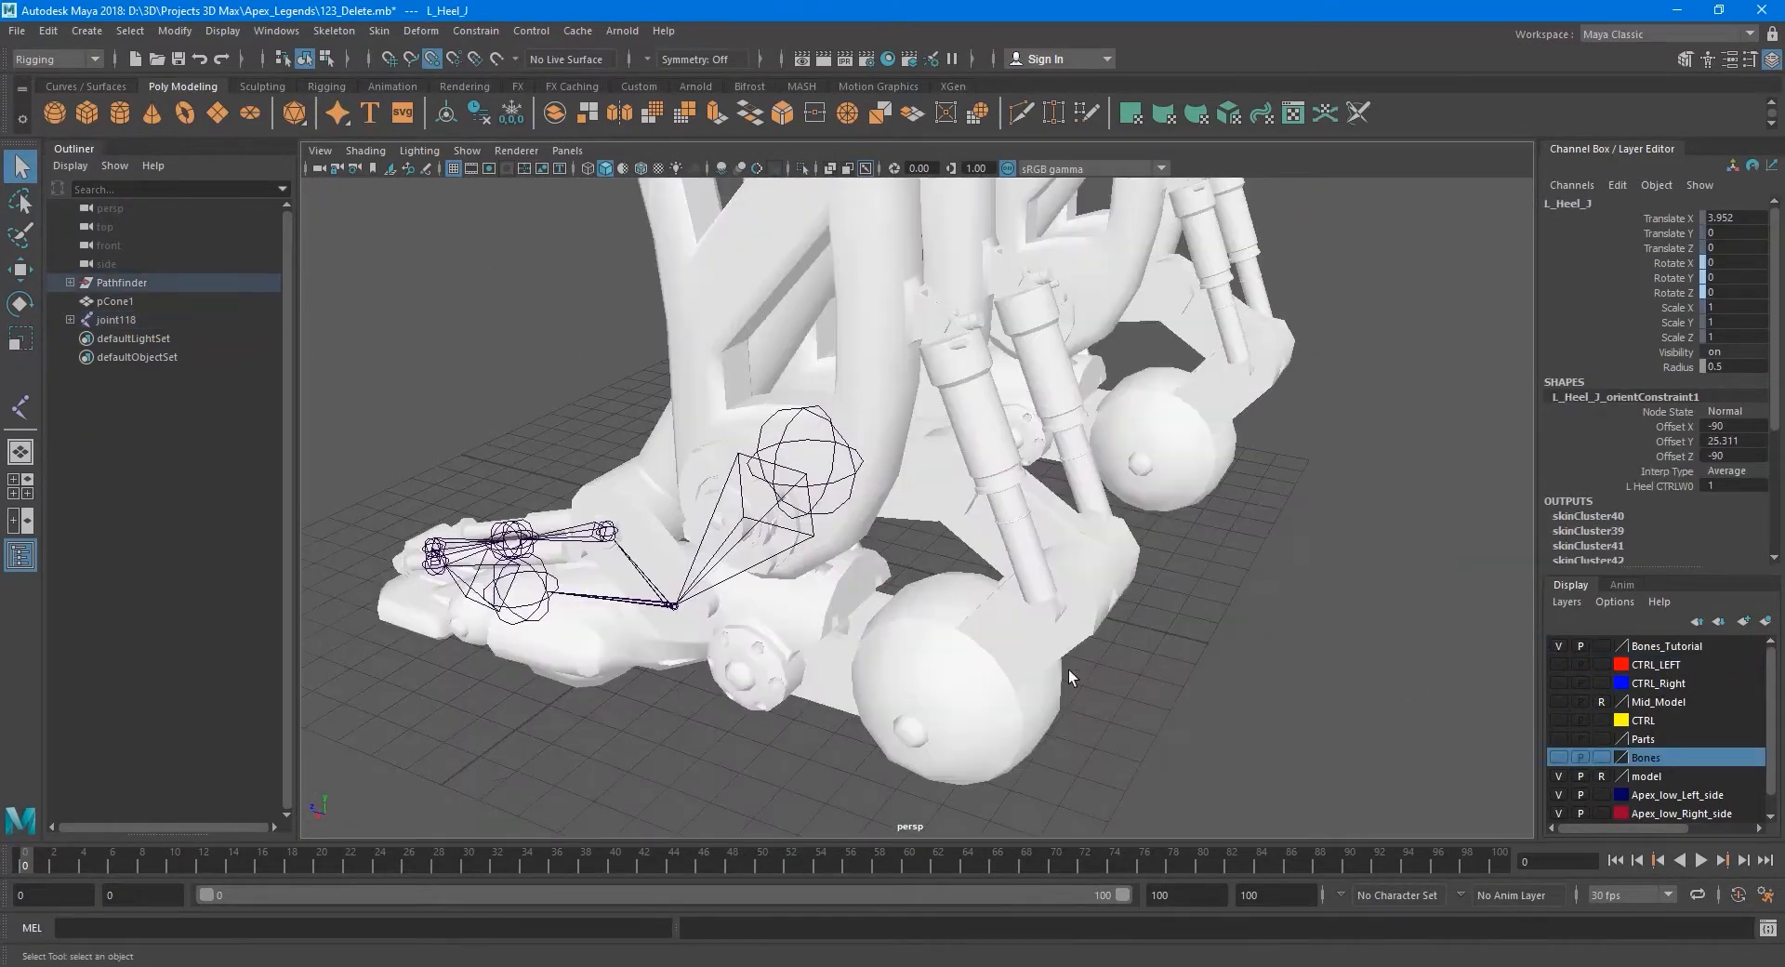
left_click_drag(1069, 669, 848, 580, "alt")
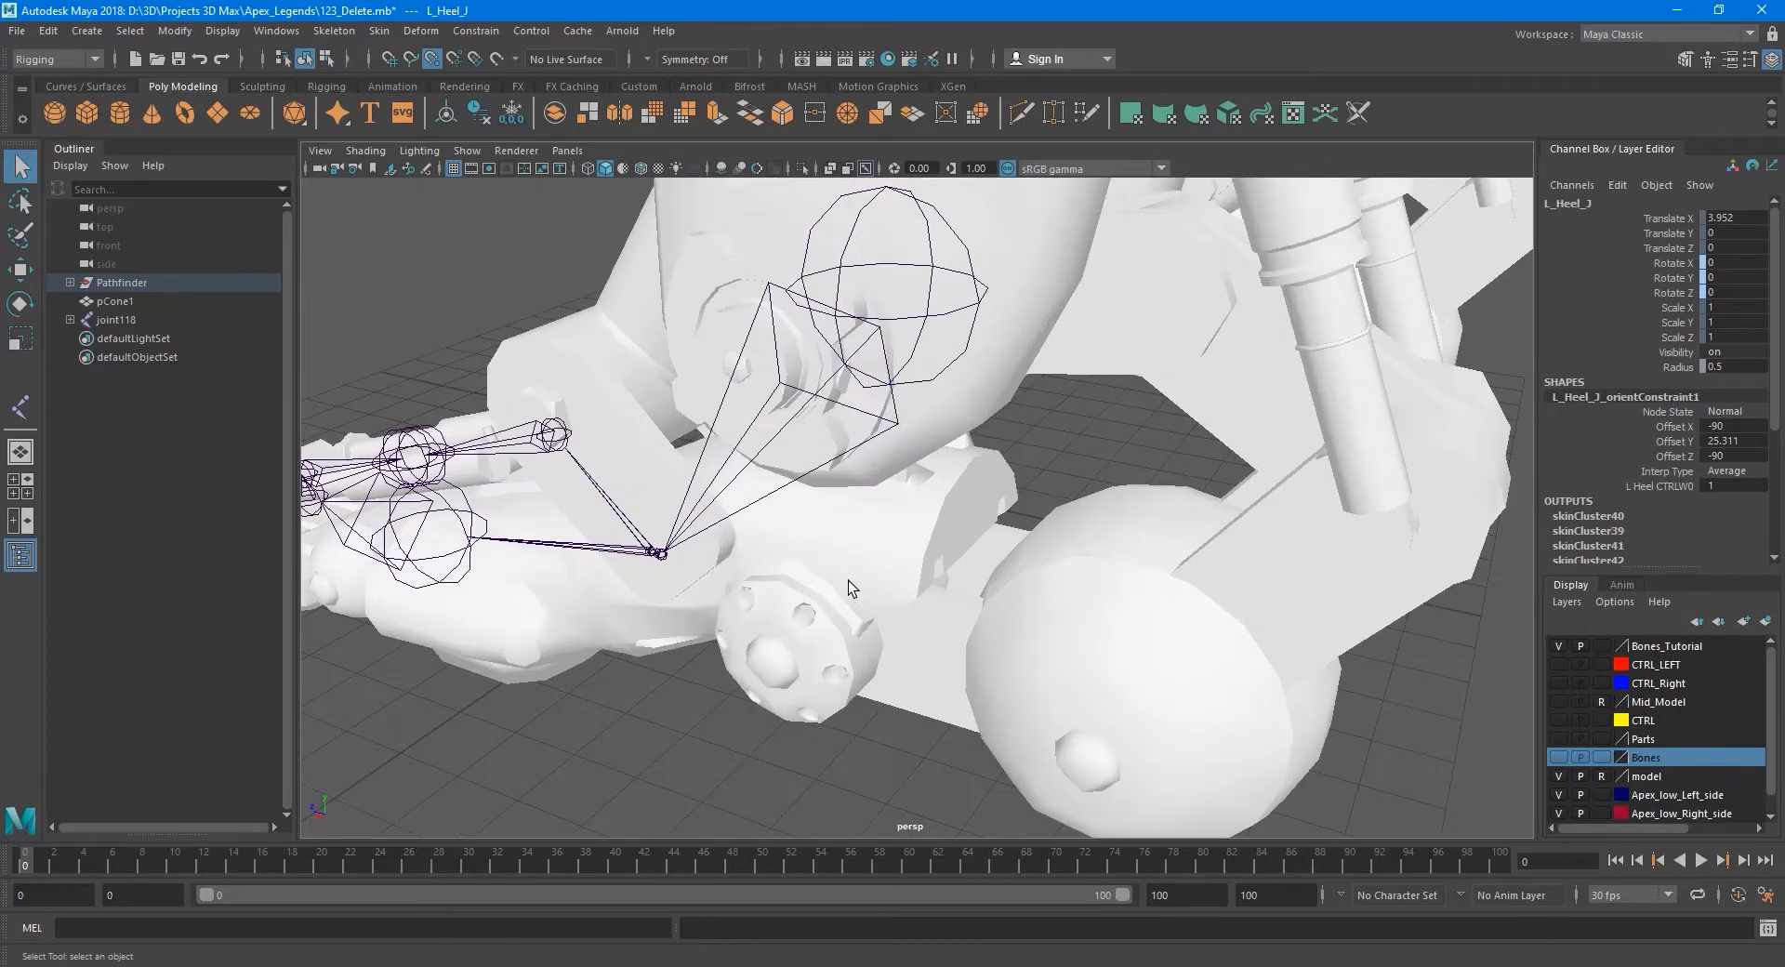
left_click(935, 297)
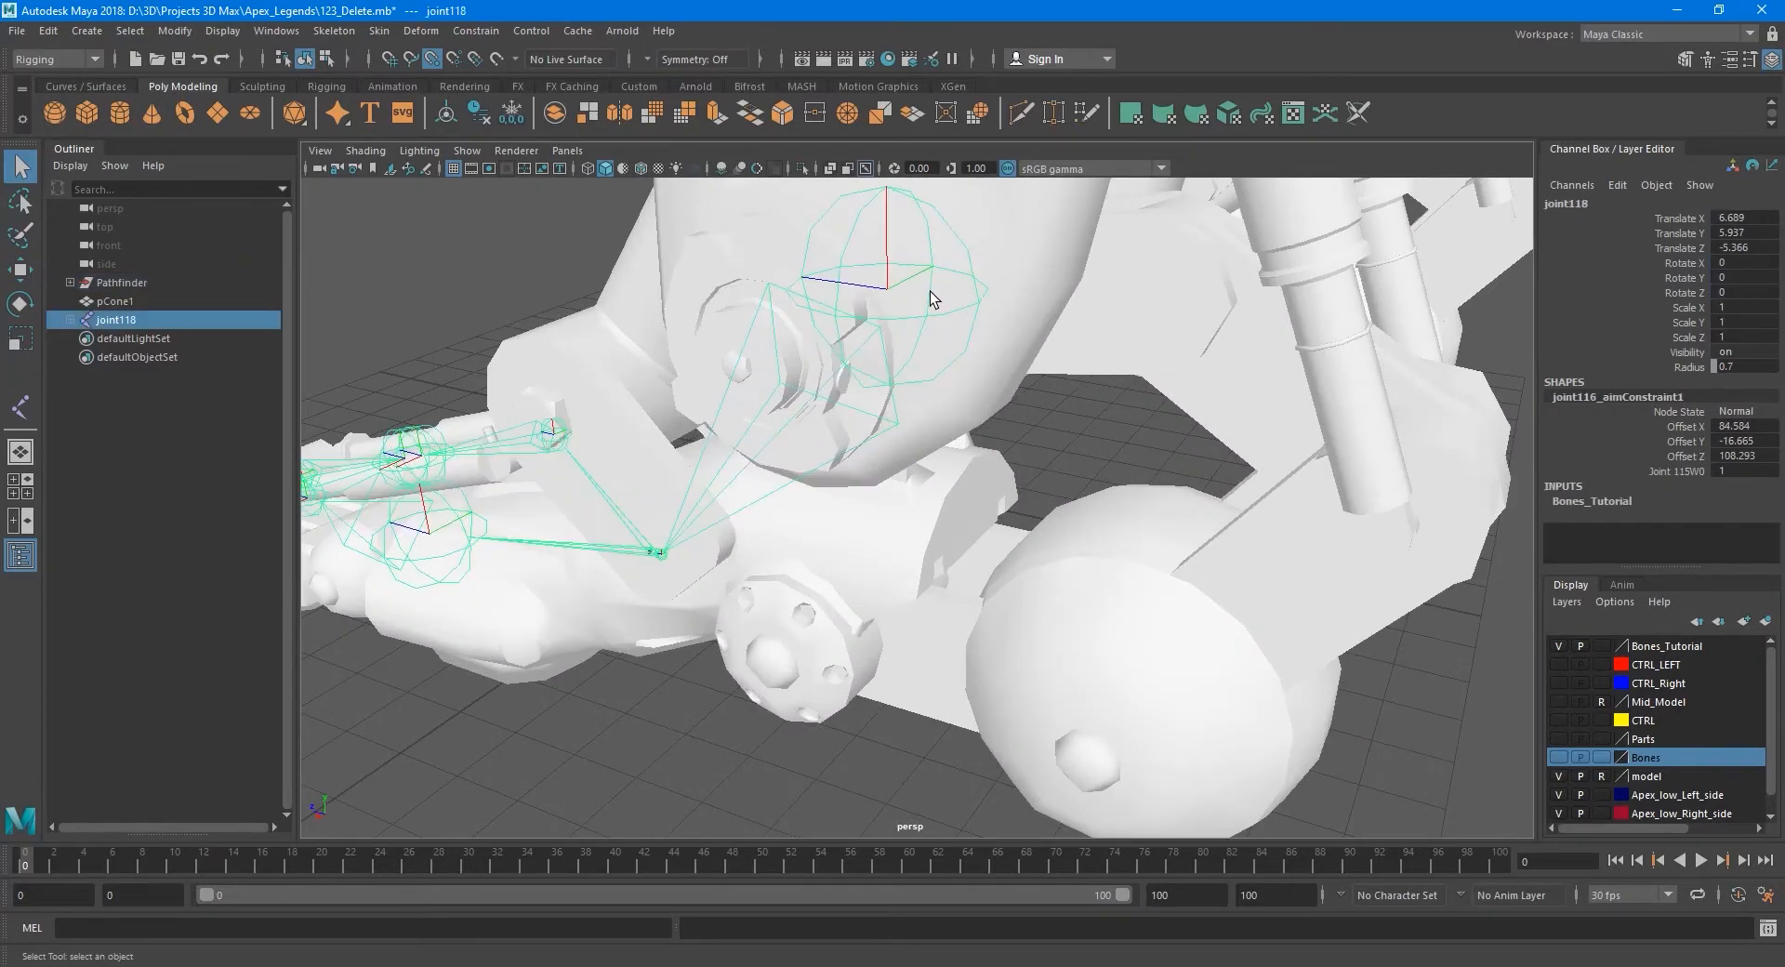
left_click_drag(932, 295, 817, 440, "alt")
left_click(740, 411)
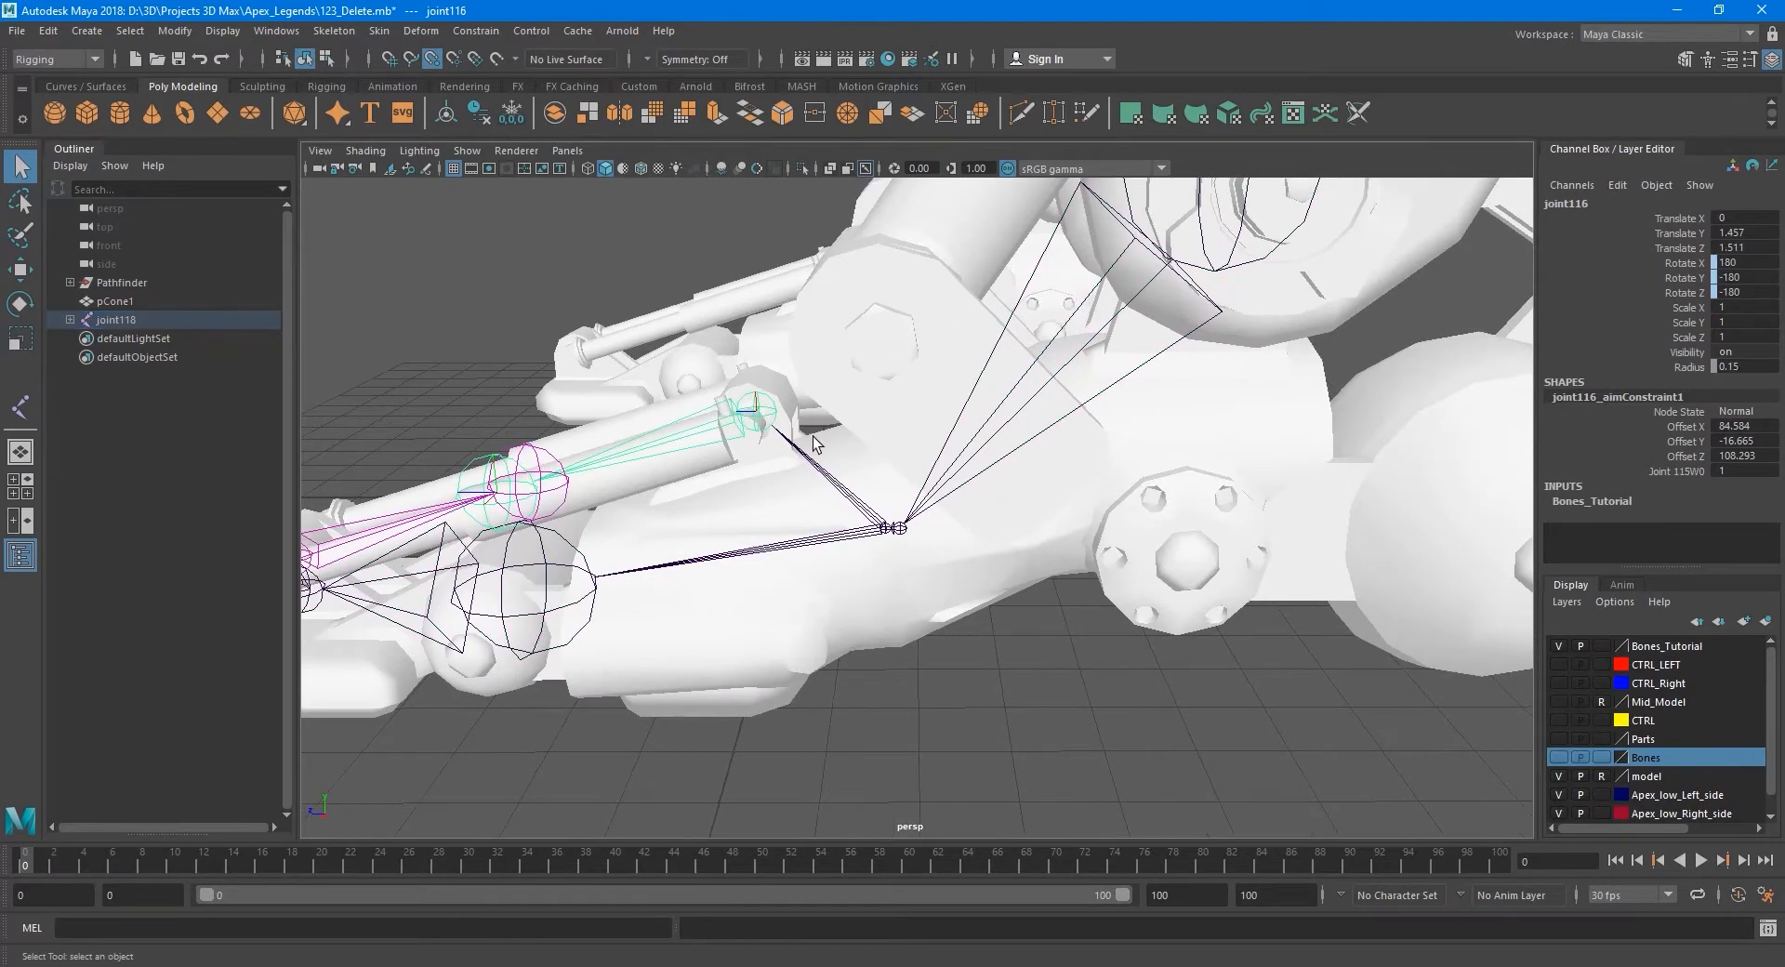
key("ctrl+d")
key("w")
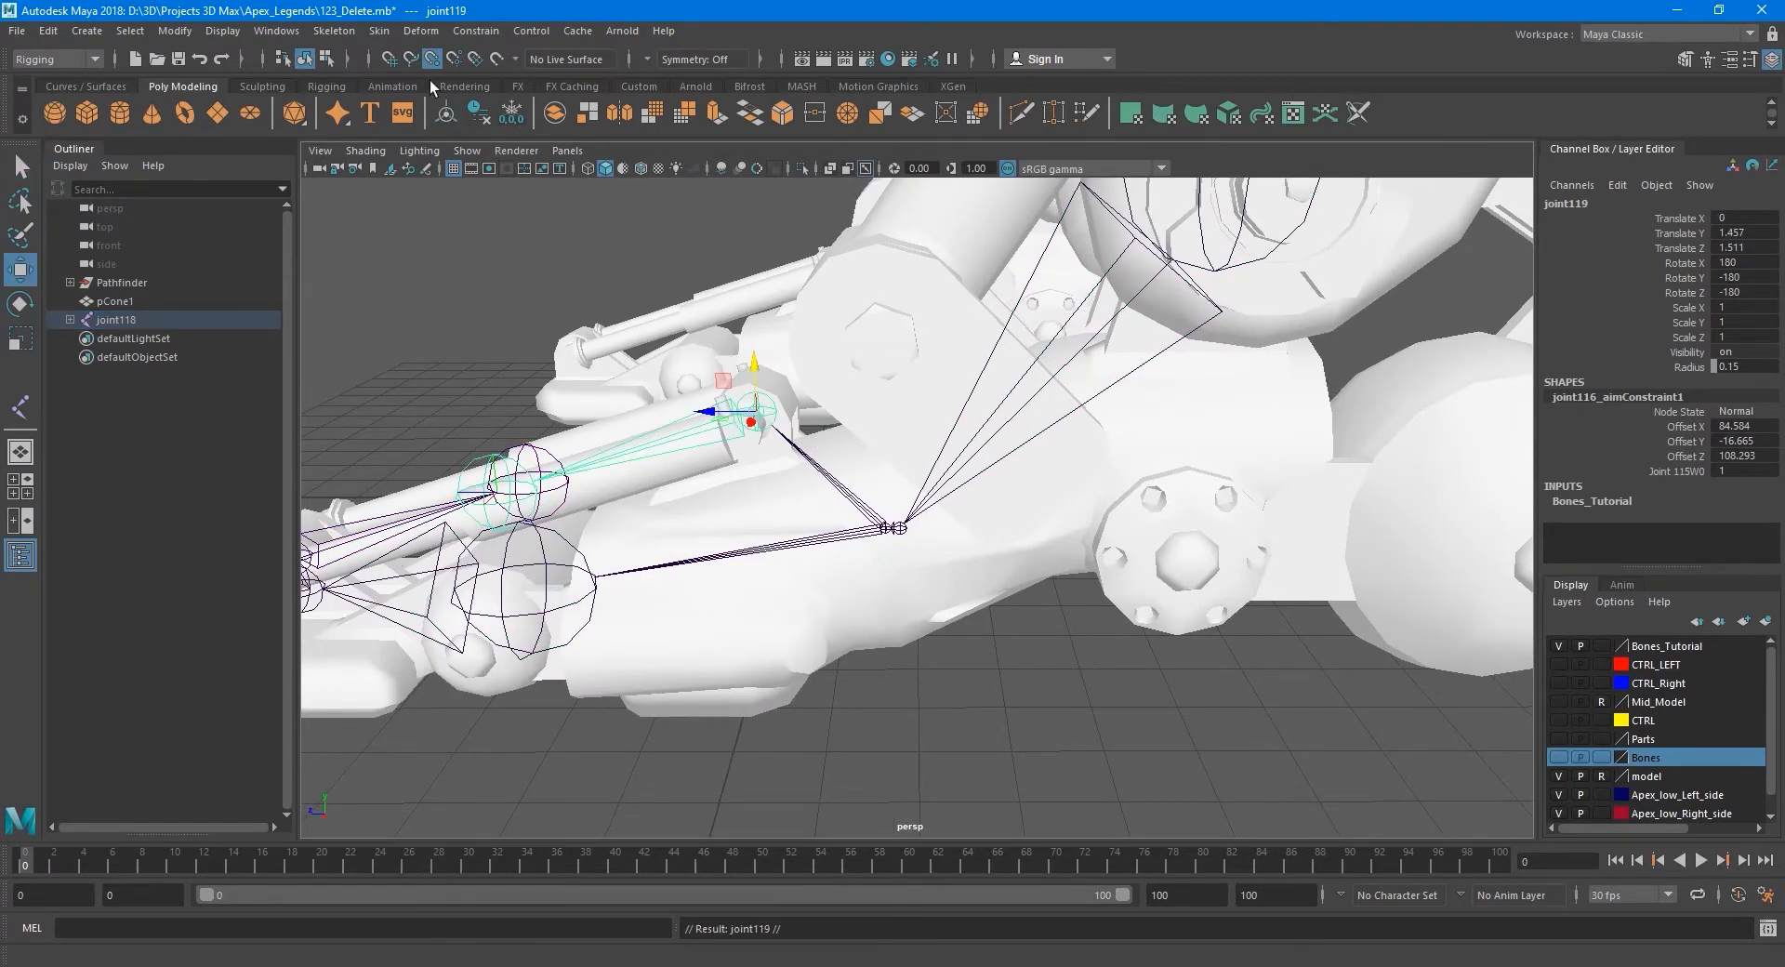
left_click_drag(757, 373, 763, 206)
middle_click_drag(789, 362, 864, 470, "alt")
Disconnect the duplicated joint from the foot hierarchy so it forms a separate chain.
left_click(327, 31)
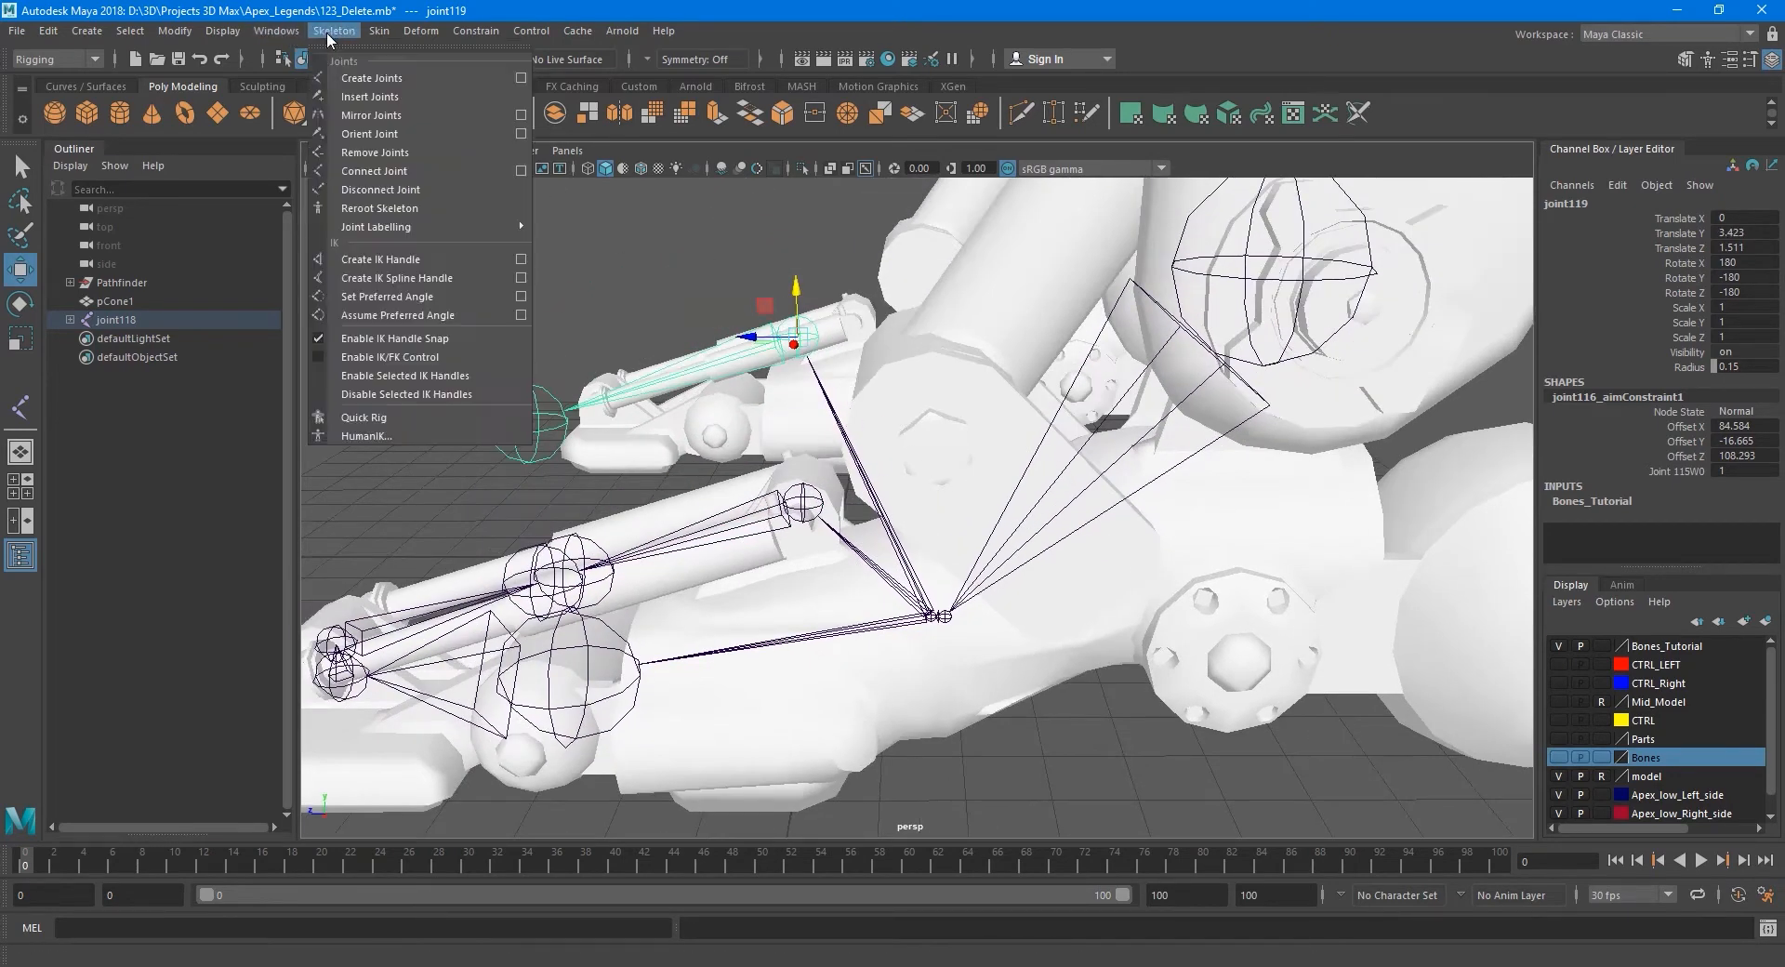
left_click(414, 185)
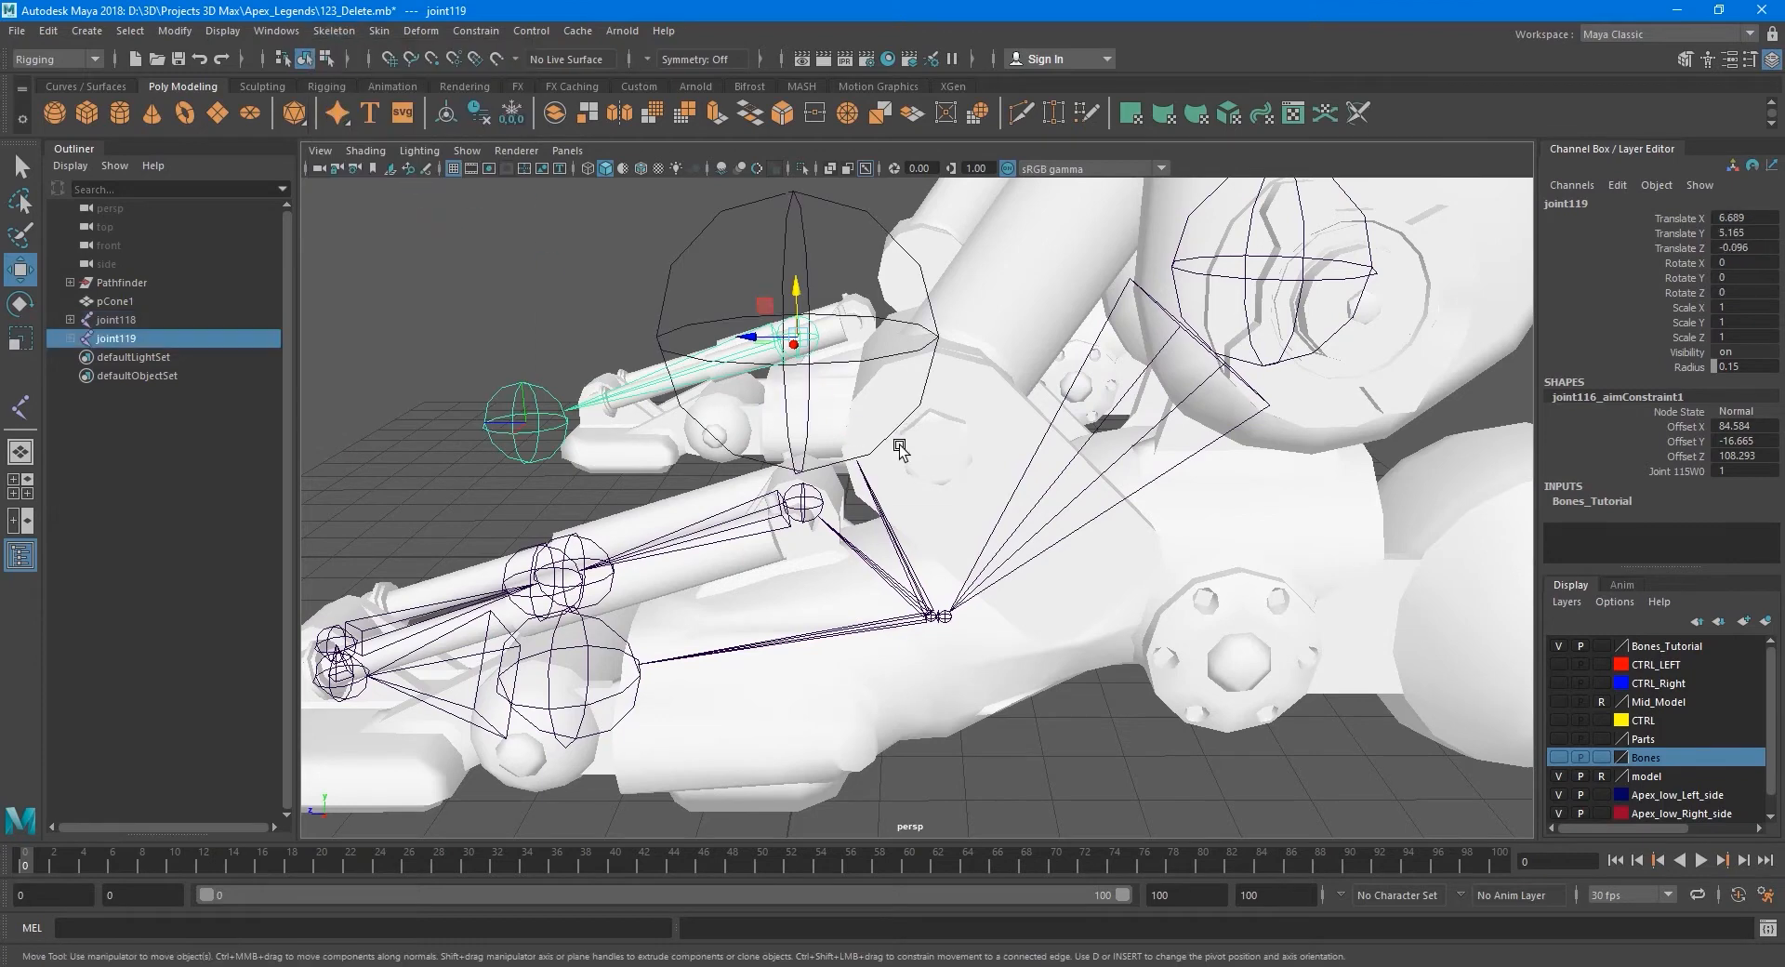
left_click_drag(901, 441, 889, 365, "alt")
left_click(881, 351)
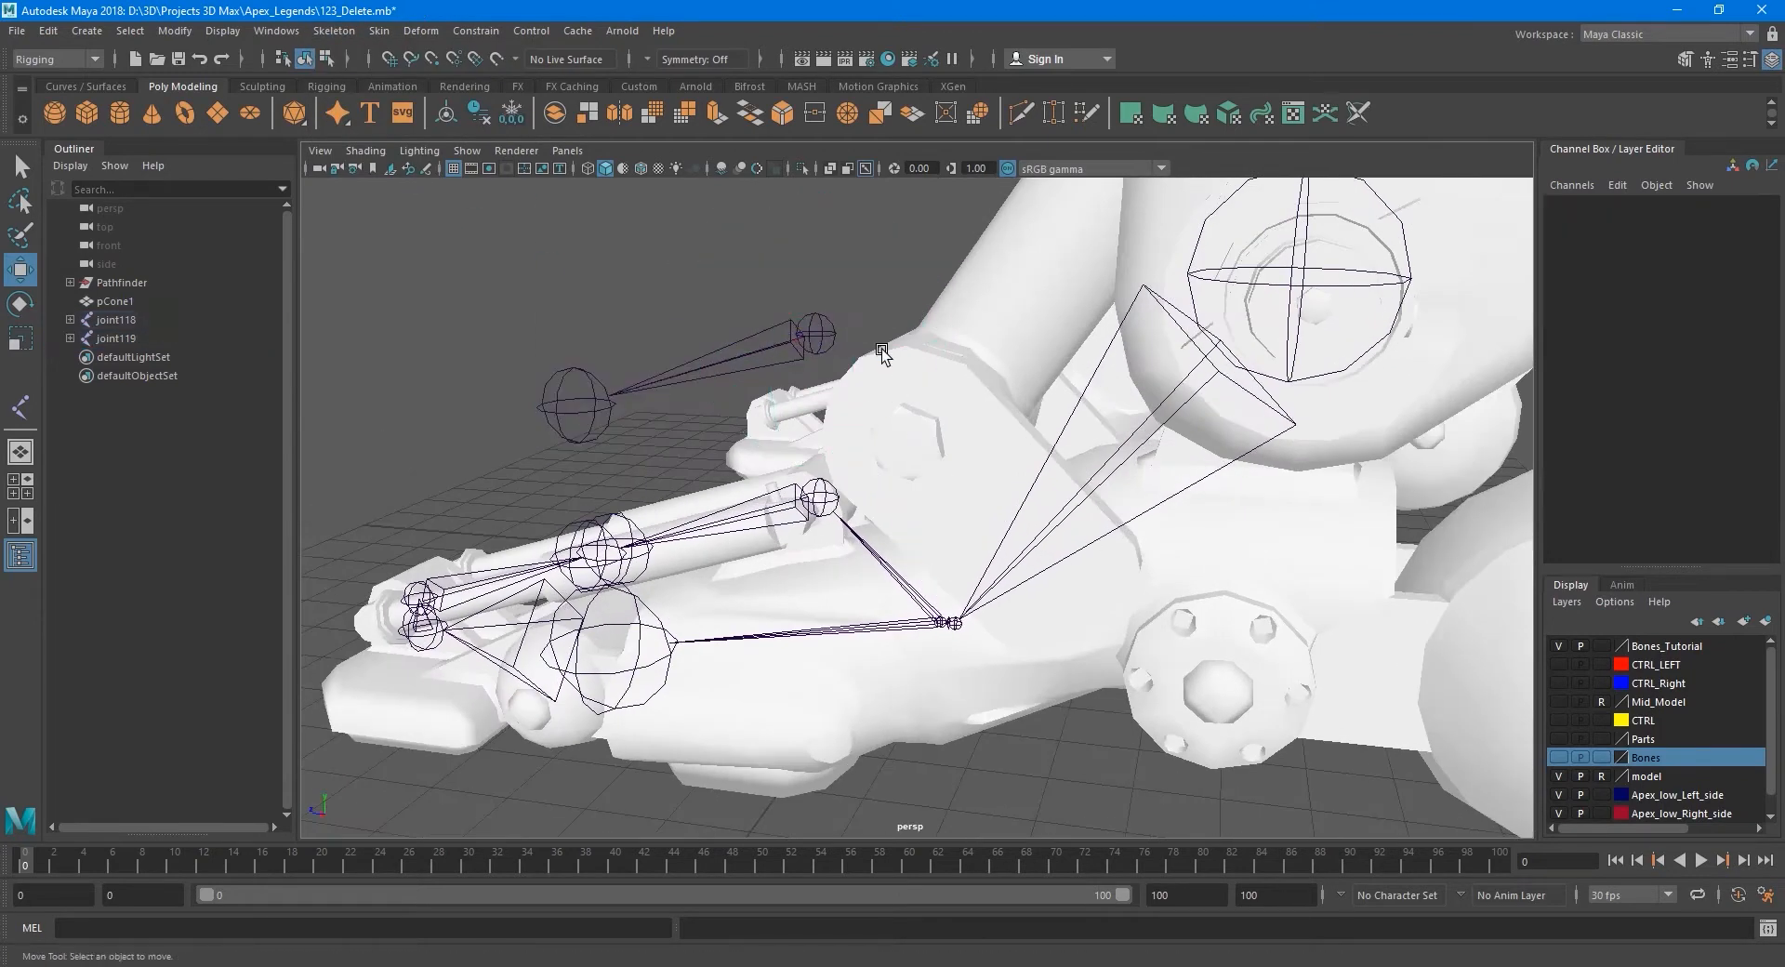
Enable point snapping and move the disconnected joint (joint119) back along Z toward the ankle, to Translate Z -4.371.
left_click(824, 335)
scroll(828, 379, "down", 1)
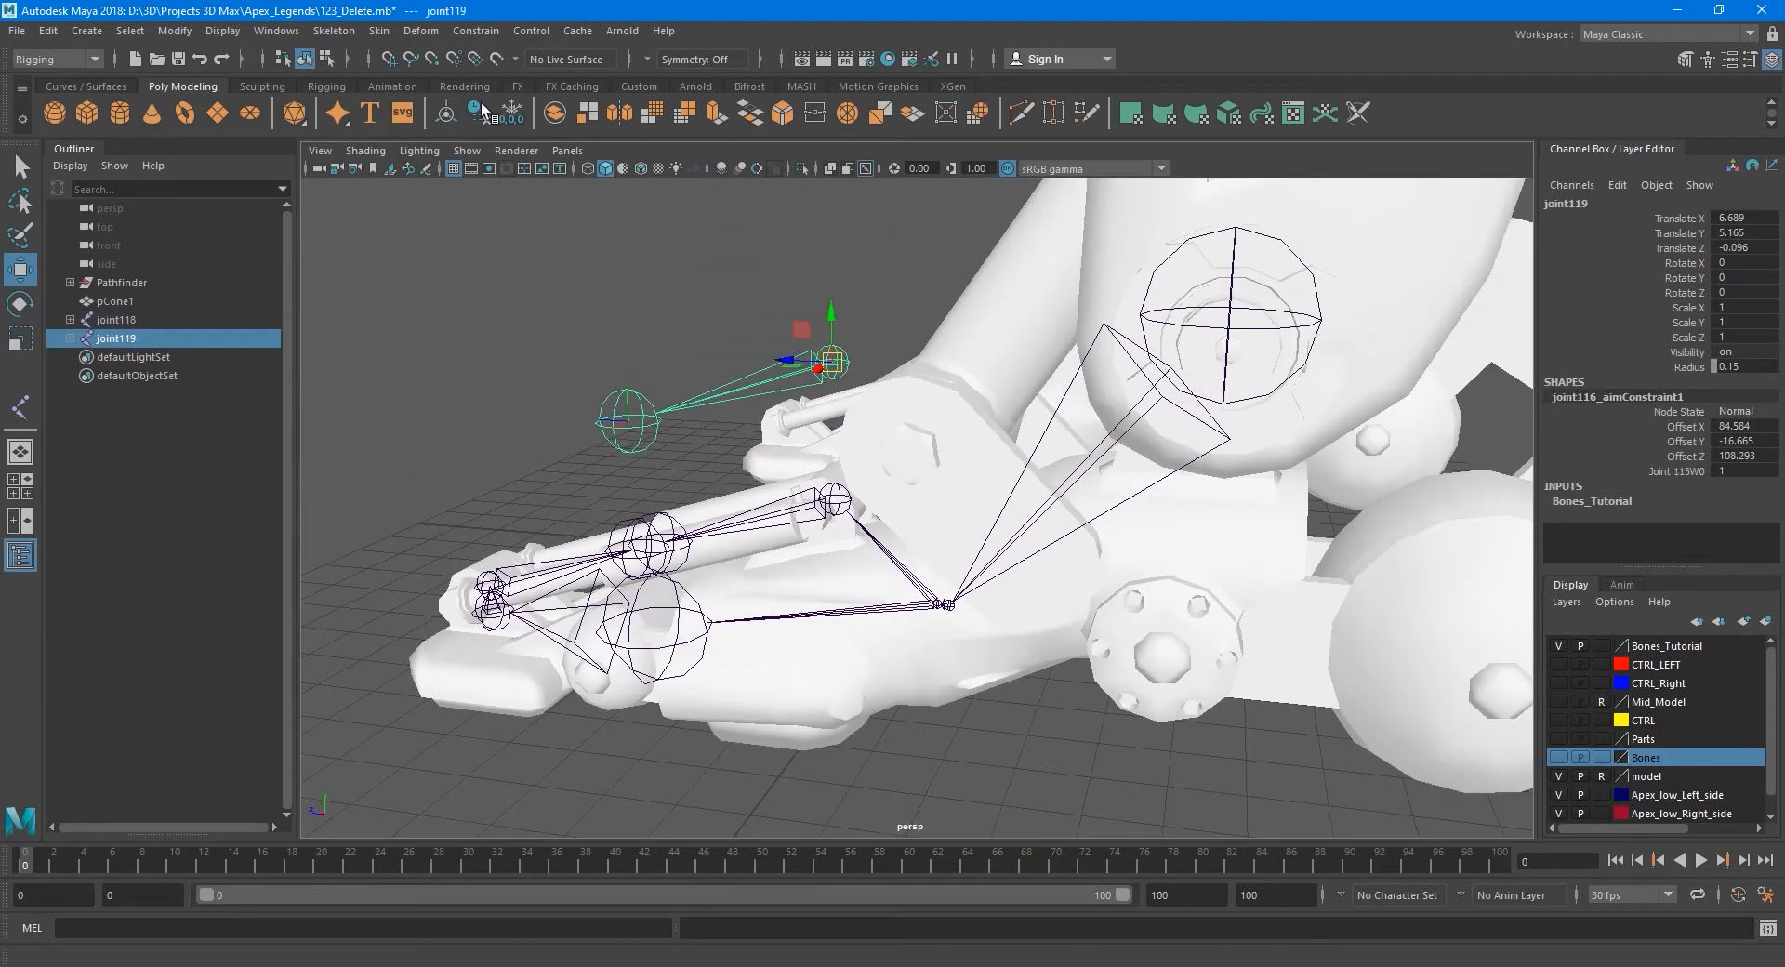
left_click(432, 60)
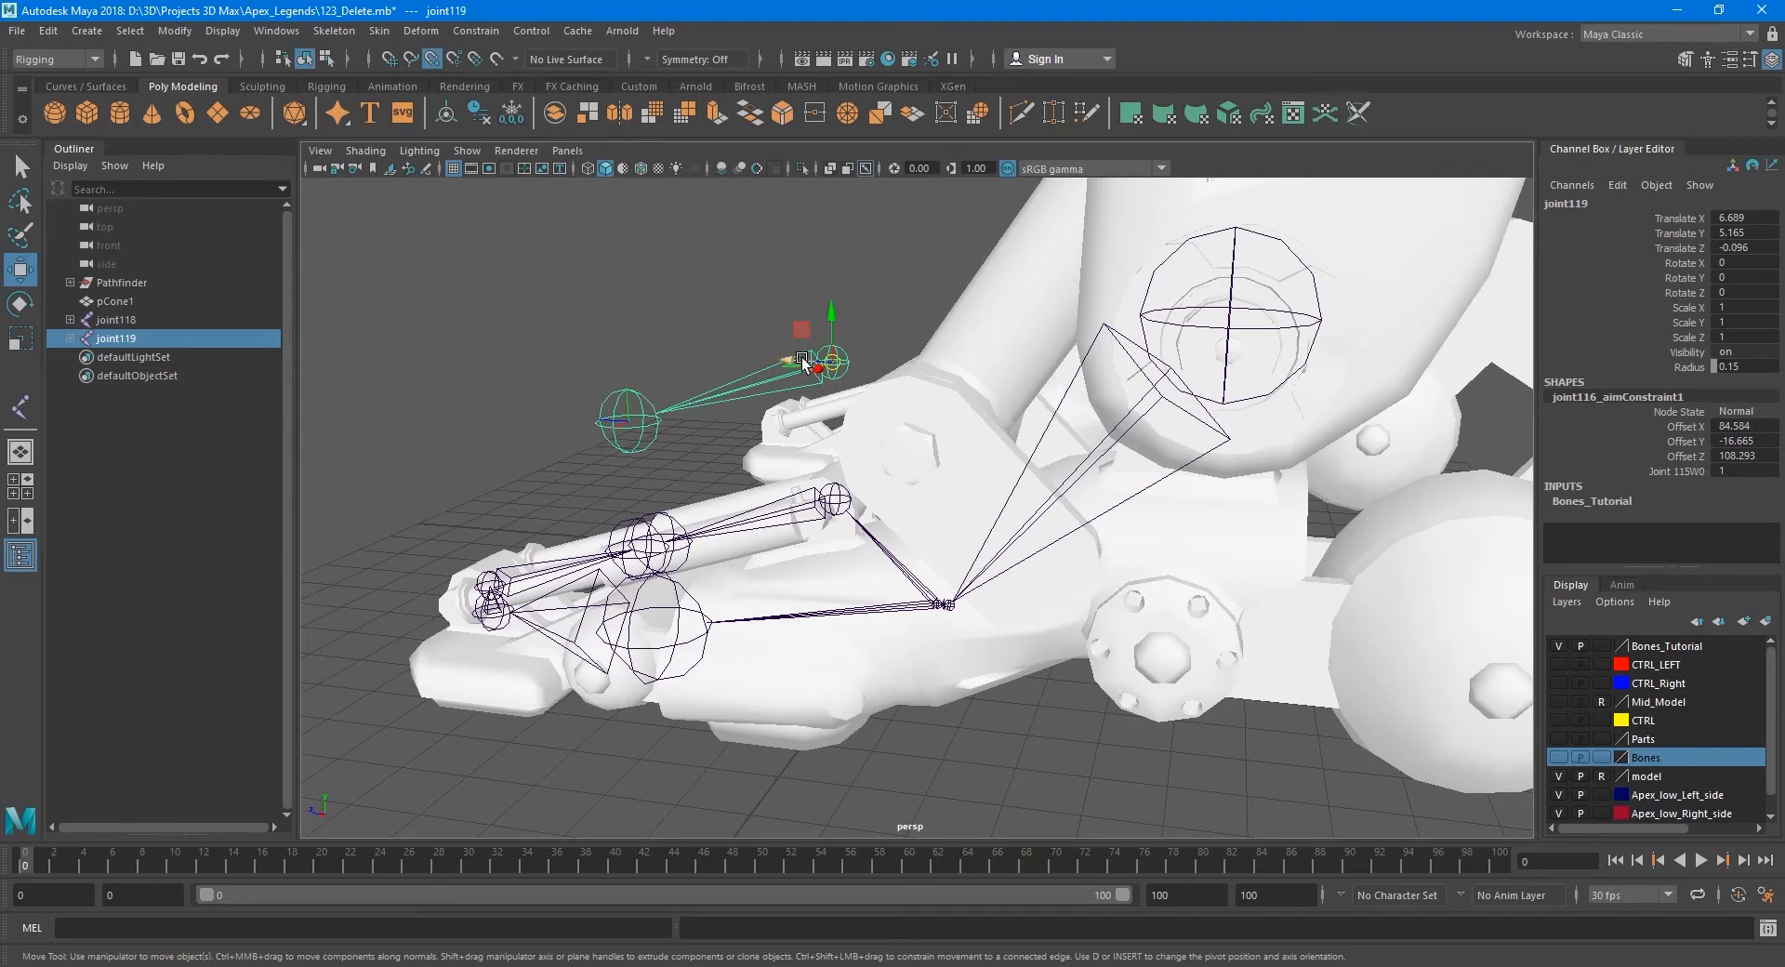
left_click_drag(933, 442, 640, 378, "alt")
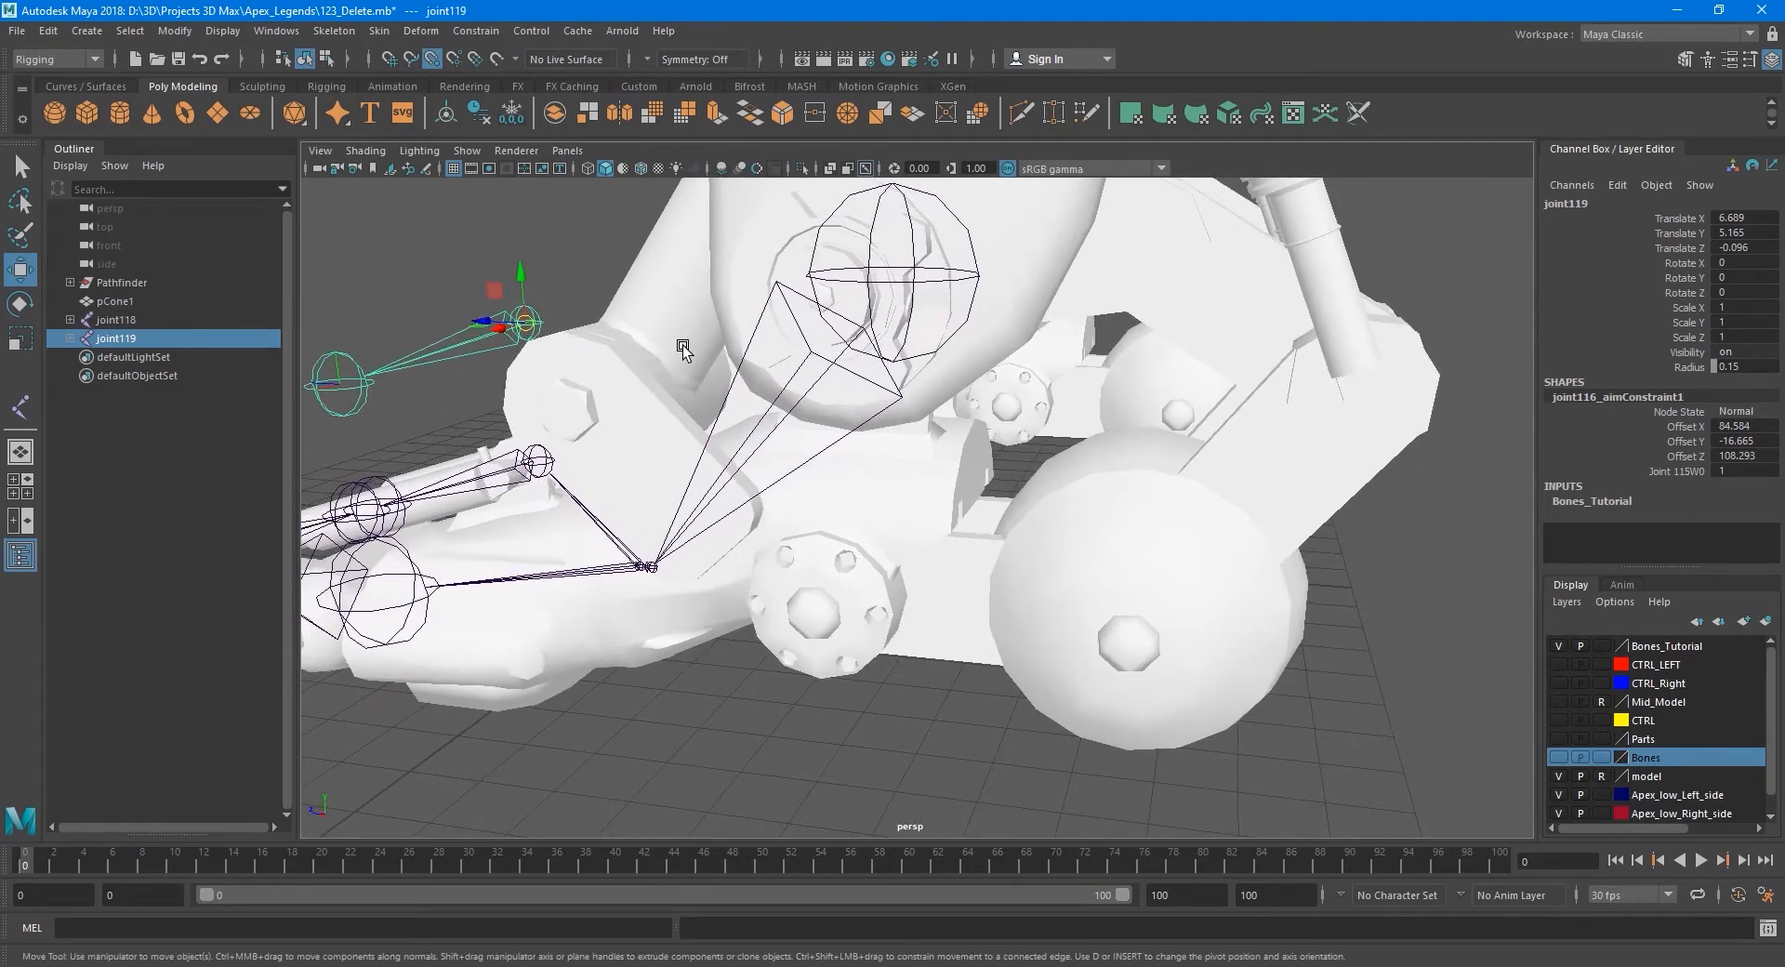
middle_click_drag(711, 461, 772, 457, "alt")
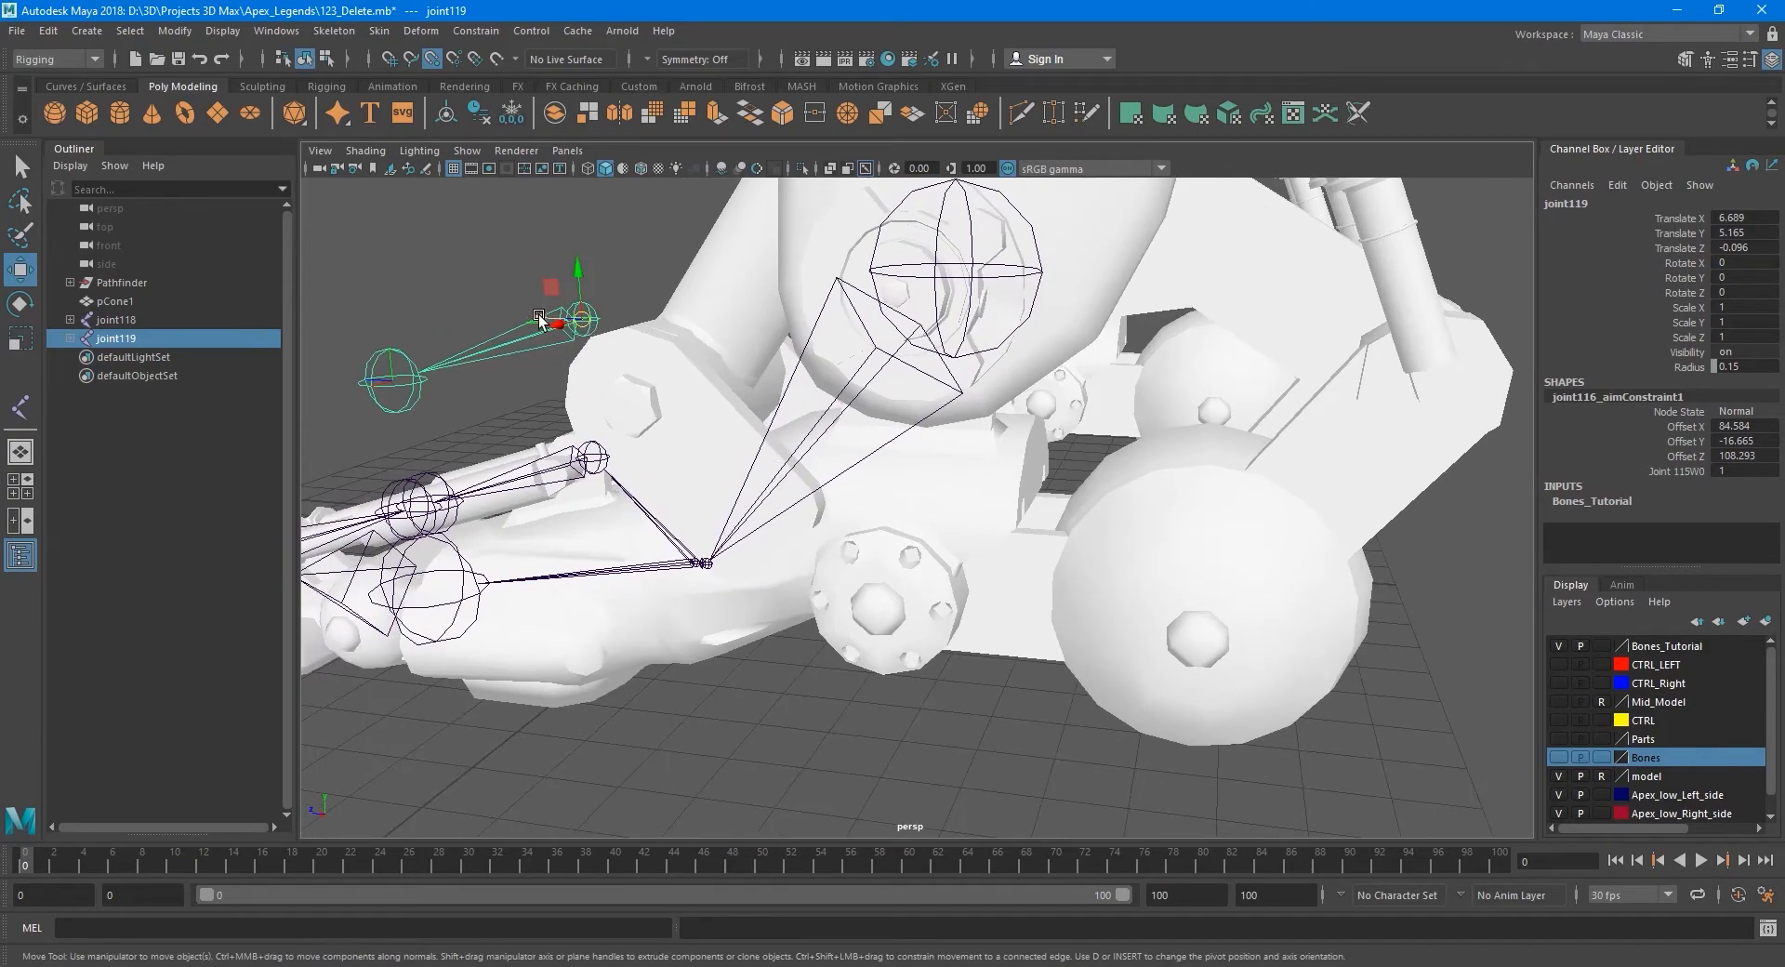
left_click_drag(539, 321, 848, 333)
key("space")
key("space")
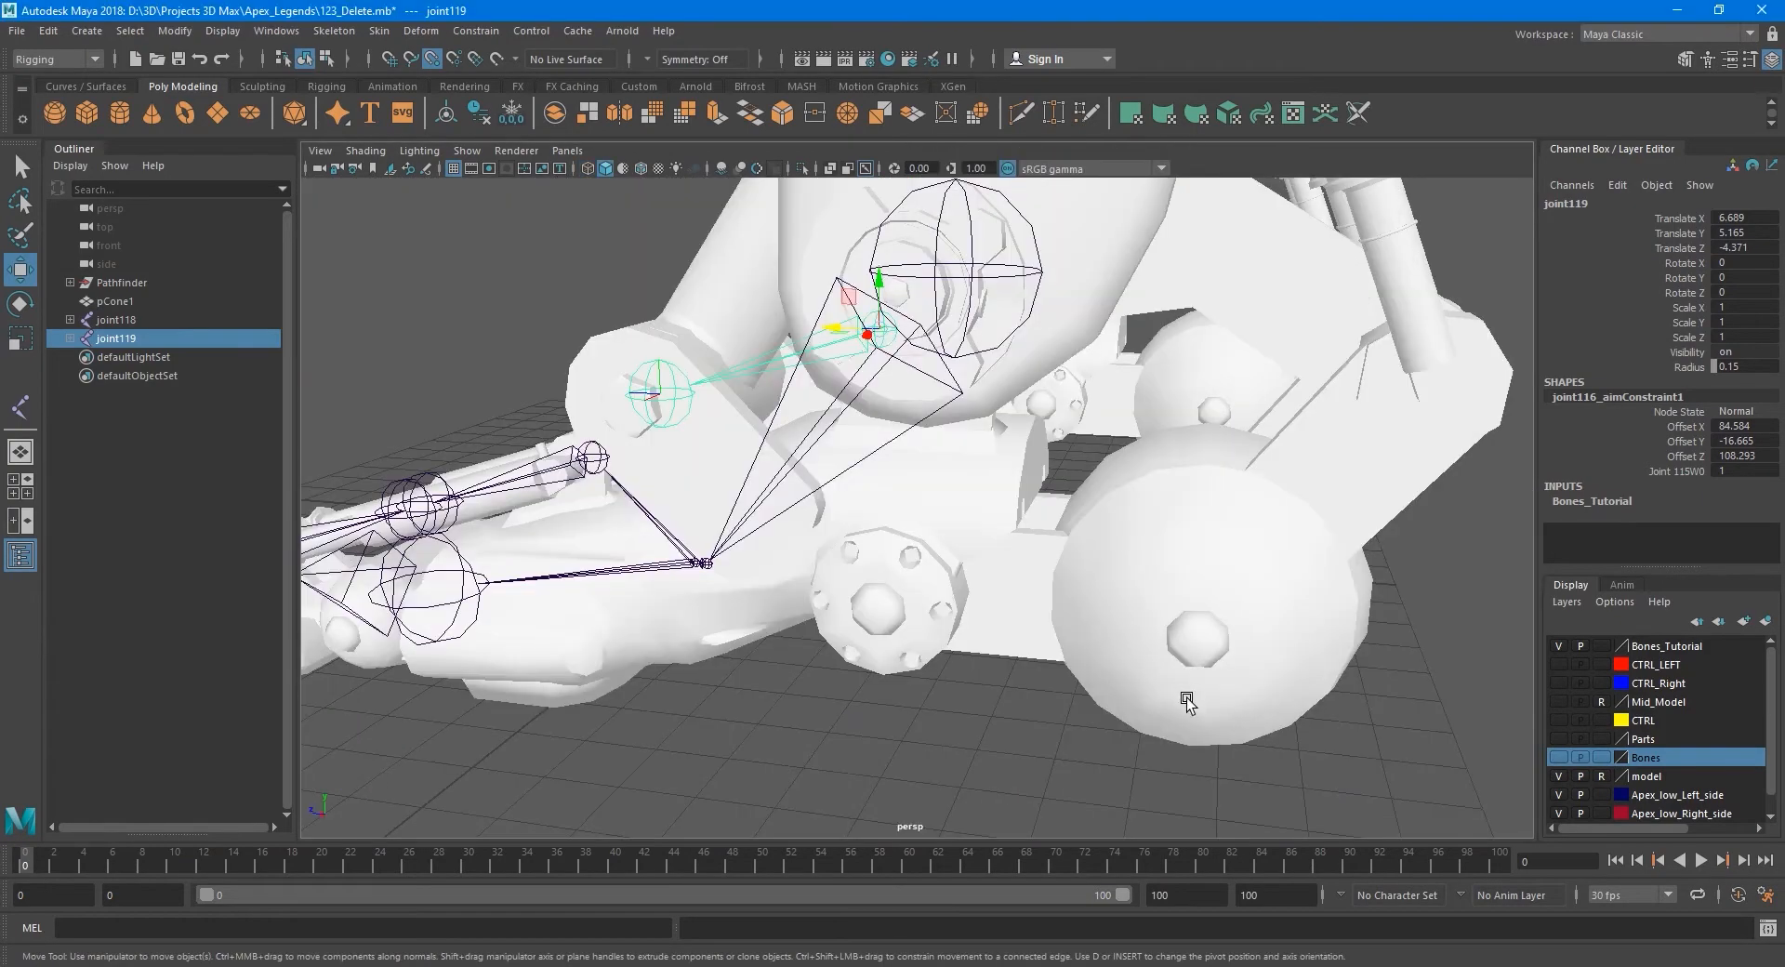
In the side view, snap joint119 along Z to the centre of the round bolted hub, at Translate Z -4.853.
middle_click_drag(1163, 691, 904, 543, "alt")
key("space")
key("space")
right_click_drag(904, 543, 961, 460, "alt")
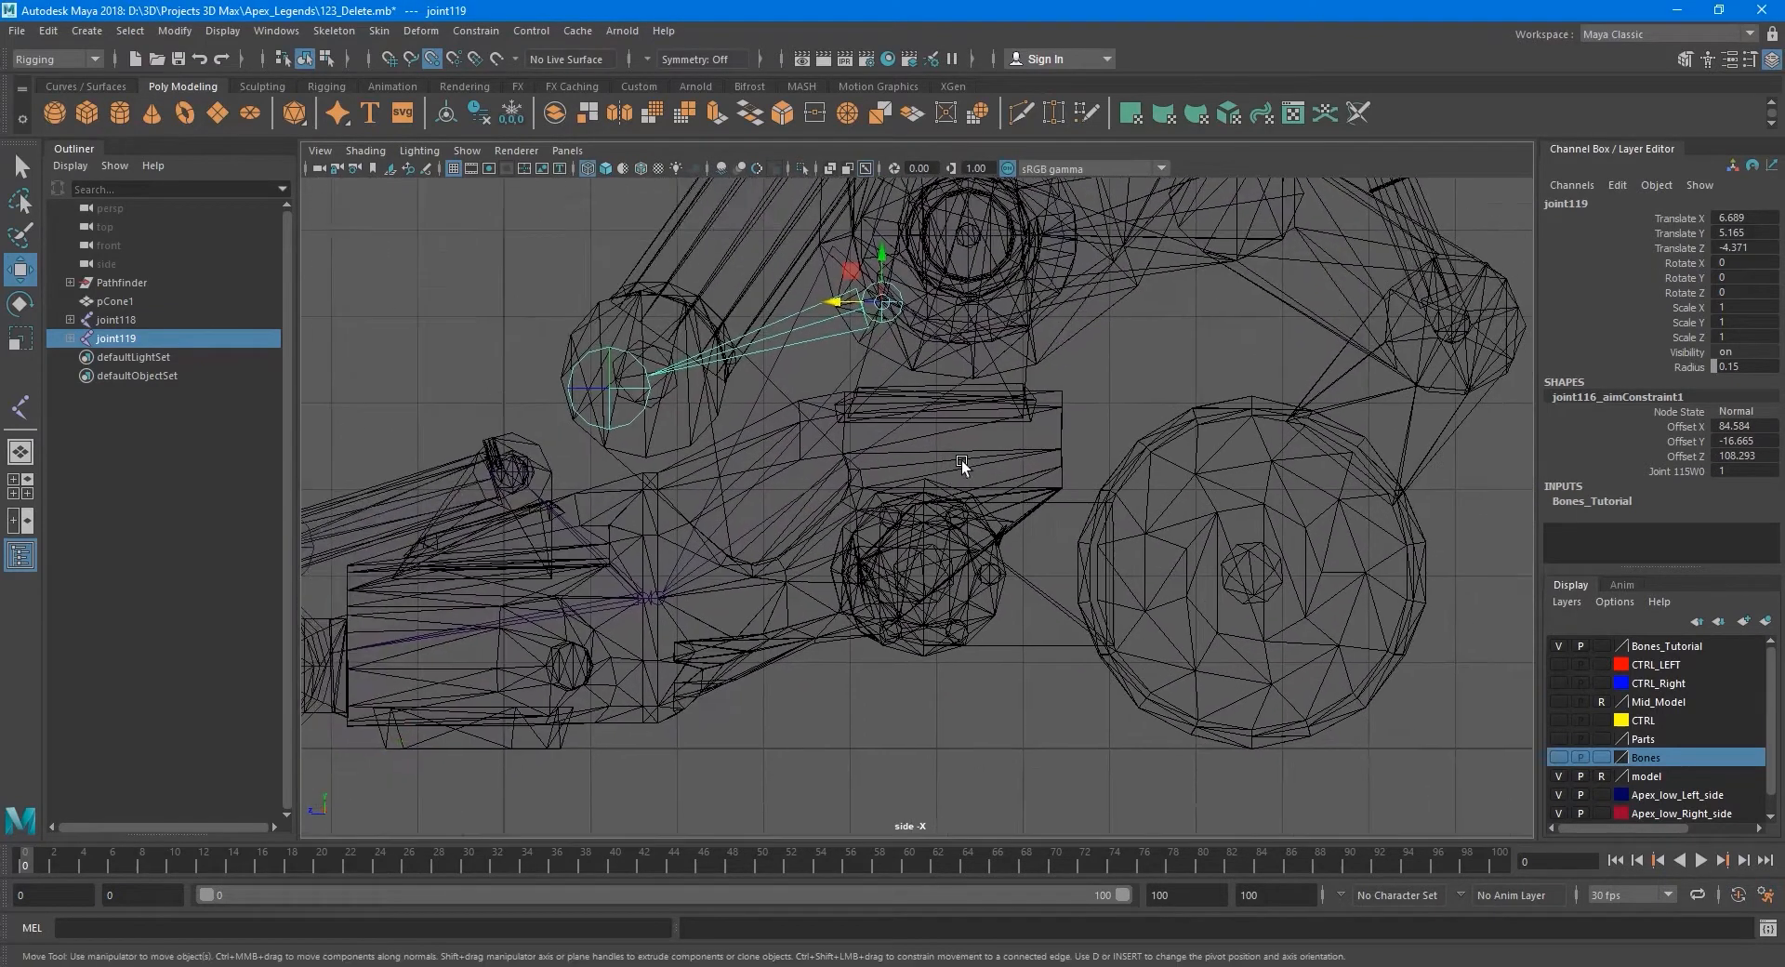
left_click_drag(847, 300, 921, 491)
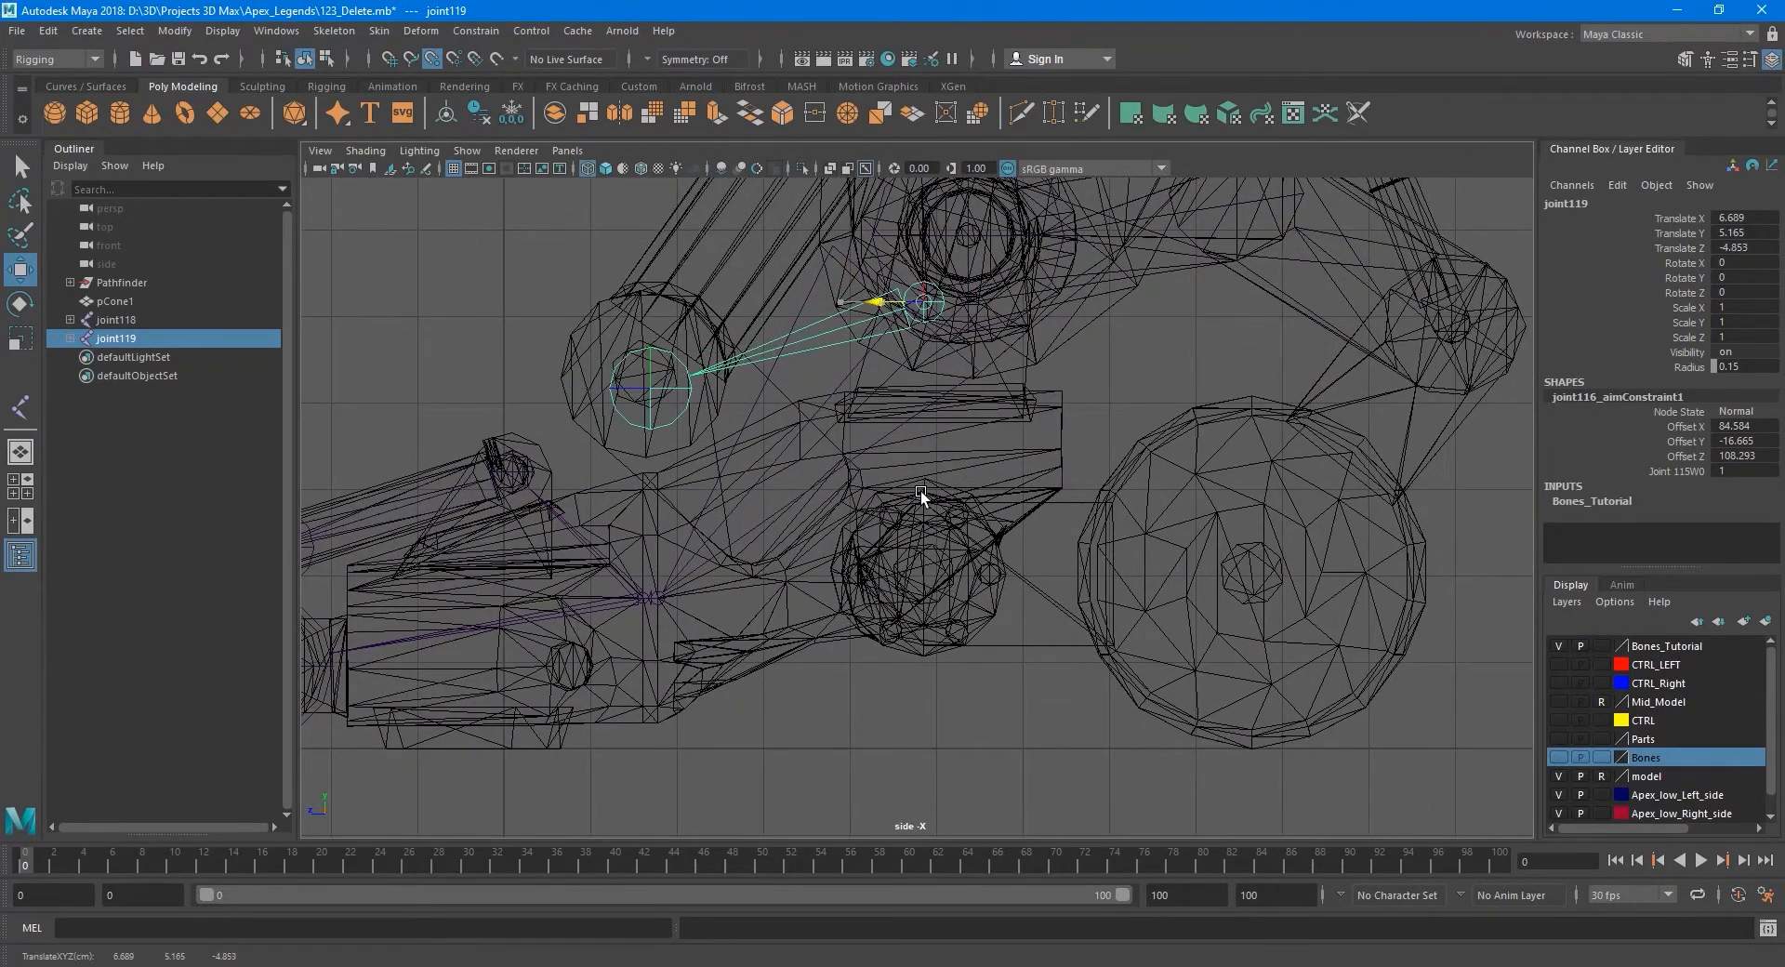
Snap joint119 vertically to the bolted hub's centre at Translate Y 2.019 and check its alignment up close.
middle_click_drag(972, 434, 983, 416, "alt")
left_click_drag(935, 238, 1020, 565)
scroll(1036, 594, "up", 2)
scroll(1036, 594, "up", 3)
middle_click_drag(1111, 624, 891, 476, "alt")
scroll(890, 476, "up", 2)
middle_click_drag(696, 421, 950, 516, "alt")
scroll(951, 516, "up", 2)
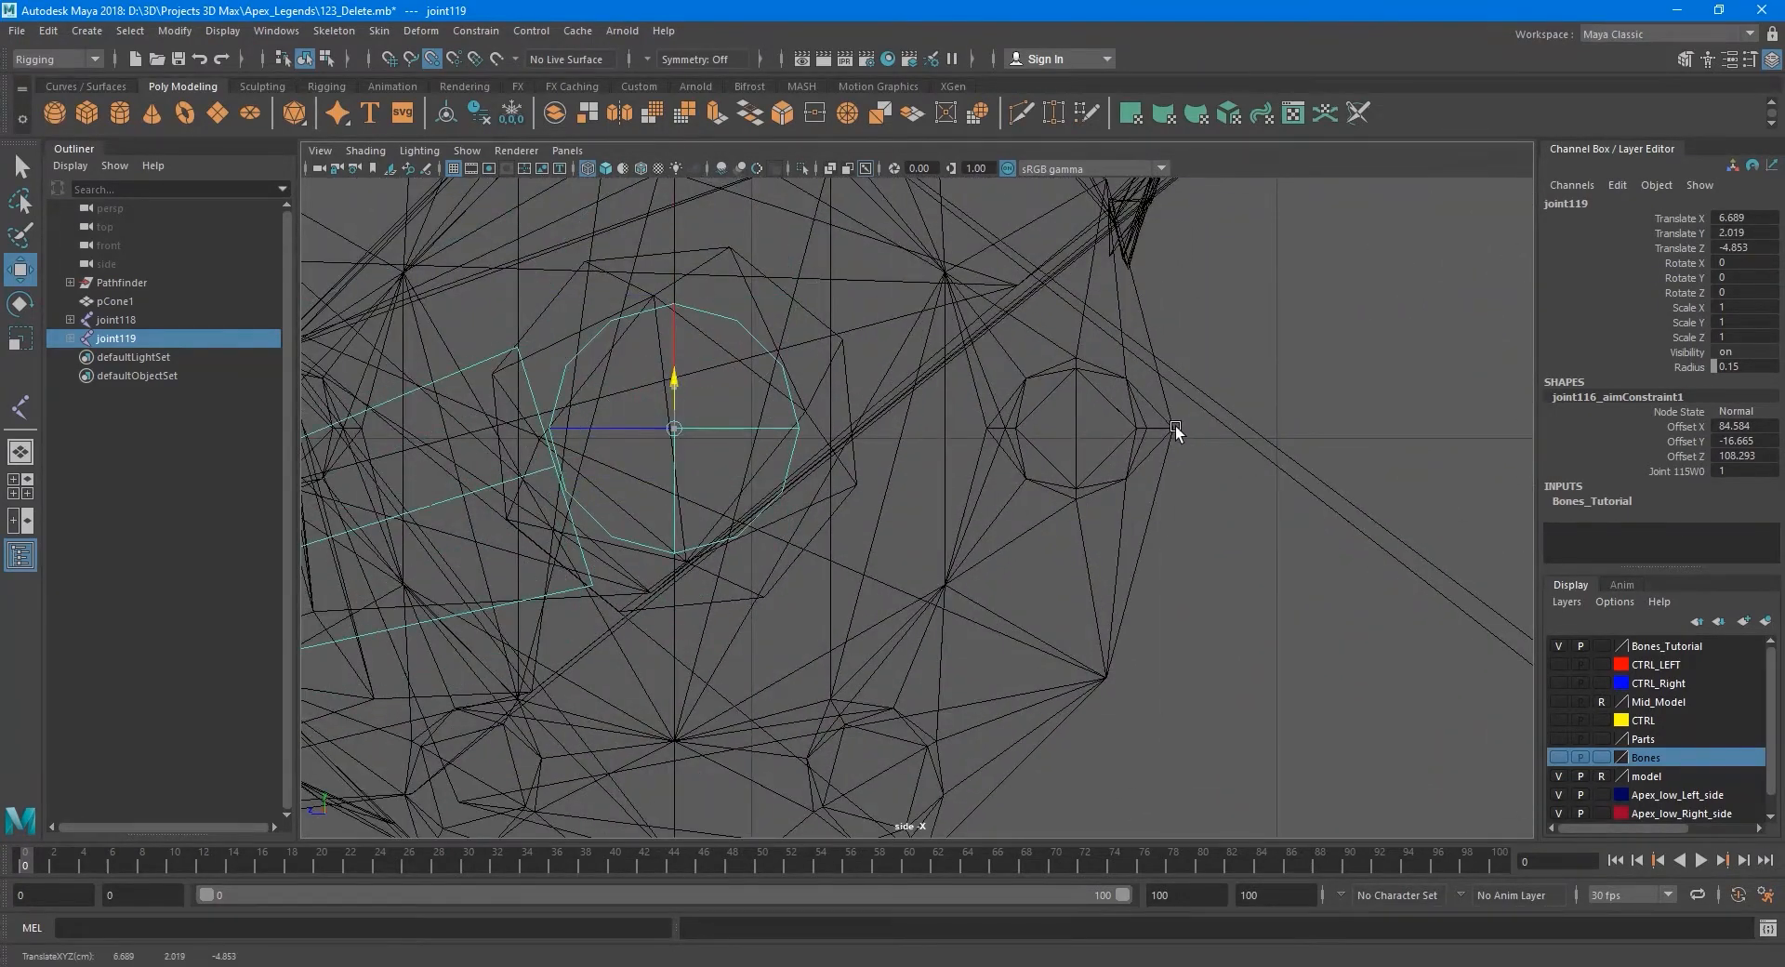
scroll(1032, 553, "down", 5)
scroll(956, 522, "up", 6)
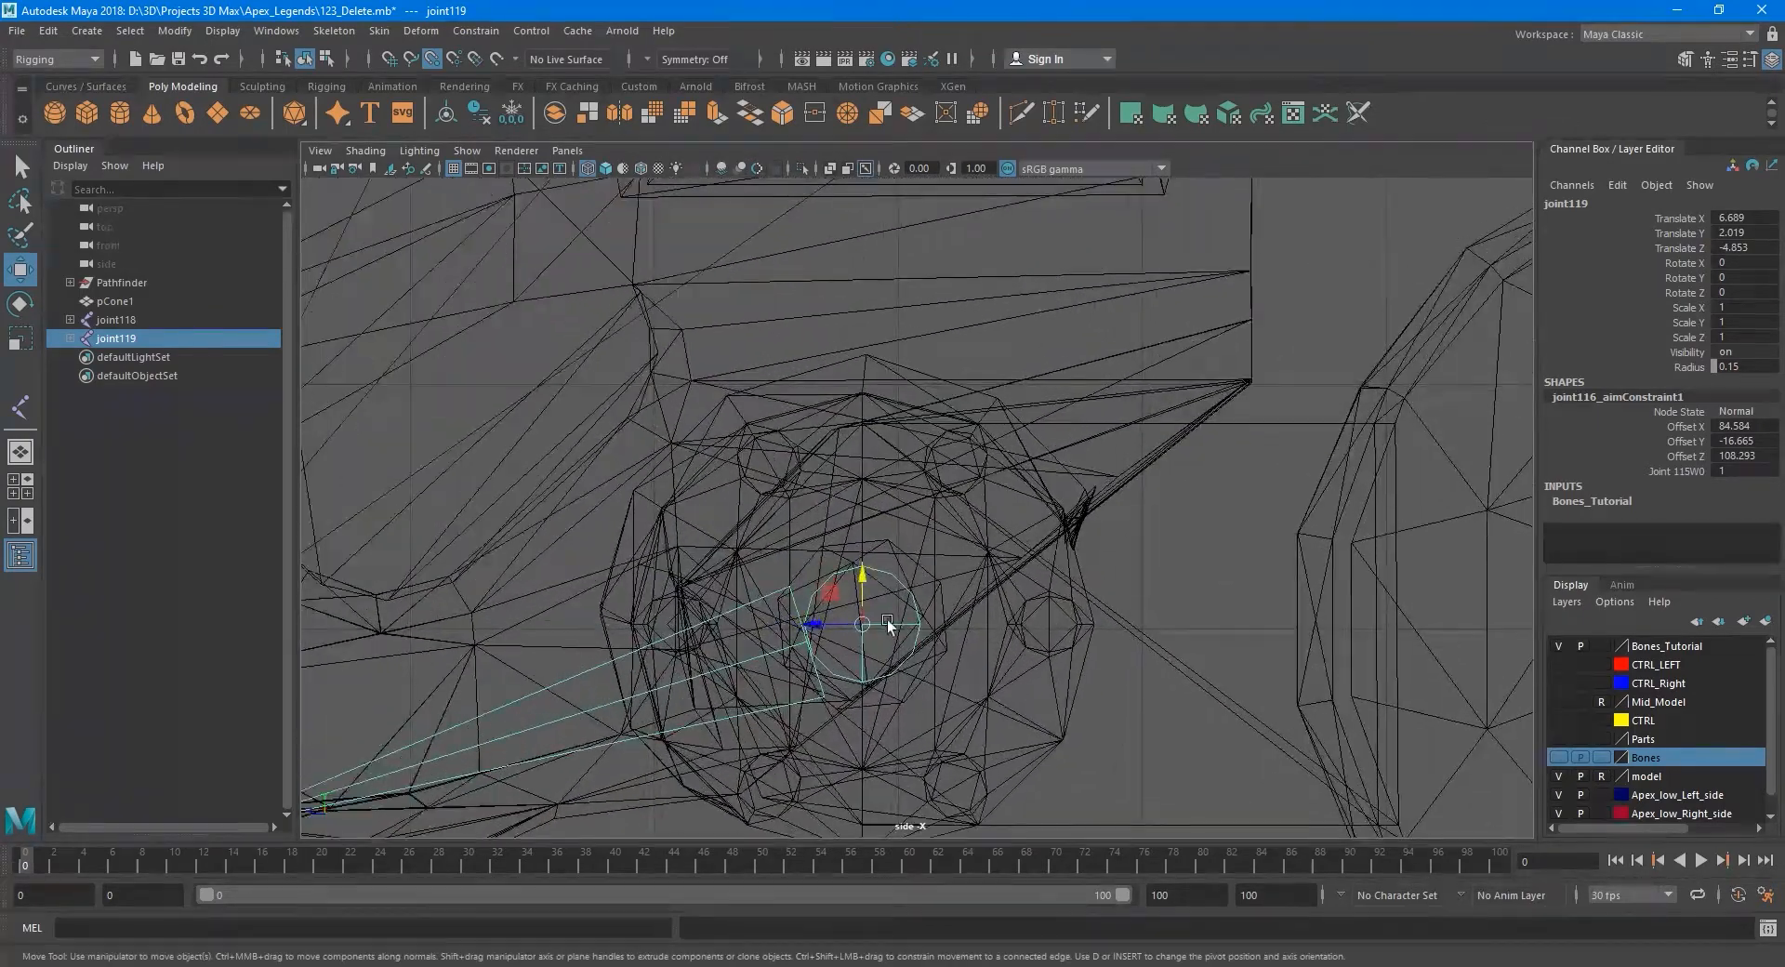
scroll(834, 623, "up", 3)
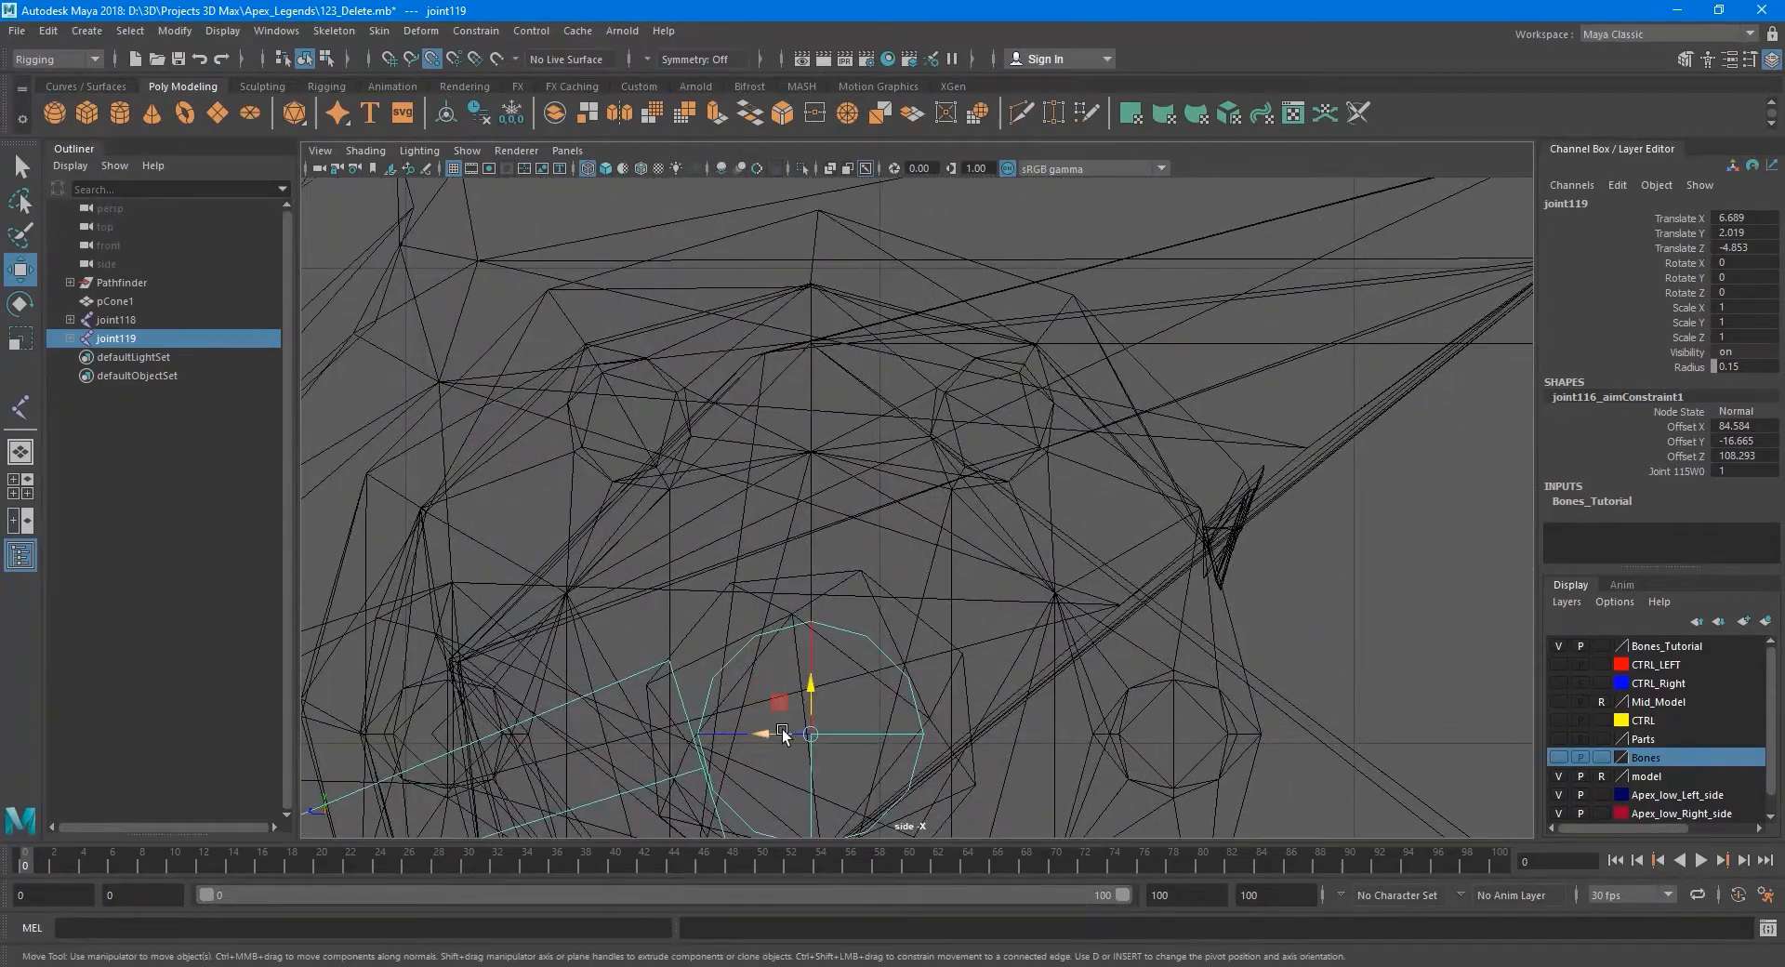
left_click(782, 732)
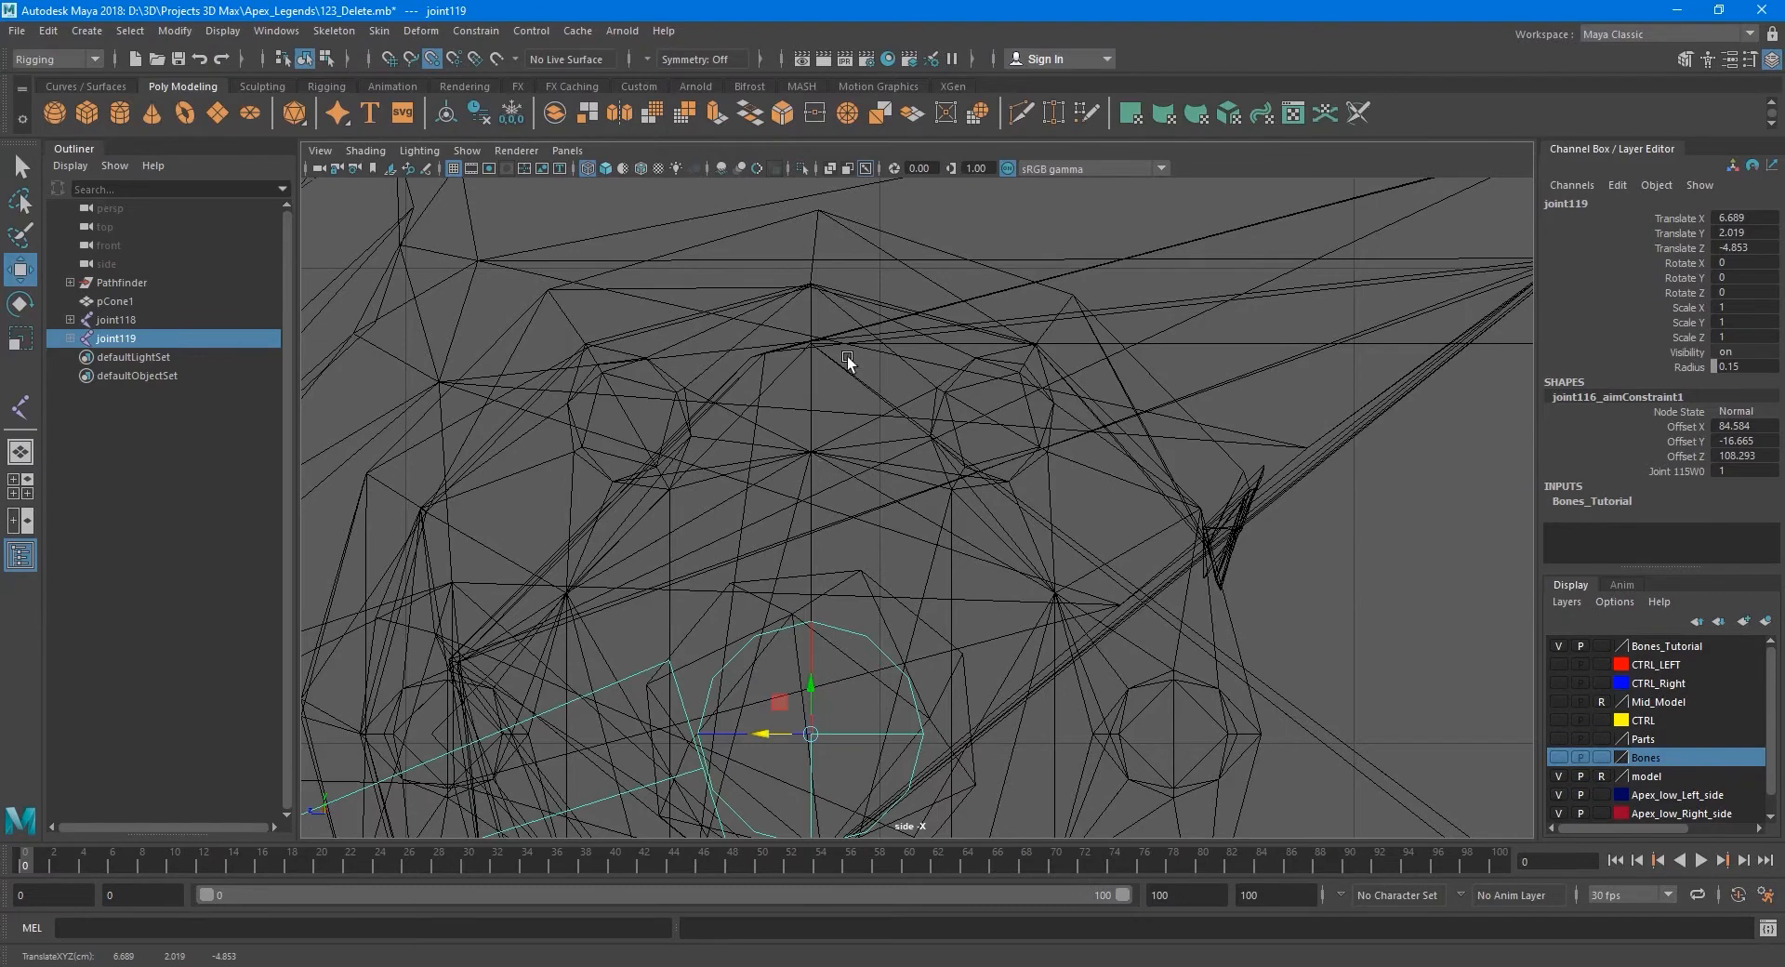
scroll(846, 355, "down", 5)
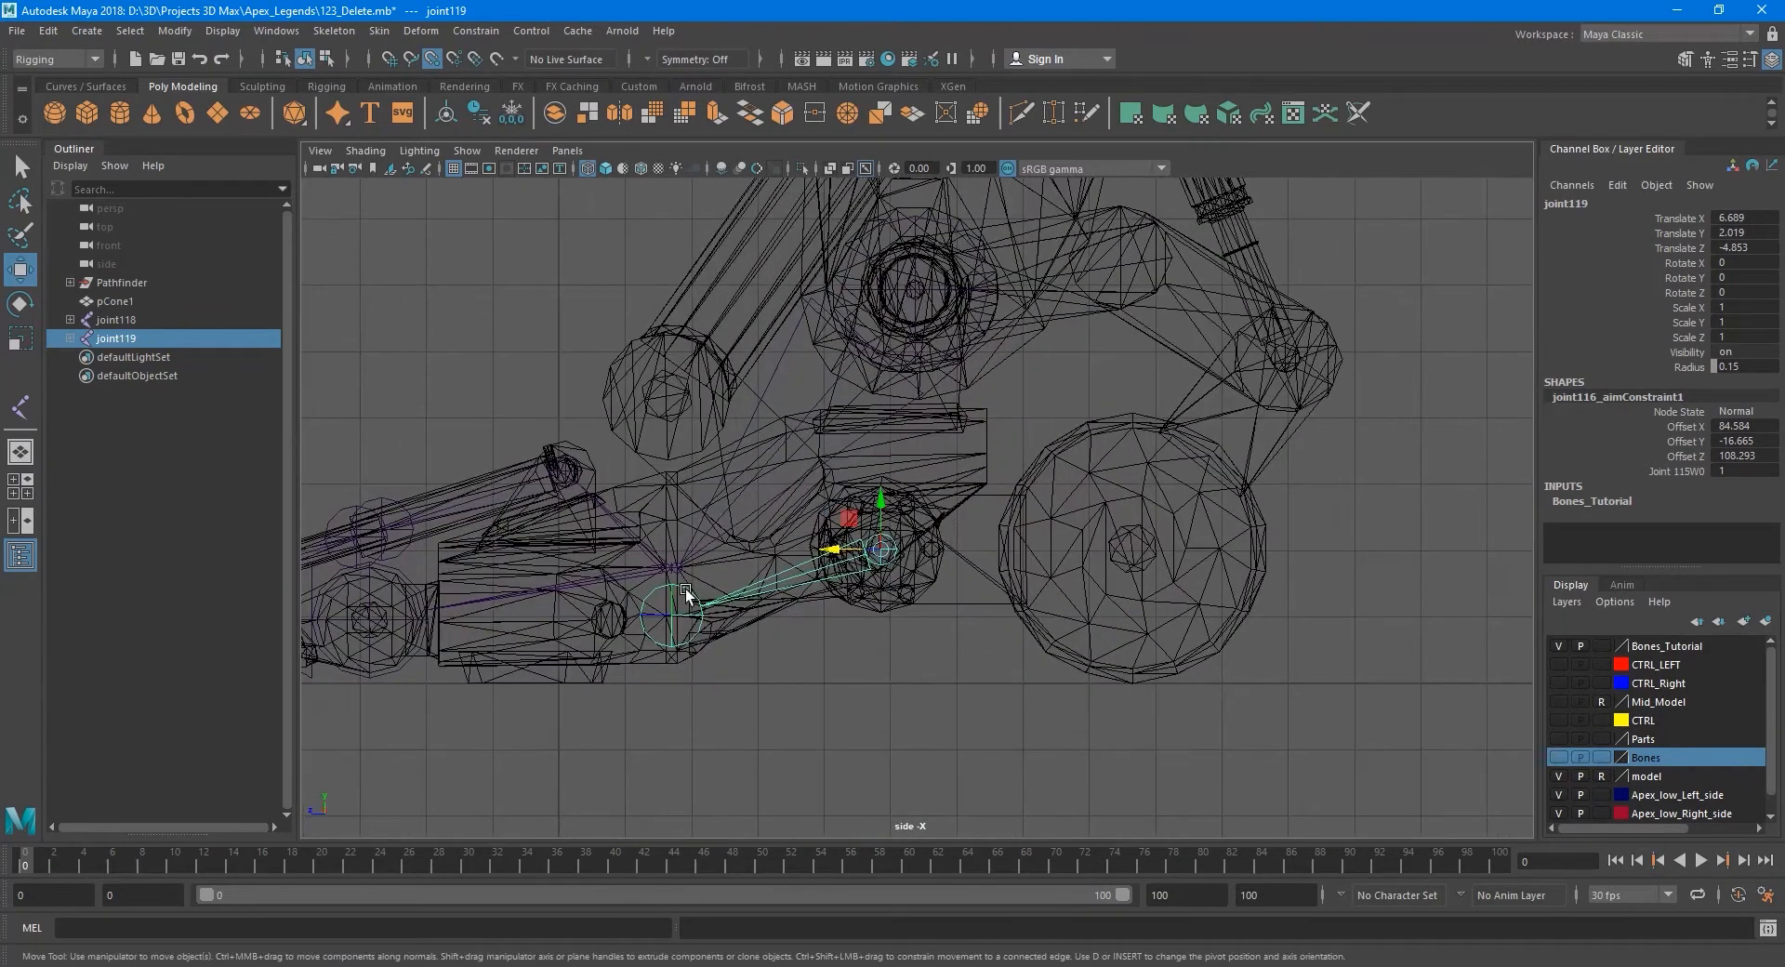
Move the child joint (joint114) of joint119 along the Z axis.
left_click(684, 589)
middle_click_drag(753, 540, 745, 573, "alt")
left_click(621, 648)
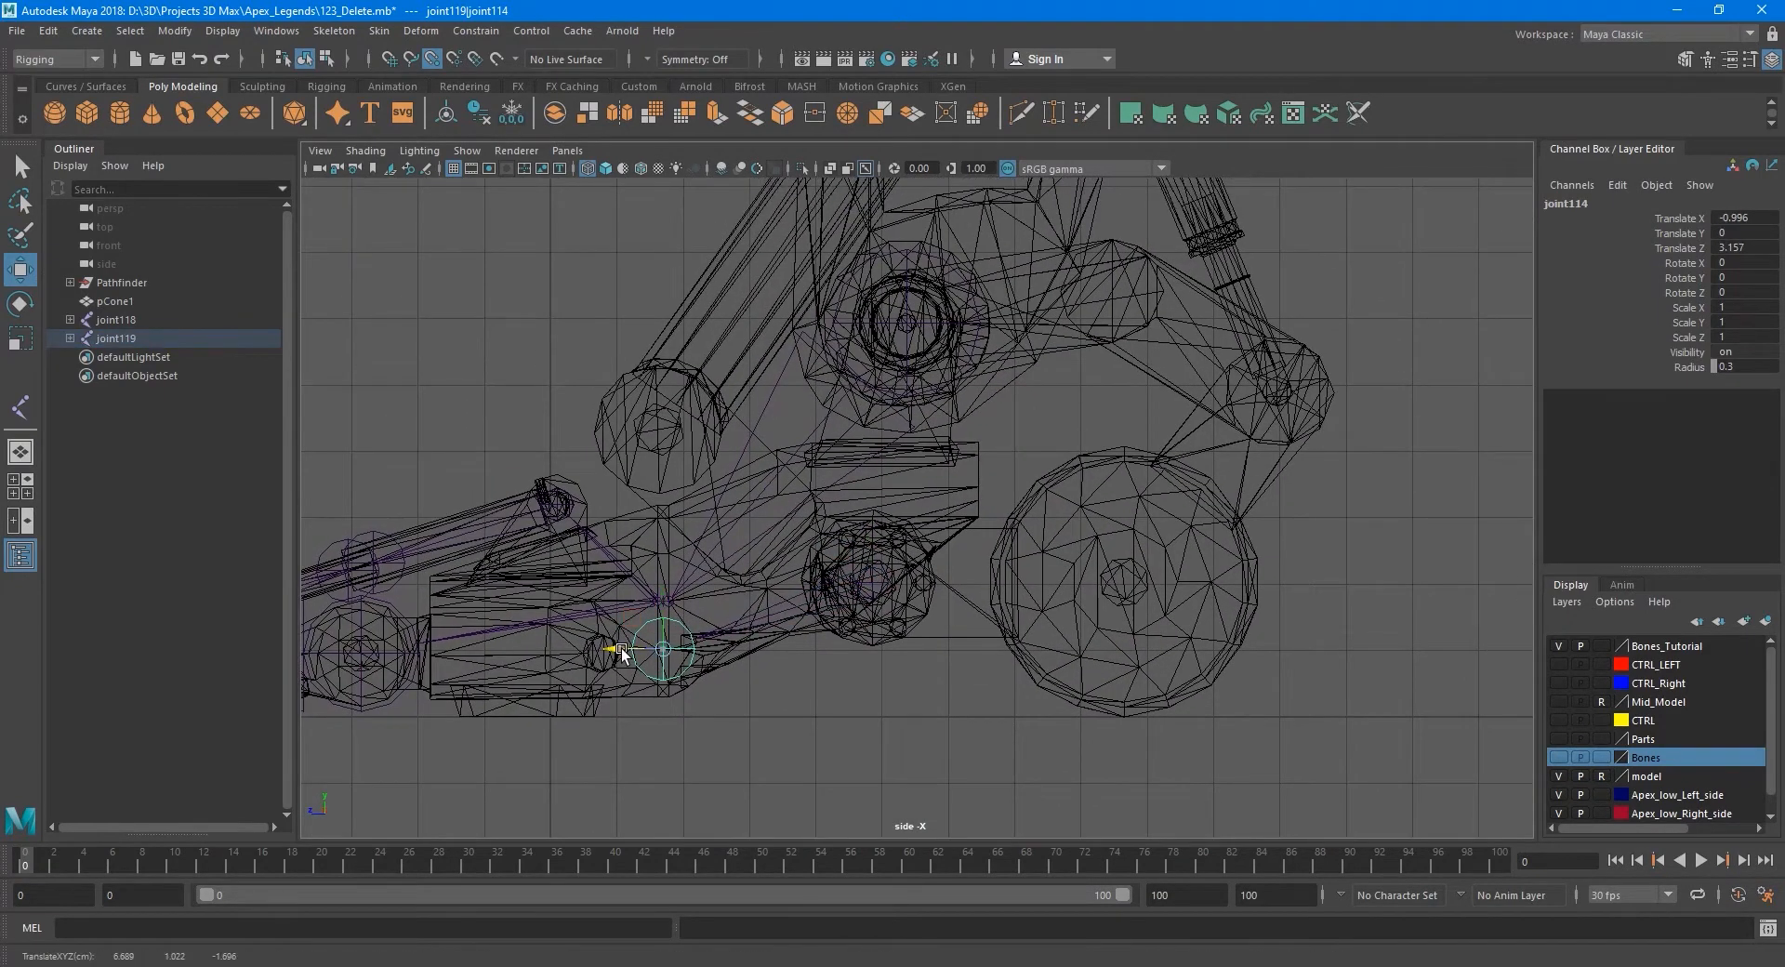
Move joint114 in the side view onto the rear heel pivot, to about Translate X 2.73 and Translate Z -6.25.
left_click_drag(621, 648, 1265, 471)
scroll(1243, 472, "up", 3)
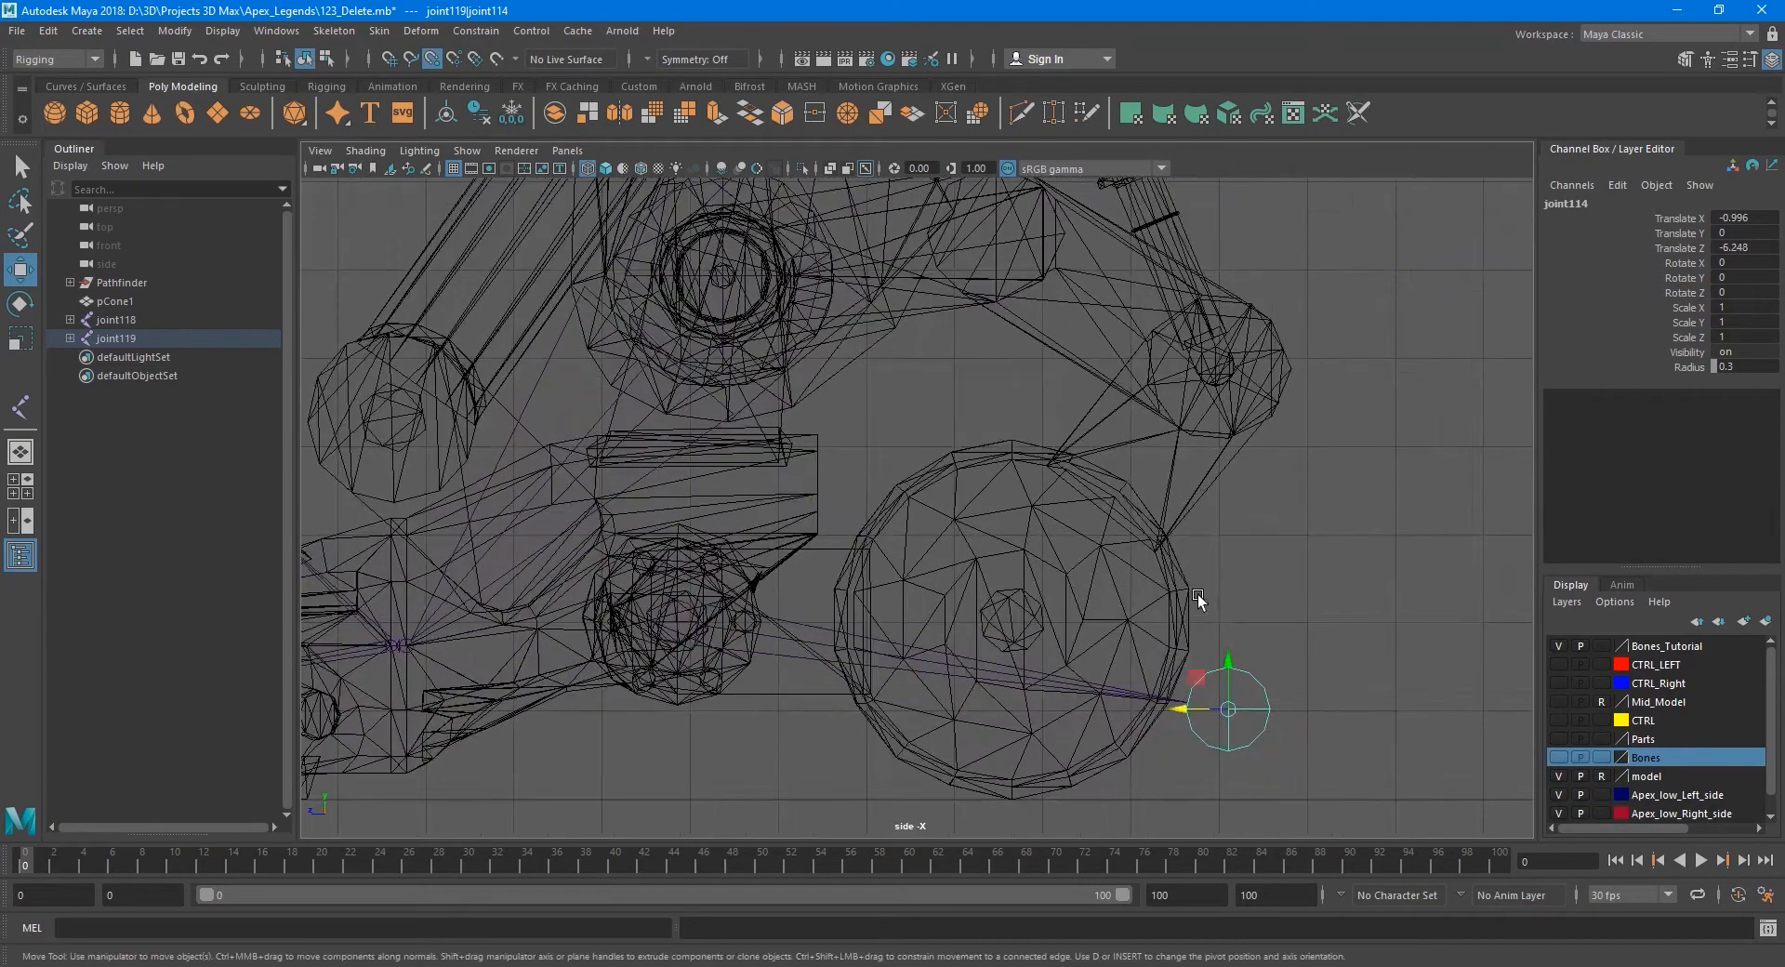
left_click_drag(1225, 665, 1229, 383)
scroll(1162, 458, "up", 4)
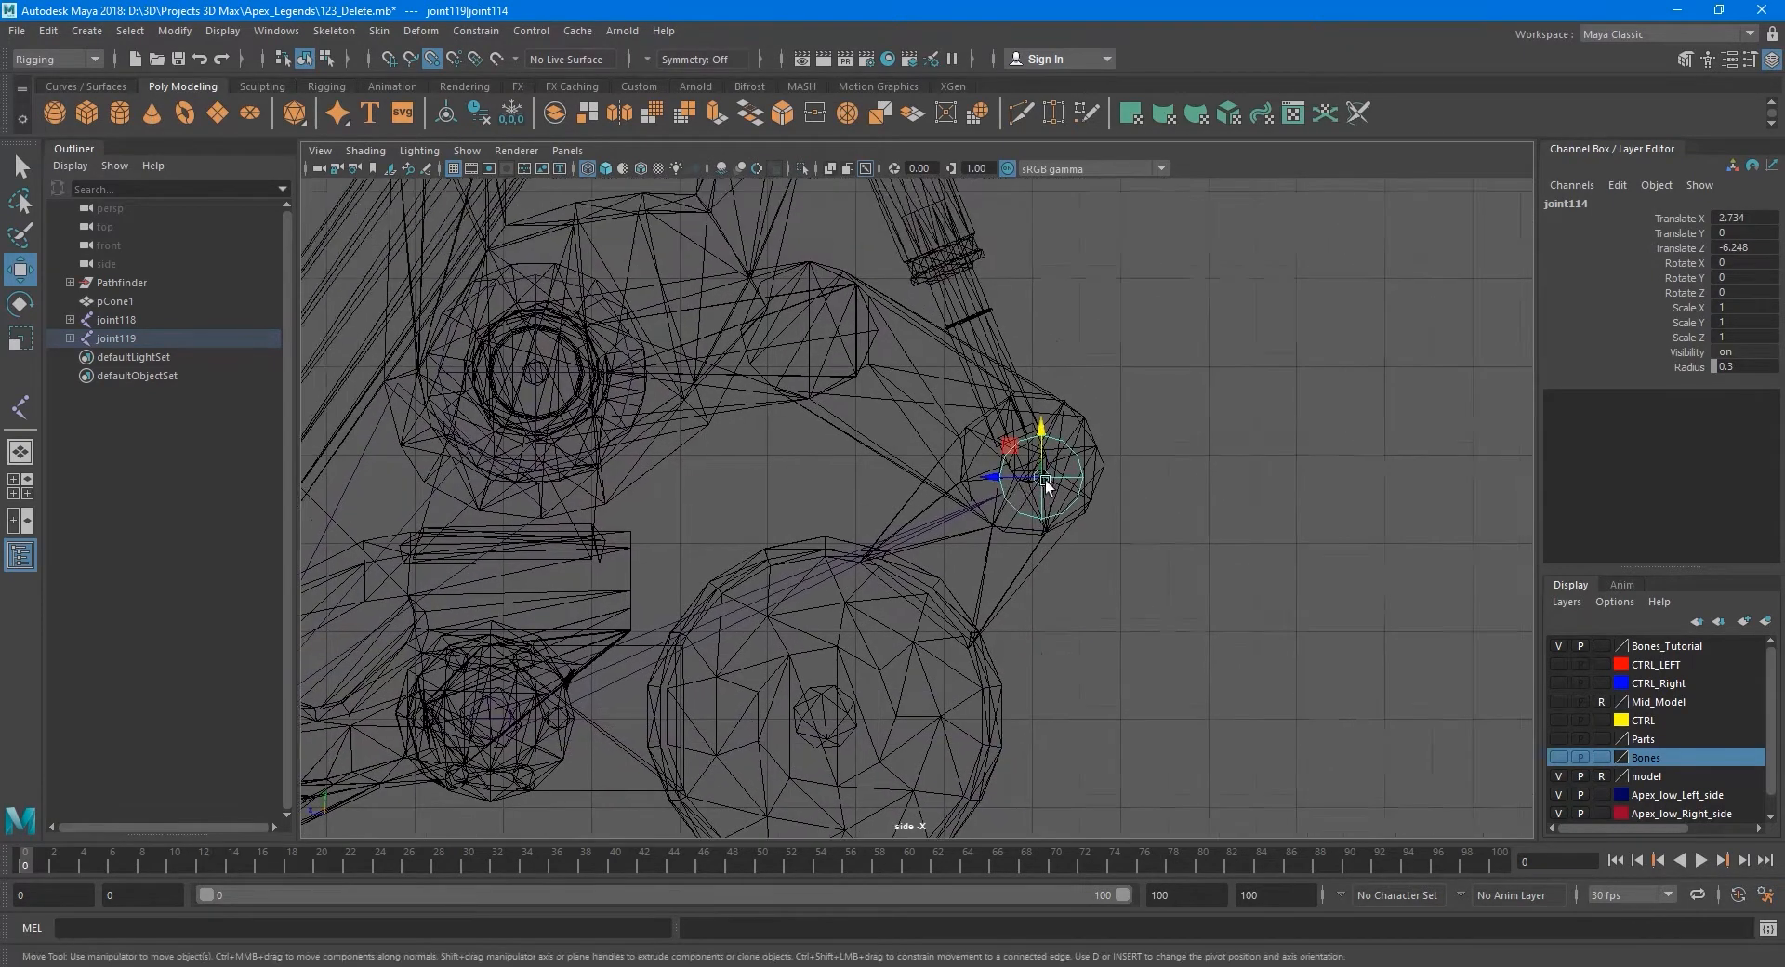
Raise joint114 slightly on the rear heel pivot, to about Translate X 2.87.
scroll(930, 480, "up", 4)
middle_click_drag(1163, 458, 985, 539, "alt")
scroll(985, 539, "up", 6)
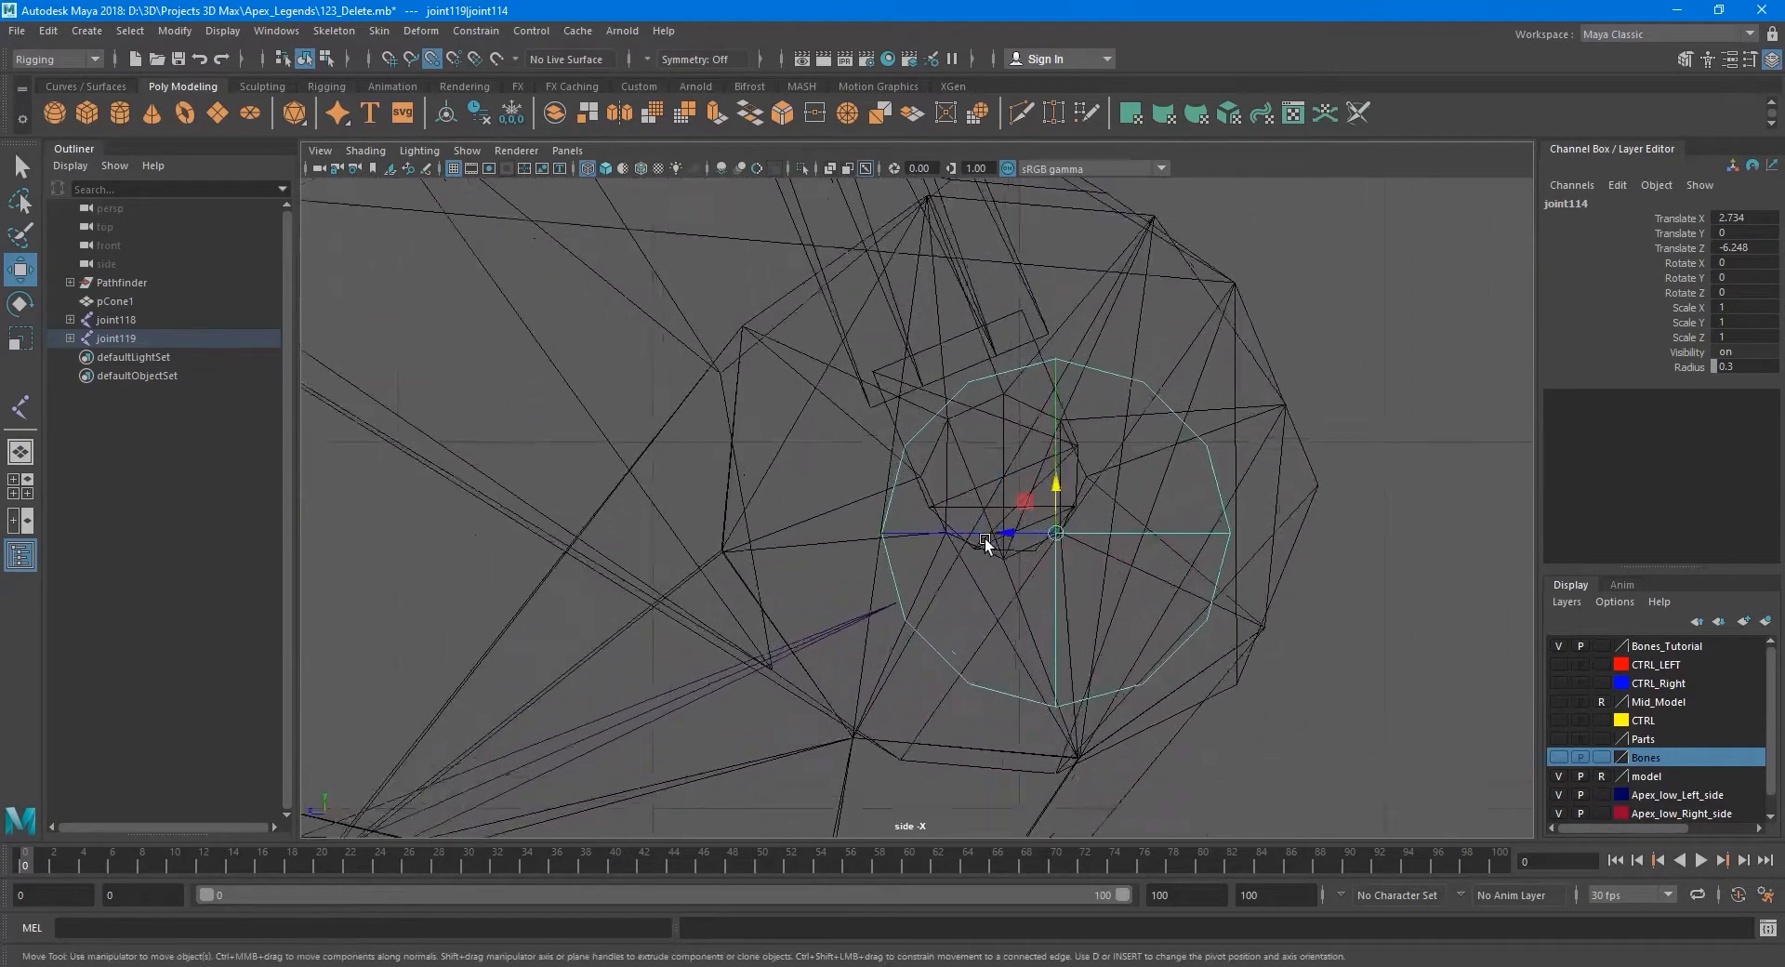
middle_click_drag(1098, 516, 980, 541, "alt")
scroll(1153, 440, "down", 8)
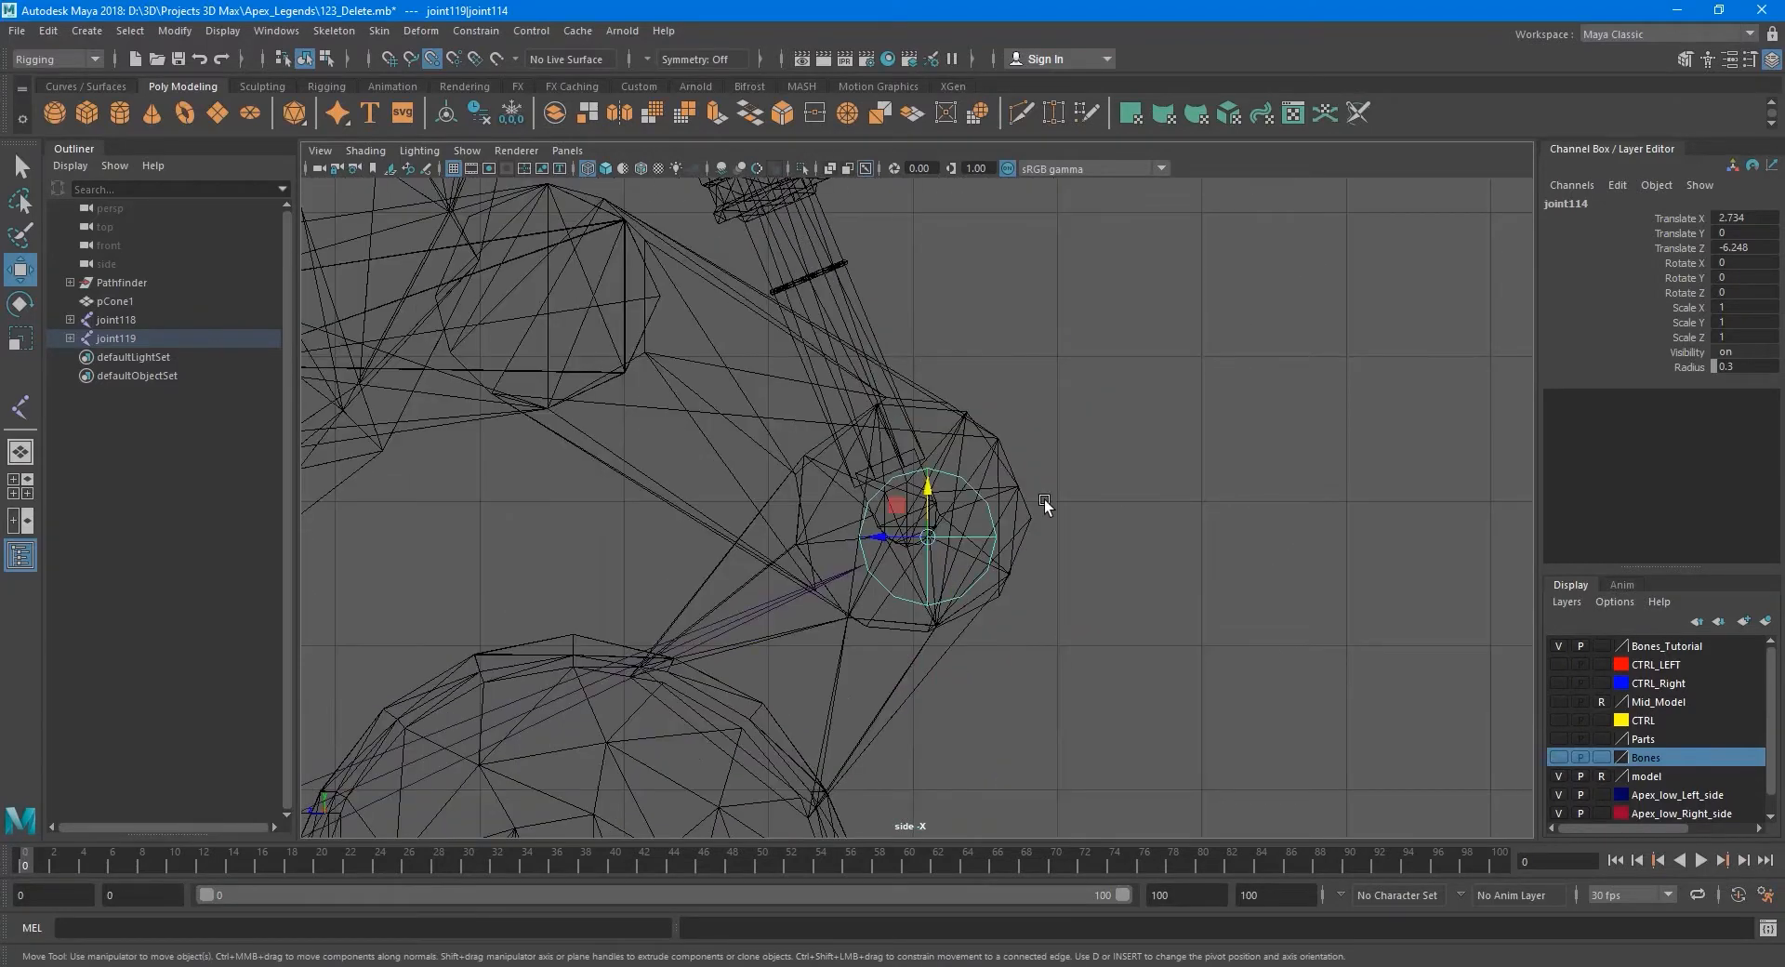
scroll(1046, 499, "up", 4)
left_click_drag(951, 526, 954, 508)
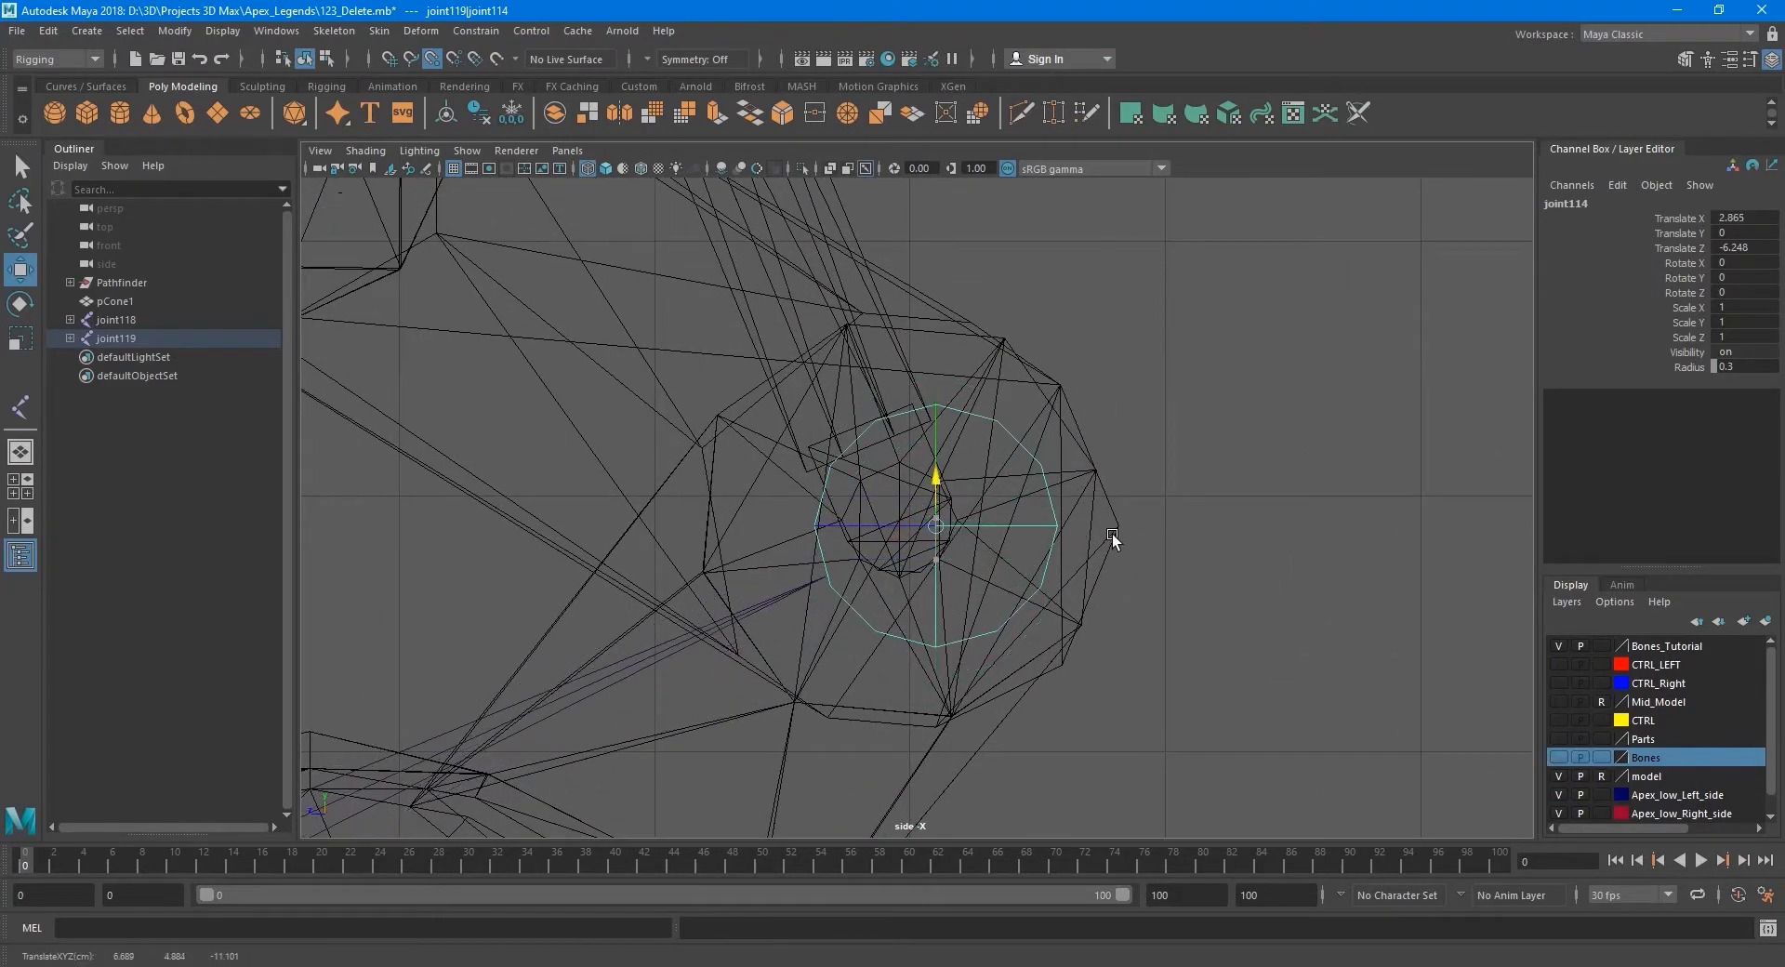
scroll(1074, 573, "up", 5)
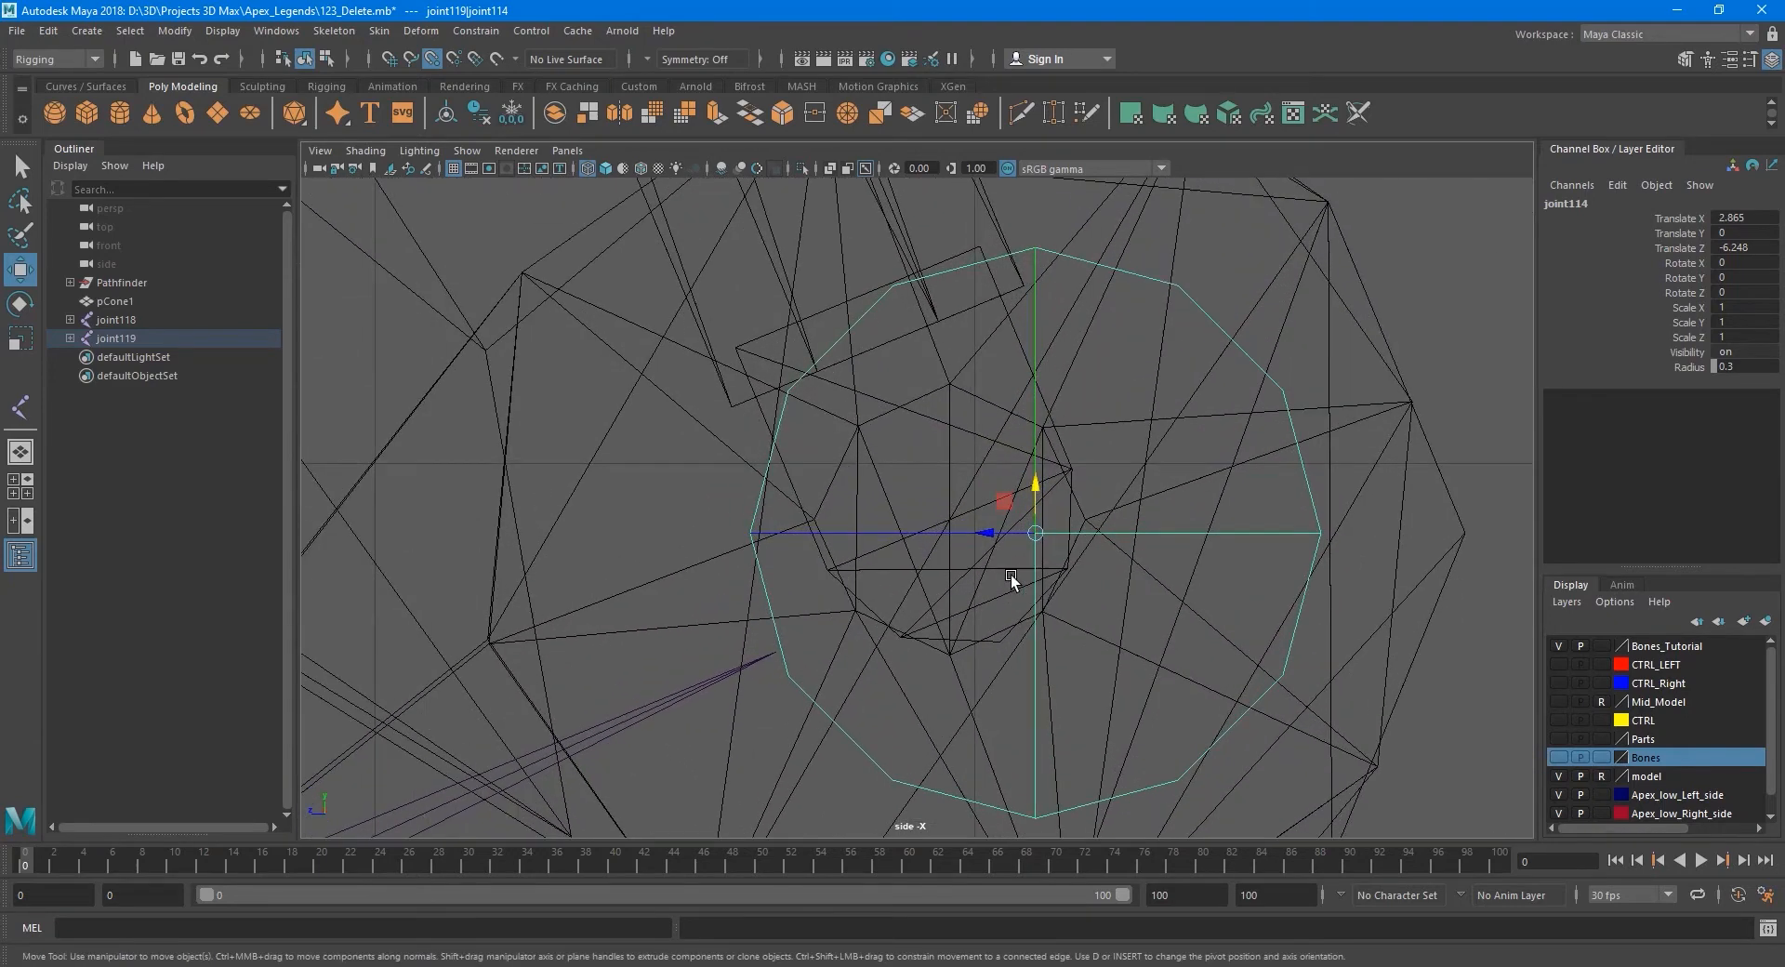
Check joint114 against the shaded model and centre it on the rear heel pivot at about Translate X 2.89, Translate Z -6.11.
key("5")
scroll(1016, 569, "down", 6)
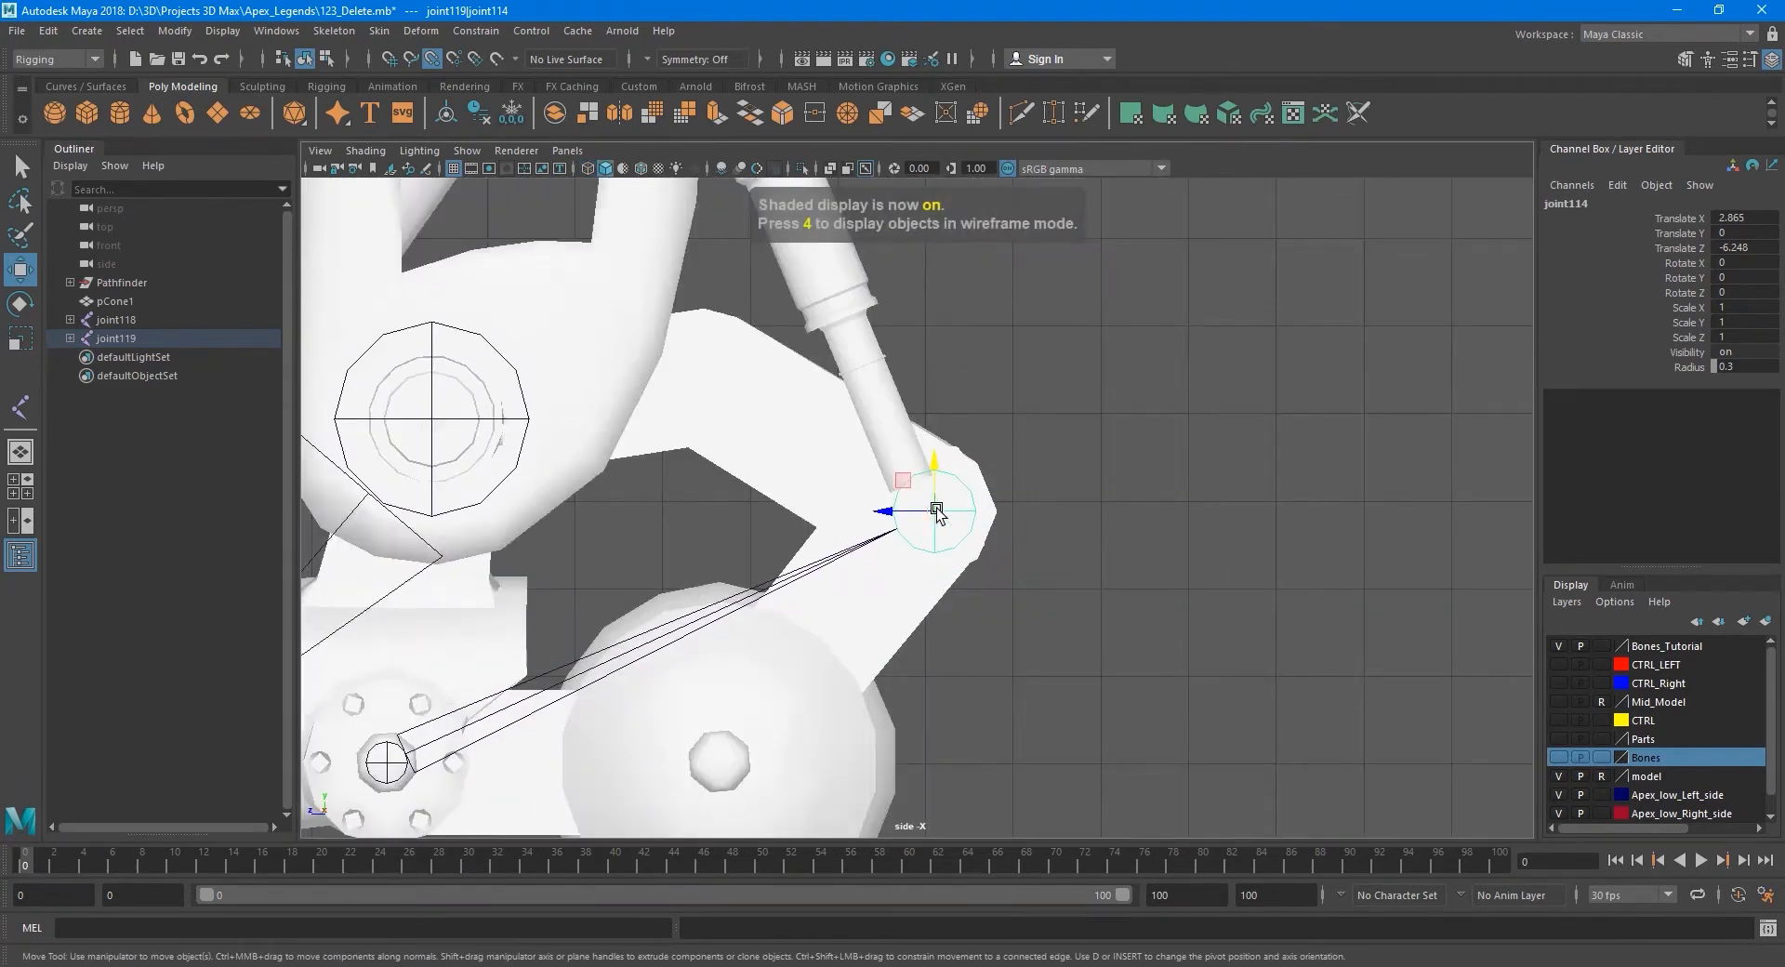
scroll(939, 513, "up", 6)
key("4")
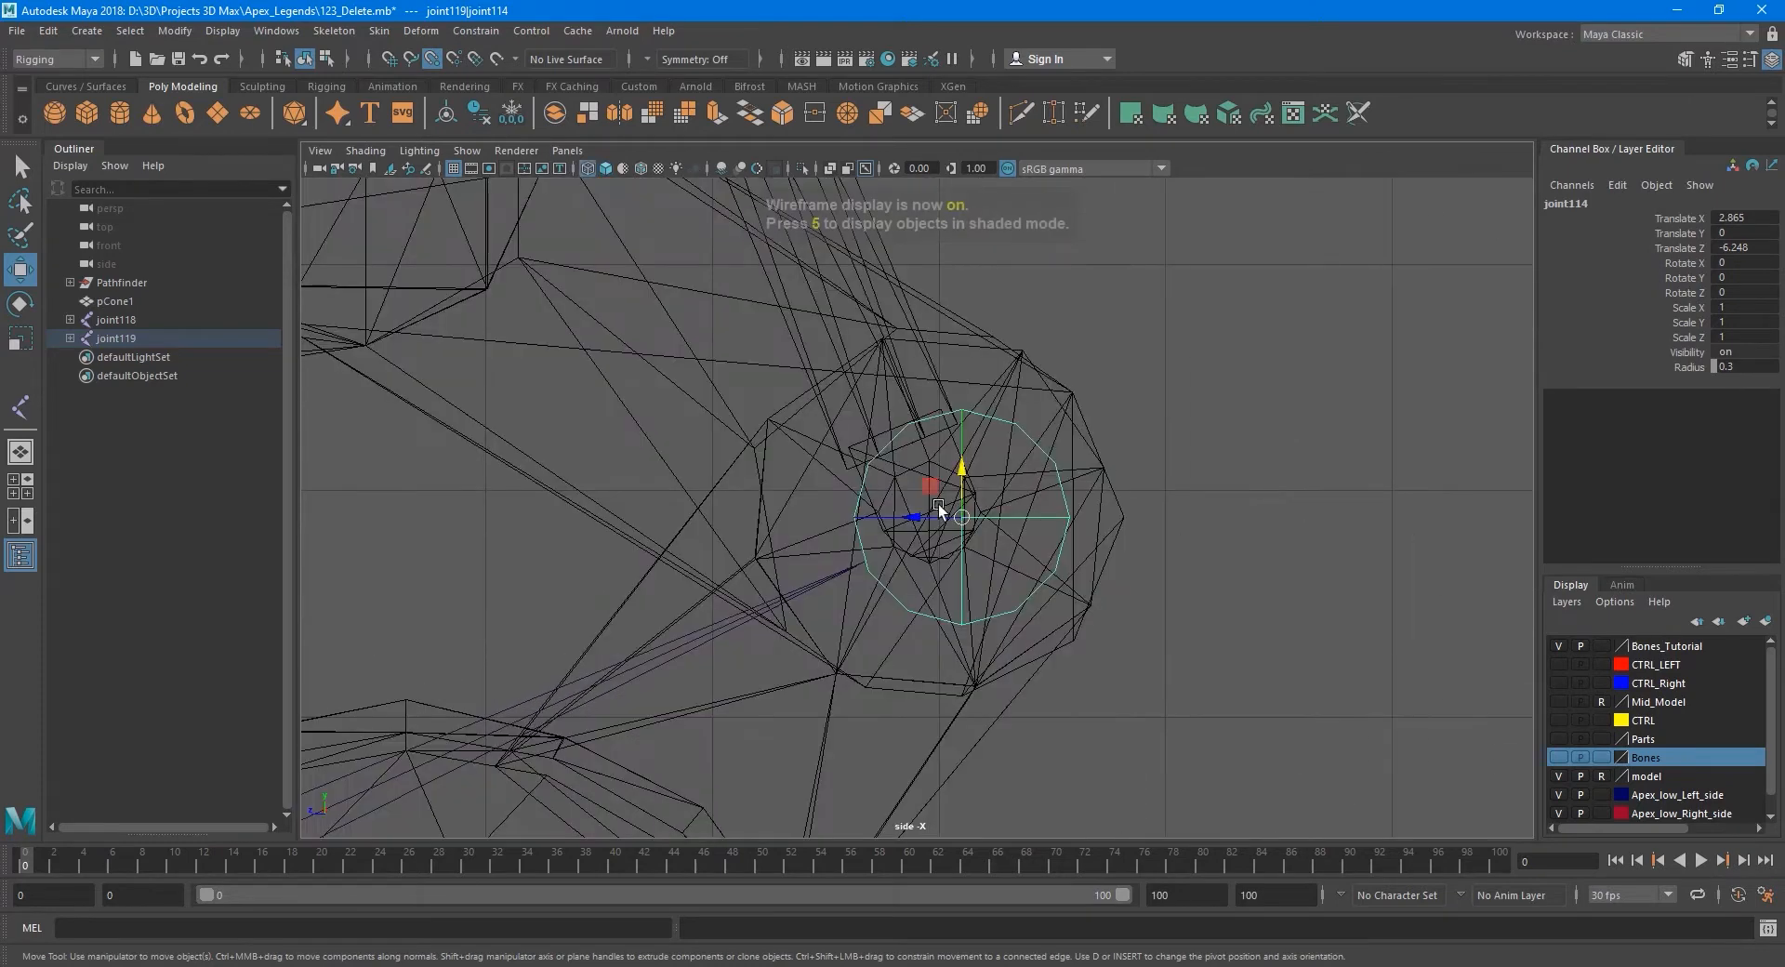
scroll(934, 523, "up", 4)
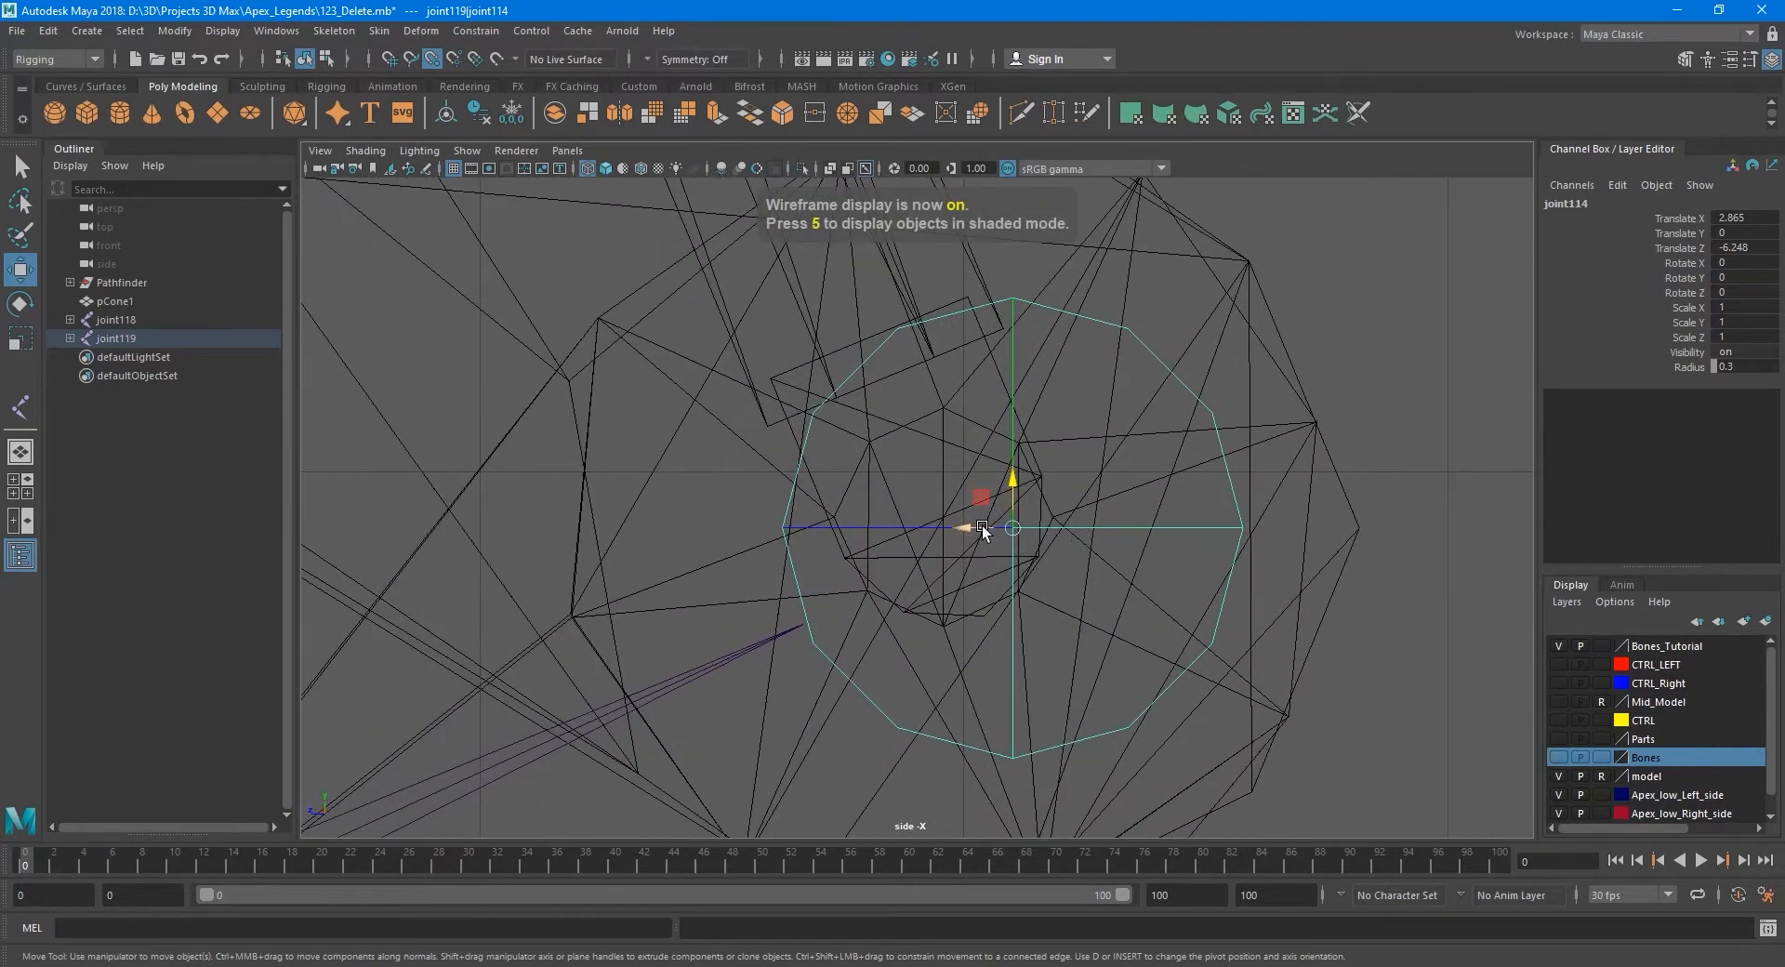
left_click_drag(983, 528, 944, 478)
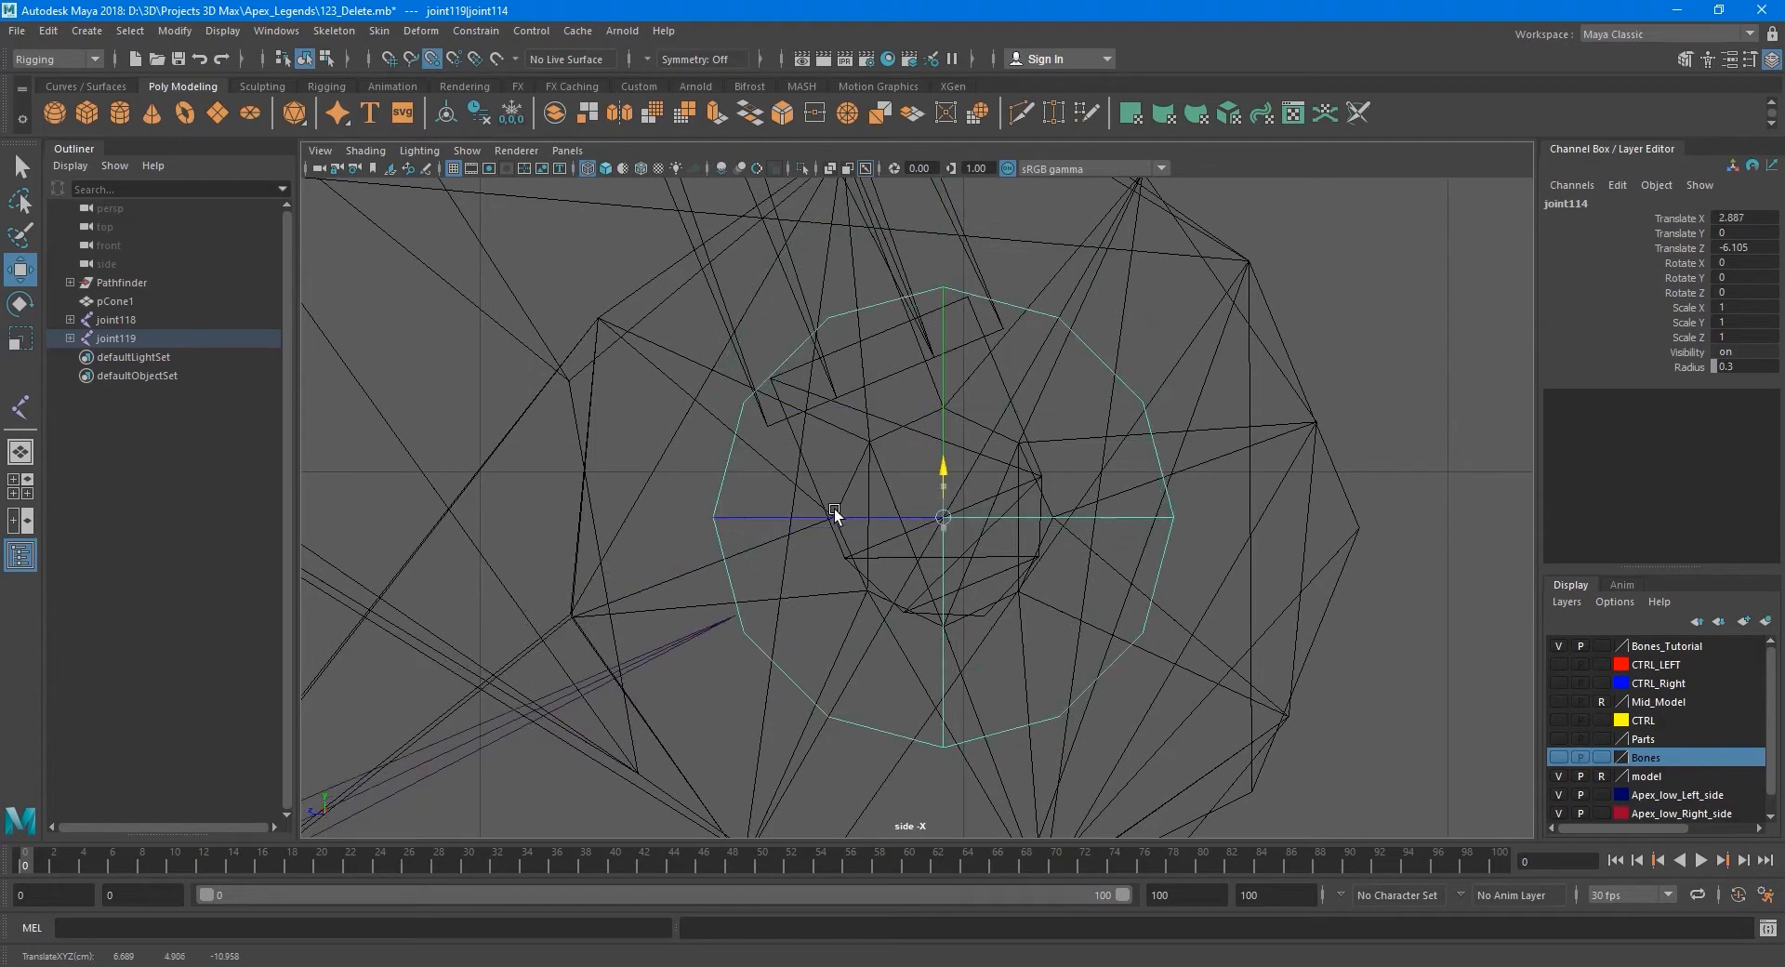
key("q")
key("a")
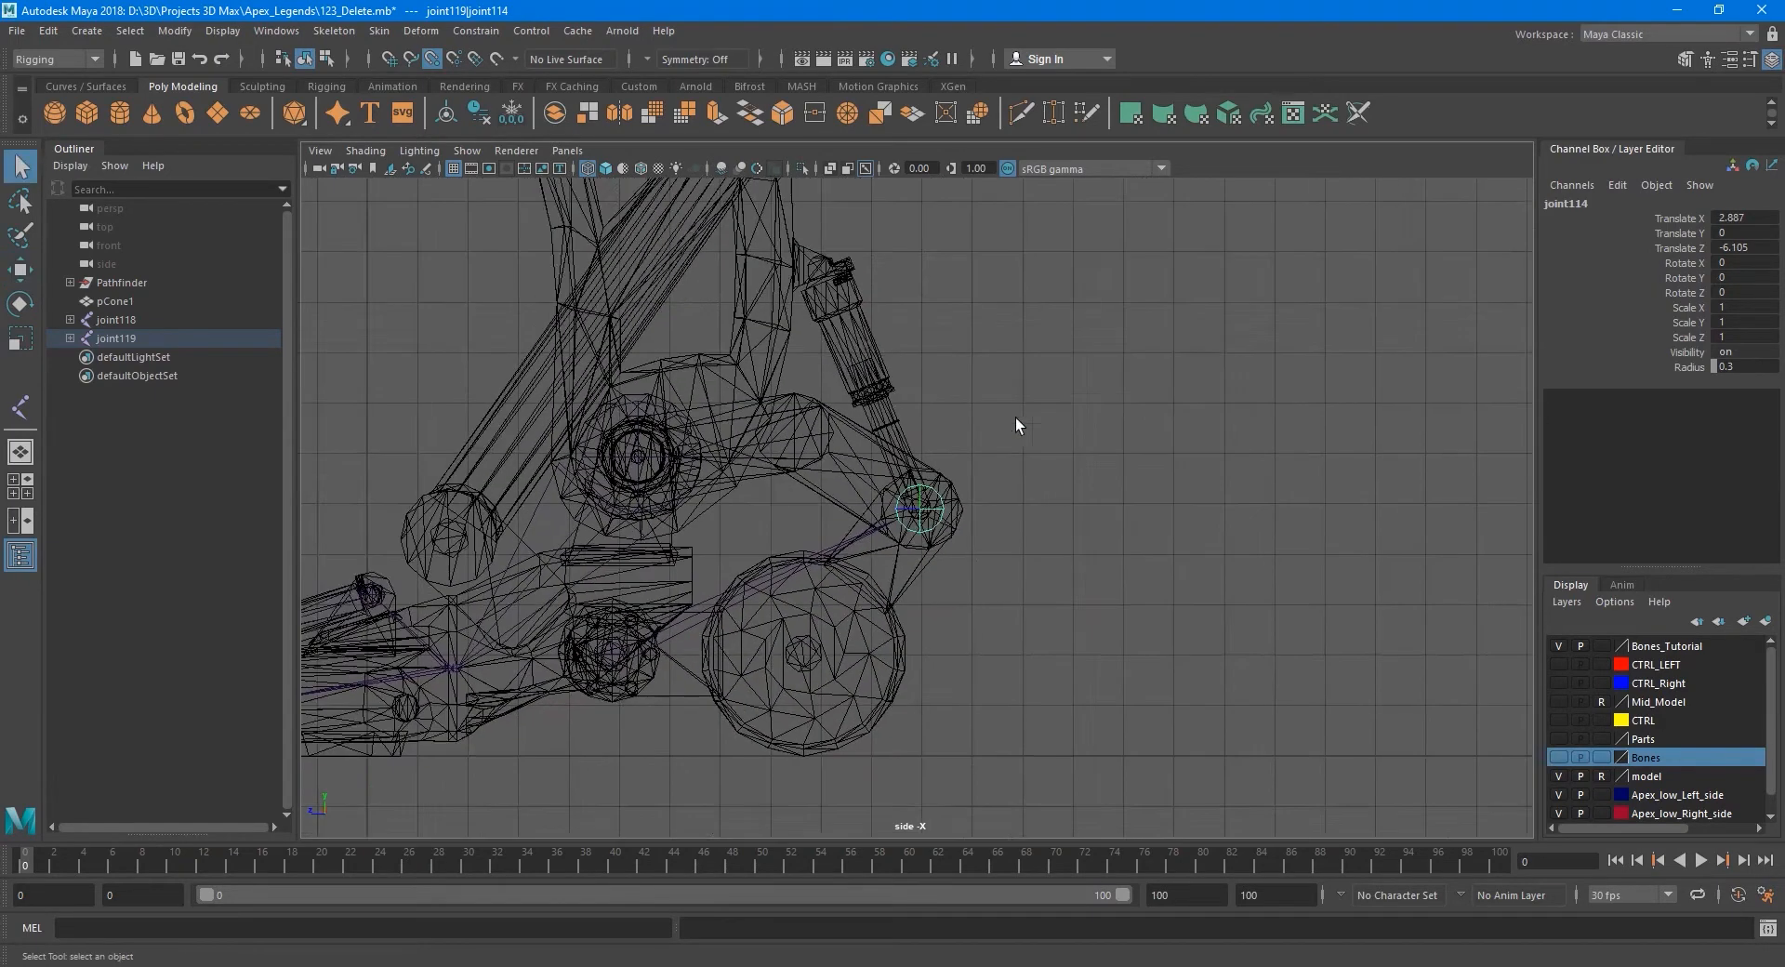
Duplicate the two-joint heel chain starting at joint119 in the perspective view.
key("space")
key("space")
left_click_drag(1097, 411, 1032, 567, "alt")
scroll(1084, 519, "down", 3)
middle_click_drag(1084, 519, 984, 585, "alt")
scroll(1019, 543, "up", 3)
left_click_drag(919, 538, 758, 638, "alt")
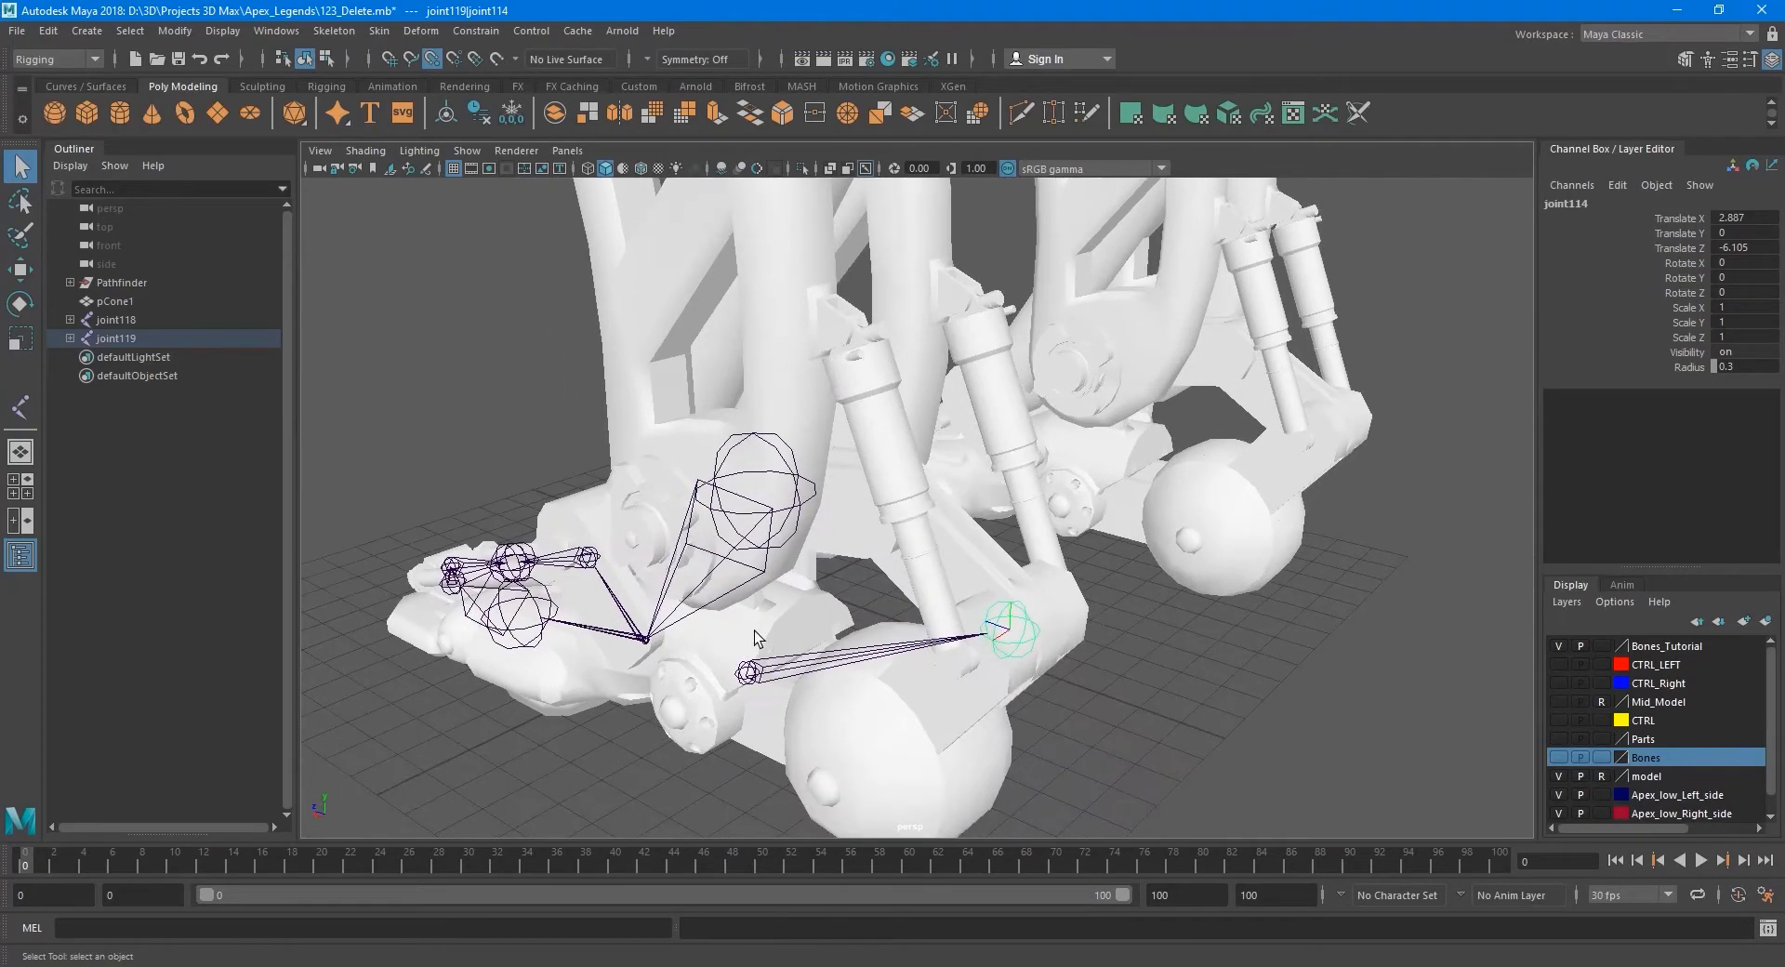
left_click(746, 676)
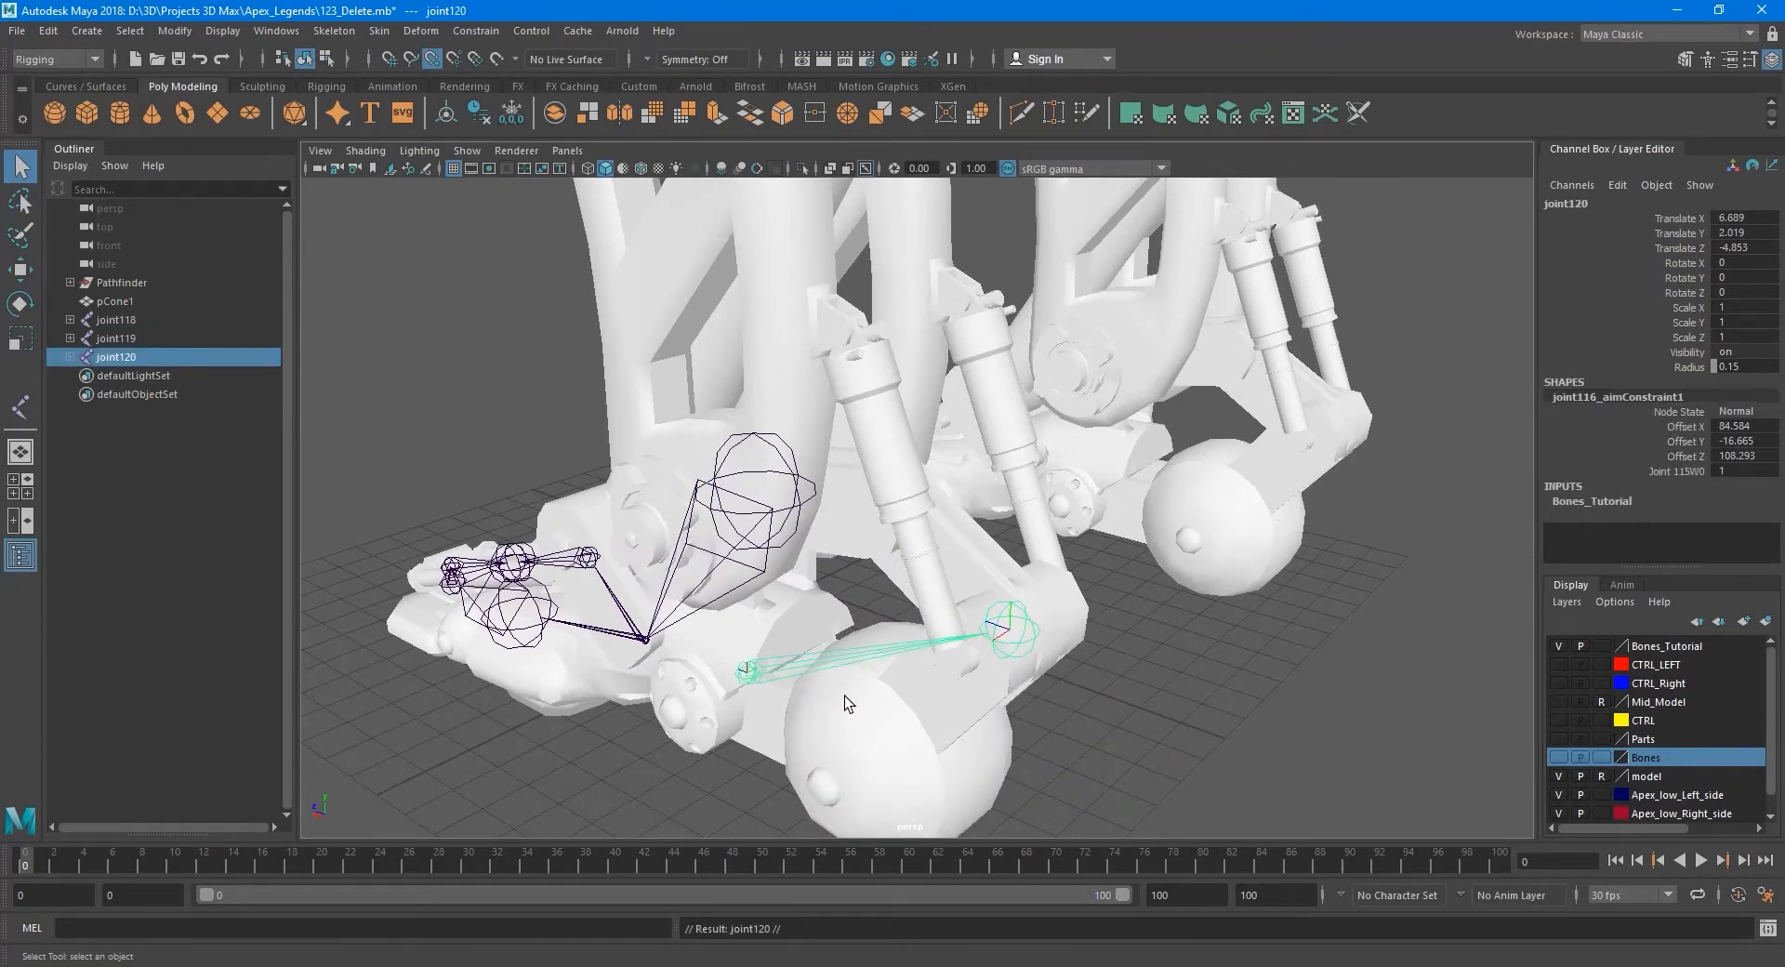
Move the duplicated chain in the side view to the heel piston's upper mount, at about Translate Y 9.73, Translate Z -8.76.
key("w")
left_click_drag(829, 700, 793, 671, "alt")
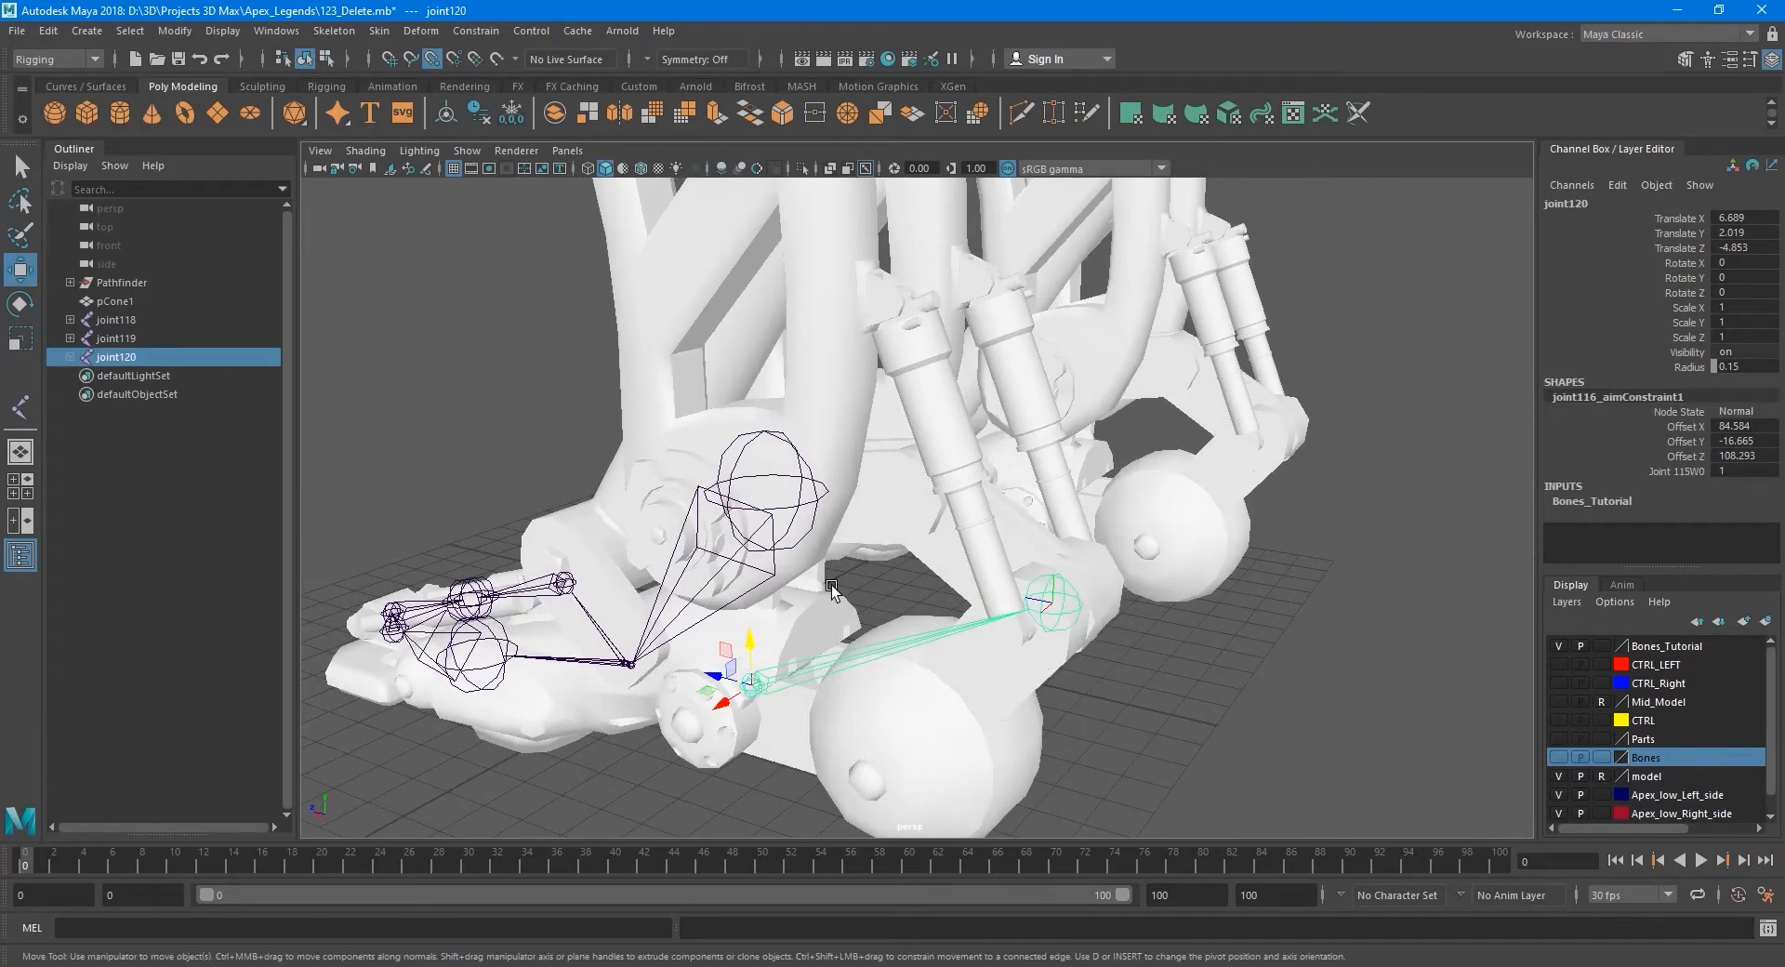
key("space")
key("space")
key("space")
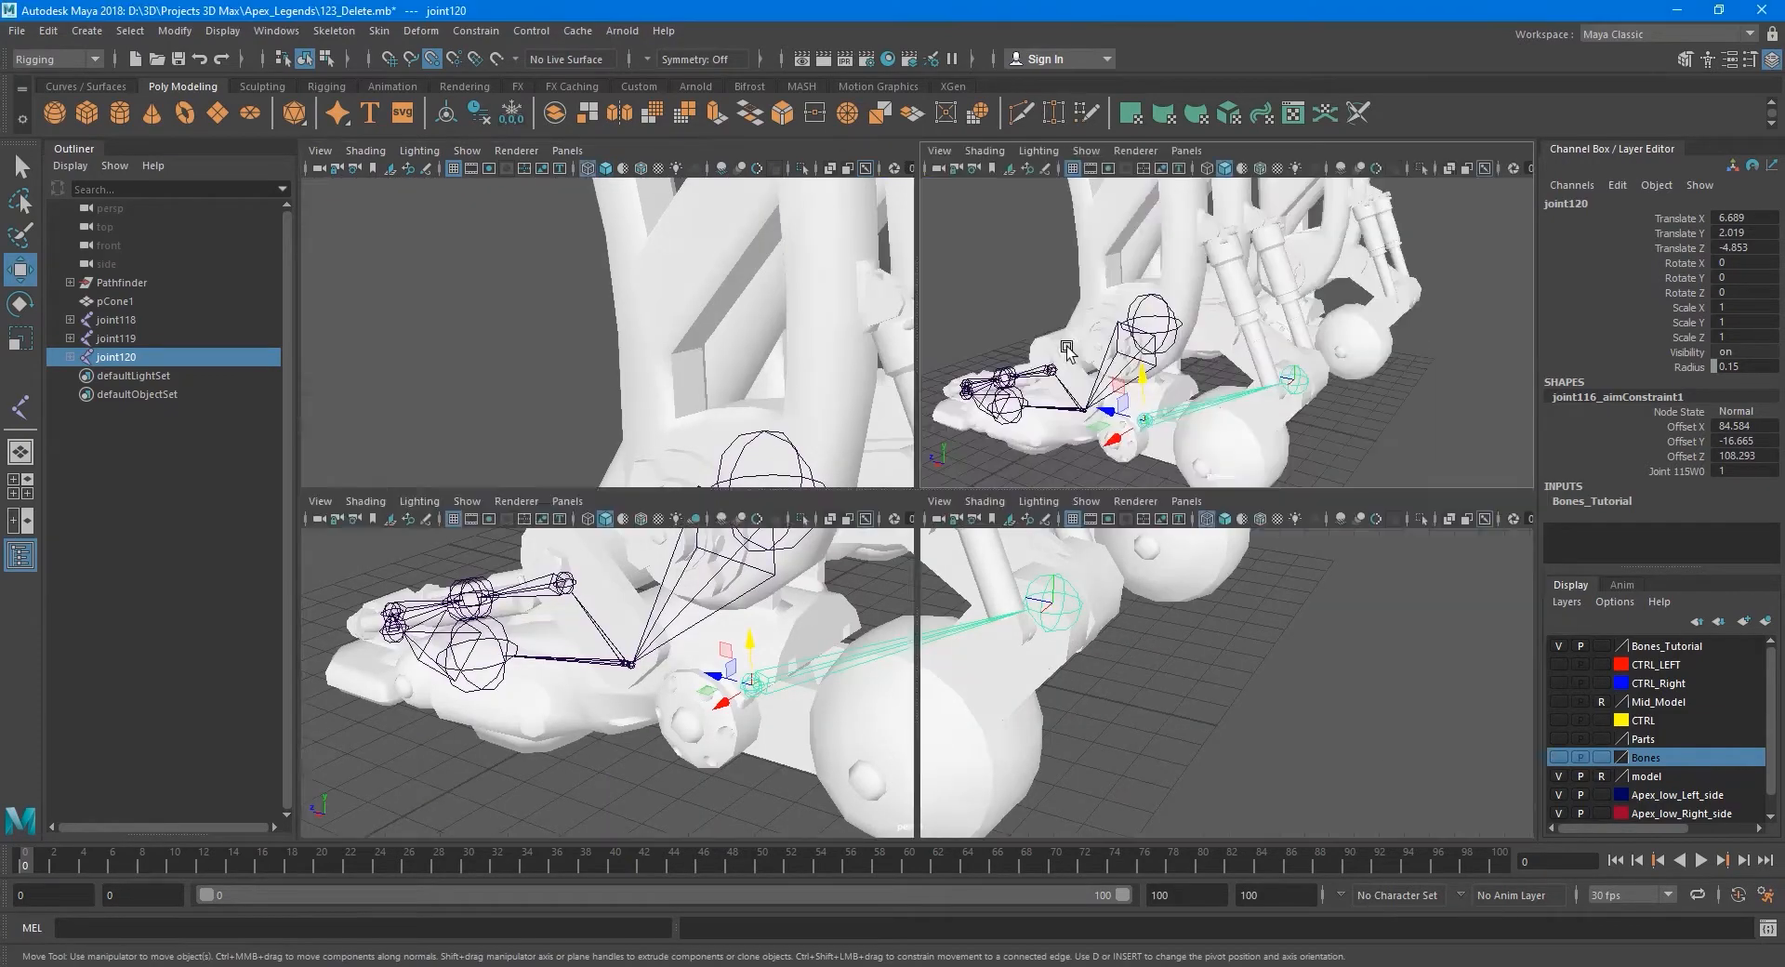
key("space")
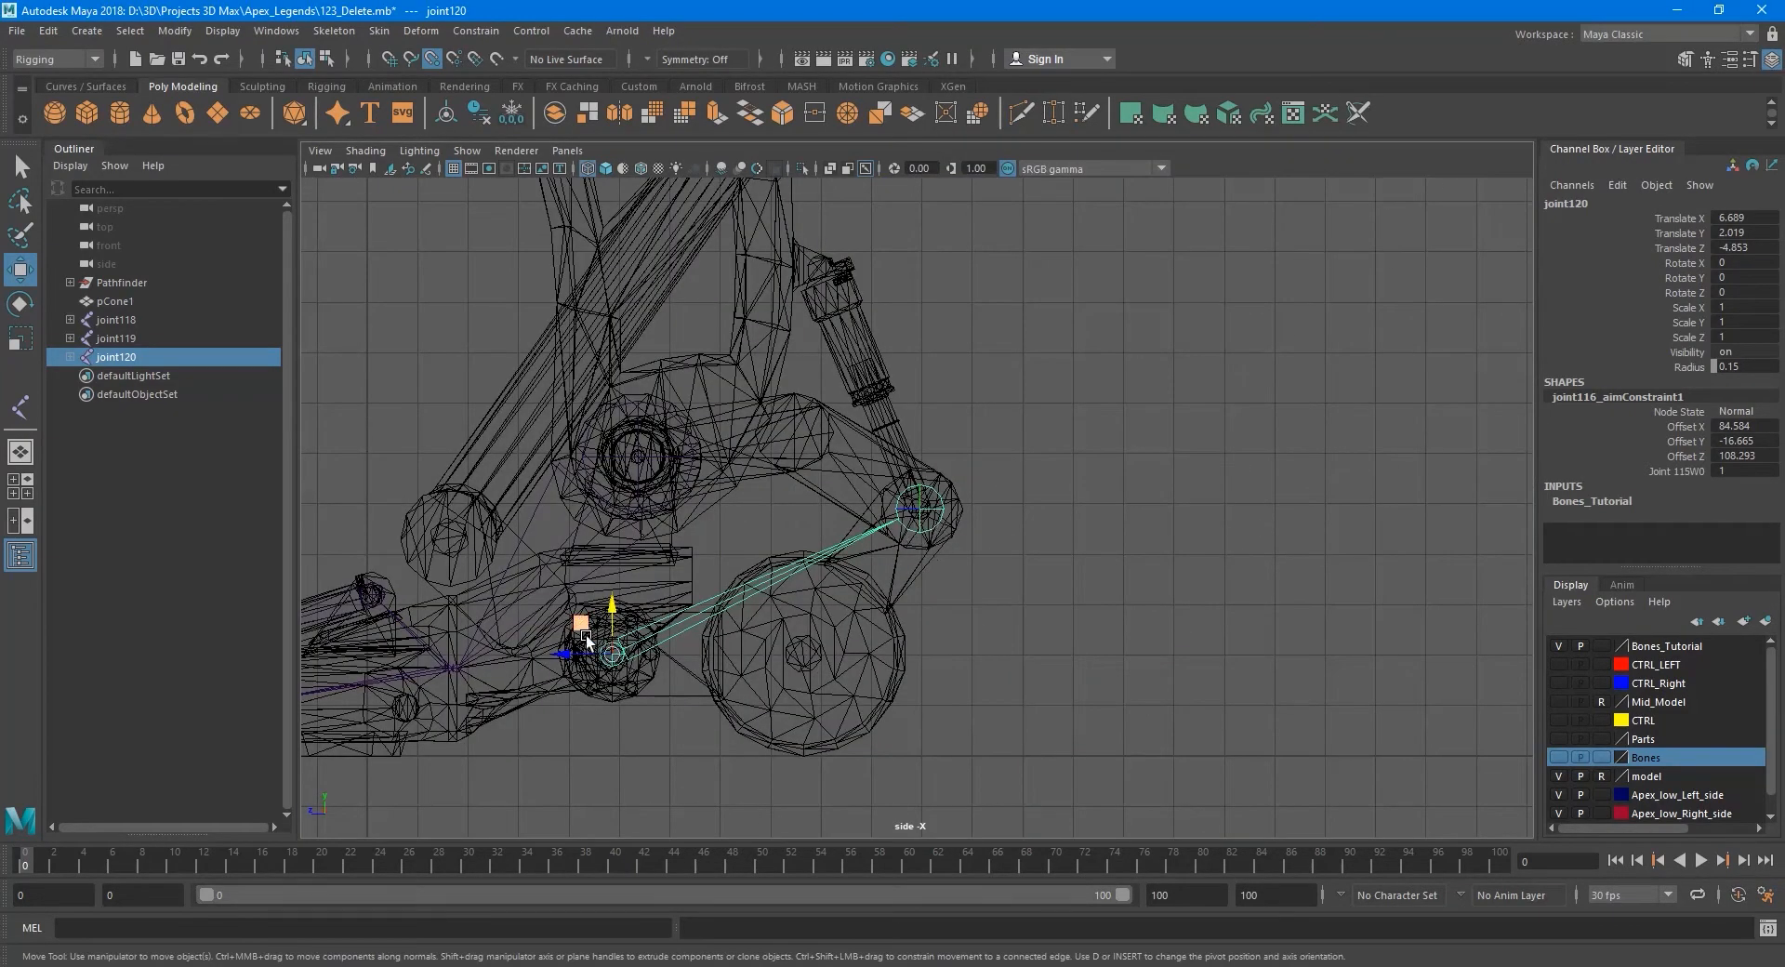
left_click_drag(586, 636, 813, 273)
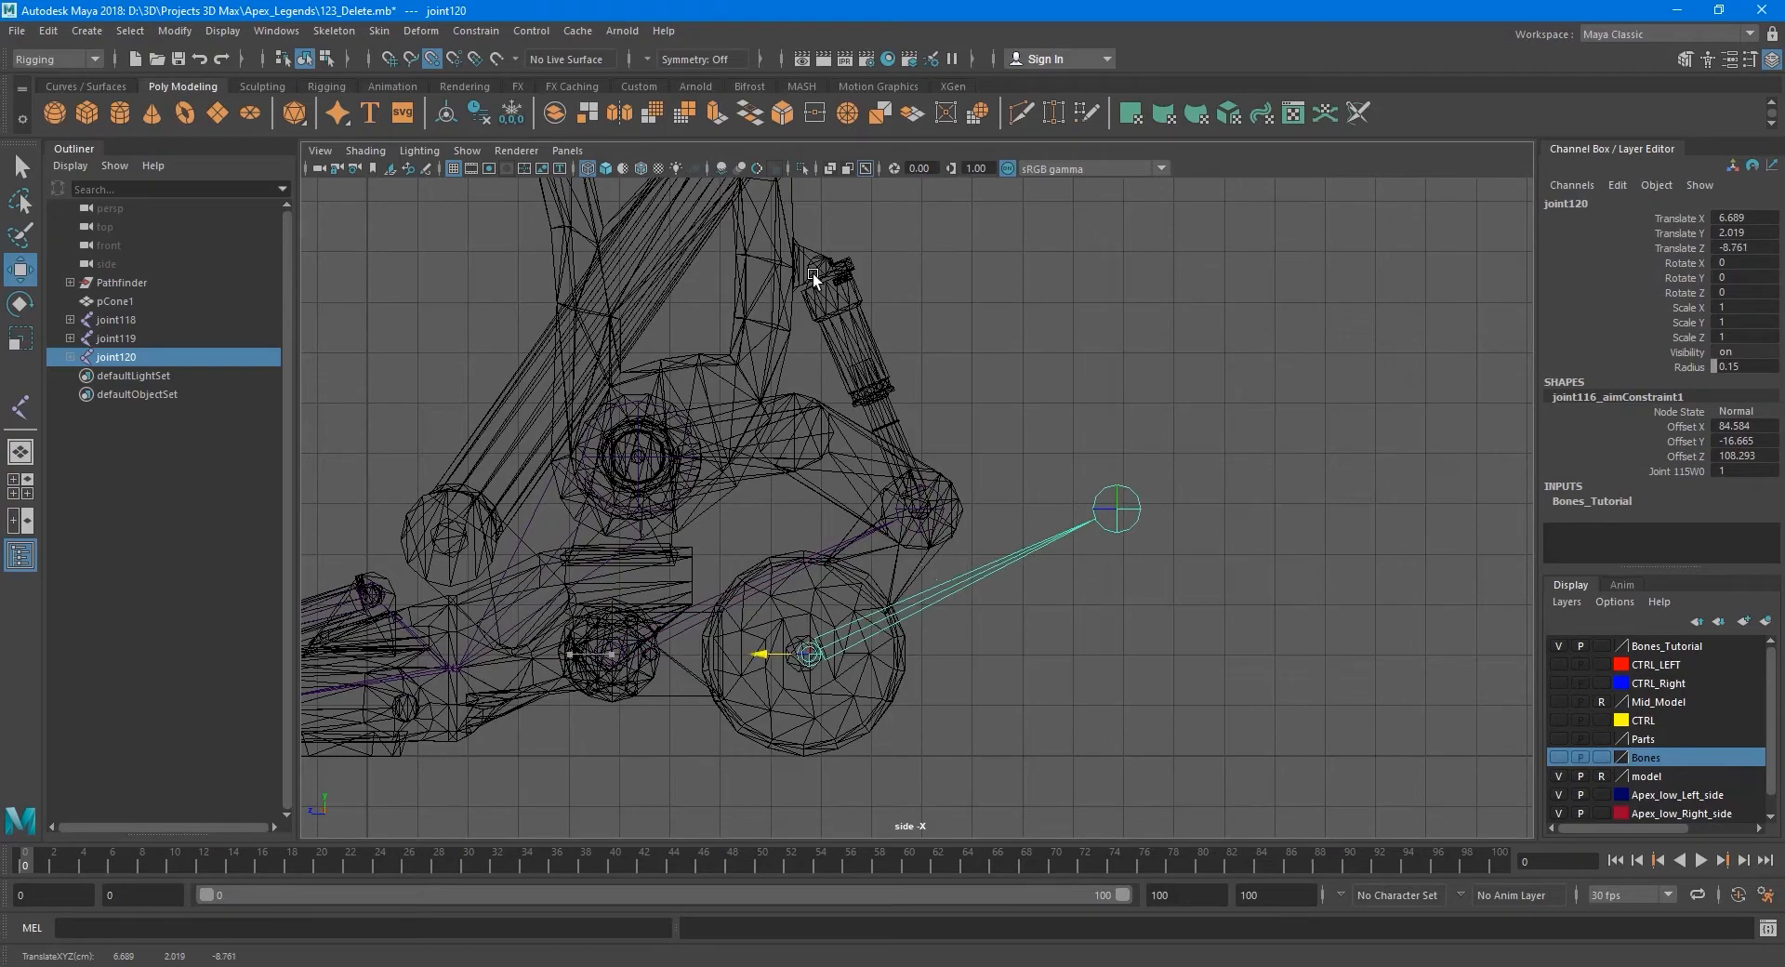
left_click_drag(812, 606, 807, 251)
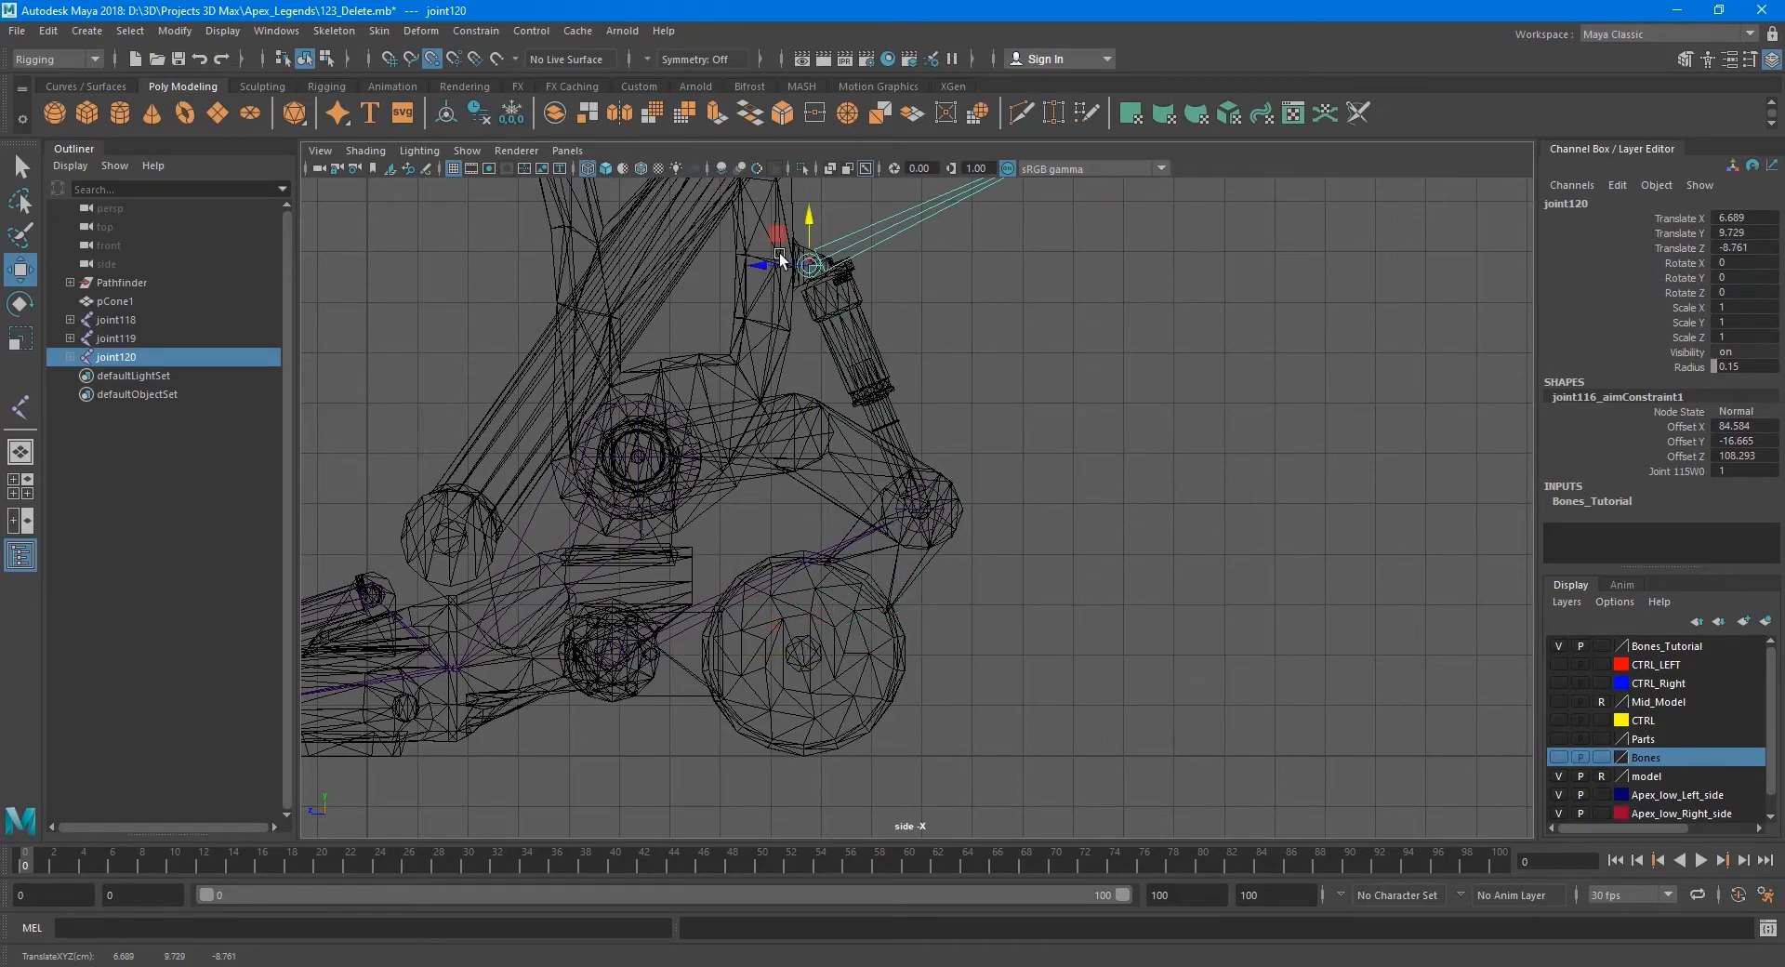
Shift the duplicated root joint backward over the piston's top centre, to about Translate Z -9.09.
right_click_drag(807, 251, 947, 591, "alt")
scroll(947, 591, "up", 4)
middle_click_drag(856, 515, 927, 535, "alt")
scroll(962, 465, "up", 3)
scroll(939, 465, "up", 1)
scroll(885, 494, "up", 3)
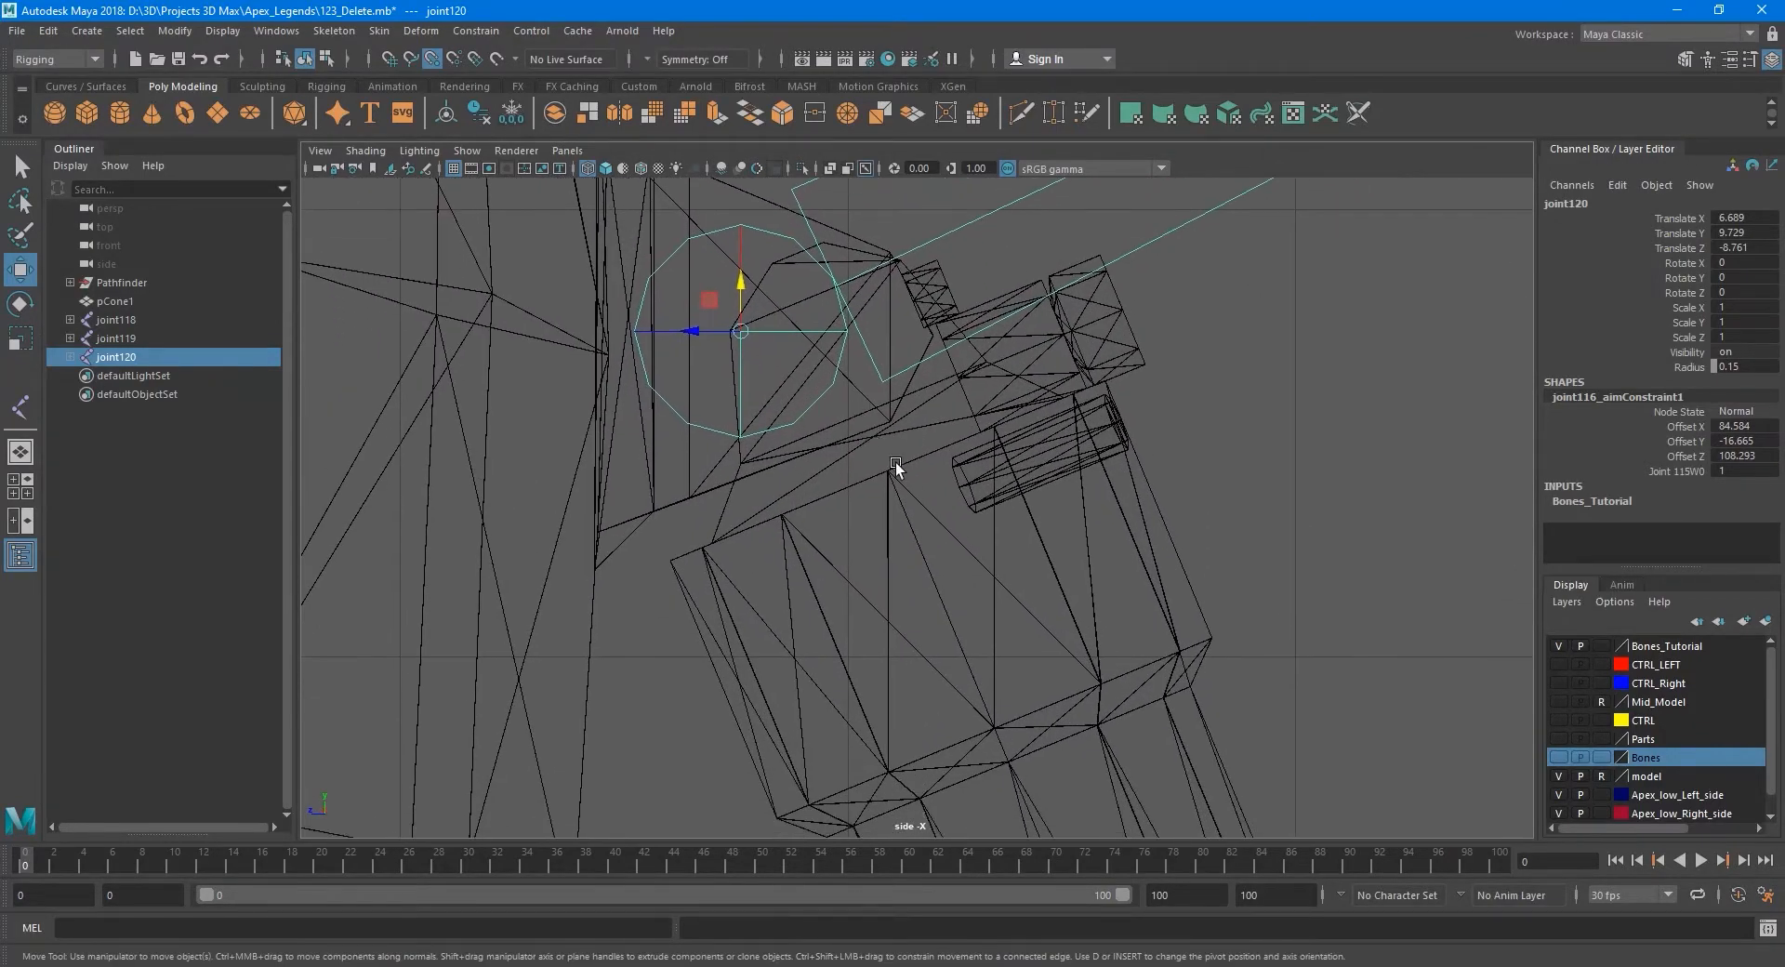
scroll(895, 468, "down", 5)
scroll(942, 511, "up", 5)
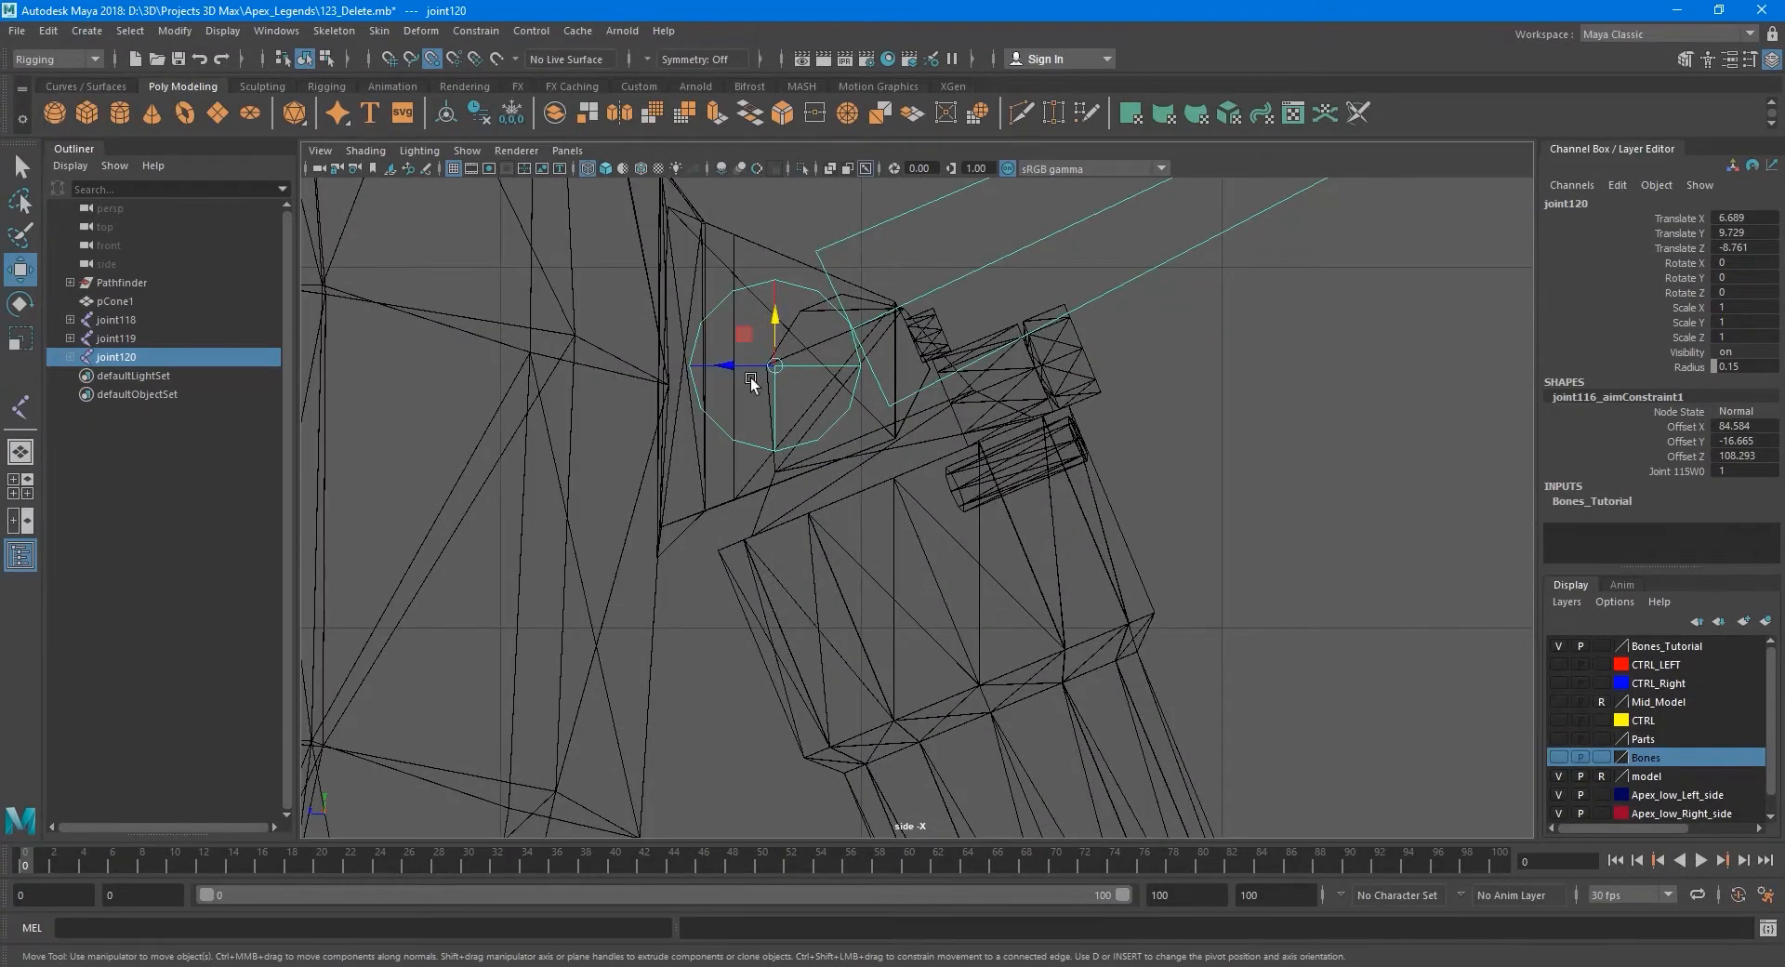
left_click_drag(732, 370, 855, 395)
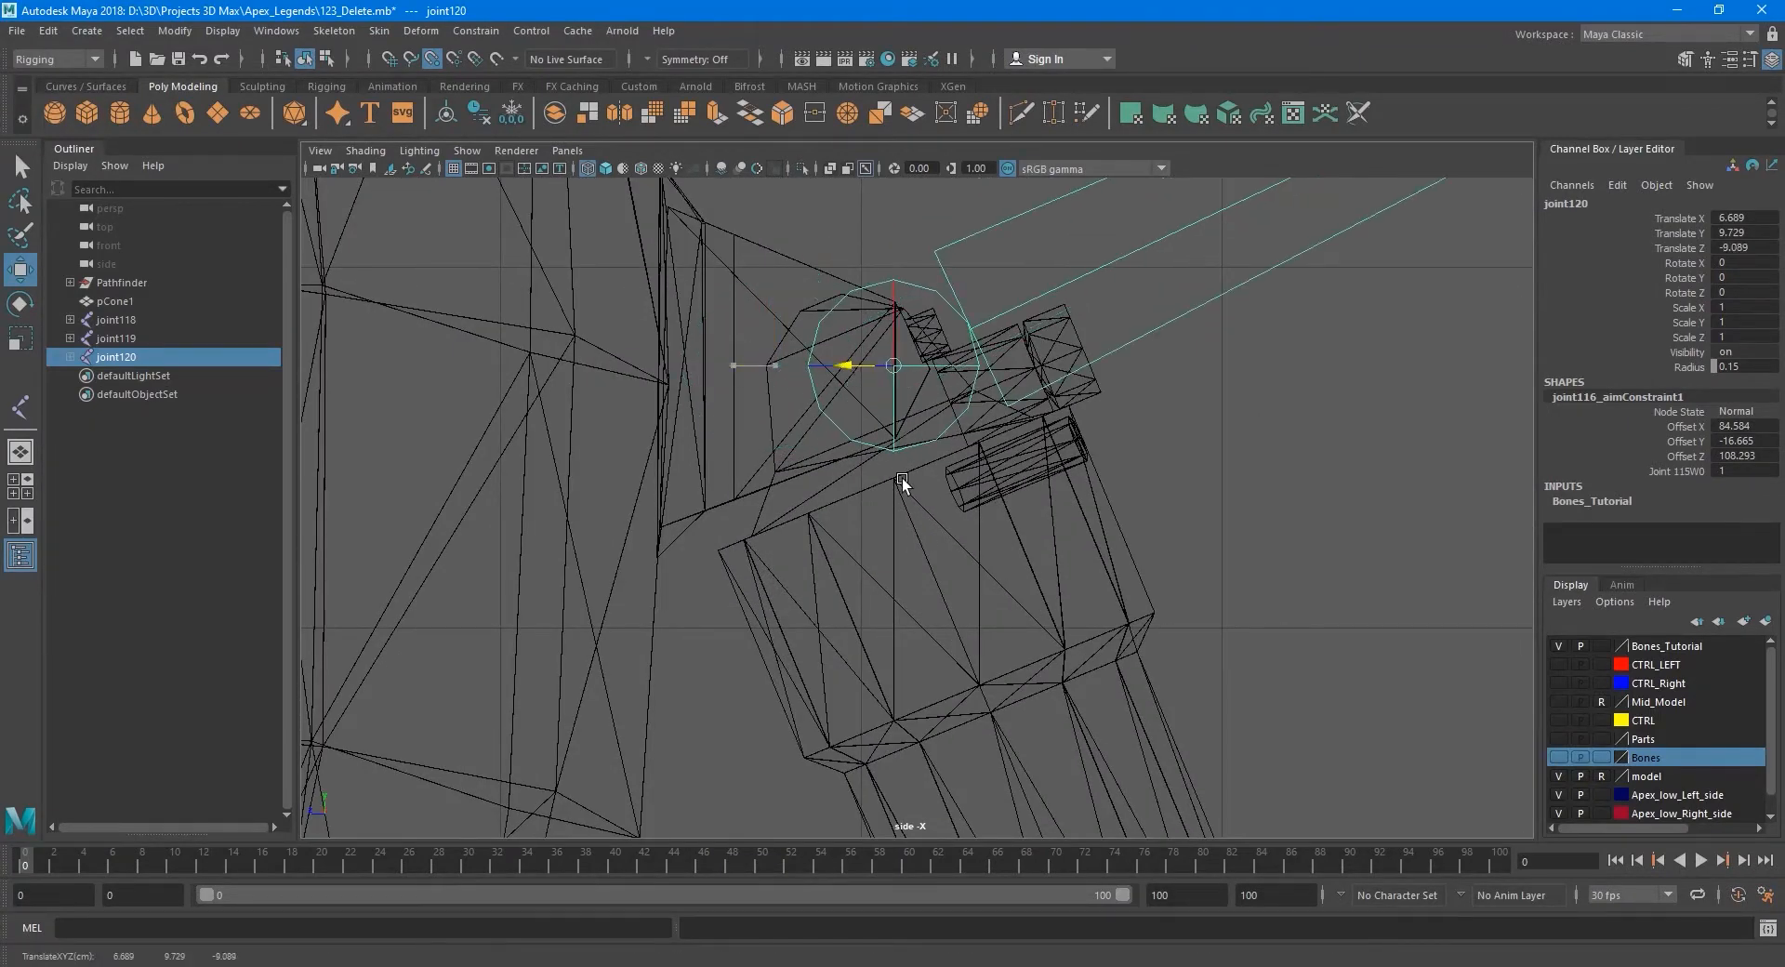
key("q")
Lower the duplicated root joint onto the top of the heel piston, to about Translate Y 9.42.
key("space")
scroll(1148, 640, "up", 2)
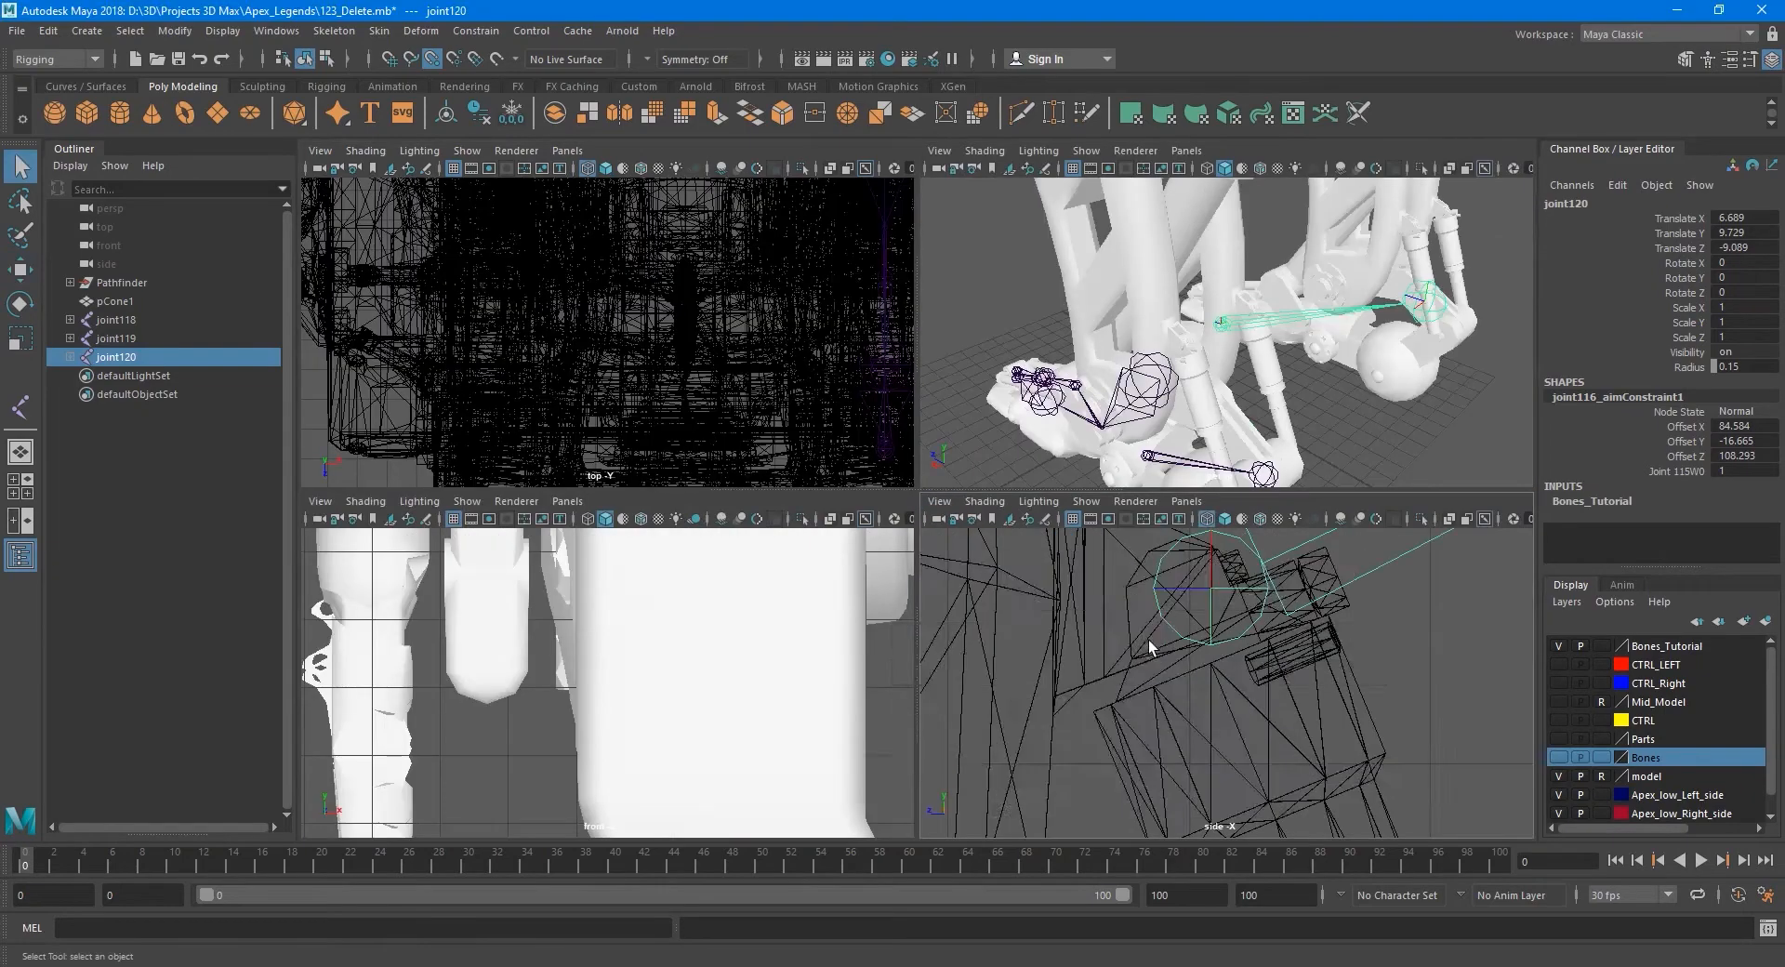
key("space")
middle_click_drag(936, 459, 967, 461, "alt")
key("w")
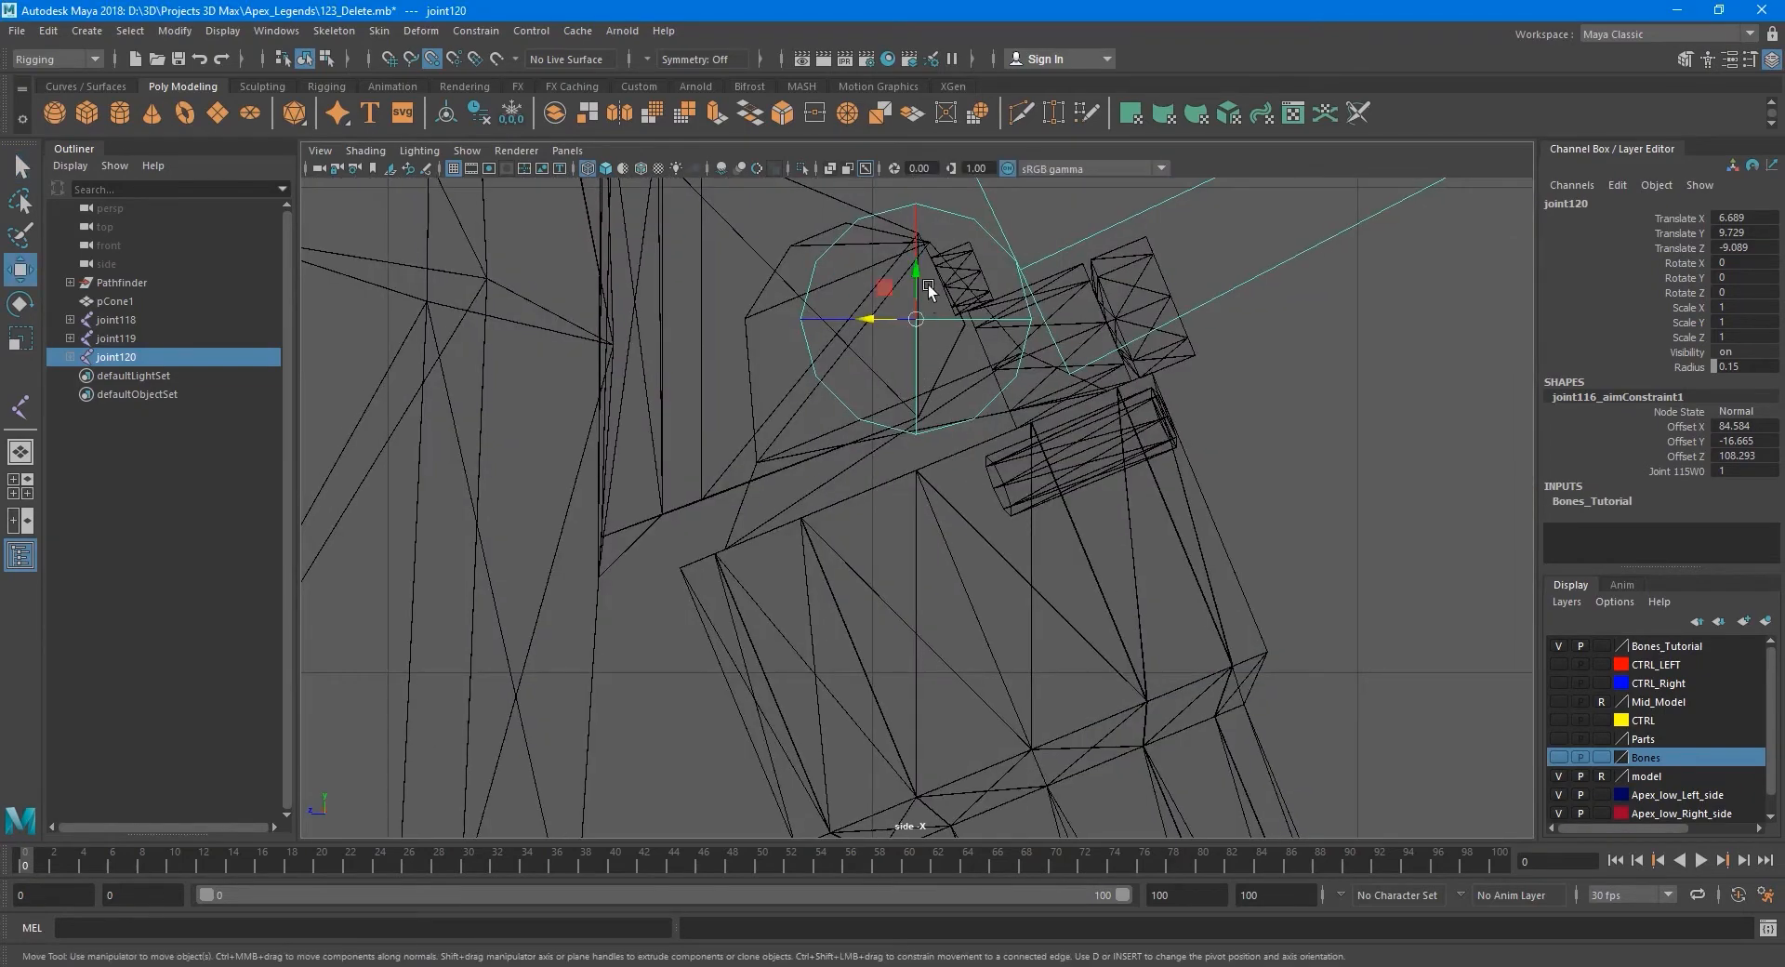
left_click_drag(917, 277, 911, 476)
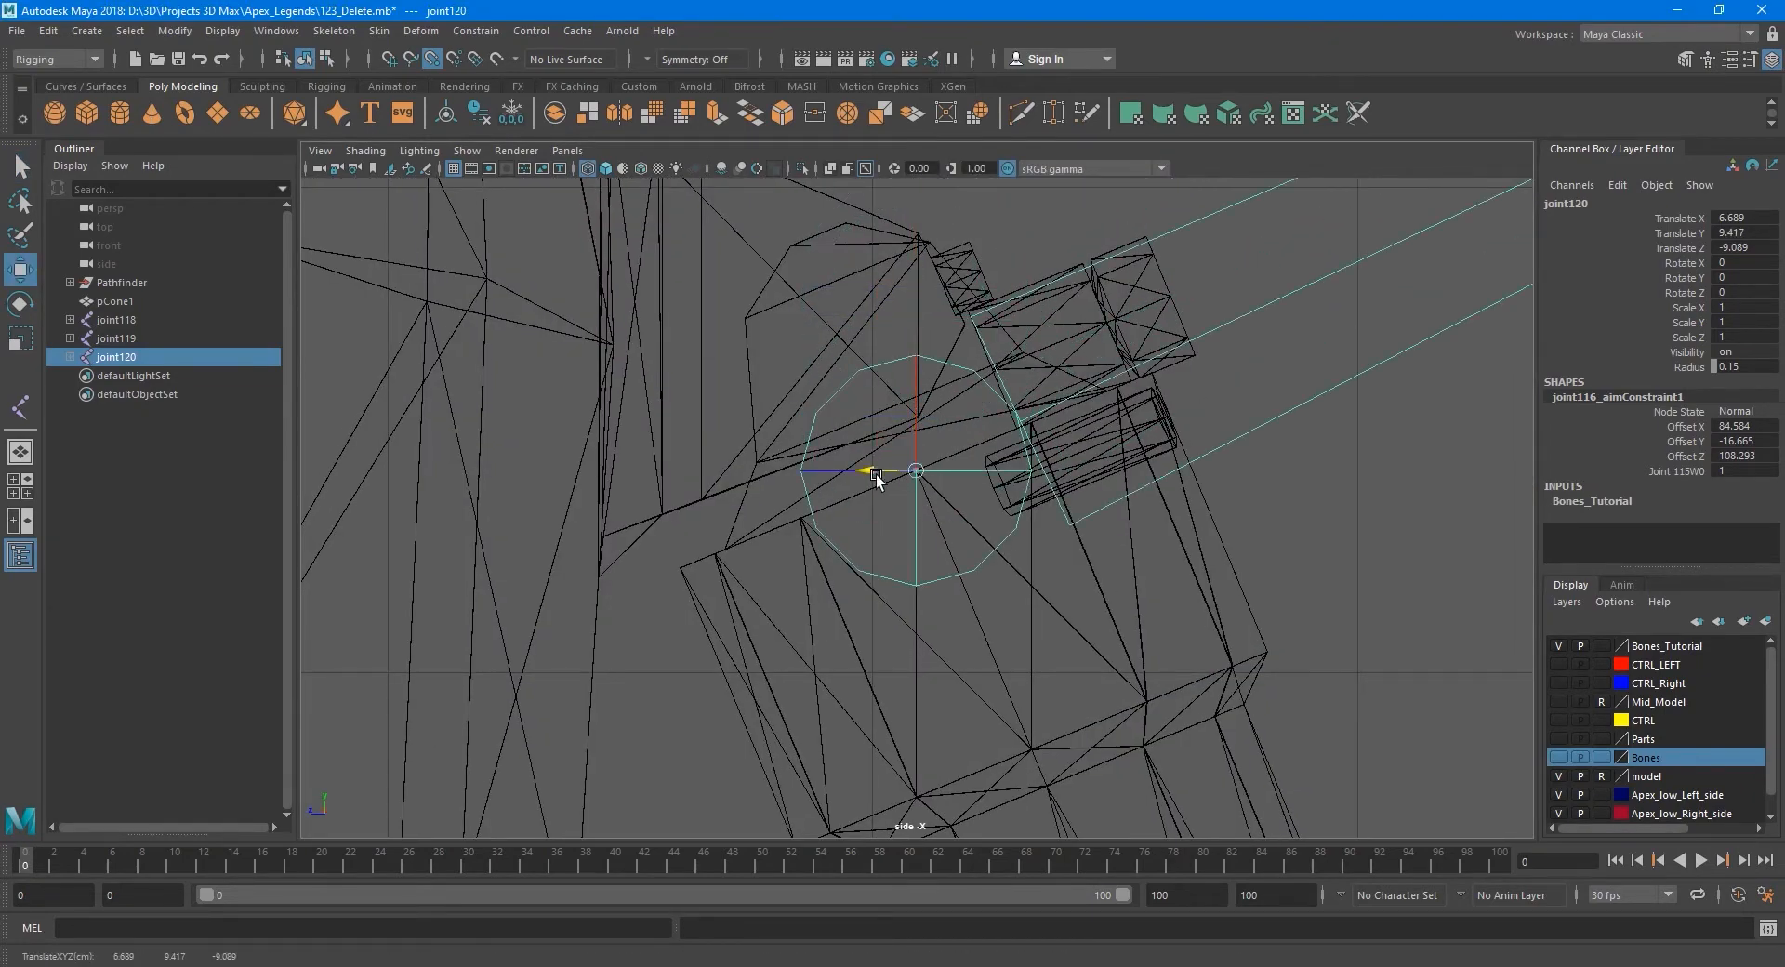
scroll(925, 467, "down", 5)
Delete the duplicated chain's end joint, leaving only the root joint at the piston top.
key("q")
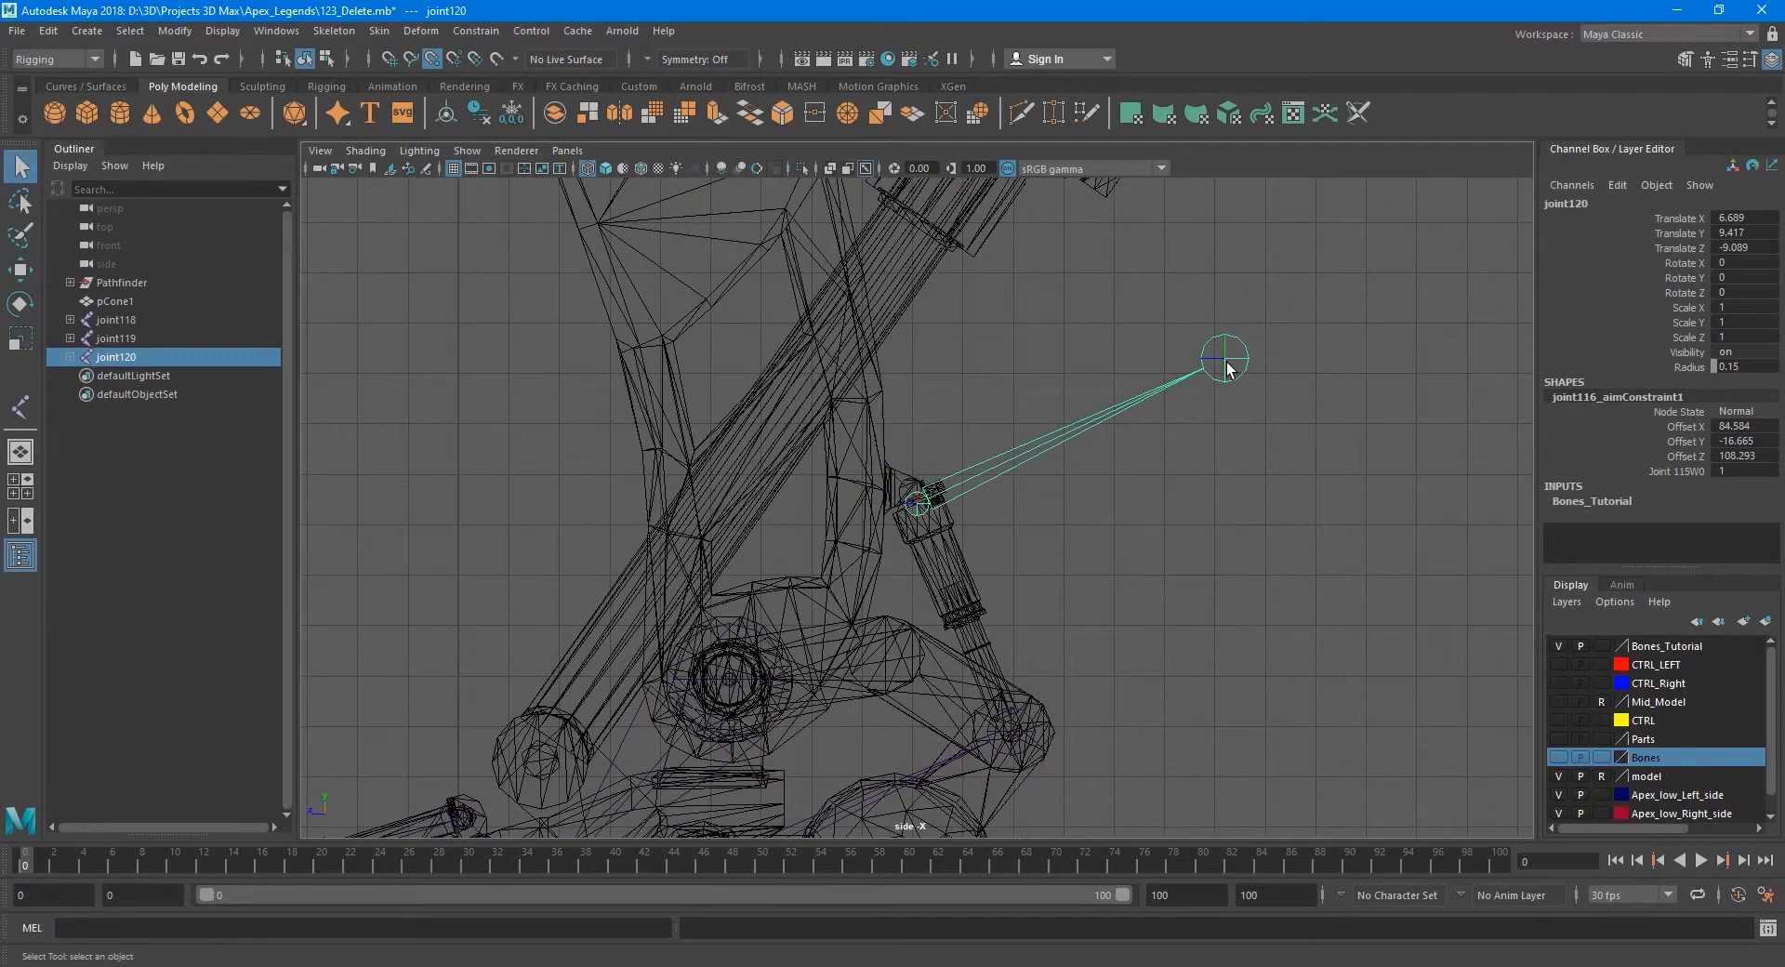
left_click(1229, 368)
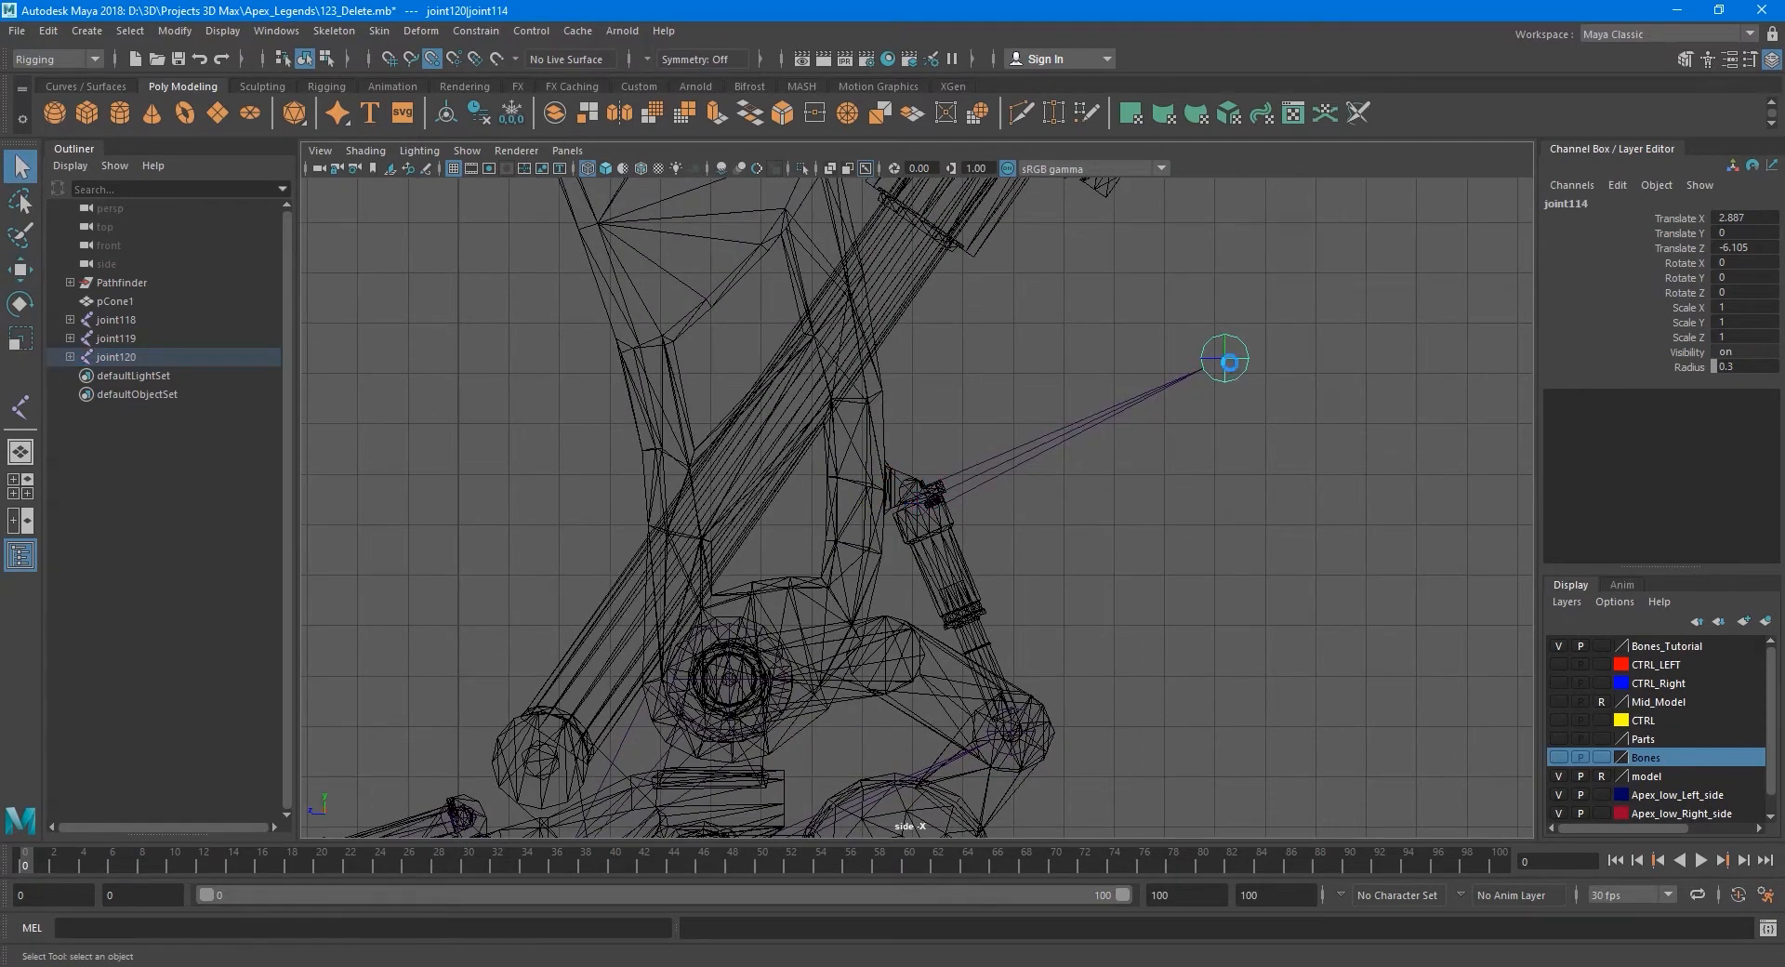
key("Delete")
middle_click_drag(1143, 584, 1128, 527, "alt")
Parent the piston-top joint to the rear heel joint in the perspective view.
key("space")
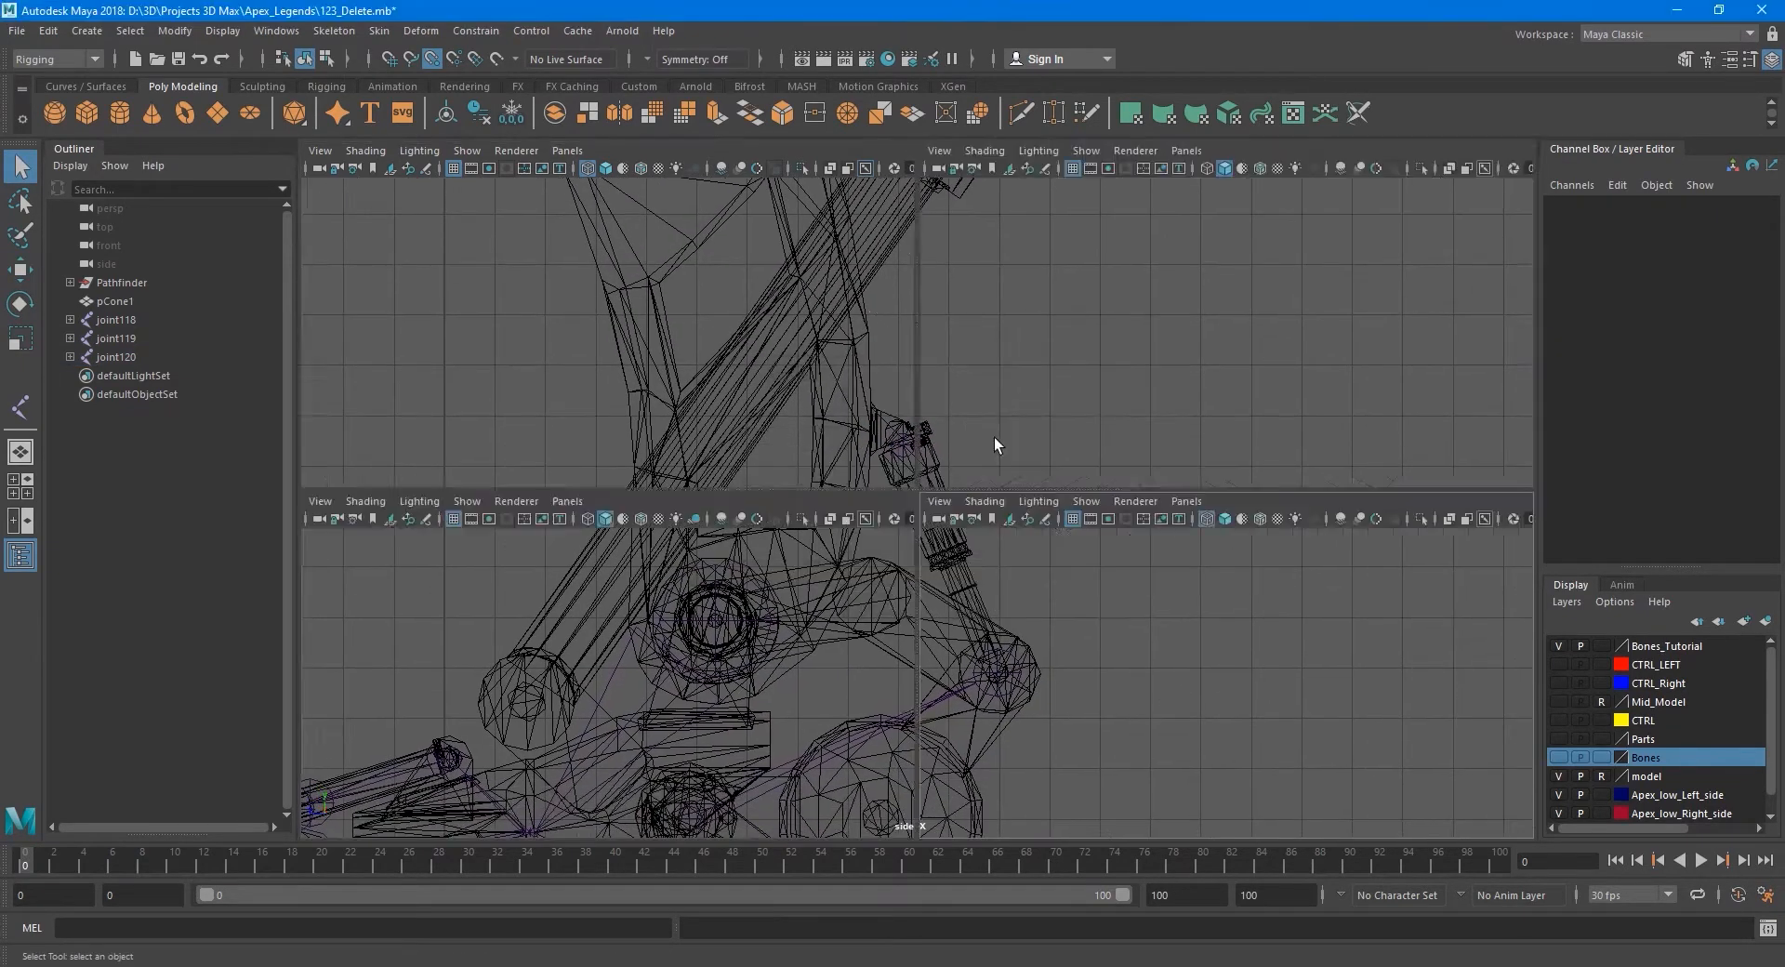
key("space")
middle_click_drag(1119, 649, 1116, 494, "alt")
left_click_drag(1116, 493, 1089, 502, "alt")
scroll(1025, 566, "up", 2)
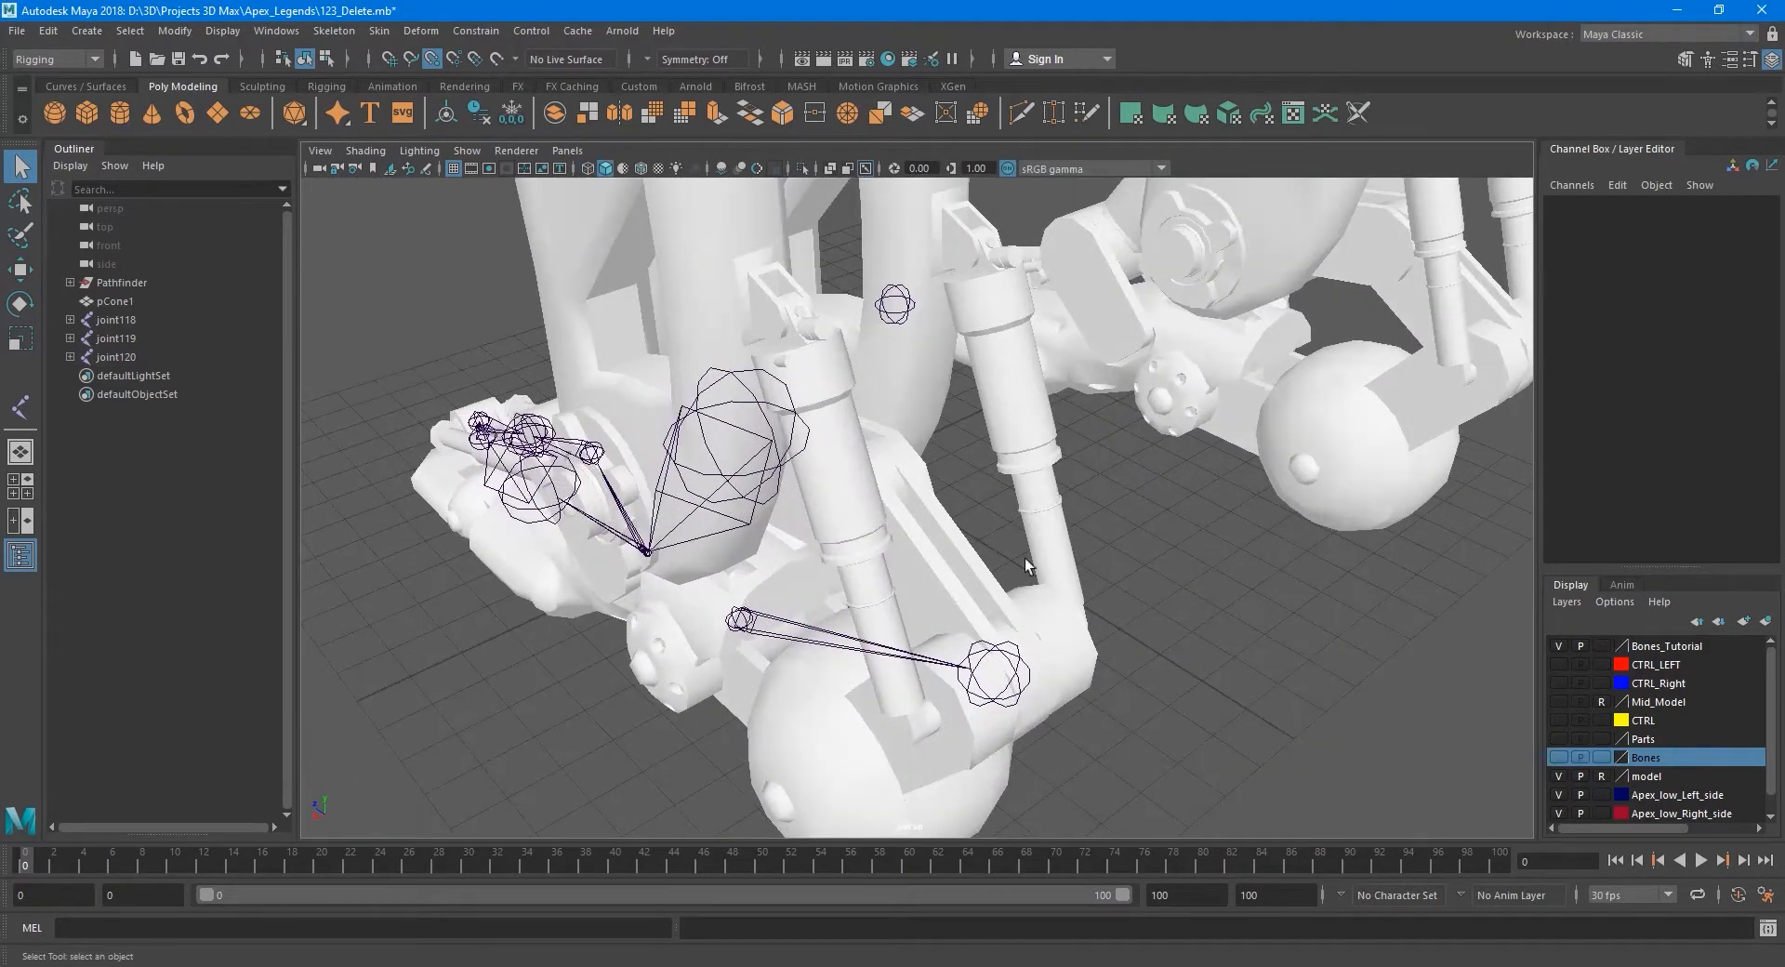
left_click(904, 301)
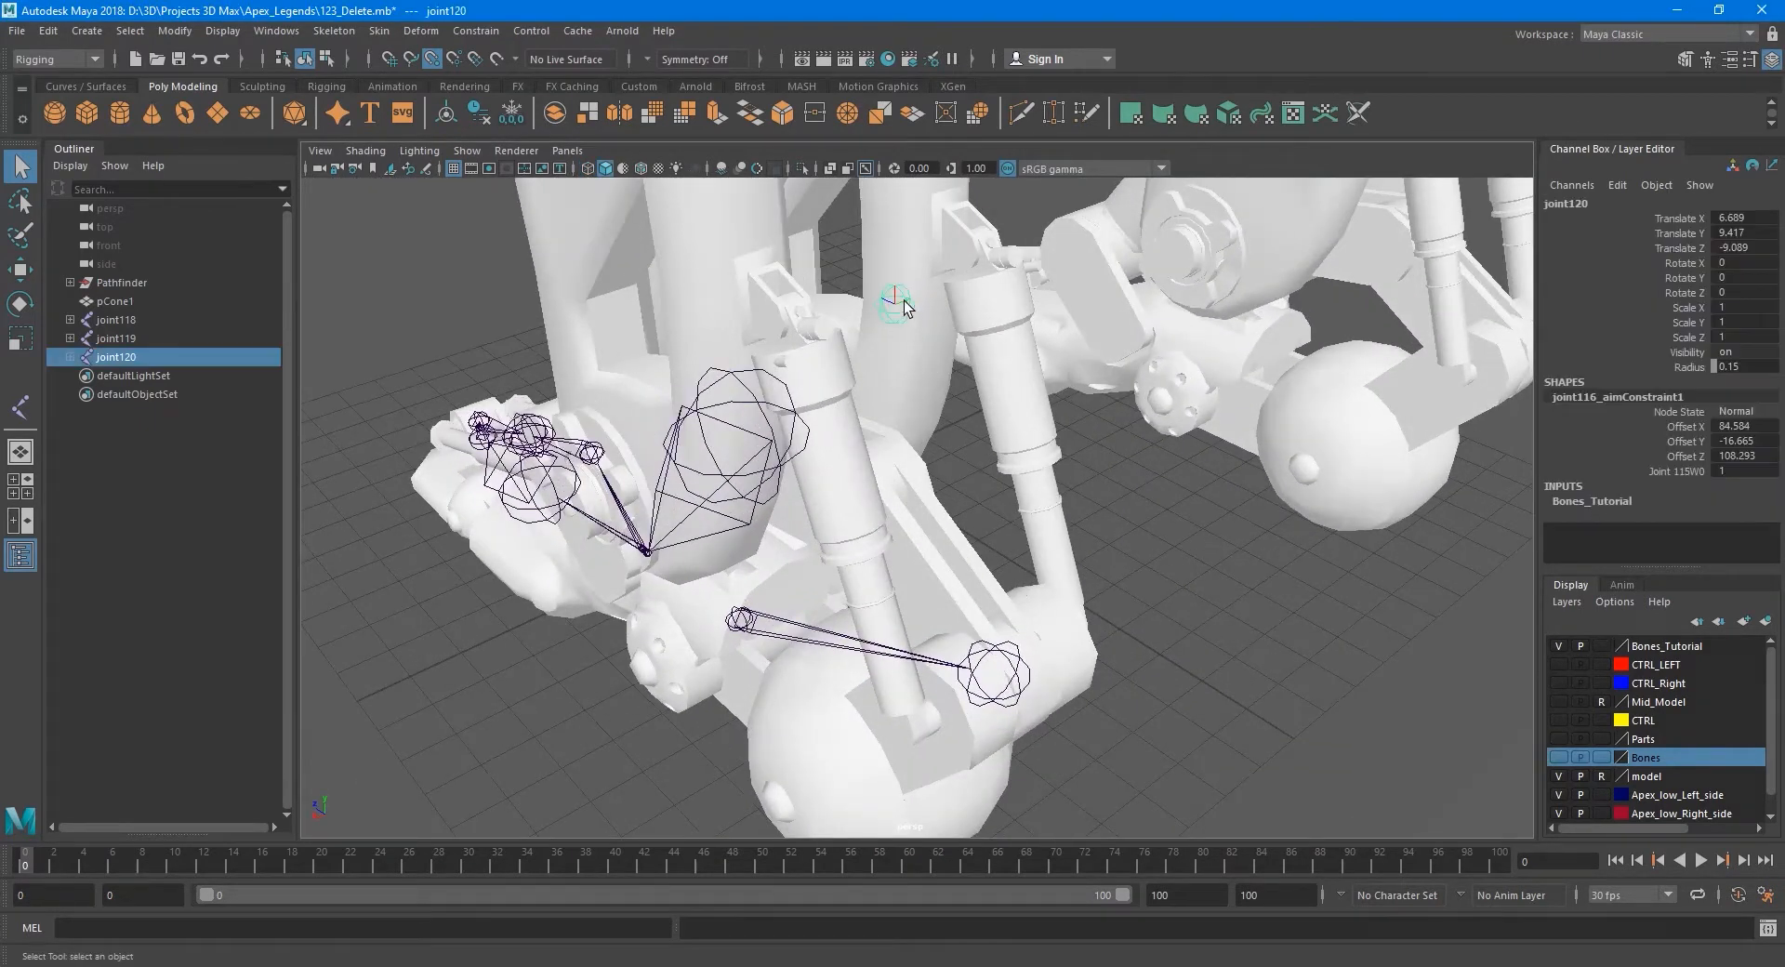
left_click(1004, 663, "shift")
key("p")
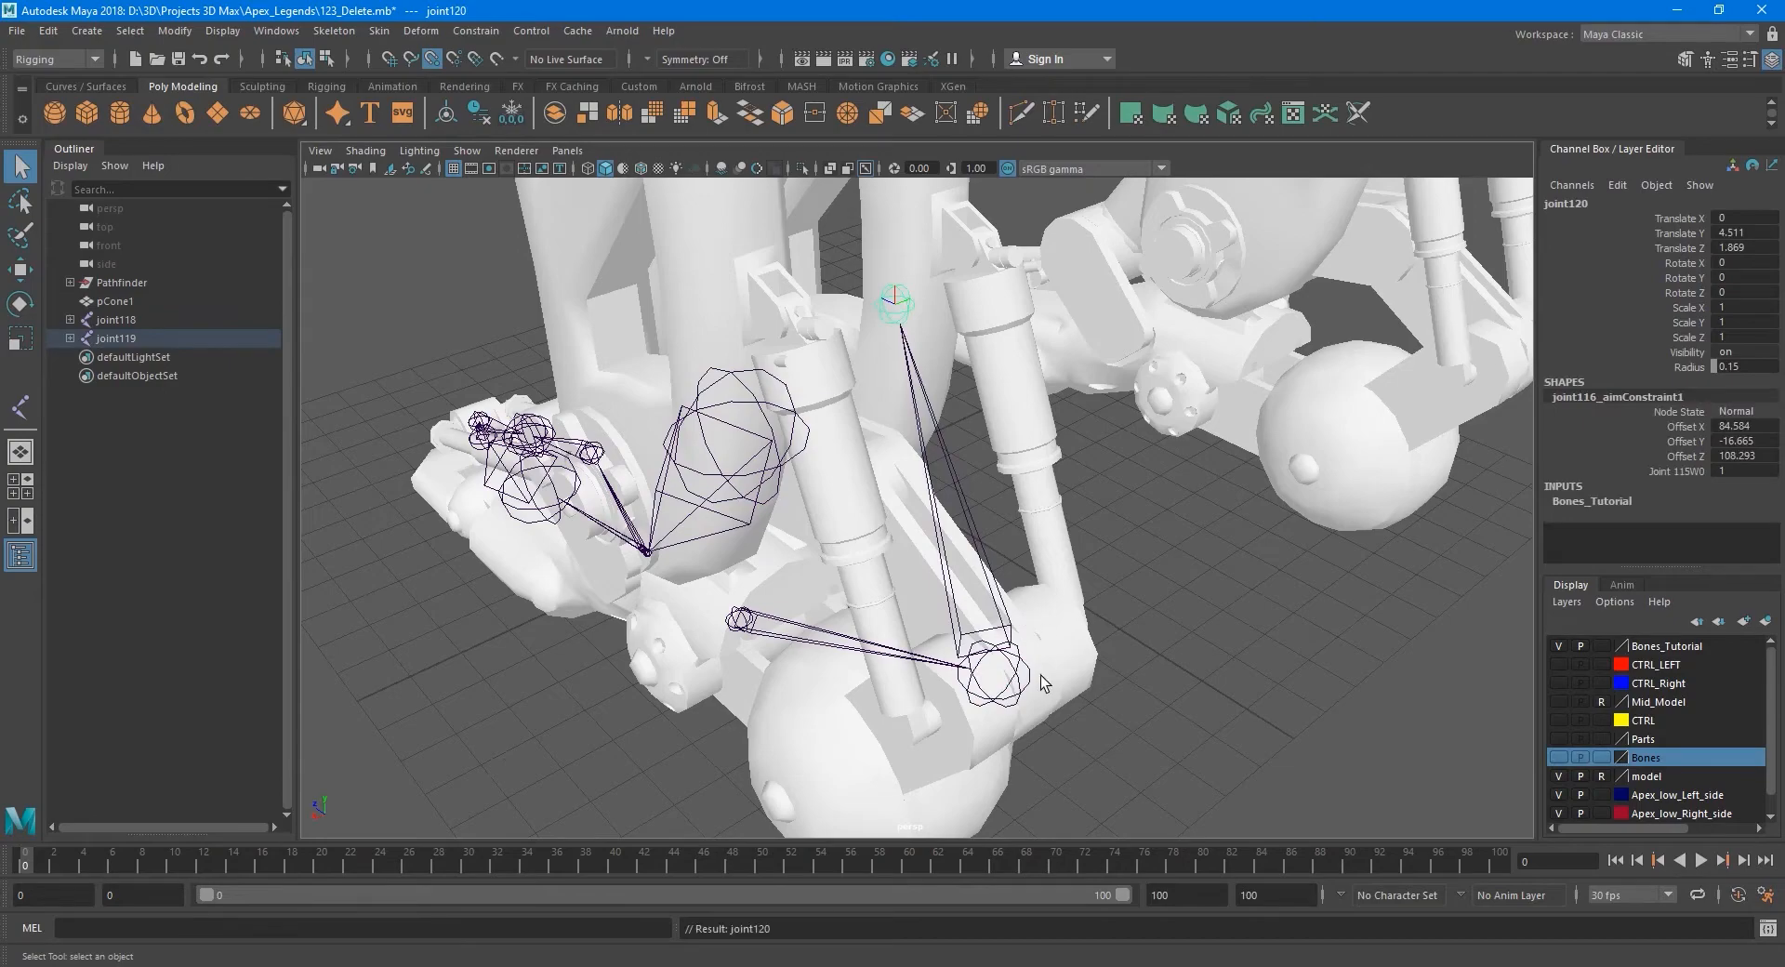
Parent the heel chain's root, joint119, to the large ankle joint, joint118.
left_click_drag(1040, 675, 844, 643, "alt")
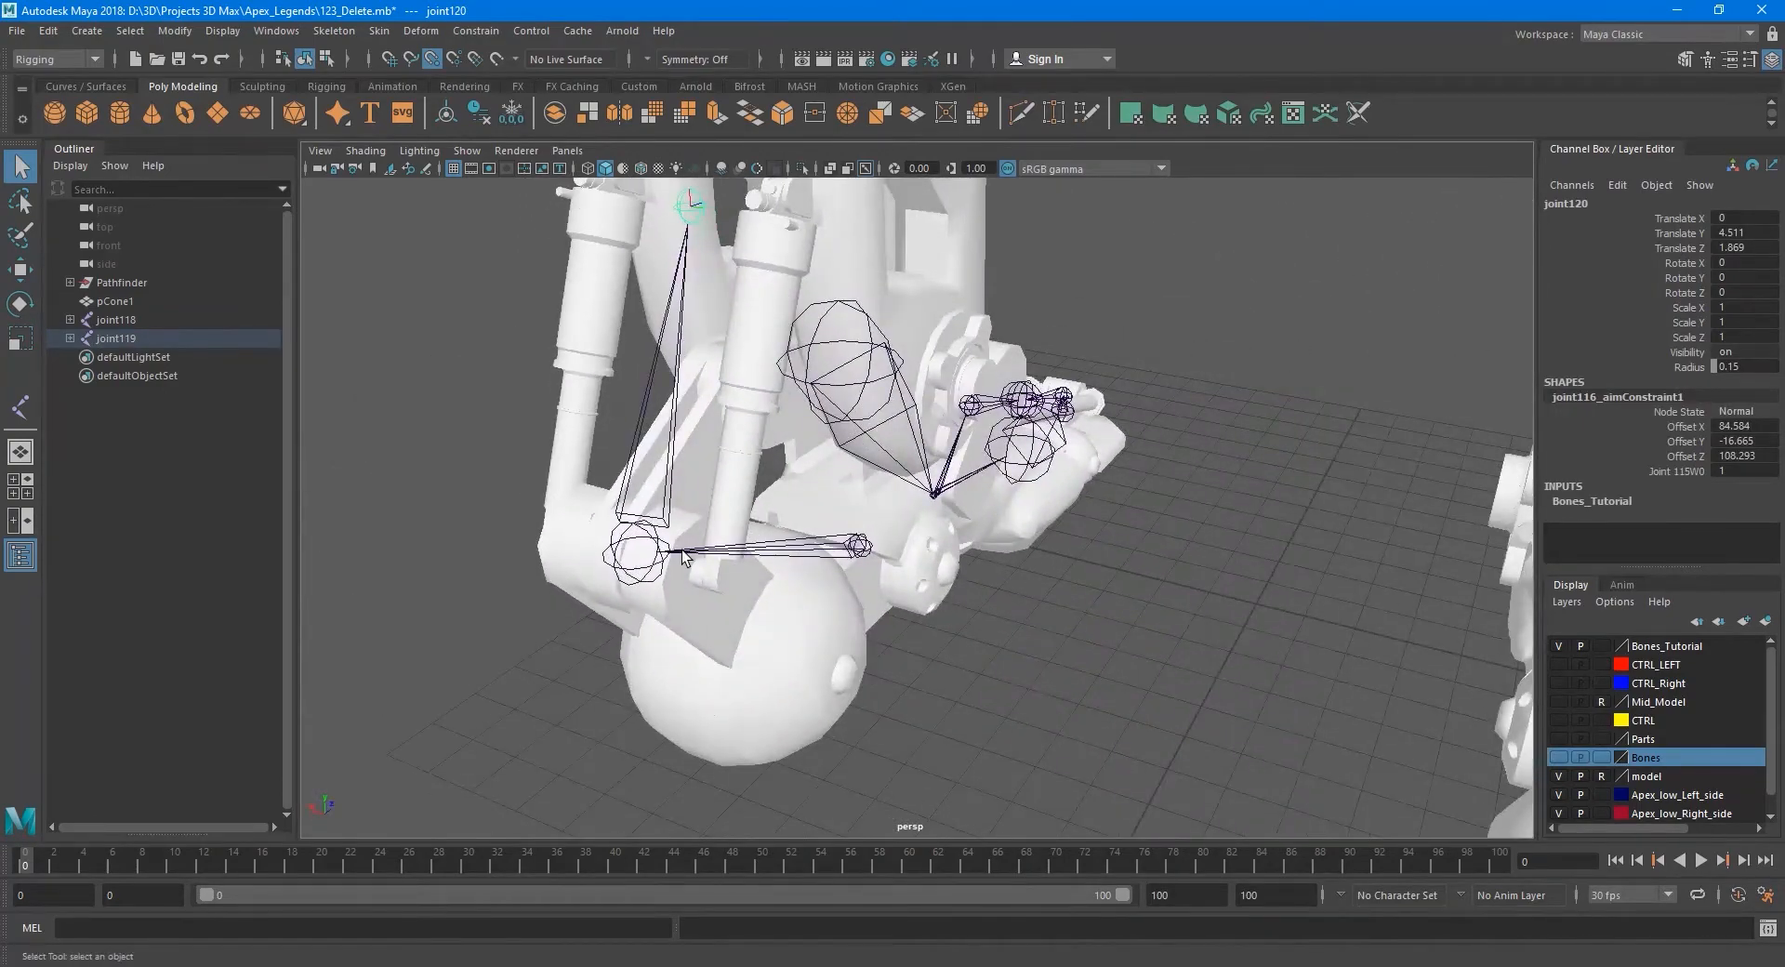
left_click_drag(684, 556, 894, 611, "alt")
left_click(865, 637)
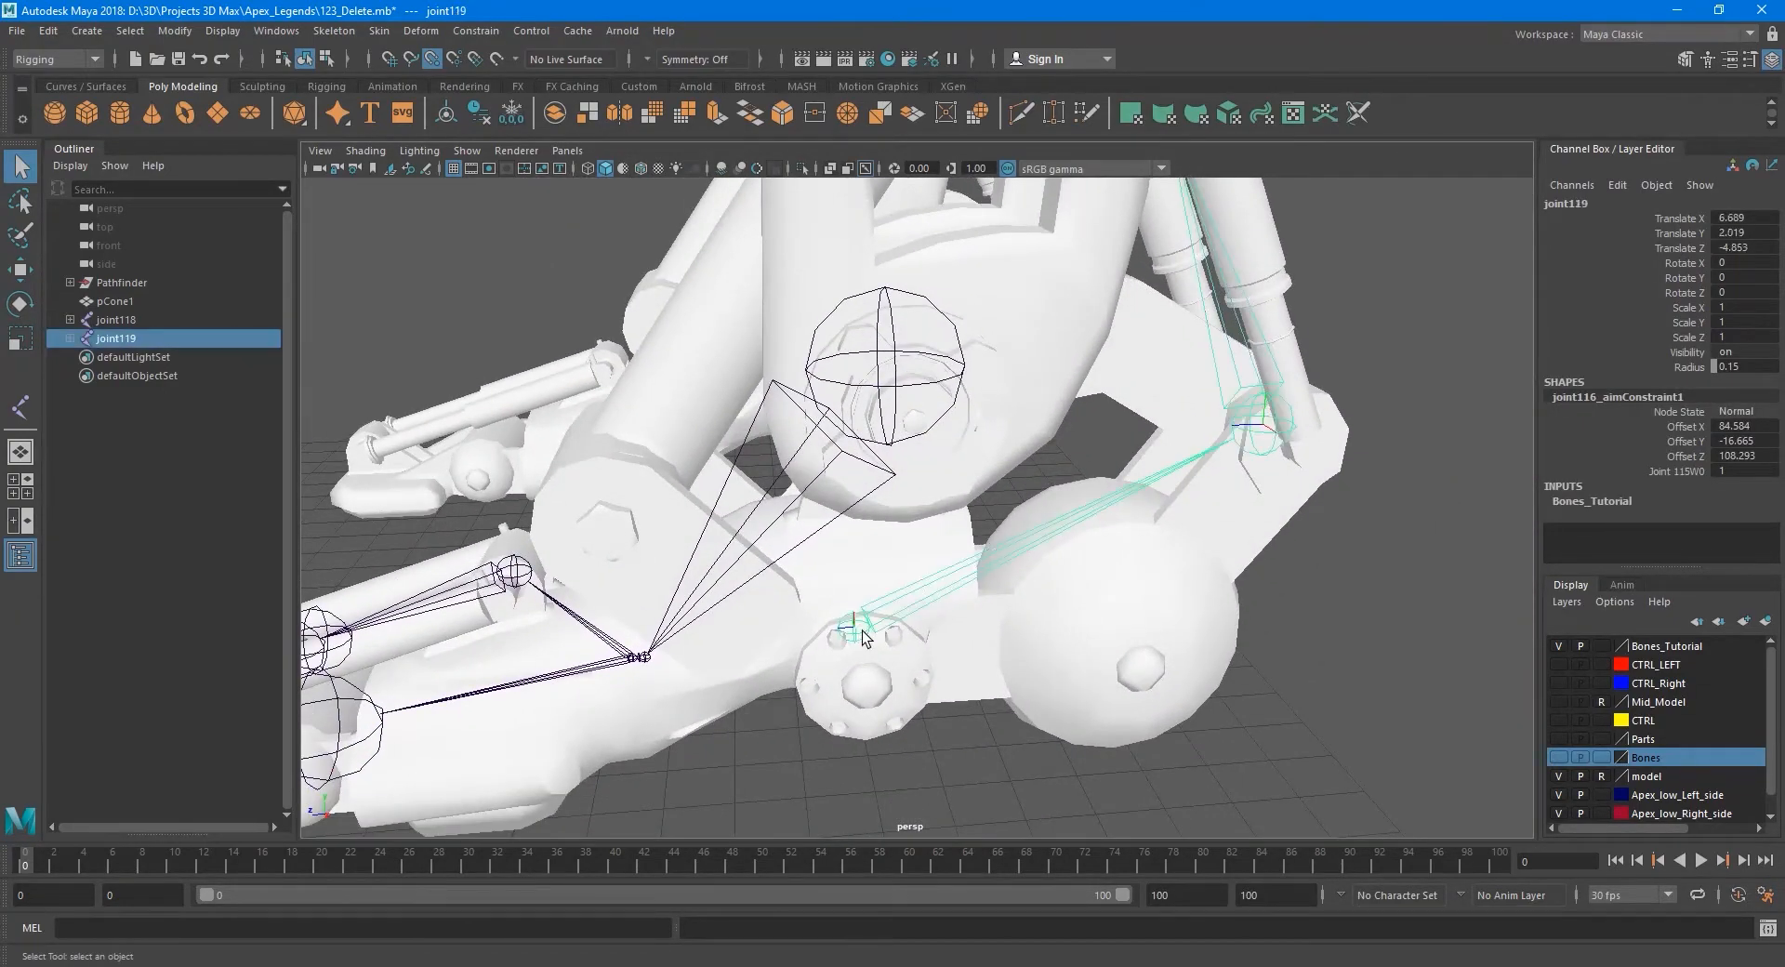
left_click(930, 390, "shift")
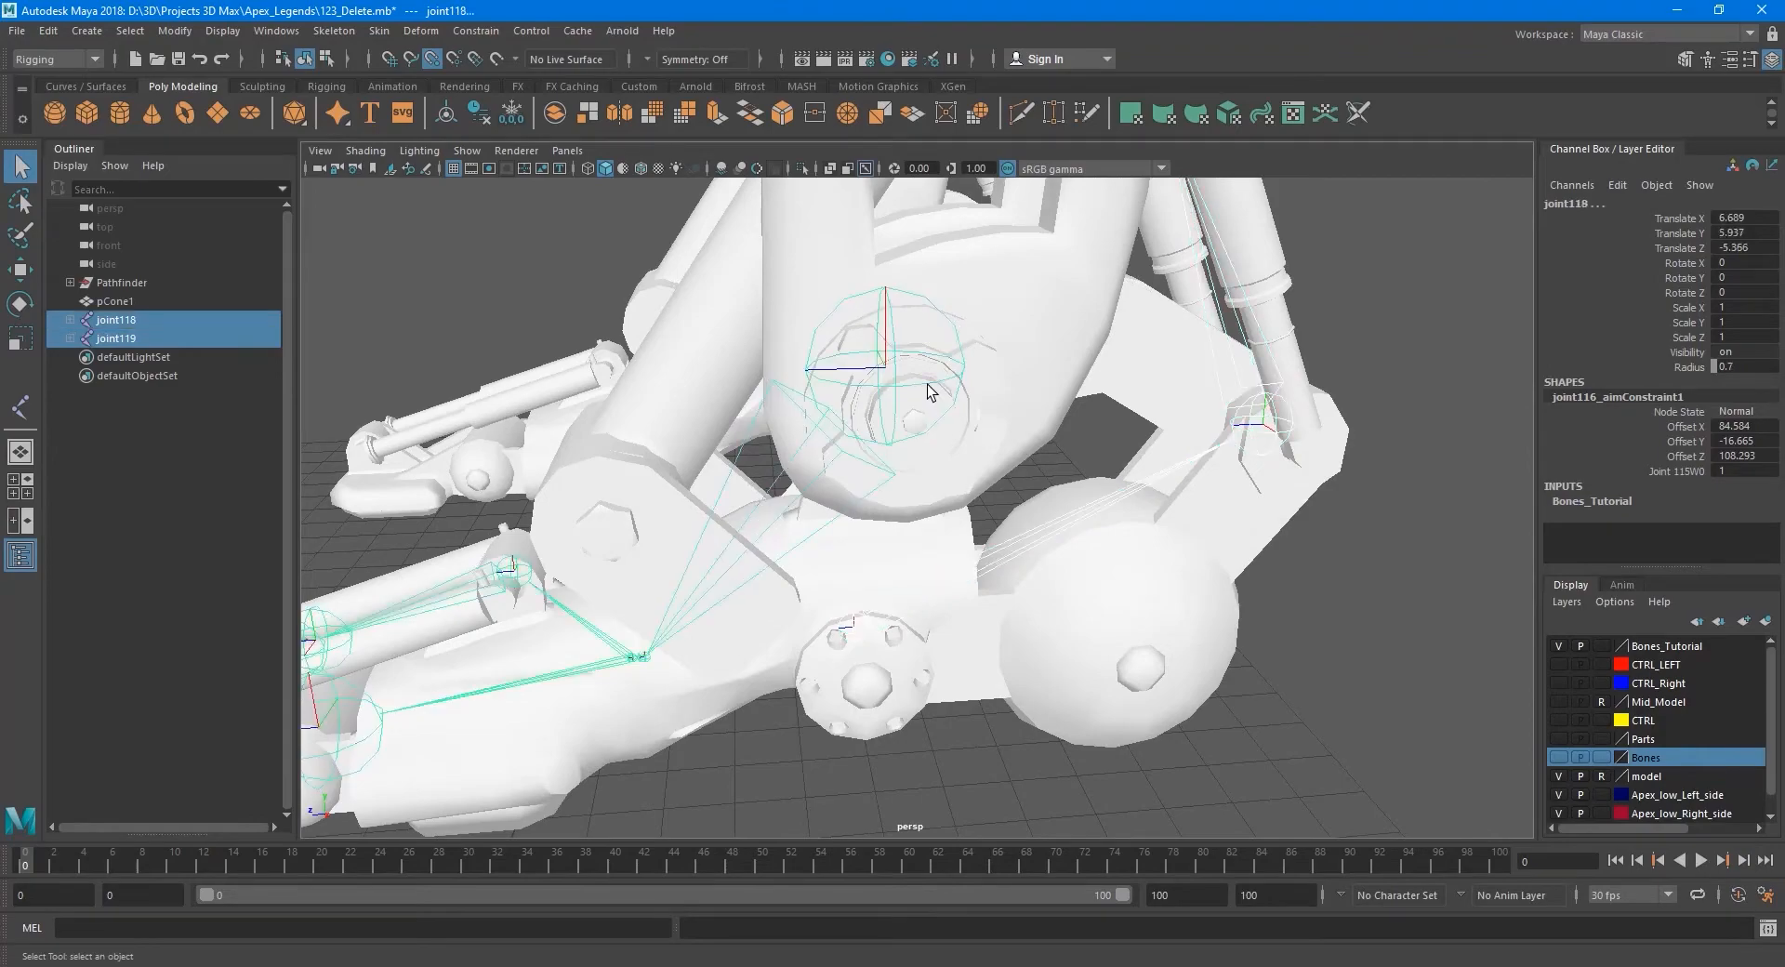
key("p")
left_click_drag(946, 462, 856, 504, "alt")
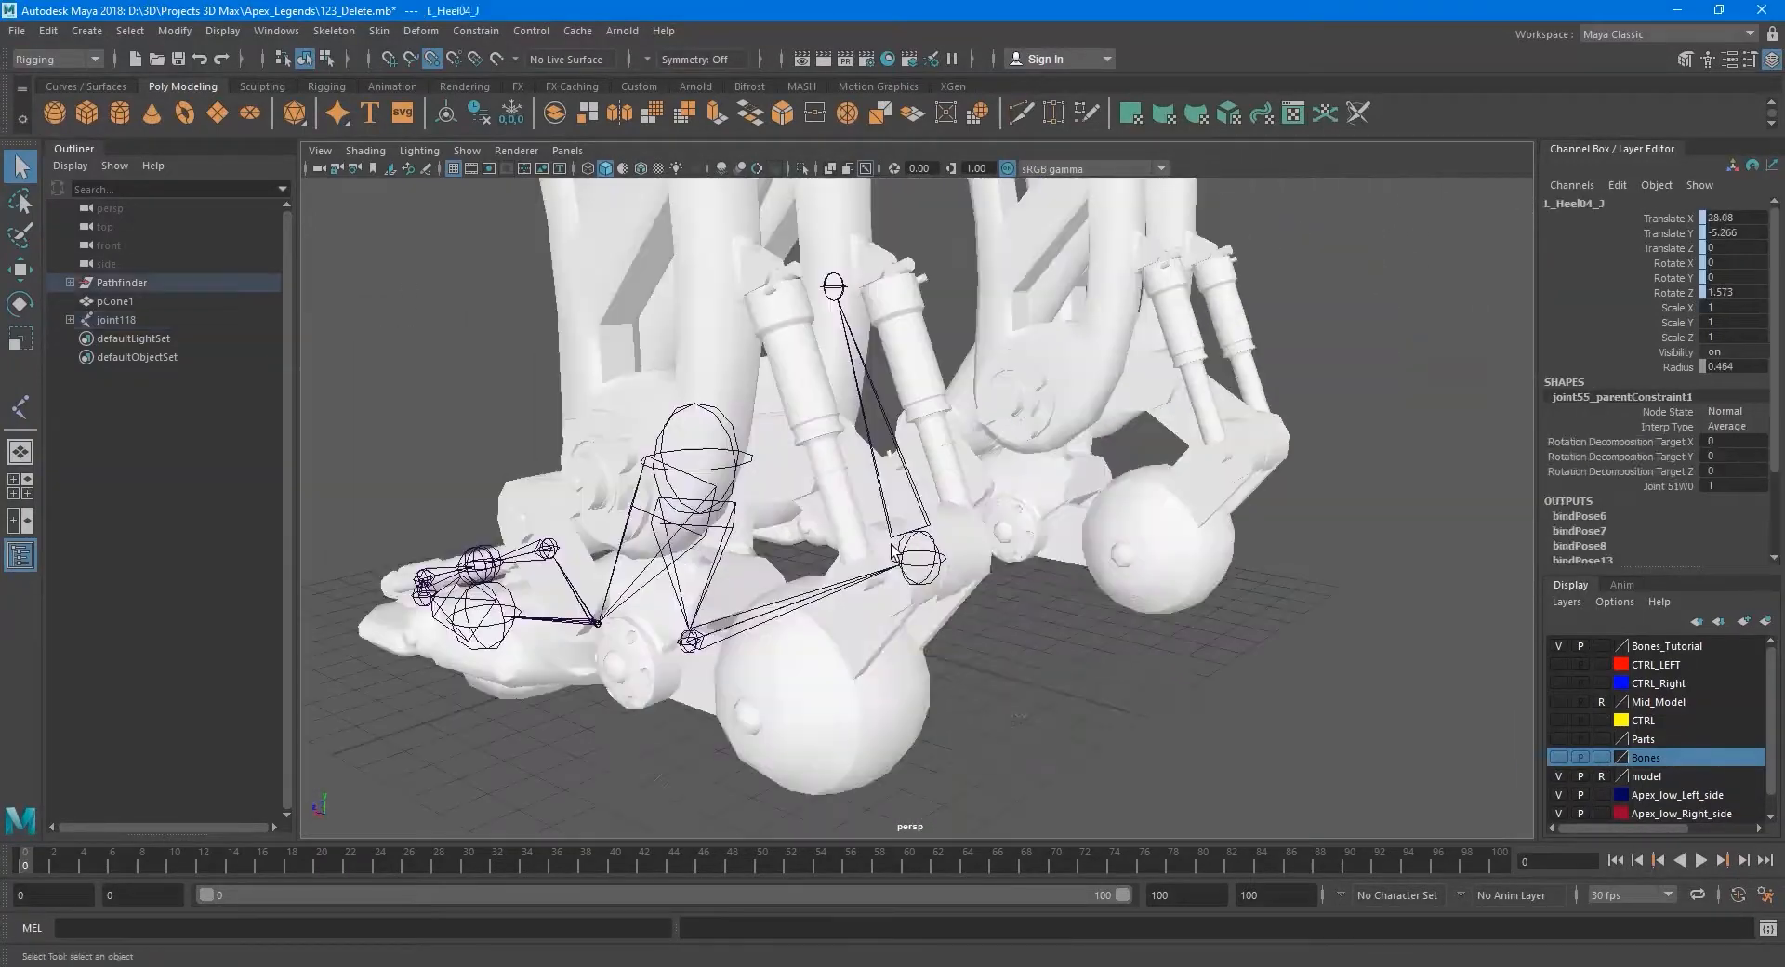
key("space")
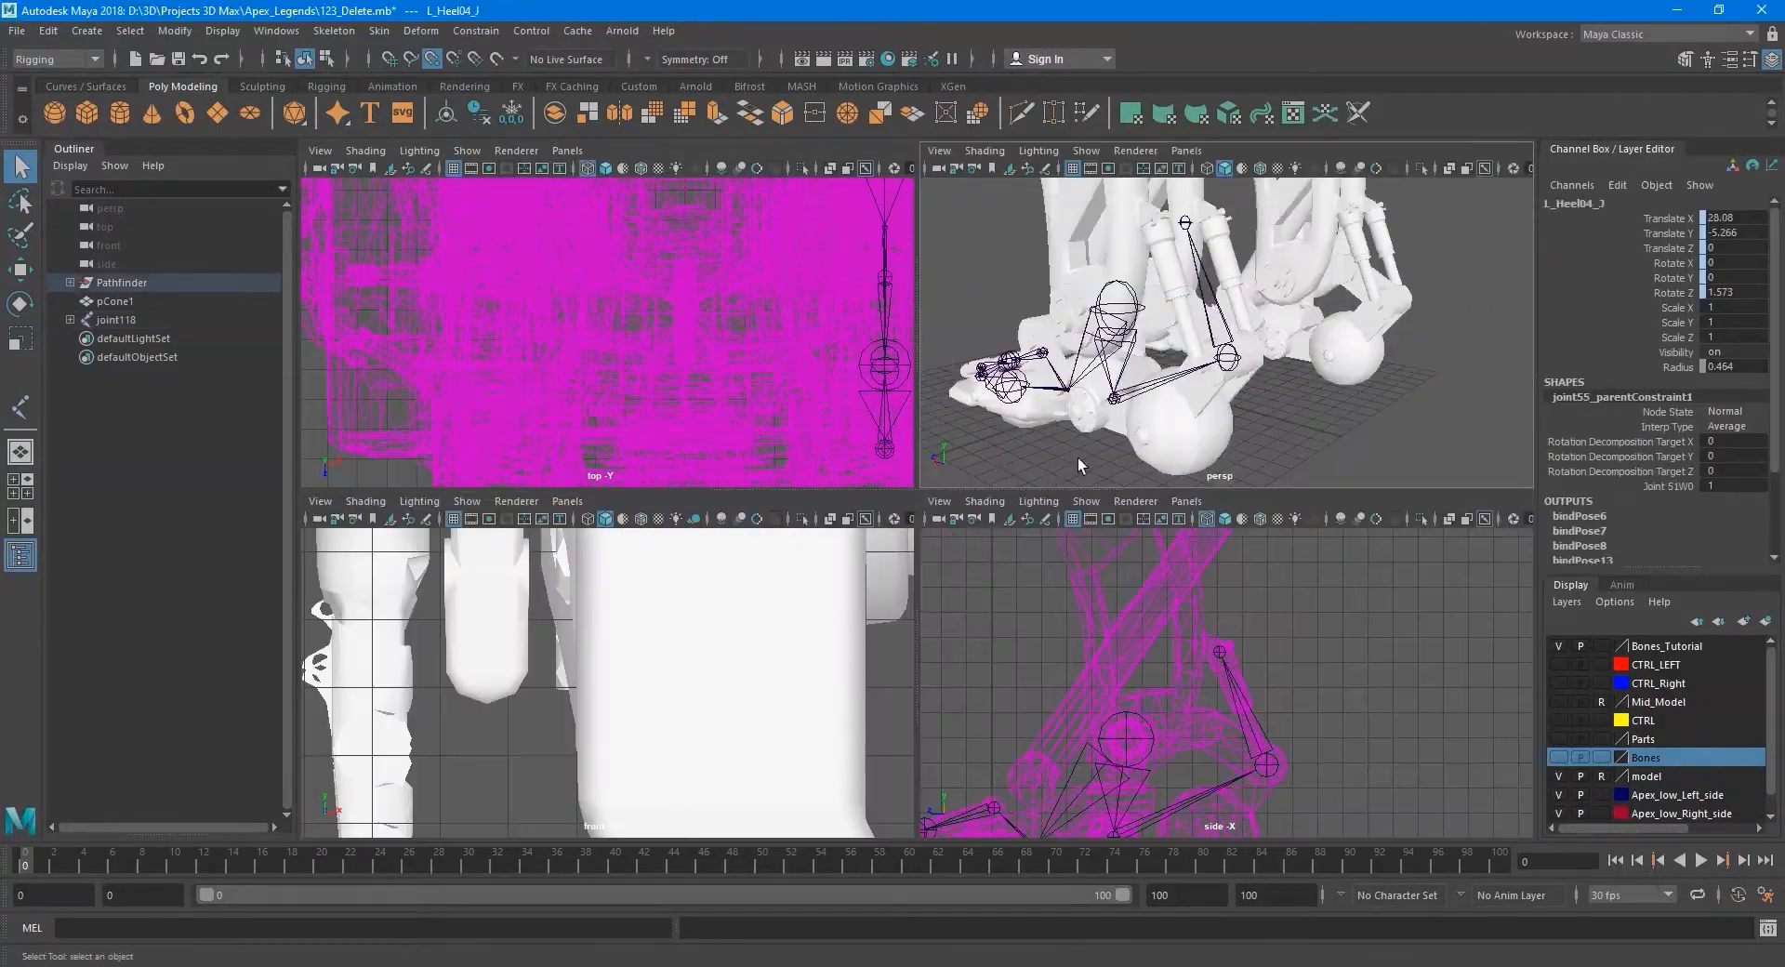
Duplicate the heel joint chain from its root, joint119, in the side view.
key("space")
key("space")
key("space")
scroll(1045, 555, "up", 10)
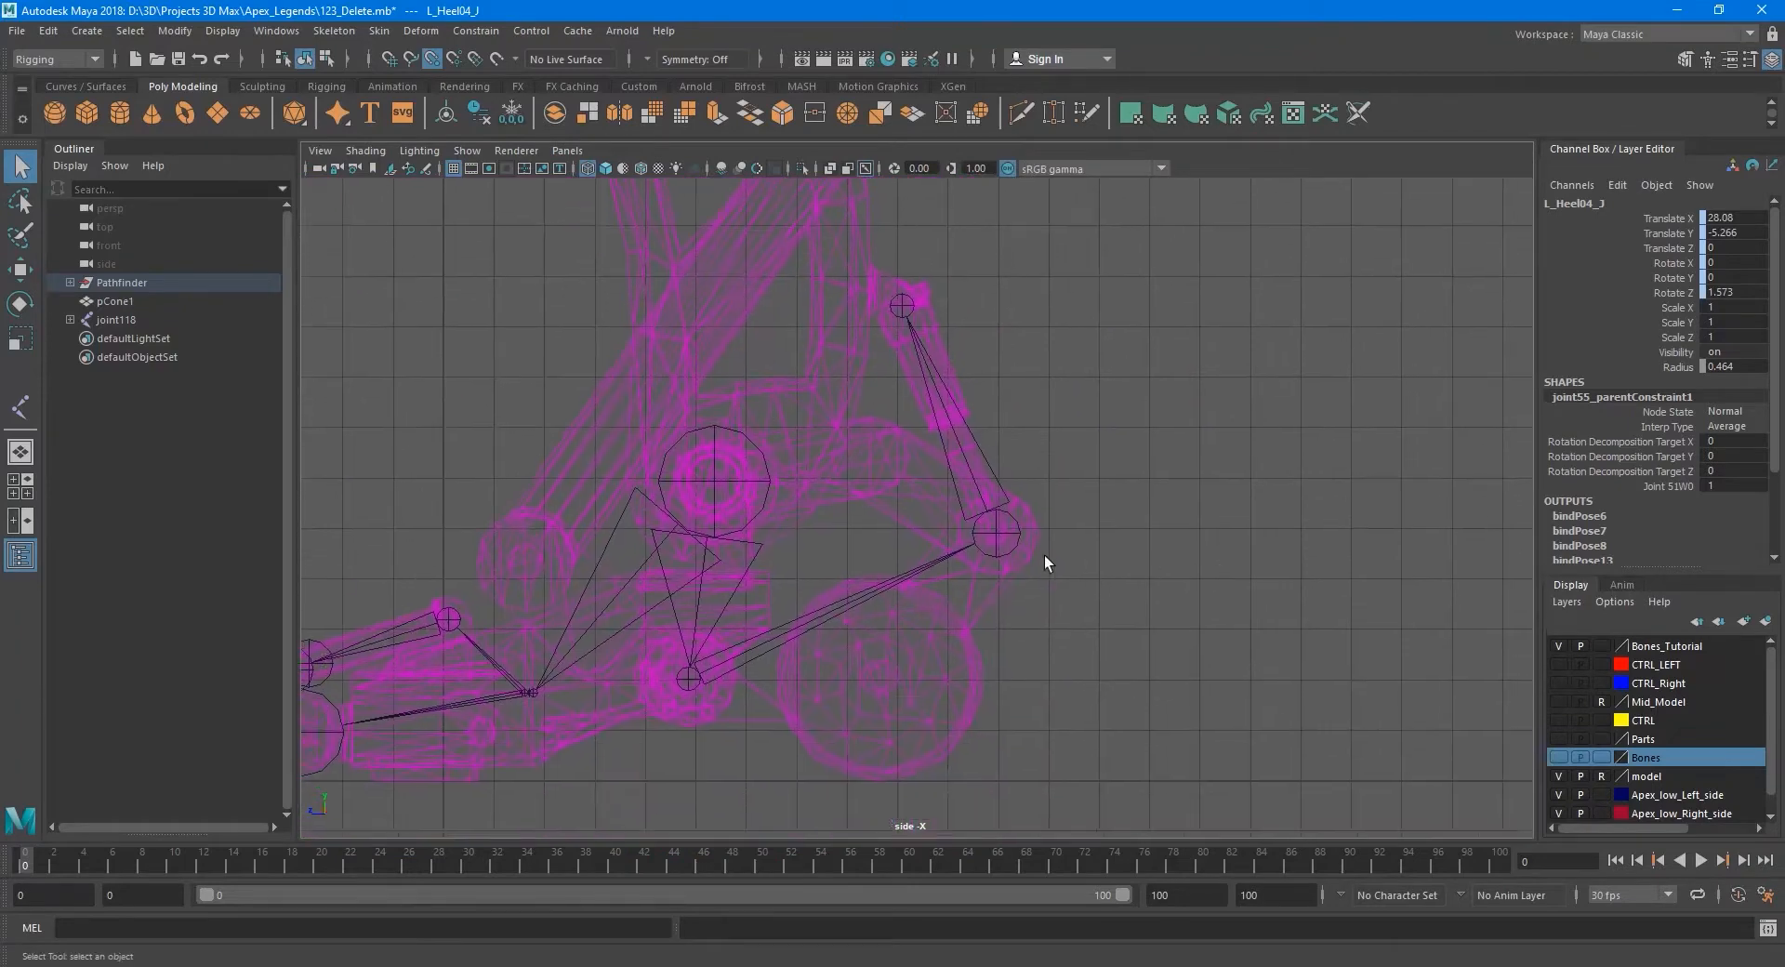
key("ctrl+z")
scroll(1163, 517, "down", 5)
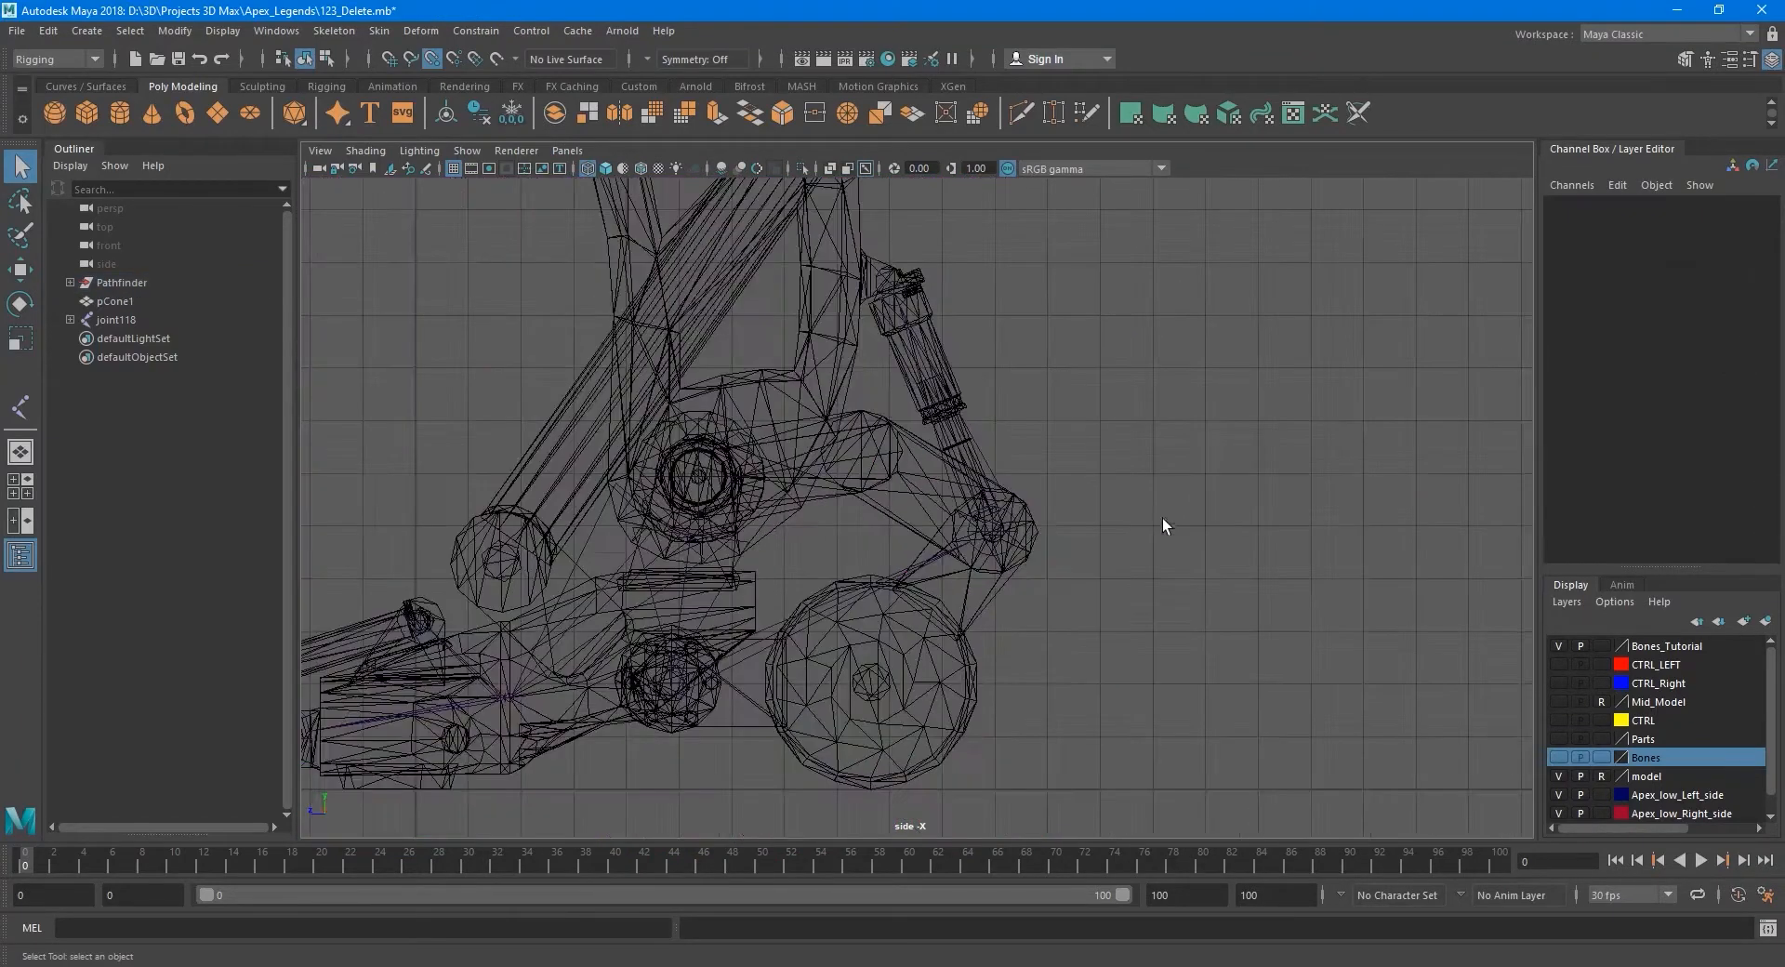
left_click(694, 665)
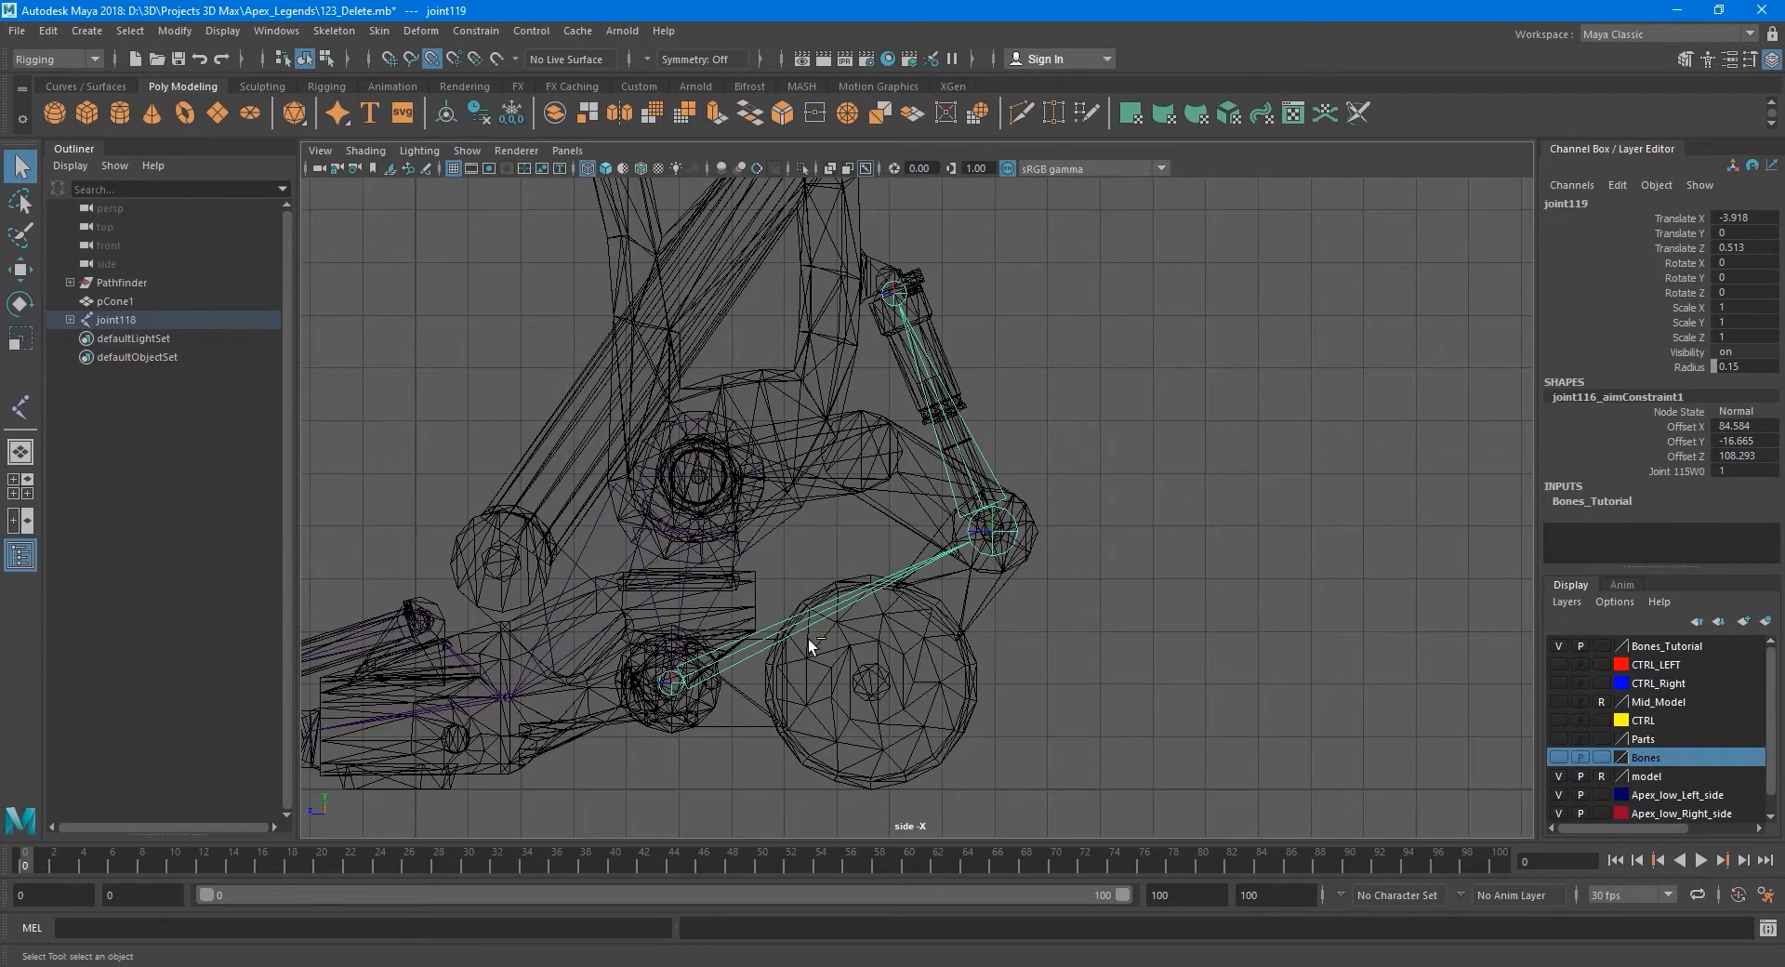
key("ctrl+d")
key("w")
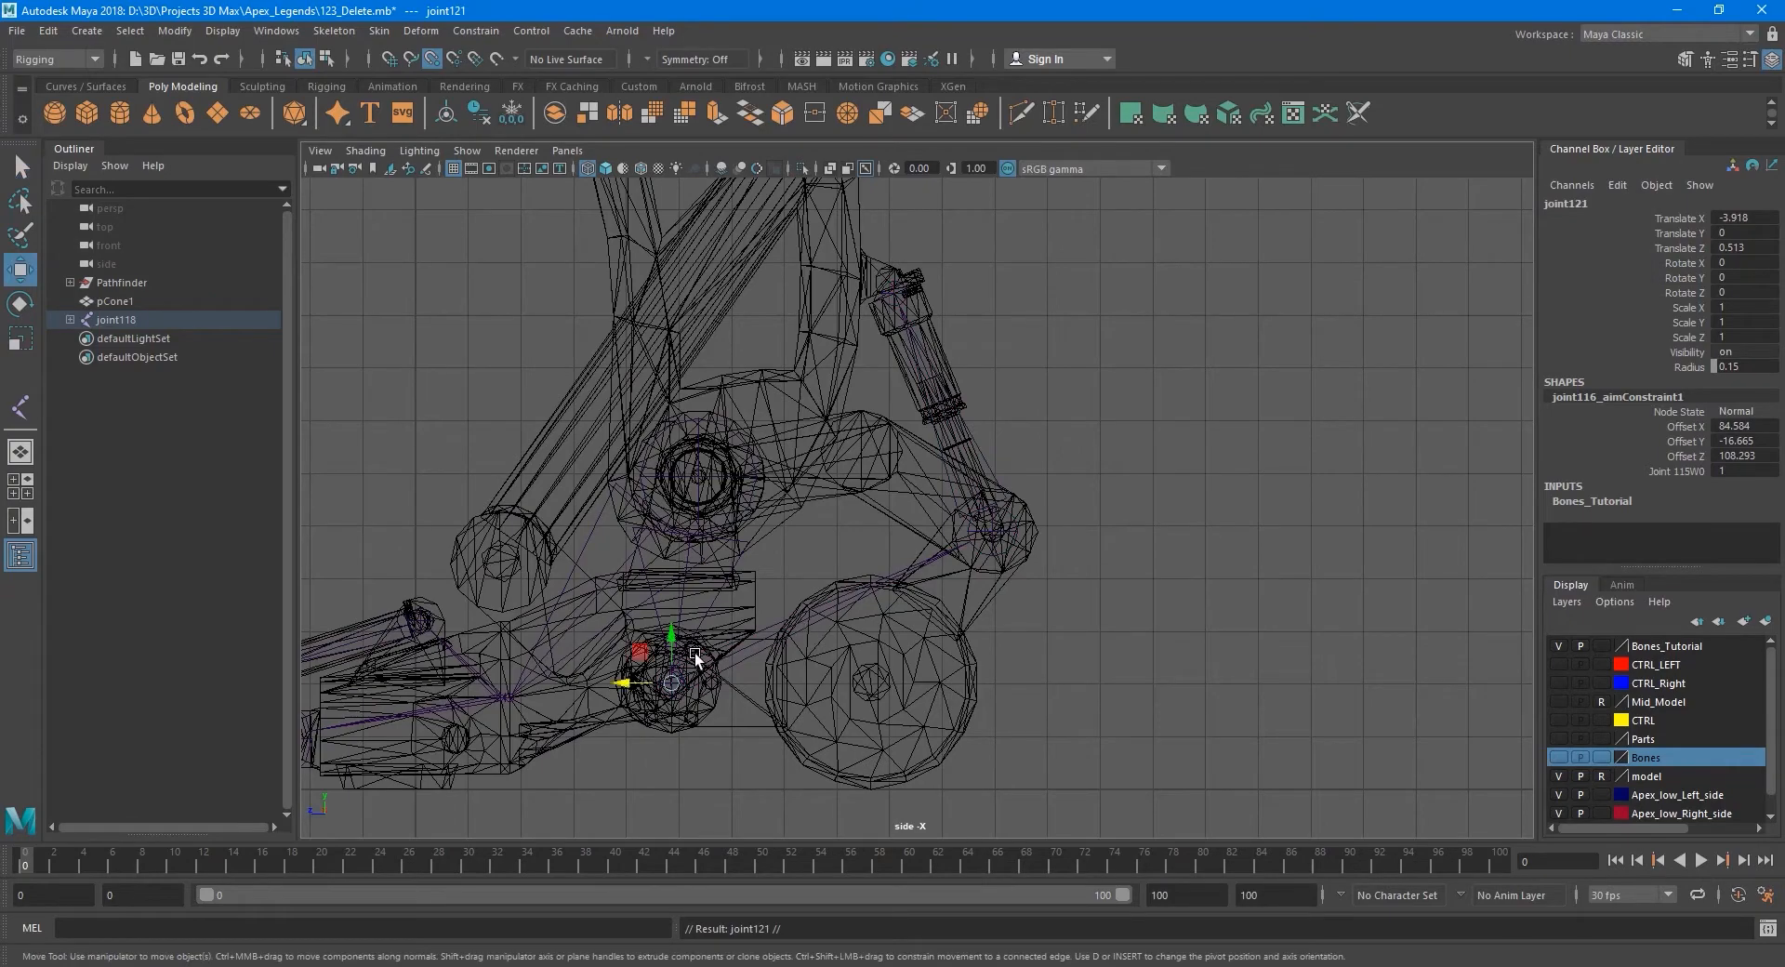
Move the duplicated chain's root back and up to the rear heel pivot, about Translate X -1.053, Z -5.676.
left_click(658, 691)
left_click_drag(631, 682, 1013, 571)
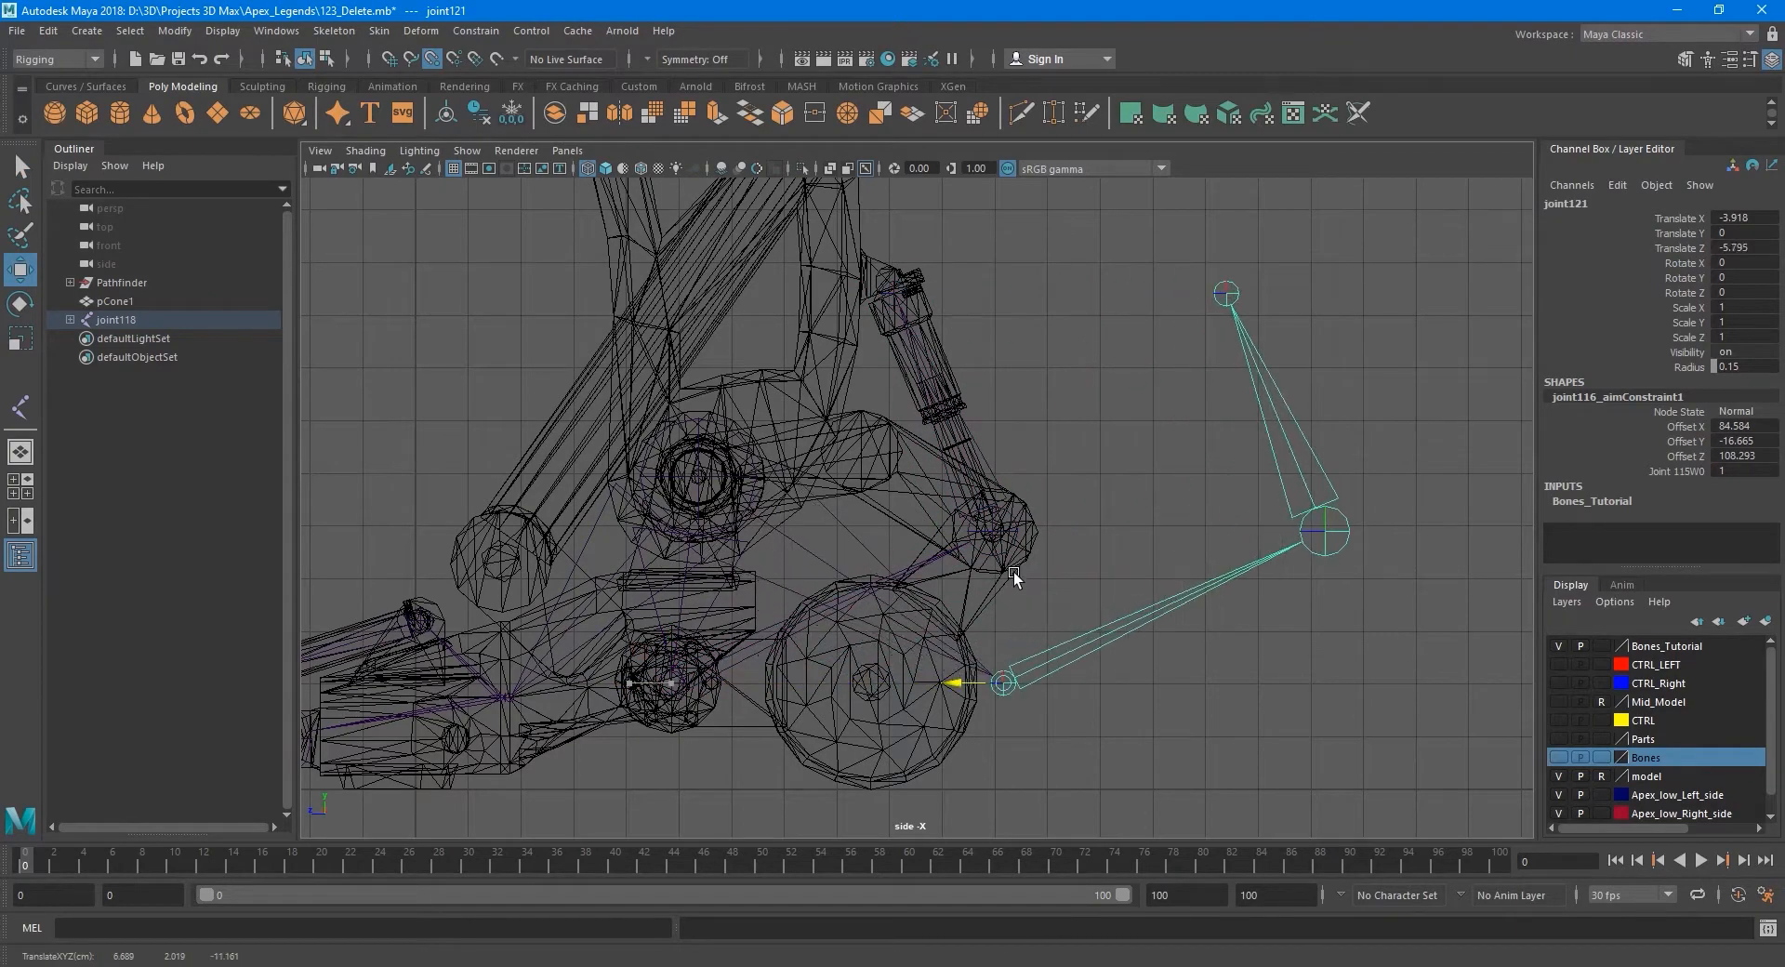
scroll(1025, 596, "up", 5)
scroll(1076, 502, "down", 4)
scroll(1006, 483, "up", 5)
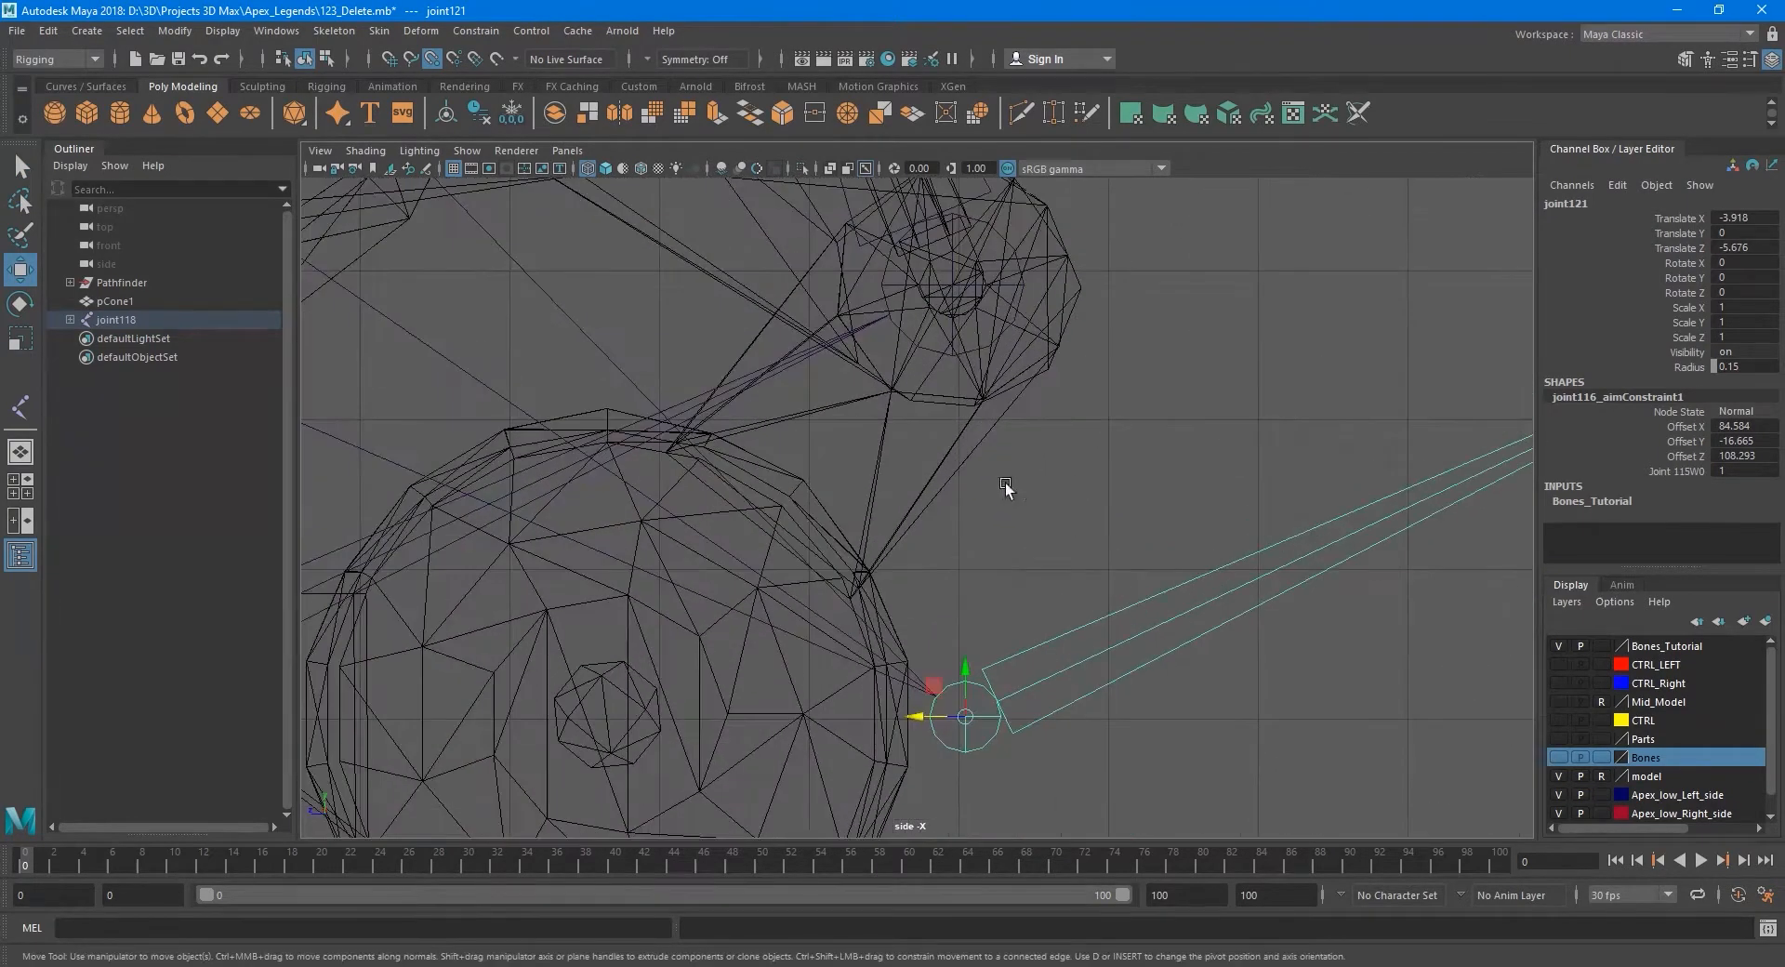
left_click_drag(979, 789, 1085, 410)
scroll(1077, 553, "up", 2)
scroll(1076, 552, "up", 8)
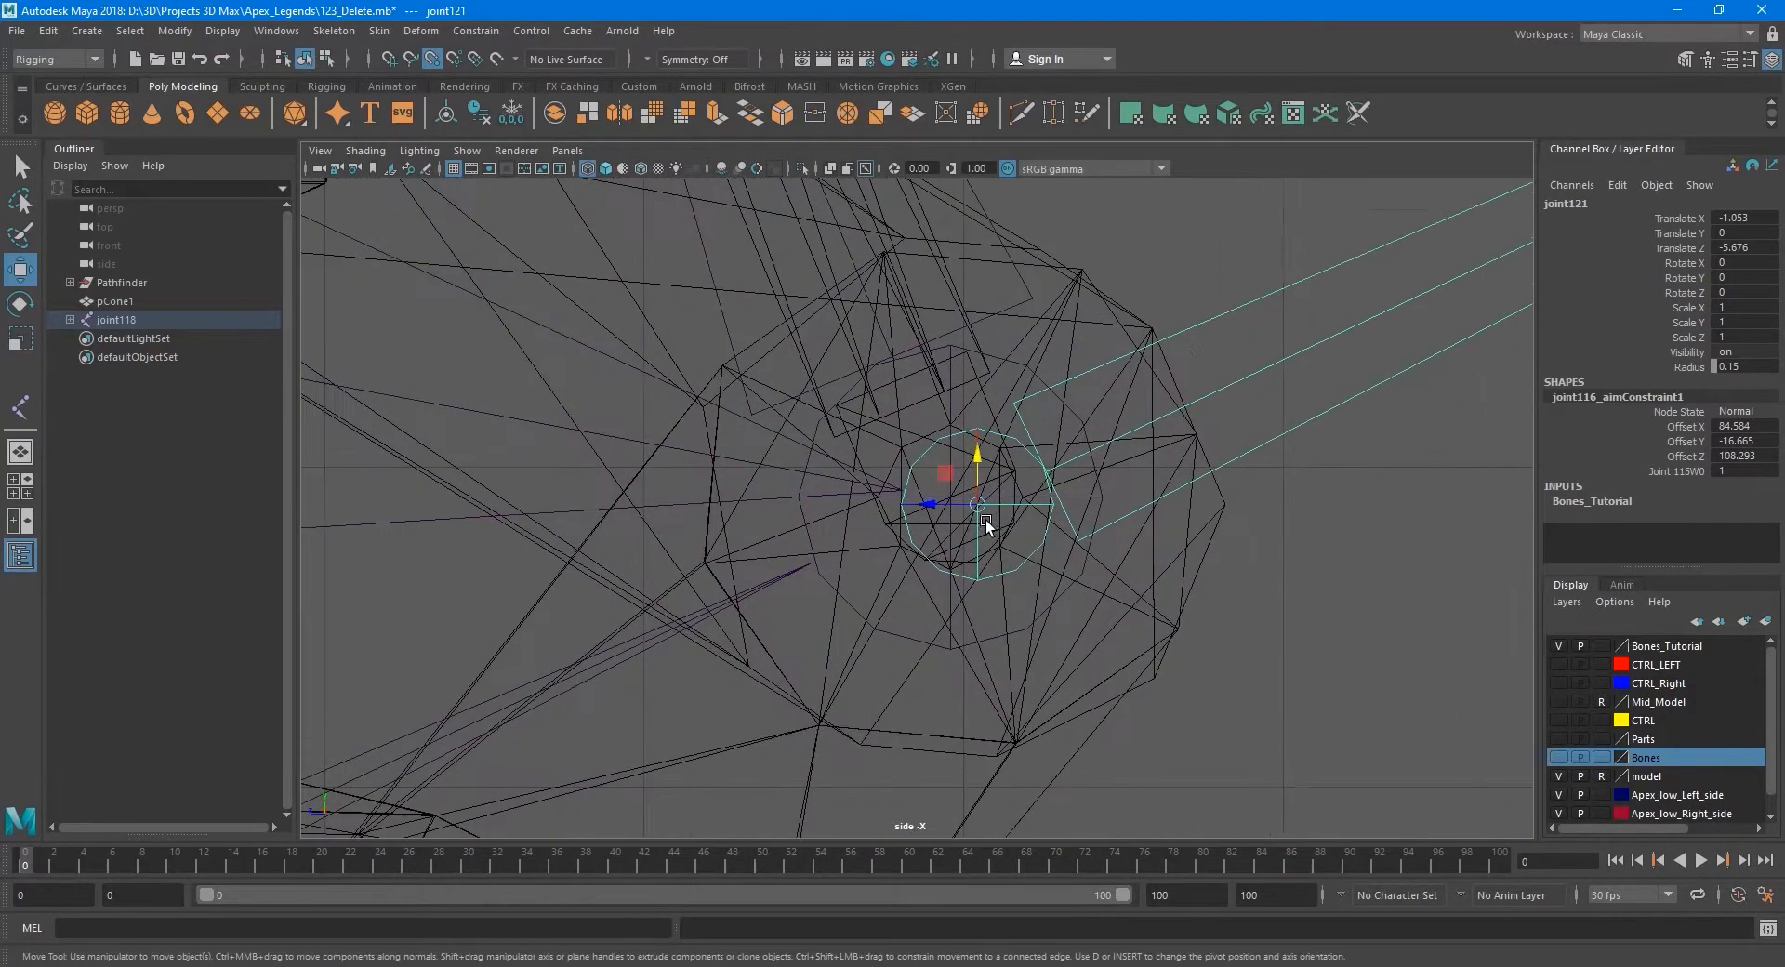
Centre the duplicated root joint on the rear heel pivot at about Translate X -1.031, Z -5.592.
left_click_drag(1012, 504, 1007, 418)
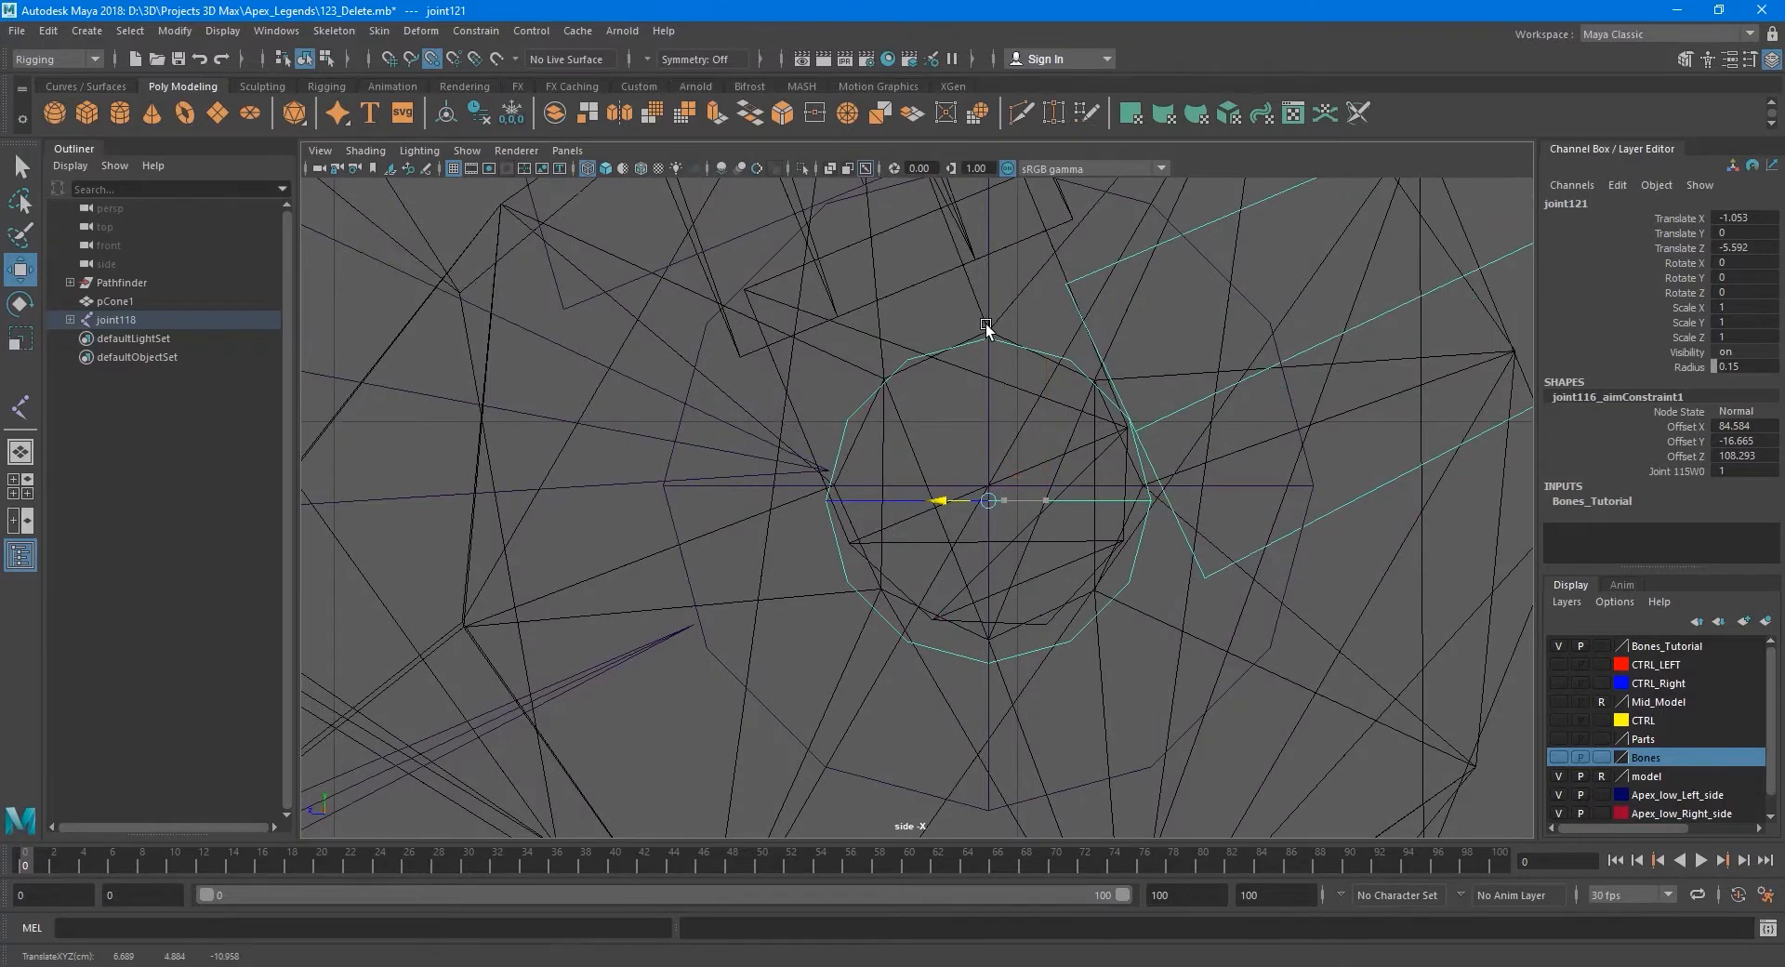
left_click_drag(985, 324, 987, 329)
scroll(1016, 455, "up", 1)
left_click_drag(1002, 456, 884, 455)
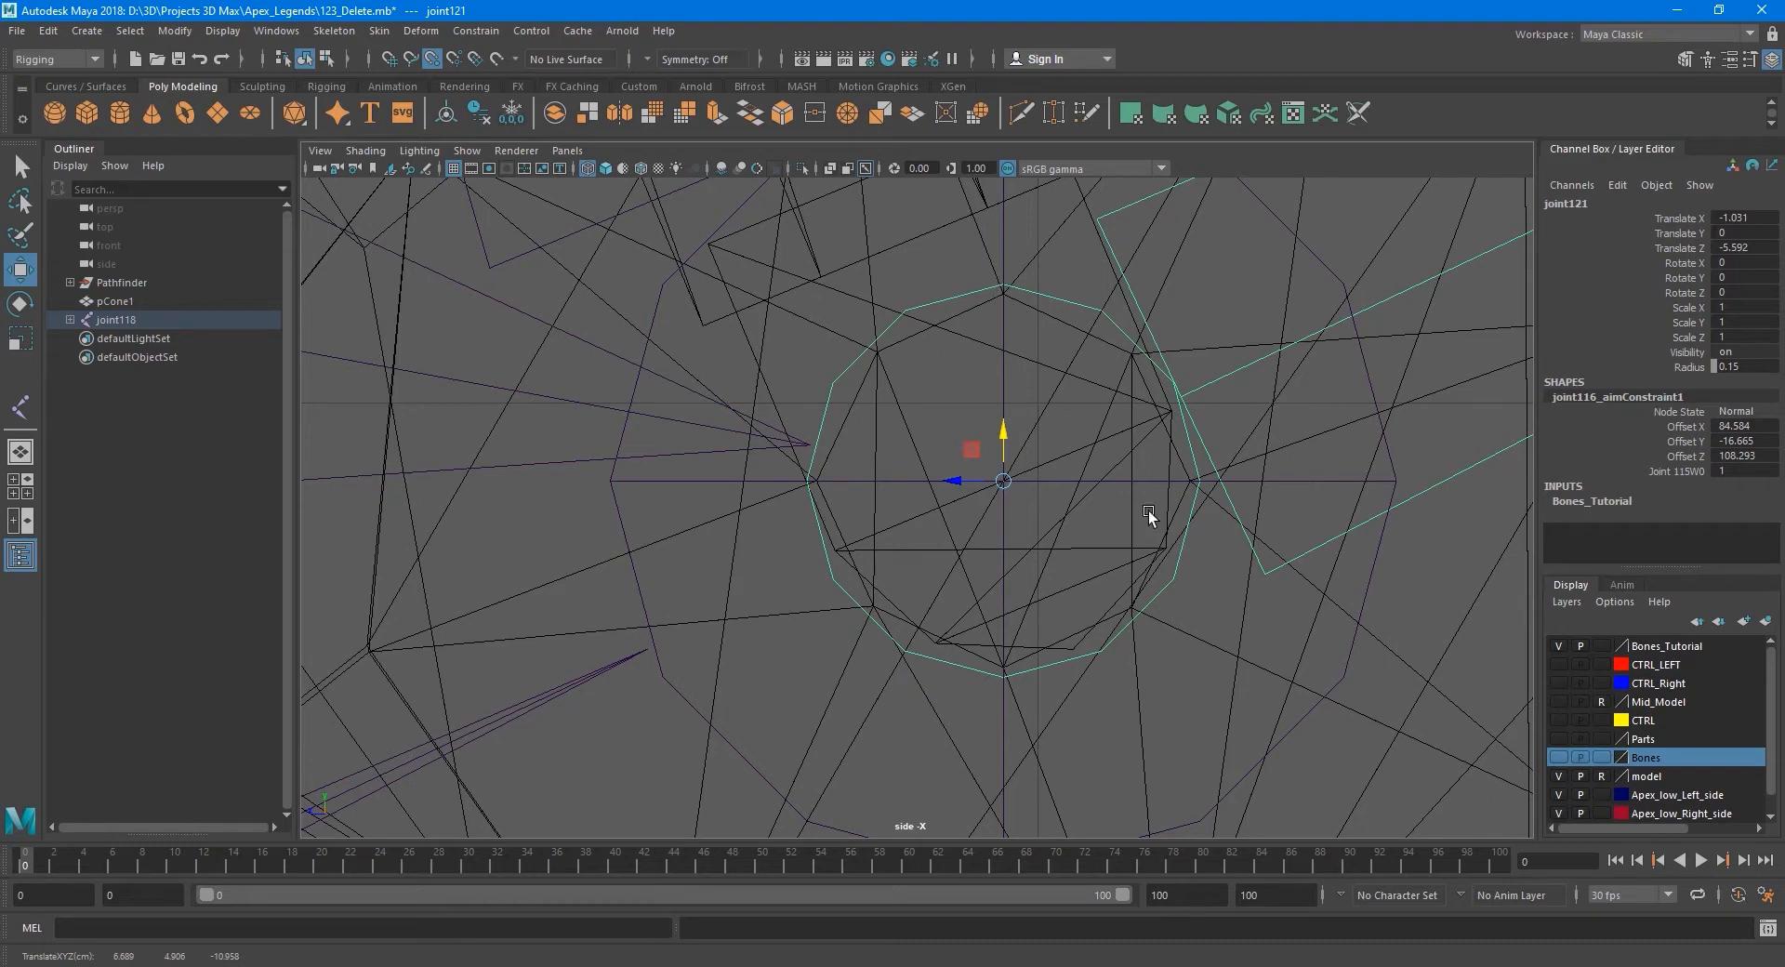
scroll(1090, 452, "down", 5)
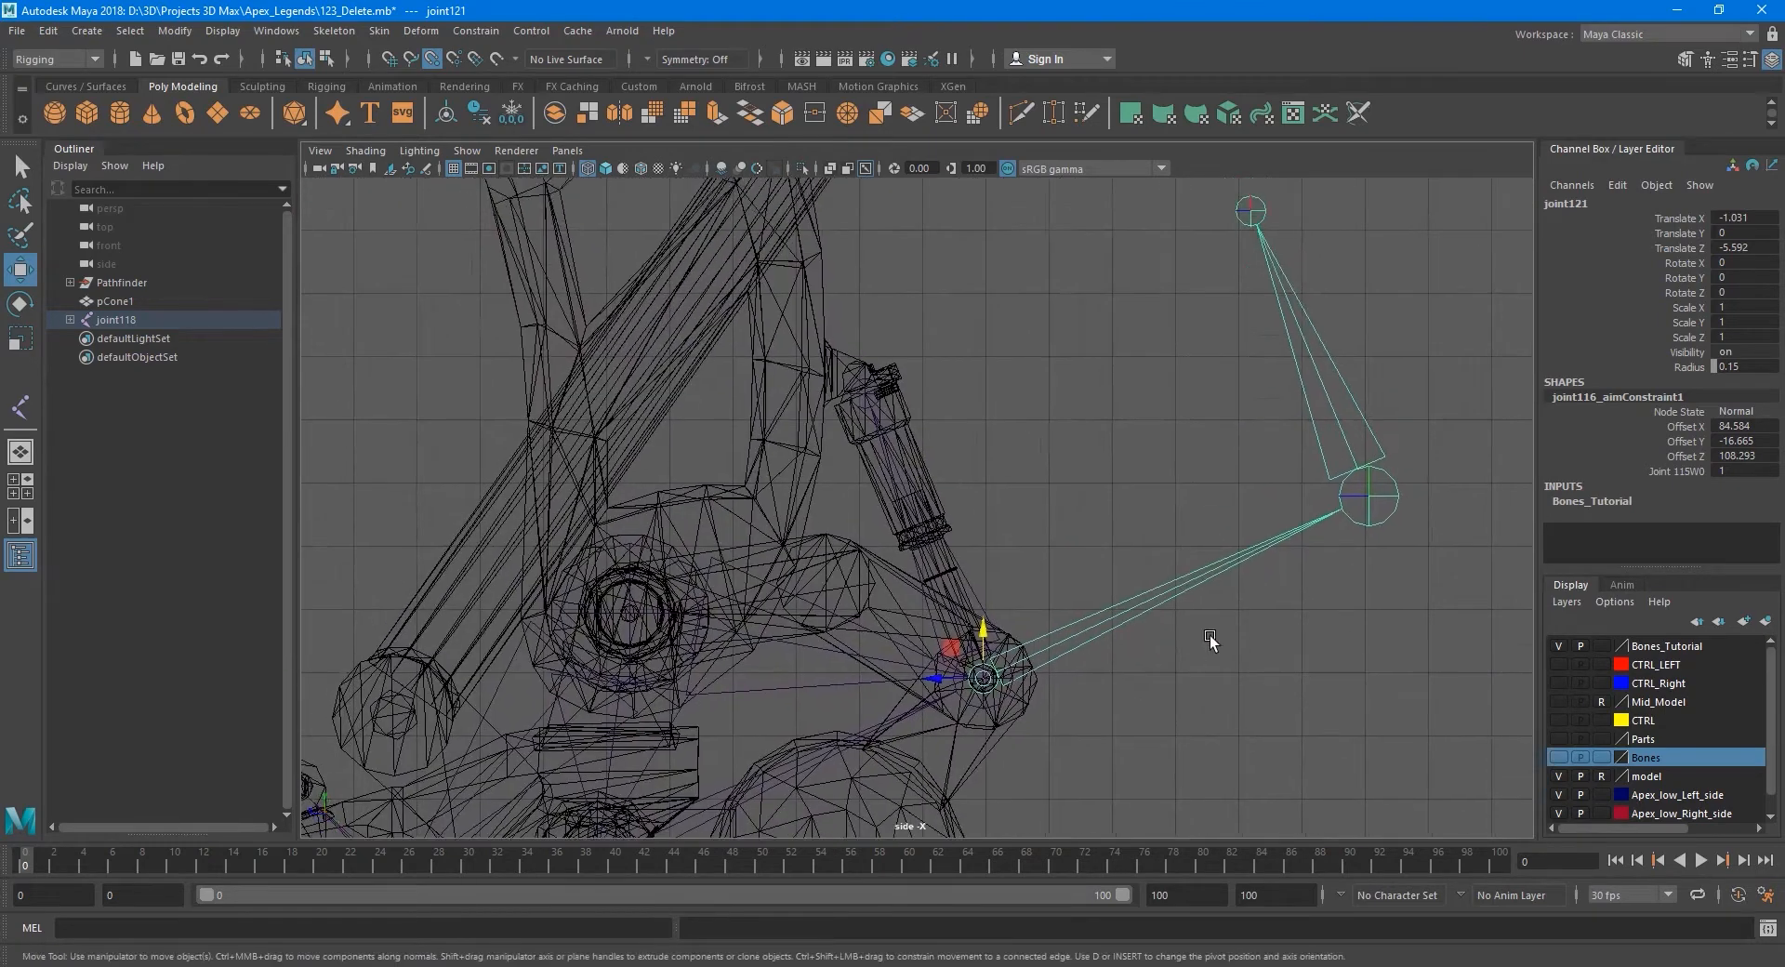
Move the duplicated chain's middle joint forward above the upper heel link's rear end, to about Translate Z 2.489.
left_click(1381, 499)
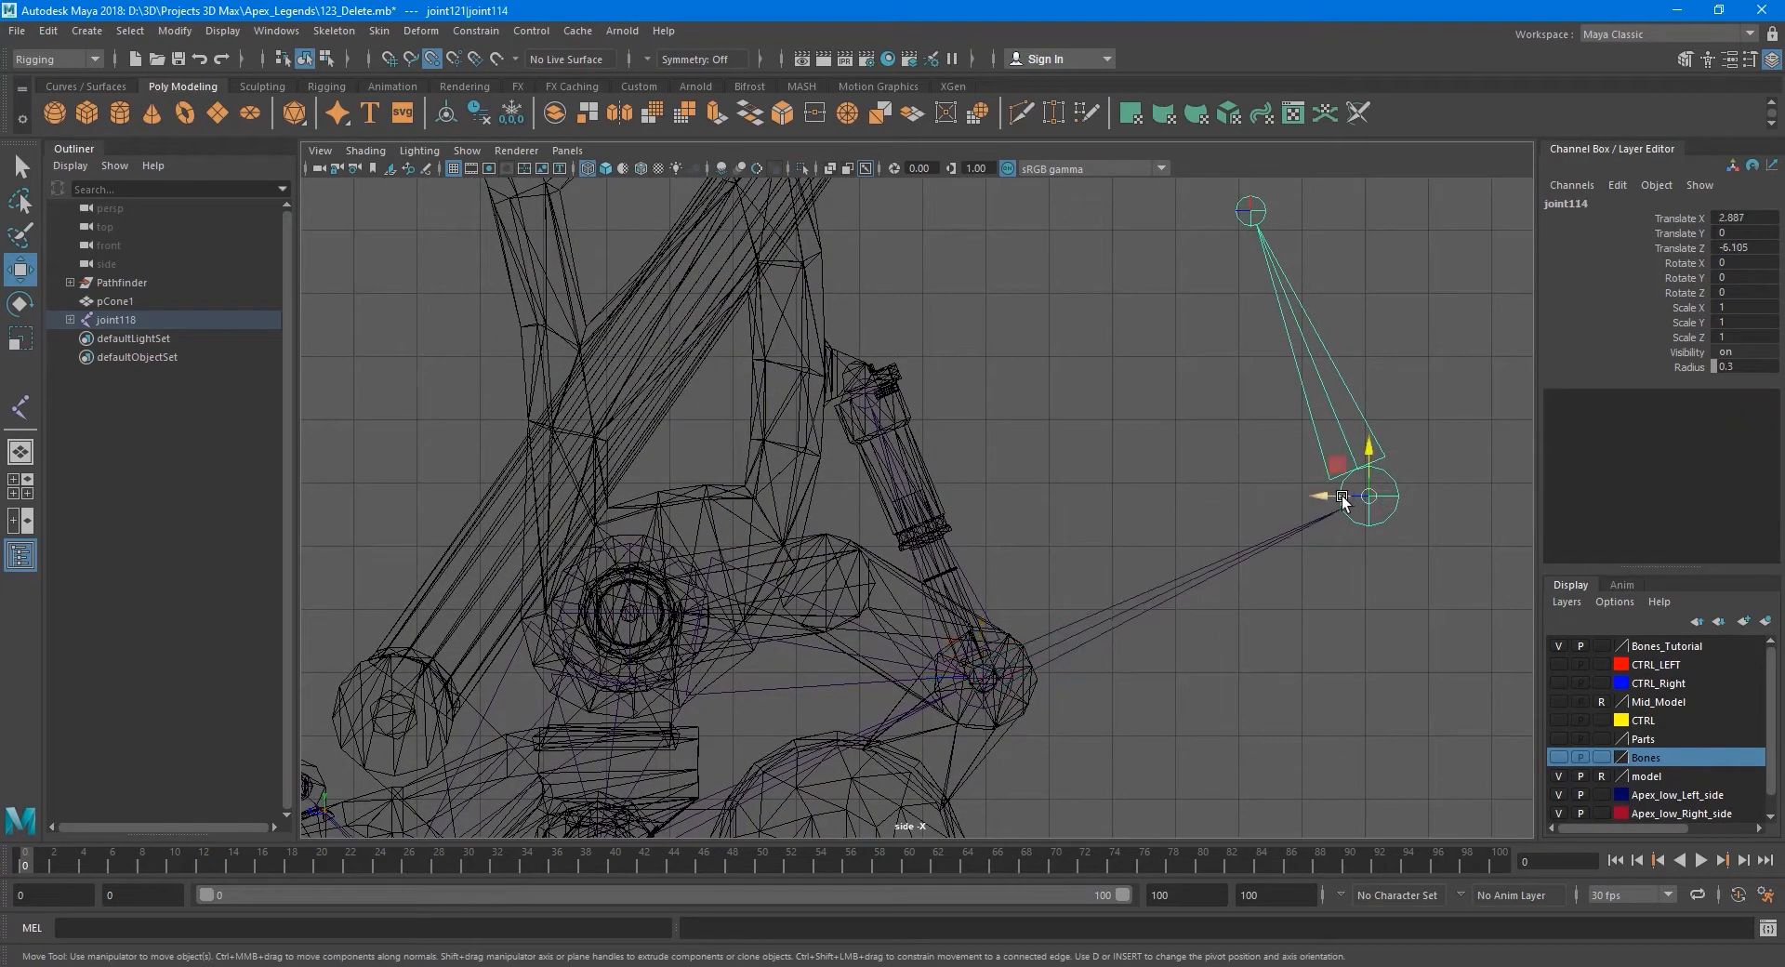
left_click_drag(1342, 499, 811, 532)
scroll(852, 611, "up", 3)
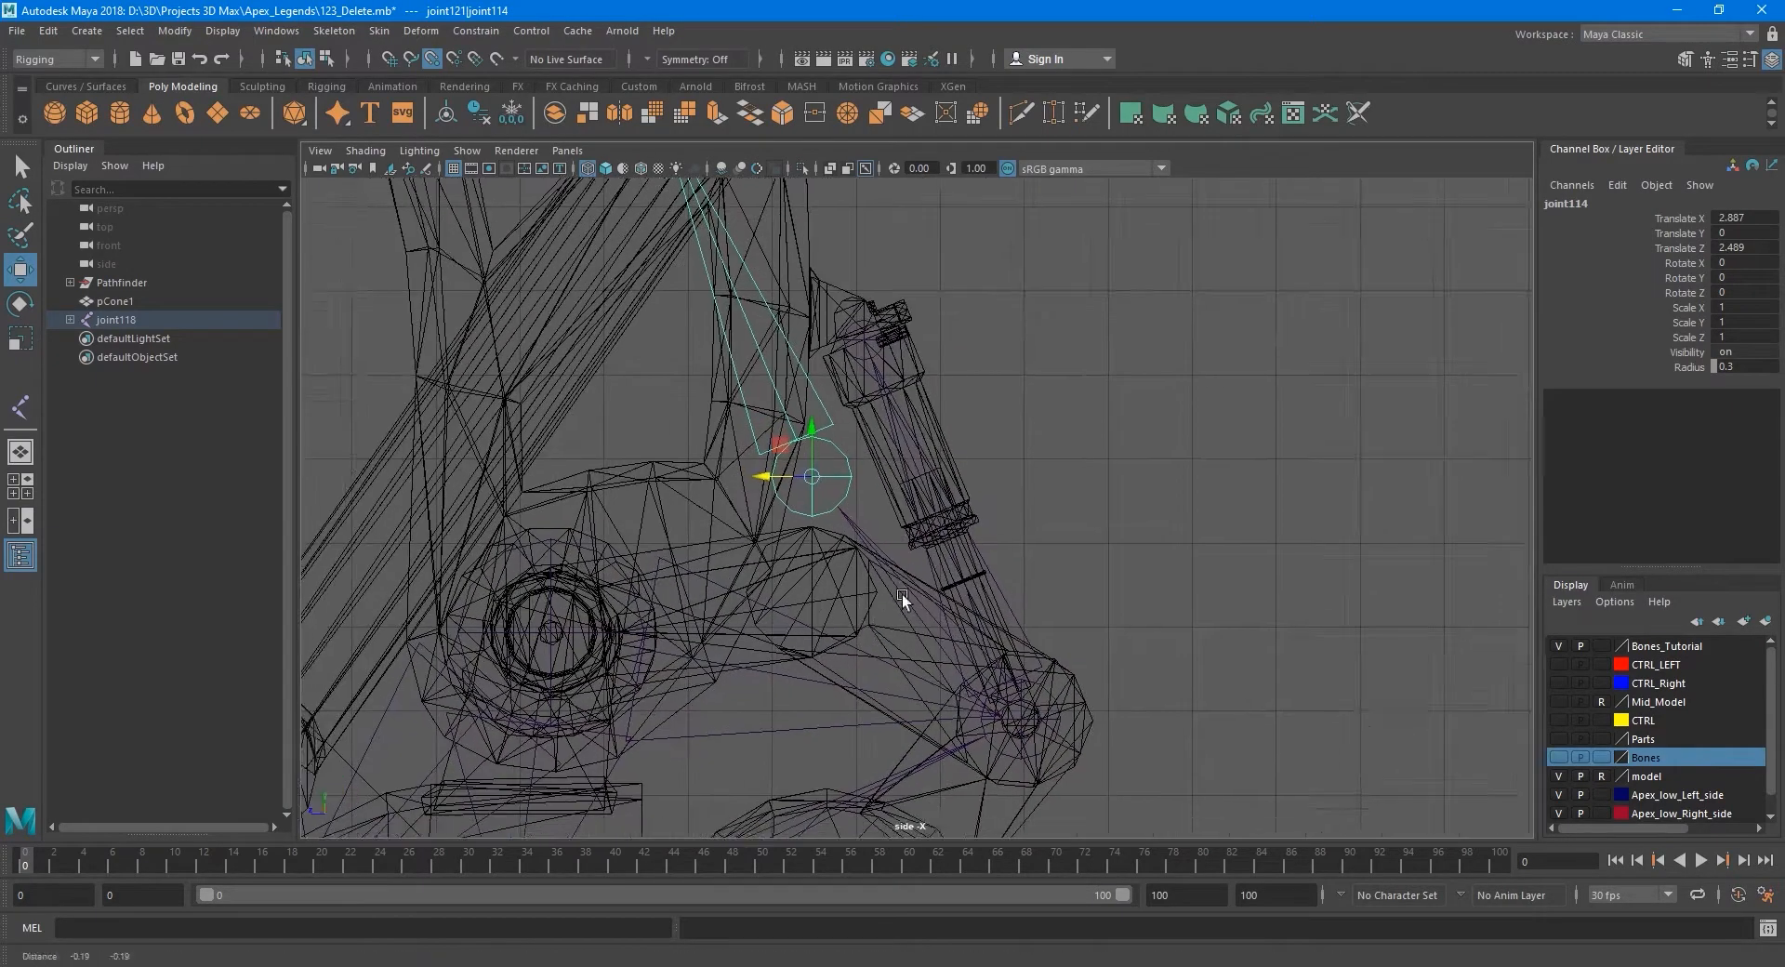
scroll(902, 595, "up", 6)
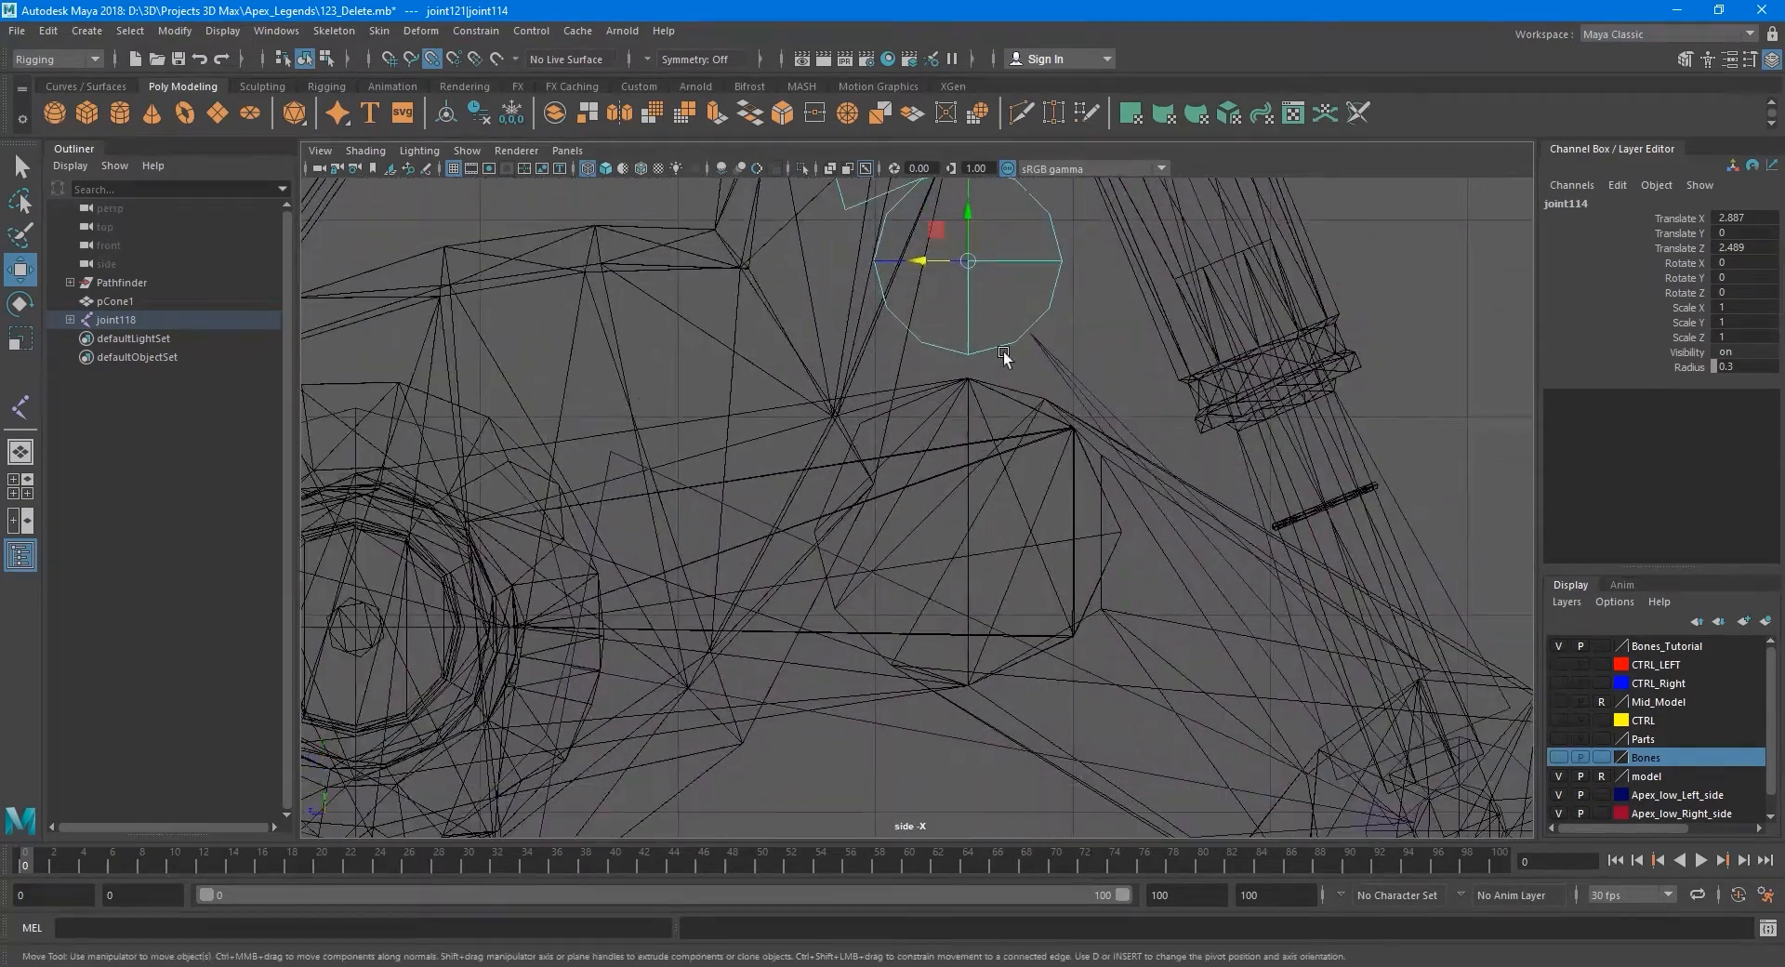
Lower the middle joint onto the centre of the upper heel link's rear end, to about Translate X 1.514.
left_click_drag(969, 234, 816, 536)
scroll(932, 408, "up", 2)
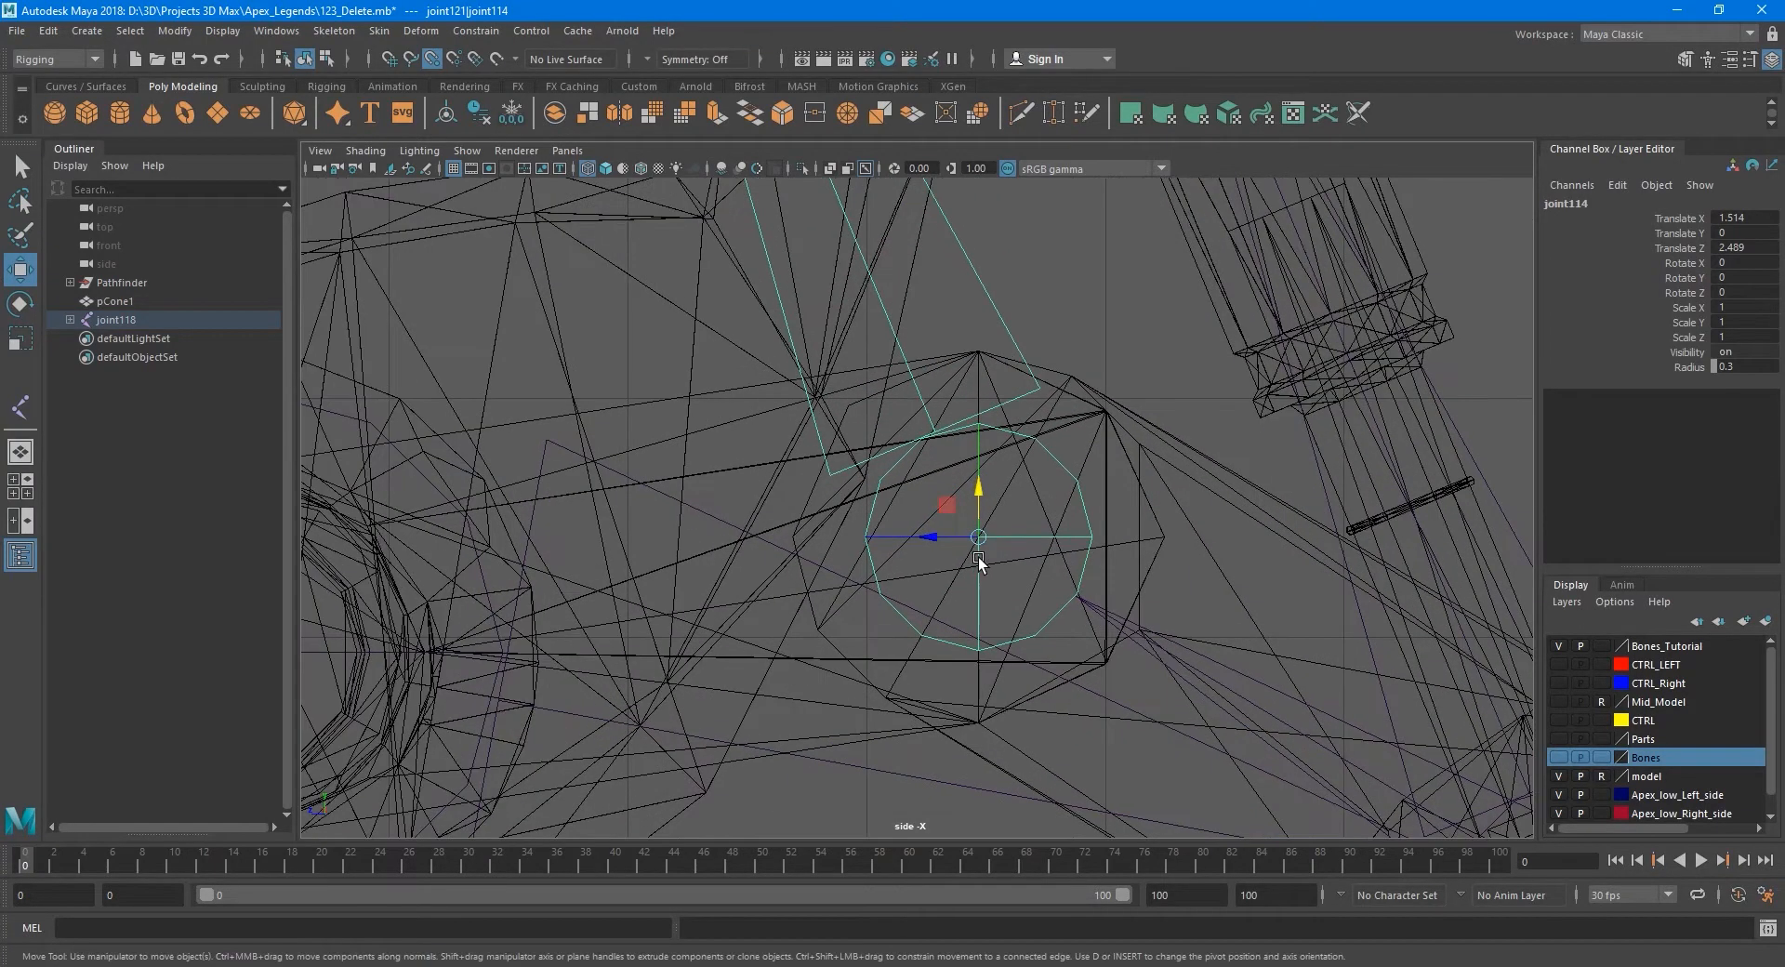
middle_click_drag(978, 556, 931, 584, "alt")
scroll(931, 584, "up", 2)
left_click_drag(890, 574, 922, 359)
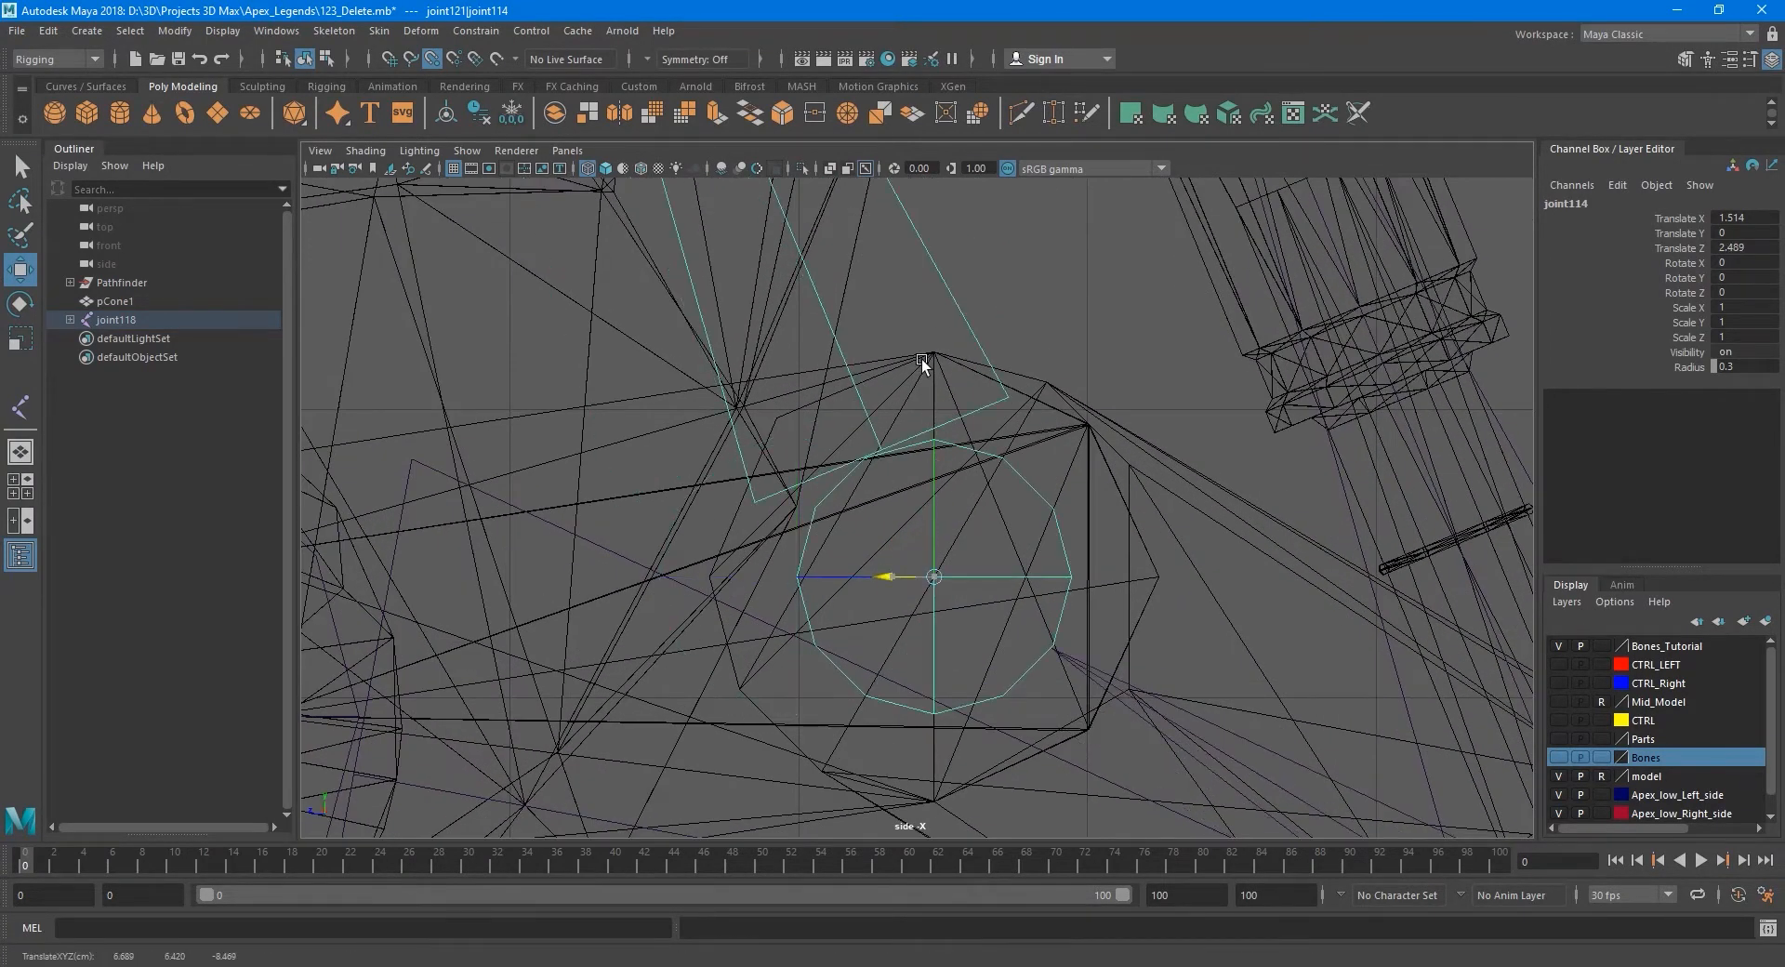
left_click_drag(936, 532, 718, 574)
middle_click_drag(891, 577, 1071, 600, "alt")
scroll(1103, 600, "down", 6)
scroll(1103, 603, "down", 2)
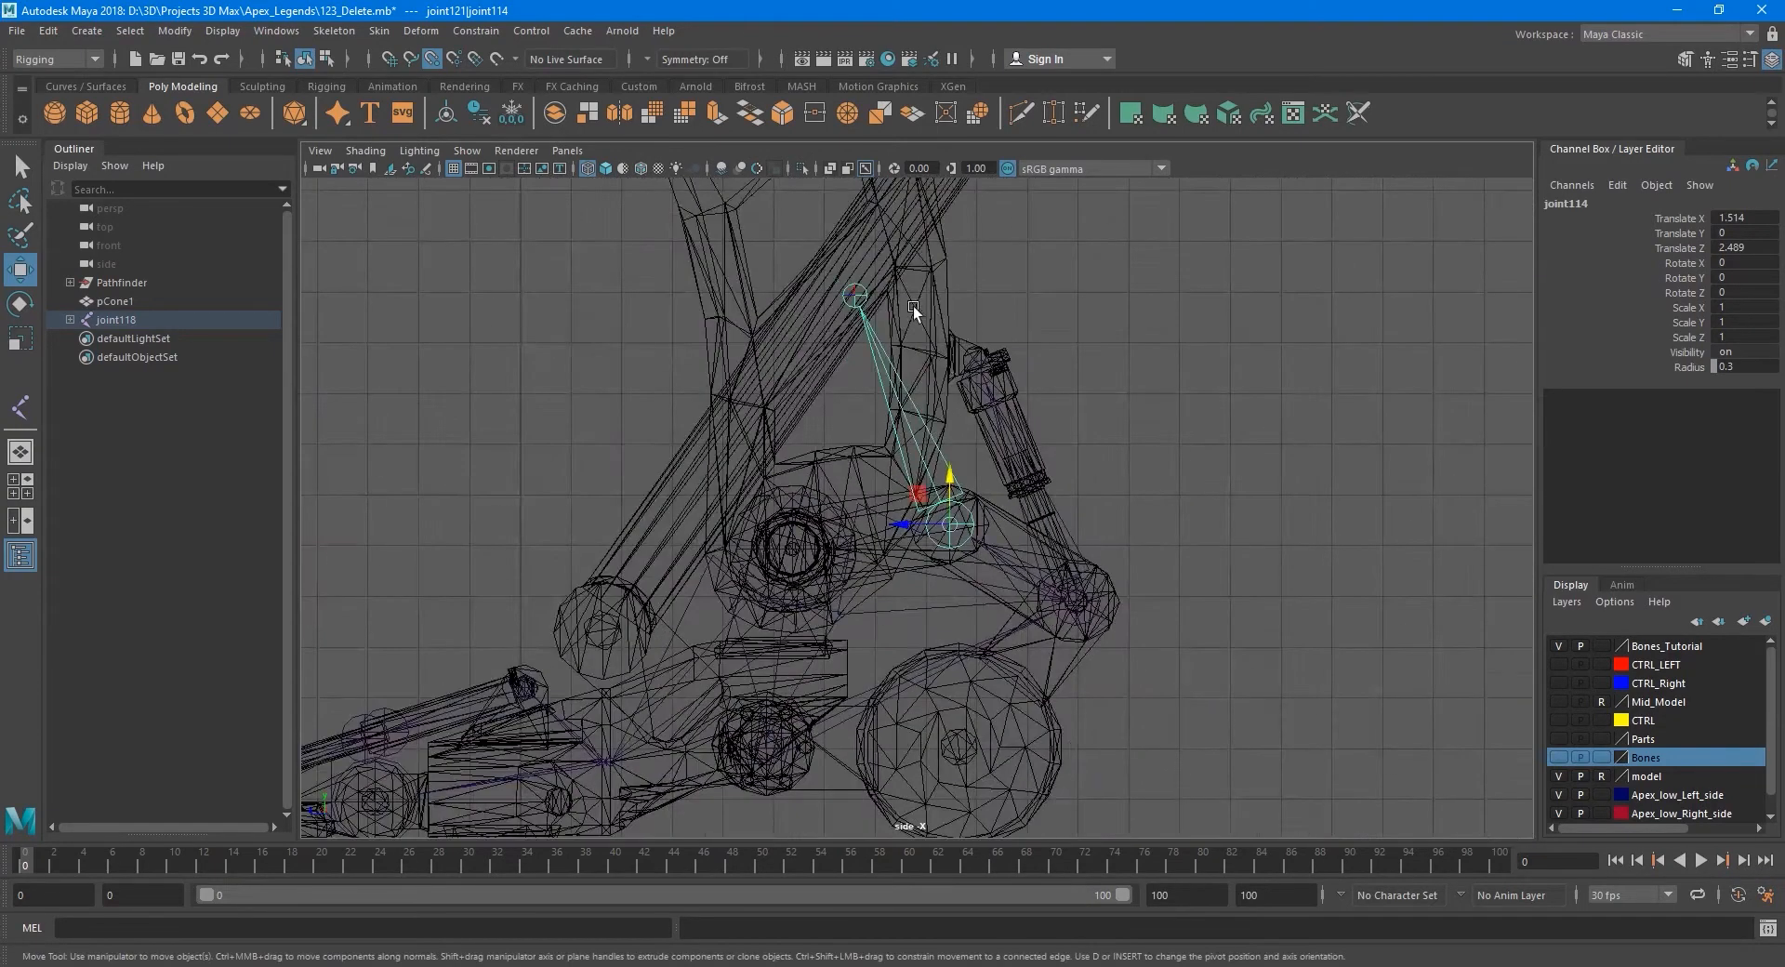
Lower the duplicated chain's end joint to the upper edge of the ankle hub, at about Translate Y 0.19.
left_click(858, 296)
scroll(862, 298, "up", 3)
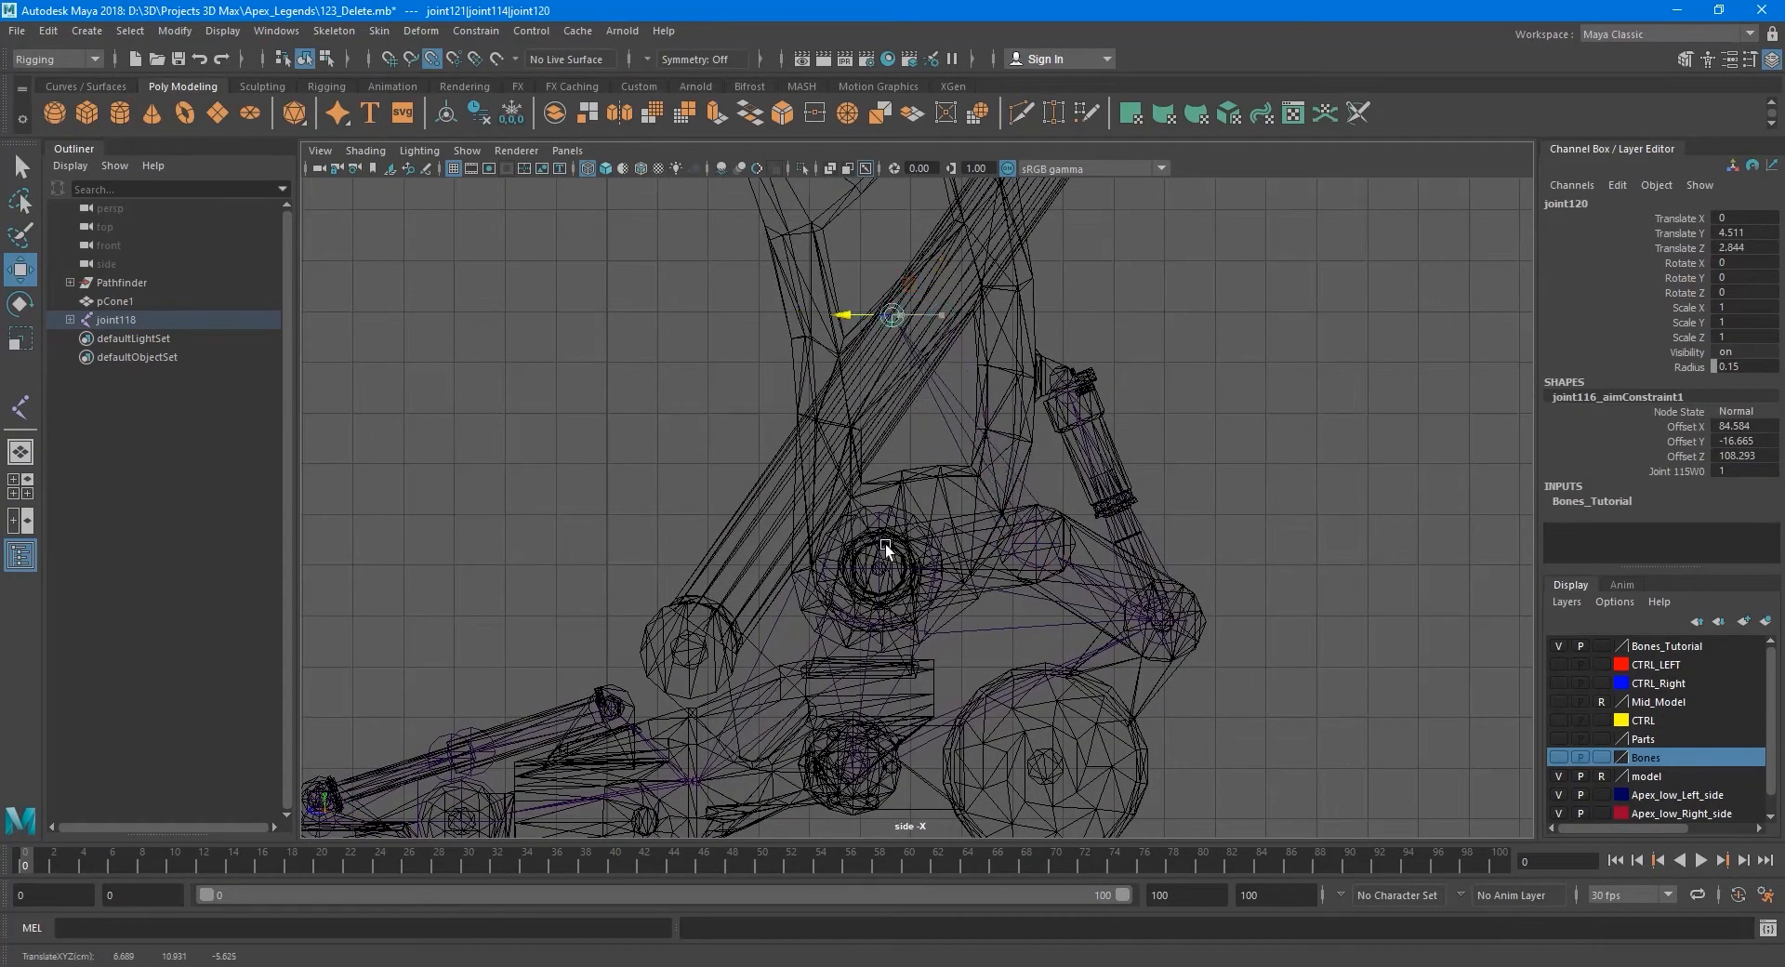
middle_click_drag(950, 563, 967, 507, "alt")
left_click_drag(908, 220, 916, 470)
scroll(930, 480, "up", 6)
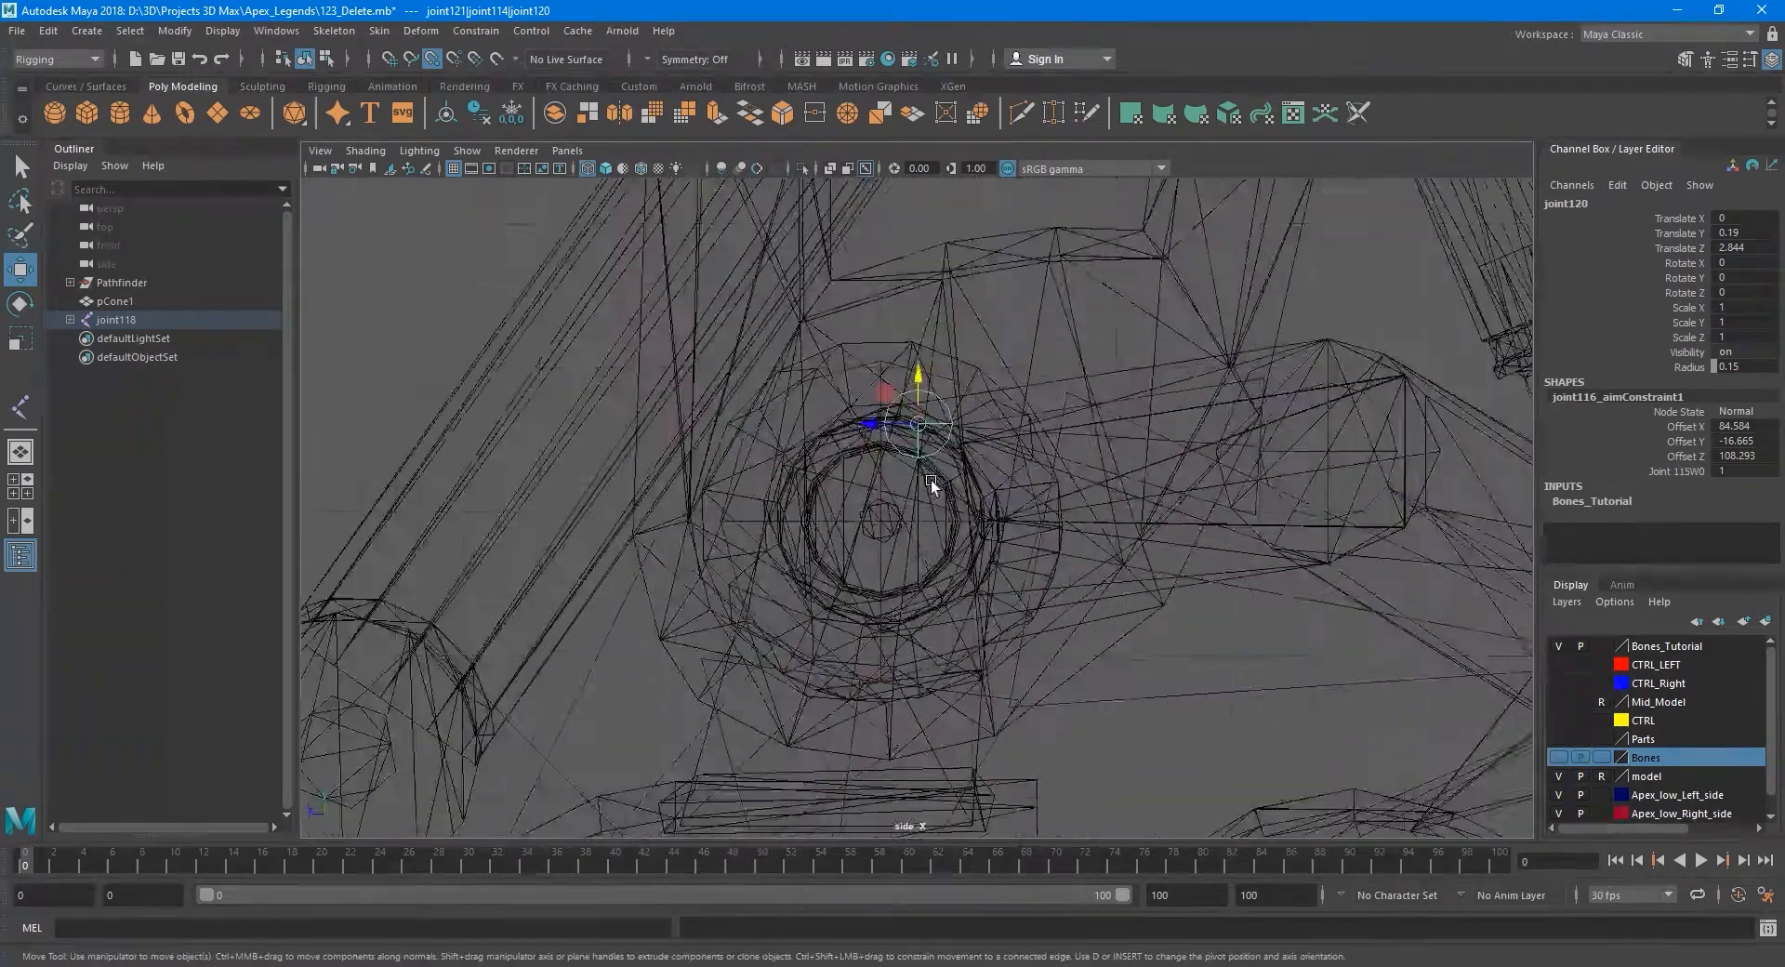
scroll(930, 479, "up", 8)
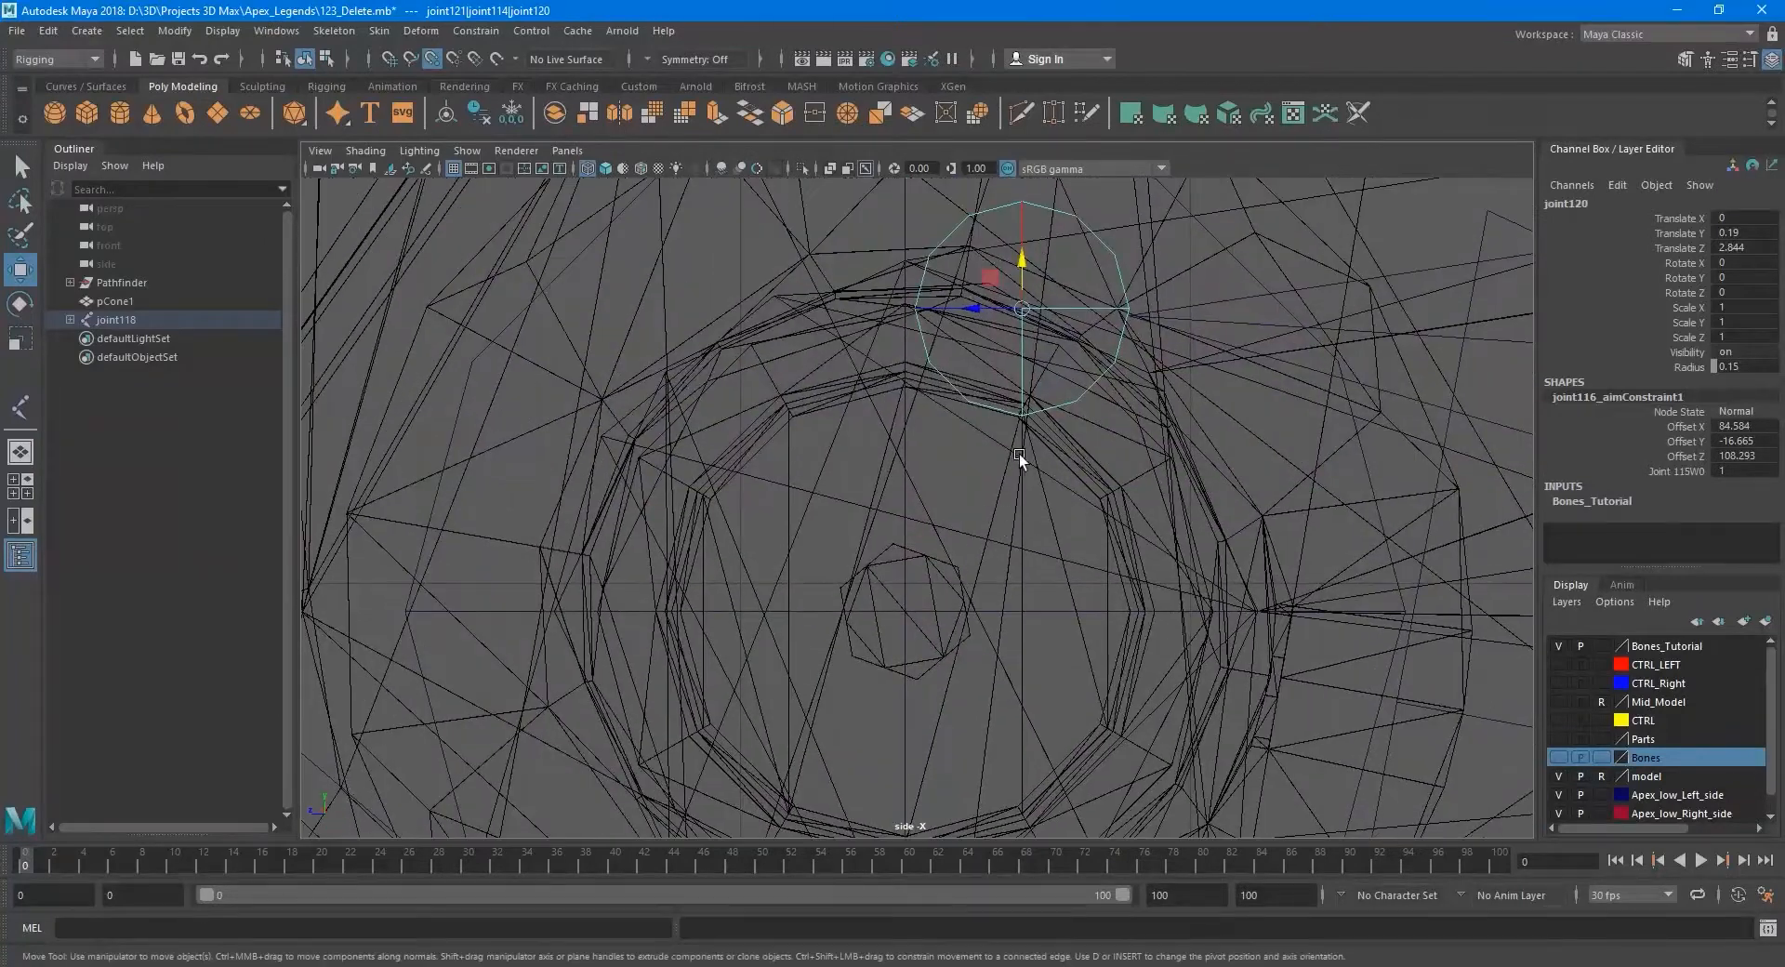
Centre the end joint on the ankle hub at about Translate Y -0.483, Z 3.103.
left_click_drag(977, 309, 910, 368)
scroll(969, 469, "up", 1)
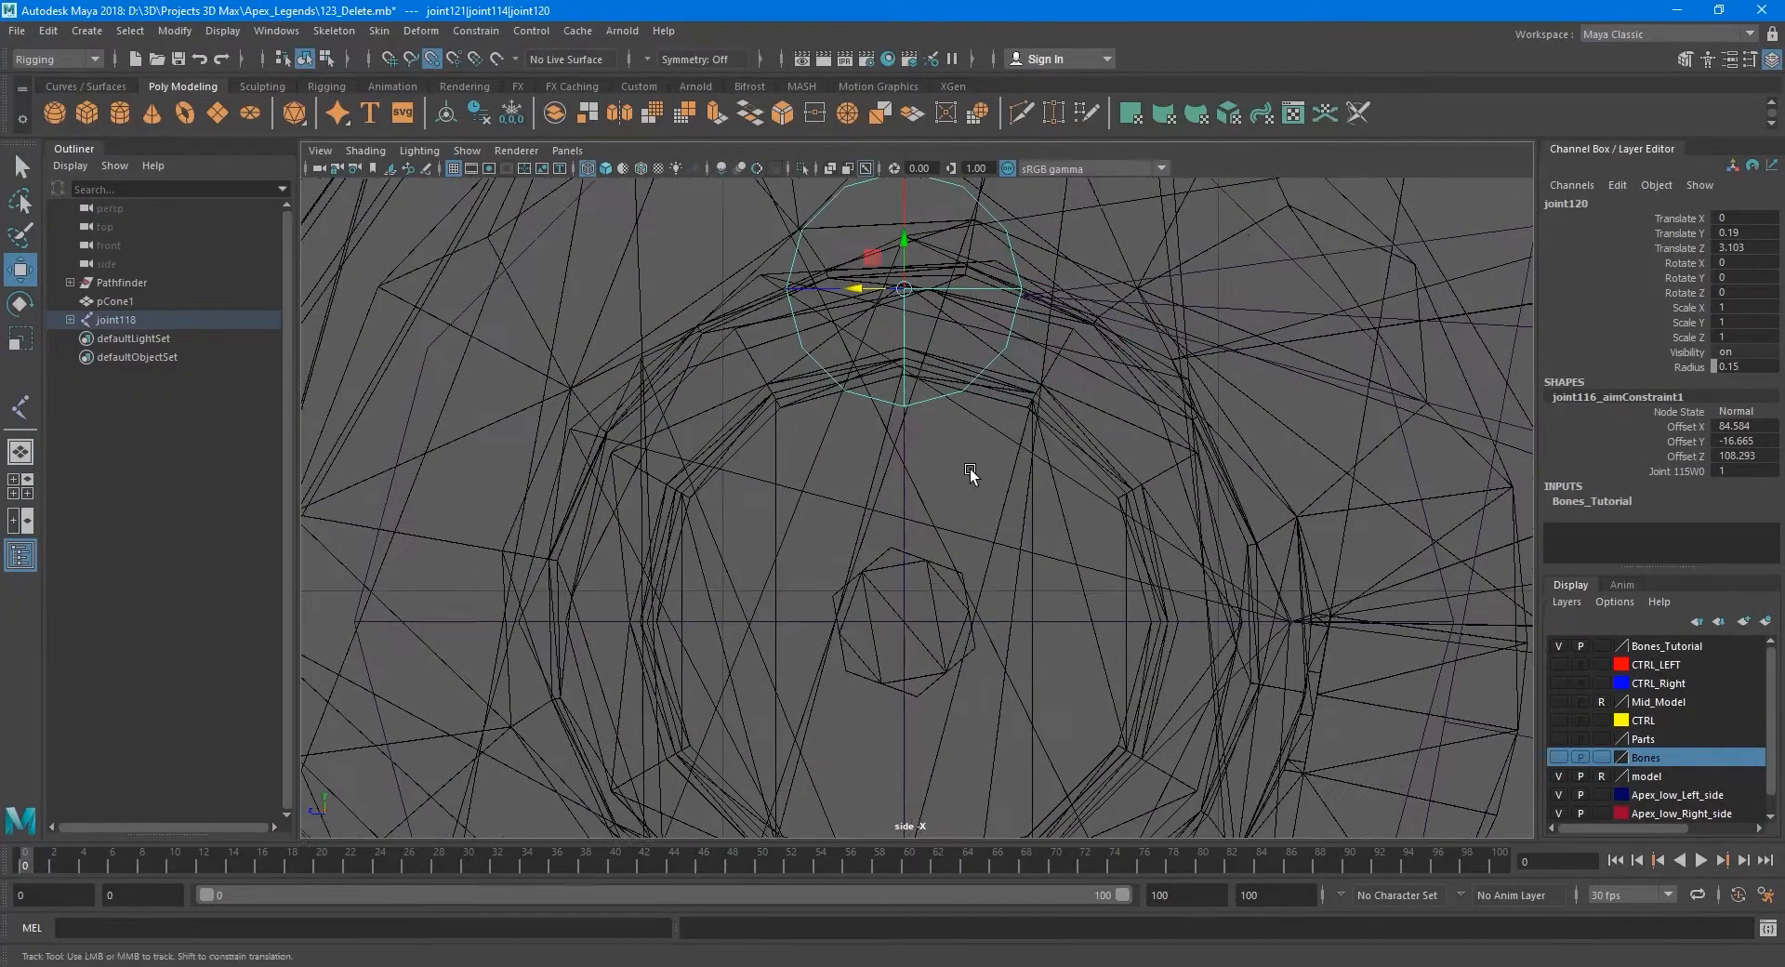
middle_click_drag(969, 469, 968, 443, "alt")
left_click_drag(898, 256, 710, 577)
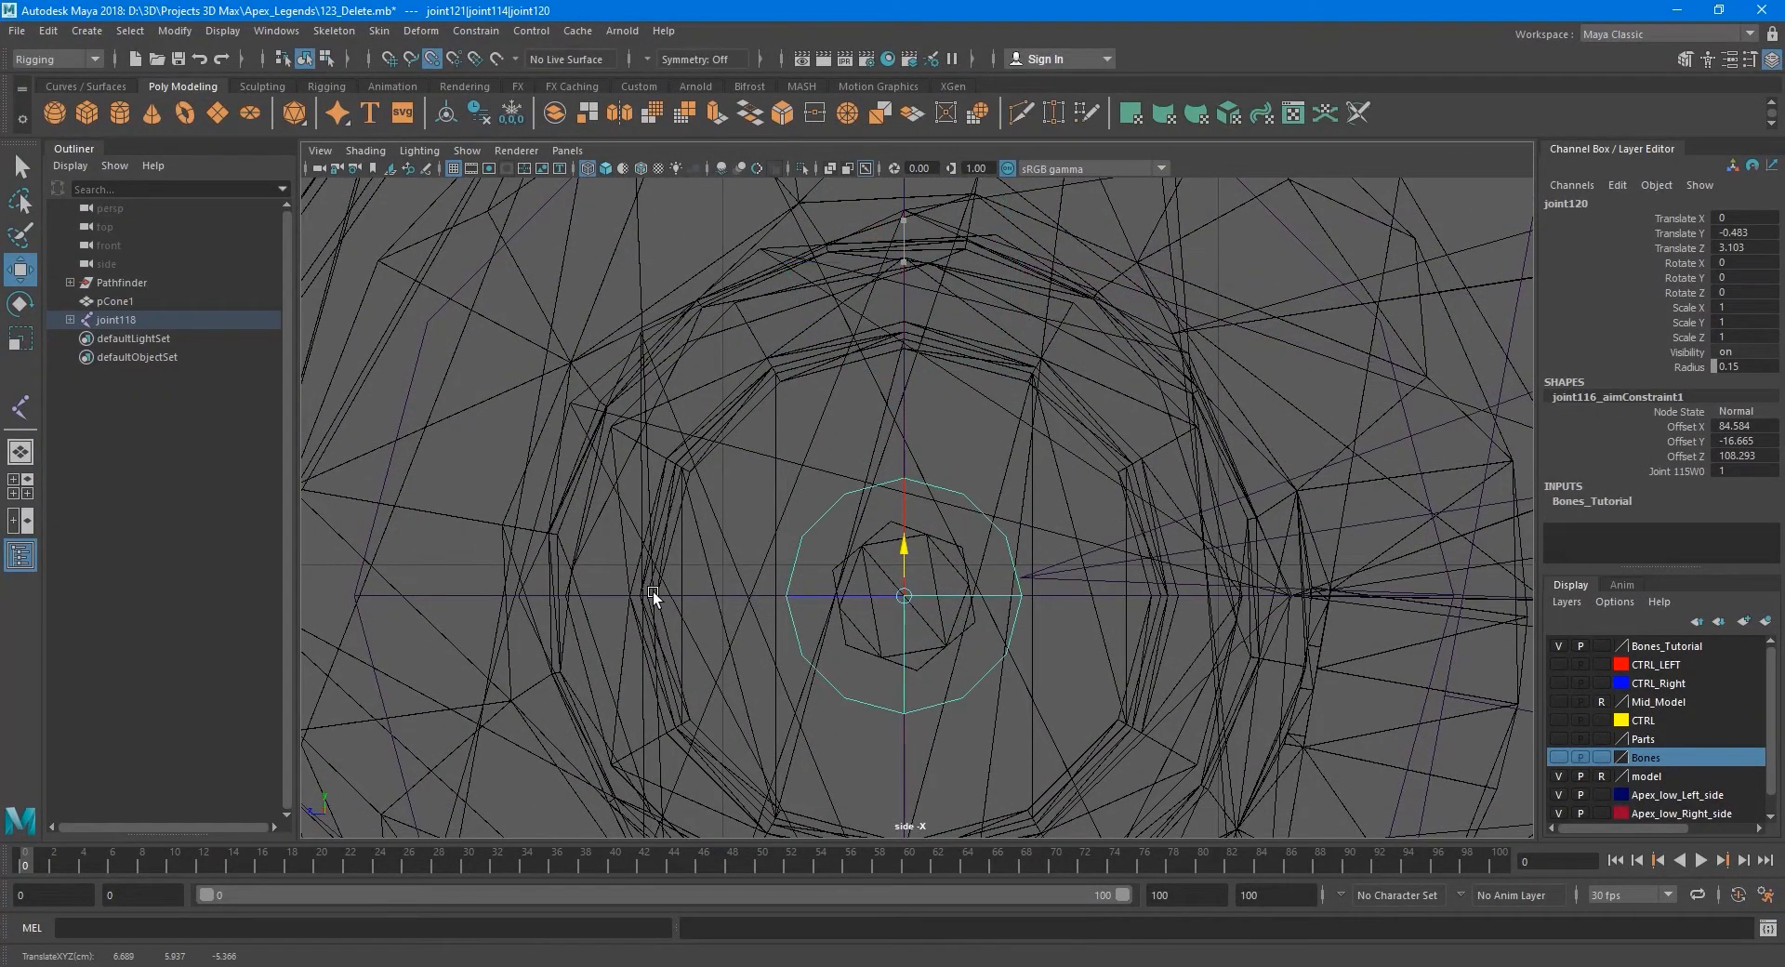
scroll(957, 627, "down", 6)
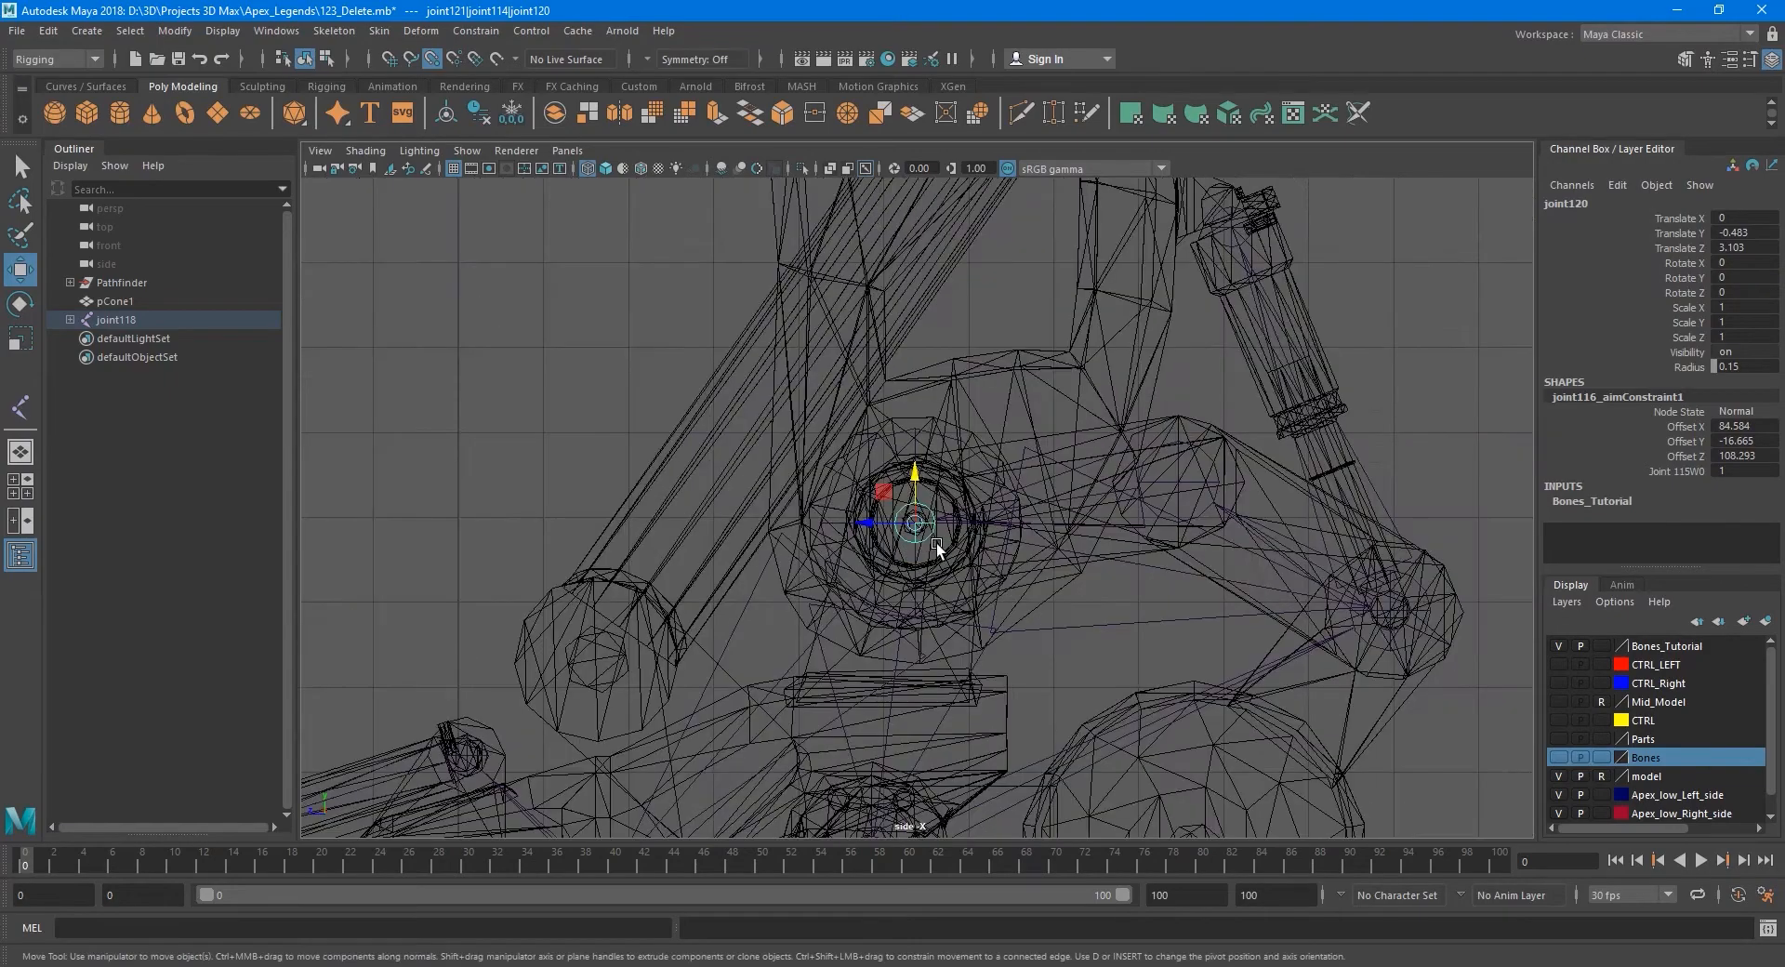
scroll(939, 521, "up", 2)
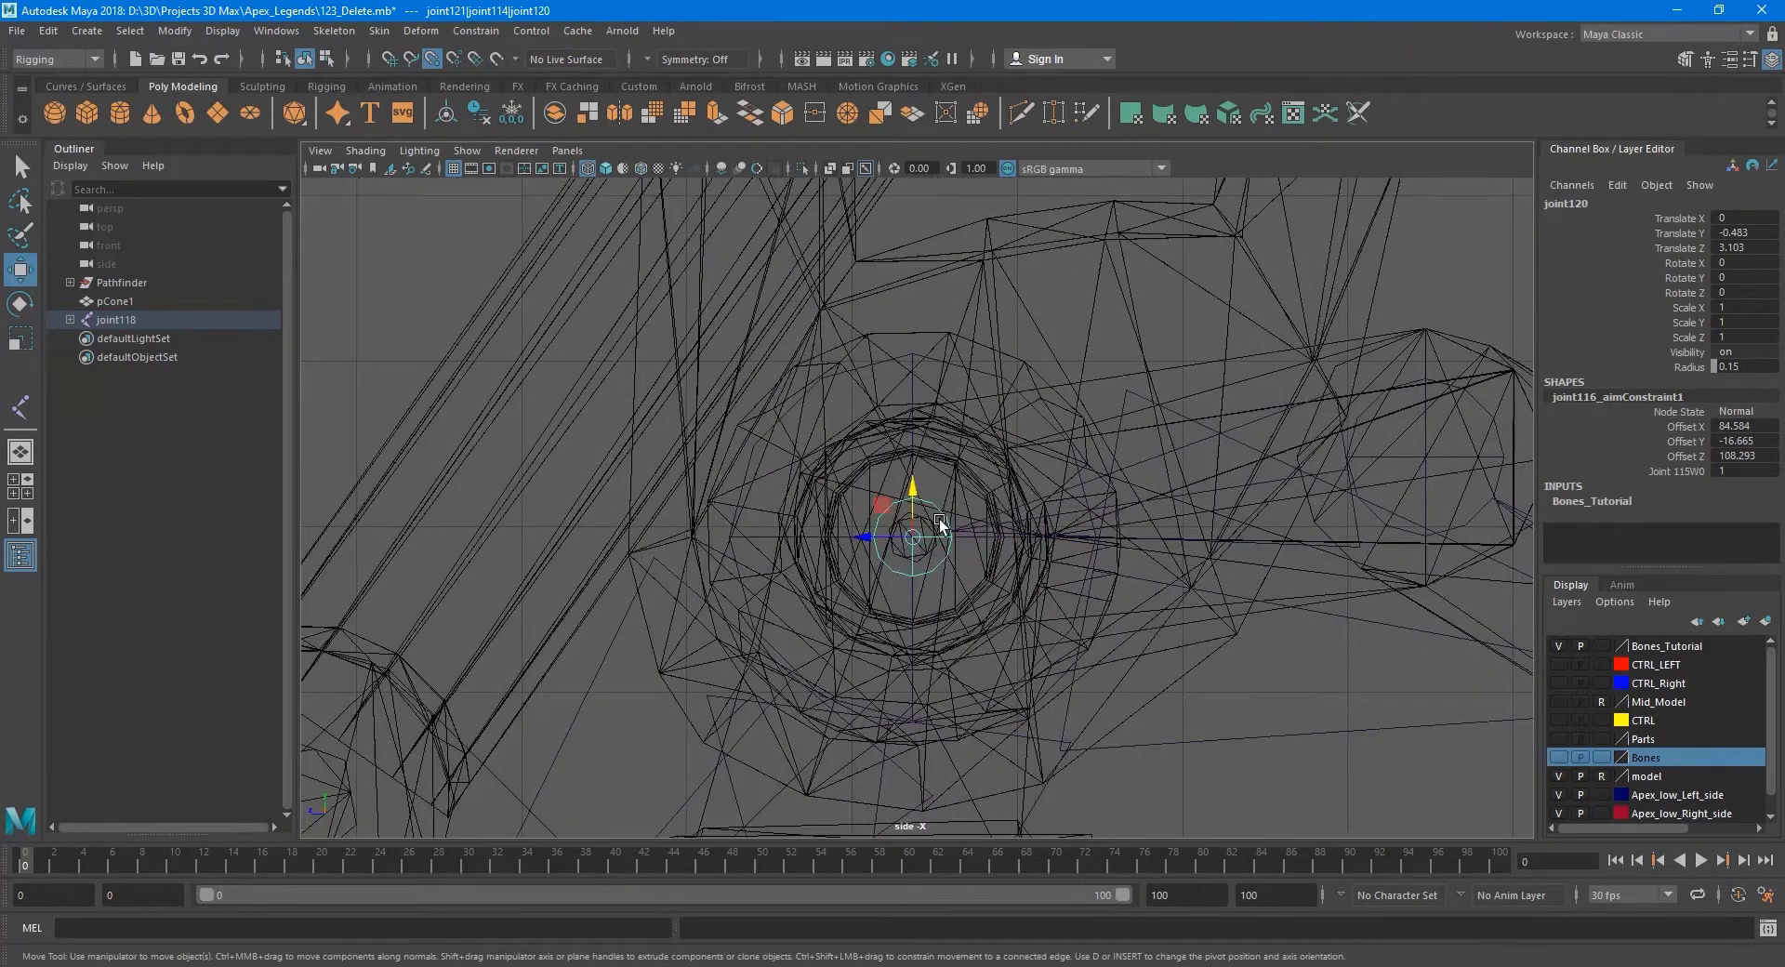
Try rotating the heel chain from its root, joint119, in the perspective view, and undo the change.
key("space")
key("space")
left_click_drag(1139, 402, 1107, 544, "alt")
middle_click_drag(978, 614, 1060, 548, "alt")
scroll(1060, 548, "up", 3)
left_click_drag(977, 591, 952, 603, "alt")
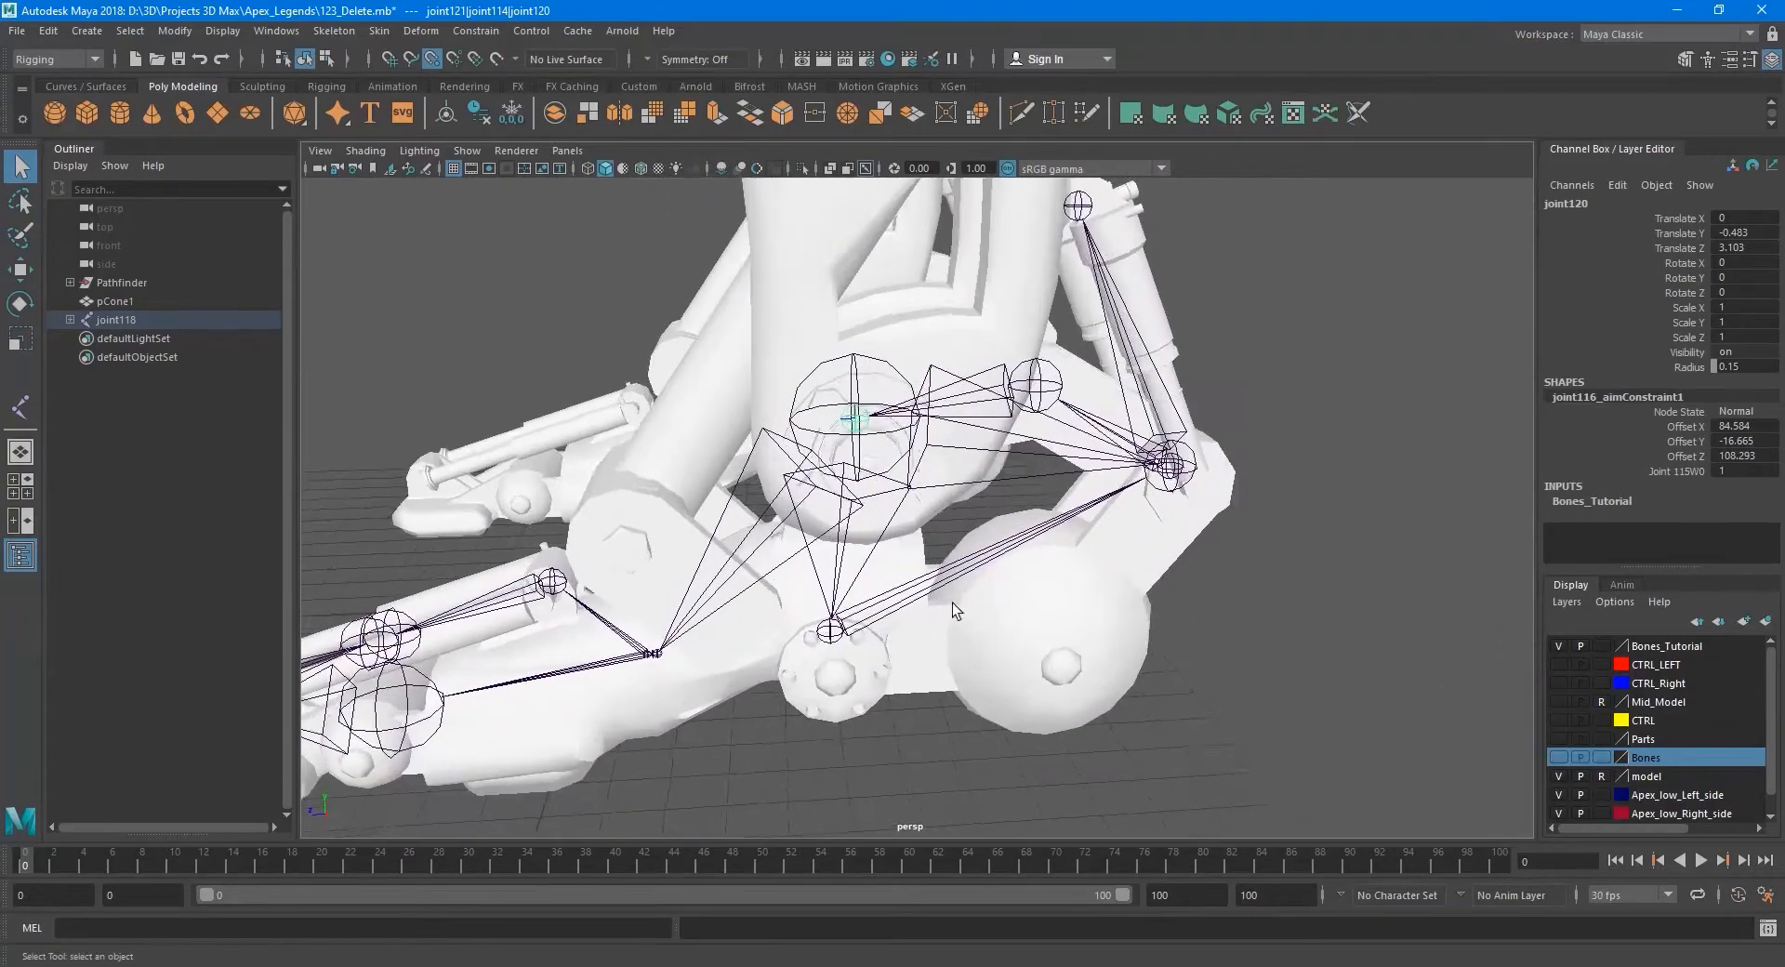
left_click(846, 632)
left_click_drag(845, 632, 952, 644, "alt")
key("e")
middle_click_drag(897, 605, 995, 610, "alt")
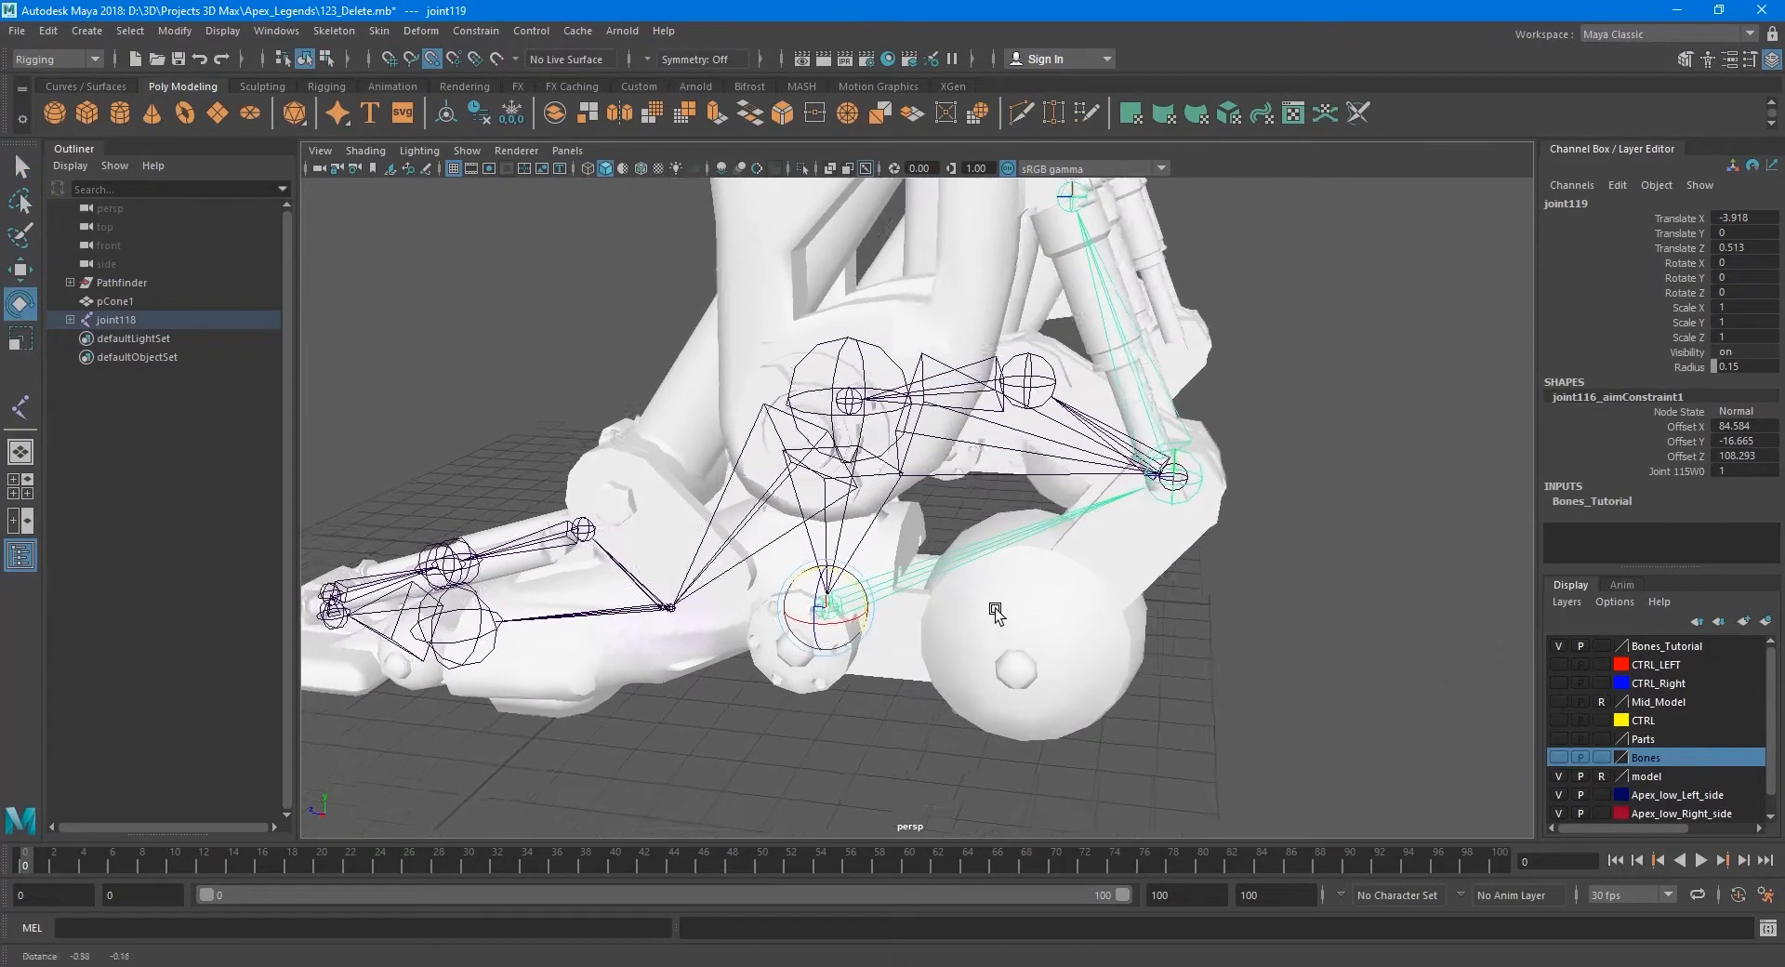
left_click_drag(995, 614, 1023, 553, "alt")
key("ctrl+z")
key("q")
middle_click_drag(1042, 550, 851, 609, "alt")
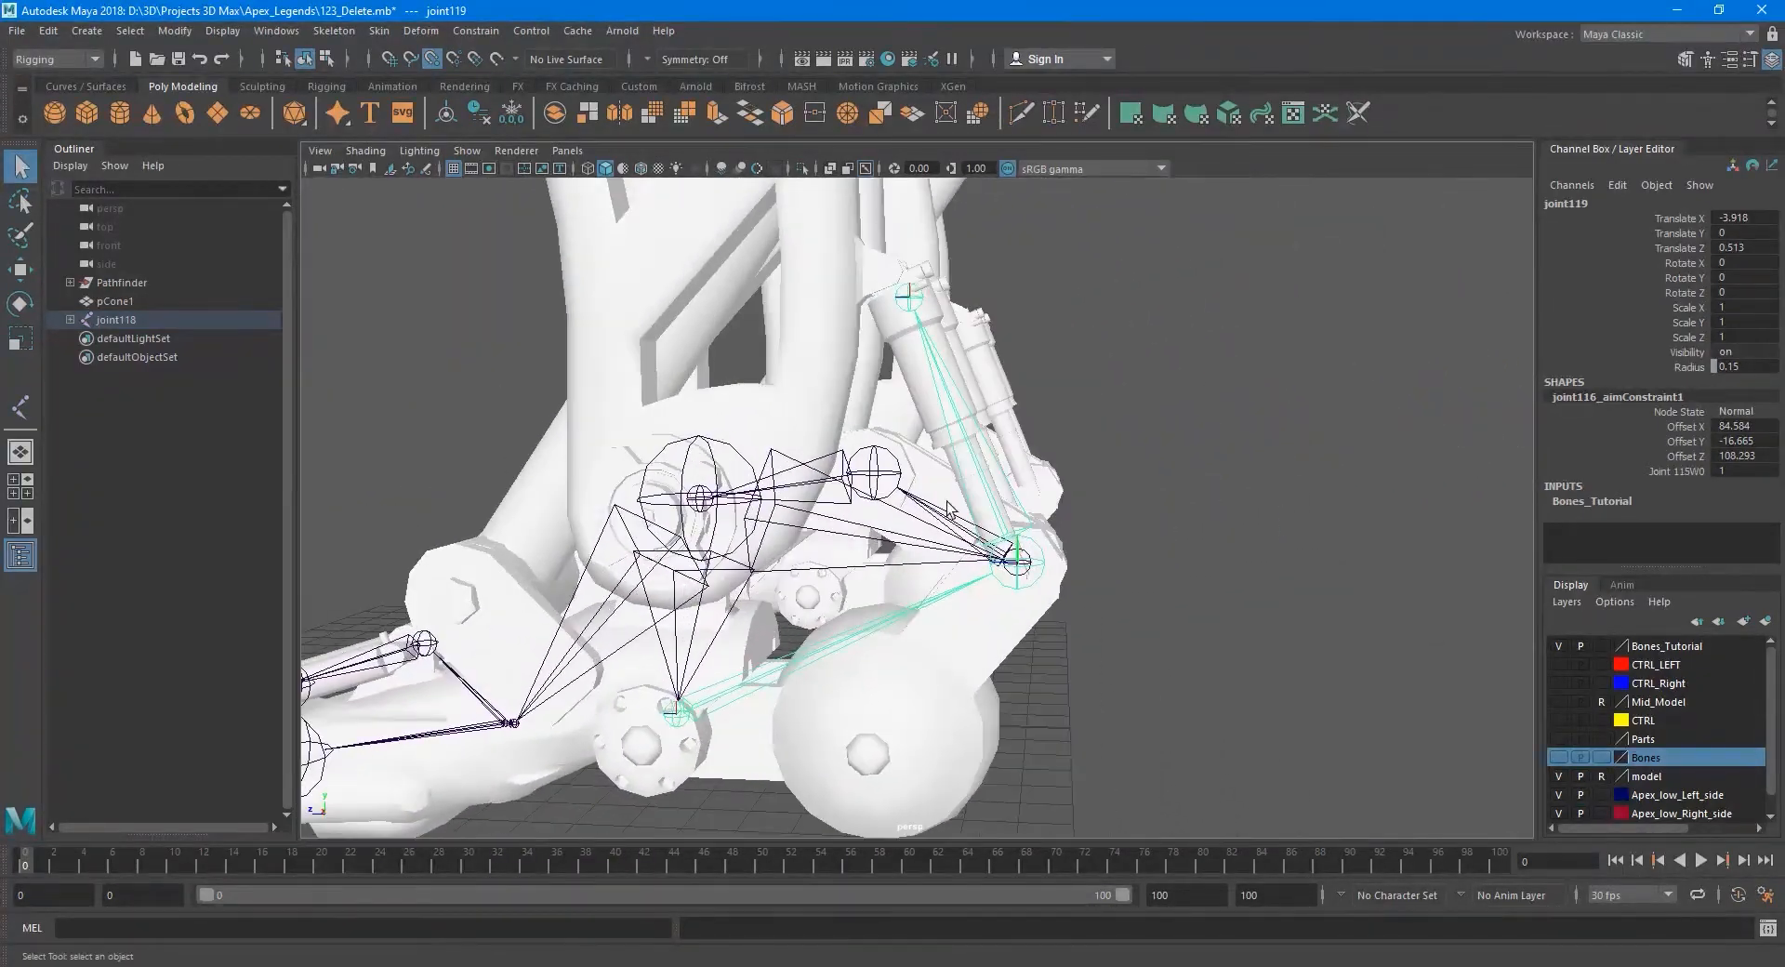
Duplicate the rear heel joint with its piston-top child and raise the copy to about Translate X 5.505.
left_click_drag(949, 502, 855, 571, "alt")
scroll(794, 426, "up", 3)
left_click_drag(795, 426, 835, 433, "alt")
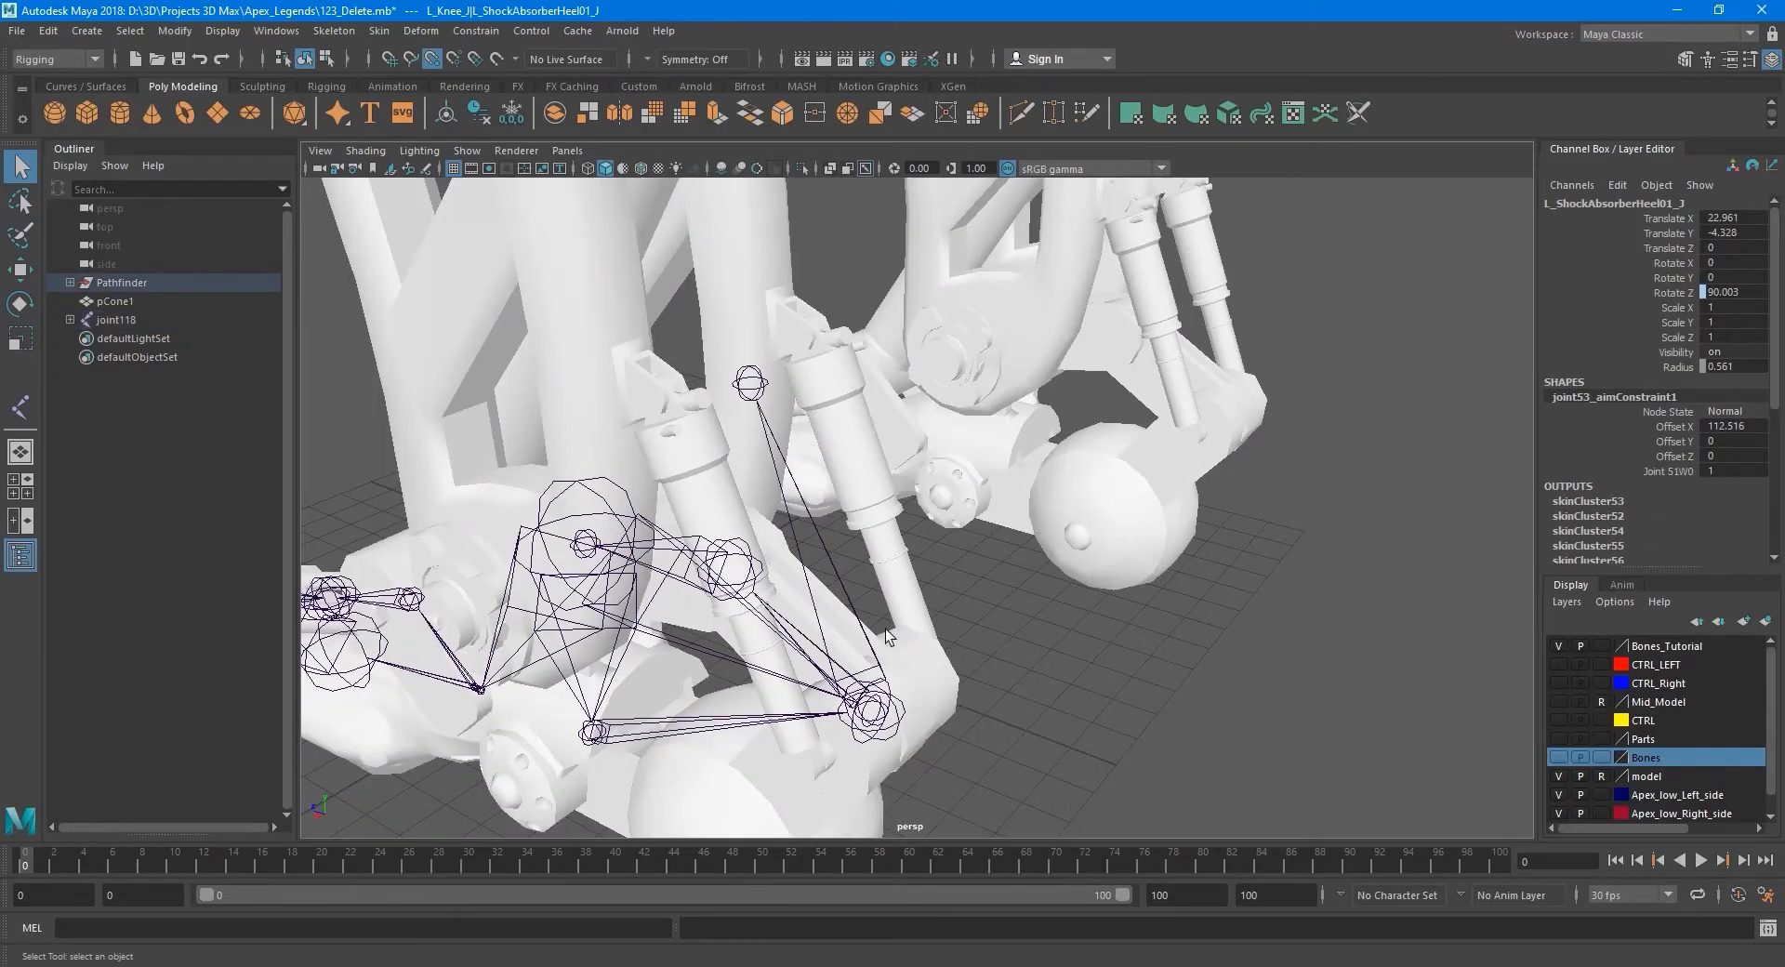
left_click(890, 680)
left_click_drag(932, 664, 572, 161, "alt")
key("ctrl+d")
key("w")
key("q")
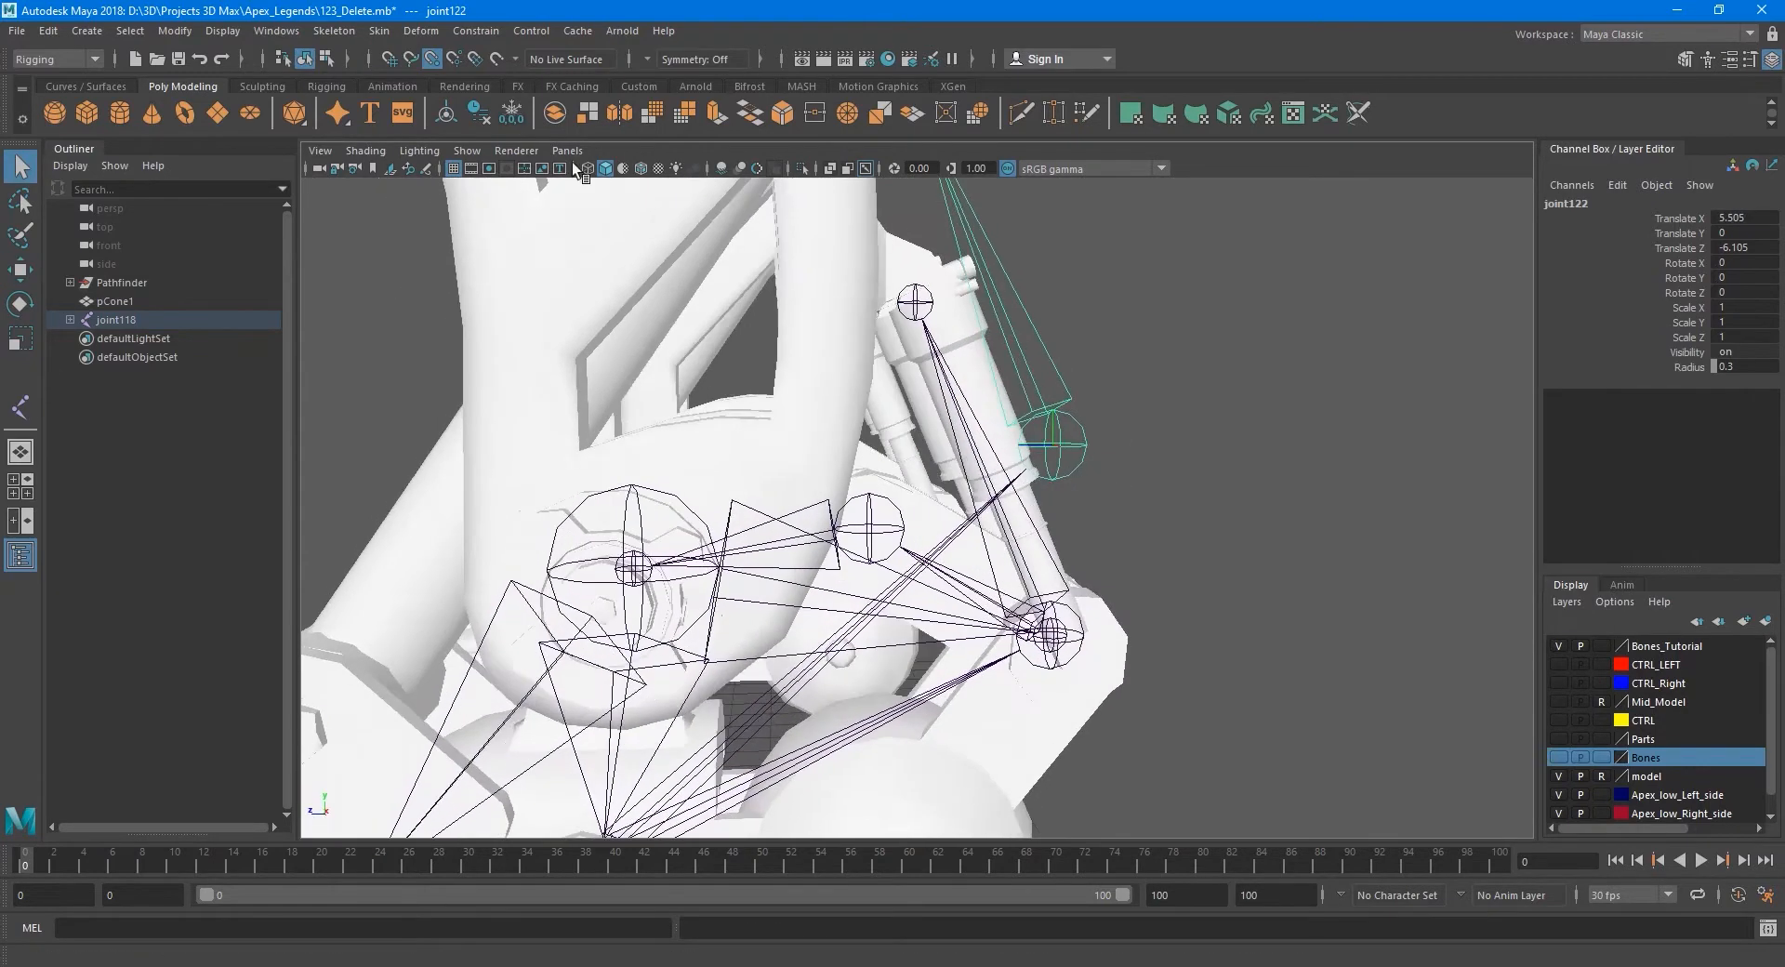
Disconnect the duplicated joint from its parent chain and delete the leftover joint.
left_click(333, 31)
left_click(276, 31)
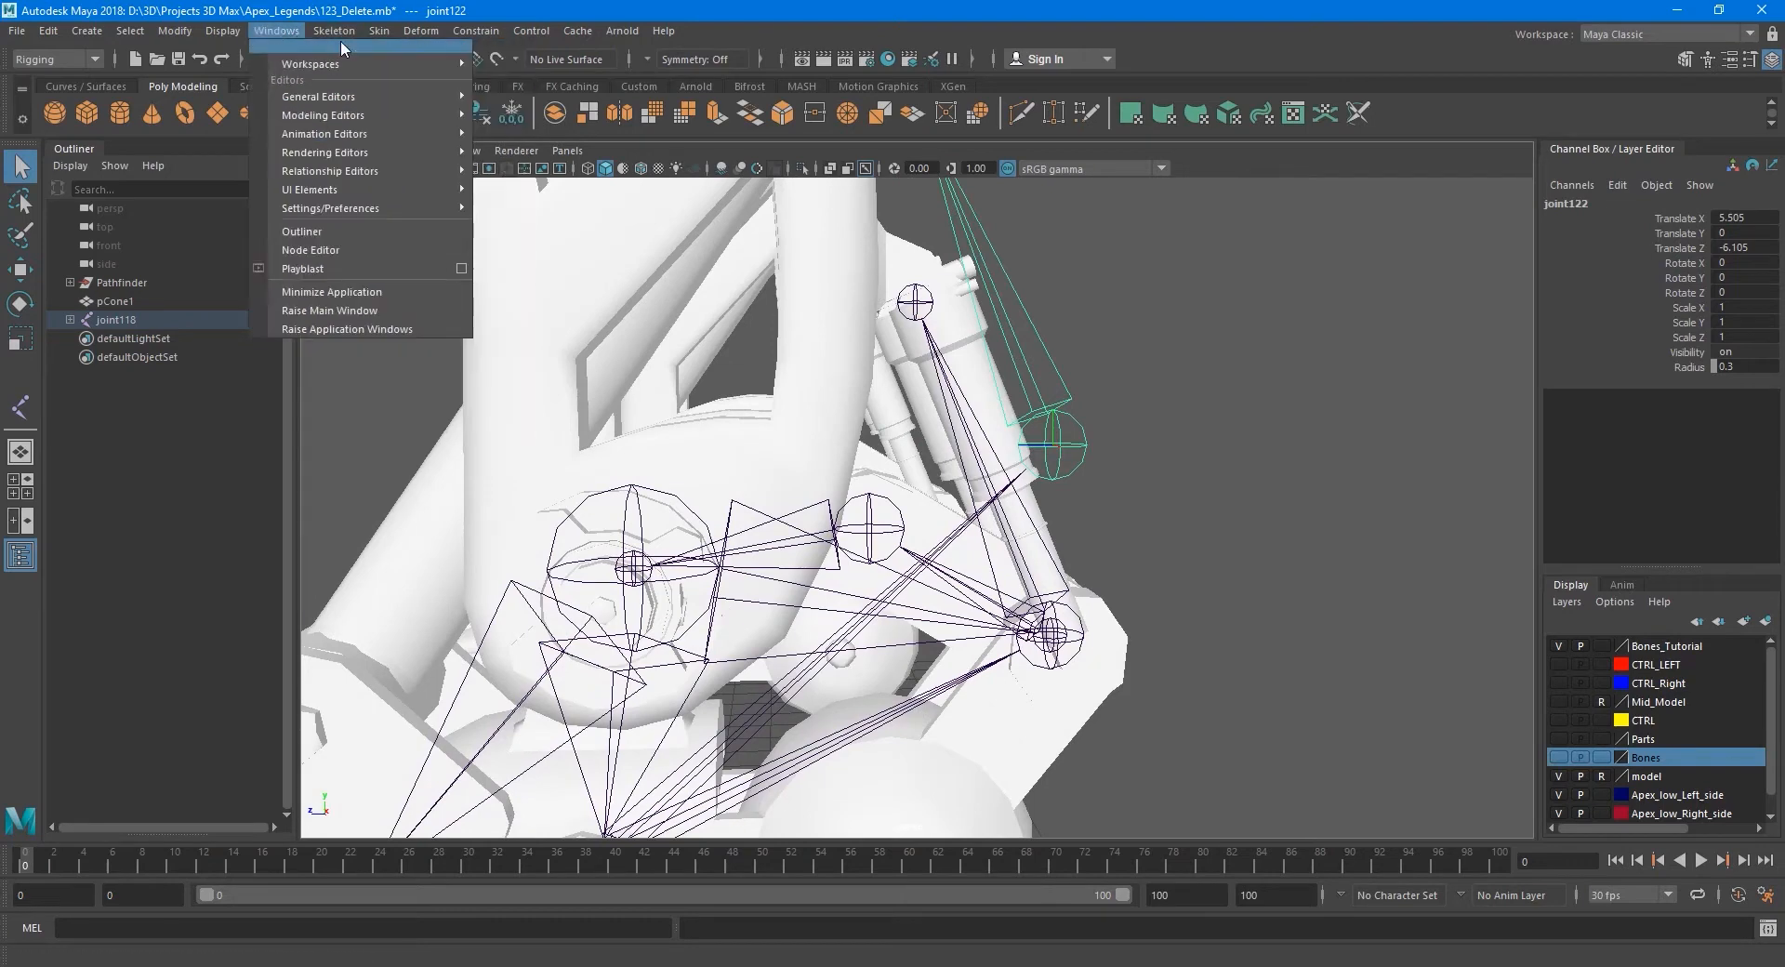
mouse_move(328, 31)
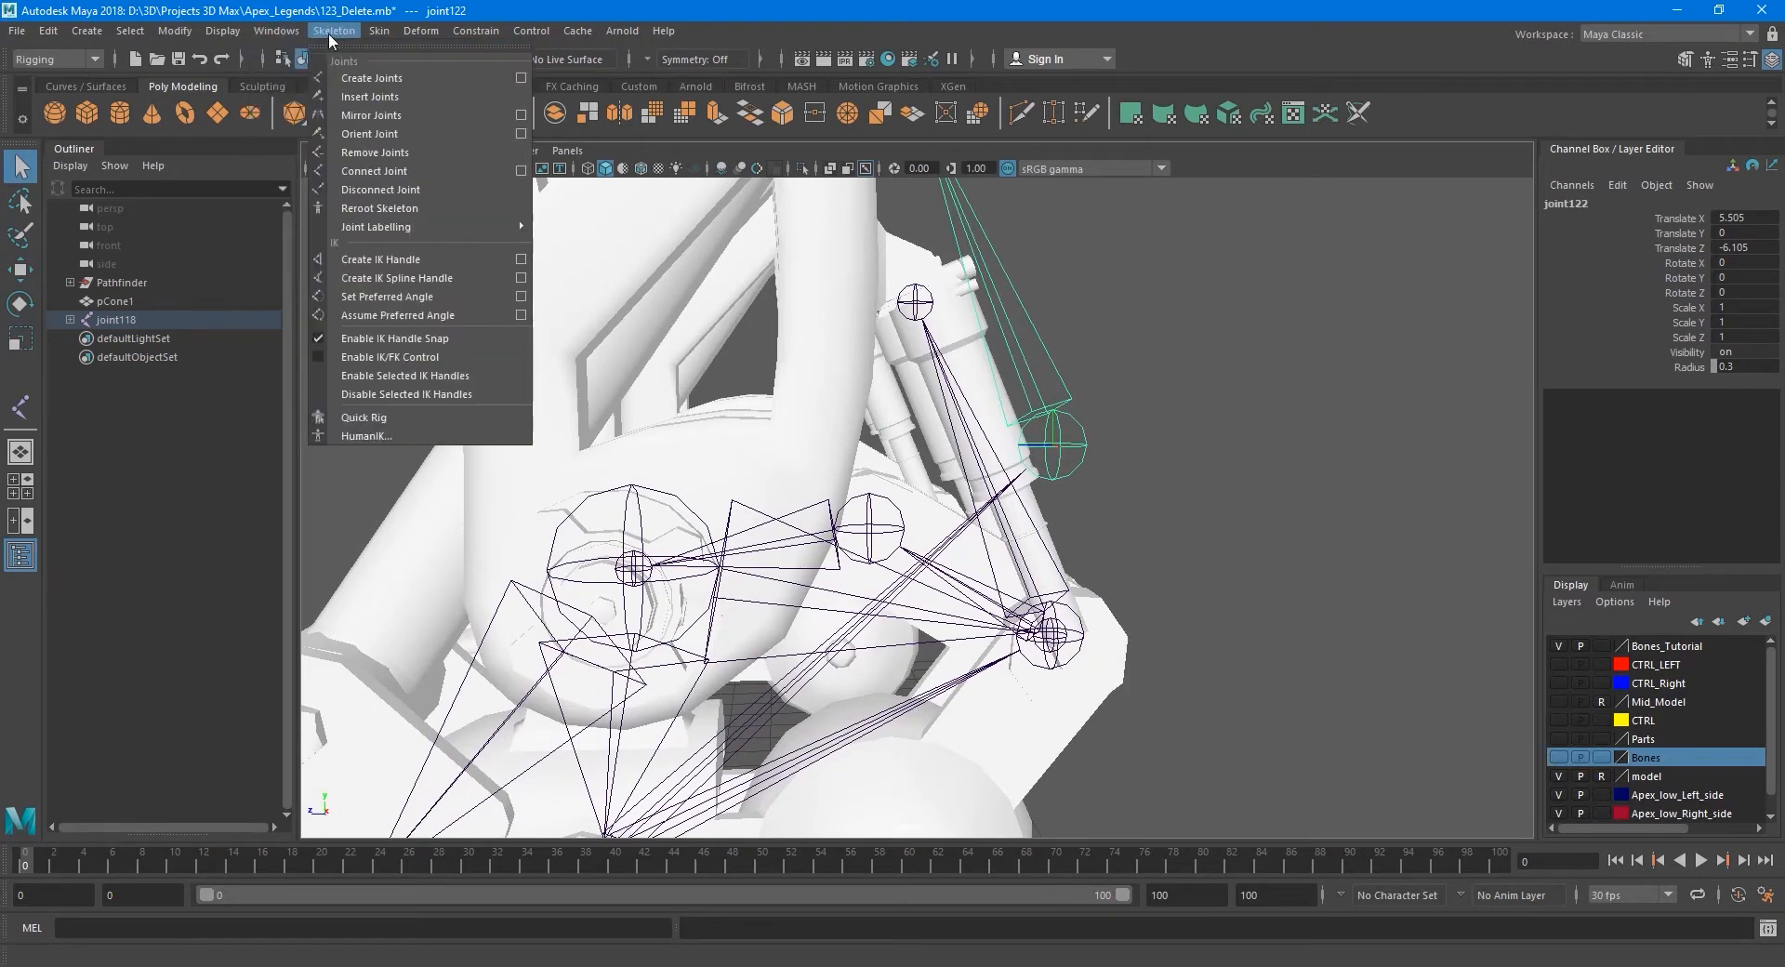
left_click(410, 191)
left_click(1154, 391)
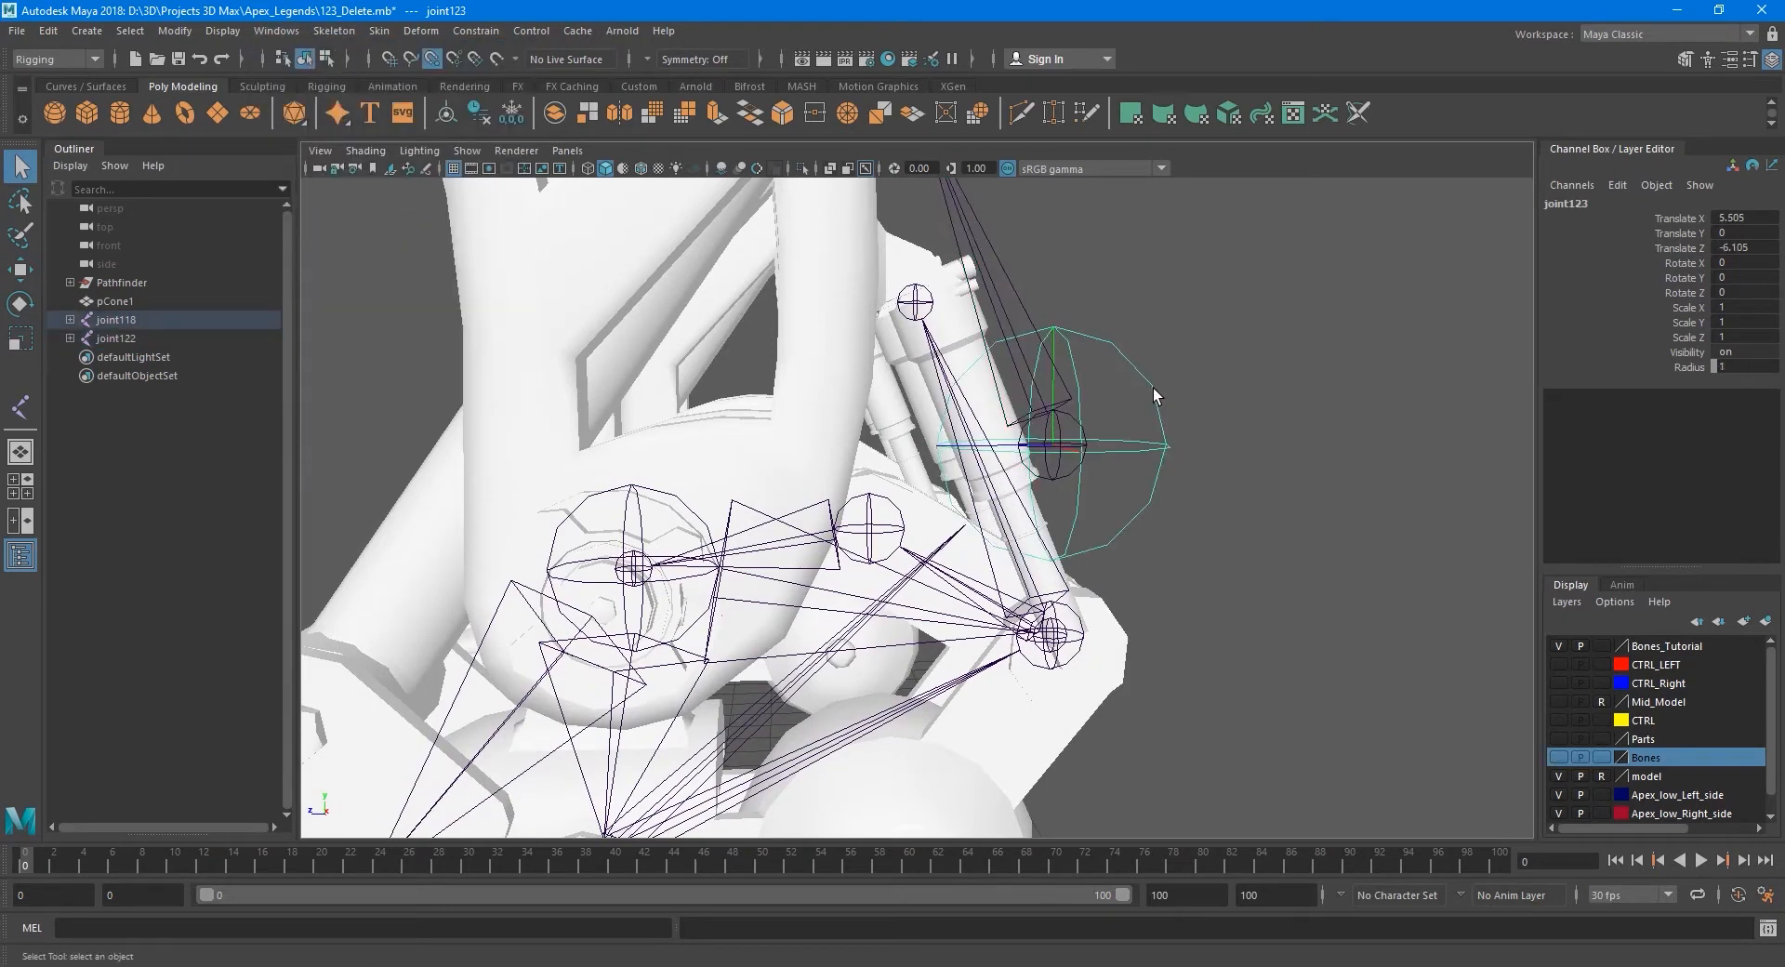
key("Delete")
scroll(1152, 393, "down", 3)
middle_click_drag(1099, 411, 1041, 485, "alt")
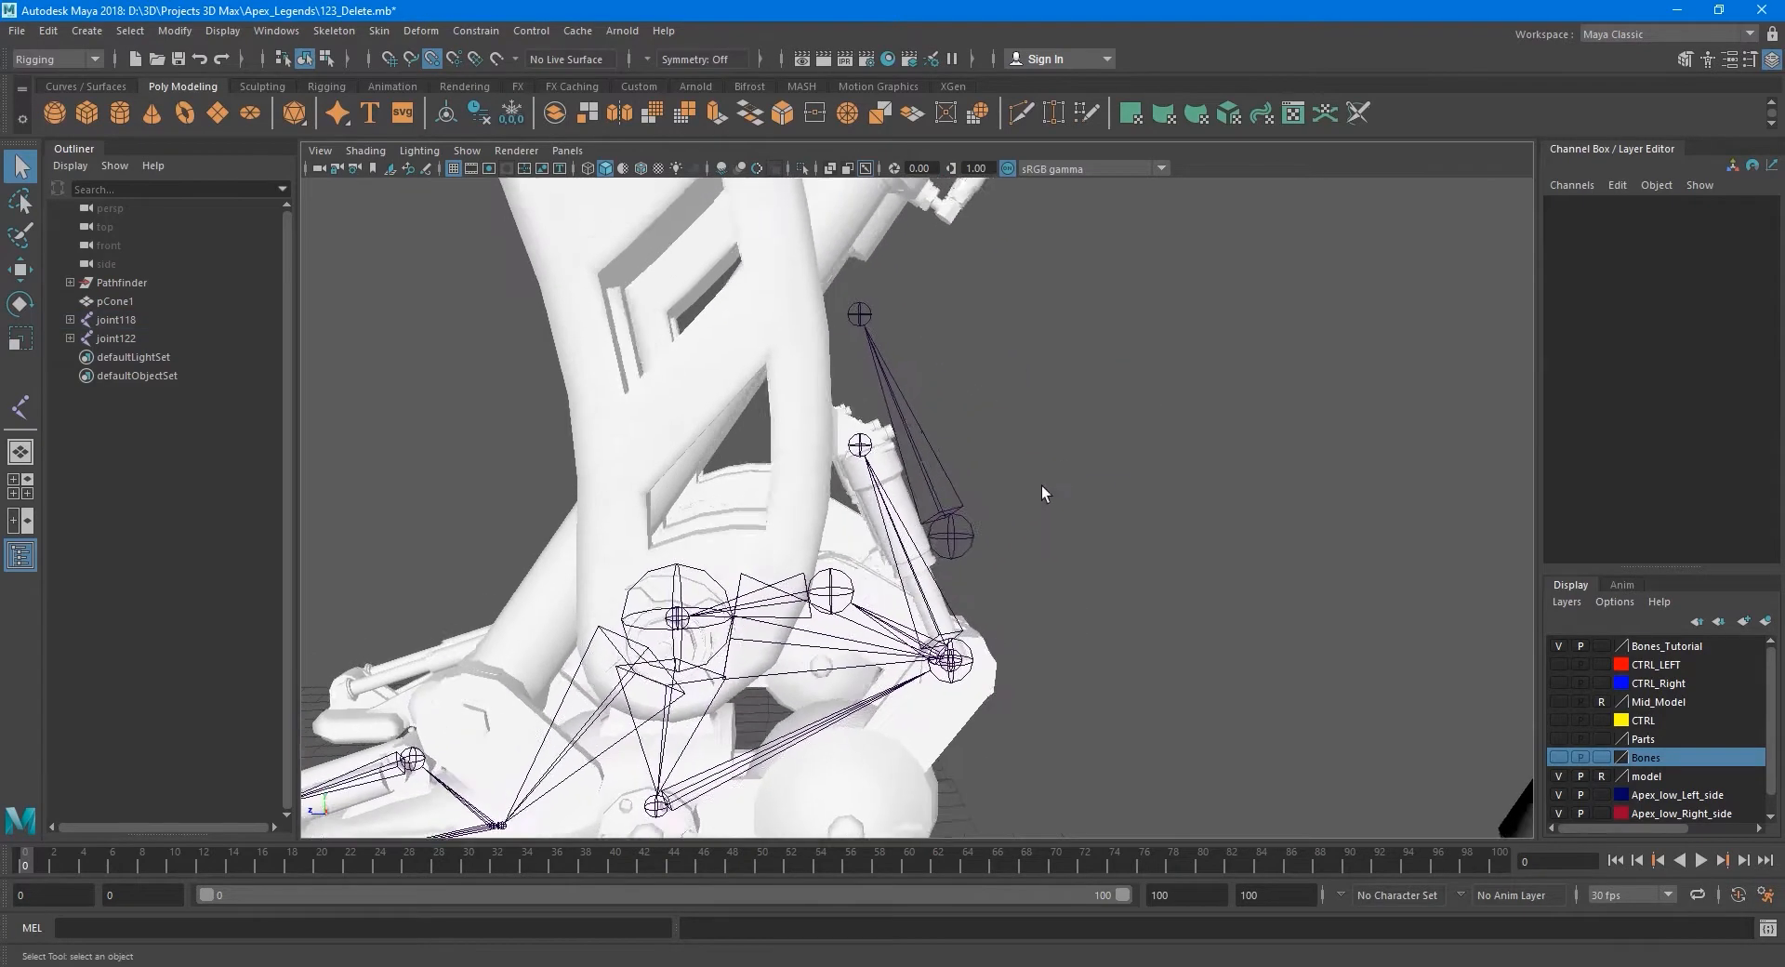
Raise joint122, the root of the separated piston chain, to Translate Y 9.417 in the side view, level with the piston-top joint.
scroll(1041, 486, "up", 5)
left_click(1008, 583)
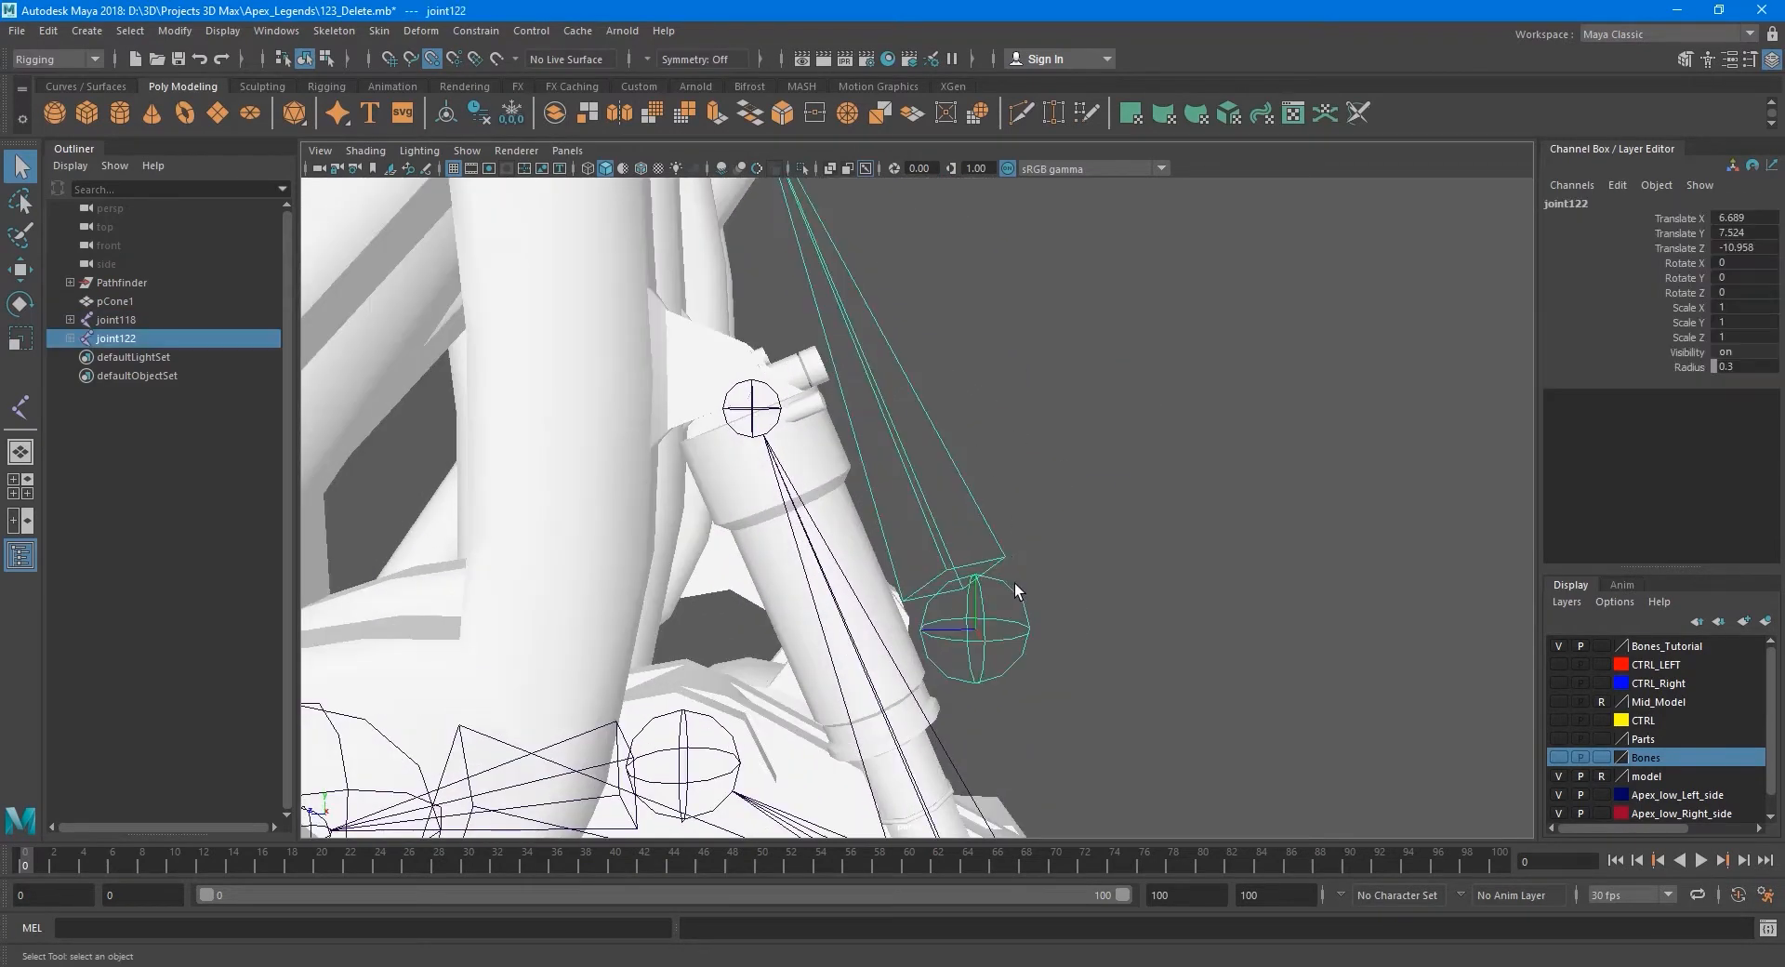
key("space")
key("space")
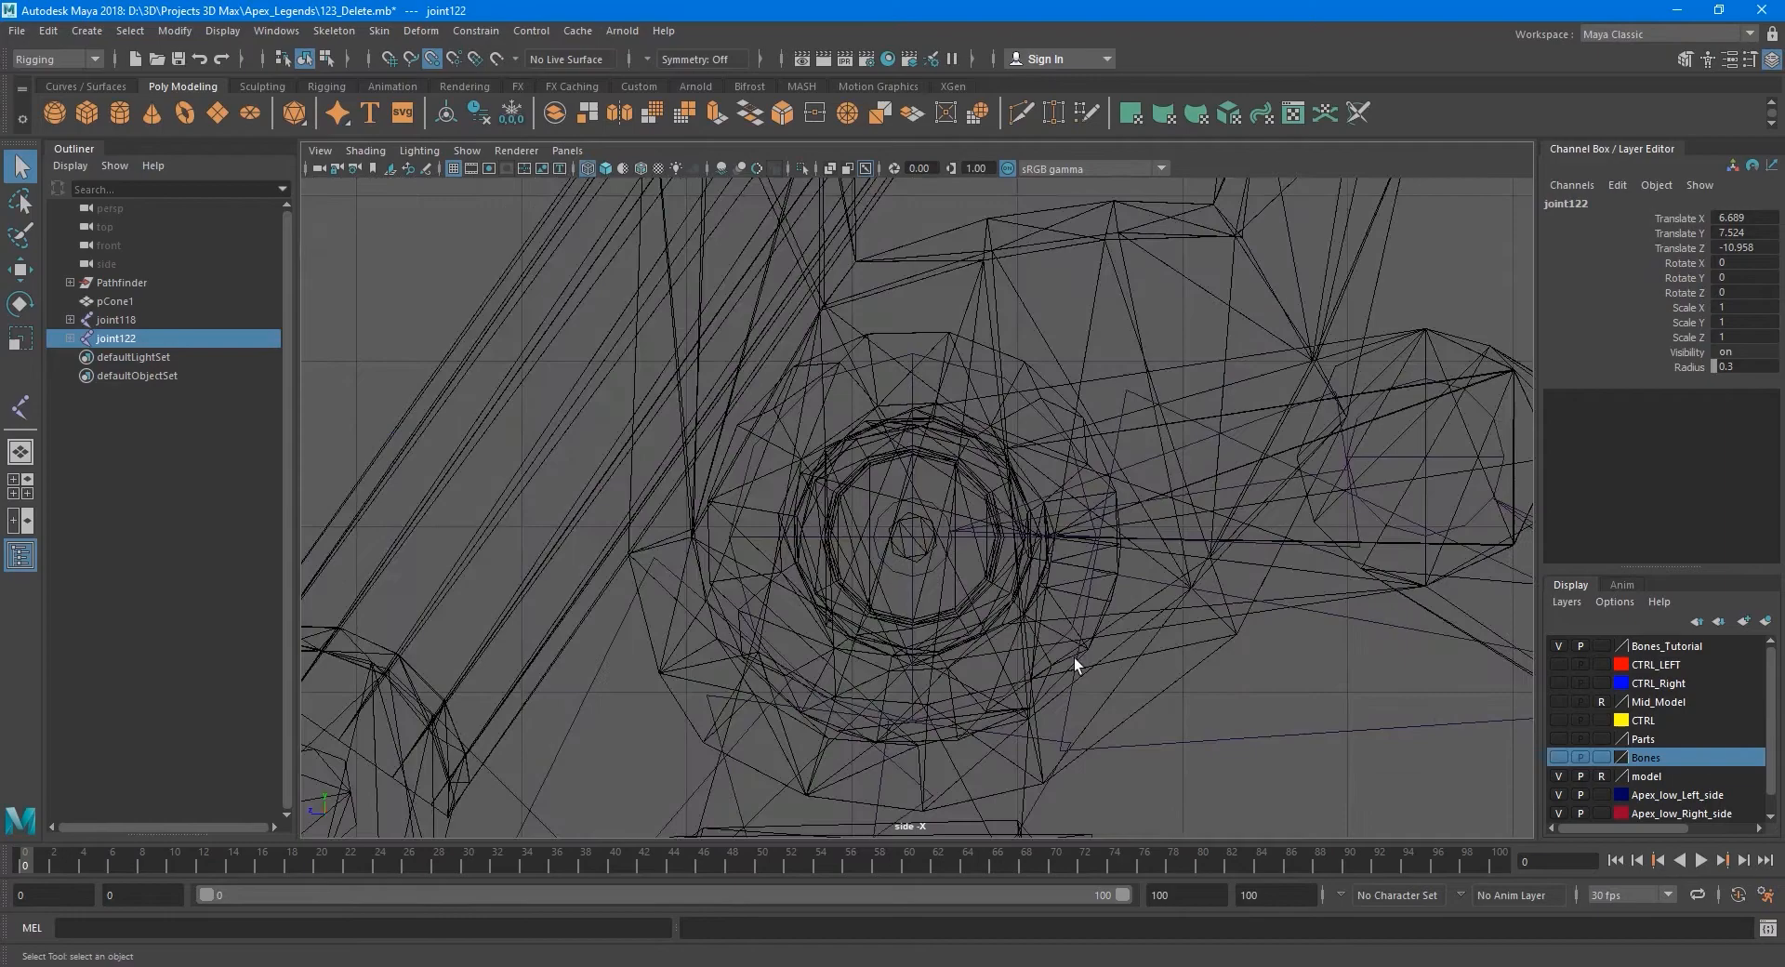
scroll(781, 620, "down", 7)
middle_click_drag(1074, 657, 766, 635, "alt")
scroll(921, 355, "up", 2)
right_click_drag(981, 355, 1012, 348, "alt")
middle_click_drag(1011, 348, 950, 589, "alt")
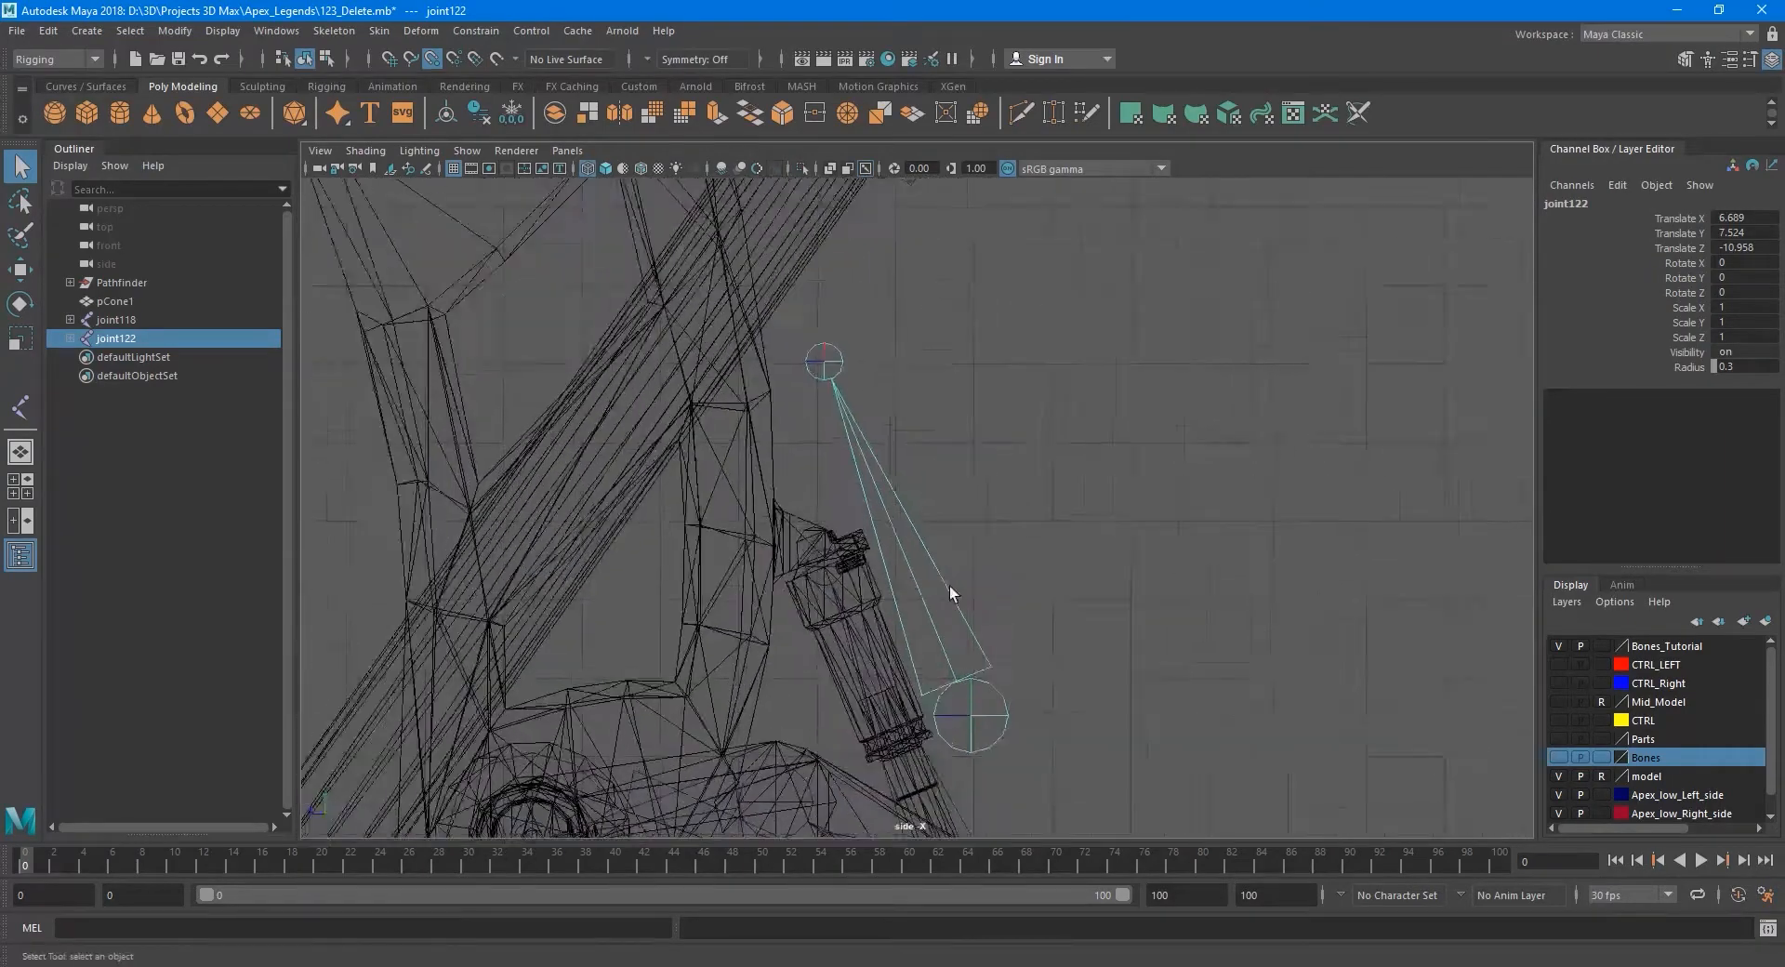
right_click_drag(951, 588, 1045, 632, "alt")
middle_click_drag(1008, 720, 1023, 508, "alt")
key("w")
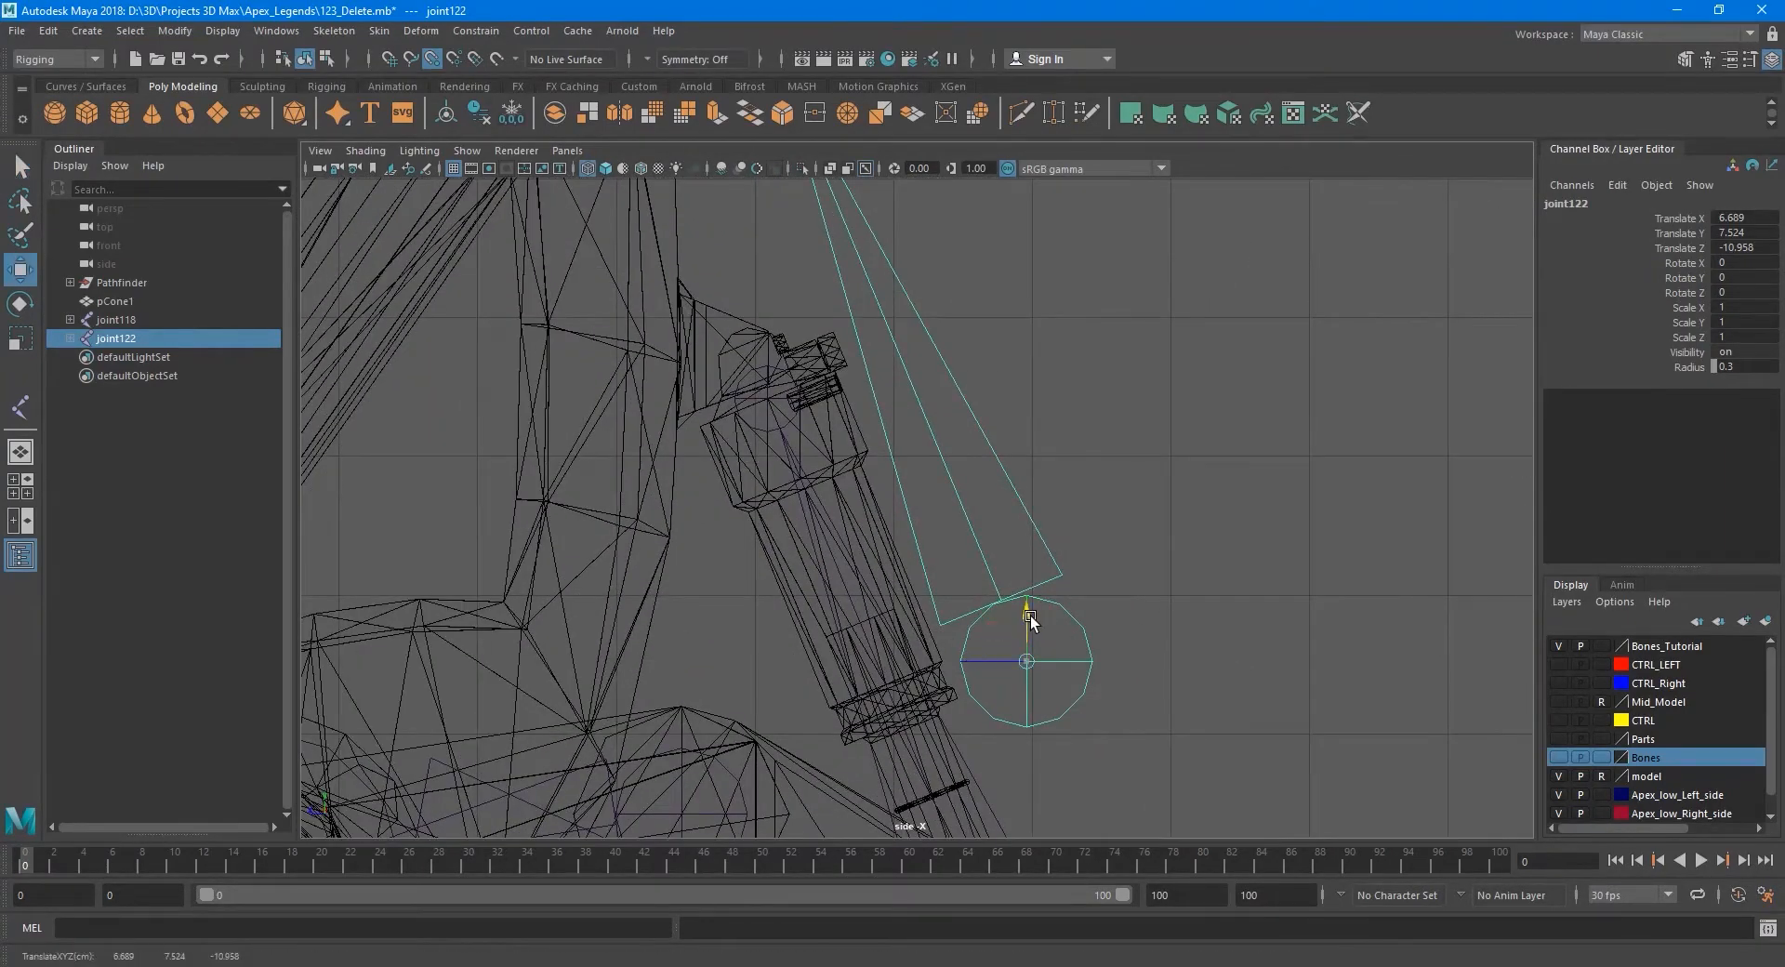
left_click_drag(1030, 616, 768, 399)
Shift joint122 horizontally onto the existing piston-top joint at Translate Z -9.089.
middle_click_drag(766, 403, 845, 508, "alt")
right_click_drag(844, 508, 963, 543, "alt")
middle_click_drag(977, 530, 938, 475, "alt")
right_click_drag(697, 415, 783, 420, "alt")
middle_click_drag(855, 425, 924, 434, "alt")
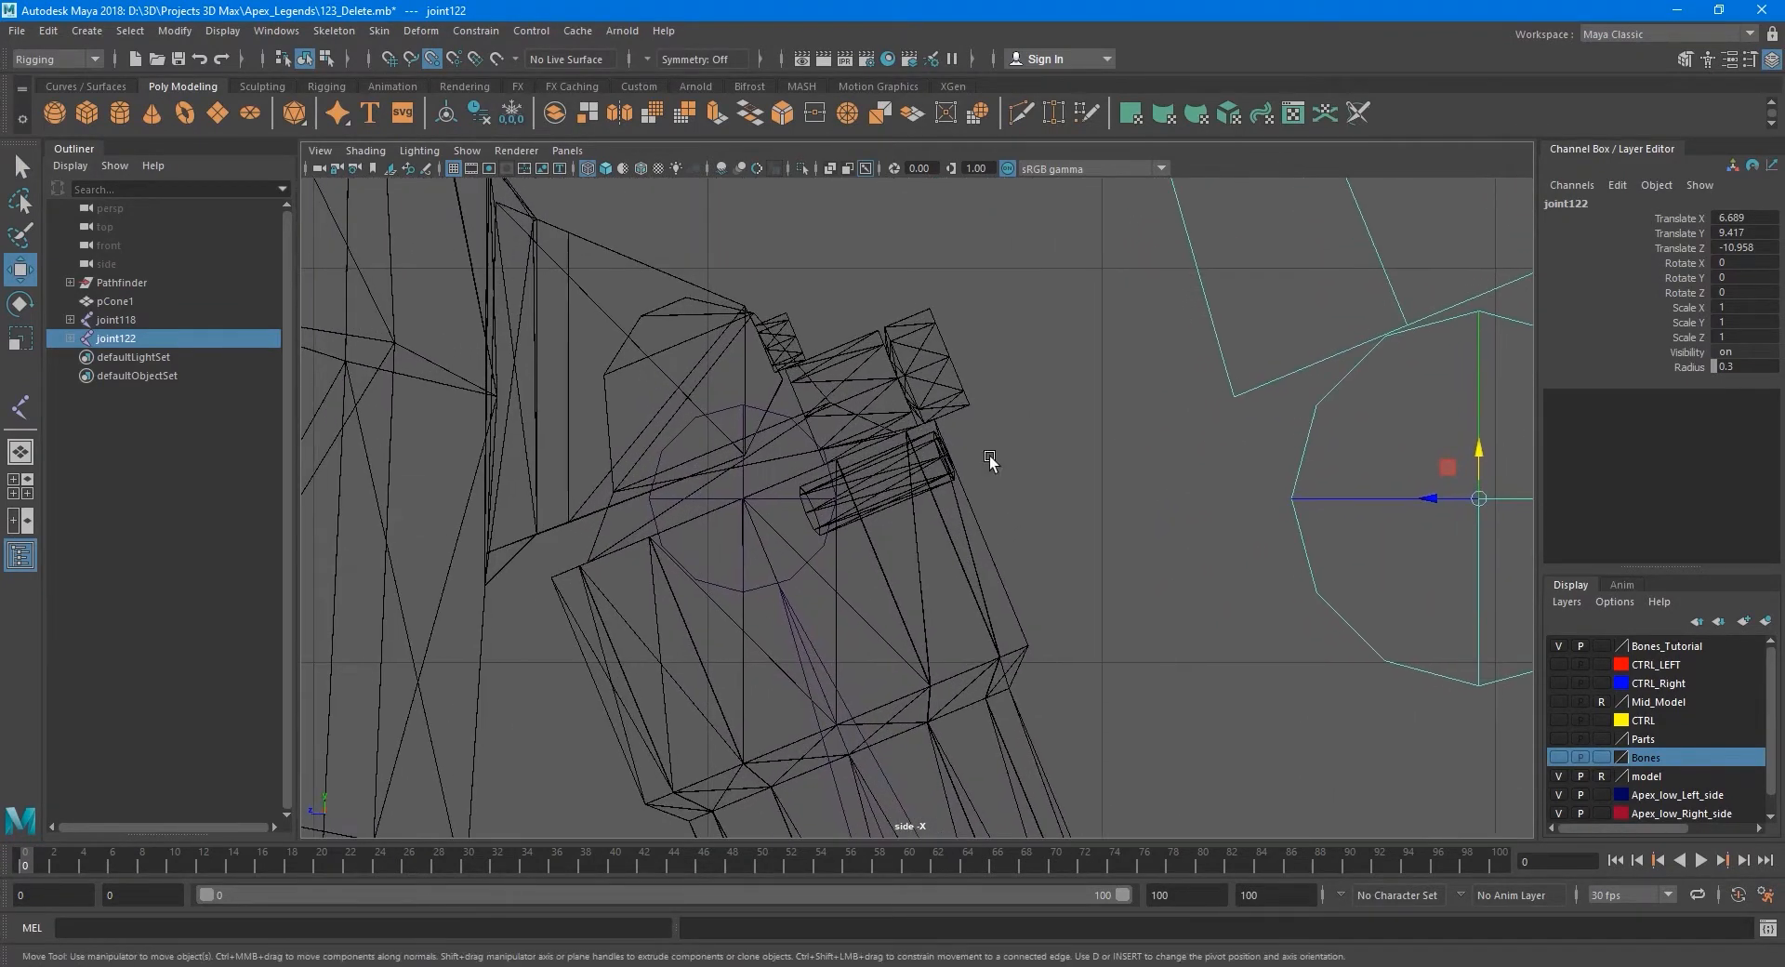
left_click_drag(1430, 502, 736, 494)
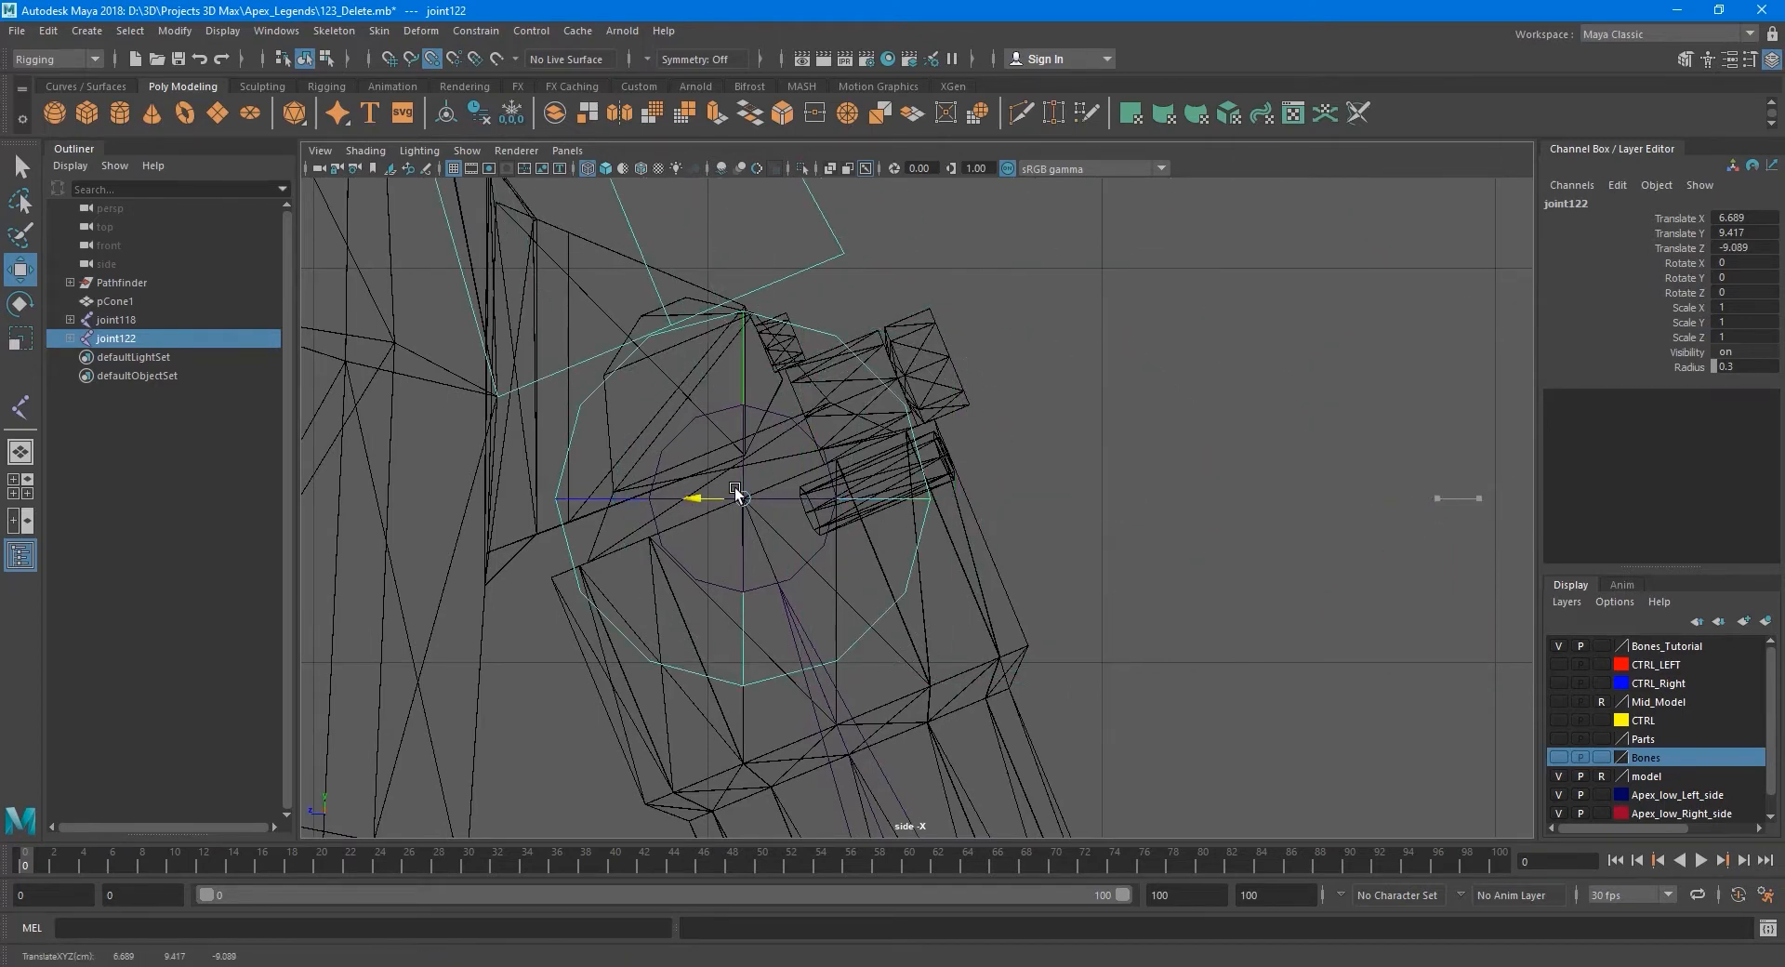
Show the Mid_Model layer and raise joint122 to the height of the piston's mounting bolt, Translate Y 9.712.
middle_click_drag(813, 504, 967, 538, "alt")
scroll(820, 410, "up", 4)
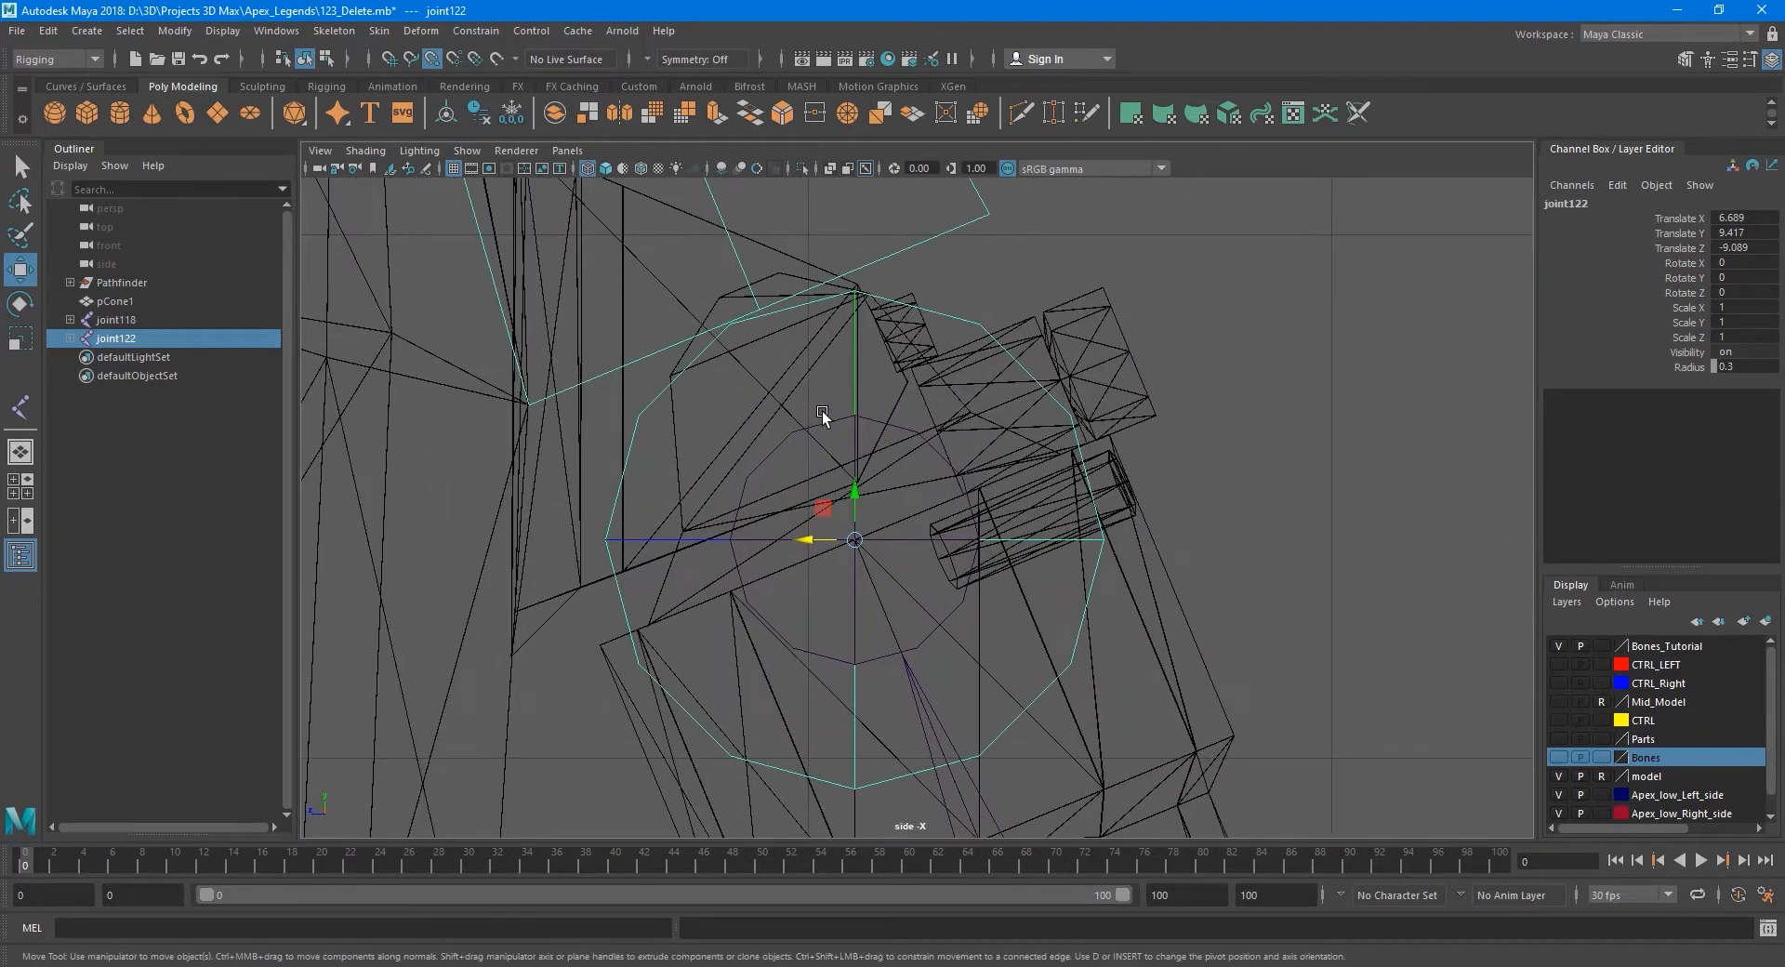
scroll(773, 356, "up", 1)
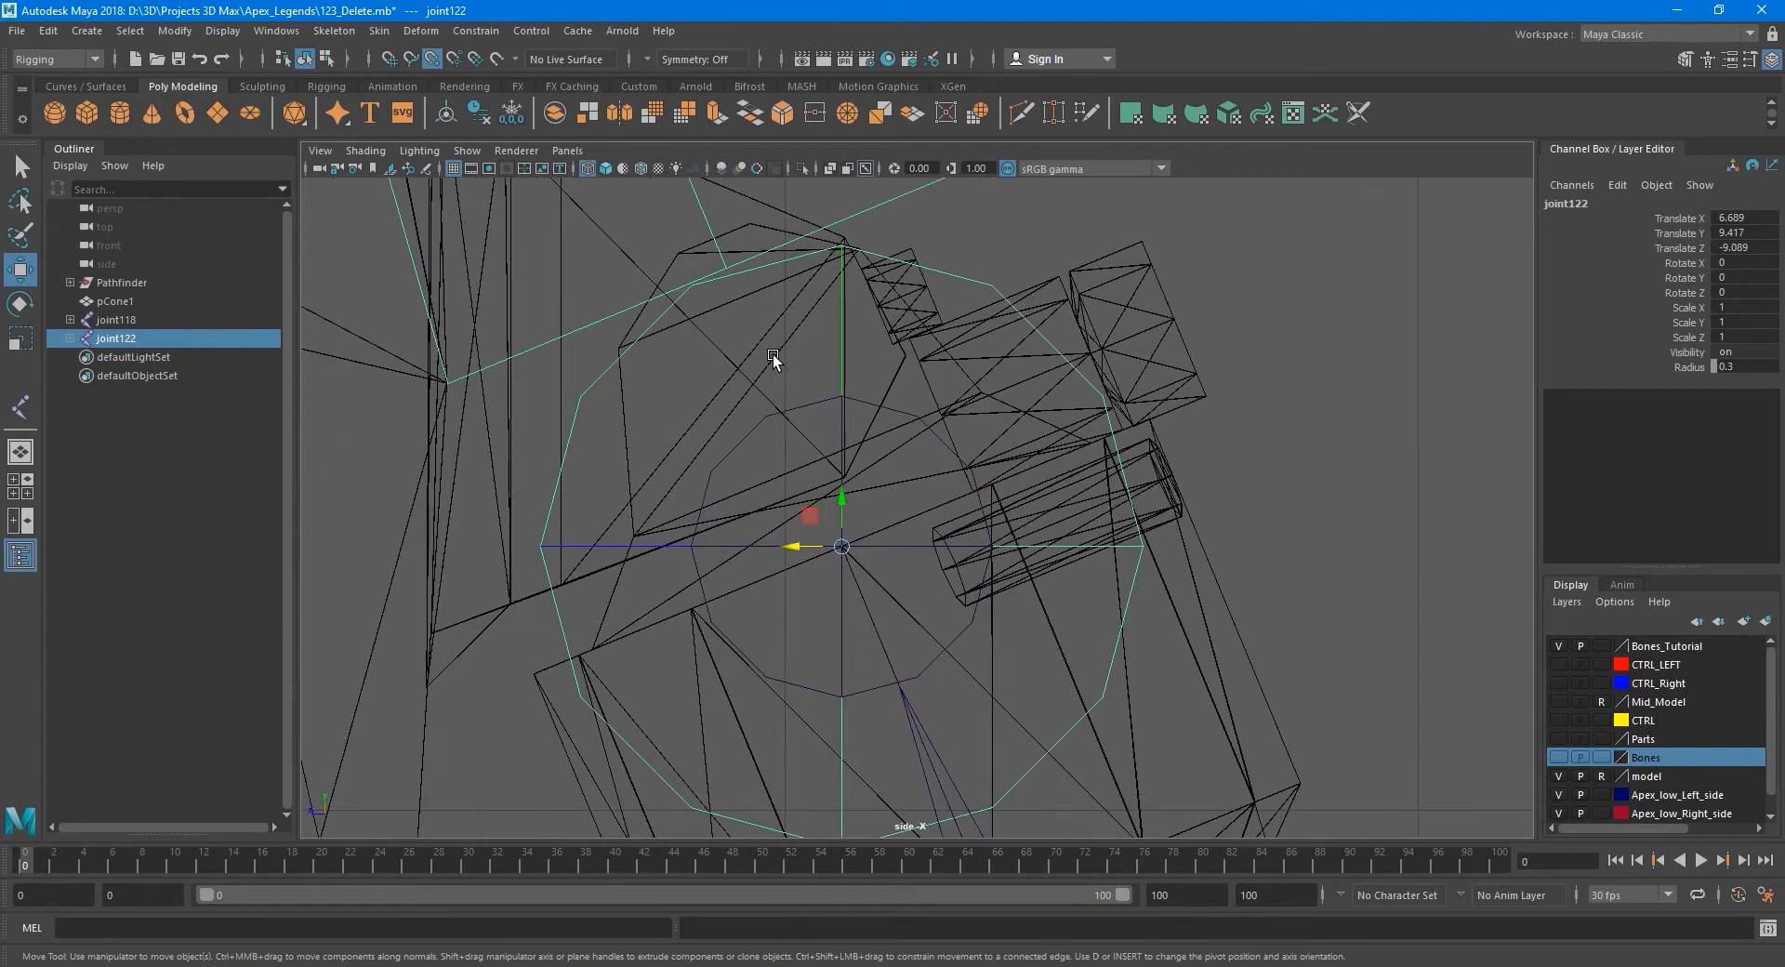
middle_click_drag(772, 356, 902, 422, "alt")
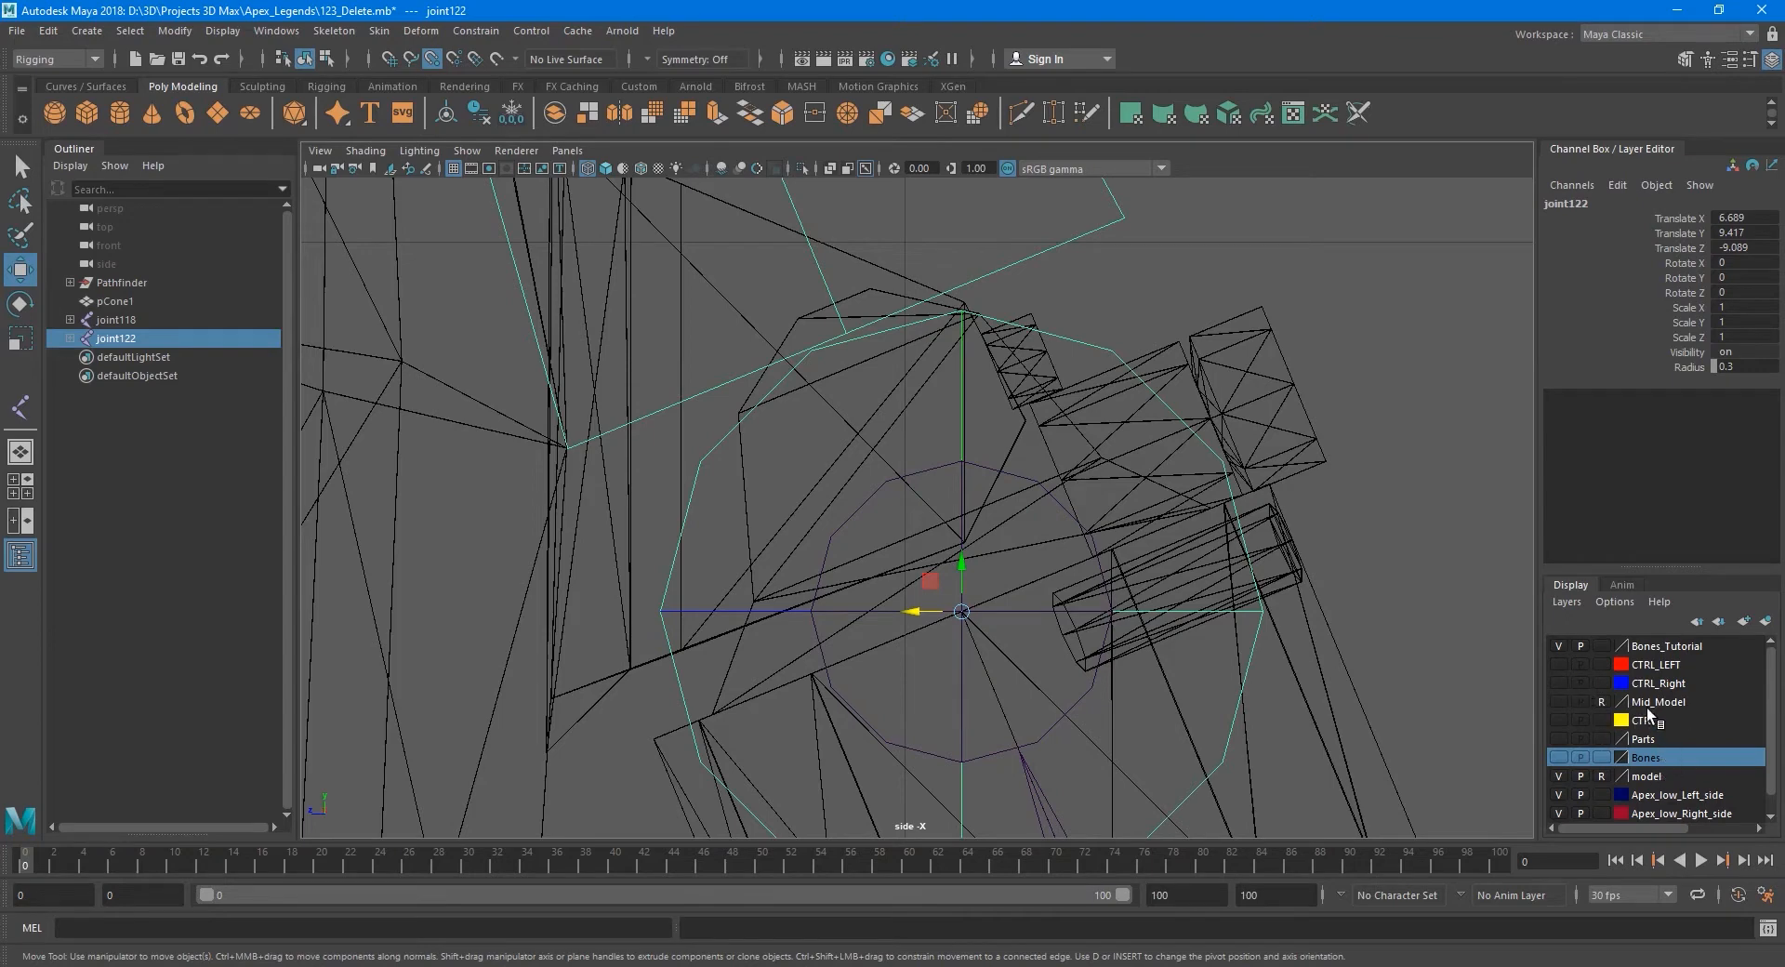
left_click(1562, 701)
scroll(894, 376, "up", 5)
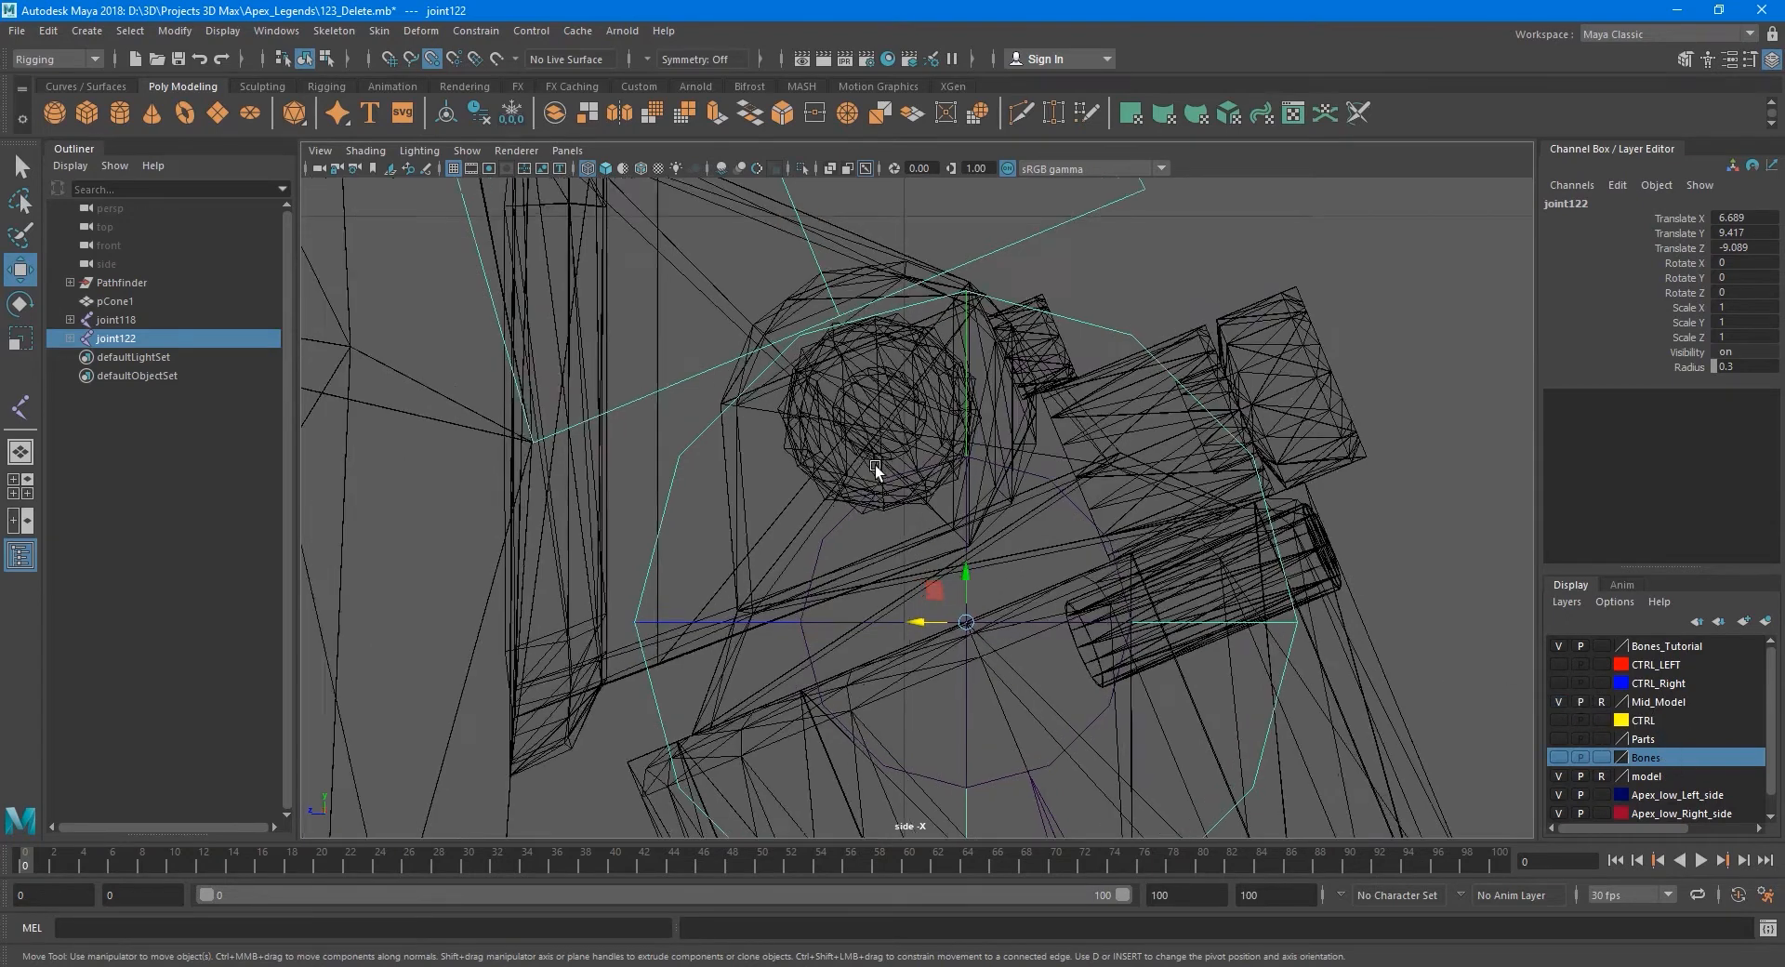
scroll(980, 498, "up", 2)
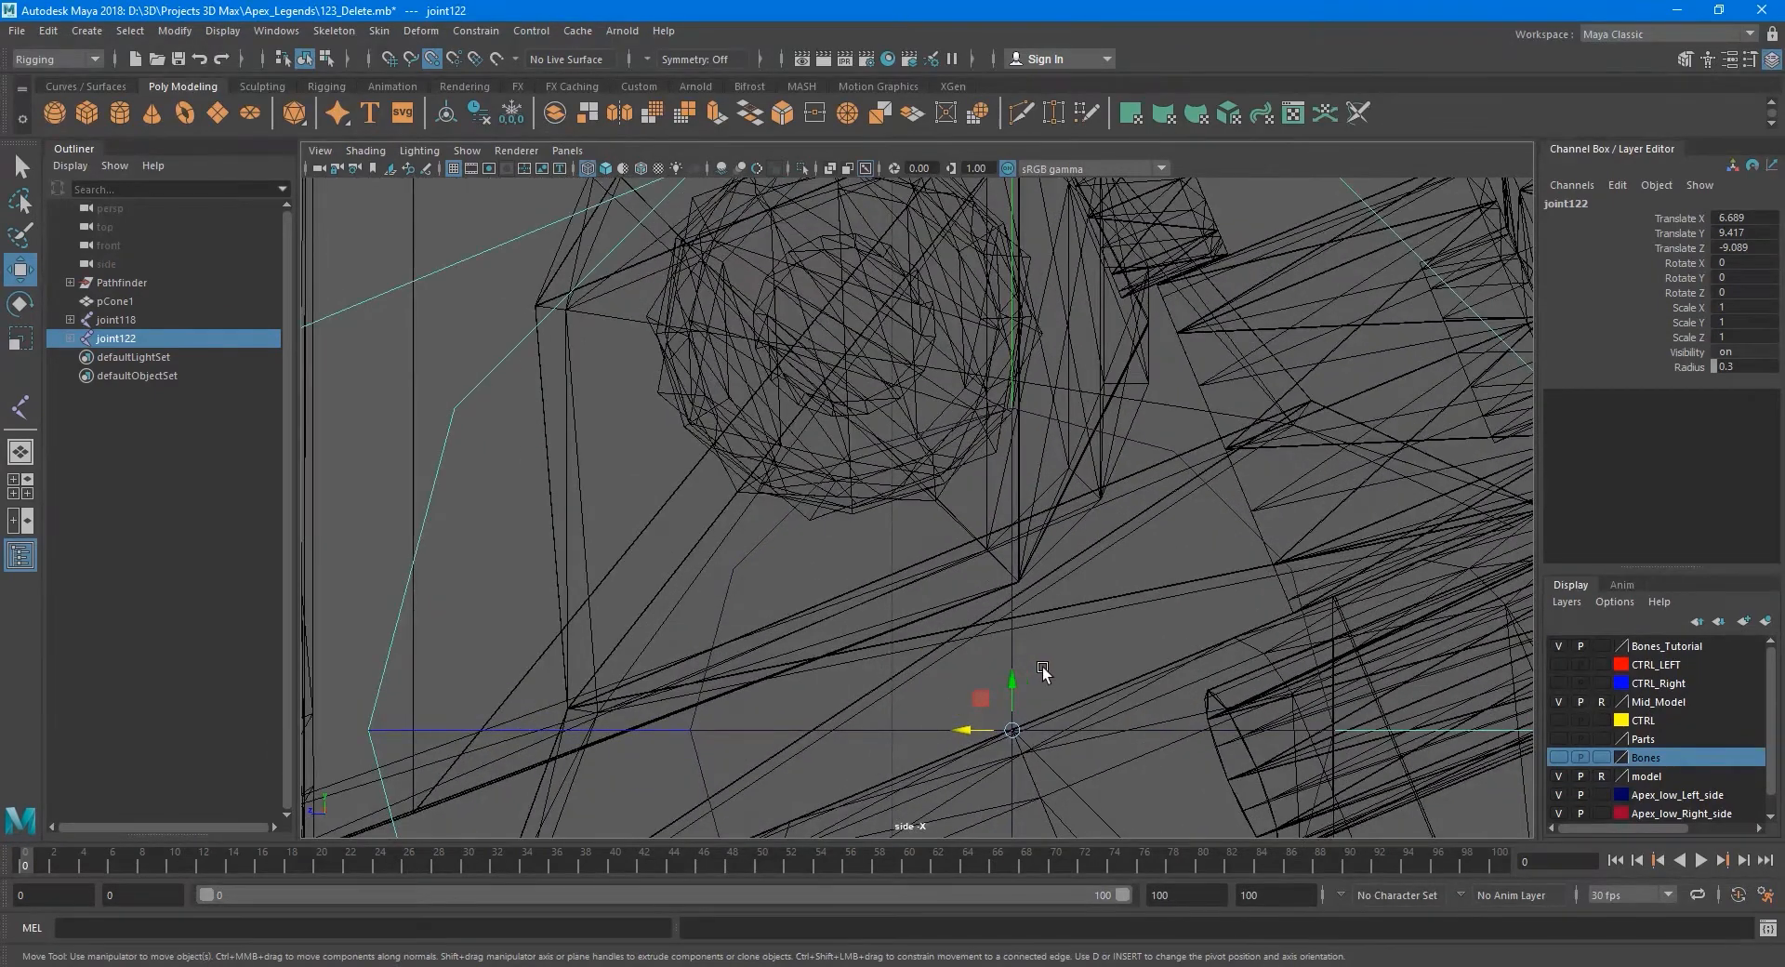
left_click_drag(1015, 693, 984, 340)
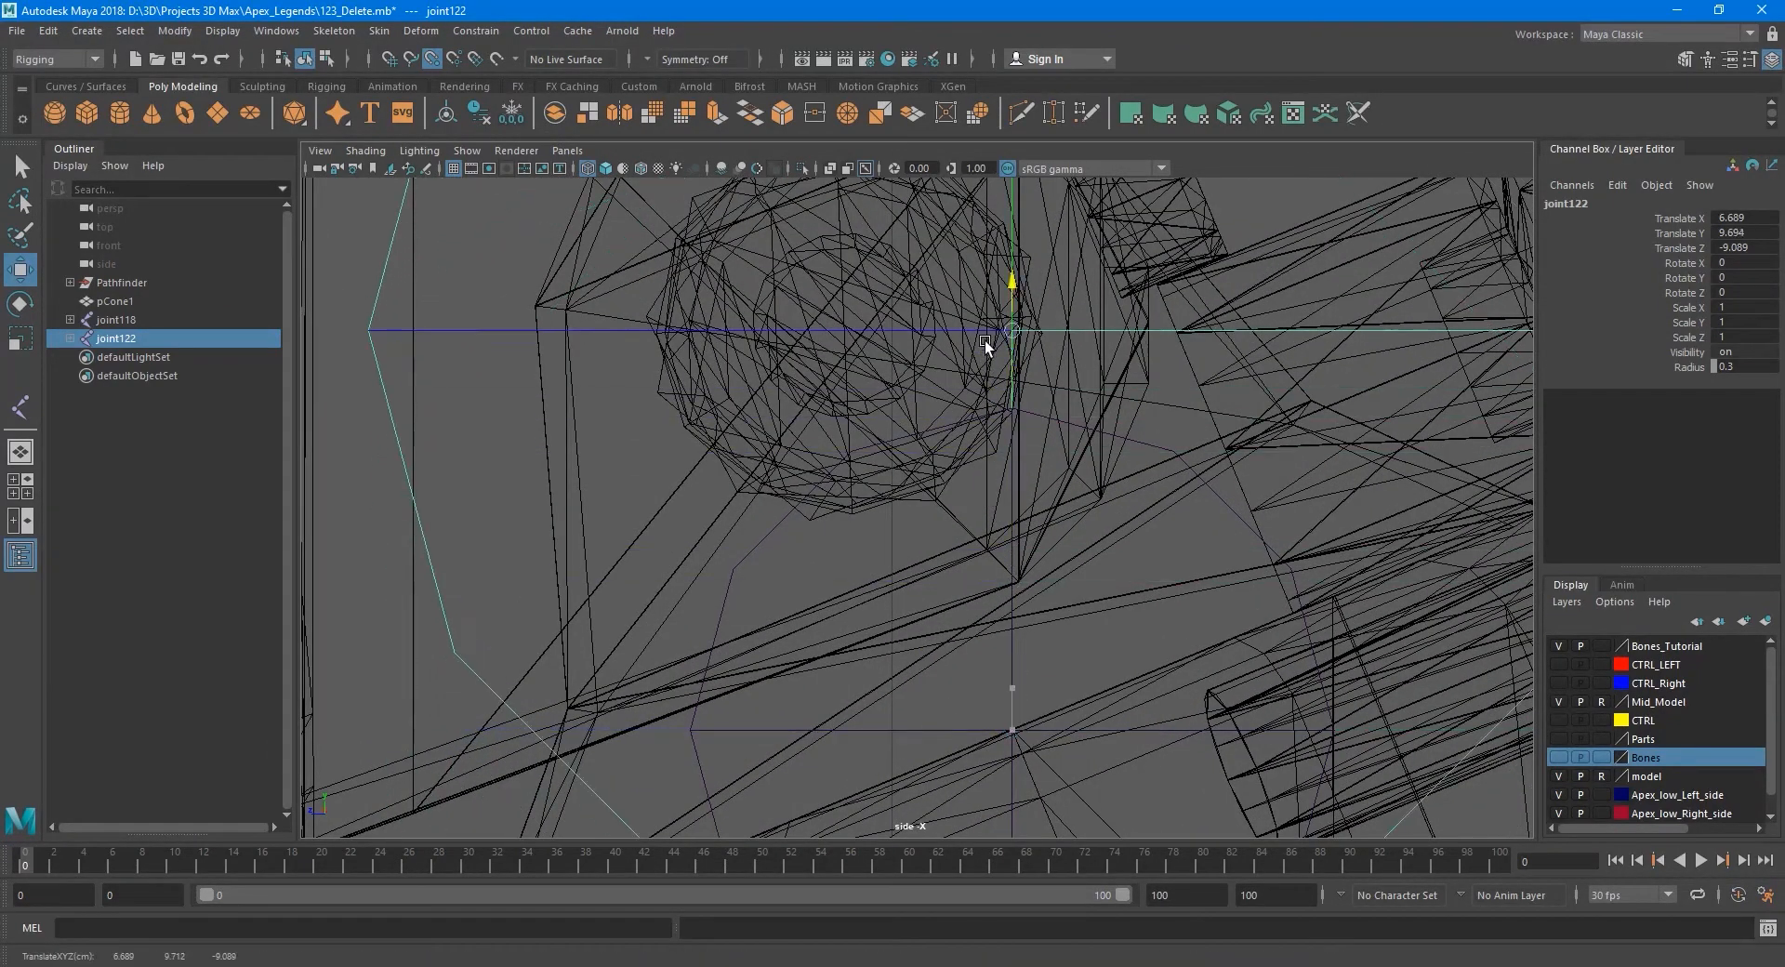
Hide the model layer and centre joint122 on the mounting bolt at Translate Y 9.712, Z -8.96.
left_click(1558, 775)
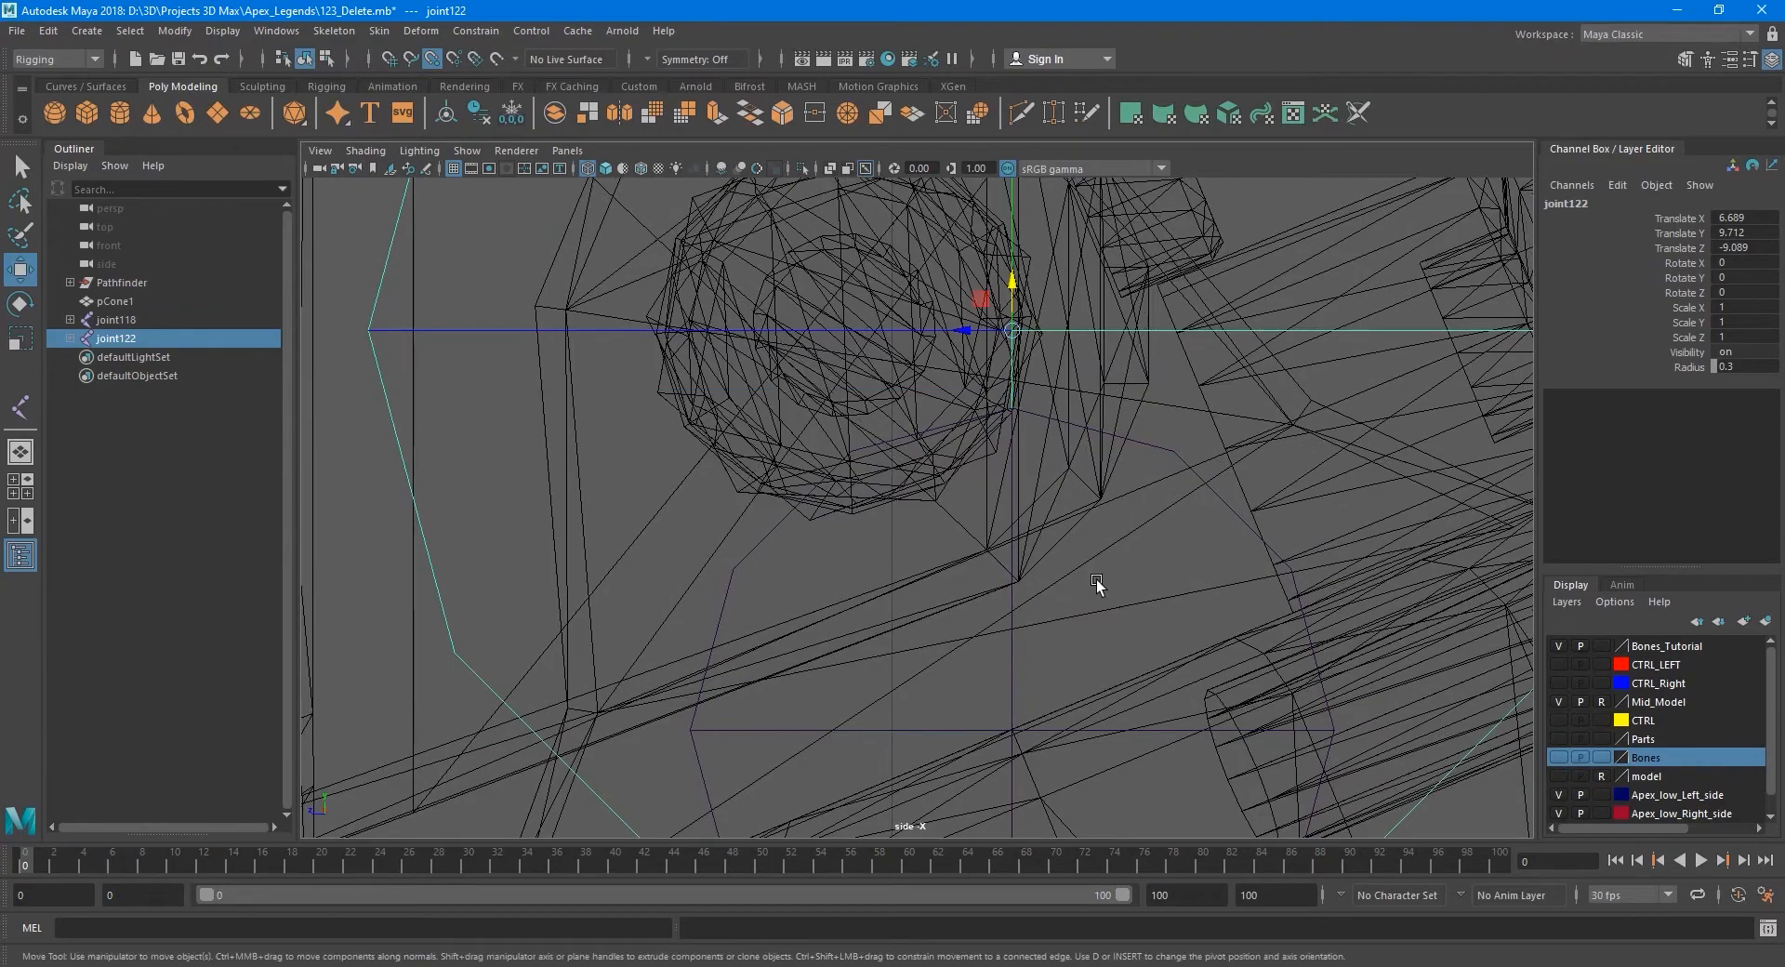
scroll(1069, 558, "down", 5)
scroll(916, 431, "up", 3)
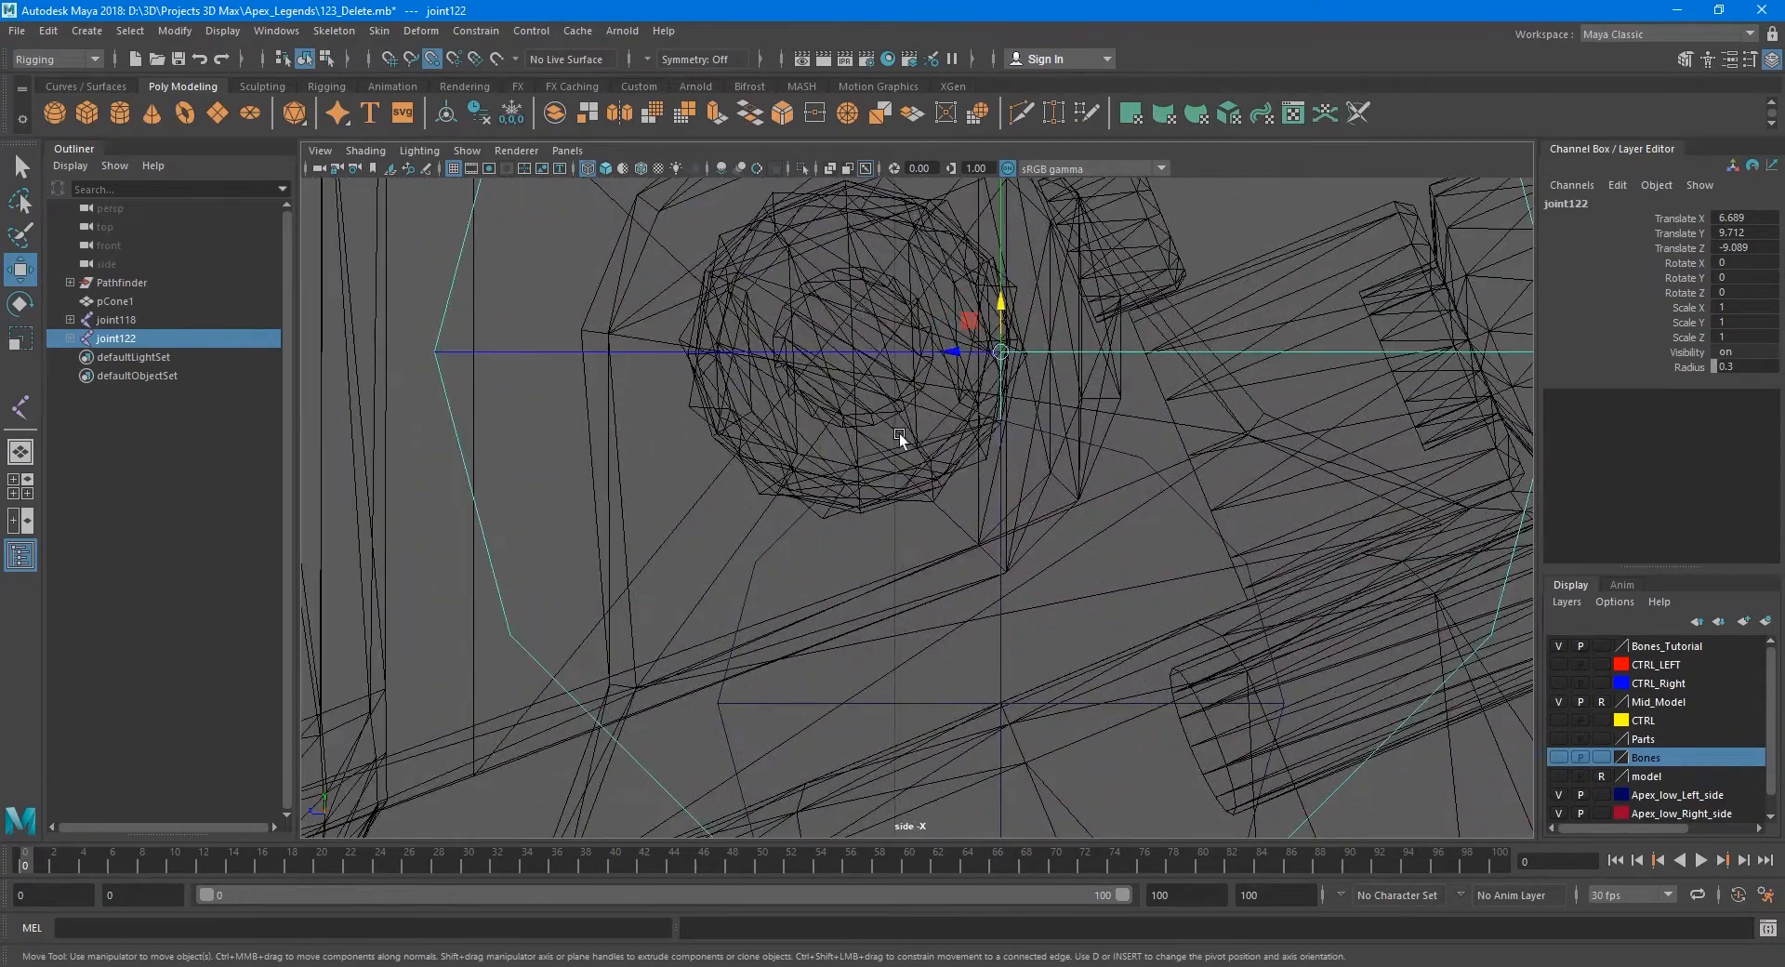
scroll(902, 433, "down", 6)
scroll(903, 512, "up", 8)
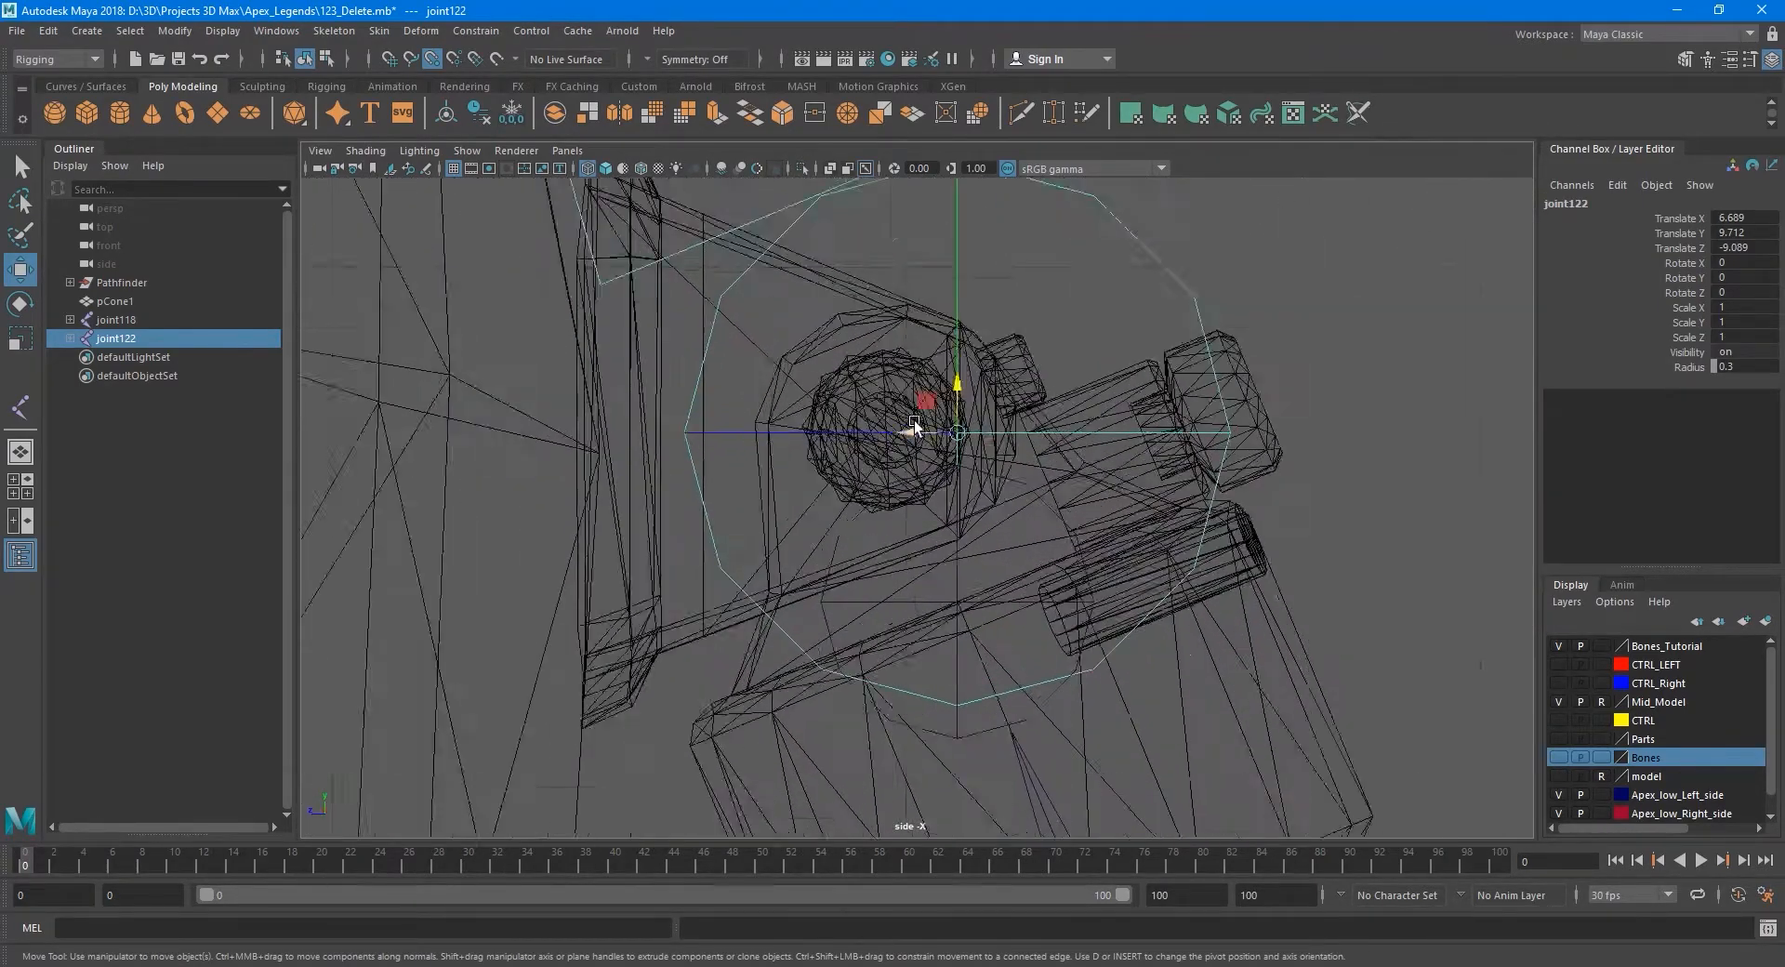
scroll(900, 321, "up", 2)
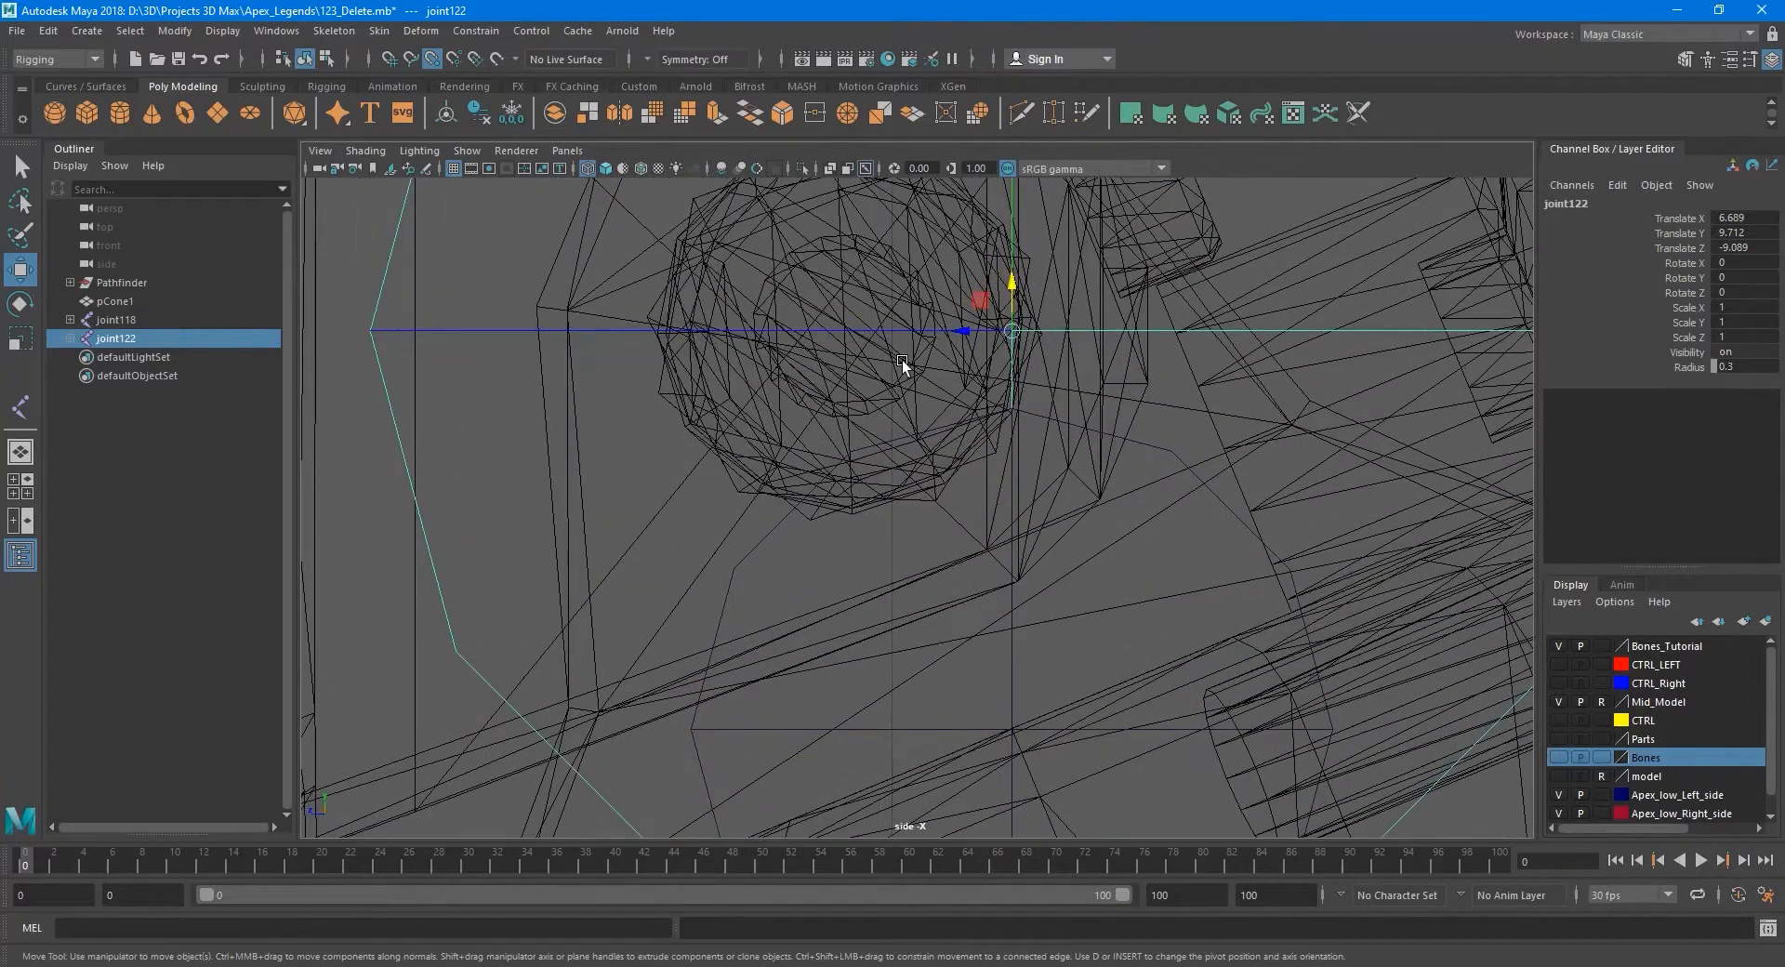
middle_click_drag(889, 361, 1129, 479, "alt")
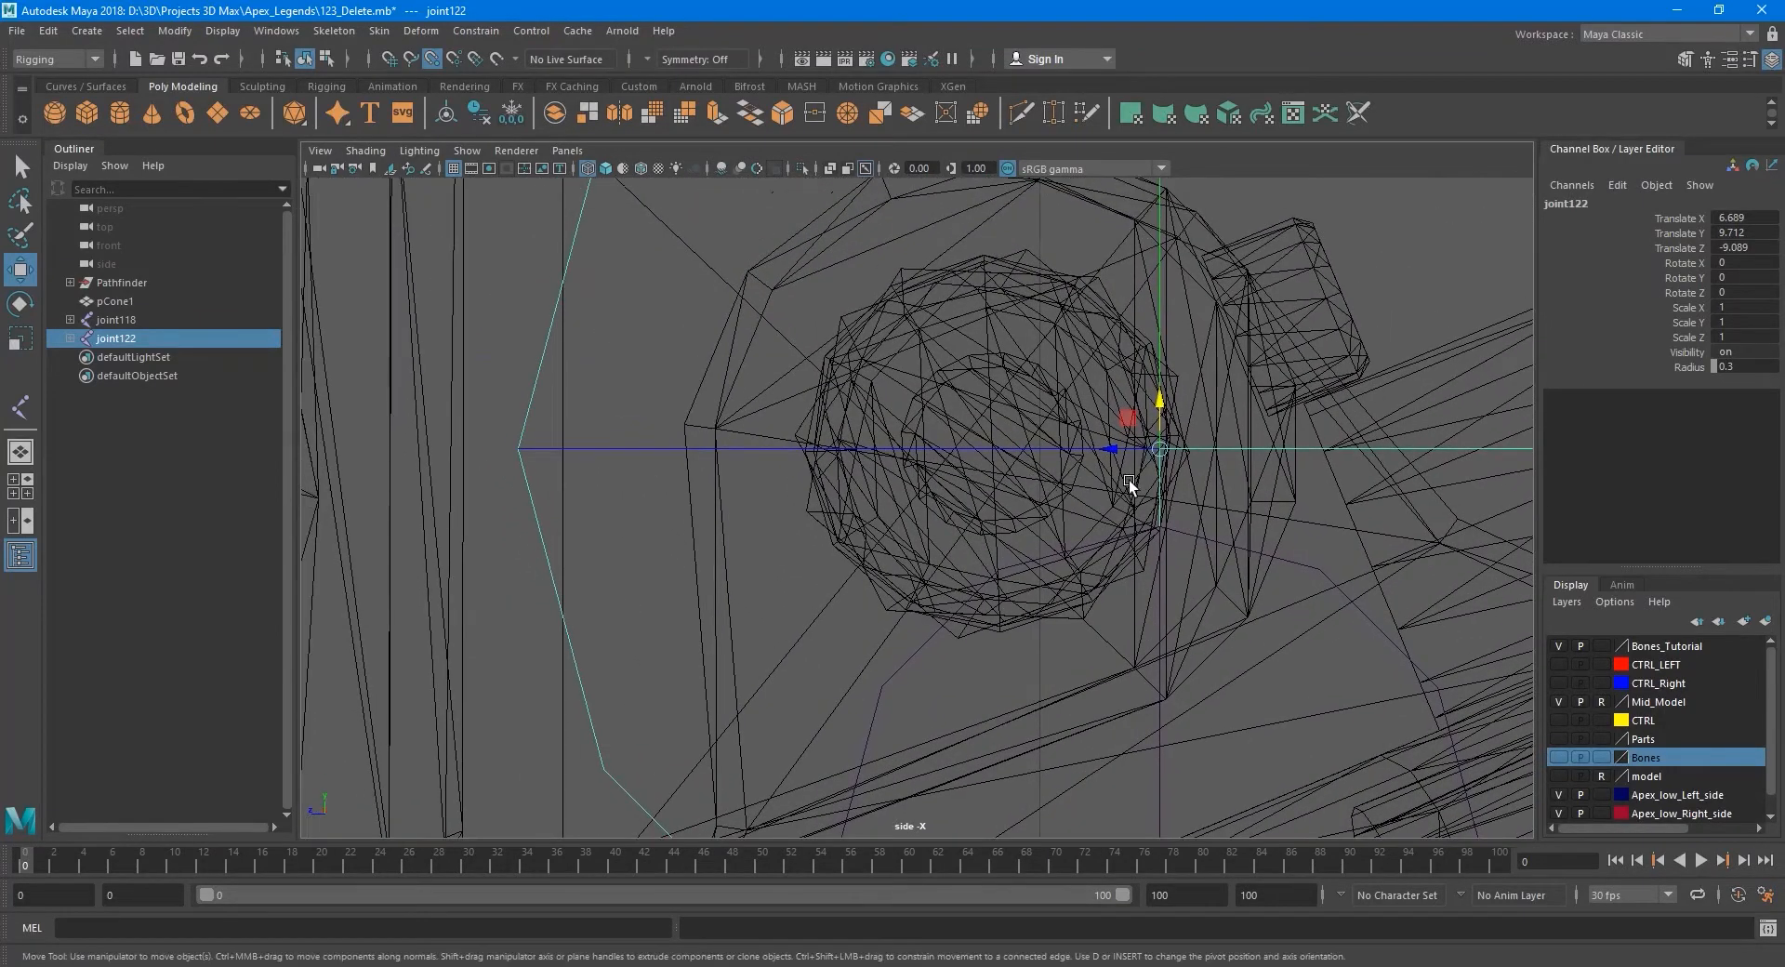
left_click_drag(1140, 455, 980, 310)
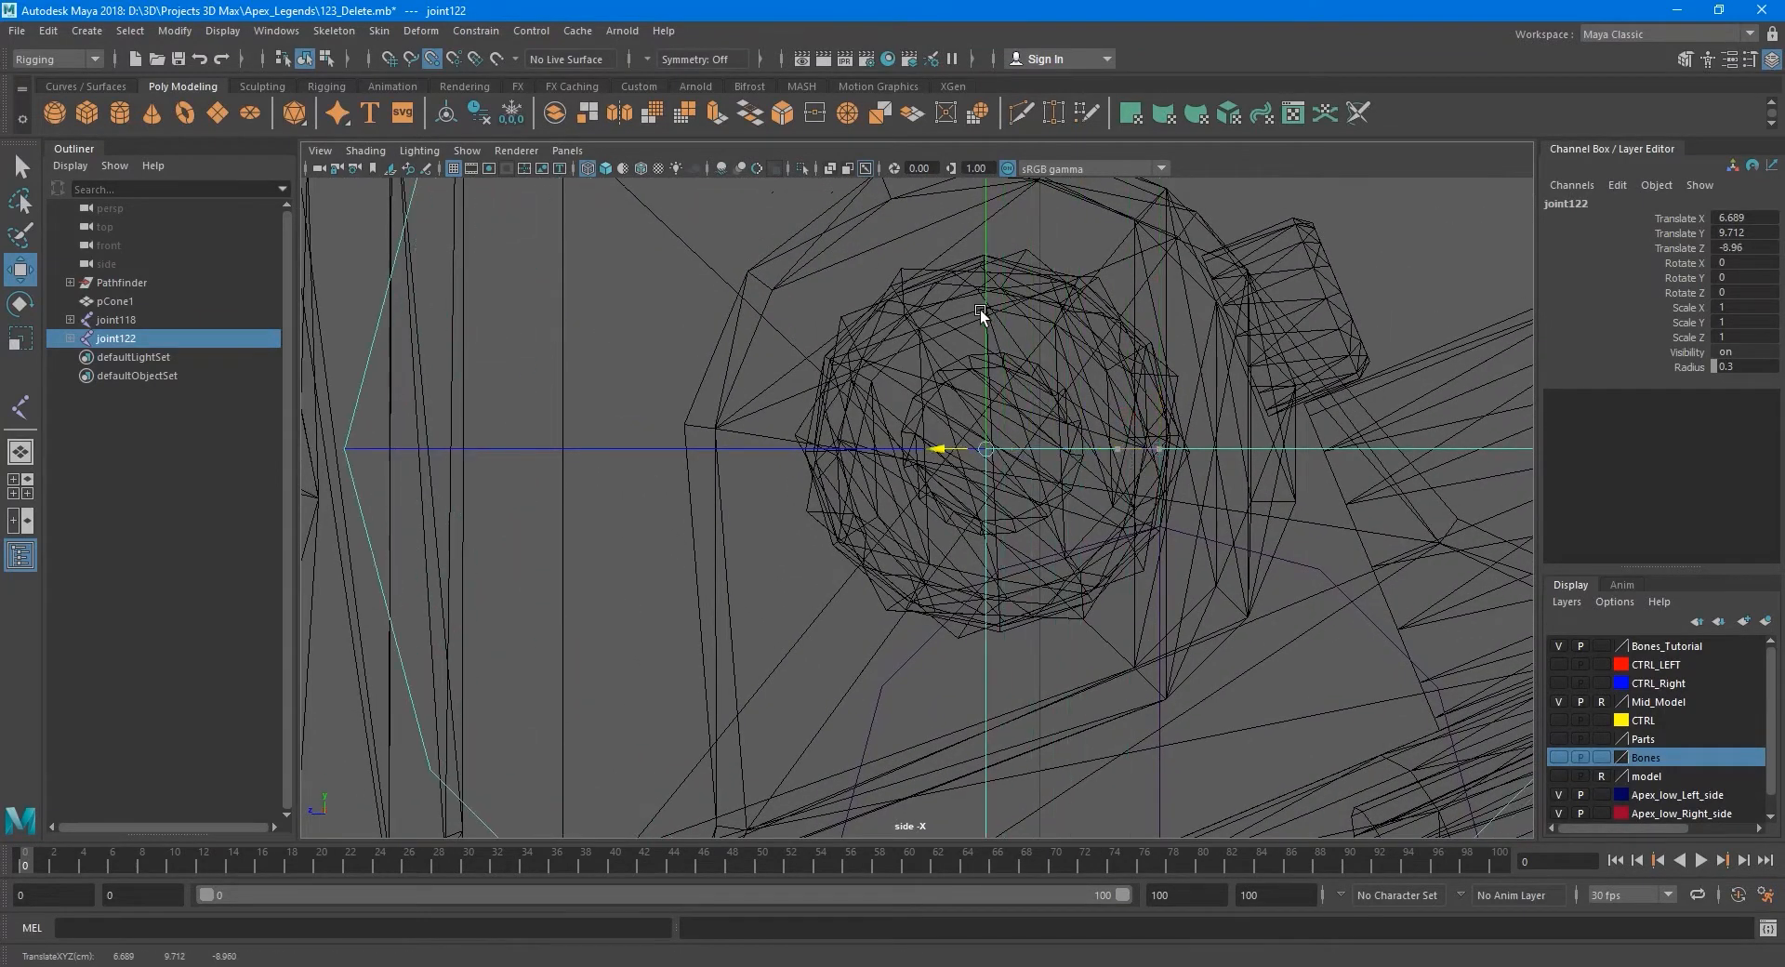
left_click(987, 400)
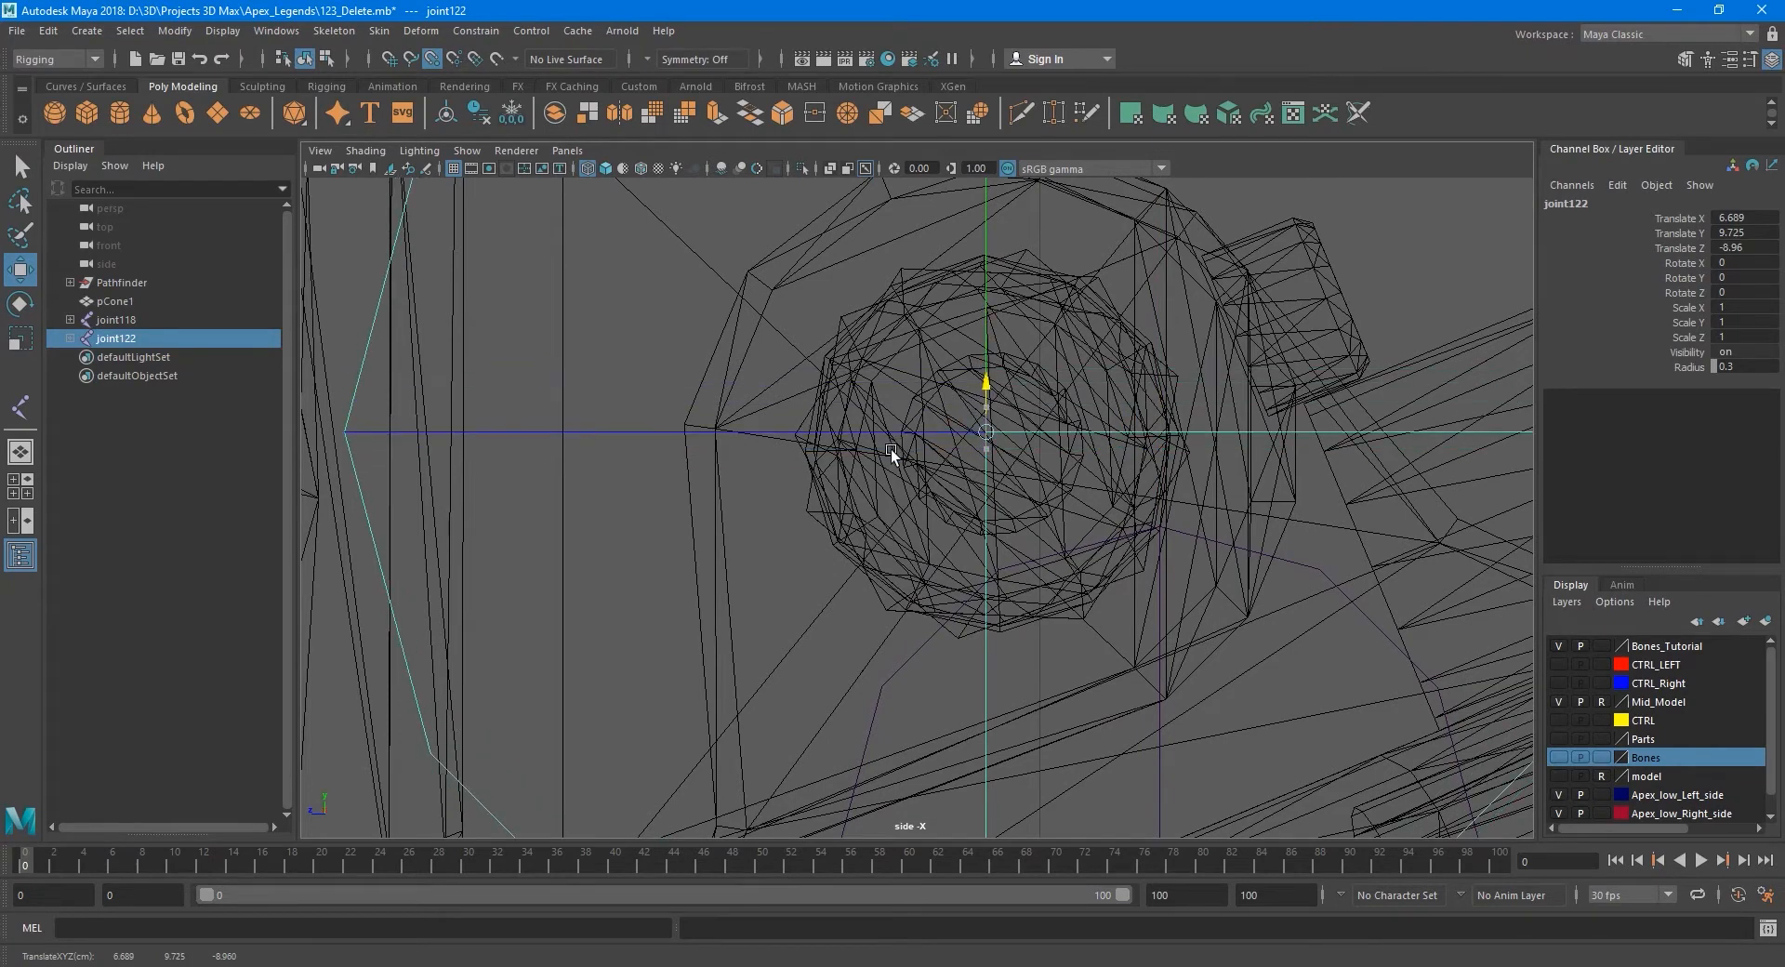
scroll(1035, 320, "down", 8)
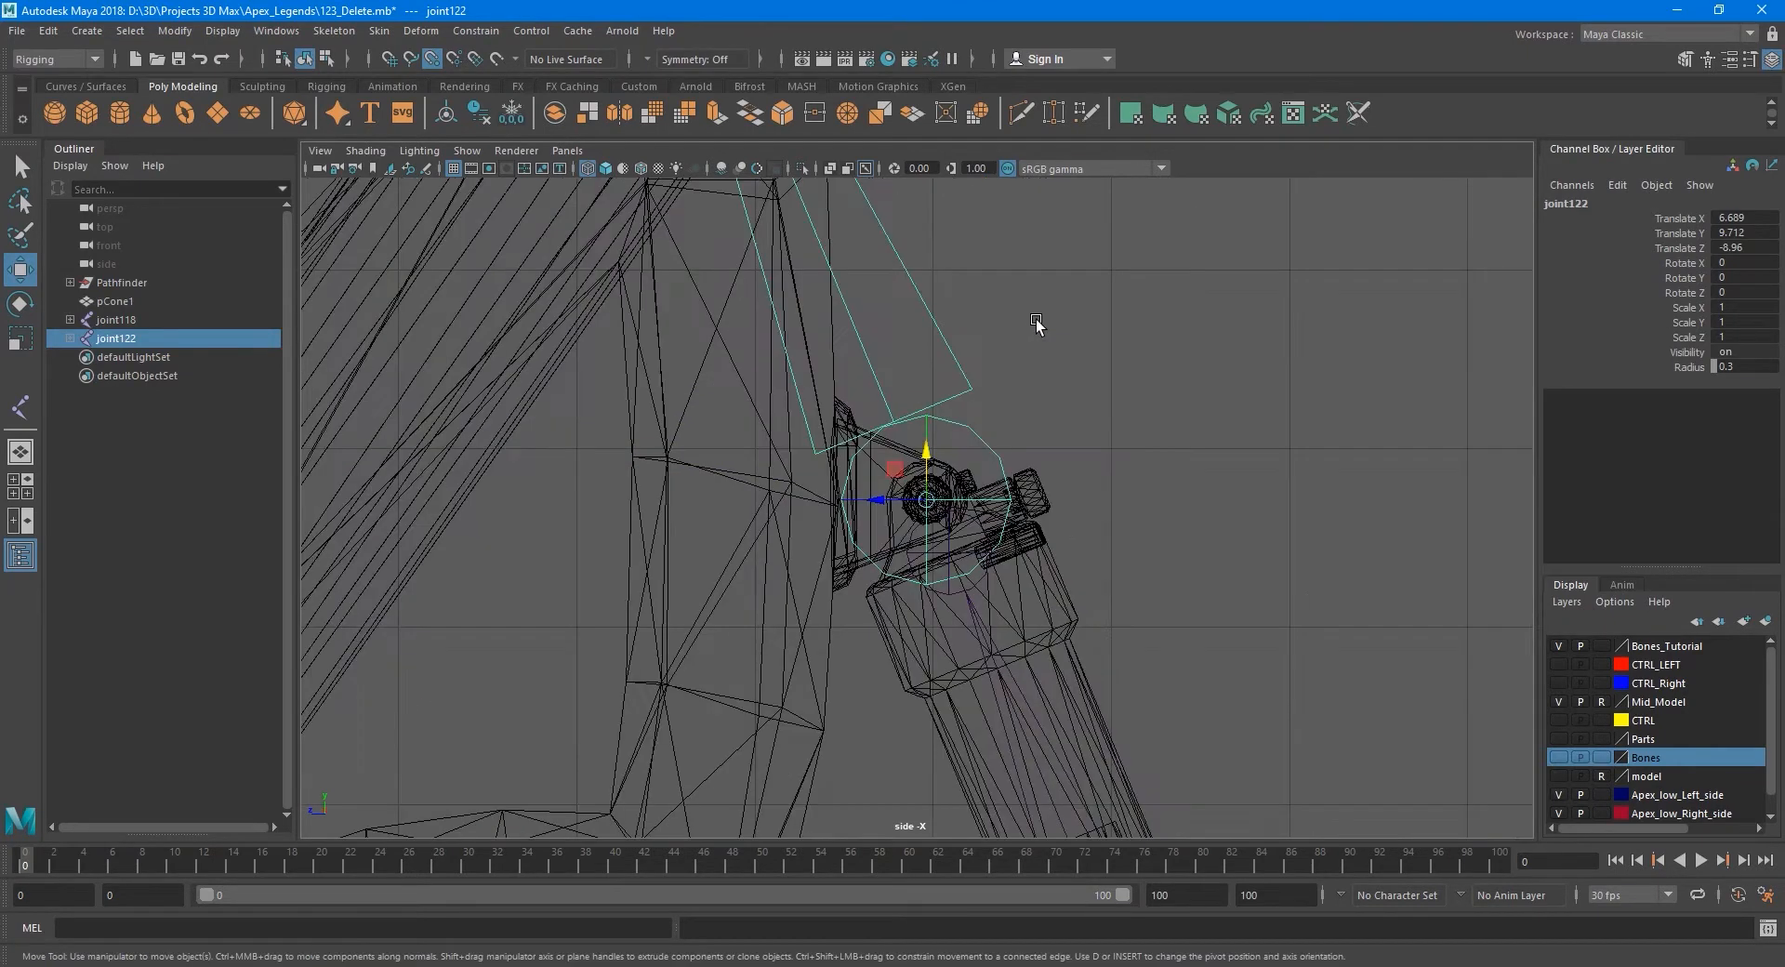
Bring joint122's child joint down to the piston rod at about Translate Y -3.057, Z -1.284.
left_click(831, 281)
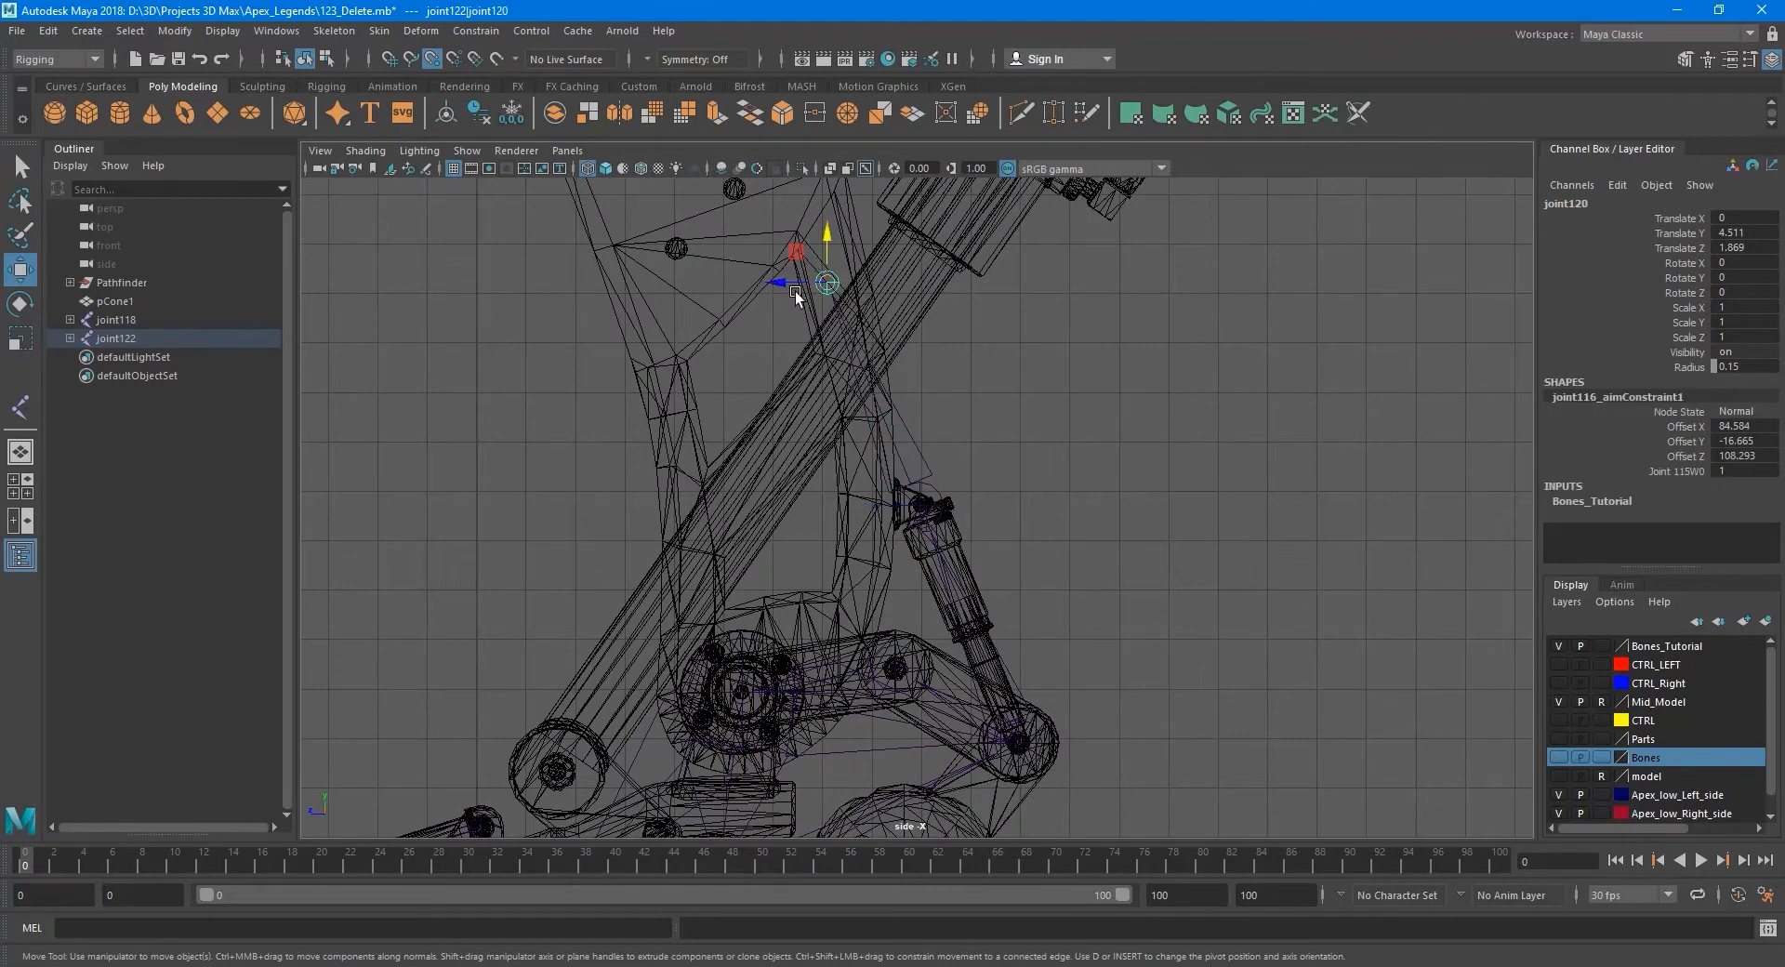
left_click_drag(796, 294, 1010, 358)
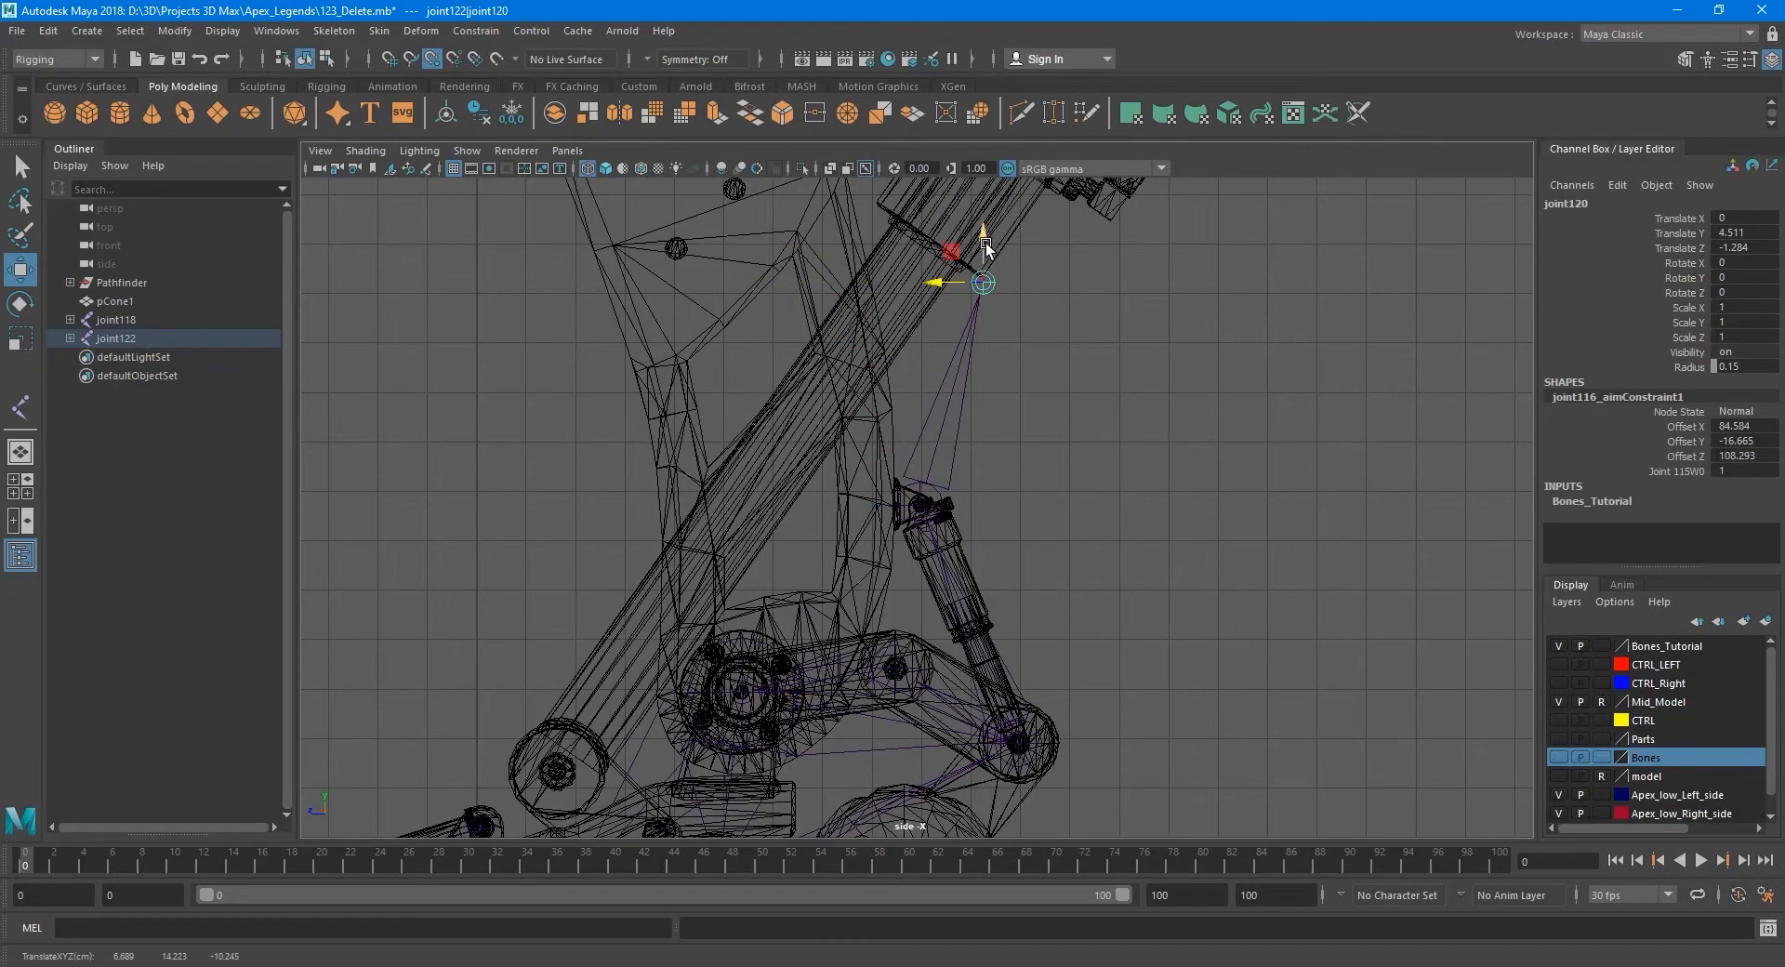
left_click_drag(984, 244, 1013, 642)
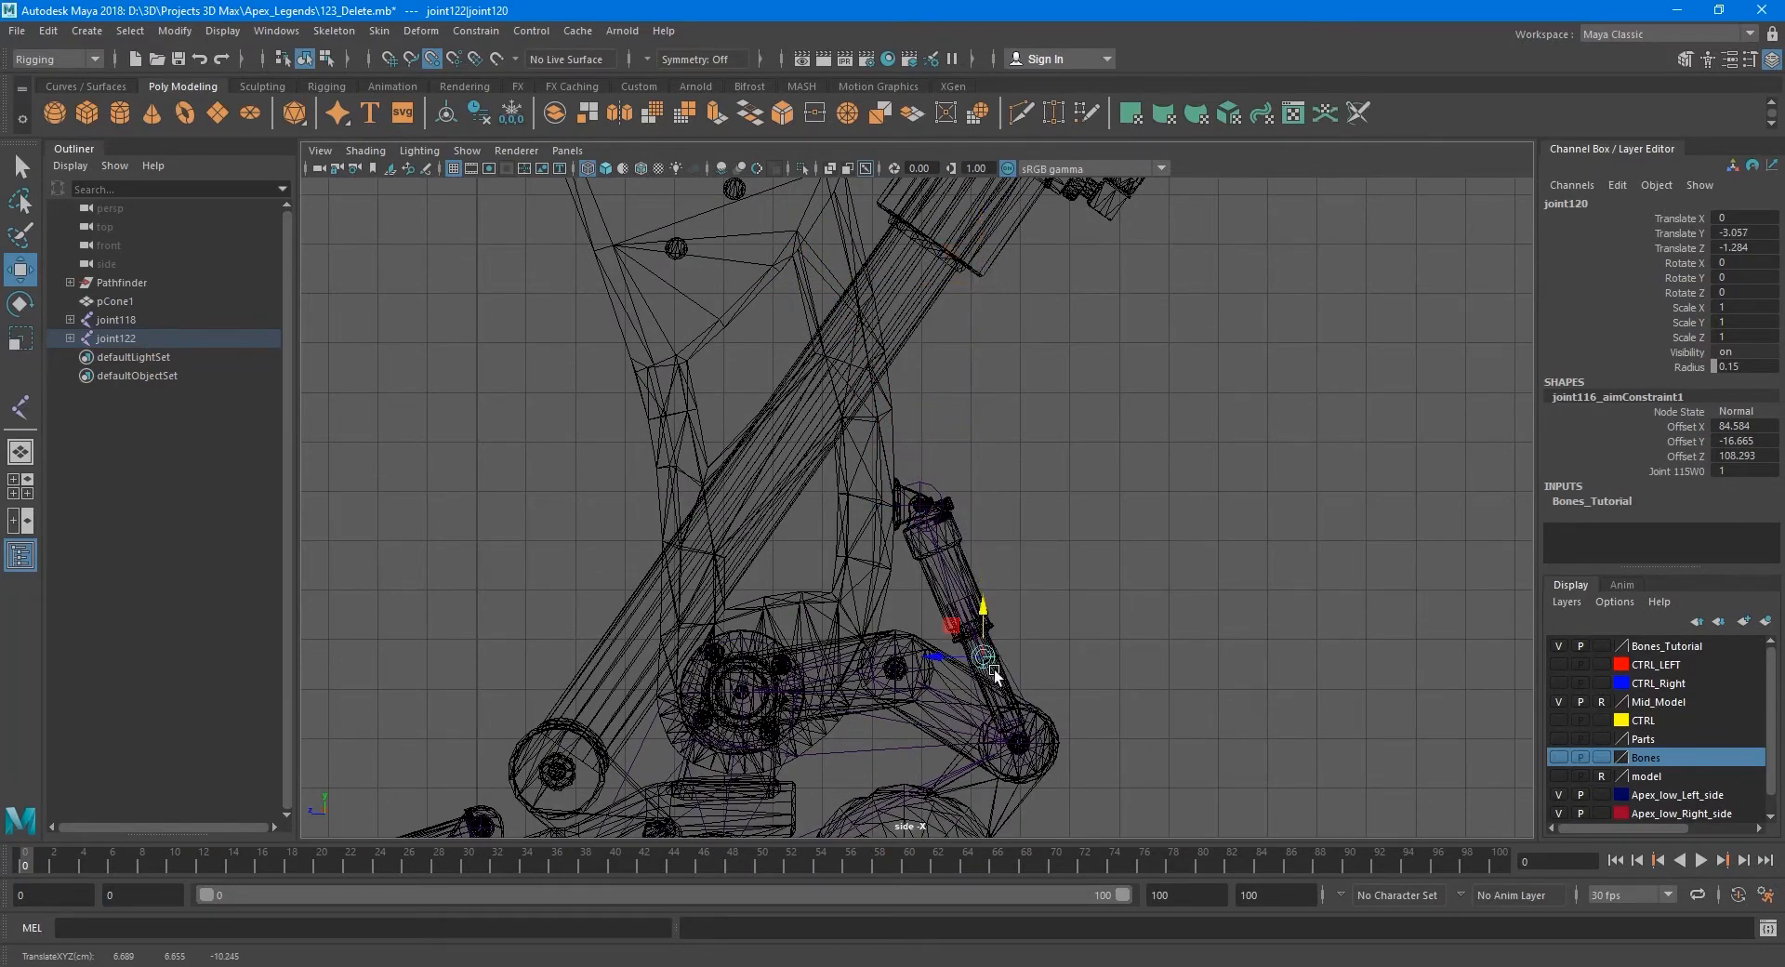
scroll(995, 670, "up", 2)
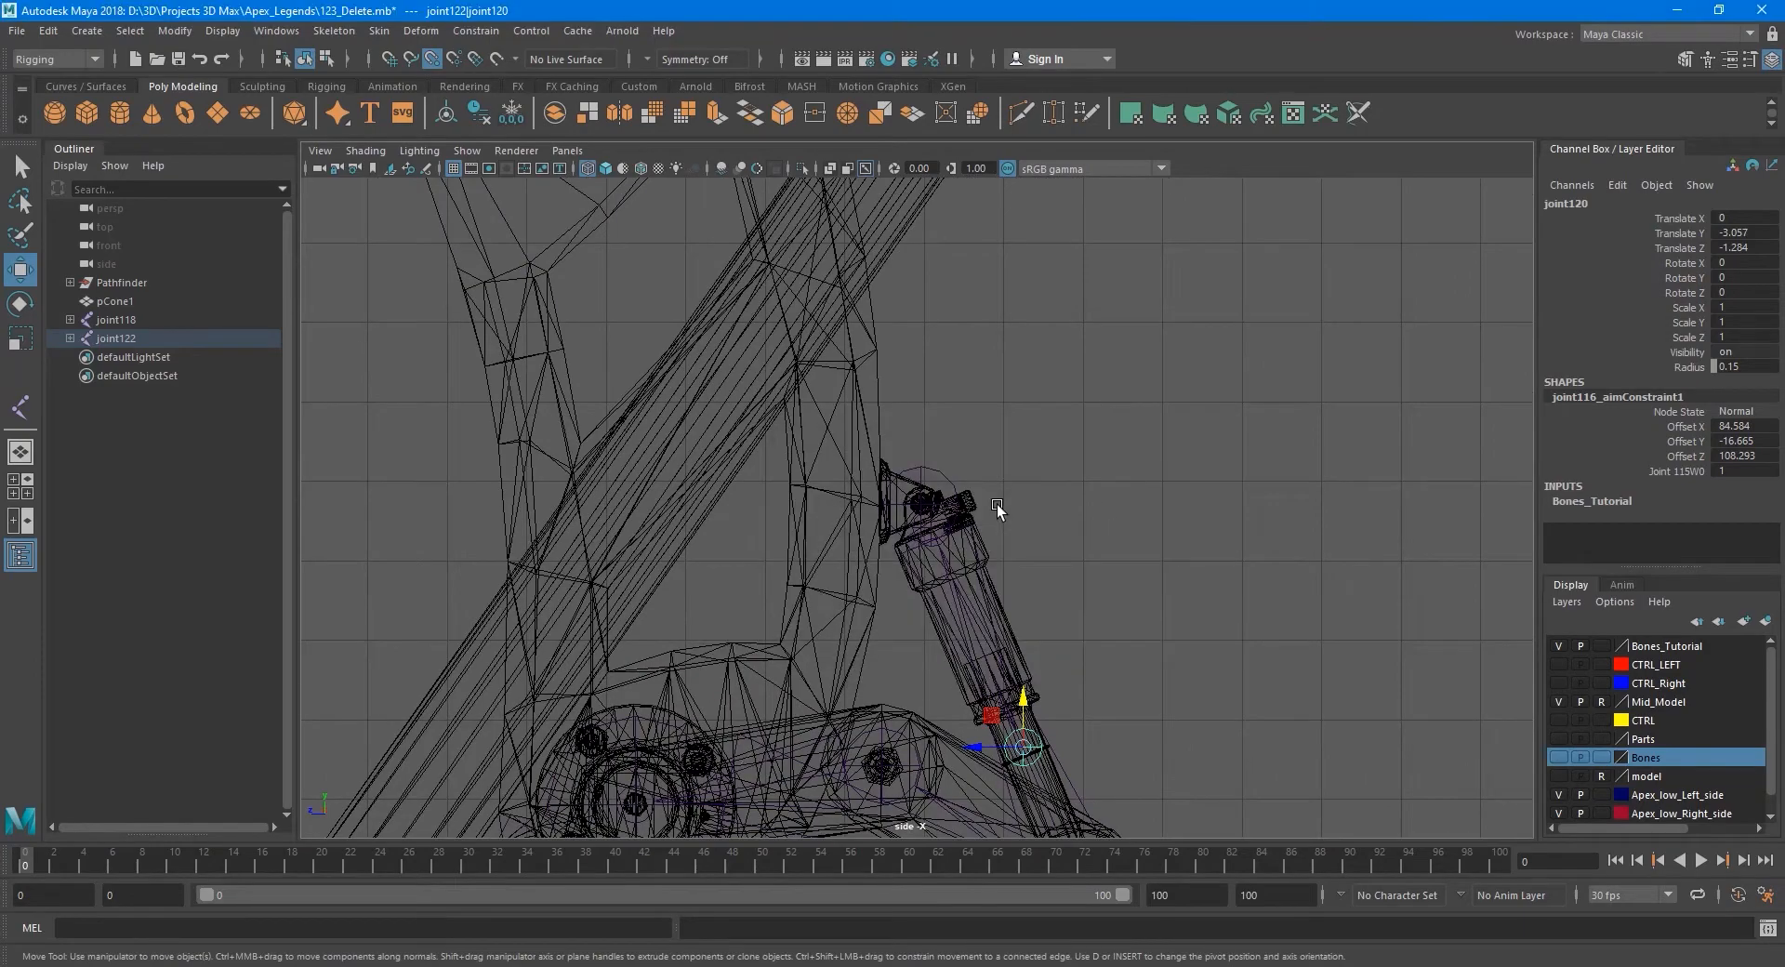
Check the child joint in perspective, and lower it near the rear heel pivot at about Translate Y -4.783, Z -2.118 in side view.
key("space")
key("space")
mouse_move(1123, 404)
left_mouse_down("alt")
mouse_move(1100, 601)
mouse_move(1011, 622)
left_mouse_up("alt")
middle_click_drag(1011, 622, 994, 645, "alt")
left_click_drag(994, 648, 815, 491, "alt")
key("space")
key("space")
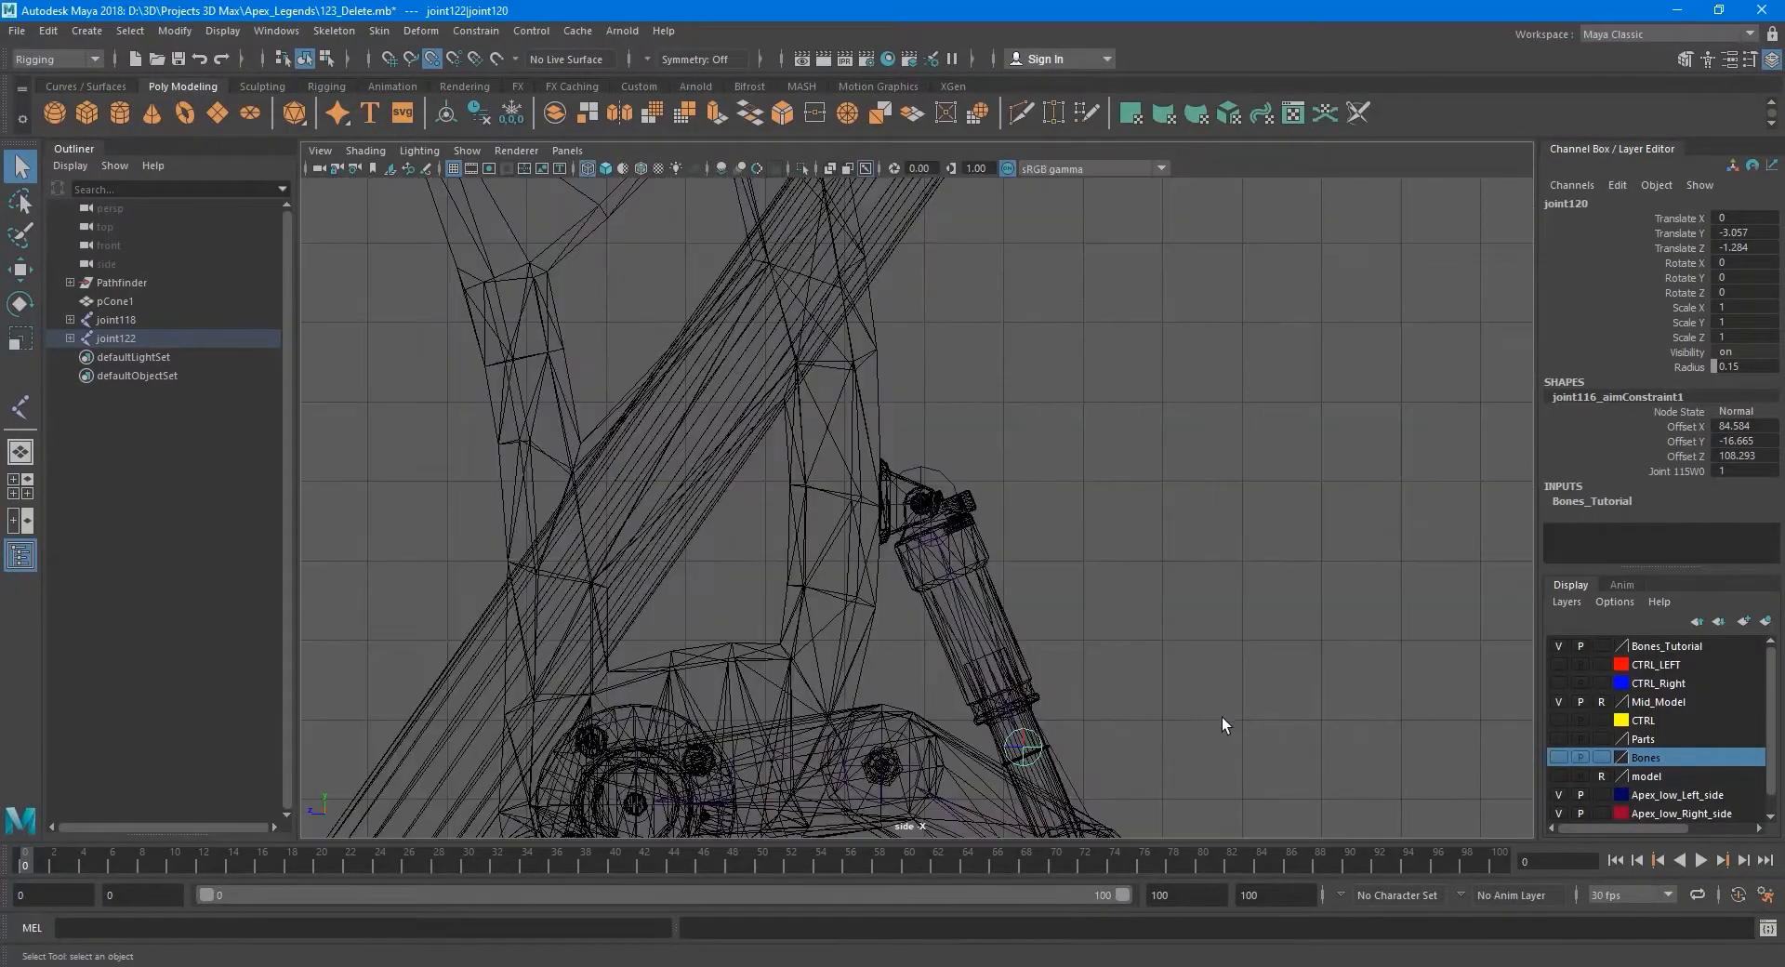
scroll(1095, 470, "up", 3)
key("w")
left_click_drag(957, 443, 1037, 443)
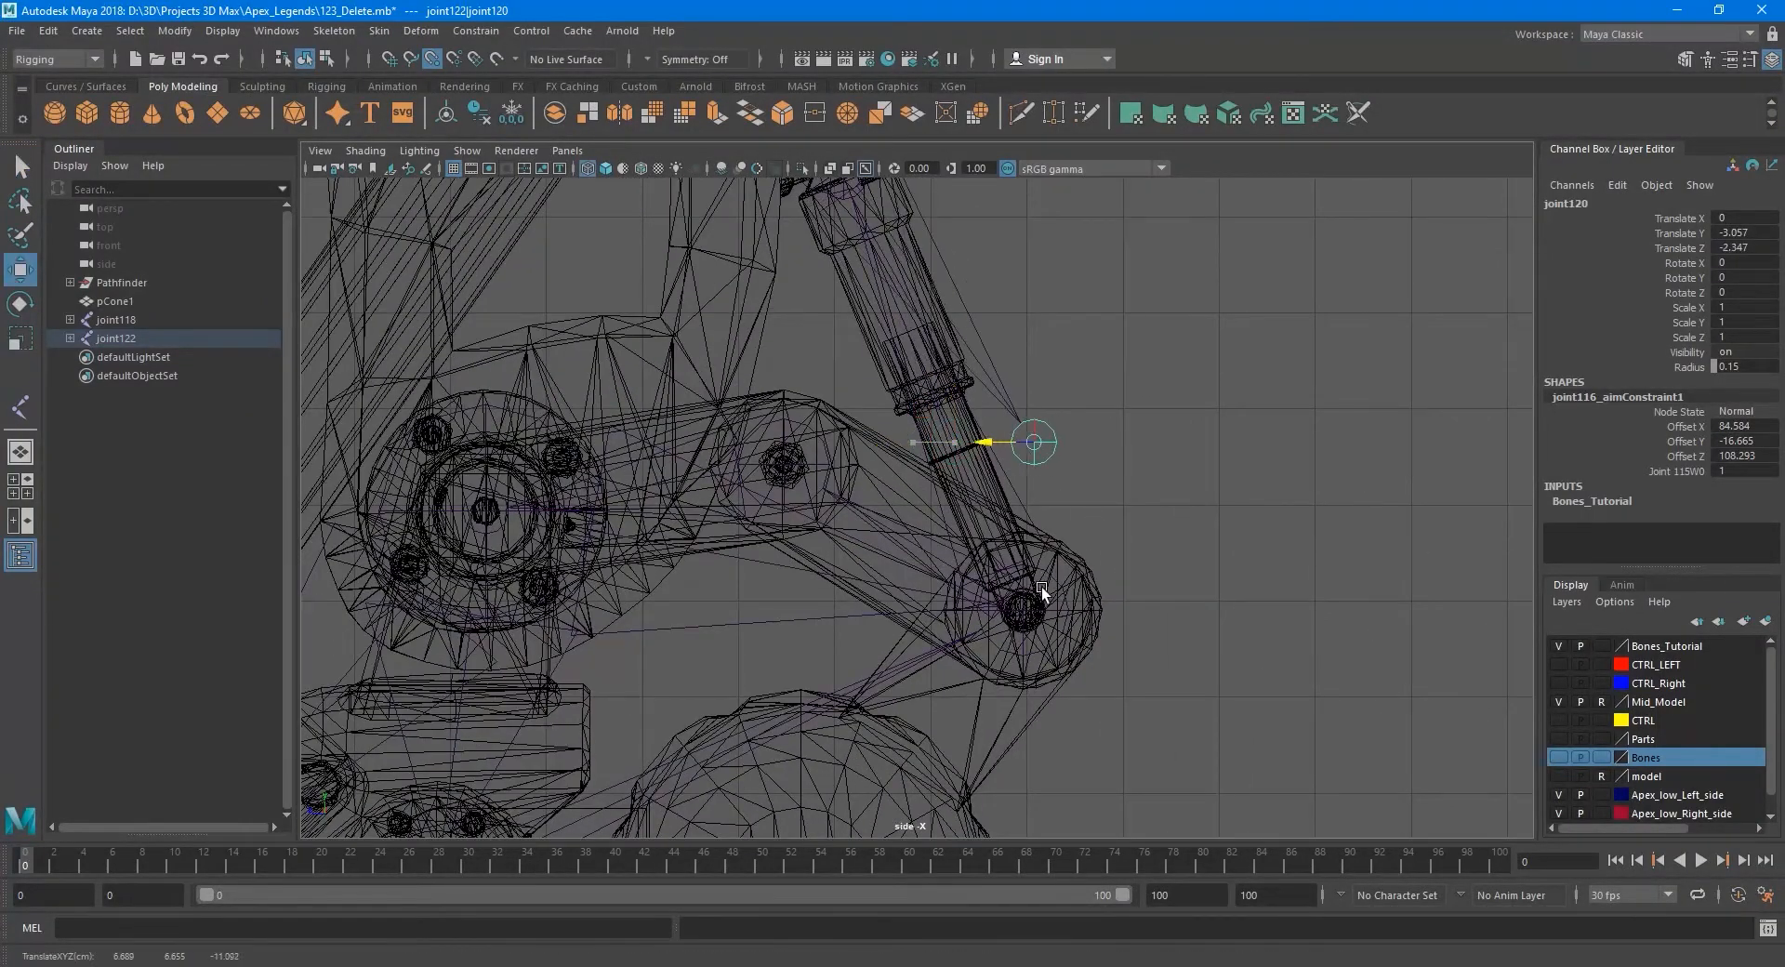
middle_click_drag(1030, 612, 952, 562, "alt")
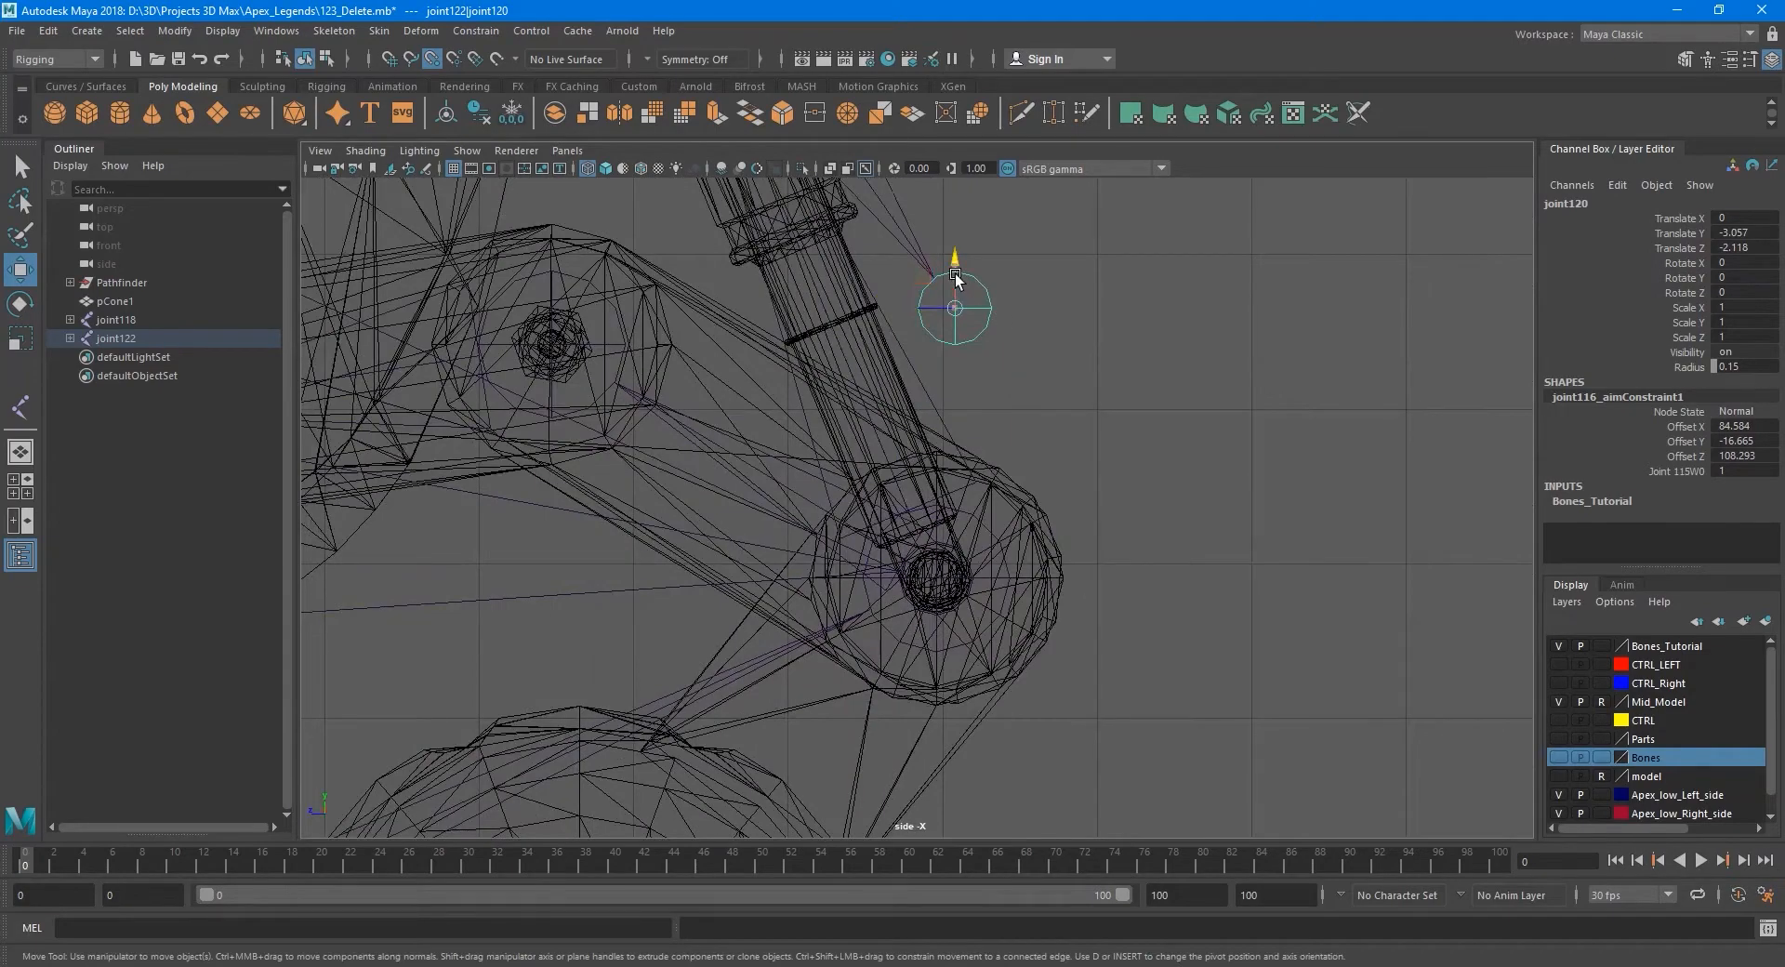
left_click_drag(954, 275, 960, 558)
scroll(967, 567, "up", 6)
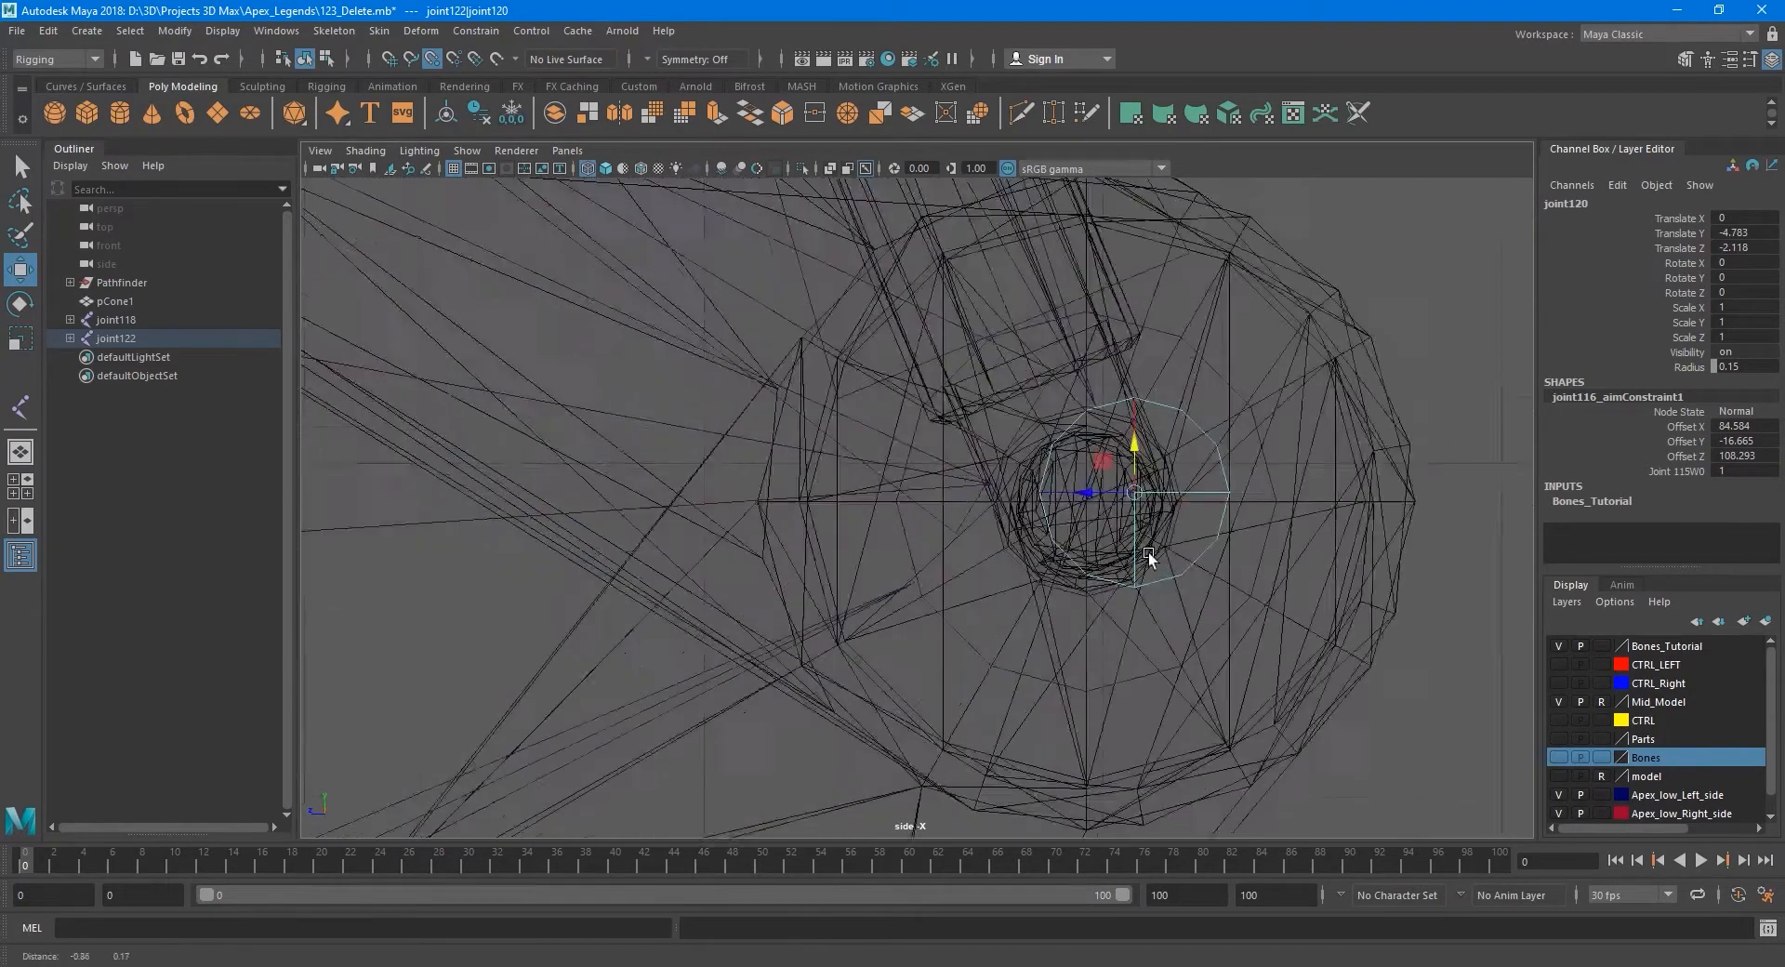
scroll(1149, 556, "up", 5)
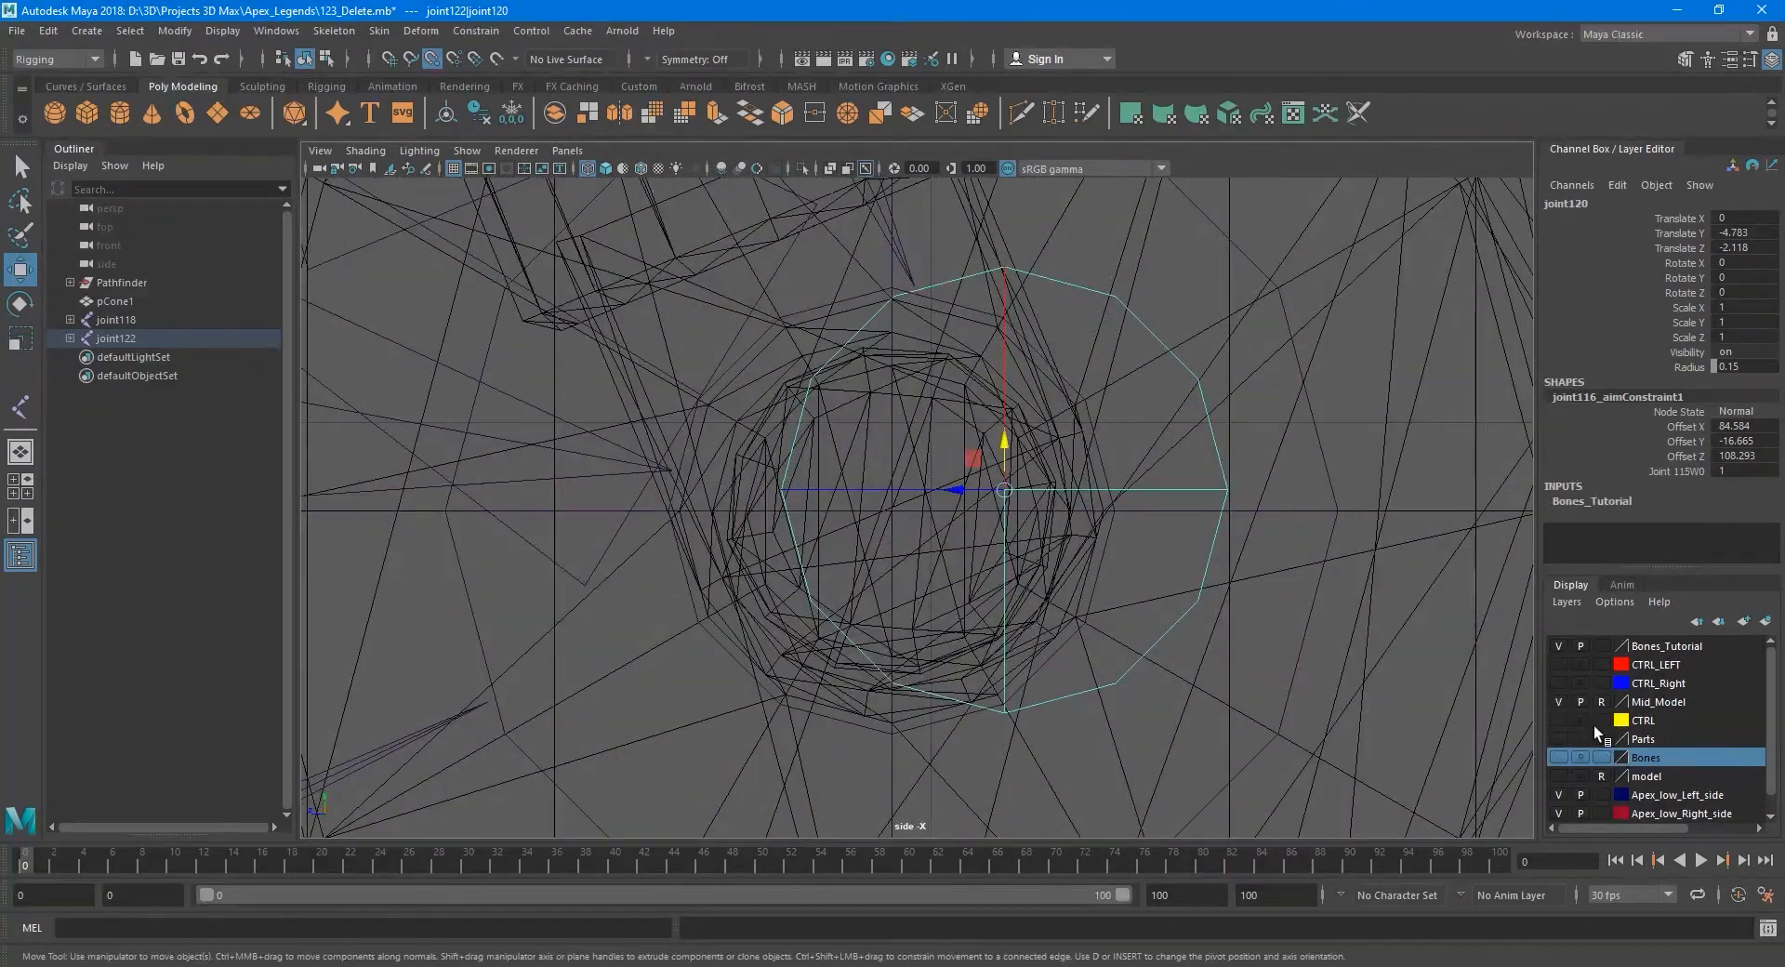
Switch visibility from the Mid_Model layer to the model layer and centre the child joint on the heel pivot at Translate Y -4.806, Z -1.998.
left_click(1566, 705)
left_click(1559, 777)
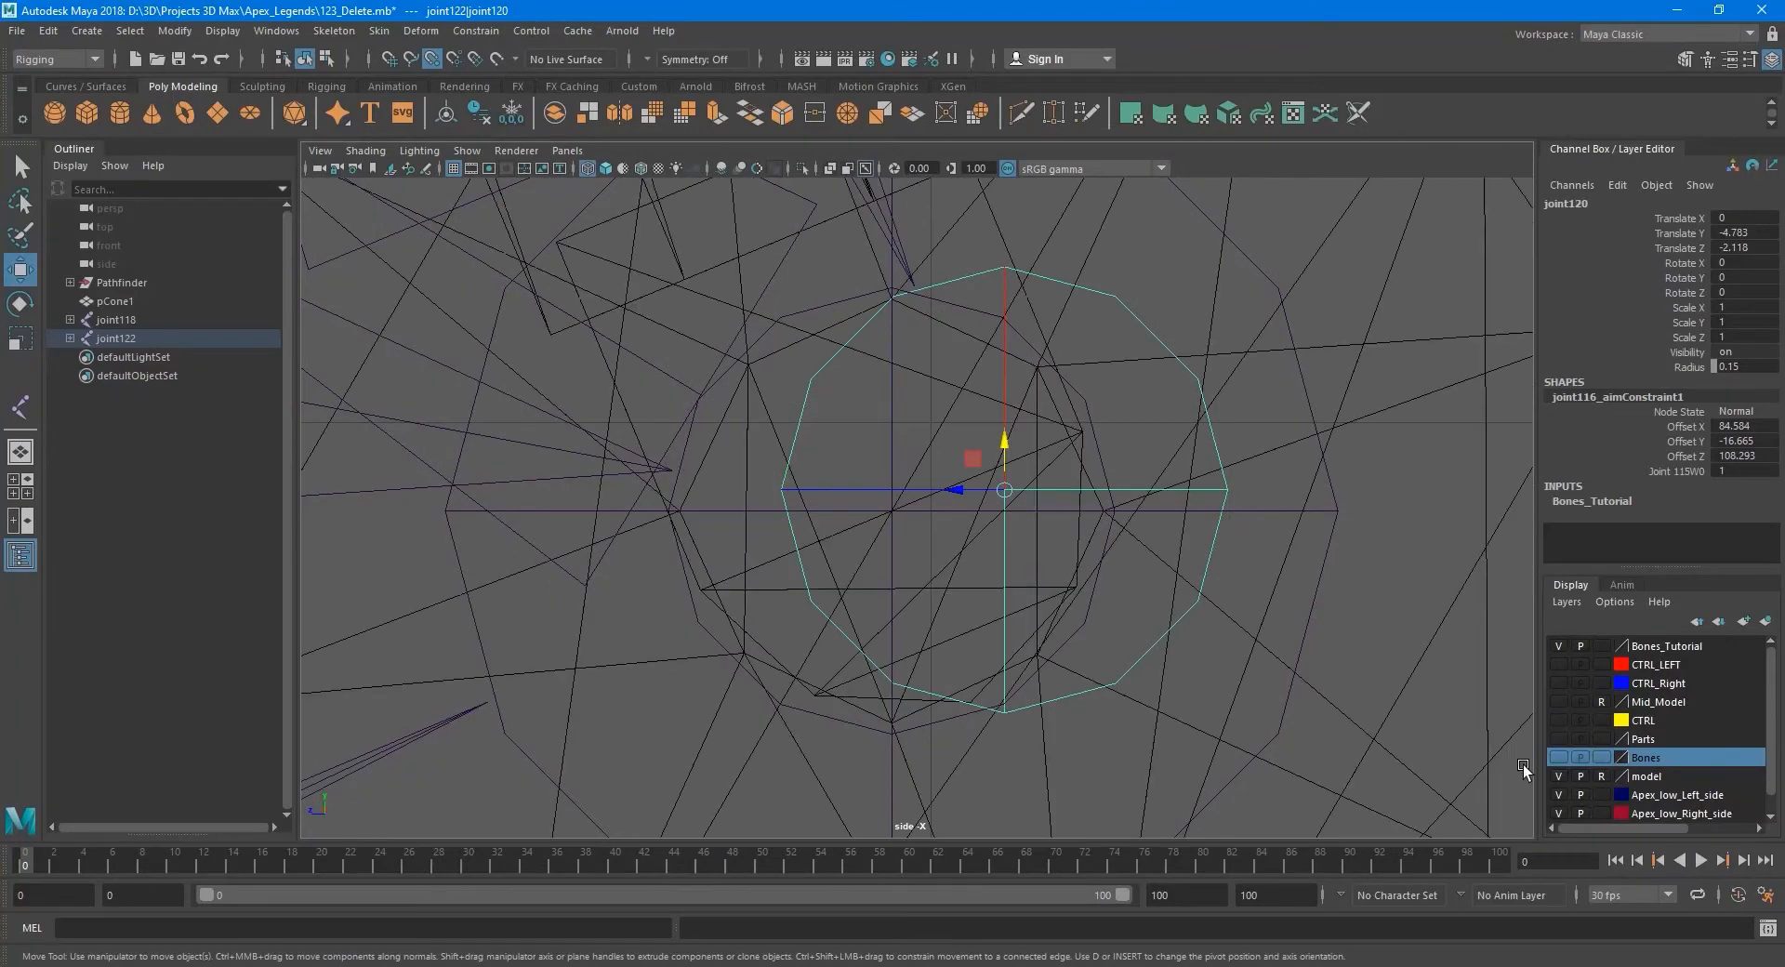
scroll(919, 499, "up", 1)
left_click_drag(996, 487, 662, 470)
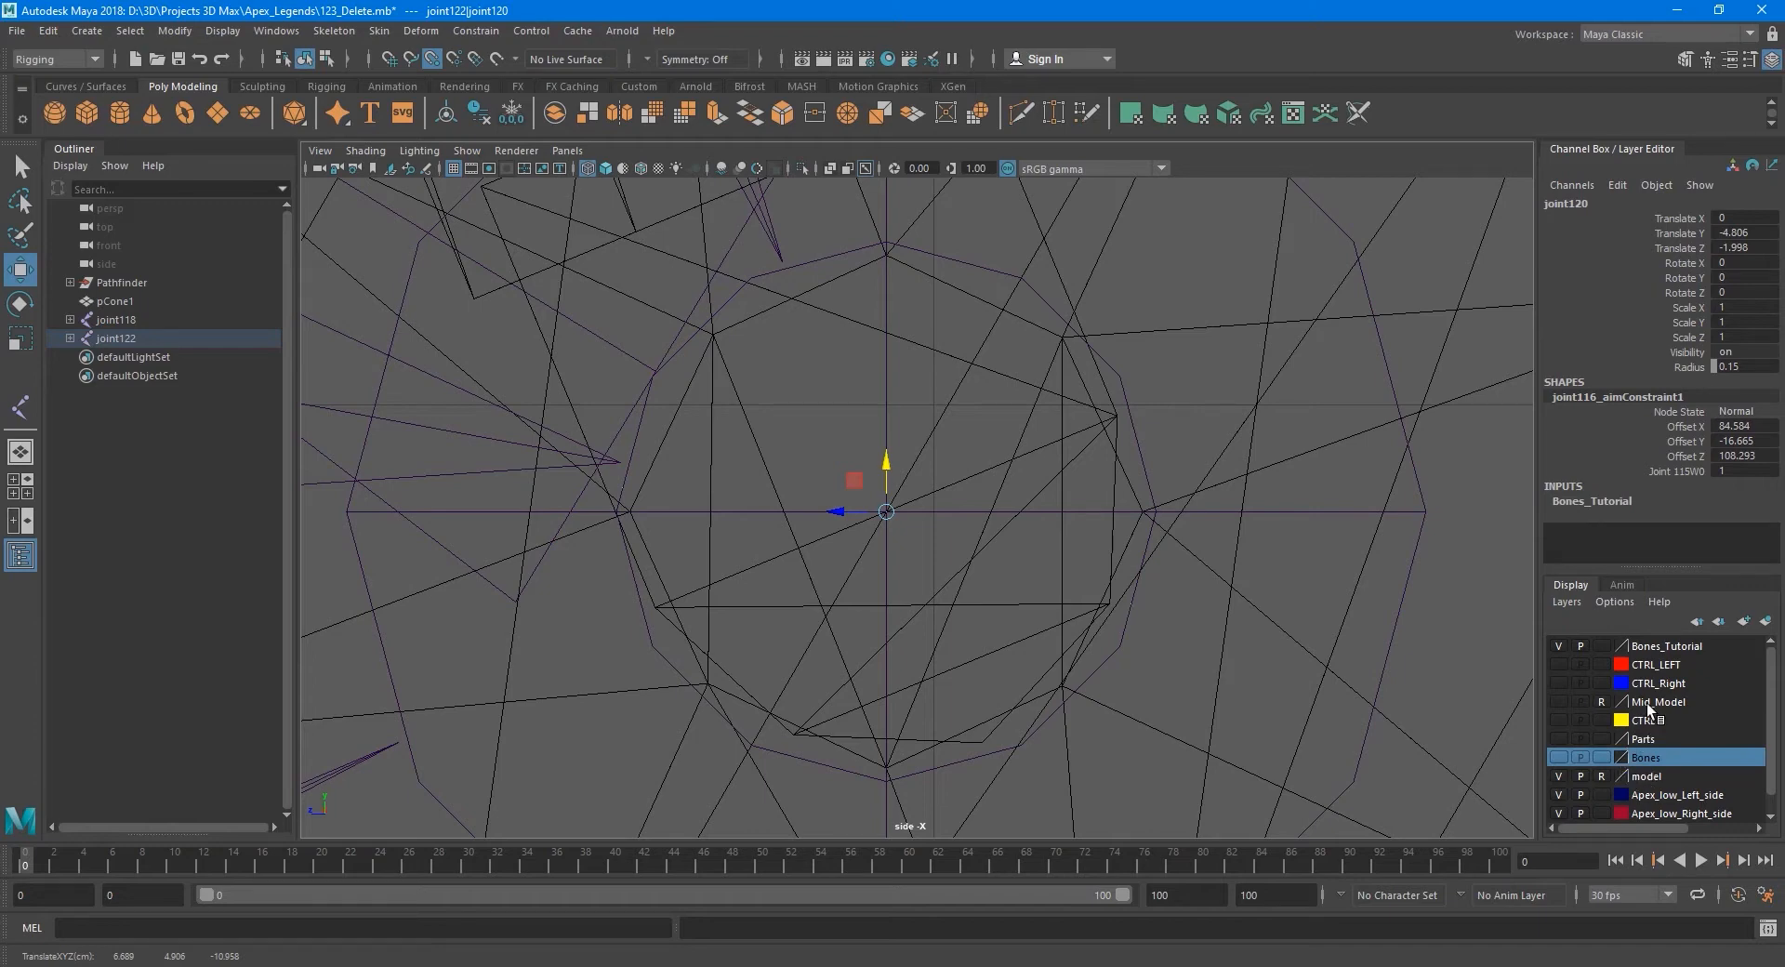
Select joint122 in the perspective view and inspect how the new piston chain sits beside the pistons.
scroll(1032, 612, "down", 5)
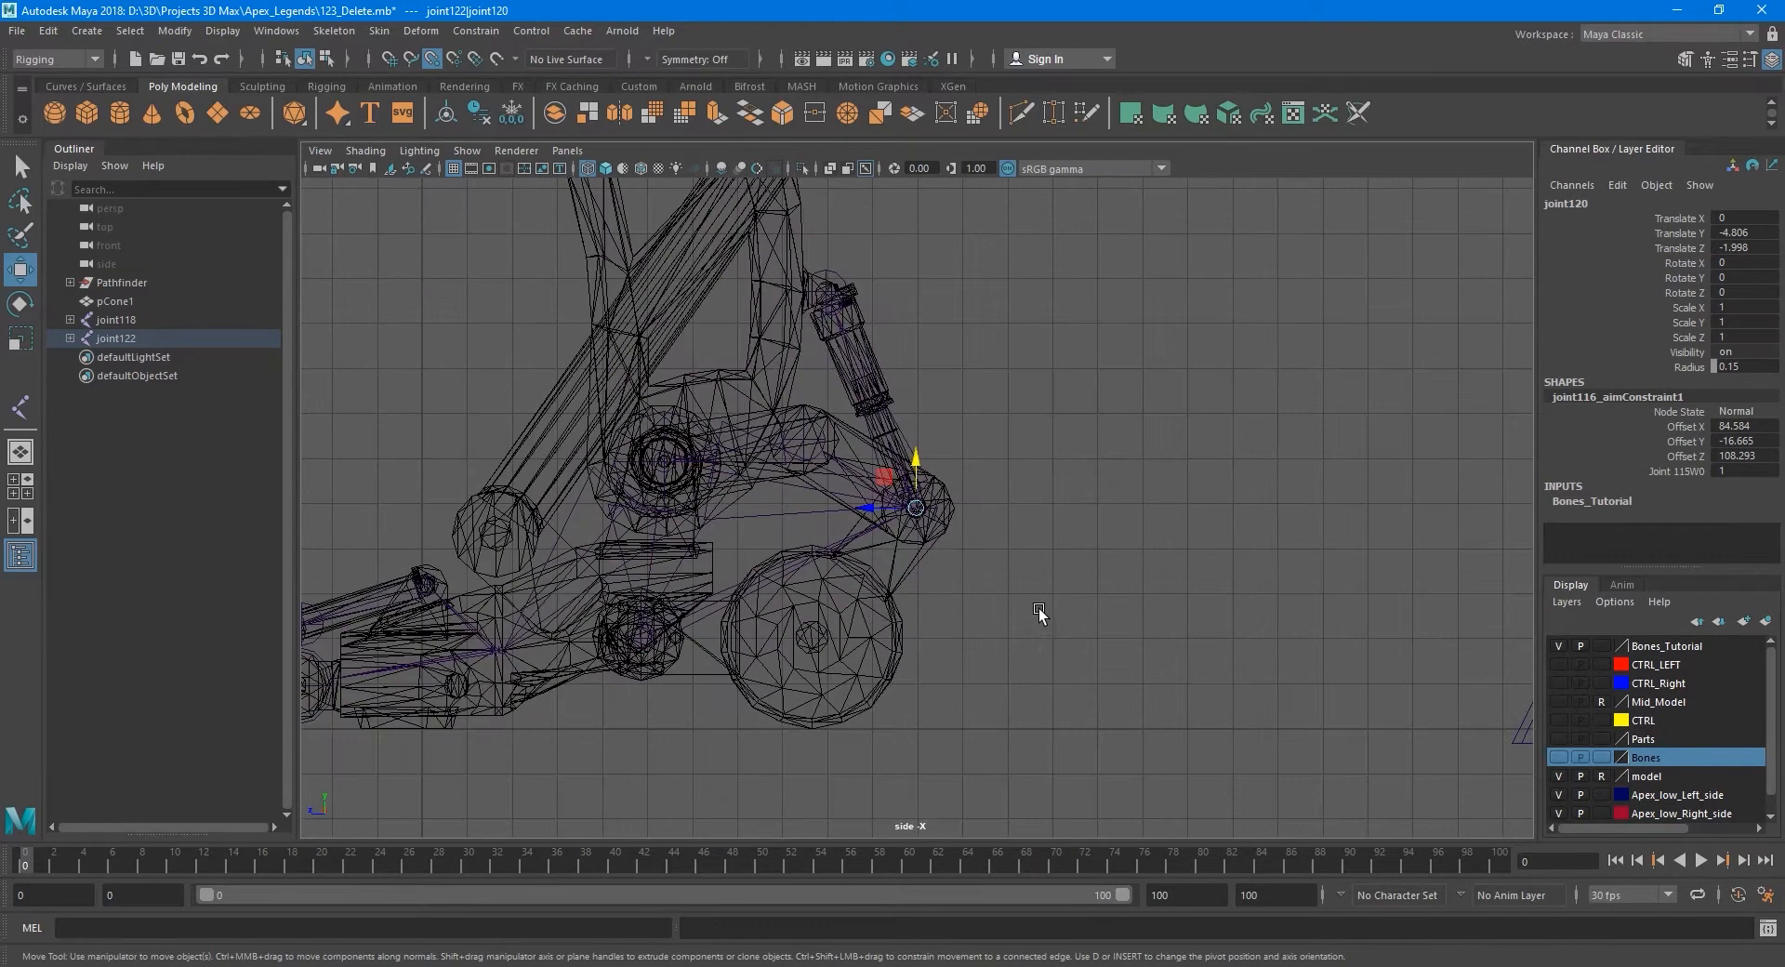
key("space")
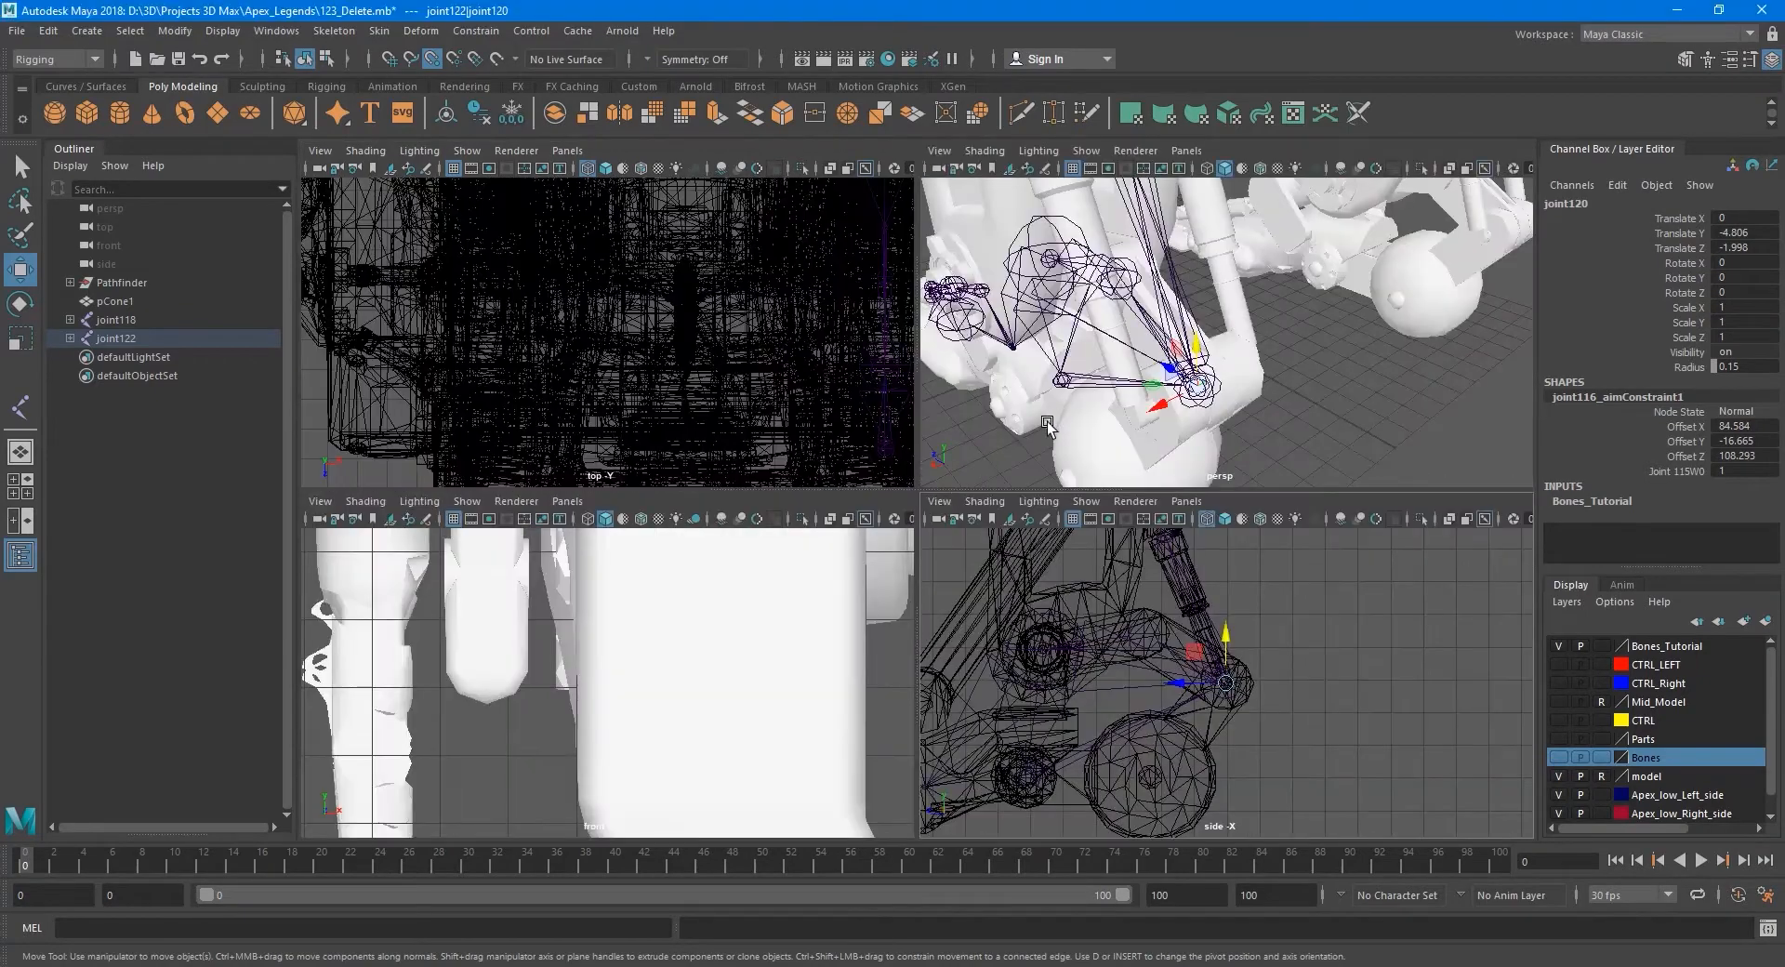
key("space")
left_click_drag(1030, 500, 912, 469, "alt")
key("q")
left_click(823, 293)
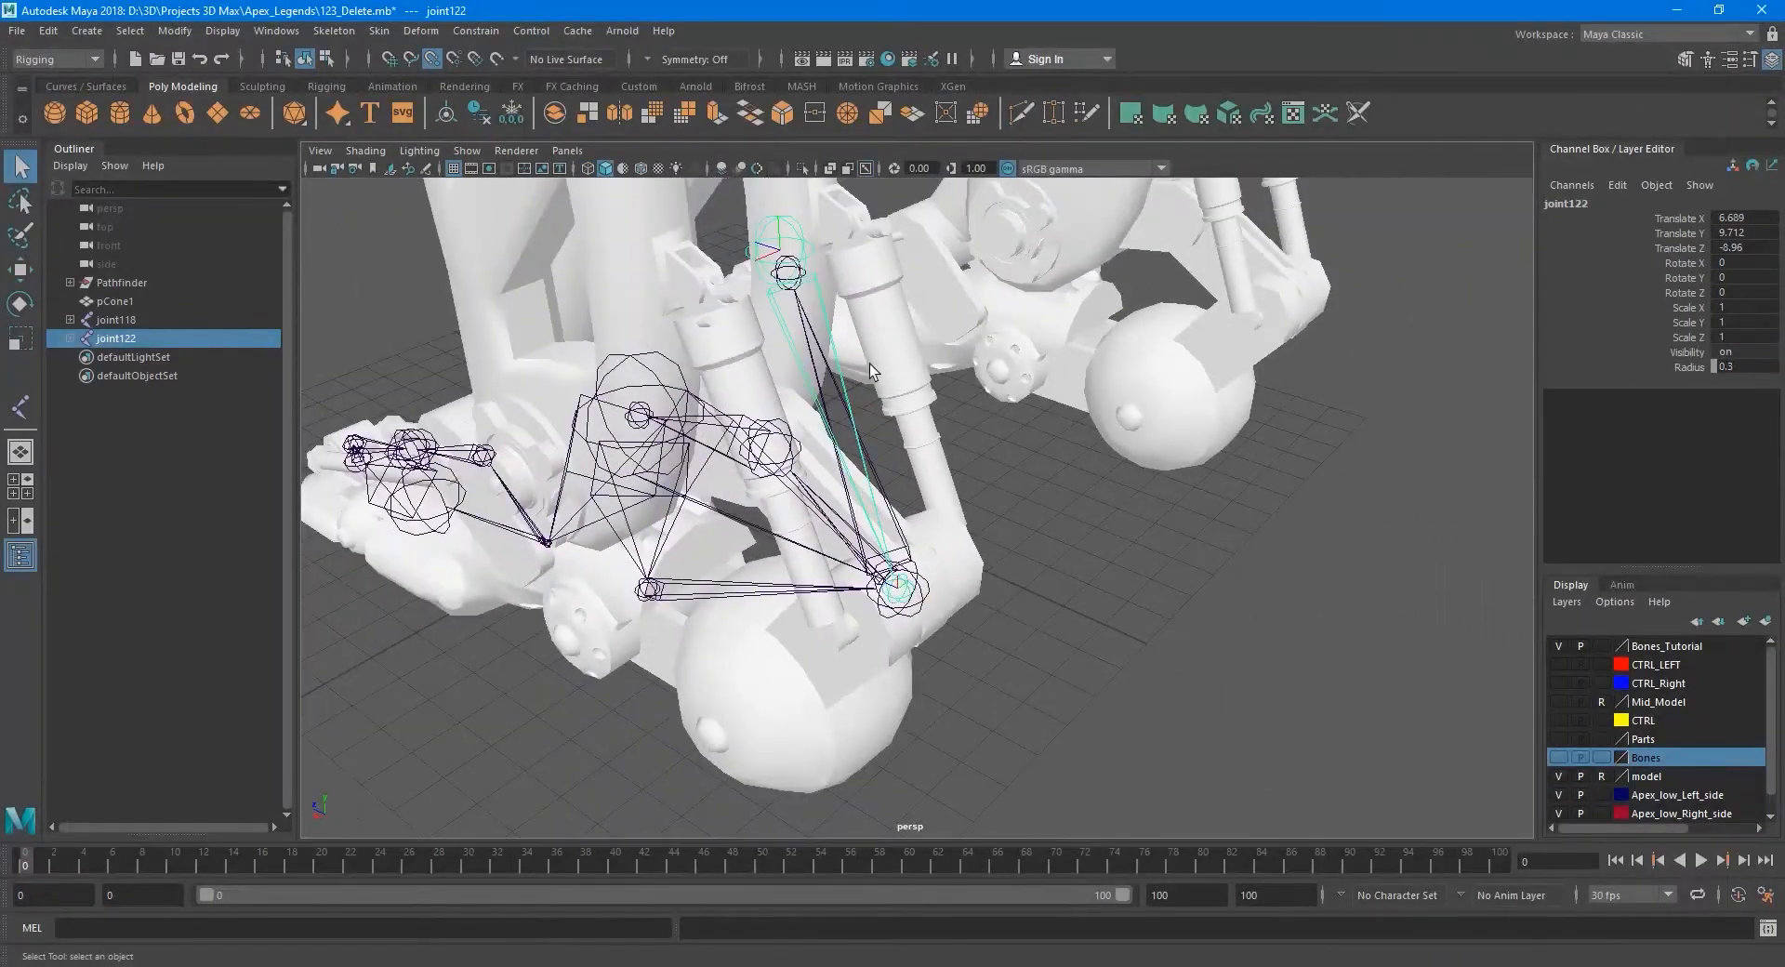
left_click_drag(868, 365, 1069, 437, "alt")
Test-rotate joint119 by -15° around Y to see how the heel chain follows, and undo the rotation.
left_click(763, 623)
left_click_drag(763, 623, 946, 625, "alt")
scroll(943, 626, "up", 3)
key("e")
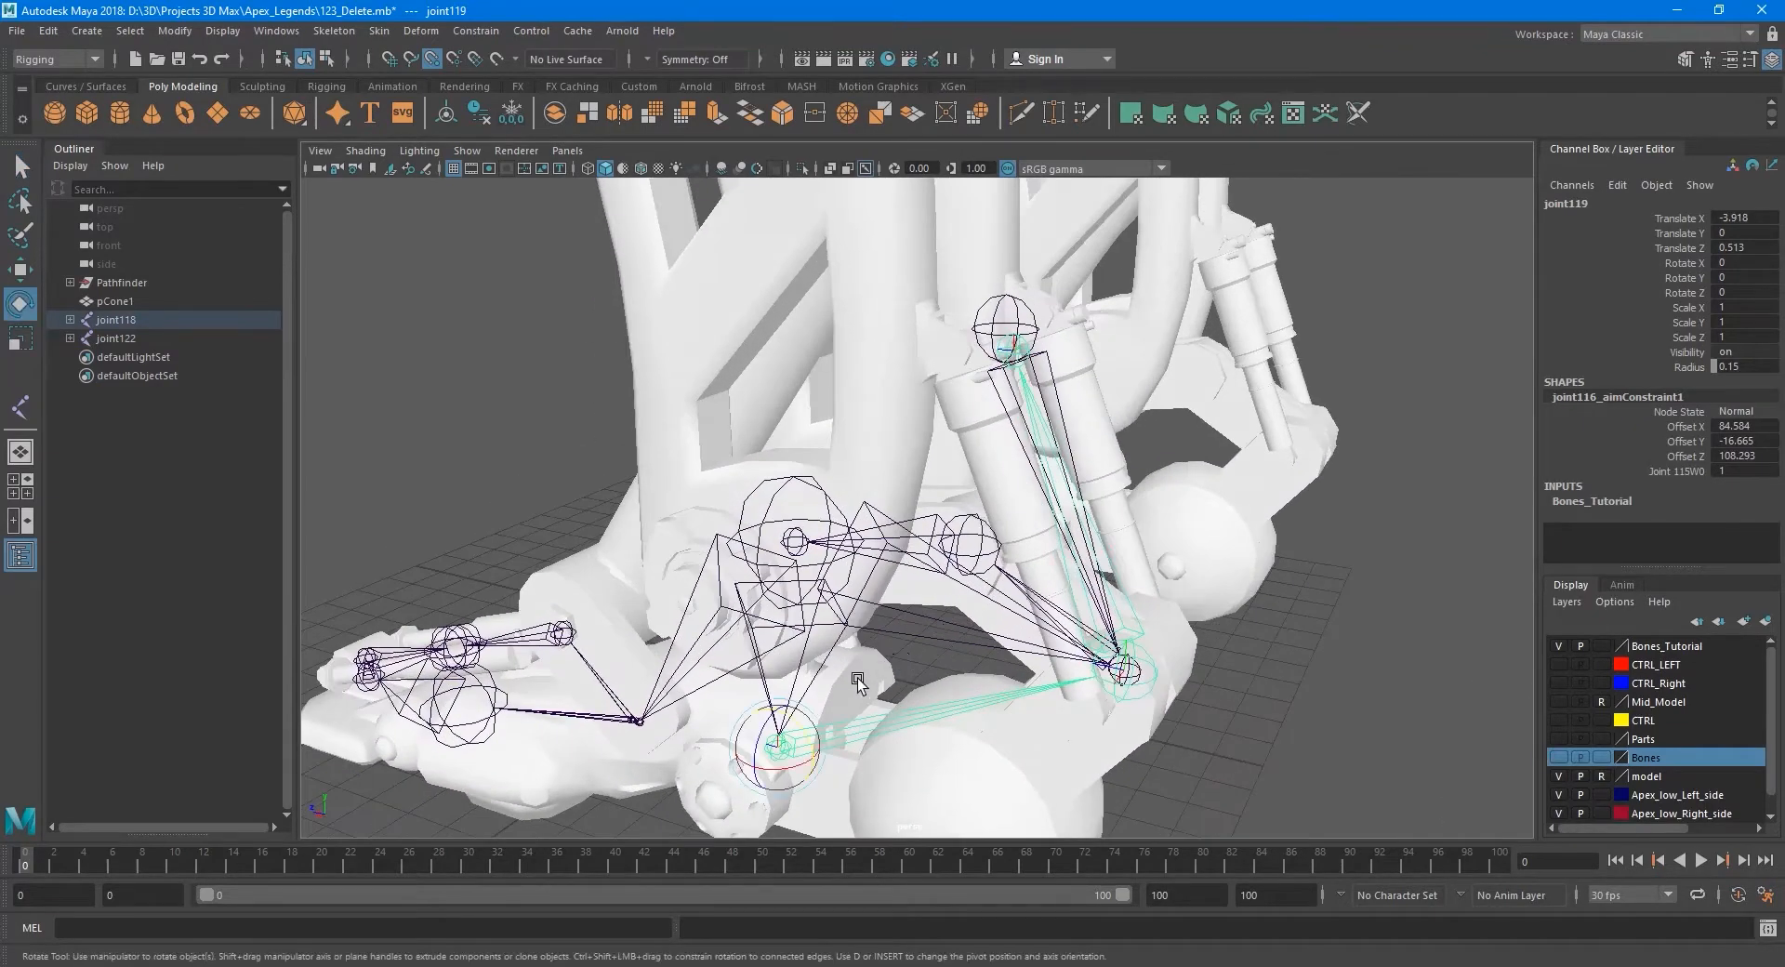
mouse_move(813, 740)
left_mouse_down()
mouse_move(822, 753)
mouse_move(808, 711)
left_mouse_up()
key("ctrl+z")
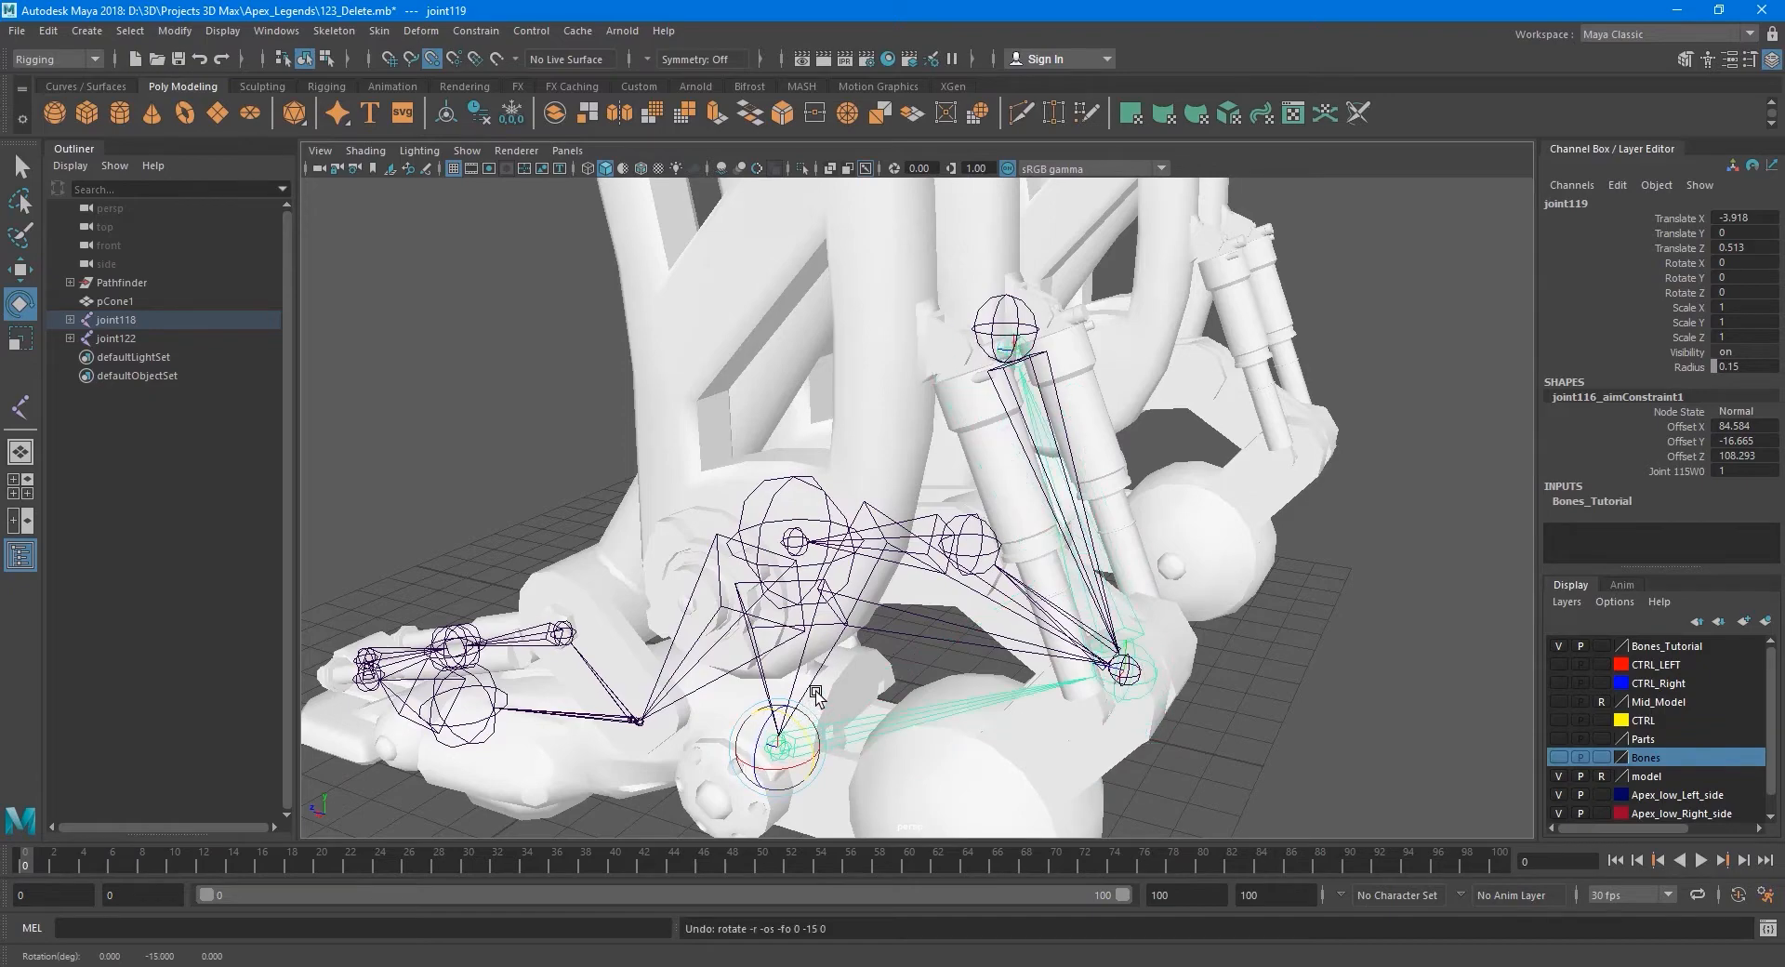
key("q")
Hide the Bones_Tutorial layer and show the Bones layer with the finished reference rig.
middle_click_drag(872, 669, 869, 572, "alt")
scroll(869, 571, "up", 2)
left_click_drag(872, 572, 886, 590, "alt")
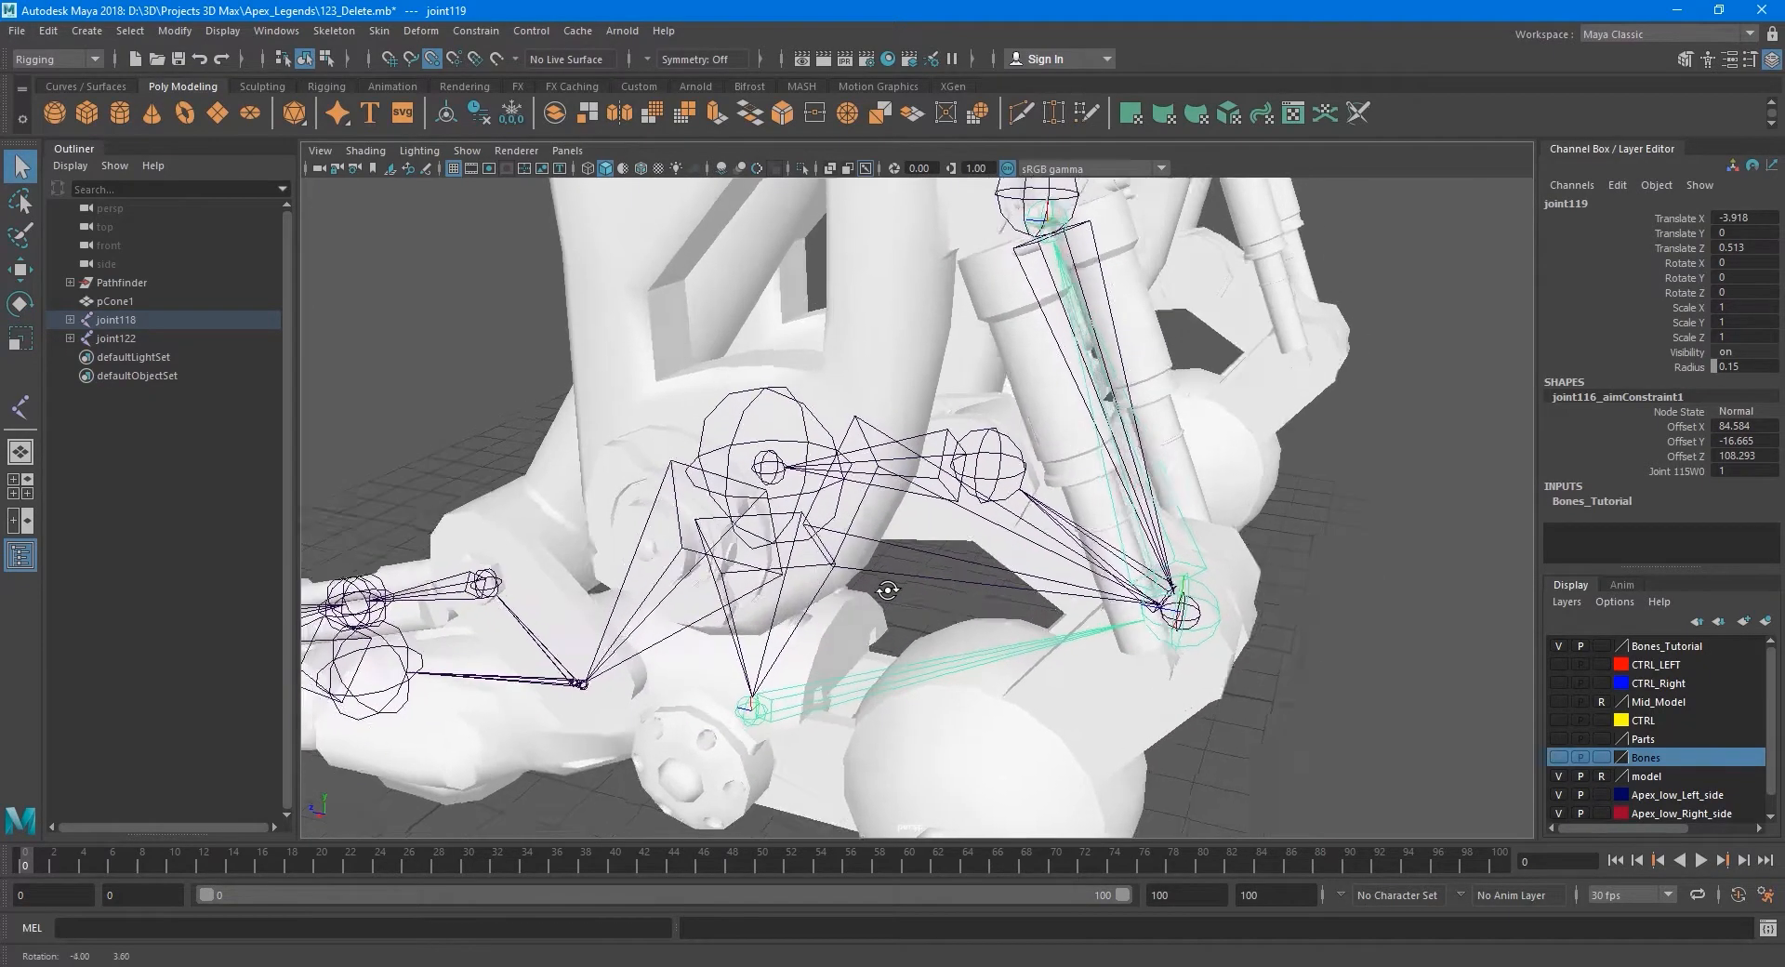
scroll(878, 588, "down", 2)
middle_click_drag(874, 588, 952, 610, "alt")
left_click_drag(952, 611, 889, 562, "alt")
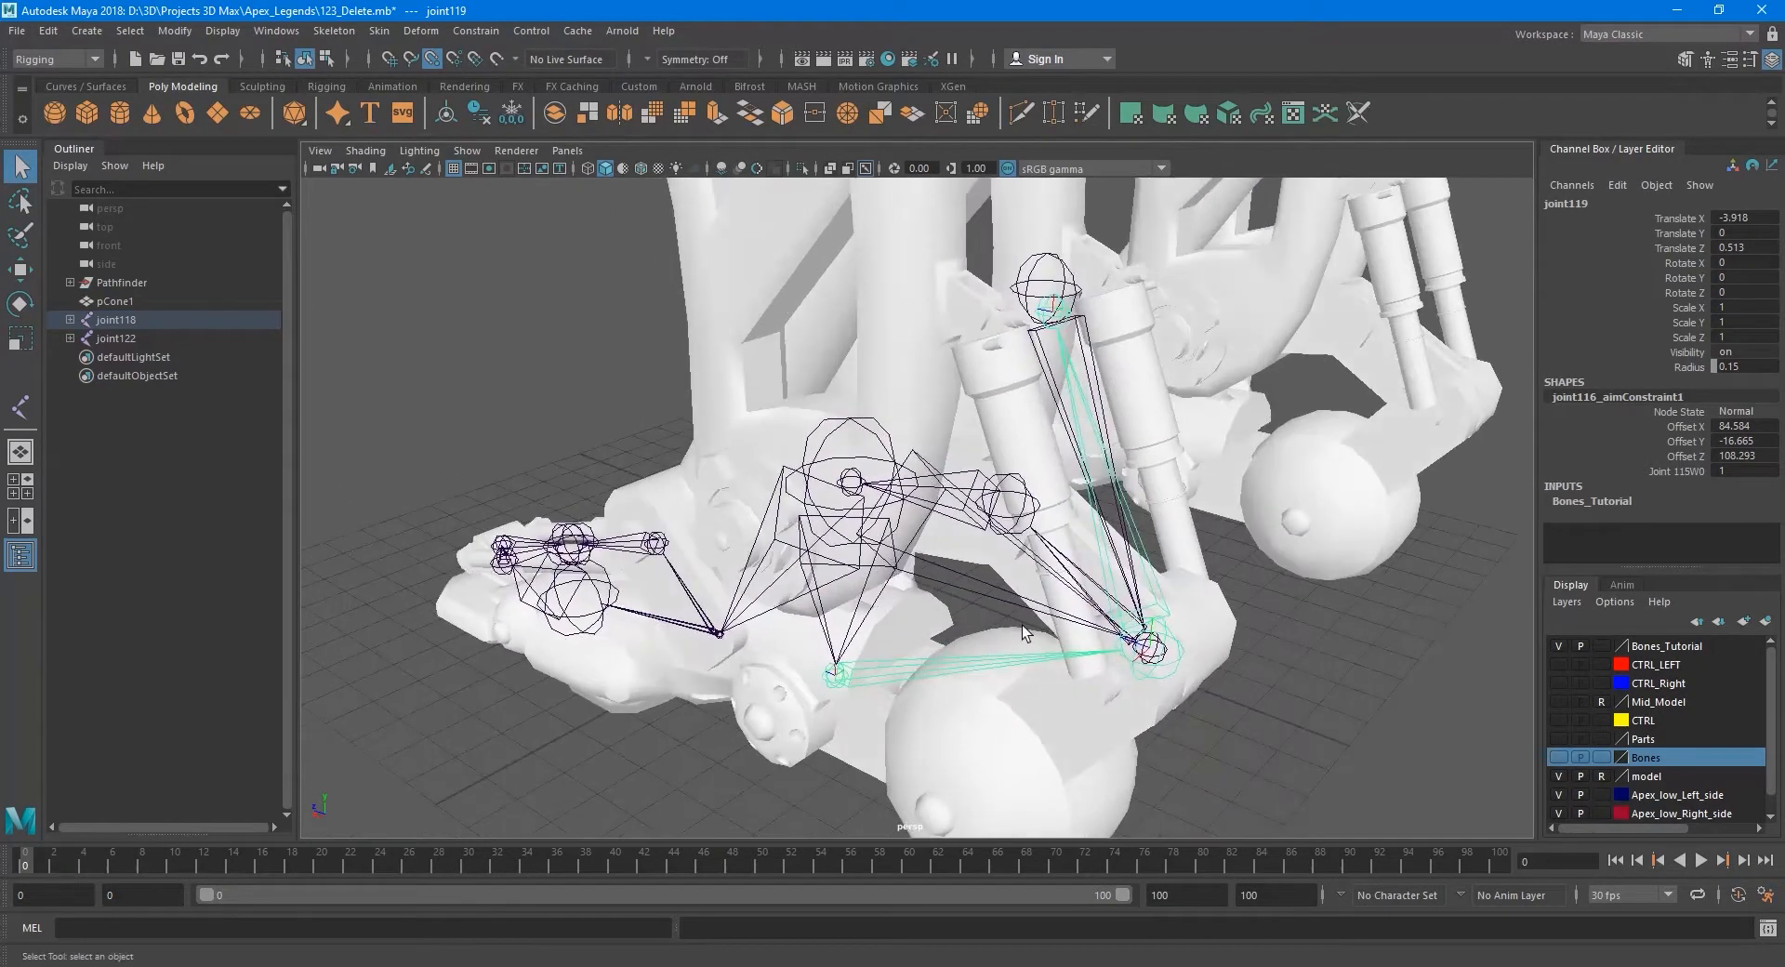
left_click(1558, 648)
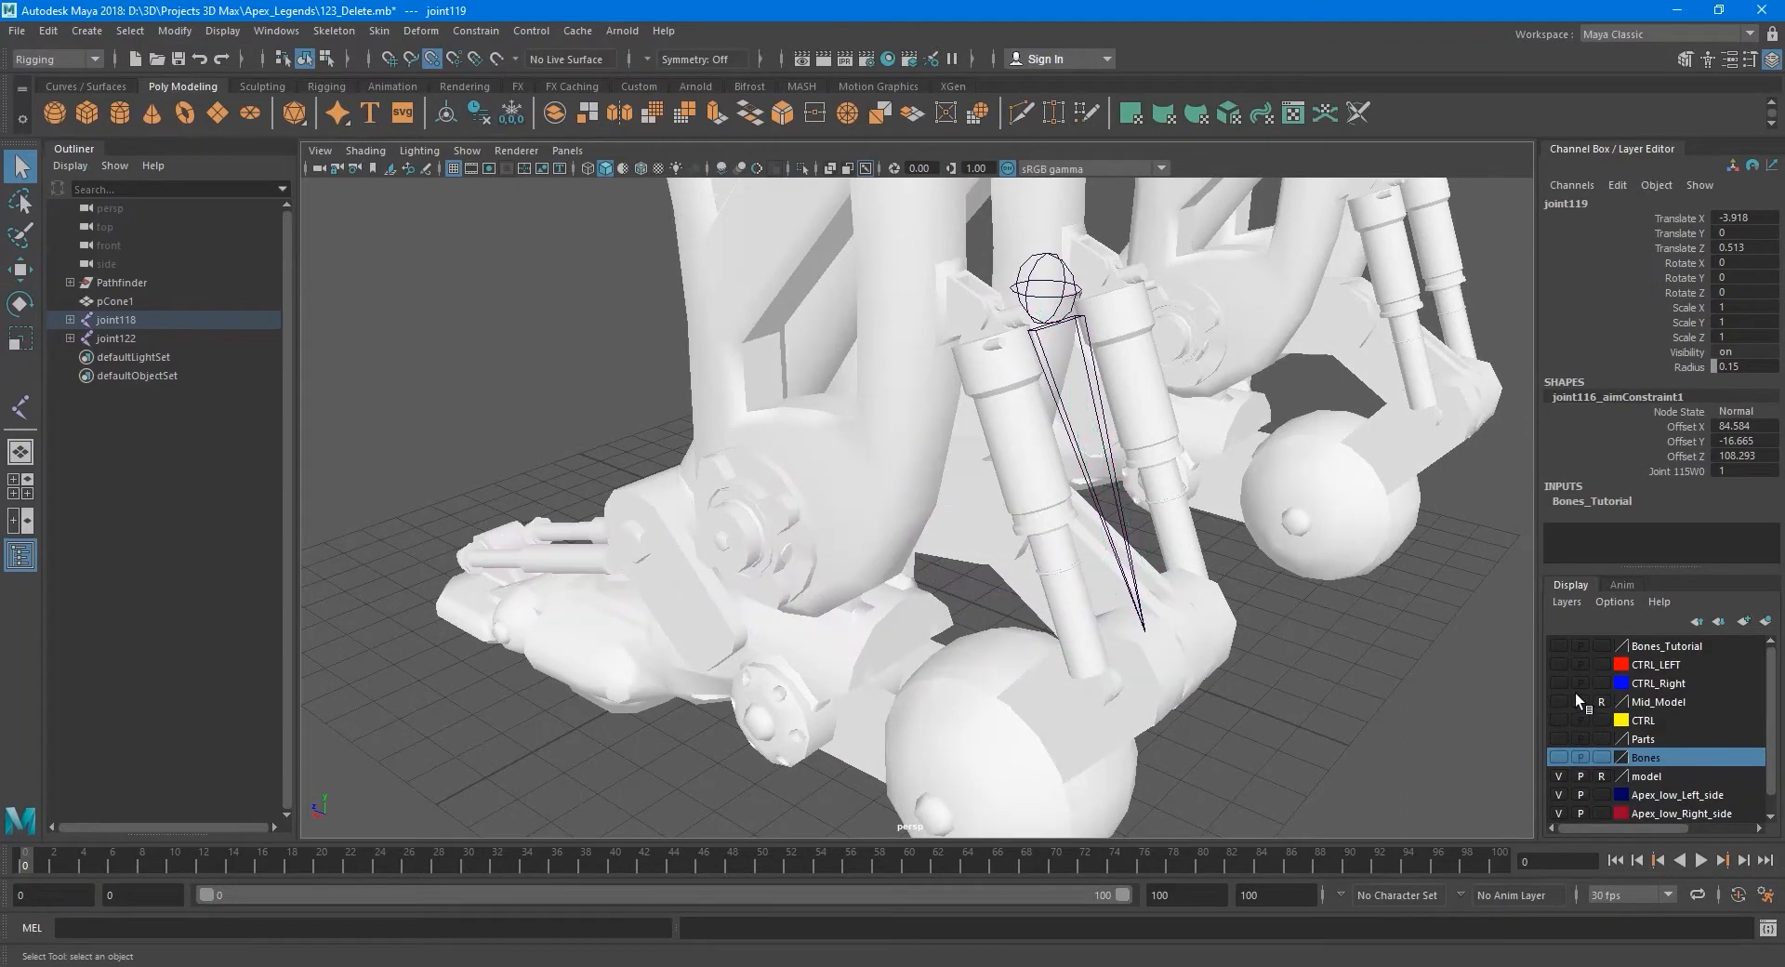
left_click(1558, 756)
Test-rotate the reference joint L_Heel_J to -5 in Rotate Z, and undo the rotation.
left_click_drag(906, 671, 780, 680, "alt")
left_click(888, 668)
key("e")
scroll(921, 569, "up", 3)
scroll(824, 606, "down", 3)
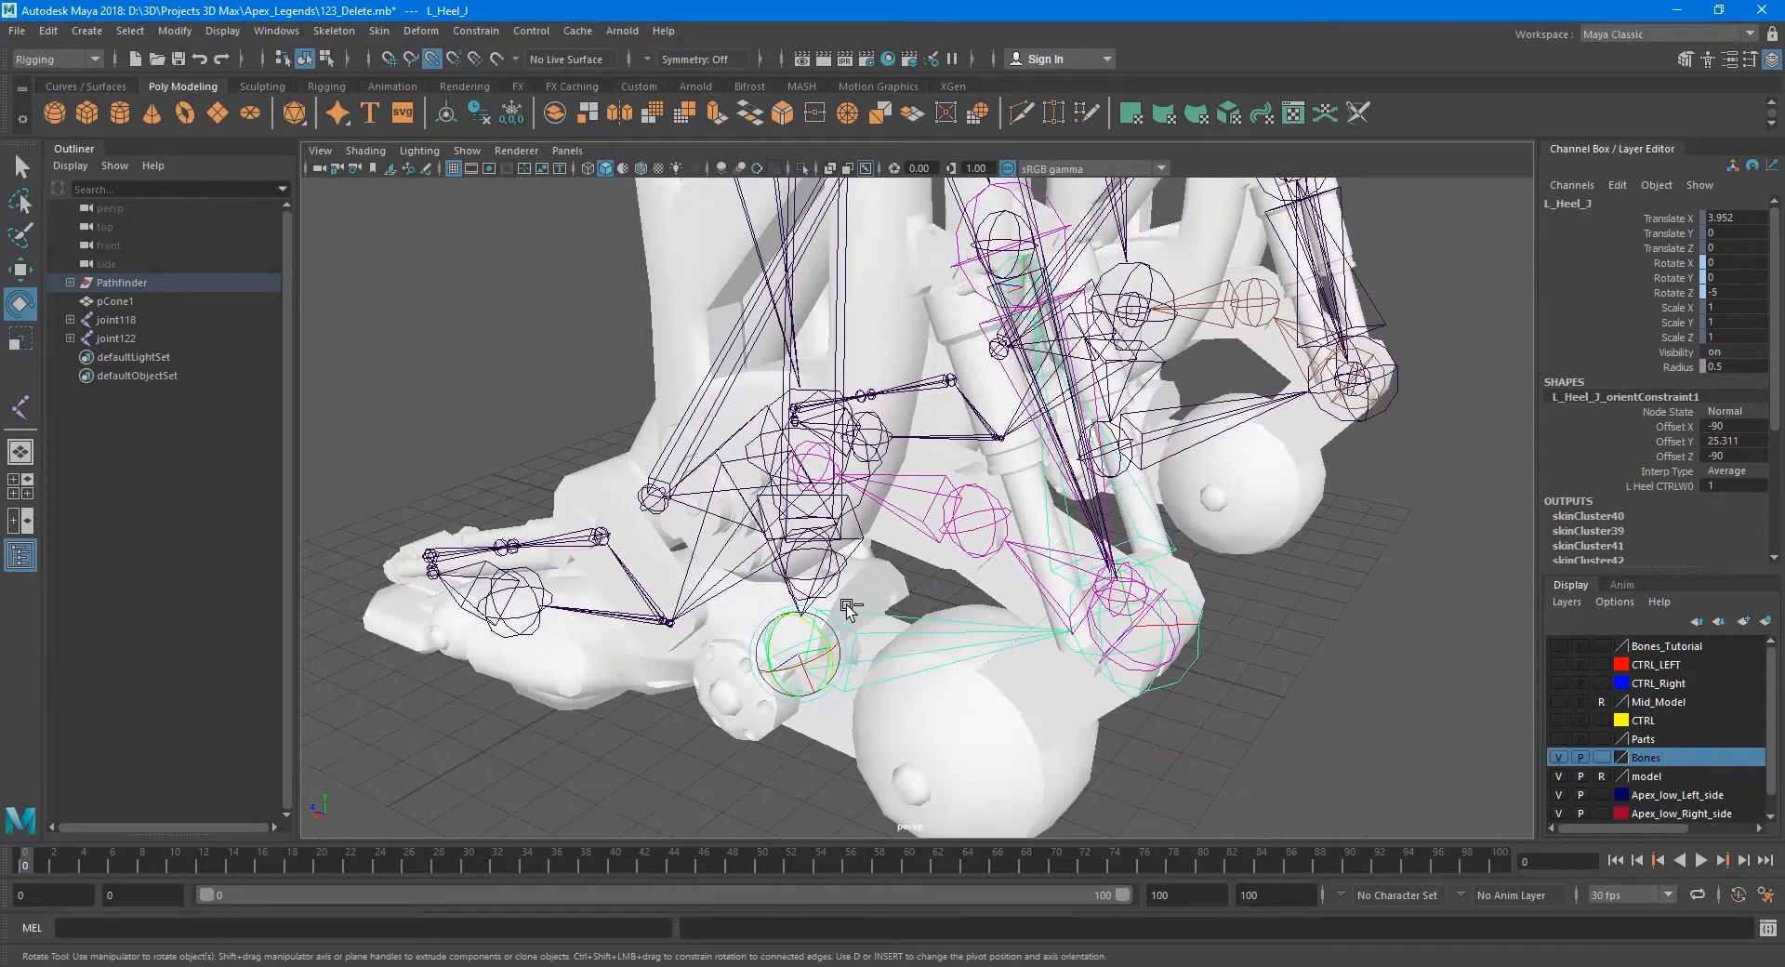
key("ctrl+z")
left_click_drag(820, 595, 916, 595, "alt")
key("ctrl+z")
key("q")
Select the reference joint L_Heel06_J at the ankle and examine how its separate heel chain is arranged.
scroll(915, 558, "up", 5)
mouse_move(896, 521)
left_mouse_down("alt")
mouse_move(861, 474)
mouse_move(843, 526)
mouse_move(900, 501)
mouse_move(887, 516)
left_mouse_up("alt")
left_click(869, 472)
scroll(872, 474, "down", 3)
scroll(901, 504, "up", 3)
scroll(861, 465, "down", 2)
scroll(913, 516, "down", 2)
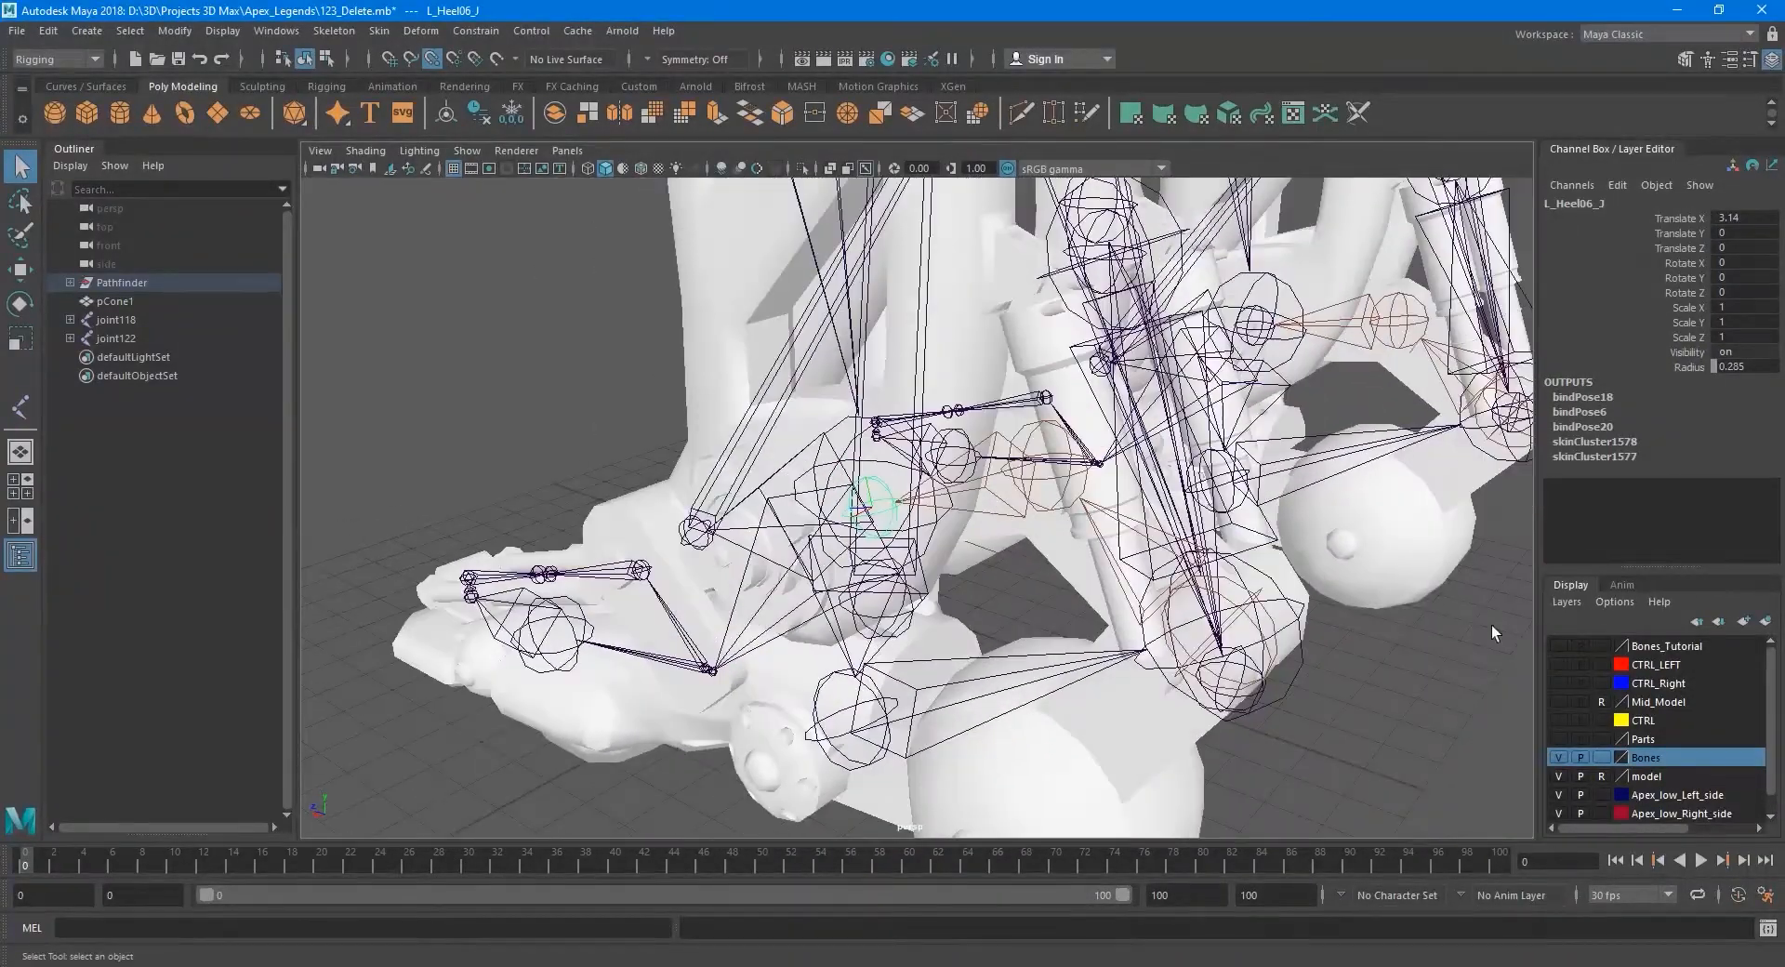
Hide the Bones layer and show the Bones_Tutorial layer again.
left_click(1555, 755)
left_click(1560, 662)
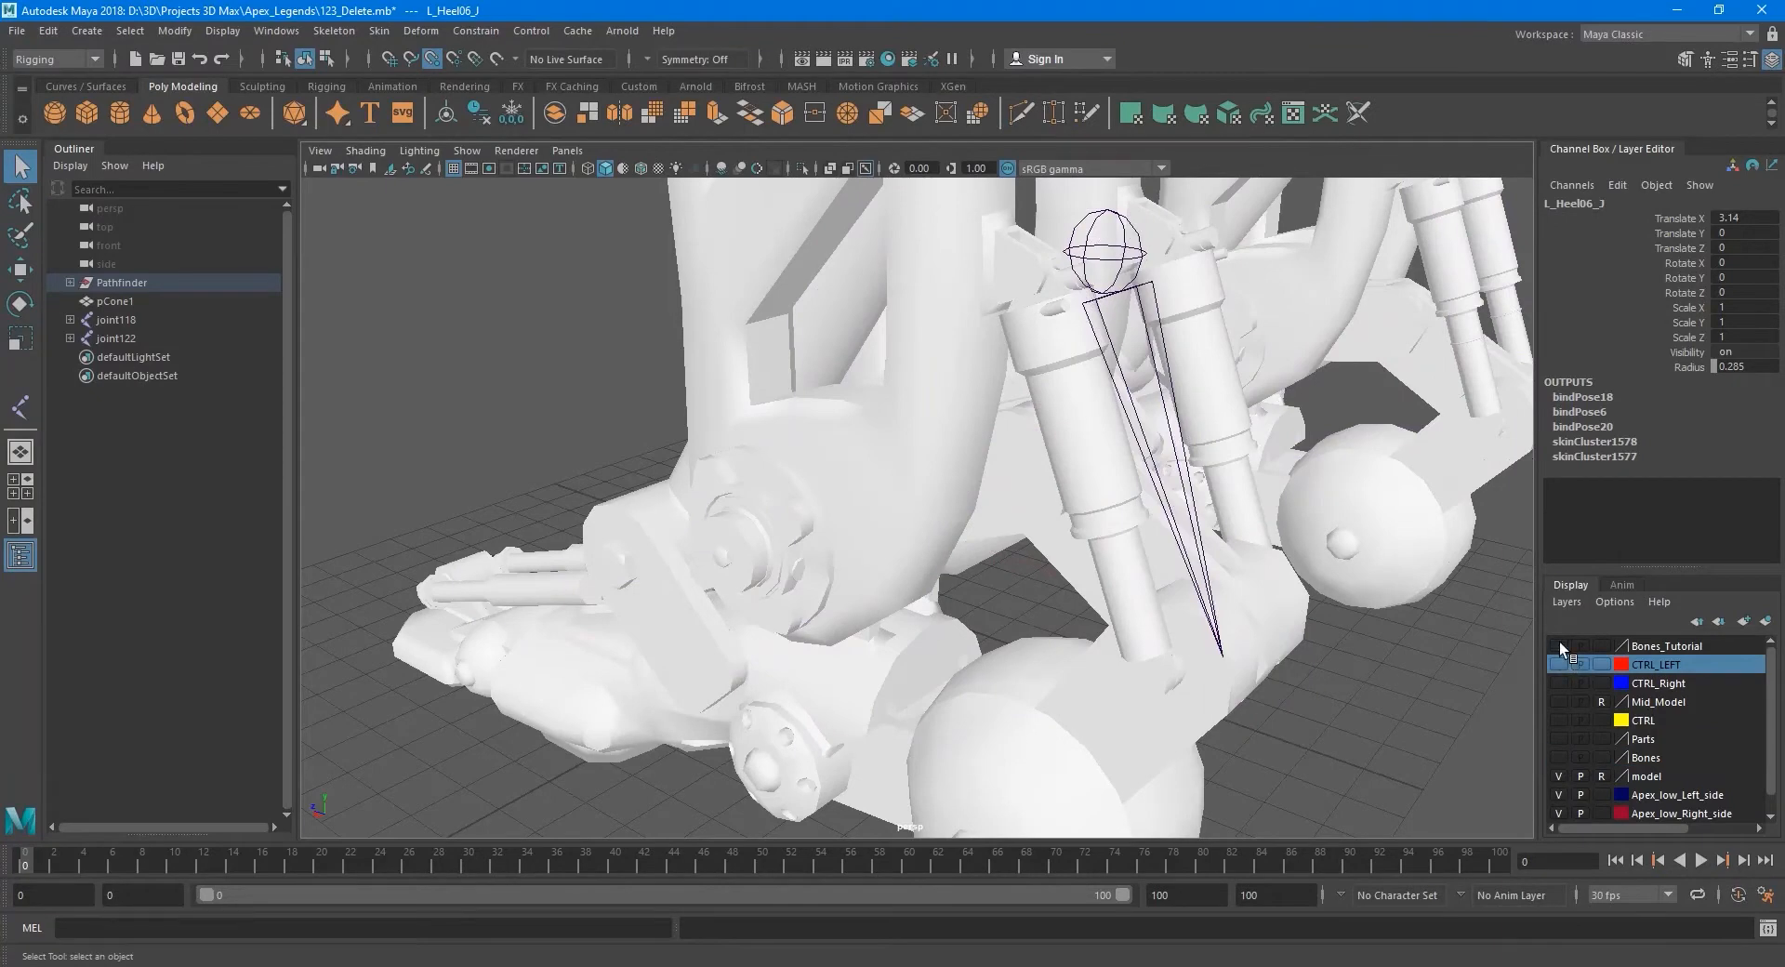
left_click(1559, 644)
left_click_drag(1076, 618, 1003, 574, "alt")
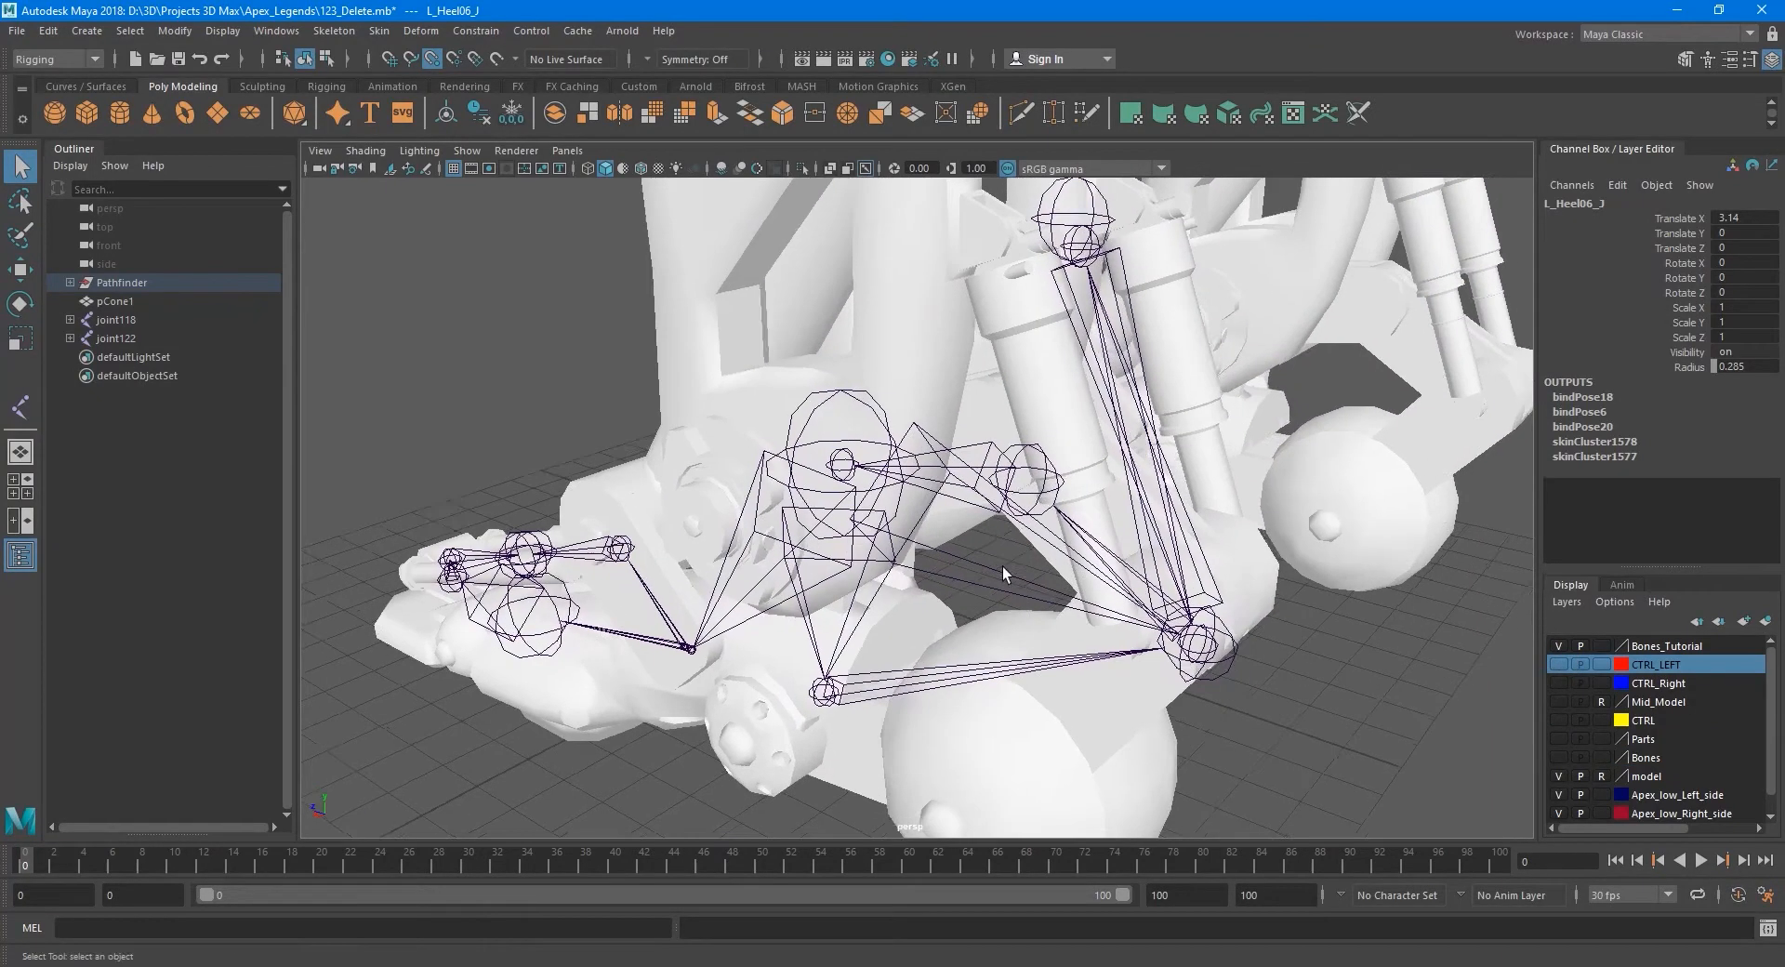
Test-rotate joint119 by -10° around Y against the still-connected heel chain, and undo the rotation.
left_click(913, 687)
left_click_drag(913, 688, 839, 651, "alt")
key("e")
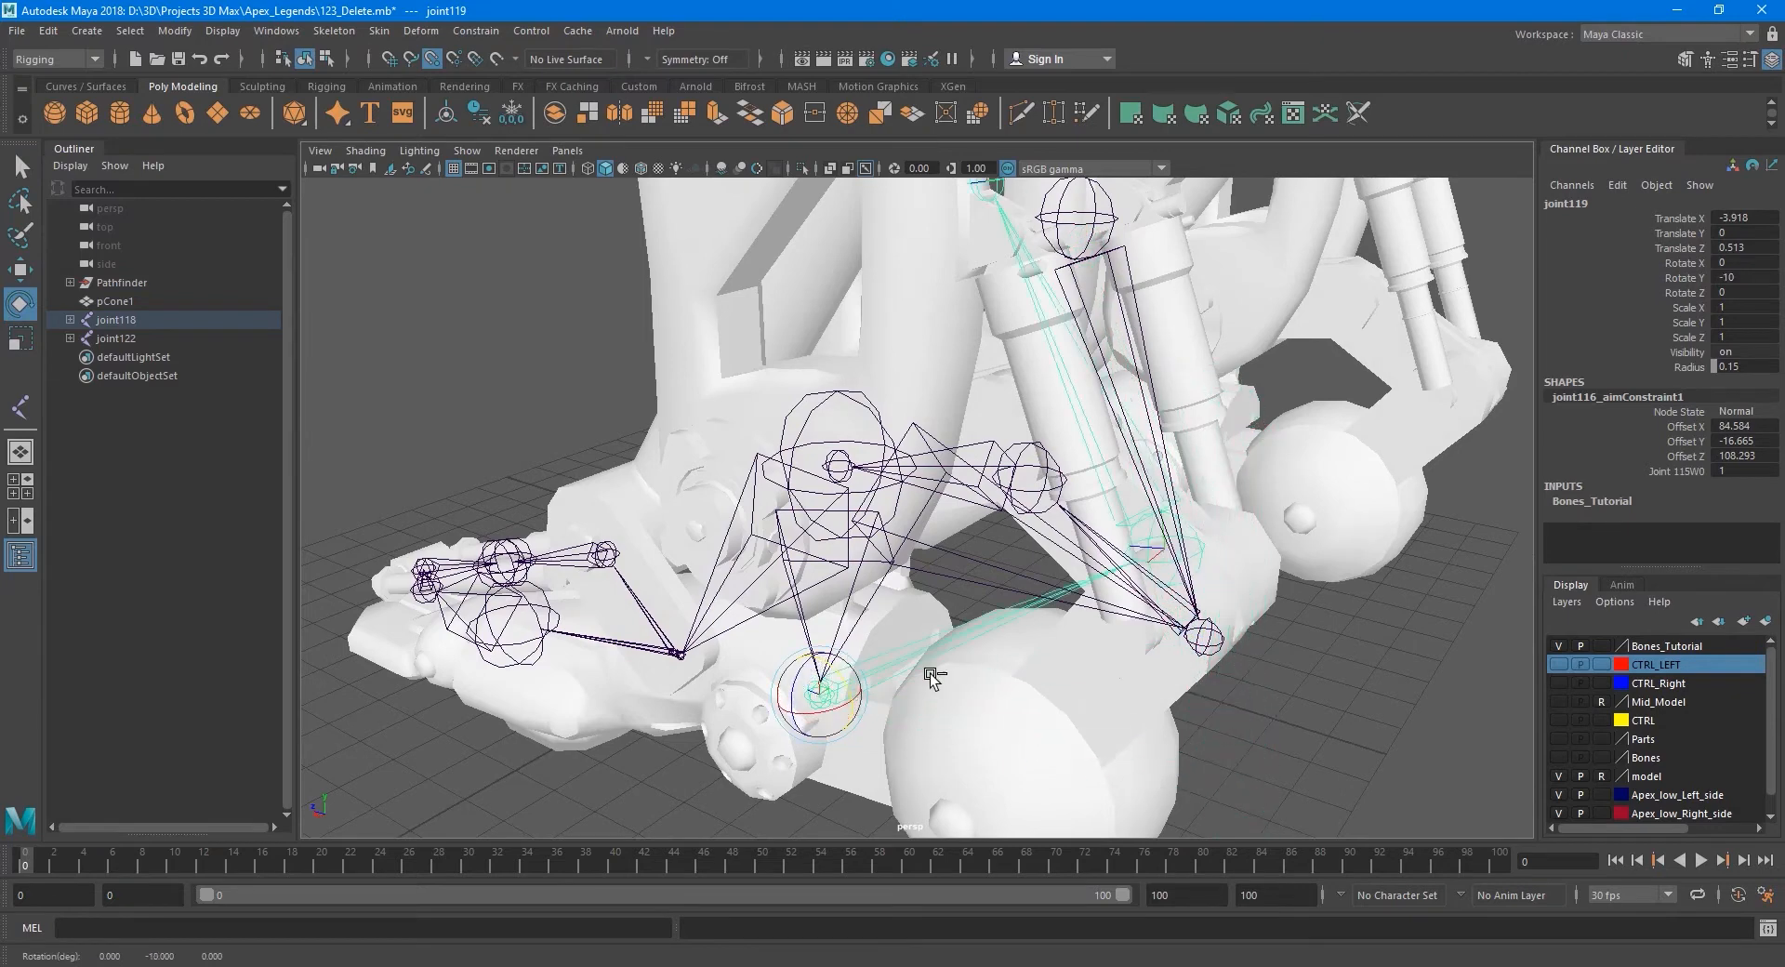
key("ctrl+z")
key("q")
middle_click_drag(1006, 686, 950, 675, "alt")
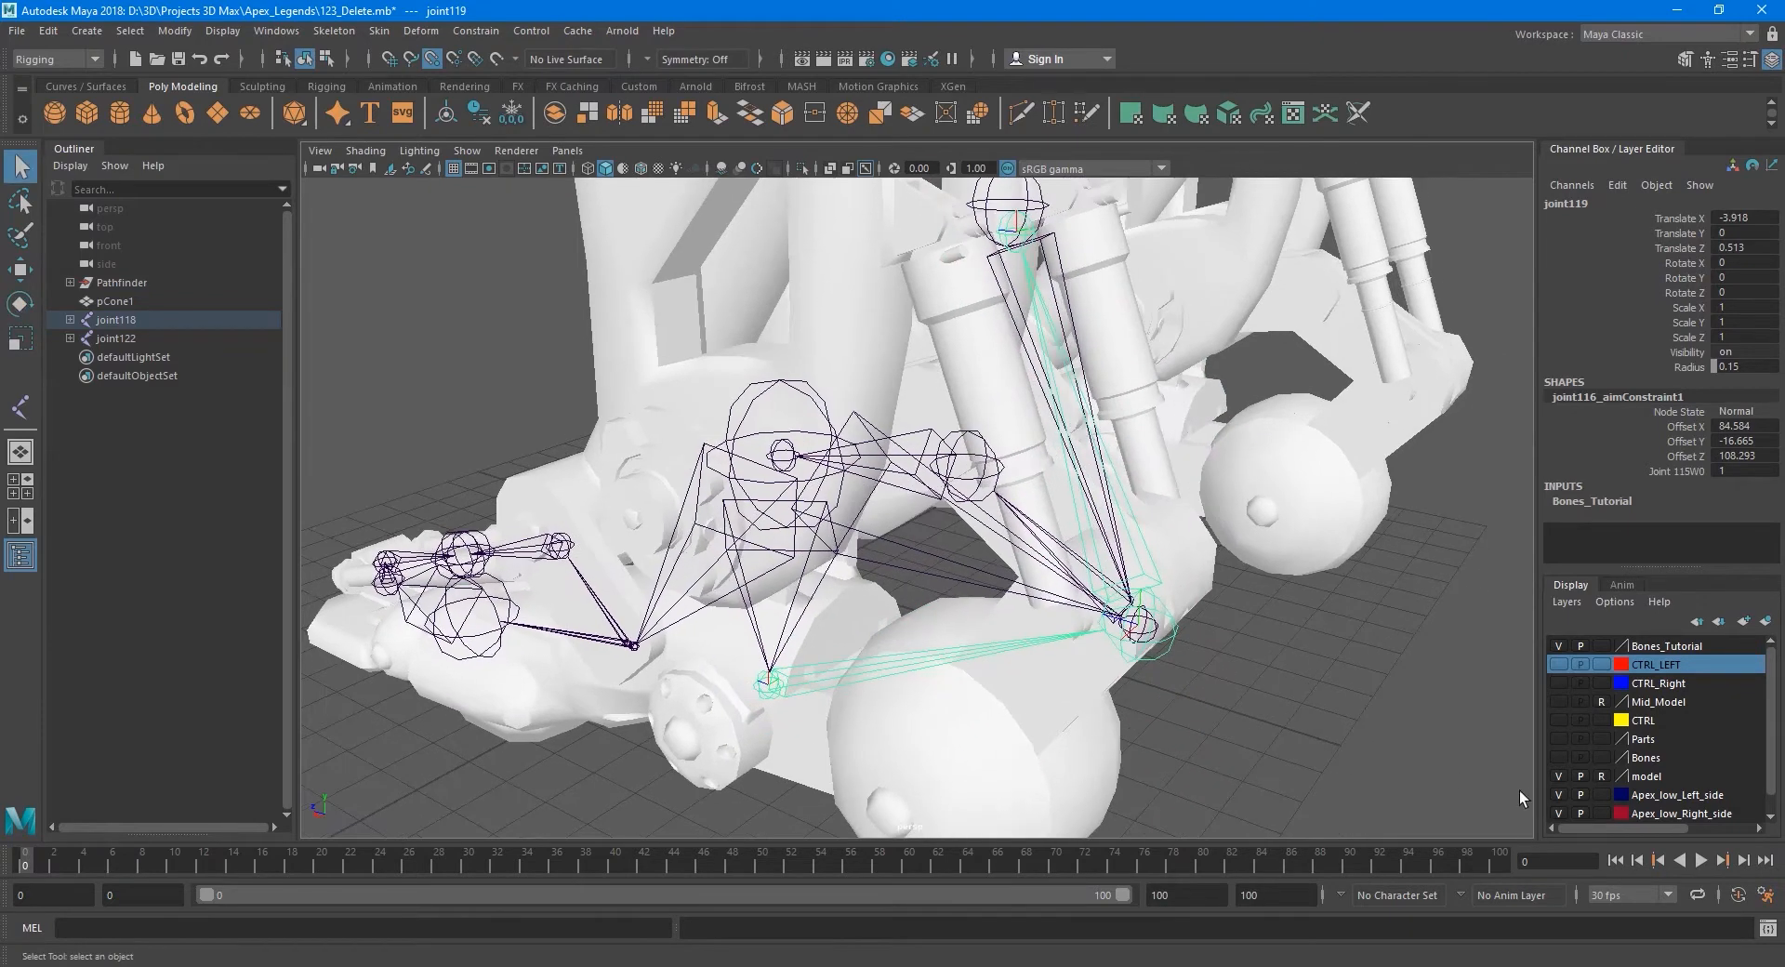
Switch visibility from Bones_Tutorial to Bones, select L_Heel04_J at the heel pivot, and turn off point snapping.
left_click(1559, 757)
left_click(1558, 648)
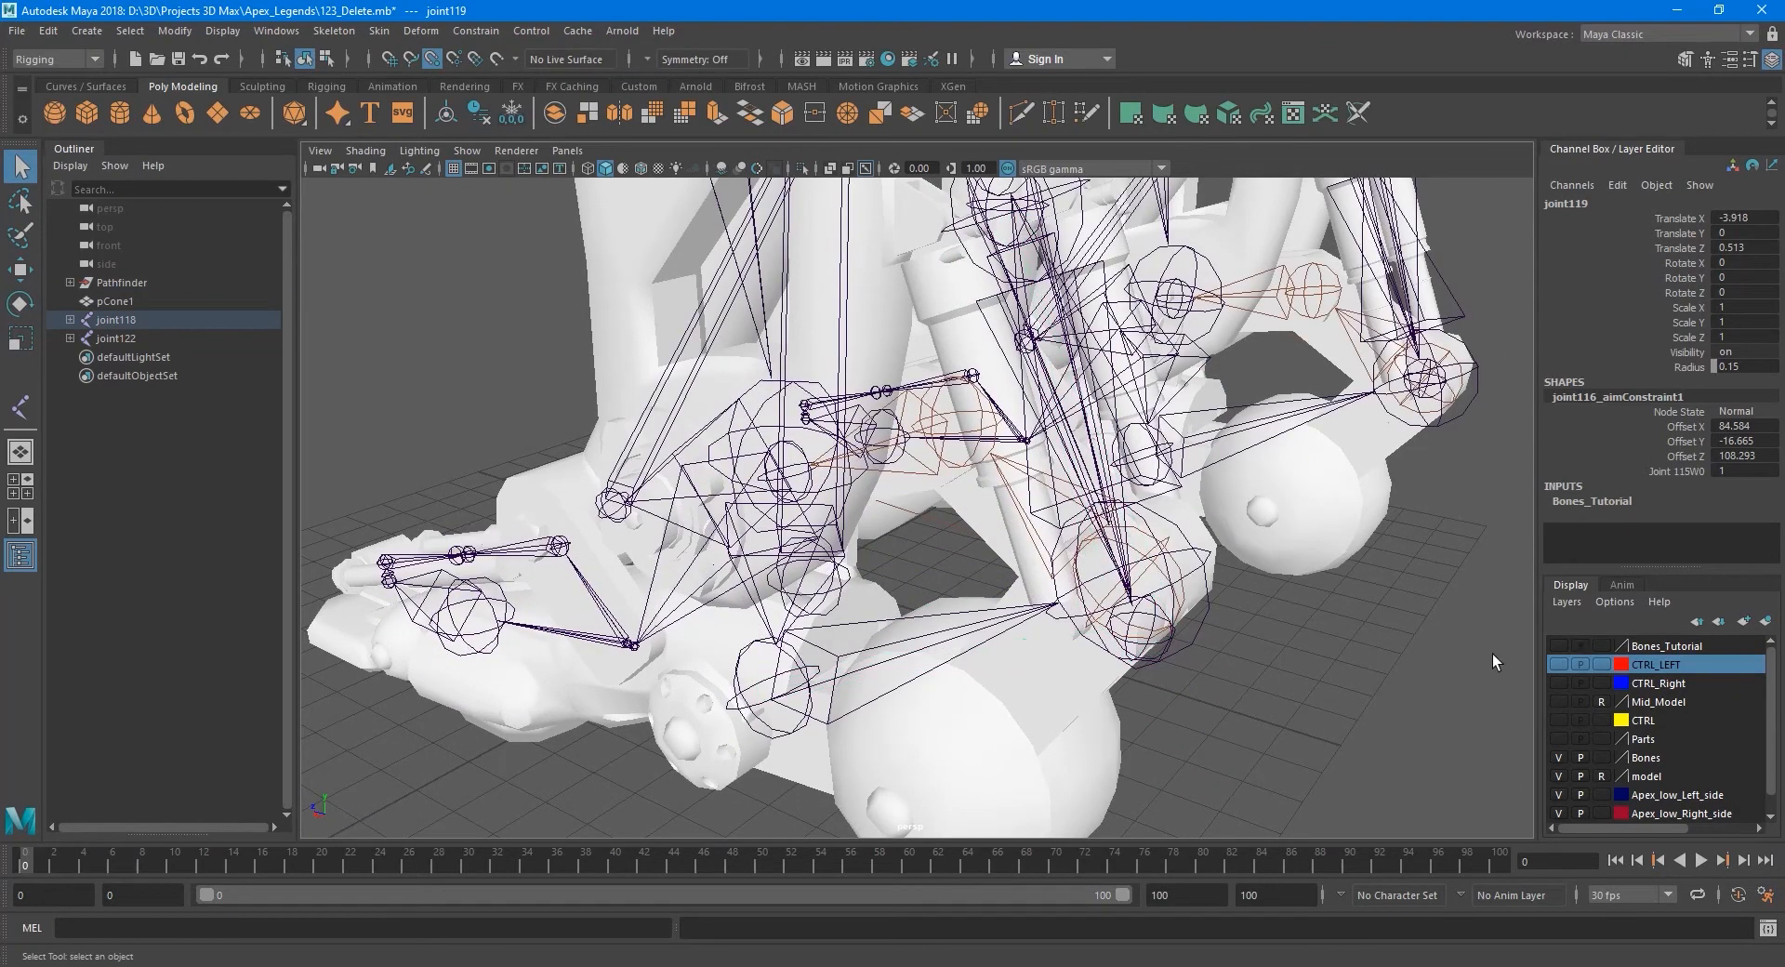
left_click(1167, 533)
left_click(1171, 558)
left_click_drag(1152, 579, 1098, 595, "alt")
key("w")
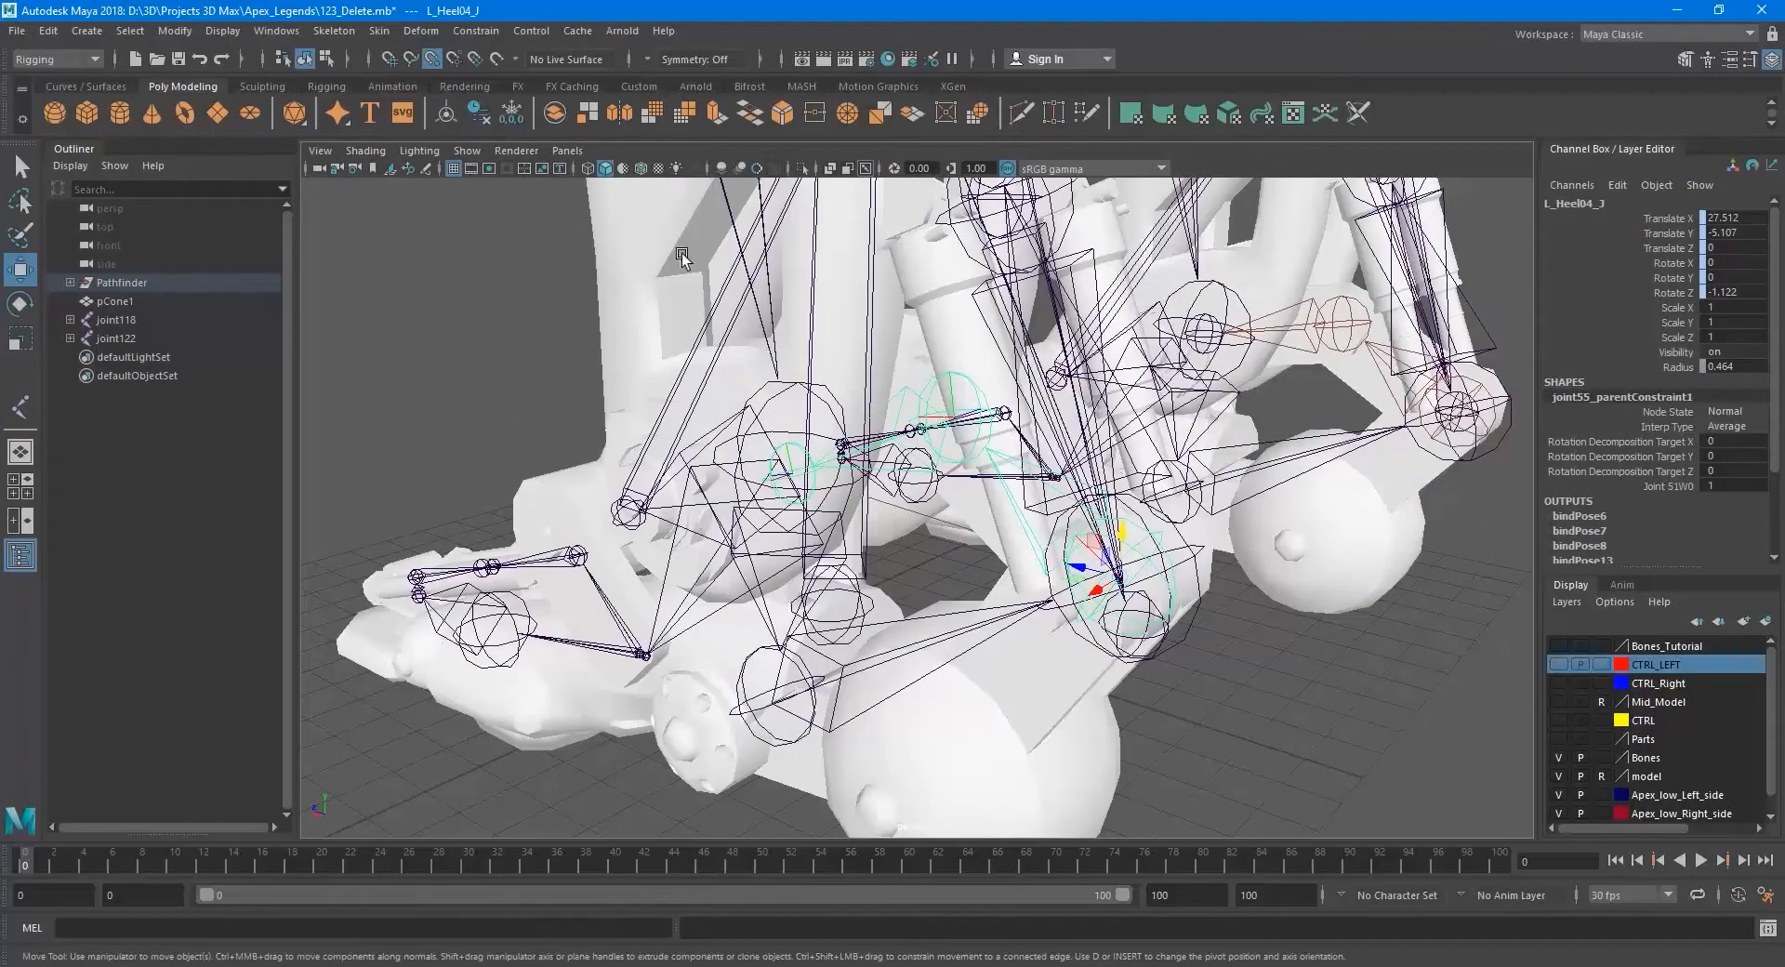
left_click(429, 68)
Try moving L_Heel04_J off the heel pivot to about Translate X 25.574, Y -4.406, and undo the move.
middle_click_drag(832, 472, 857, 559, "alt")
left_click_drag(1134, 657, 936, 530)
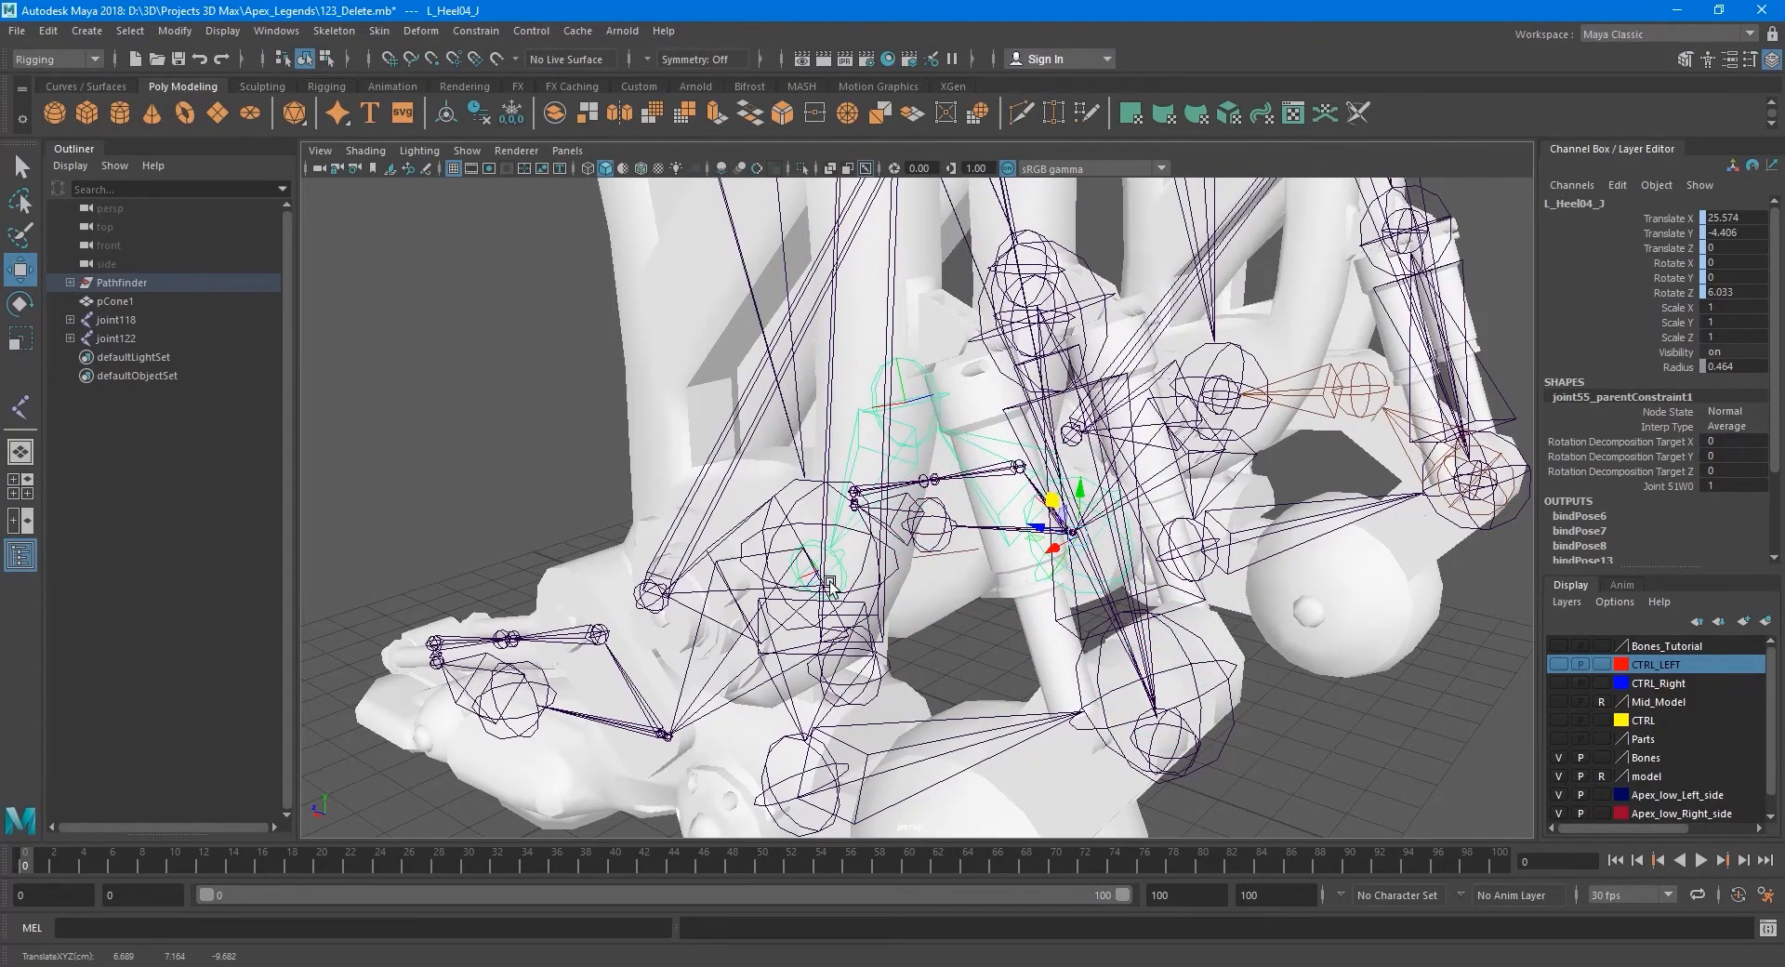
left_click_drag(830, 584, 1069, 544, "alt")
key("ctrl+z")
key("ctrl+z")
key("q")
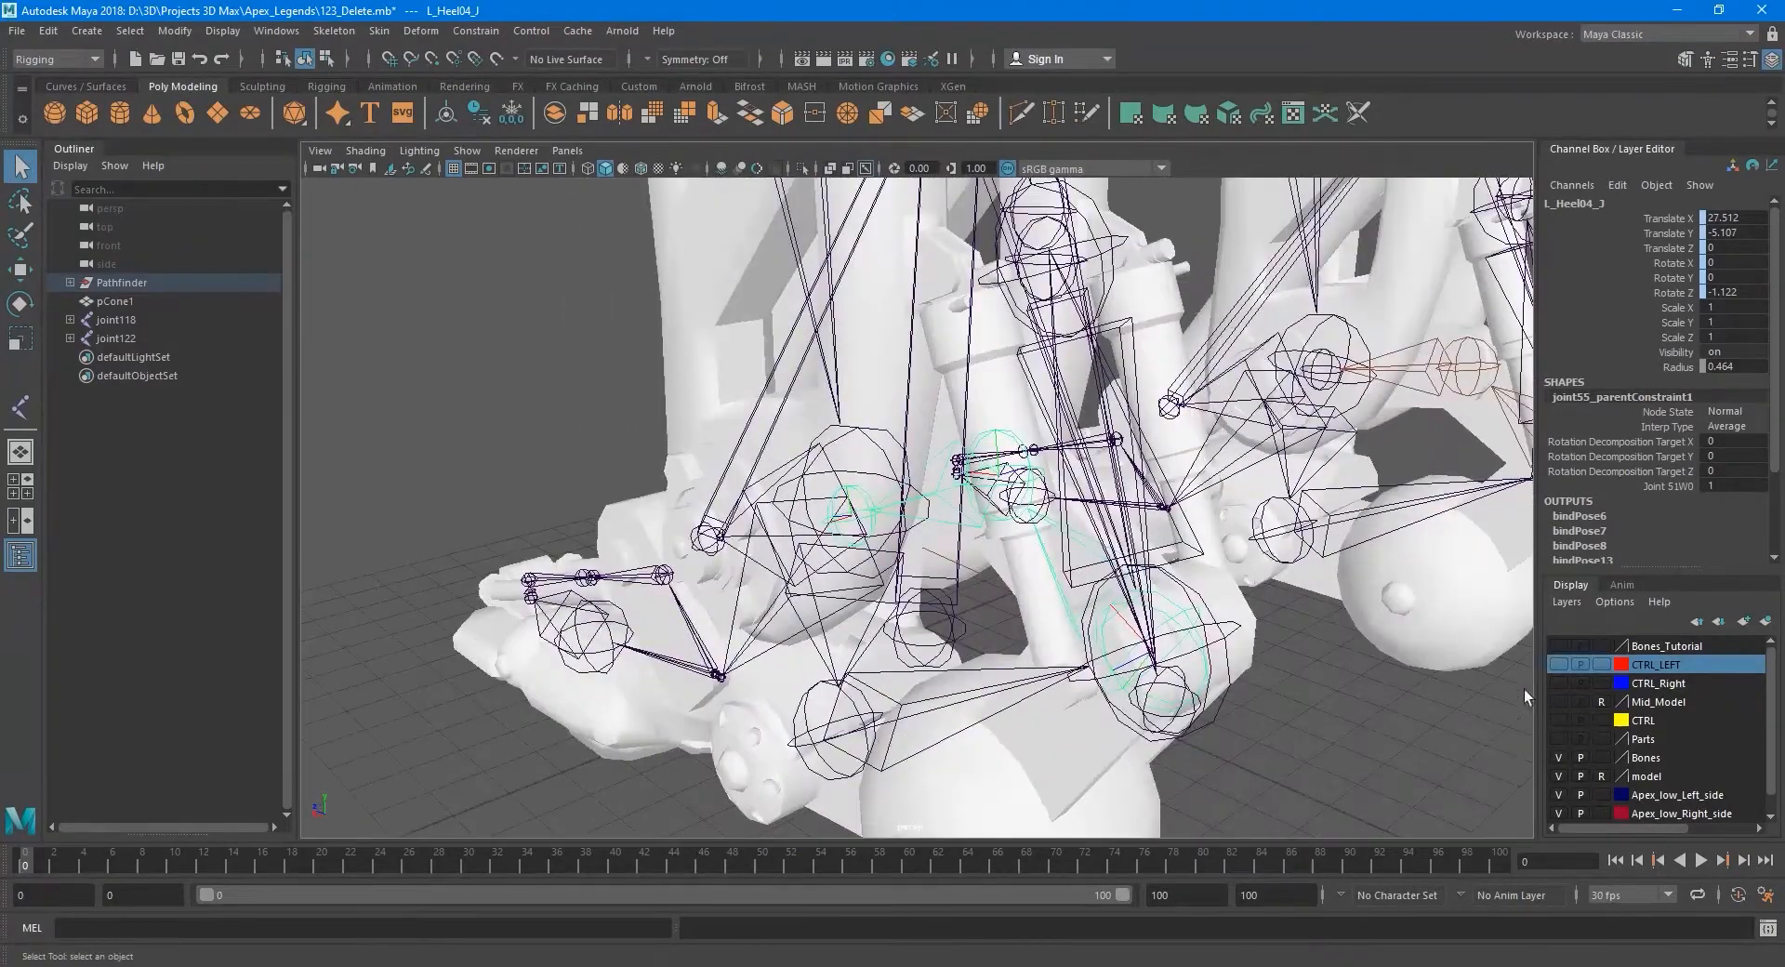
Switch visibility from Bones back to Bones_Tutorial and select joint118 at the ankle.
left_click(1560, 755)
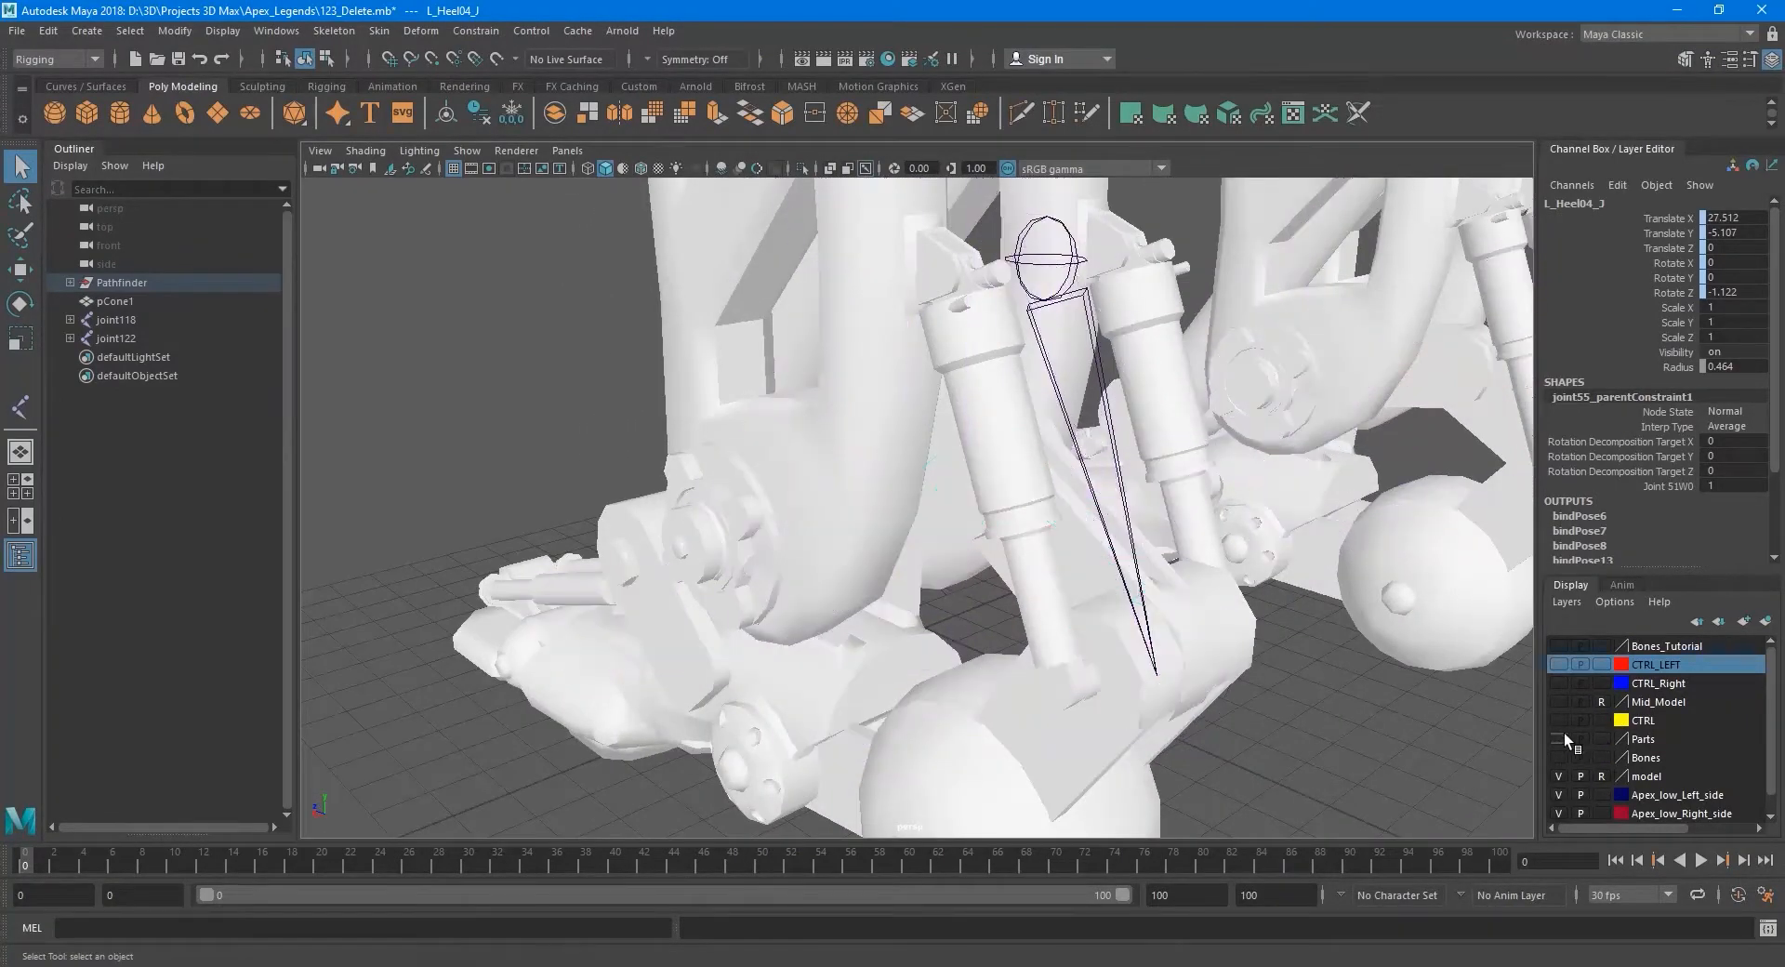
left_click(1559, 644)
left_click_drag(940, 595, 909, 521, "alt")
scroll(874, 451, "up", 3)
left_click(867, 430)
scroll(911, 521, "up", 3)
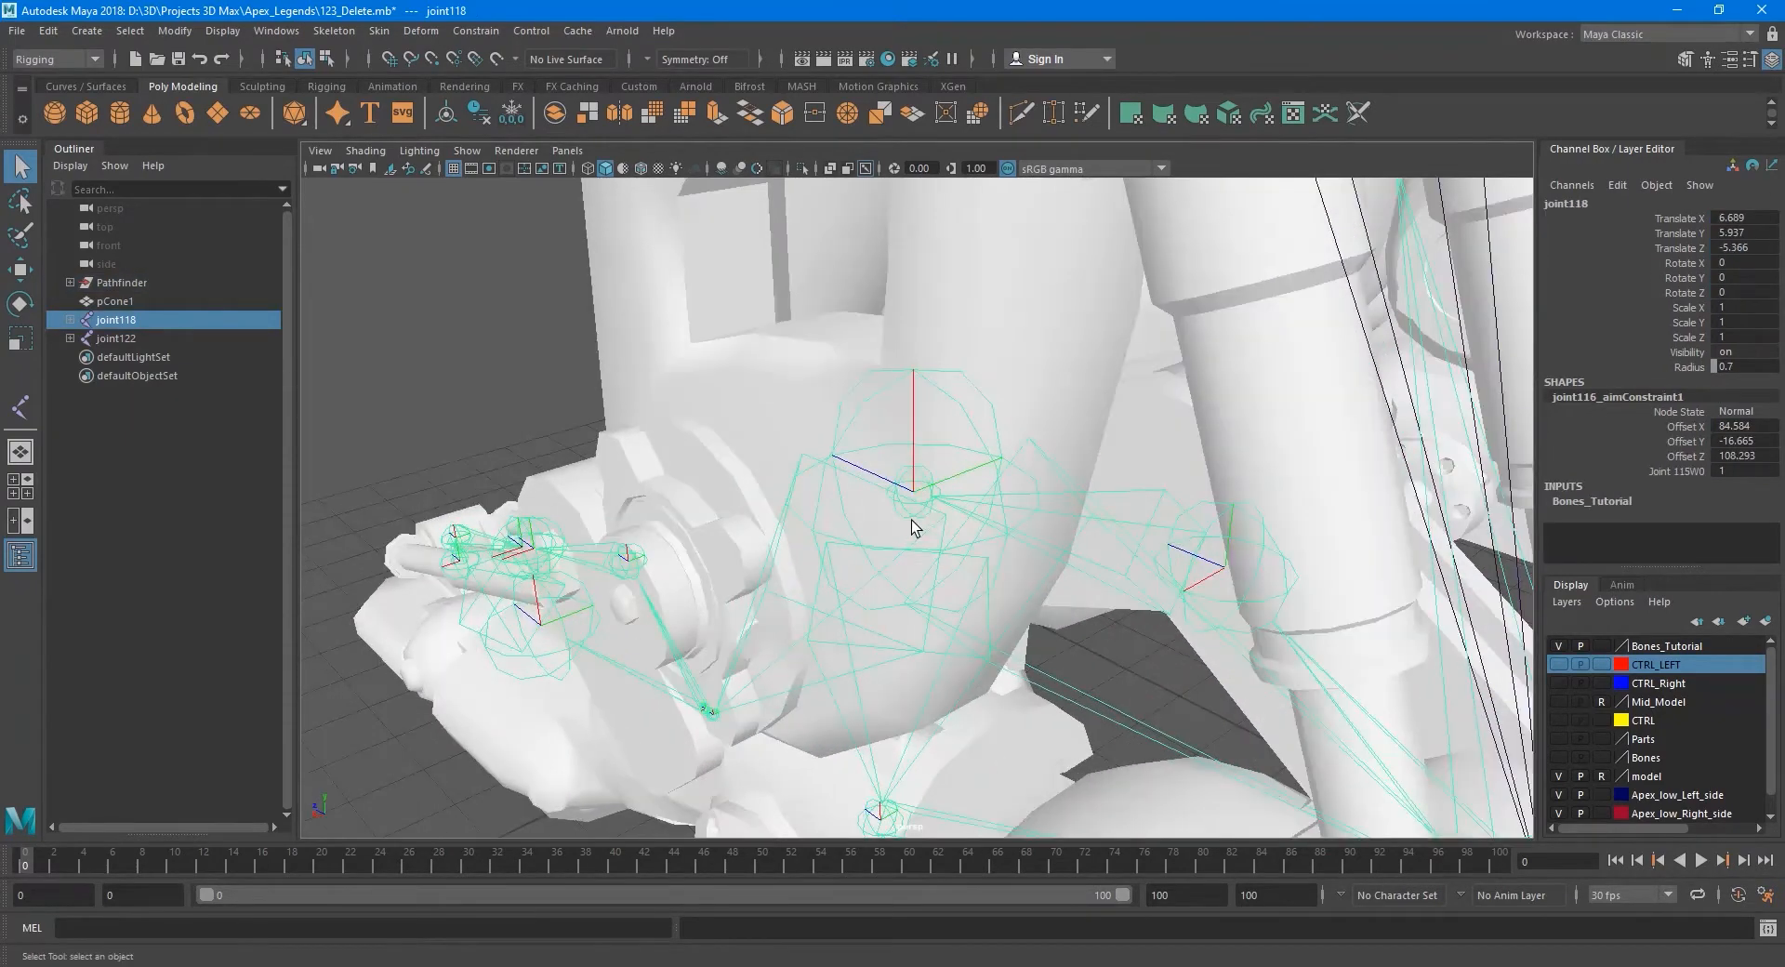
scroll(912, 520, "down", 5)
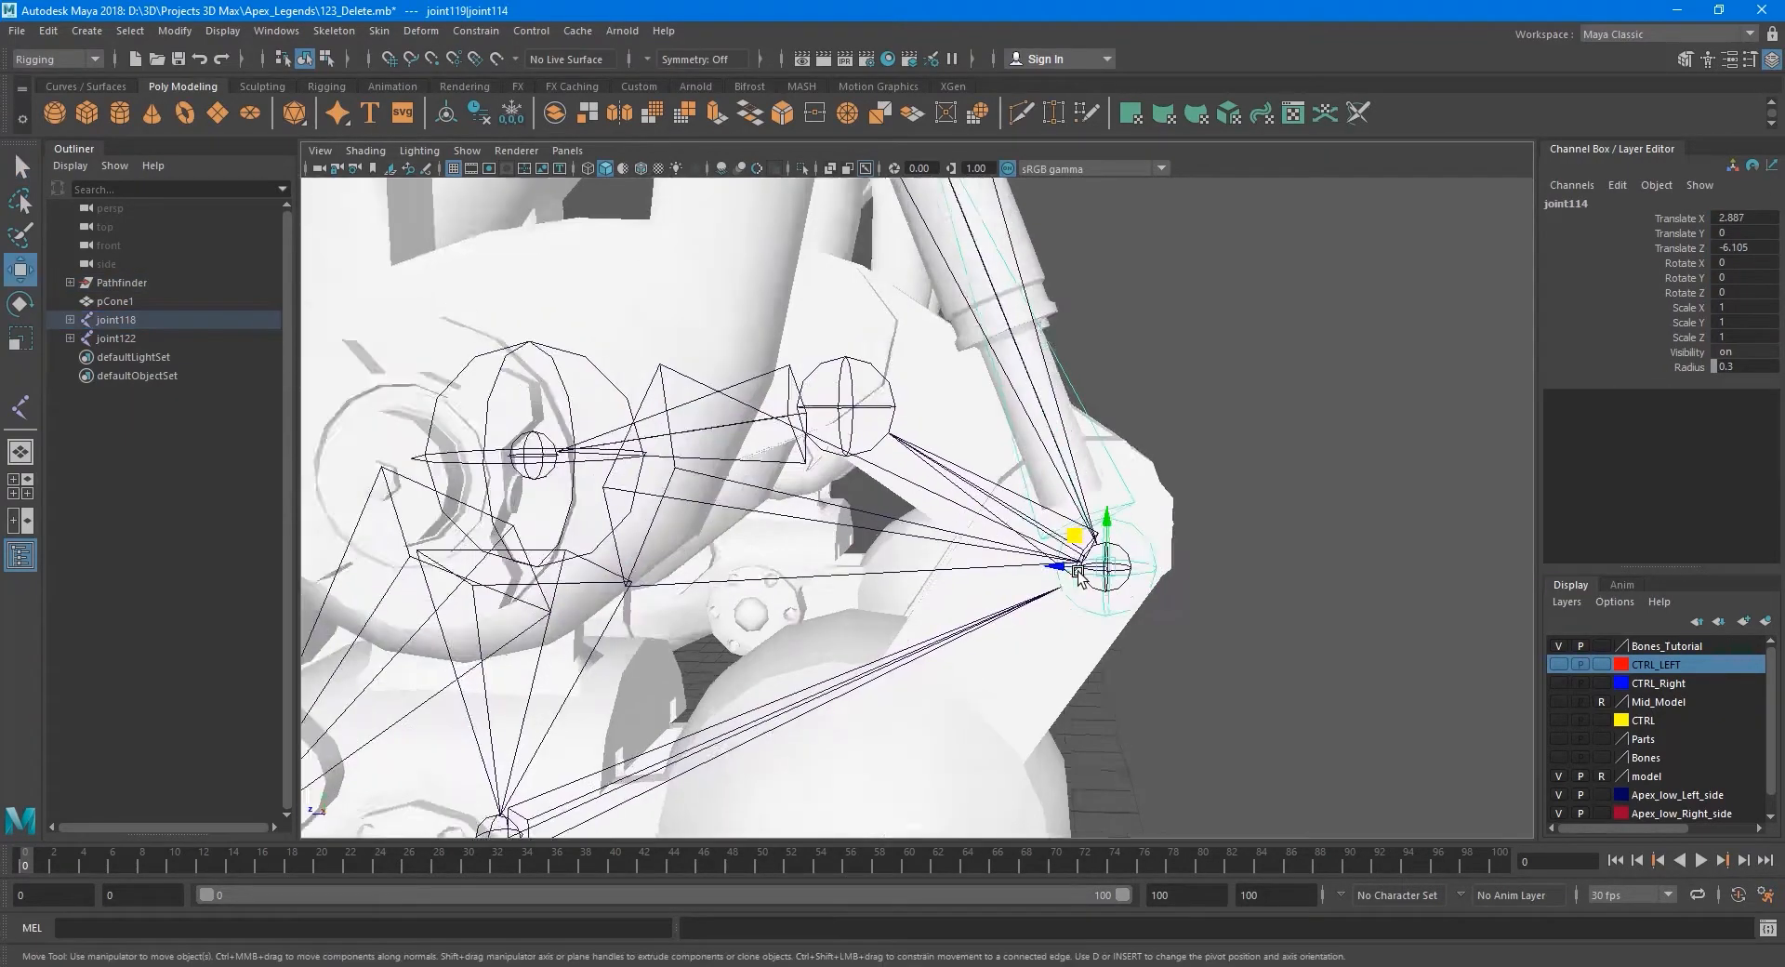
Try moving joint122's child joint120 away from the heel pivot, and undo the move.
scroll(1097, 558, "up", 2)
key("q")
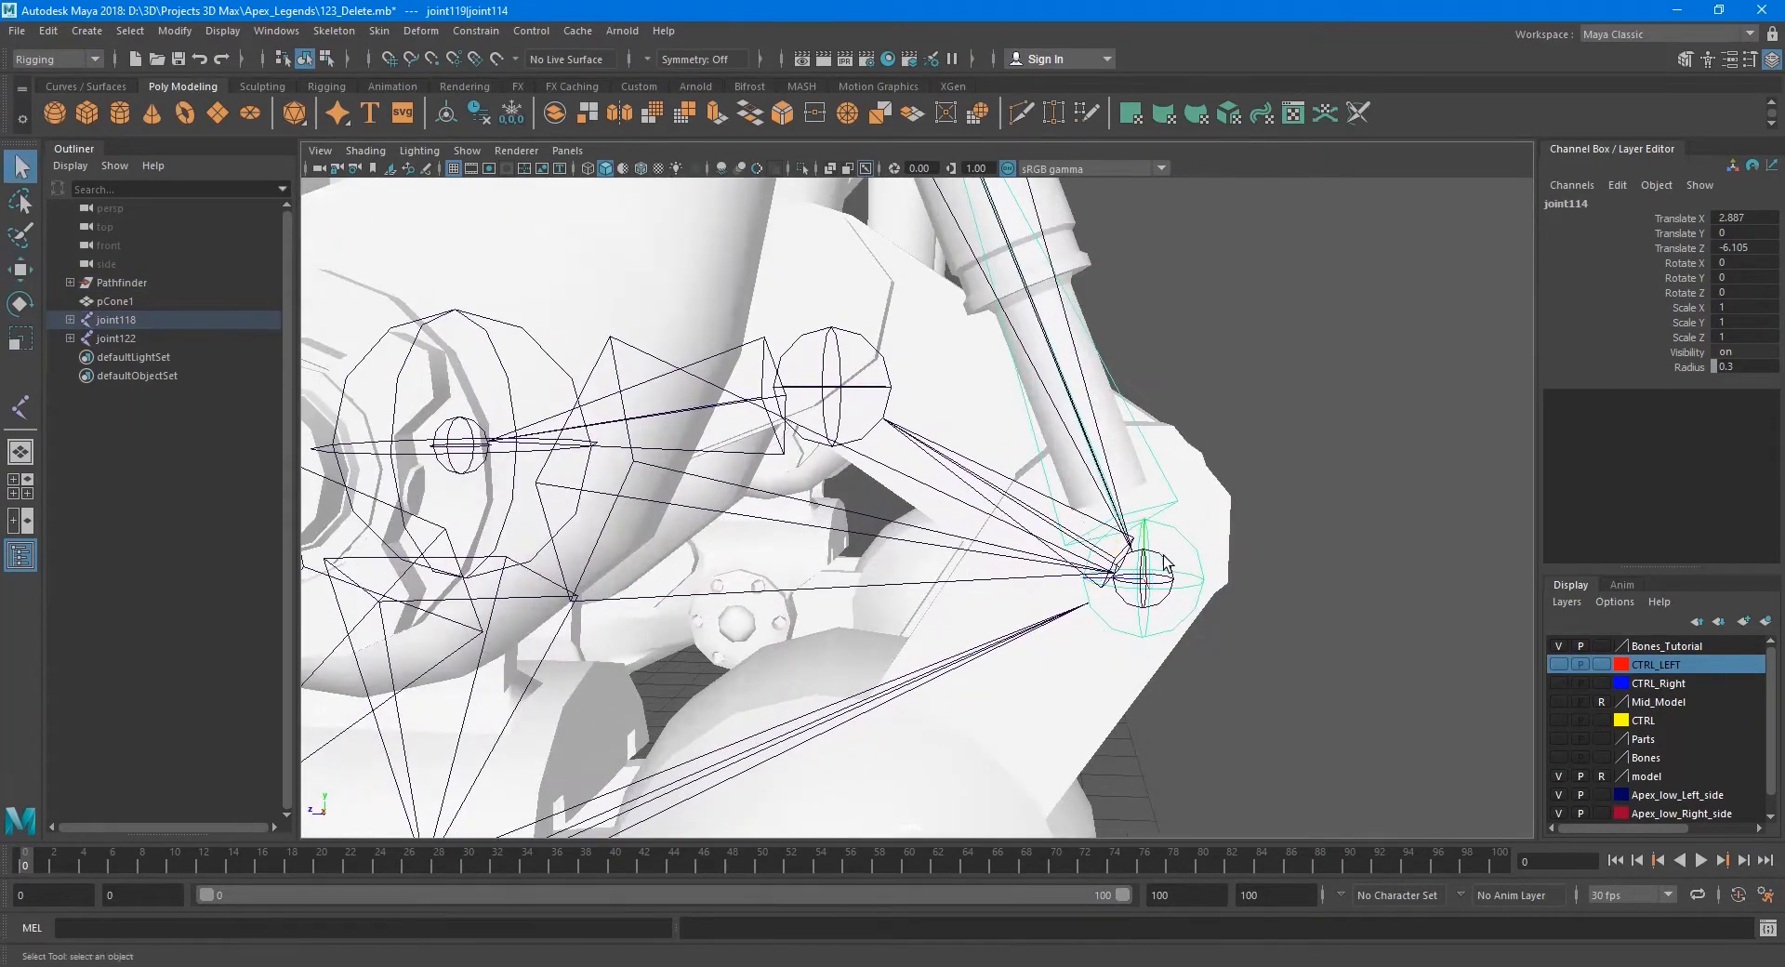
left_click(1162, 564)
left_click_drag(1162, 565, 1251, 451, "alt")
key("w")
key("ctrl+z")
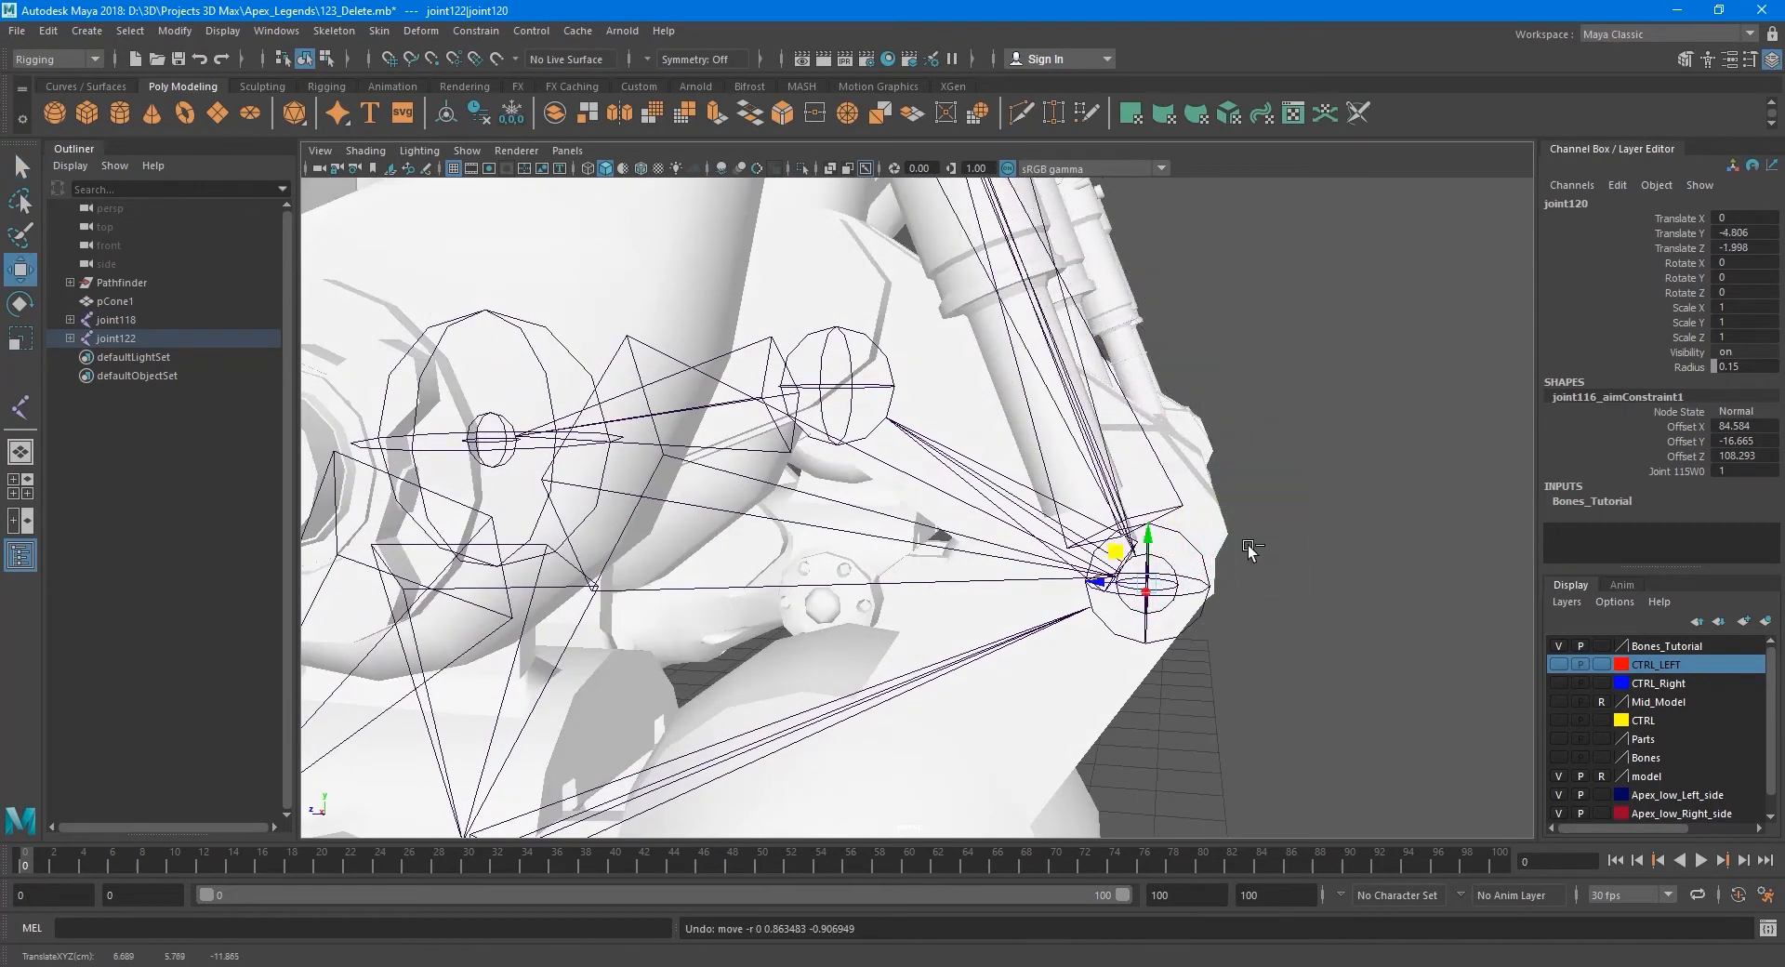
Set the radius of joint122's child joint120 at the heel pivot to 0.2.
middle_click_drag(1224, 592, 1060, 527, "alt")
scroll(1054, 523, "up", 2)
left_click_drag(1149, 550, 991, 539, "alt")
scroll(990, 540, "up", 3)
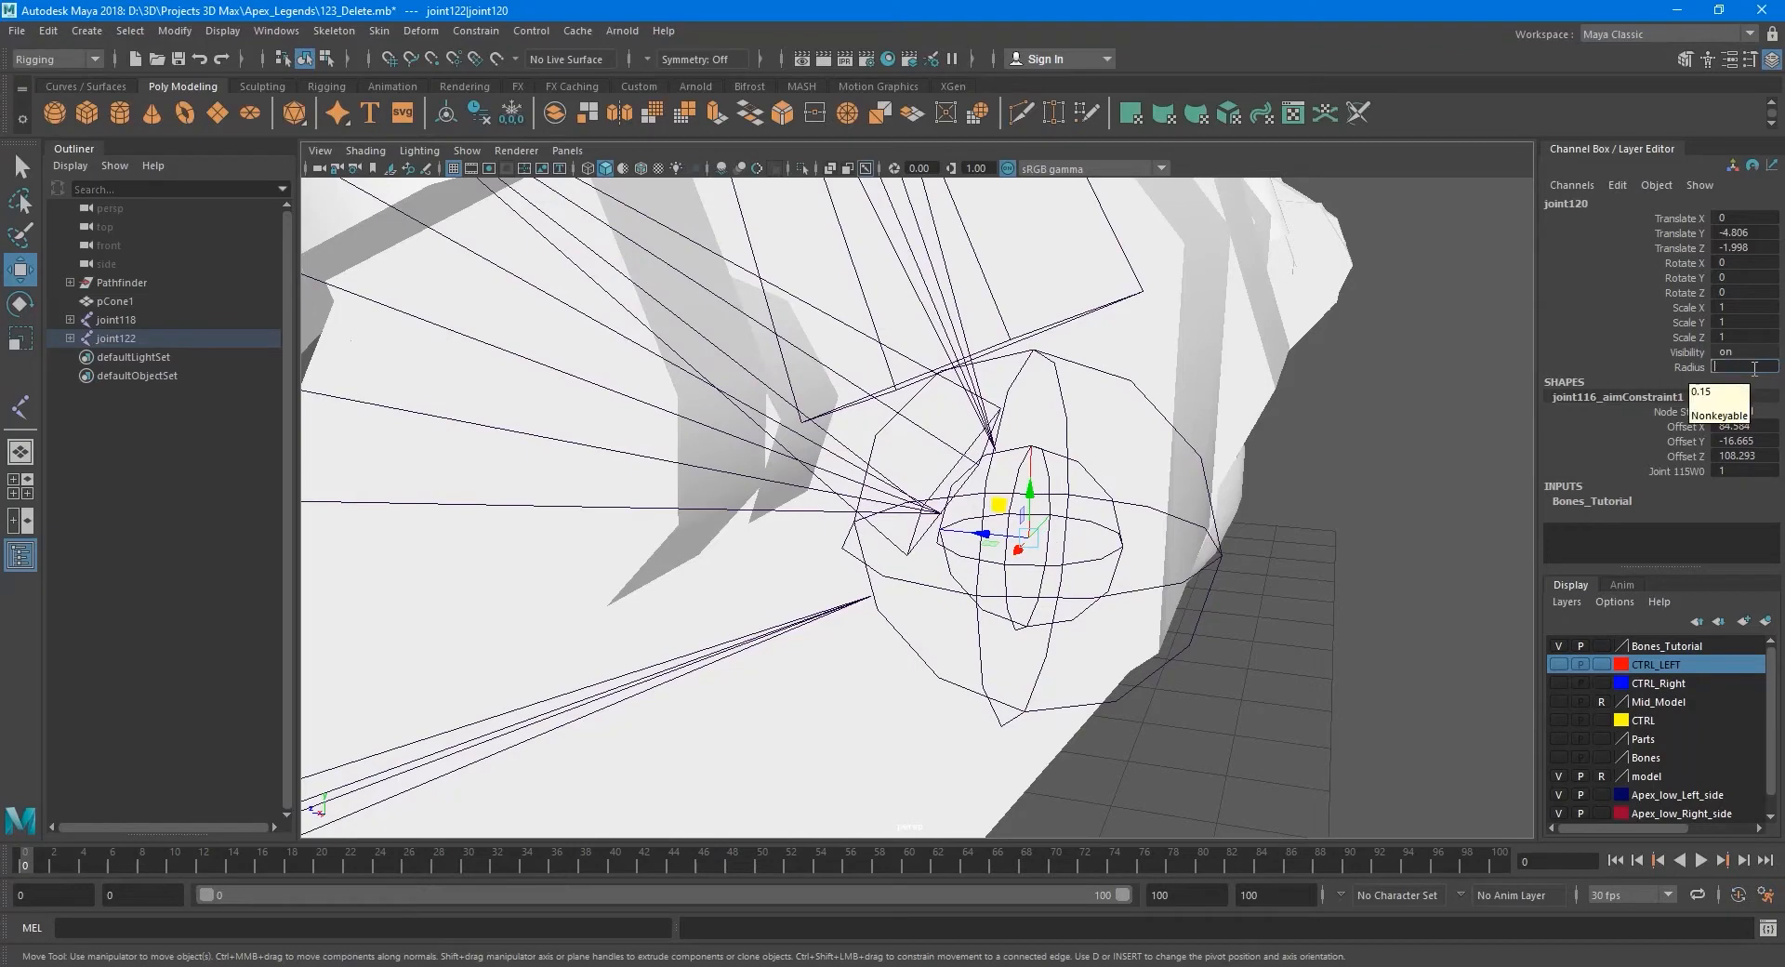
type("0")
key("Return")
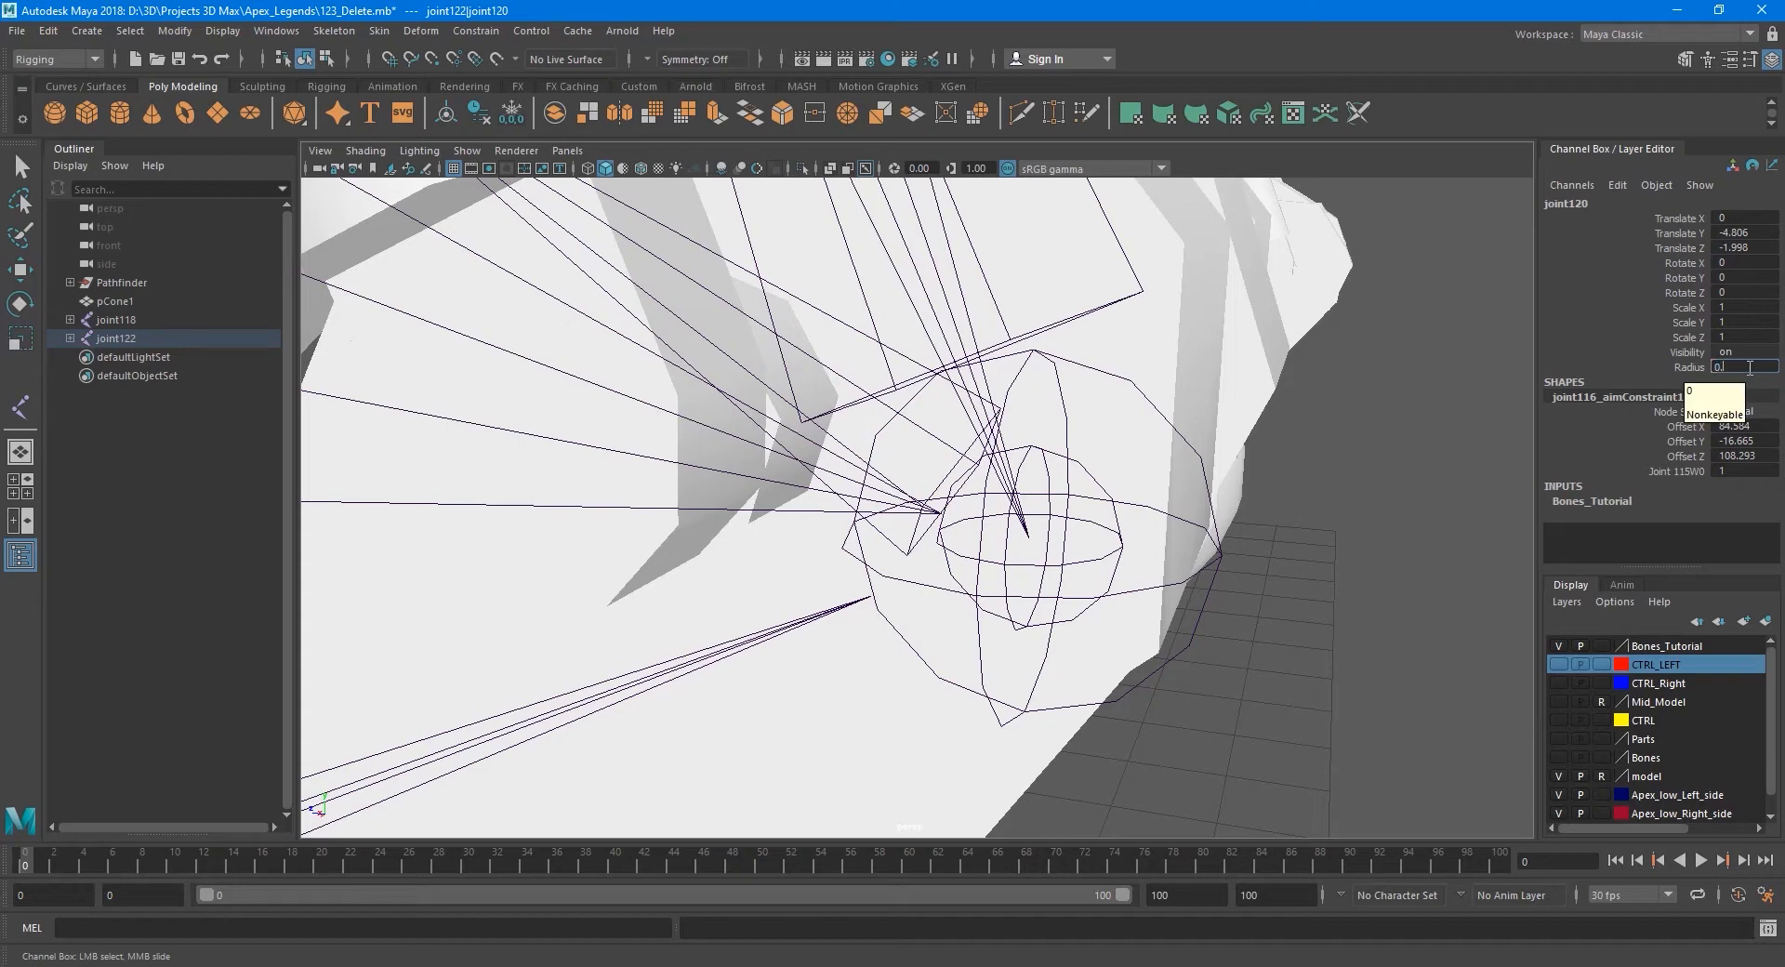
key("Return")
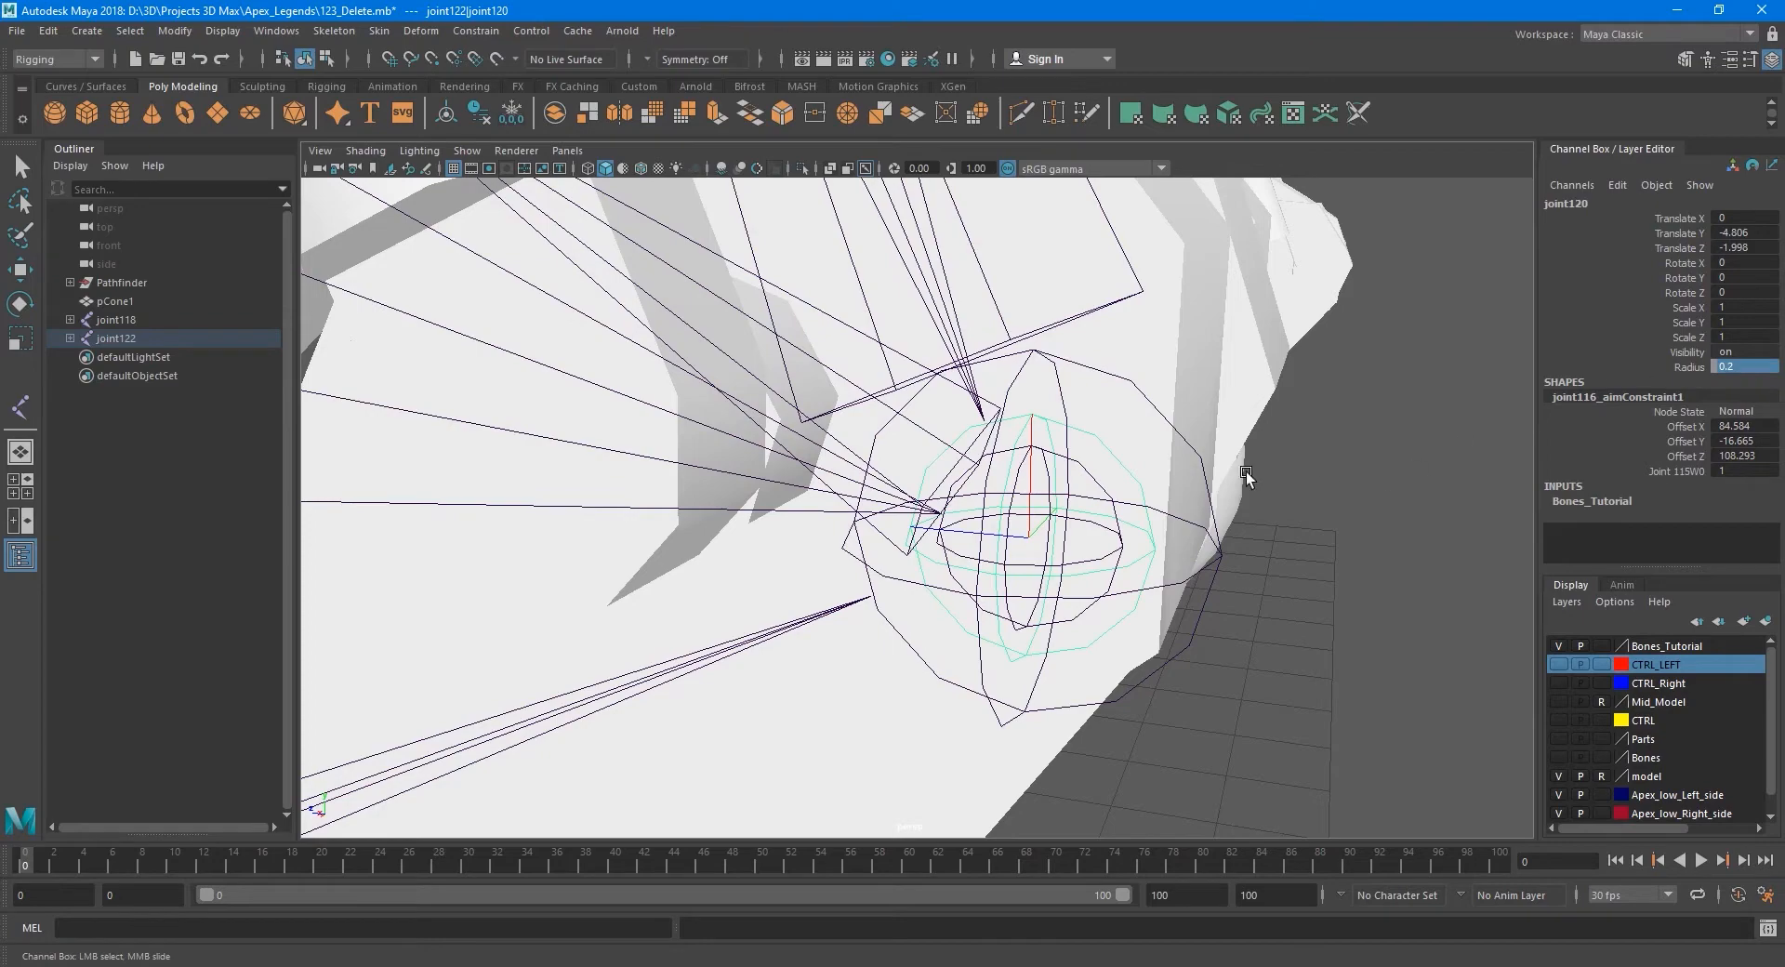
Select joint122 and joint121 in turn to identify which chains the overlapping joints at the heel pivot belong to.
left_click_drag(1246, 477, 935, 446, "alt")
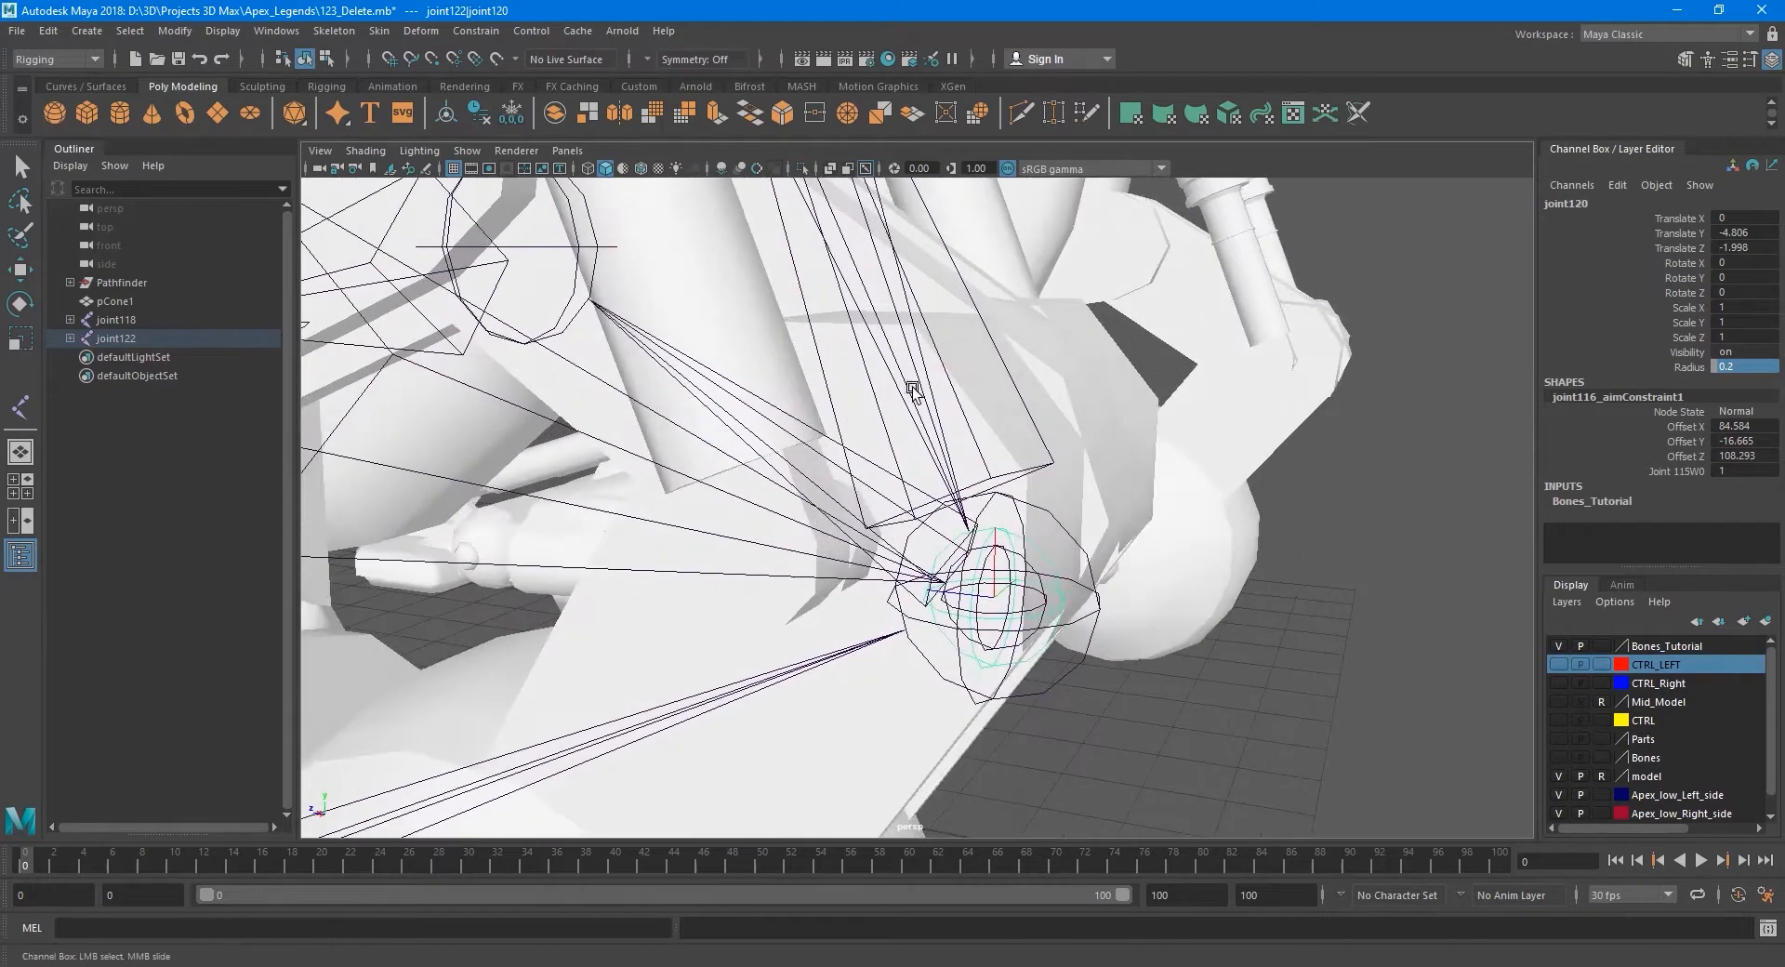
left_click(918, 370)
key("q")
middle_click_drag(1046, 551, 1011, 495, "alt")
scroll(1002, 498, "up", 1)
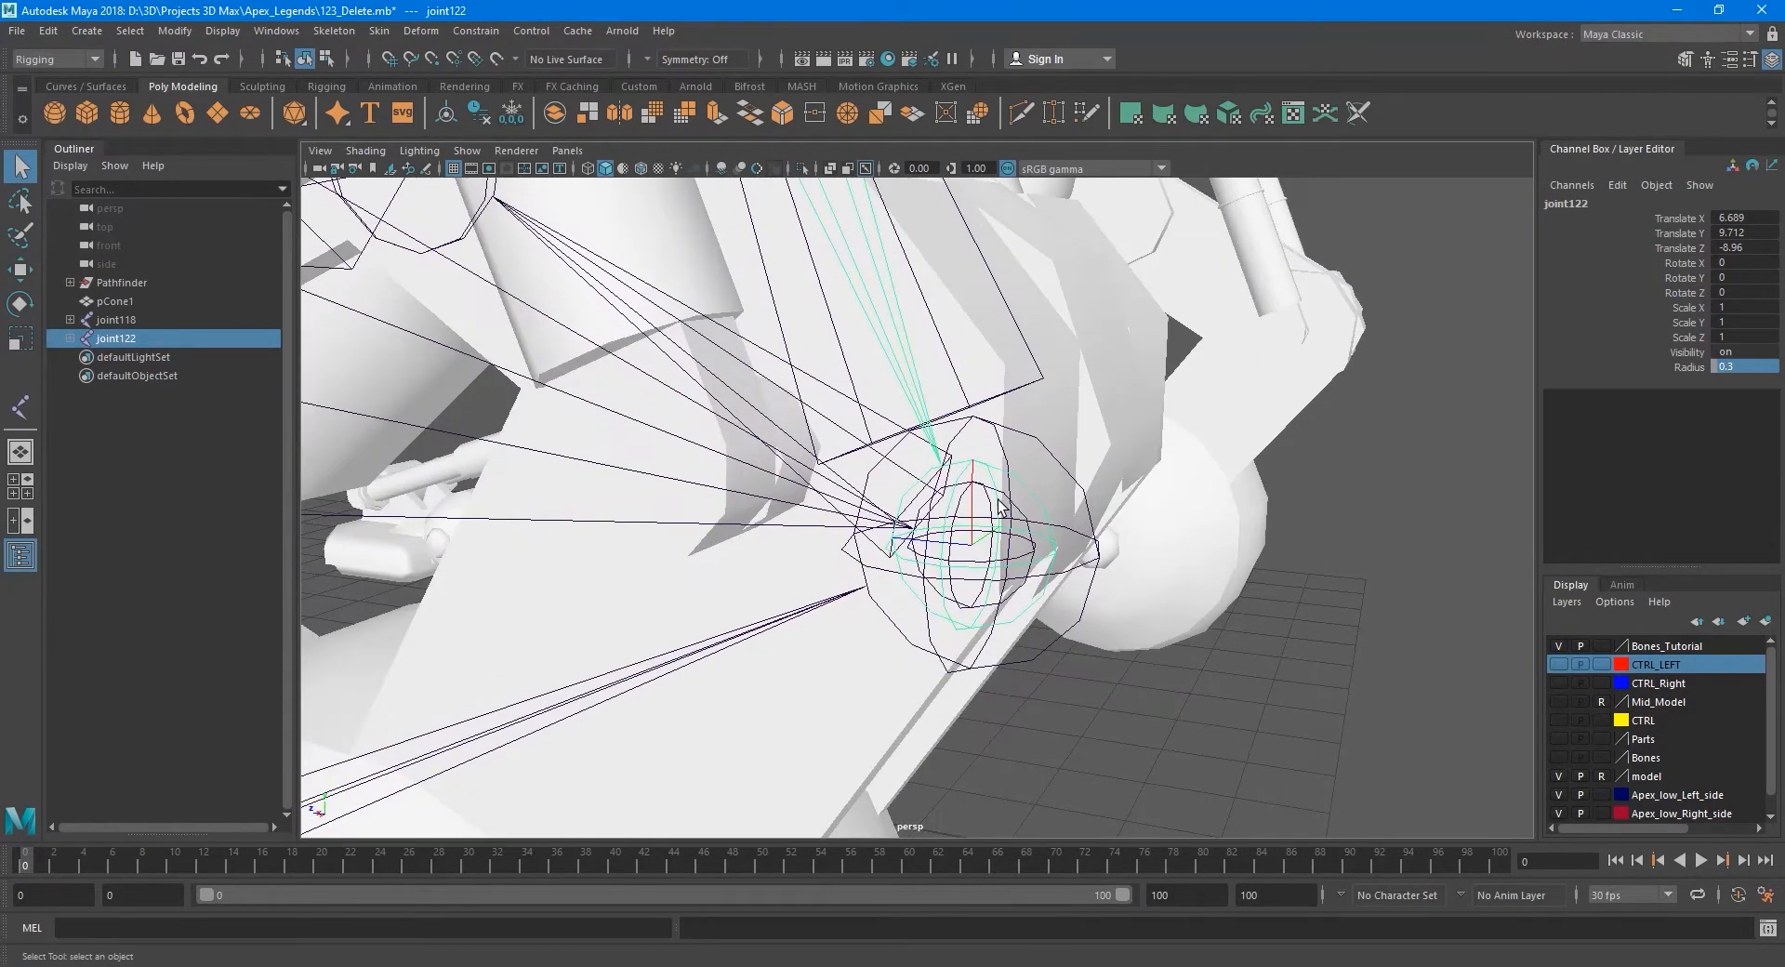
left_click(1021, 513)
scroll(1014, 513, "down", 3)
left_click_drag(1021, 513, 921, 505, "alt")
scroll(943, 521, "down", 1)
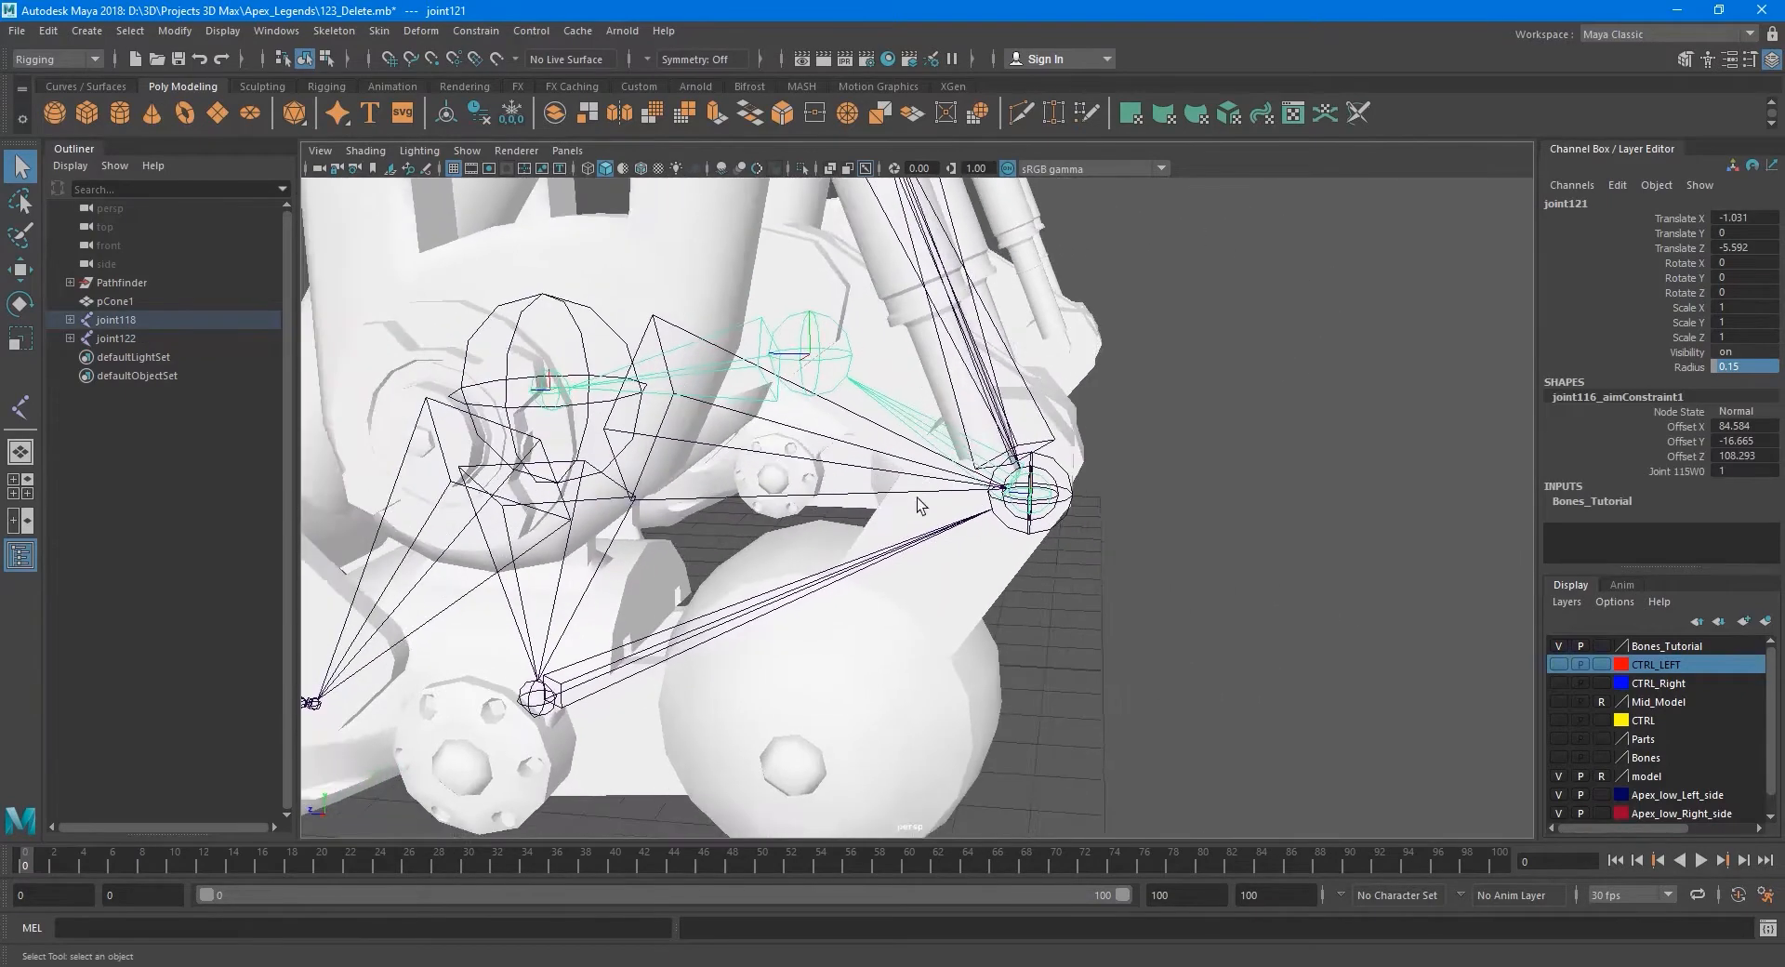
Select joint121 at the heel pivot and disconnect it from the joint118 hierarchy.
left_click(742, 446)
scroll(944, 501, "up", 4)
left_click_drag(1140, 511, 1086, 479, "alt")
left_click(1082, 460)
scroll(1081, 464, "down", 3)
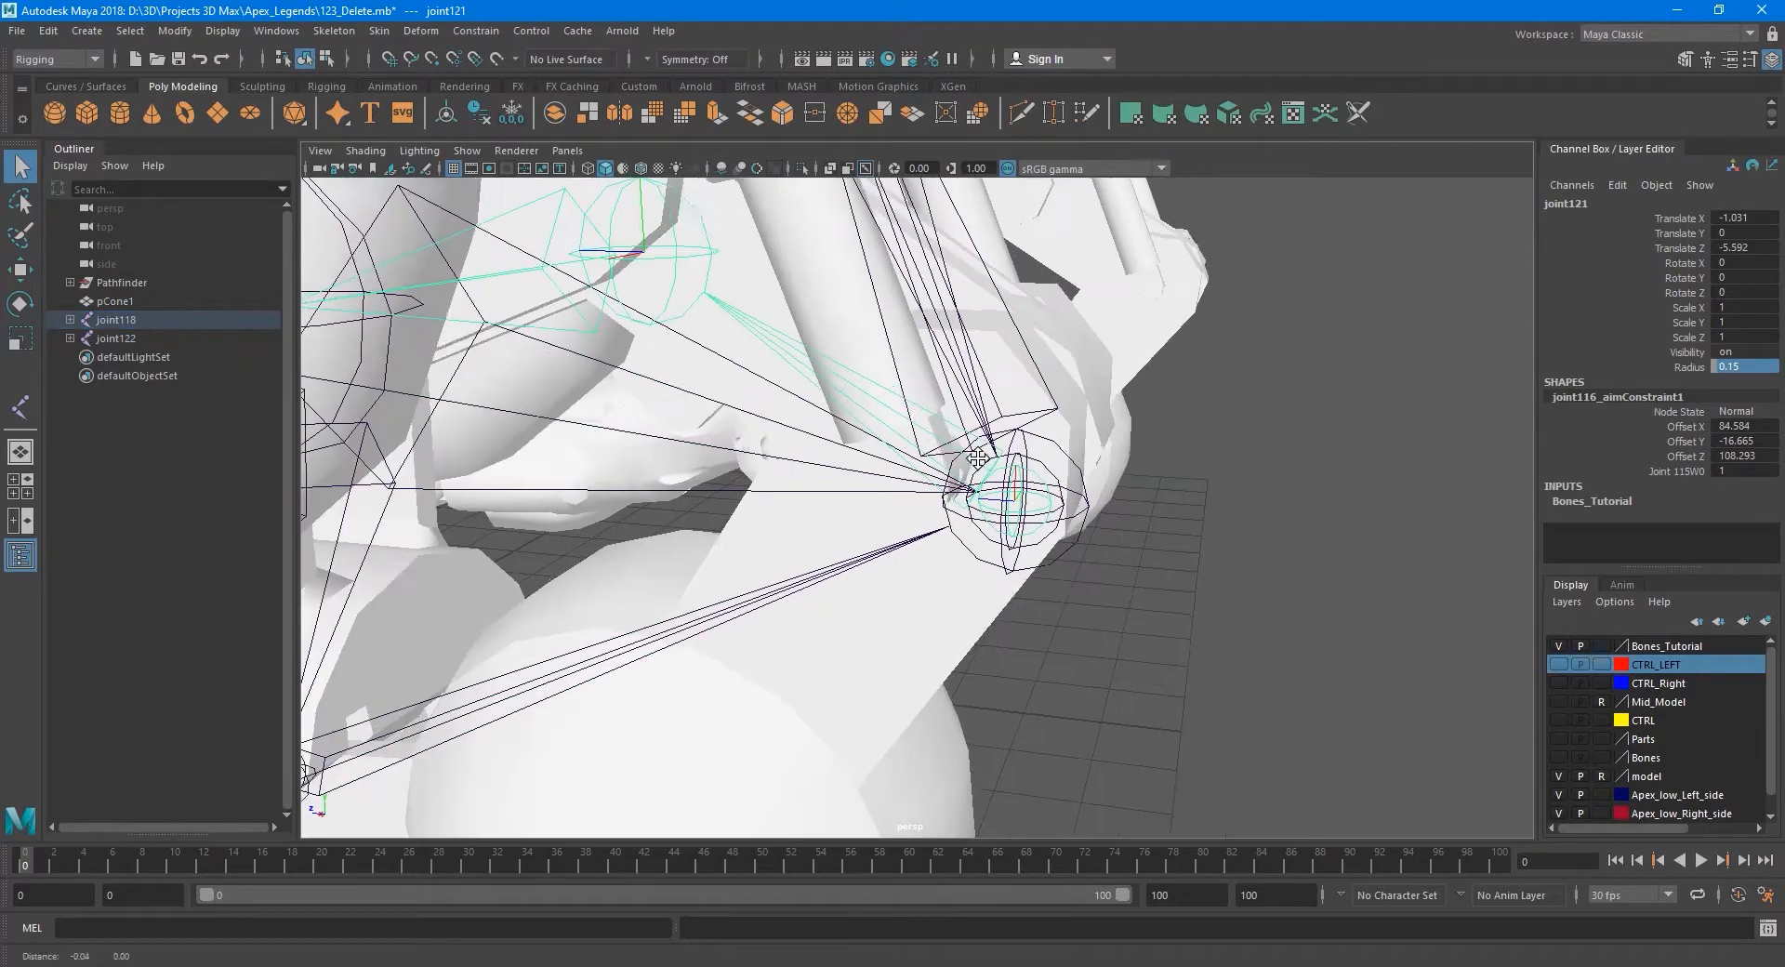
middle_click_drag(879, 409, 991, 459, "alt")
left_click(333, 30)
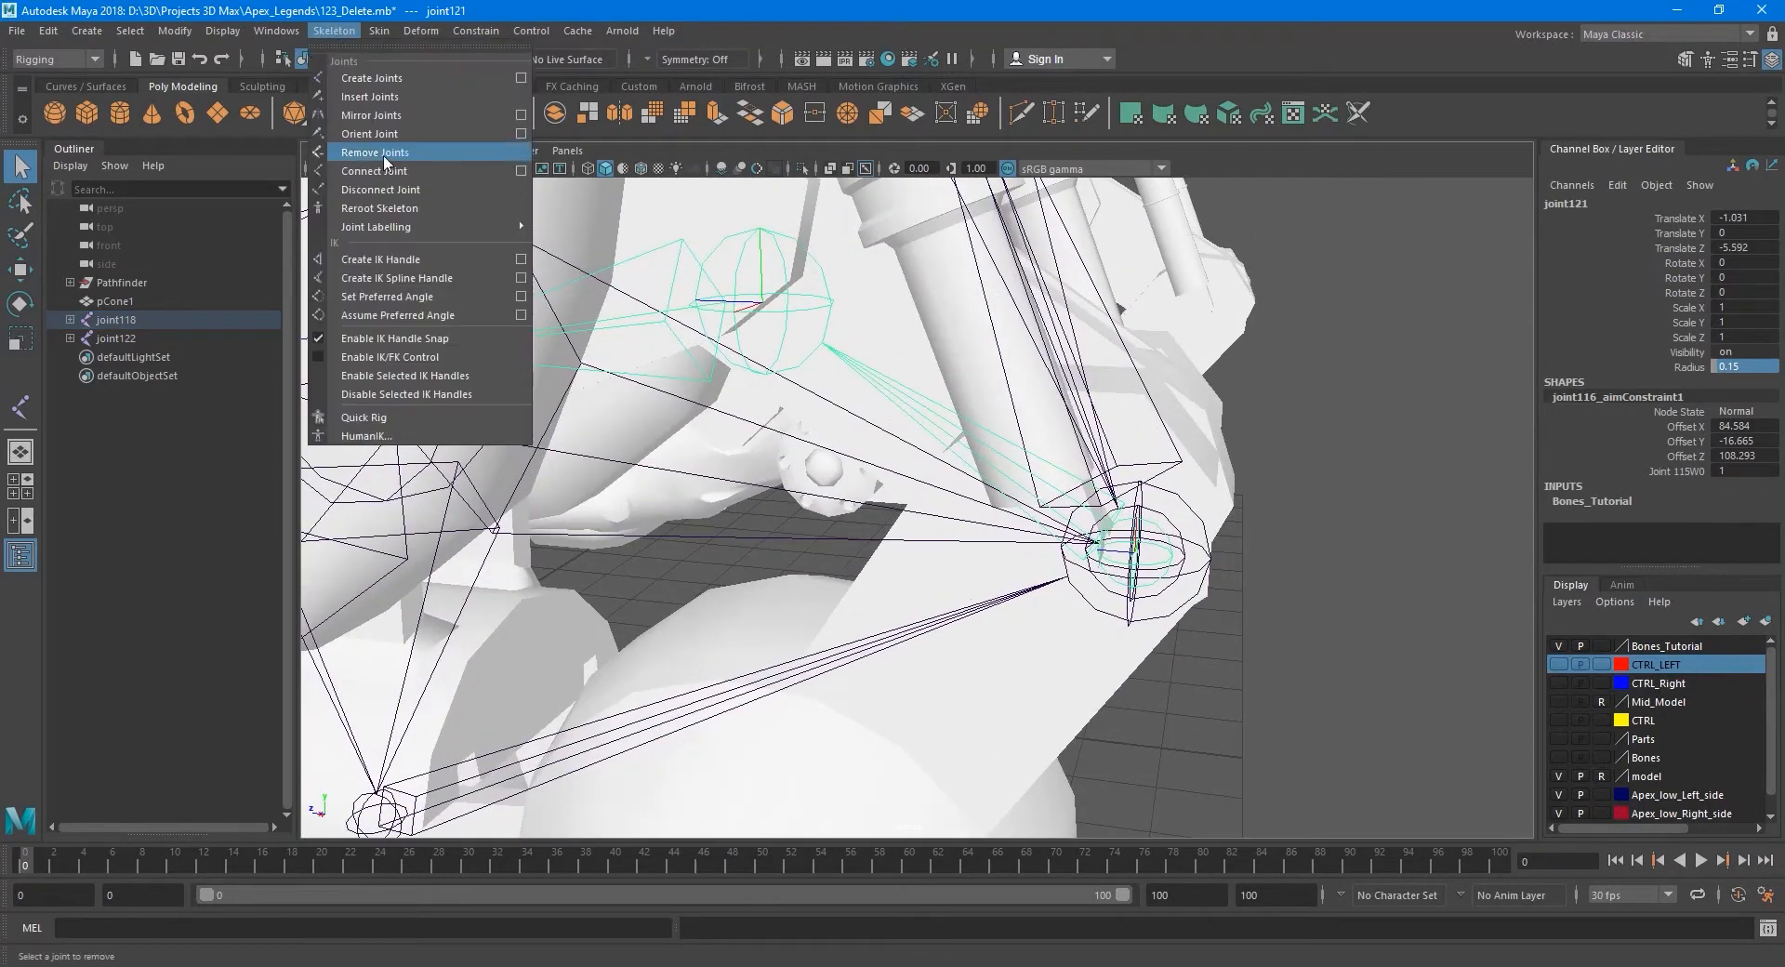
left_click(393, 189)
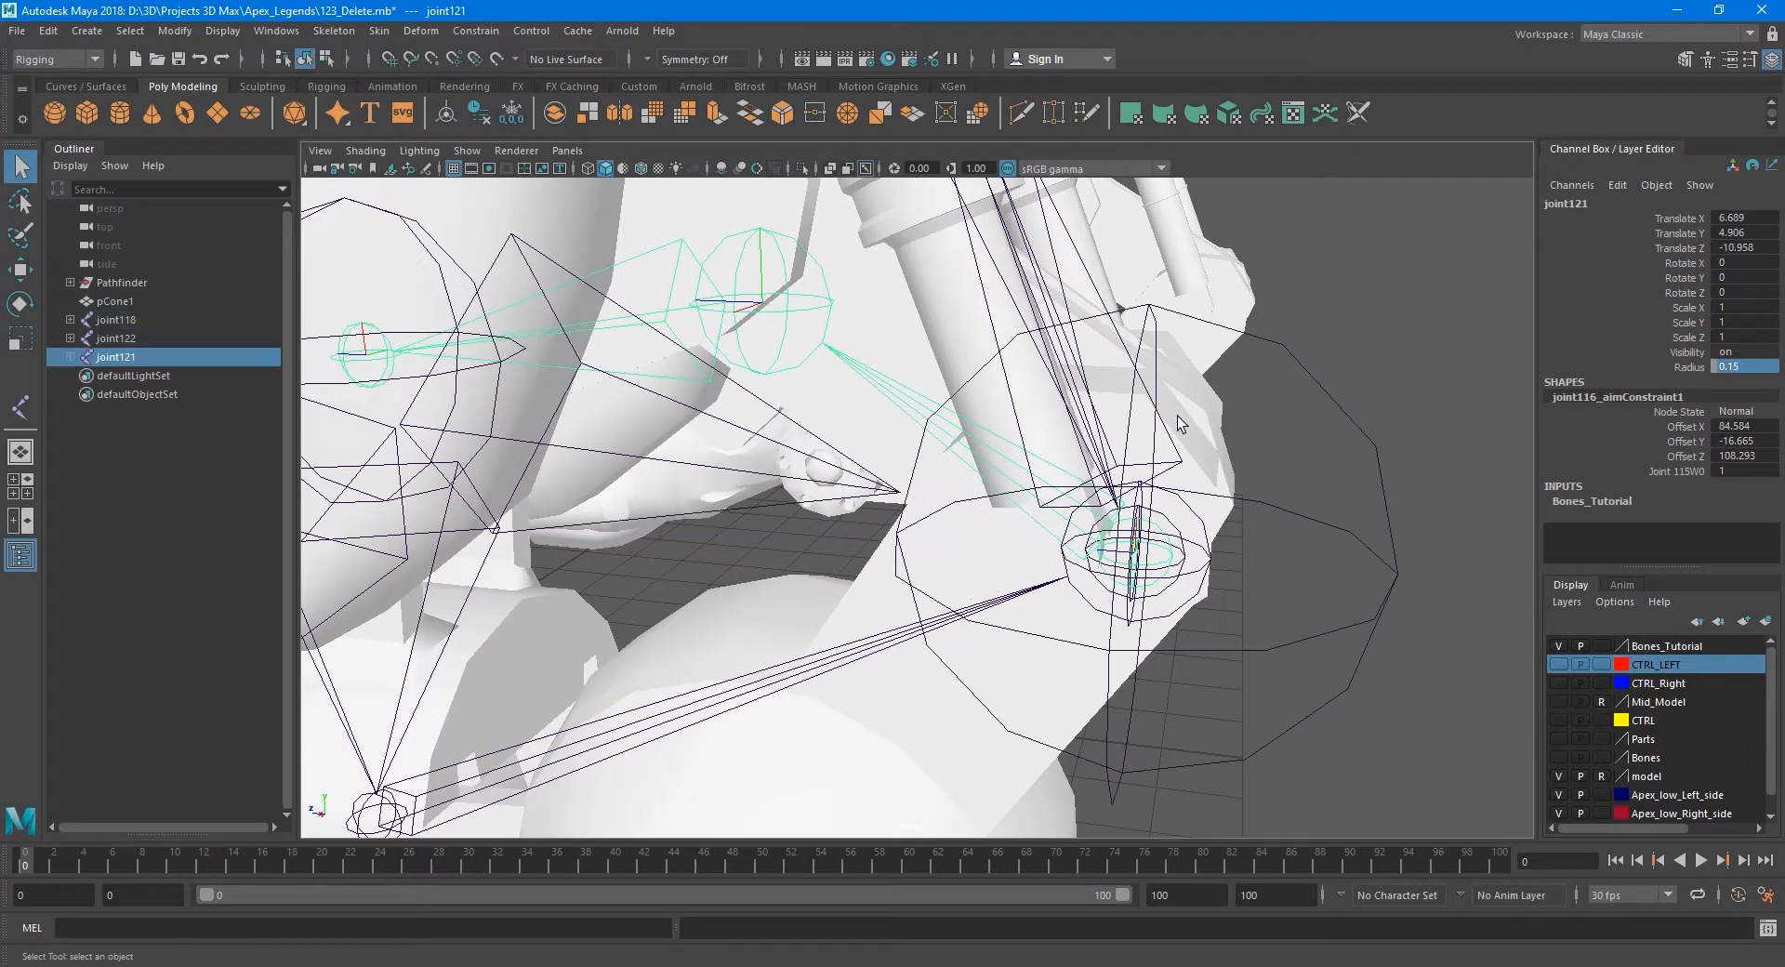
Delete the oversized leftover joint123 at the heel pivot.
left_click(1259, 346)
left_click(1261, 338)
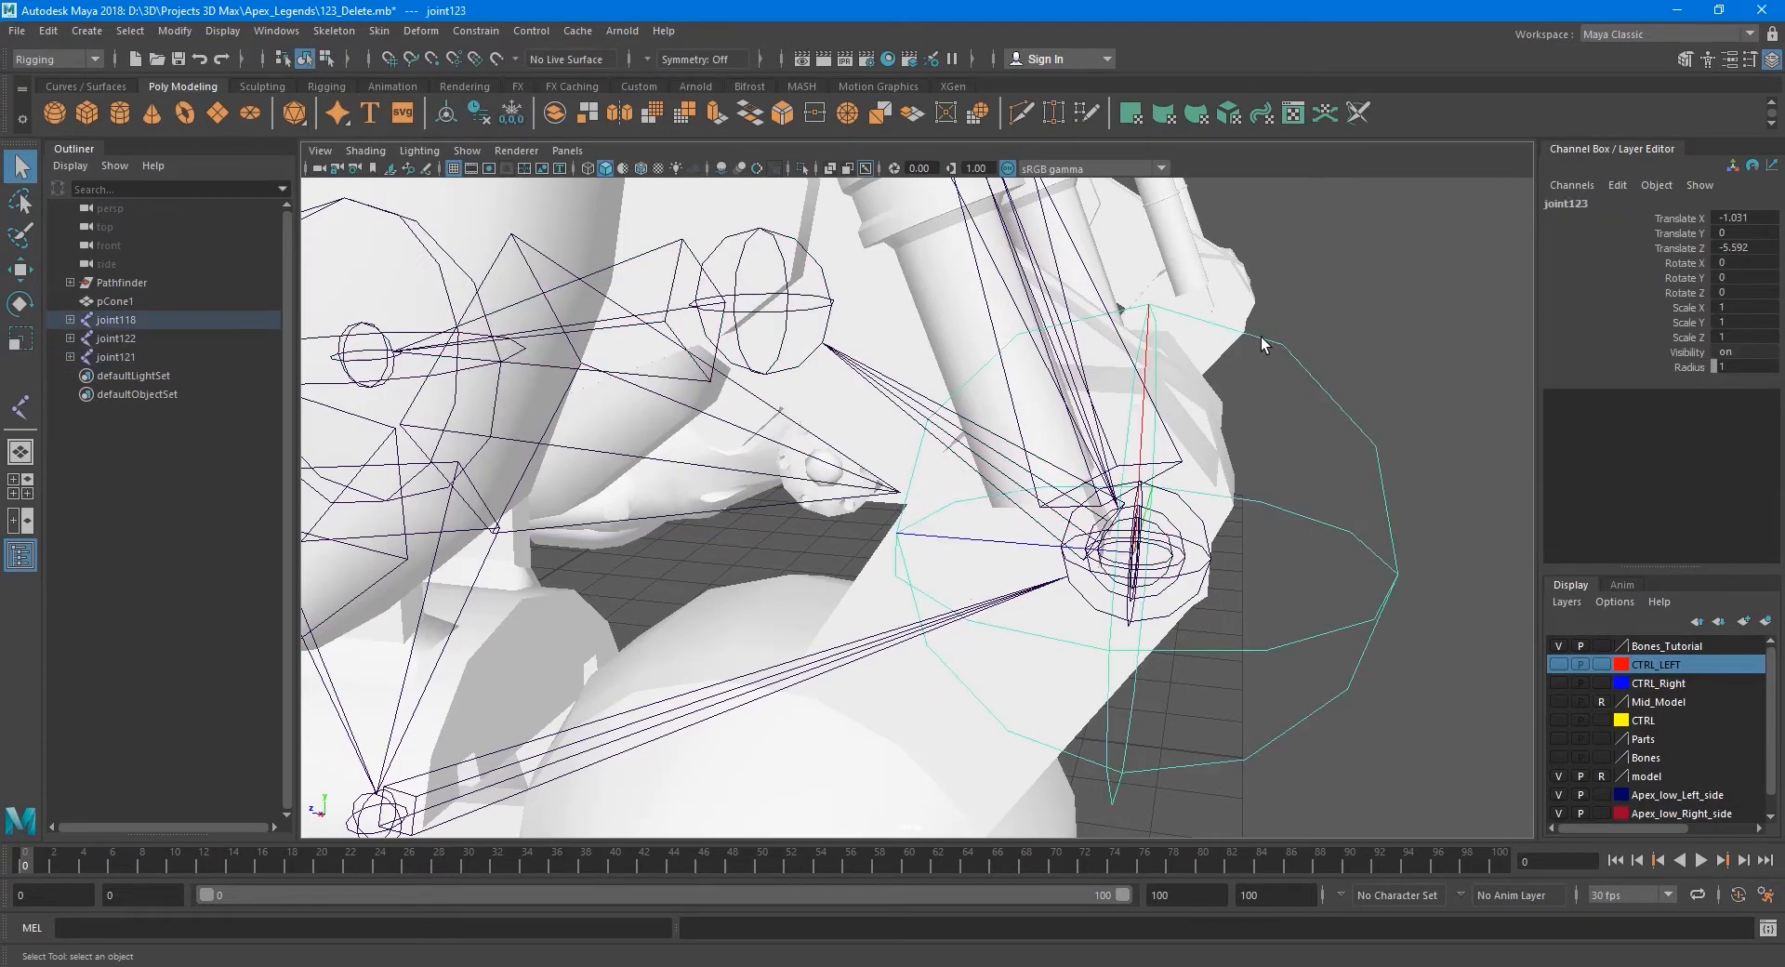
key("Delete")
Test-rotate the foot skeleton to check how it behaves with the detached heel chain, and undo the rotation.
scroll(1253, 436, "down", 4)
middle_click_drag(1058, 494, 1162, 489, "alt")
left_click_drag(1162, 489, 1078, 520, "alt")
left_click(817, 340)
left_click_drag(829, 423, 900, 442, "alt")
key("e")
left_click_drag(768, 375, 816, 427)
key("ctrl+z")
key("q")
Point-constrain joint120, the ankle end of the joint121 chain, to joint118.
middle_click_drag(818, 443, 823, 451, "alt")
right_click_drag(823, 451, 897, 495, "alt")
left_click(862, 338)
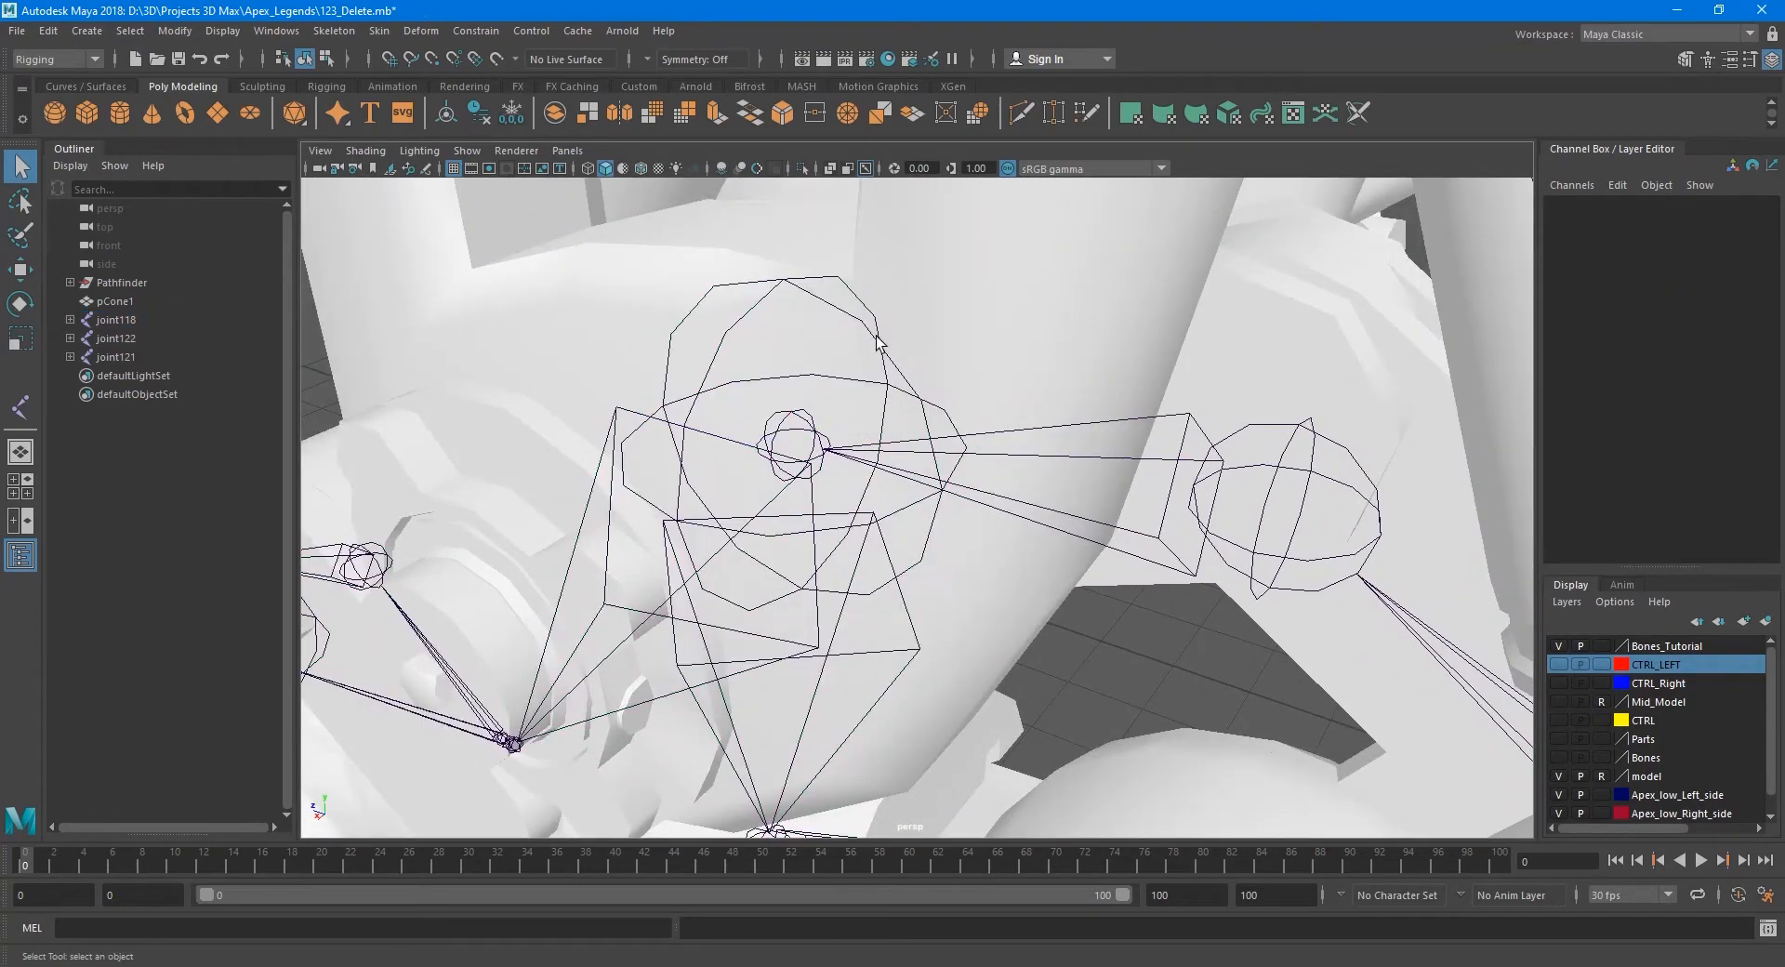
left_click(875, 335)
left_click_drag(905, 414, 779, 458, "alt")
left_click(842, 437)
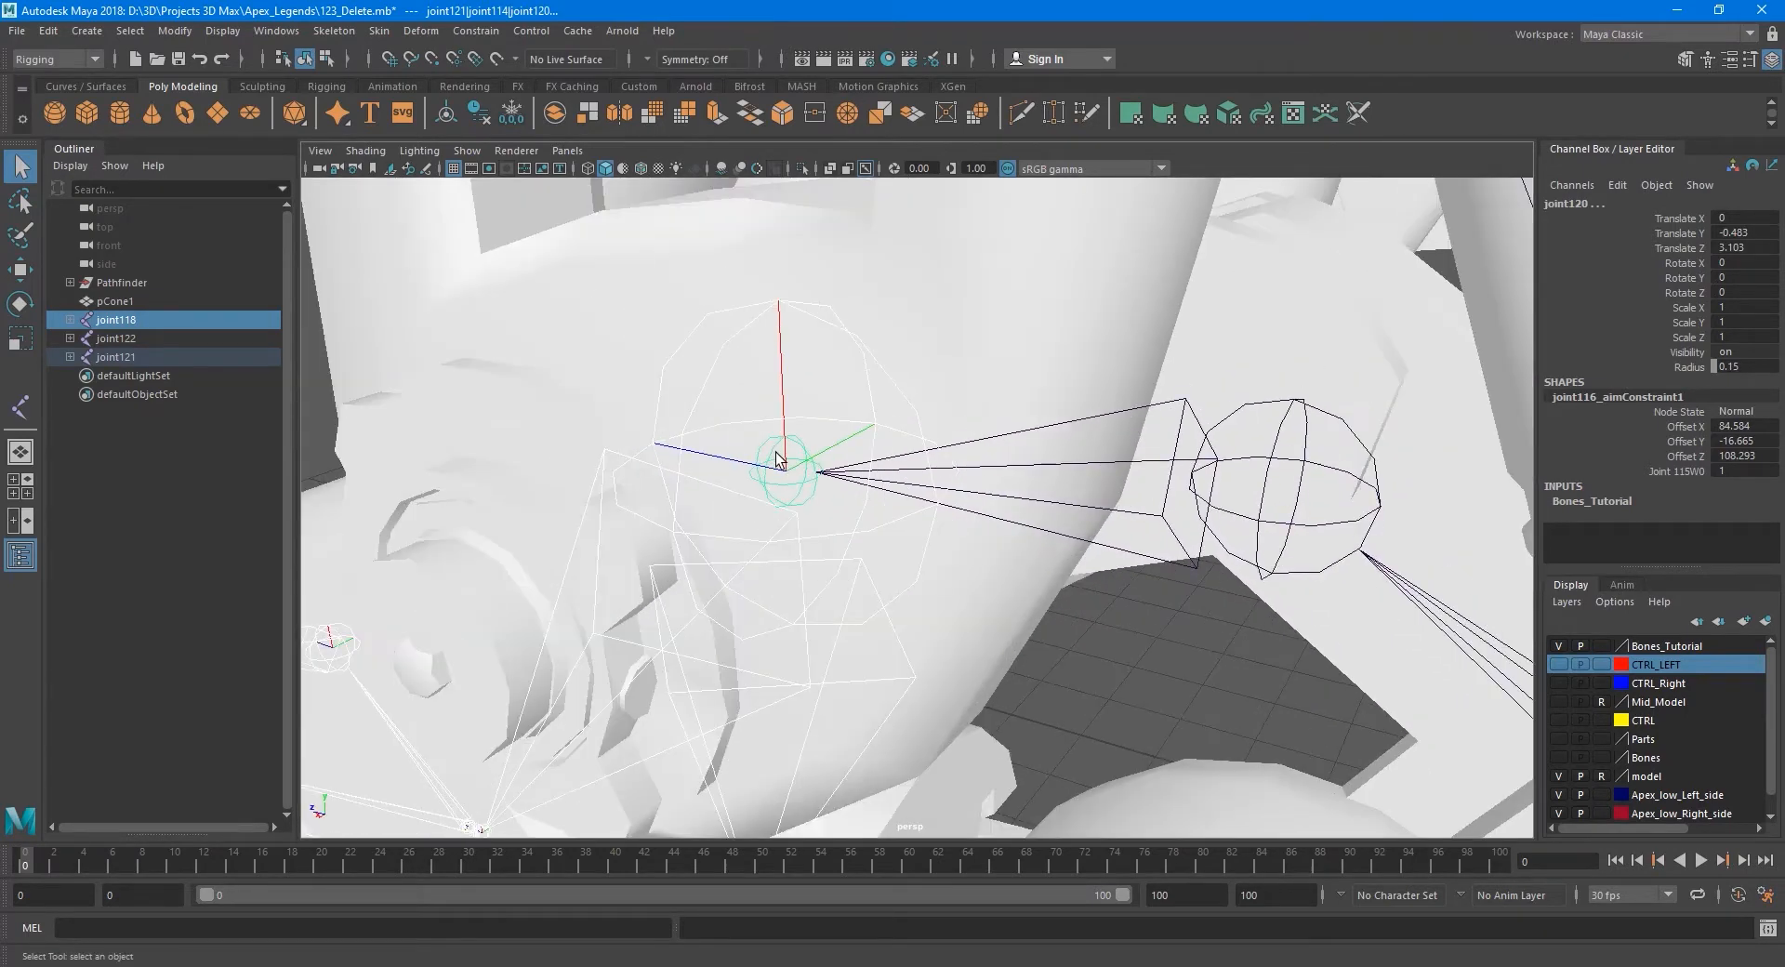
left_click(476, 32)
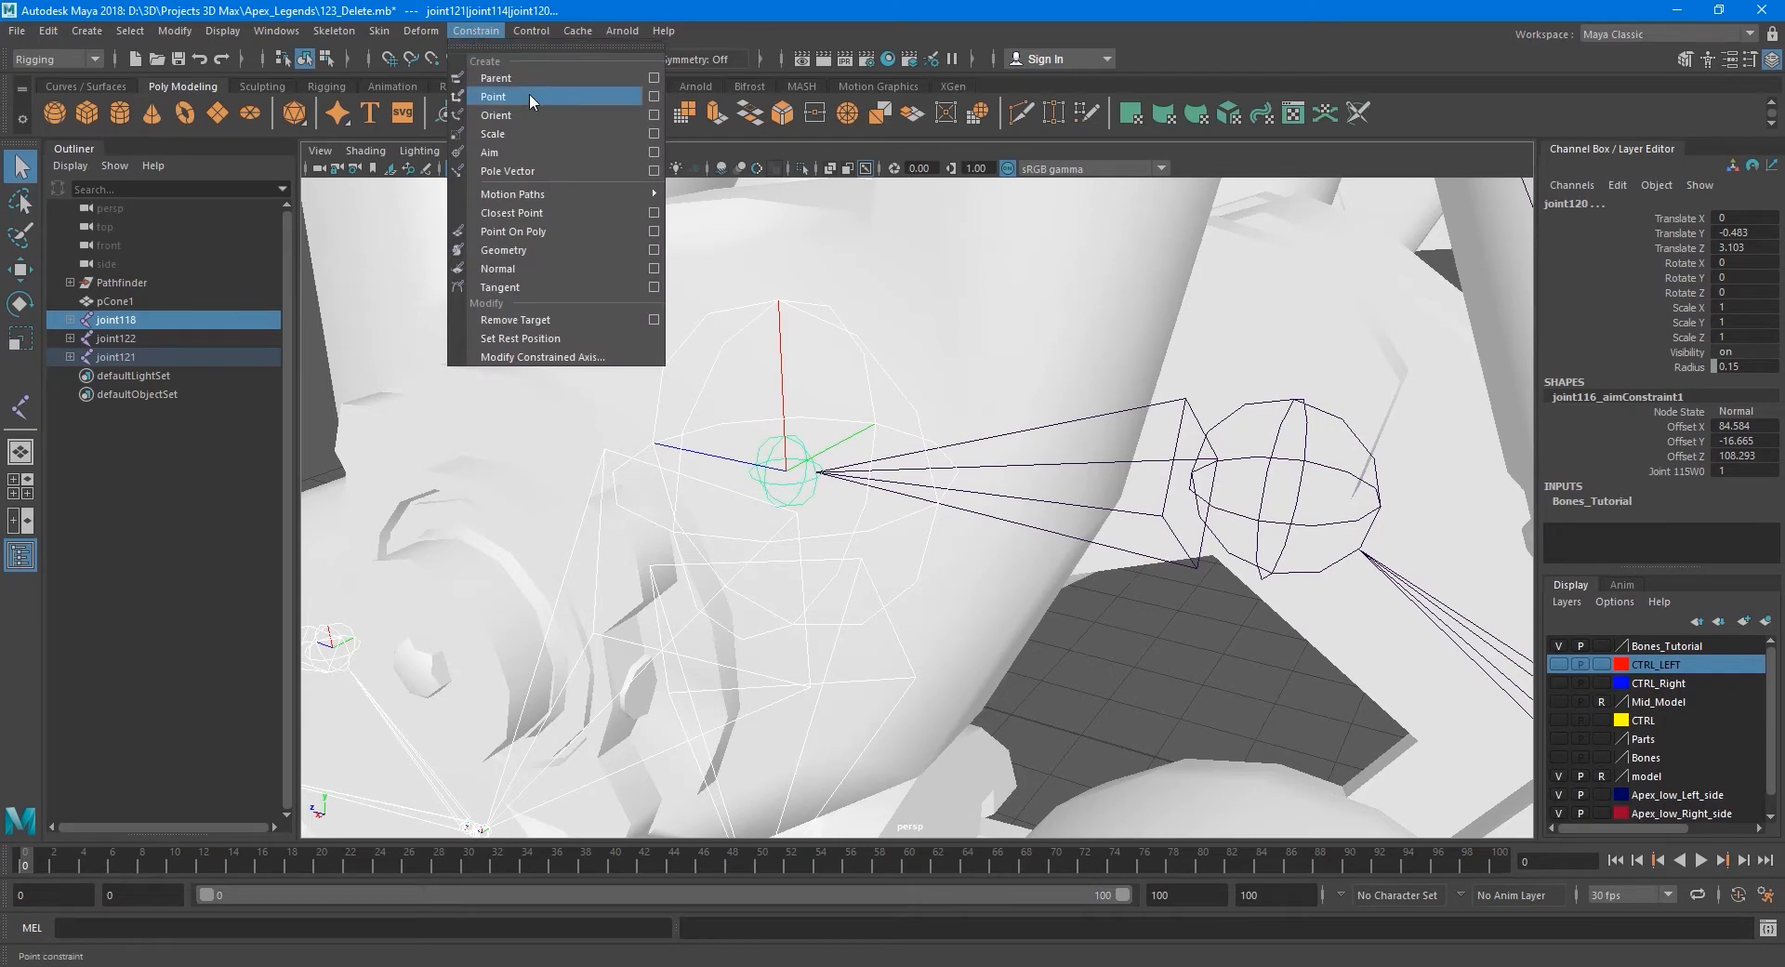
left_click(582, 96)
left_click_drag(772, 267, 991, 471, "alt")
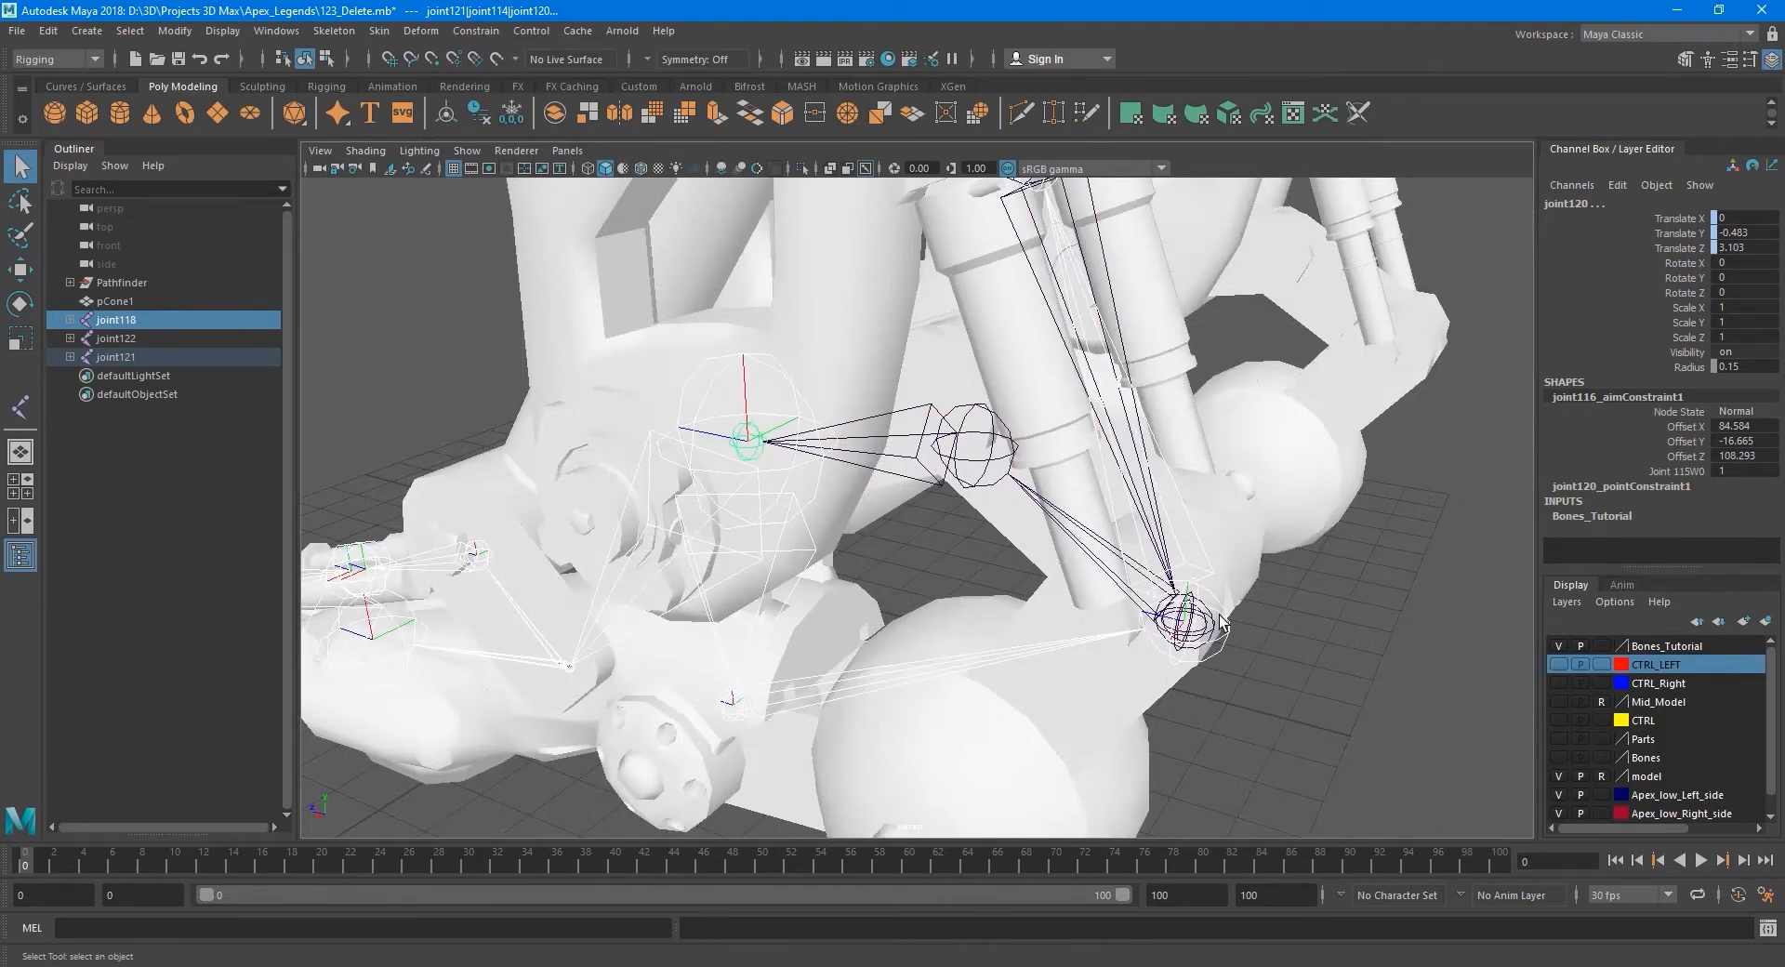
left_click_drag(1221, 616, 1037, 495, "alt")
scroll(1037, 495, "up", 4)
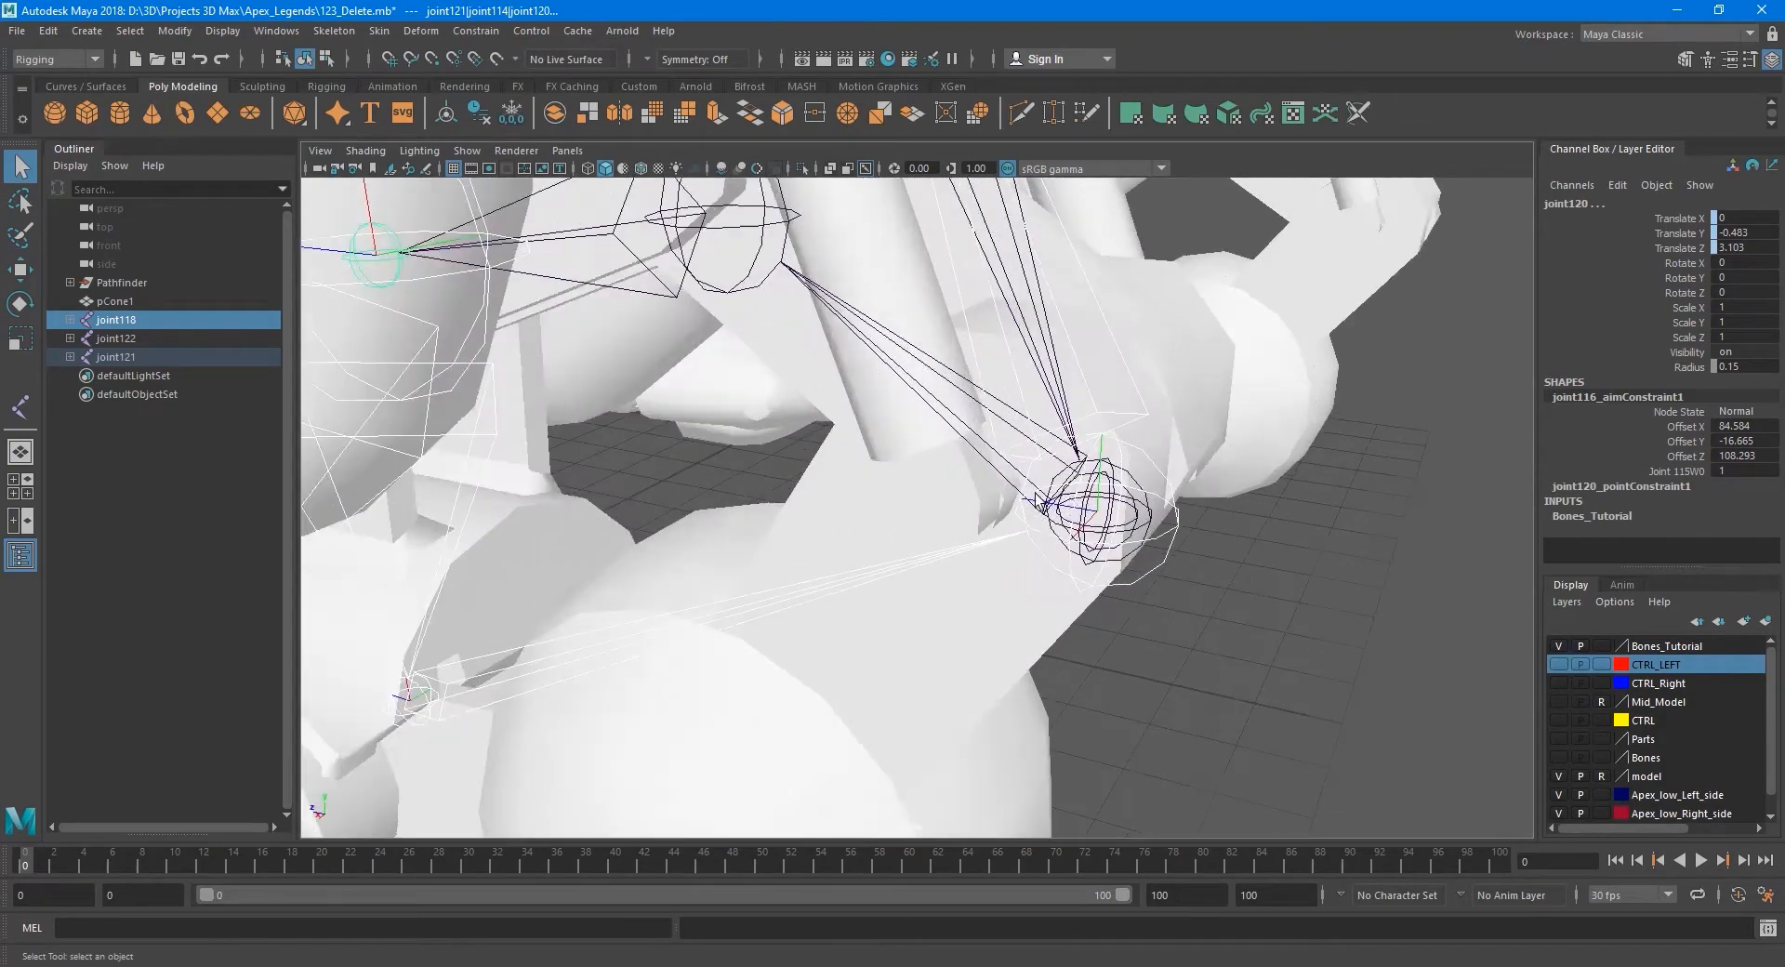
Test-move joint121 at the heel pivot to check how its chain reacts, and undo the move.
left_click(1131, 482)
key("w")
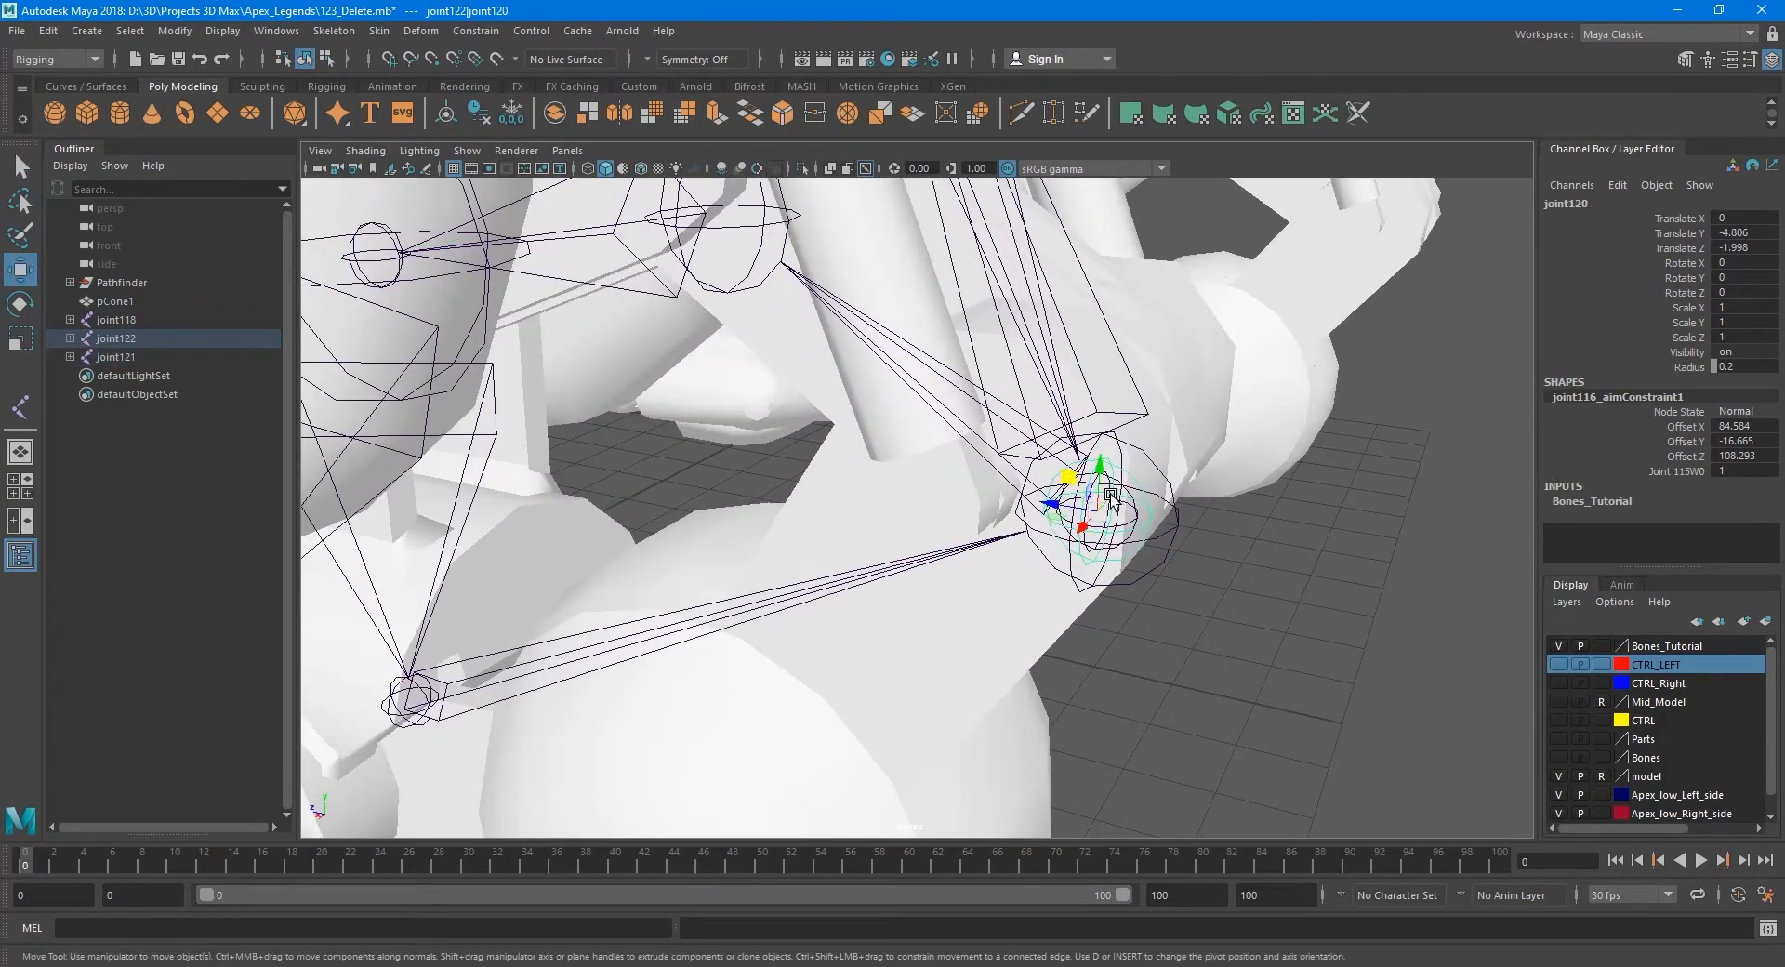
left_click_drag(1113, 497, 1137, 505, "alt")
key("q")
left_click(1119, 484)
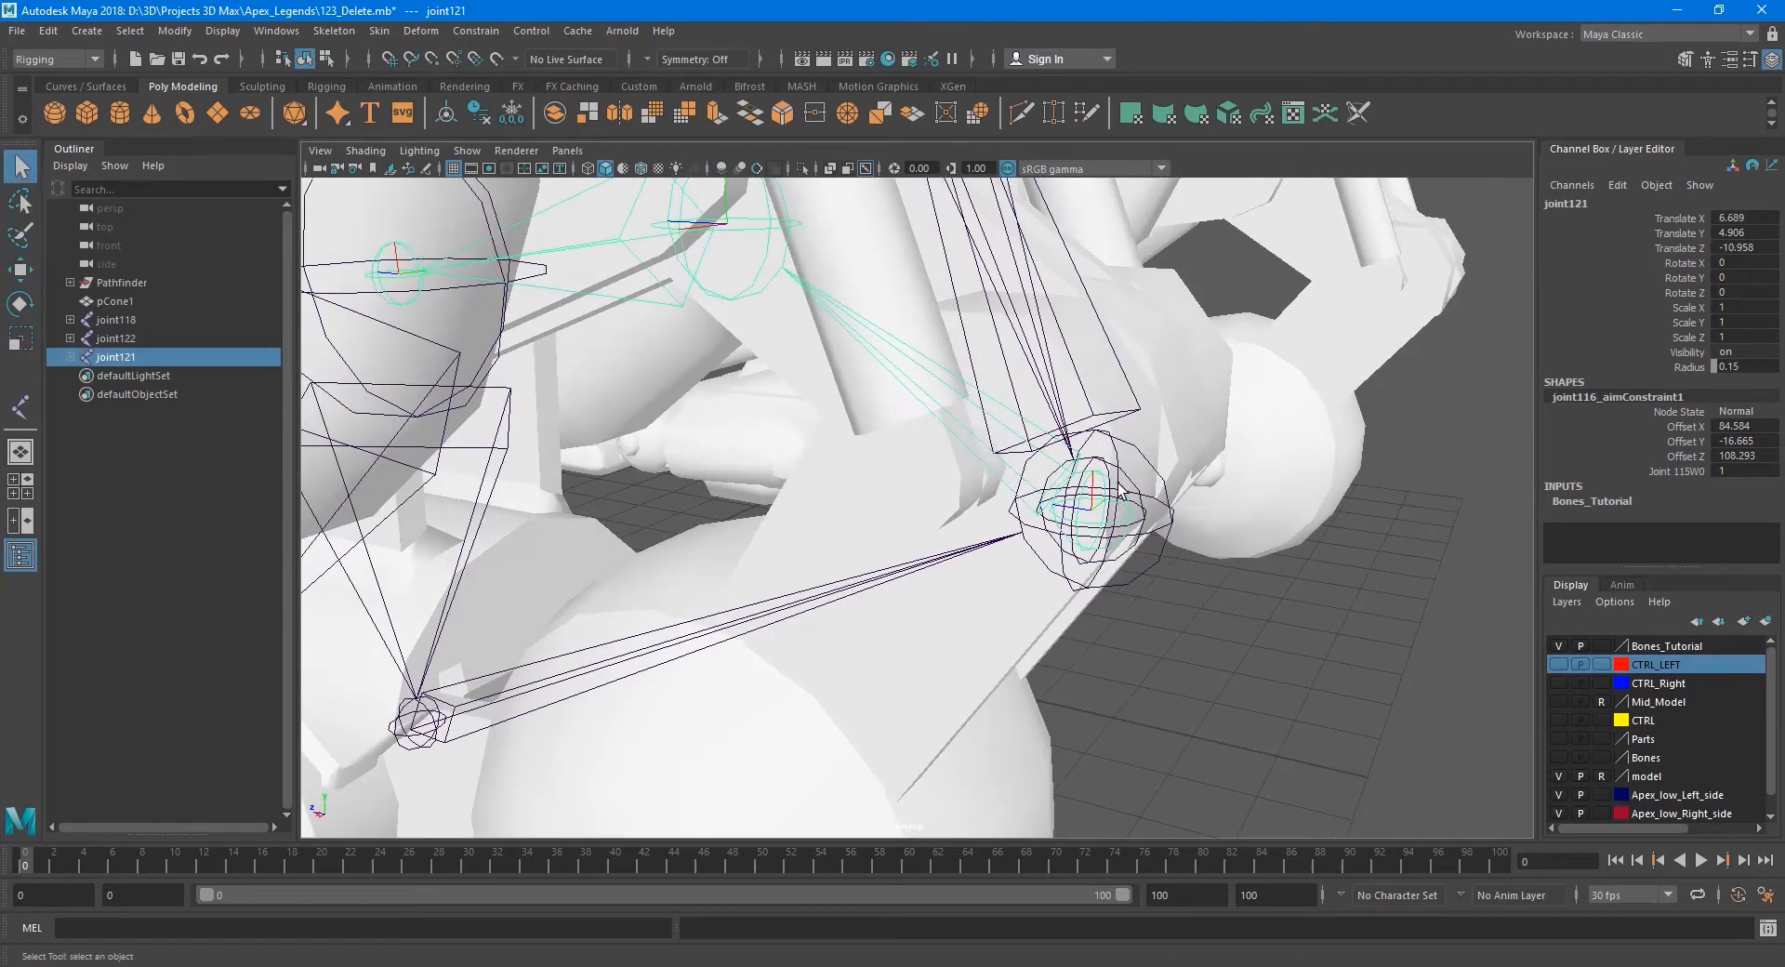
key("w")
scroll(1125, 493, "down", 3)
middle_click_drag(1130, 493, 1179, 578, "alt")
left_click_drag(1106, 569, 914, 483, "alt")
left_click_drag(1004, 518, 935, 415)
key("ctrl+z")
key("q")
left_click_drag(879, 549, 999, 548, "alt")
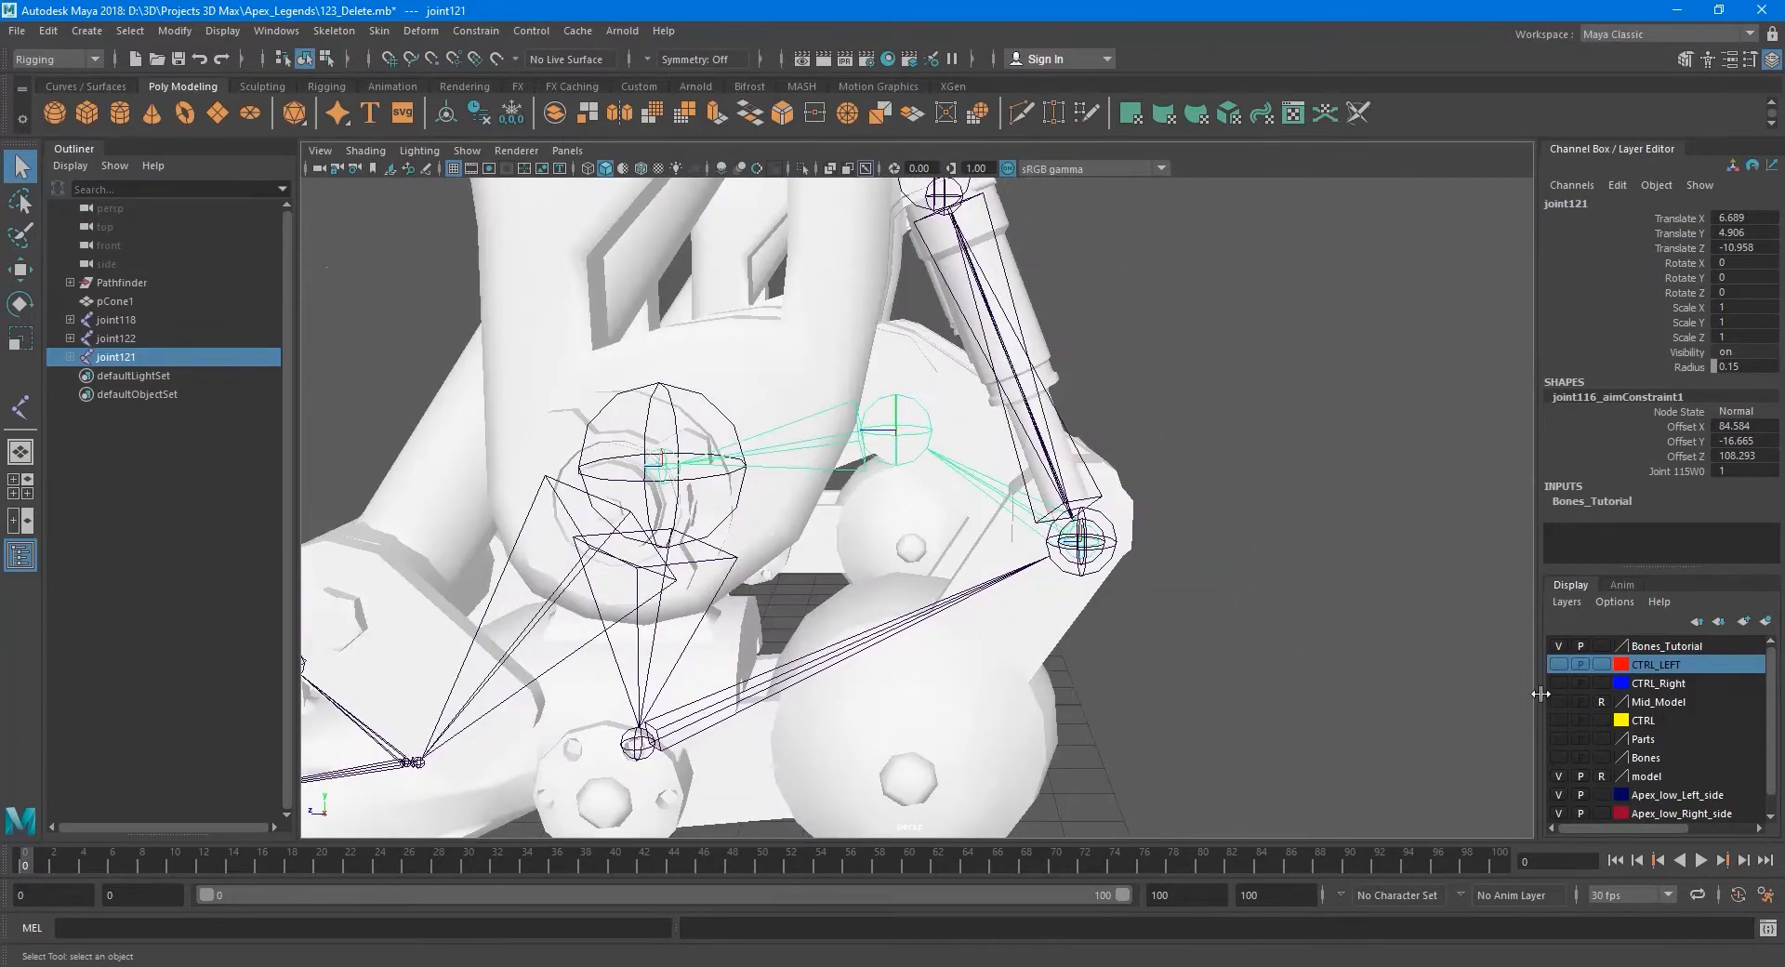
Examine the L_Heel04_J chain with the Bones layer shown and the Bones_Tutorial and model layers hidden, and restore the layer visibility.
left_click(1559, 645)
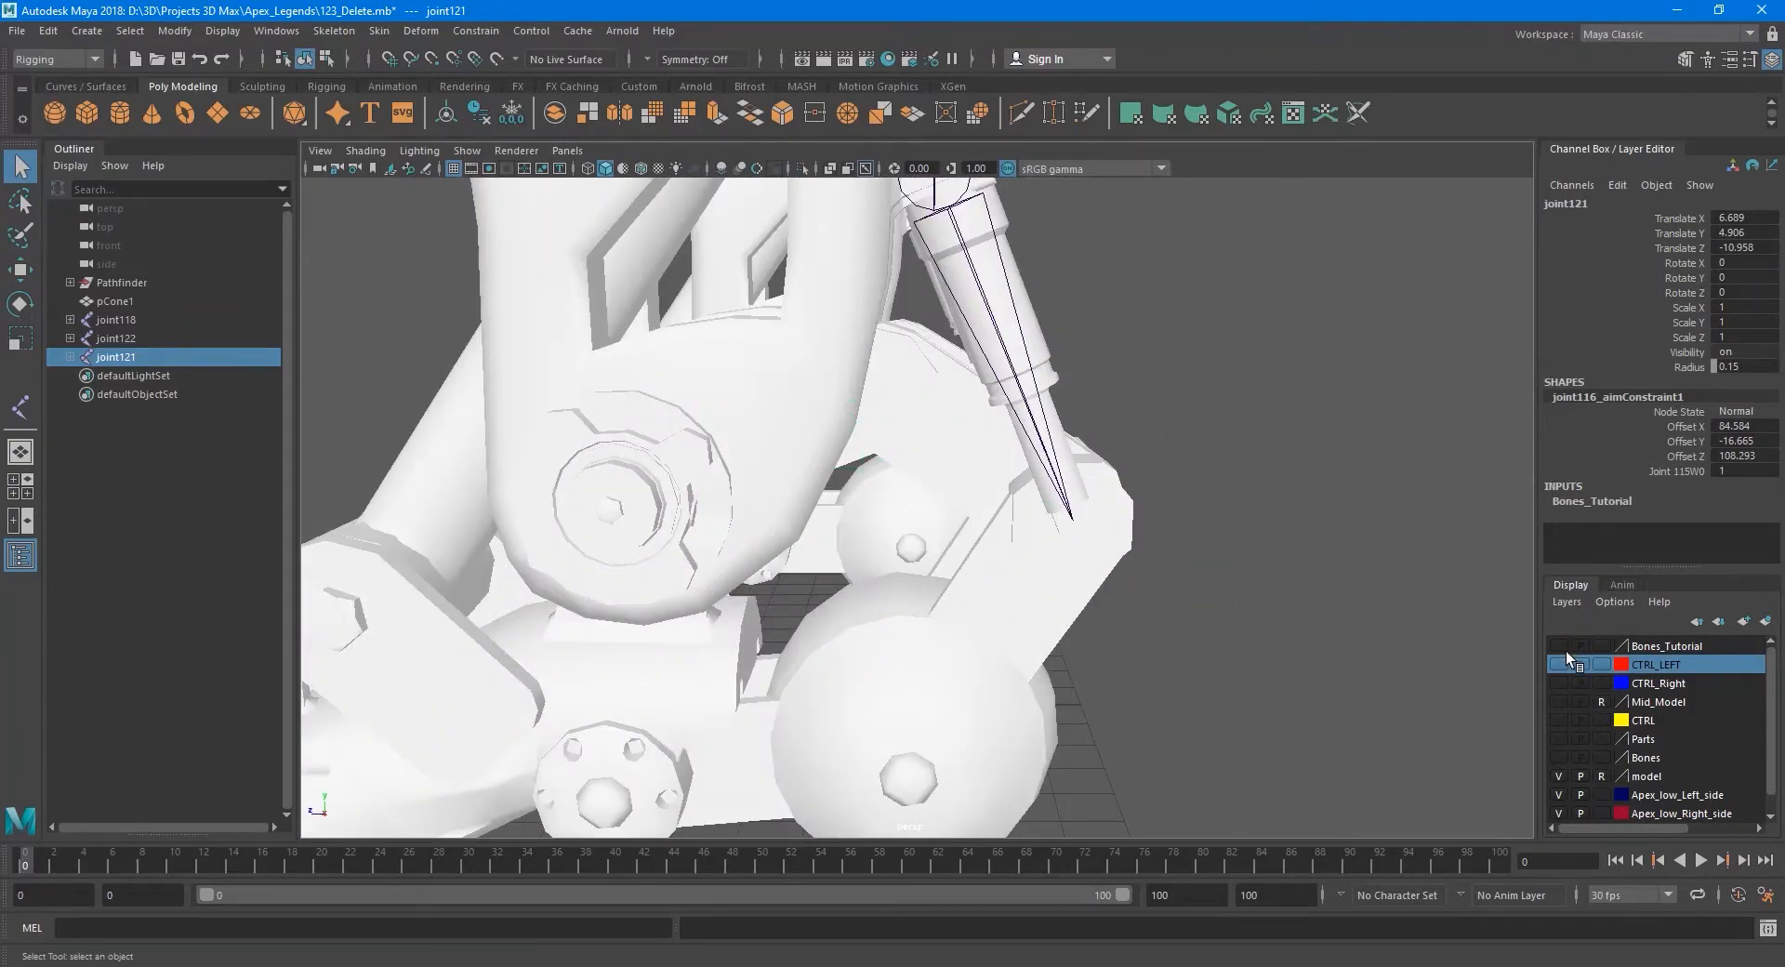
left_click(1558, 757)
left_click_drag(1088, 623, 864, 510, "alt")
left_click(1168, 449)
key("w")
key("q")
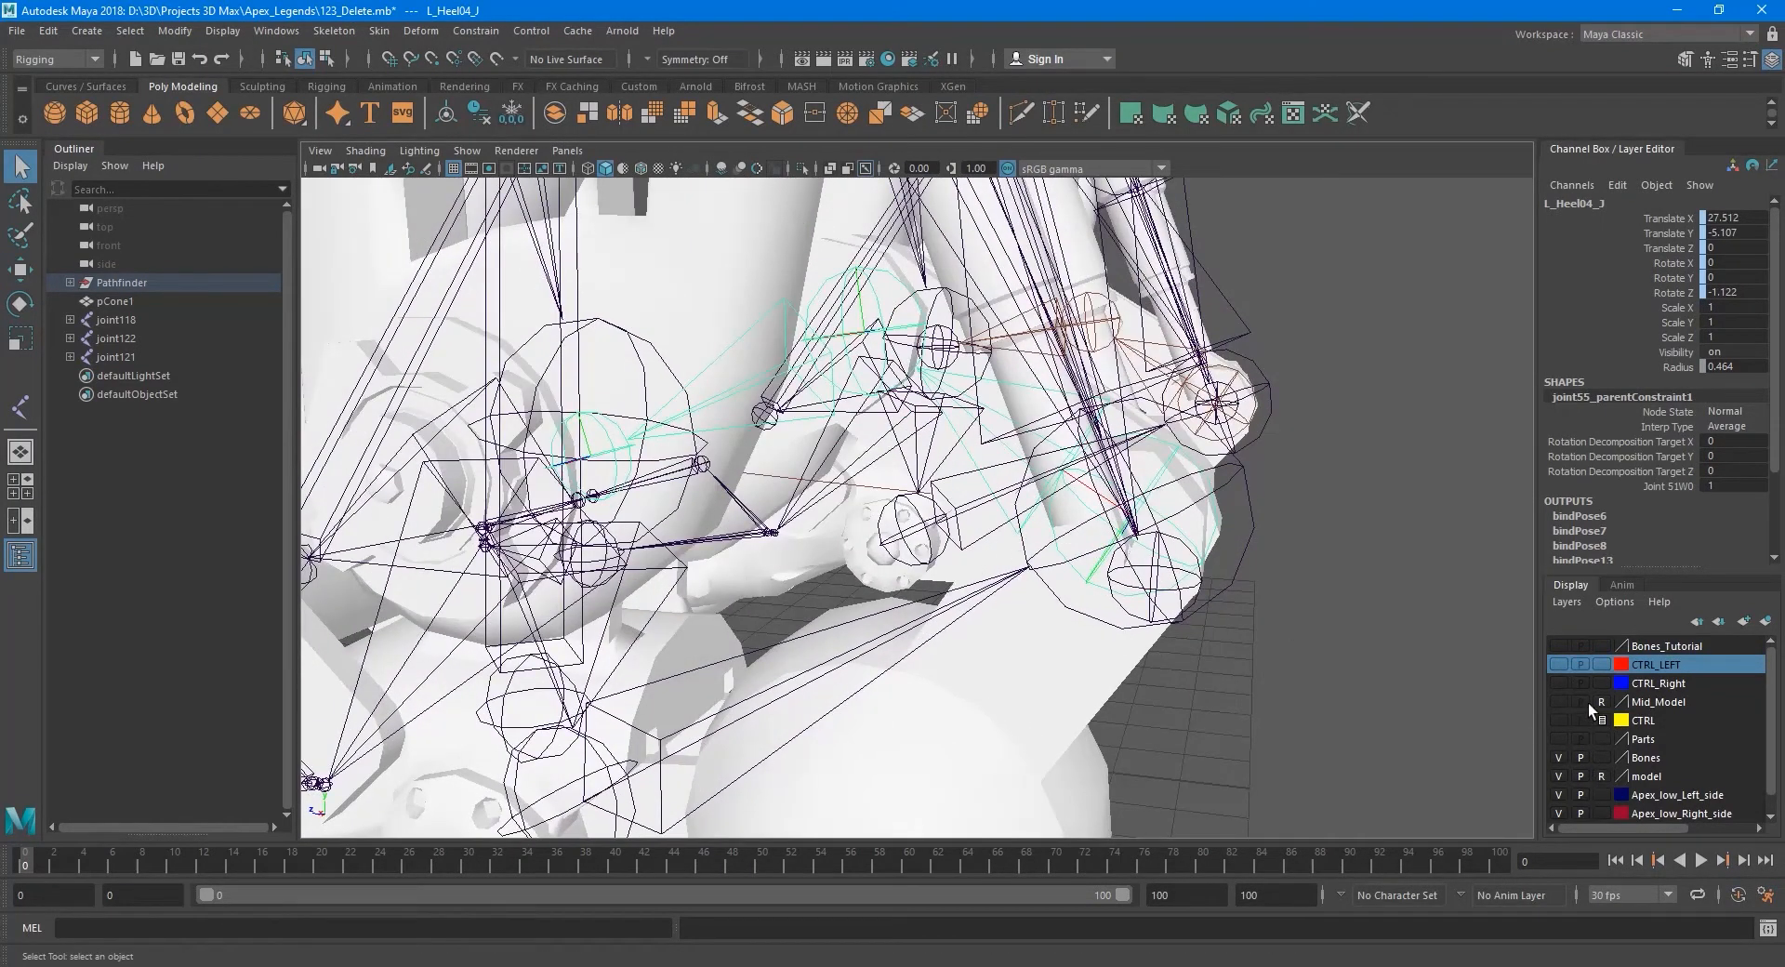
left_click(1560, 777)
left_click_drag(817, 530, 1004, 549, "alt")
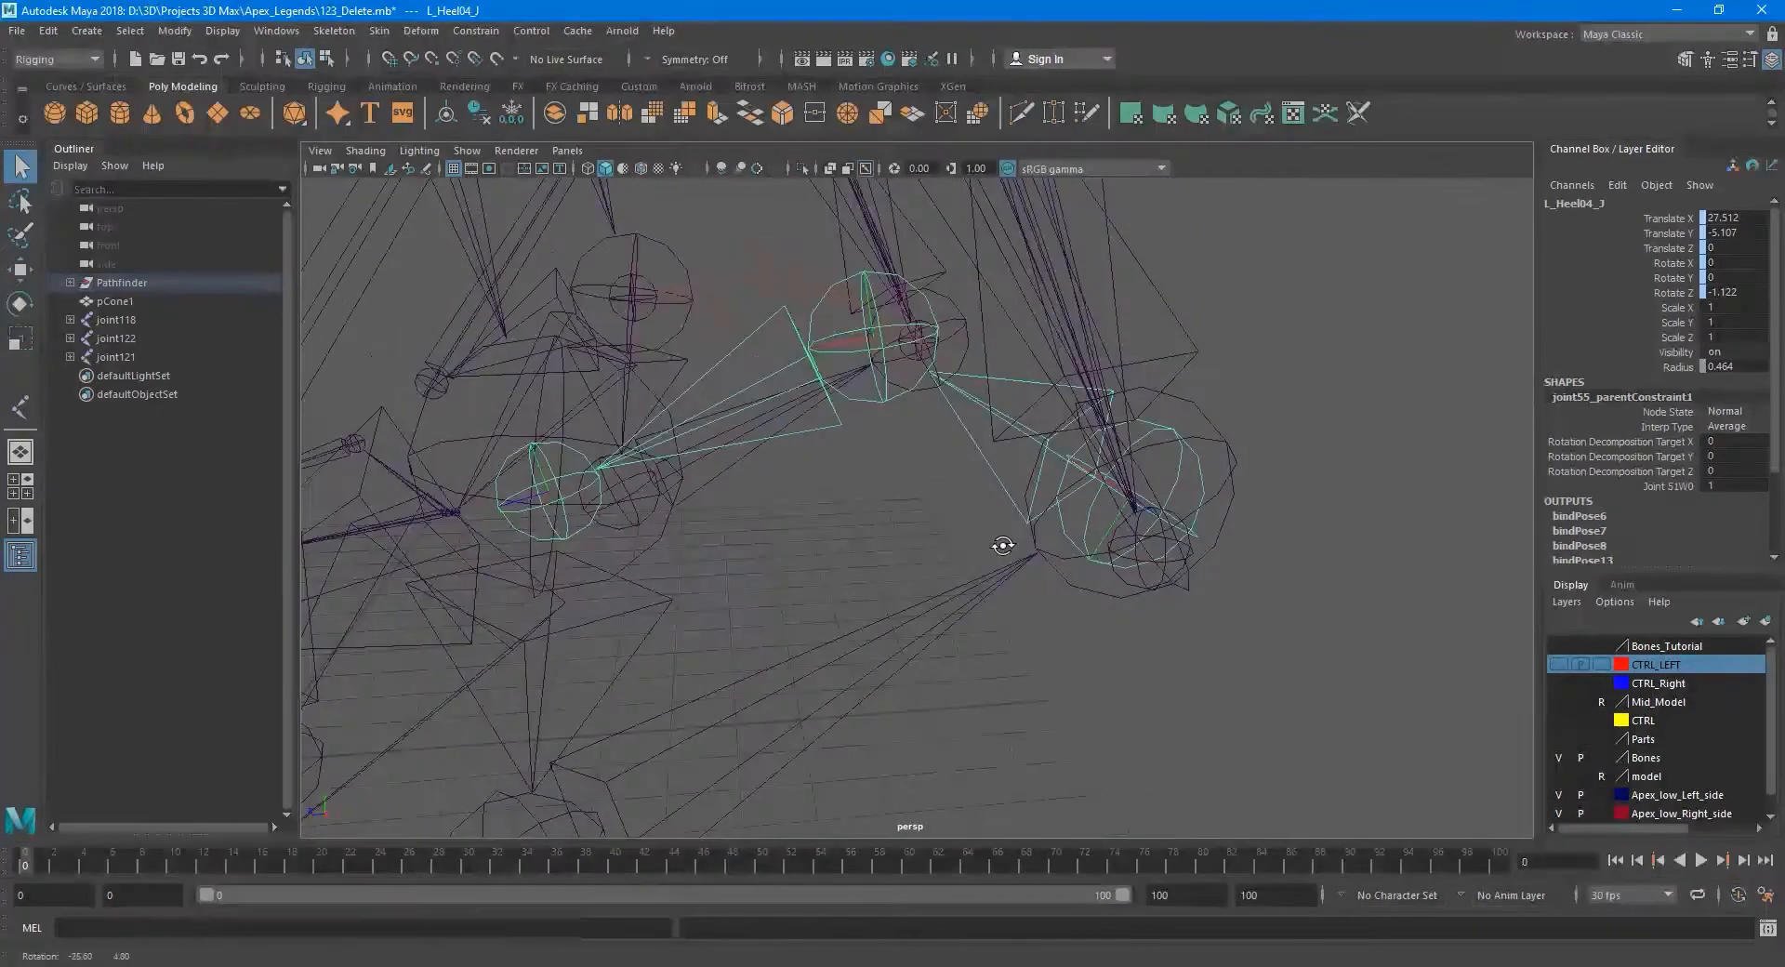
left_click_drag(685, 493, 1377, 603, "alt")
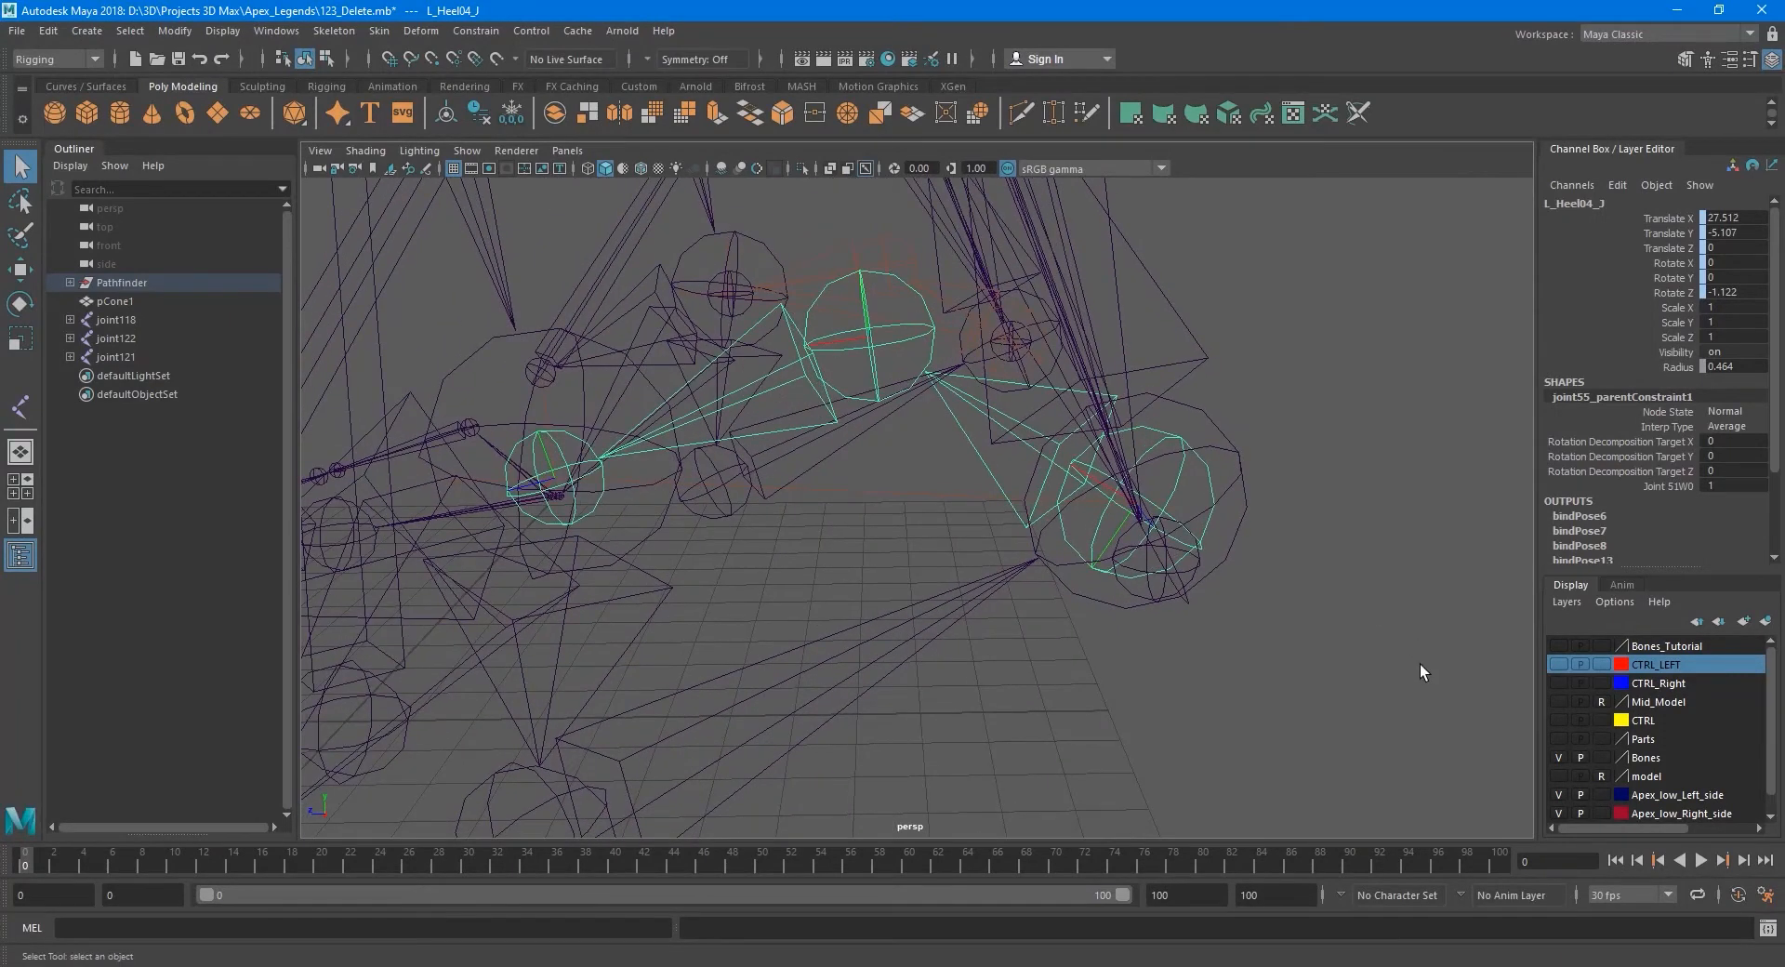
left_click(1559, 774)
left_click(1557, 757)
left_click(1556, 647)
Create an IK handle along the heel chain from joint121 at the heel pivot to joint120 at the ankle.
left_click_drag(1179, 554, 1158, 571, "alt")
right_click_drag(1158, 572, 1227, 584, "alt")
middle_click_drag(1227, 584, 1151, 566, "alt")
left_click_drag(1151, 567, 590, 416, "alt")
left_click(1244, 554)
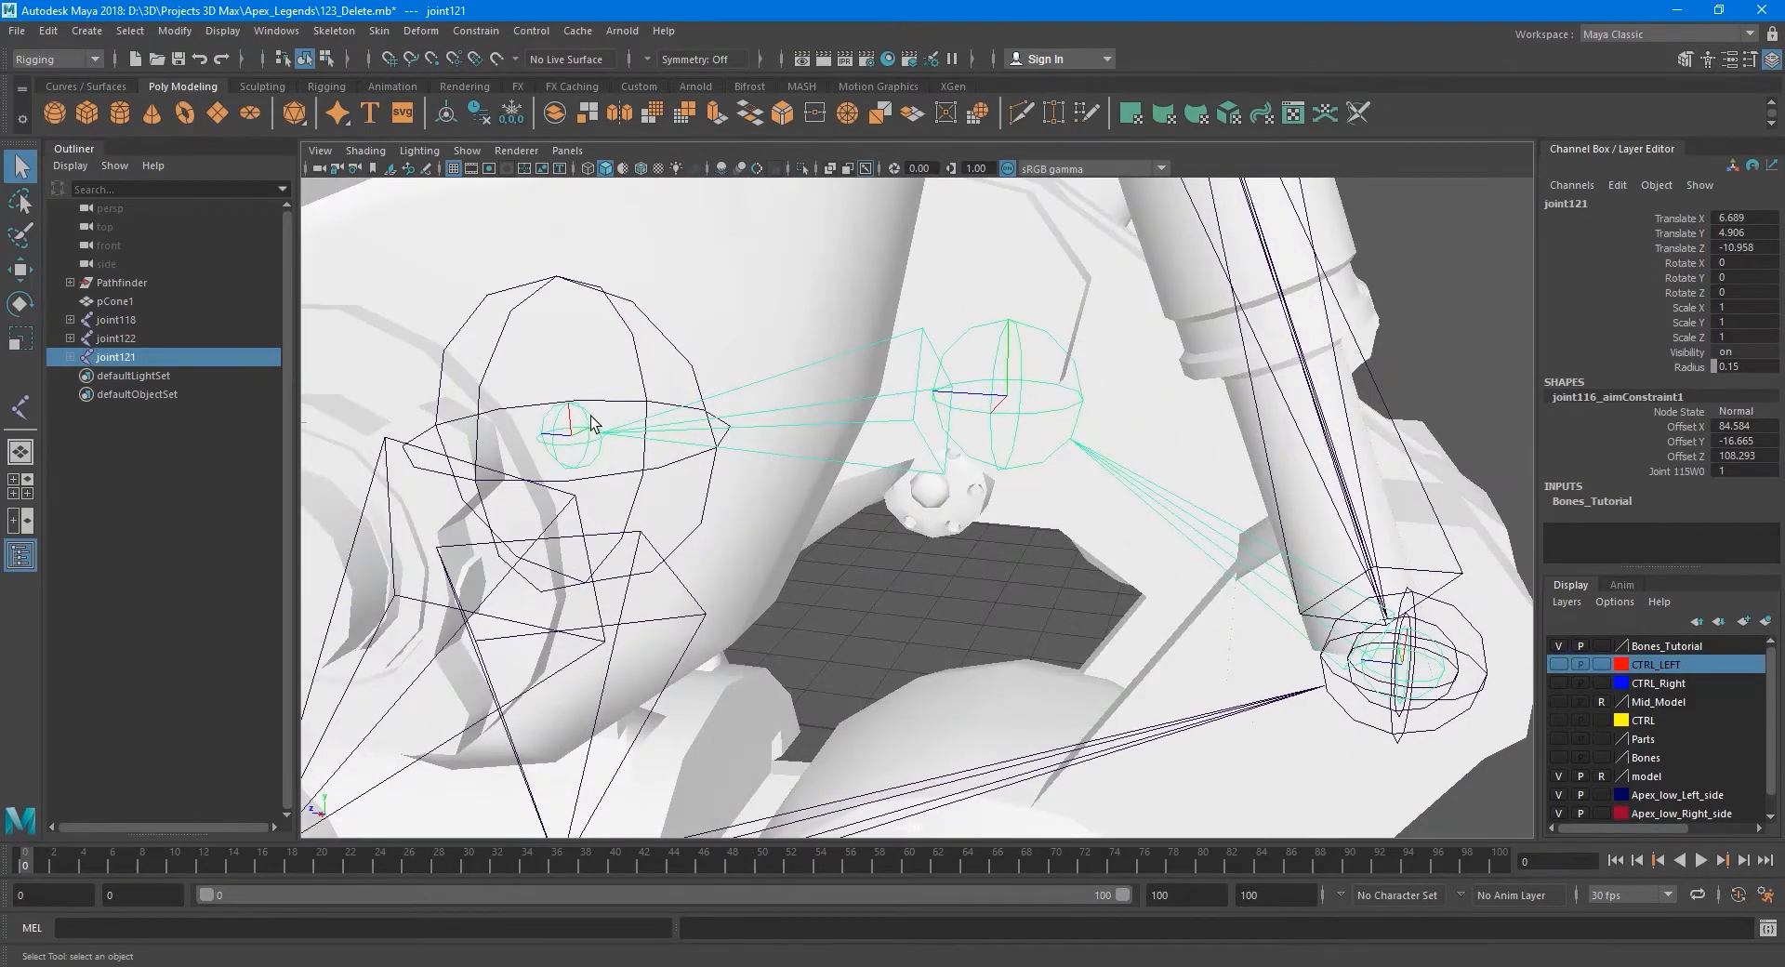
left_click(590, 418)
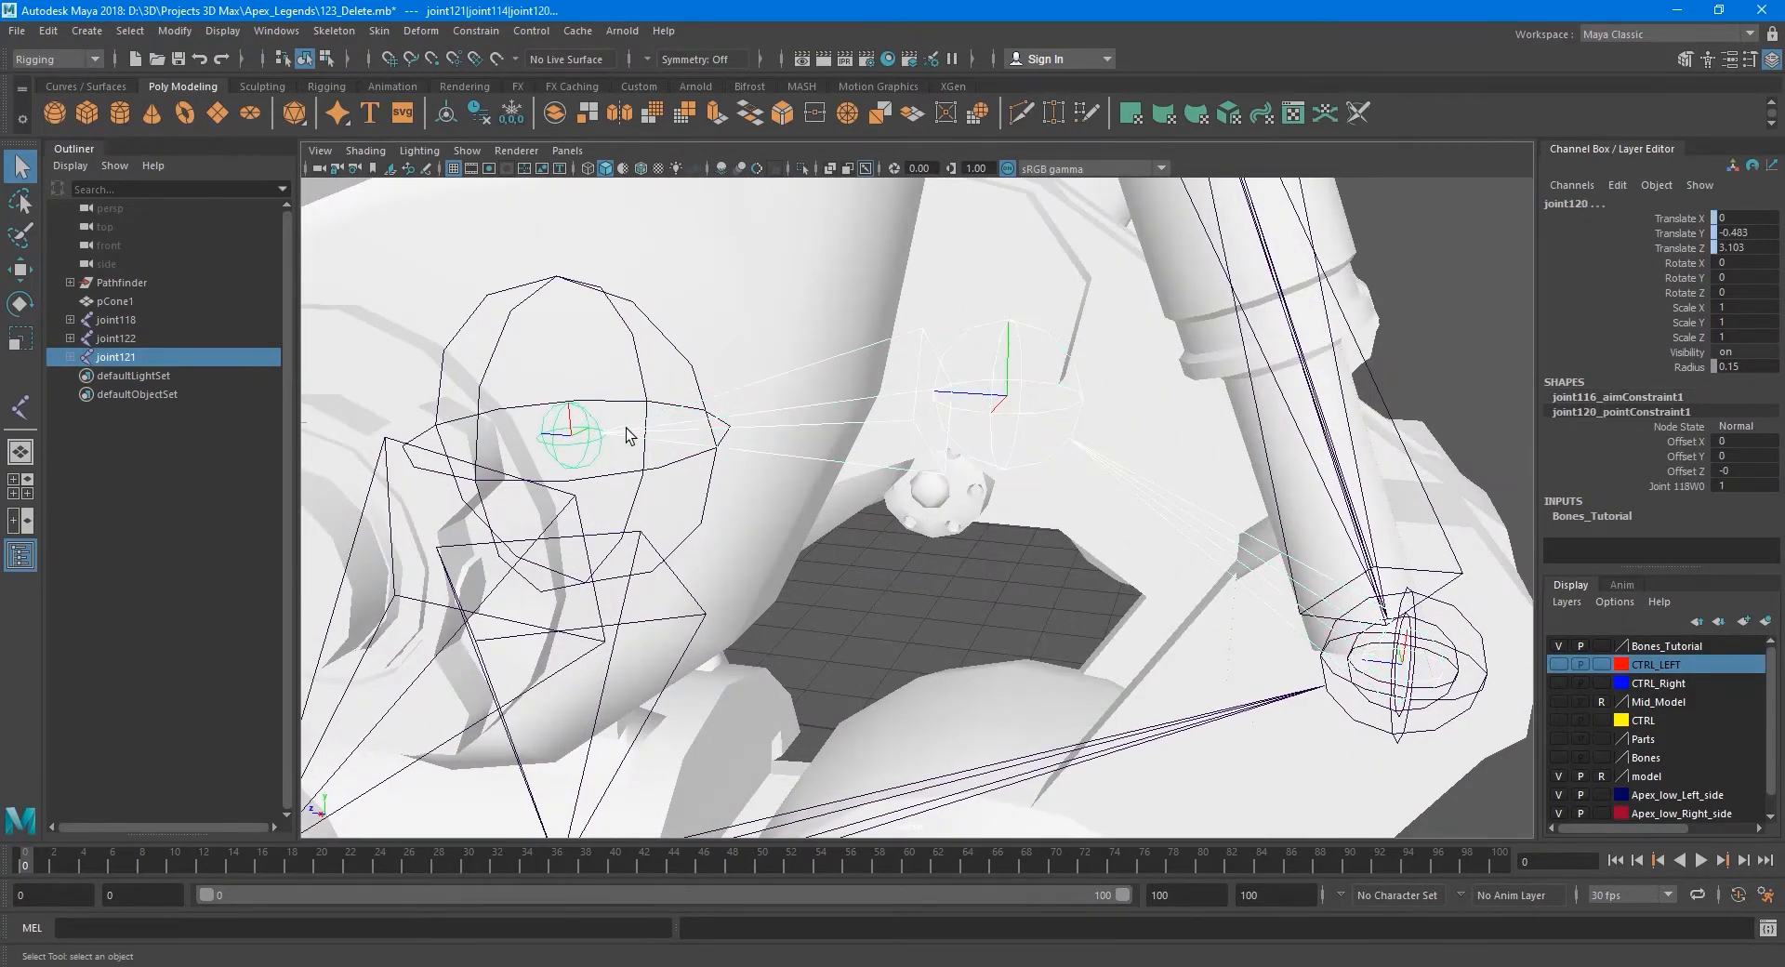
left_click(381, 31)
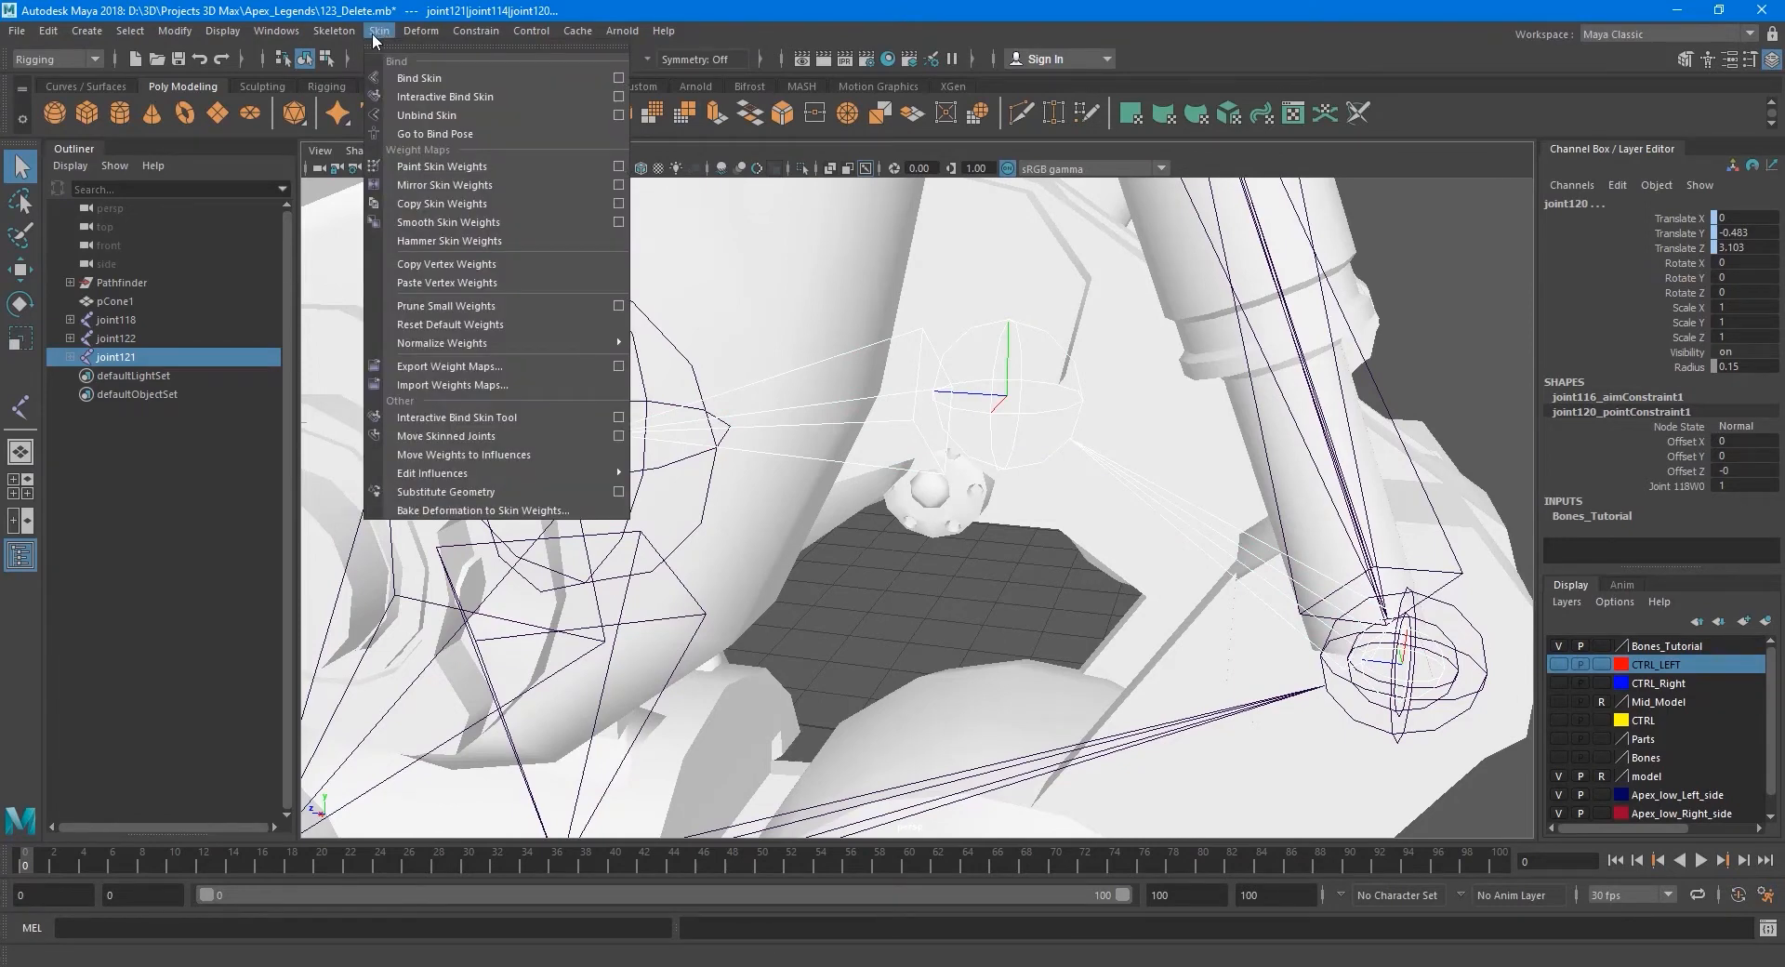
mouse_move(340, 31)
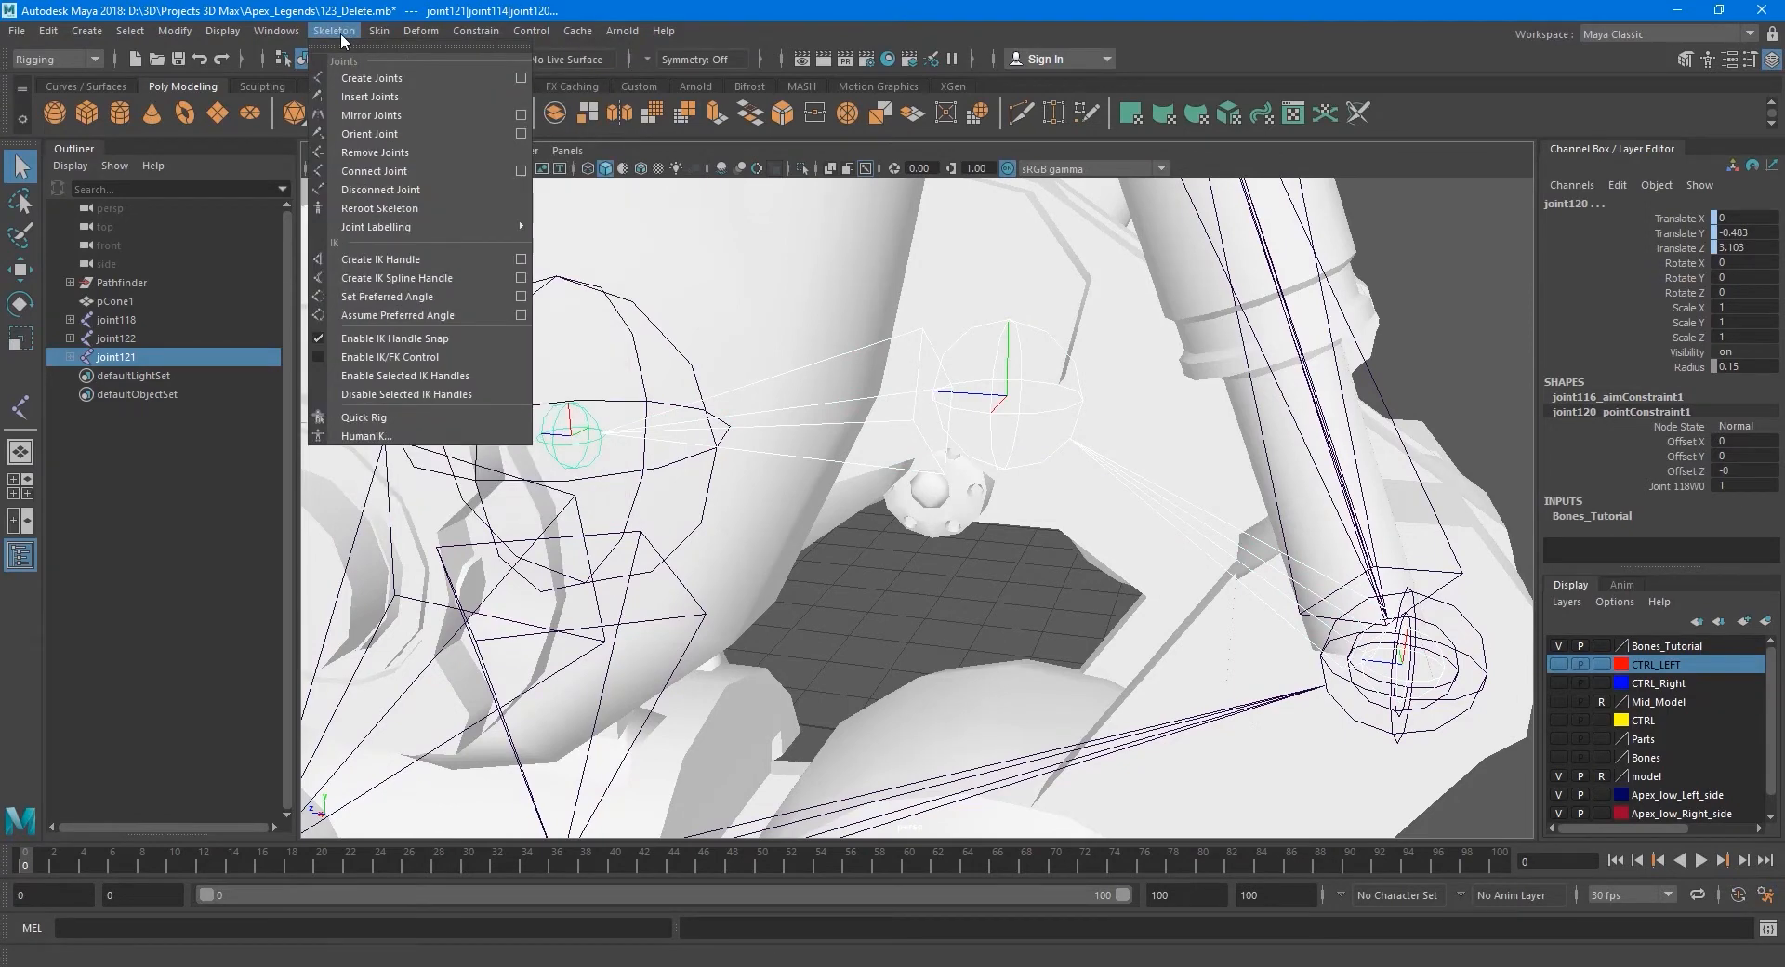
left_click(430, 262)
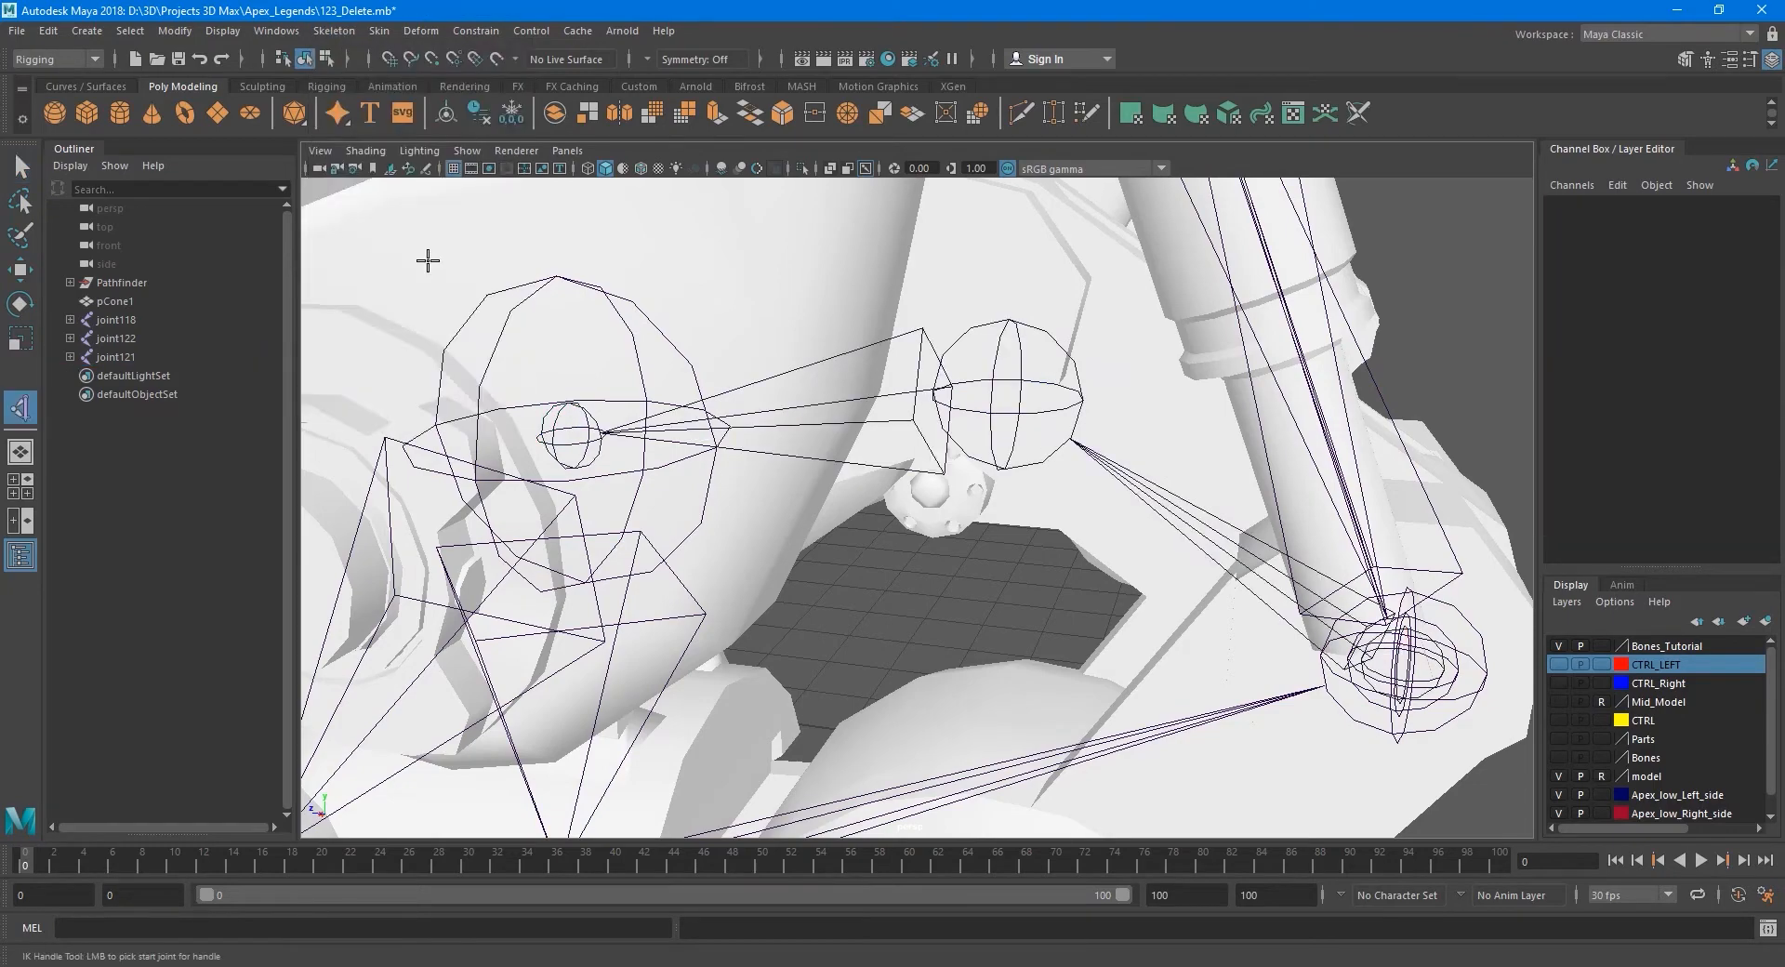
scroll(985, 513, "down", 2)
left_click_drag(1100, 577, 1035, 561, "alt")
scroll(1060, 521, "down", 3)
key("ctrl+z")
scroll(1016, 469, "down", 3)
scroll(1013, 600, "down", 5)
scroll(1005, 564, "up", 5)
left_click(1203, 586)
scroll(1155, 572, "up", 4)
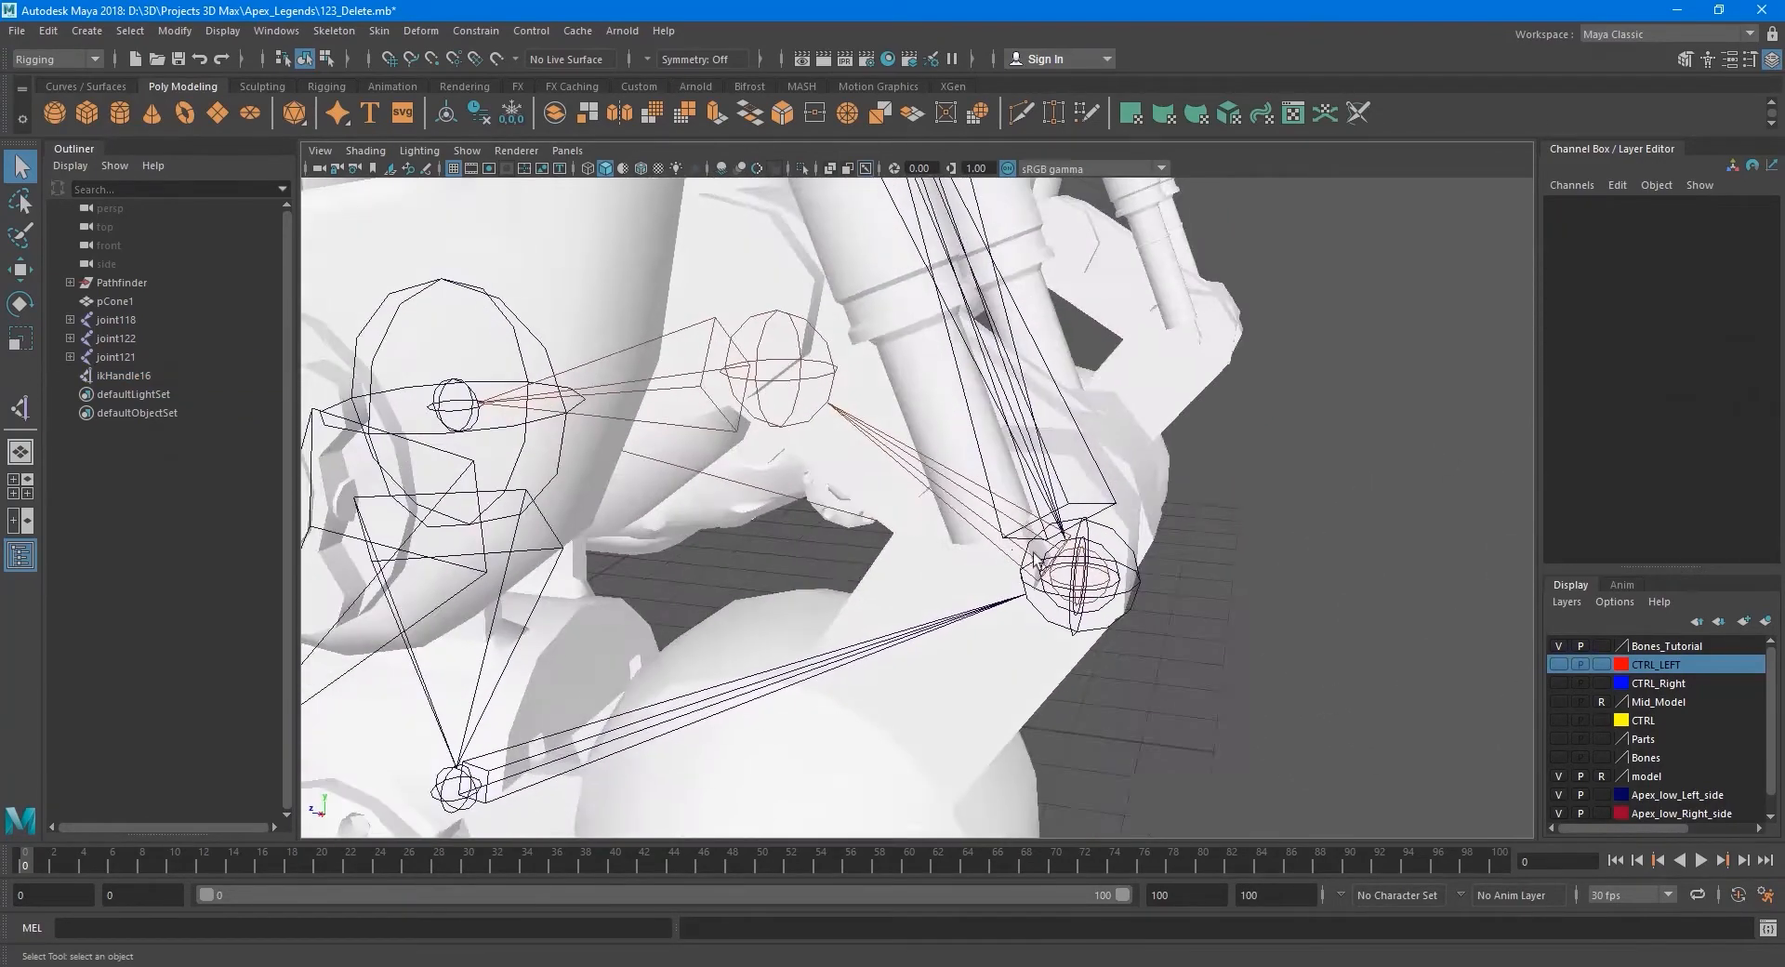
Move joint121 to test the heel chain with its IK handle, and undo the move.
left_click(1102, 563)
key("w")
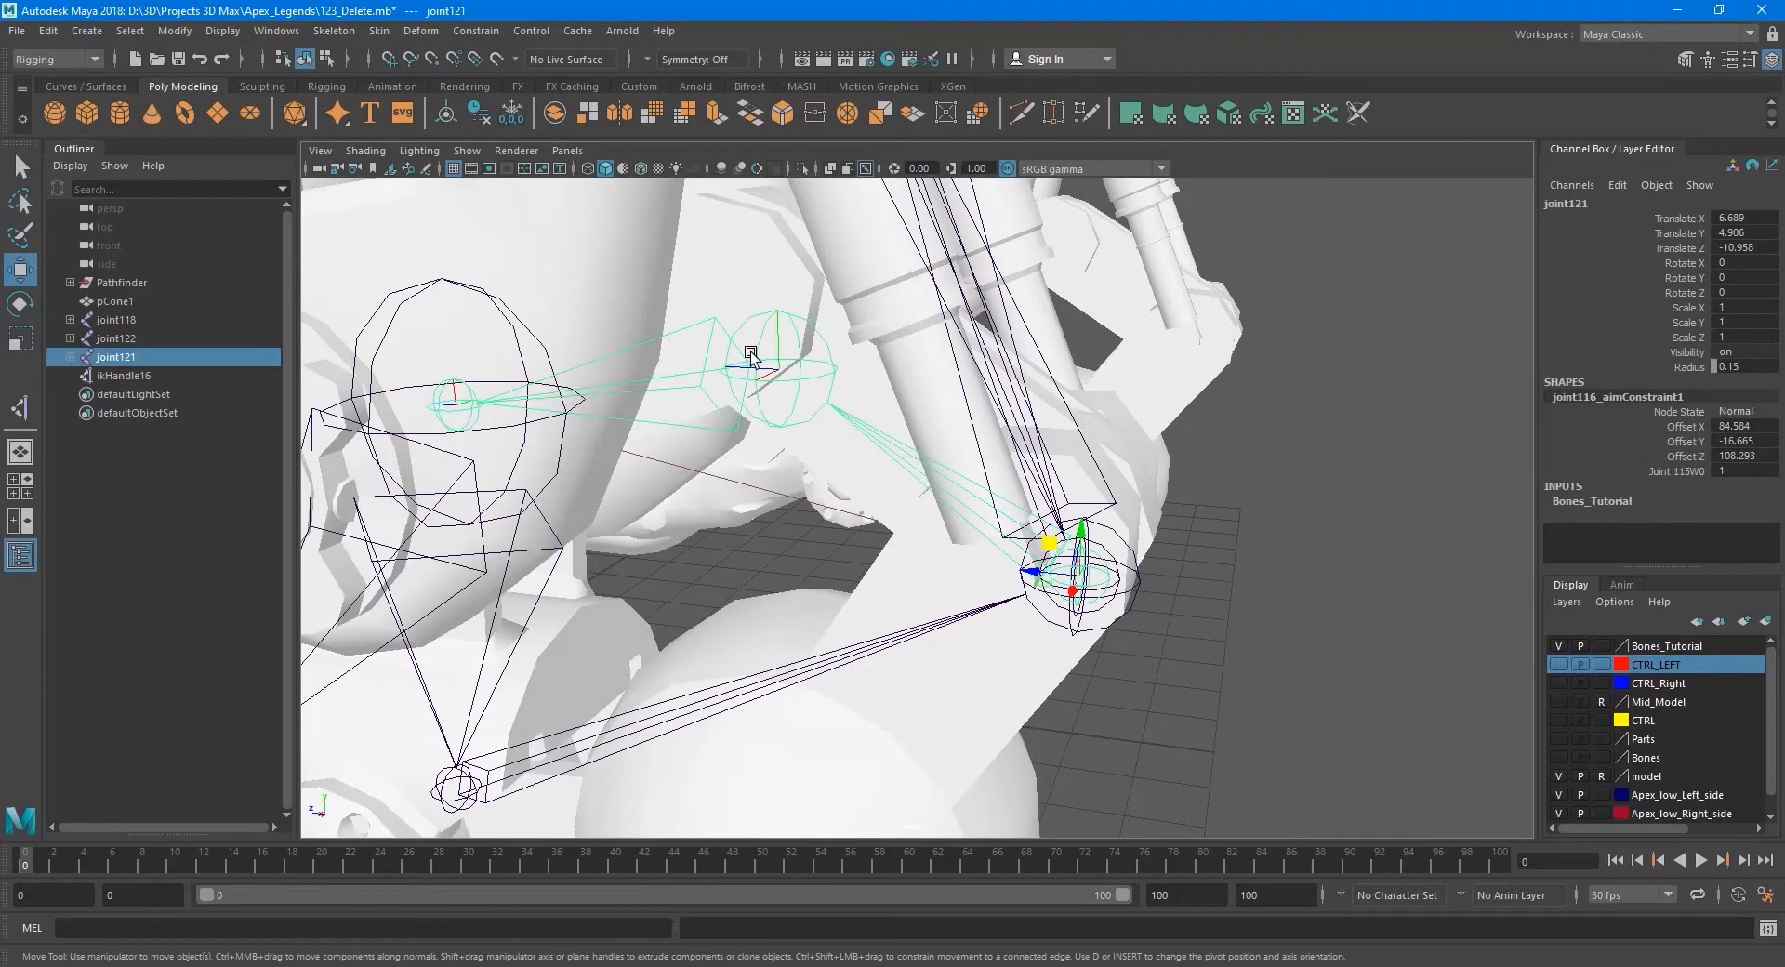
left_click_drag(752, 355, 923, 398, "alt")
left_click_drag(944, 470, 1016, 448)
key("ctrl+z")
key("ctrl+z")
key("ctrl+z")
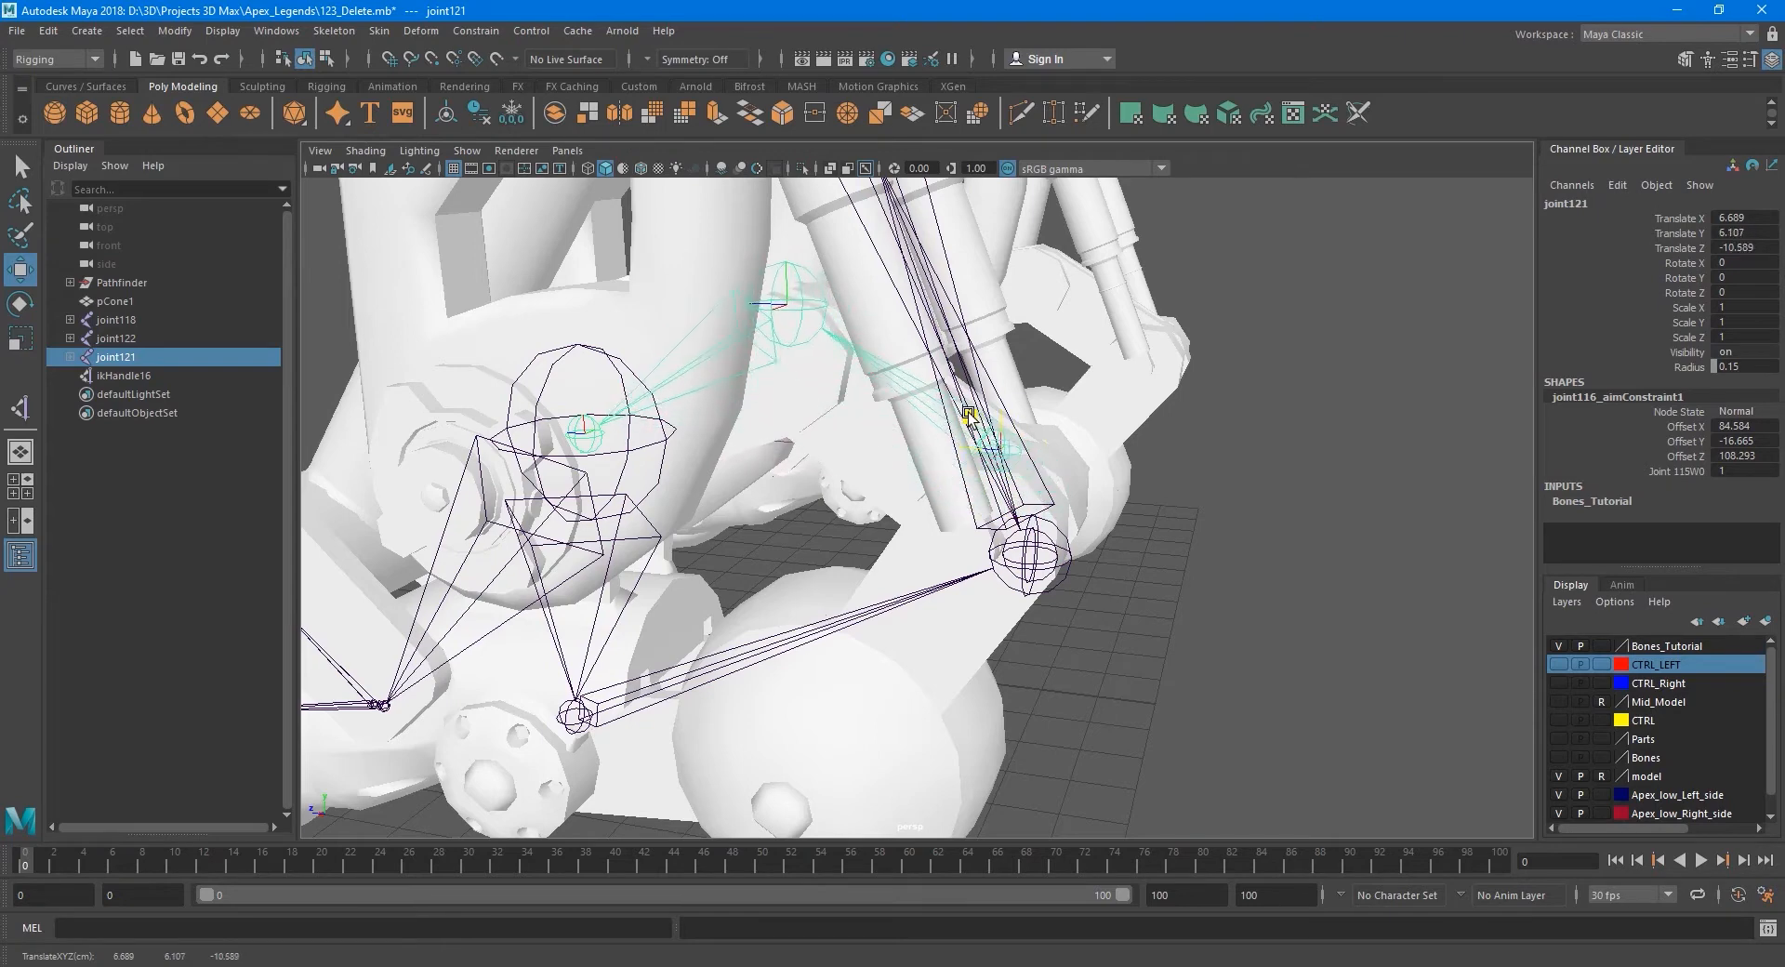
key("q")
Rotate joint119 at the foot by 15 degrees about Y to test the heel setup.
left_click_drag(1102, 575, 1010, 544, "alt")
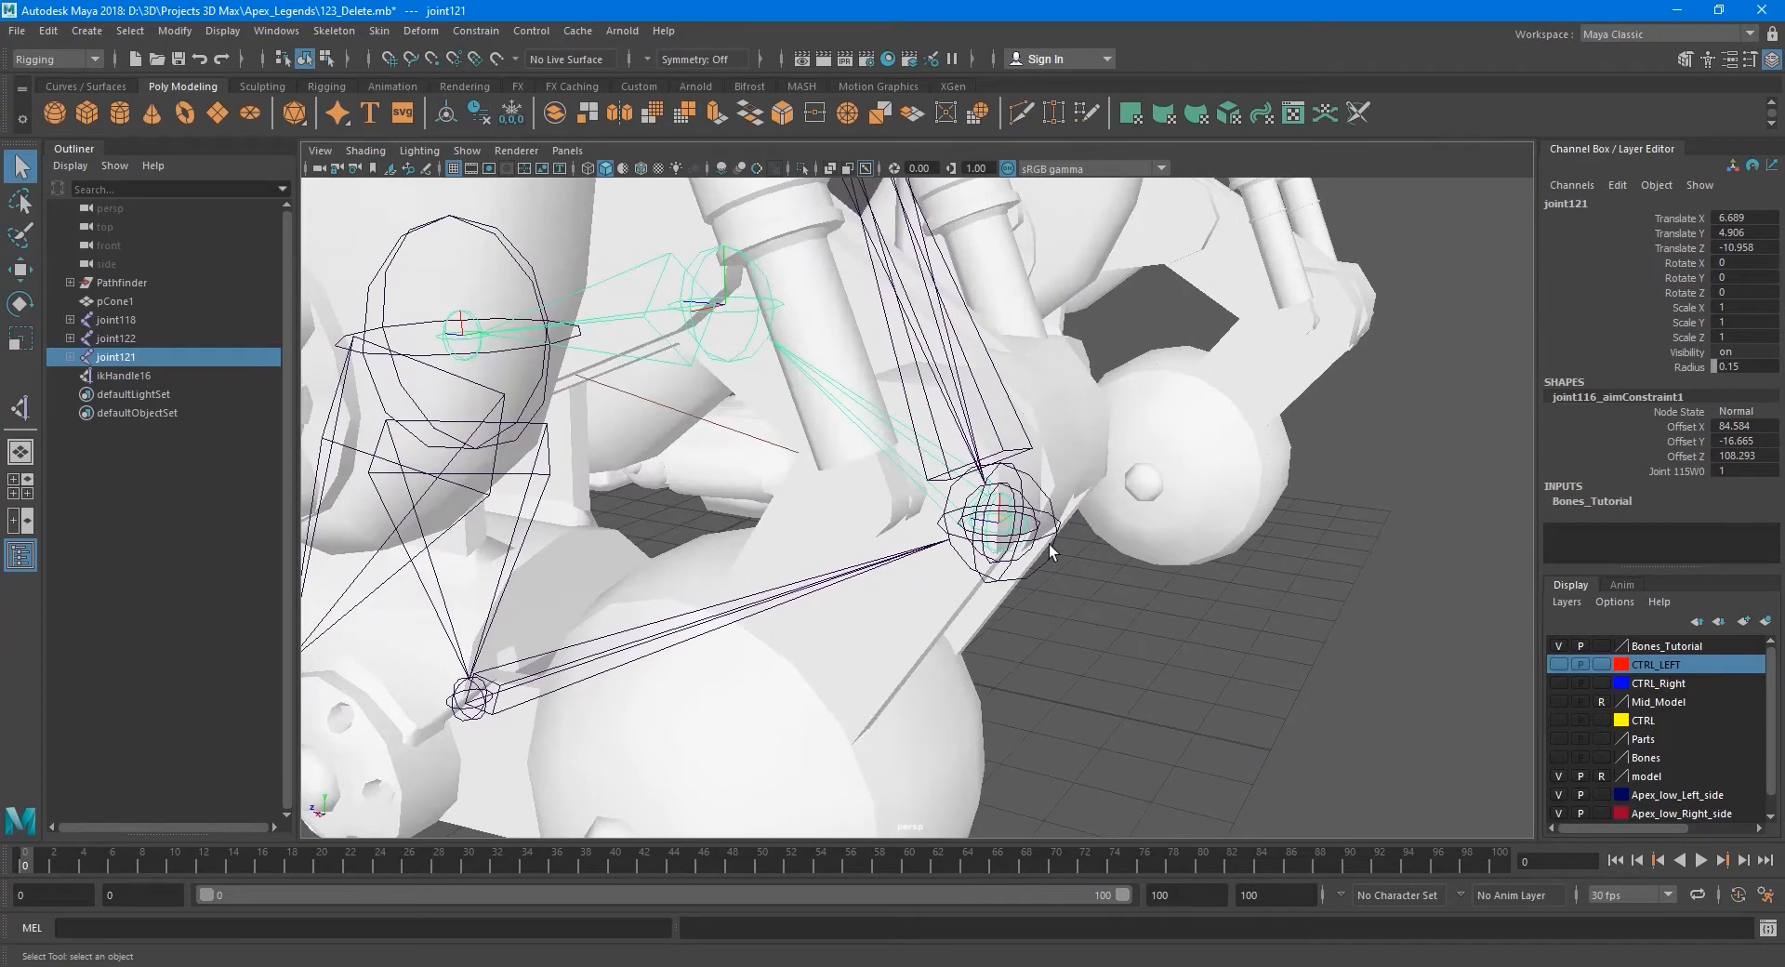
right_click_drag(1004, 493, 1046, 539, "alt")
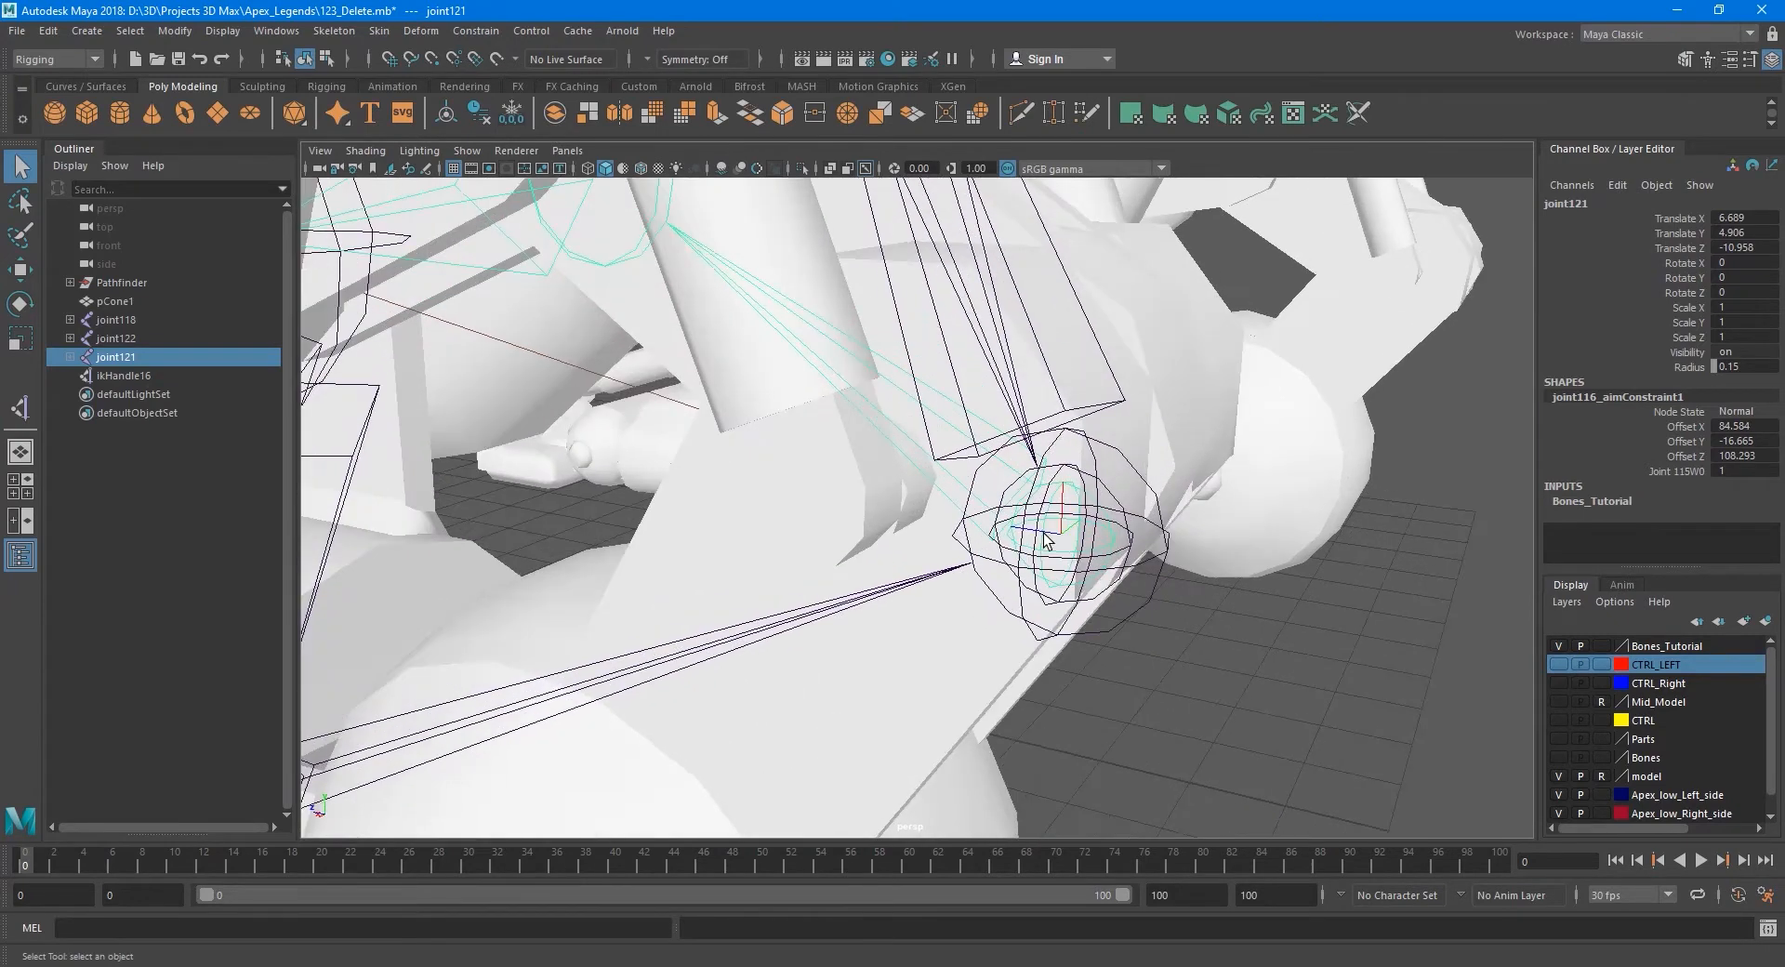
left_click_drag(1074, 493, 1069, 606, "alt")
left_click(638, 655)
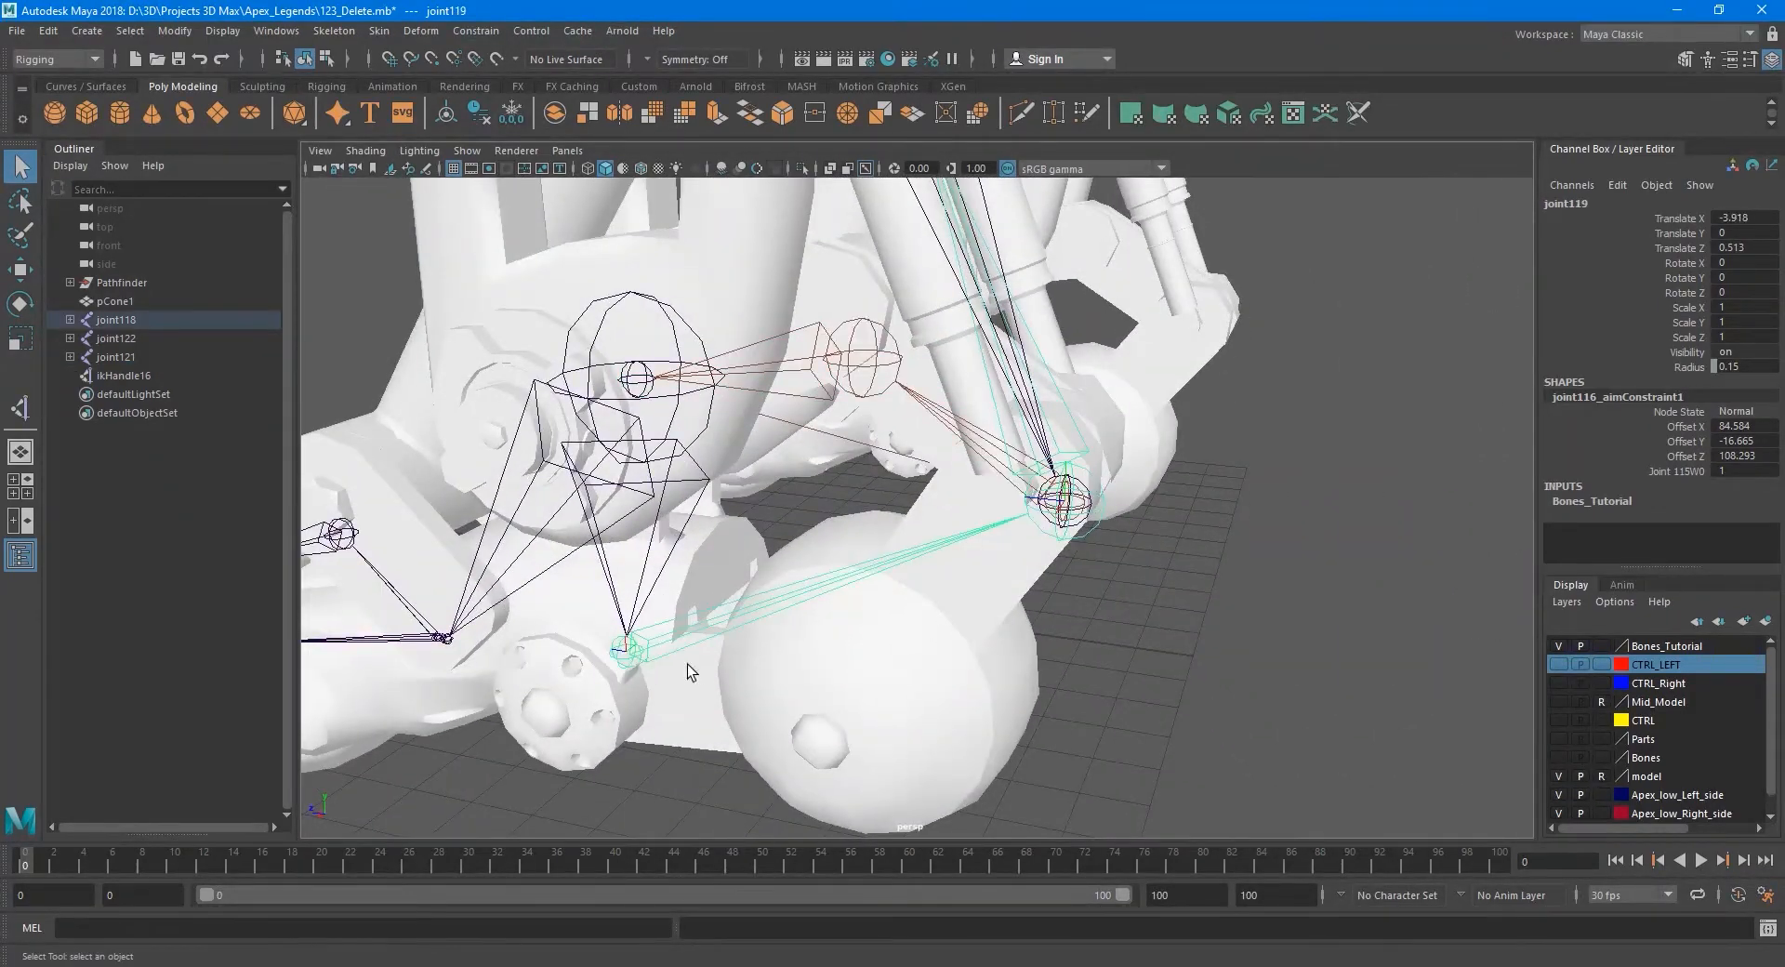
middle_click_drag(690, 665, 757, 677, "alt")
key("e")
mouse_move(710, 636)
left_mouse_down()
mouse_move(704, 610)
mouse_move(725, 642)
left_mouse_up()
Inspect joint121 at the heel pivot against the rotated foot chain, and undo the joint119 rotation.
left_click_drag(1138, 511, 1120, 515, "alt")
scroll(1120, 514, "up", 5)
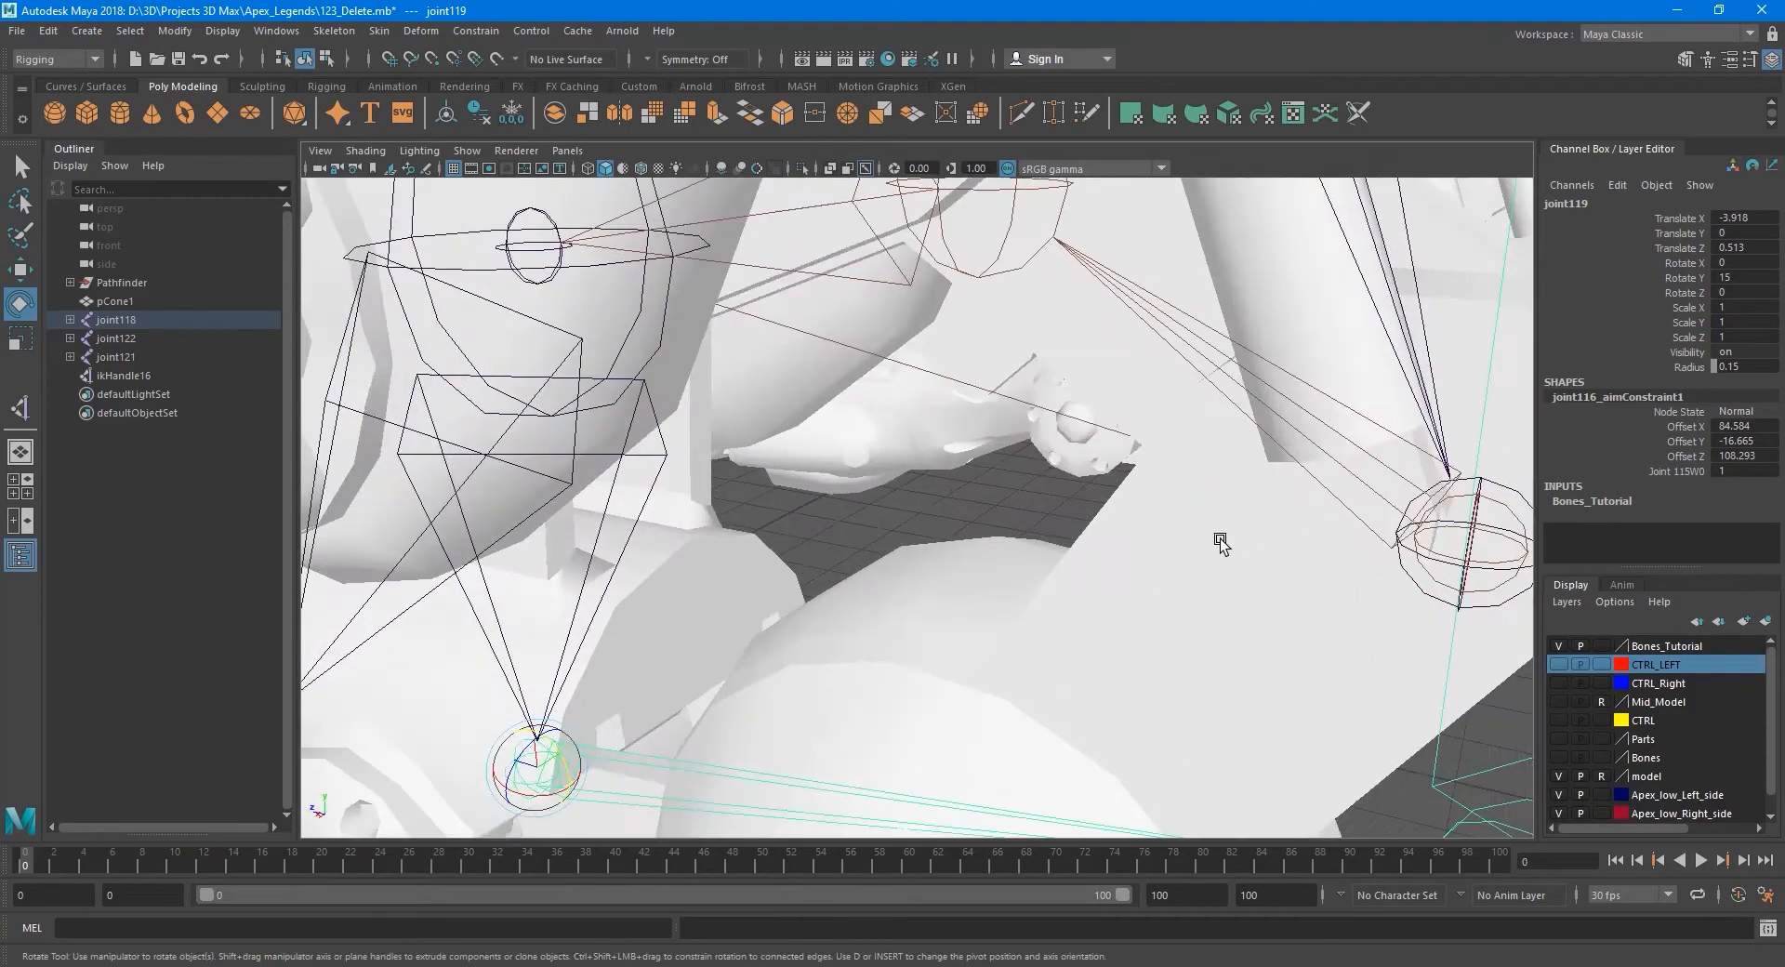
middle_click_drag(1404, 530, 1275, 526, "alt")
left_click(1334, 502)
right_click_drag(1334, 505, 1116, 448, "alt")
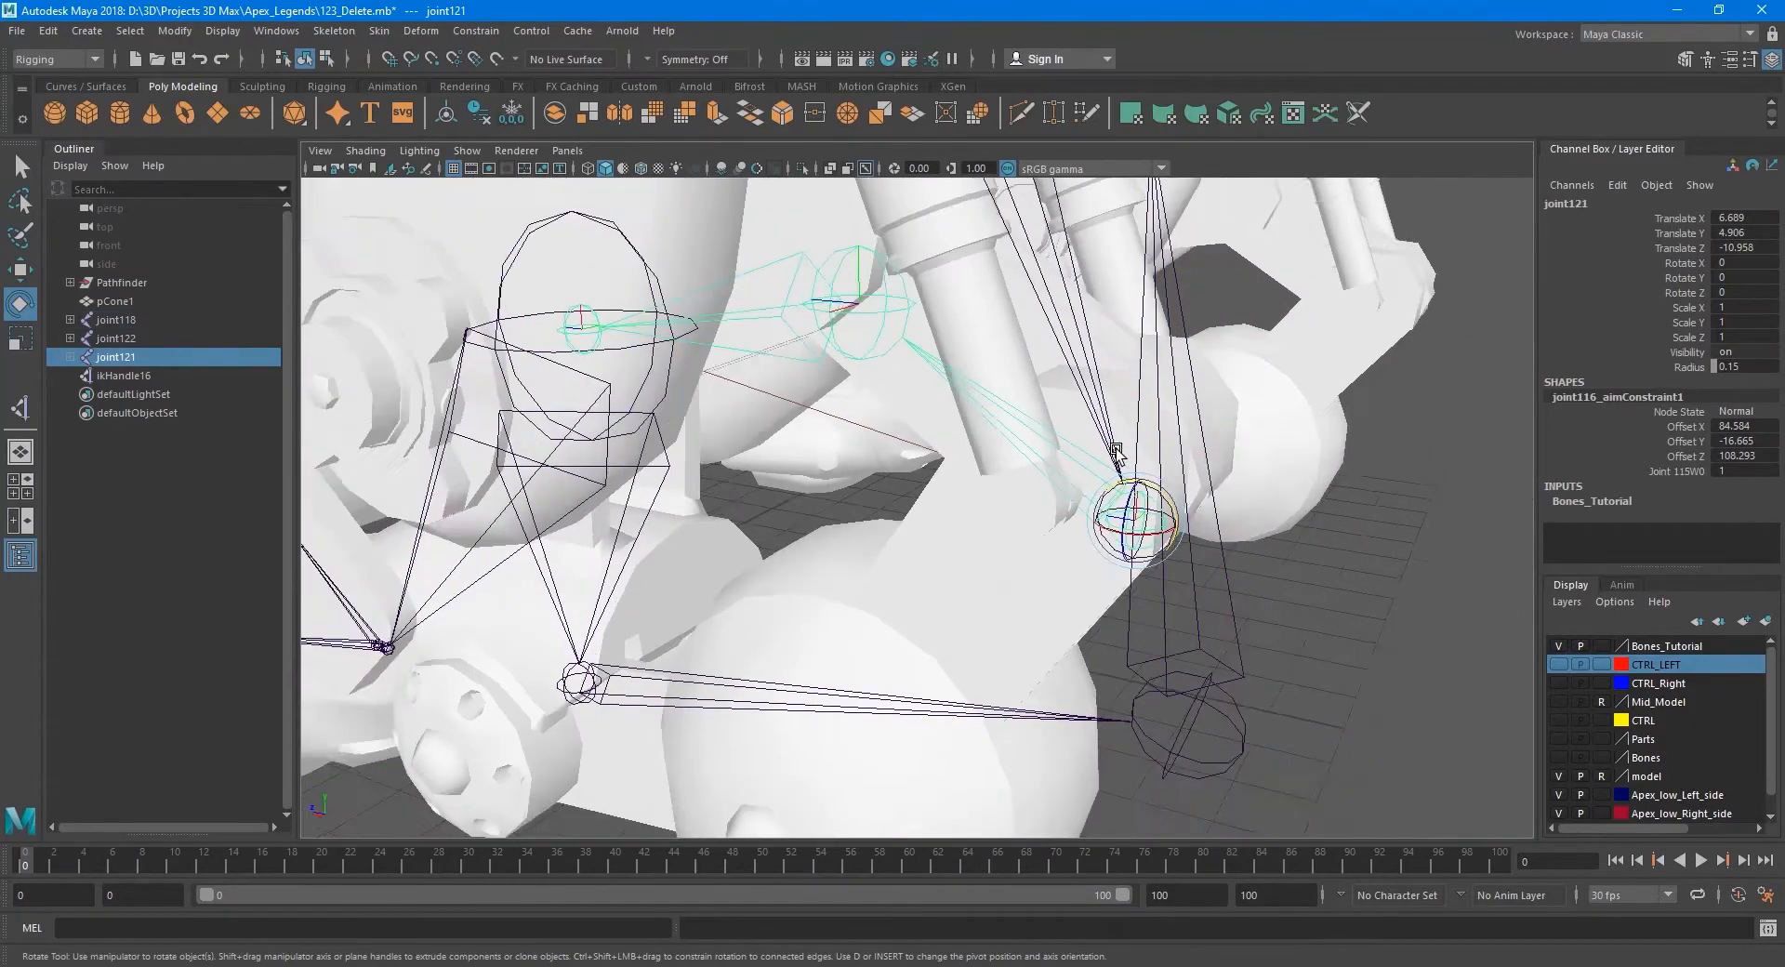
left_click_drag(1098, 450, 1044, 436, "alt")
scroll(1044, 436, "down", 3)
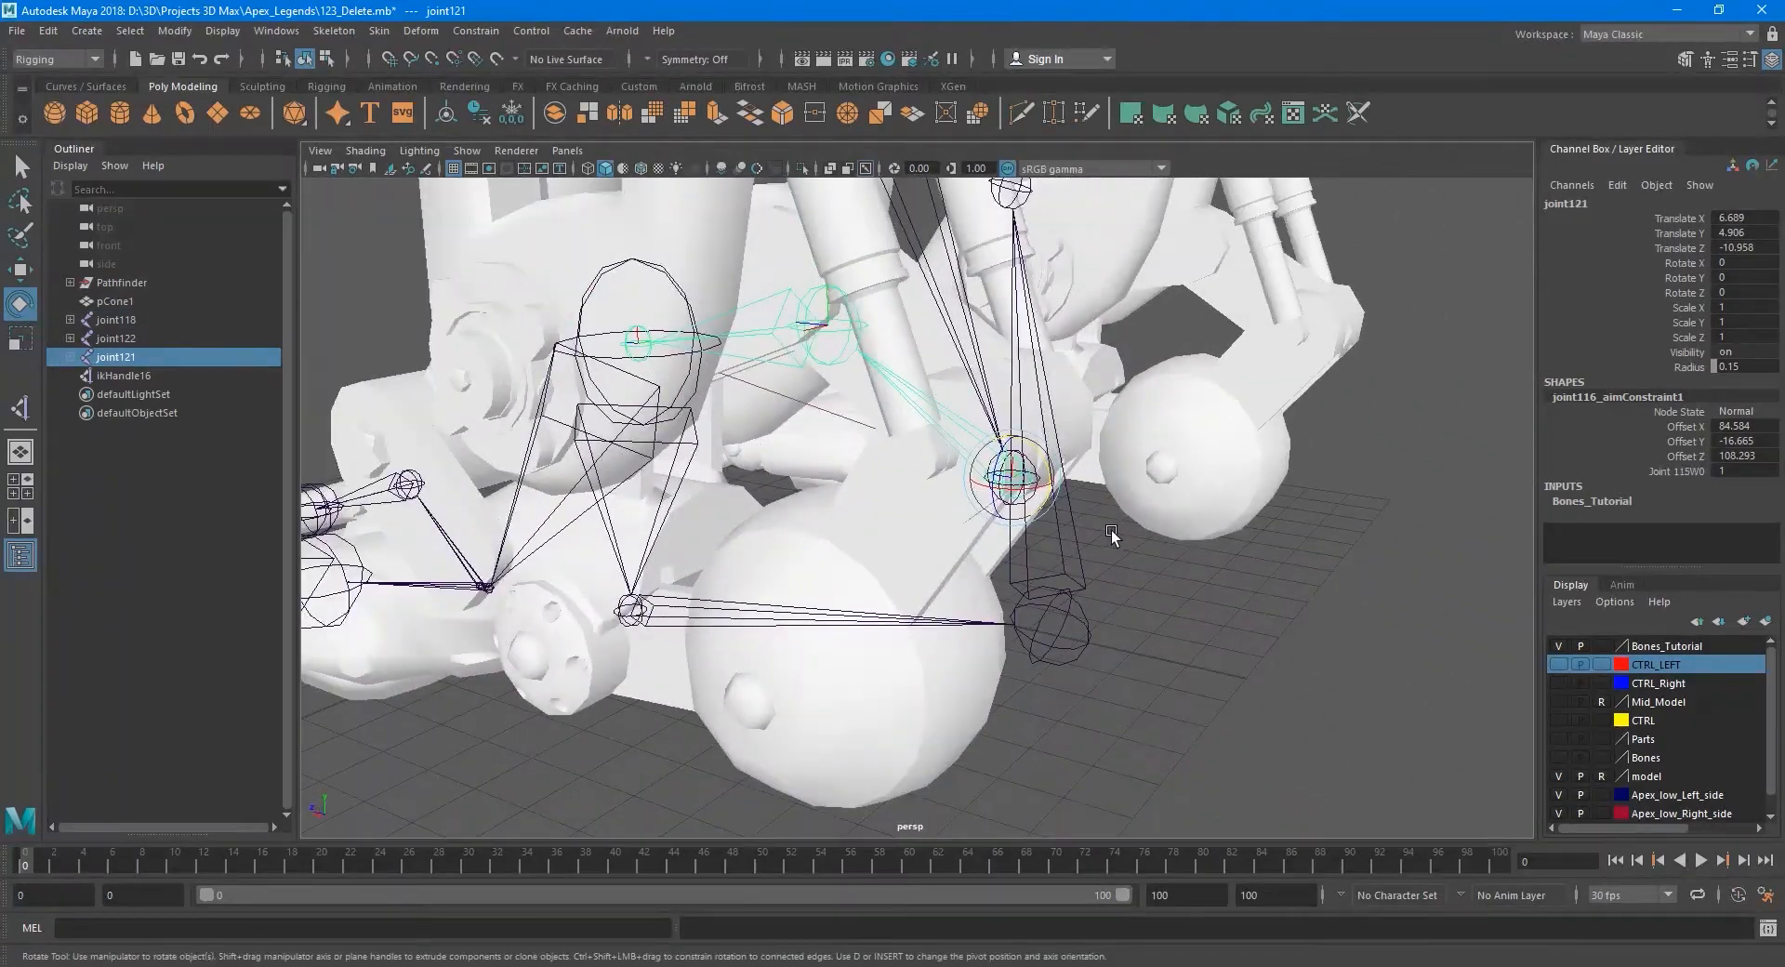
left_click_drag(1112, 530, 1122, 584, "alt")
scroll(1088, 610, "up", 2)
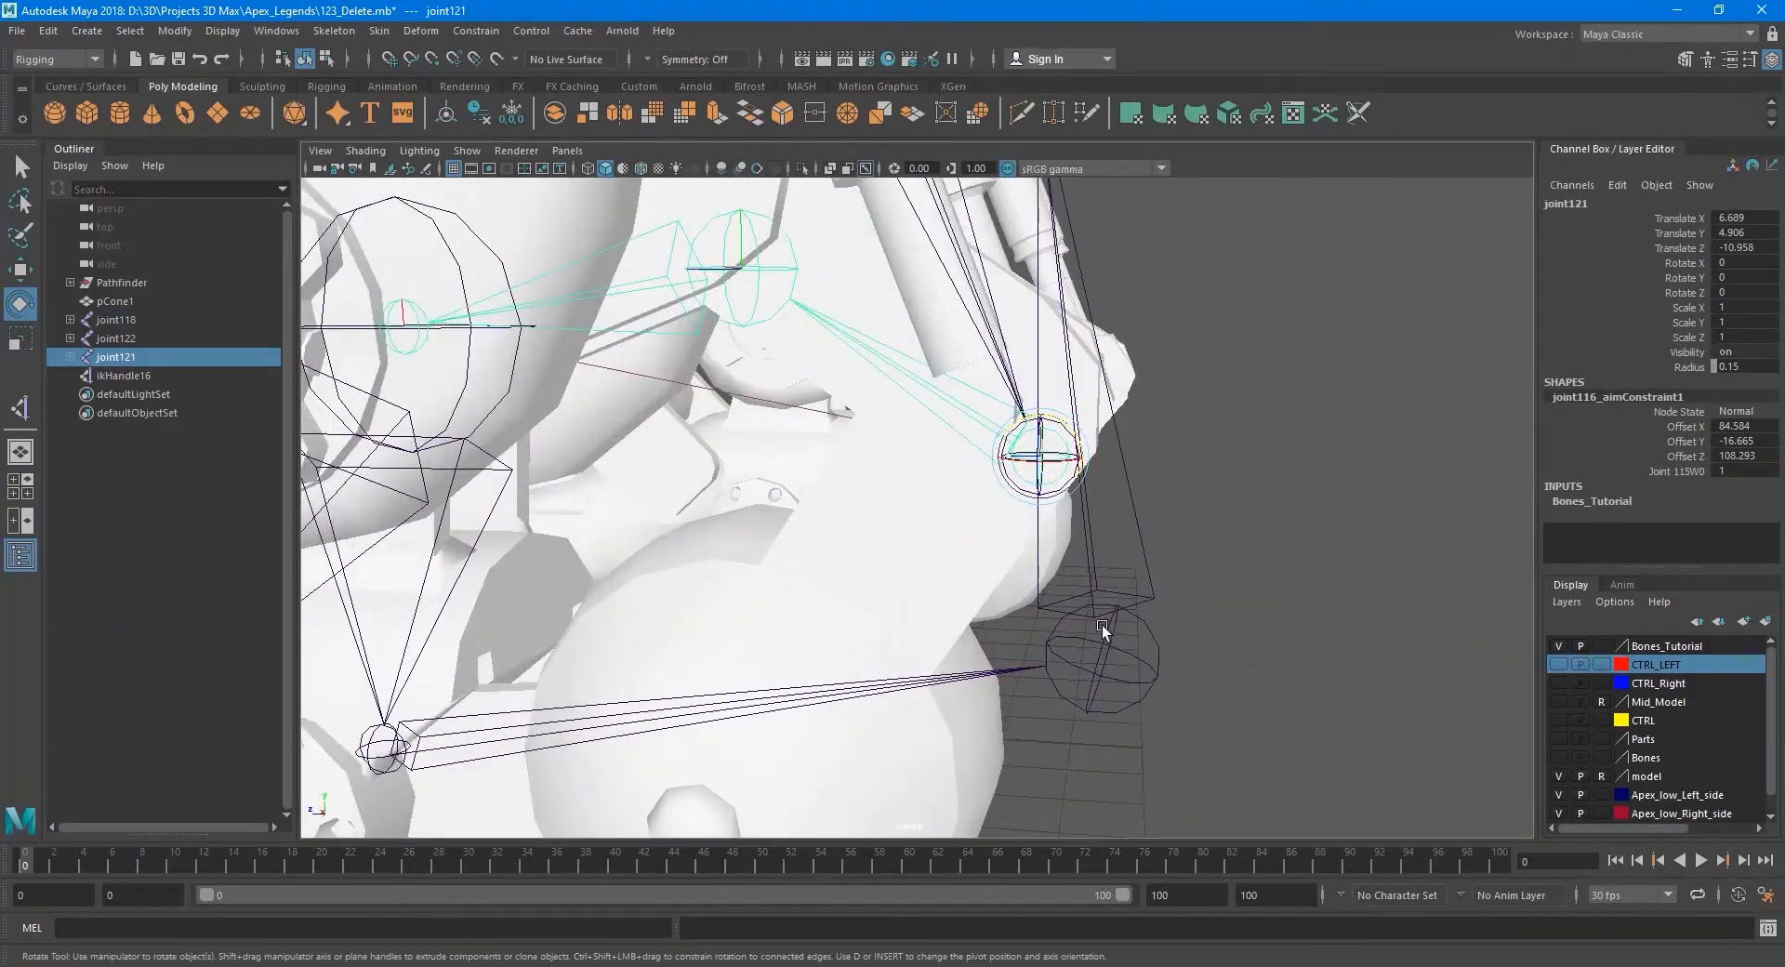
scroll(1084, 645, "down", 1)
key("ctrl+z")
key("q")
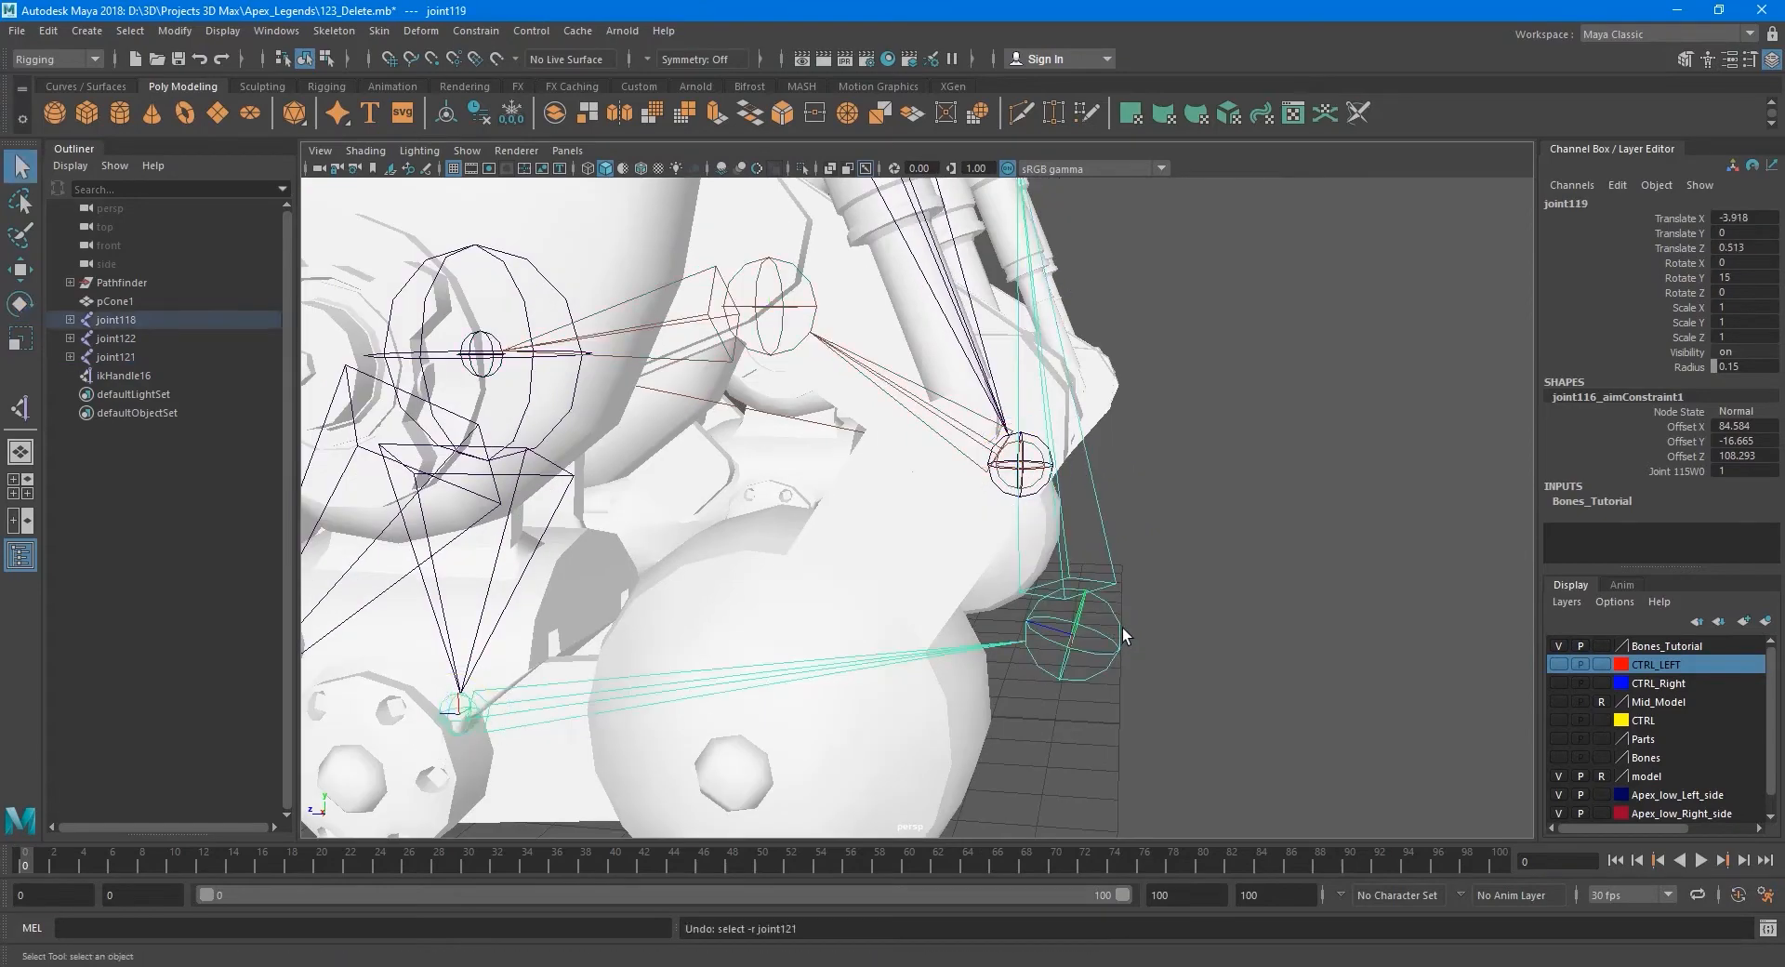
key("ctrl+z")
Point-constrain joint121, the root of the heel chain, to joint114 at the heel pivot.
left_click_drag(1119, 545, 1051, 523, "alt")
middle_click_drag(1052, 523, 933, 555, "alt")
scroll(933, 555, "up", 3)
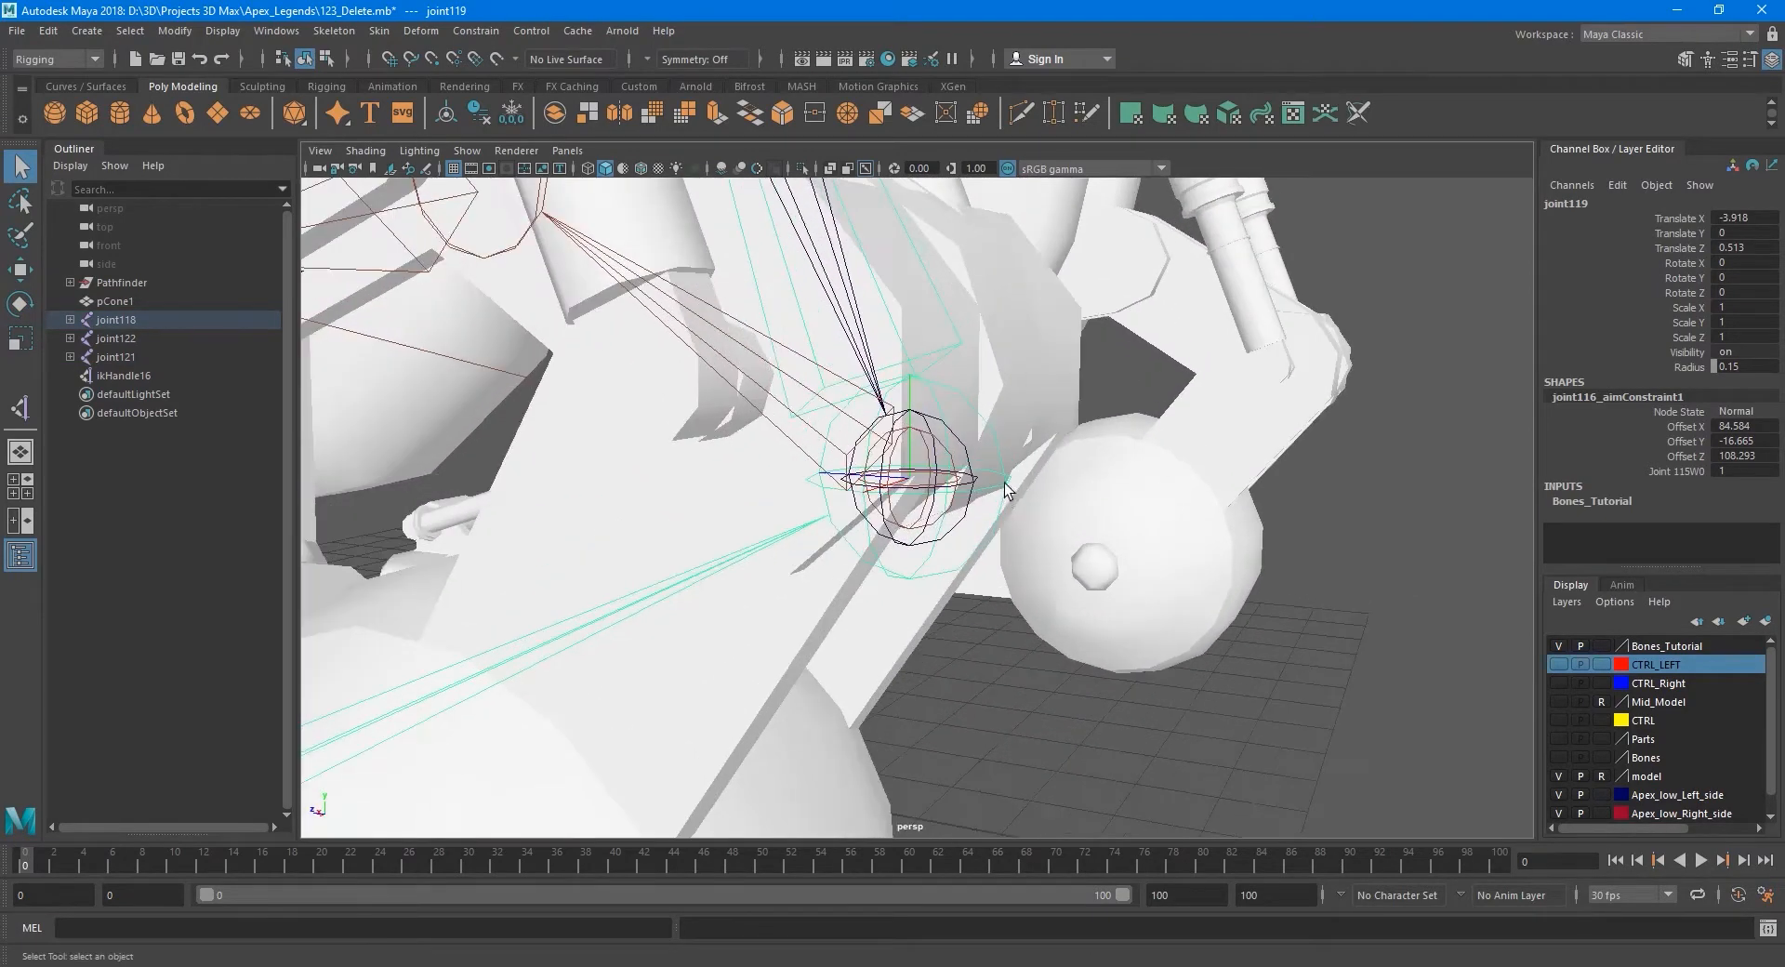
mouse_move(977, 424)
left_mouse_down("alt")
mouse_move(951, 478)
mouse_move(1006, 392)
mouse_move(967, 432)
mouse_move(1002, 421)
left_mouse_up("alt")
left_click(995, 402)
left_click(995, 402)
right_click_drag(862, 509, 965, 433, "alt")
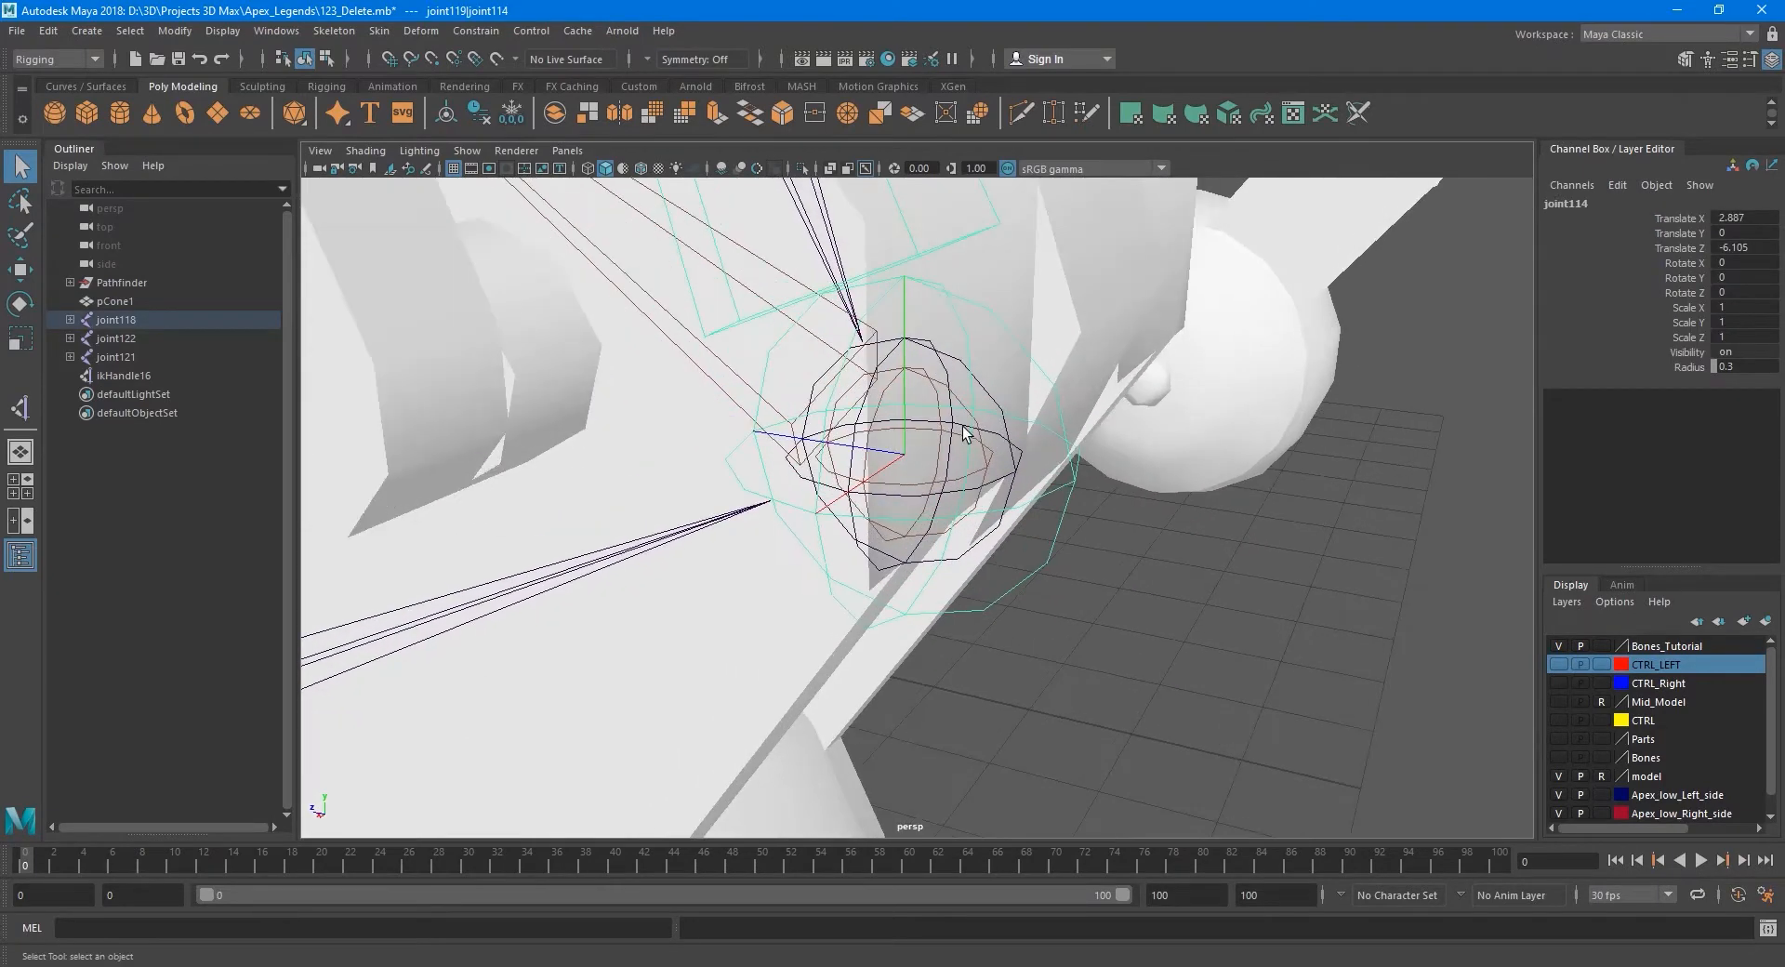
left_click(989, 455)
left_click_drag(984, 456, 1029, 509, "alt")
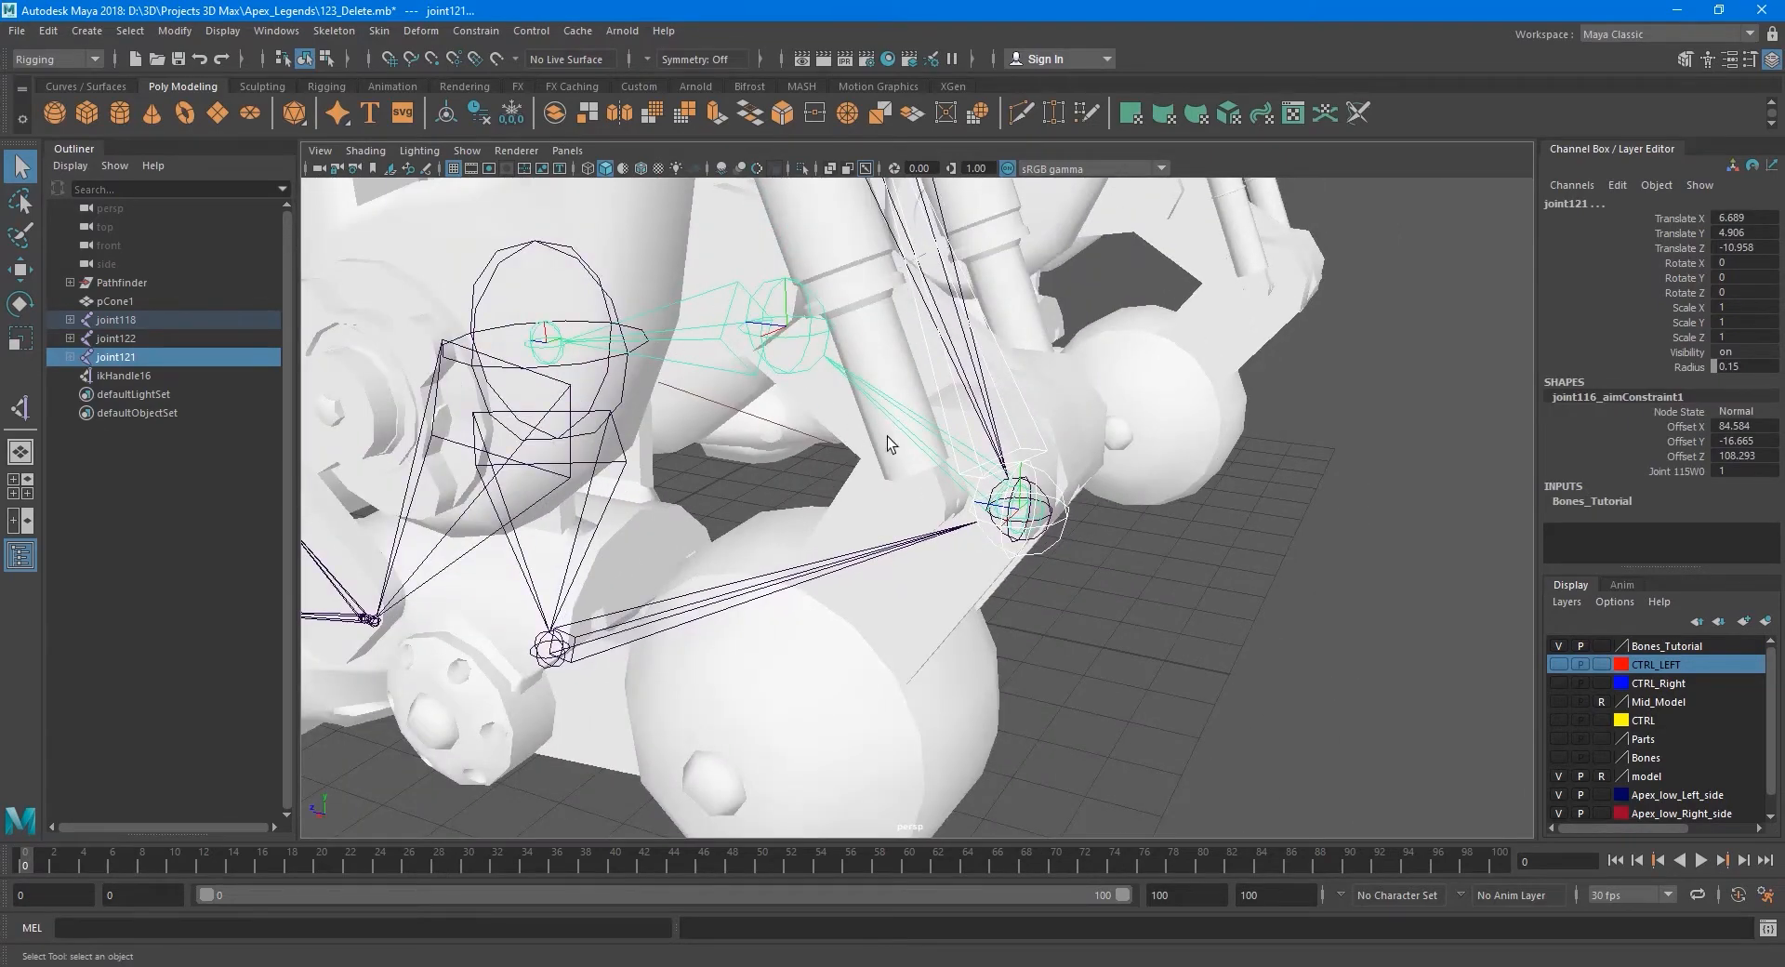
left_click_drag(887, 437, 947, 440, "alt")
left_click_drag(967, 558, 564, 255, "alt")
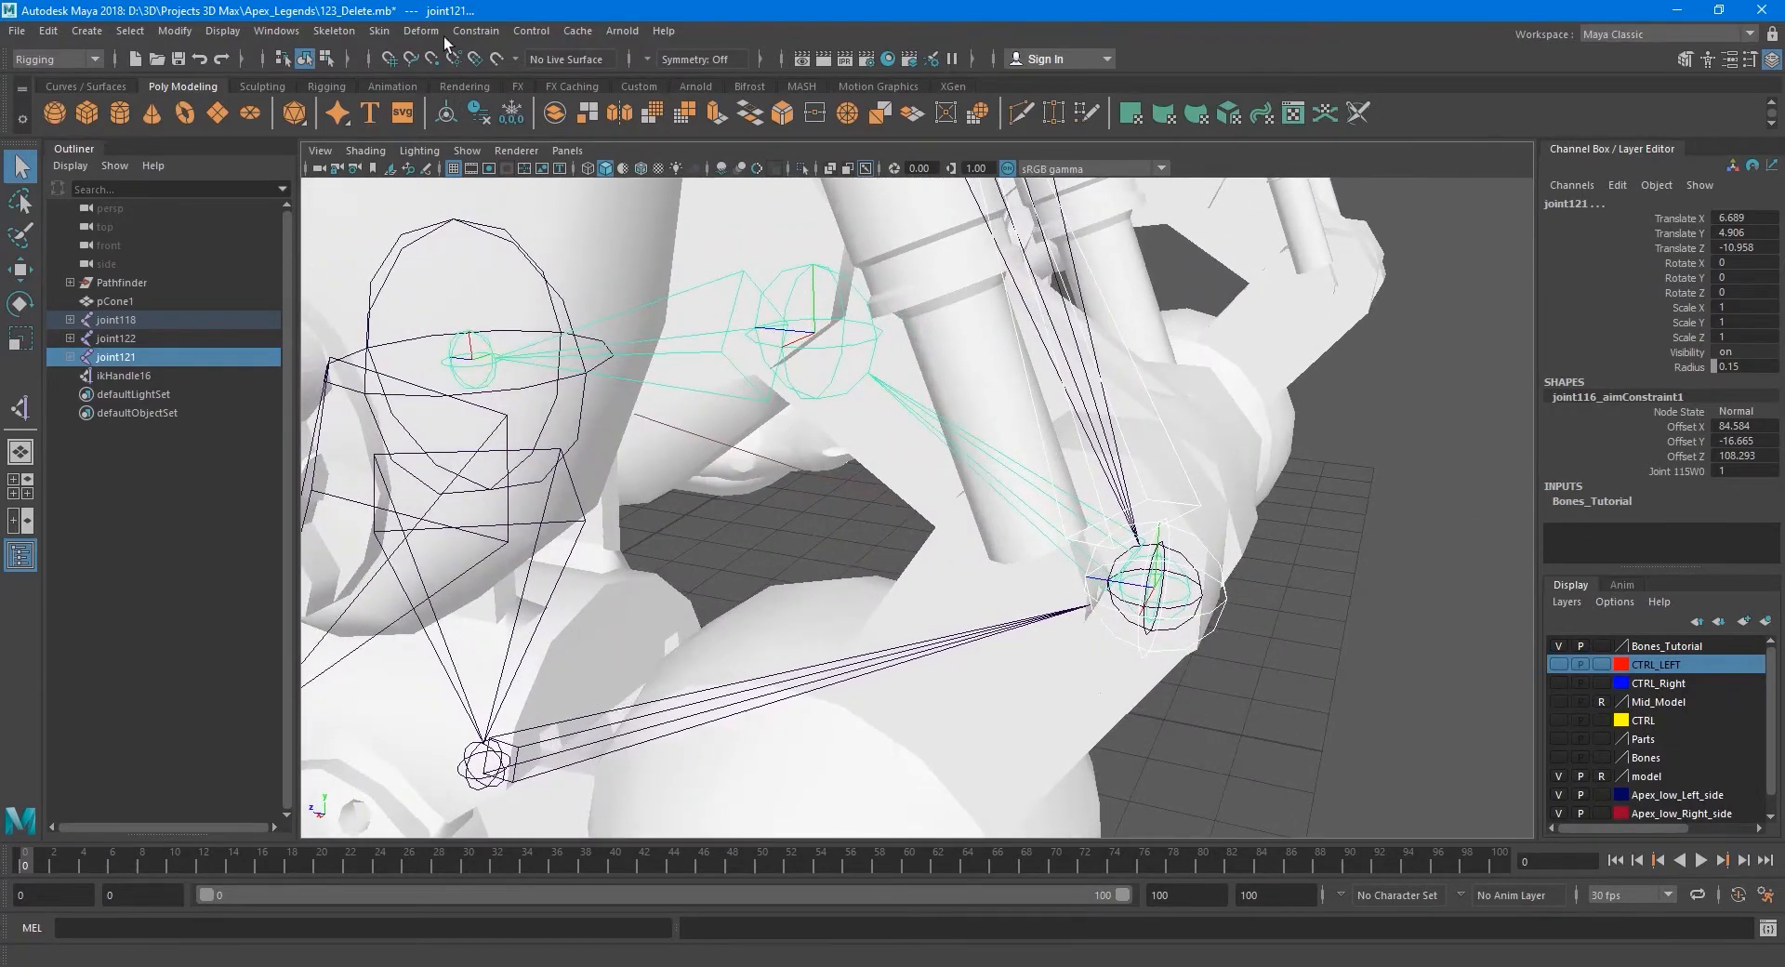
left_click(471, 32)
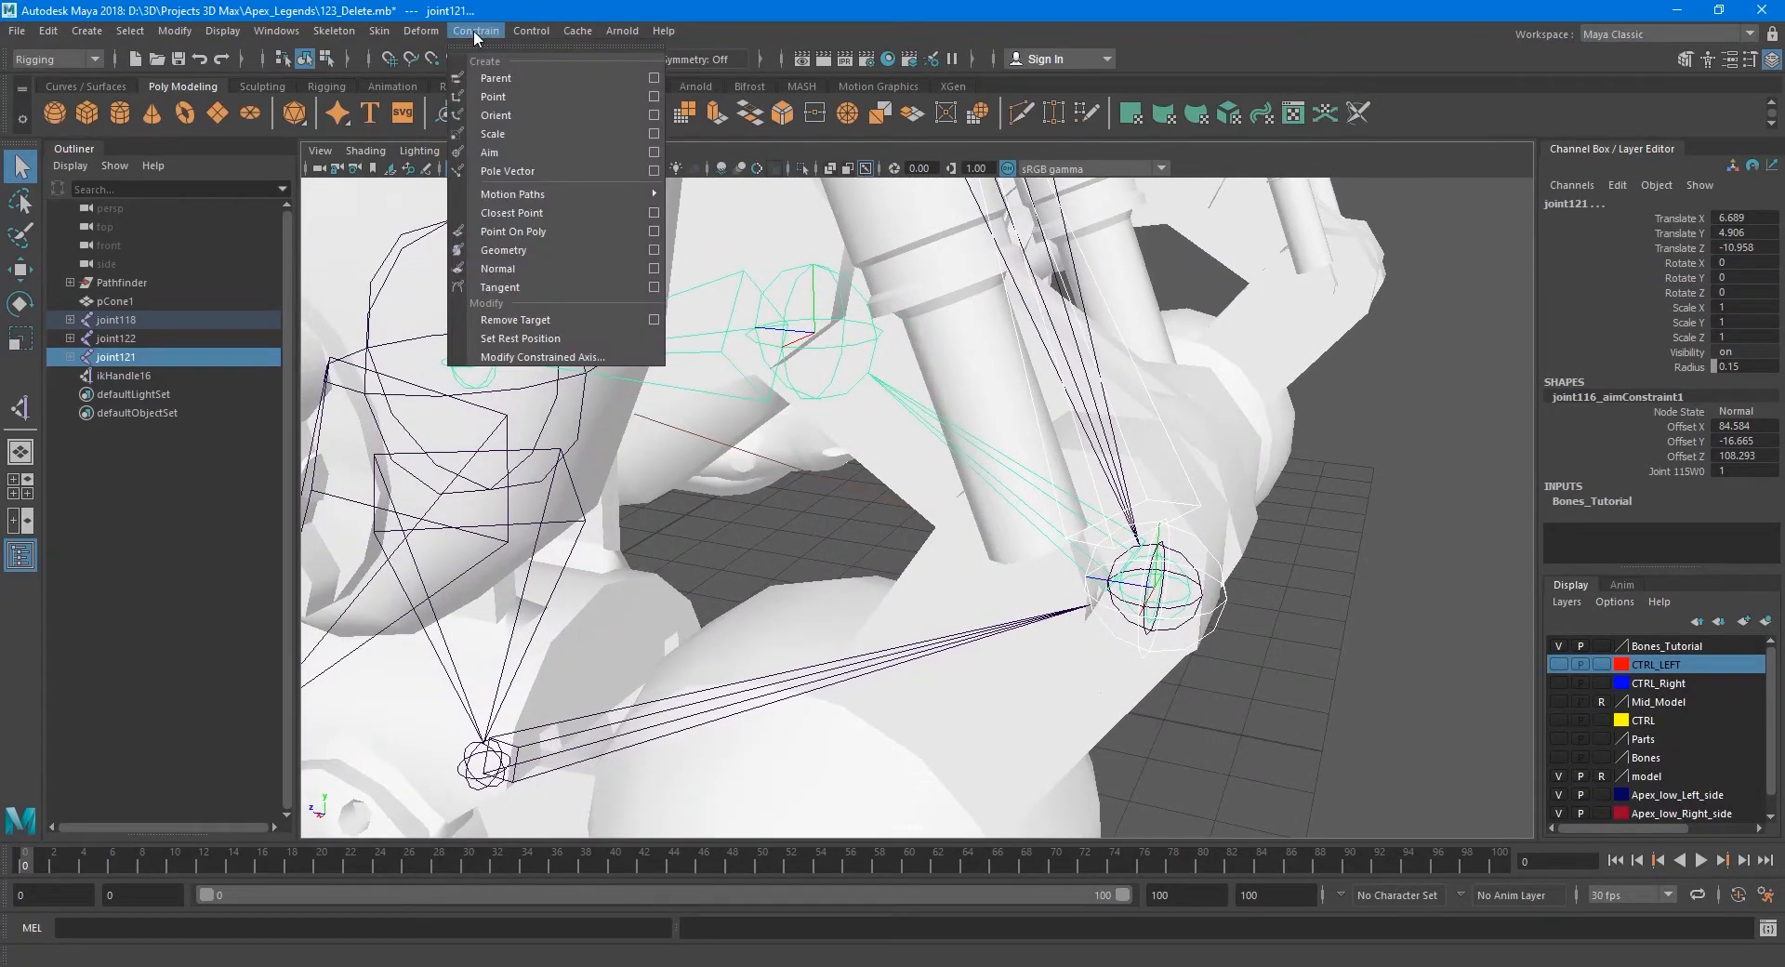
left_click(556, 97)
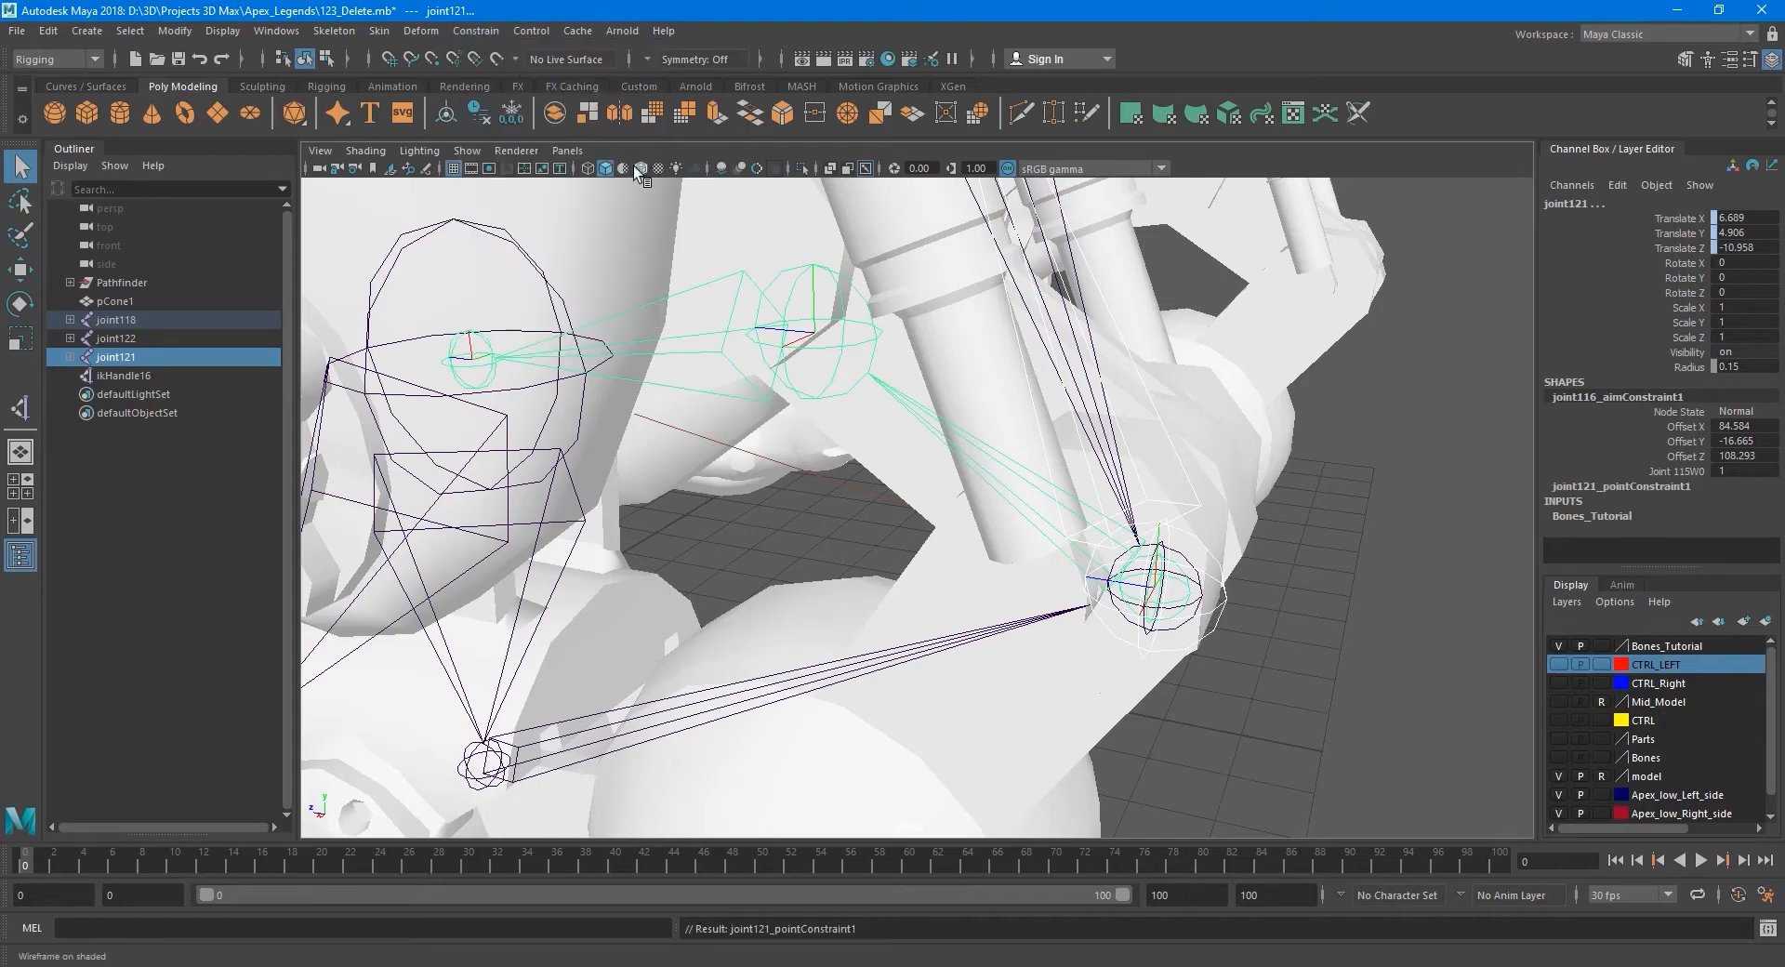
Test-rotate joint119 to check how the point-constrained heel chain follows the foot.
middle_click_drag(863, 651, 891, 608, "alt")
scroll(891, 595, "down", 4)
left_click_drag(891, 595, 855, 600, "alt")
left_click(621, 642)
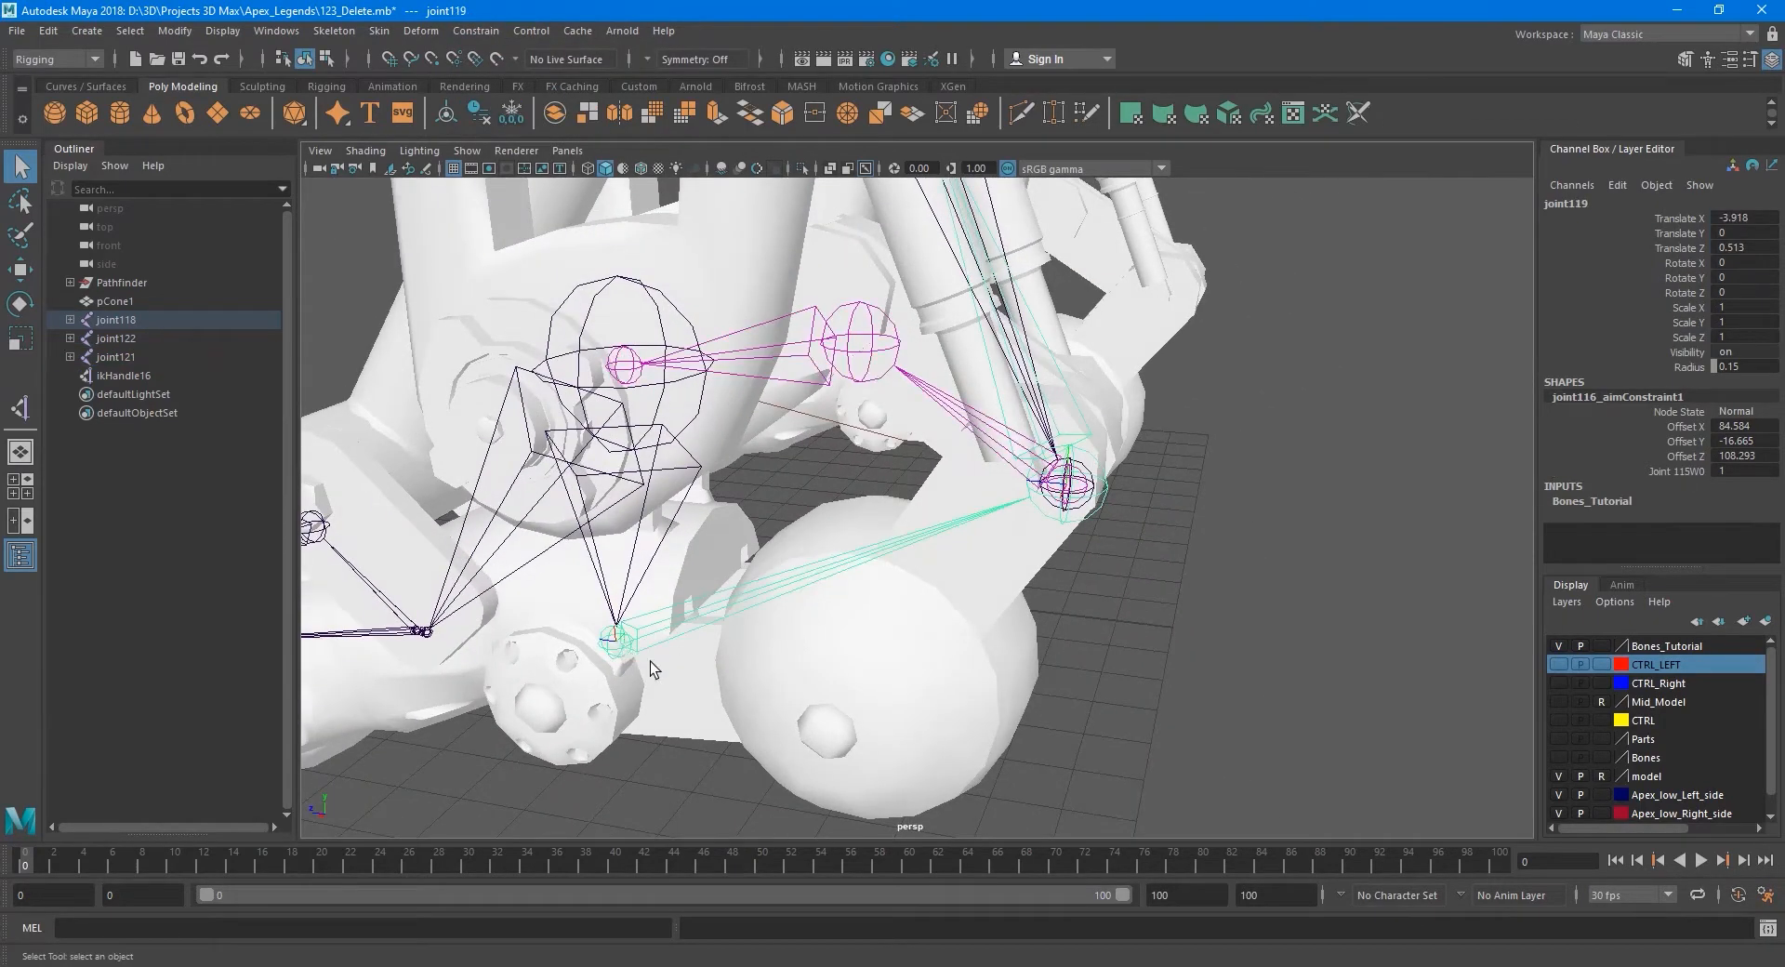
left_click_drag(645, 668, 901, 628, "alt")
key("e")
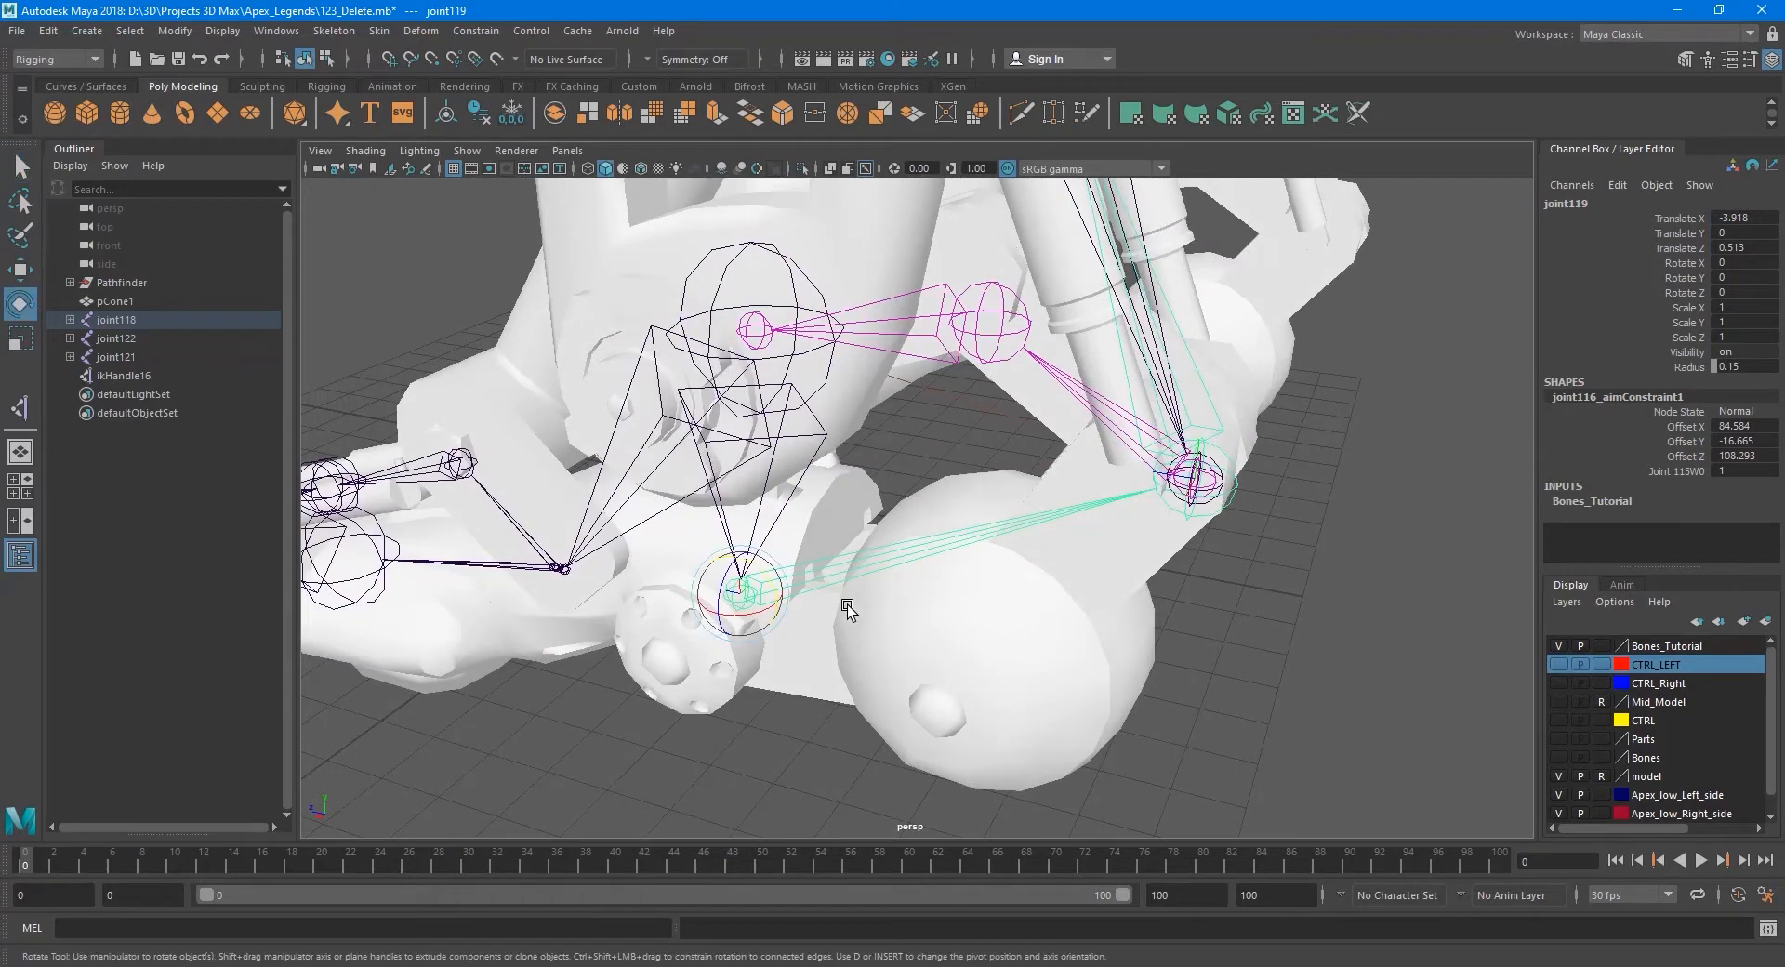
left_click_drag(779, 584, 822, 562)
Break the connections on joint121's Translate X, Y and Z channels to release its point constraint.
left_click(1735, 246)
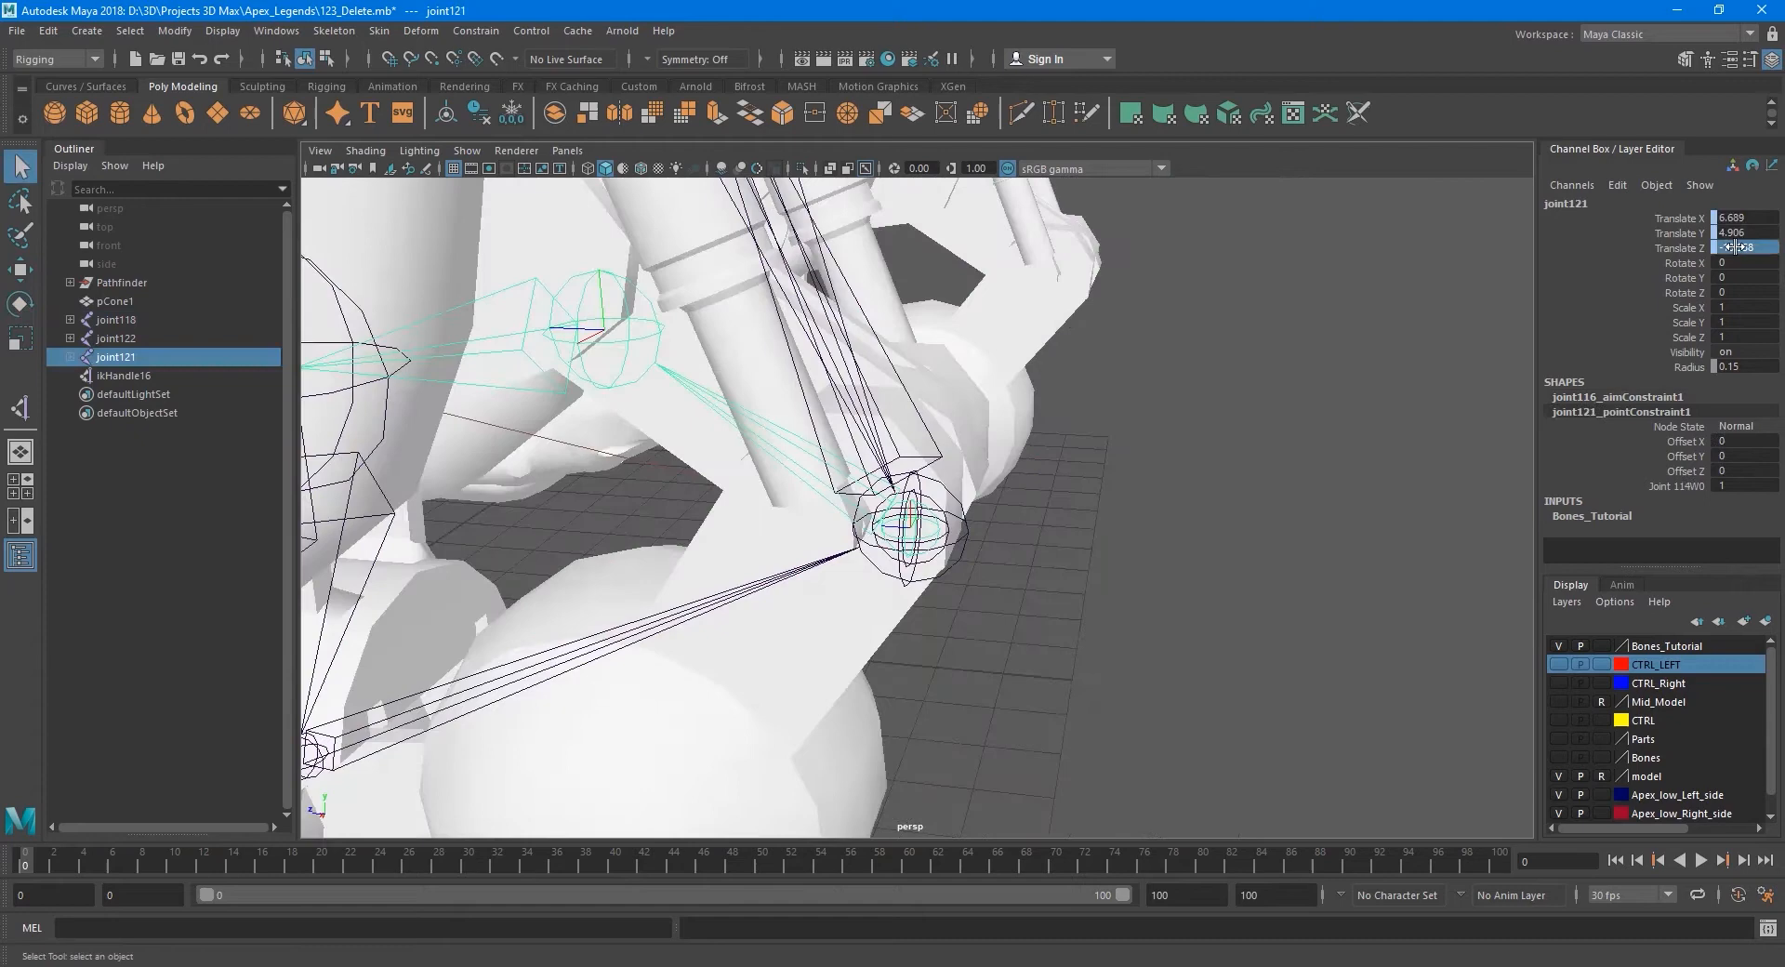
left_click_drag(1735, 247, 1735, 220)
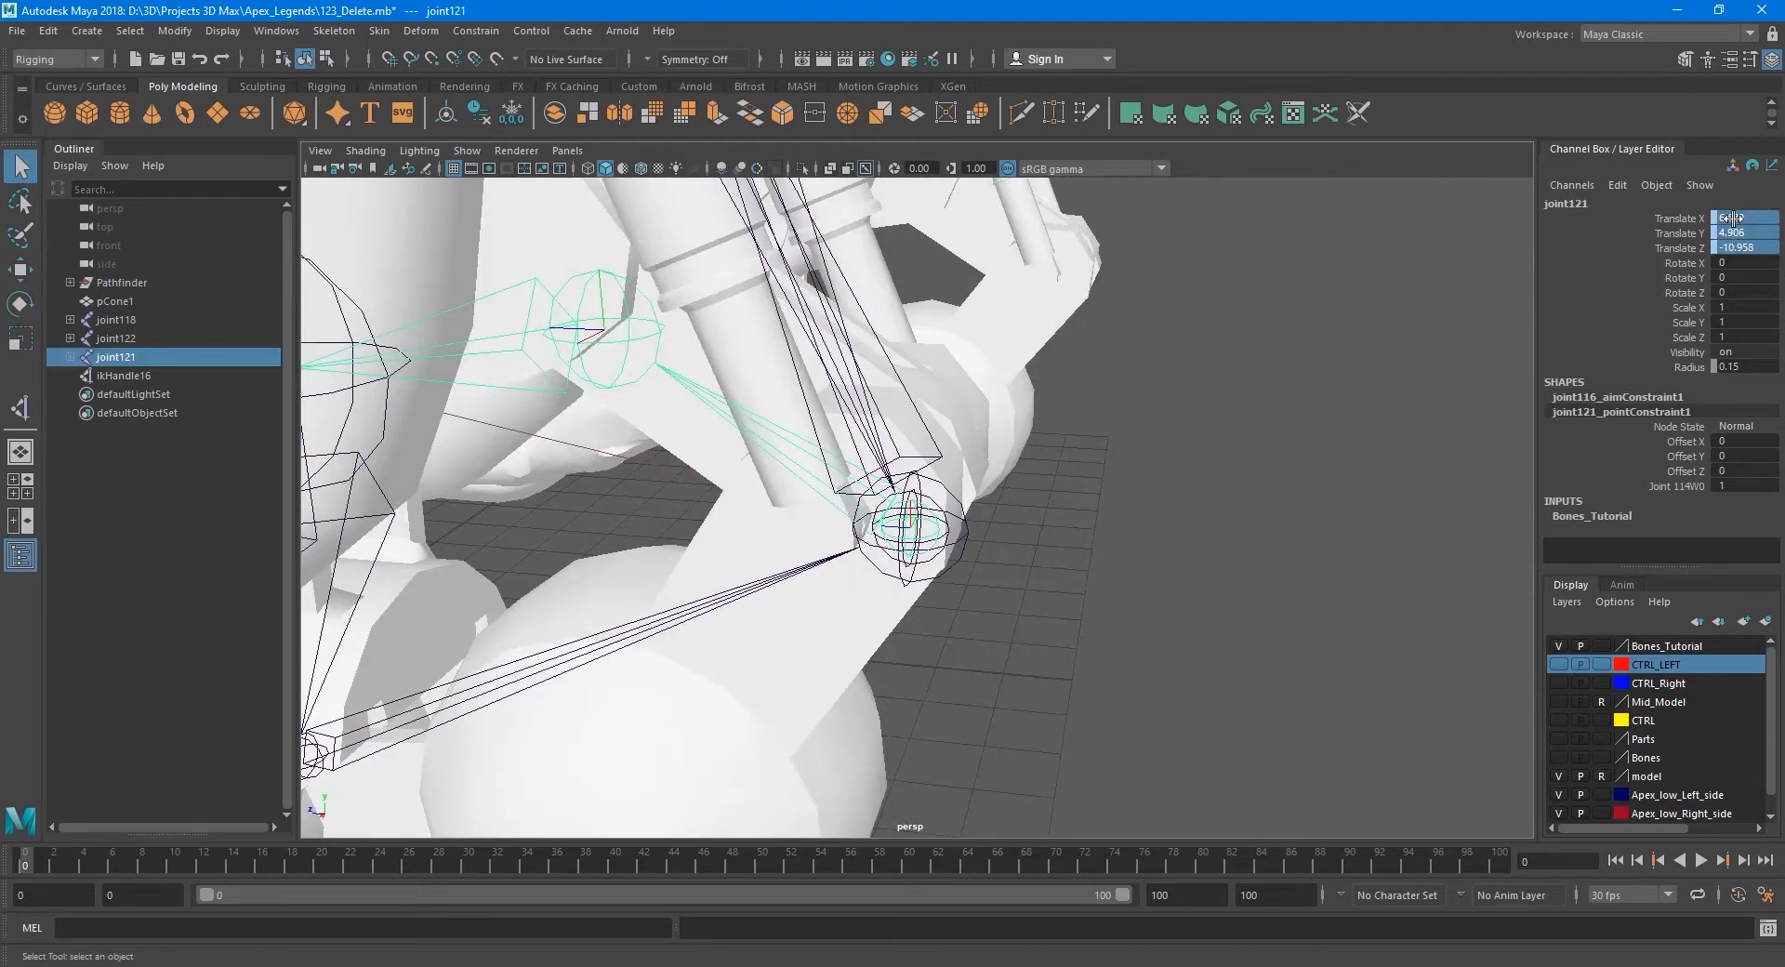
right_click(1735, 221)
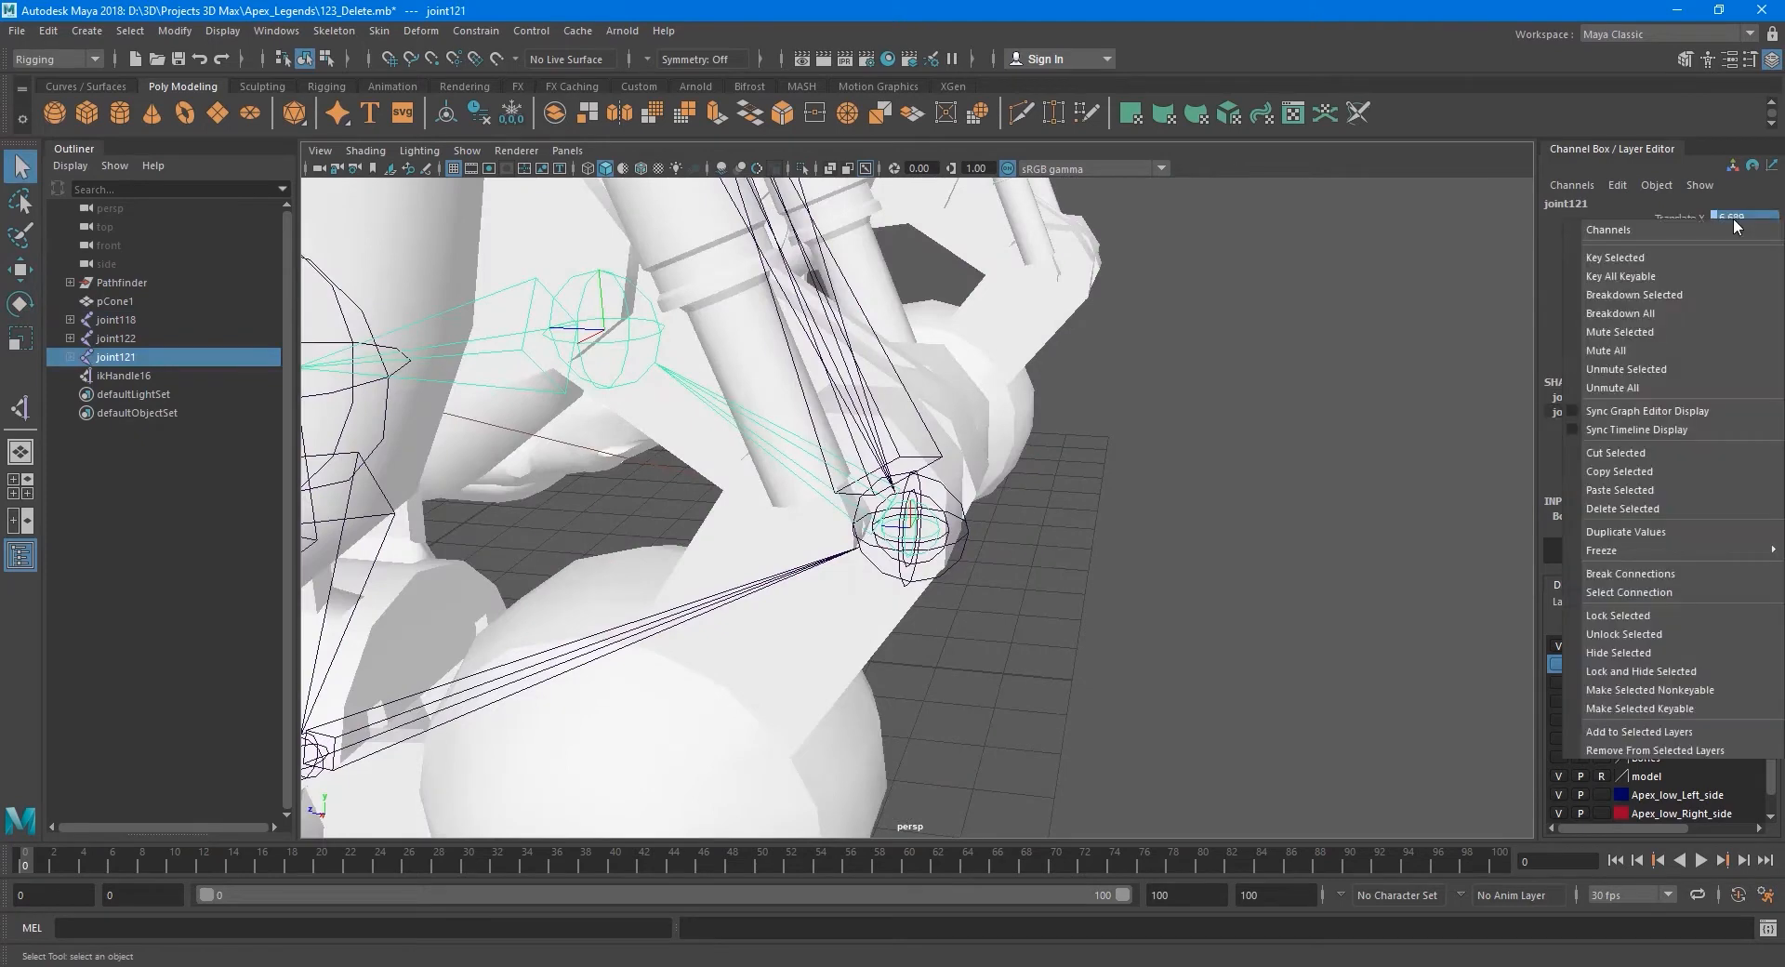
left_click(1638, 573)
Examine the overlapping joints at the heel pivot, selecting joint114 and joint120 in turn, and clear the selection.
left_click_drag(1116, 508, 996, 495, "alt")
scroll(983, 498, "up", 4)
left_click(978, 485)
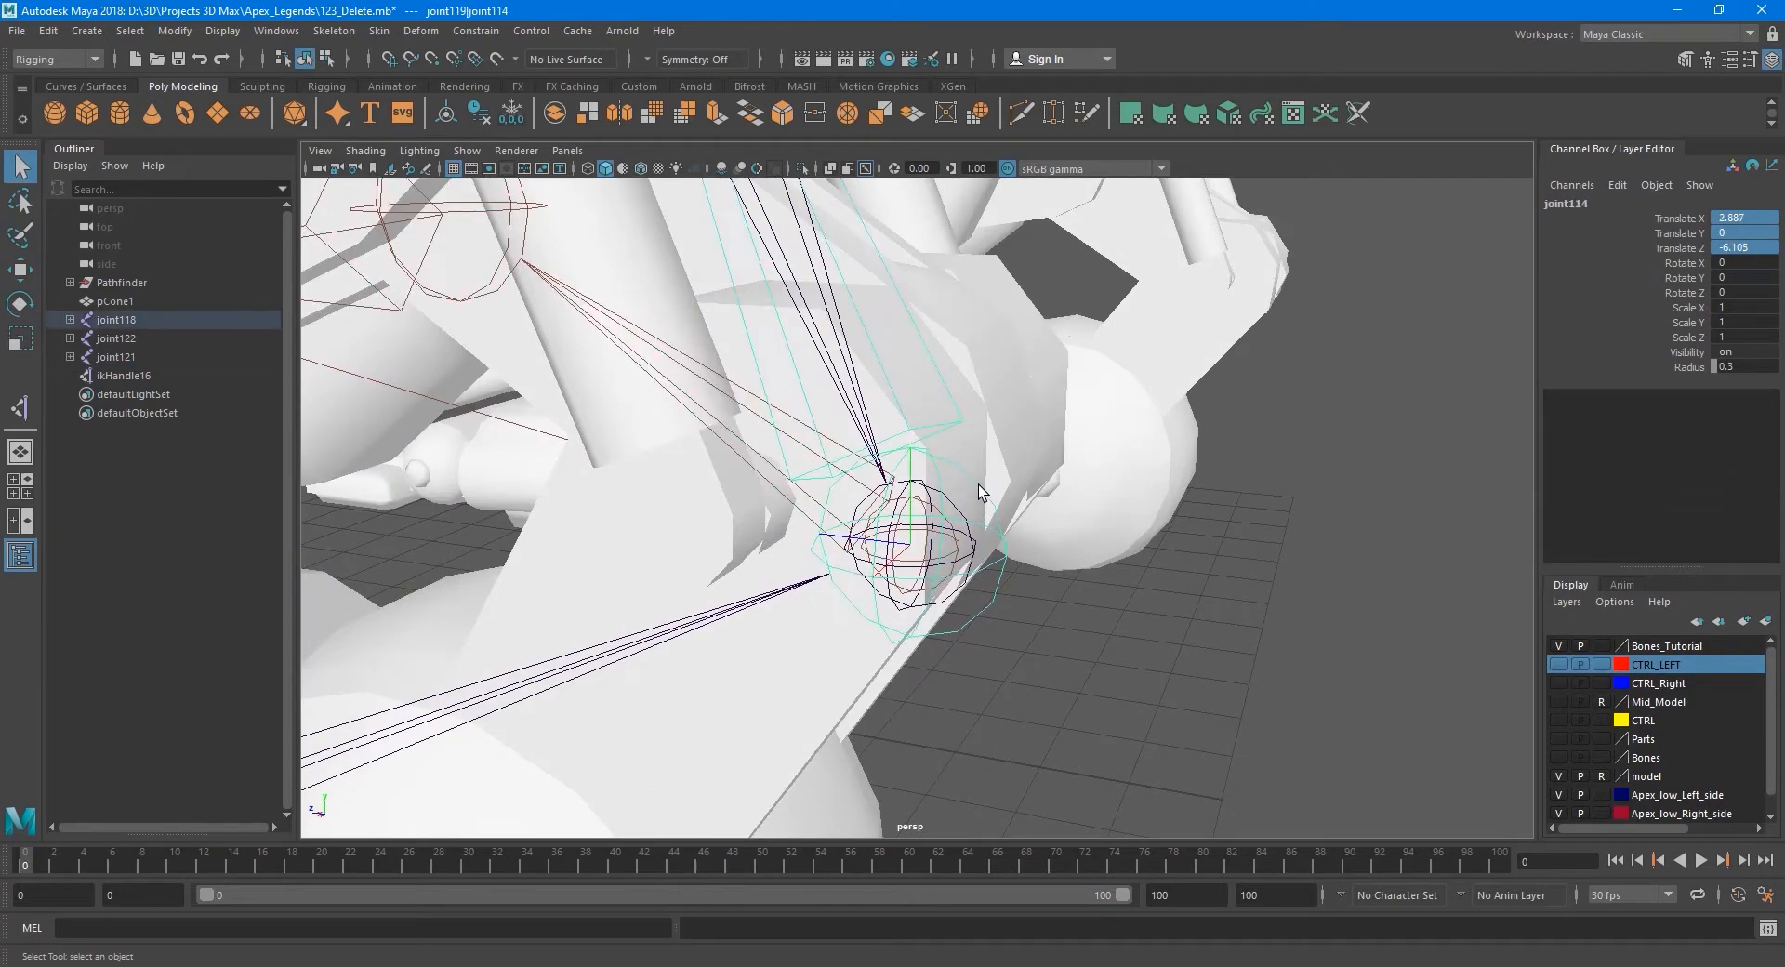
left_click(972, 548)
left_click_drag(976, 547, 974, 502, "alt")
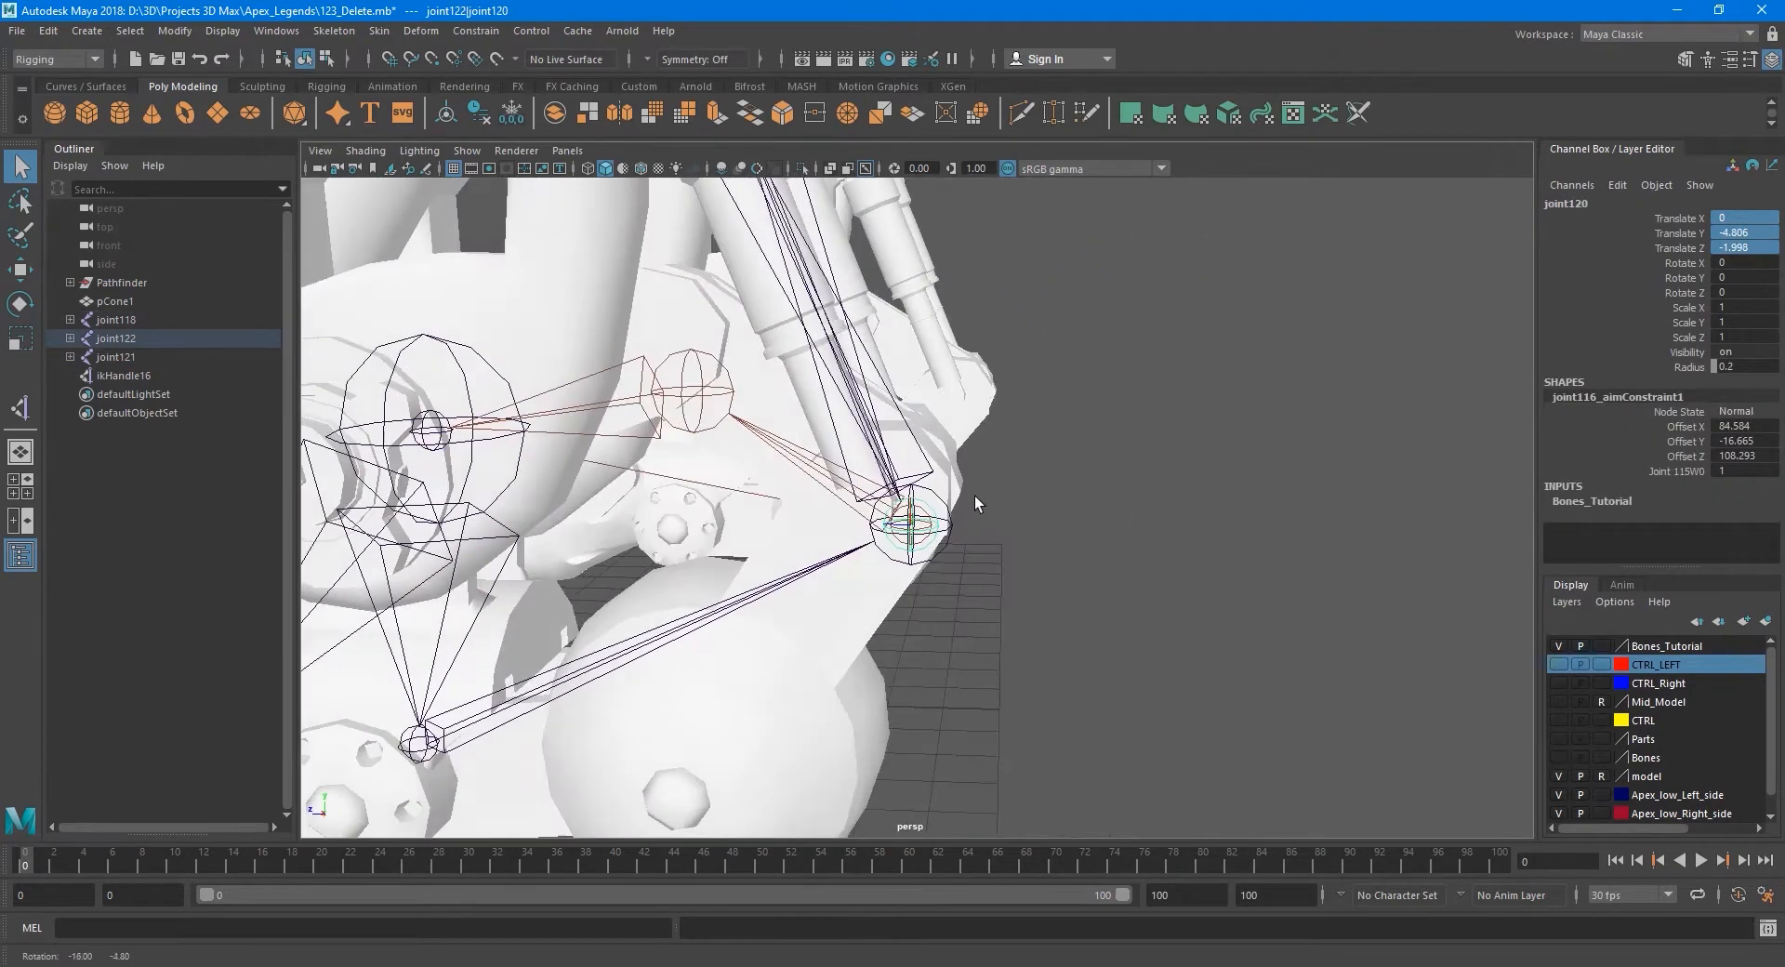
left_click(953, 502)
middle_click_drag(454, 722, 547, 704, "alt")
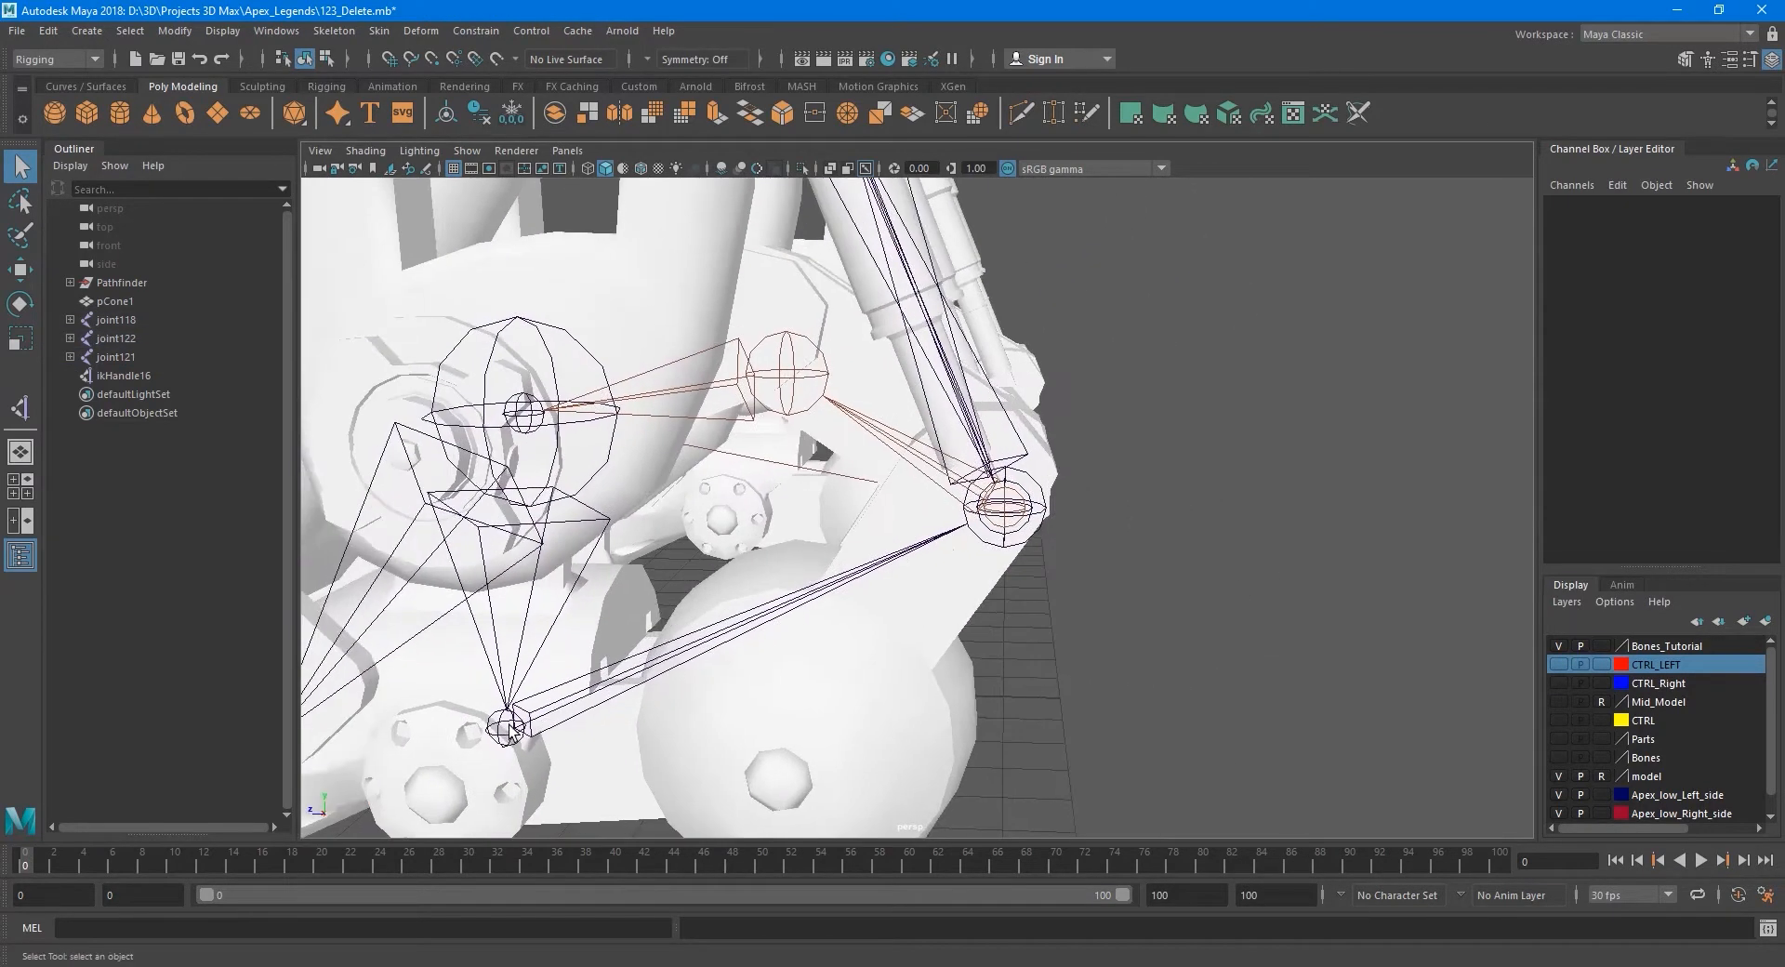
Parent-constrain joint121, the root of the heel chain, to joint114 under joint119, with Maintain offset on and all translate and rotate axes.
left_click(517, 732)
scroll(797, 594, "down", 4)
left_click_drag(797, 594, 842, 556, "alt")
scroll(1017, 558, "up", 6)
middle_click_drag(1017, 558, 916, 549, "alt")
scroll(1114, 536, "up", 5)
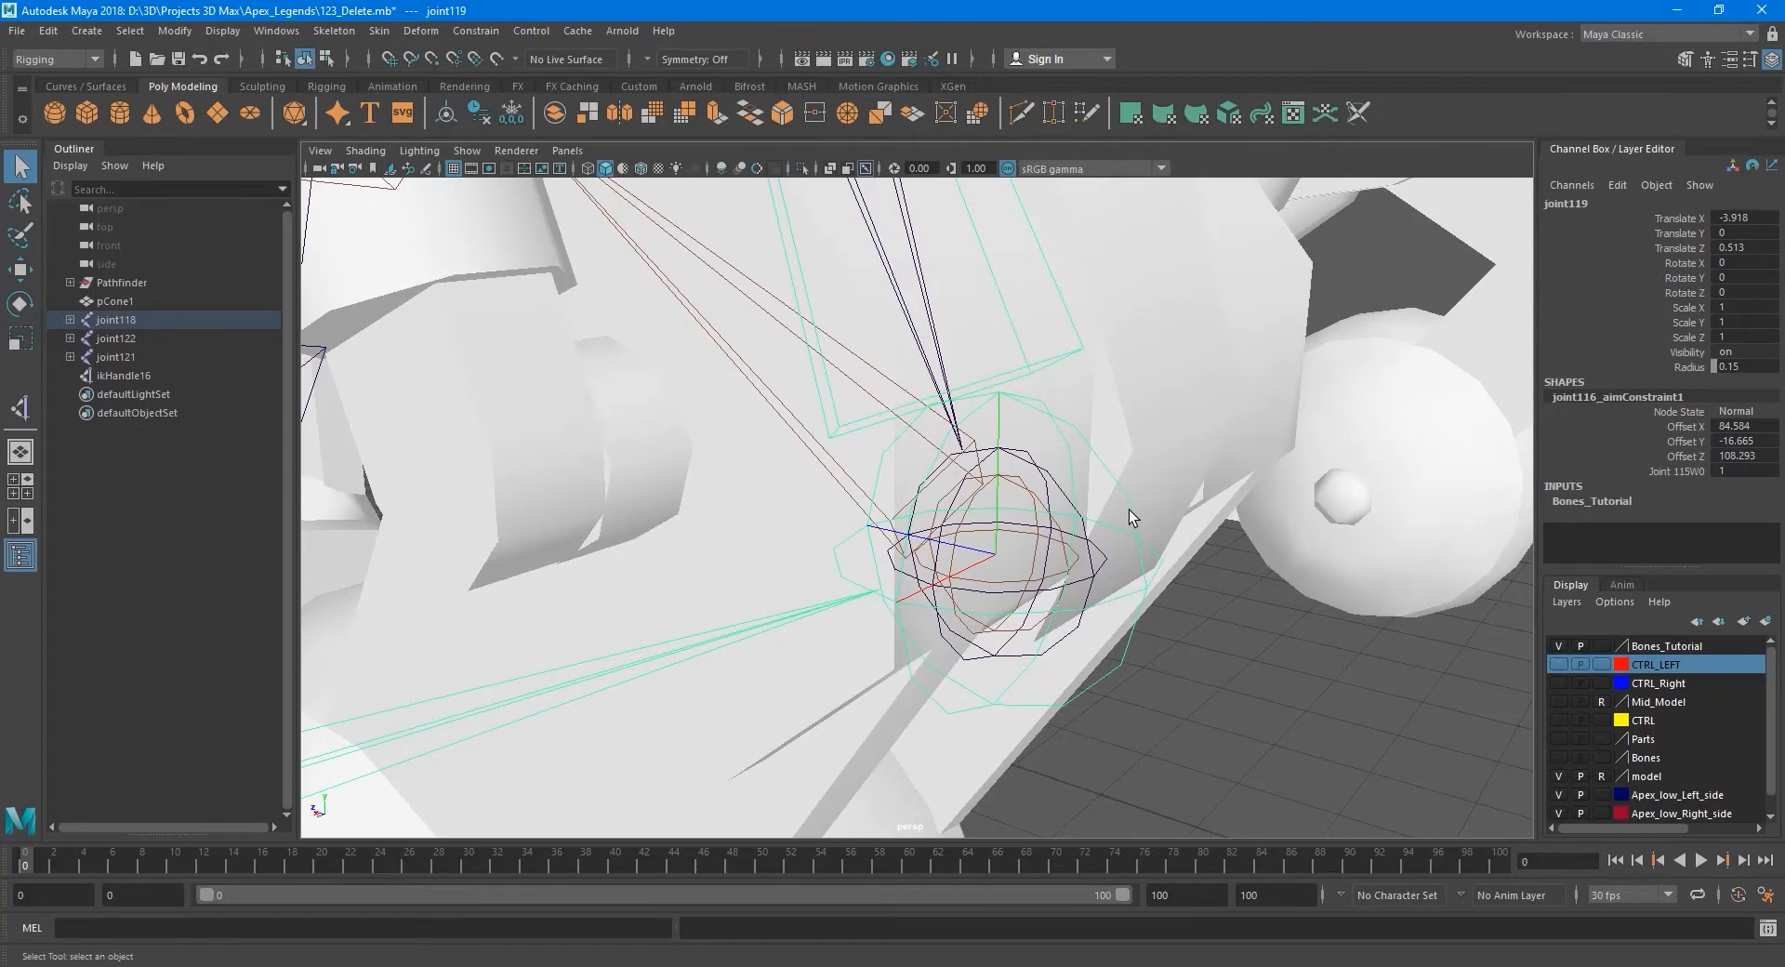
key("Down")
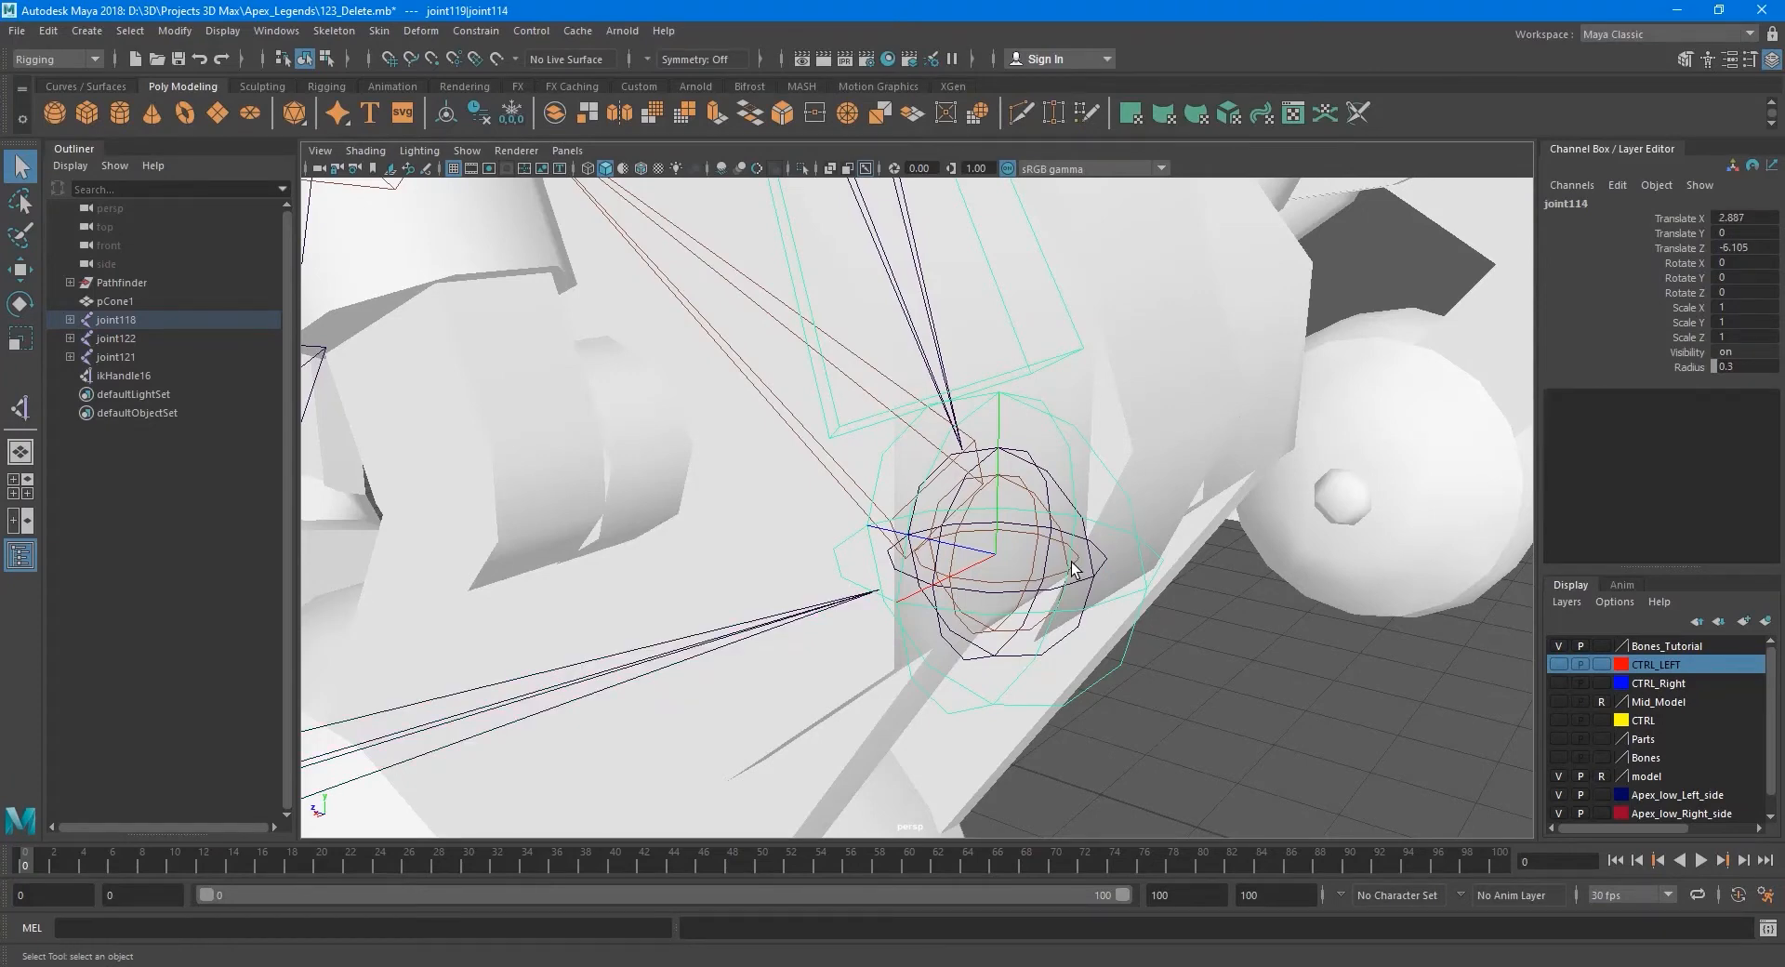
left_click_drag(1060, 572, 1092, 564, "alt")
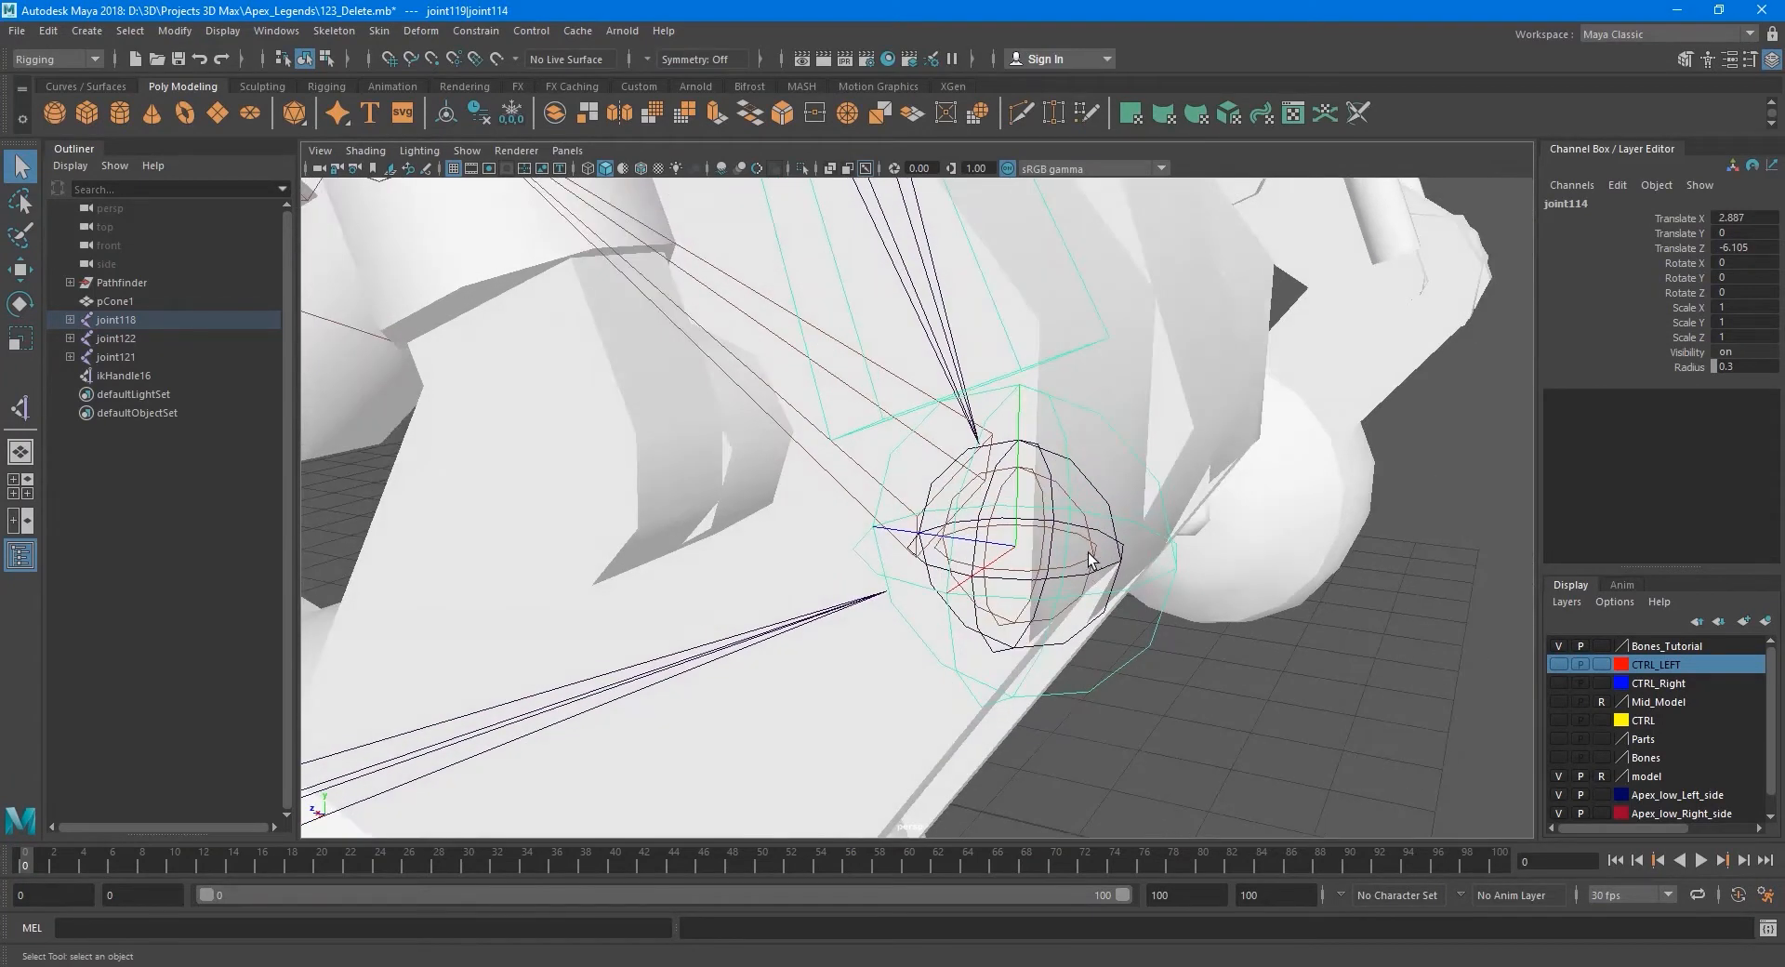
left_click(1093, 564)
scroll(987, 505, "down", 5)
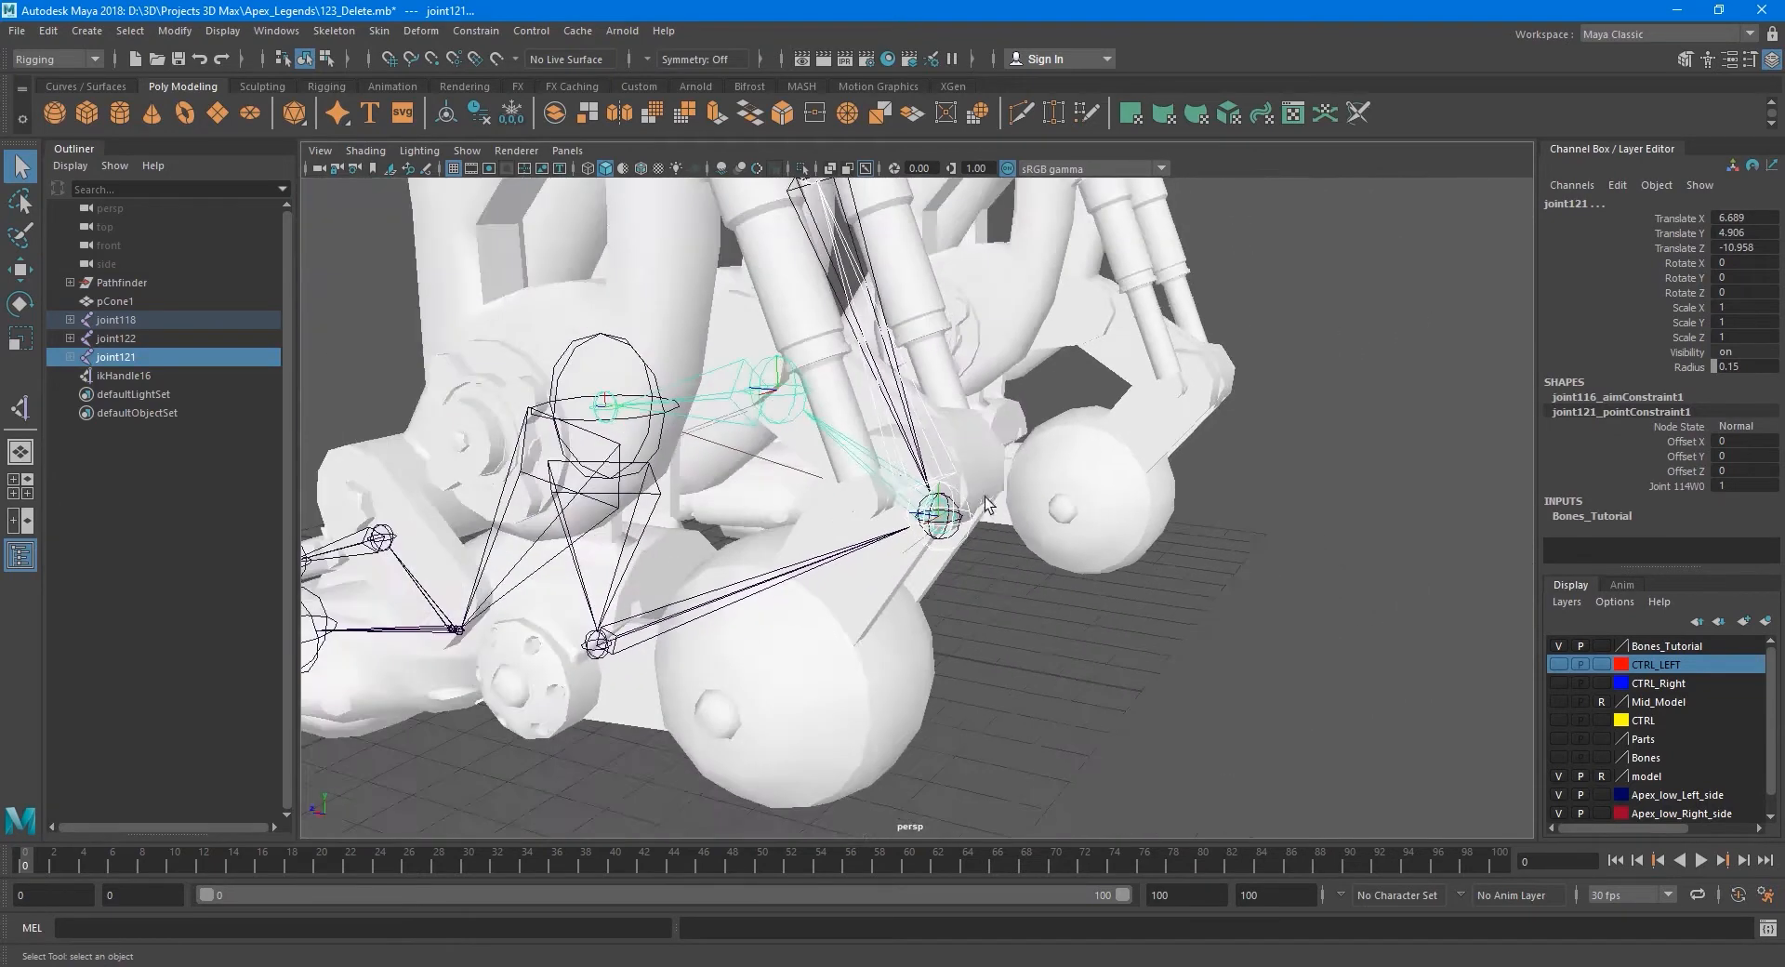
left_click_drag(766, 471, 842, 524, "alt")
scroll(916, 521, "up", 3)
left_click_drag(967, 527, 939, 555, "alt")
scroll(918, 538, "up", 2)
left_click(476, 30)
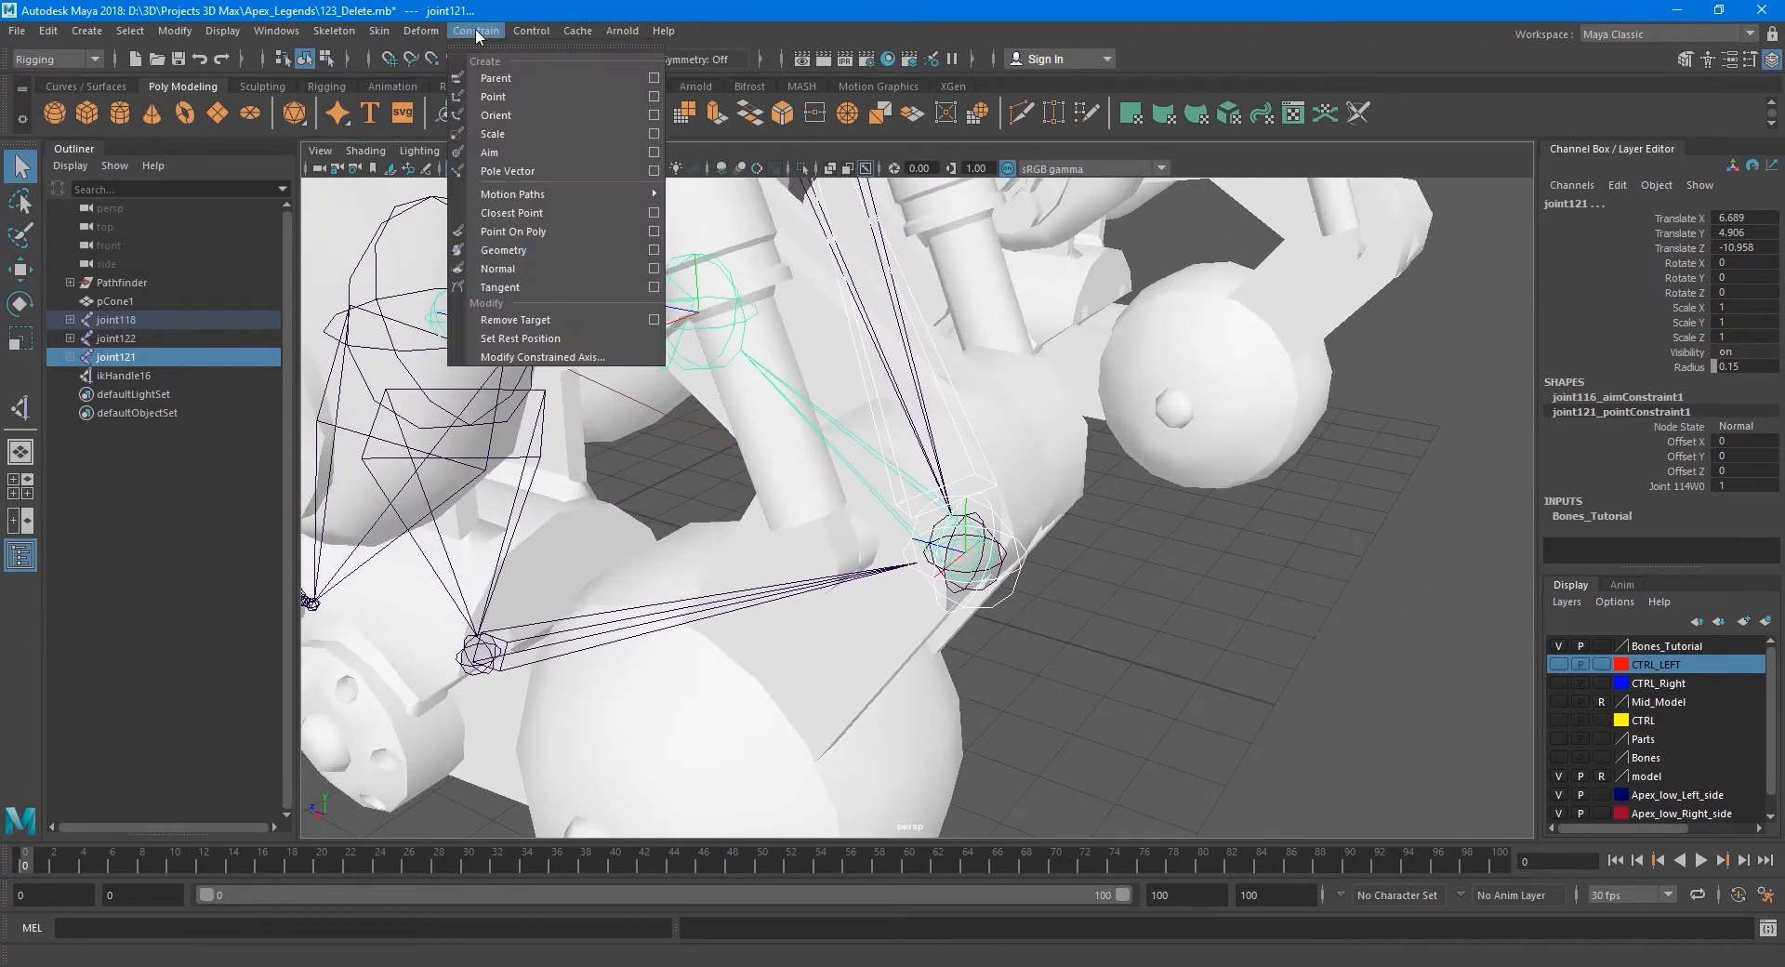
left_click(654, 78)
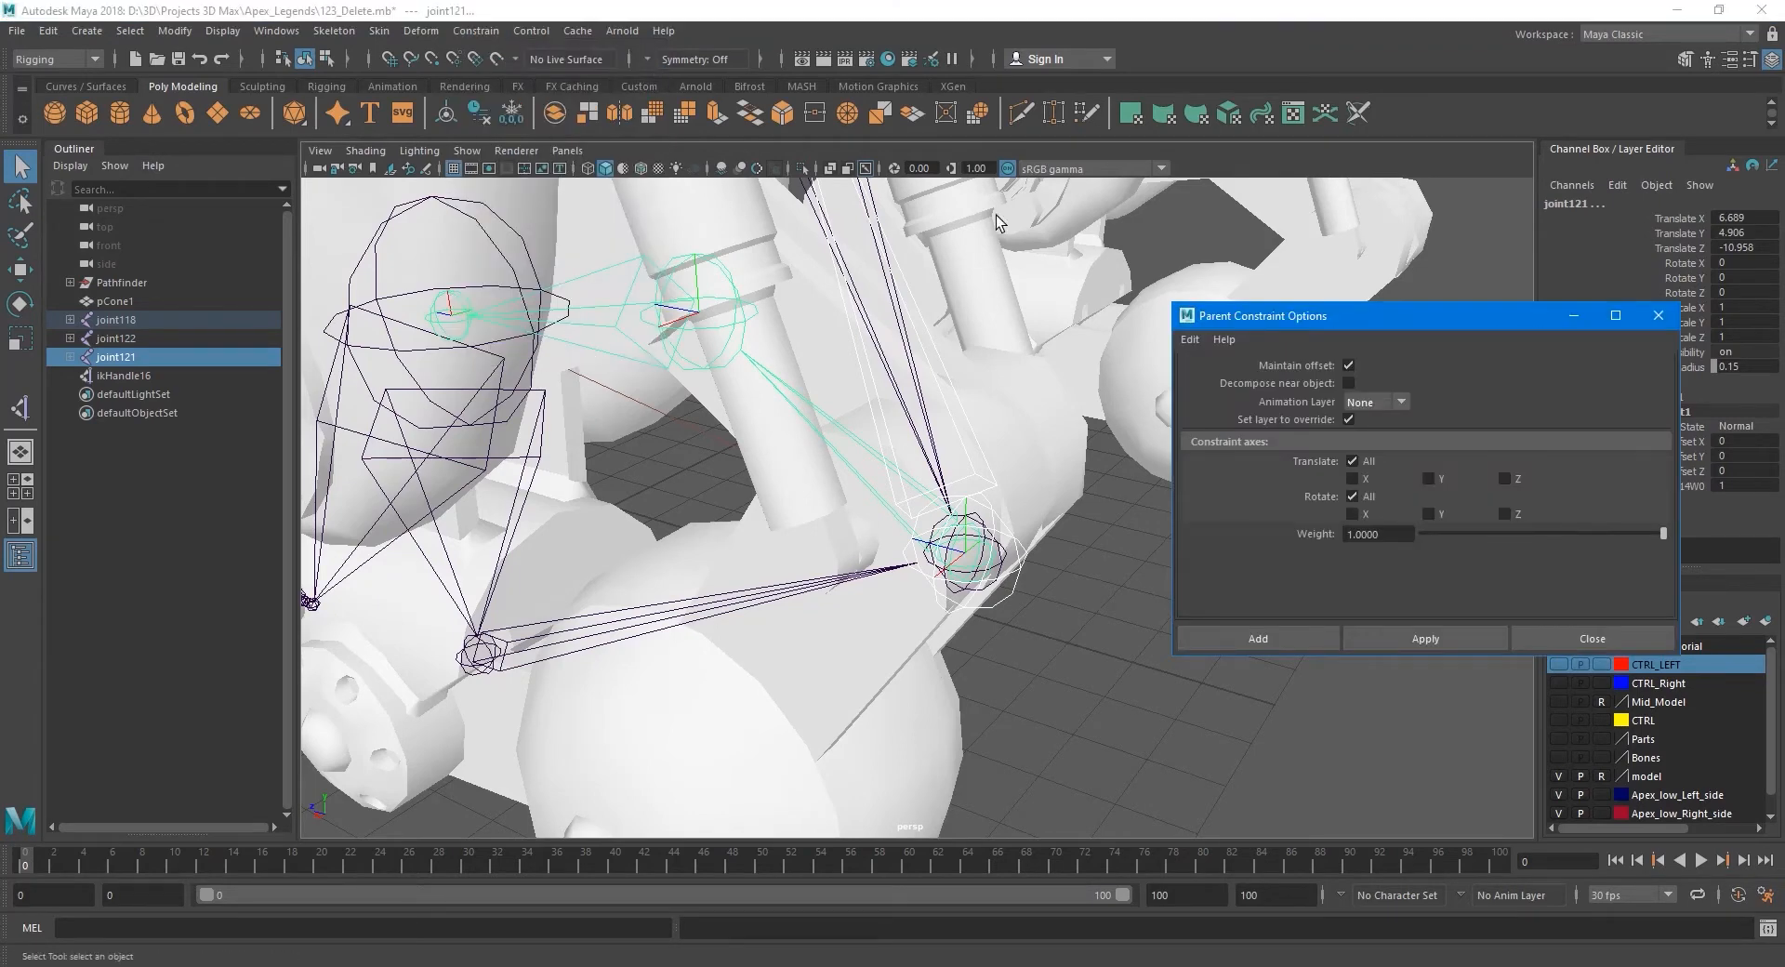
left_click(1414, 639)
left_click(1554, 636)
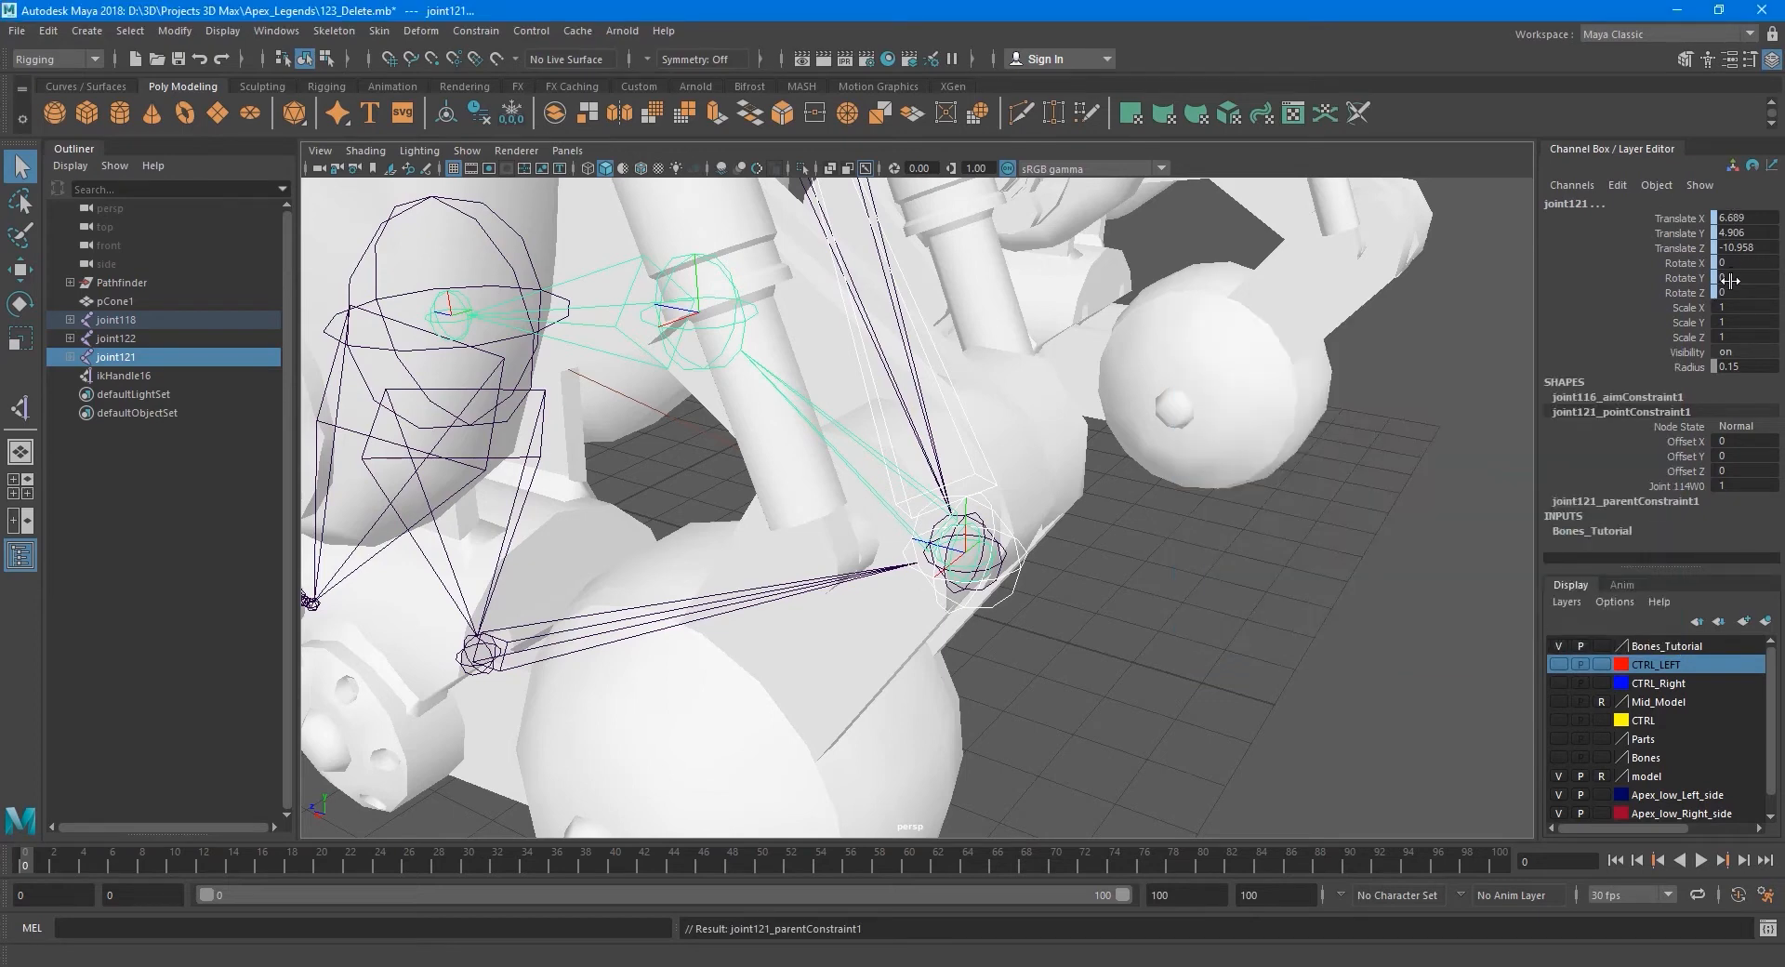
Test-rotate joint119 to -17.5 in Y to check how the parent-constrained heel chain follows, and undo the rotation.
scroll(1246, 502, "up", 5)
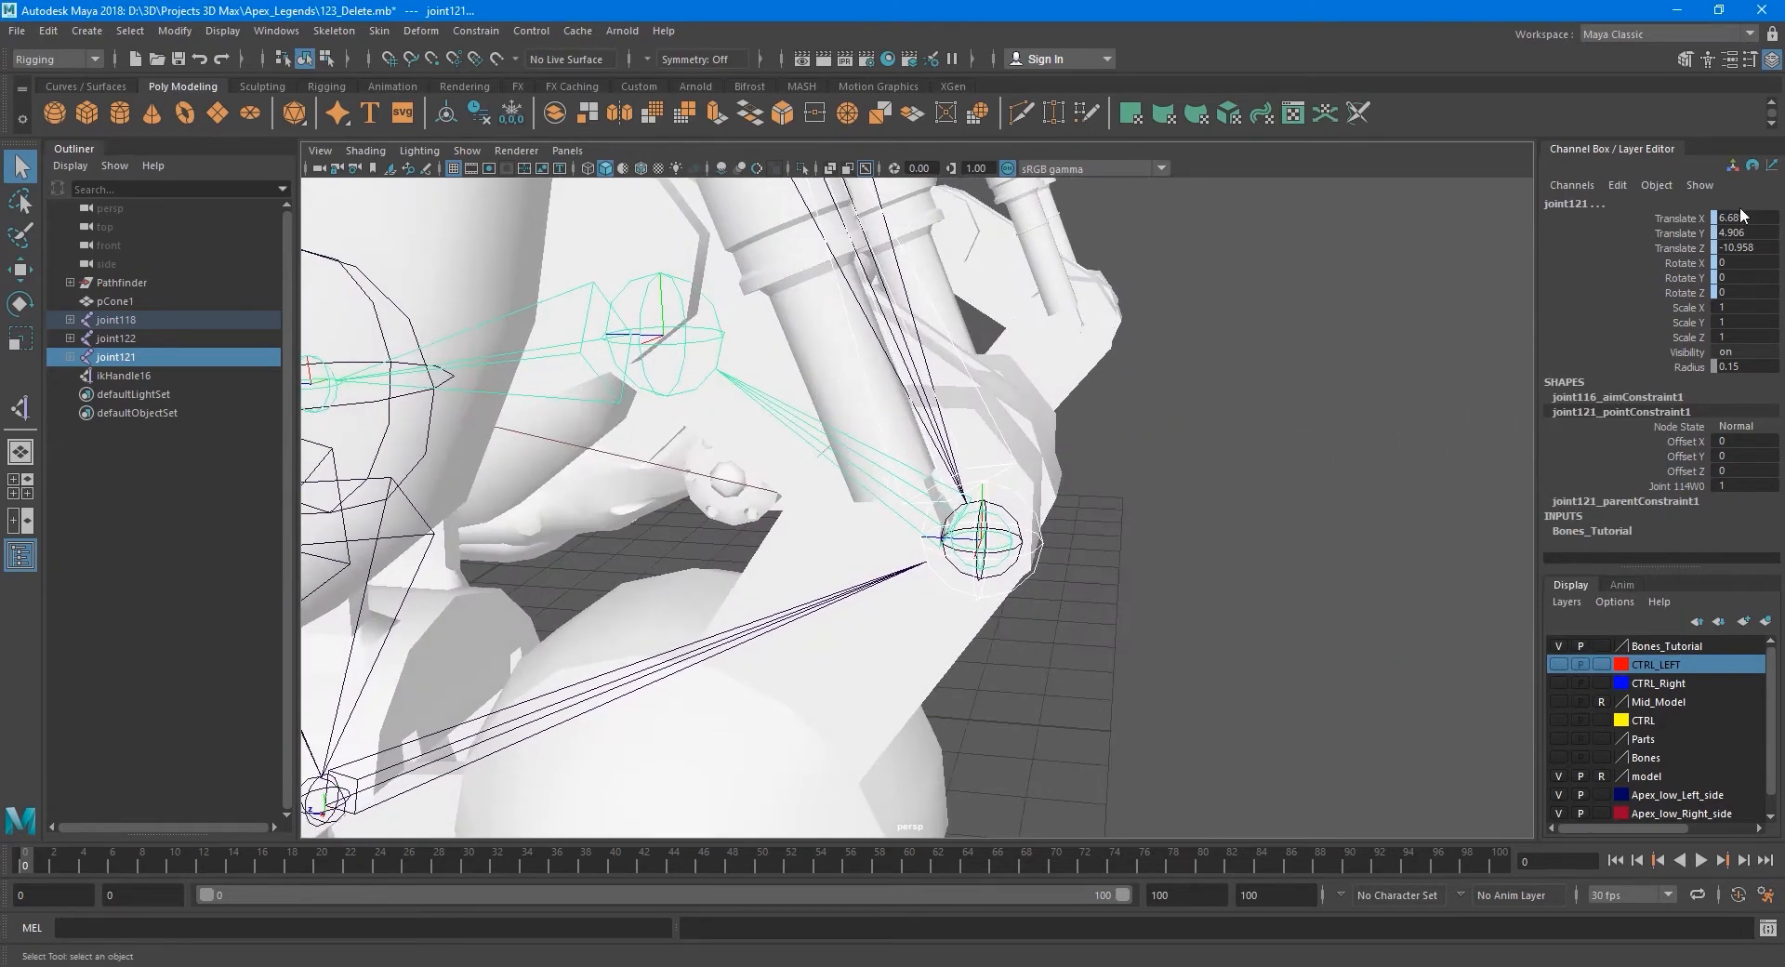
scroll(1191, 487, "down", 3)
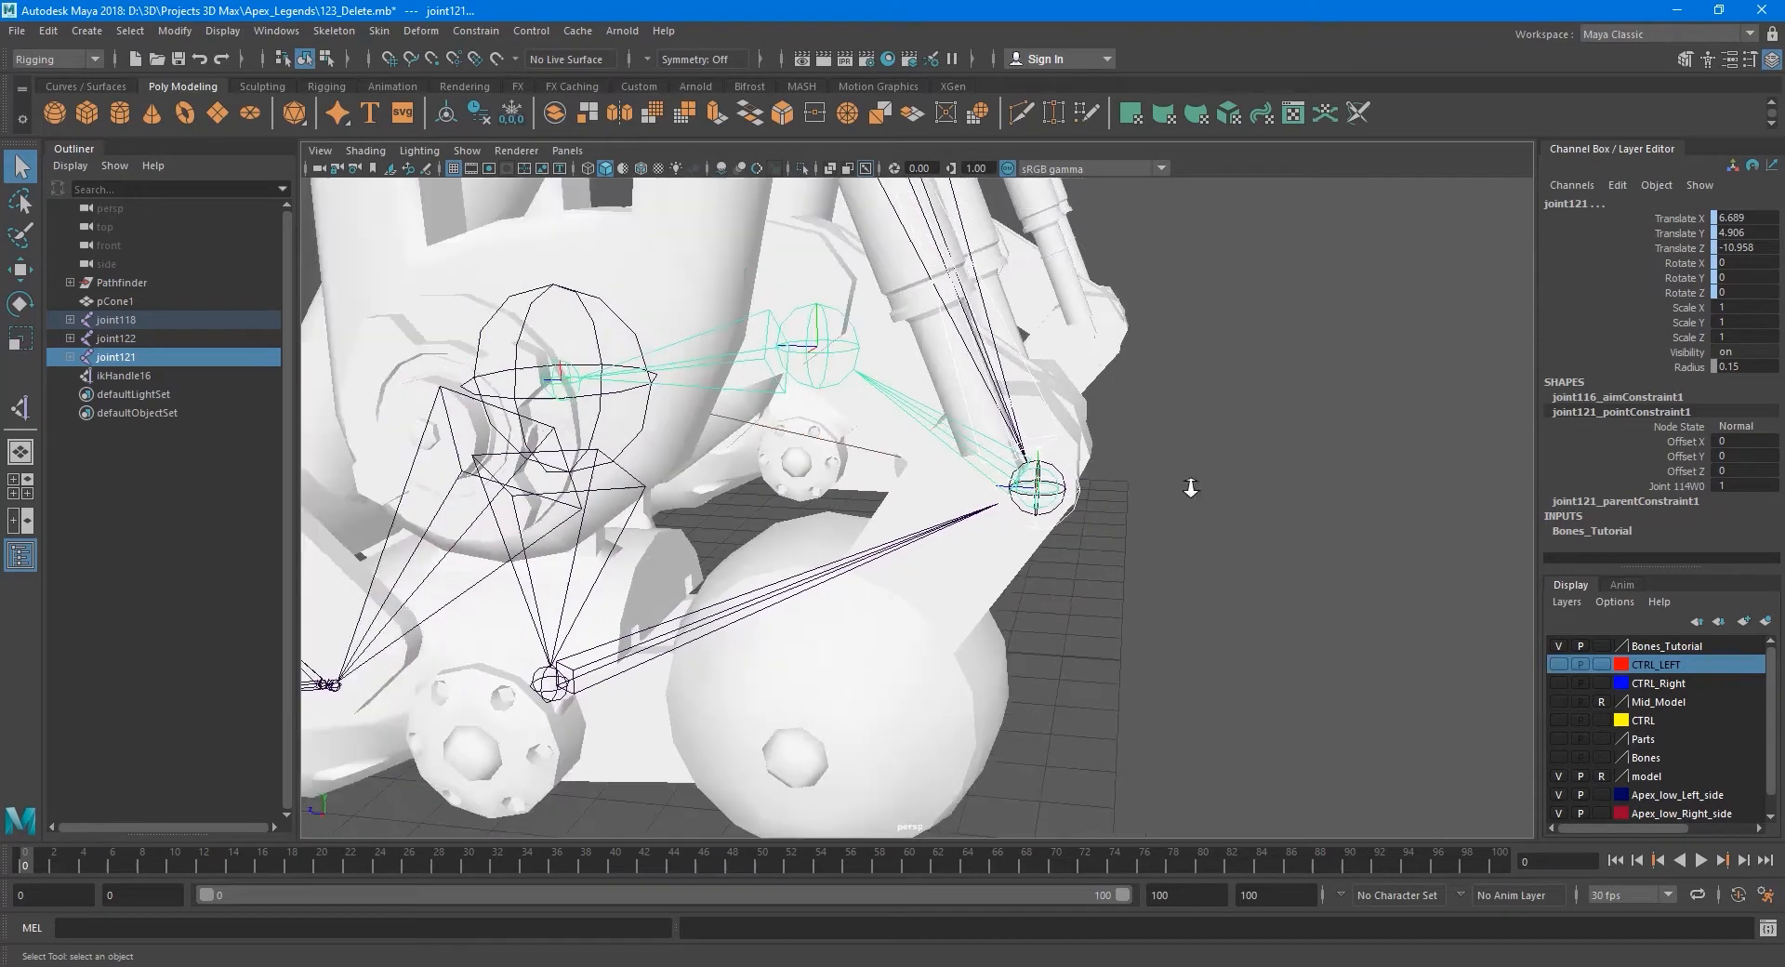
left_click(561, 686)
left_click_drag(564, 688, 651, 686, "alt")
key("e")
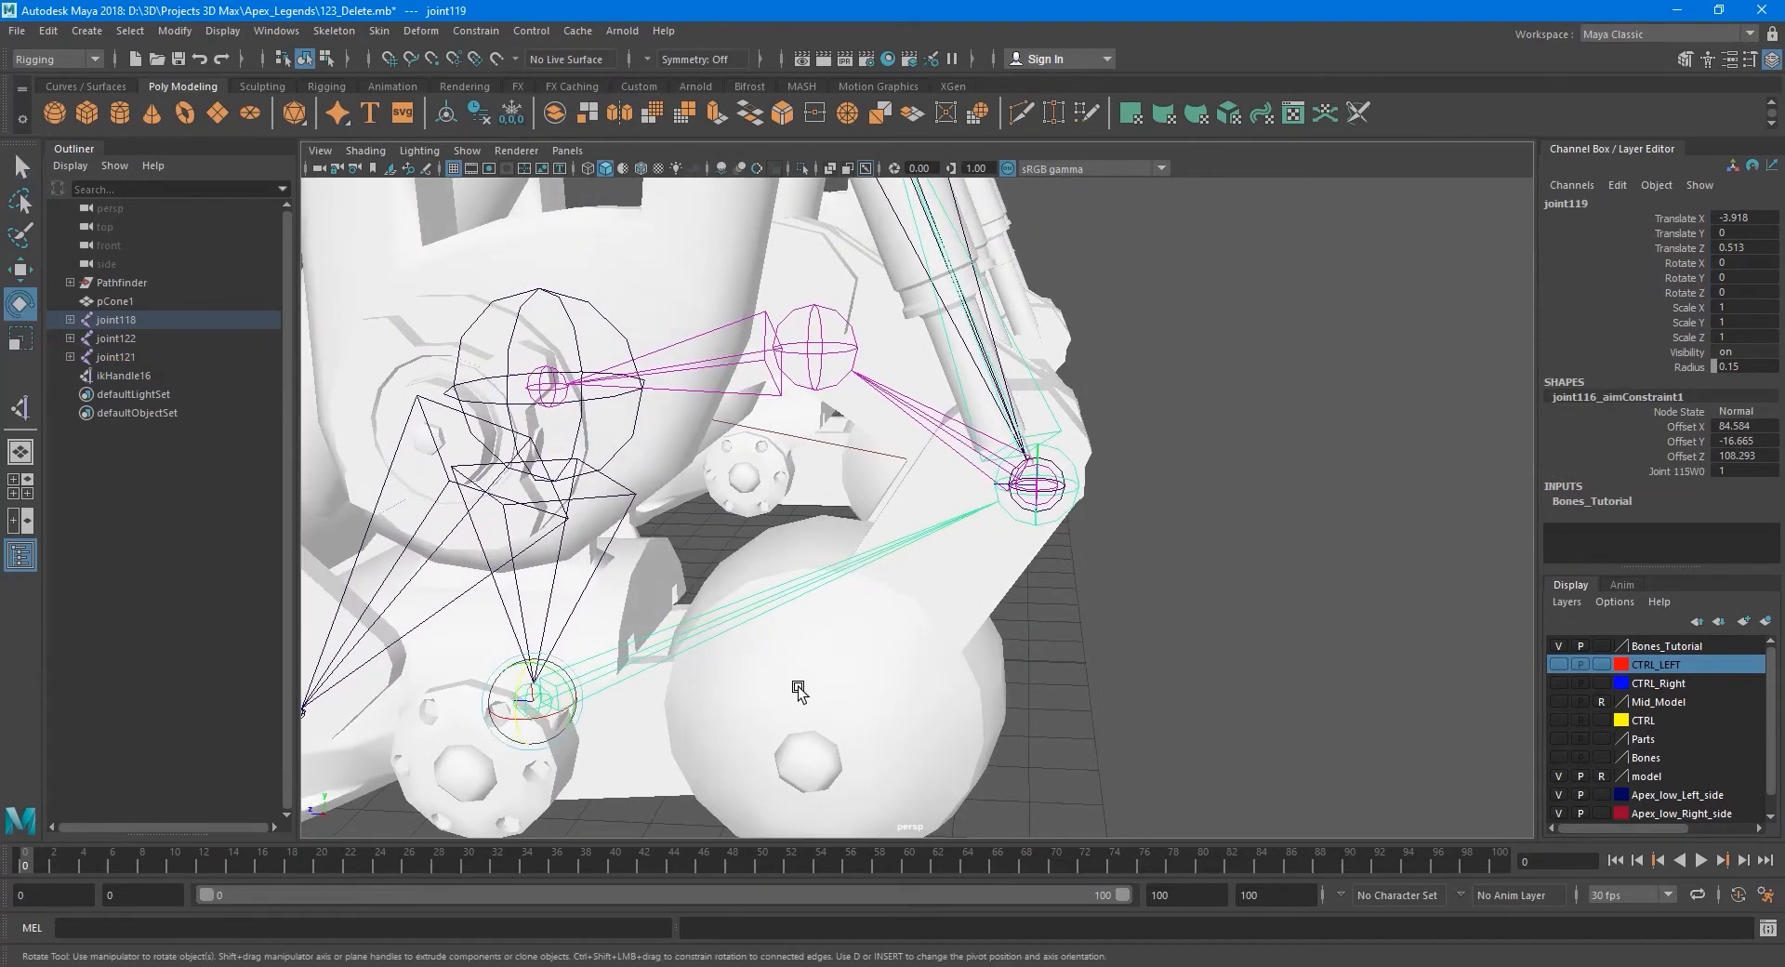
left_click_drag(797, 688, 672, 694, "alt")
left_click_drag(560, 690, 661, 669)
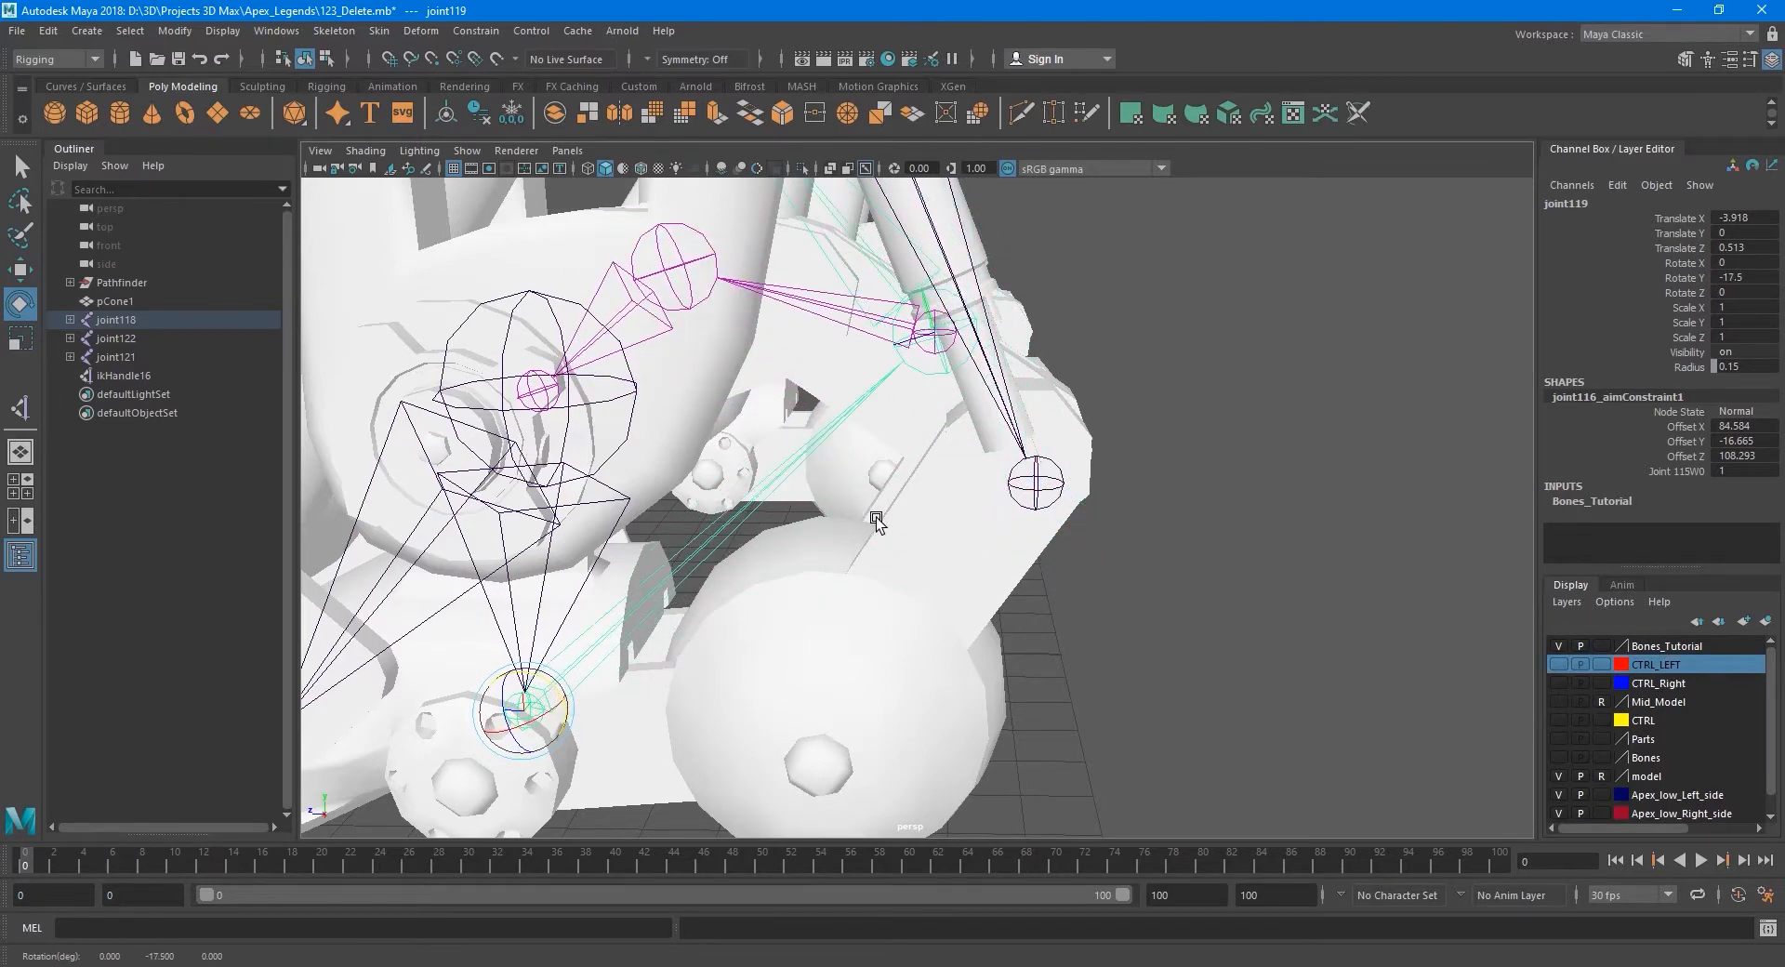
left_click_drag(876, 517, 900, 546, "alt")
key("ctrl+z")
key("q")
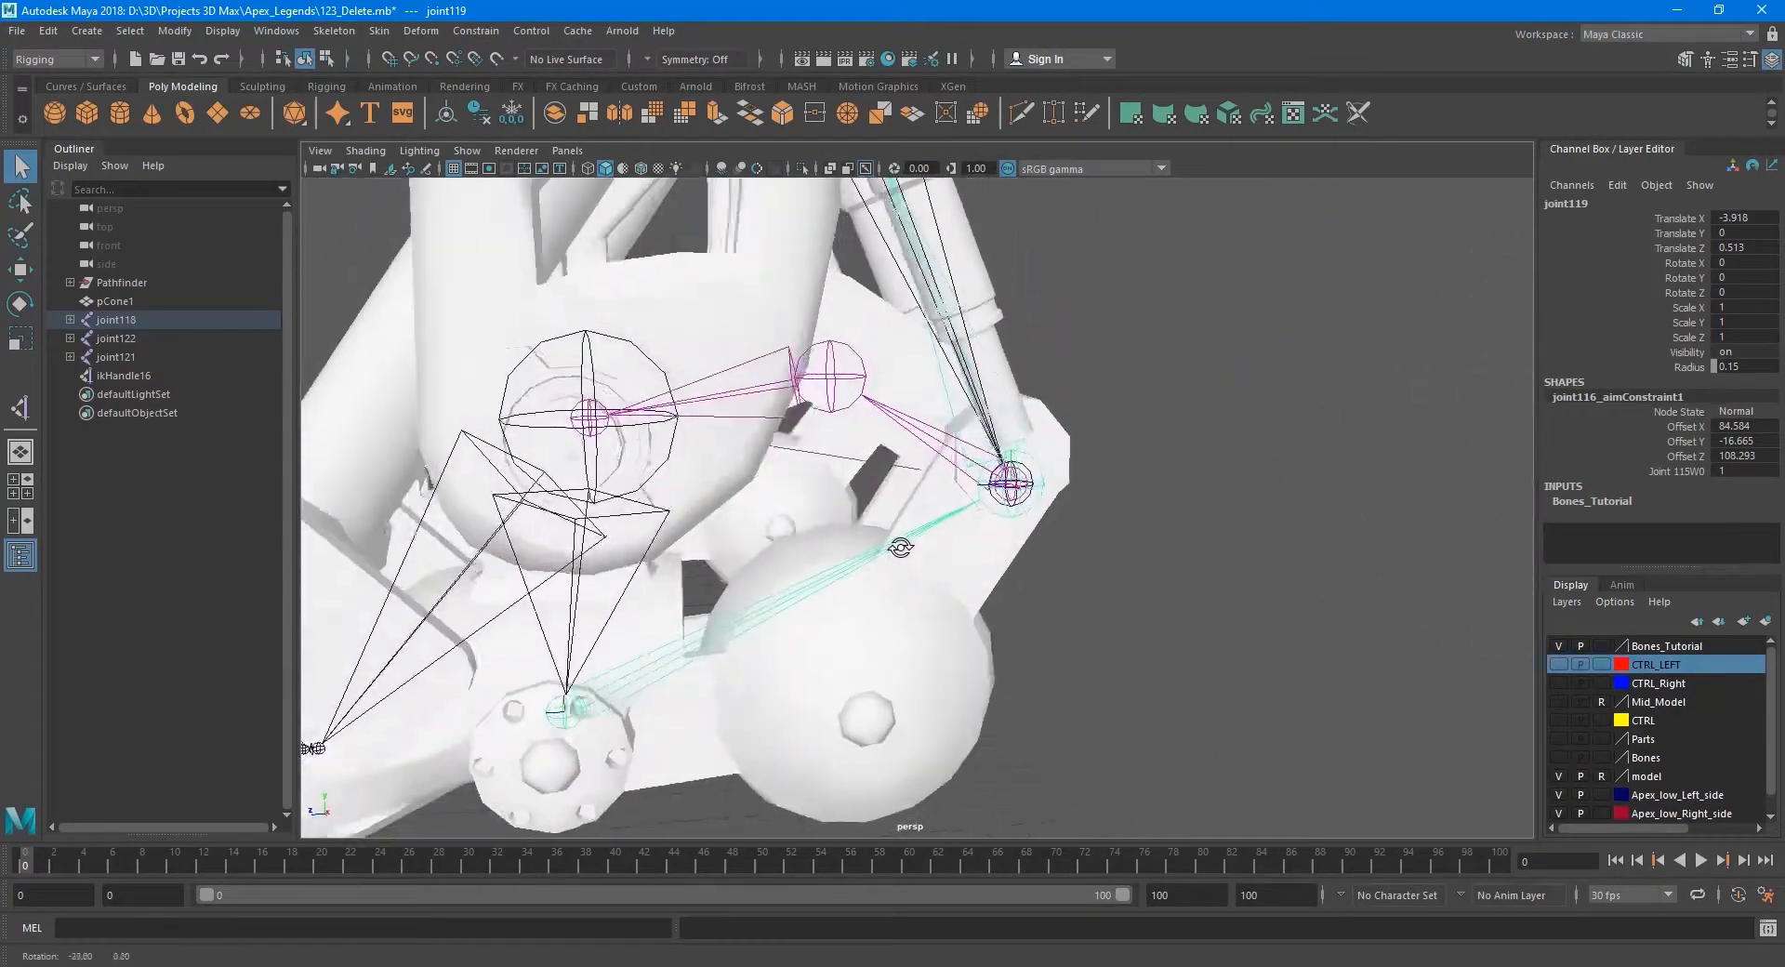
Examine the constrained heel chain against the foot model in the perspective and side views.
scroll(881, 498, "down", 5)
scroll(881, 498, "up", 6)
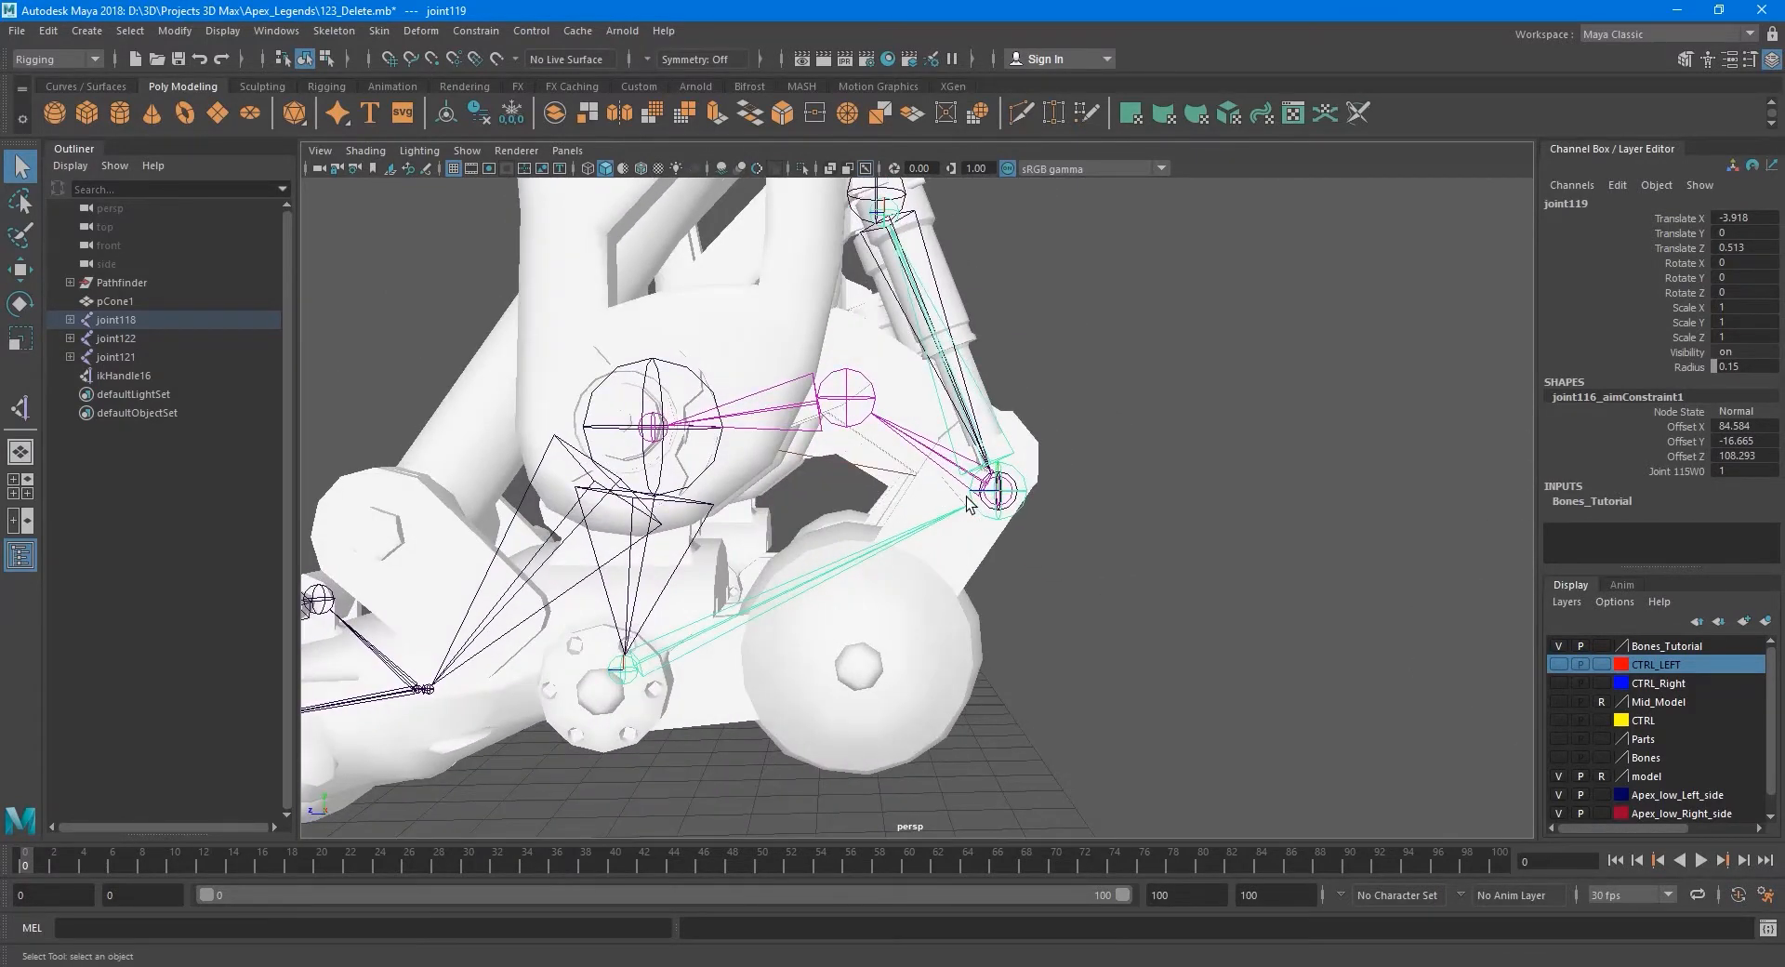
scroll(726, 437, "down", 3)
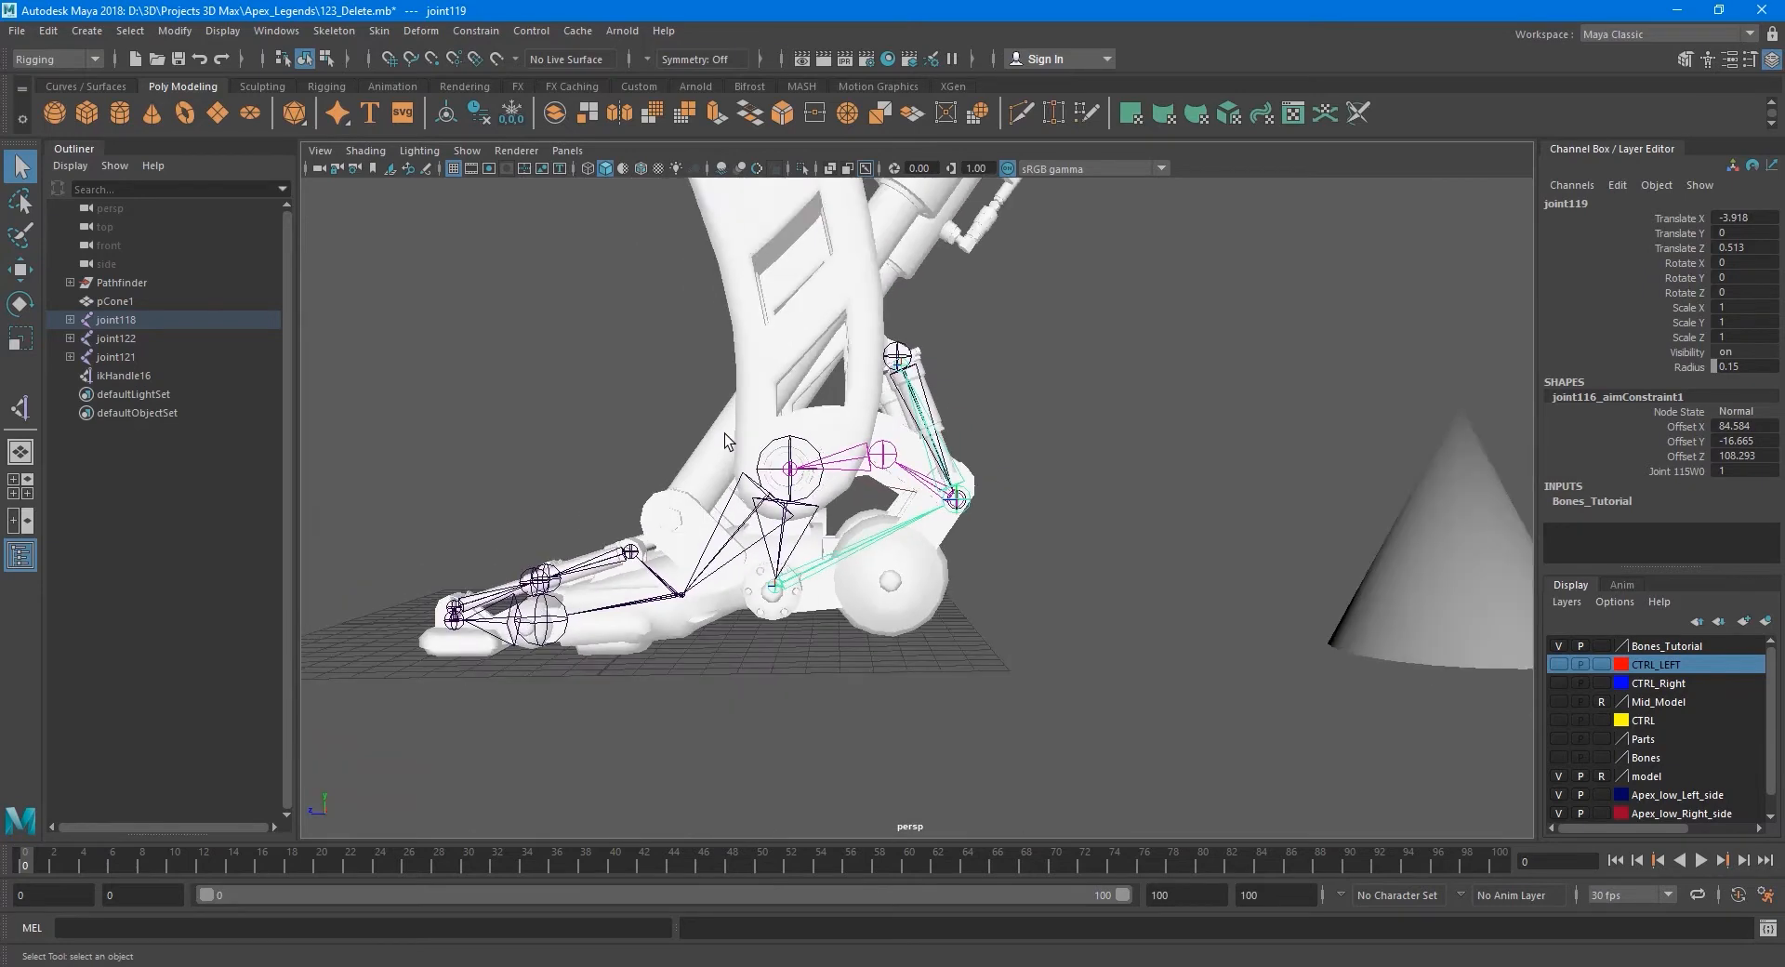
left_click_drag(911, 536, 986, 517, "alt")
left_click_drag(795, 593, 854, 564, "alt")
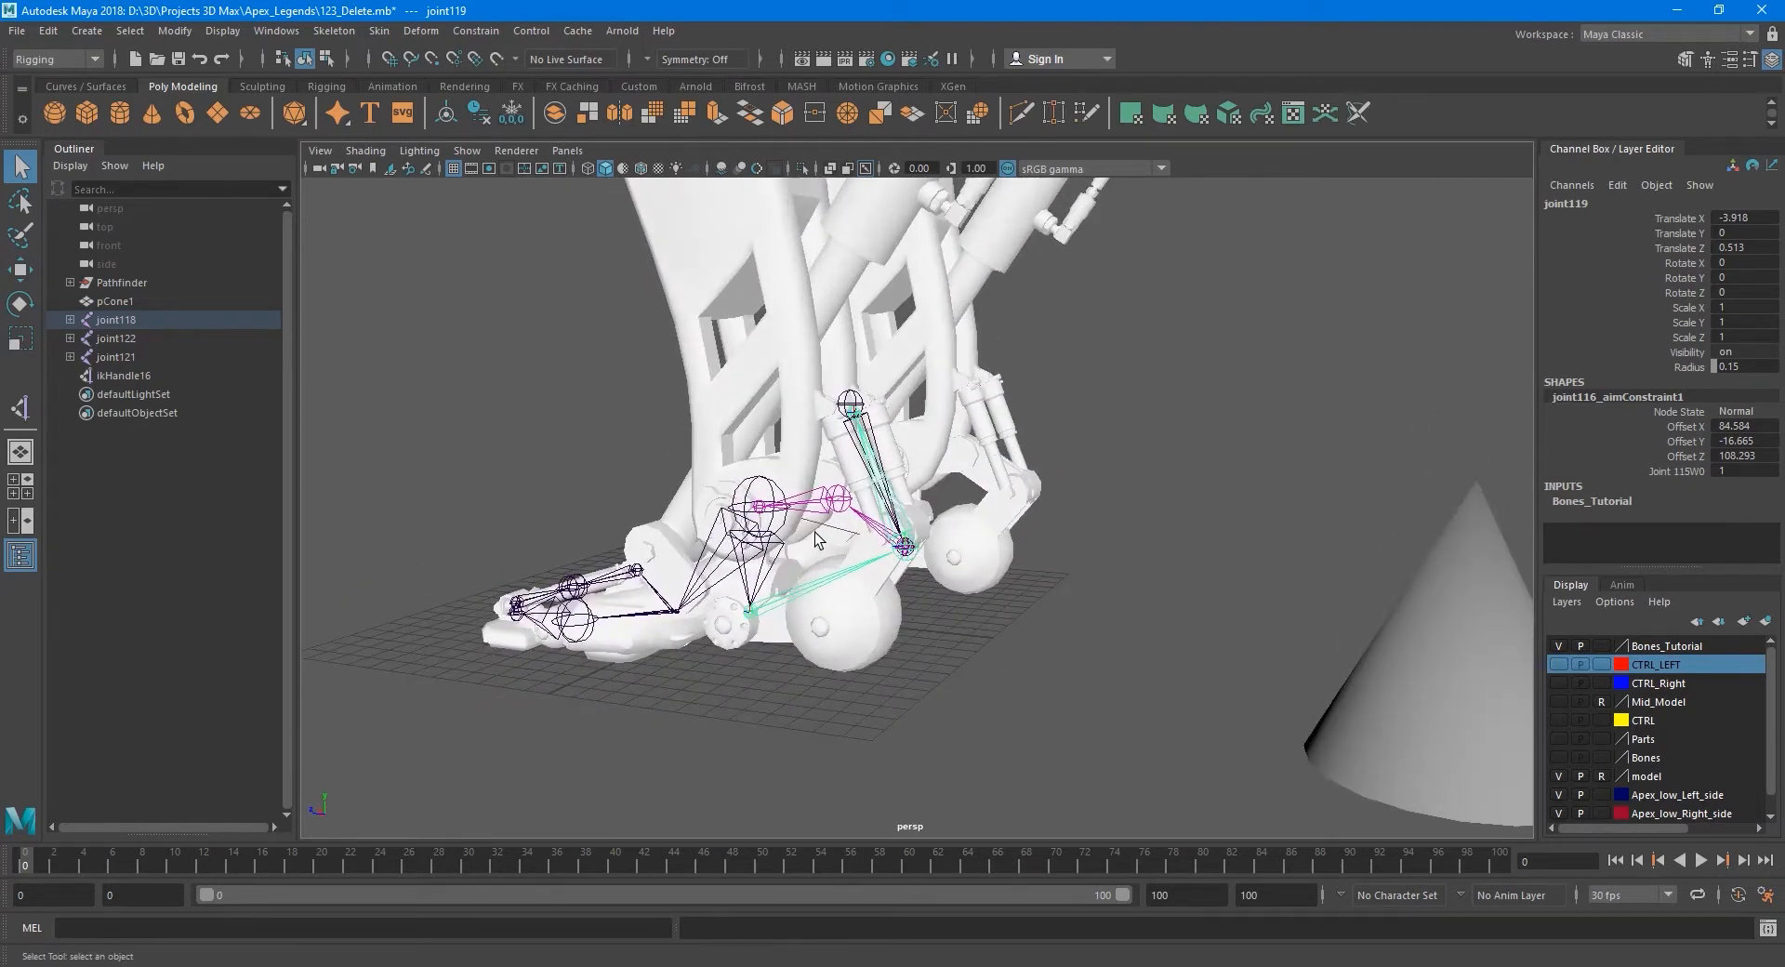
key("space")
key("space")
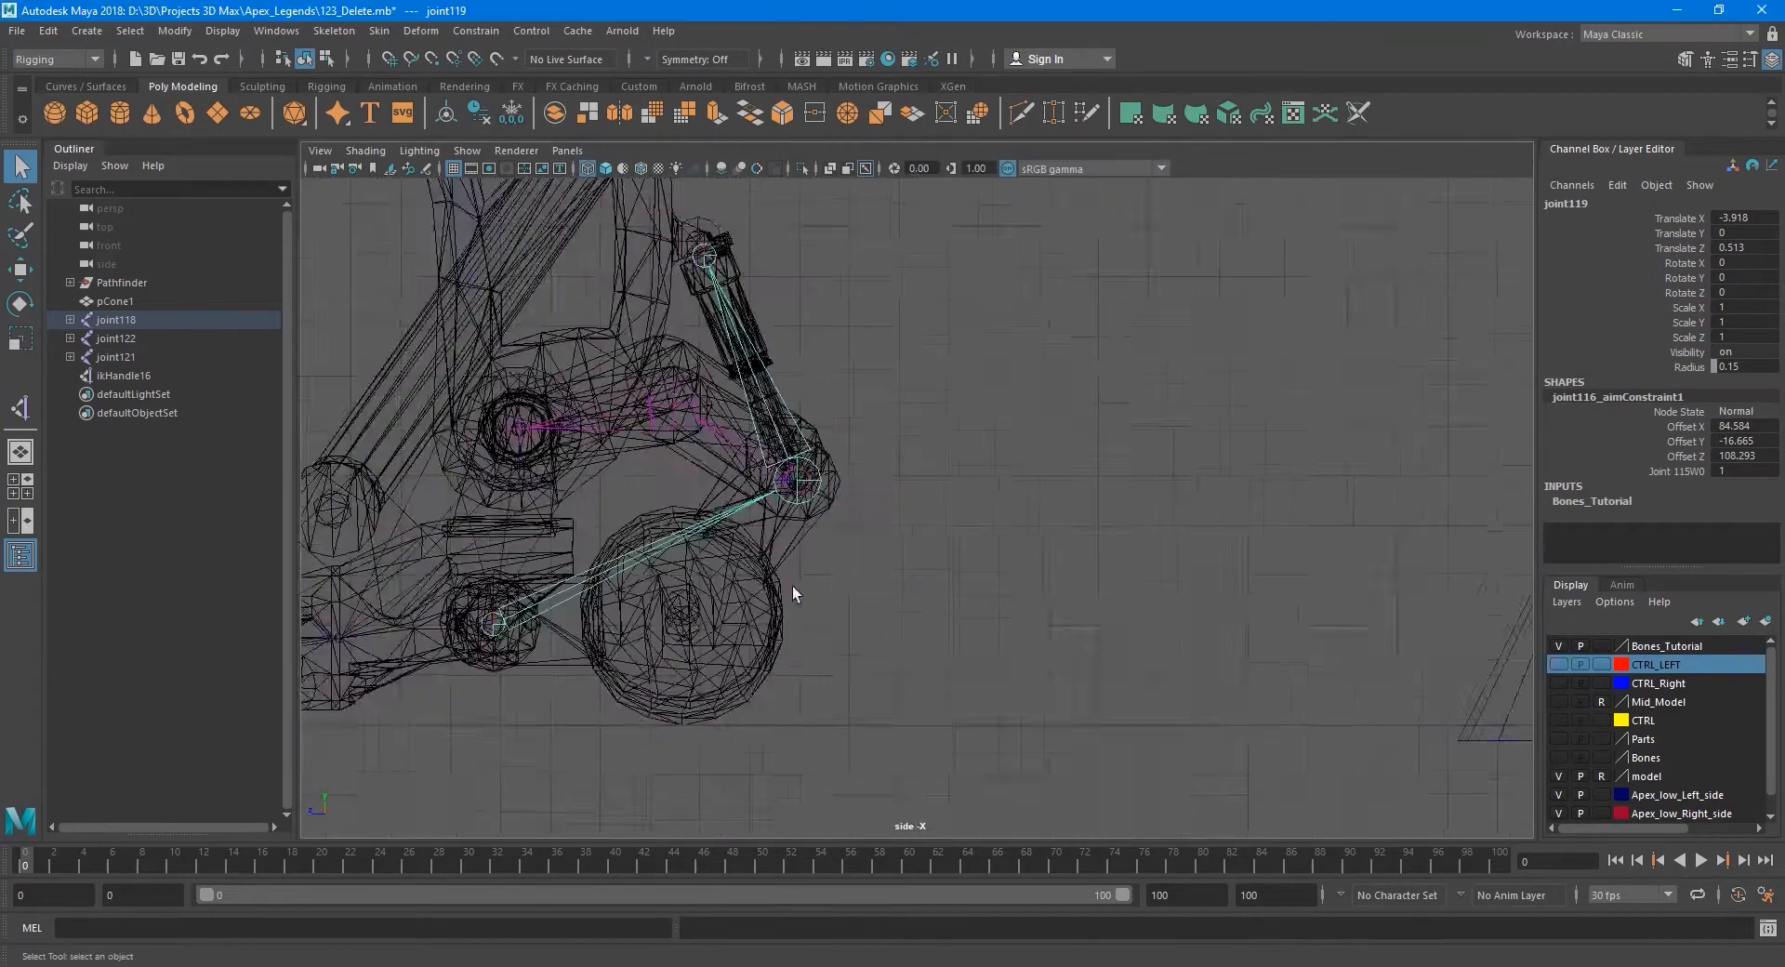
scroll(818, 584, "down", 3)
middle_click_drag(839, 493, 673, 616, "alt")
scroll(861, 506, "down", 1)
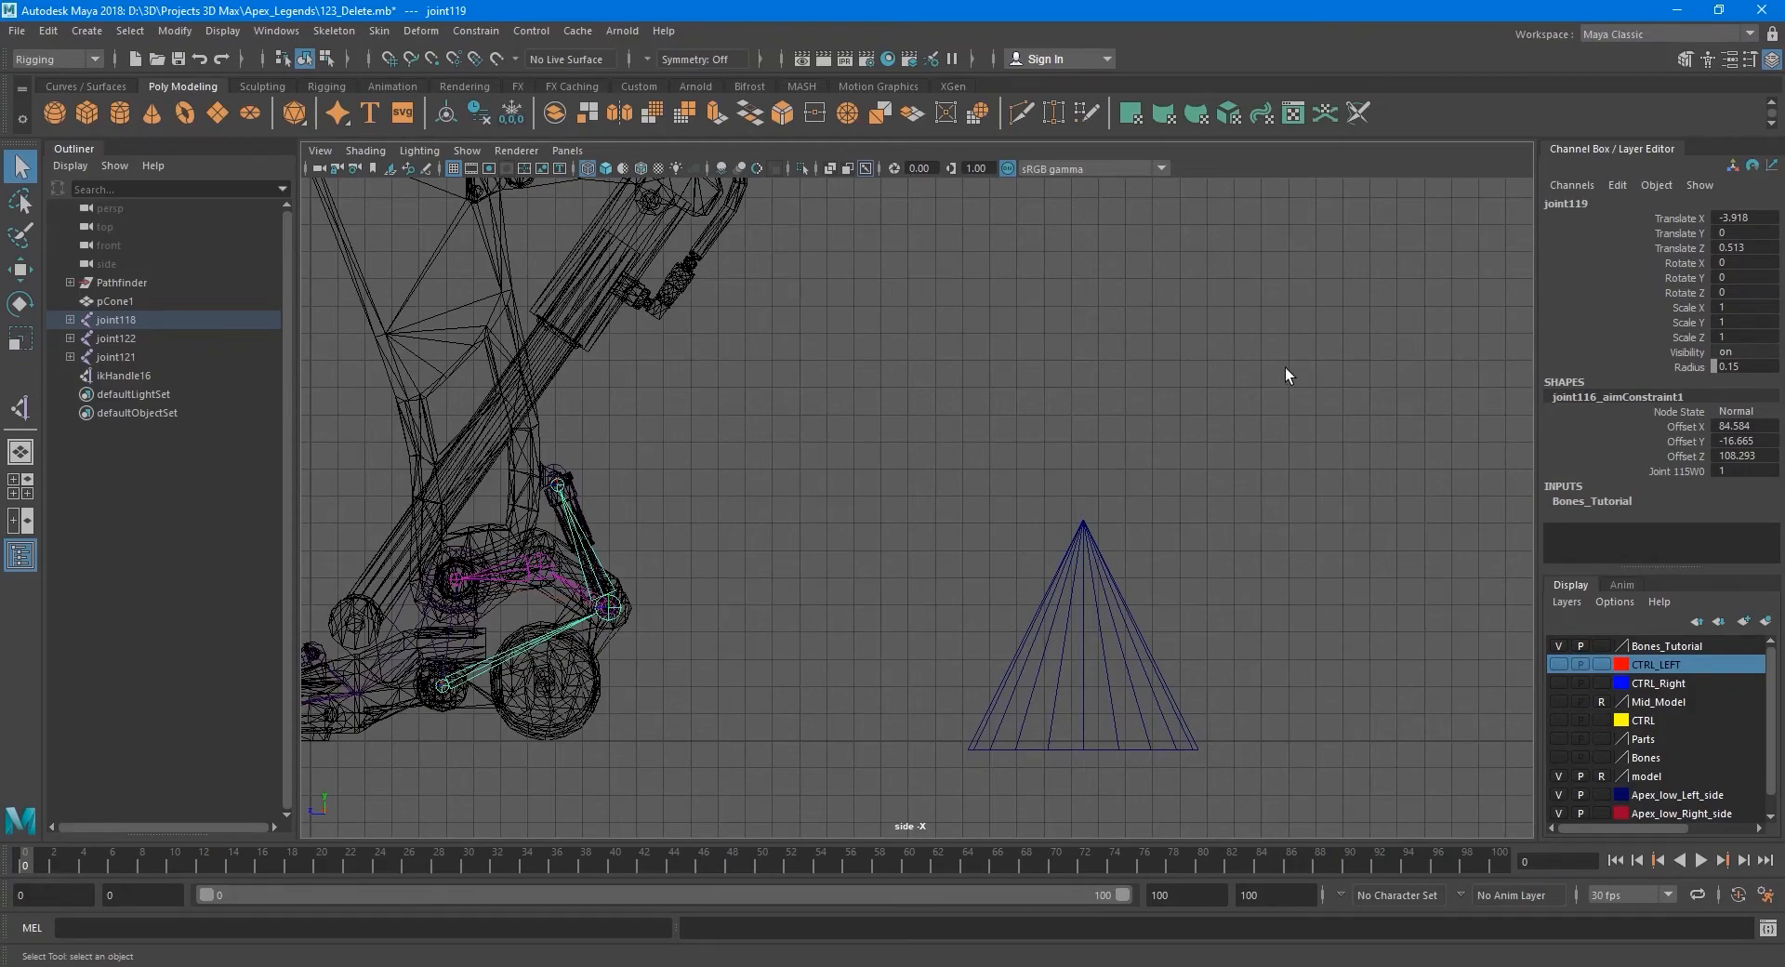
scroll(840, 577, "up", 6)
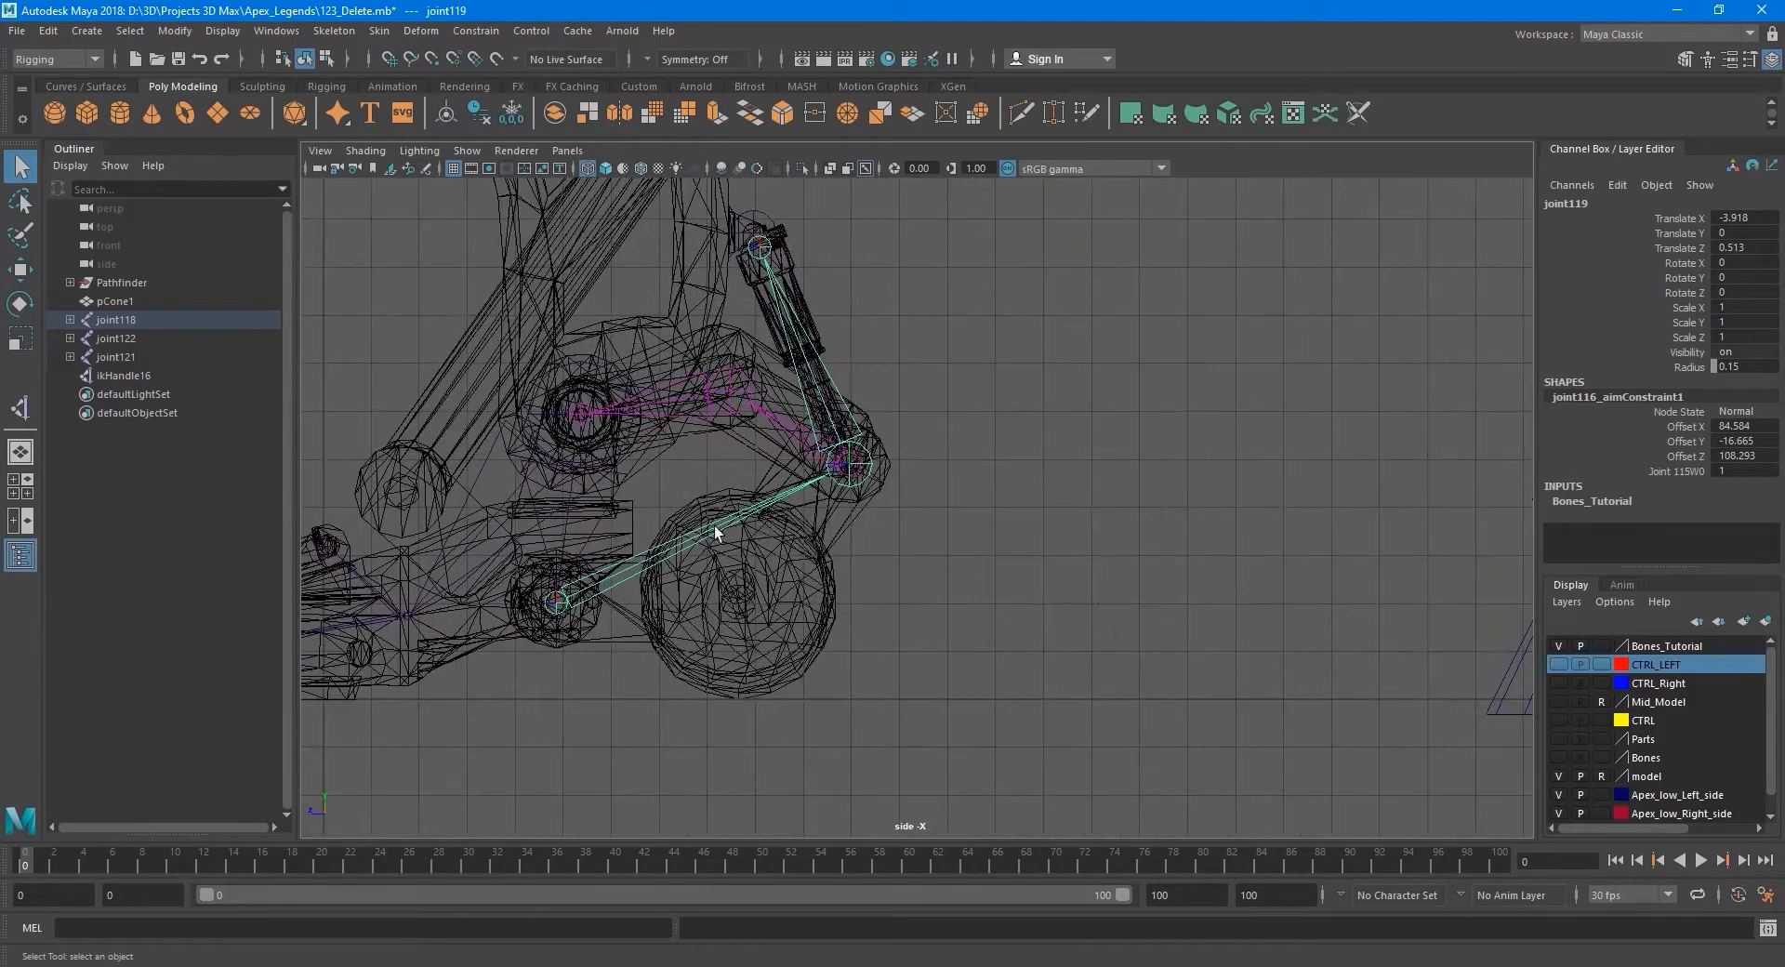
scroll(923, 463, "up", 1)
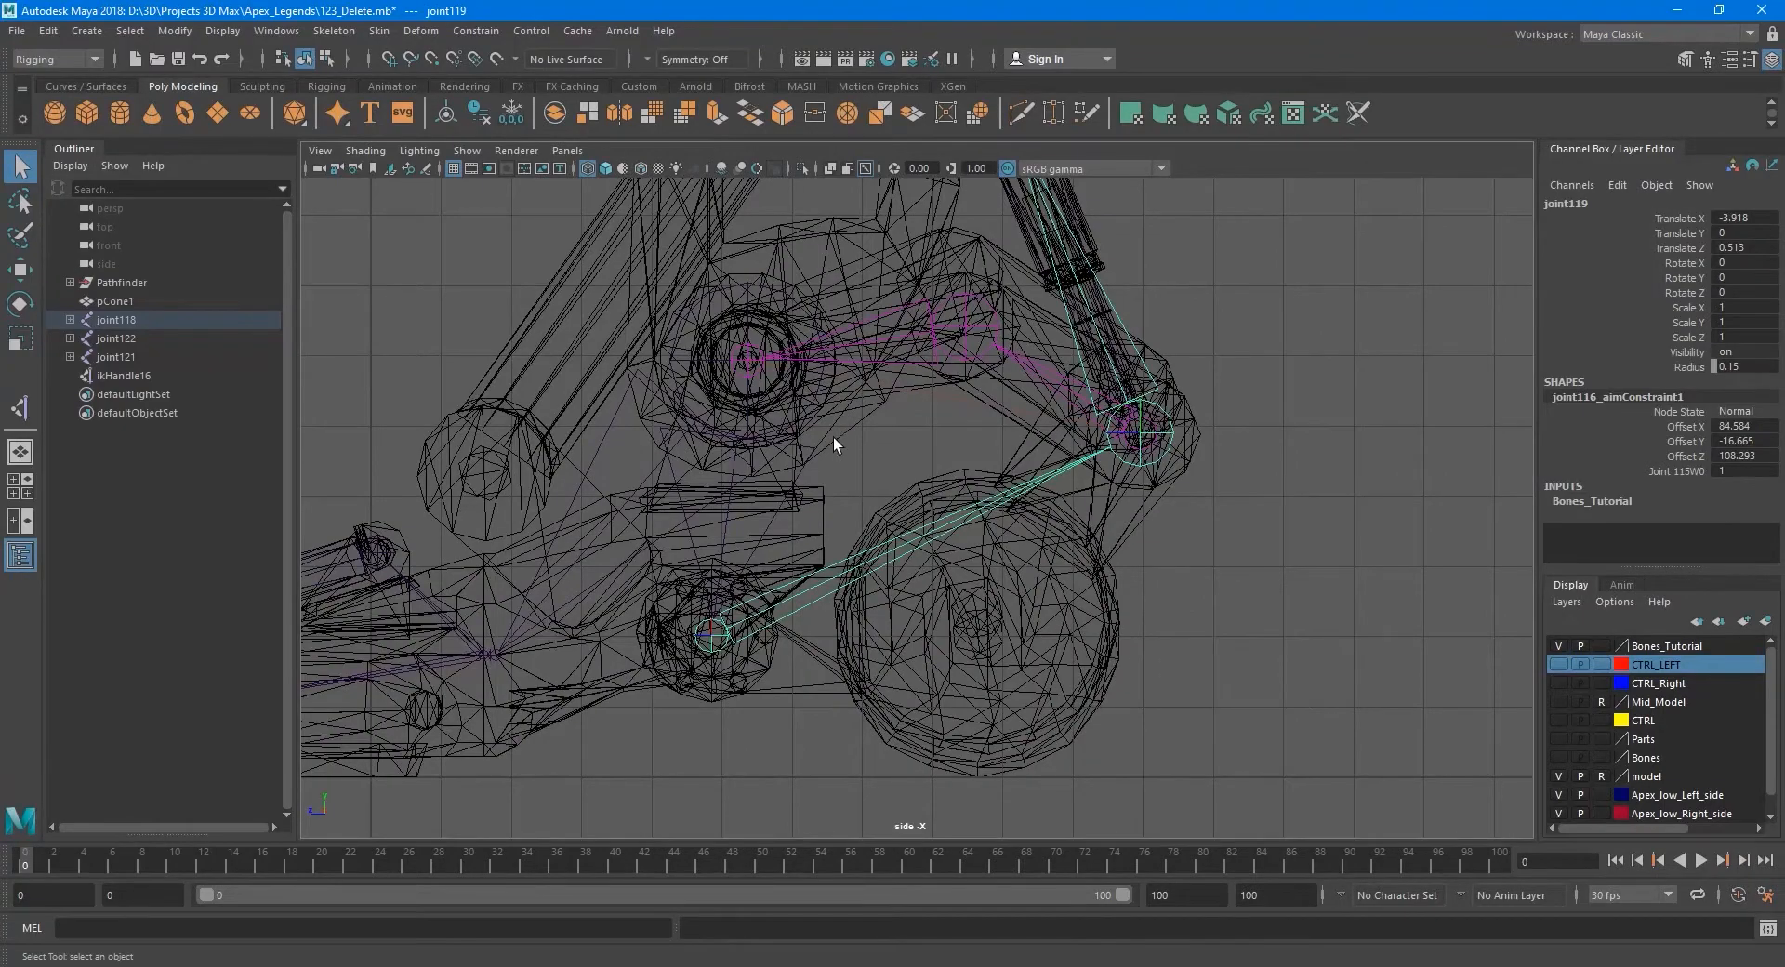
scroll(755, 500, "down", 5)
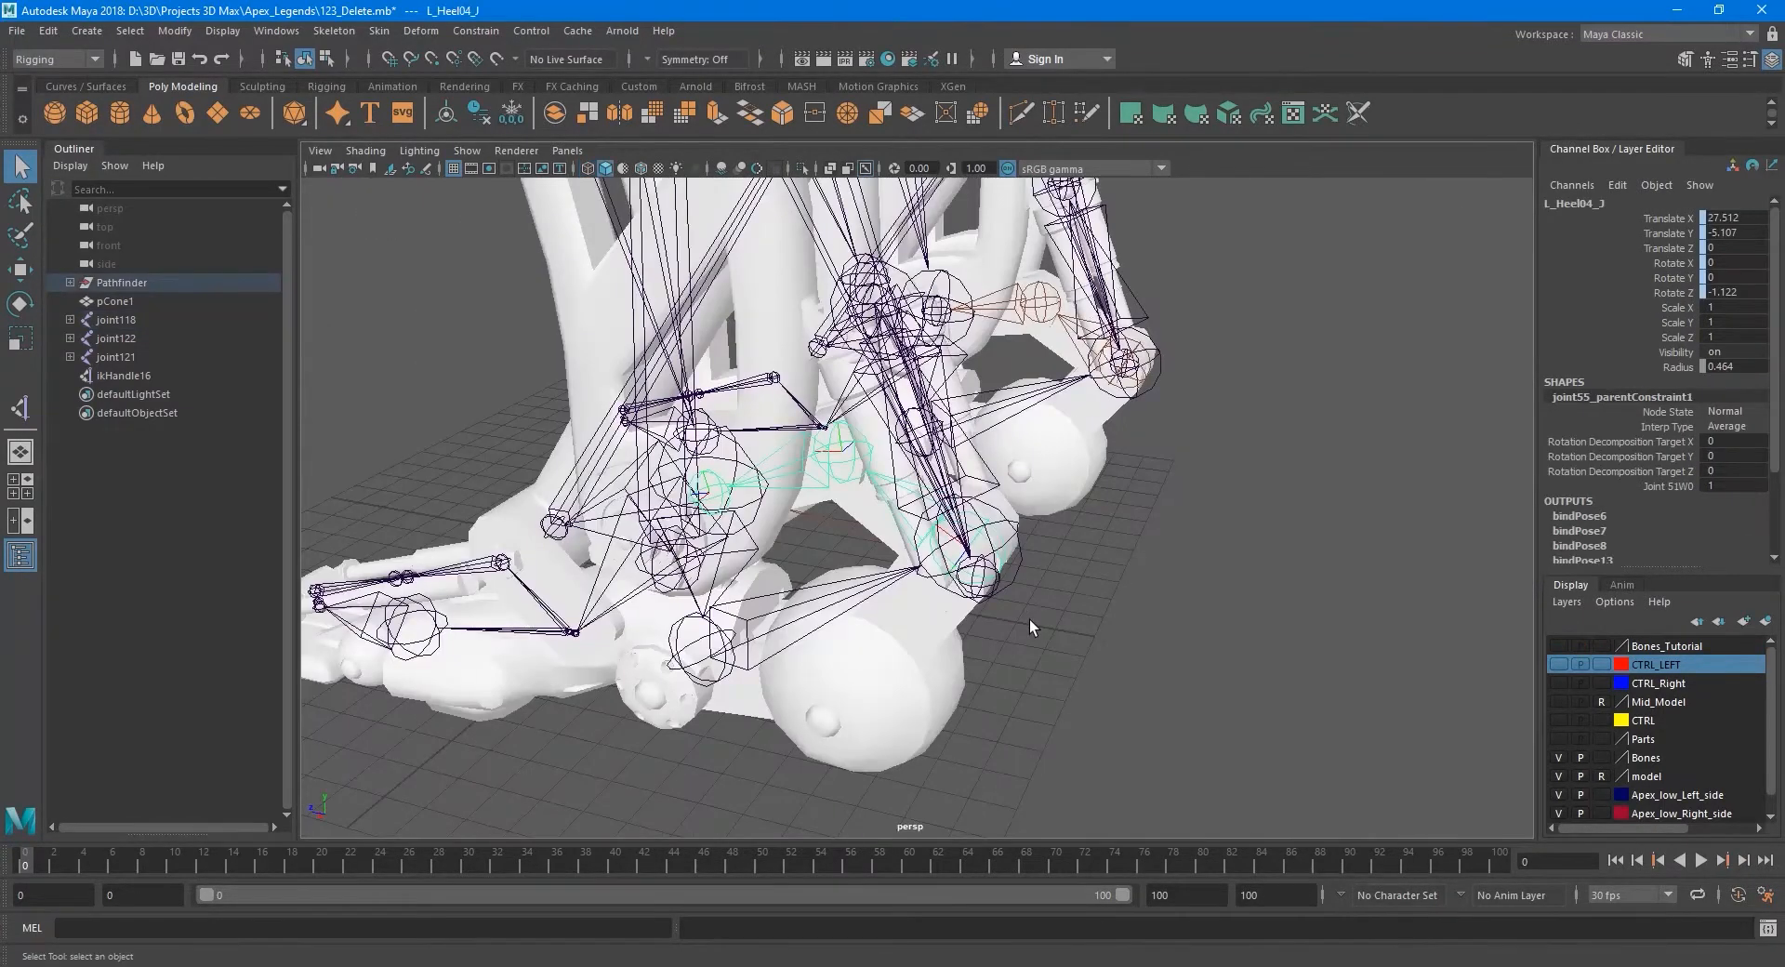
Examine the finished Bones layer skeleton from the left heel joint L_Heel04_J up to the knees.
left_click_drag(1029, 619, 987, 625, "alt")
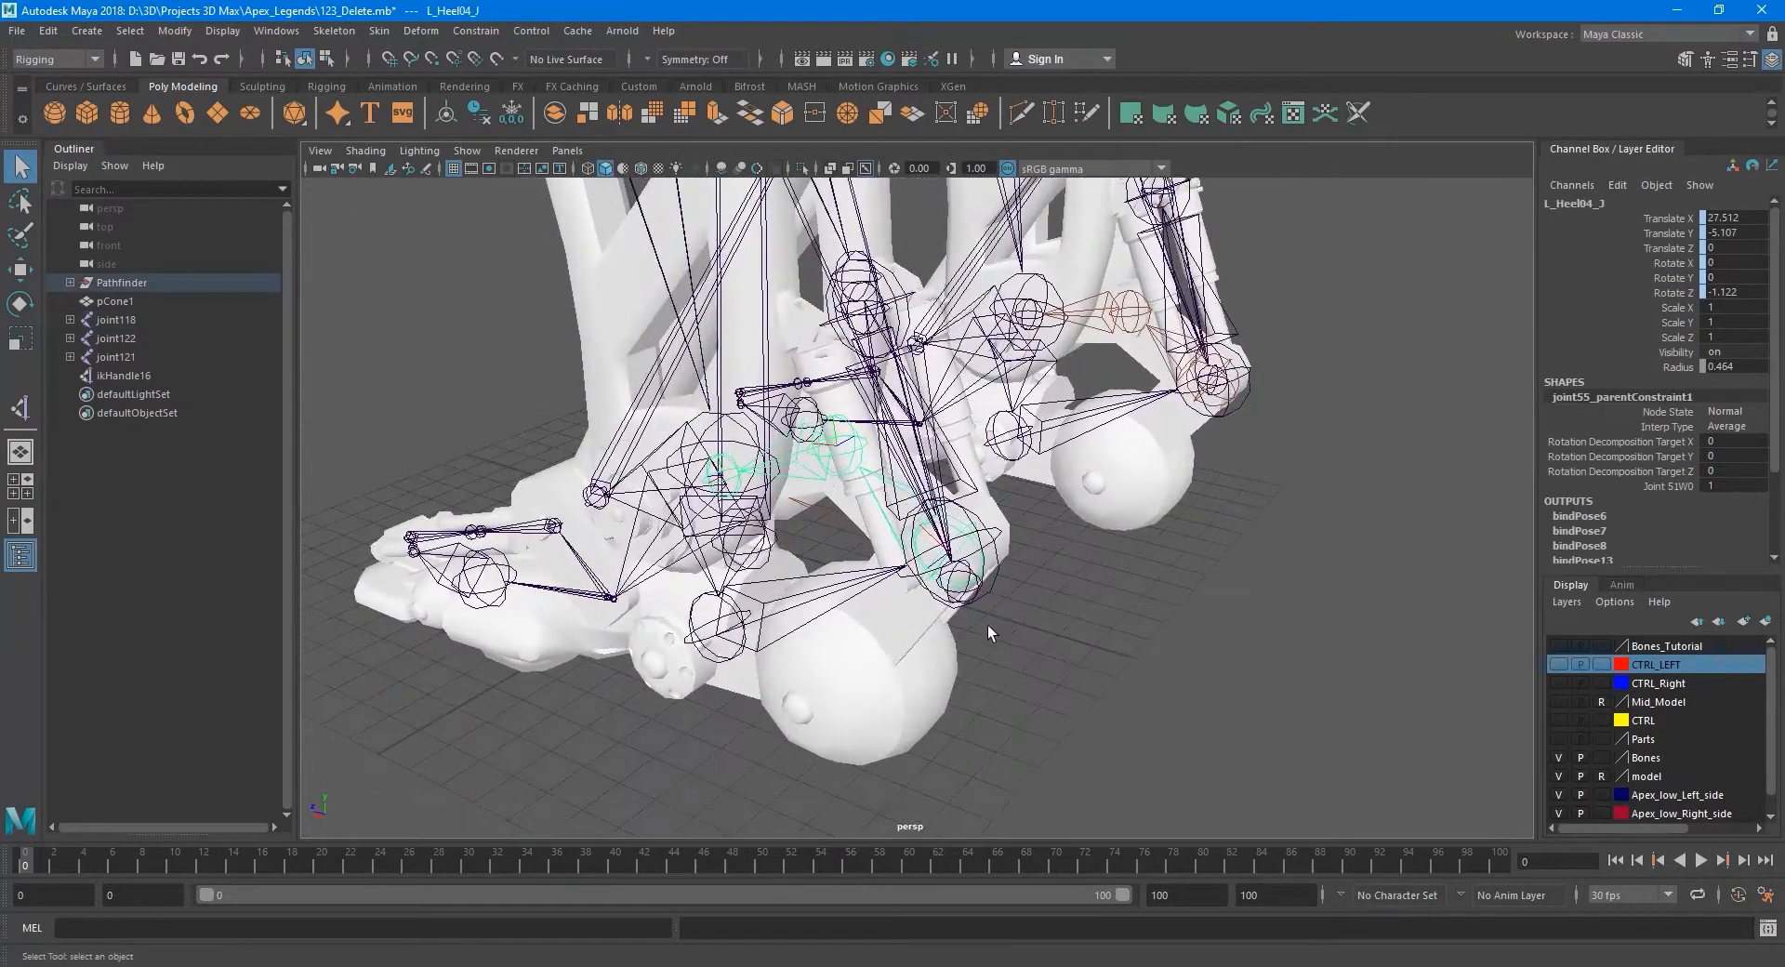
middle_click_drag(988, 625, 965, 672, "alt")
scroll(965, 672, "down", 3)
middle_click_drag(946, 562, 969, 702, "alt")
scroll(969, 702, "down", 5)
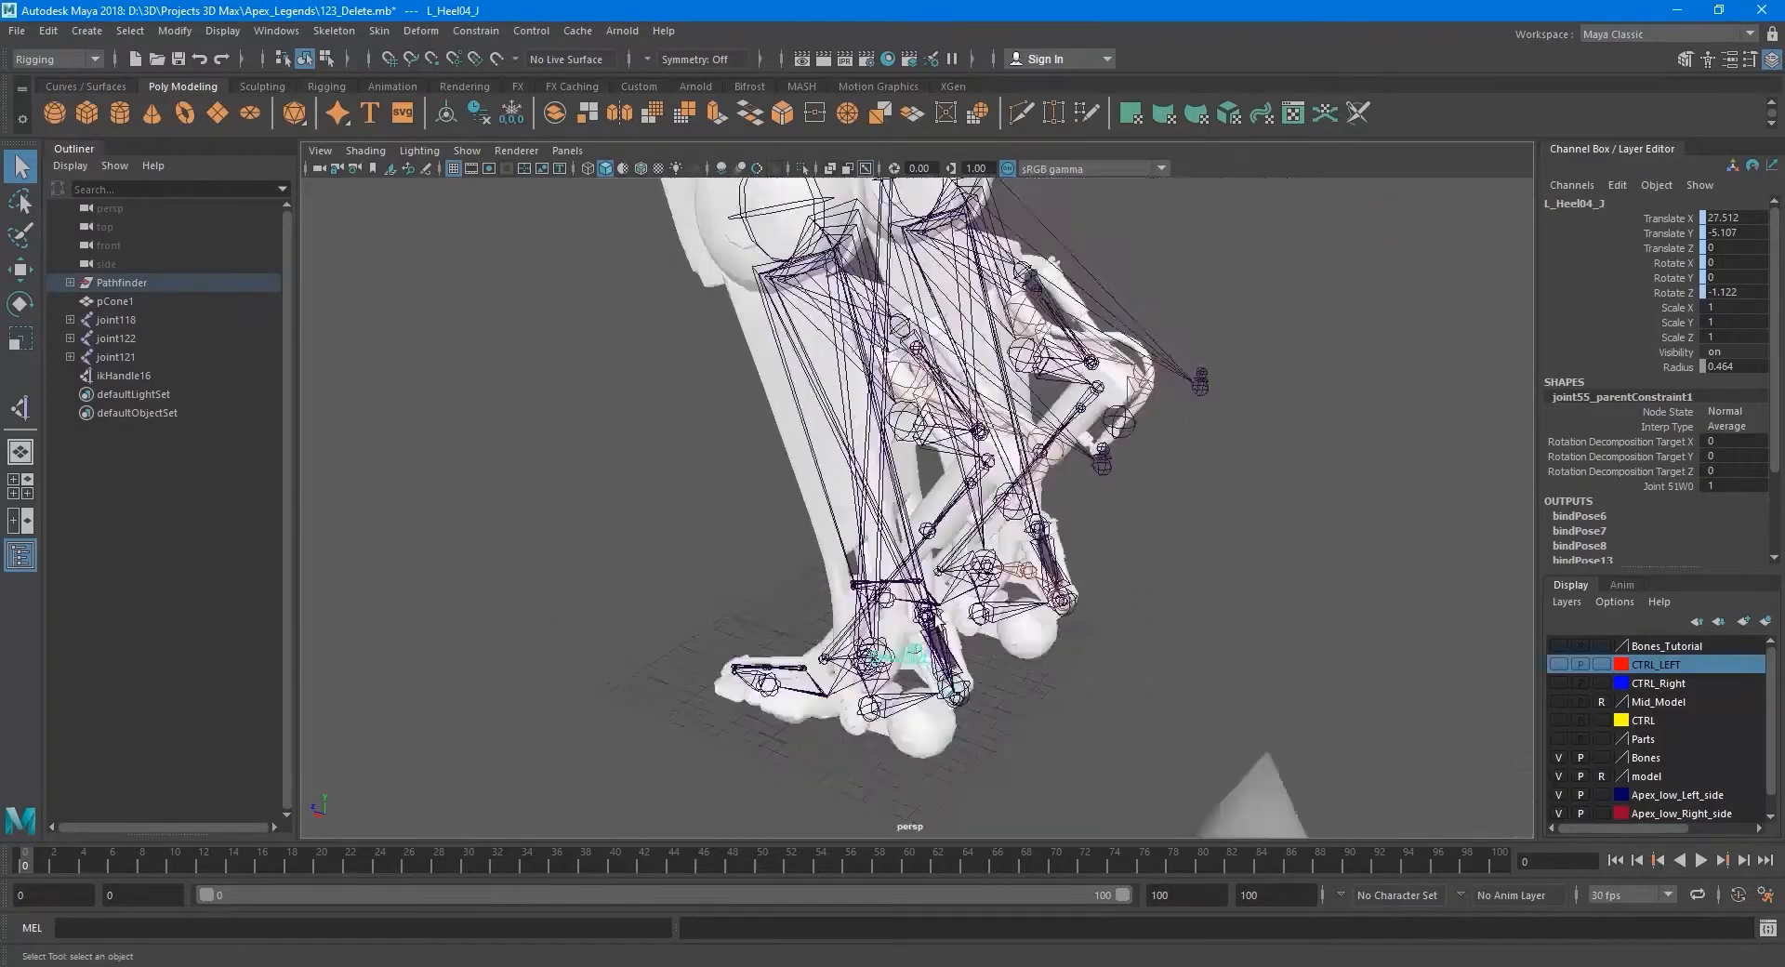
middle_click_drag(856, 479, 874, 626, "alt")
left_click_drag(874, 626, 939, 621, "alt")
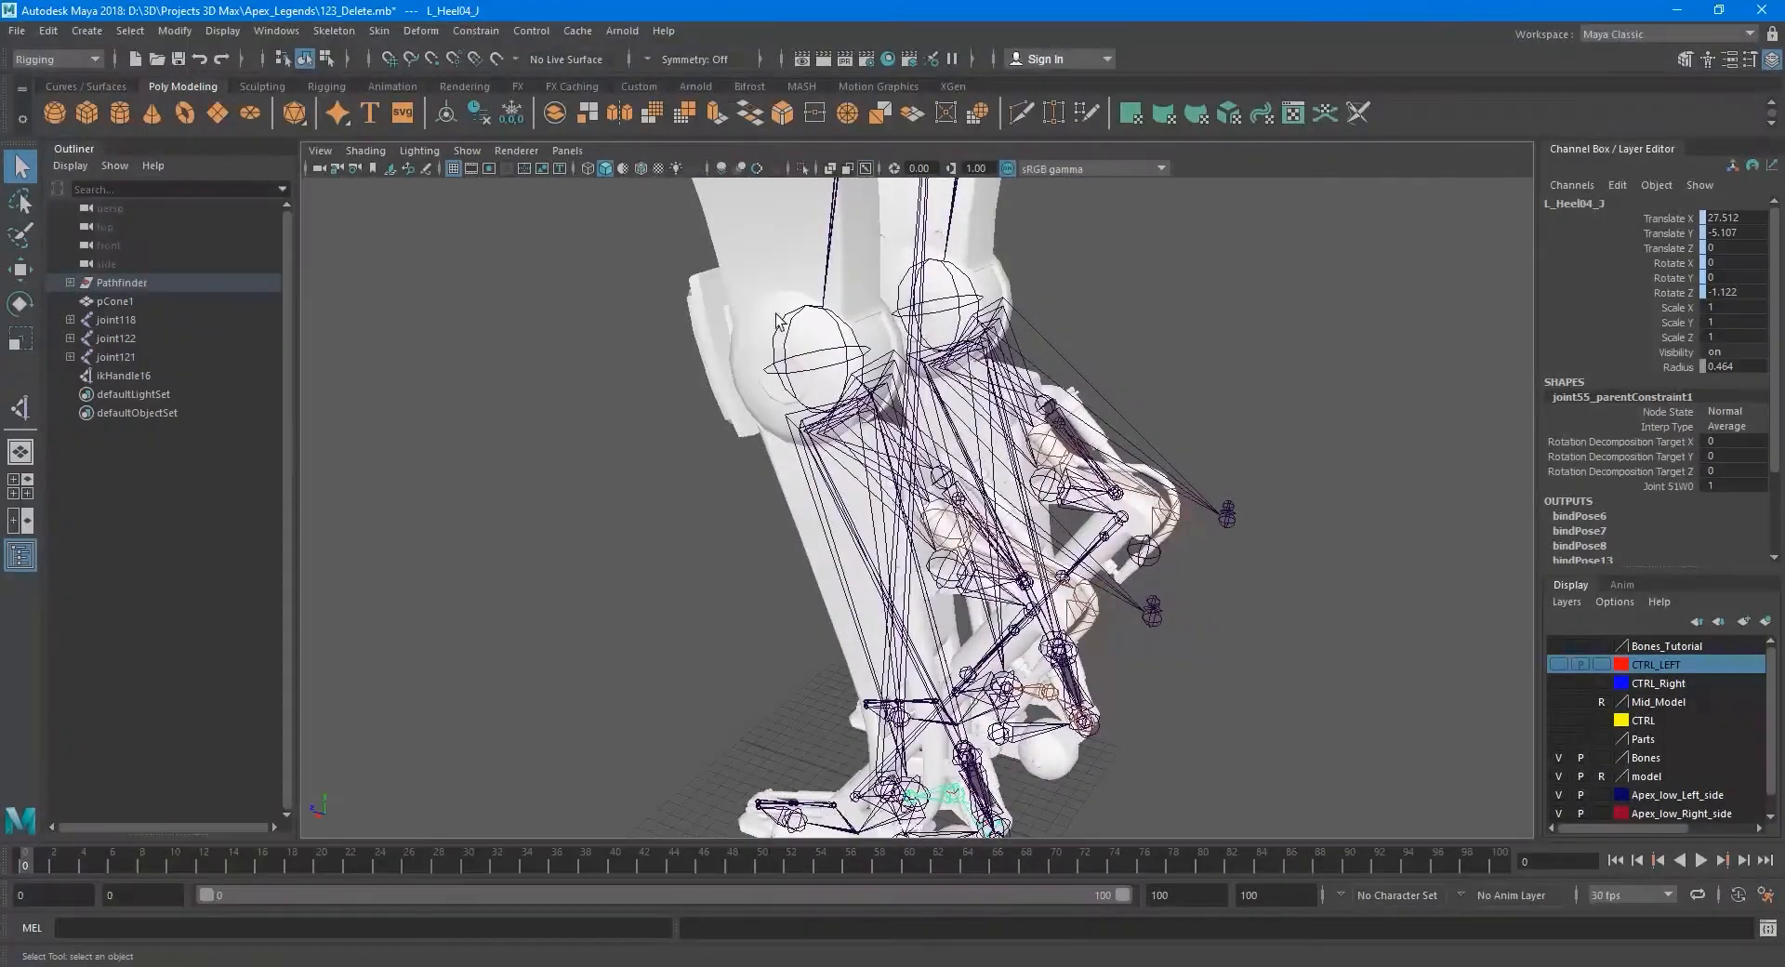
left_click_drag(812, 376, 857, 384, "alt")
left_click_drag(909, 539, 1101, 616, "alt")
scroll(1101, 616, "up", 4)
middle_click_drag(1101, 615, 934, 617, "alt")
Test-move L_Heel04_J backward away from the foot to check which heel parts and joints follow it.
key("w")
scroll(988, 601, "down", 2)
left_click_drag(934, 618, 785, 660, "alt")
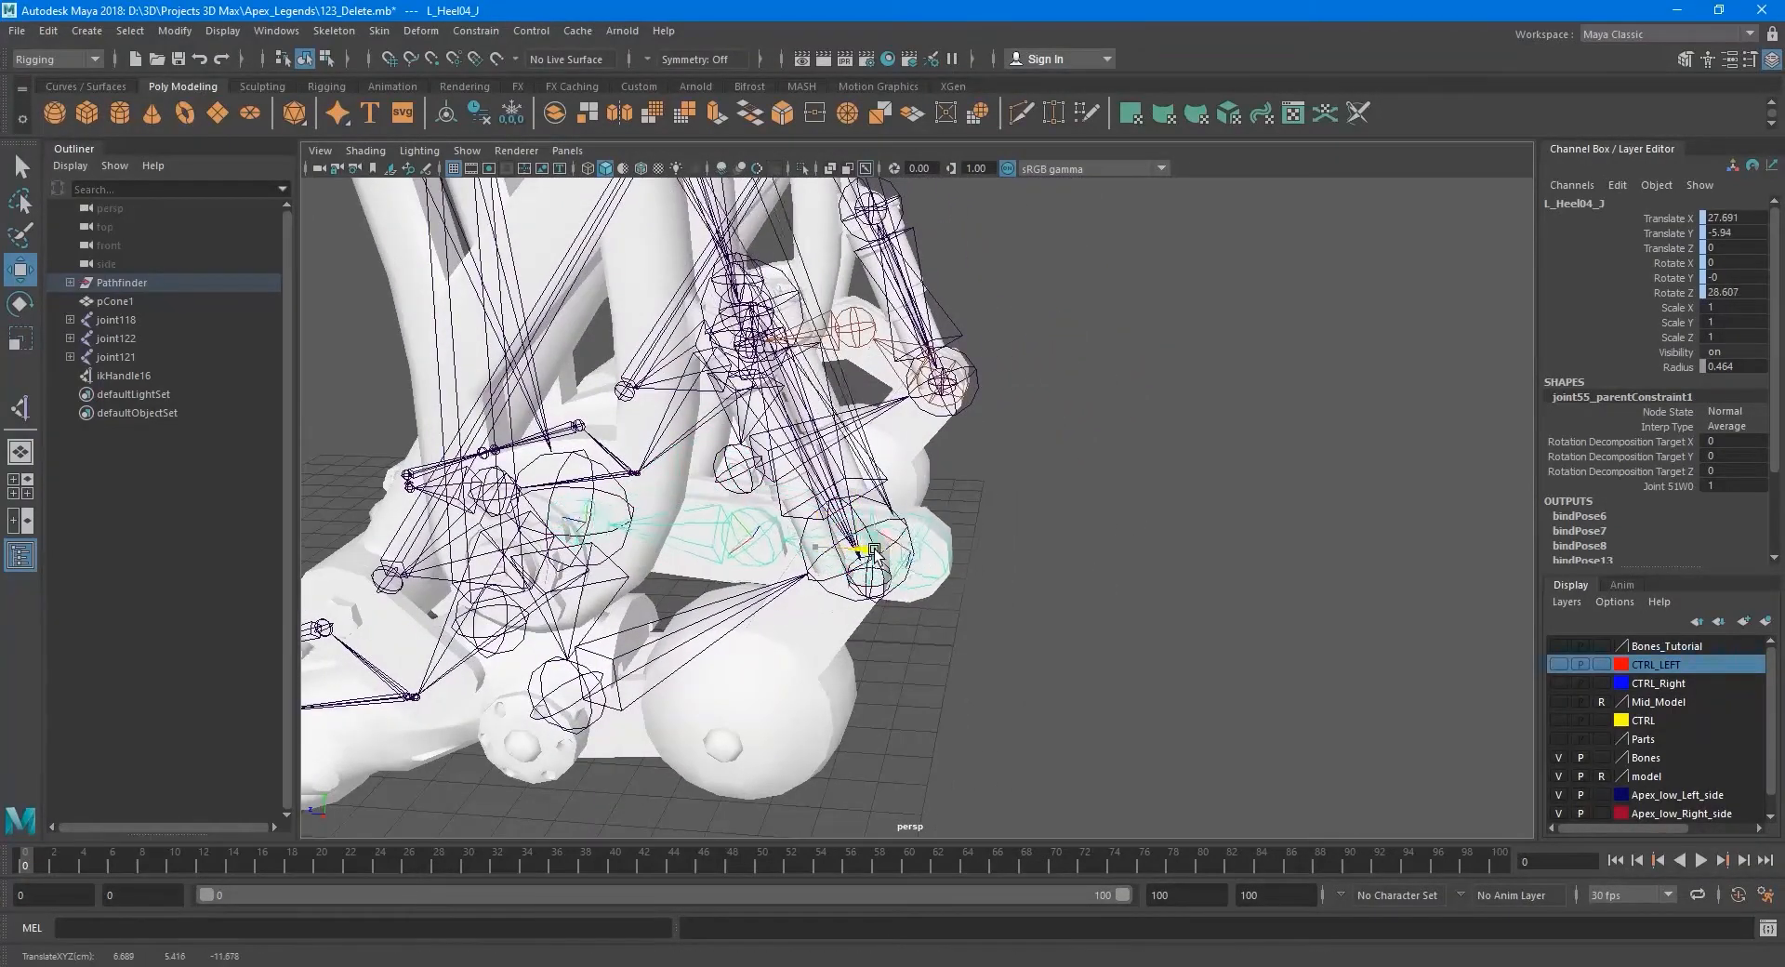
left_click_drag(1035, 548, 1398, 564)
scroll(1124, 645, "down", 5)
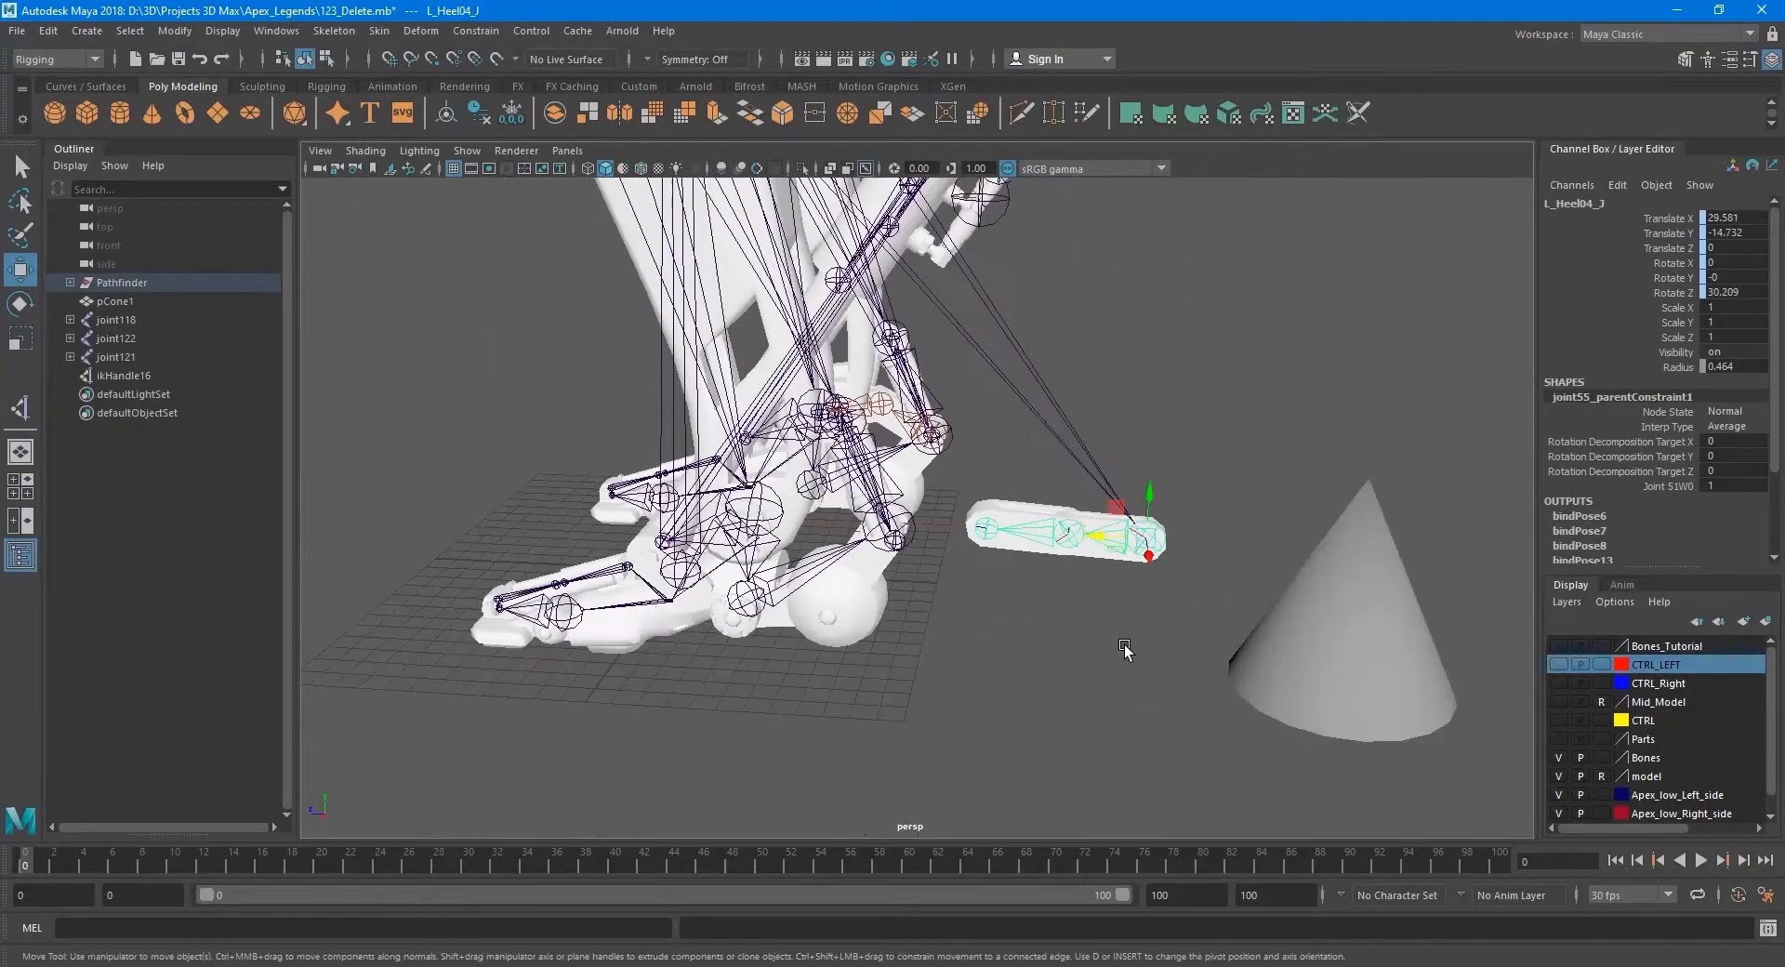
left_click_drag(1065, 460, 1086, 619, "alt")
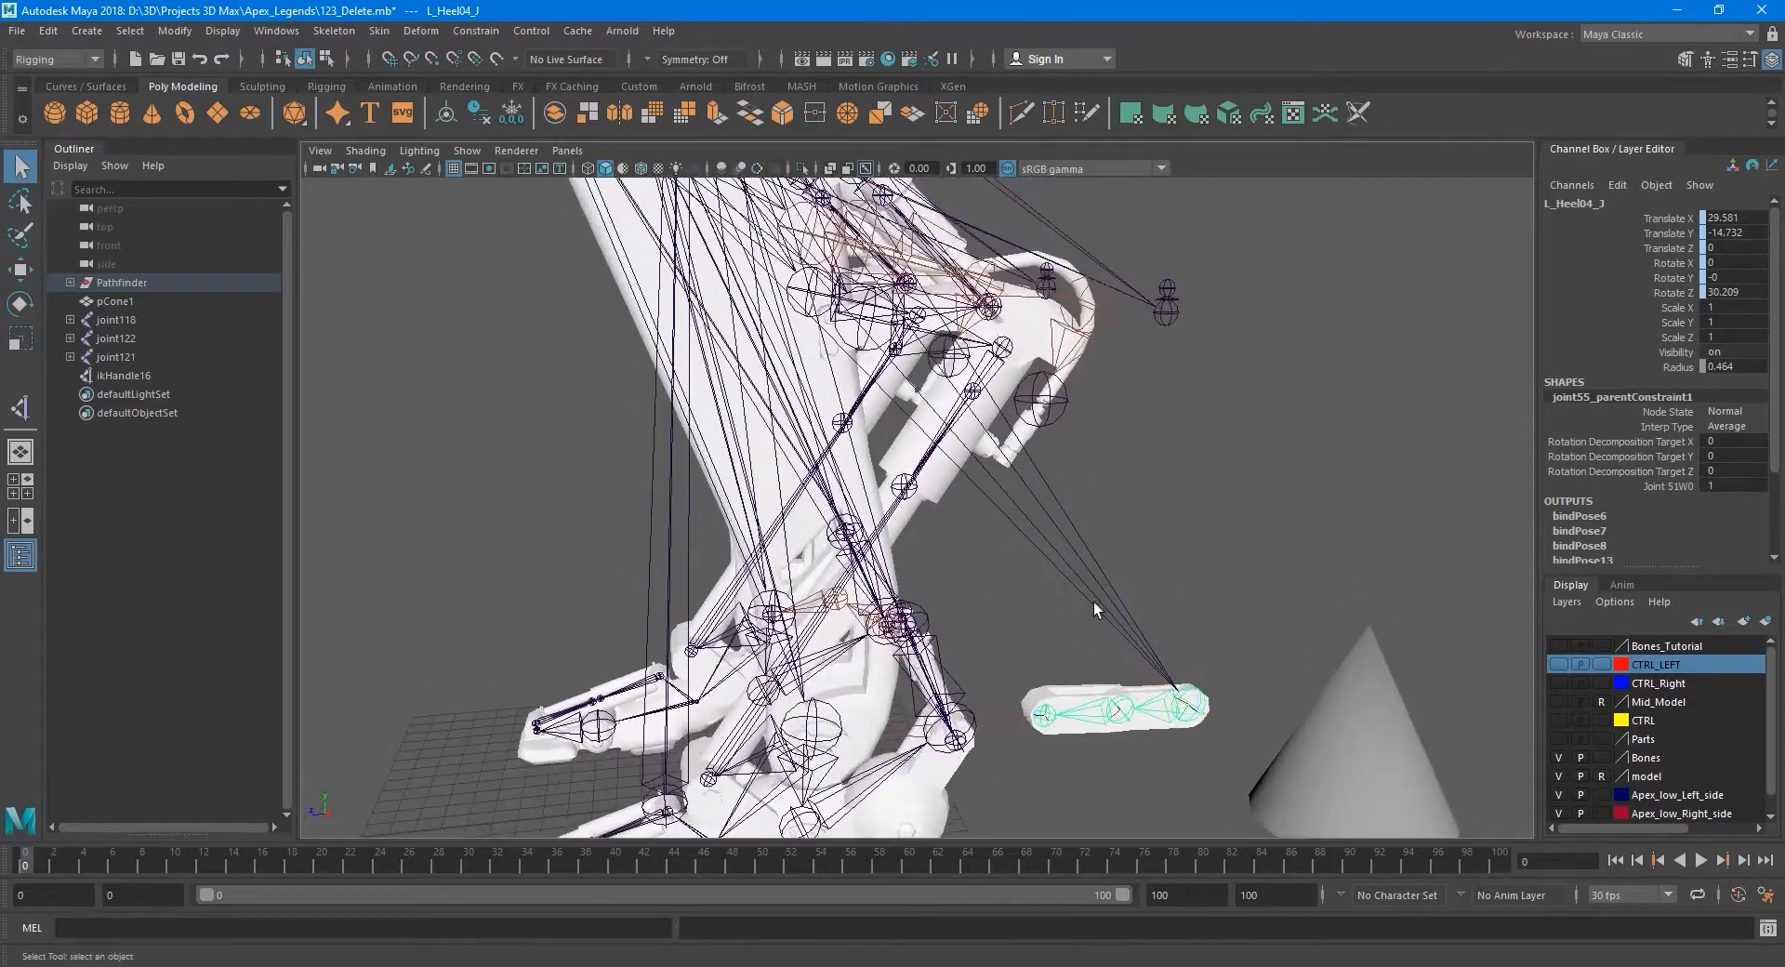
Select L_Knee_J to examine its joint hierarchy against the displaced heel piece, and undo the L_Heel04_J move.
left_click(1085, 574)
scroll(1069, 558, "down", 3)
left_click_drag(1045, 535, 1097, 553, "alt")
middle_click_drag(1097, 553, 1137, 614, "alt")
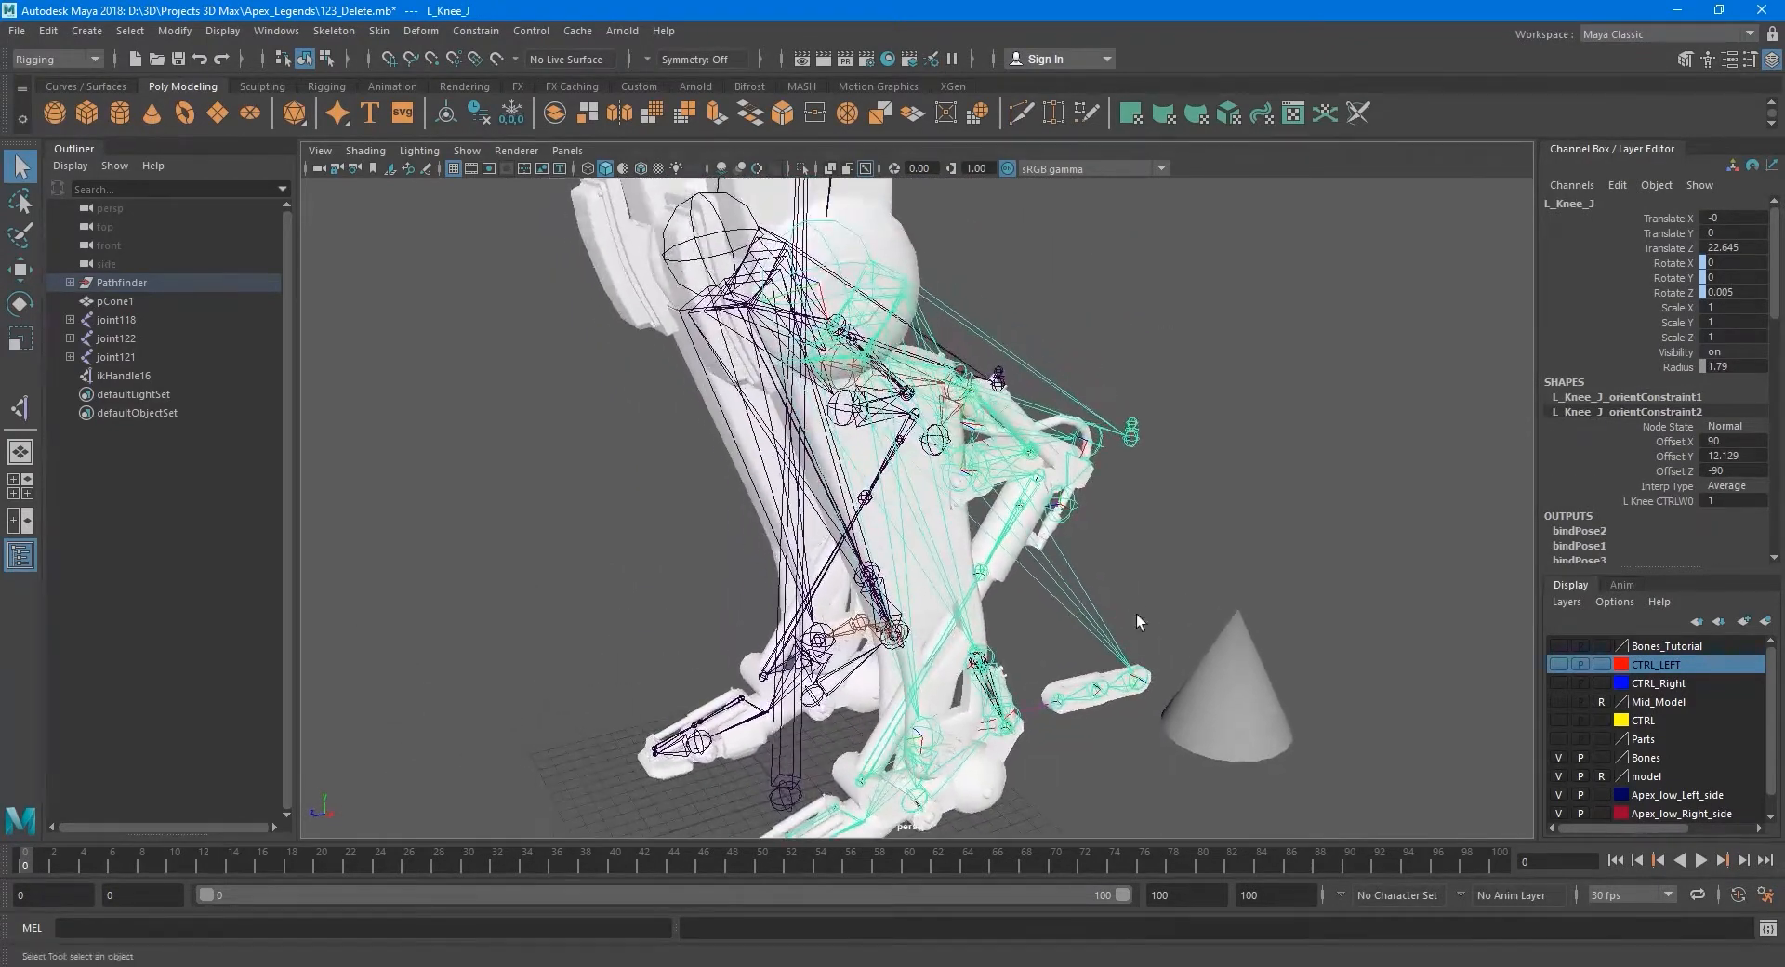
left_click_drag(973, 449, 958, 507, "alt")
middle_click_drag(1032, 688, 1015, 563, "alt")
scroll(1016, 563, "up", 5)
middle_click_drag(1291, 673, 1136, 587, "alt")
scroll(1136, 587, "up", 3)
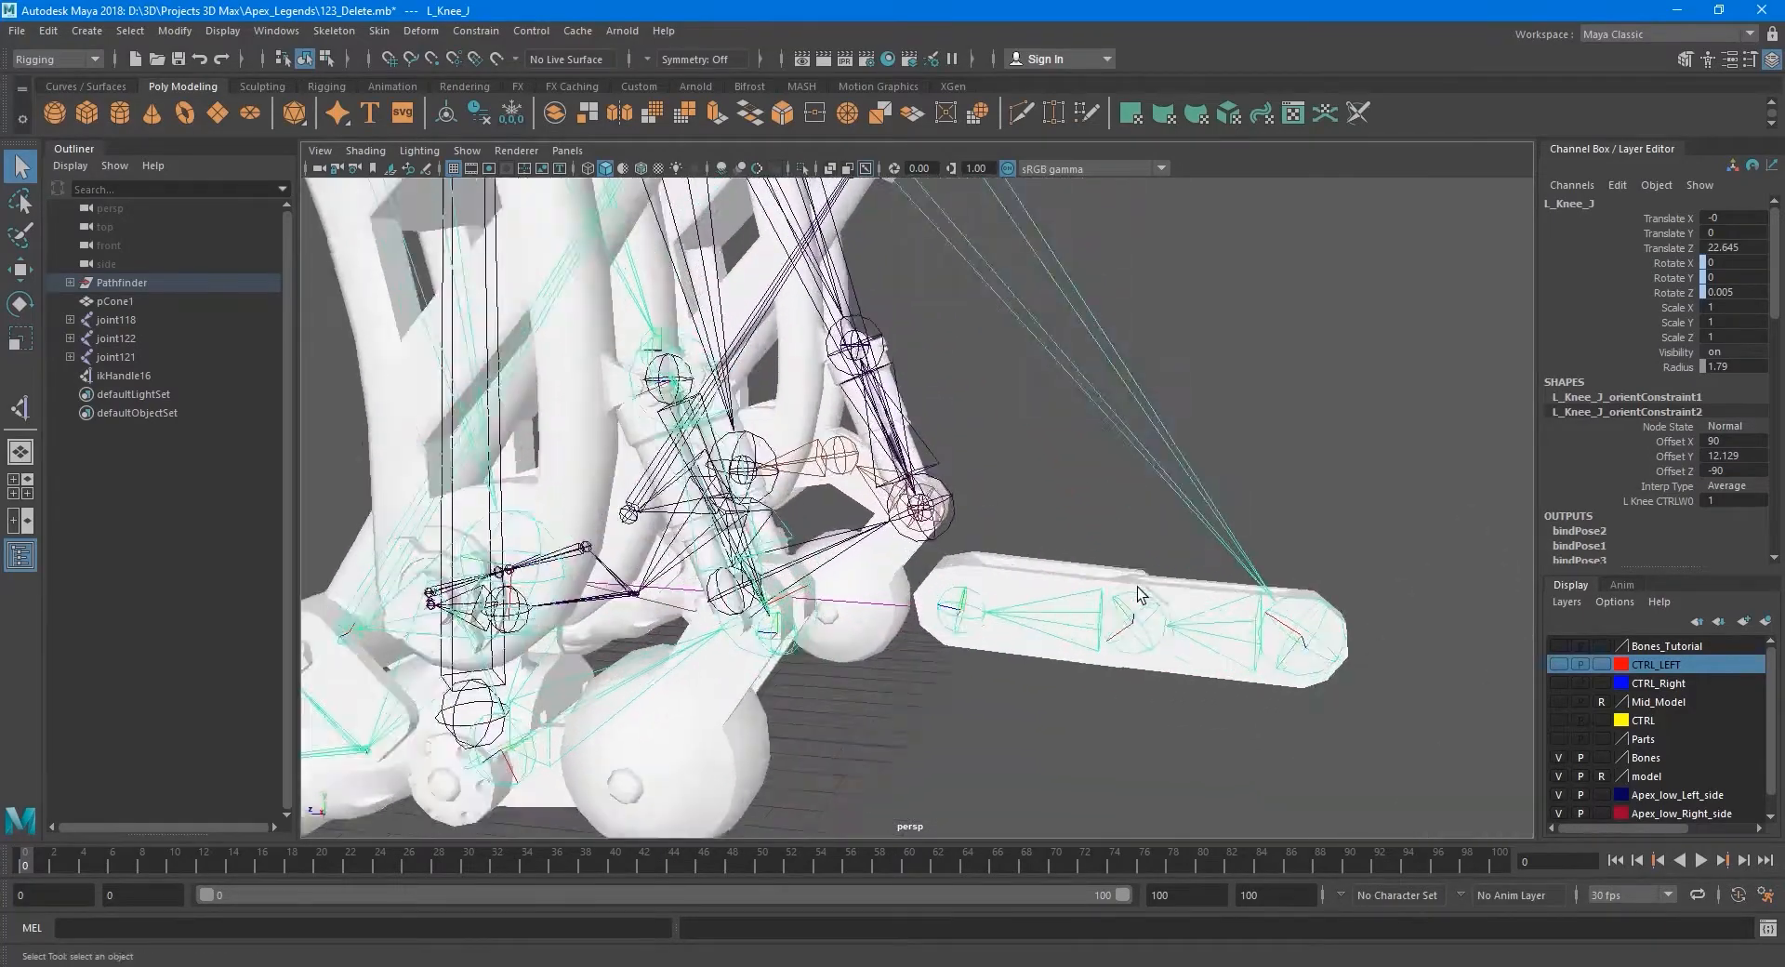
key("ctrl+z")
key("ctrl+z")
key("ctrl+z")
key("ctrl+z")
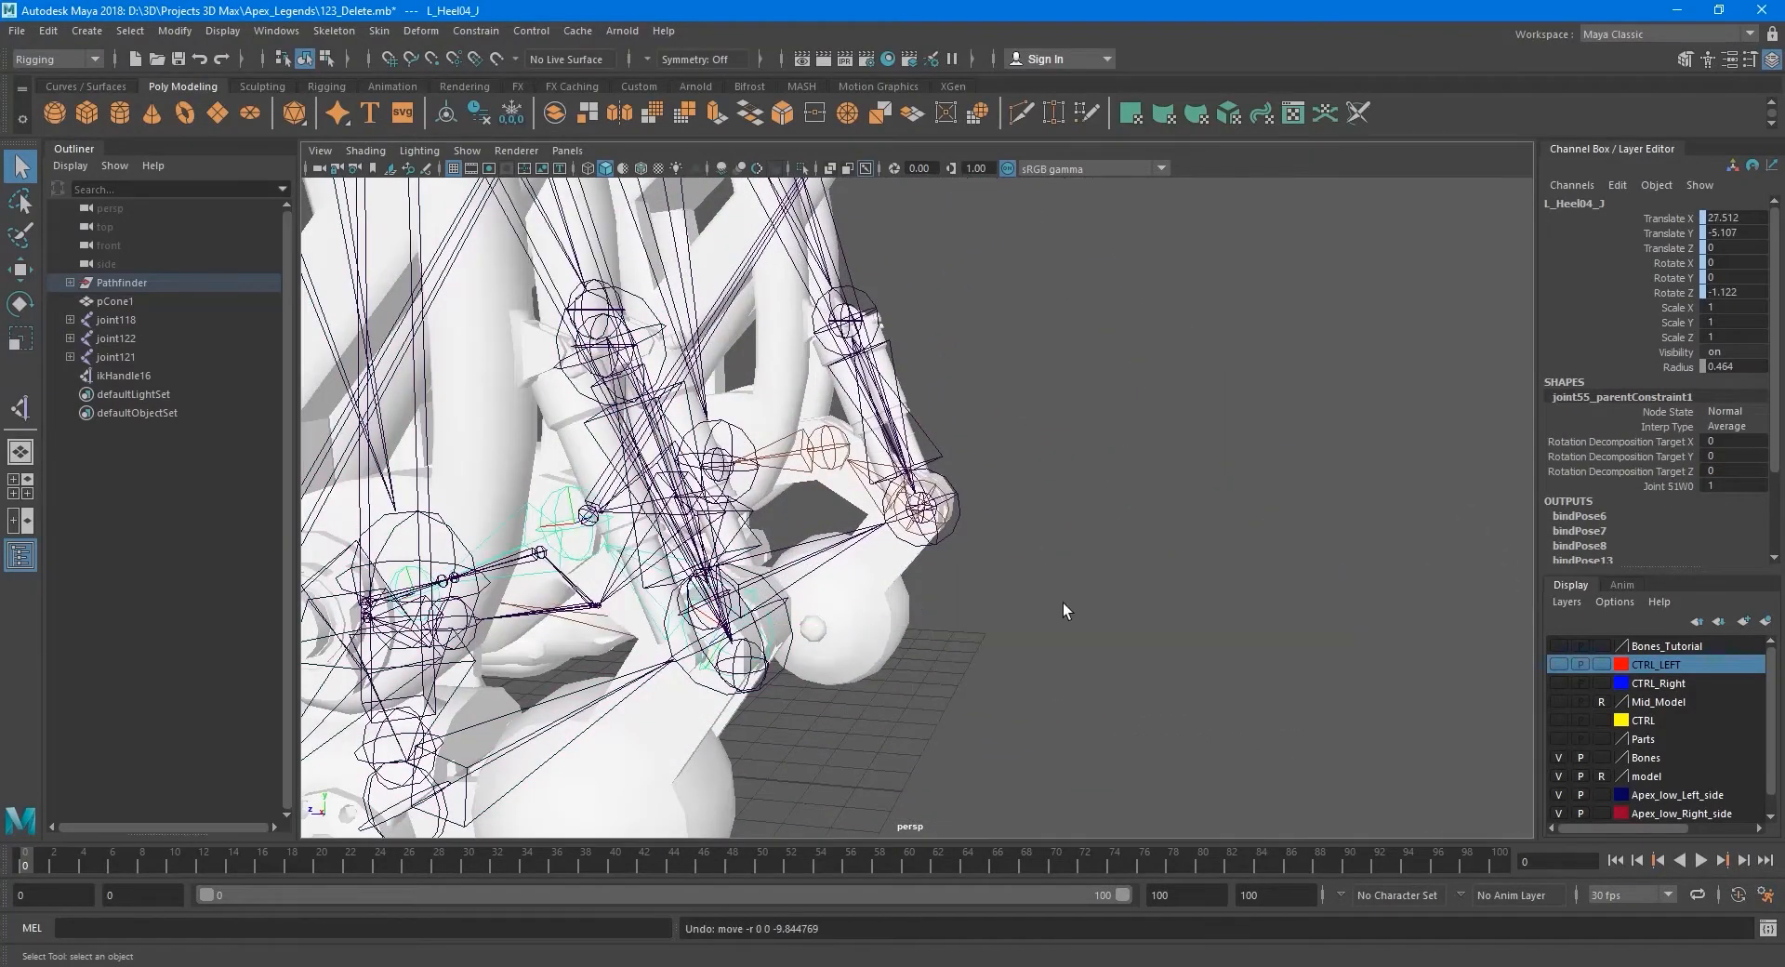
Compare the finished skeleton around both feet with the new joints by making the Bones_Tutorial layer visible.
scroll(1063, 611, "down", 5)
left_click_drag(951, 608, 1240, 650, "alt")
scroll(1097, 604, "up", 4)
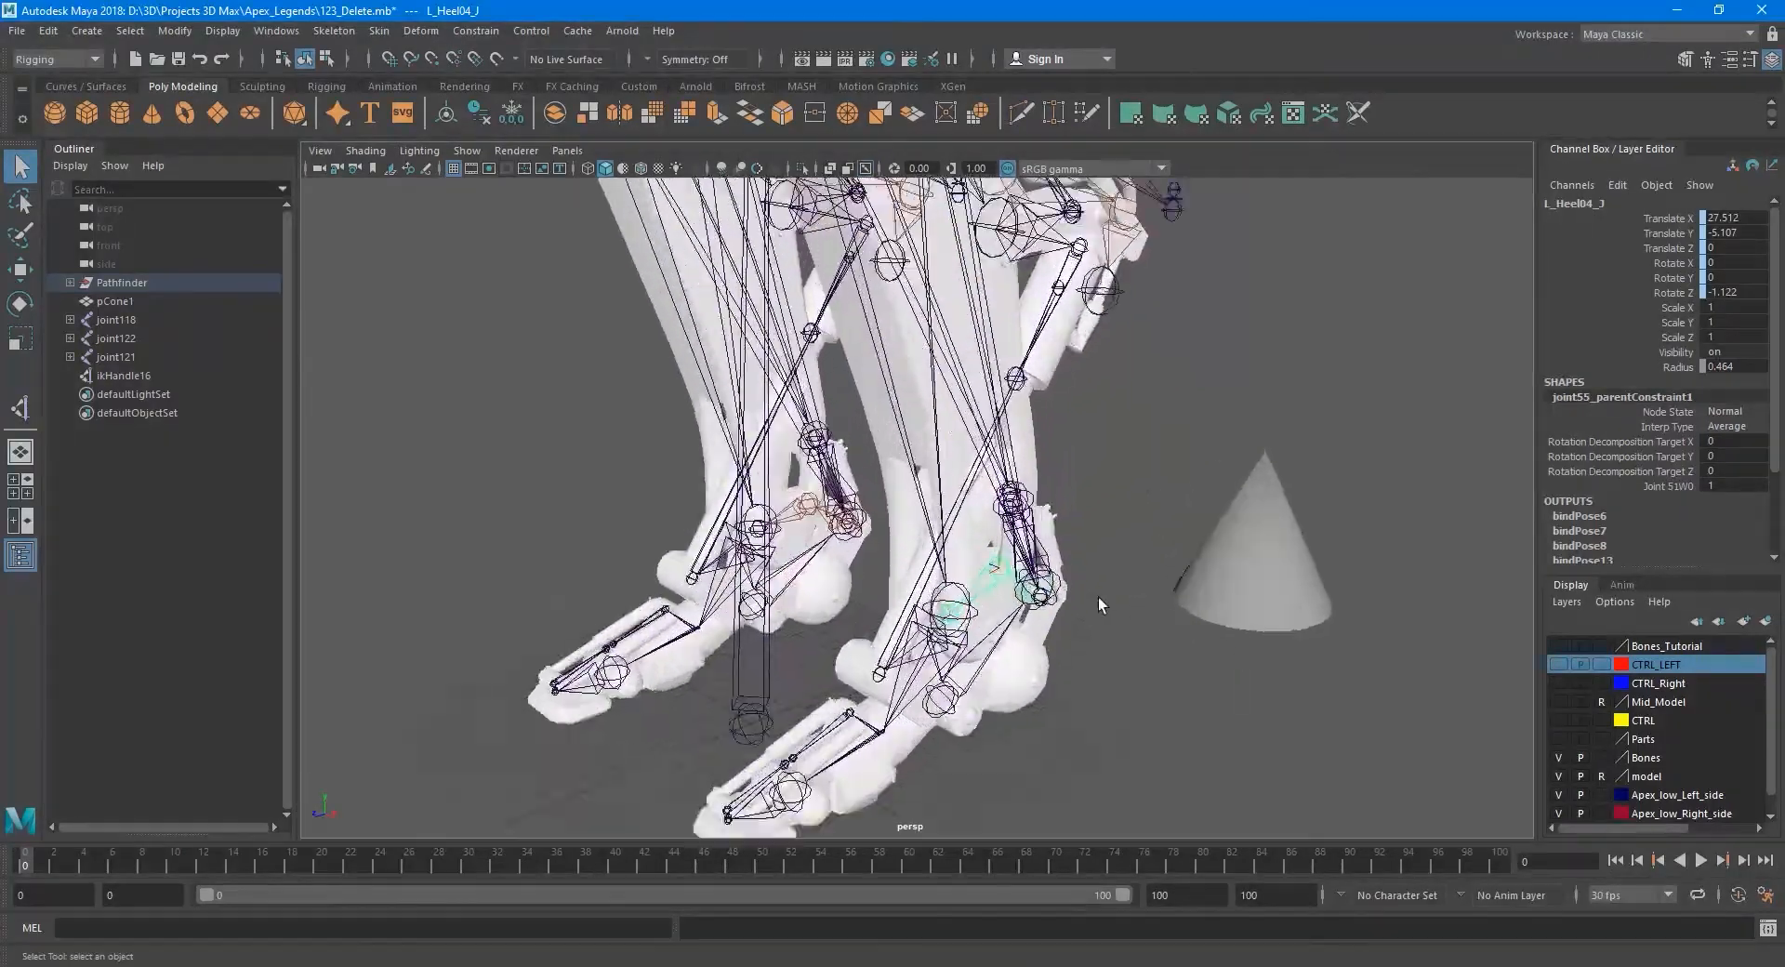
scroll(1098, 596, "up", 2)
middle_click_drag(1098, 597, 1147, 625, "alt")
left_click_drag(1147, 625, 1052, 597, "alt")
scroll(1053, 597, "up", 3)
middle_click_drag(1052, 597, 1086, 513, "alt")
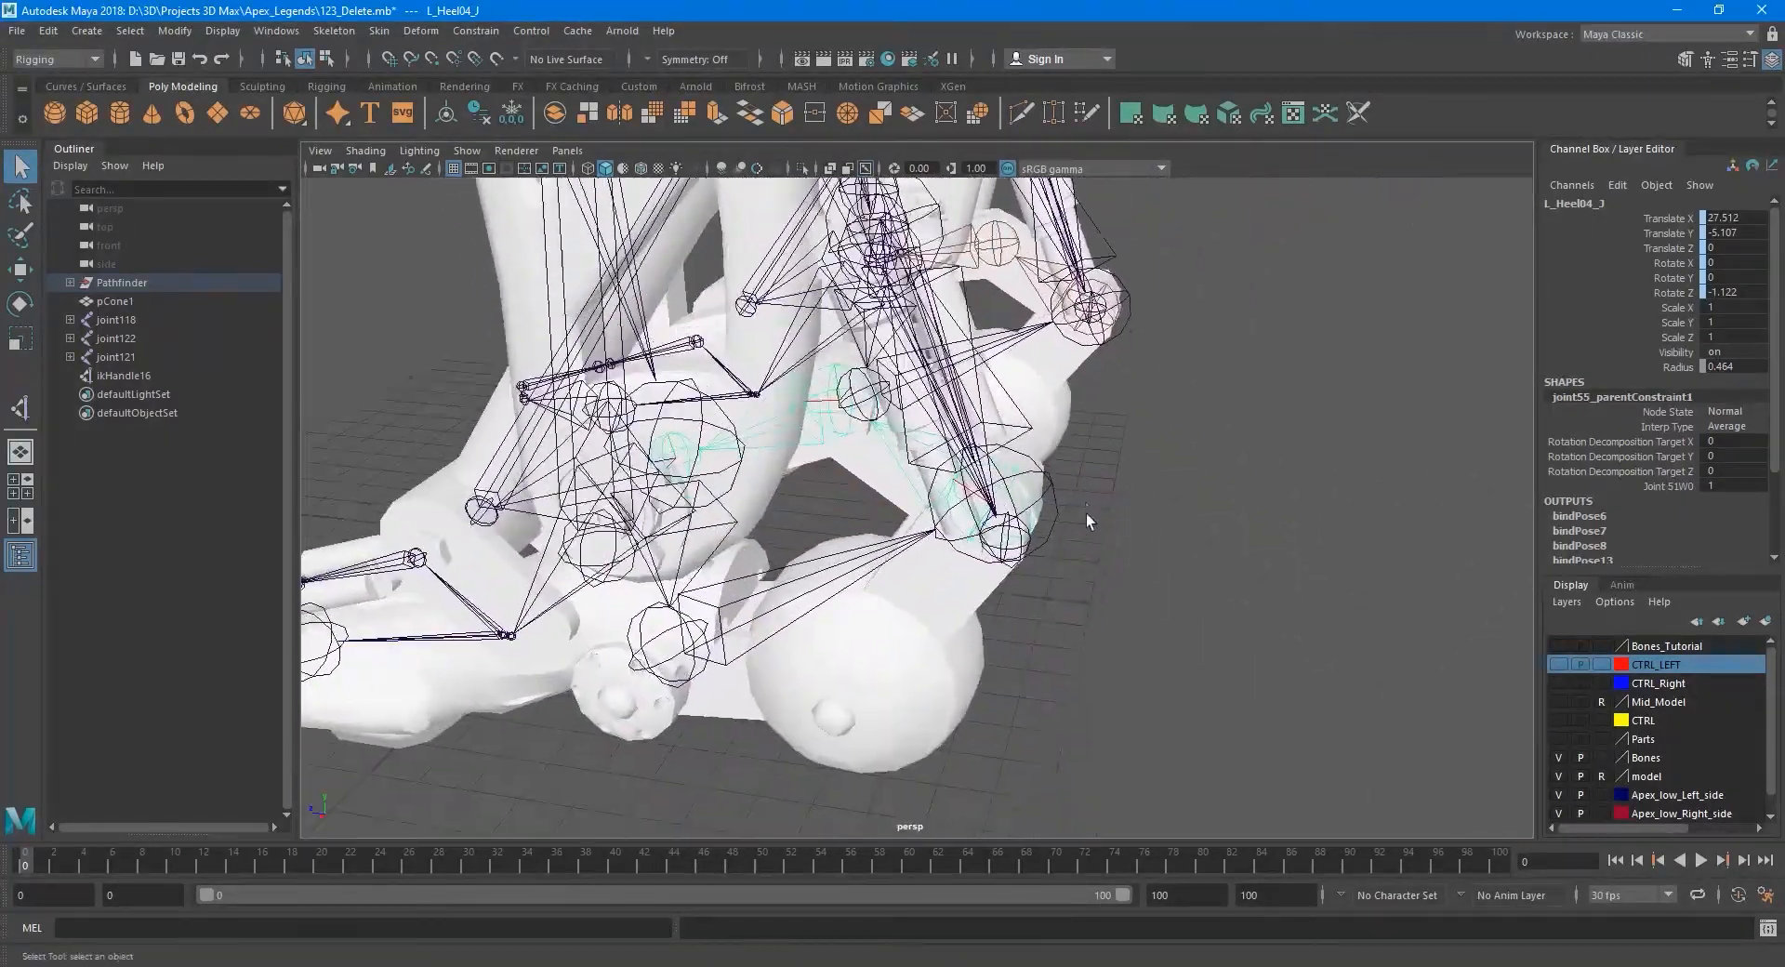
left_click_drag(1086, 513, 1133, 593, "alt")
left_click(1560, 645)
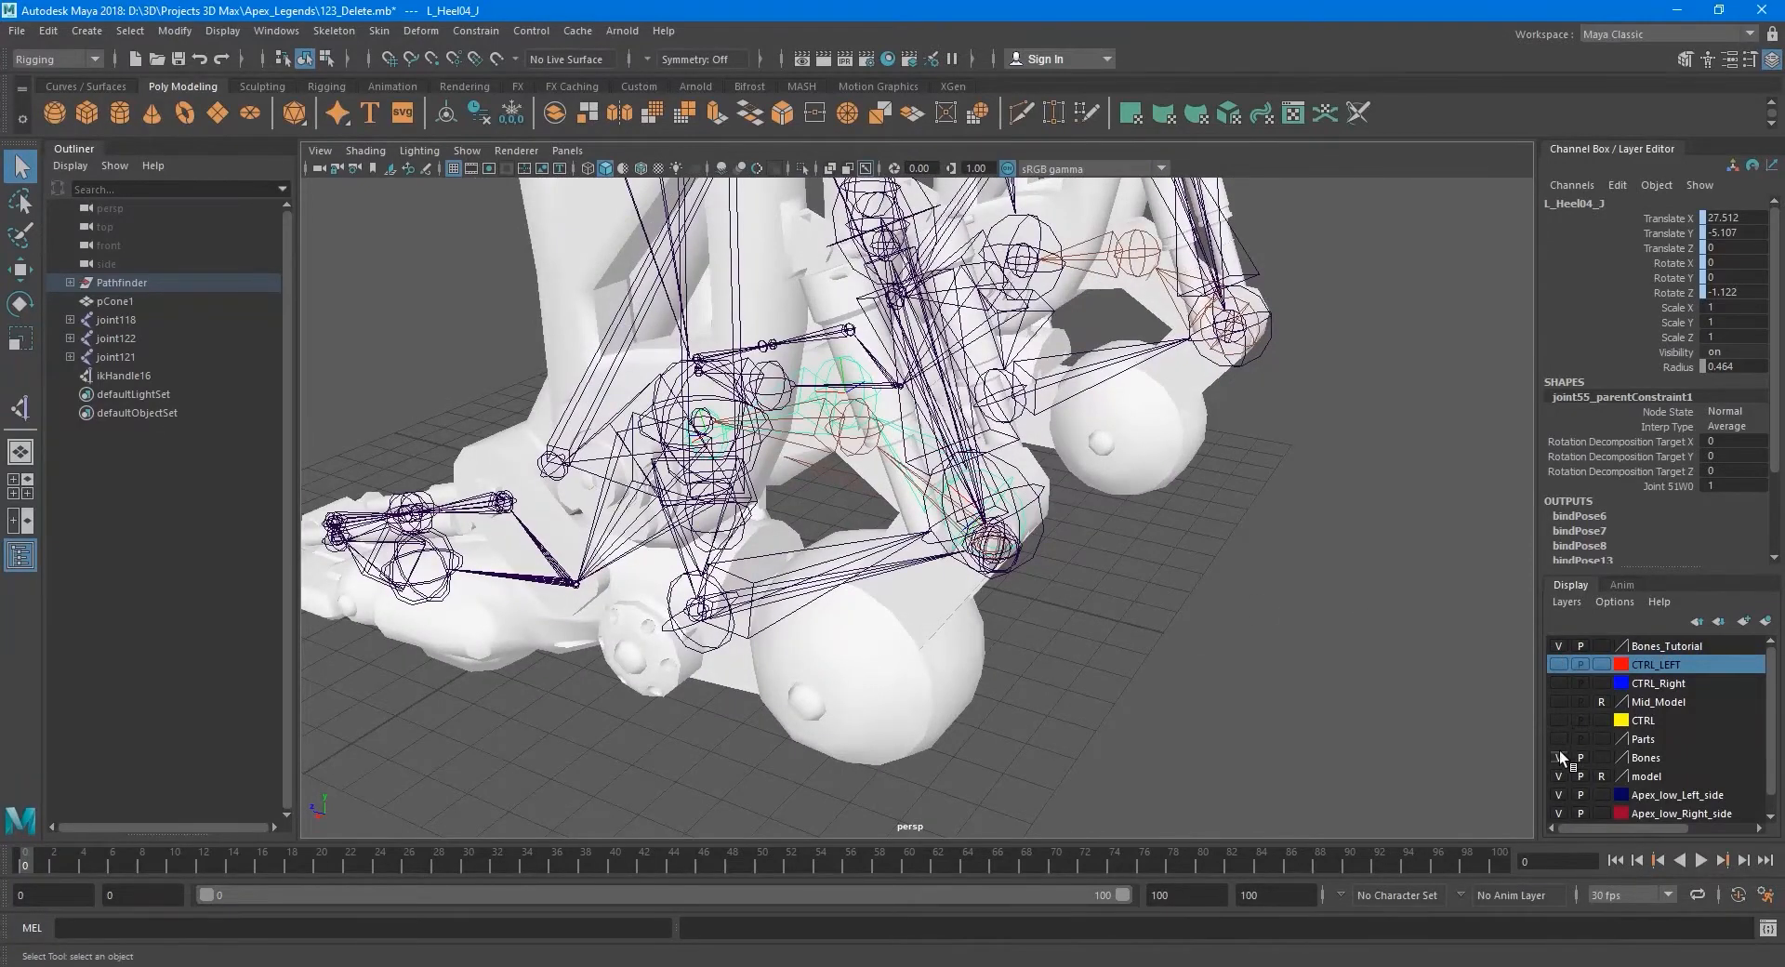
Hide the Bones layer so only the Bones_Tutorial joints remain around the foot and heel.
left_click(1556, 757)
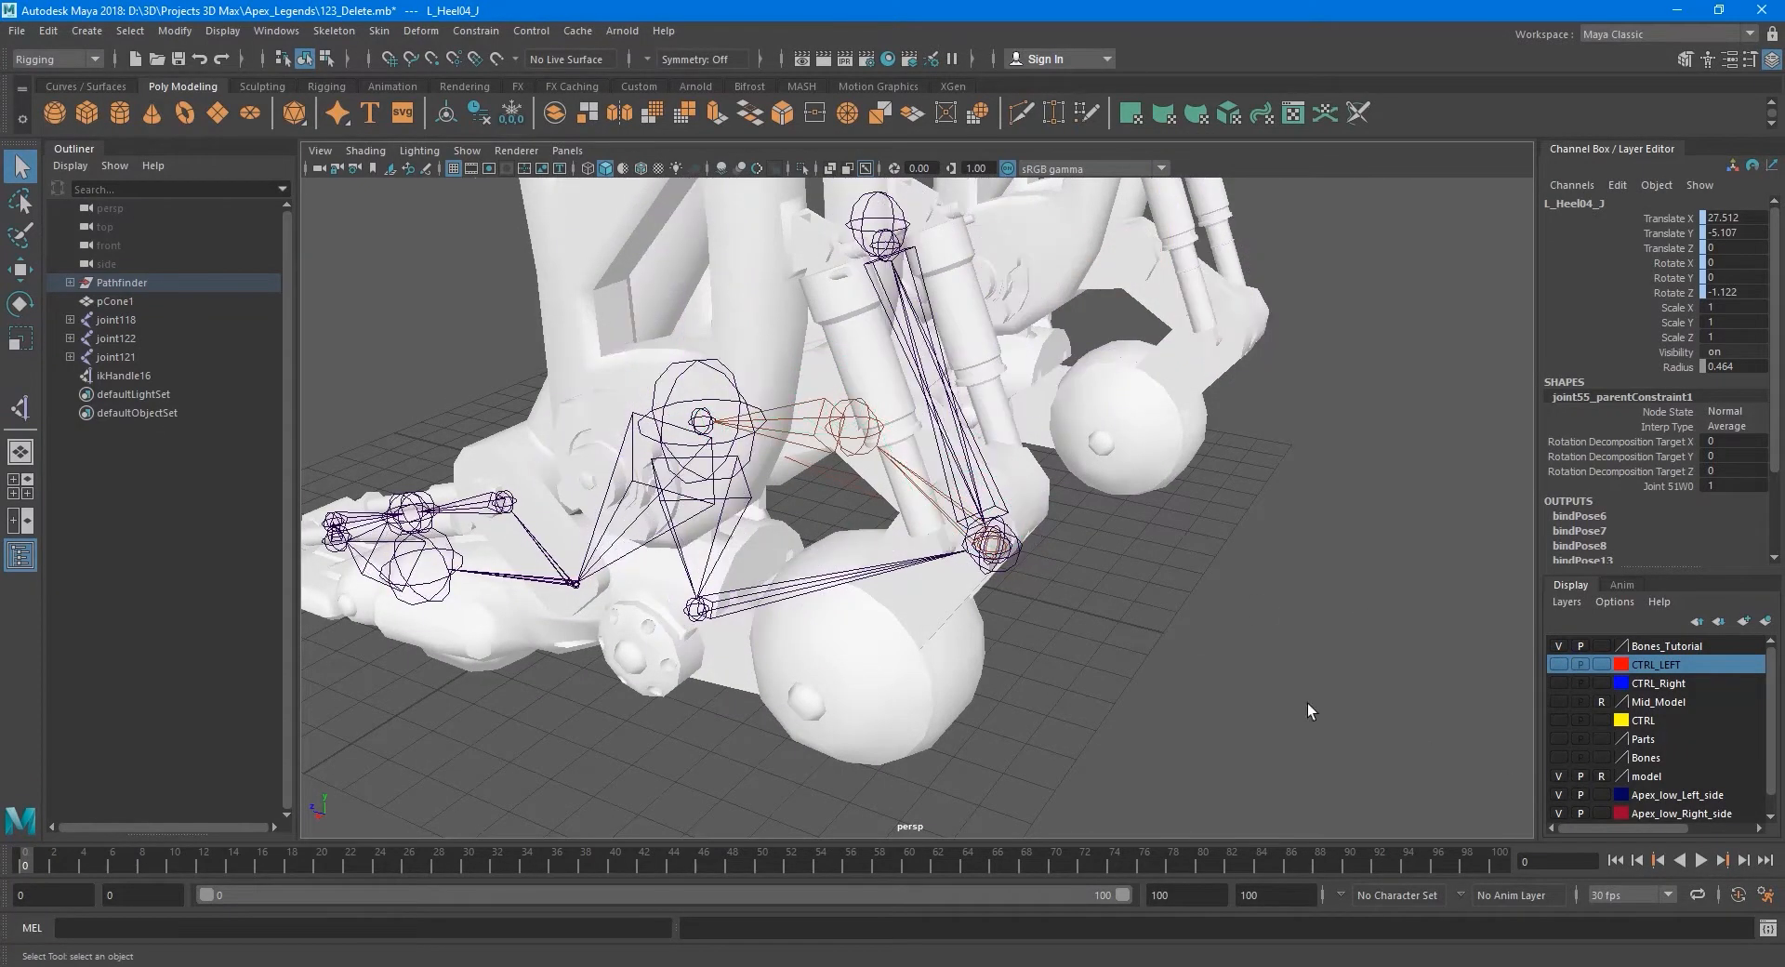
scroll(1053, 611, "down", 4)
left_click_drag(1052, 611, 1078, 662, "alt")
scroll(1078, 661, "up", 4)
middle_click_drag(1079, 661, 956, 554, "alt")
left_click_drag(956, 554, 861, 535, "alt")
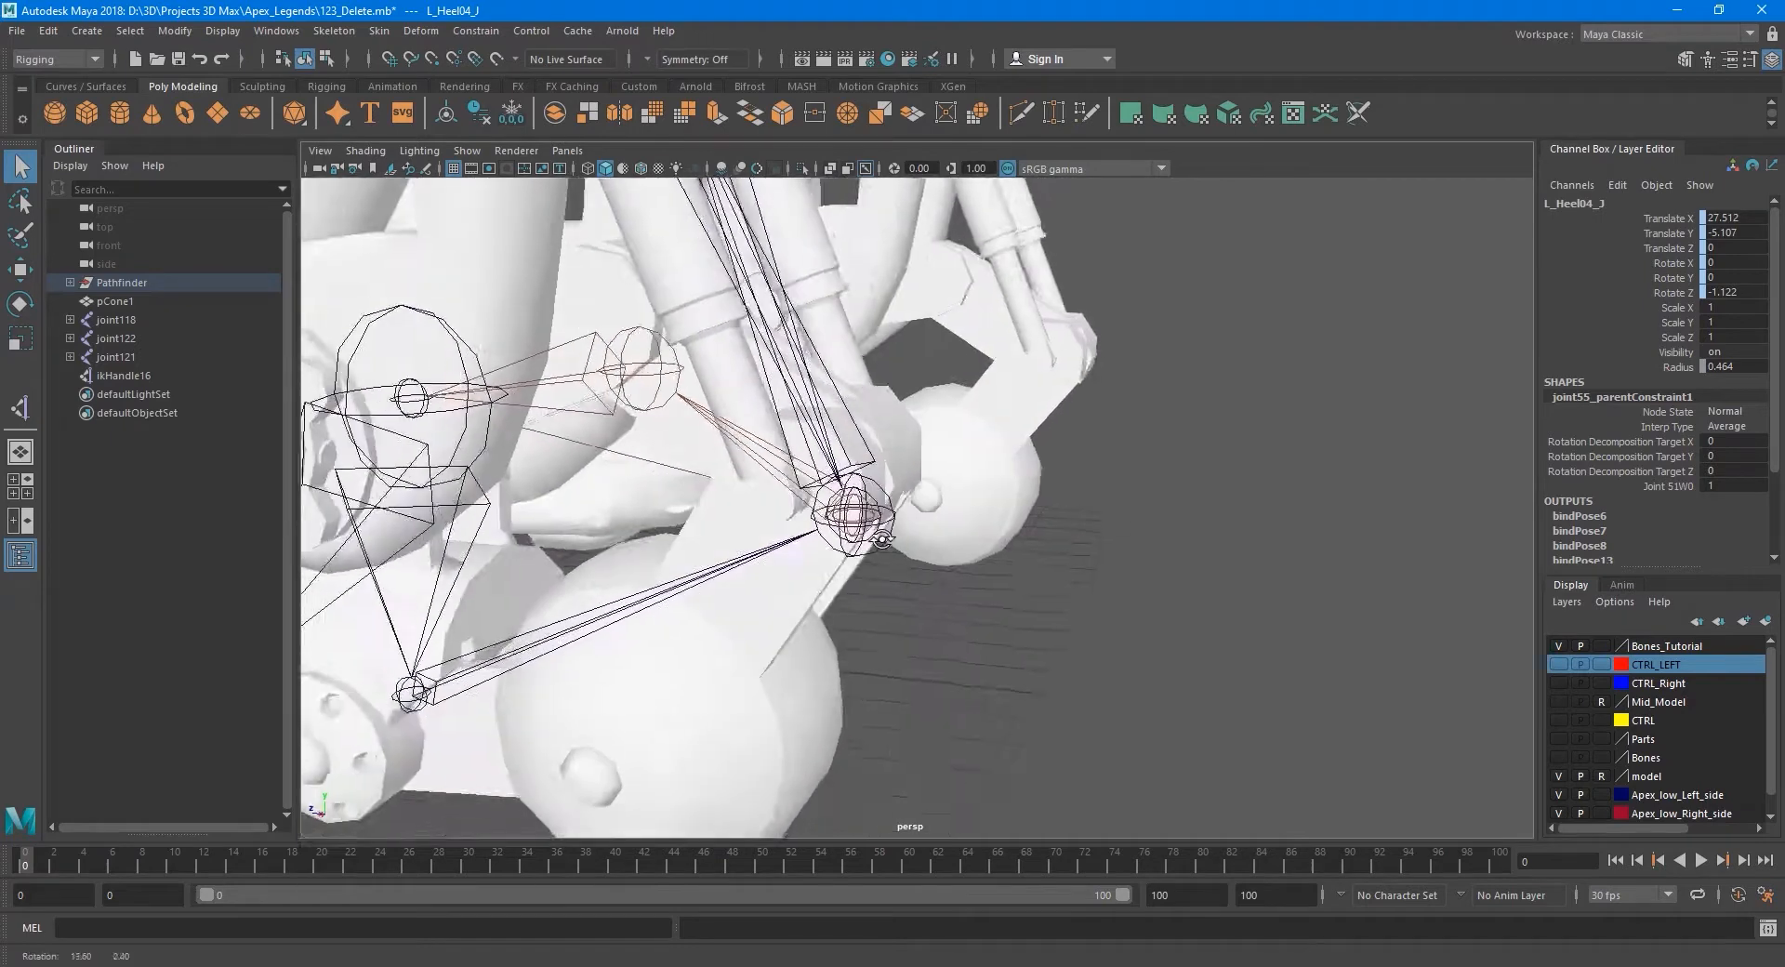
Break the connections on the translate and rotate channels of joint121 at the rear of the heel.
scroll(861, 535, "up", 4)
left_click(830, 509)
key("f")
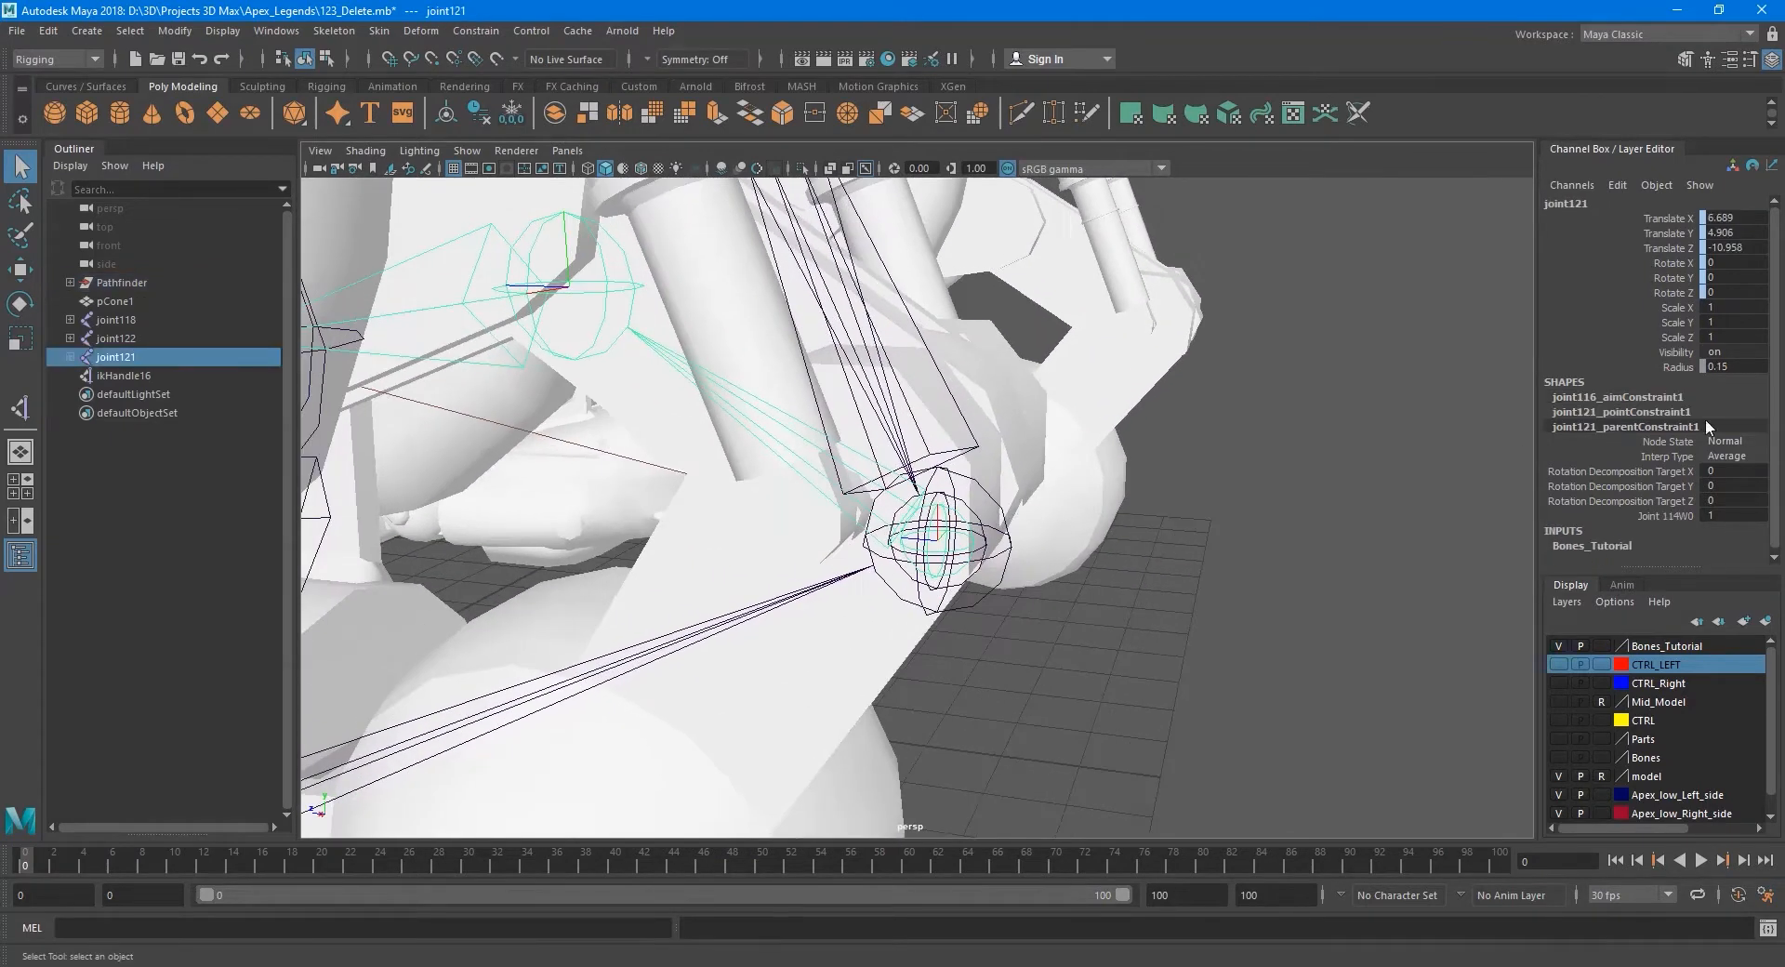
right_click(1726, 220)
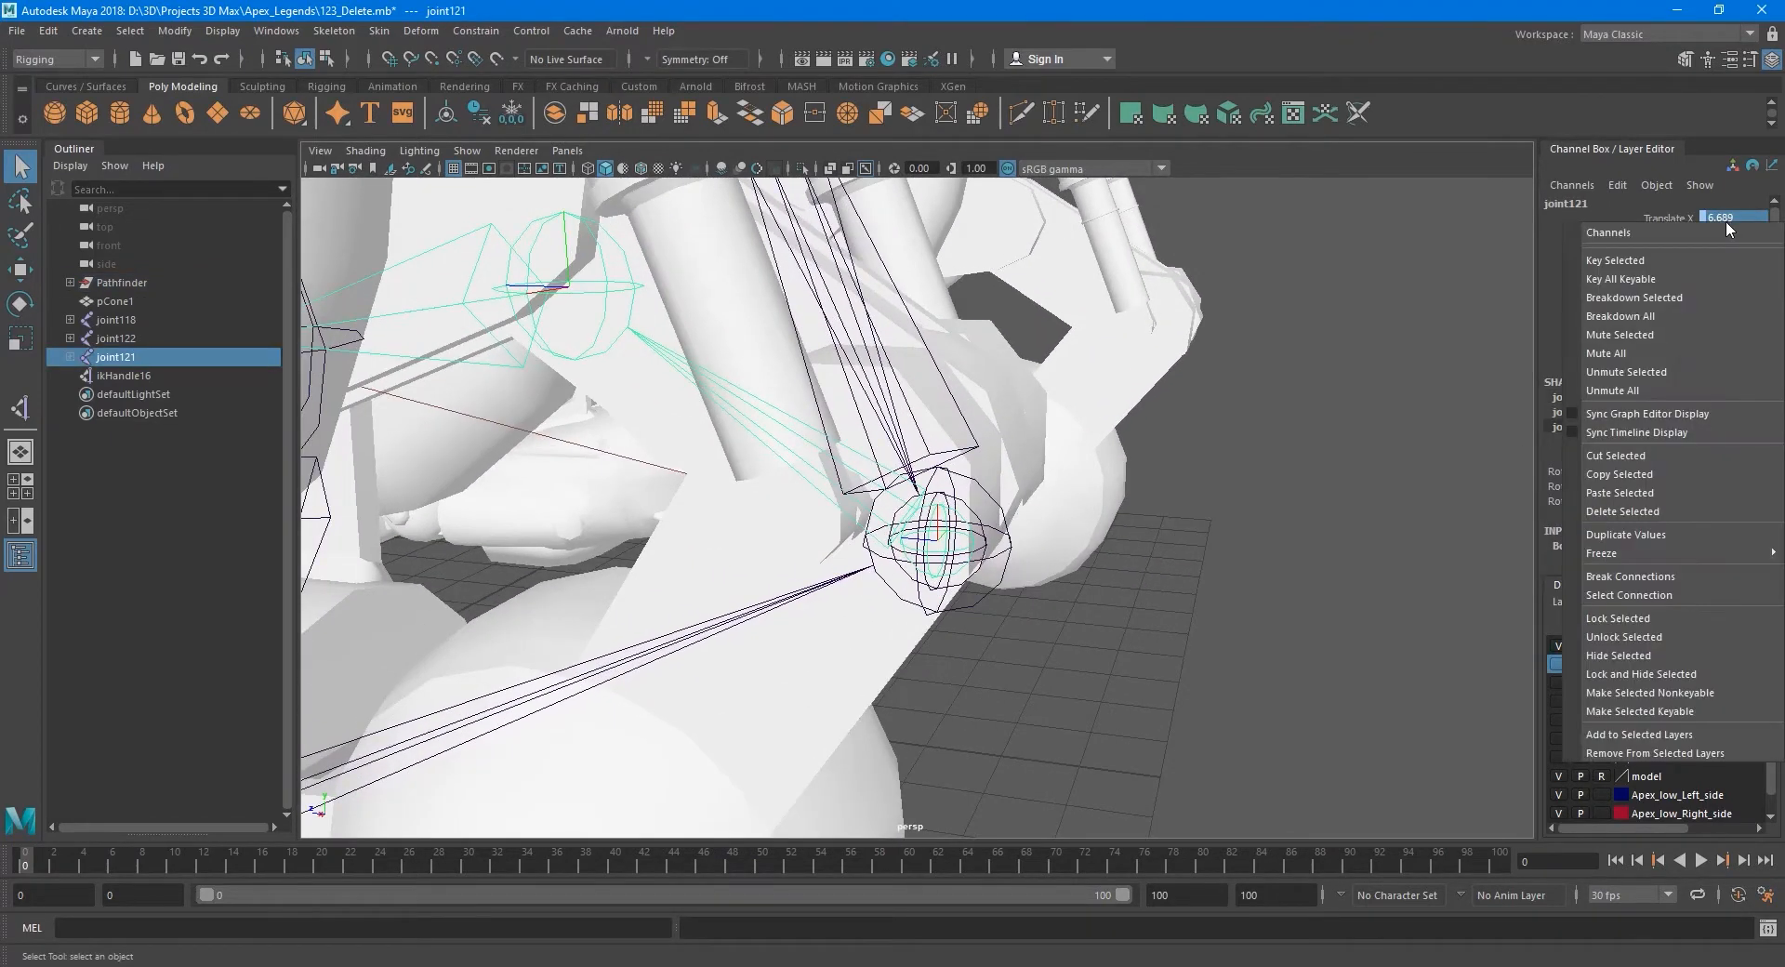
left_click(1666, 581)
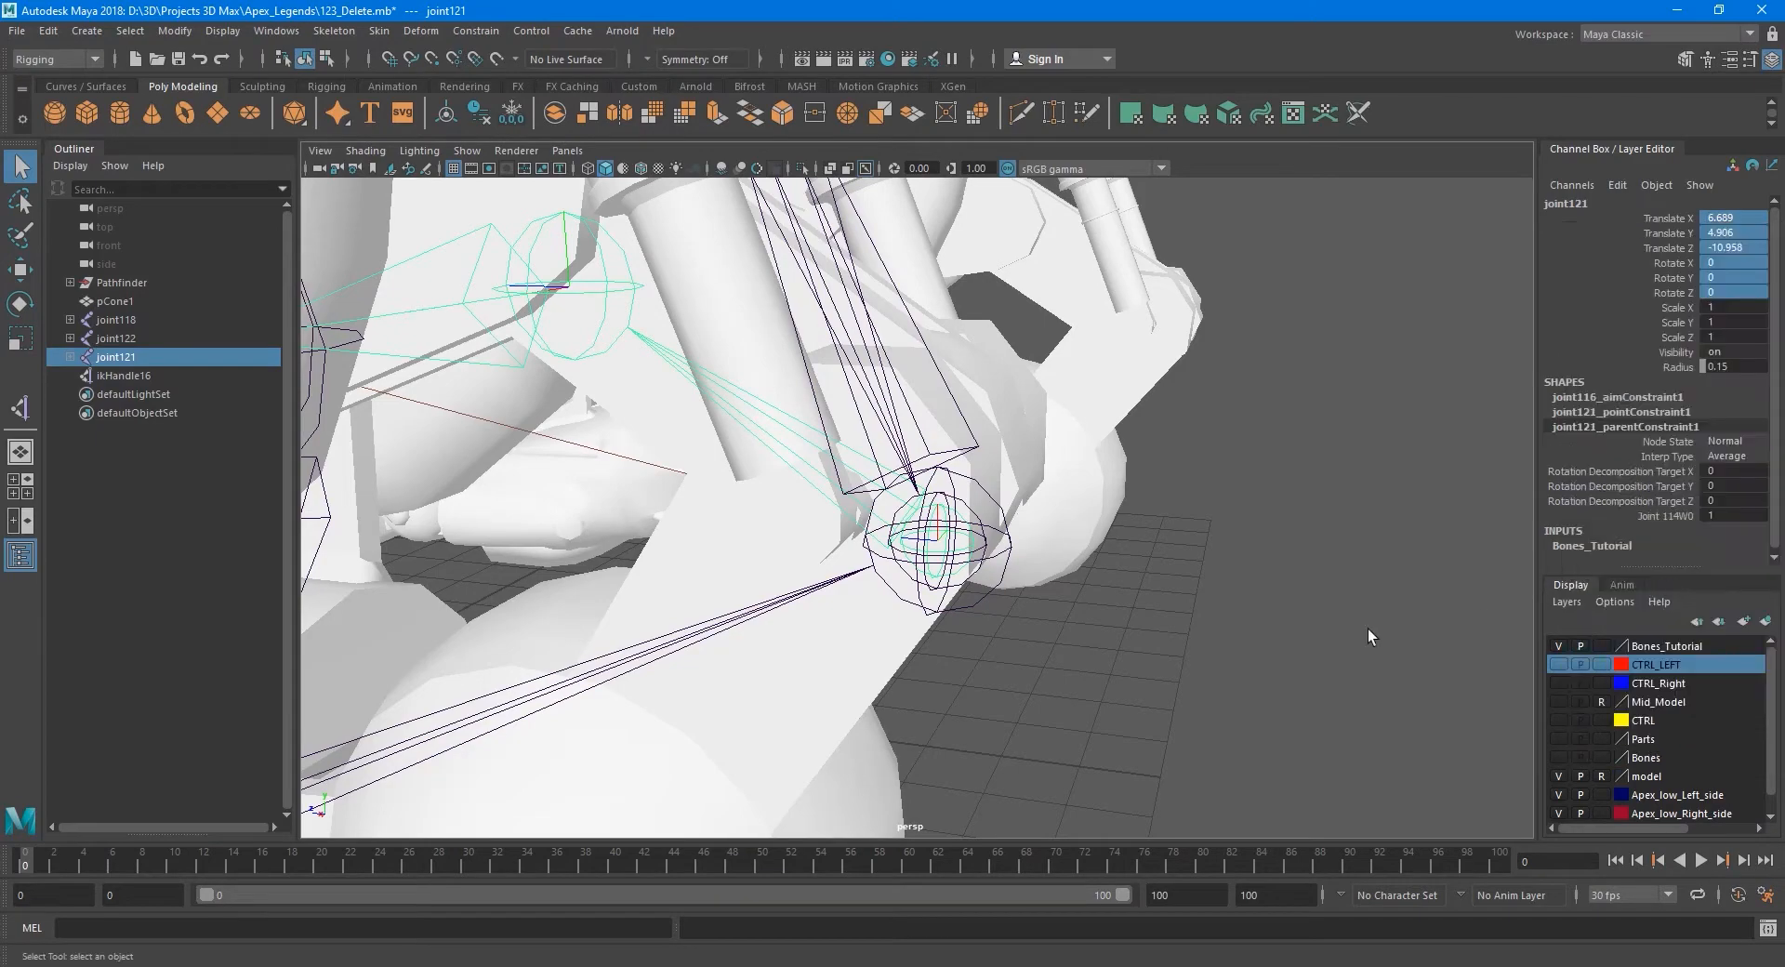
Duplicate joint122, the upper joint of the heel piston, together with its child joint.
scroll(1194, 630, "down", 7)
left_click_drag(1012, 545, 1139, 578, "alt")
middle_click_drag(977, 514, 1061, 604, "alt")
left_click_drag(1061, 605, 999, 605, "alt")
left_click(984, 409)
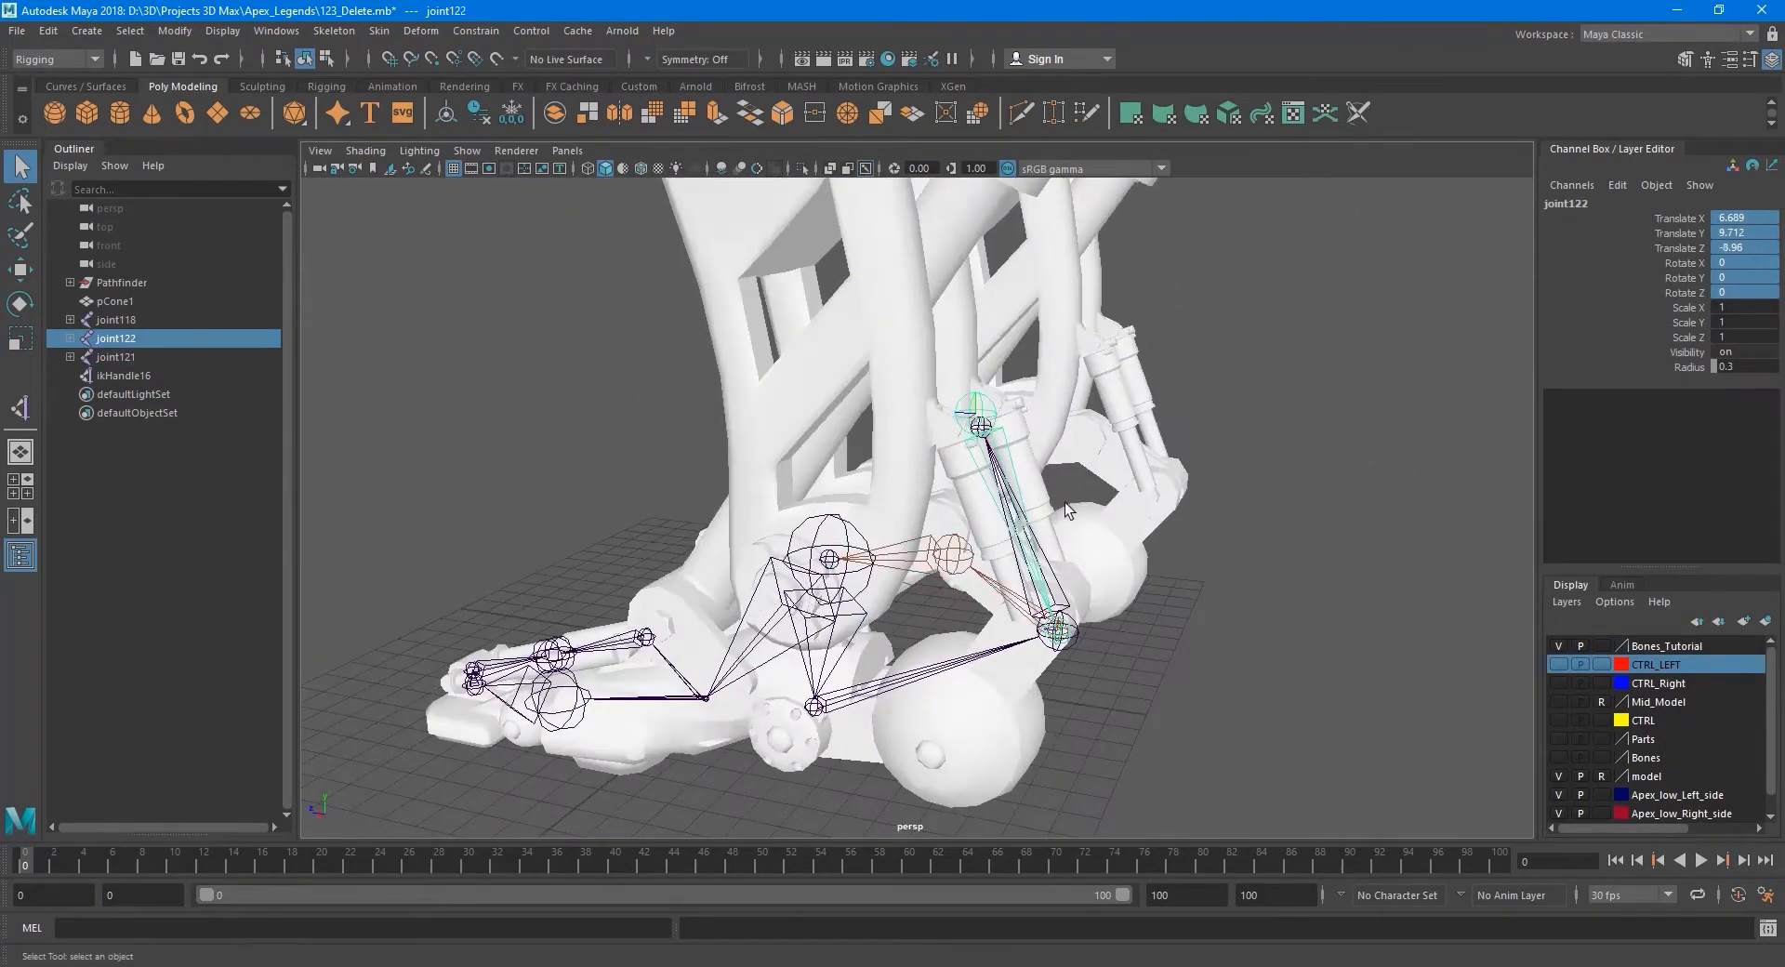
left_click_drag(1064, 502, 1028, 565, "alt")
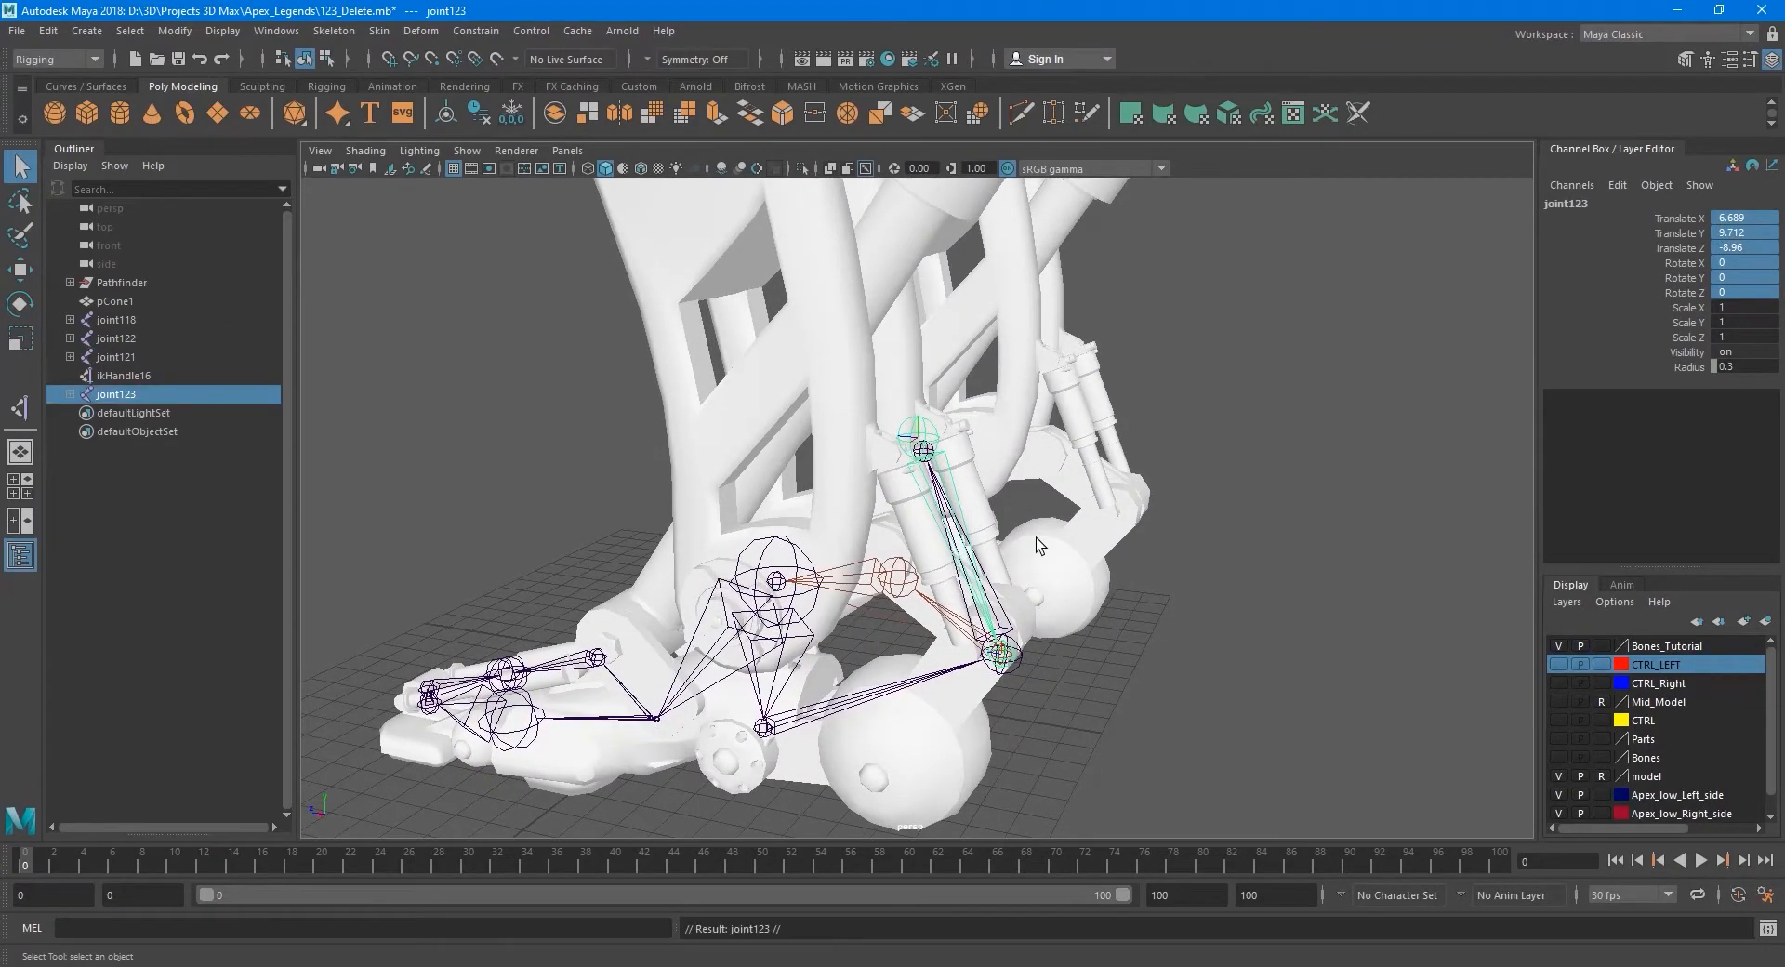
Move the duplicated piston joint forward and up in front of the knee, to about Translate Y 30.716 and Translate Z 8.036.
key("w")
middle_click_drag(1045, 544, 1058, 595, "alt")
right_click_drag(1058, 595, 885, 472, "alt")
middle_click_drag(923, 426, 982, 548, "alt")
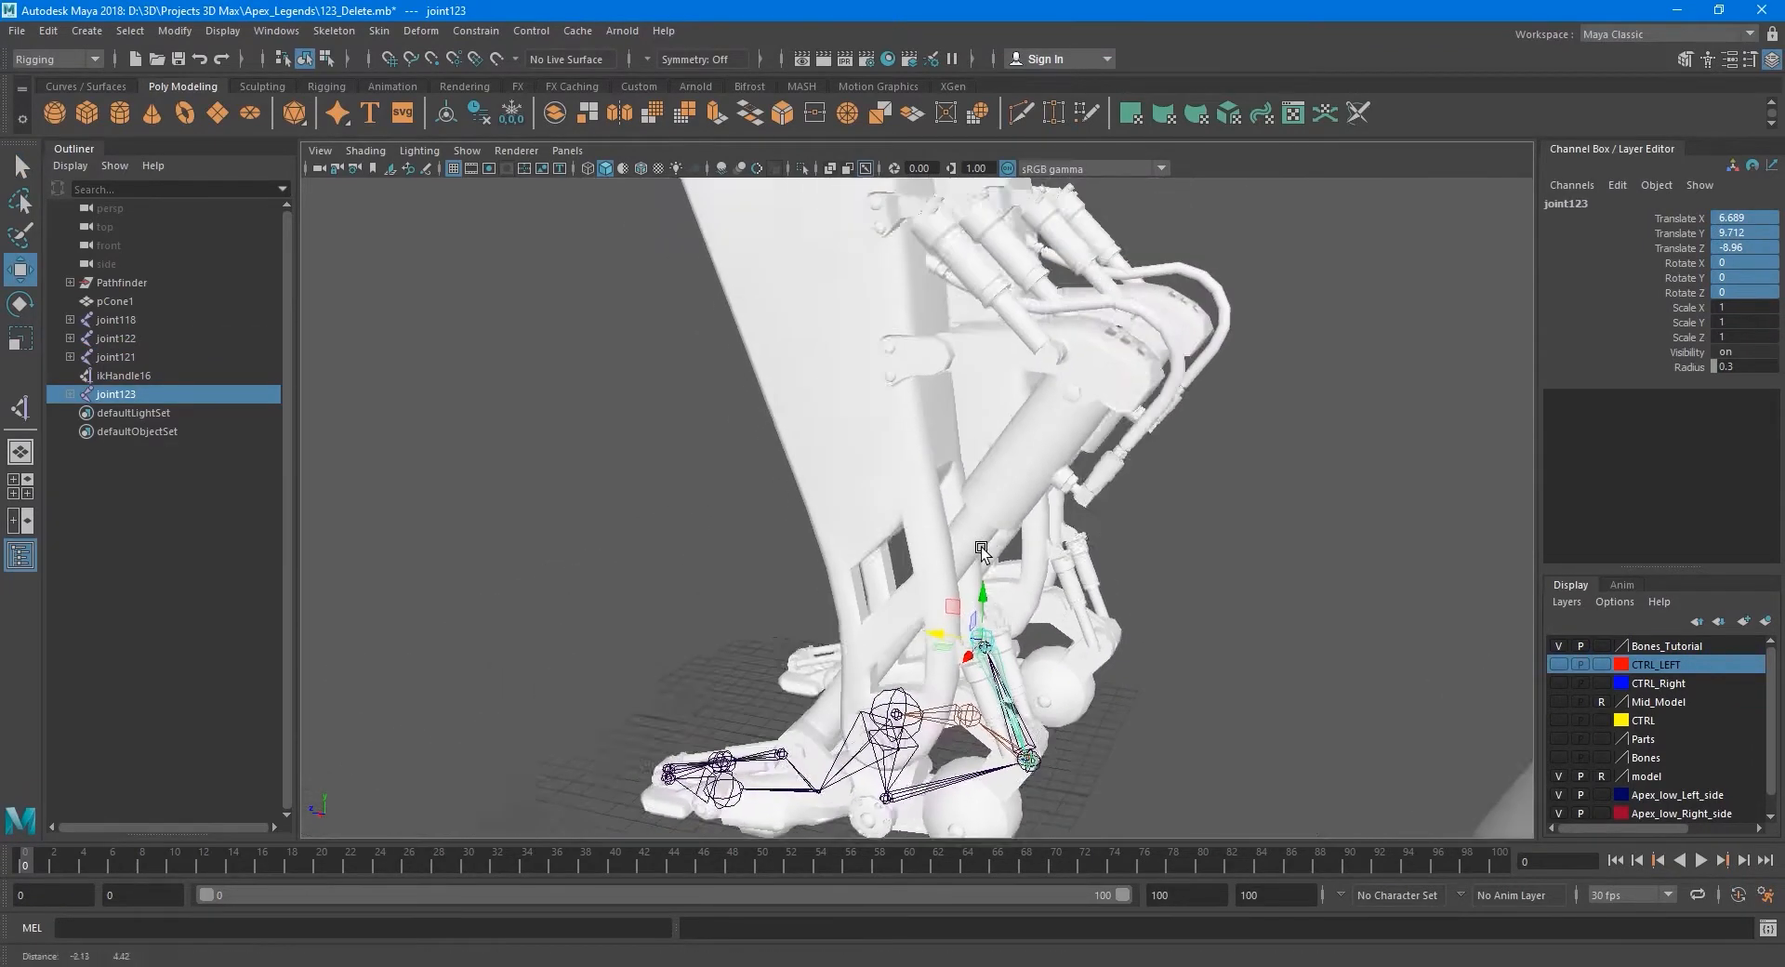
right_click_drag(982, 548, 979, 651, "alt")
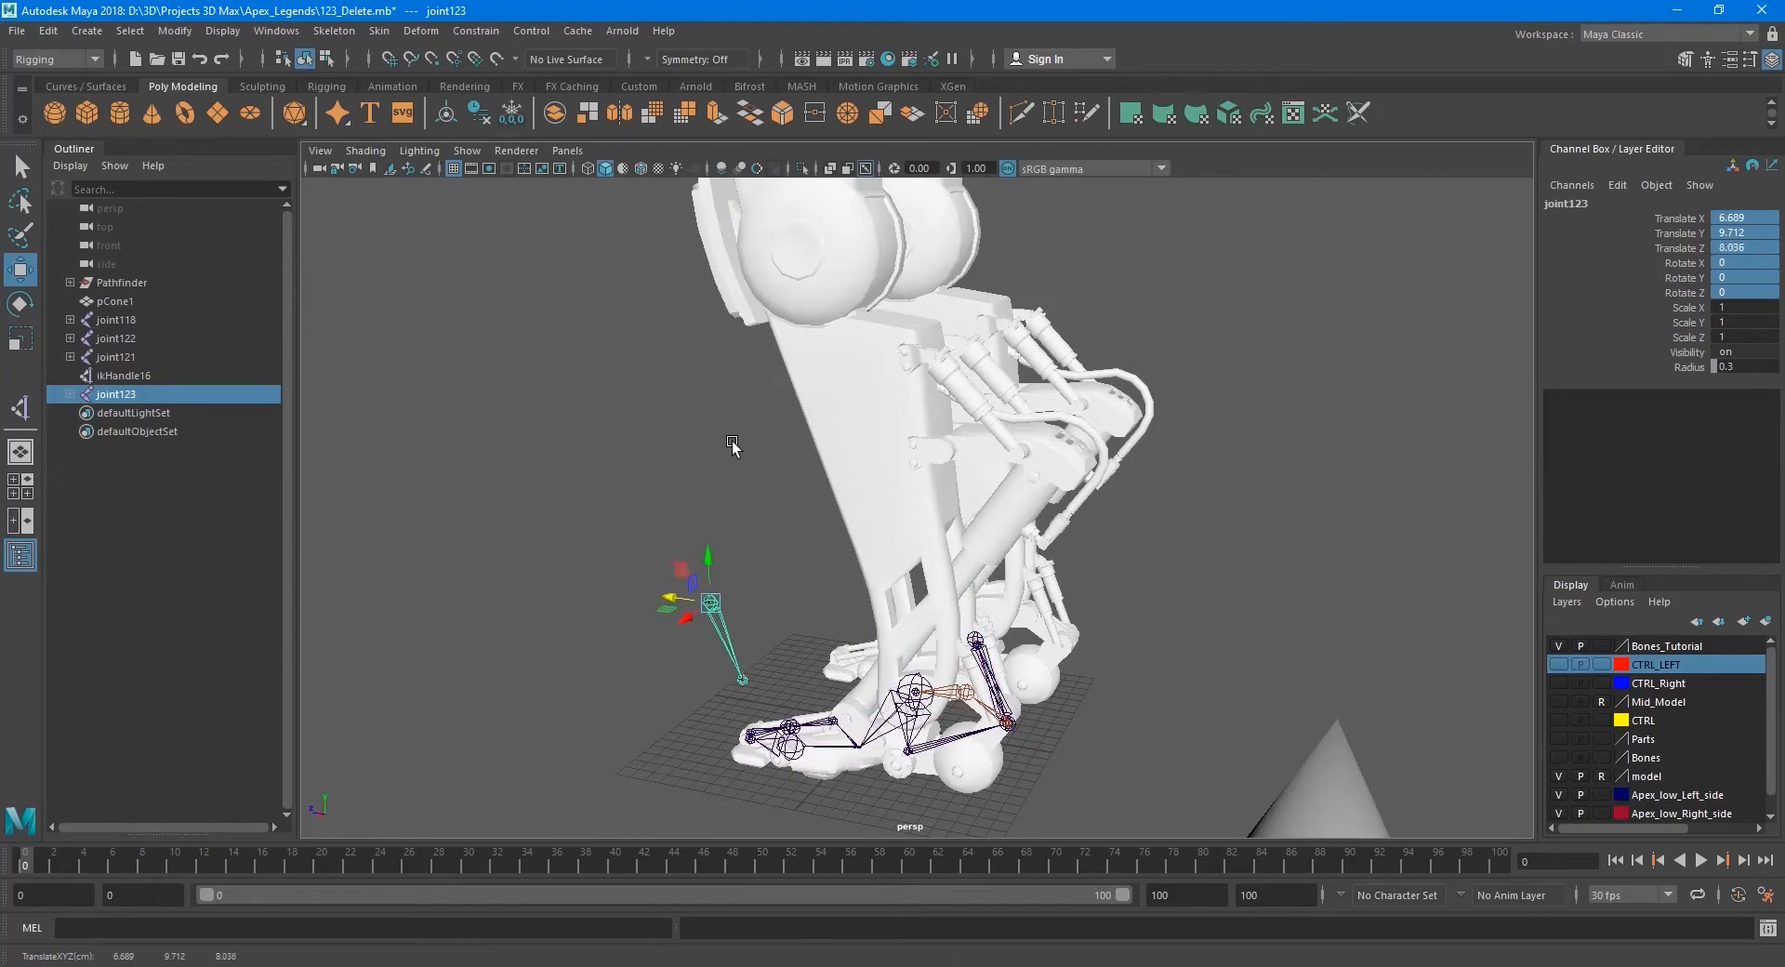
middle_click_drag(733, 446, 810, 621, "alt")
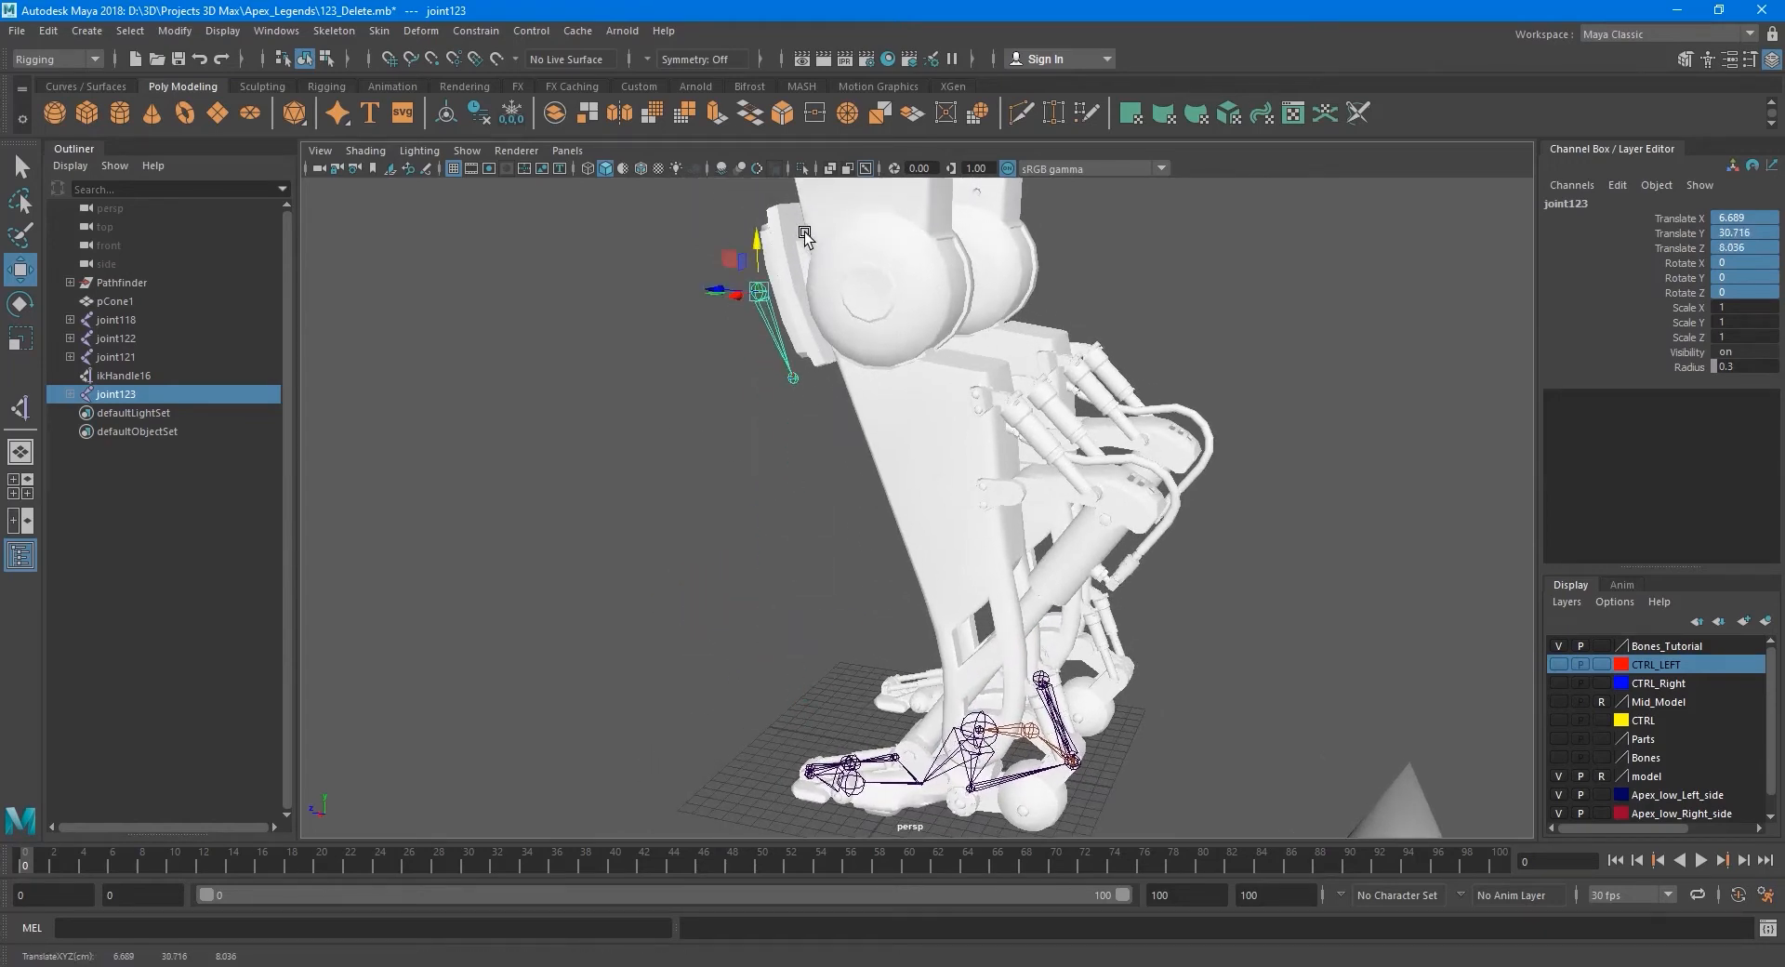
middle_click_drag(805, 235, 991, 493, "alt")
Centre the duplicated joint on the knee pivot in the side view, at Translate Y 31.241 and Translate Z 0.003.
key("space")
key("space")
right_click_drag(1040, 465, 1099, 666, "alt")
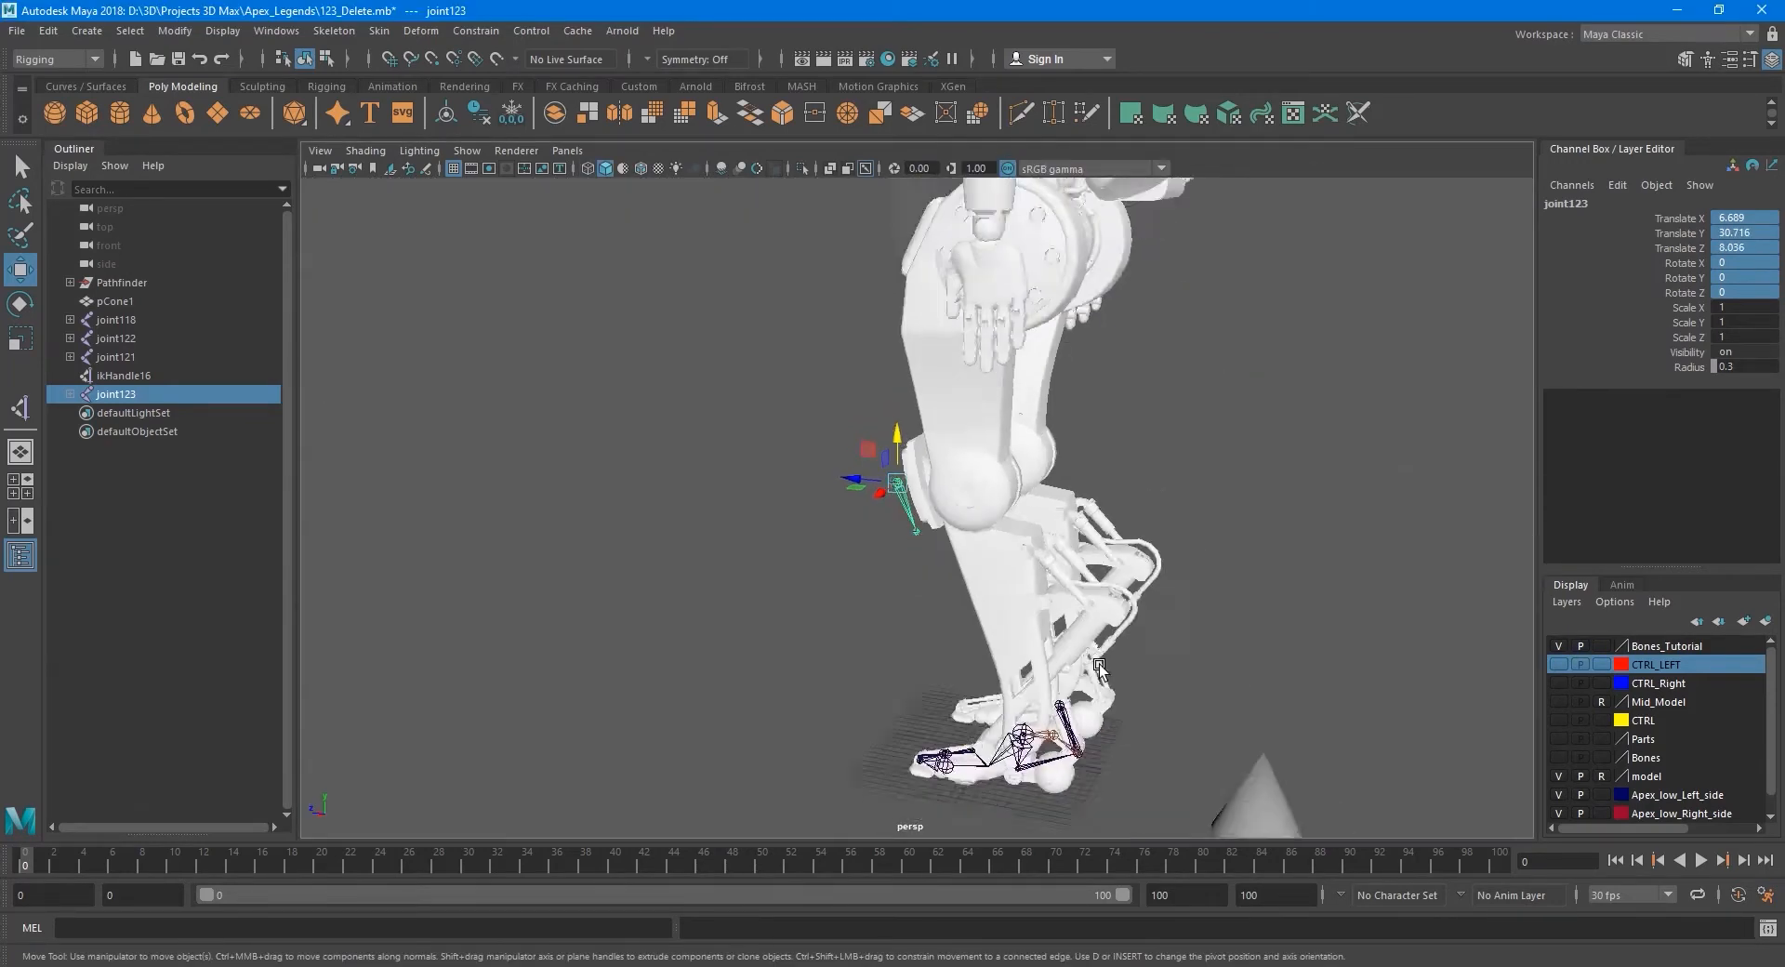
key("space")
key("space")
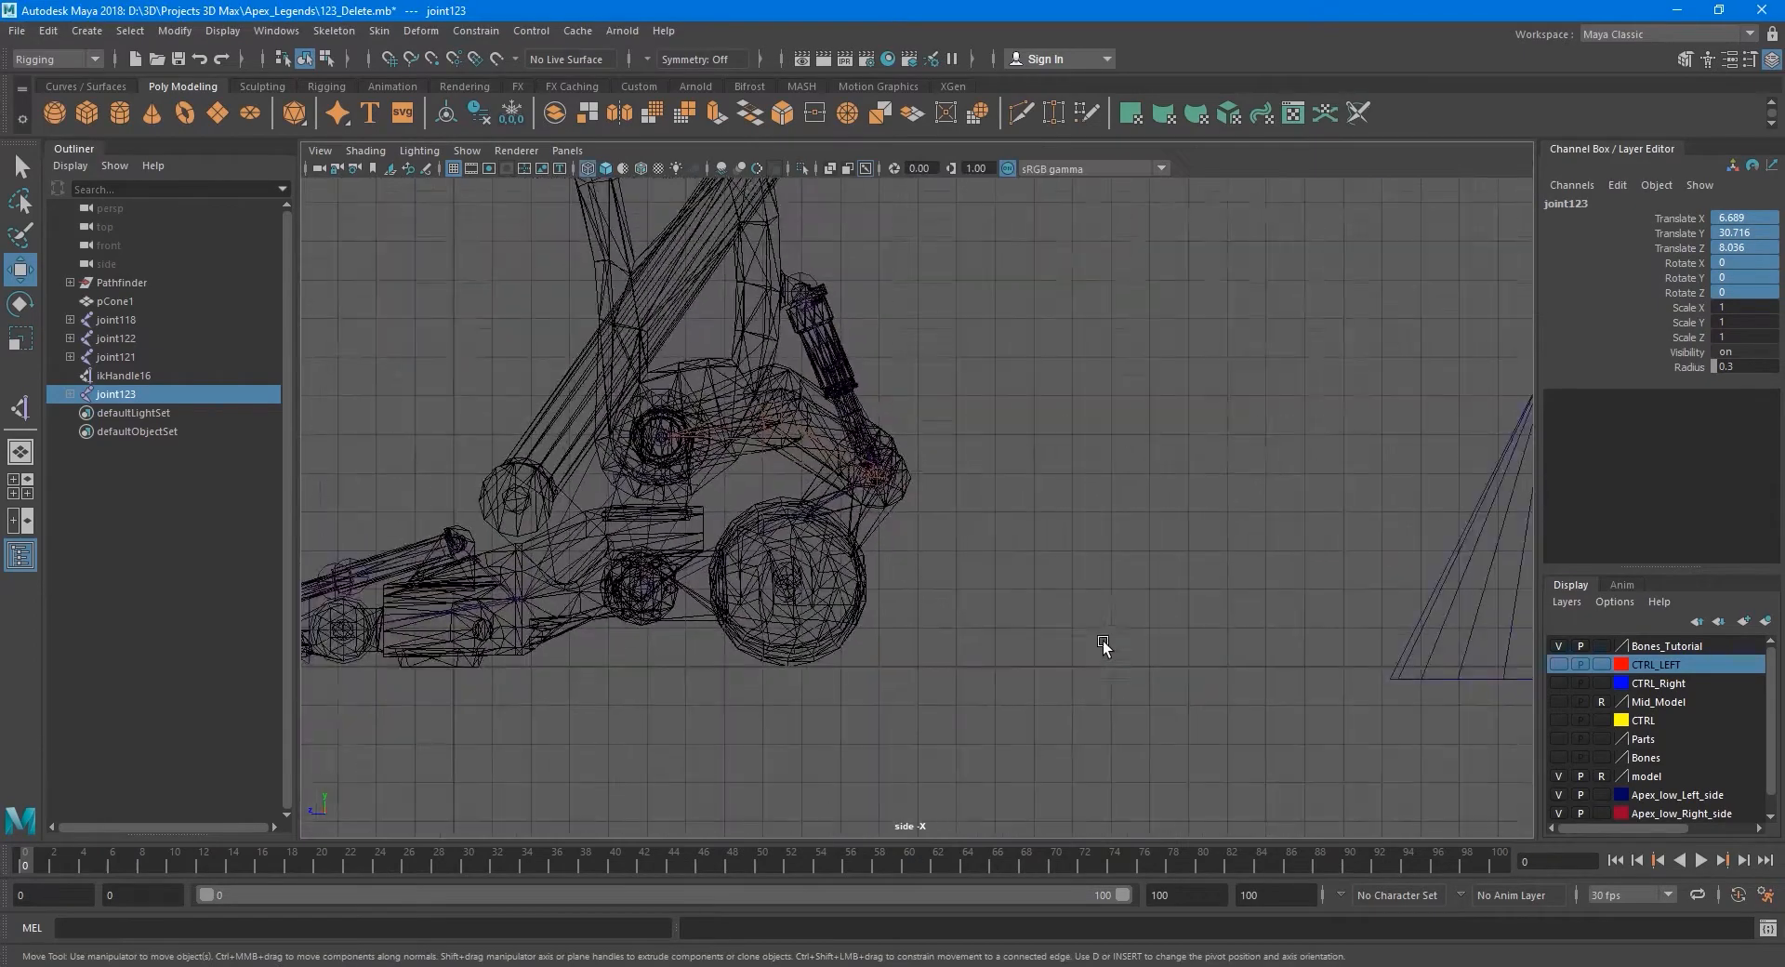
scroll(1035, 584, "down", 8)
middle_click_drag(879, 380, 1012, 578, "alt")
scroll(967, 544, "up", 4)
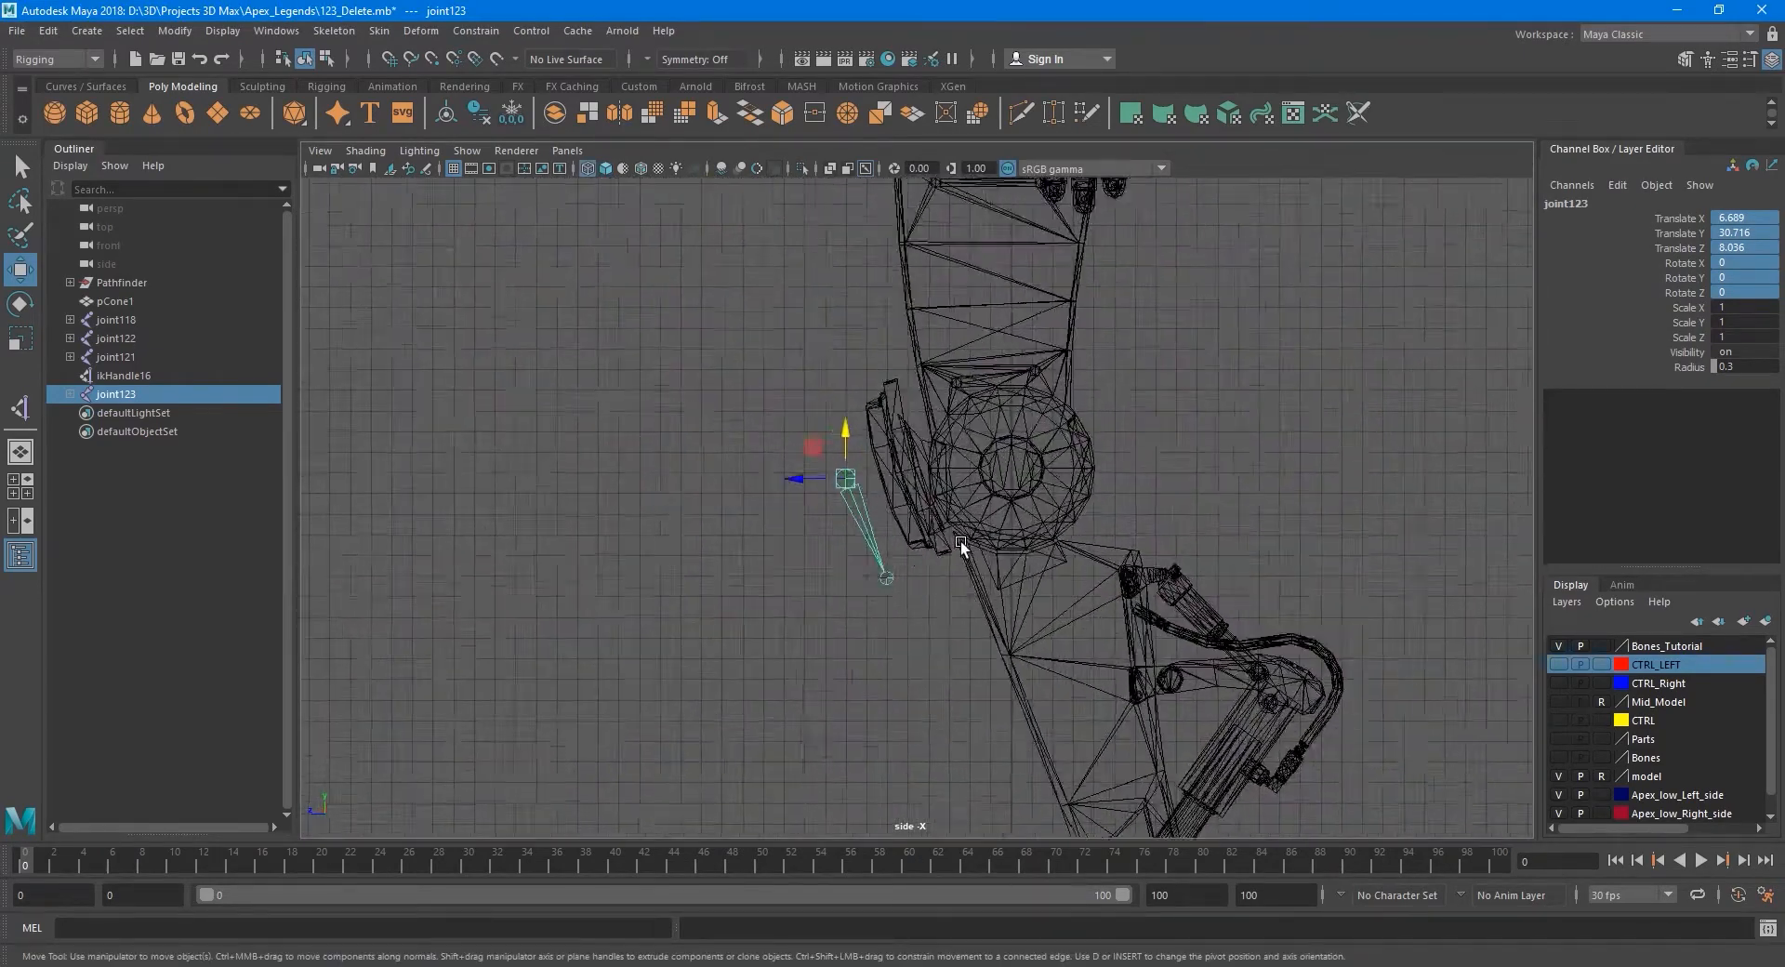
scroll(962, 542, "up", 5)
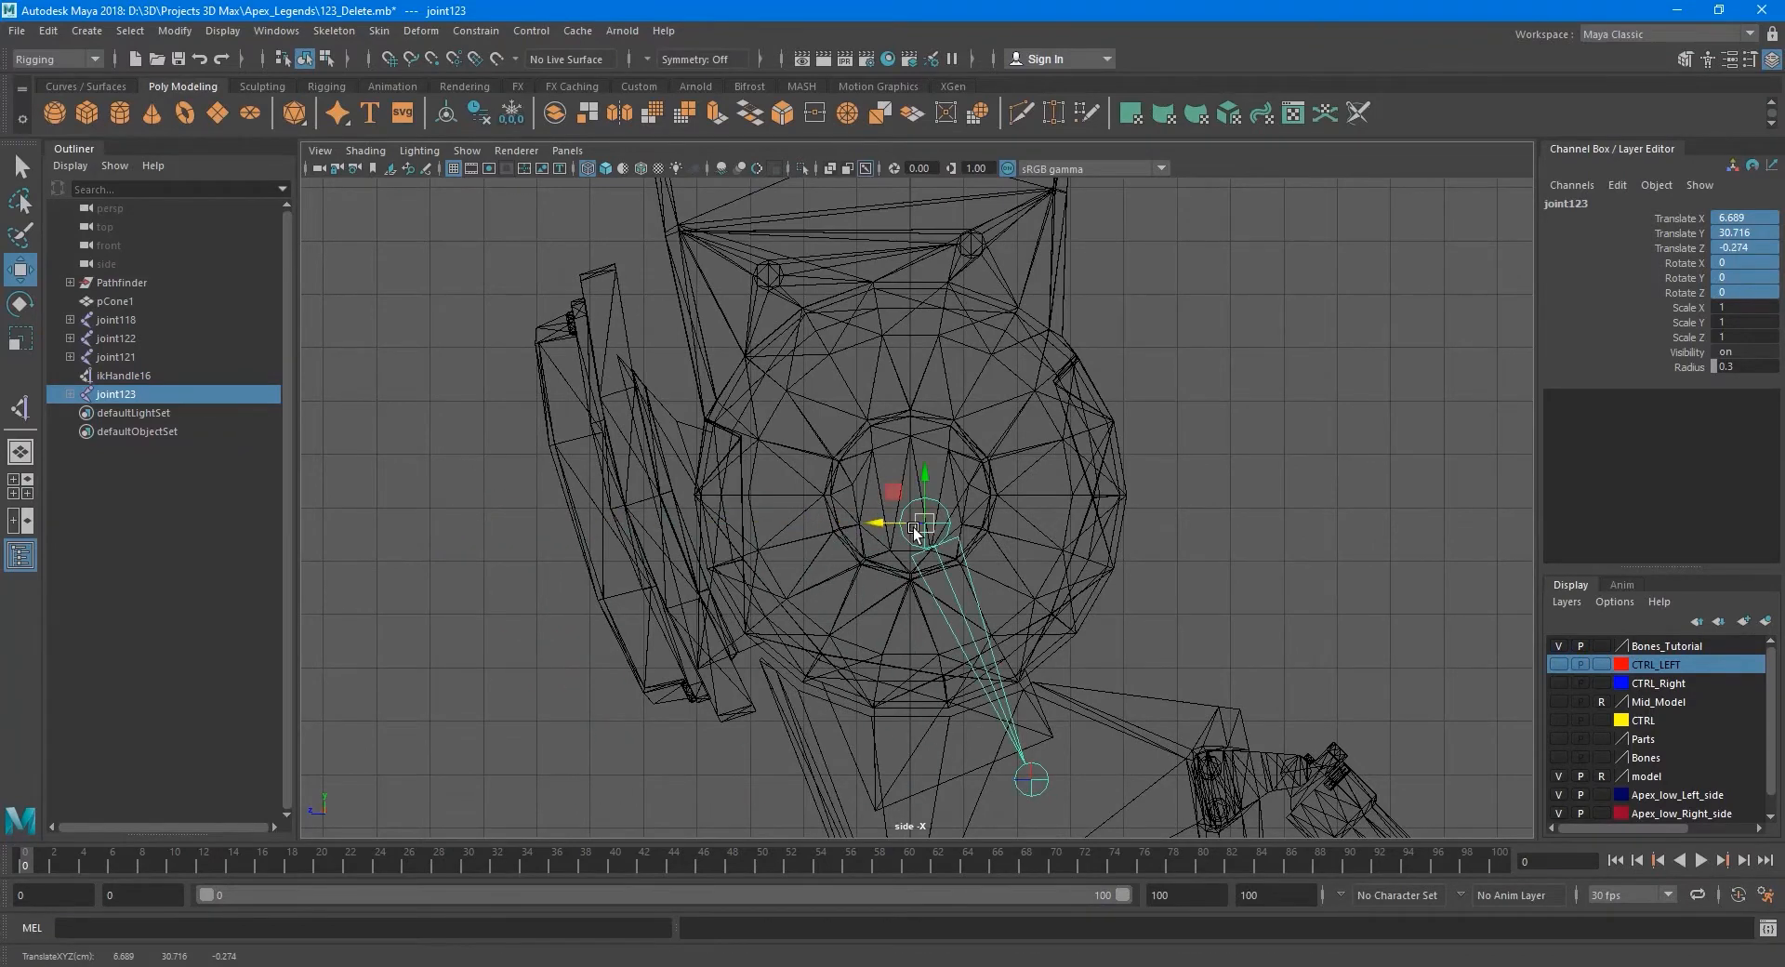
scroll(913, 527, "up", 6)
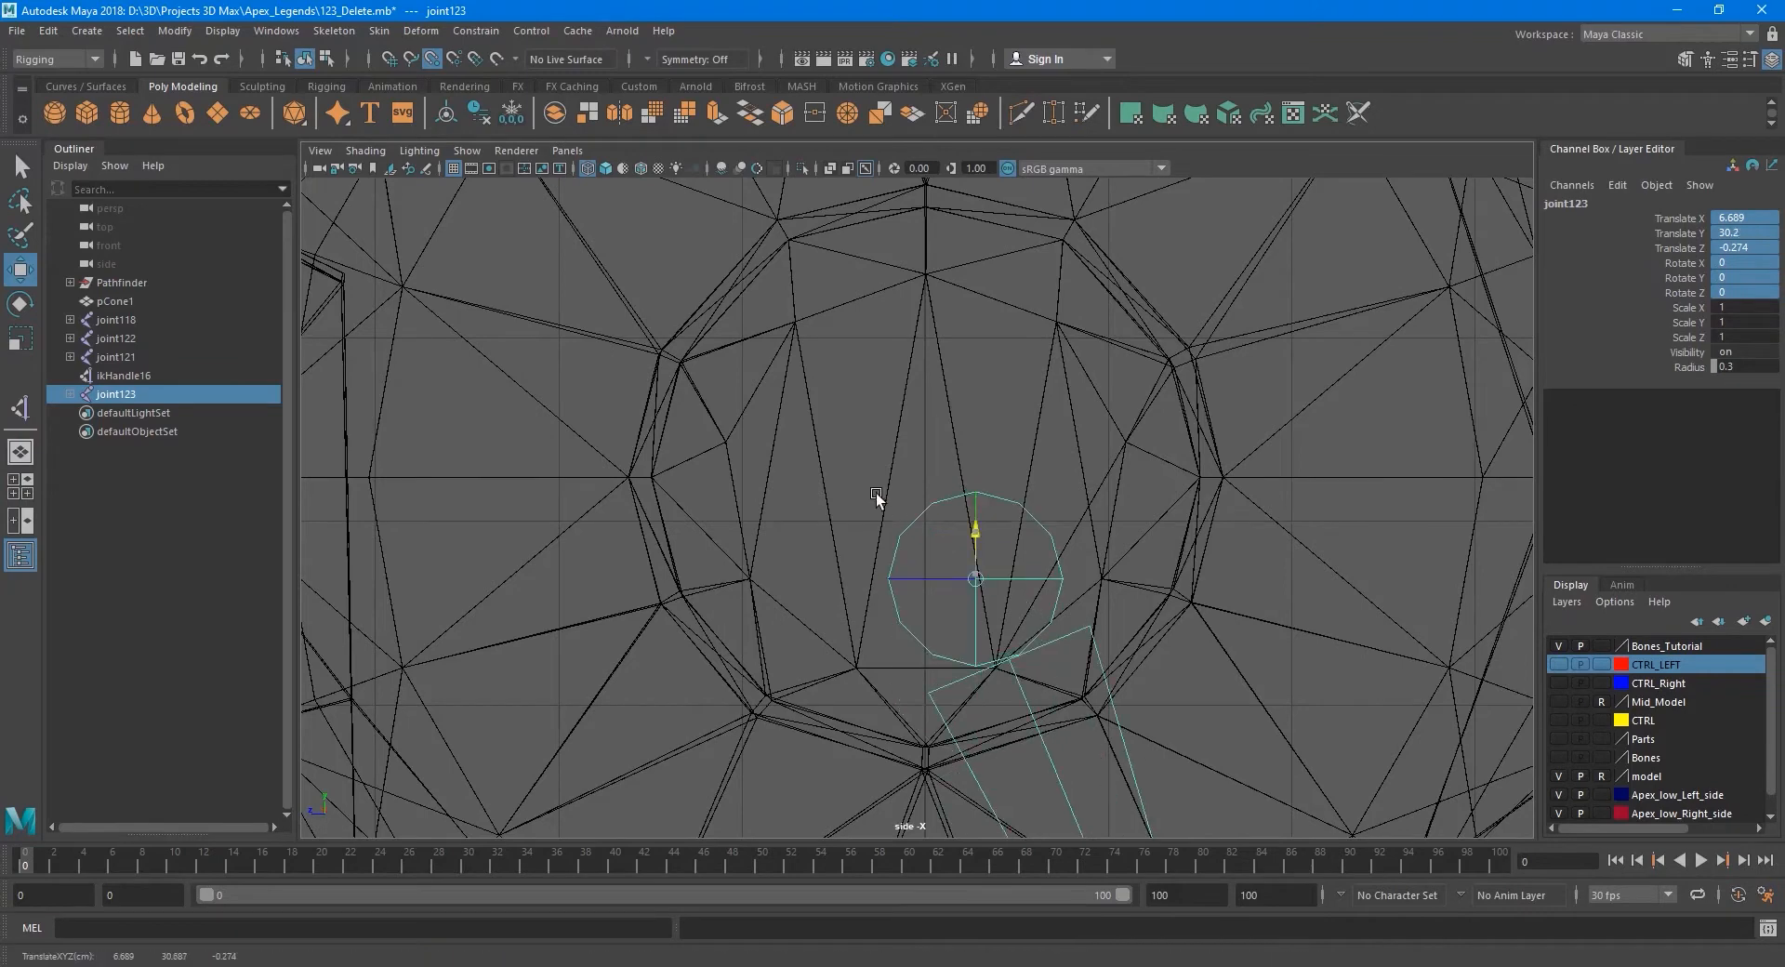
middle_click_drag(862, 430, 868, 496, "alt")
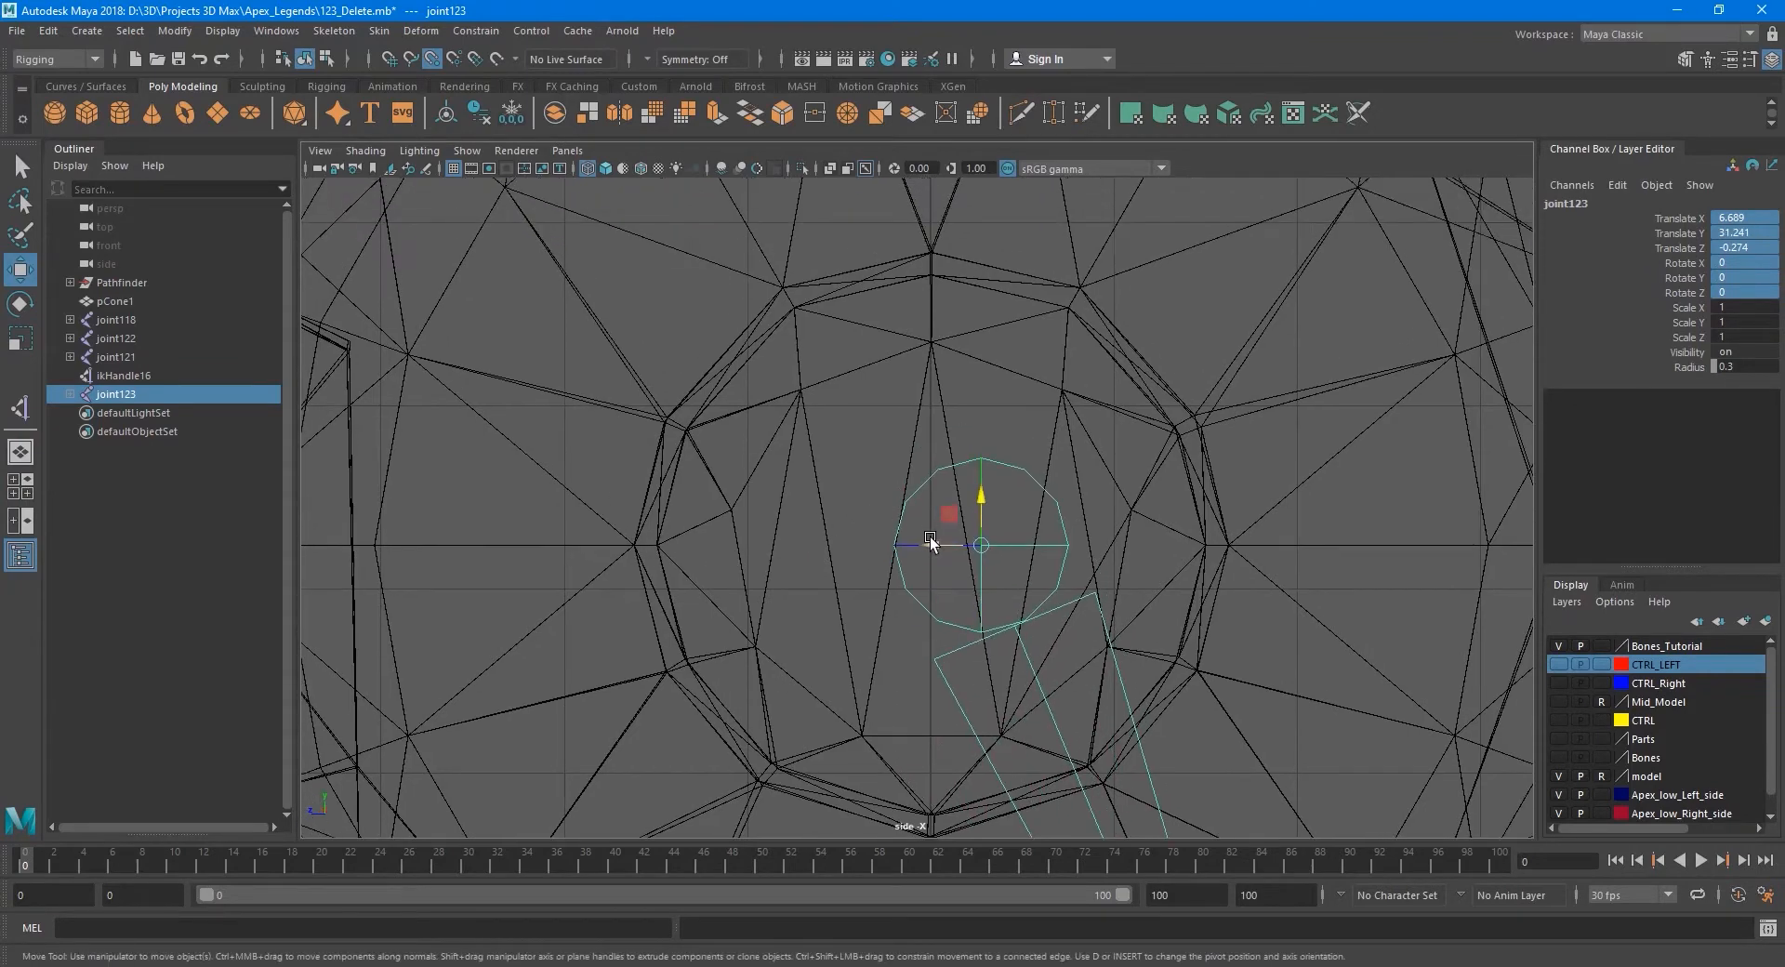
left_click_drag(930, 539, 879, 545)
scroll(945, 309, "down", 4)
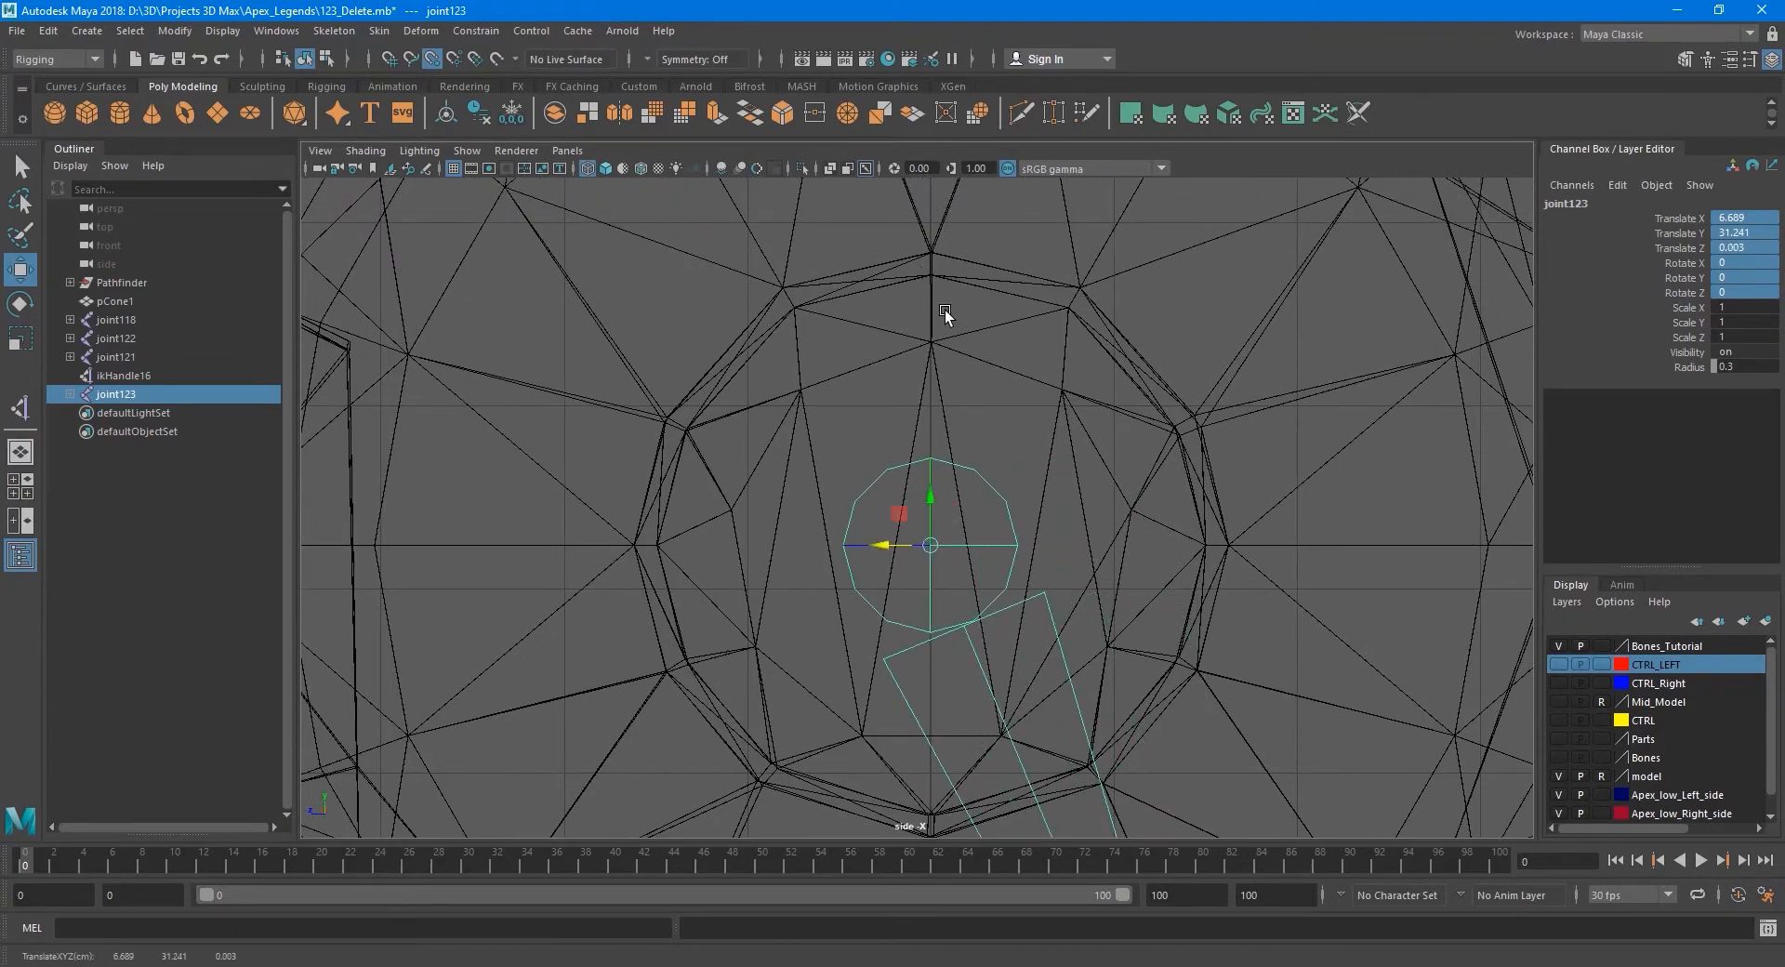
Delete the child joint below the duplicated knee joint.
key("q")
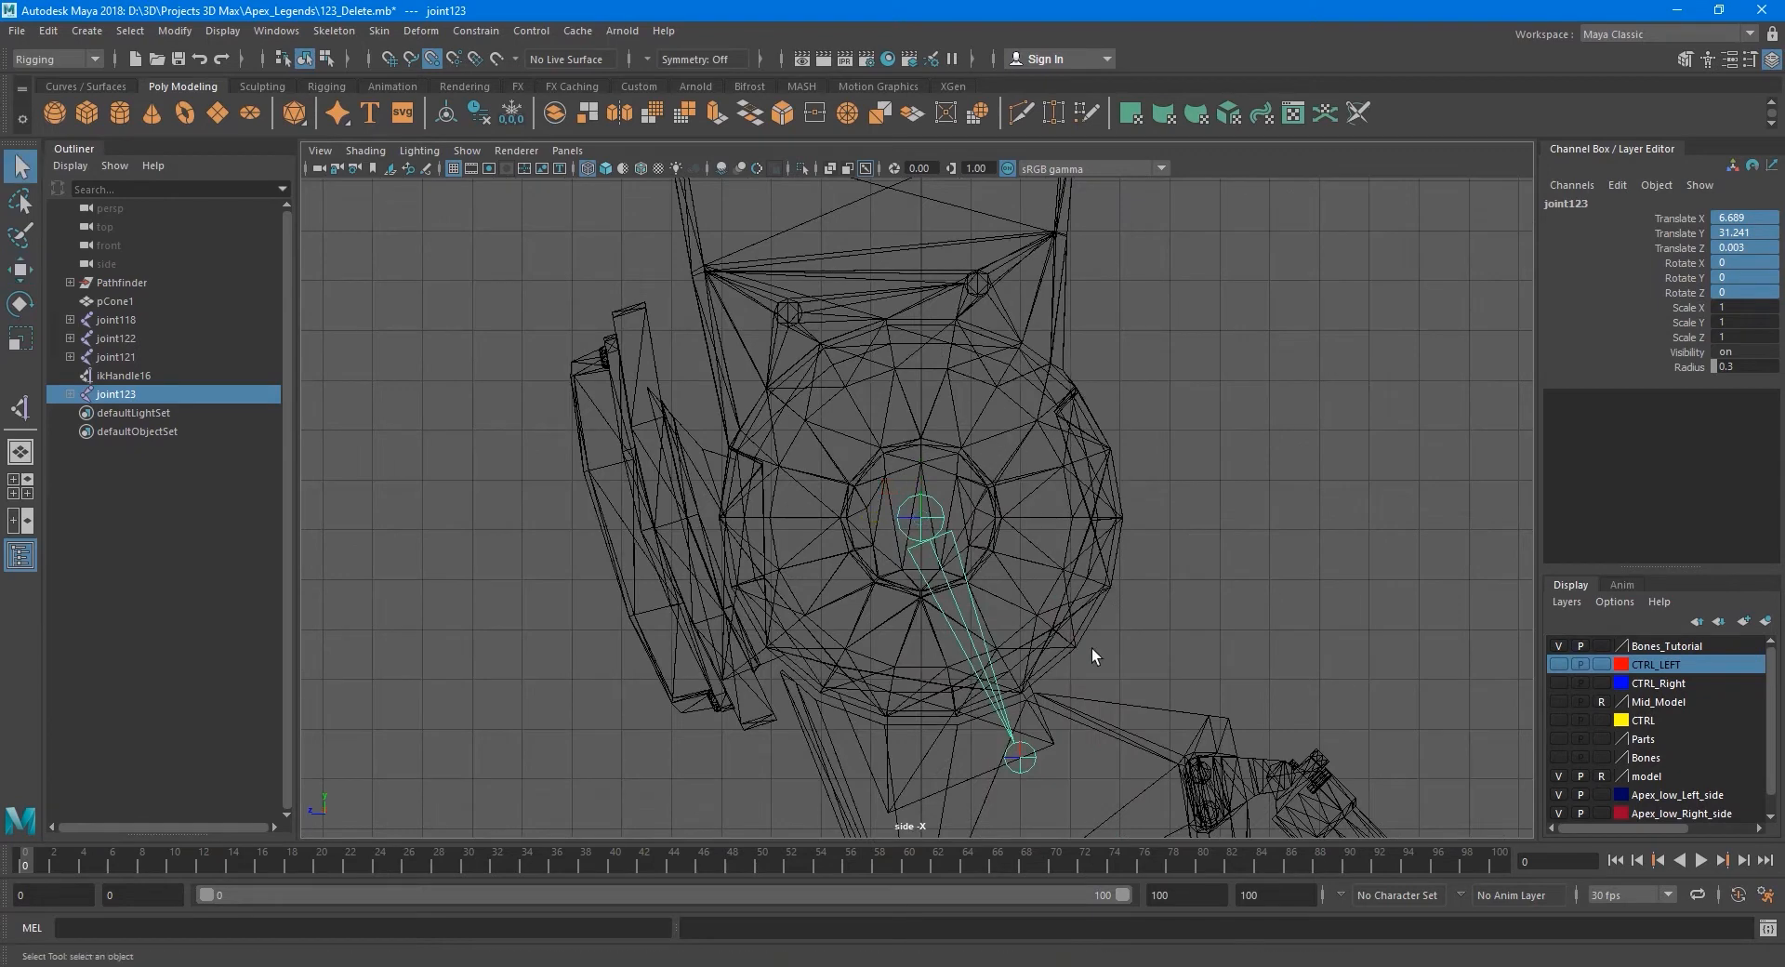
middle_click_drag(1092, 649, 1027, 476, "alt")
right_click_drag(1026, 475, 980, 595, "alt")
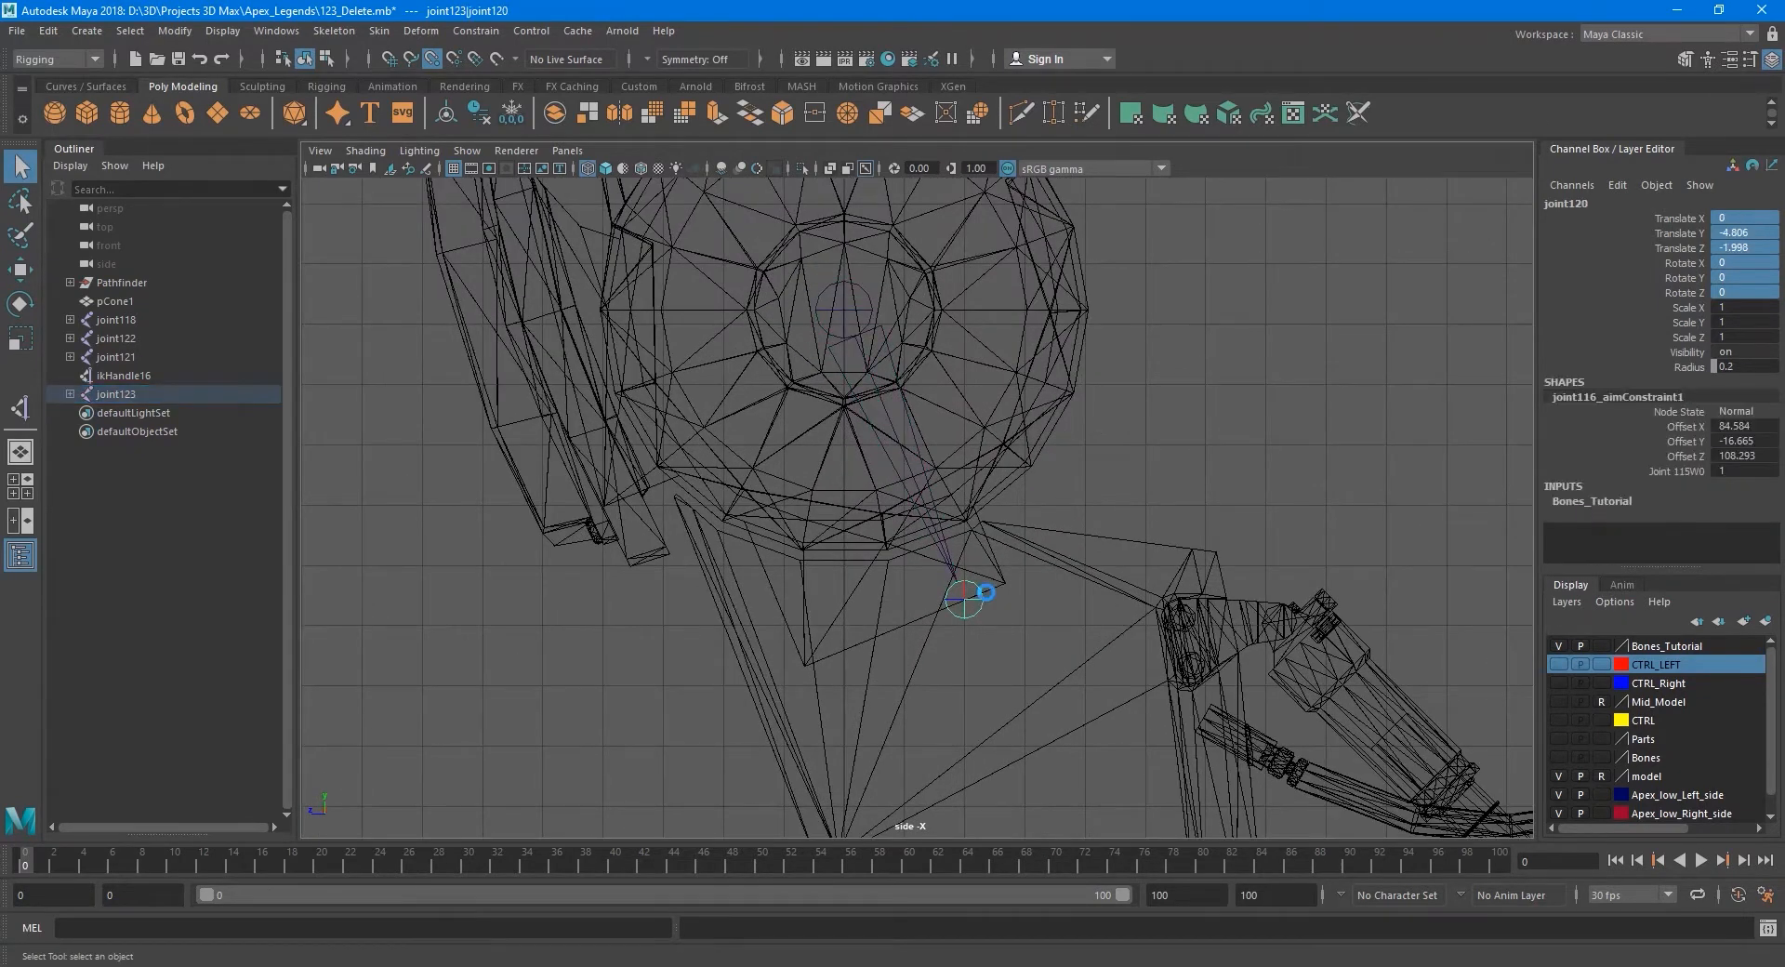
left_click(990, 572)
Select the new knee joint in the perspective view and set its radius to 2.
key("space")
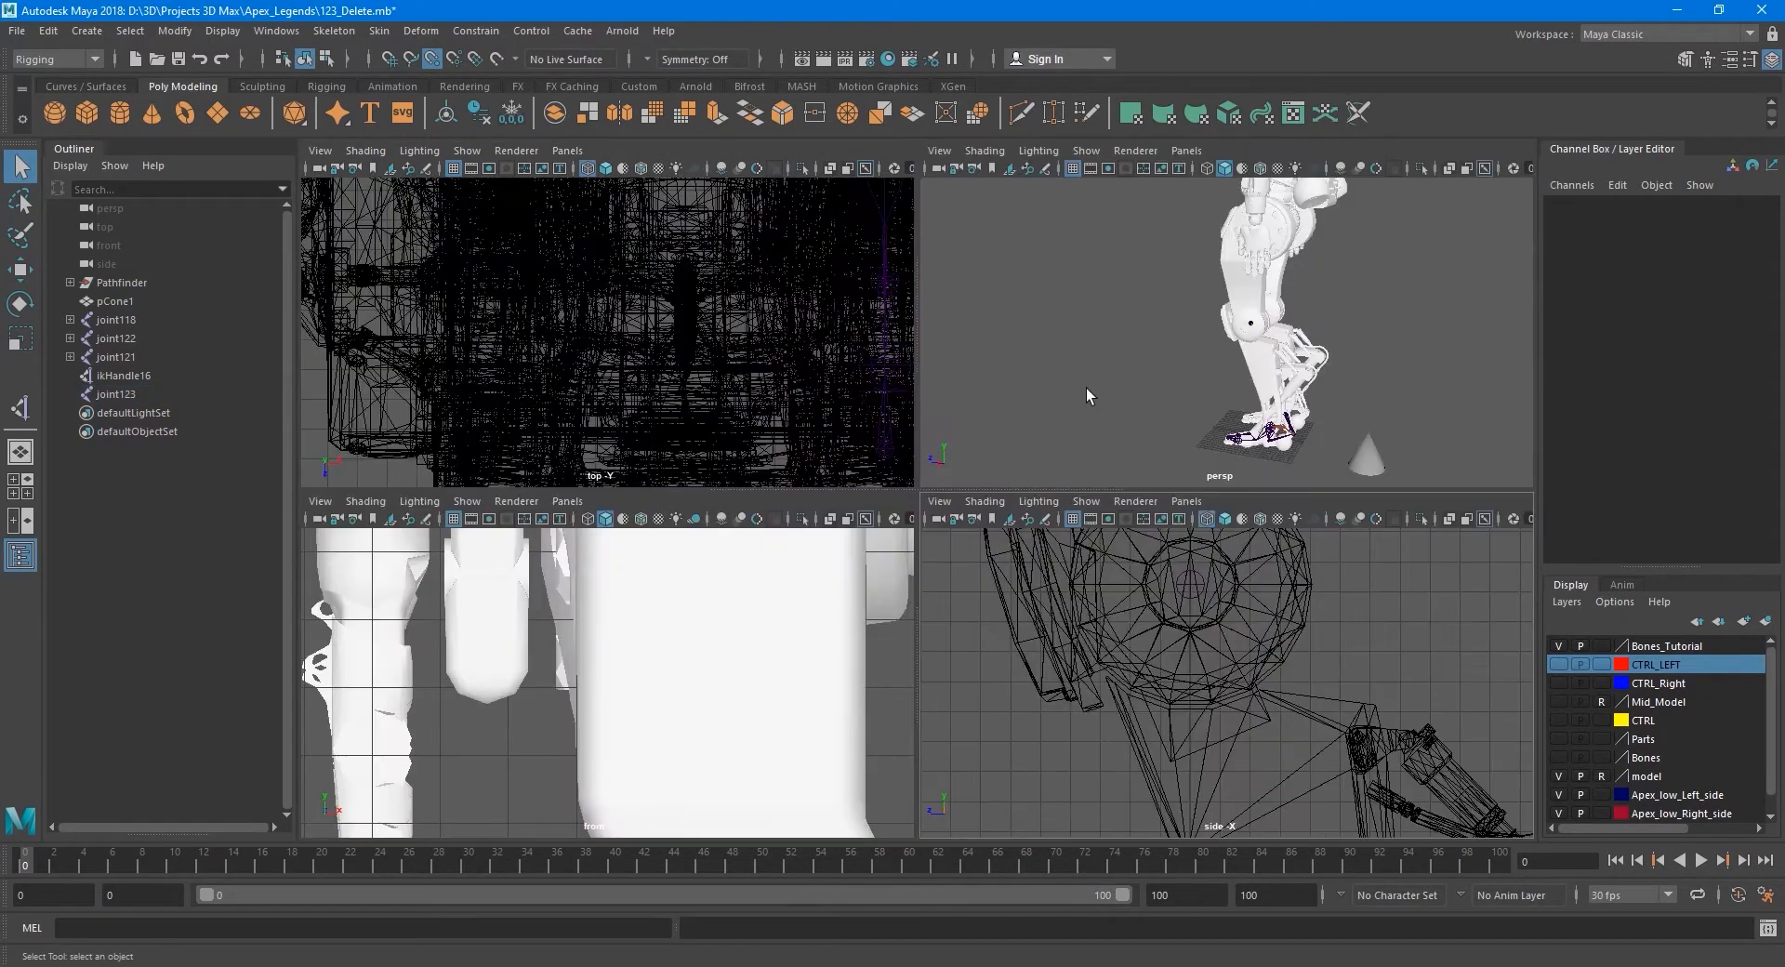
key("space")
middle_click_drag(1108, 468, 993, 451, "alt")
scroll(836, 476, "up", 5)
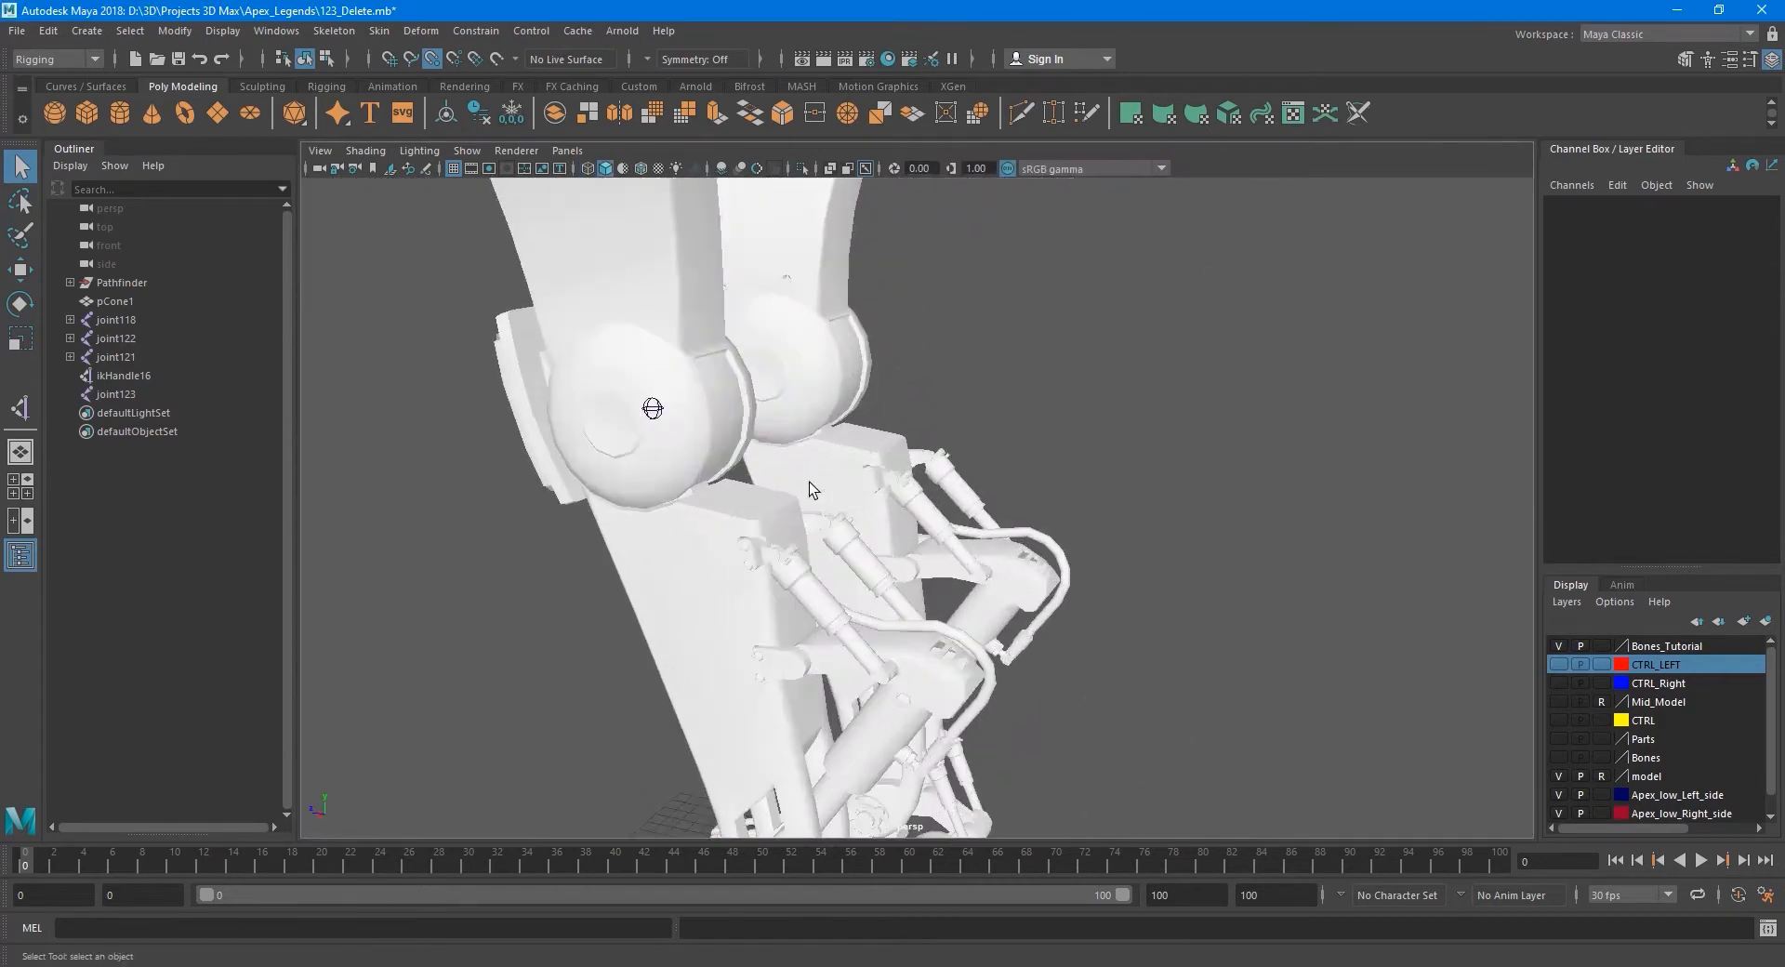
middle_click_drag(809, 482, 939, 506, "alt")
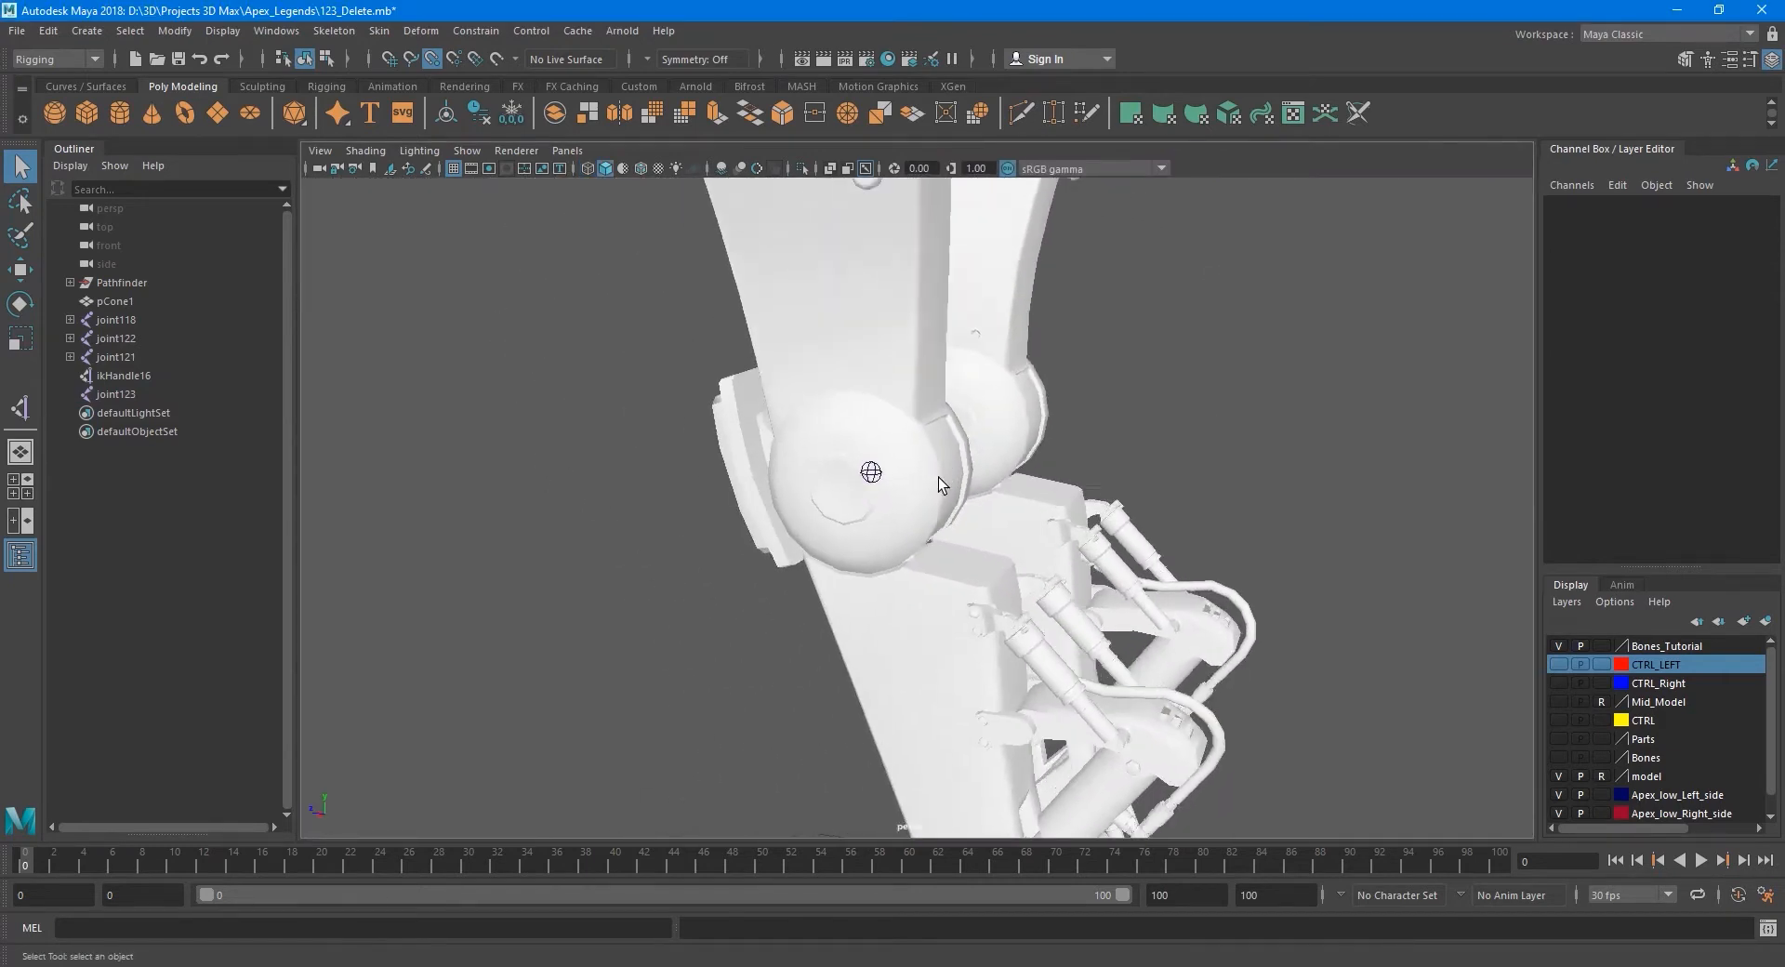
scroll(892, 470, "up", 5)
left_click(822, 430)
scroll(829, 438, "down", 5)
left_click_drag(888, 495, 833, 514, "alt")
scroll(840, 500, "up", 4)
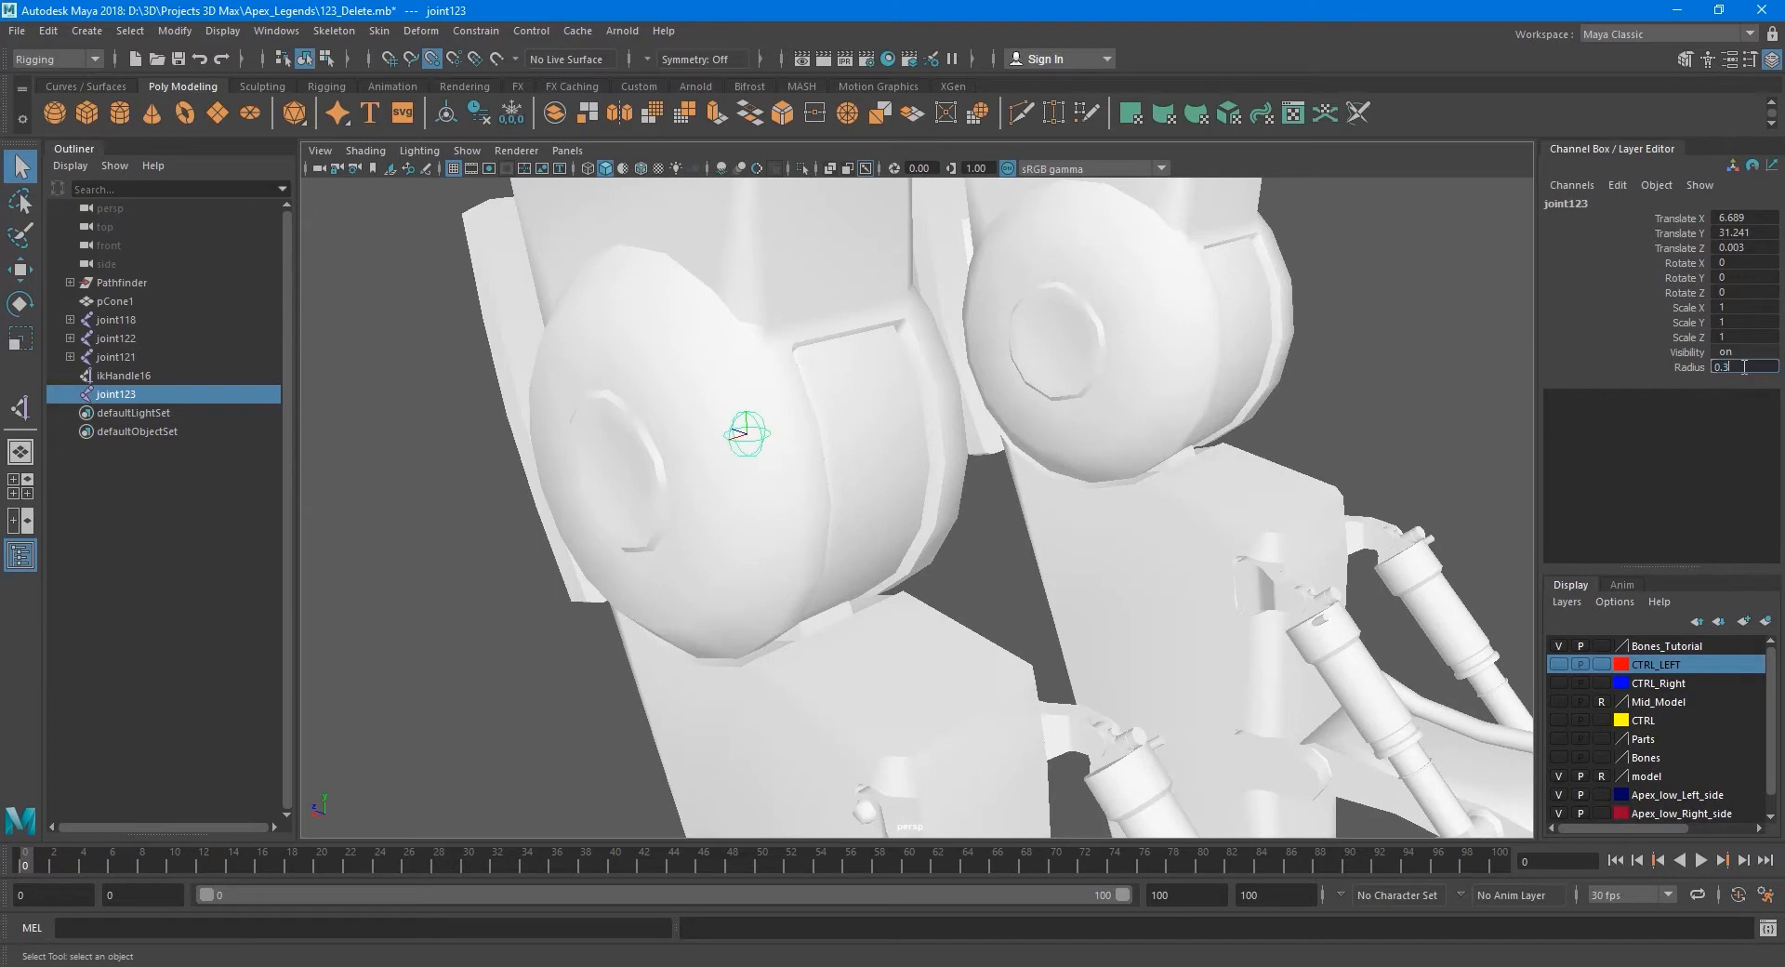
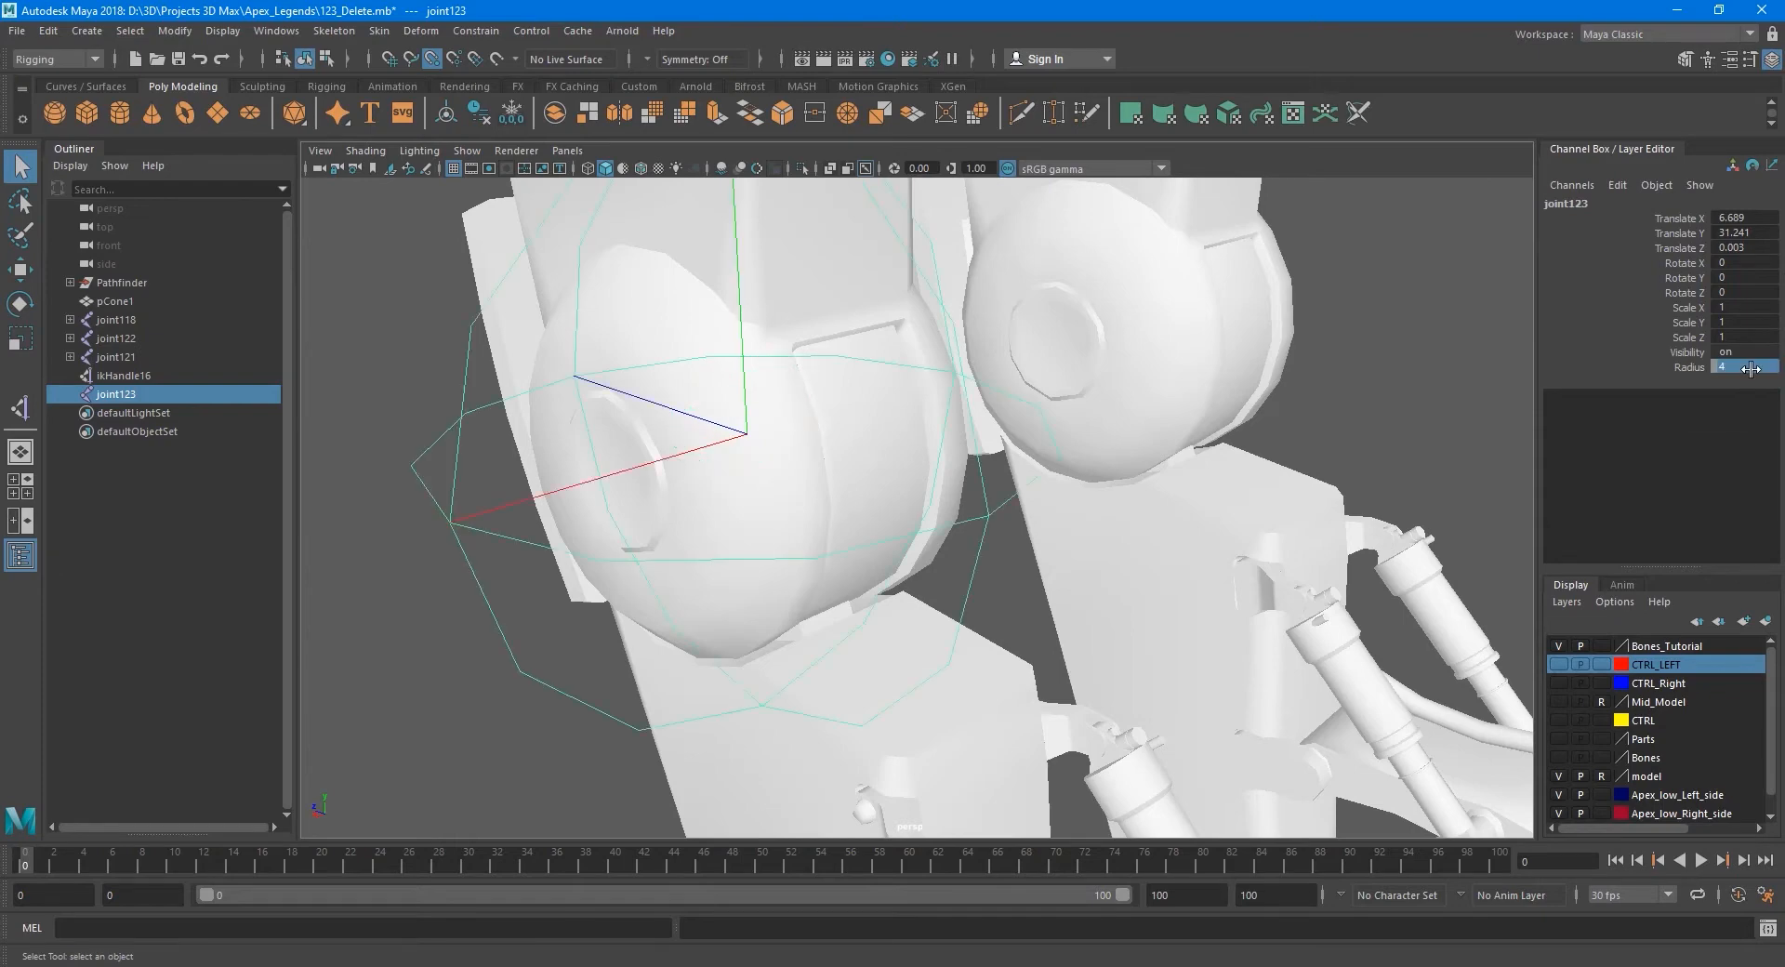
scroll(1012, 454, "down", 4)
left_click_drag(1011, 453, 1158, 456, "alt")
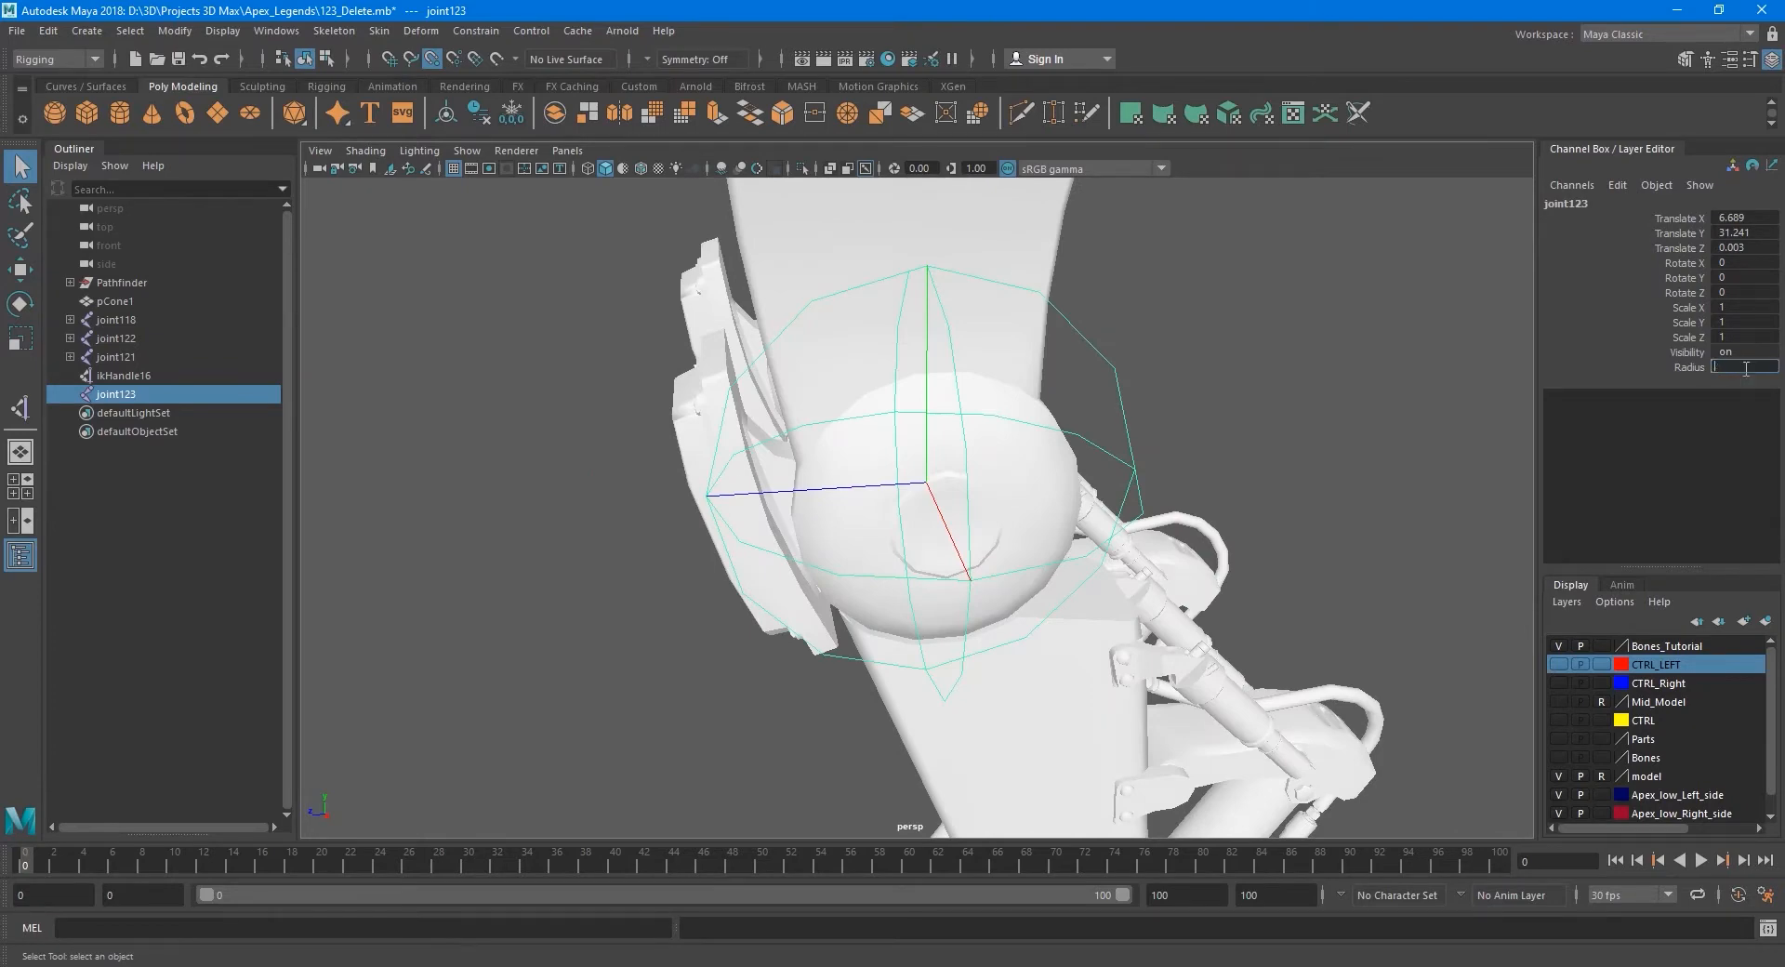
Examine the overlapping joints at the rear of the heel, checking the radius of joint121 and joint122.
left_click_drag(1153, 479, 1005, 376, "alt")
middle_click_drag(1085, 558, 1121, 589, "alt")
scroll(1029, 411, "up", 10)
right_click_drag(1121, 589, 1254, 599, "alt")
middle_click_drag(1254, 600, 1177, 602, "alt")
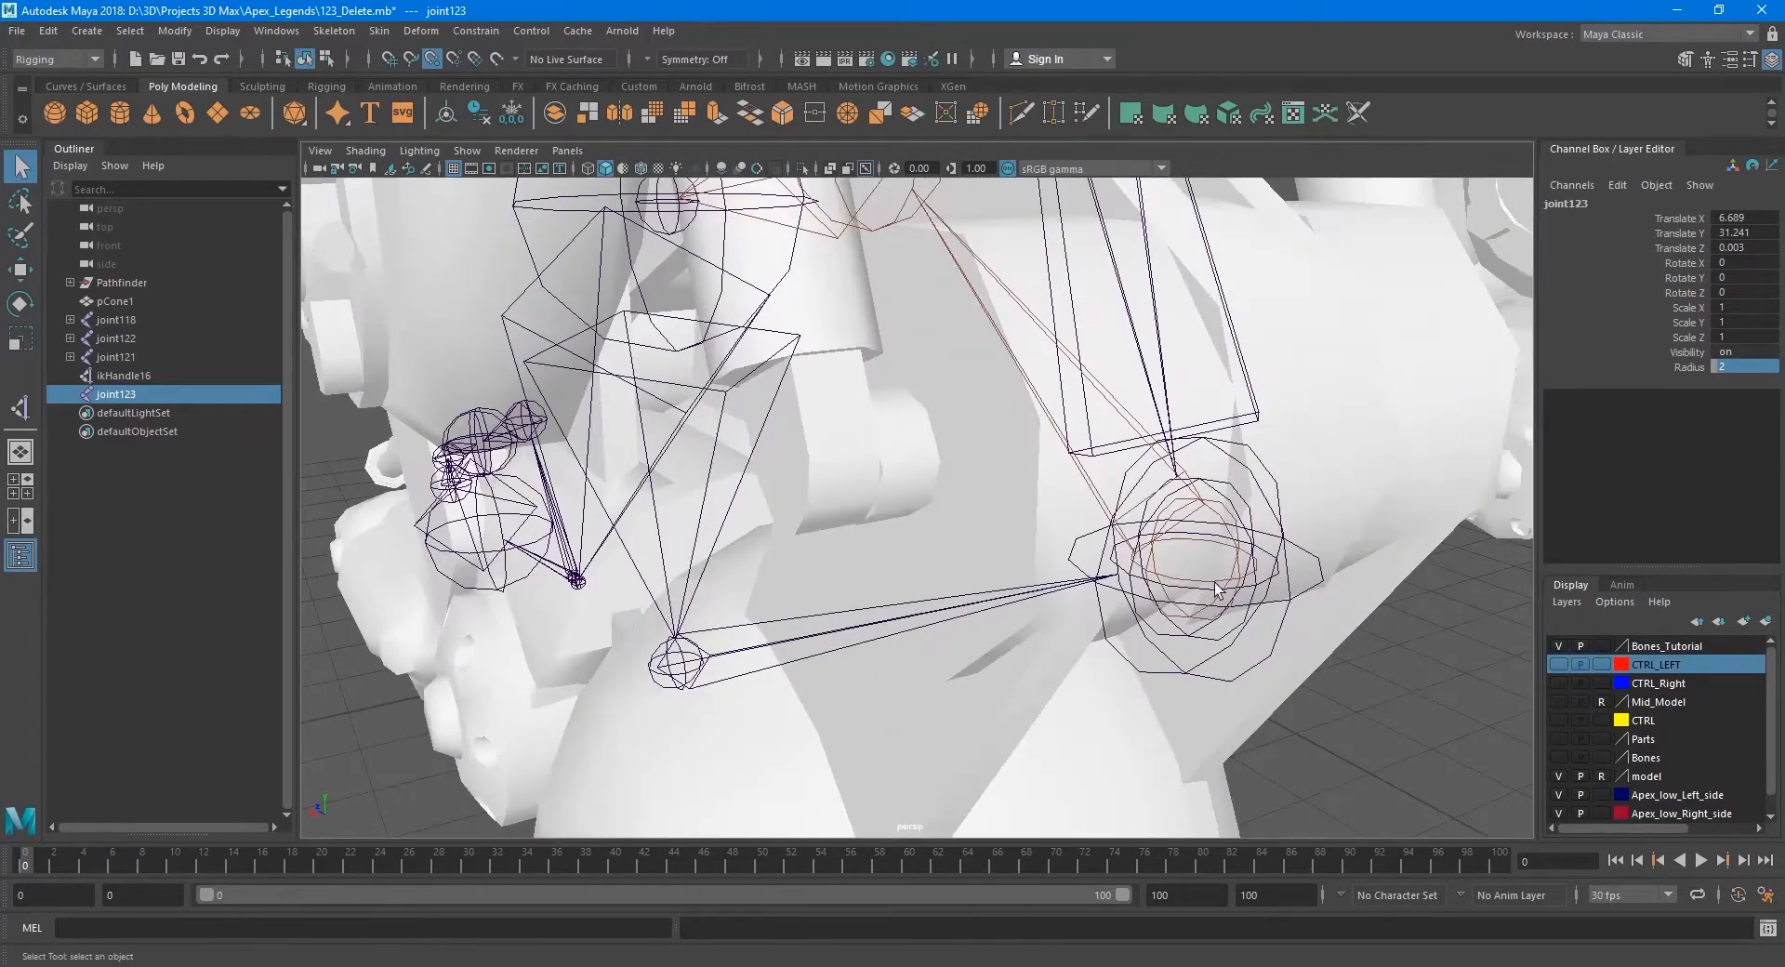
left_click(1241, 556)
left_click_drag(1242, 556, 1200, 573, "alt")
middle_click_drag(1201, 573, 1084, 538, "alt")
right_click_drag(1084, 538, 1215, 503, "alt")
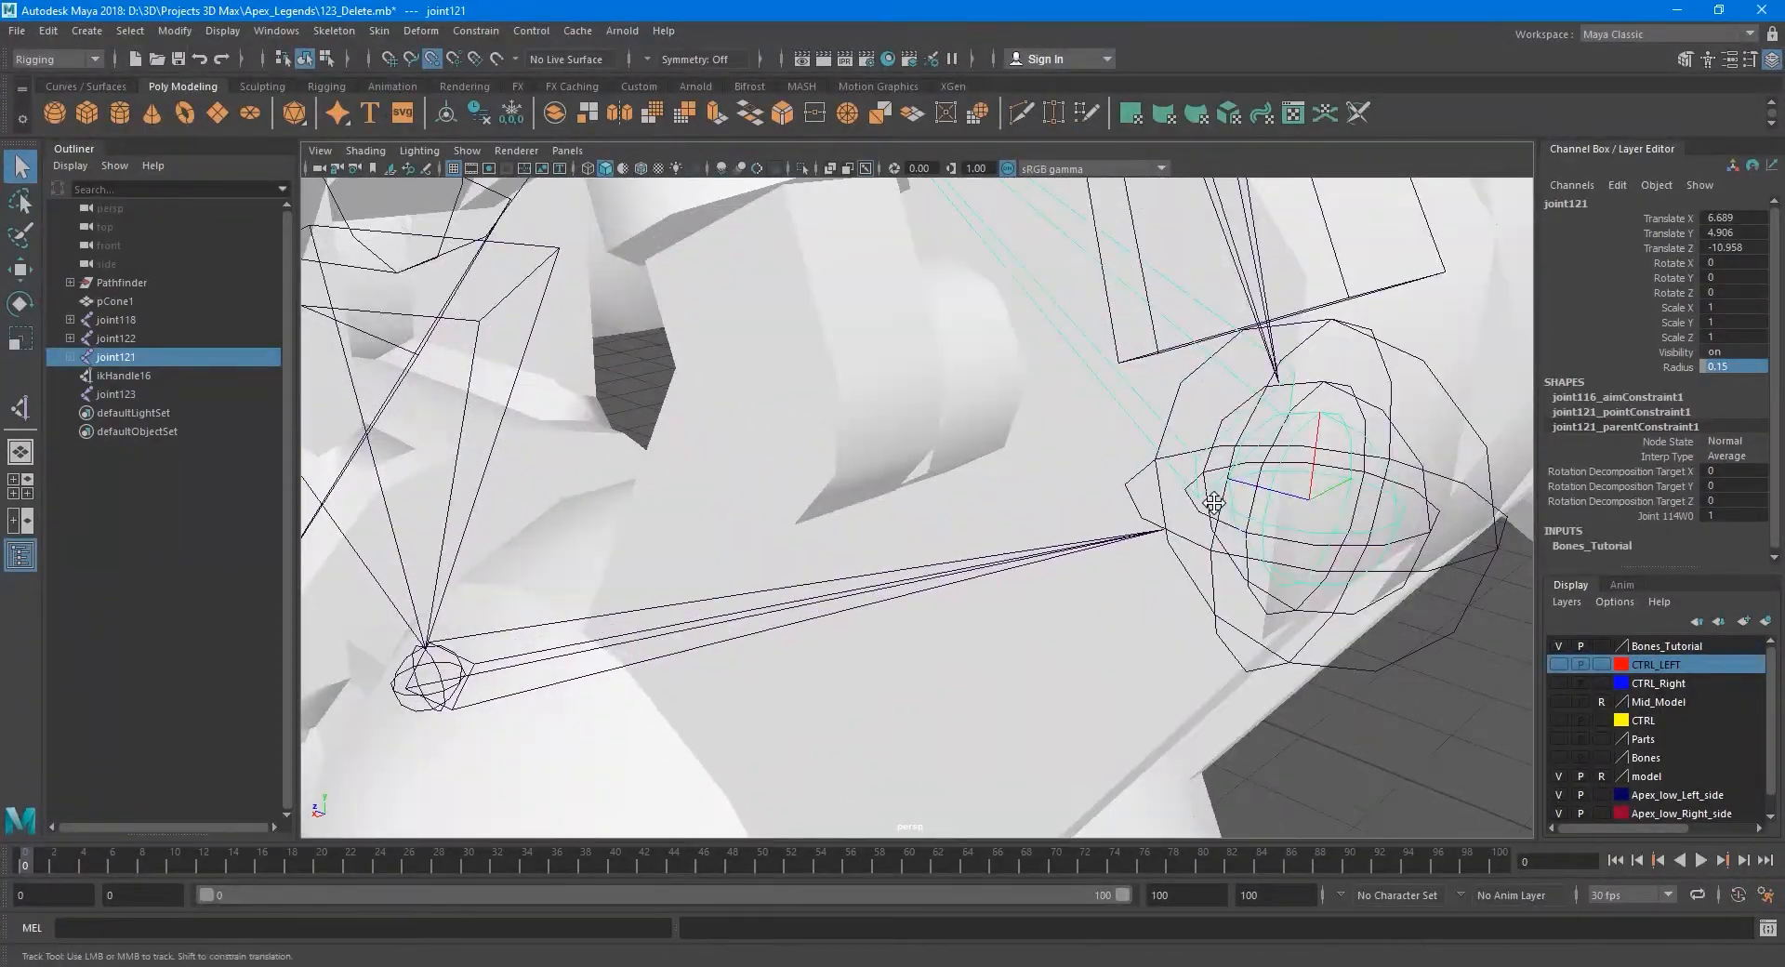
middle_click_drag(1214, 503, 1133, 511, "alt")
left_click(1266, 427)
right_click_drag(1266, 426, 1026, 449, "alt")
middle_click_drag(1026, 448, 1004, 486, "alt")
left_click(968, 469)
right_click_drag(1004, 486, 1082, 549, "alt")
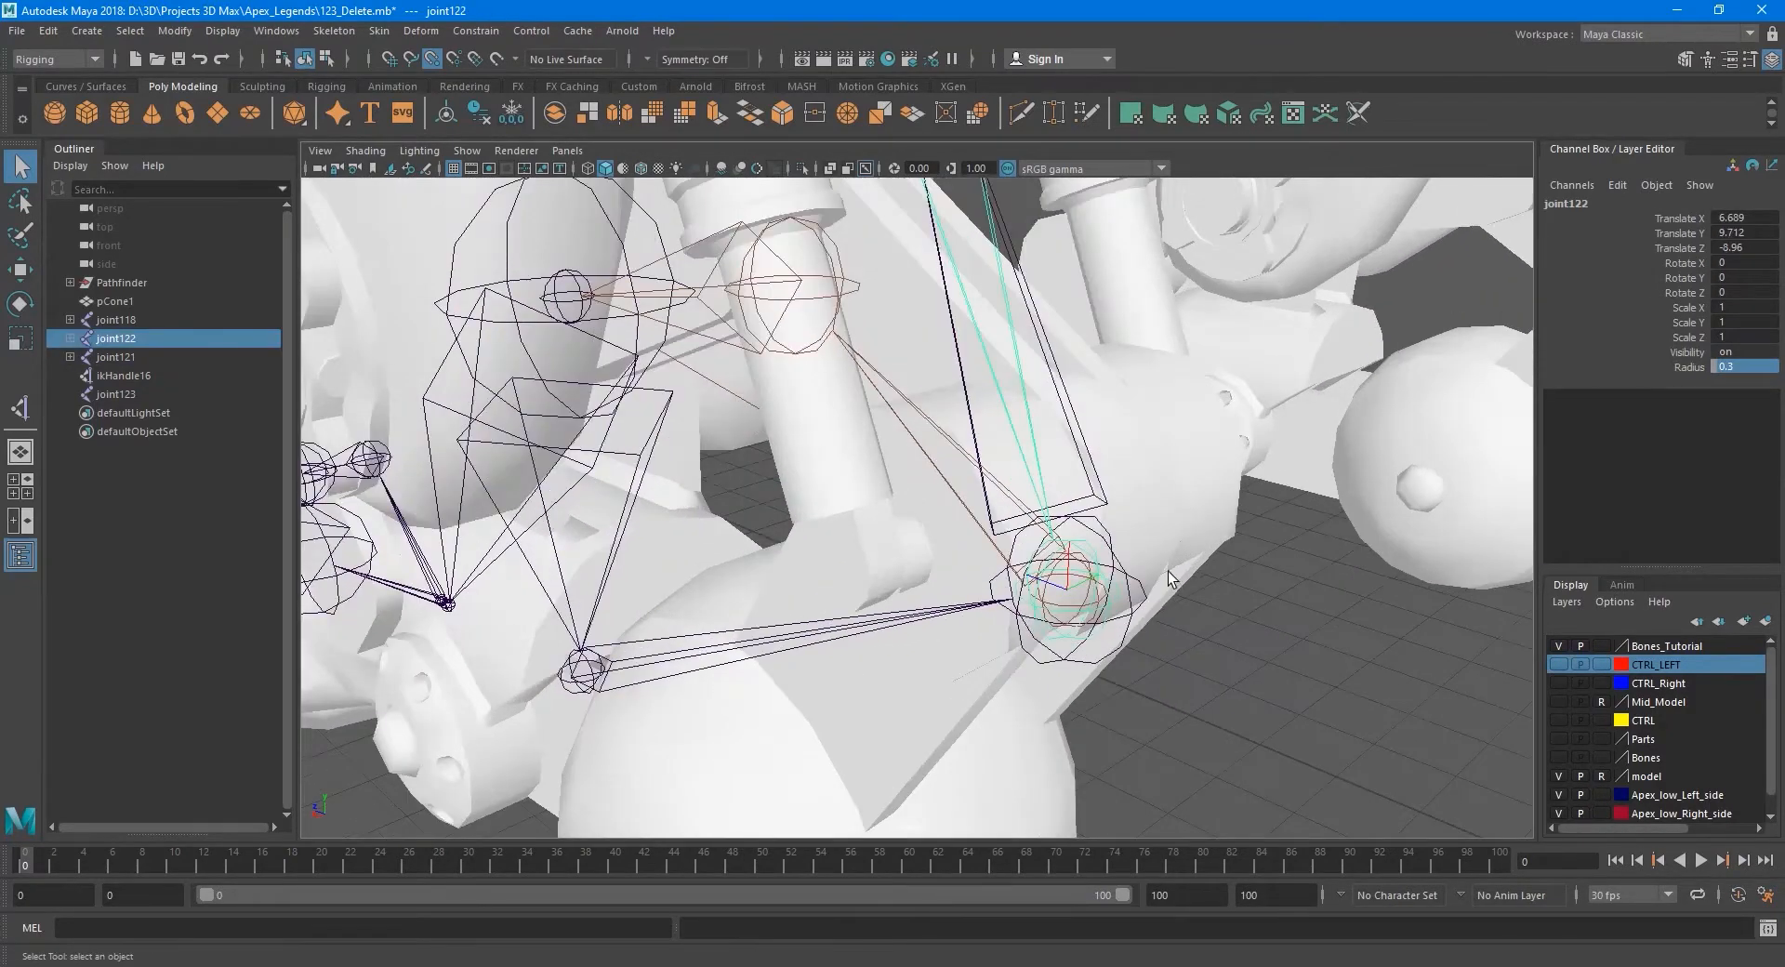
middle_click_drag(992, 319, 992, 352, "alt")
right_click_drag(992, 352, 995, 491, "alt")
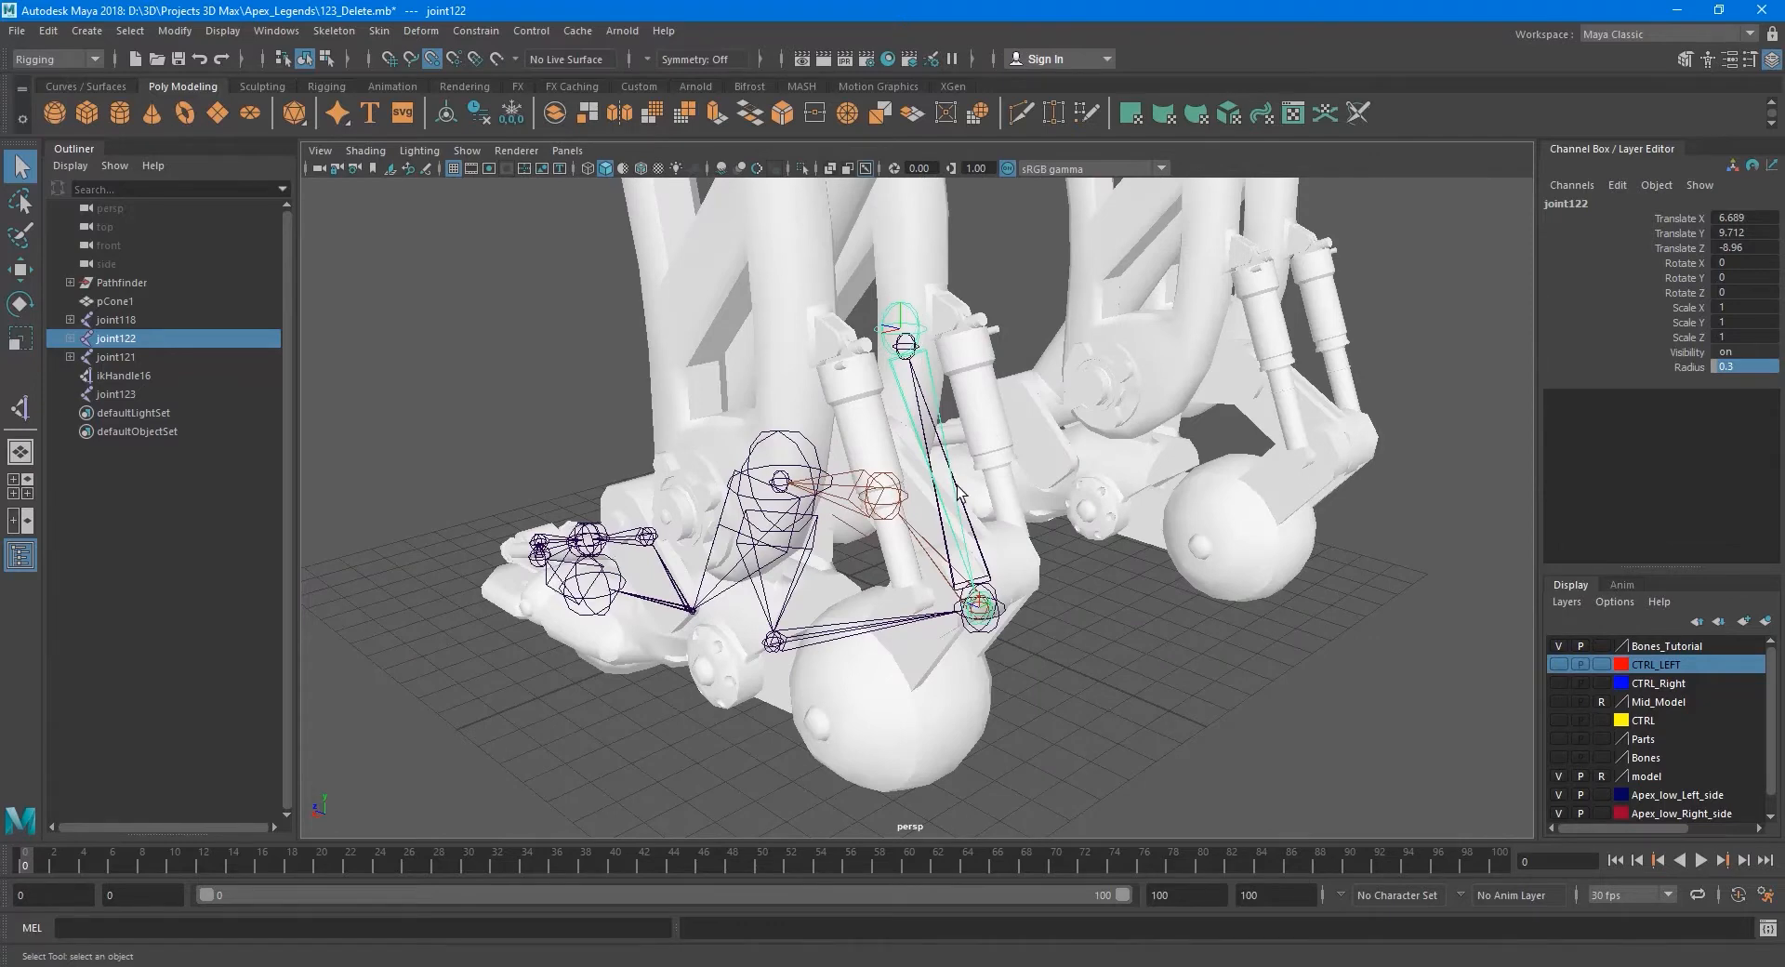
Set the radius of joint120, the lower end joint of the heel piston chain, to 0.1.
key("f")
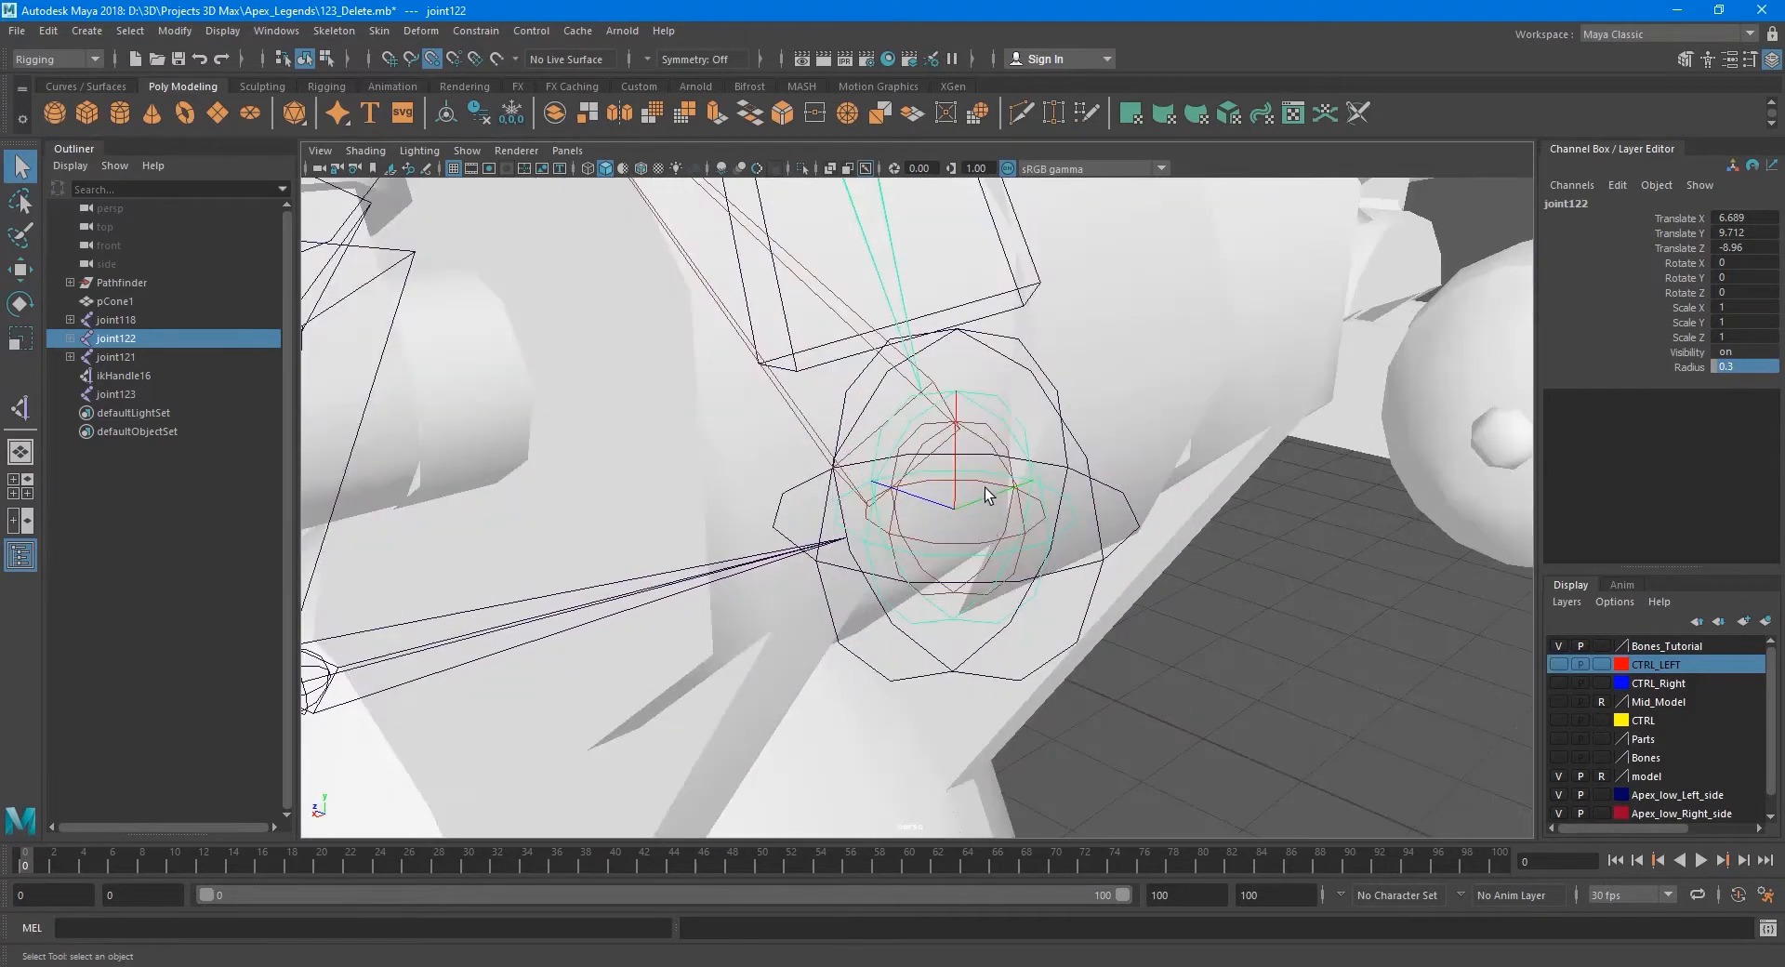
left_click(1012, 428)
left_click_drag(1055, 478, 1064, 476, "alt")
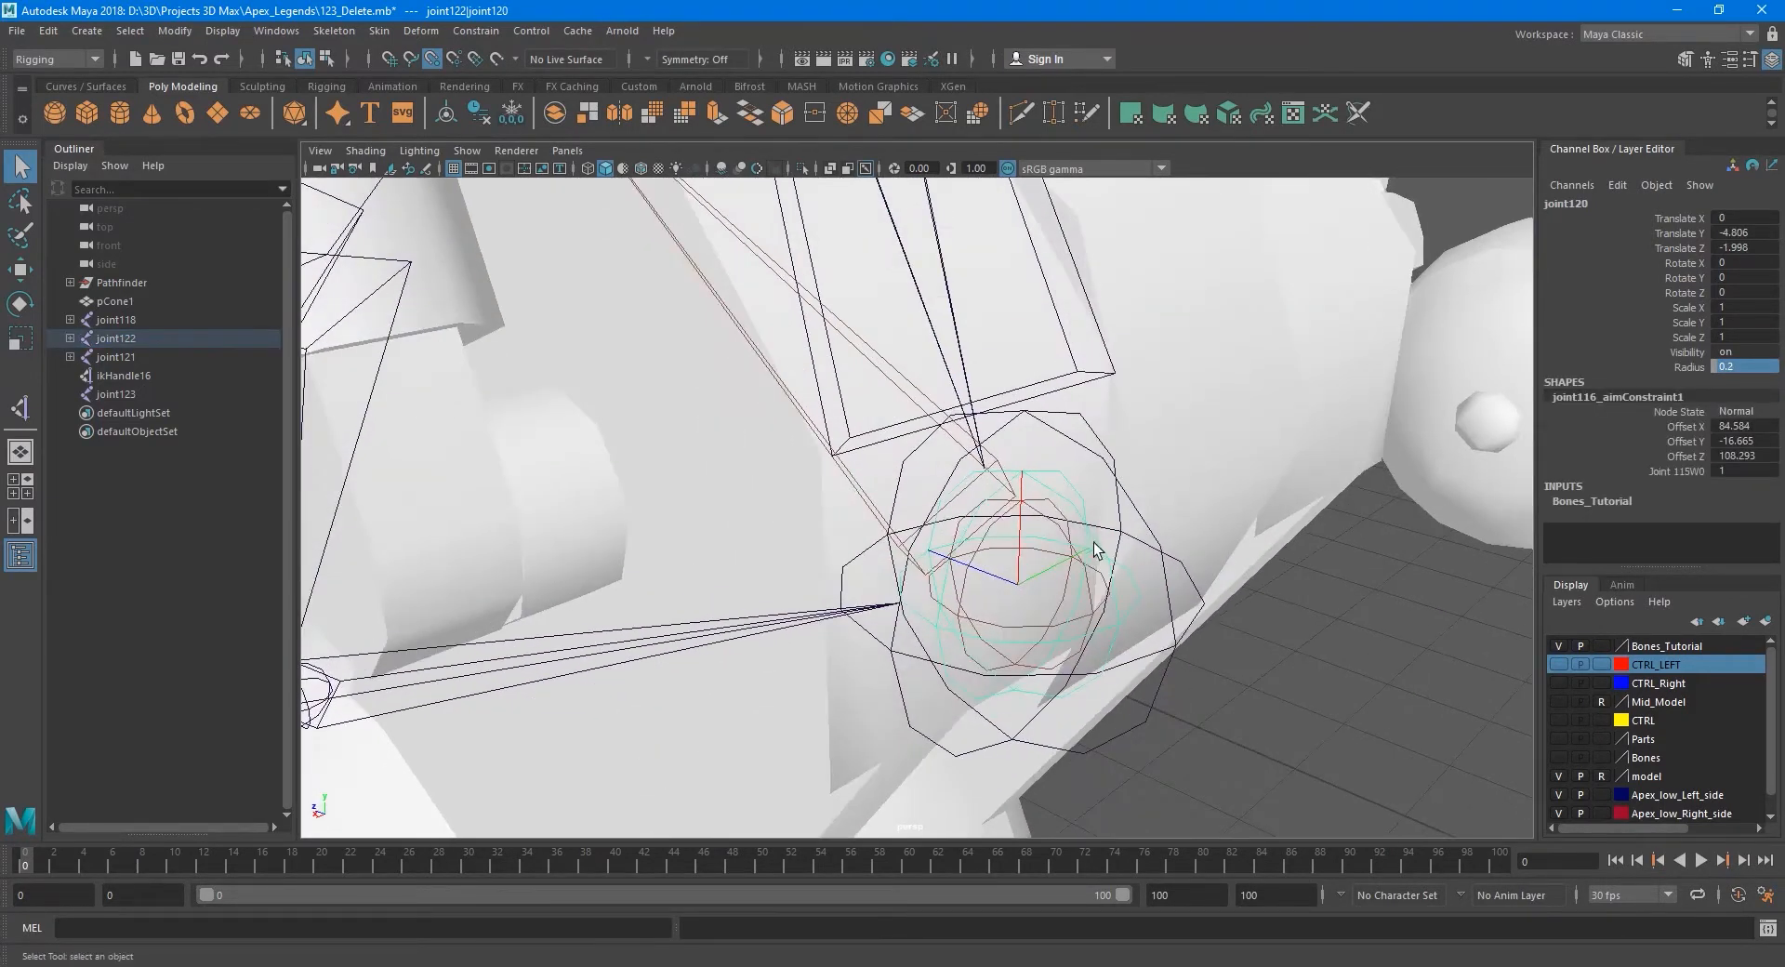
middle_click_drag(1093, 543, 1031, 478, "alt")
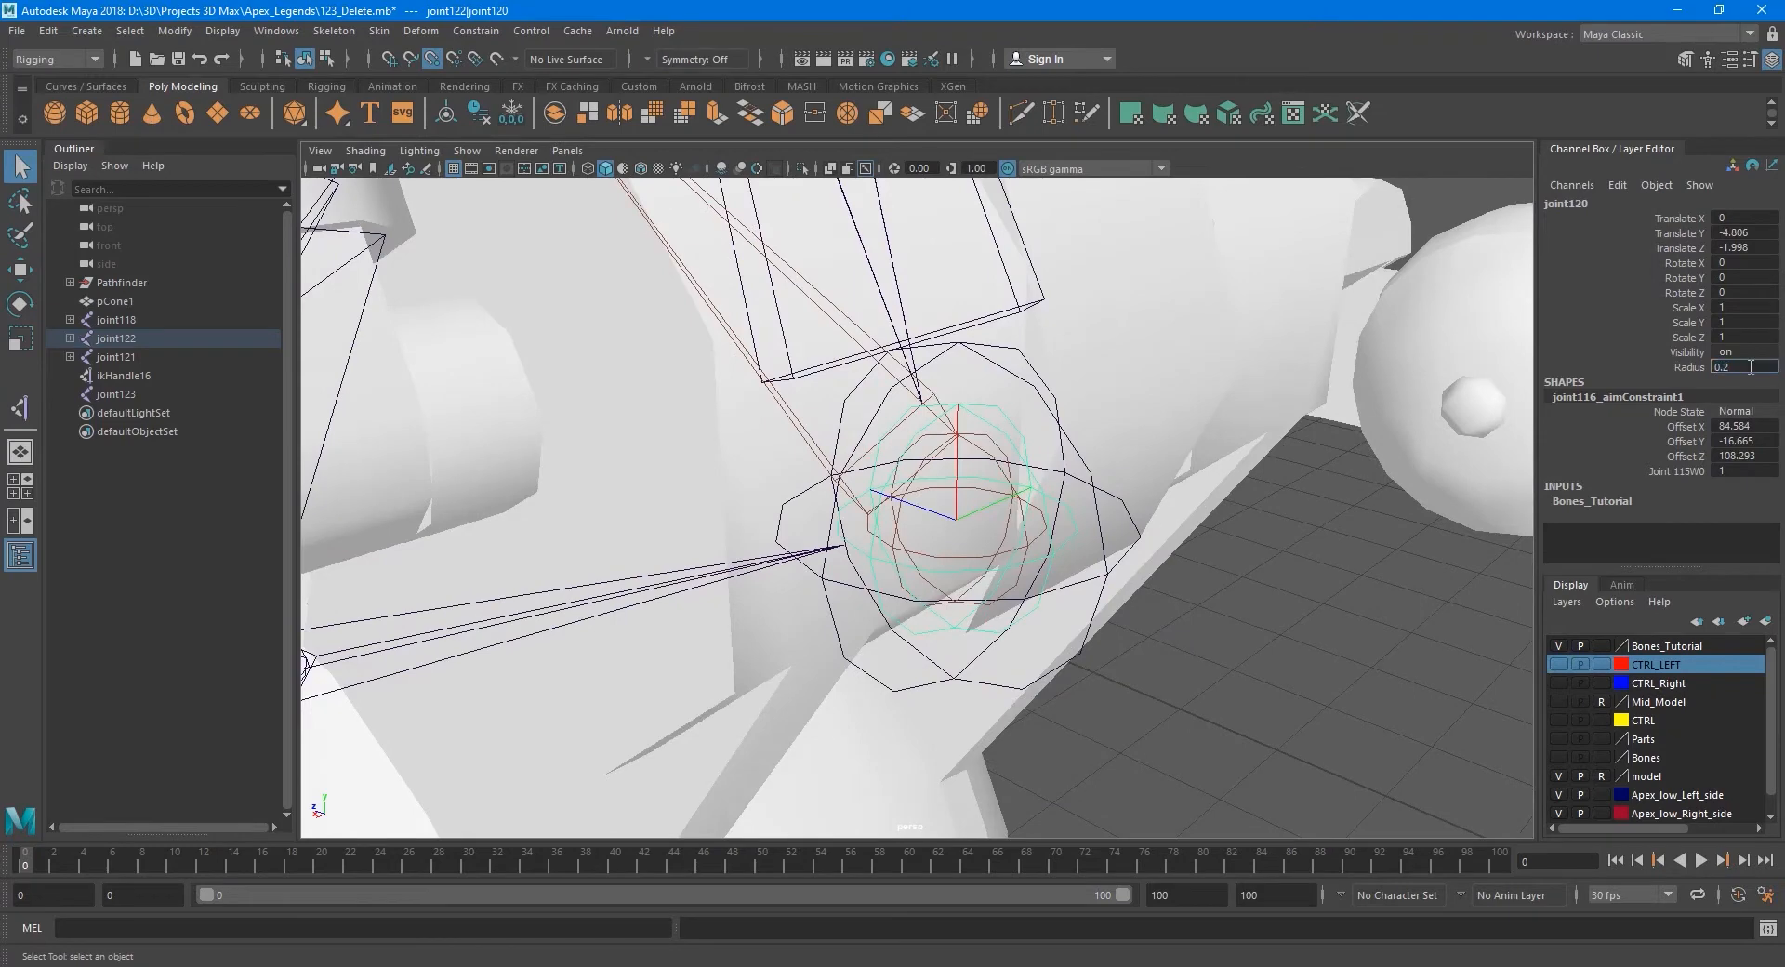
left_click(1017, 470)
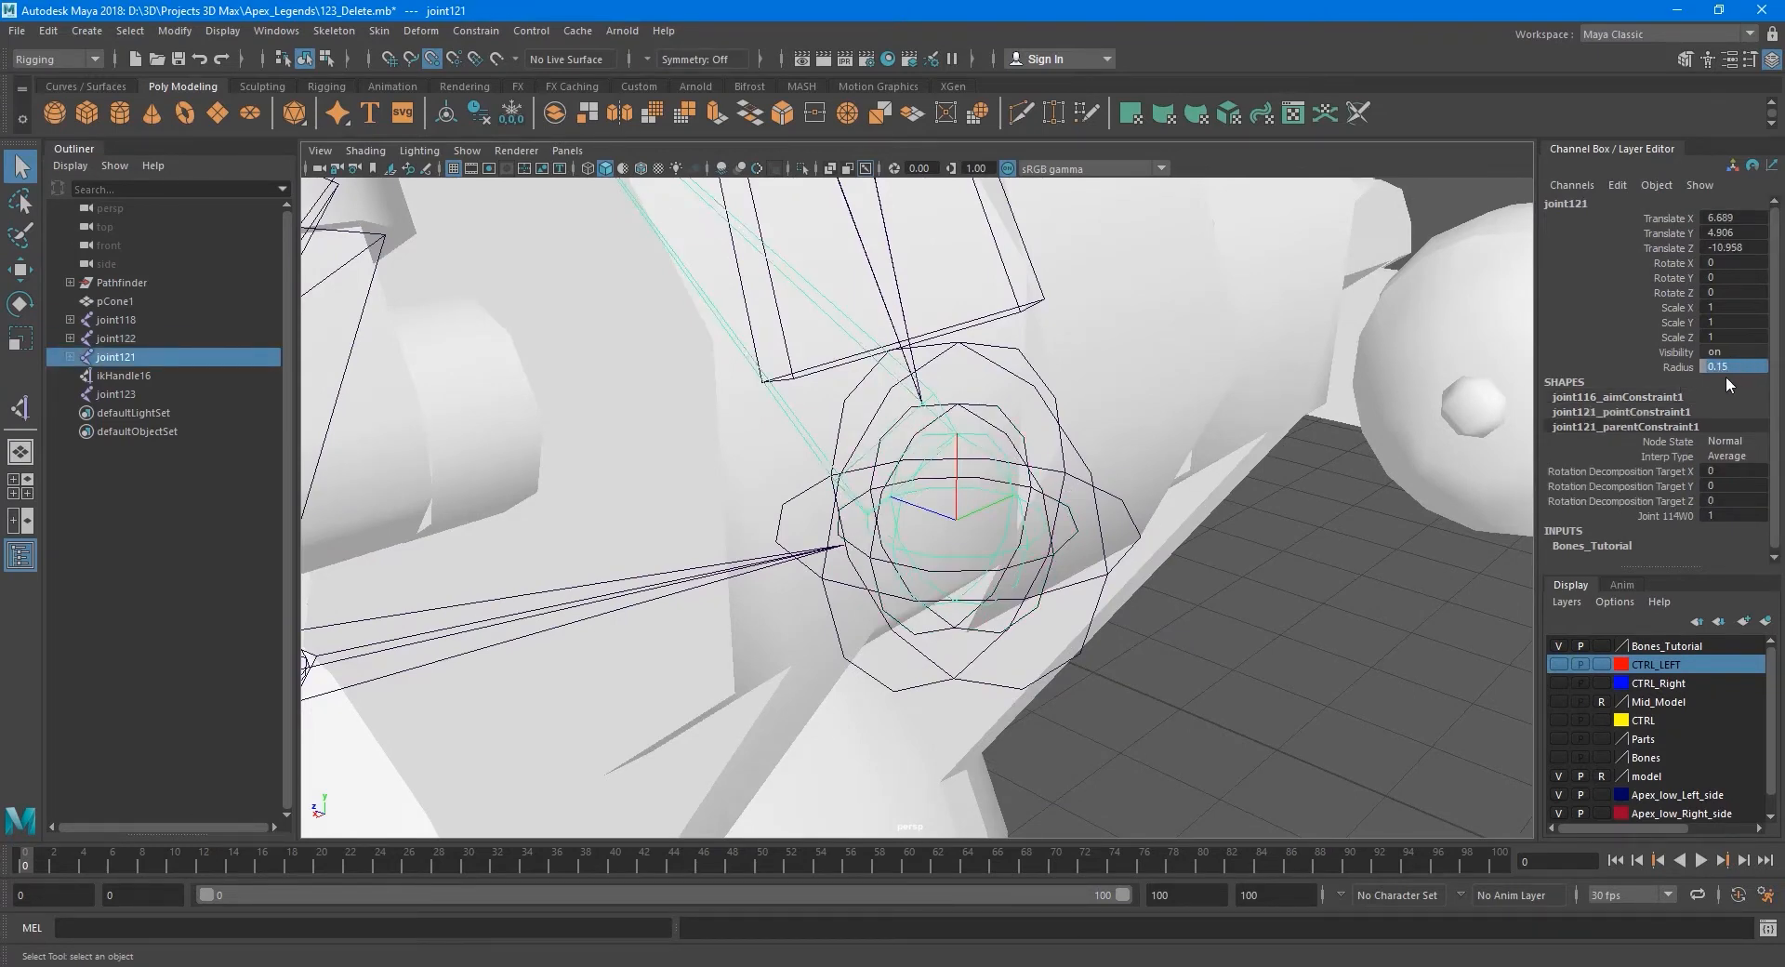
left_click(998, 433)
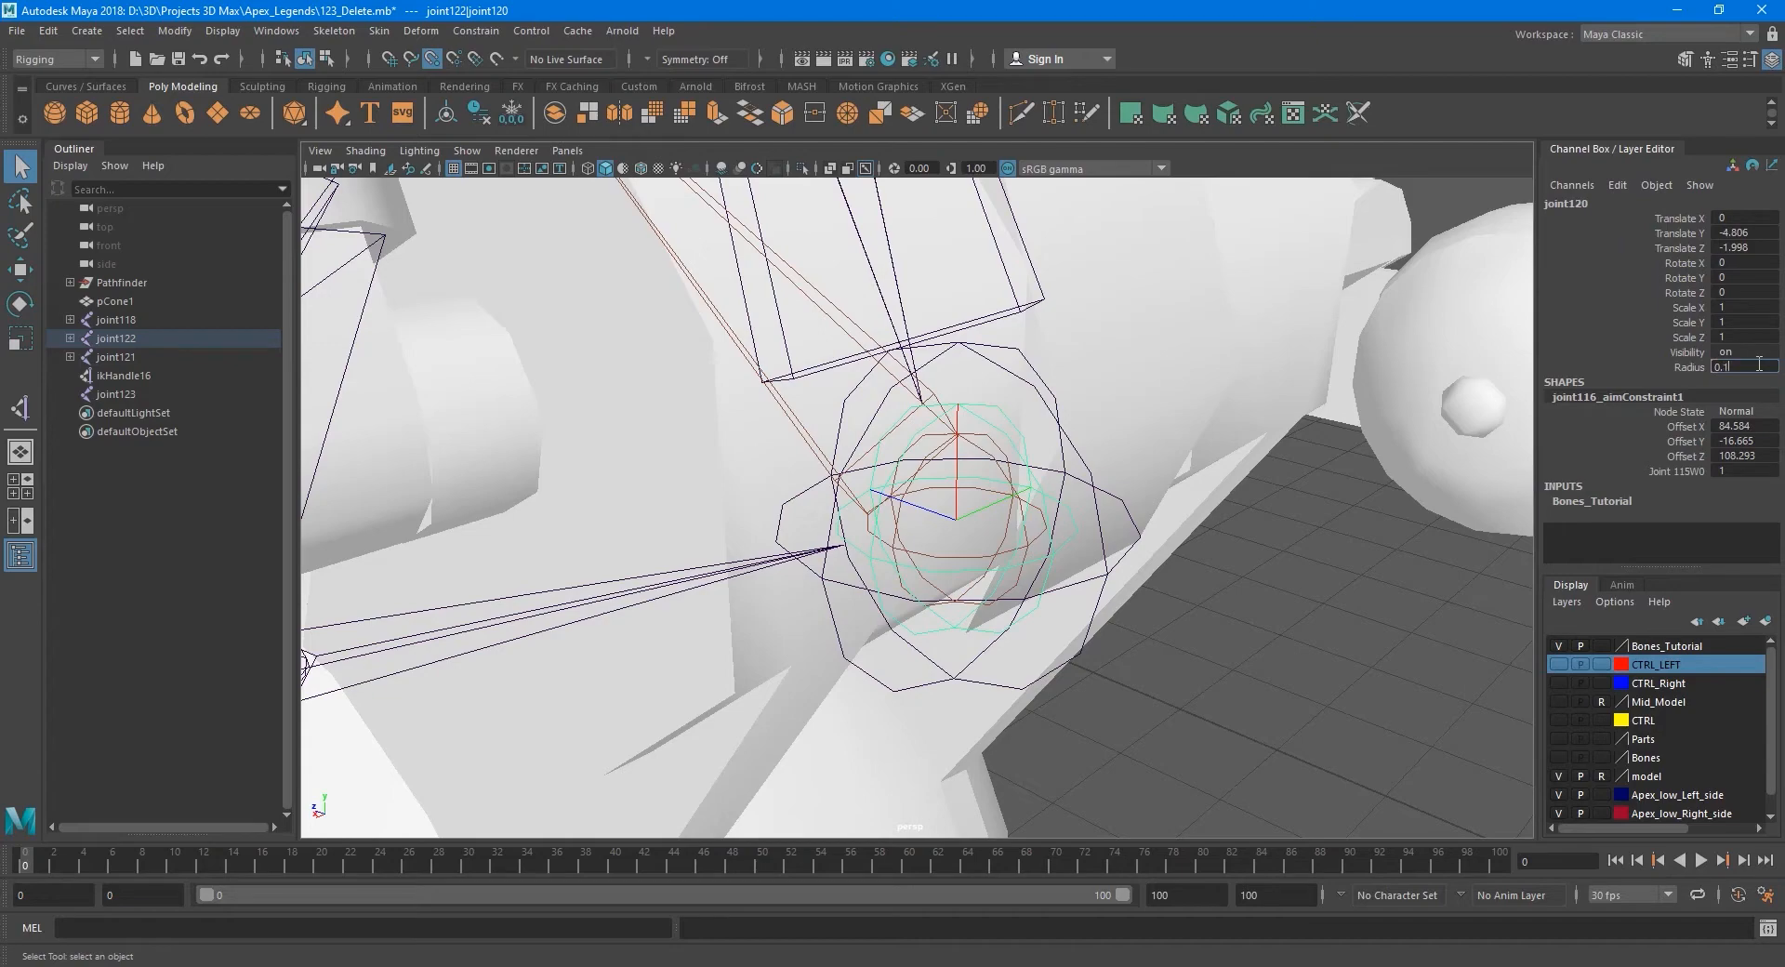
left_click_drag(1281, 463, 1116, 500, "alt")
right_click_drag(1116, 500, 1010, 493, "alt")
mouse_move(1010, 493)
left_mouse_down("alt")
mouse_move(1089, 495)
mouse_move(1028, 490)
left_mouse_up("alt")
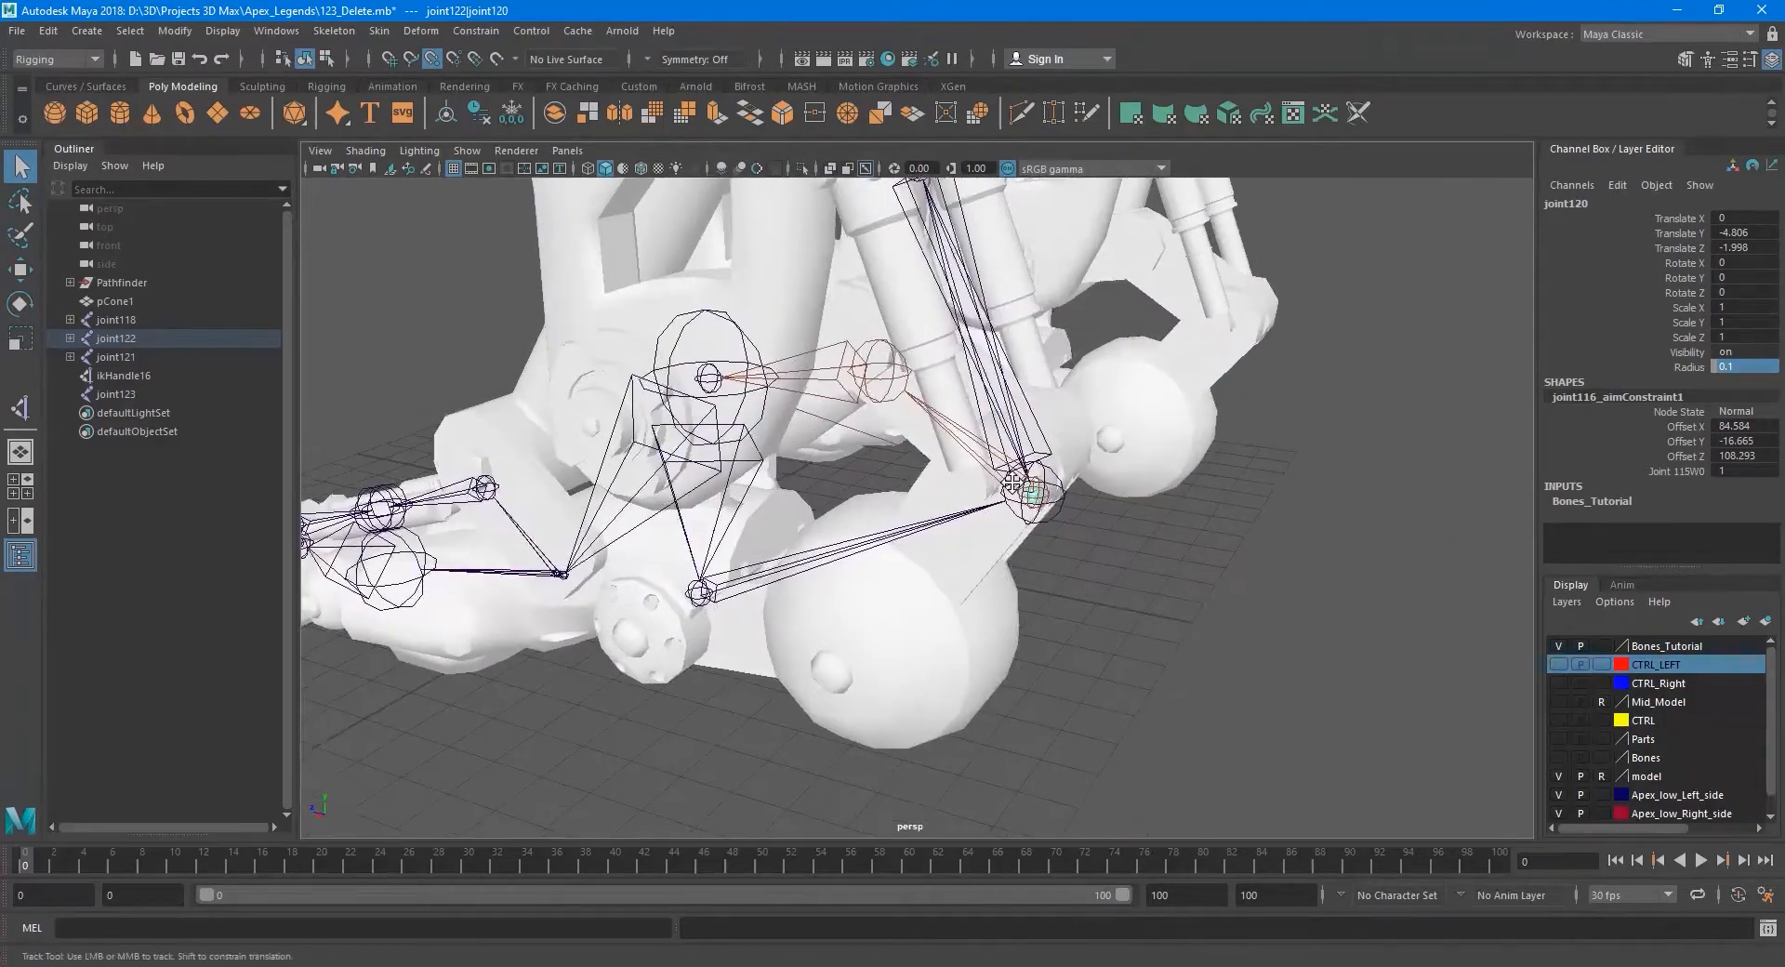
Try to parent the knee joint joint123 under joint121 at the rear of the heel, and undo it.
middle_click_drag(1029, 490, 937, 438, "alt")
right_click_drag(937, 438, 966, 462, "alt")
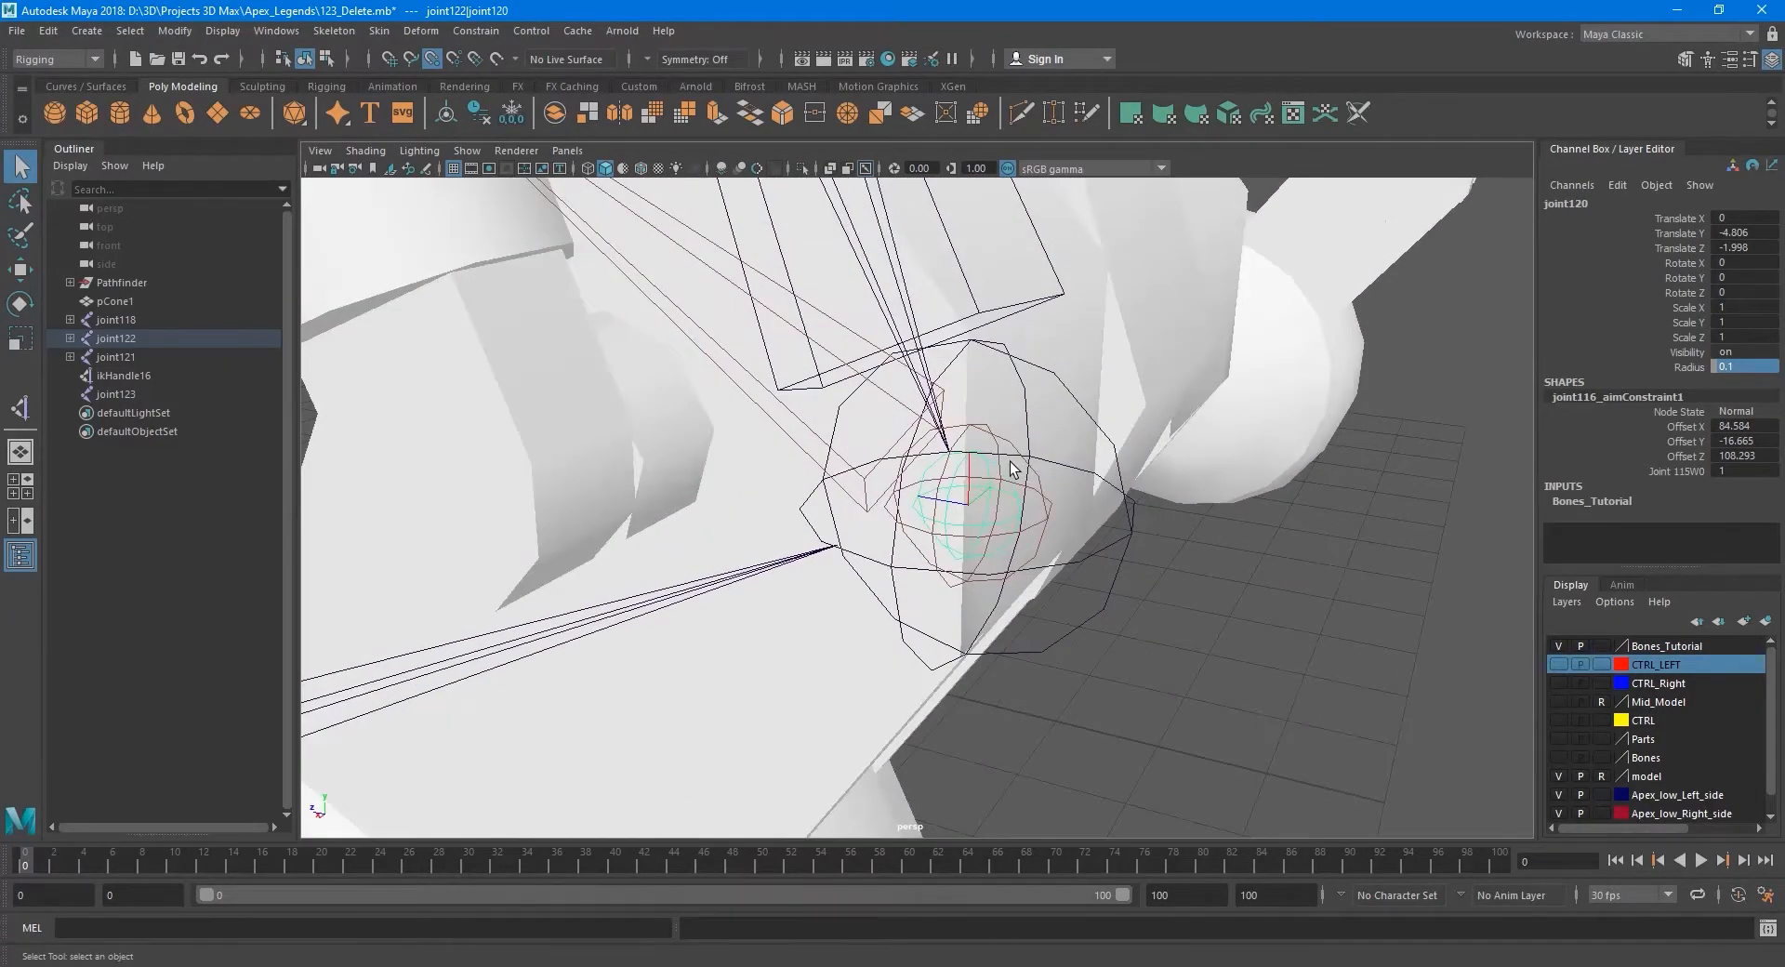
left_click(993, 434)
right_click_drag(1014, 581, 992, 511, "alt")
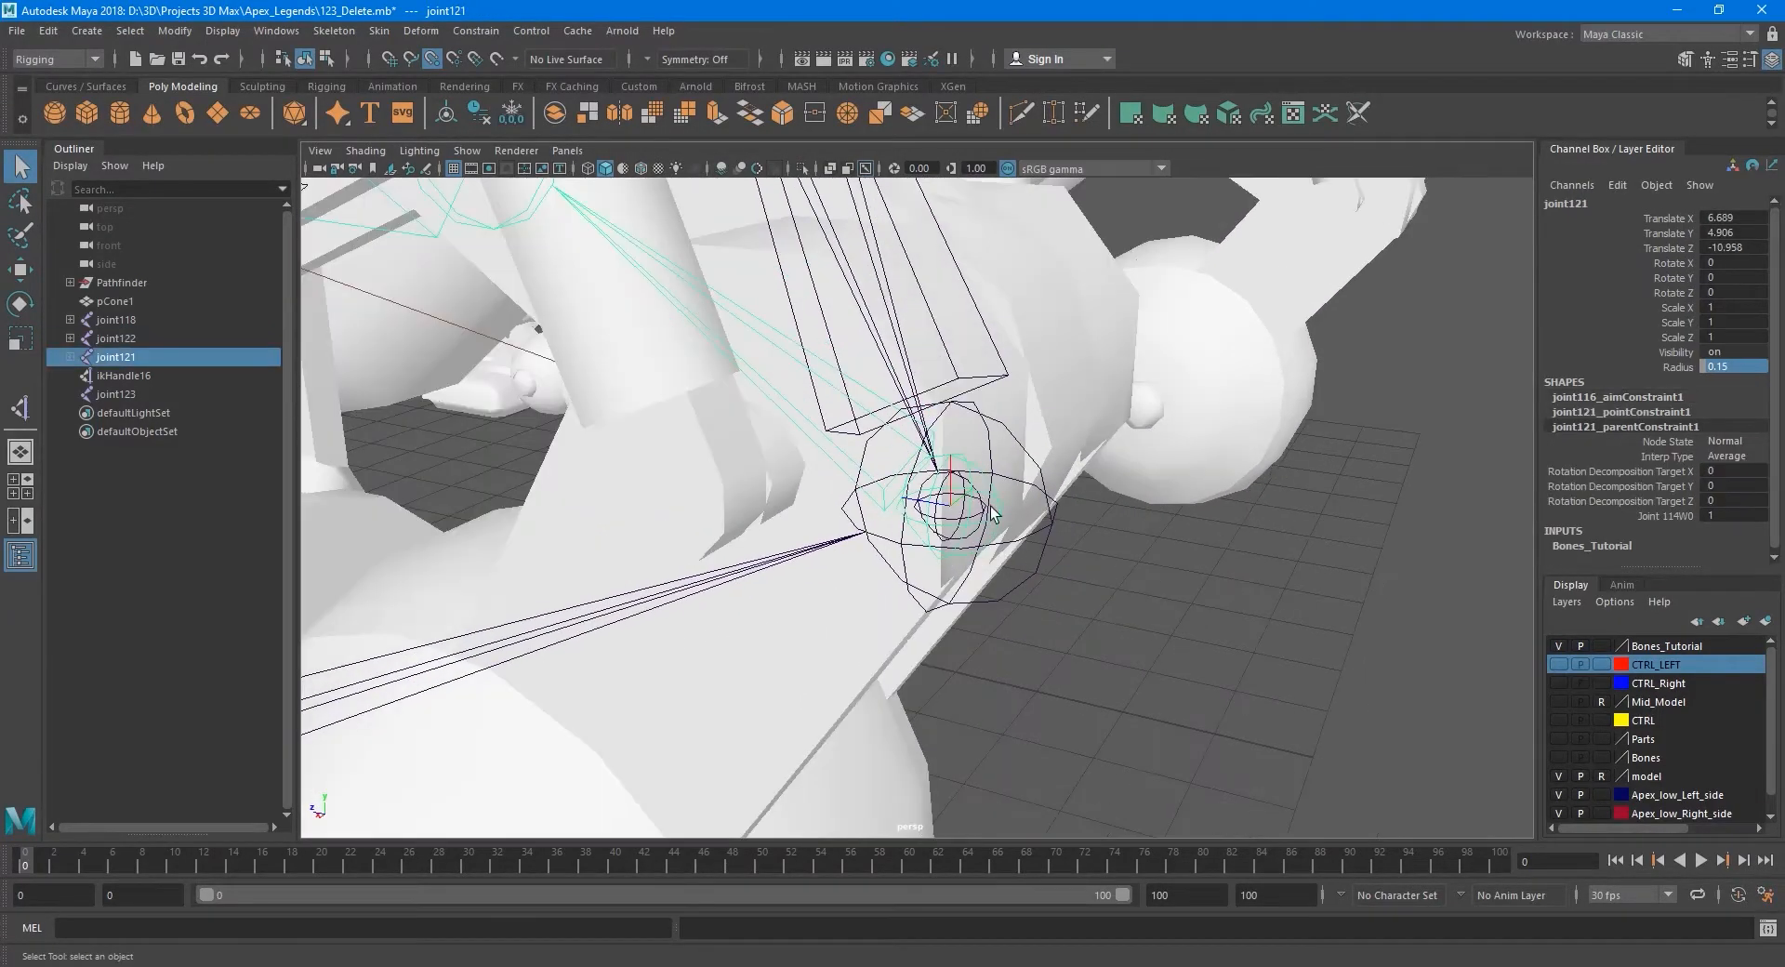
right_click_drag(990, 656, 884, 325, "alt")
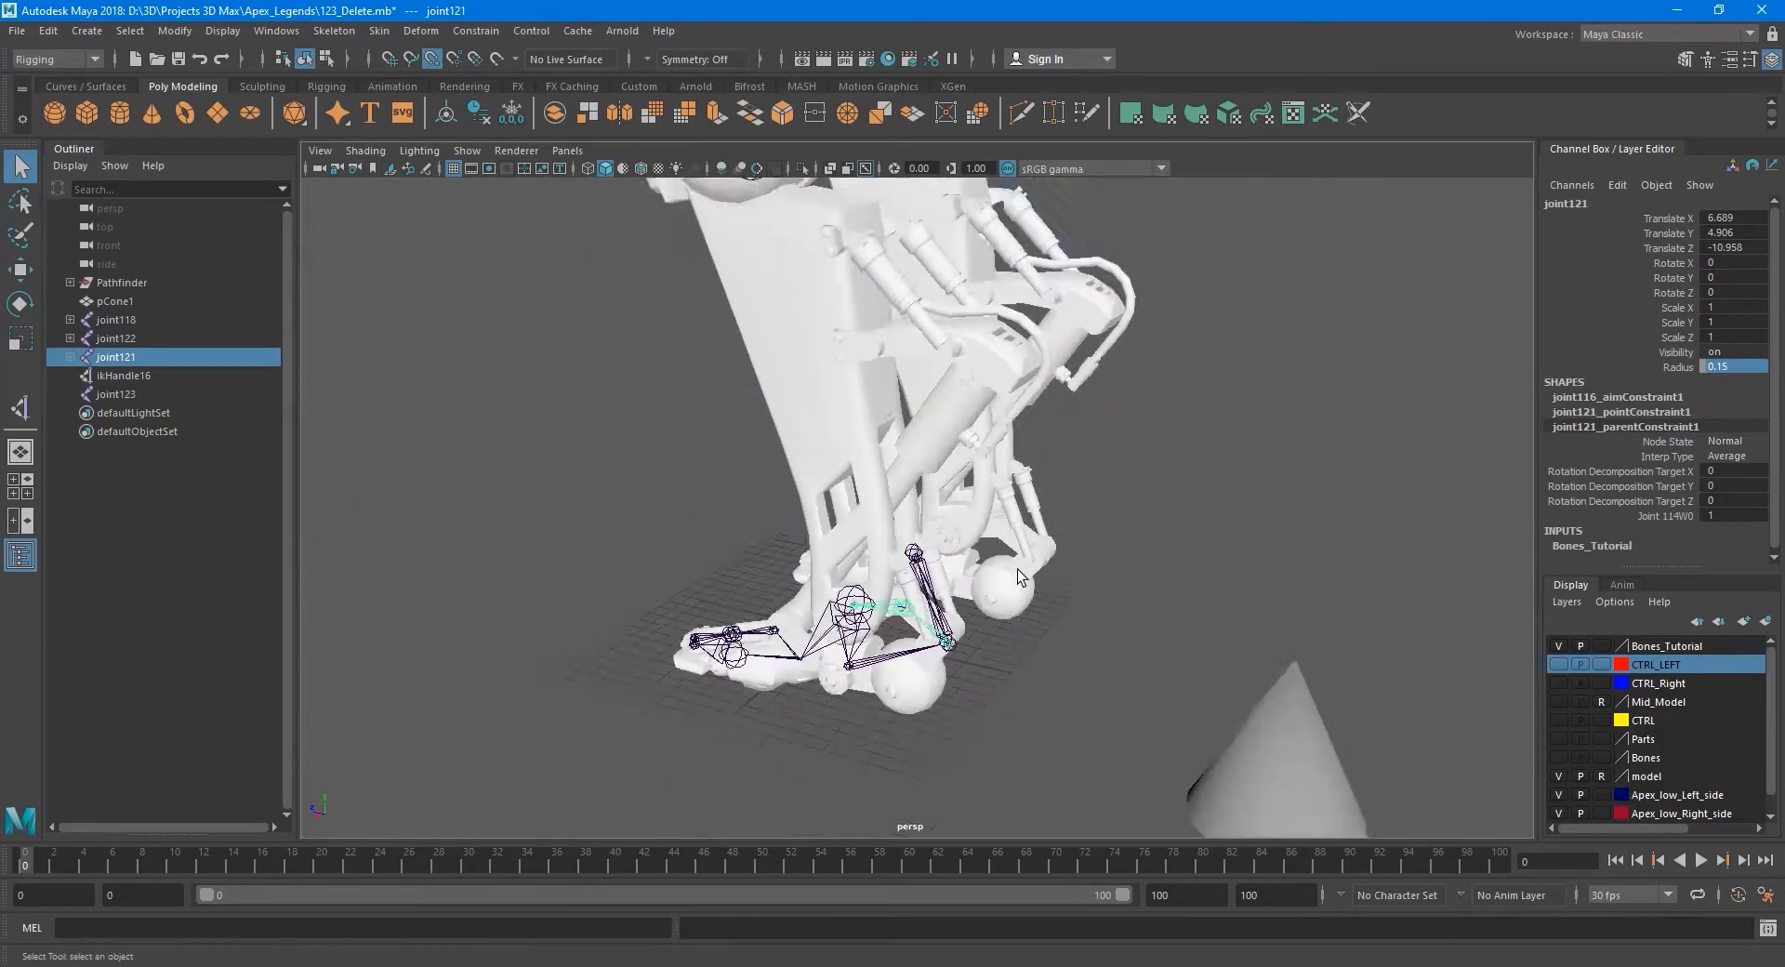
middle_click_drag(883, 326, 974, 474, "alt")
left_click(903, 303)
middle_click_drag(1073, 562, 949, 251, "alt")
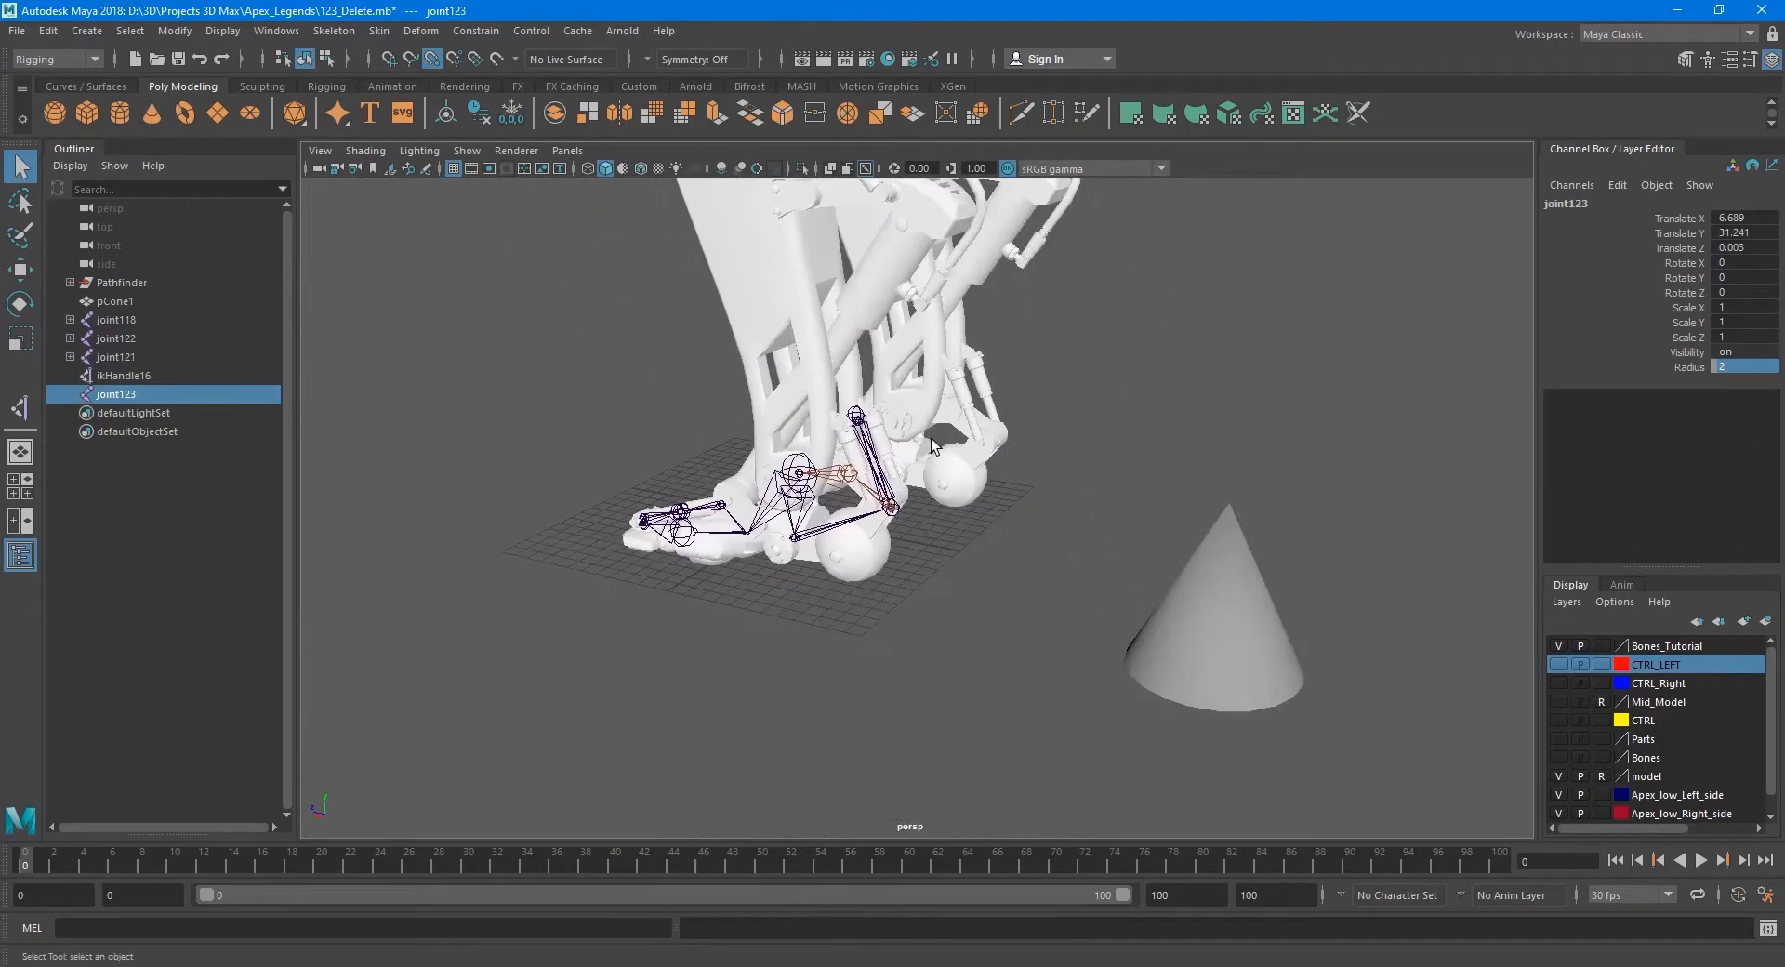
right_click_drag(939, 437, 999, 528, "alt")
middle_click_drag(1083, 554, 996, 499, "alt")
right_click_drag(997, 499, 1092, 585, "alt")
middle_click_drag(967, 372, 981, 509, "alt")
right_click_drag(893, 372, 995, 471, "alt")
left_click(1020, 389, "shift")
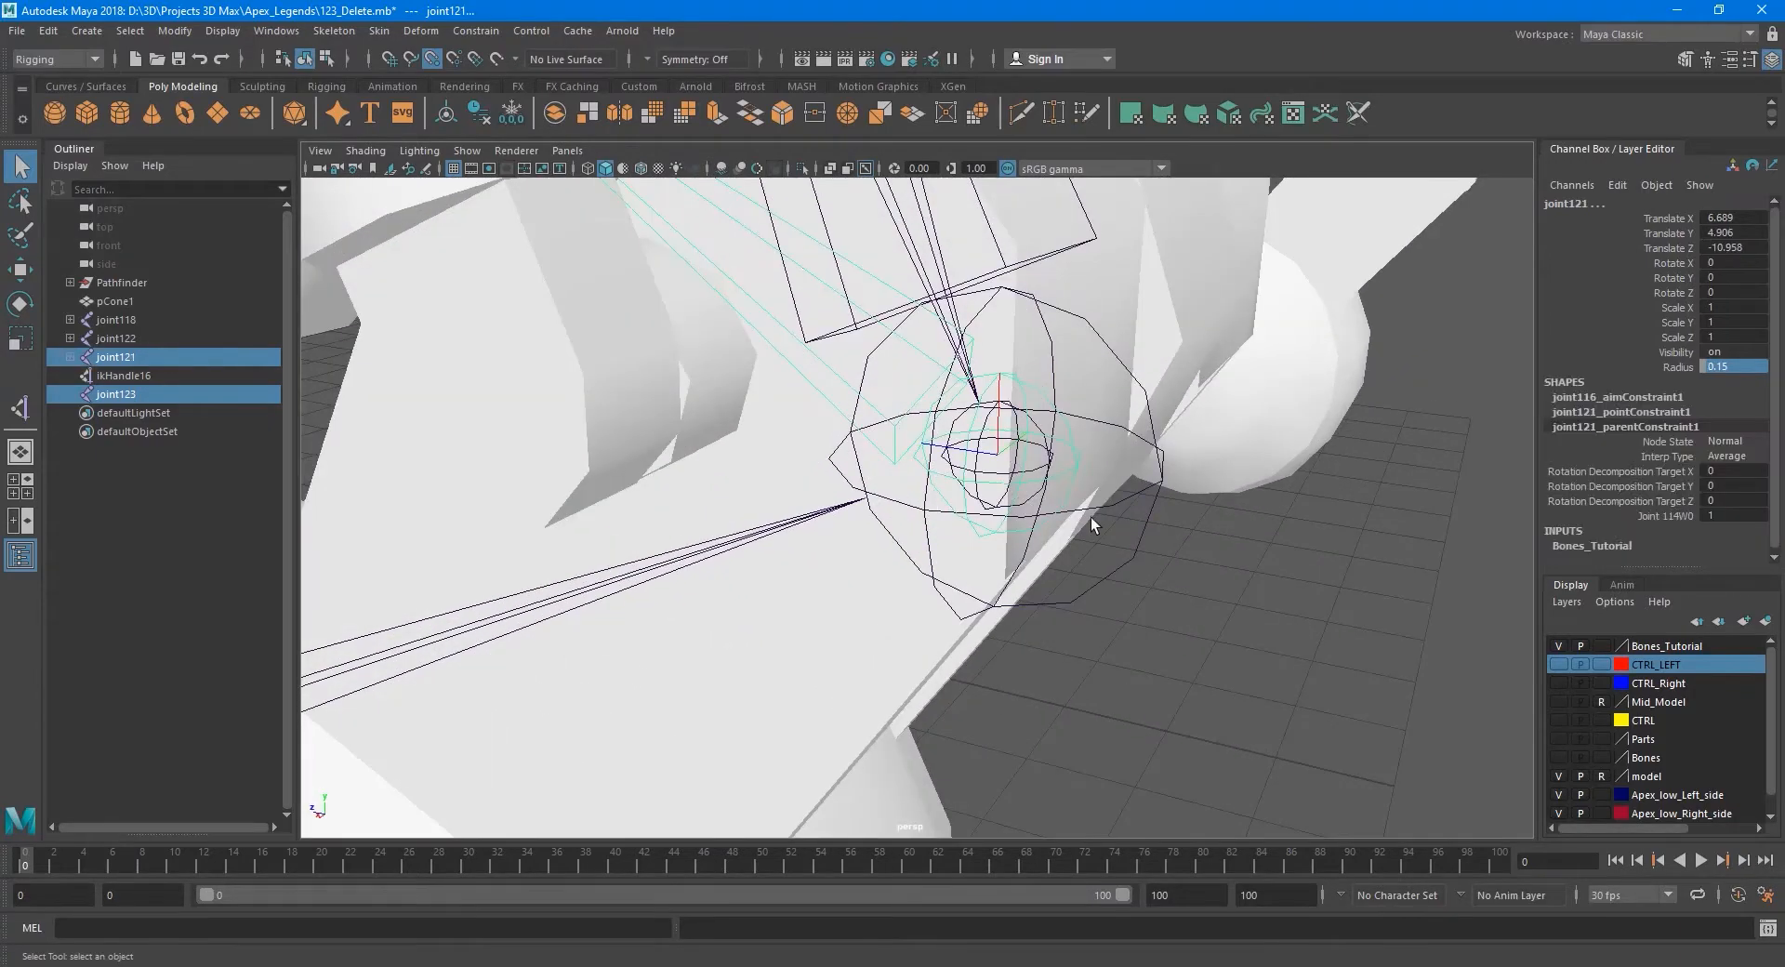
key("p")
mouse_move(1102, 505)
right_mouse_down("alt")
mouse_move(1086, 604)
mouse_move(1022, 489)
mouse_move(1101, 652)
mouse_move(1031, 493)
mouse_move(1073, 518)
right_mouse_up("alt")
key("ctrl+z")
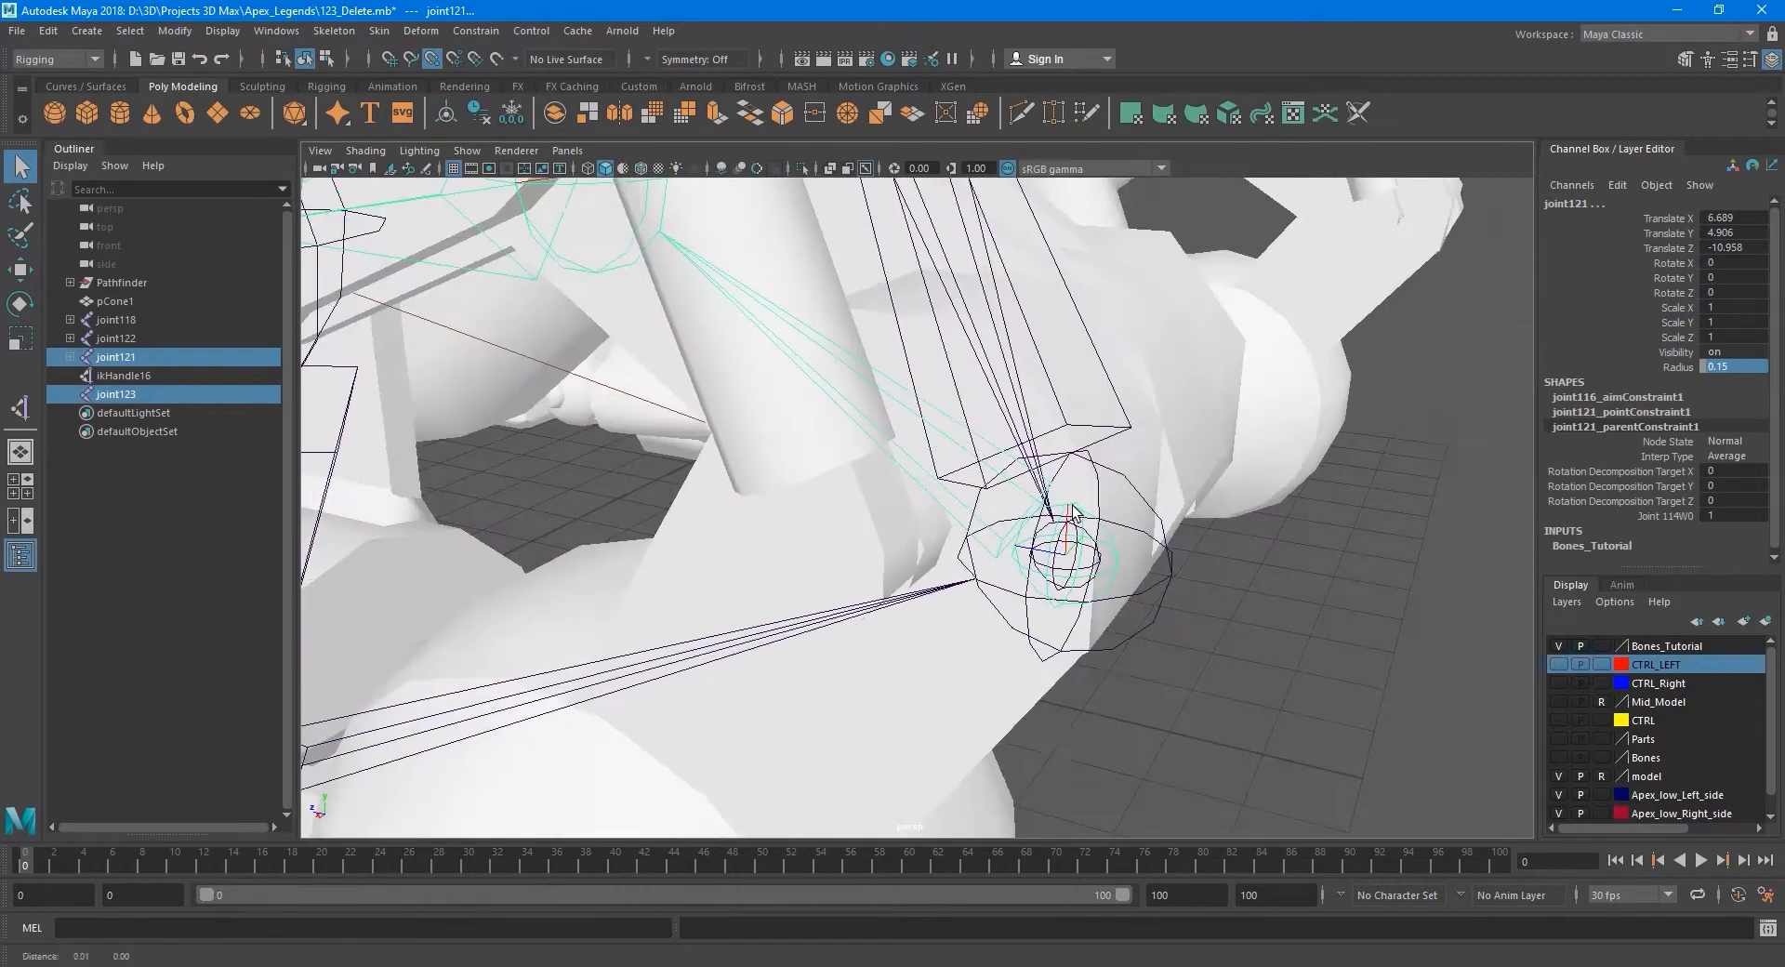
Parent joint121, the root of the short heel chain, under the knee joint joint123.
left_click_drag(1073, 518, 1030, 492, "alt")
scroll(1070, 614, "down", 10)
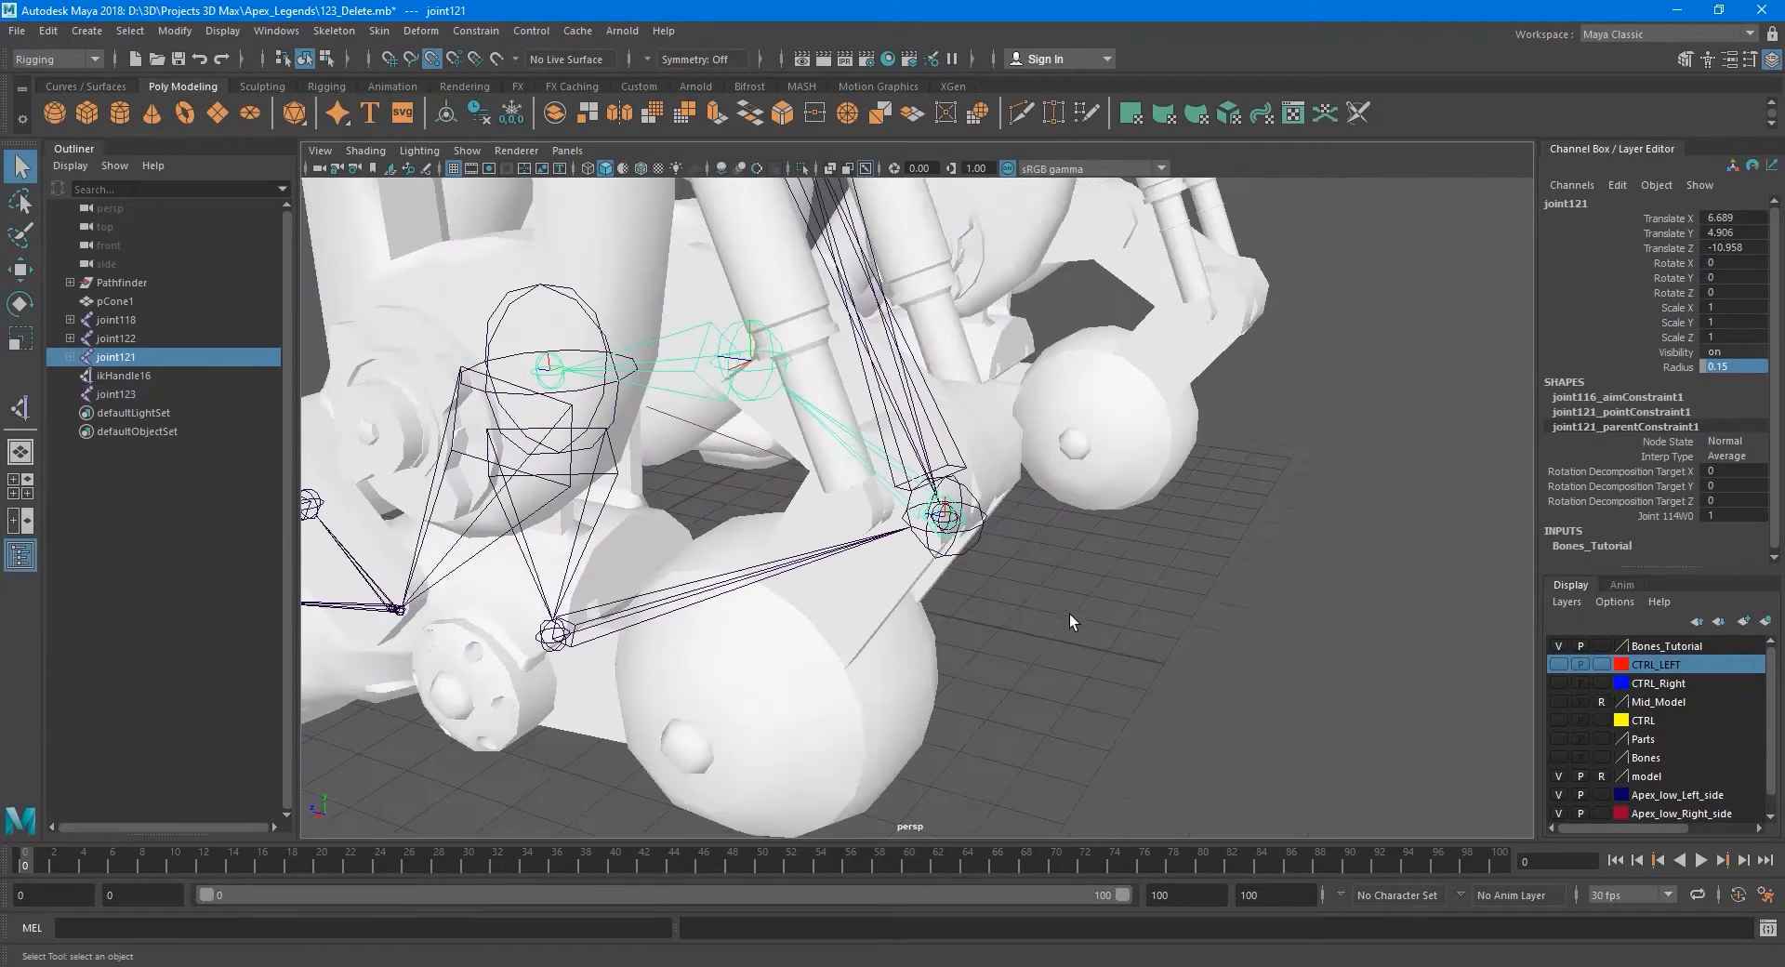
middle_click_drag(896, 395, 1018, 767, "alt")
scroll(888, 418, "down", 2)
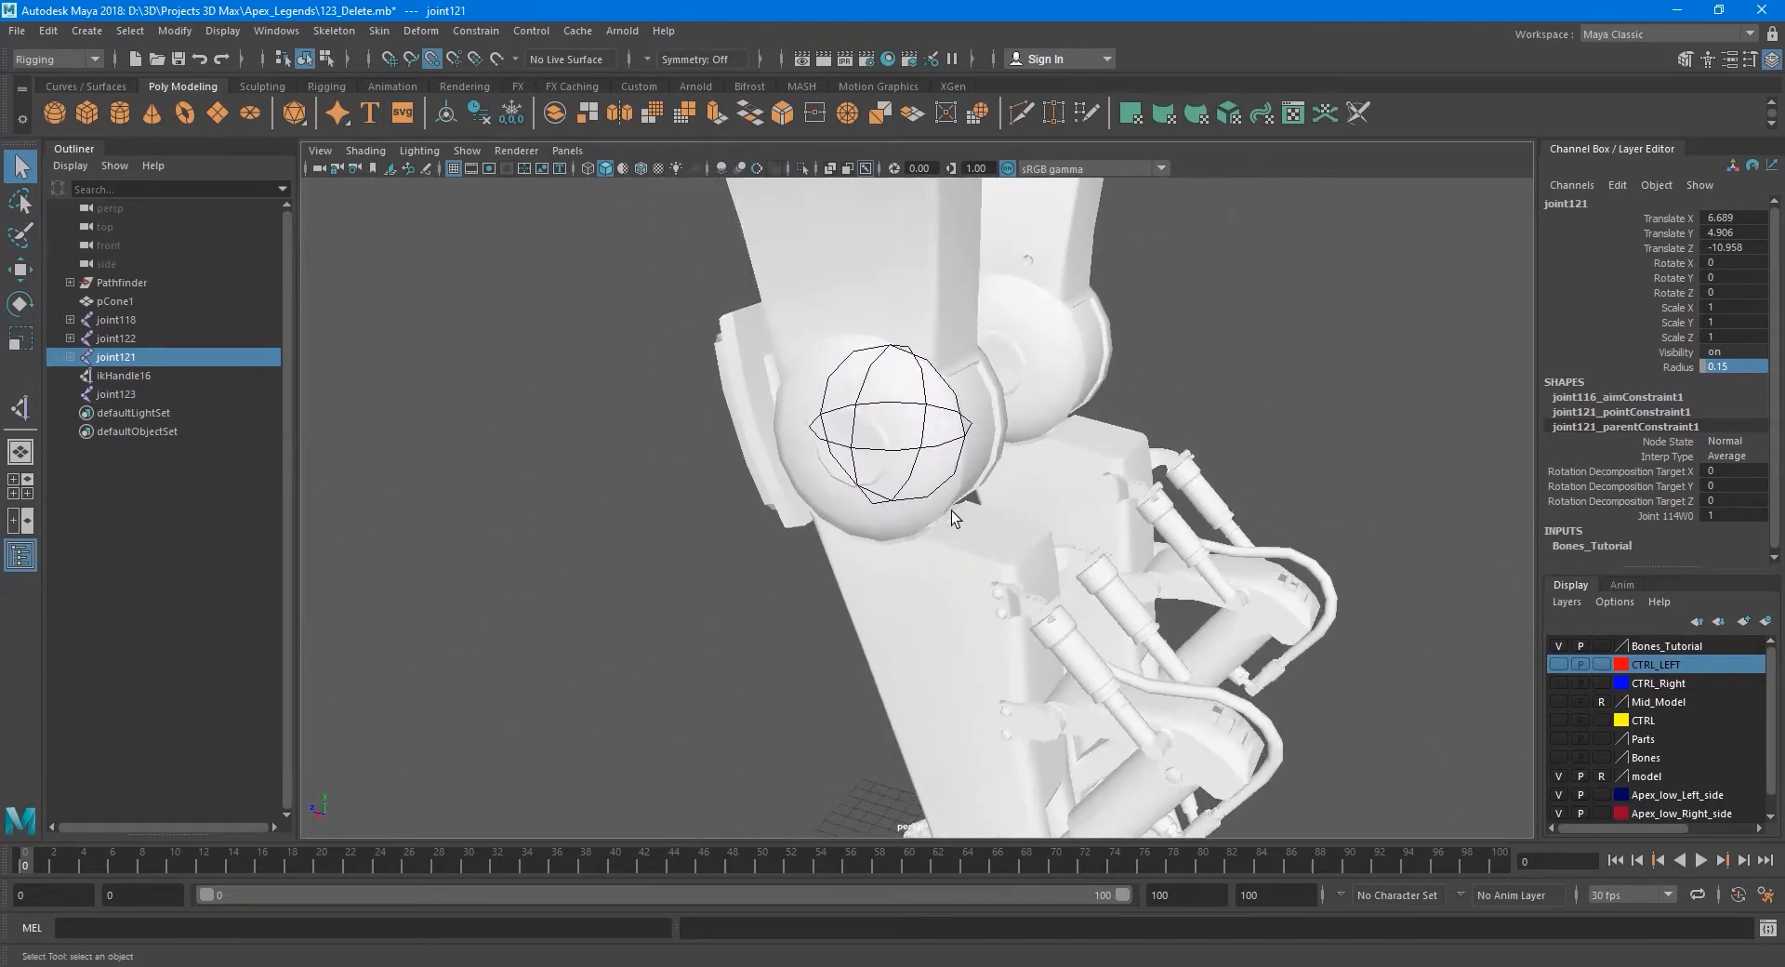
left_click(964, 429, "shift")
middle_click_drag(965, 429, 957, 343, "alt")
key("p")
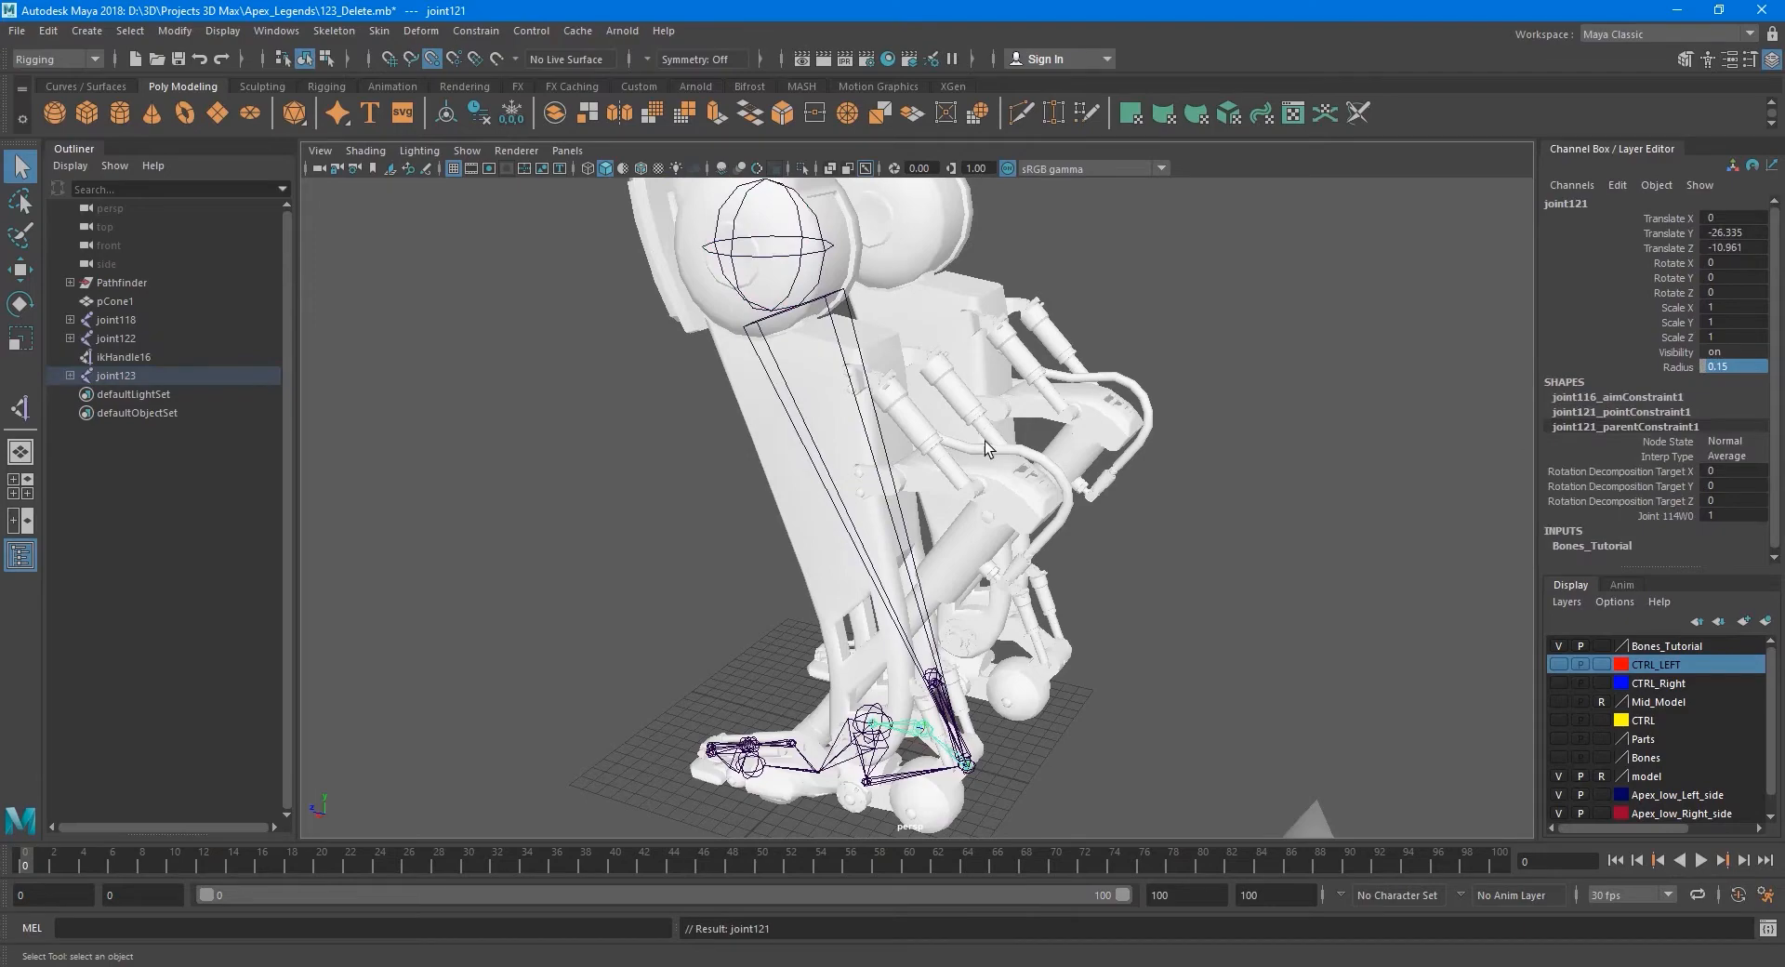
Parent joint118, the ankle joint that carries the foot chain, under the knee joint joint123.
left_click_drag(984, 502, 1065, 569, "alt")
middle_click_drag(1065, 569, 1080, 533, "alt")
left_click_drag(1080, 533, 1022, 535, "alt")
middle_click_drag(987, 583, 994, 590, "alt")
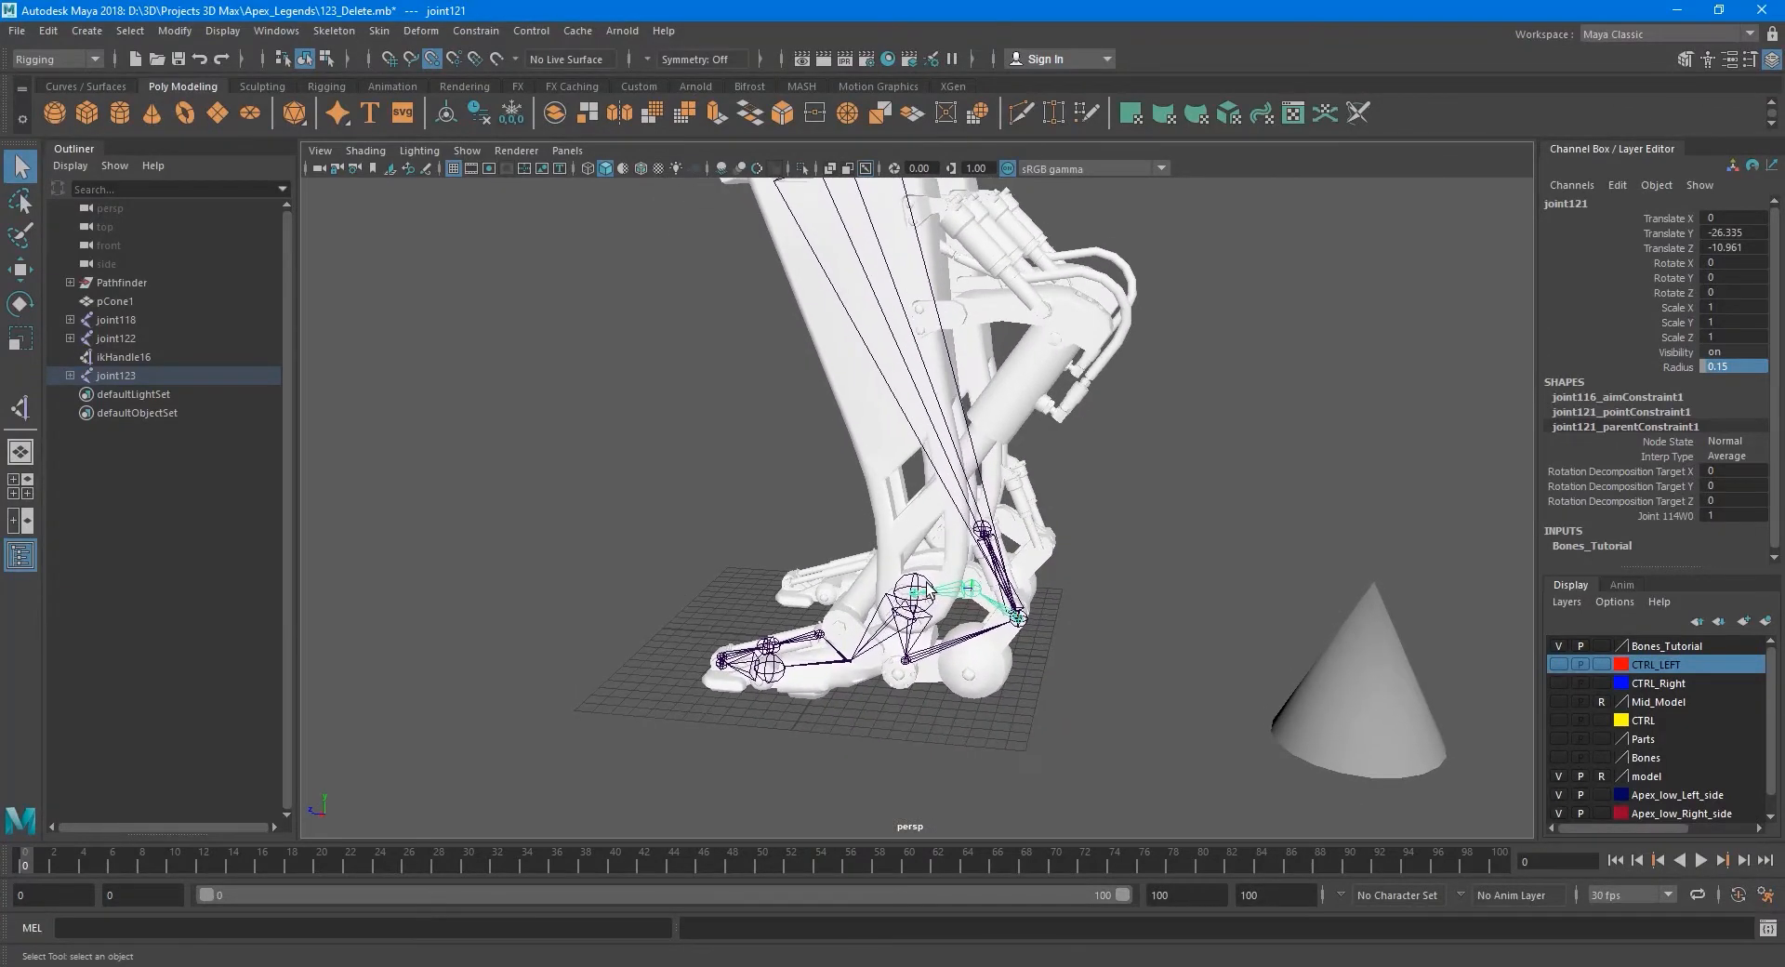
left_click(924, 581)
scroll(924, 582, "down", 3)
middle_click_drag(872, 468, 942, 544, "alt")
scroll(905, 403, "up", 3)
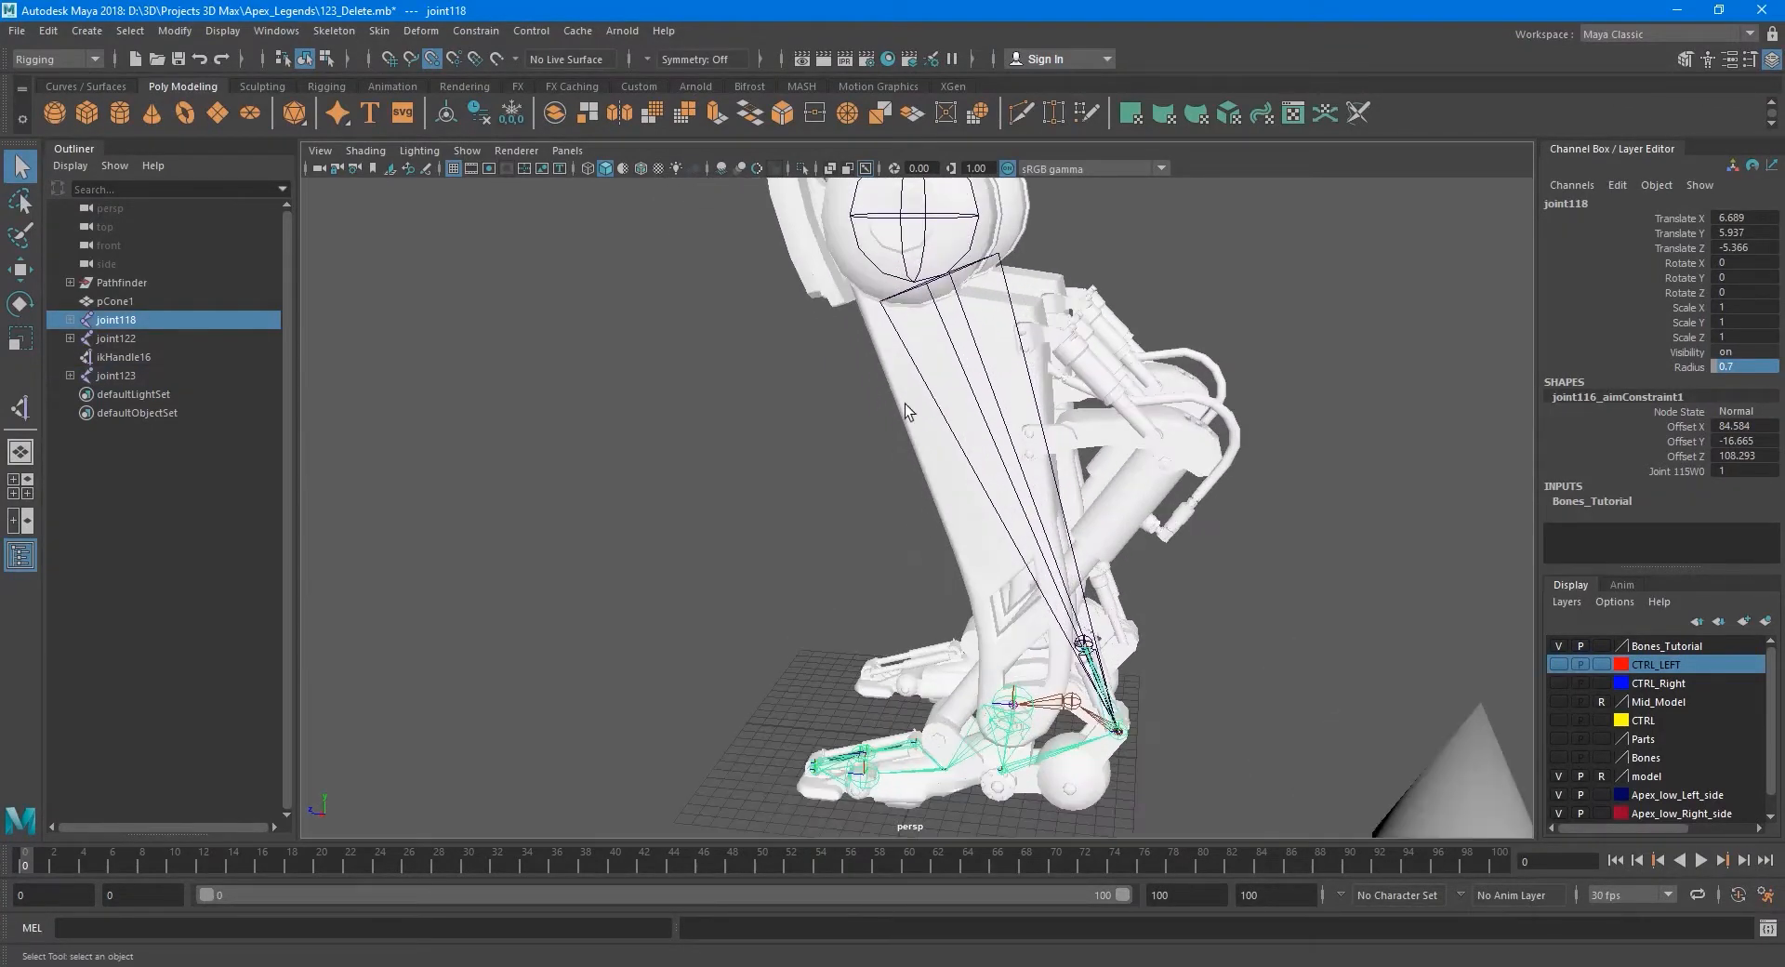
left_click(878, 270, "shift")
key("p")
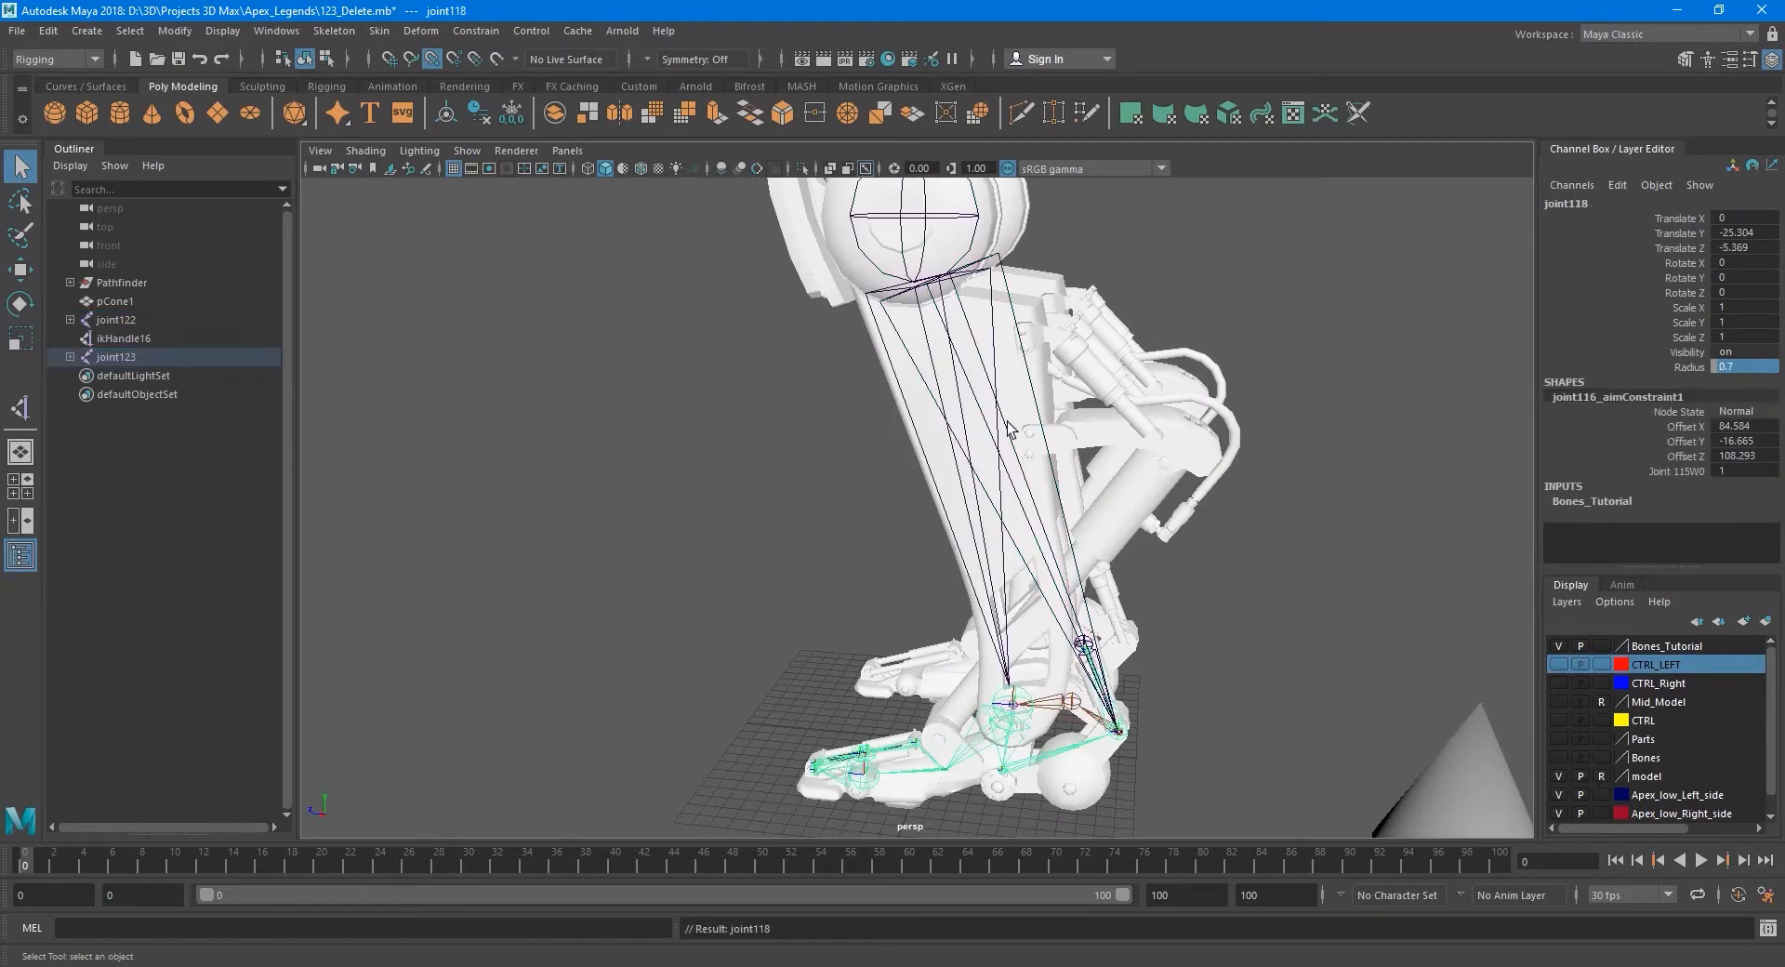
Try rotating joint119, the lower ankle joint leading to the heel, 22.5 degrees about Y, and undo the rotation.
middle_click_drag(1076, 654, 999, 556, "alt")
left_click_drag(998, 556, 943, 572, "alt")
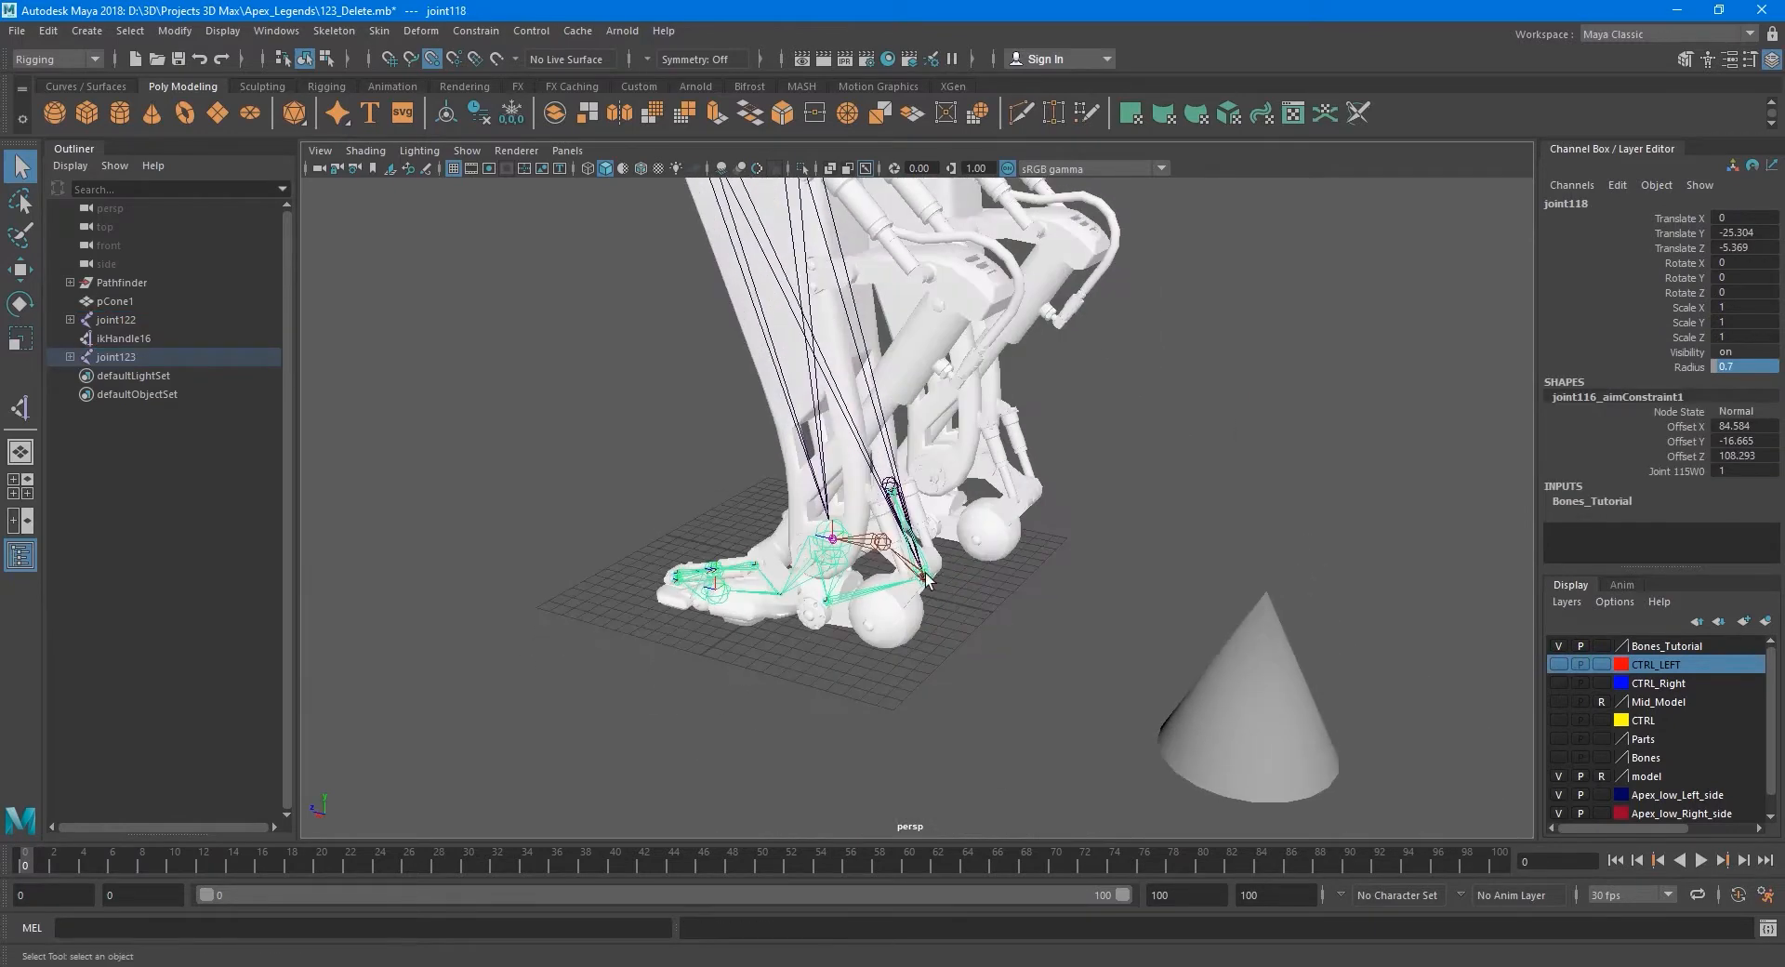
scroll(1003, 502, "up", 4)
middle_click_drag(944, 572, 951, 463, "alt")
scroll(951, 463, "up", 4)
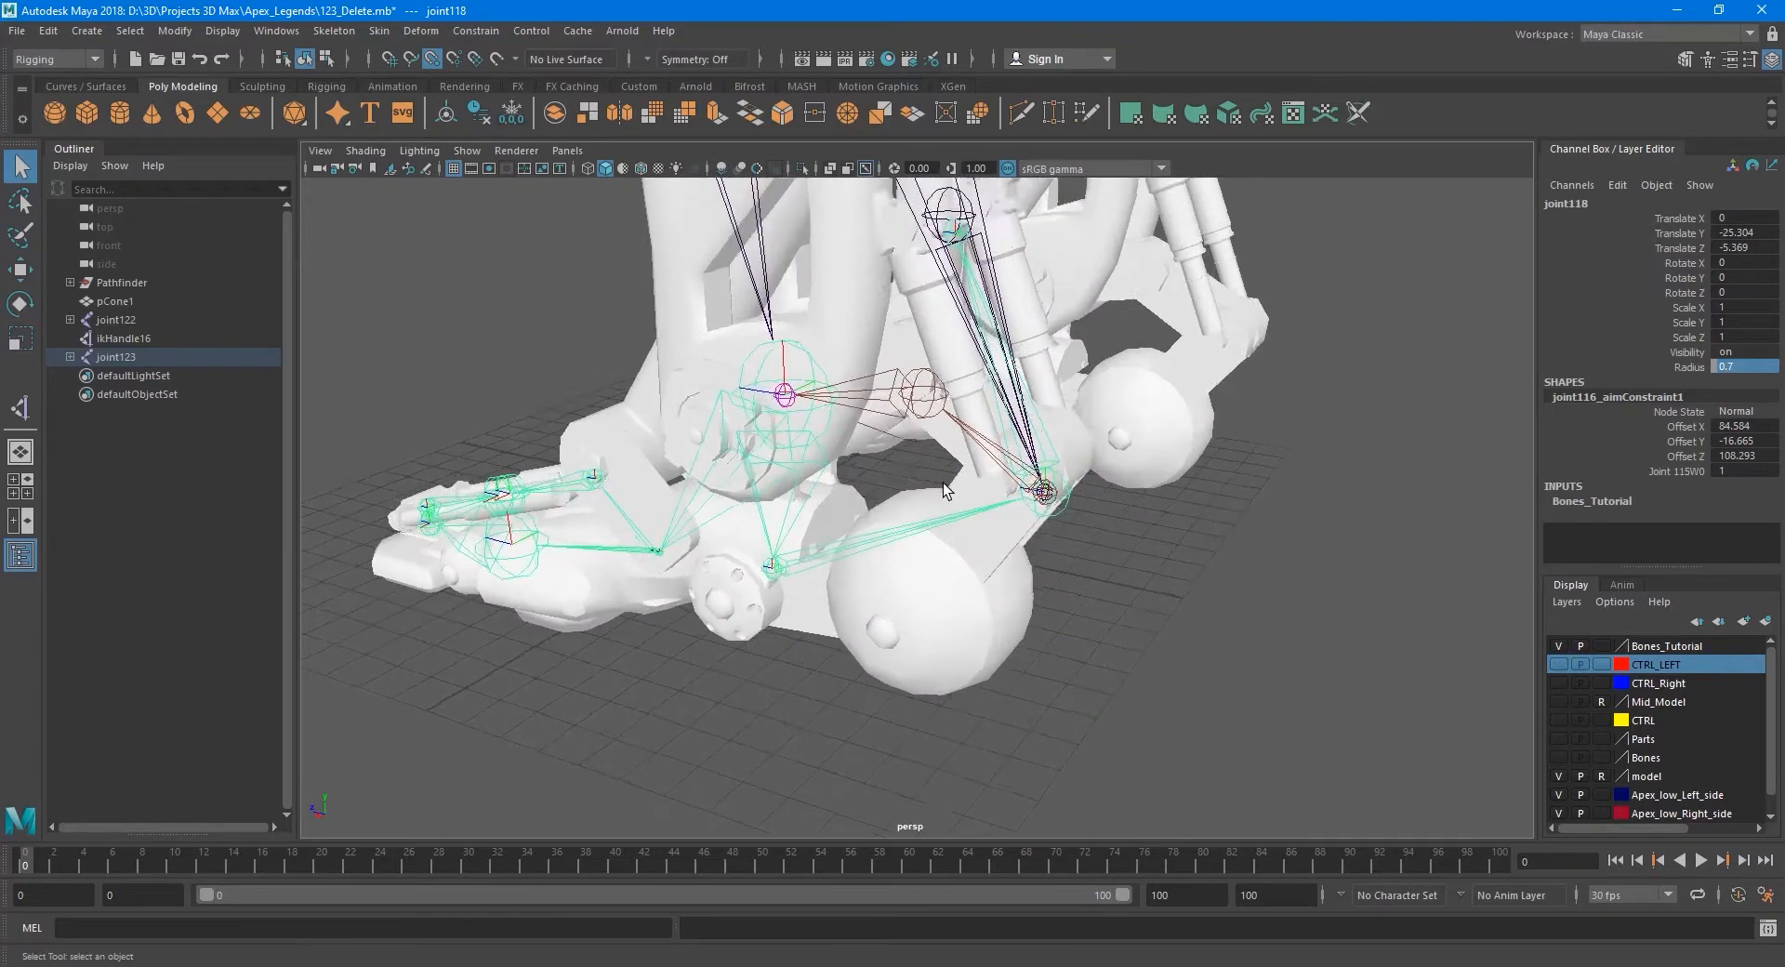
left_click(762, 584)
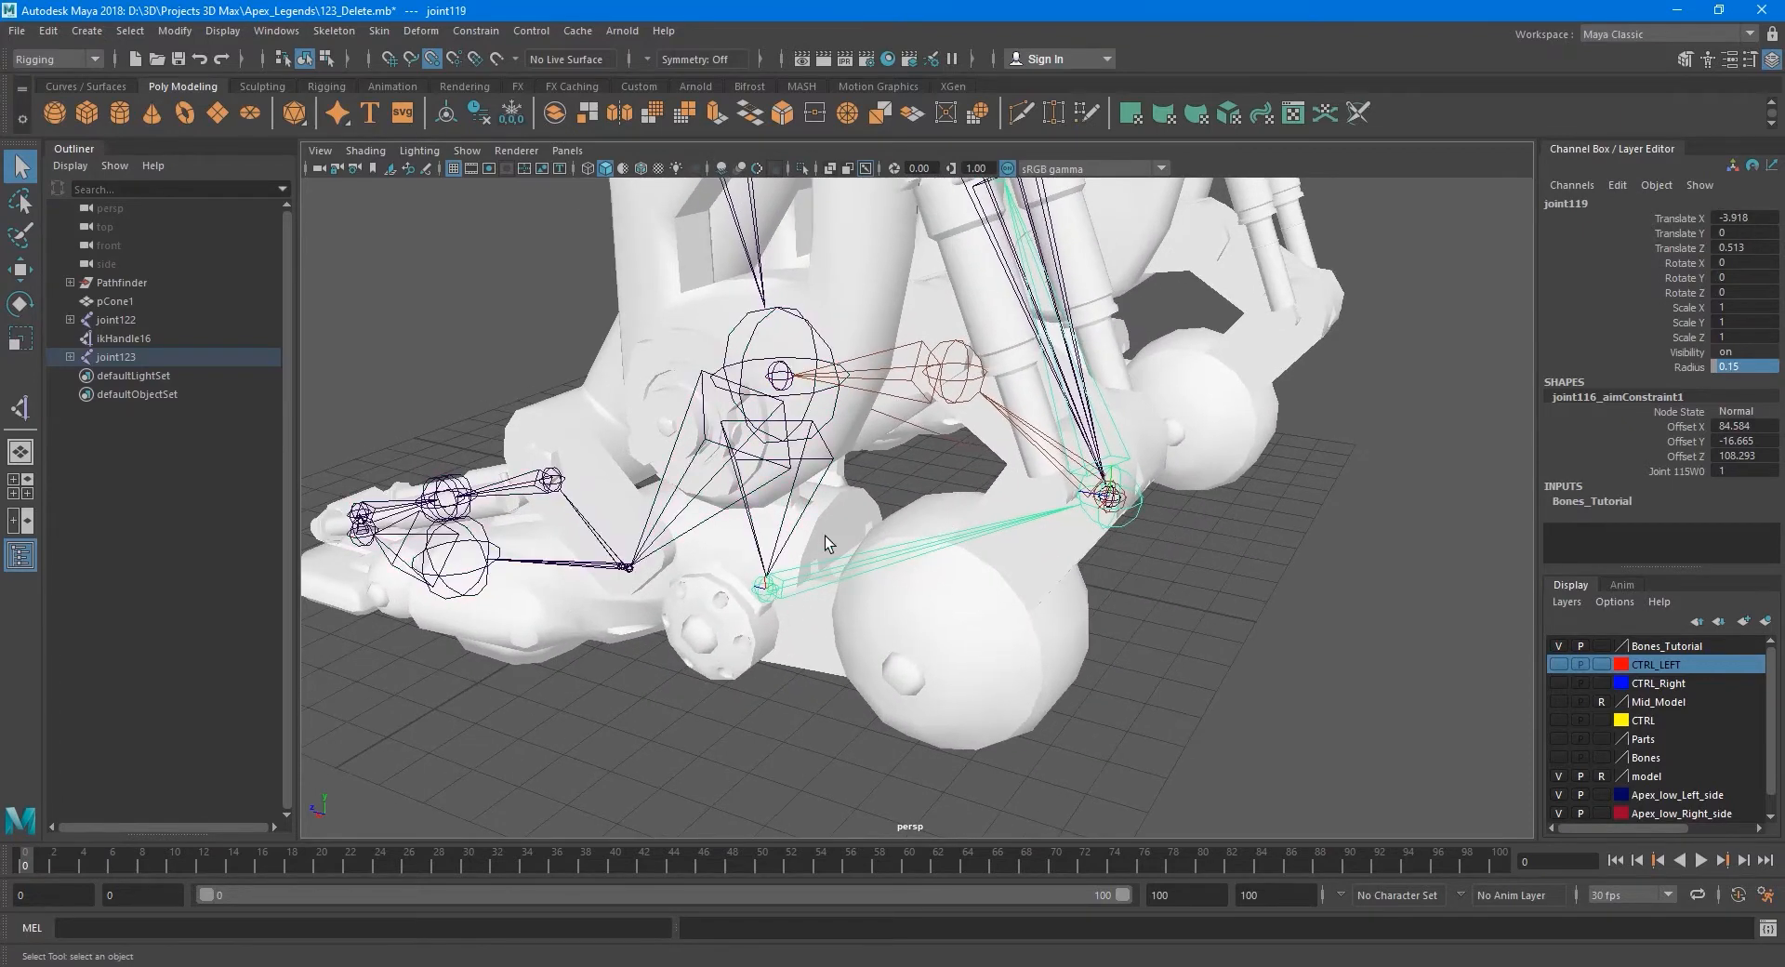
scroll(851, 558, "up", 3)
key("e")
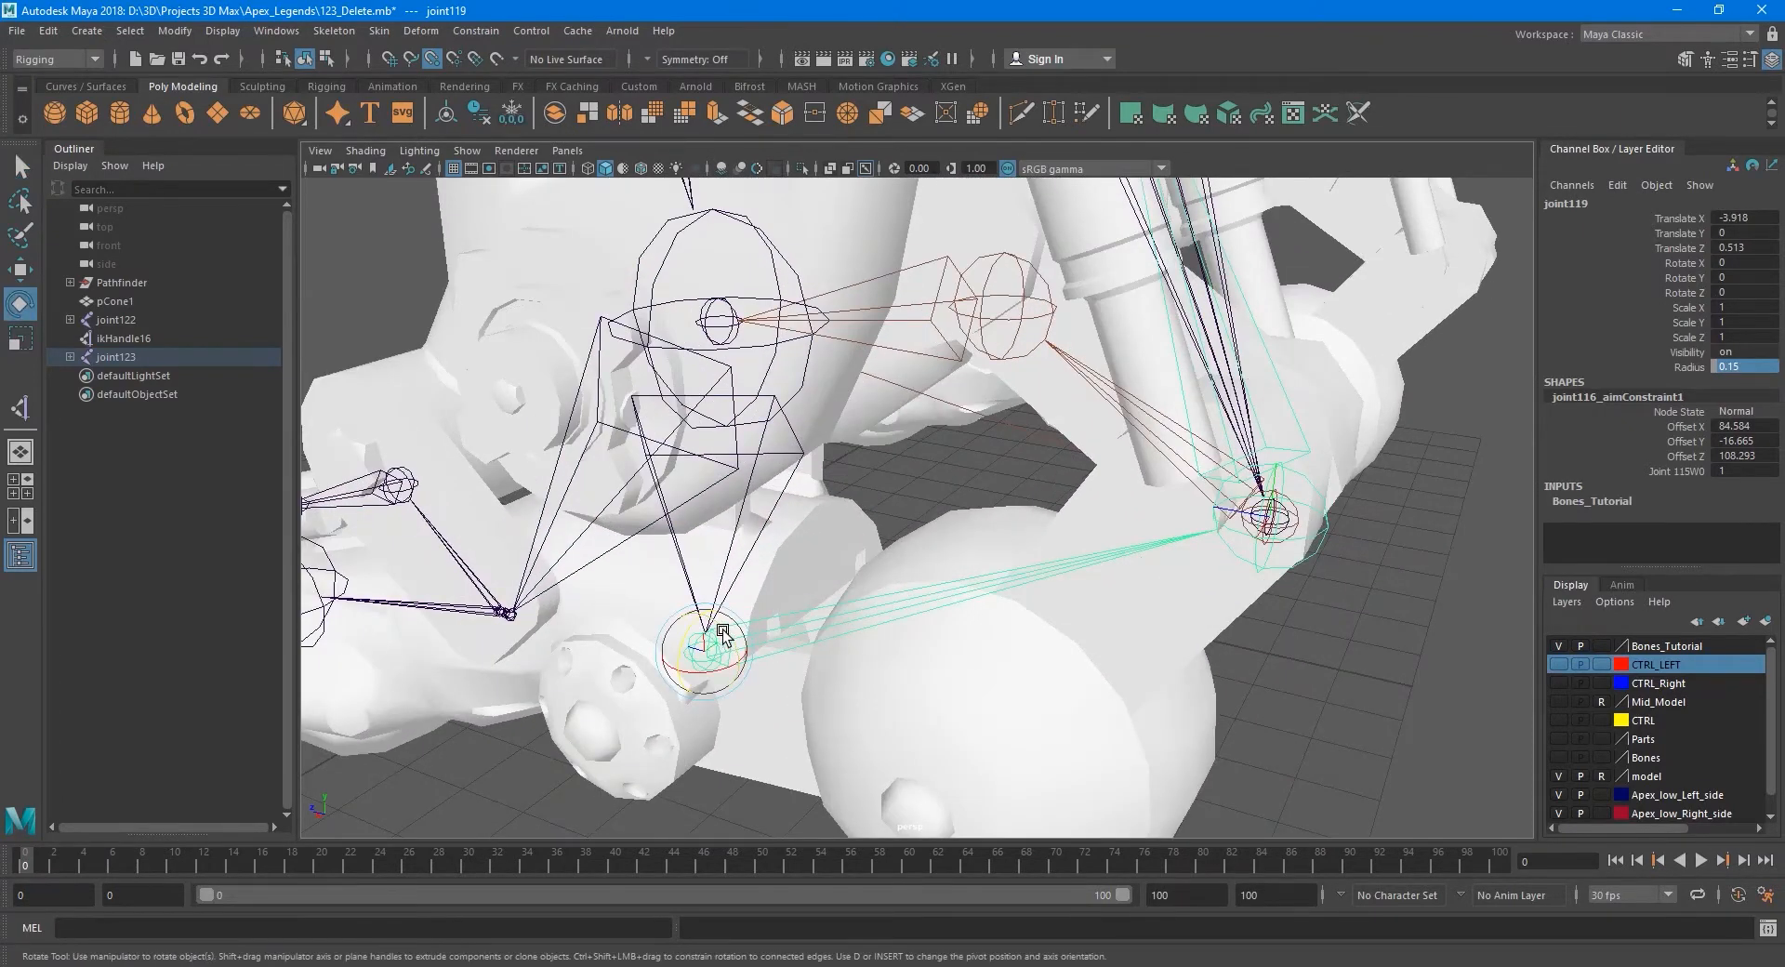
left_click_drag(723, 635, 722, 556)
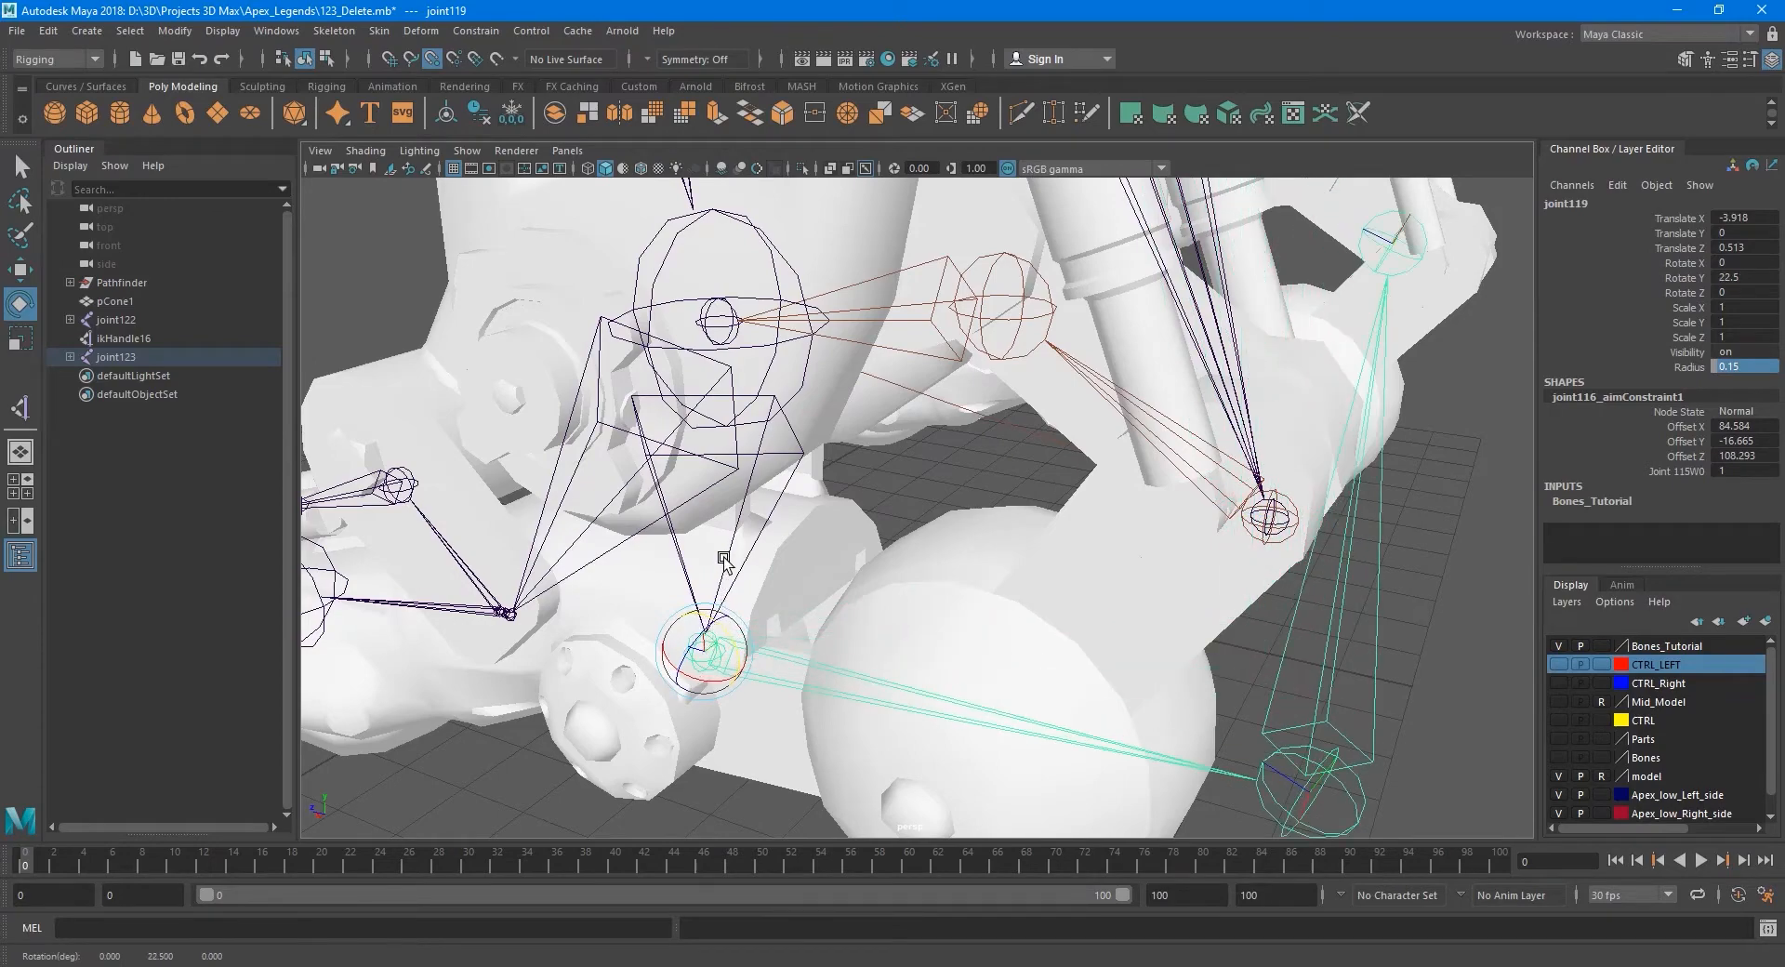
key("ctrl+z")
Aim-constrain heel joint114 to piston joint122 with Maintain offset on, aim vector 1, 0, 0 and all constraint axes.
left_click_drag(913, 534, 973, 483, "alt")
scroll(974, 481, "up", 6)
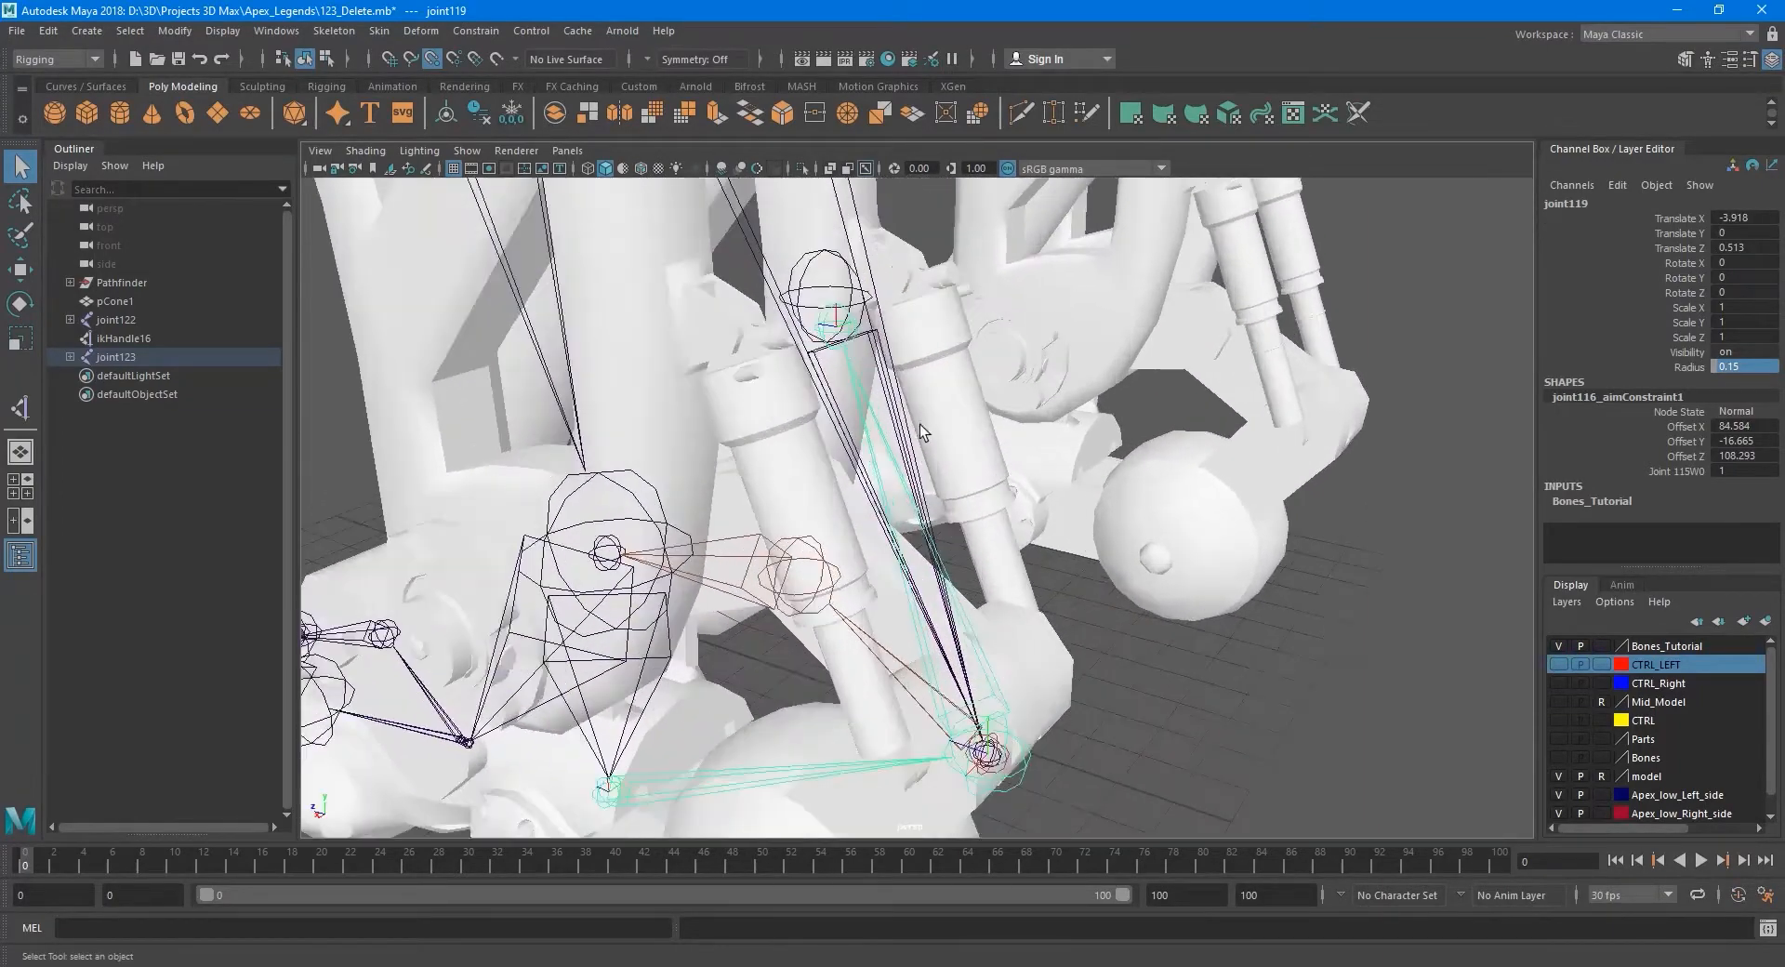
left_click(863, 300)
middle_click_drag(957, 518, 900, 385, "alt")
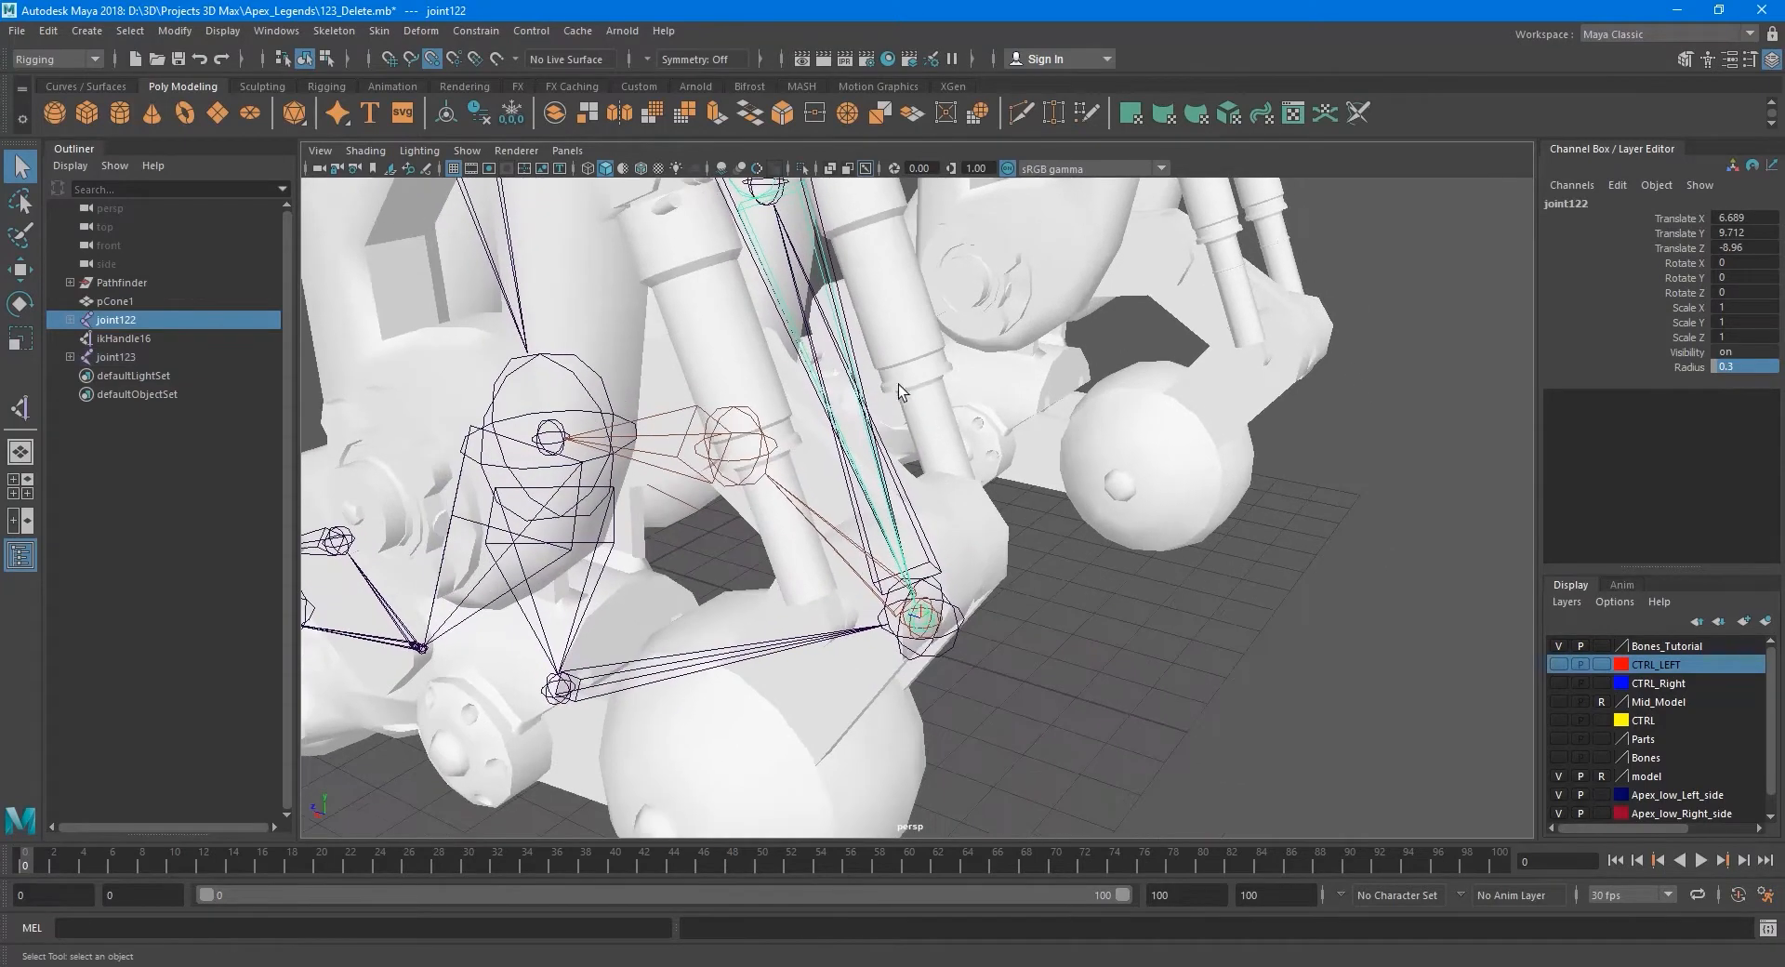
middle_click_drag(936, 457, 960, 576, "alt")
left_click(957, 639, "shift")
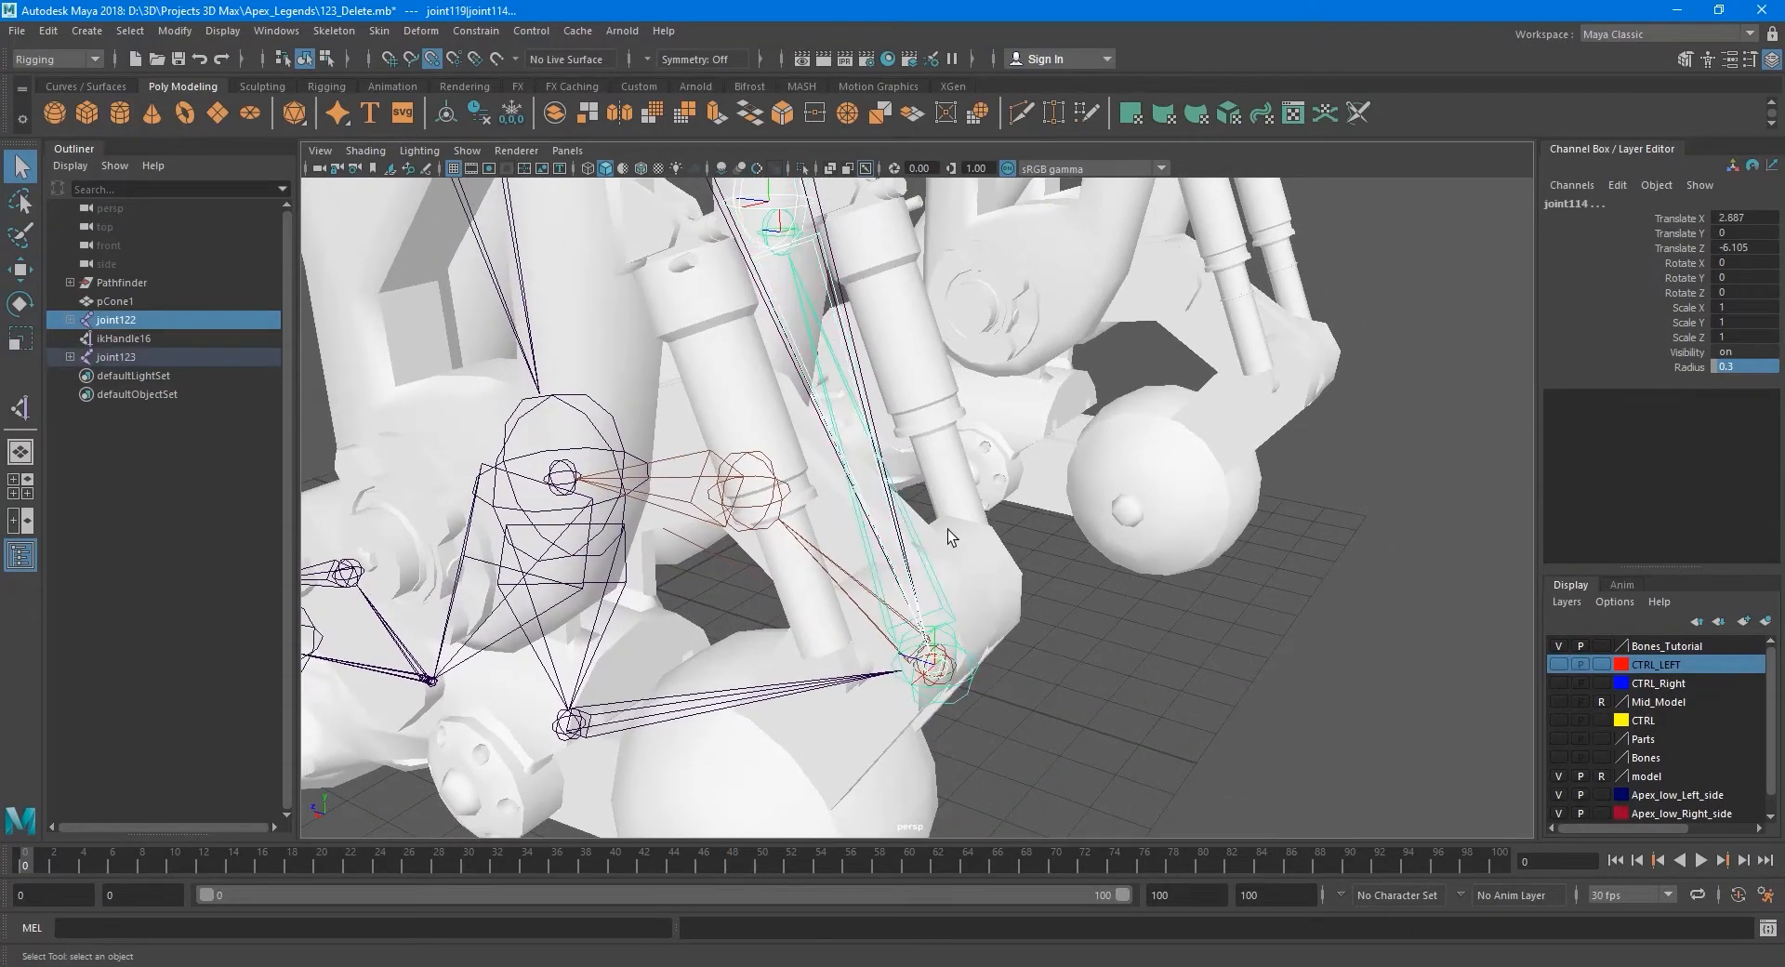
middle_click_drag(919, 468, 976, 562, "alt")
middle_click_drag(827, 428, 906, 527, "alt")
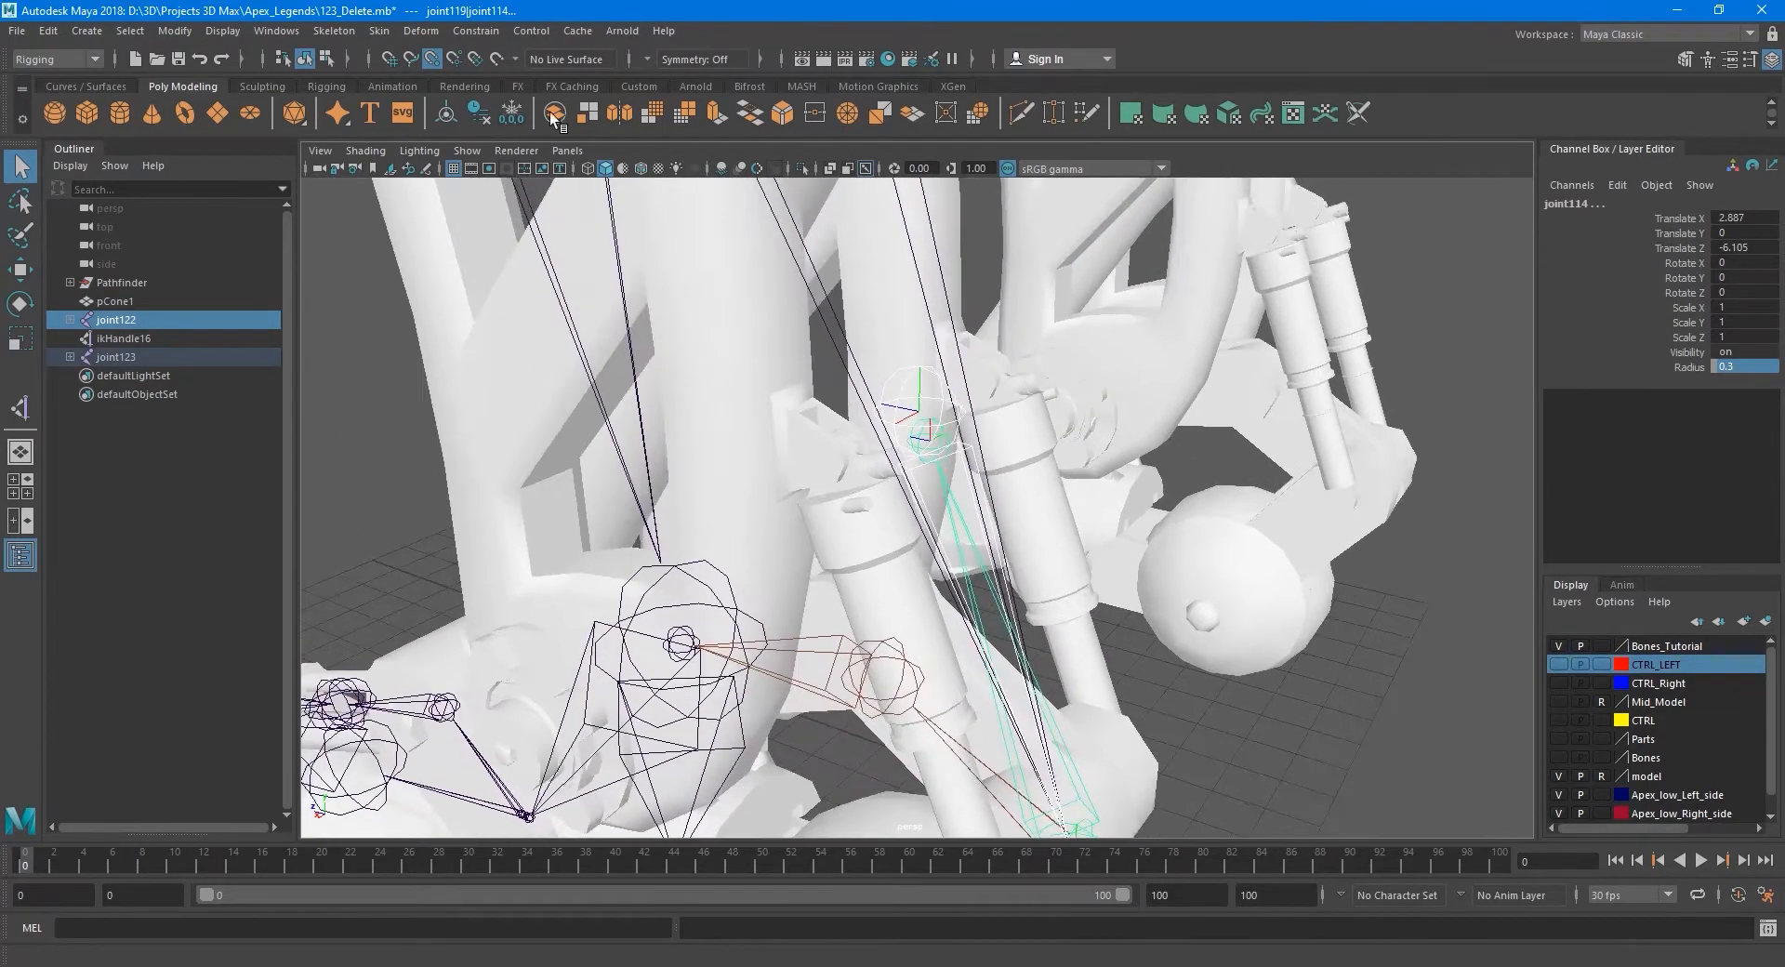
left_click(474, 31)
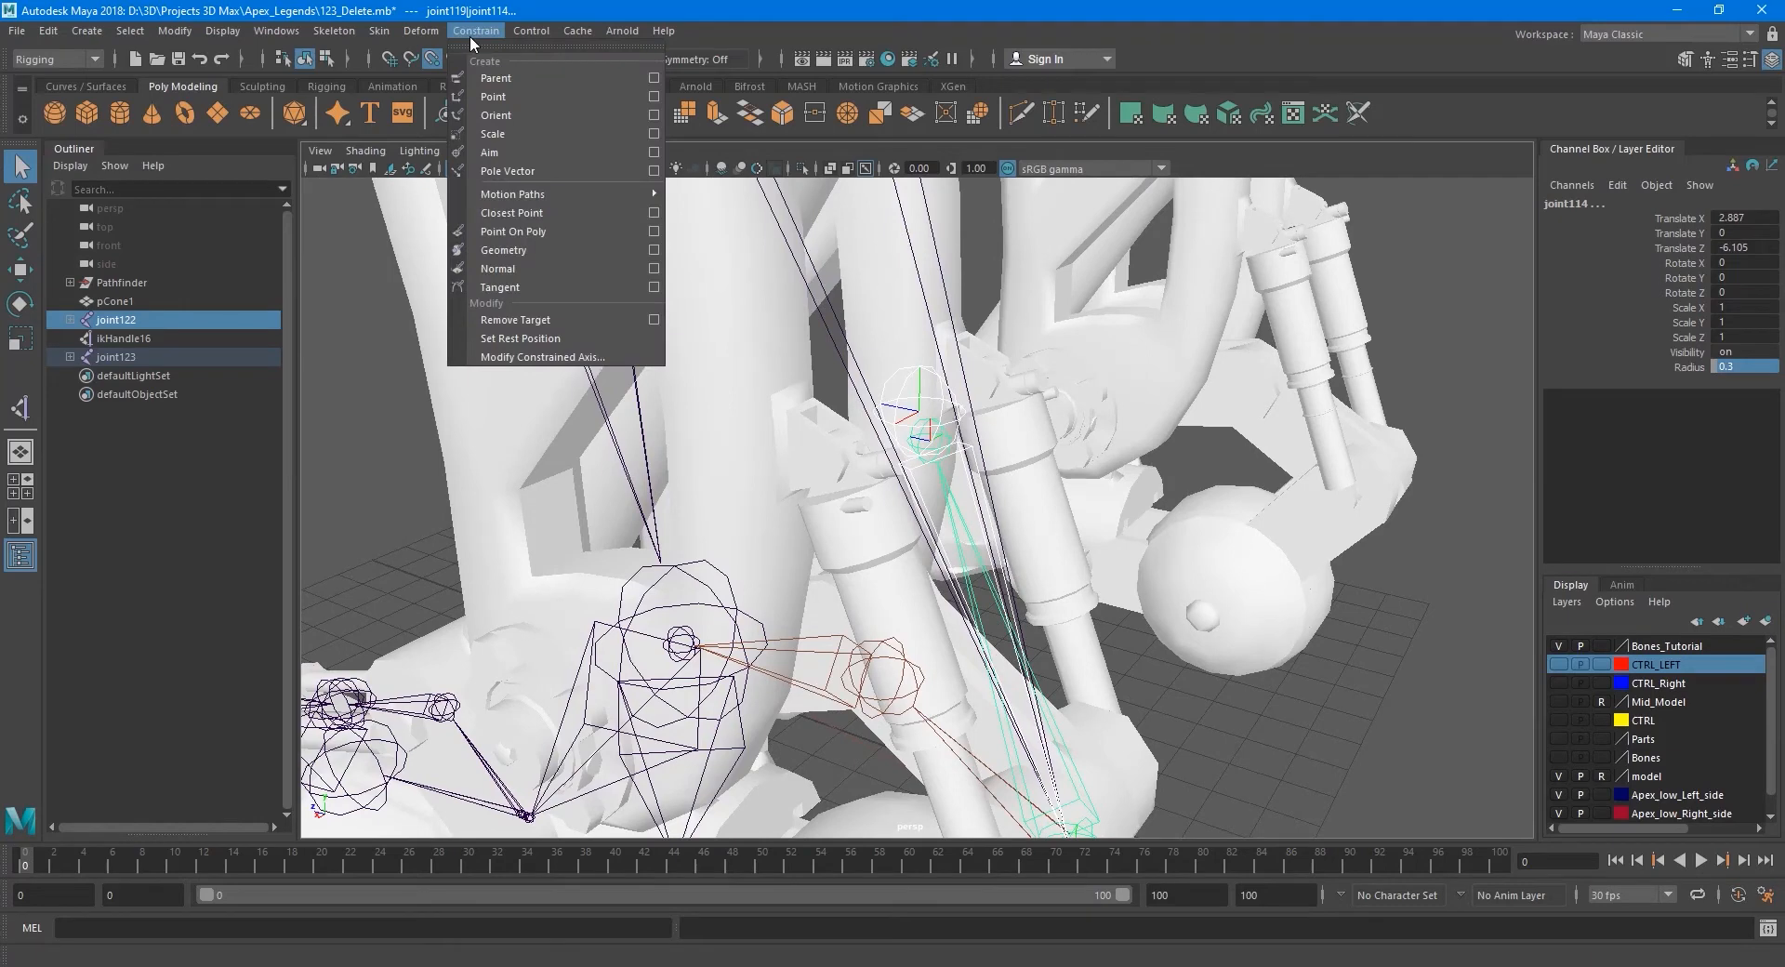
left_click(654, 152)
left_click(1423, 640)
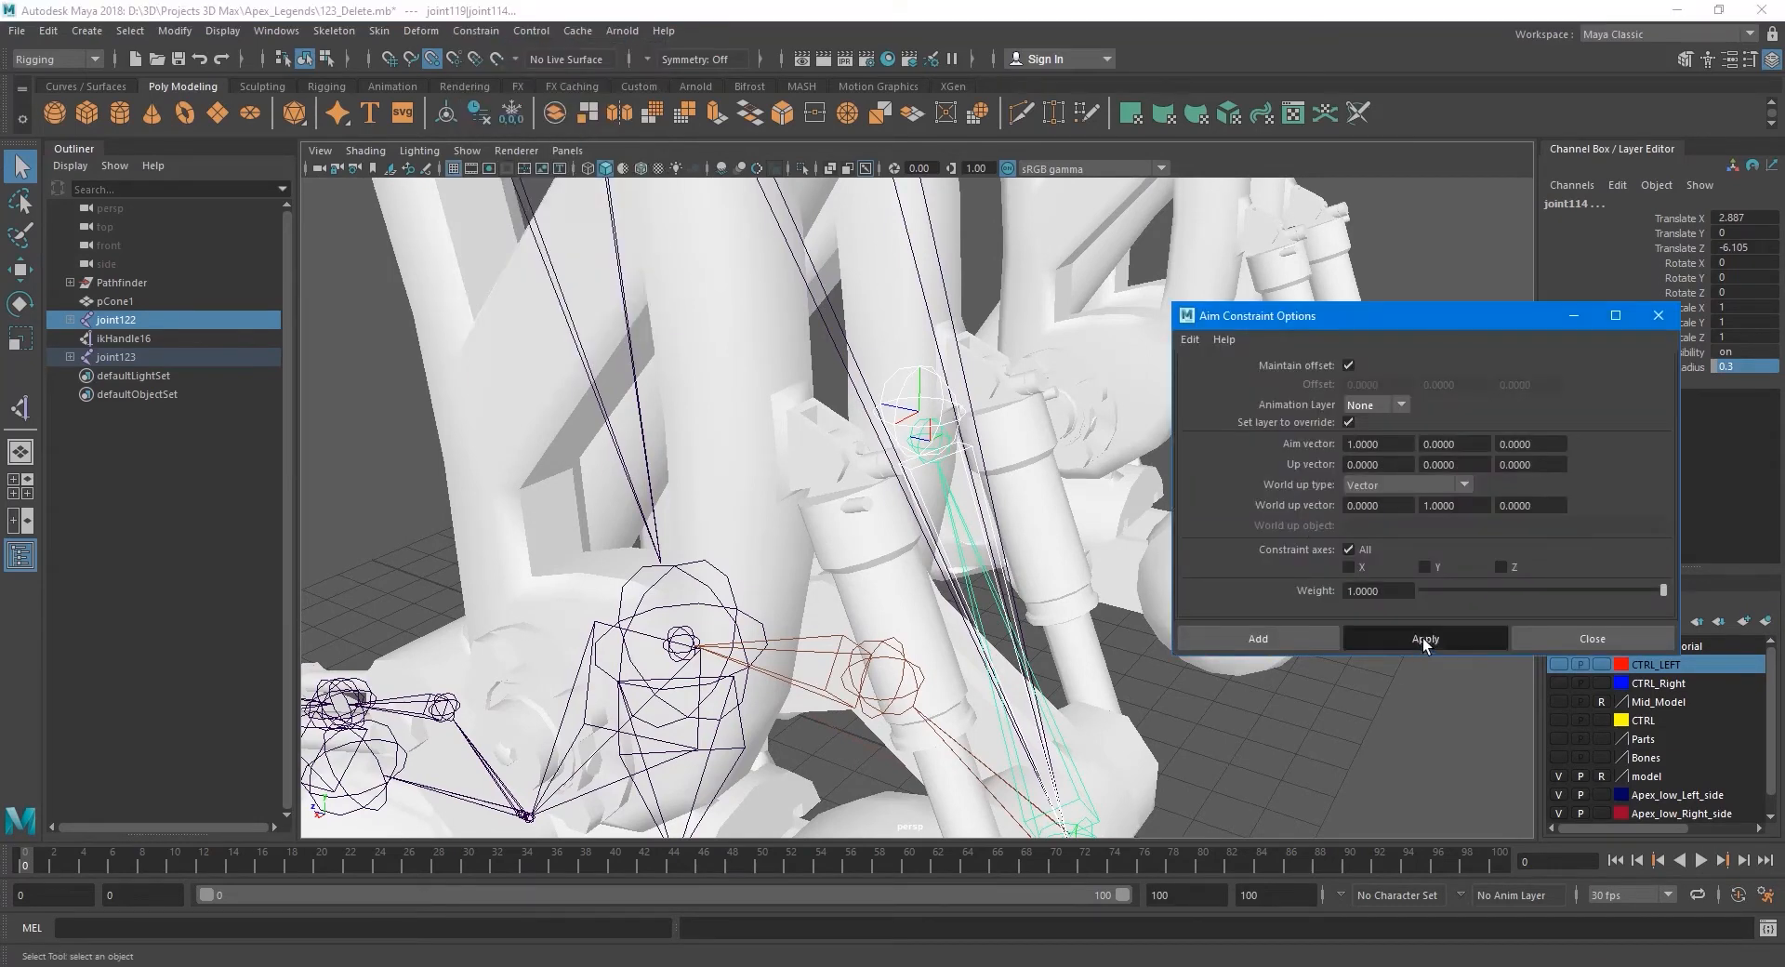
left_click(1585, 641)
Aim-constrain the upper piston joint122 back to heel joint114 using the same constraint settings.
left_click_drag(1420, 653, 1095, 577, "alt")
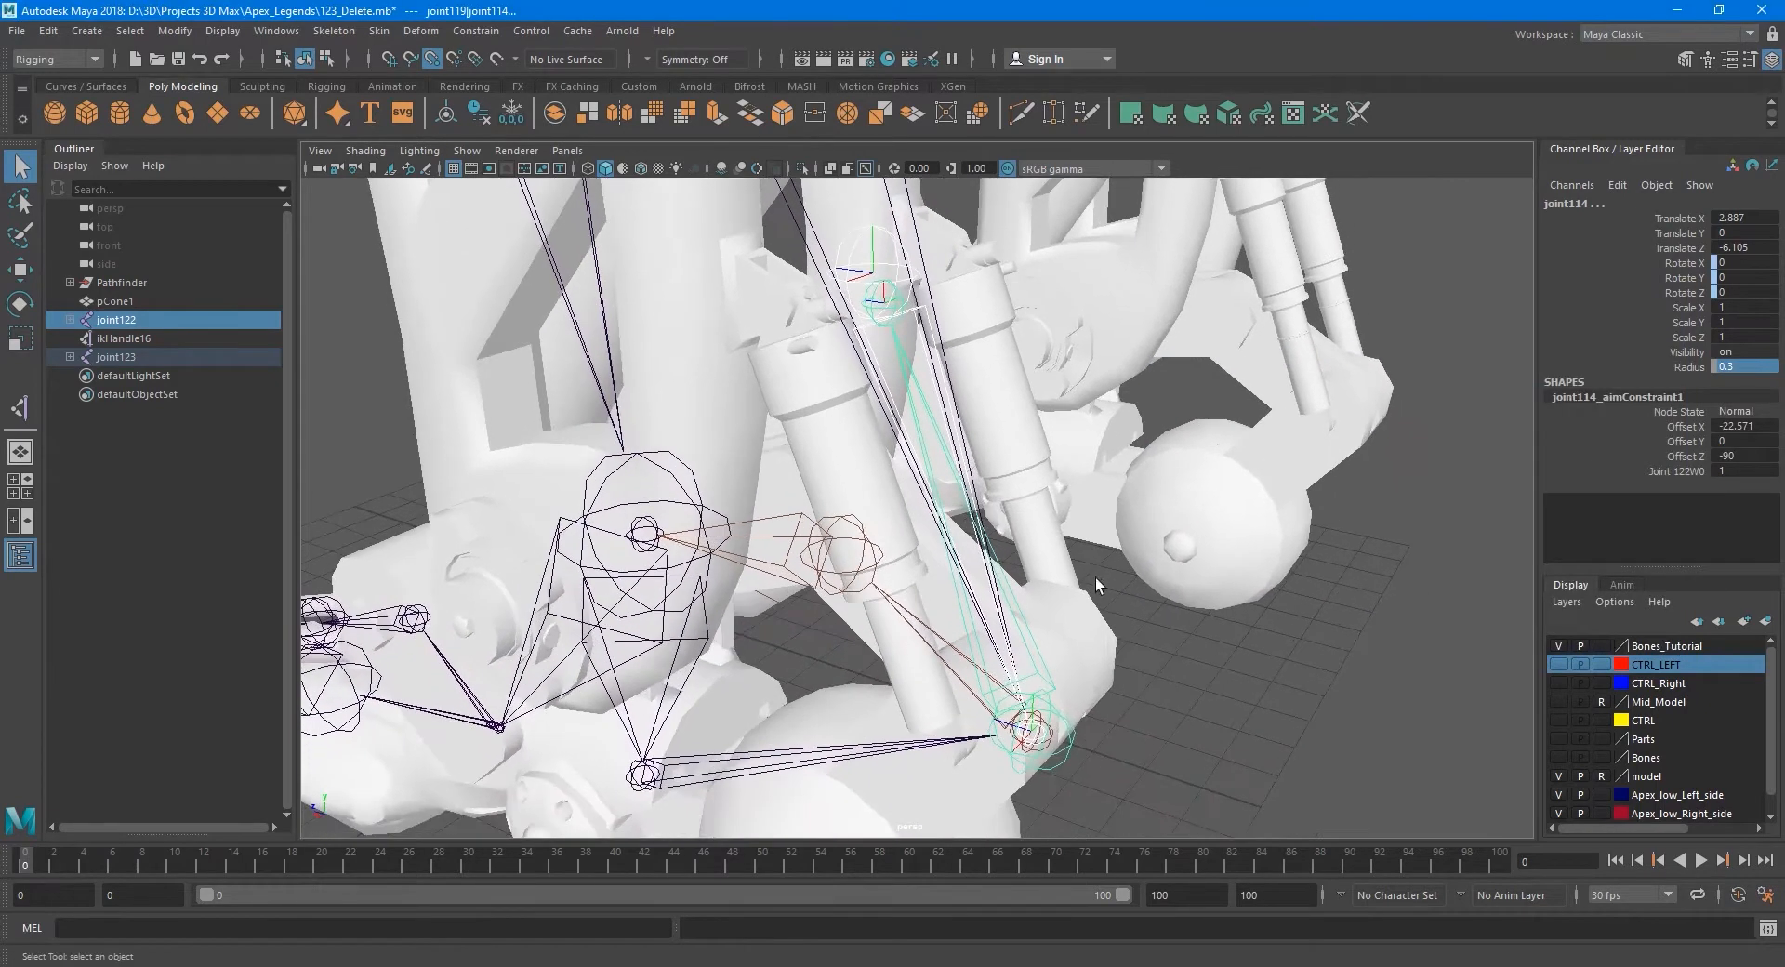
left_click(890, 244)
left_click(1065, 732, "shift")
left_click(1065, 666)
left_click(1074, 725)
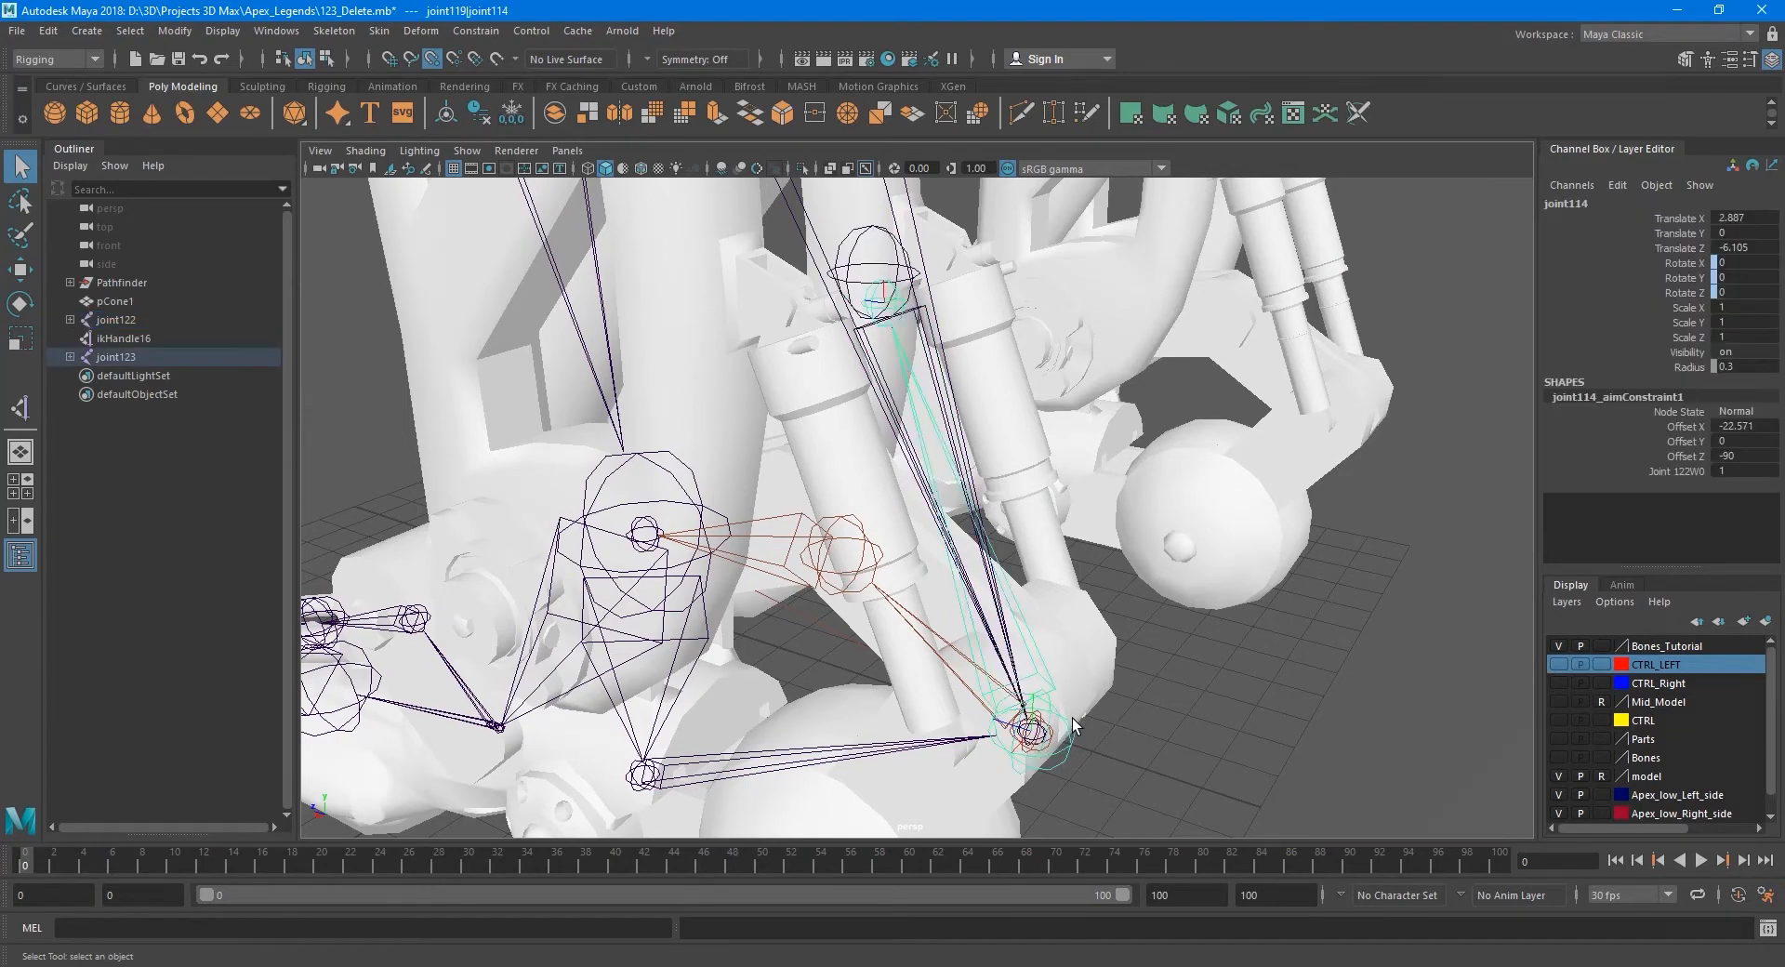
left_click(858, 245, "shift")
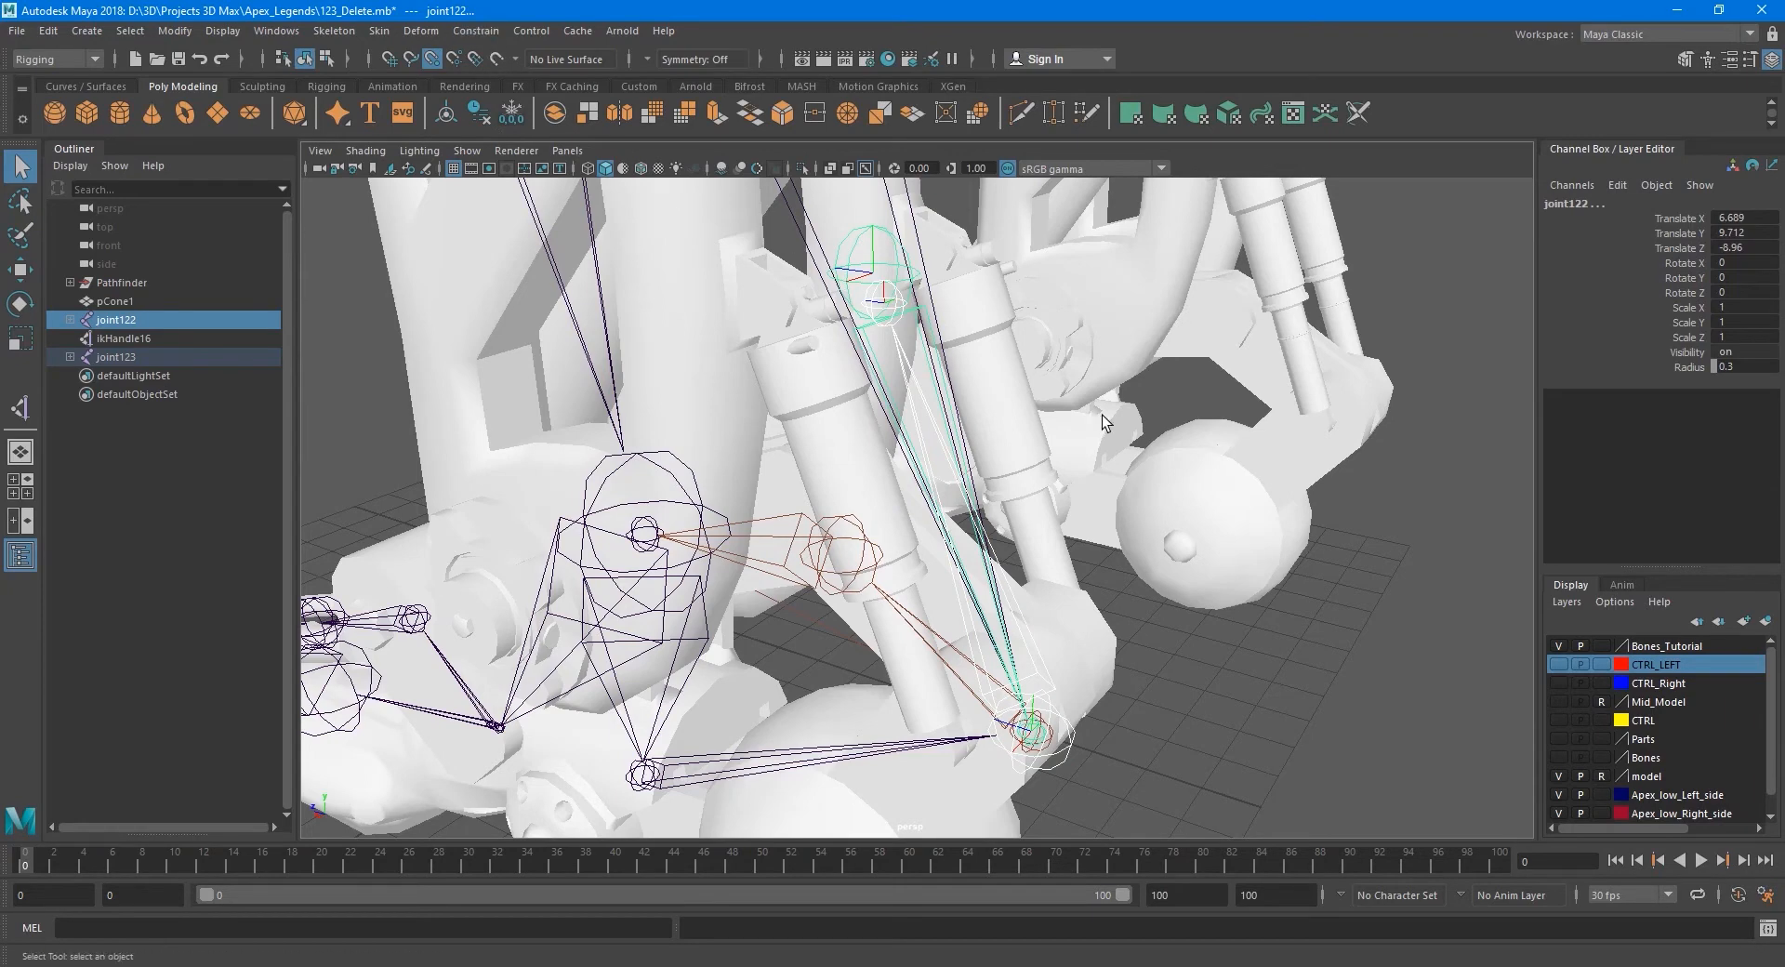
key("g")
Test the mutual aim constraints of the heel piston by rotating joint119, and undo the rotation.
middle_click_drag(1068, 635, 1050, 585, "alt")
left_click(651, 749)
middle_click_drag(757, 749, 818, 702, "alt")
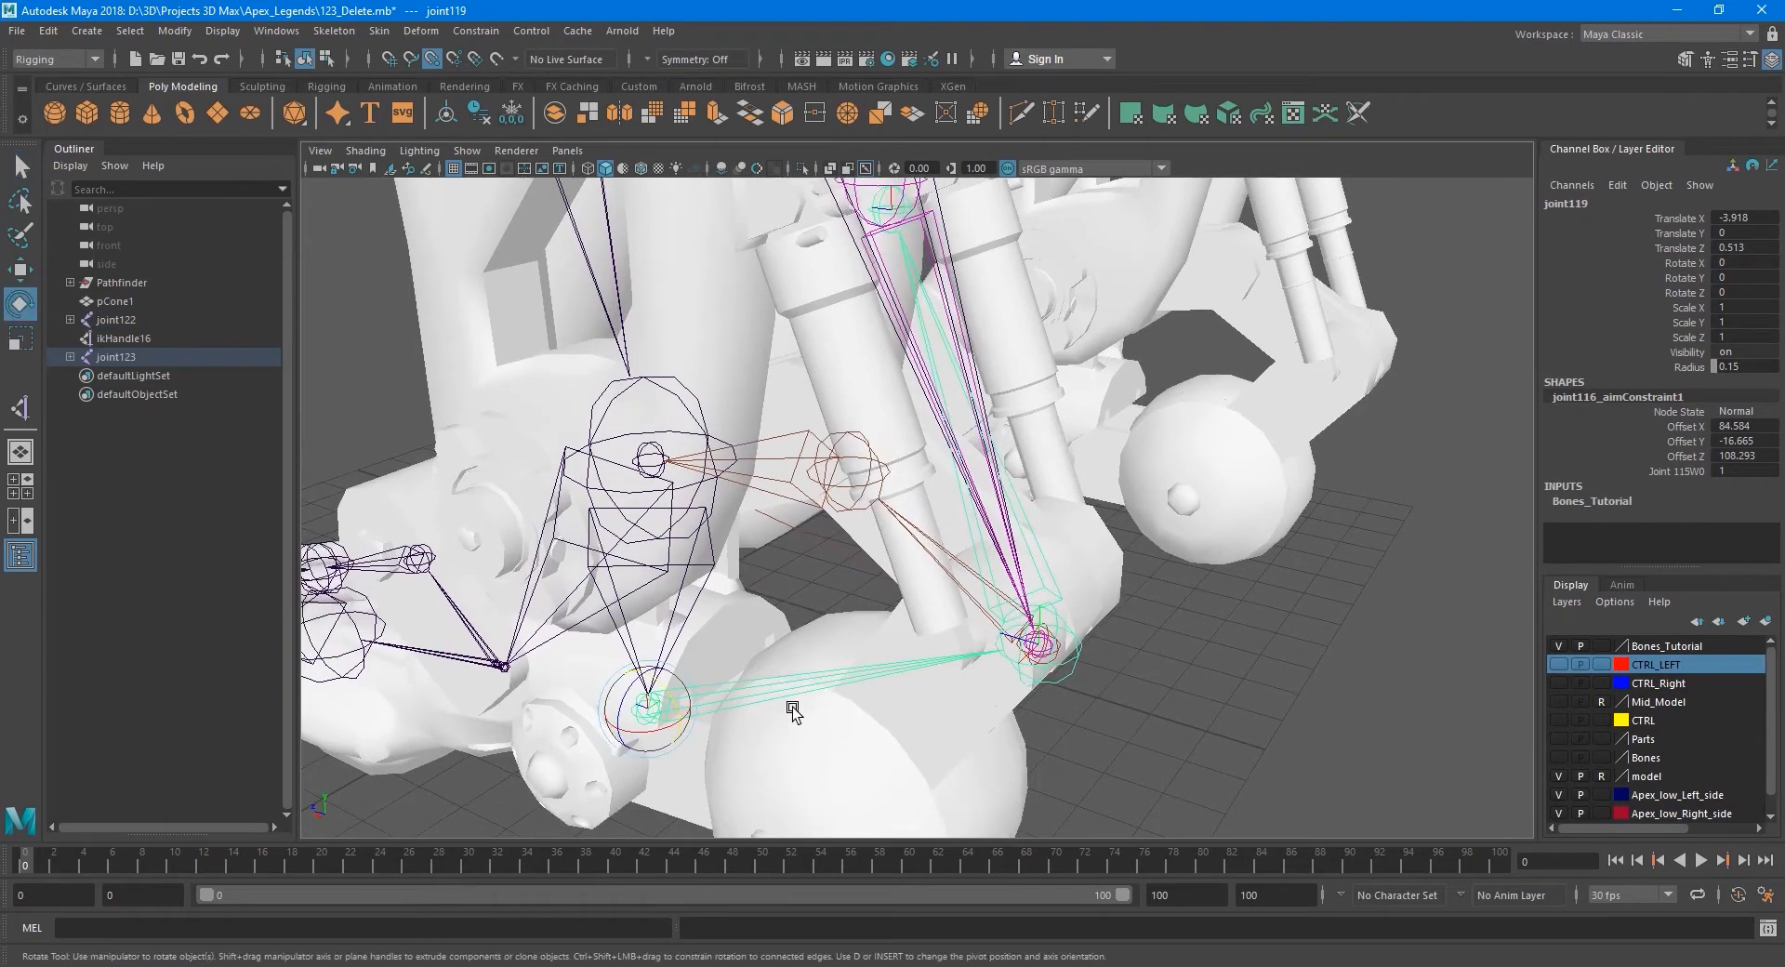
left_click_drag(676, 699, 728, 428)
key("ctrl+z")
key("q")
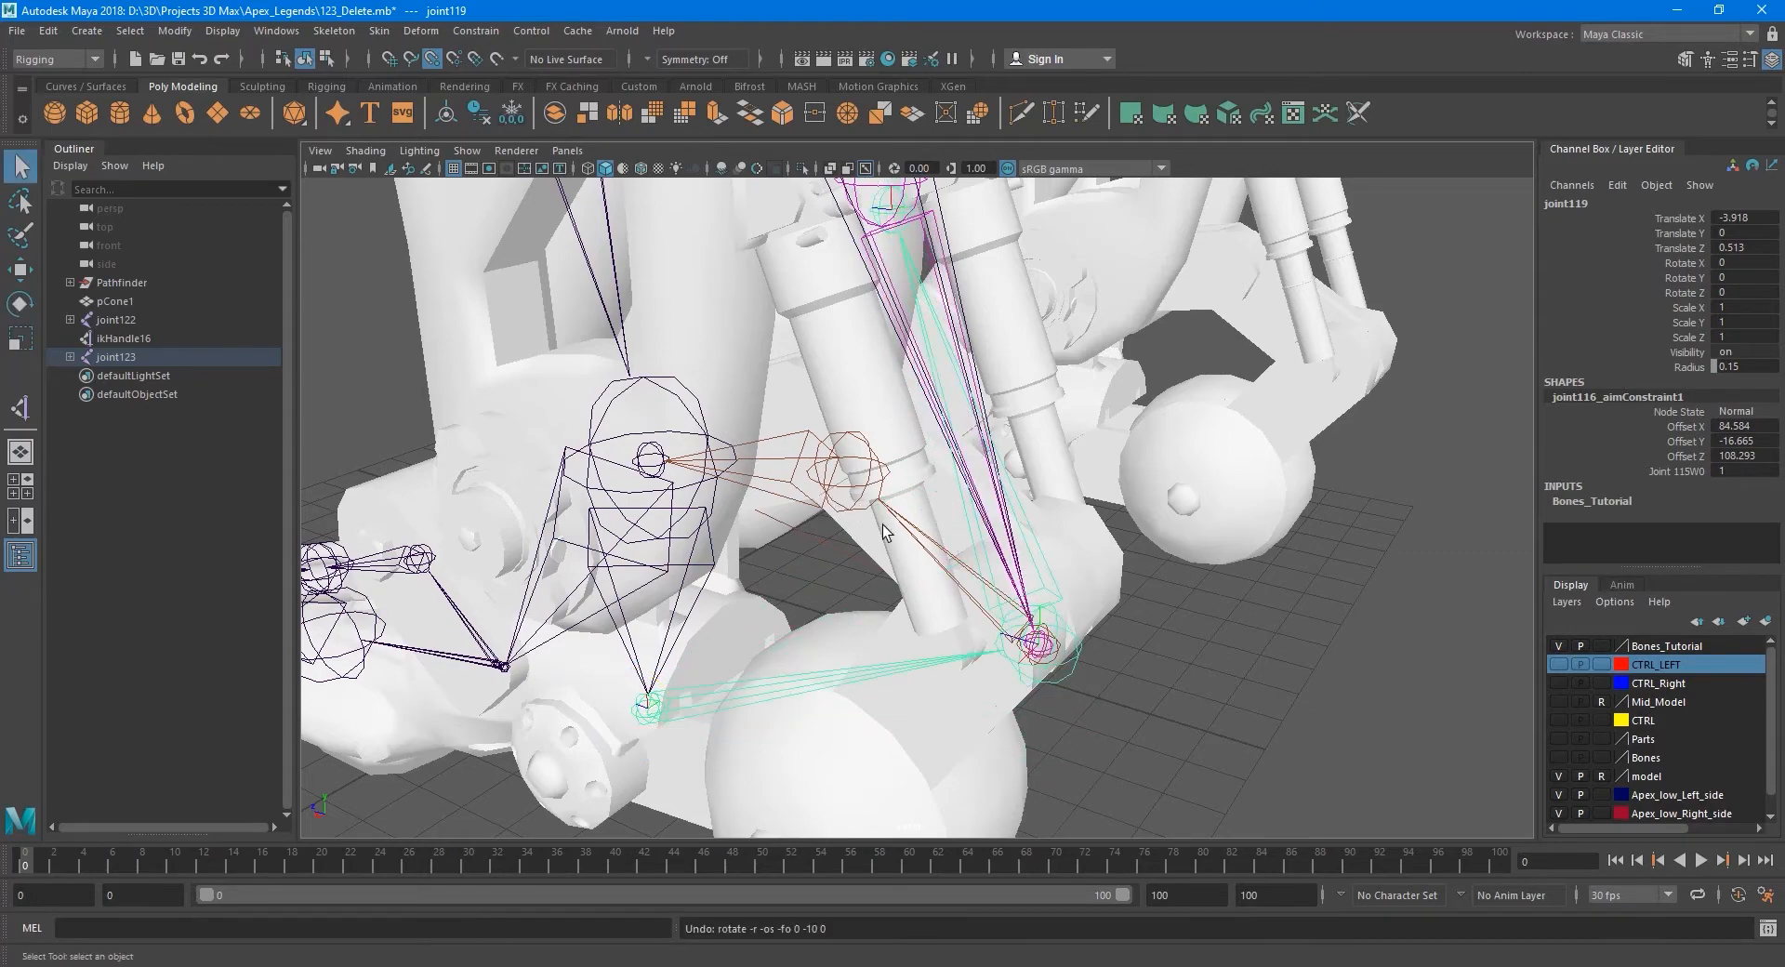
middle_click_drag(969, 630, 924, 518, "alt")
left_click_drag(925, 518, 918, 553, "alt")
left_click(918, 558)
scroll(929, 558, "up", 2)
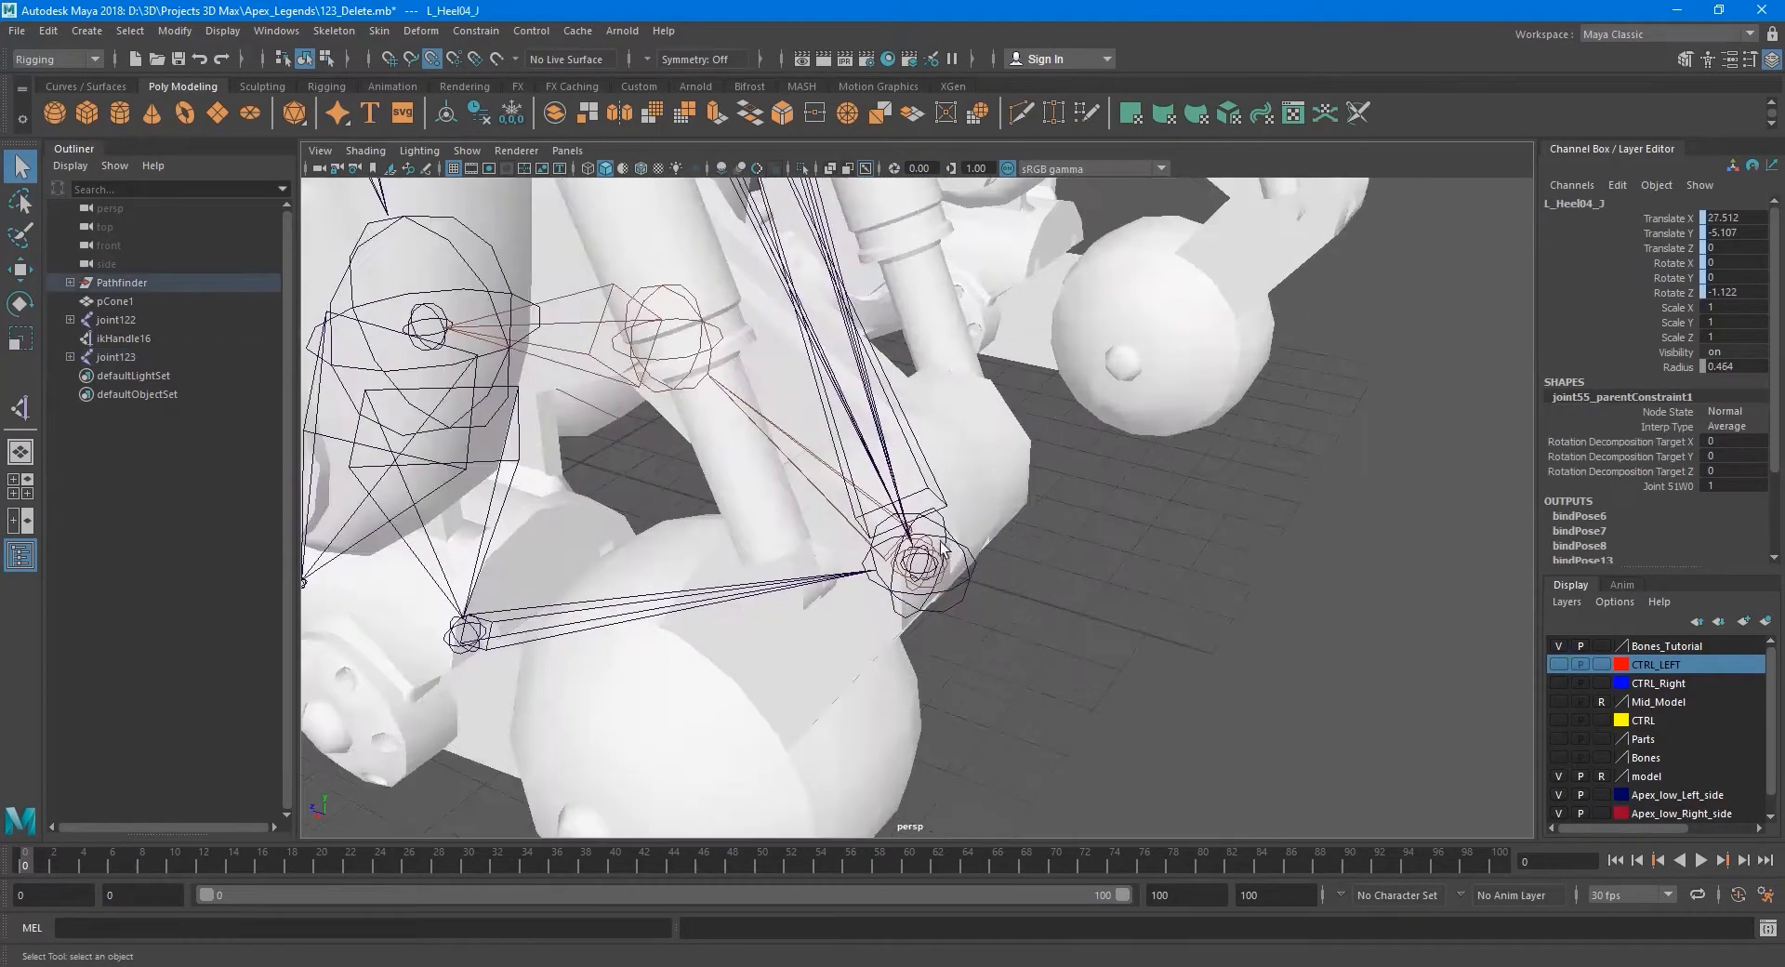
scroll(982, 538, "up", 3)
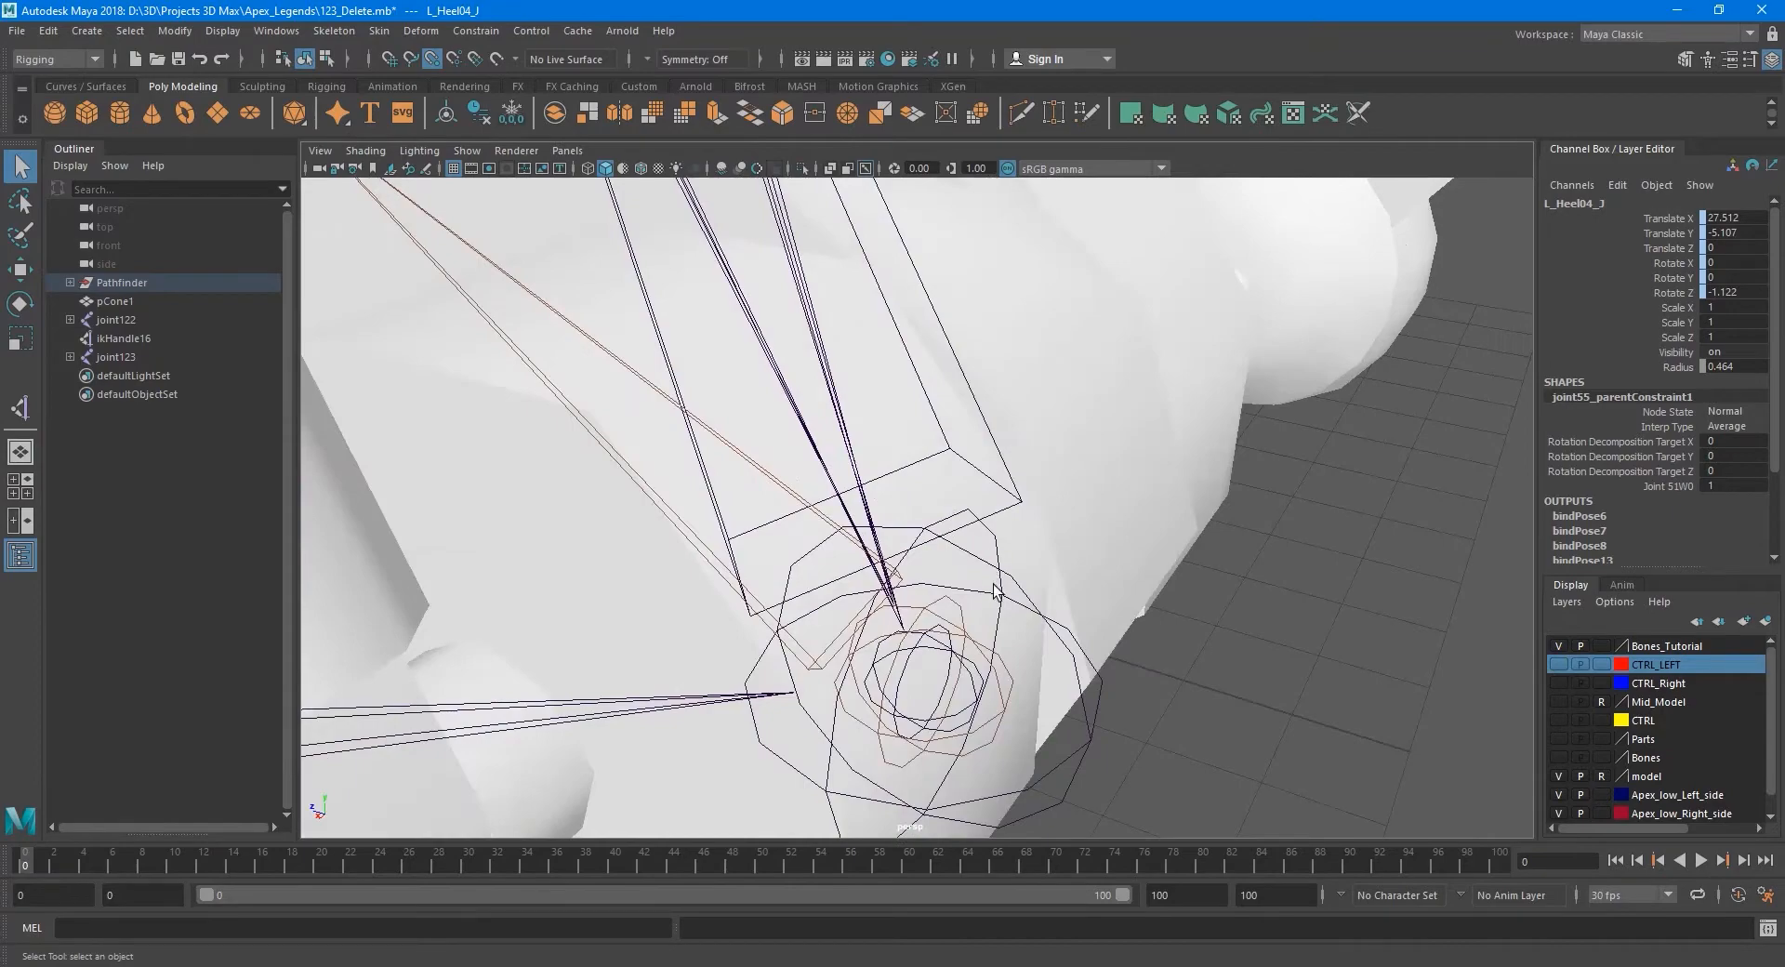
left_click(947, 621)
scroll(1069, 562, "down", 5)
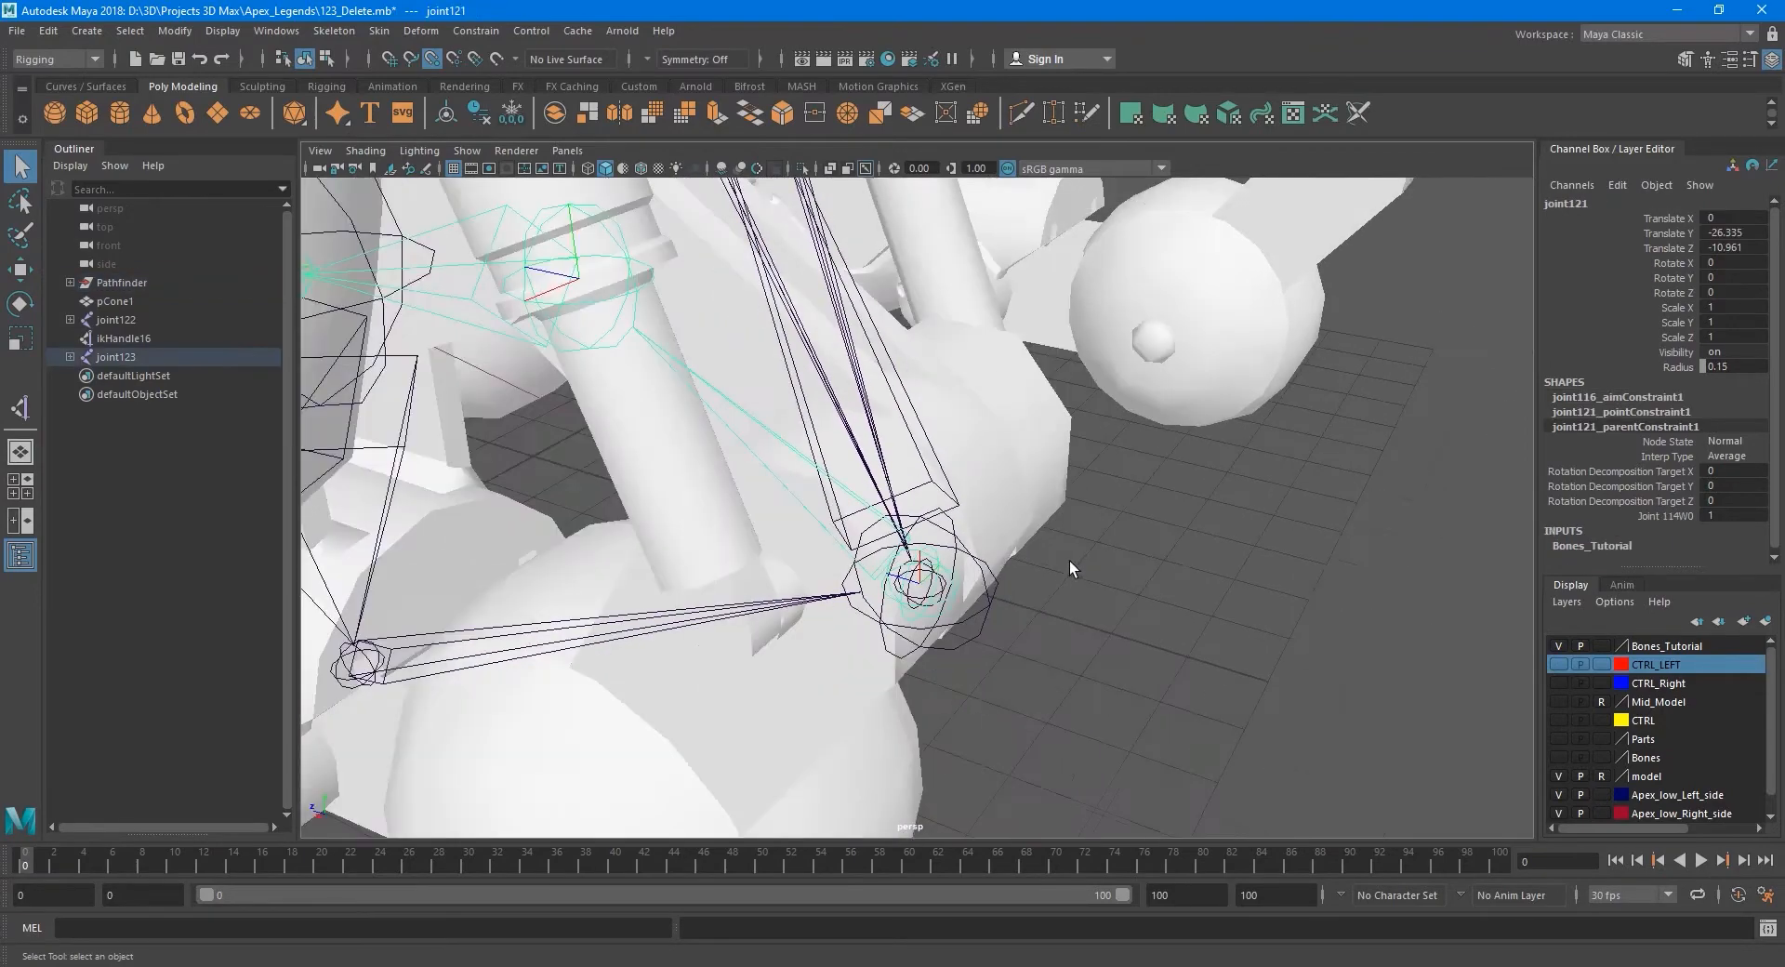
left_click_drag(1070, 563, 994, 548, "alt")
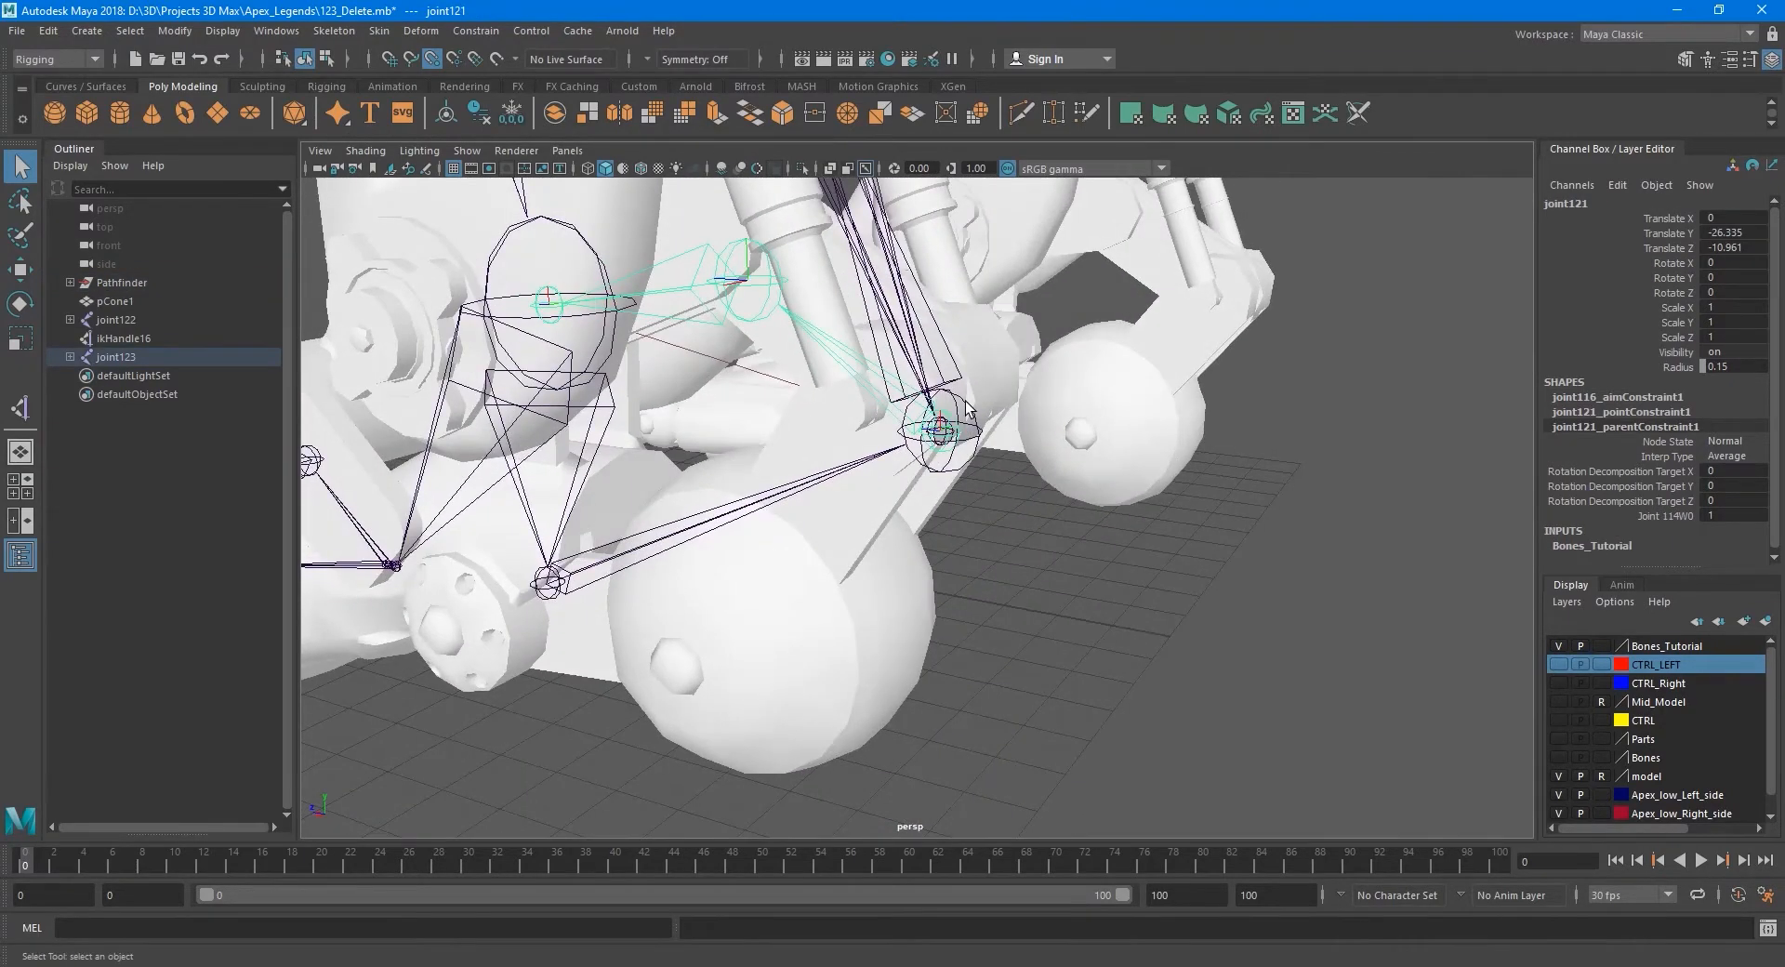
Parent-constrain ankle piston end joint121 to heel joint114.
left_click(968, 409)
scroll(967, 446, "up", 5)
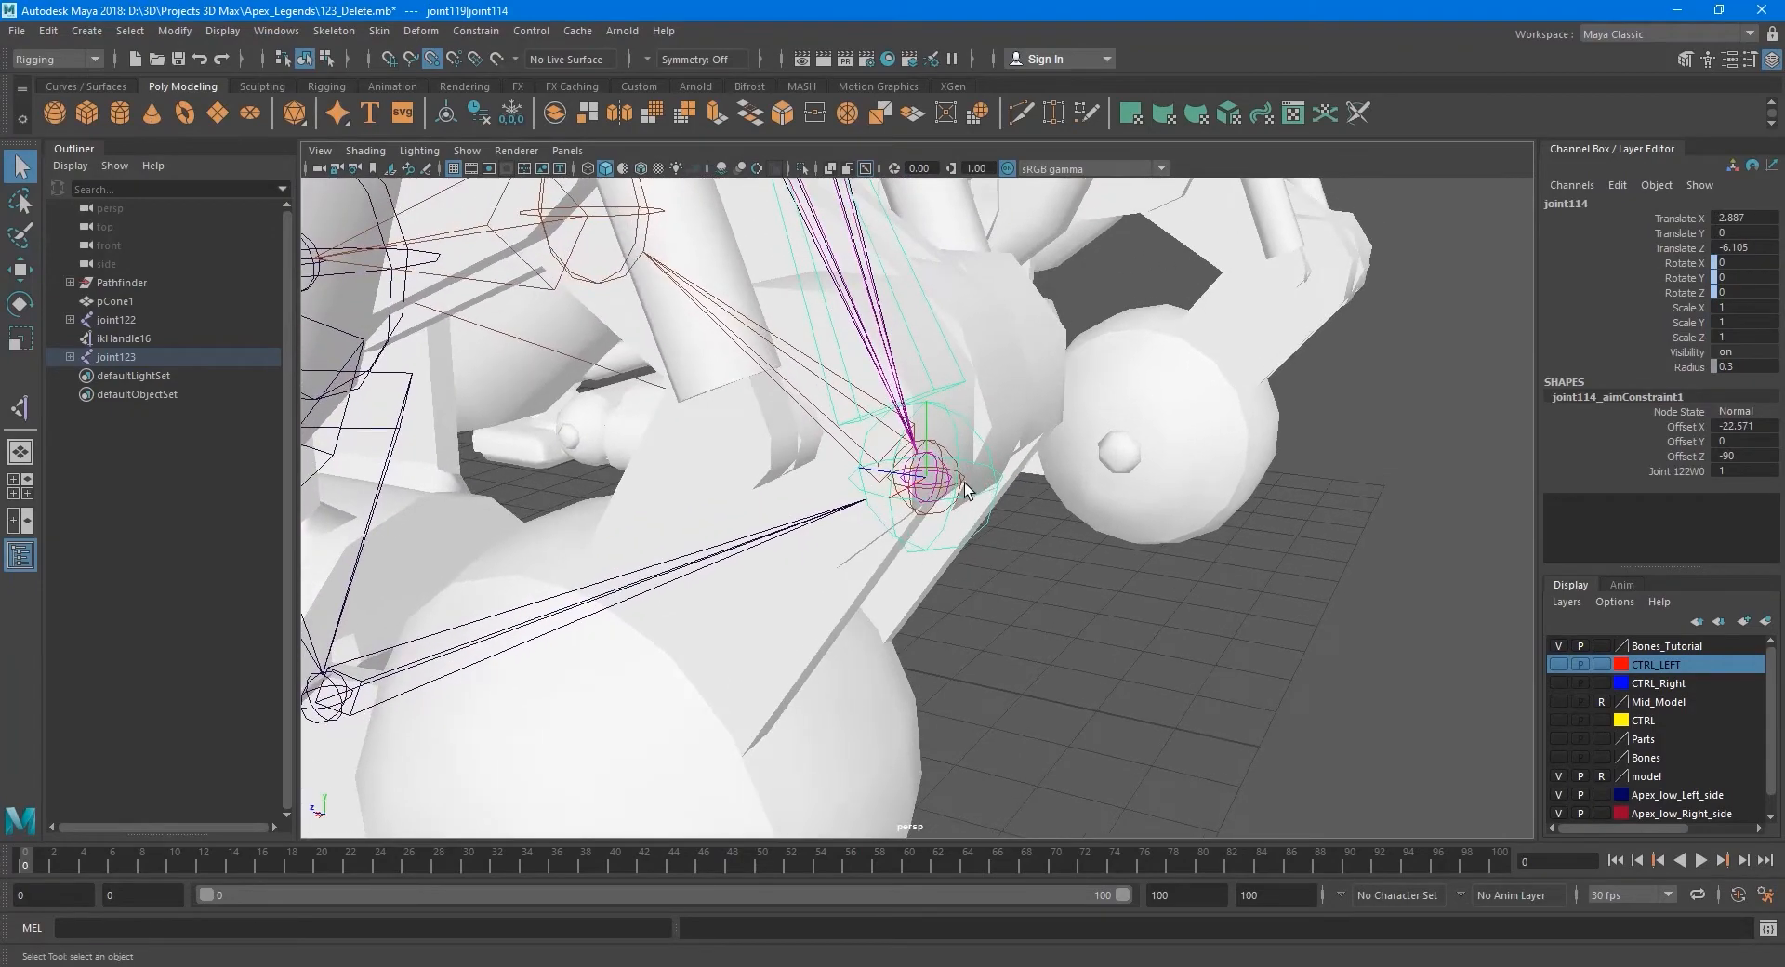
scroll(962, 502, "down", 4)
scroll(963, 535, "up", 2)
scroll(961, 493, "up", 6)
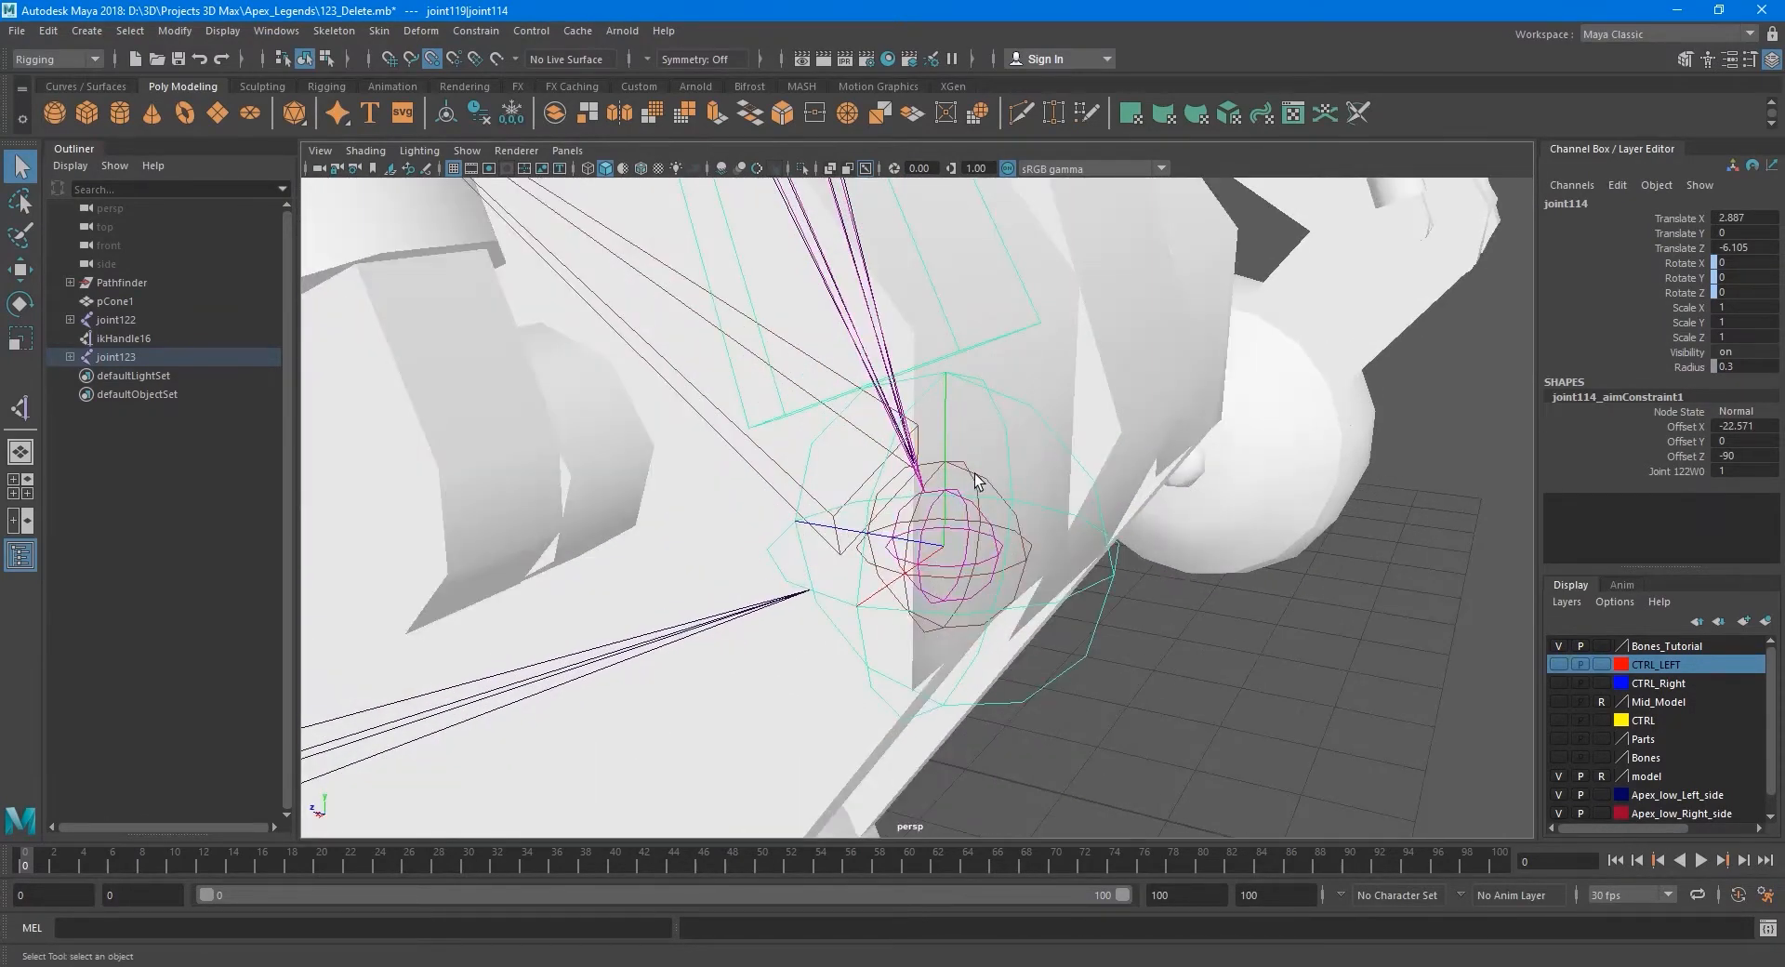
left_click(975, 474)
scroll(975, 474, "down", 4)
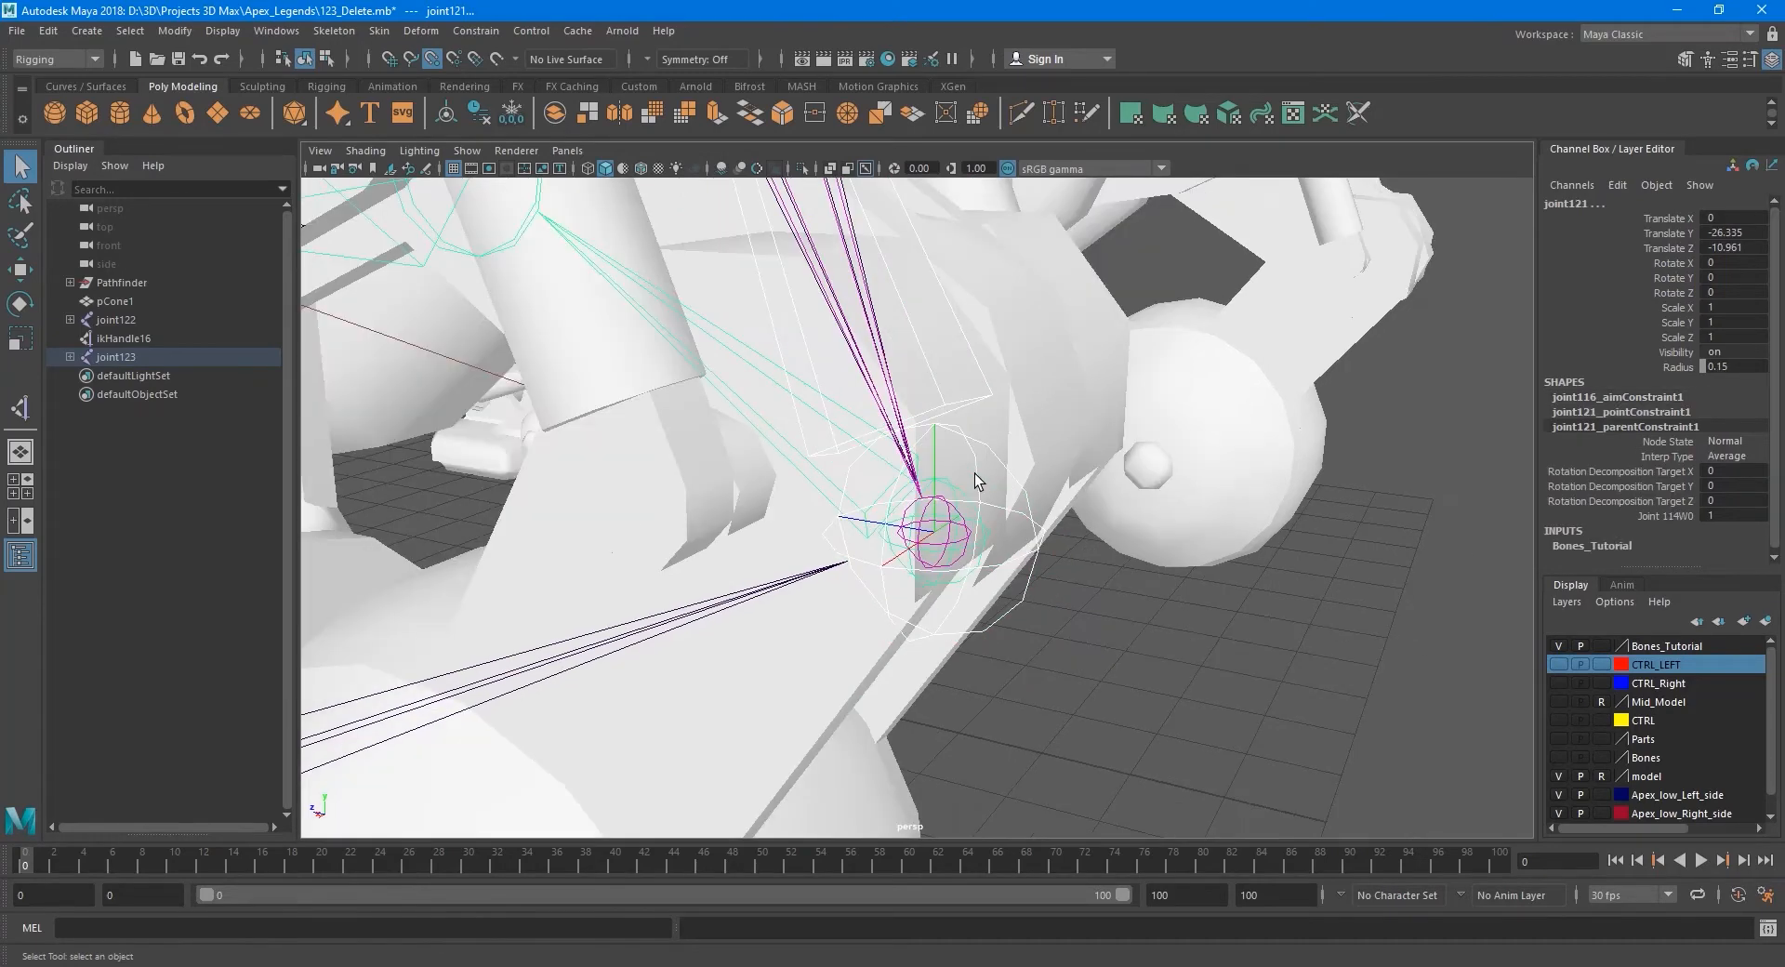
left_click(474, 31)
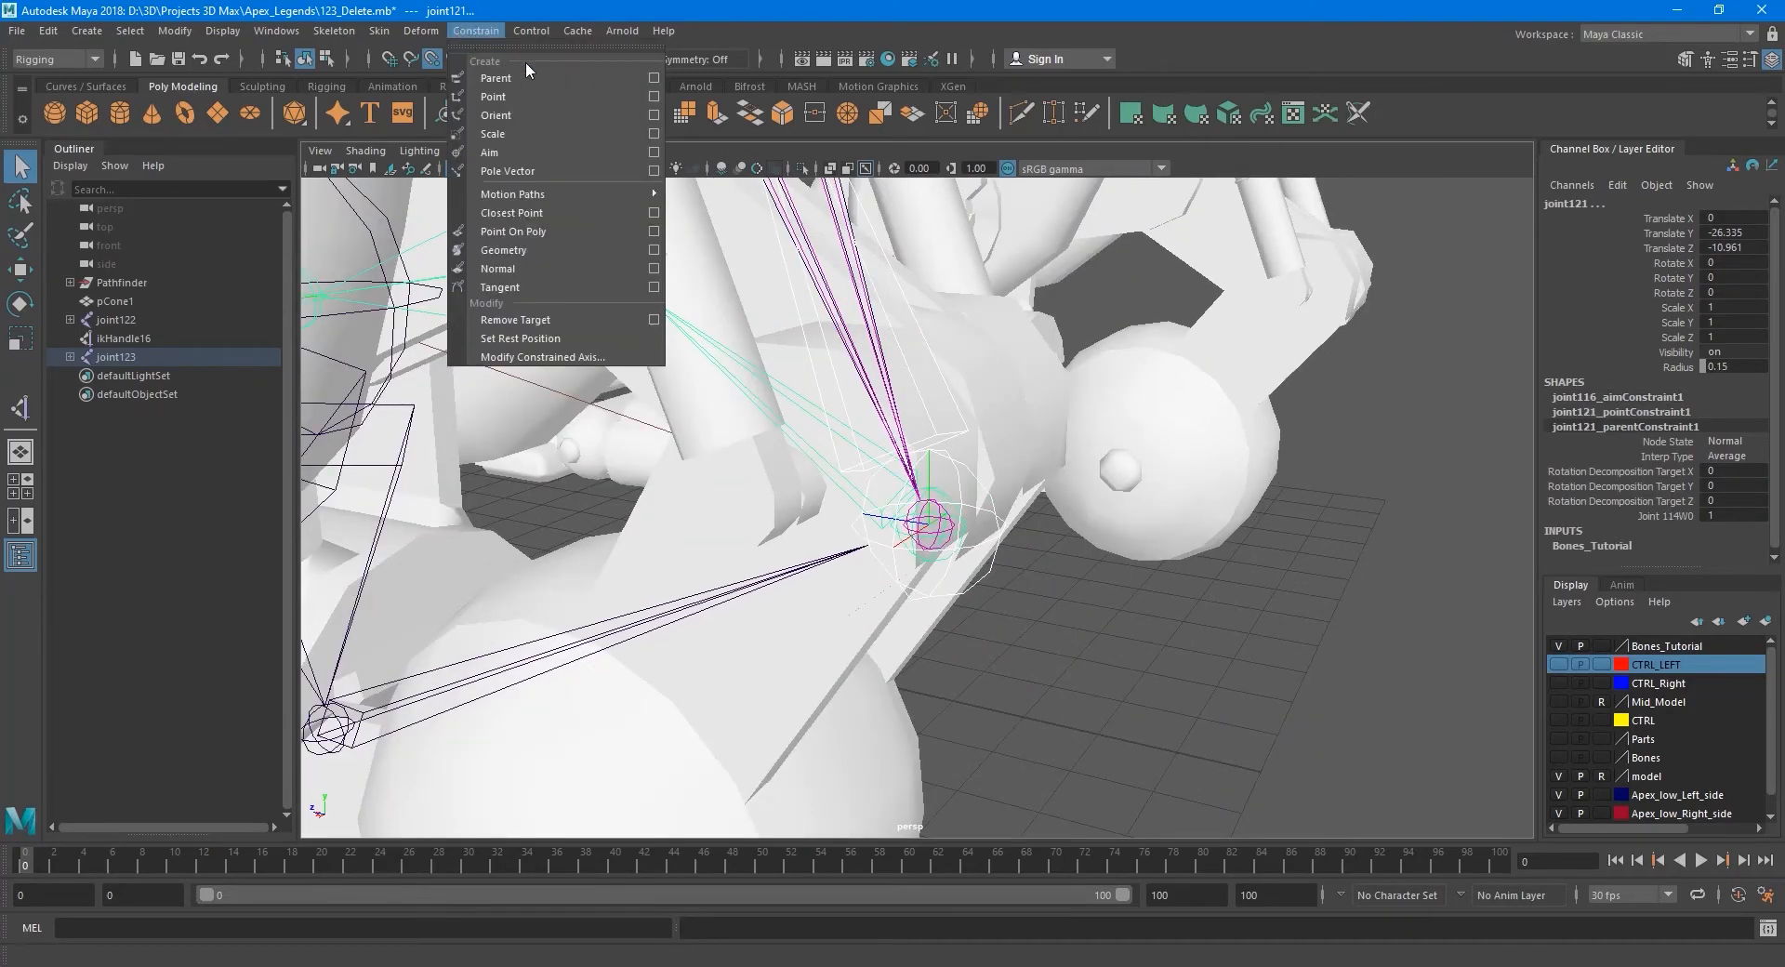
left_click(566, 78)
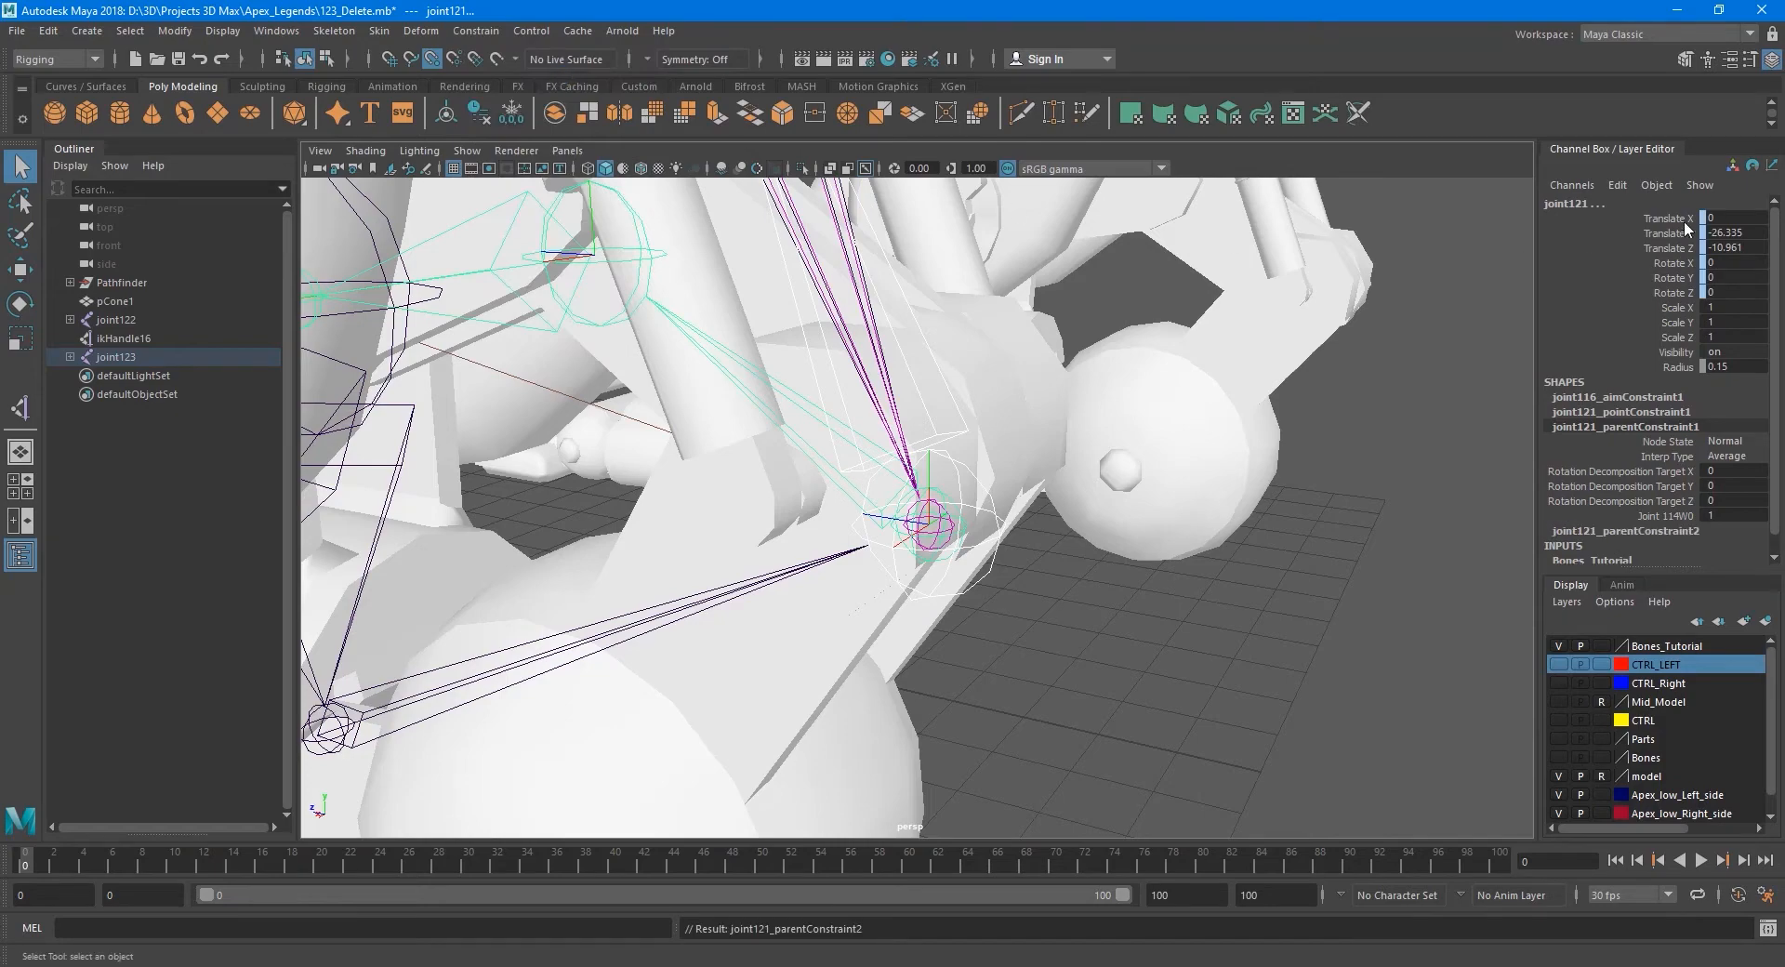
Test the heel and piston constraints by rotating joint119 to -30 degrees about Y, and undo the rotation.
scroll(1057, 494, "down", 3)
left_click_drag(621, 633, 698, 615, "alt")
left_click(630, 662)
key("e")
key("ctrl+z")
scroll(811, 589, "down", 3)
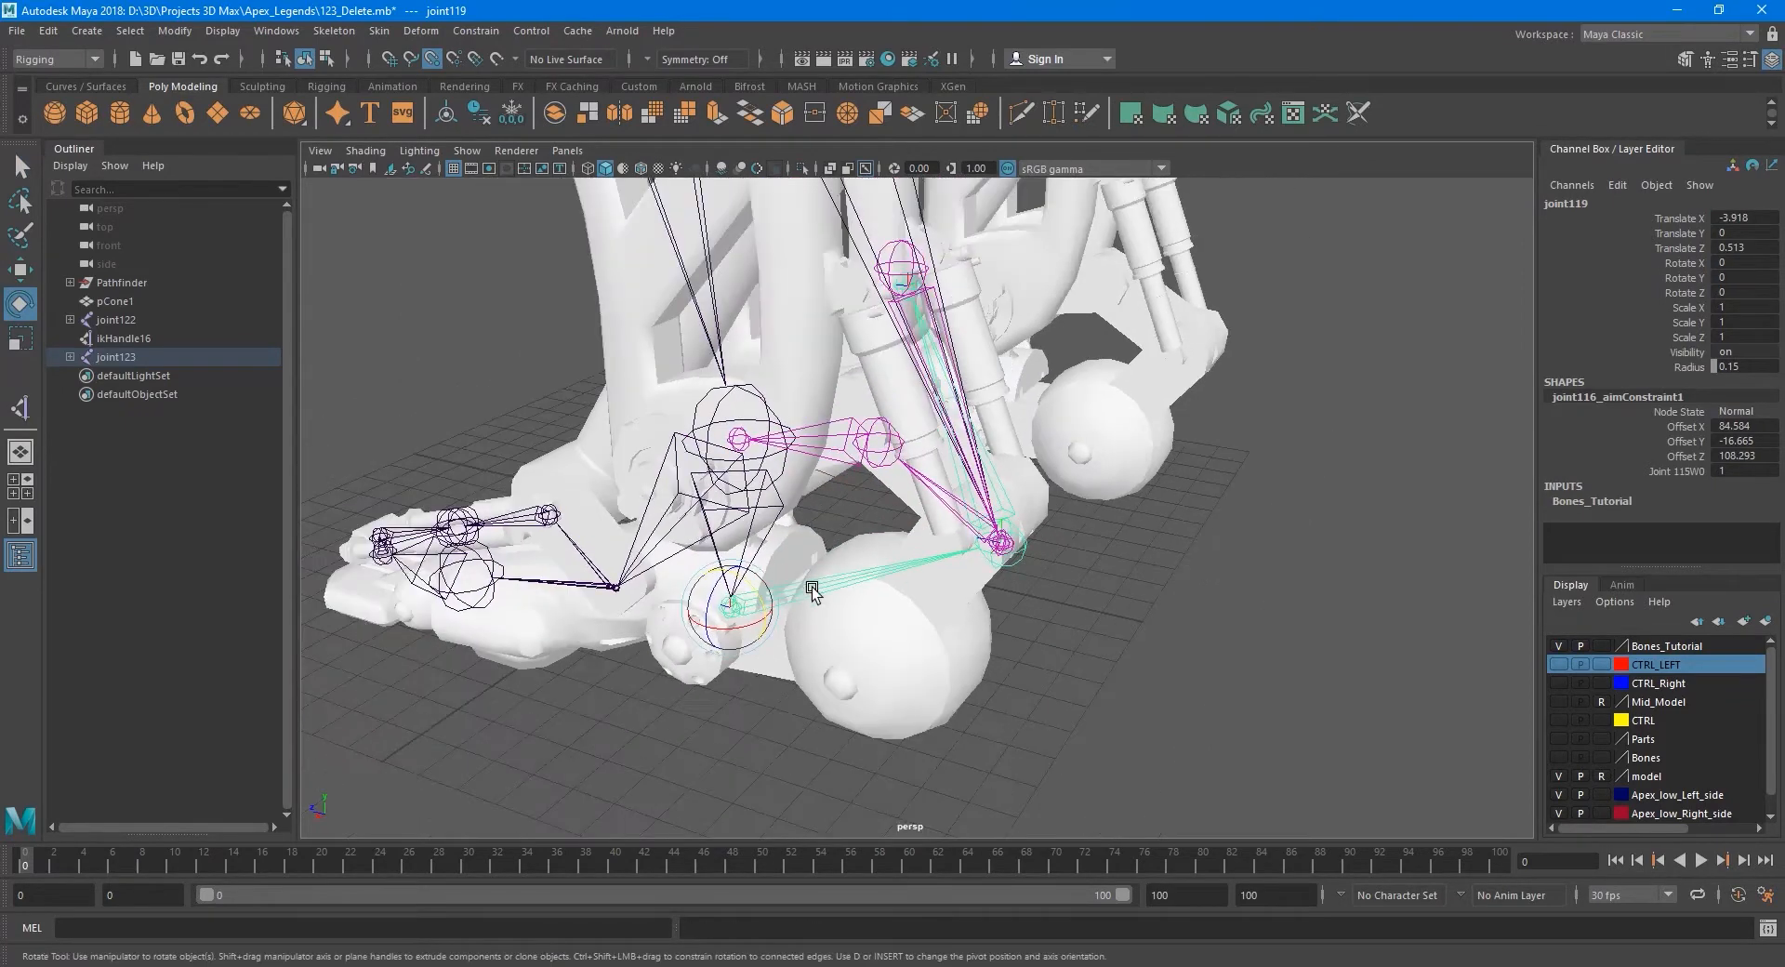
scroll(812, 590, "up", 5)
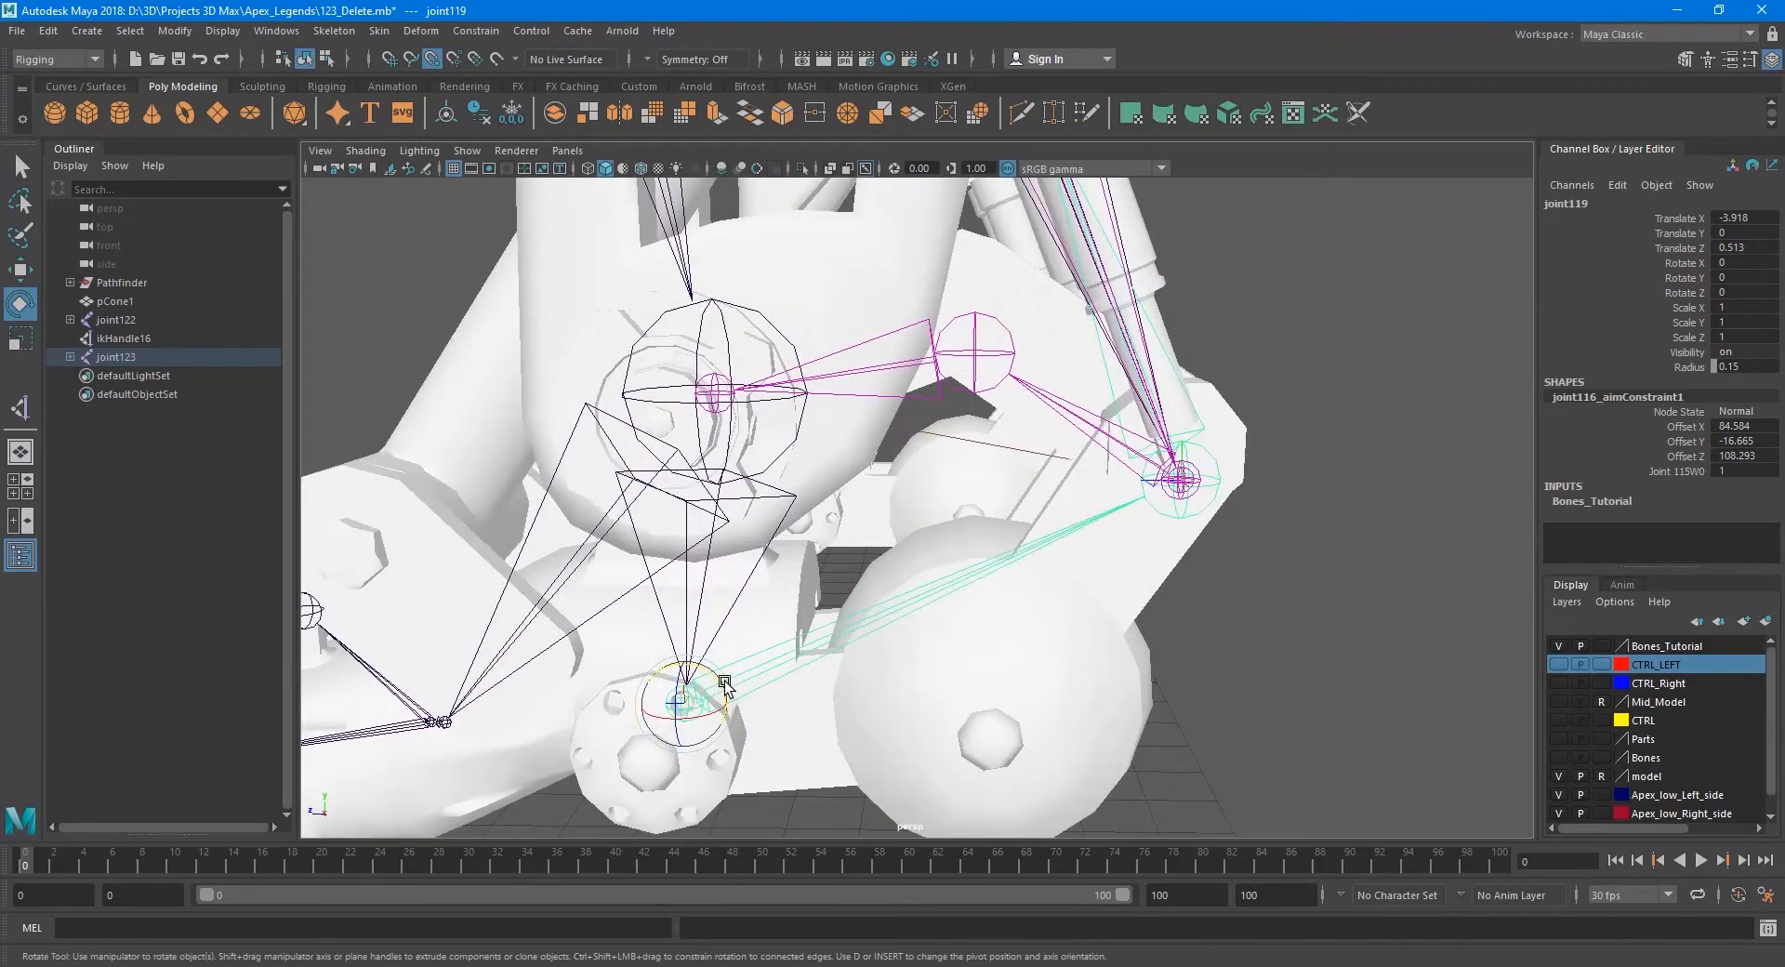
left_click_drag(724, 686, 696, 644)
scroll(704, 648, "down", 2)
middle_click_drag(927, 388, 941, 525, "alt")
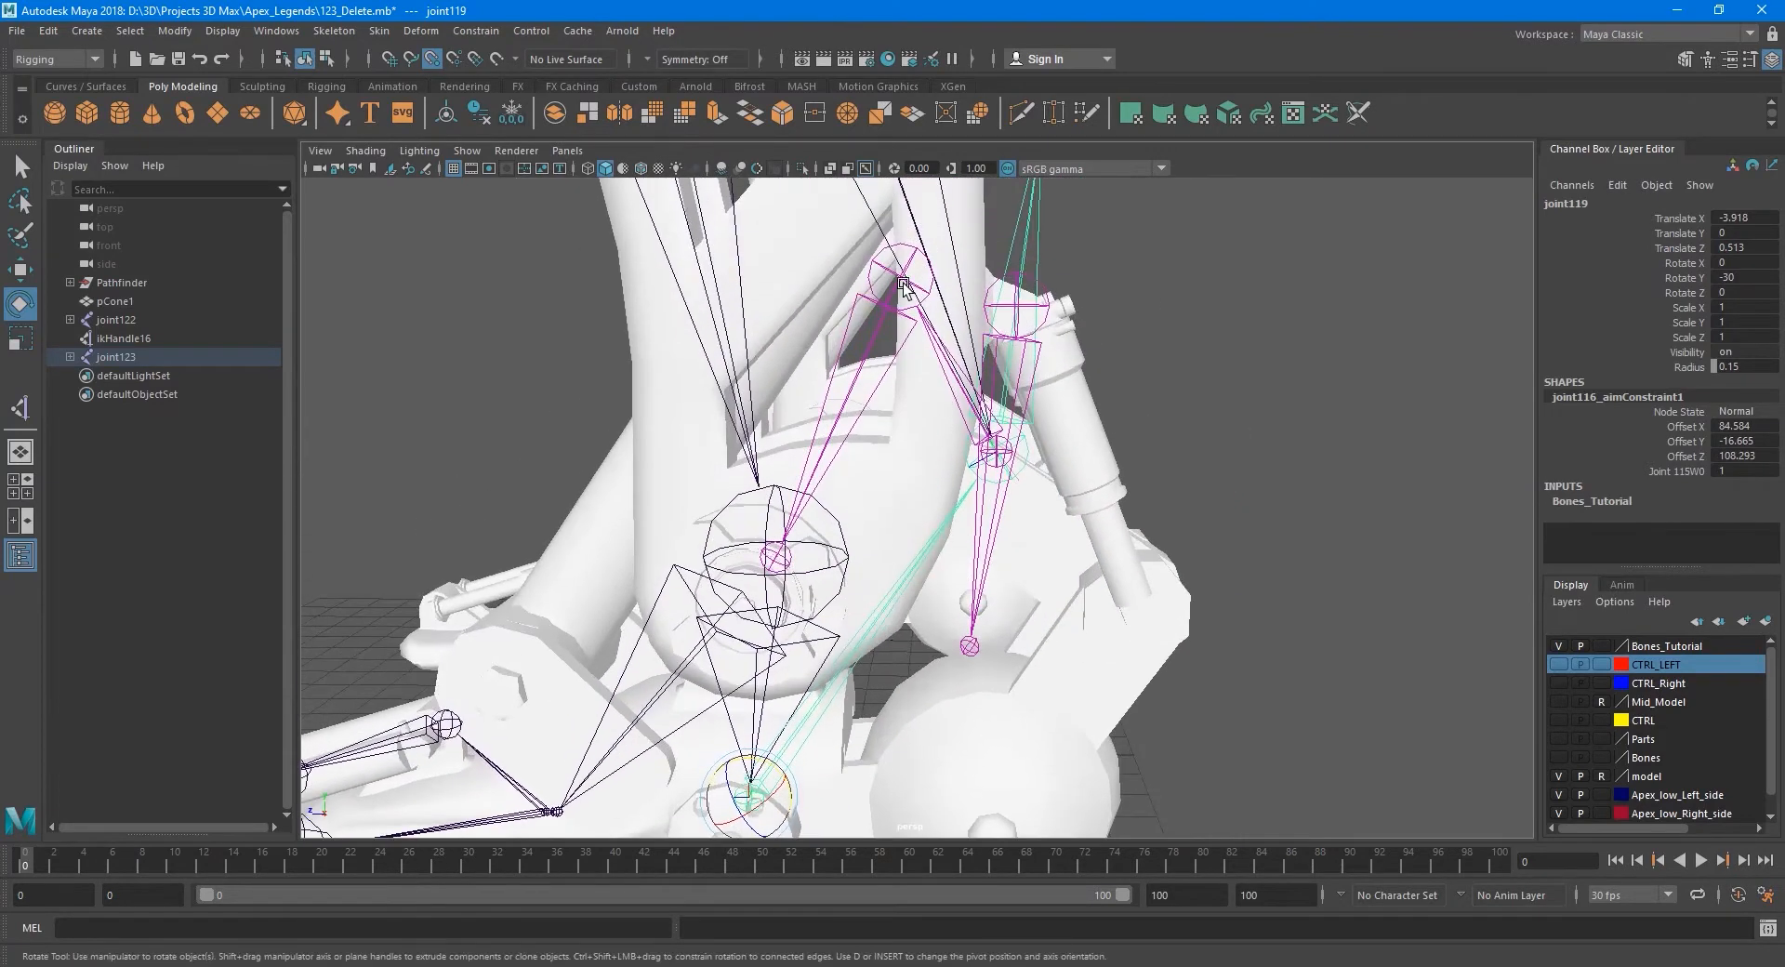
key("ctrl+z")
Return to the Select tool and save the scene.
left_click_drag(1039, 591, 915, 665, "alt")
key("q")
key("ctrl+s")
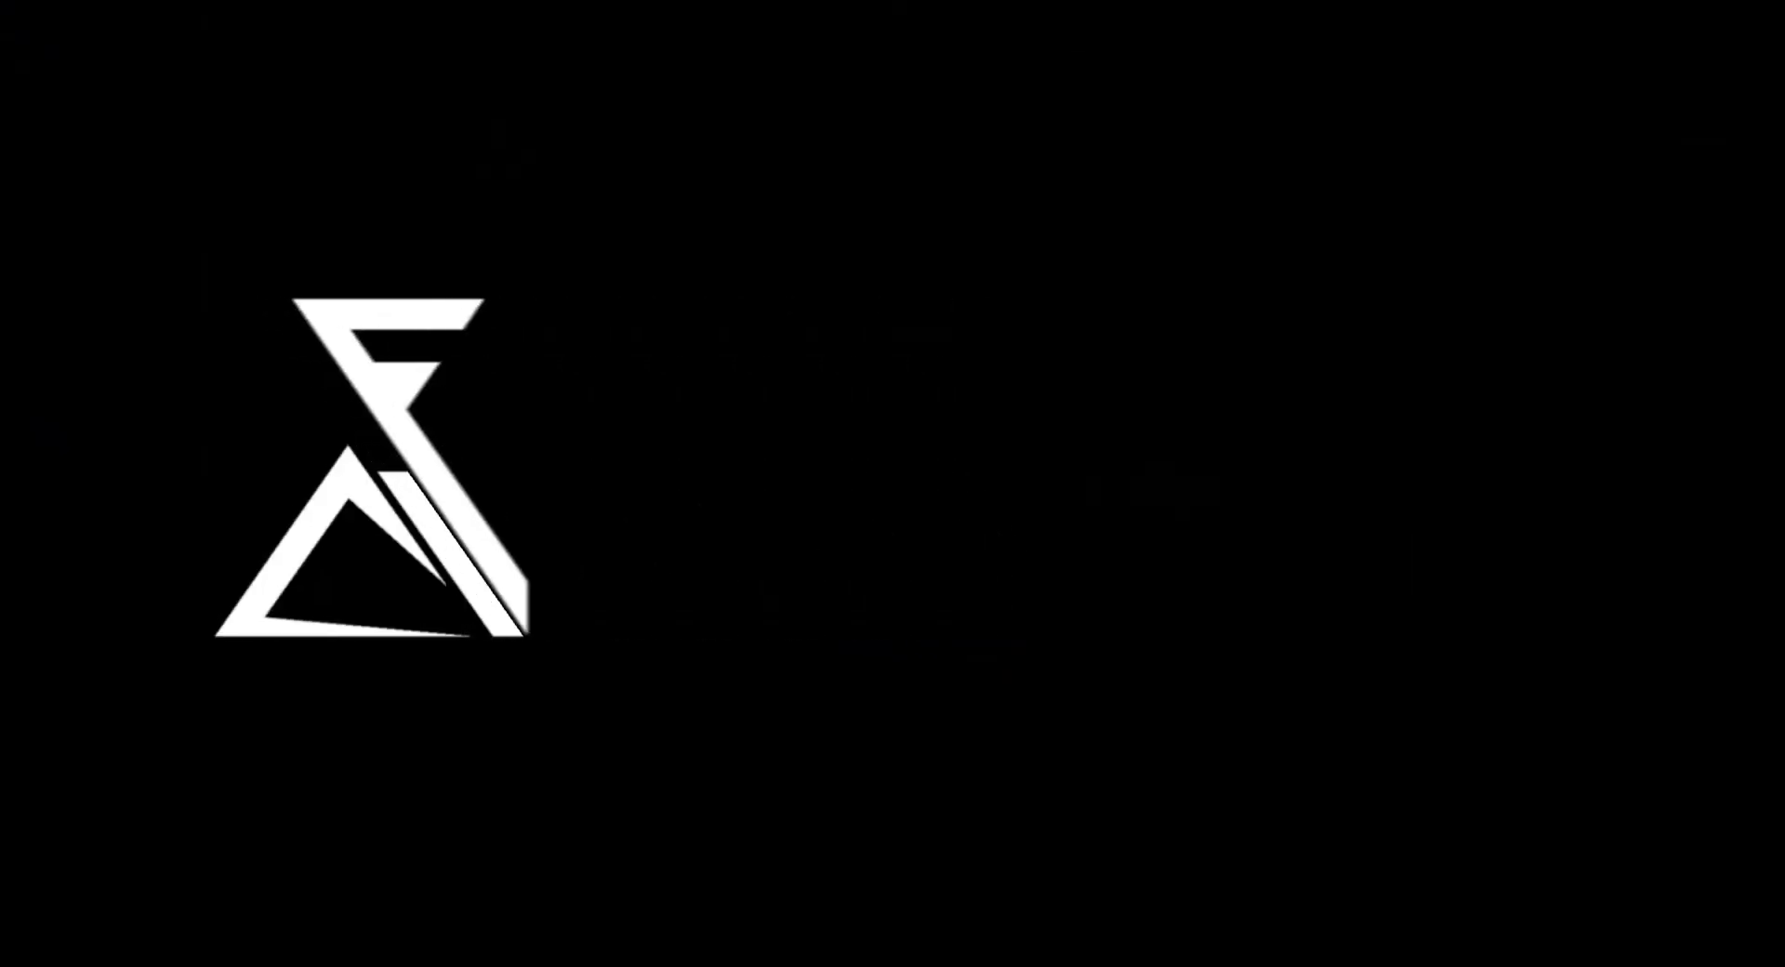